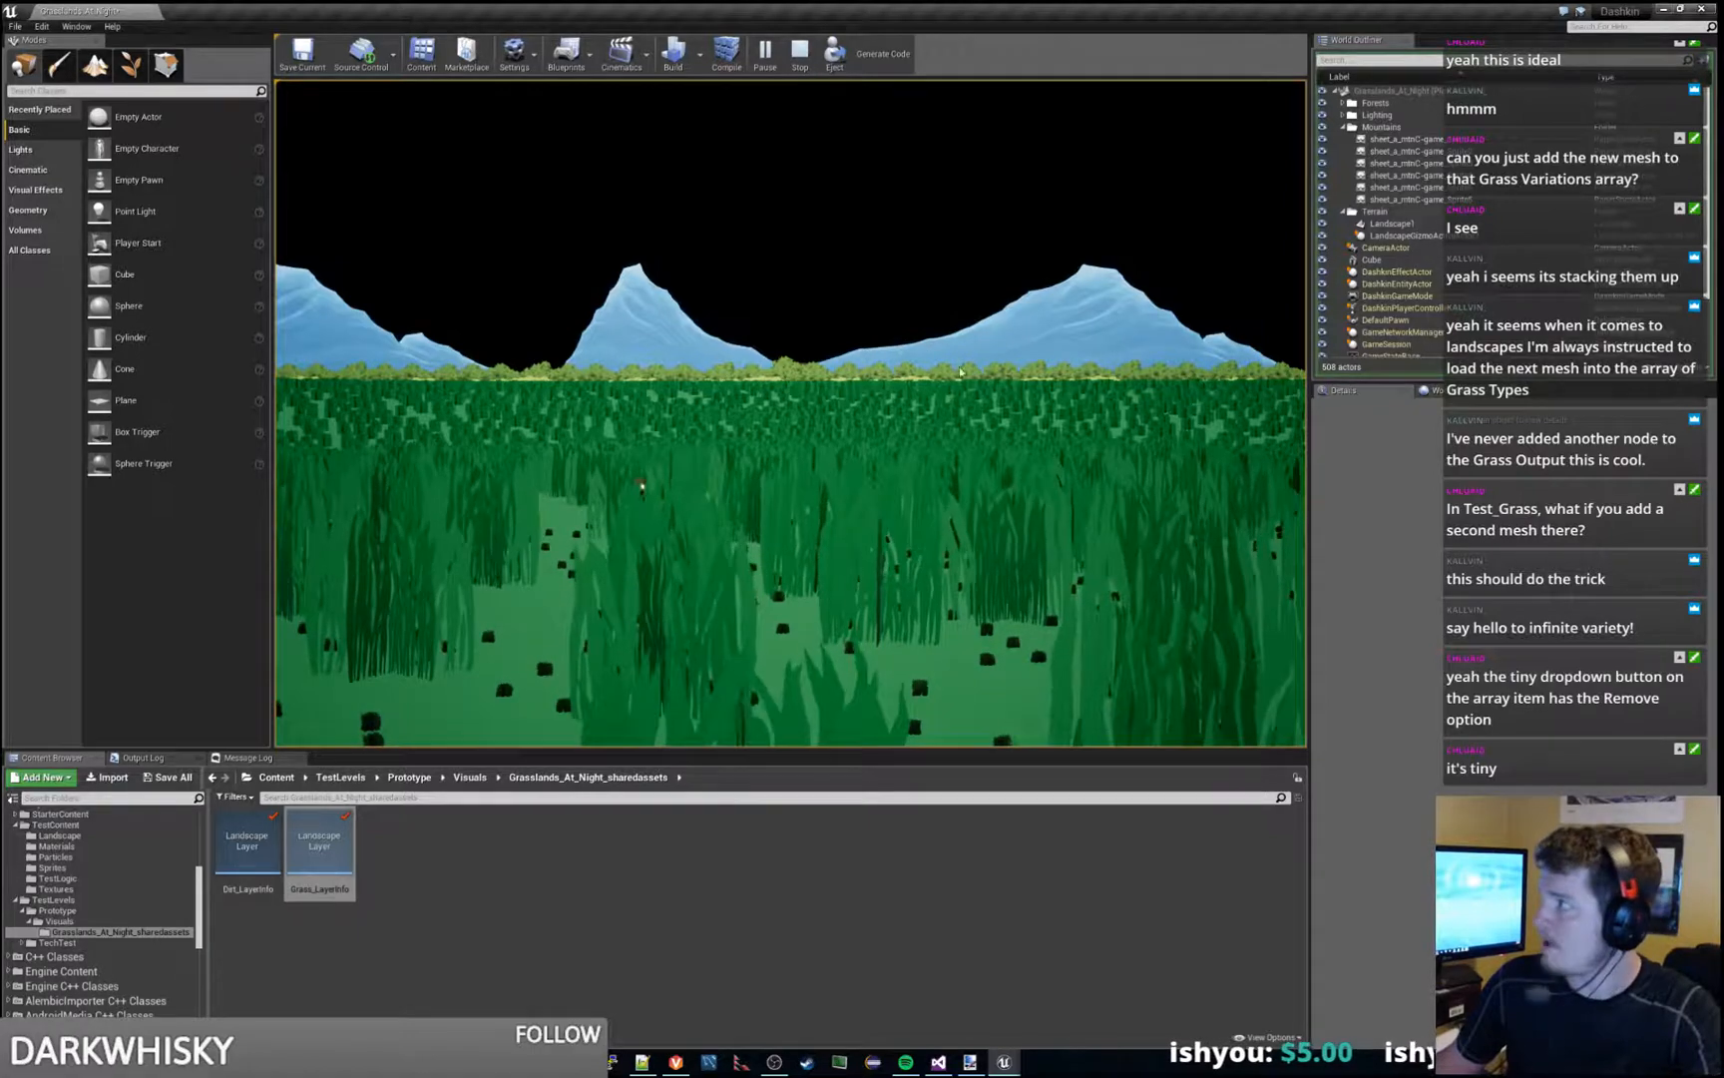
- Restart the play session and run the character across the field around the cube to check the grass
key(Escape)
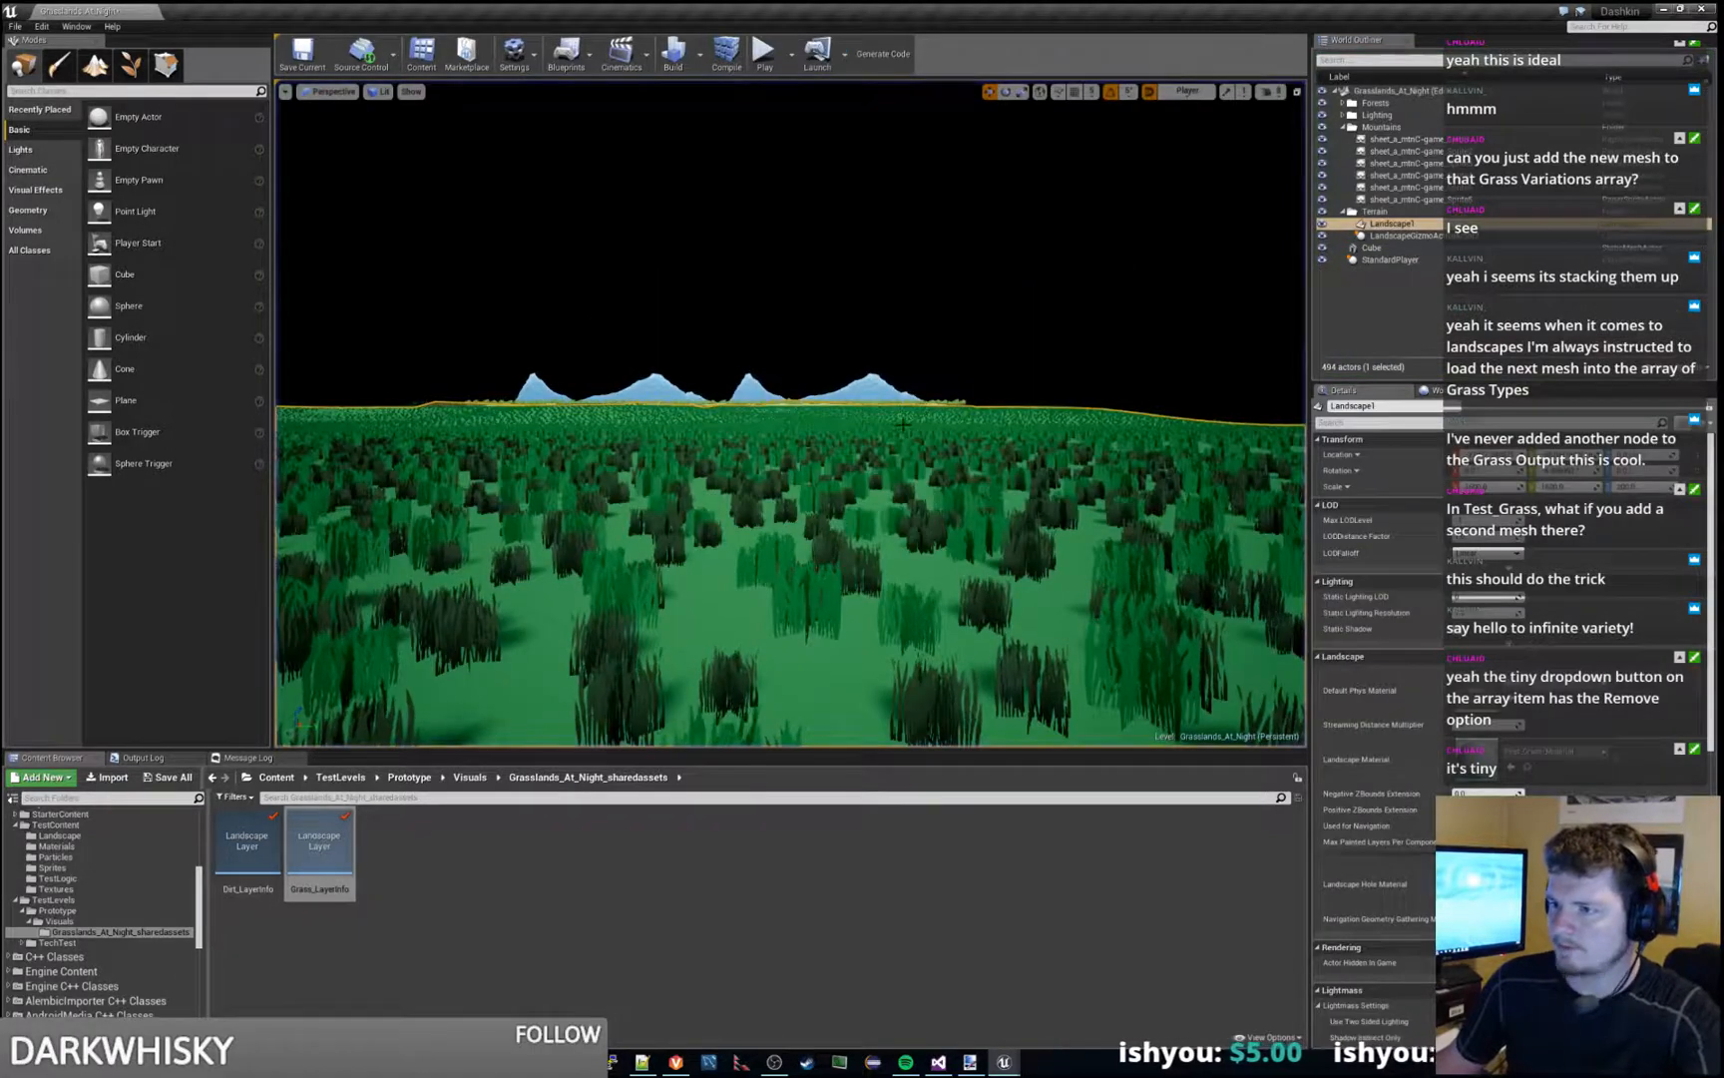
key(s)
right_drag(849, 385, 848, 454)
click(761, 60)
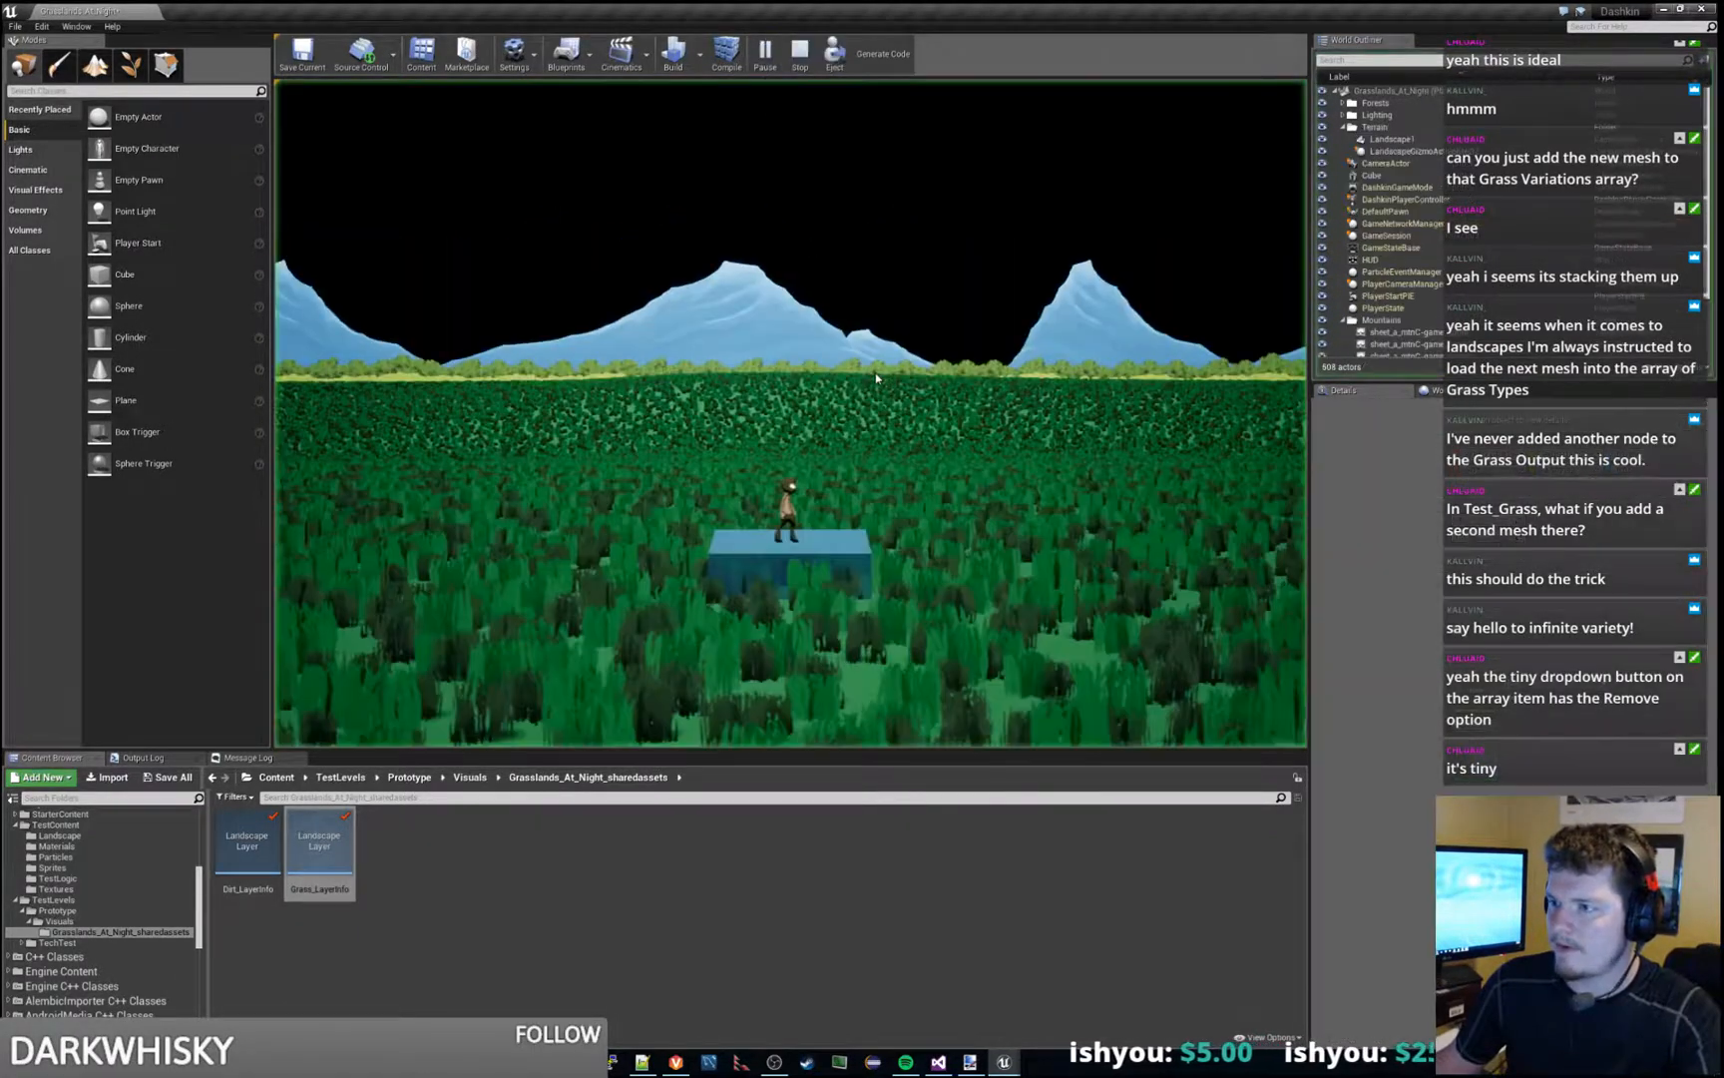
key(w)
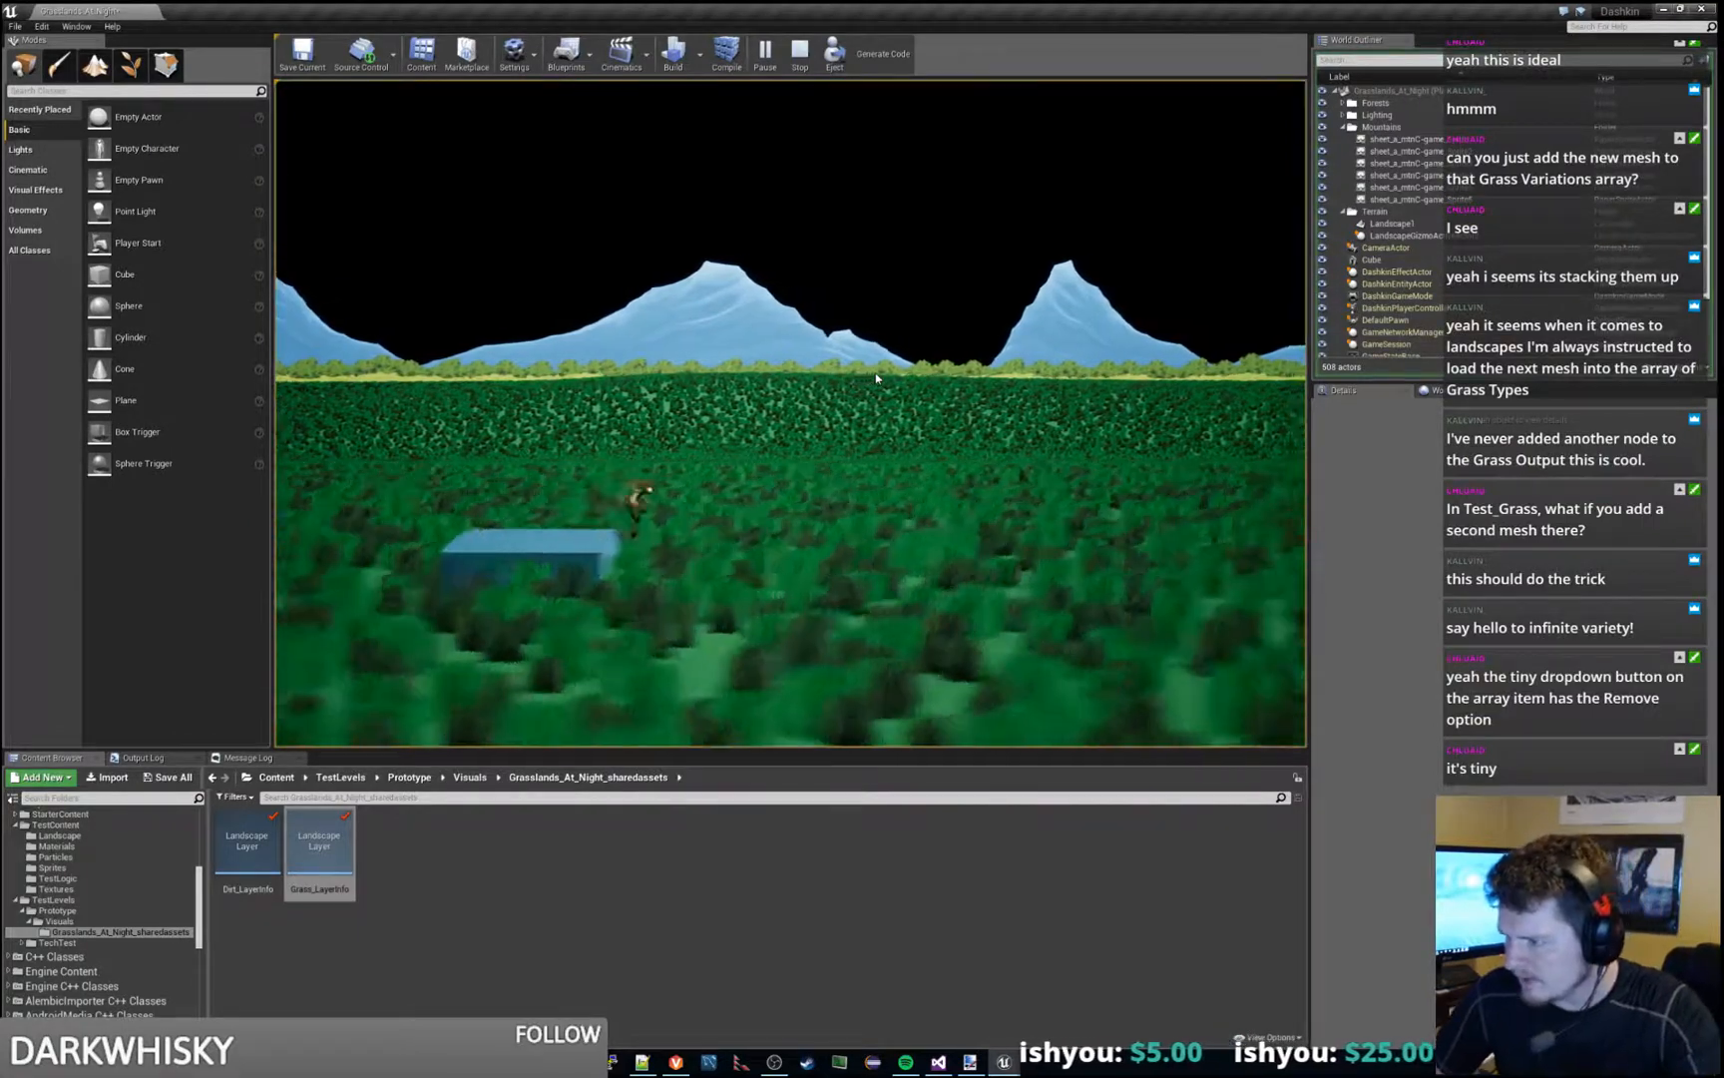
key(d)
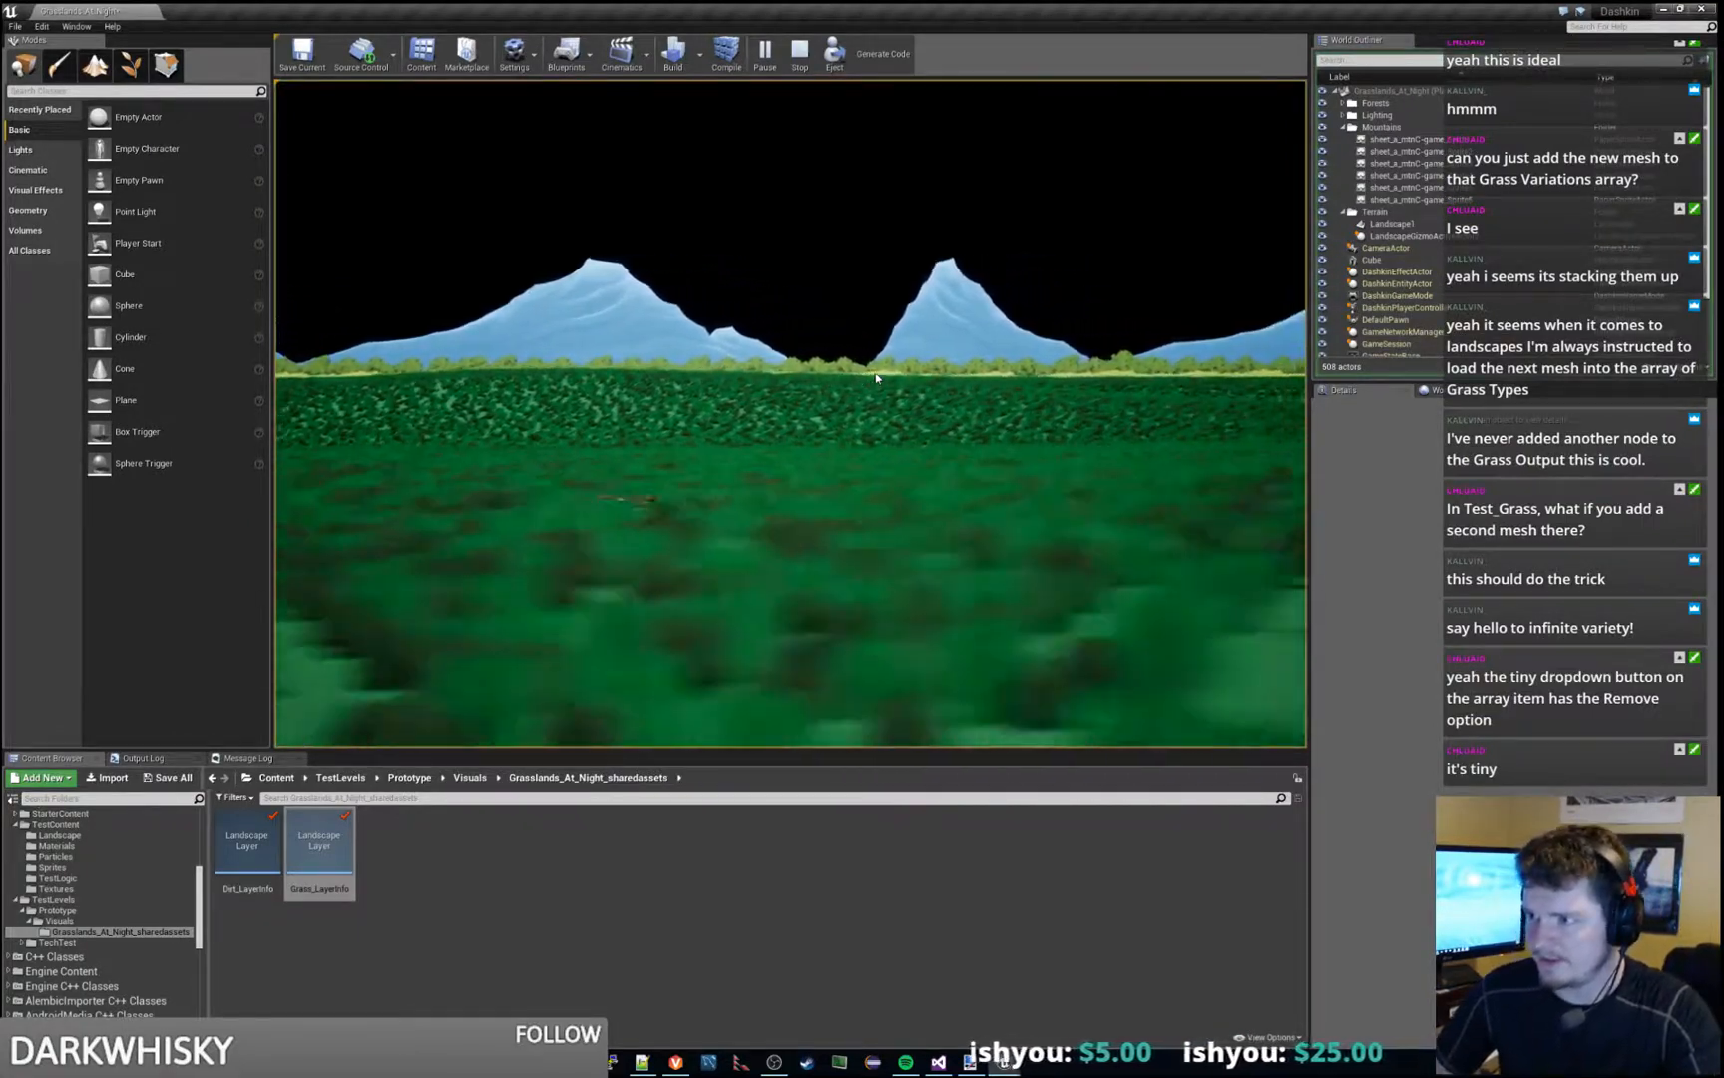
key(a)
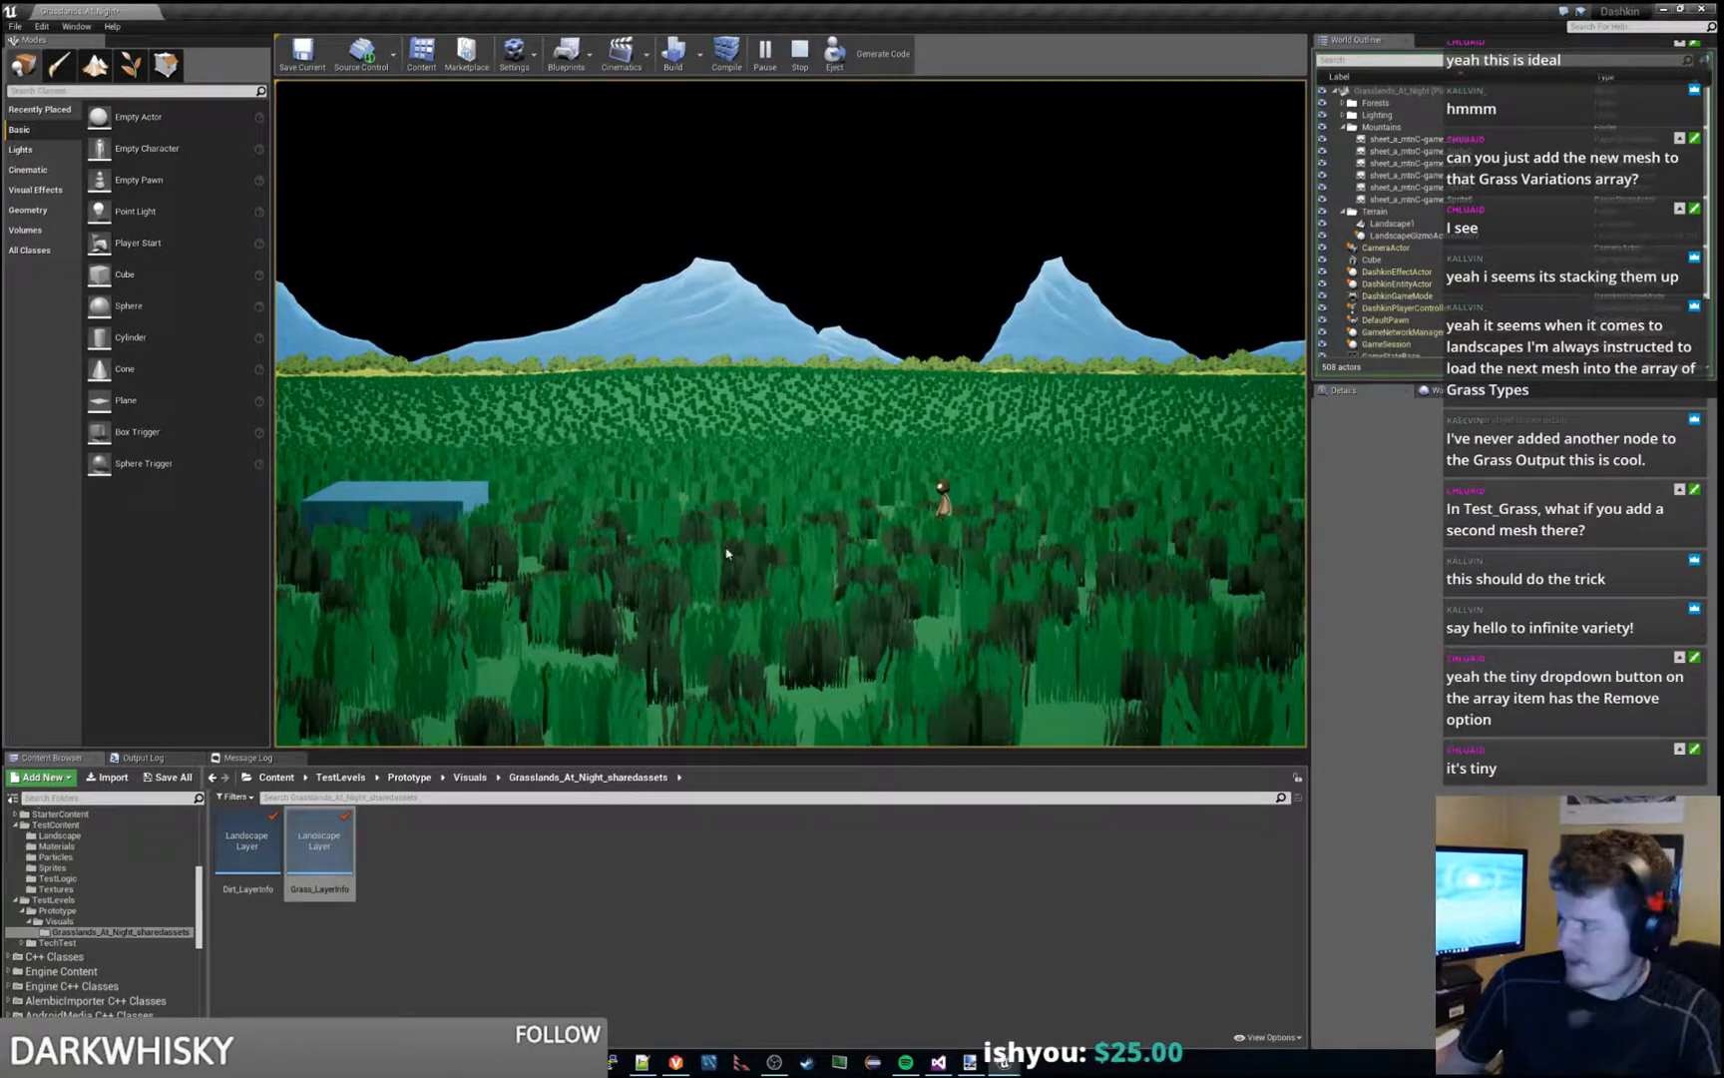
- Check the cull distances of the second grass variety in the Test_Grass settings and stop the play session
drag(1723, 235, 788, 2)
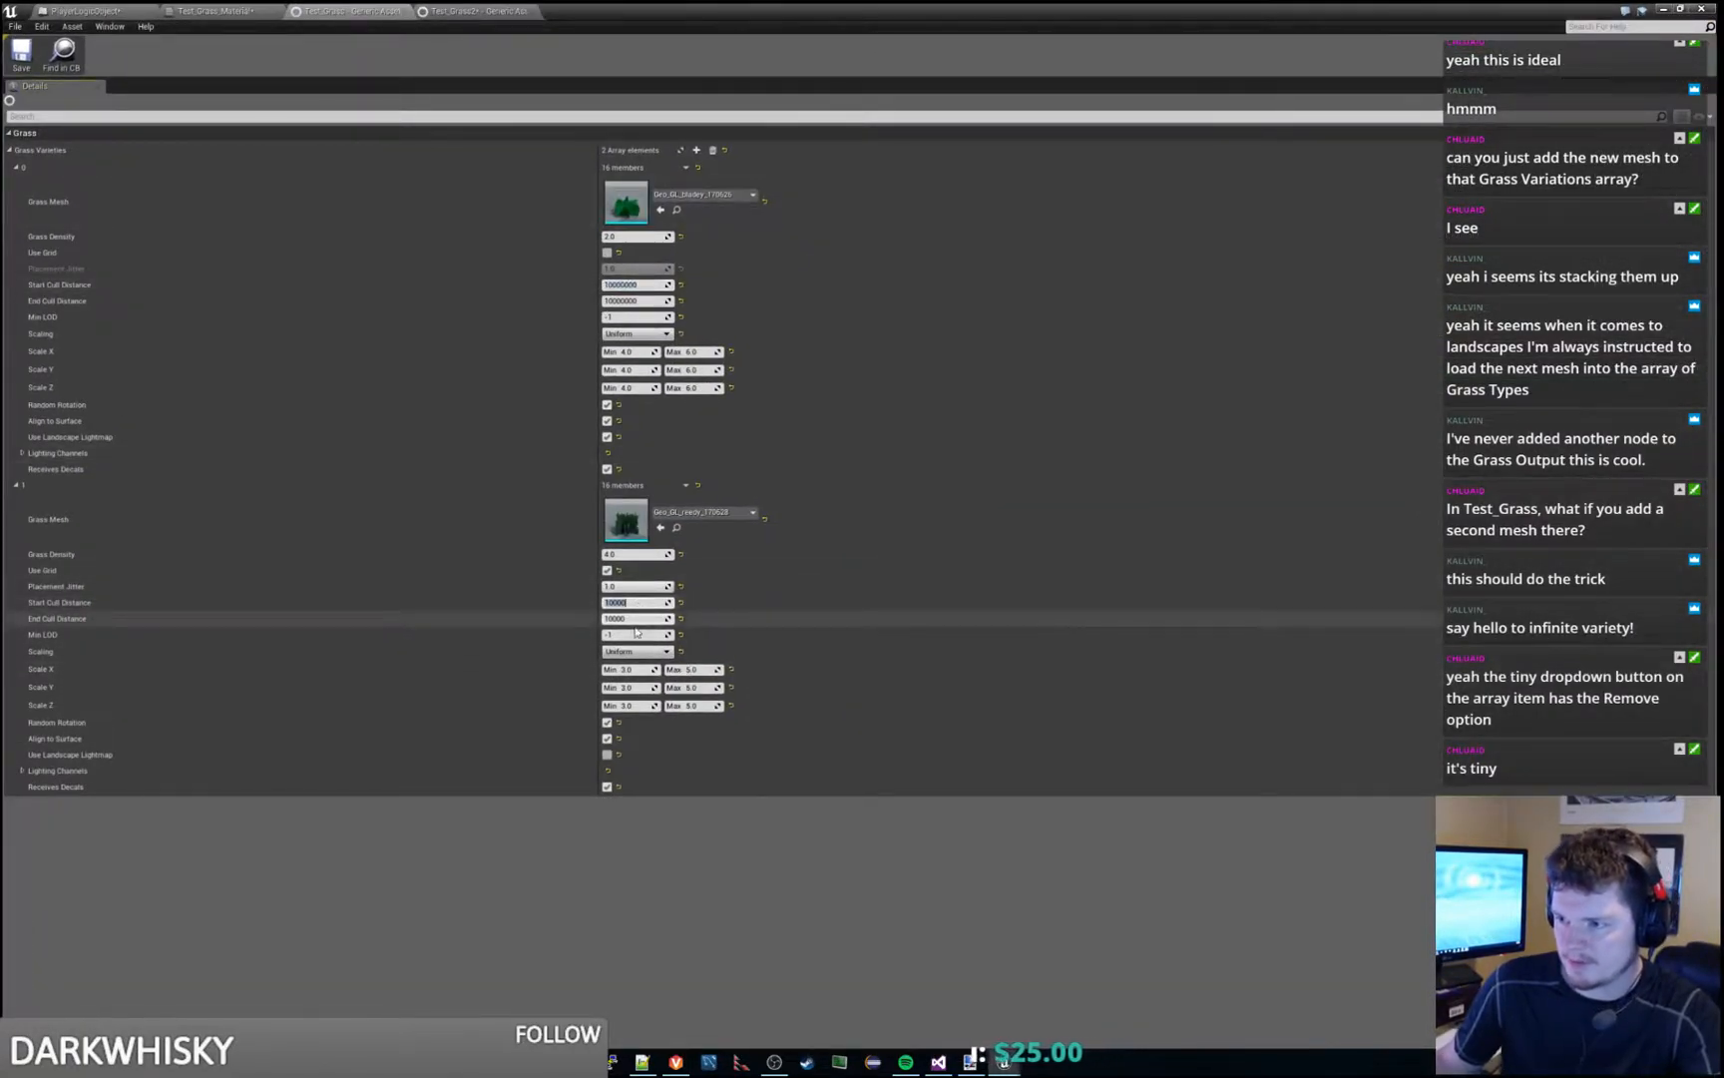
drag(1127, 10, 1723, 419)
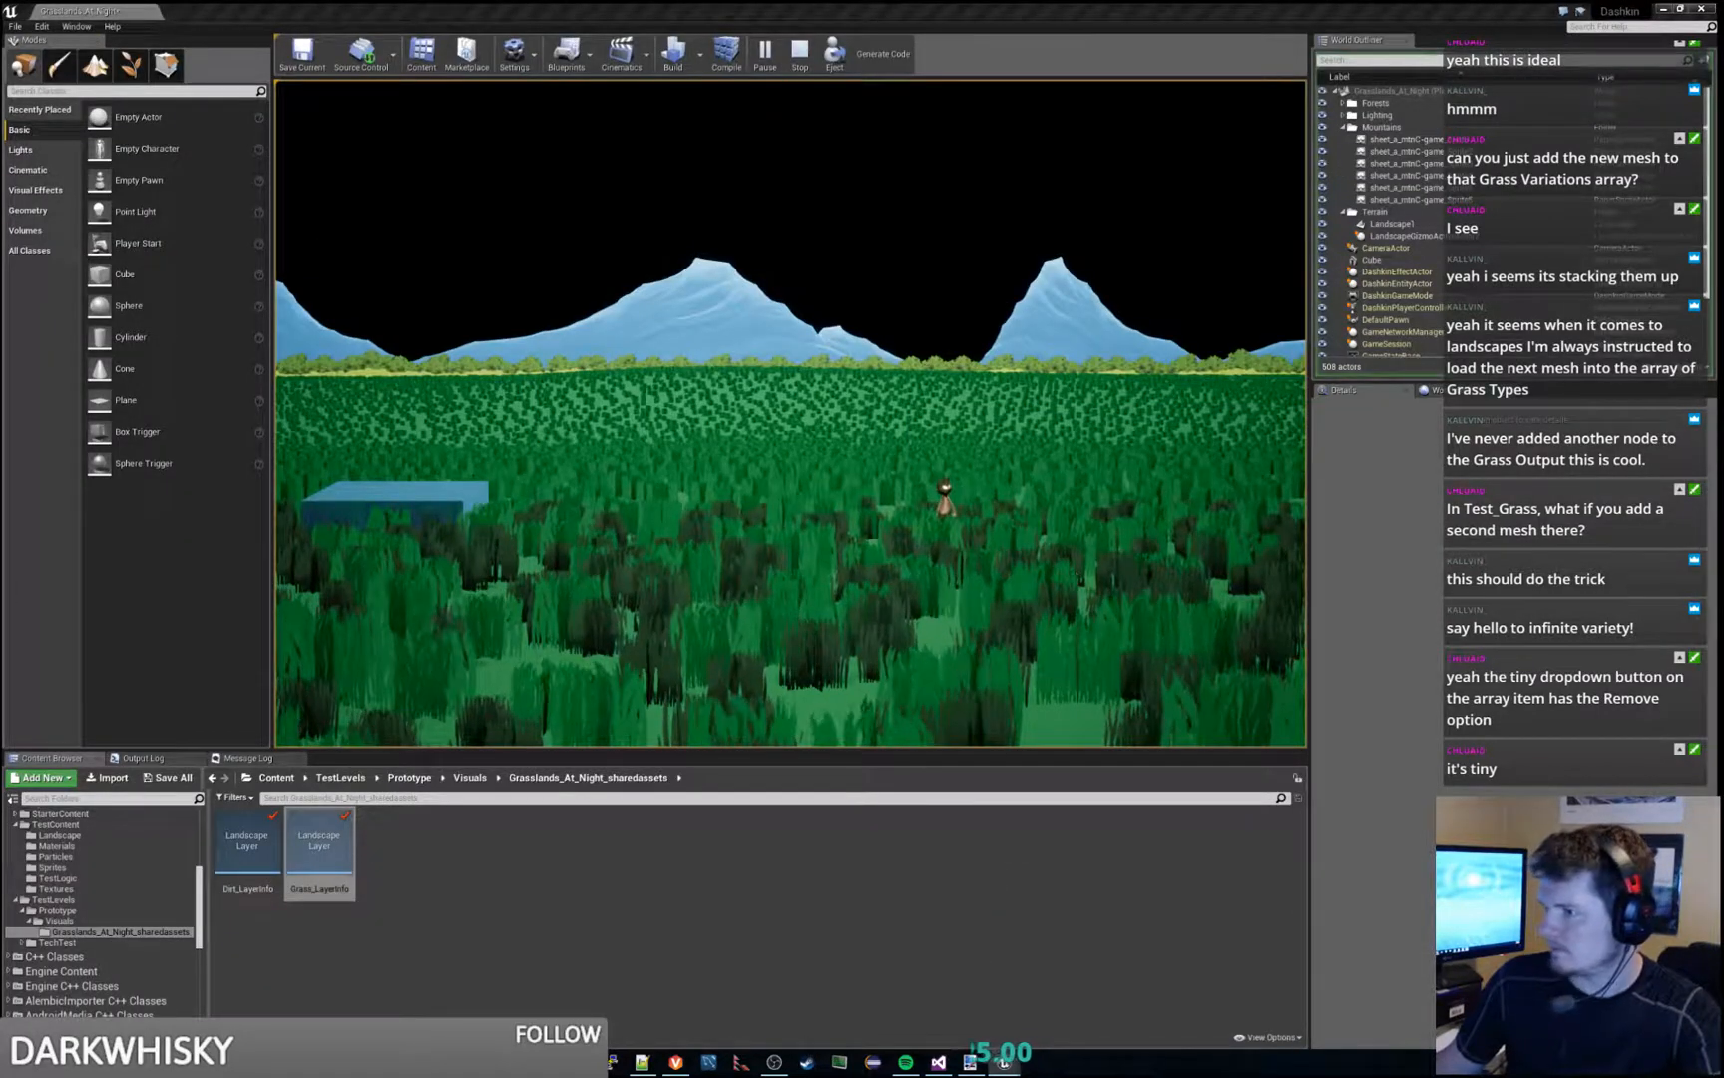
key(Escape)
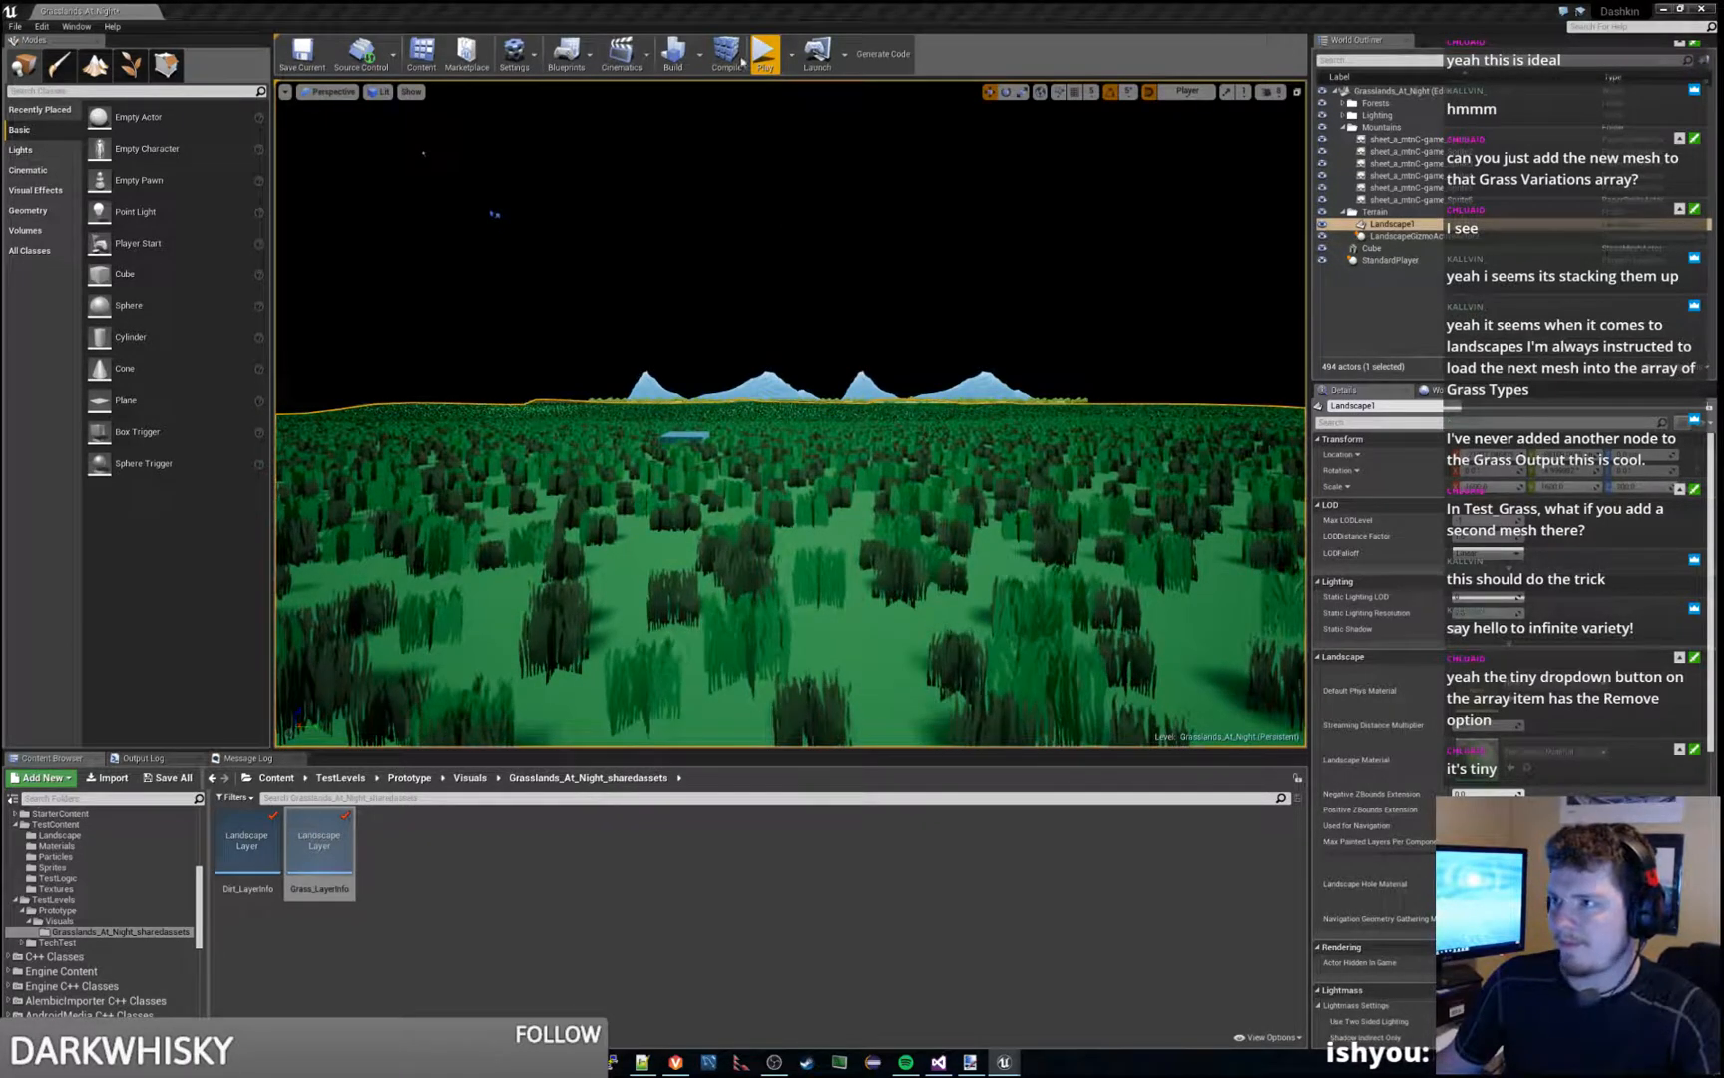
- Play the level and run the character back and forth across the field to examine the grass coverage
click(774, 61)
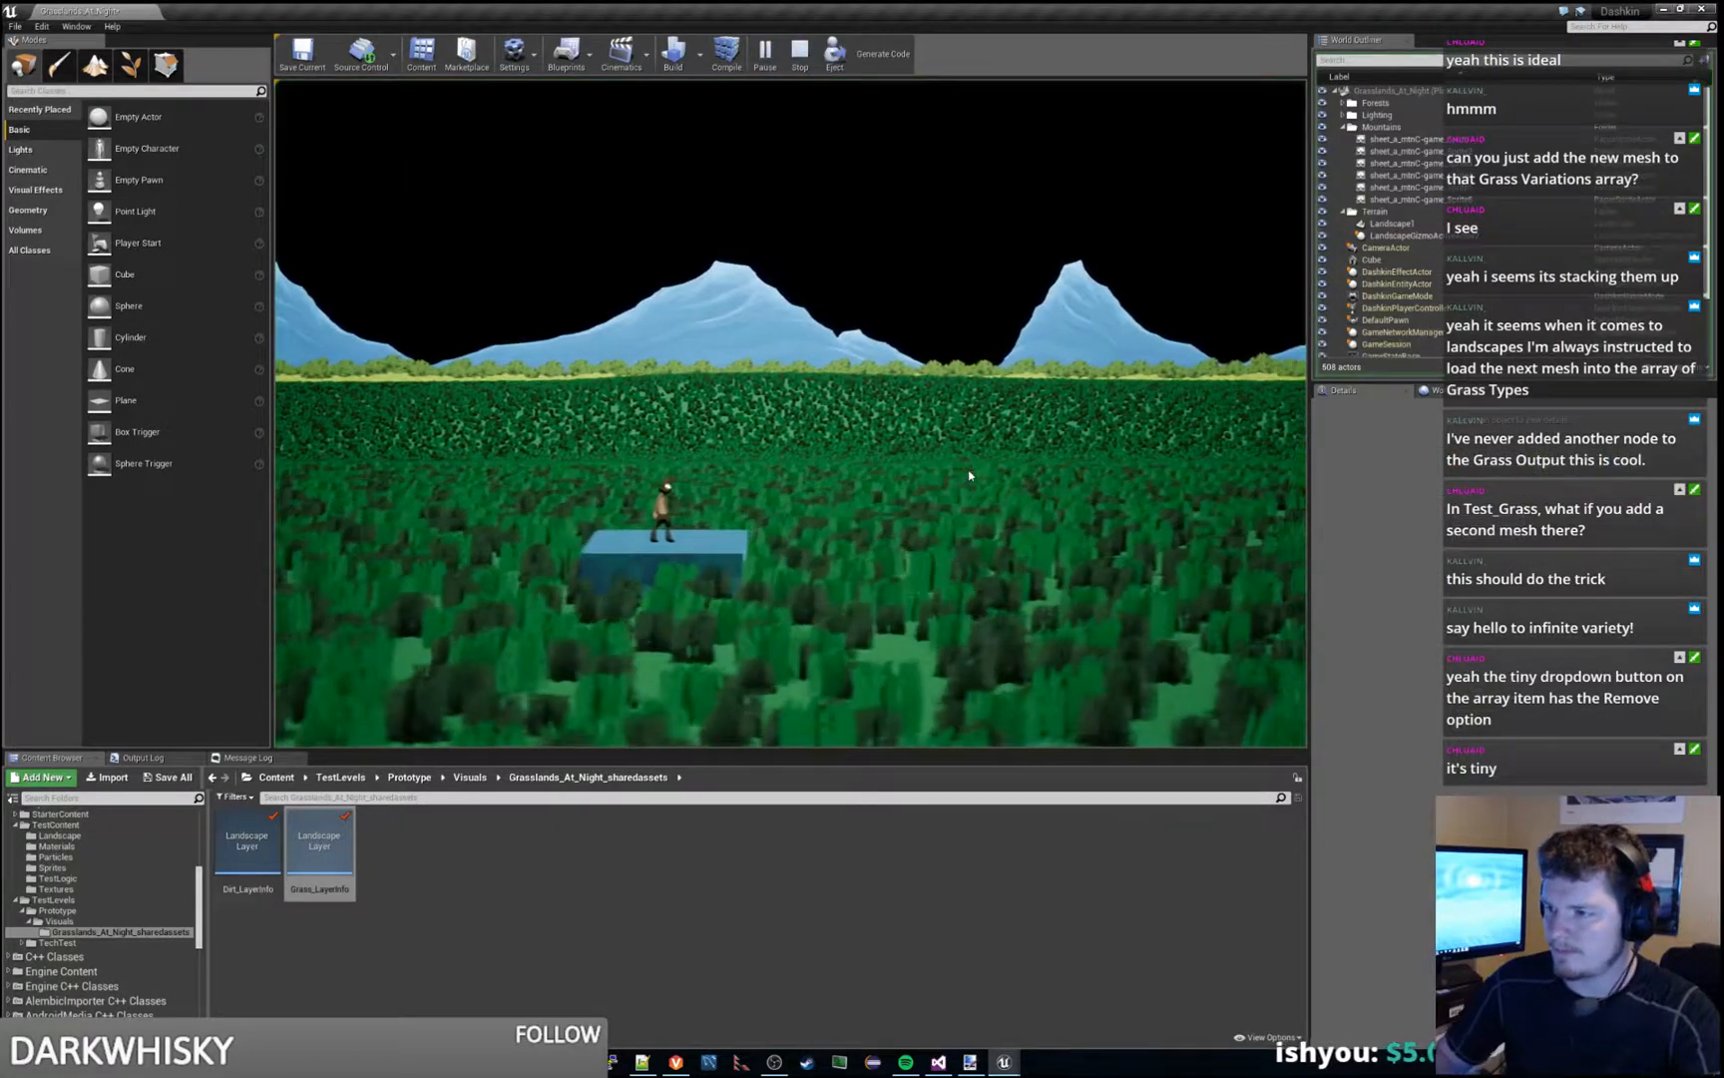
key(d)
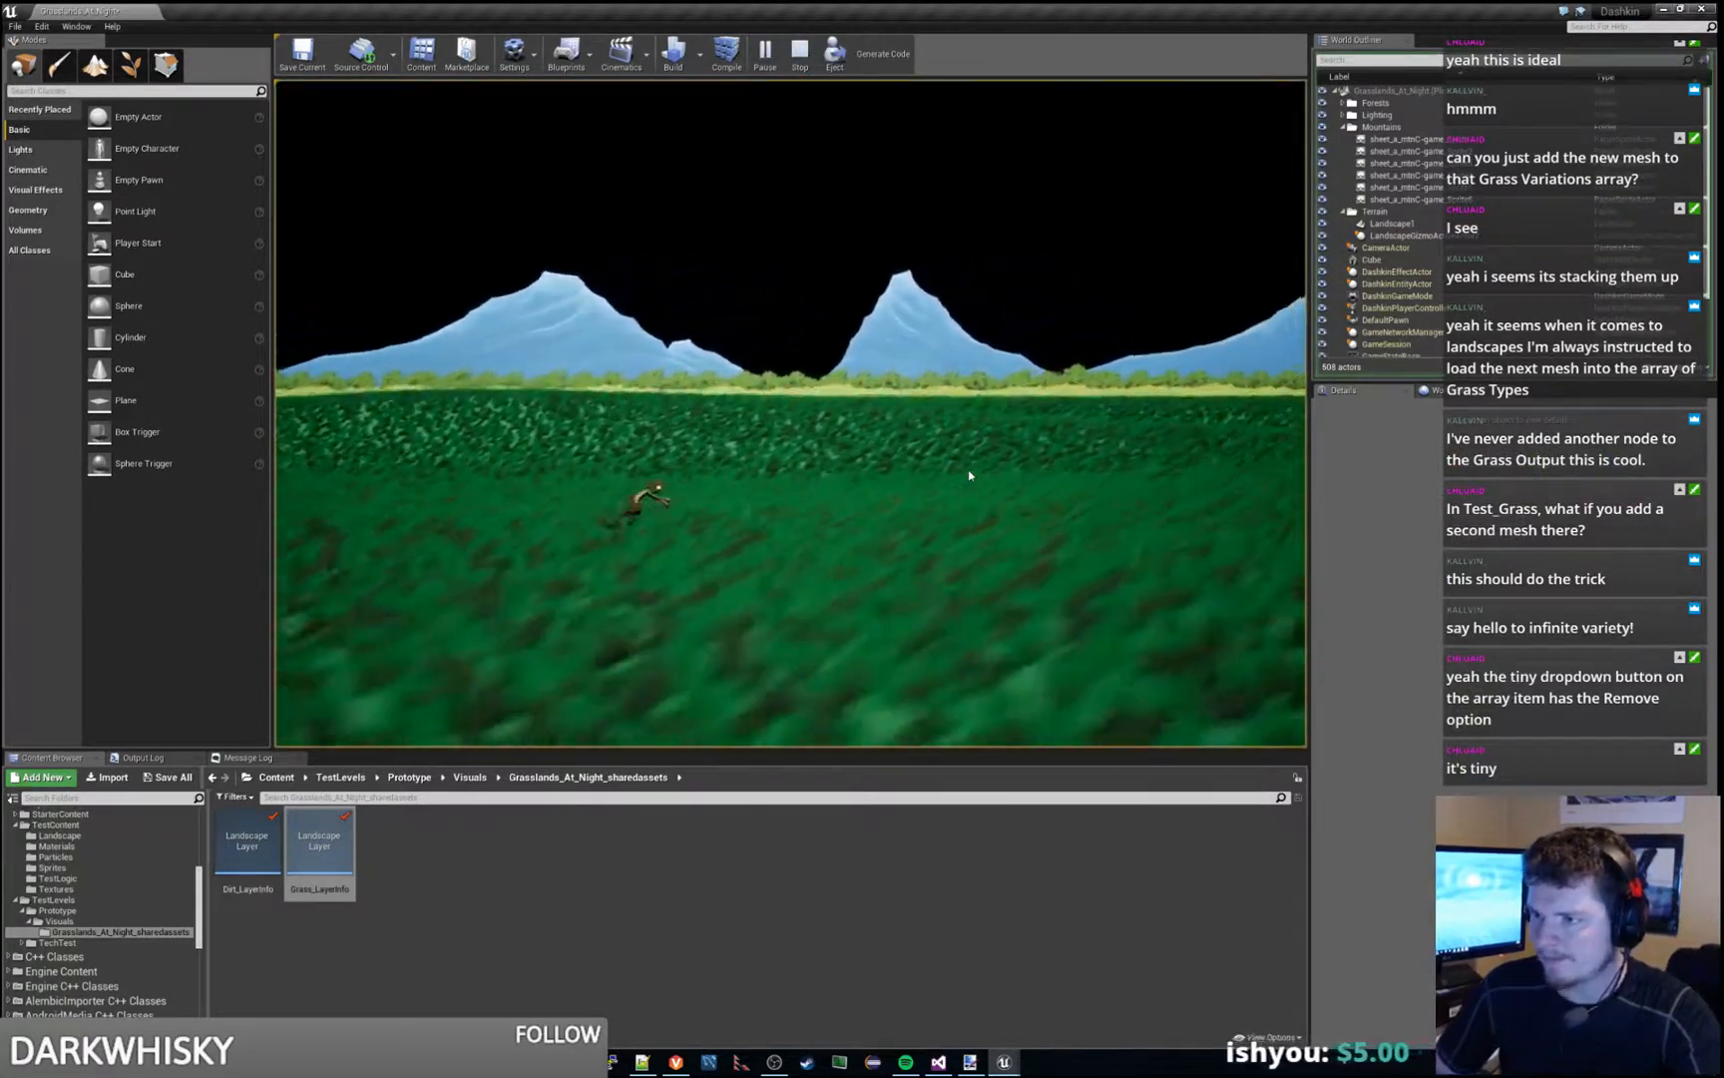
key(d)
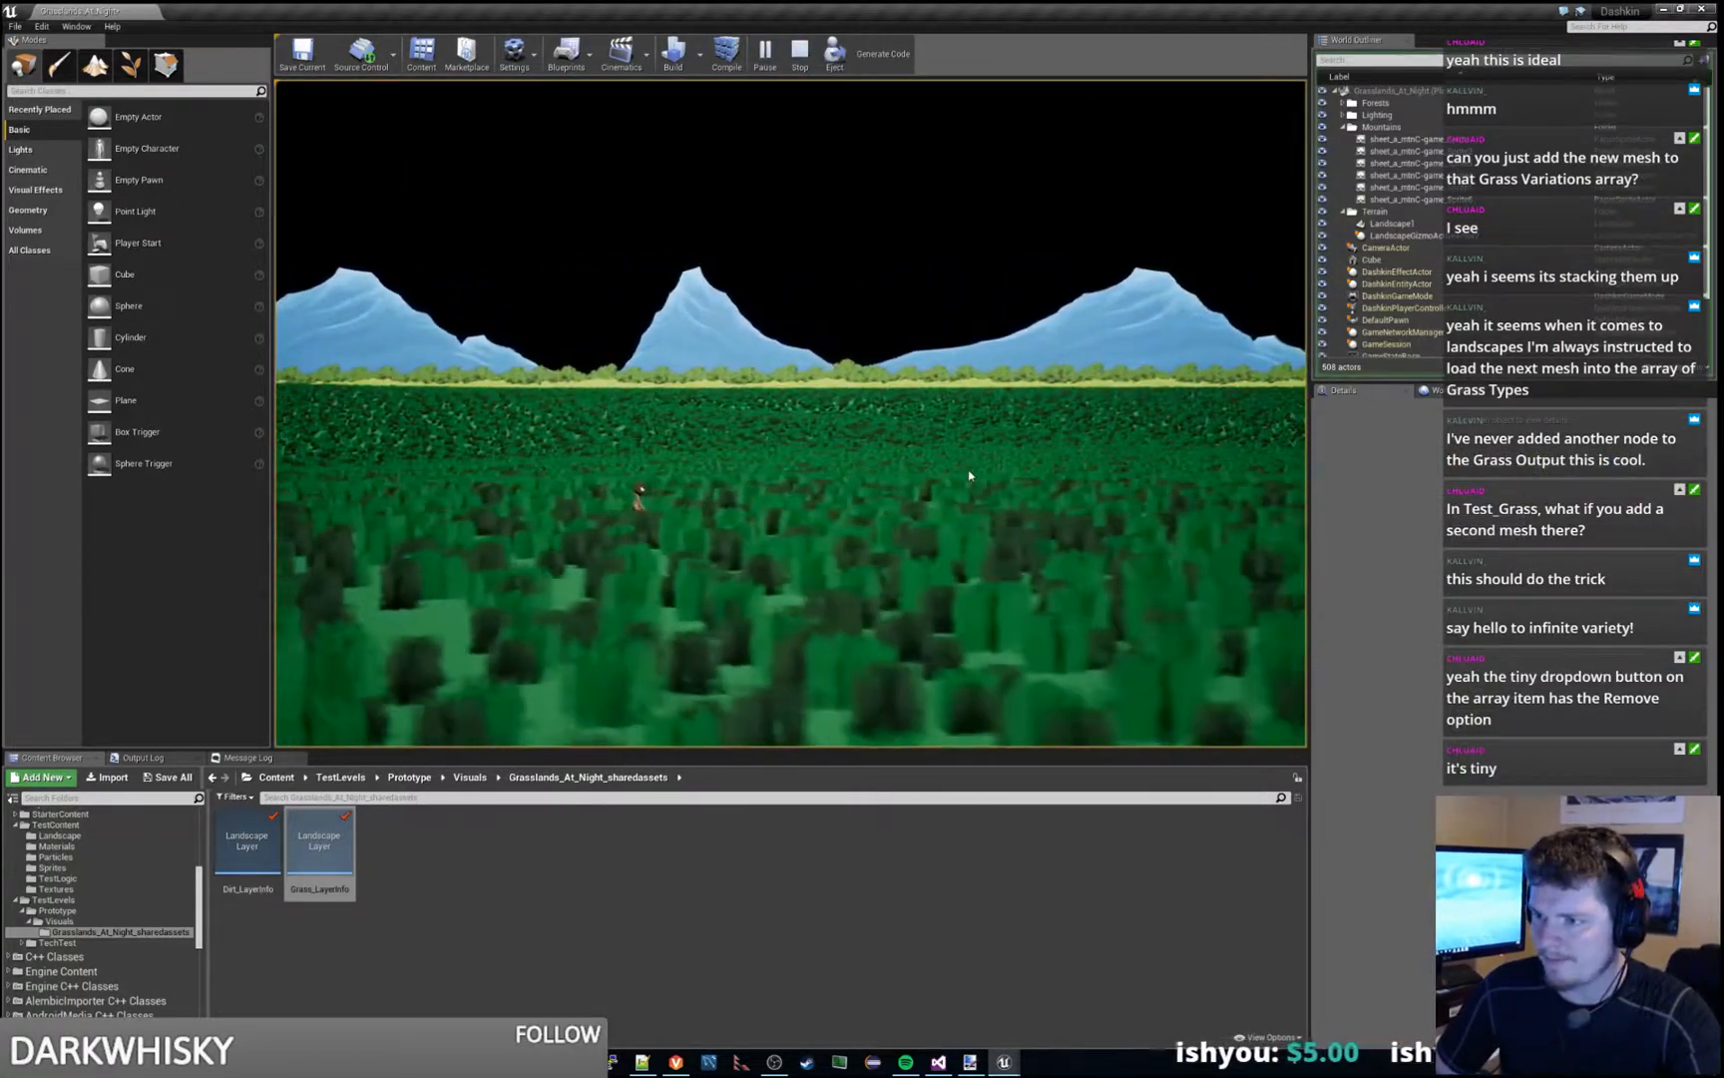
key(a)
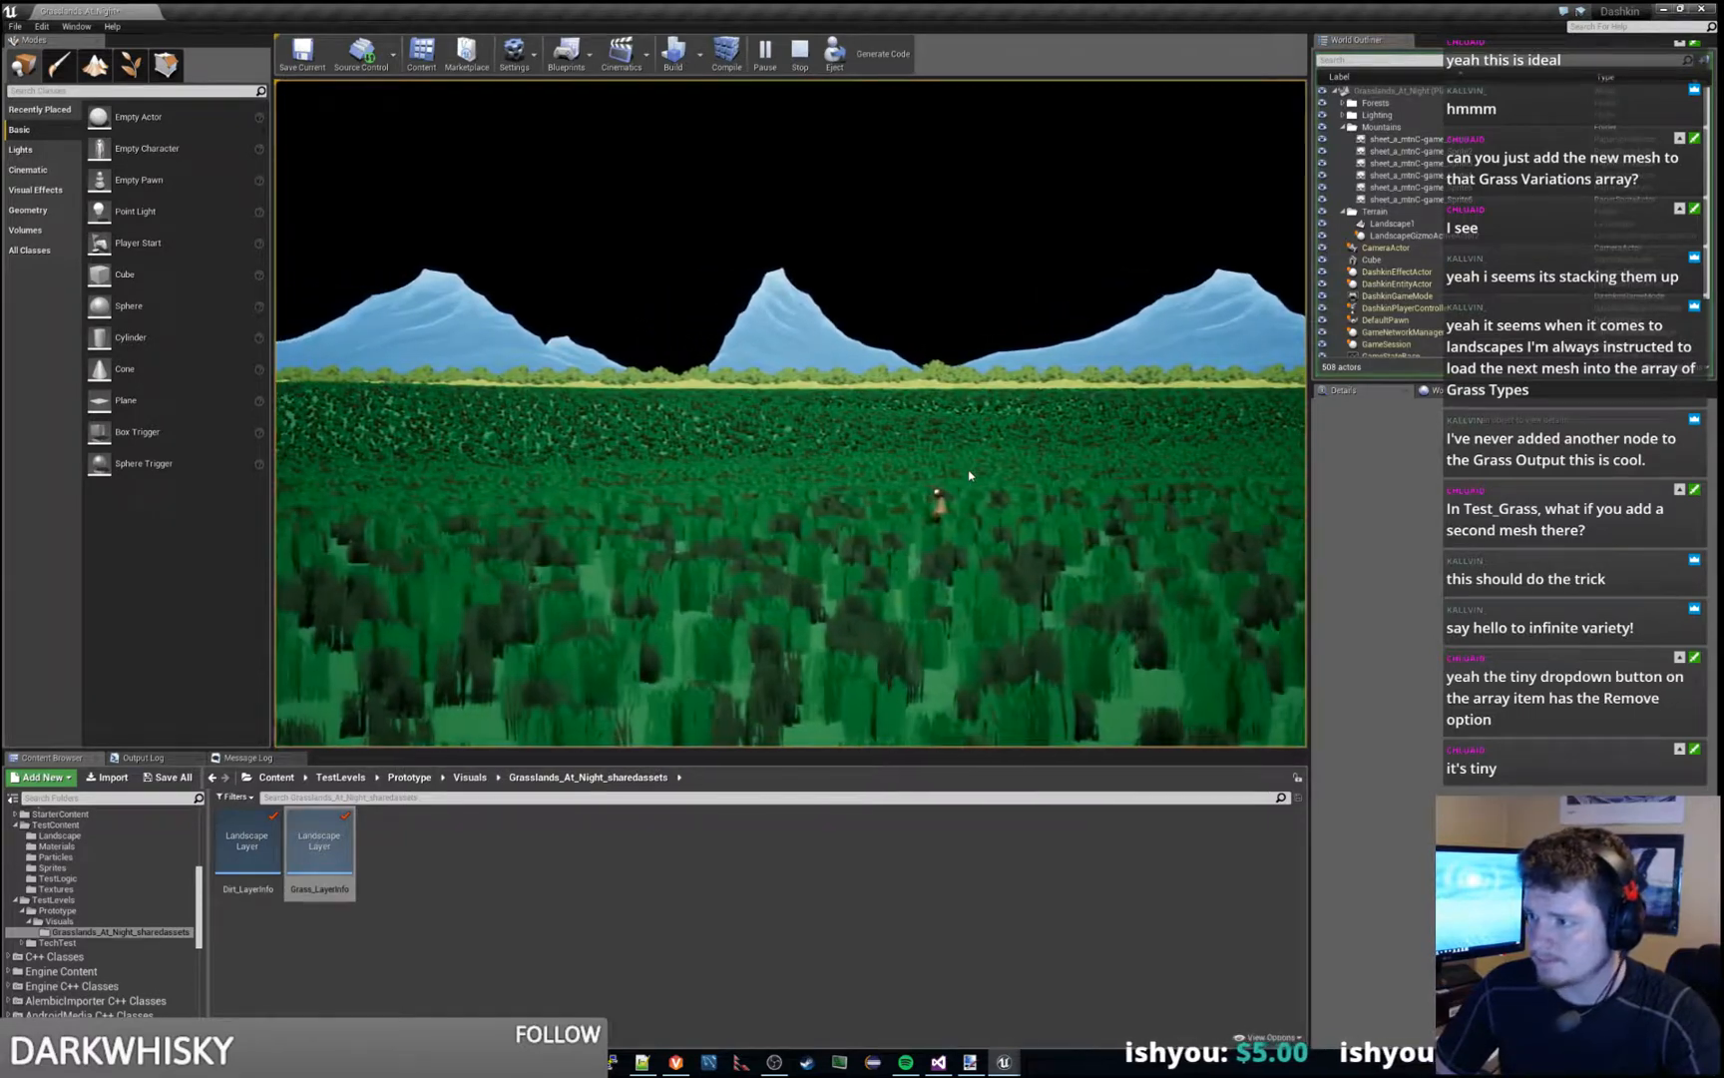
key(a)
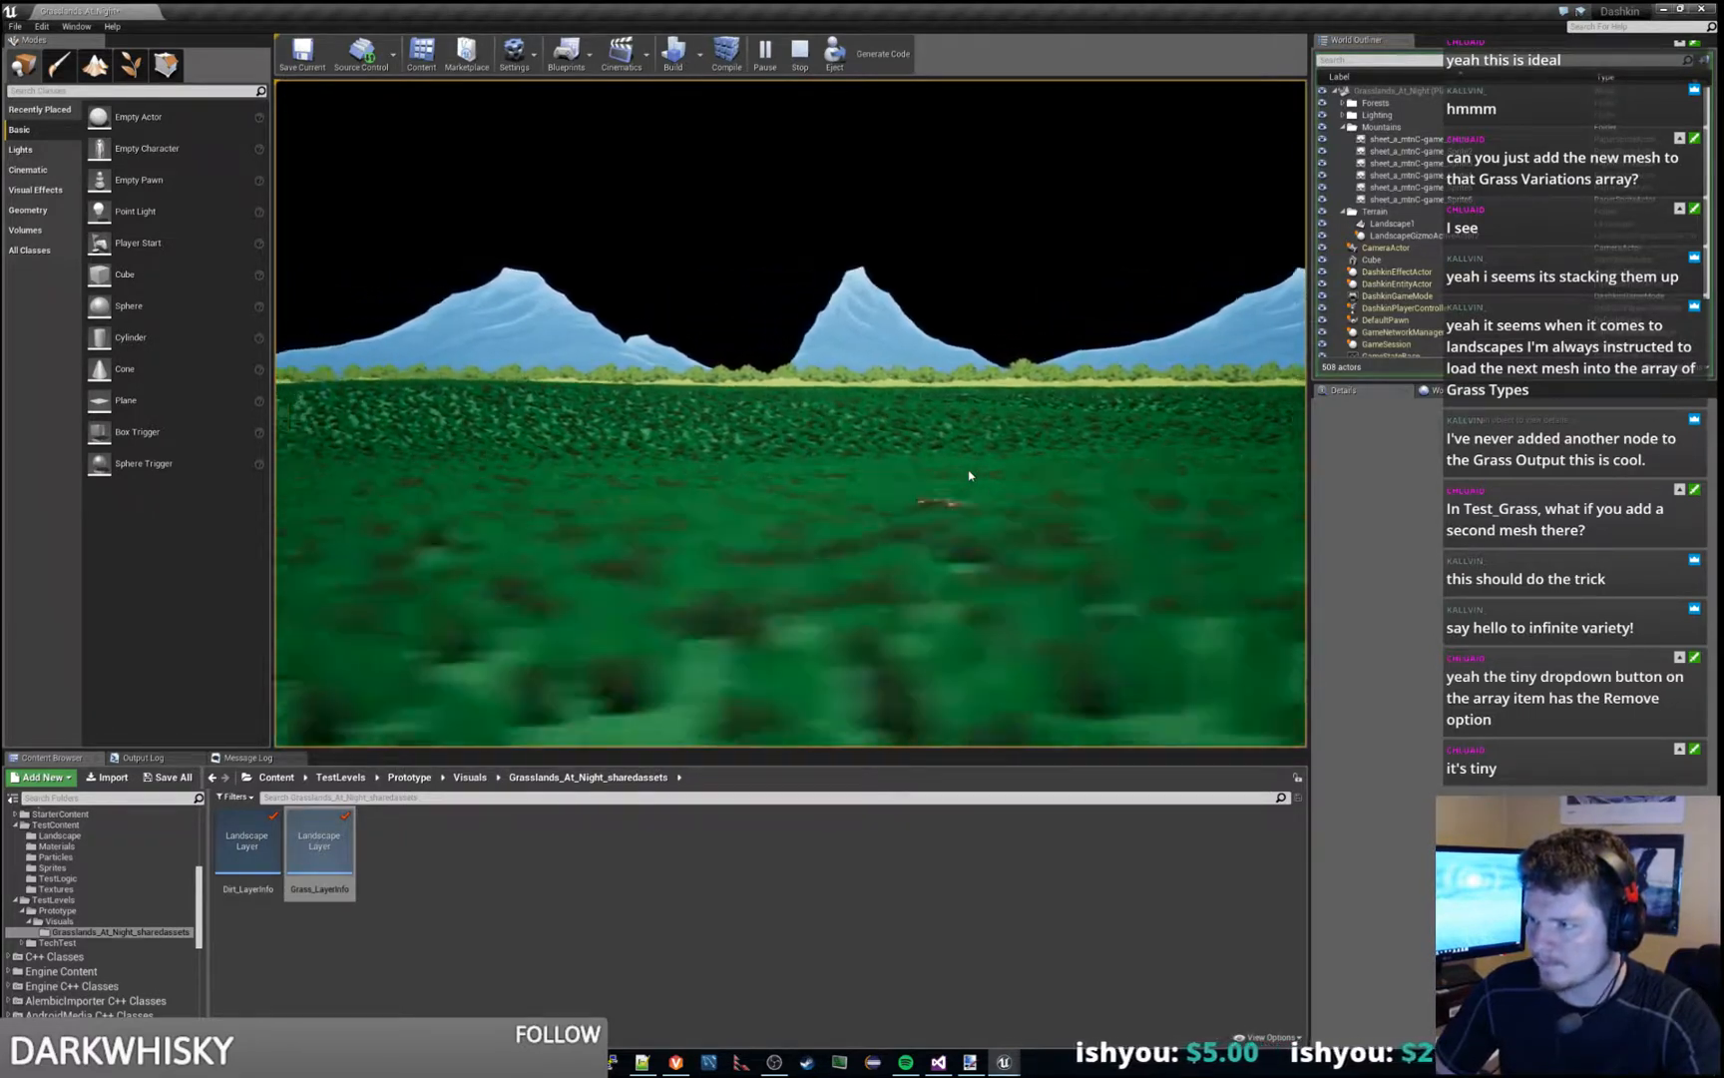
key(a)
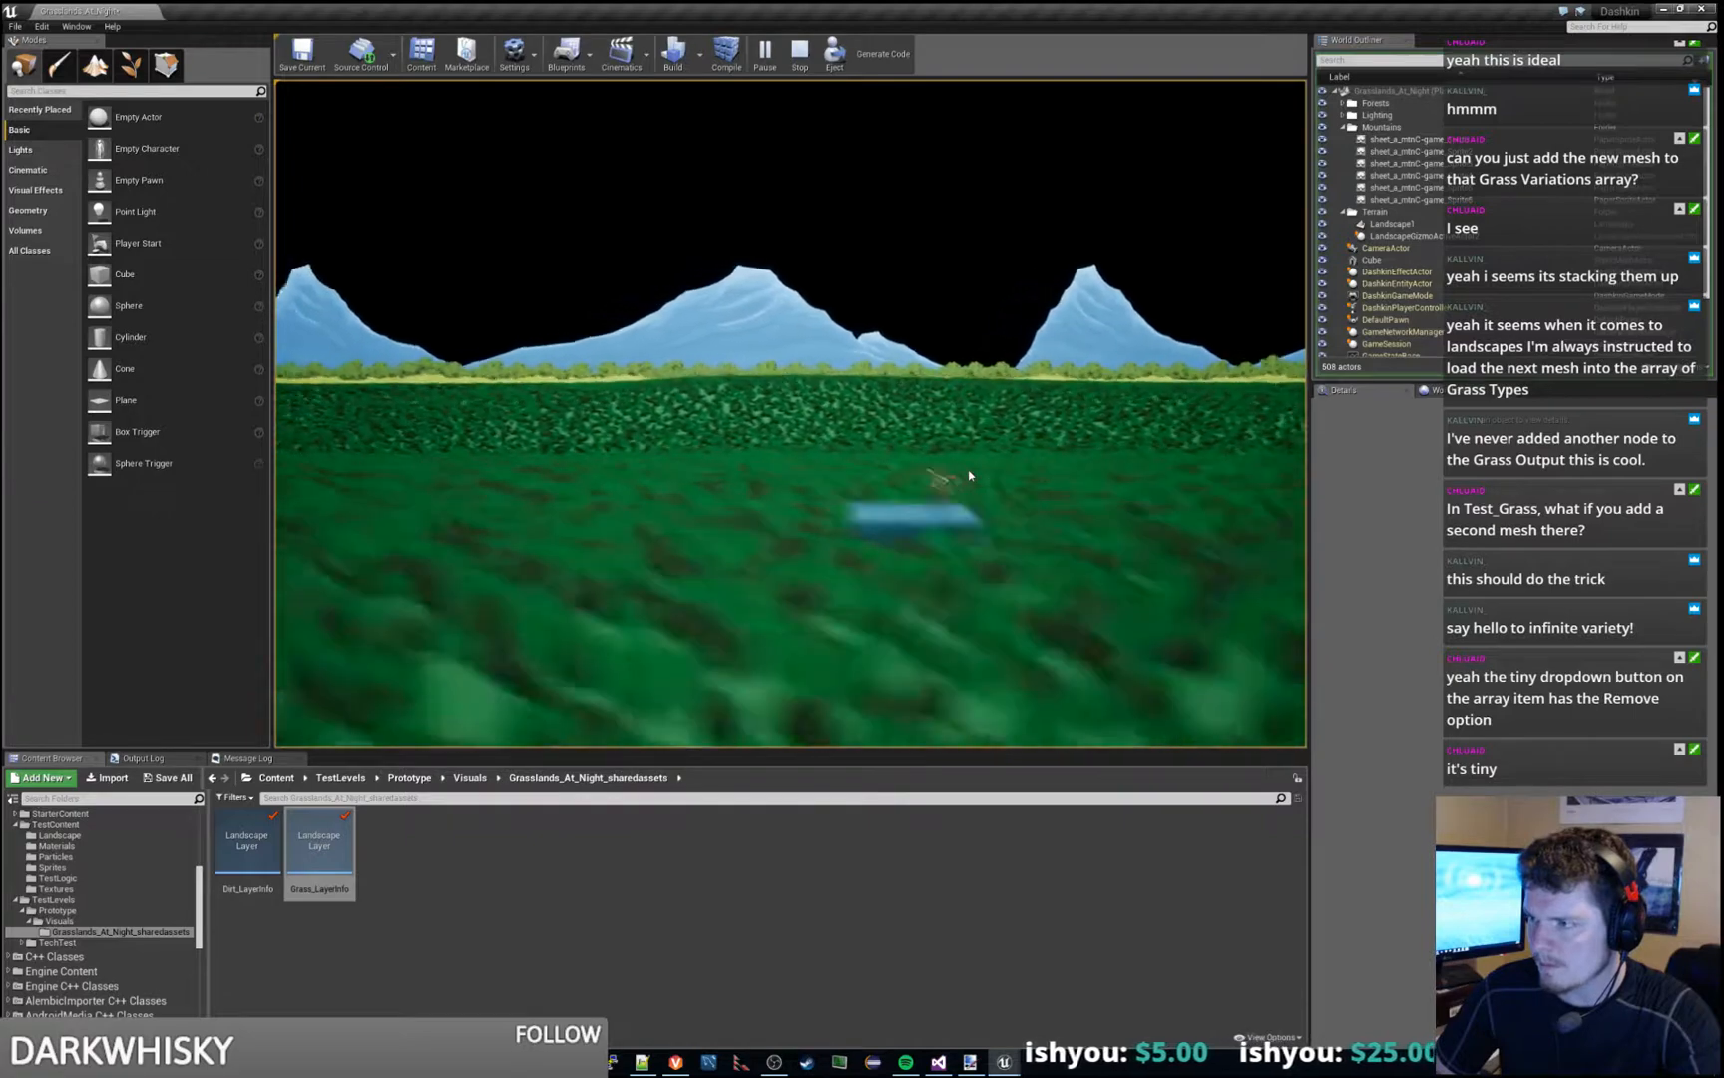
key(a)
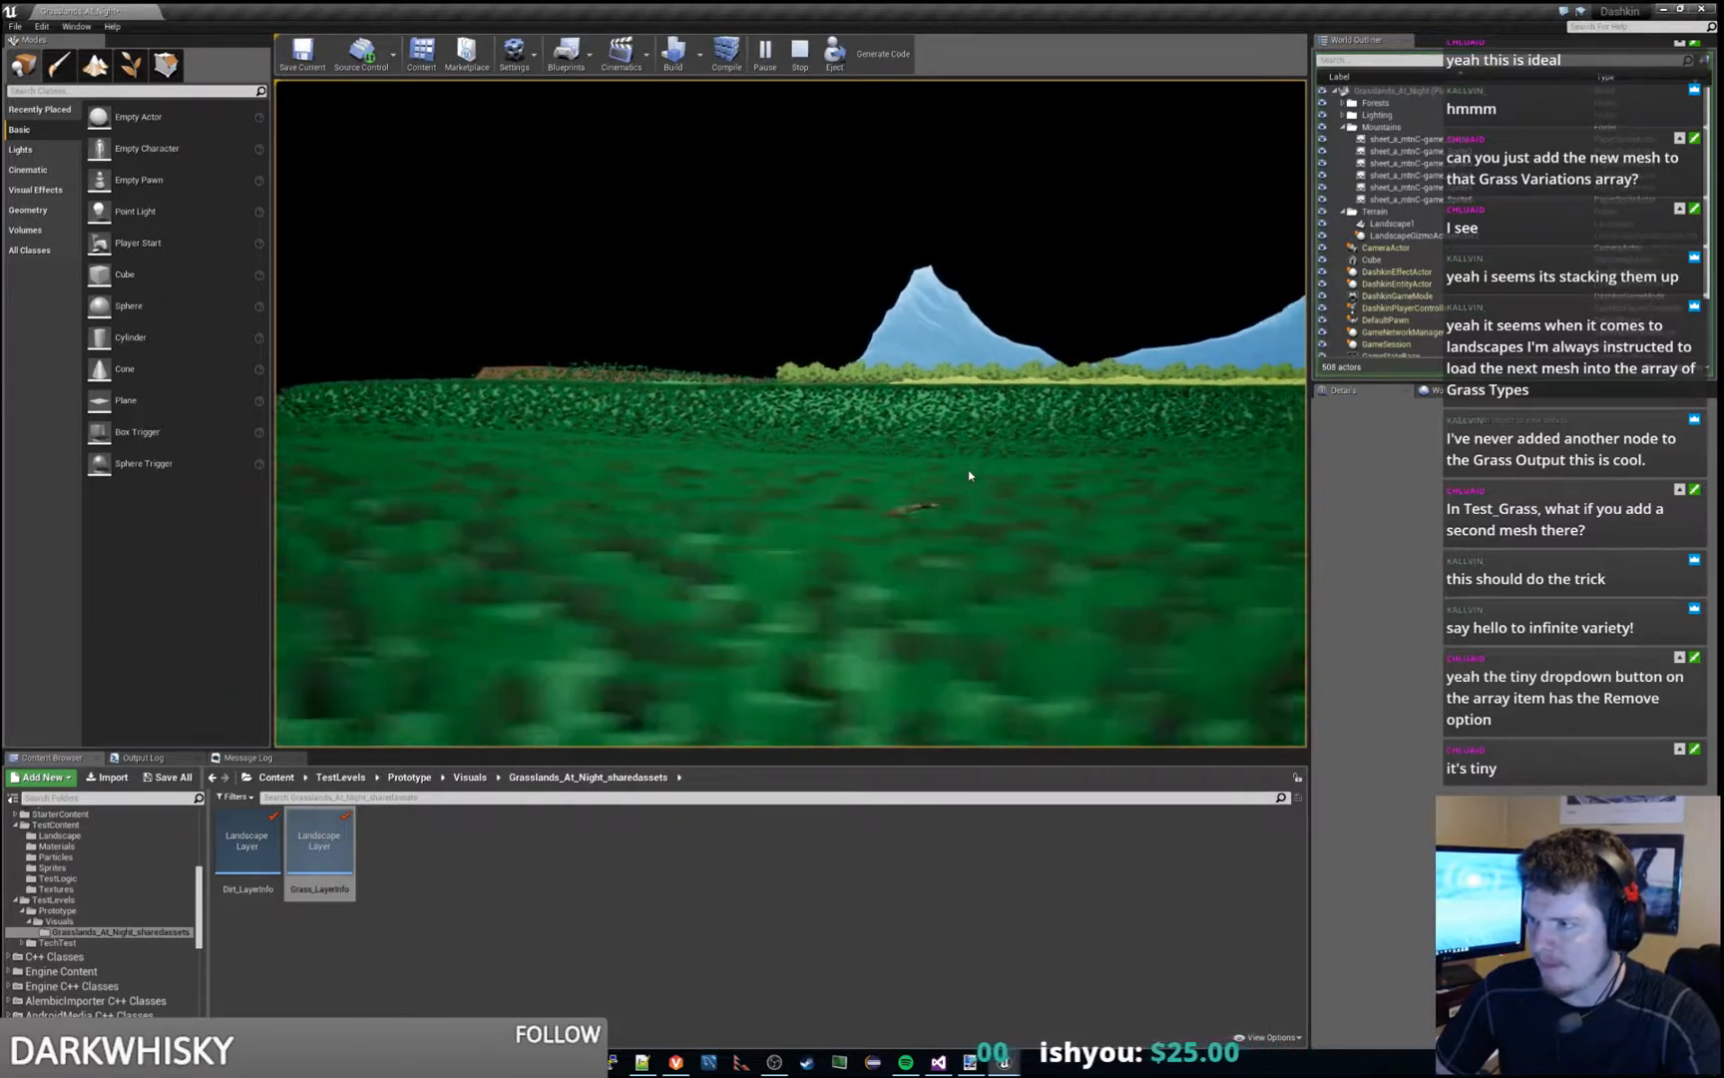
key(d)
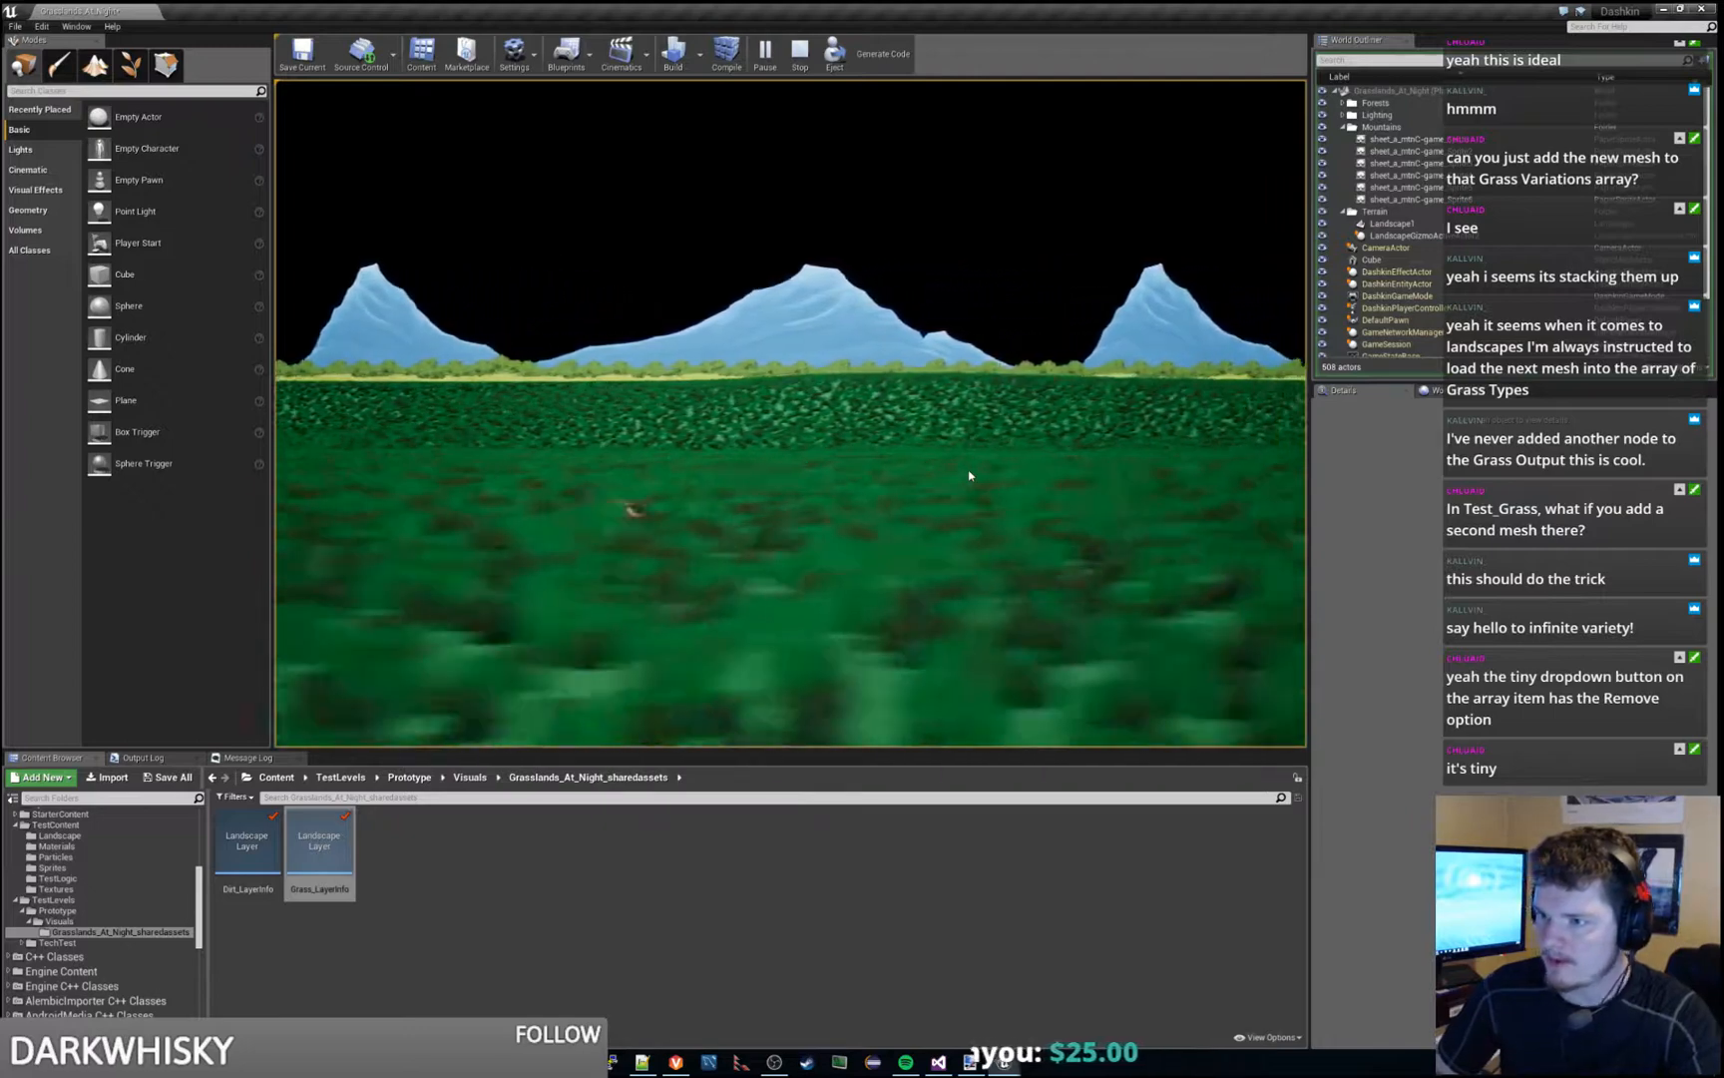
- Turn on the FPS display in the running game, move the character onto the cube, and end the play session
key(grave)
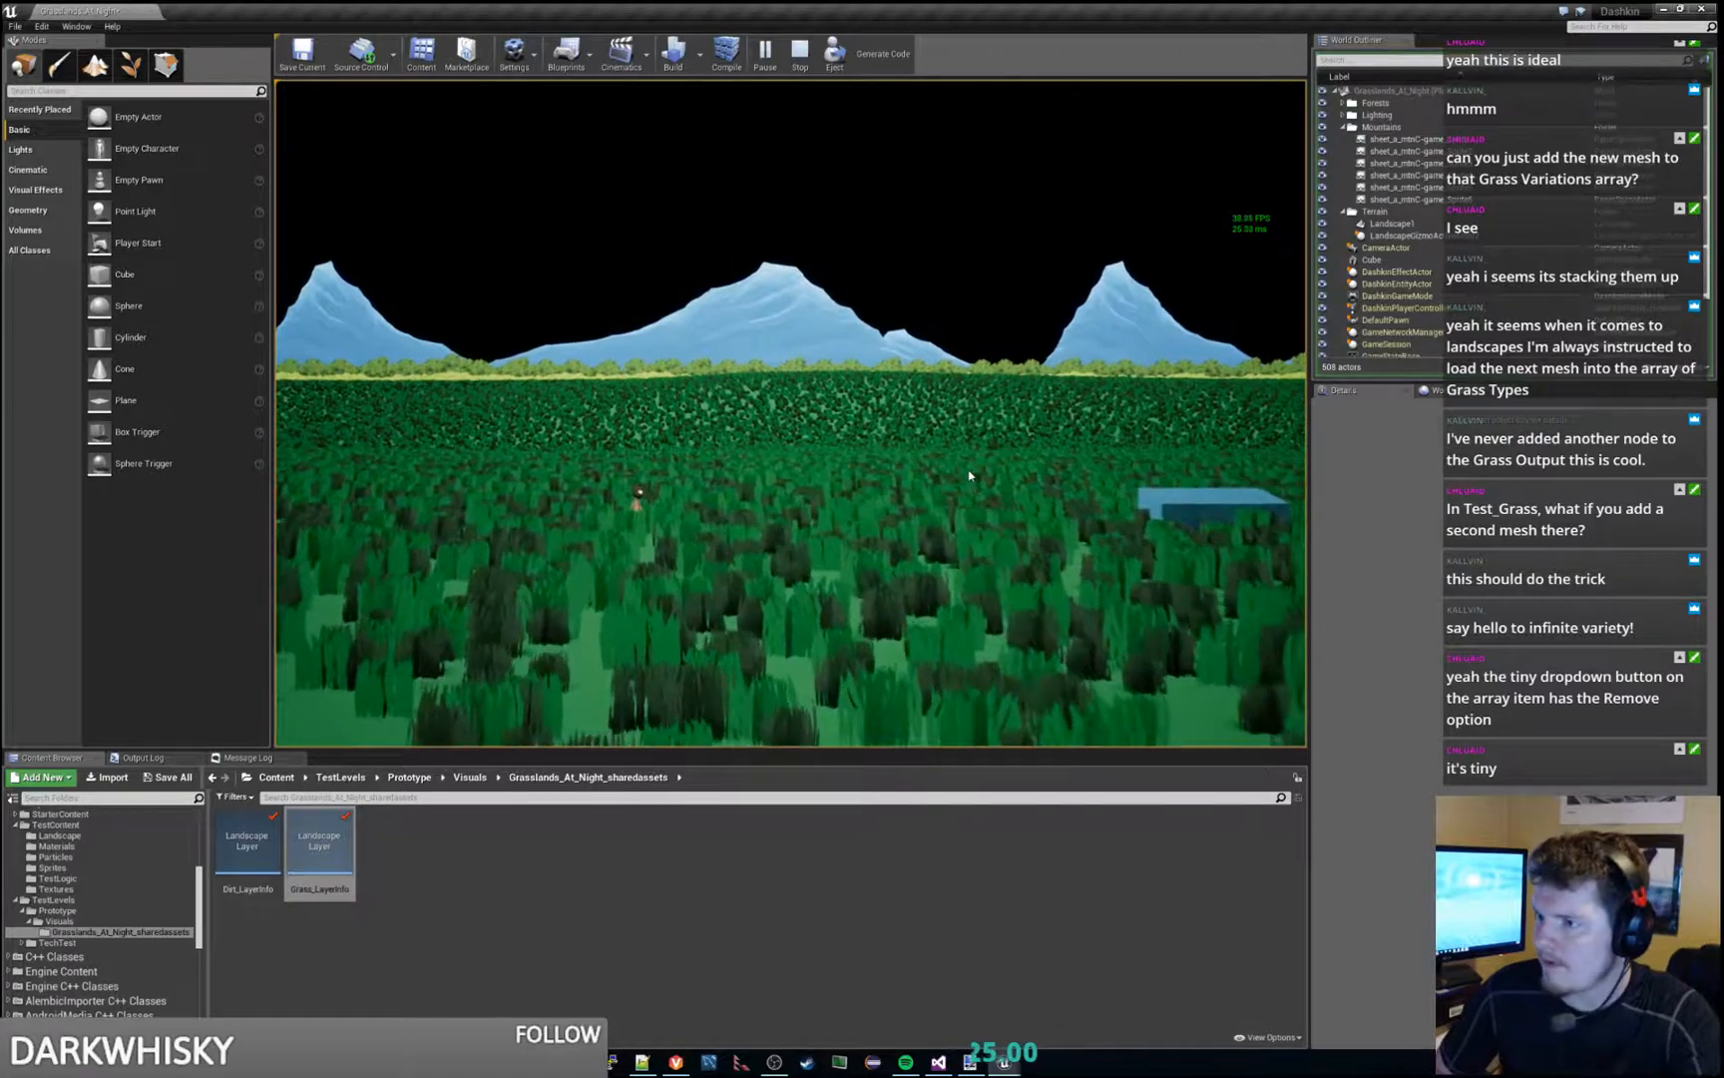
key(d)
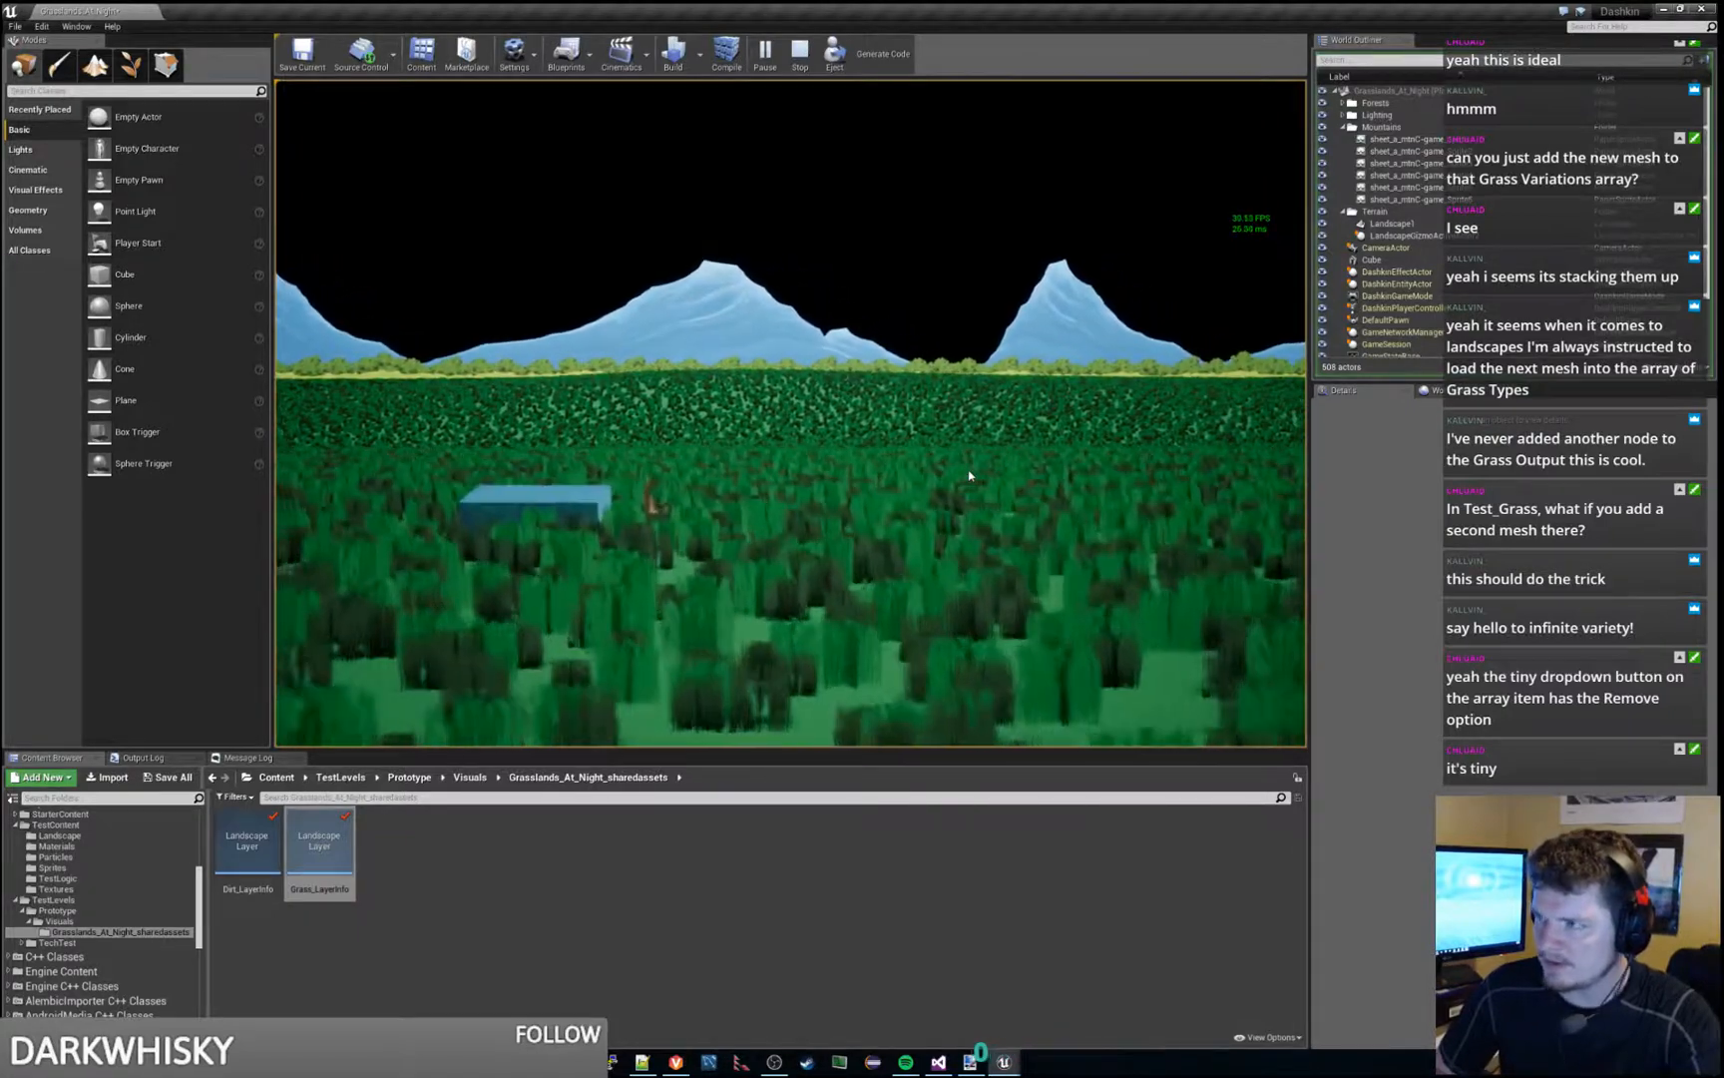
key(a)
key(space)
key(d)
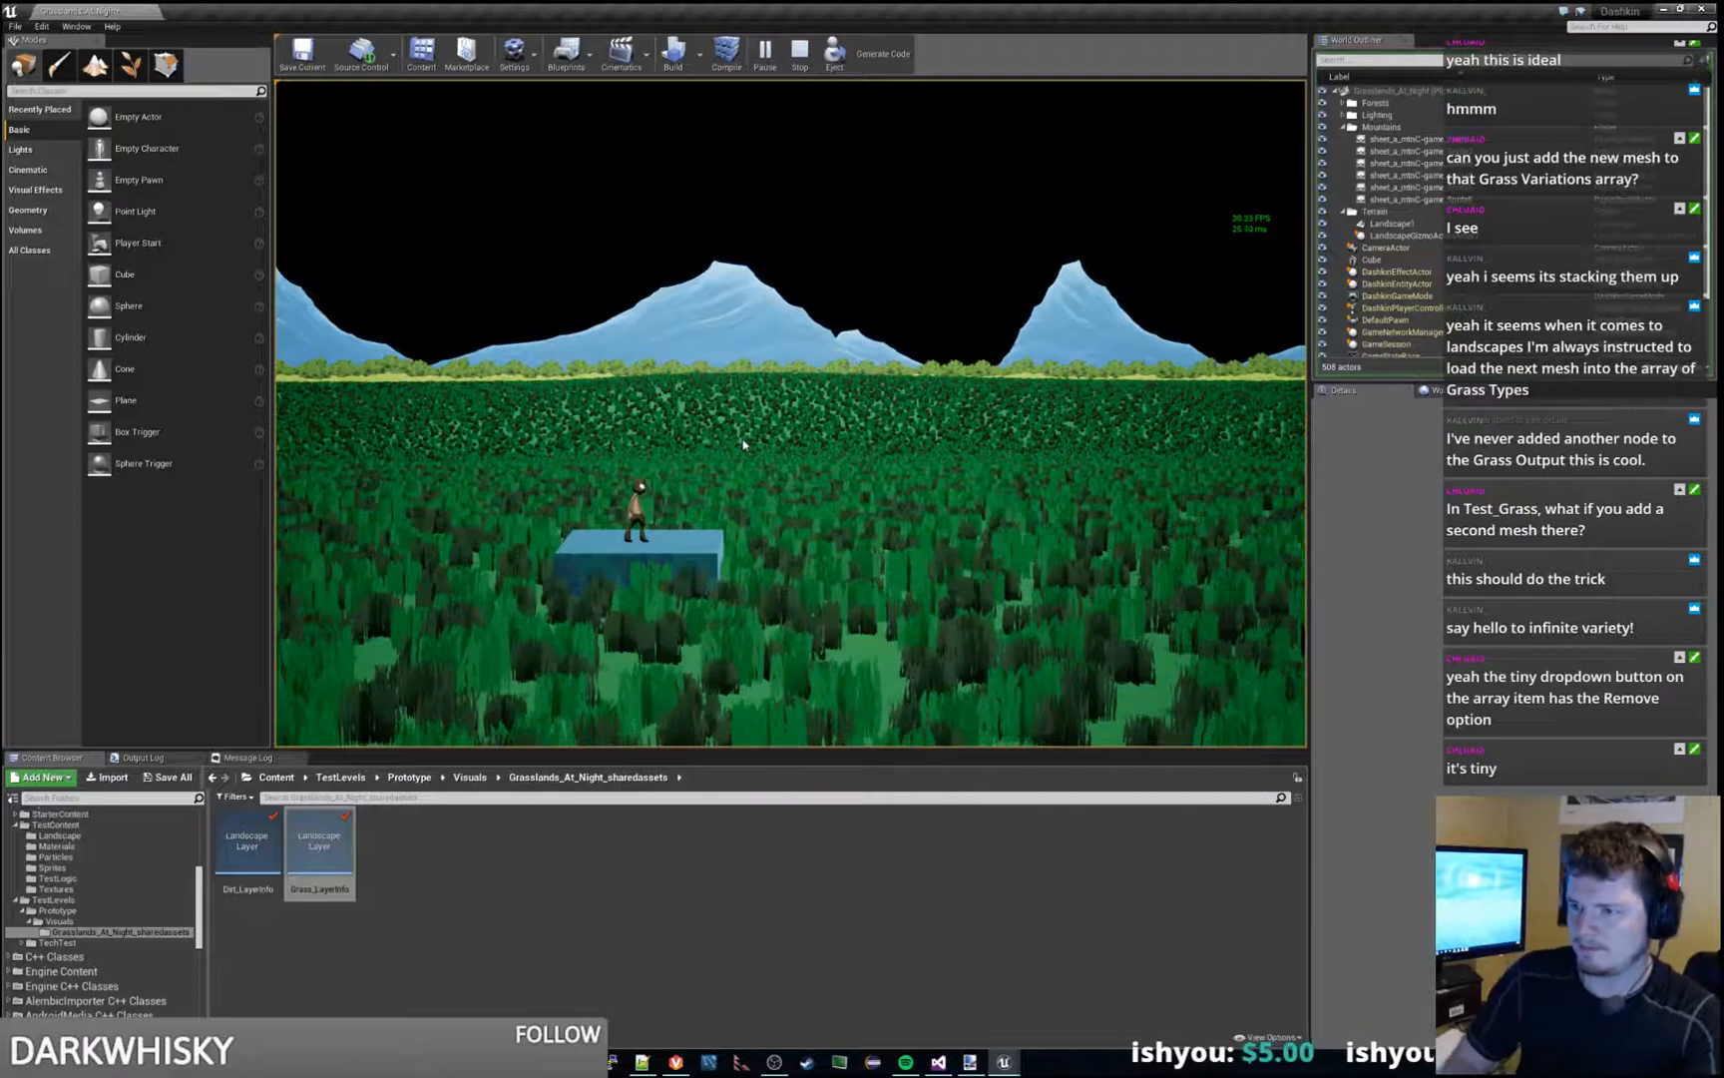
key(Escape)
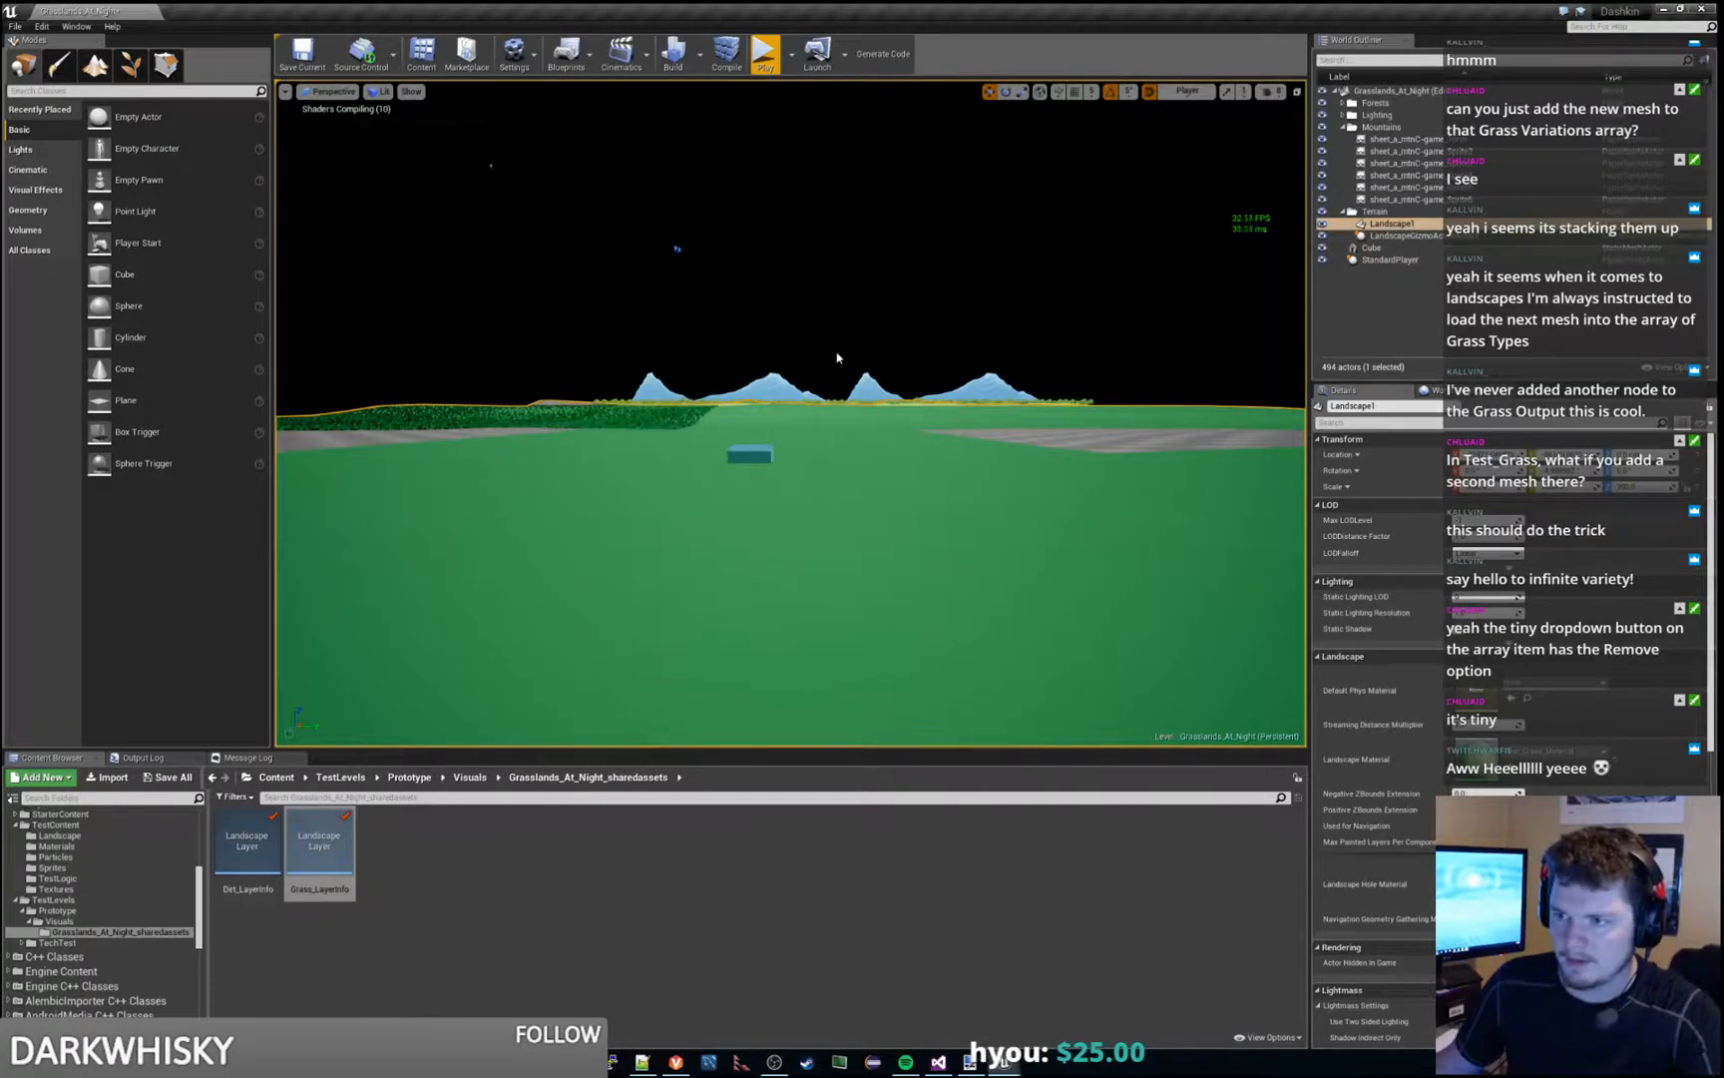
- Fly the editor camera over the landscape to examine how the grass meshes are distributed around the cube
right_drag(837, 357, 748, 344)
key(d)
key(s)
key(d)
key(a)
key(w)
key(s)
key(s)
- Compare the grass variety settings of the Test_Grass and second test grass assets, and put their window away
drag(1723, 13, 1128, 2)
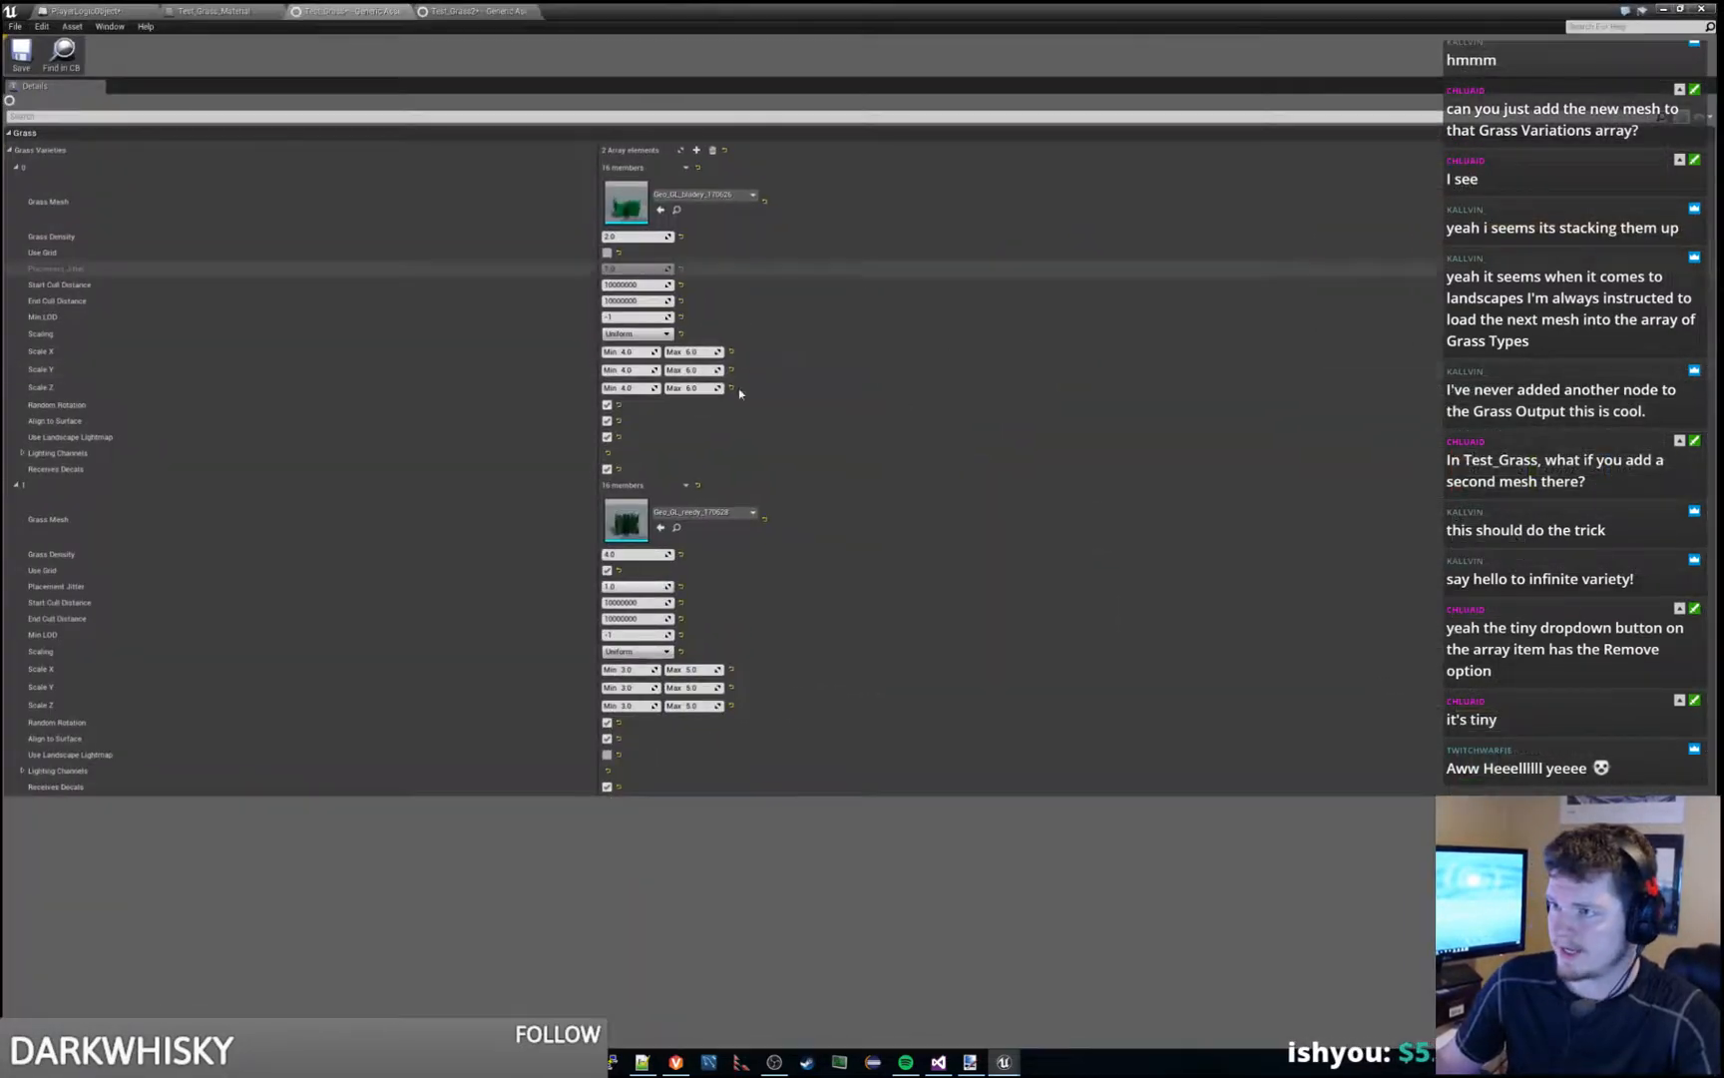
click(504, 11)
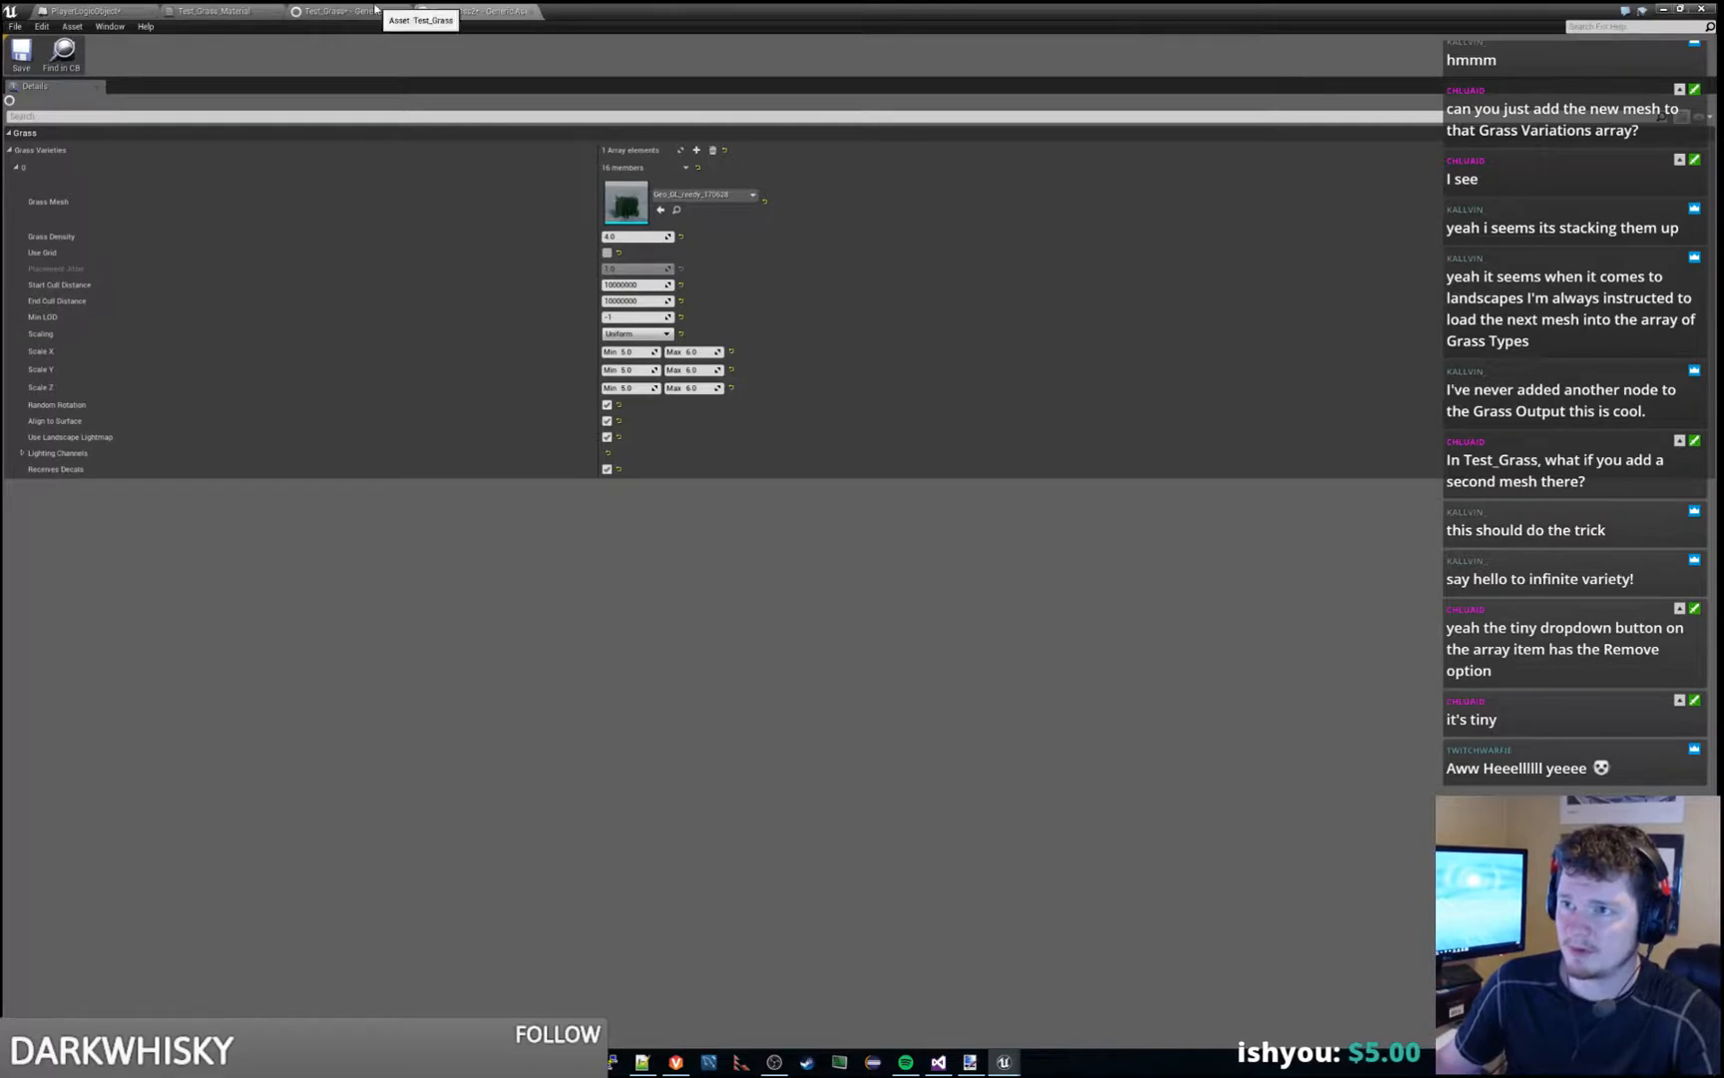
click(376, 9)
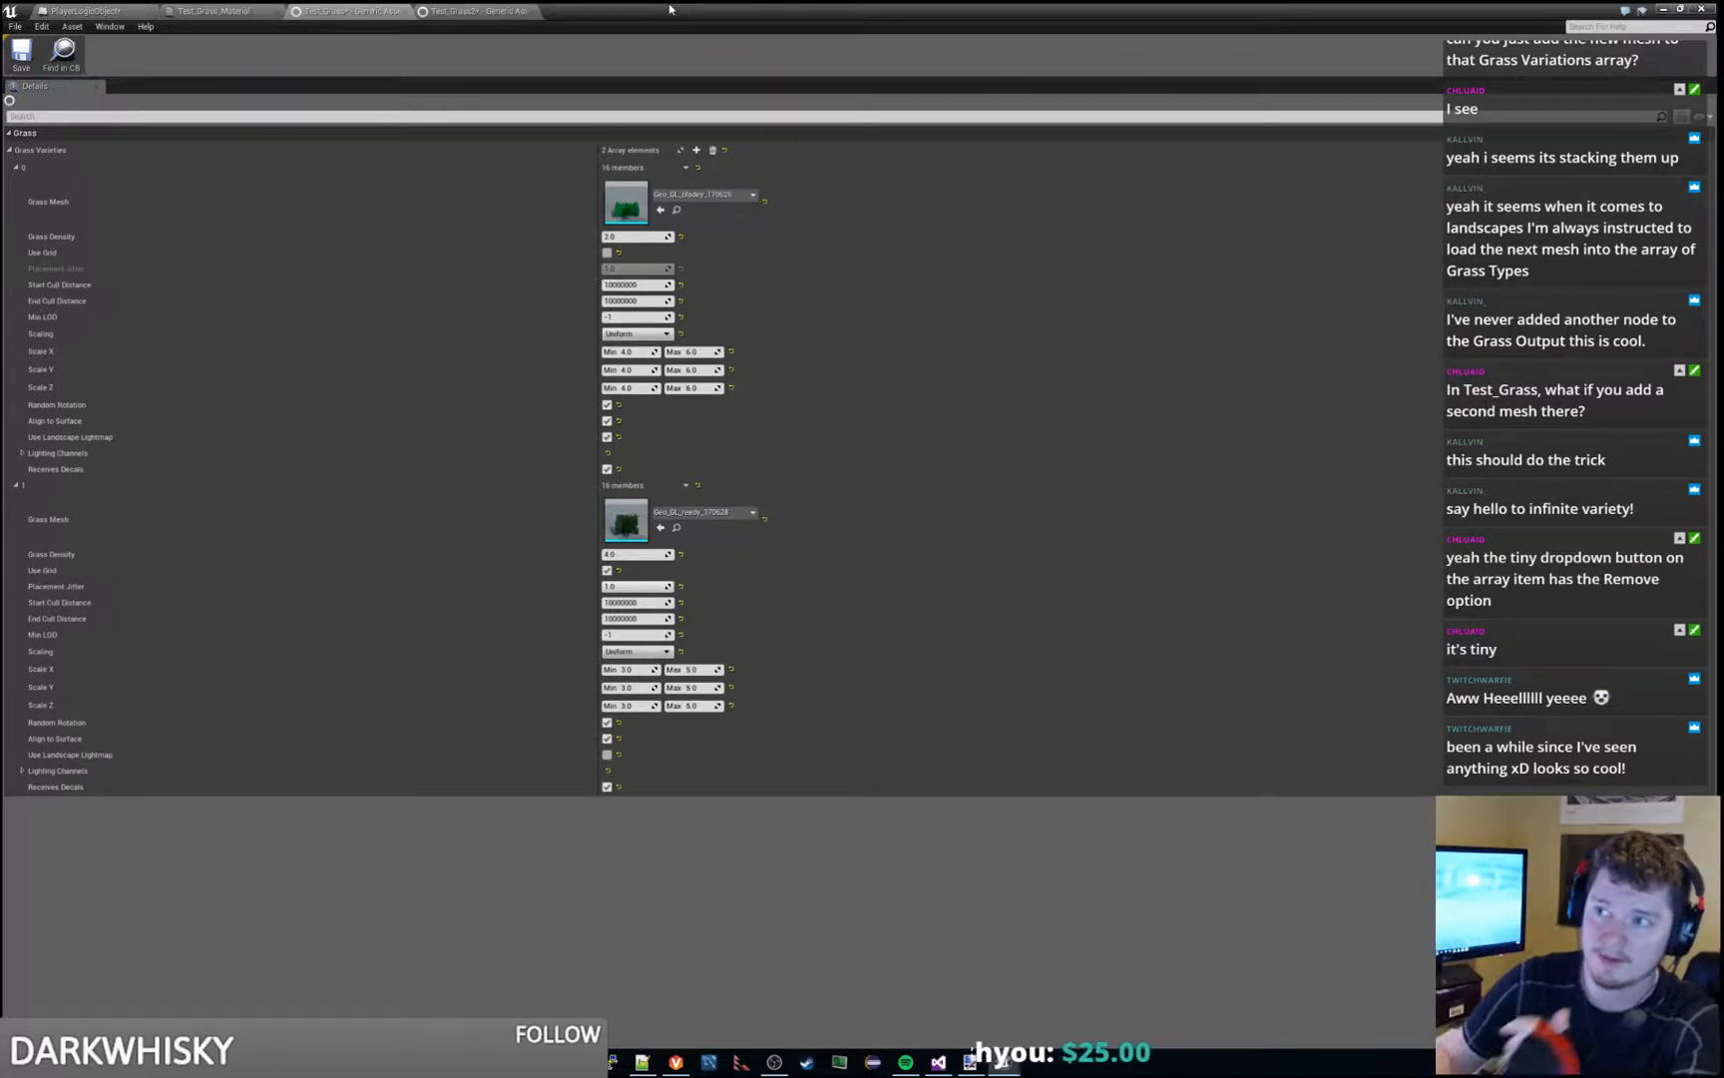
click(1663, 9)
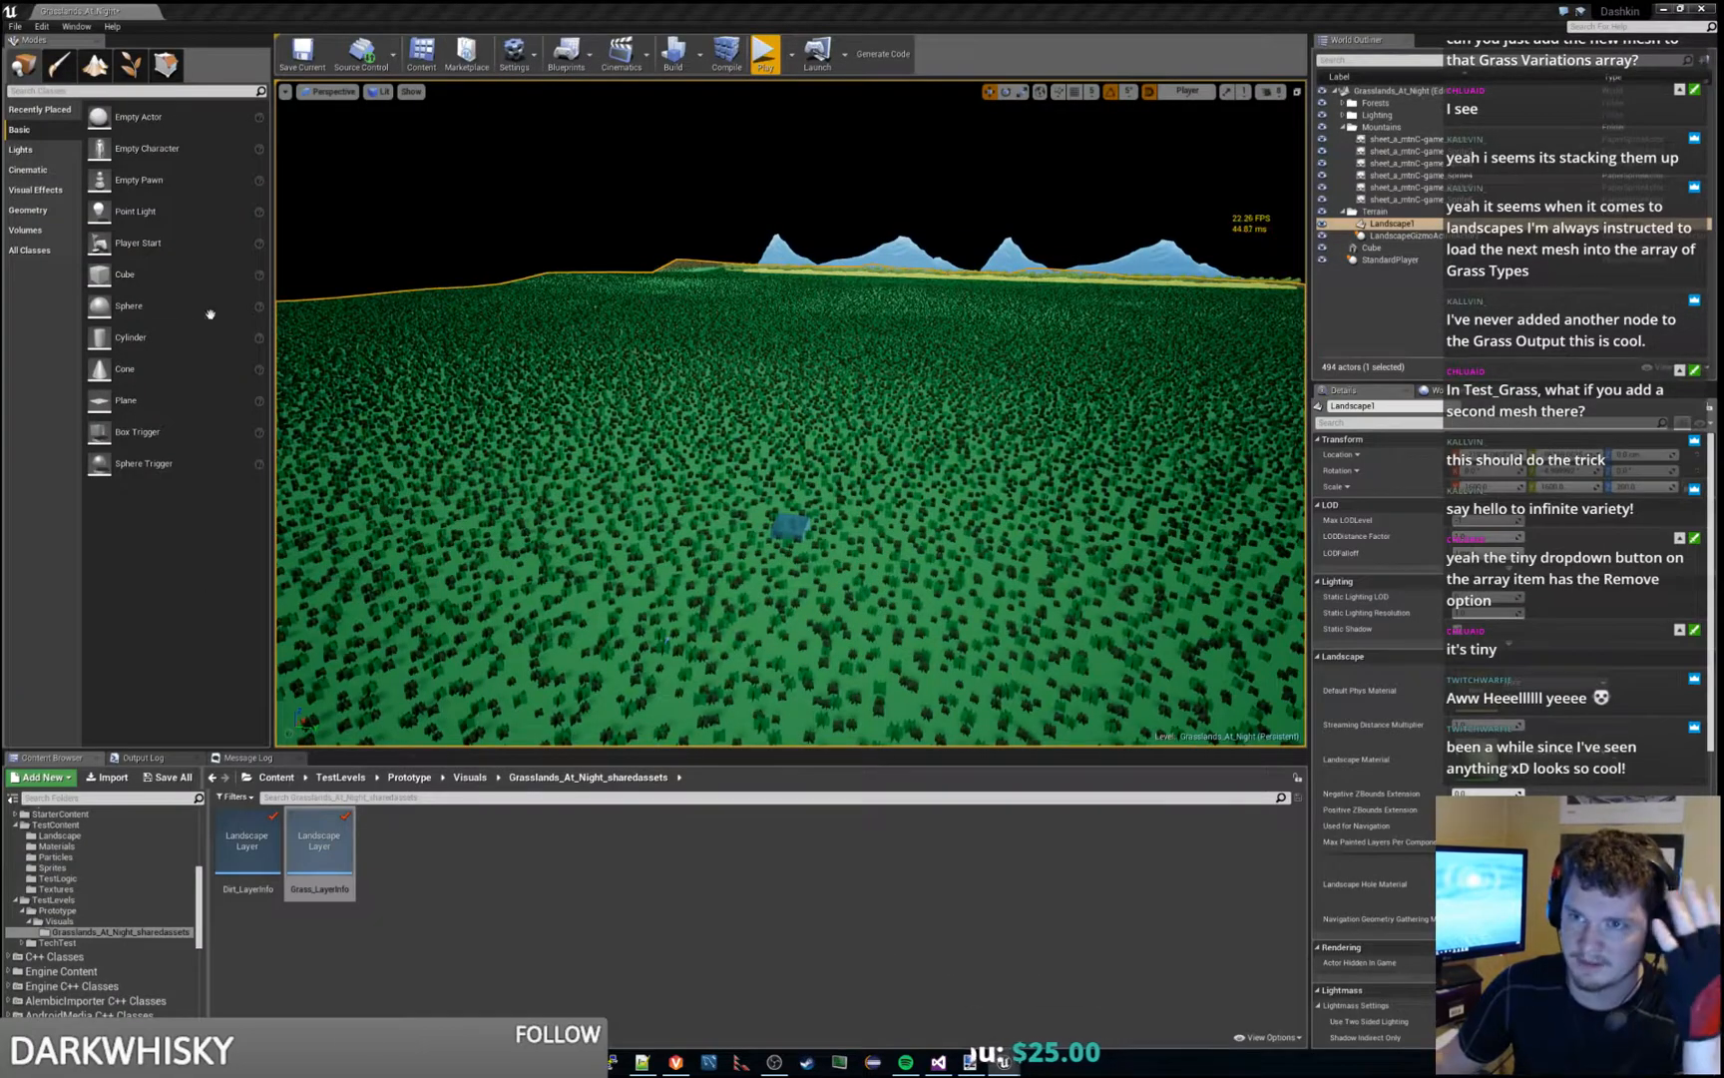
- Paint a Dirt patch beside the cube, cover it again with the Grass layer, and return to placement mode
click(95, 64)
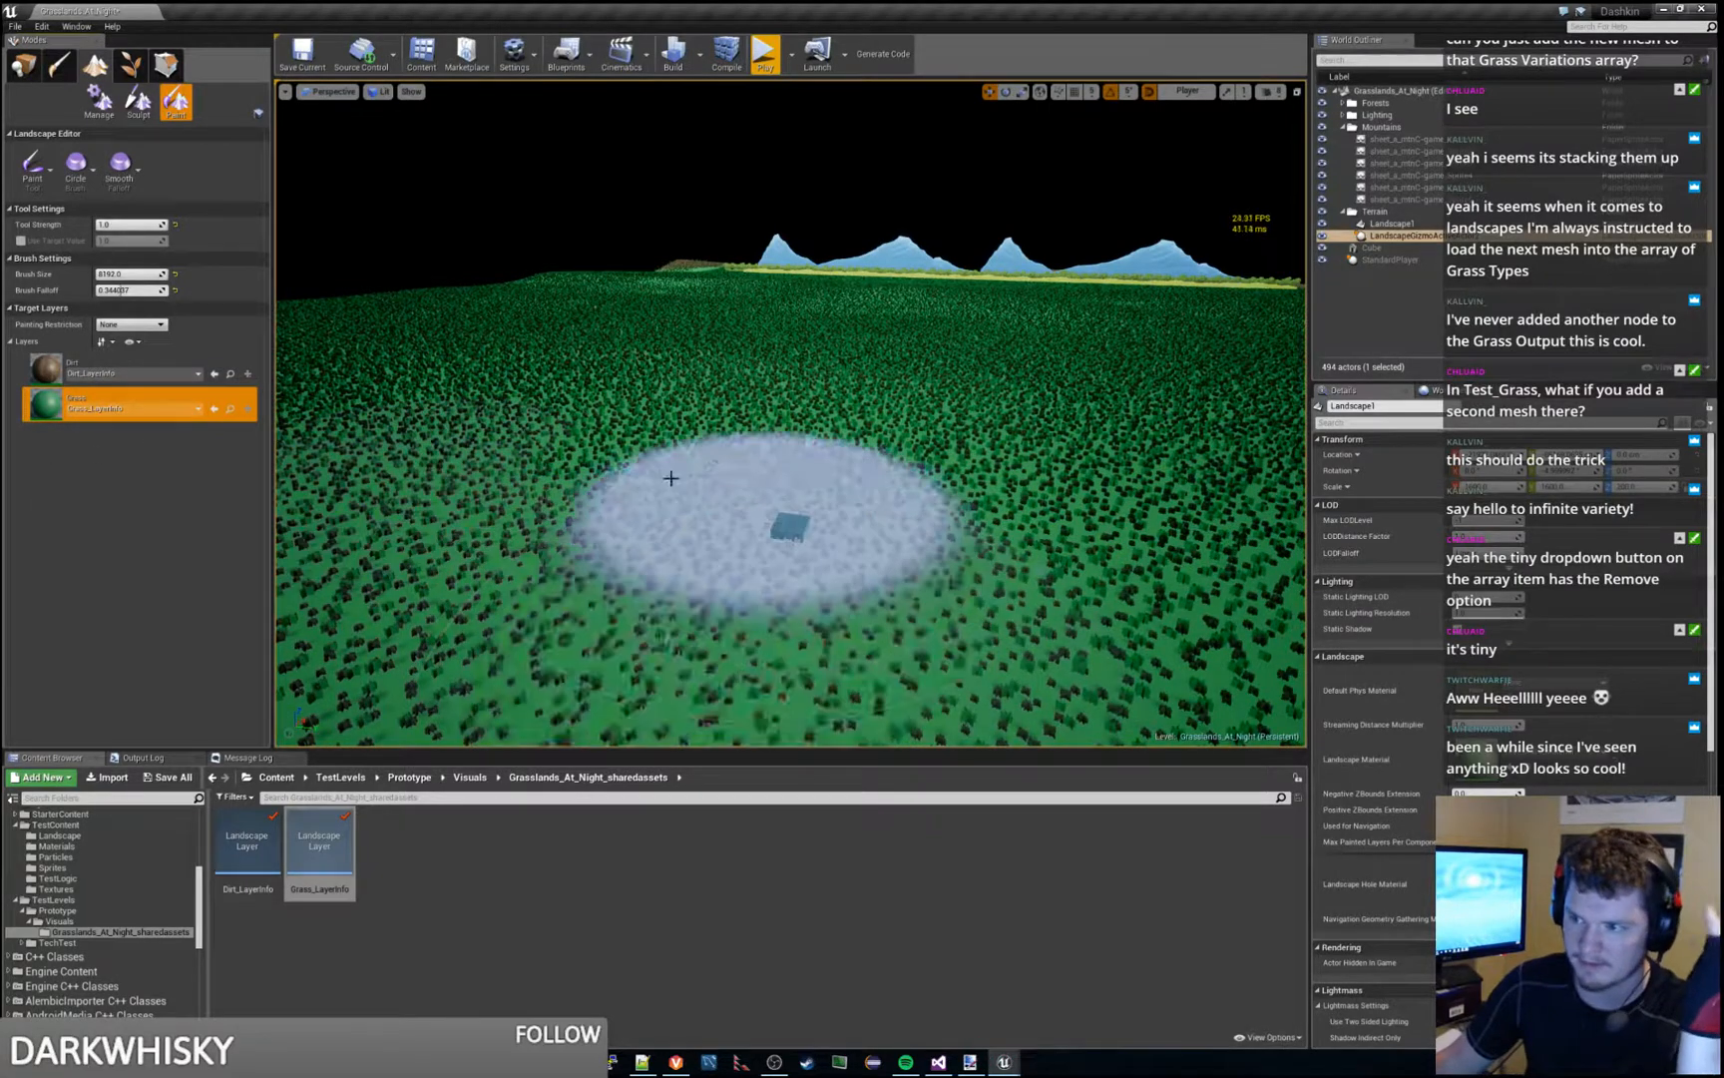
click(181, 368)
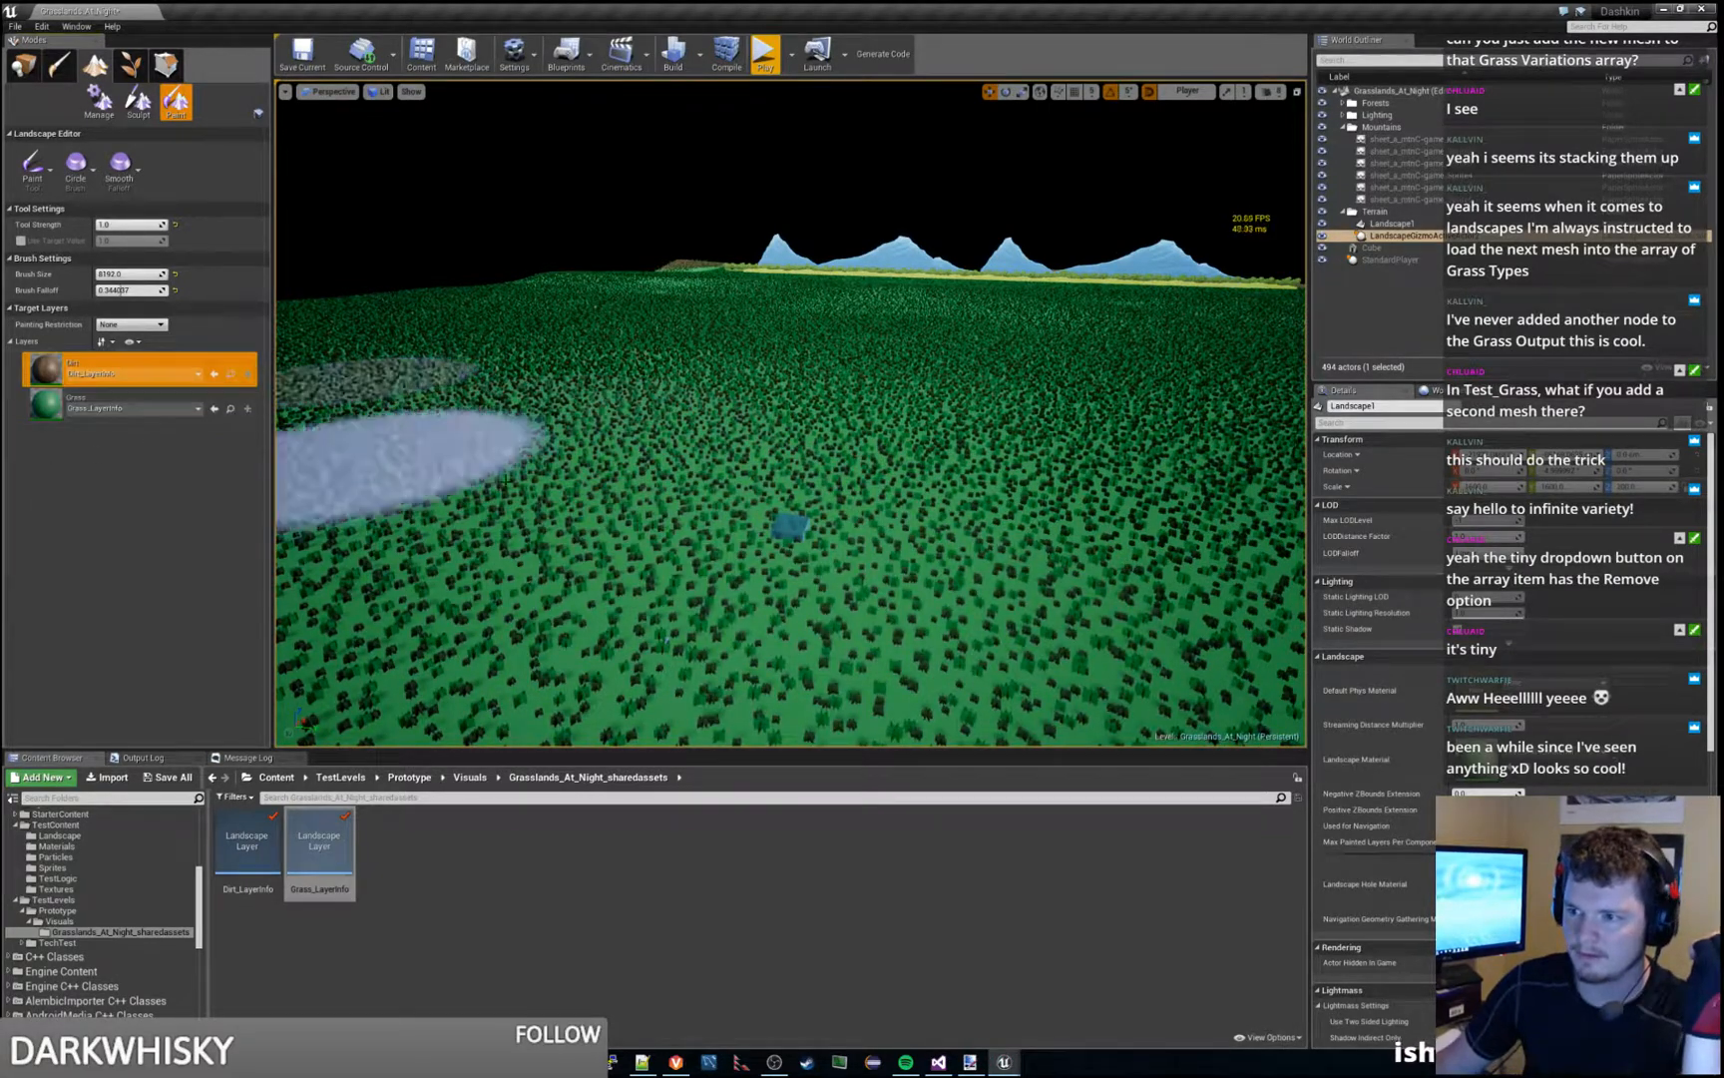
click(524, 503)
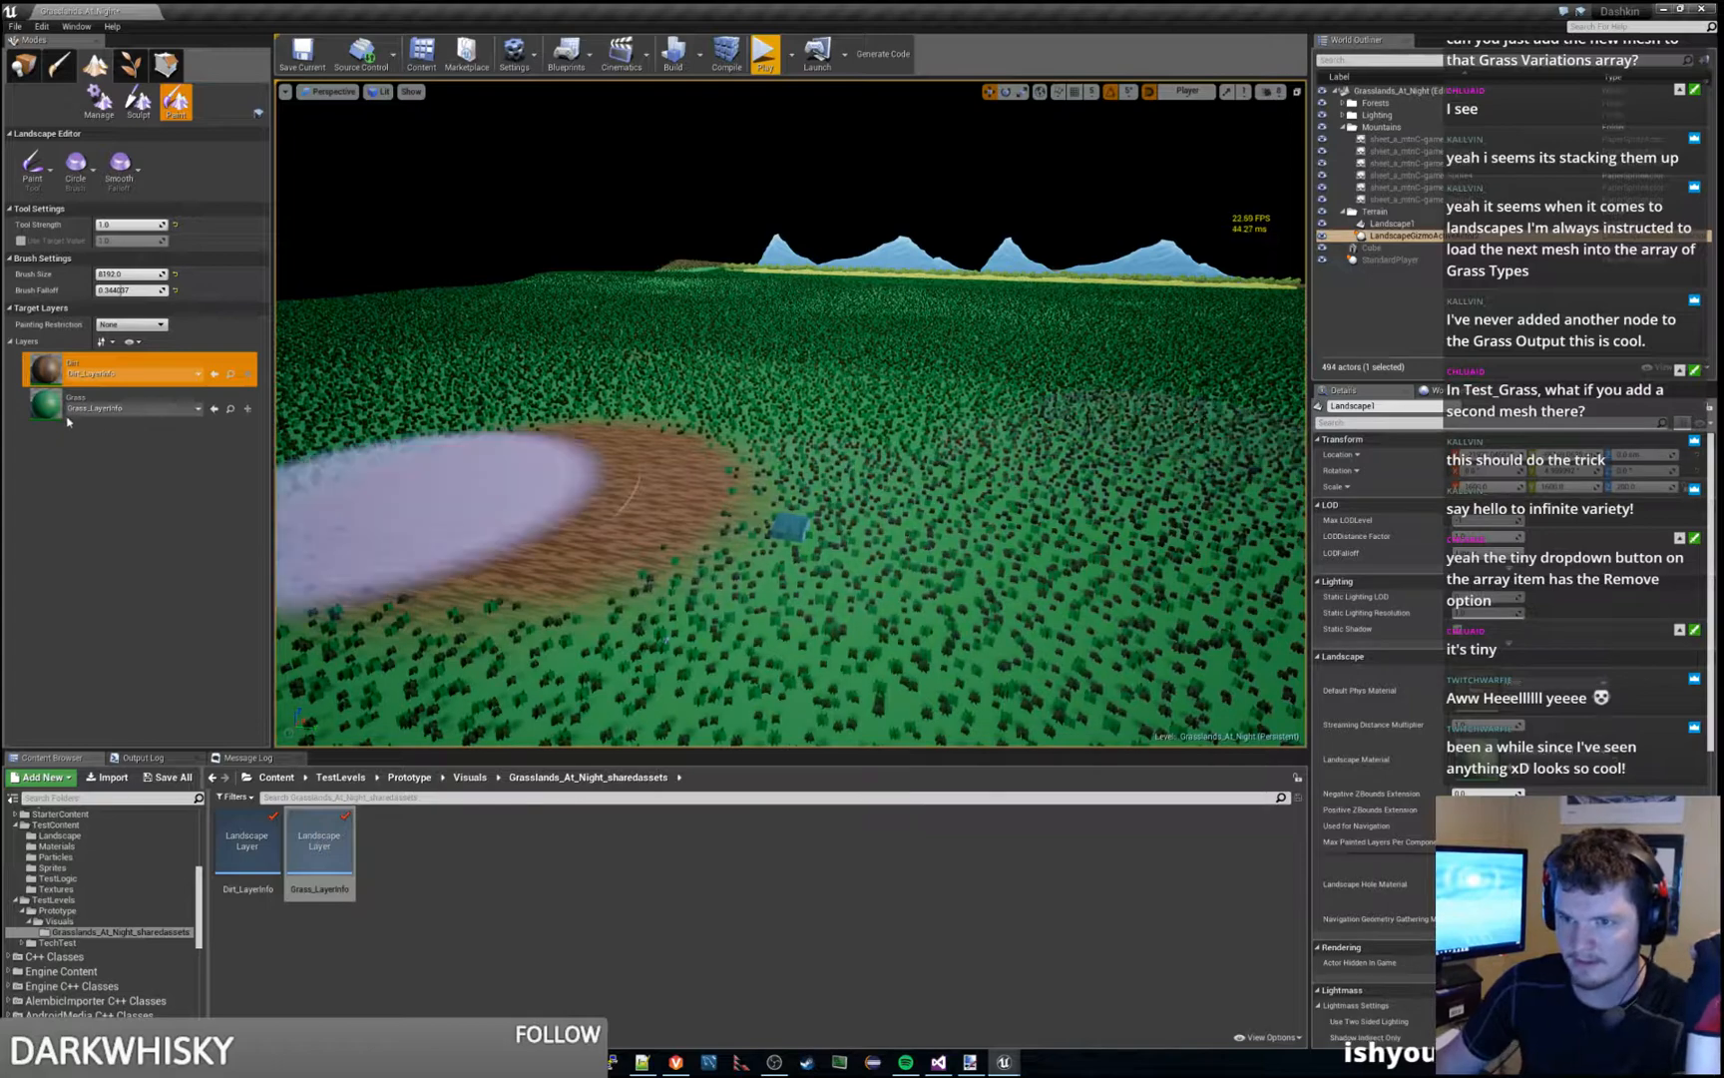
click(140, 404)
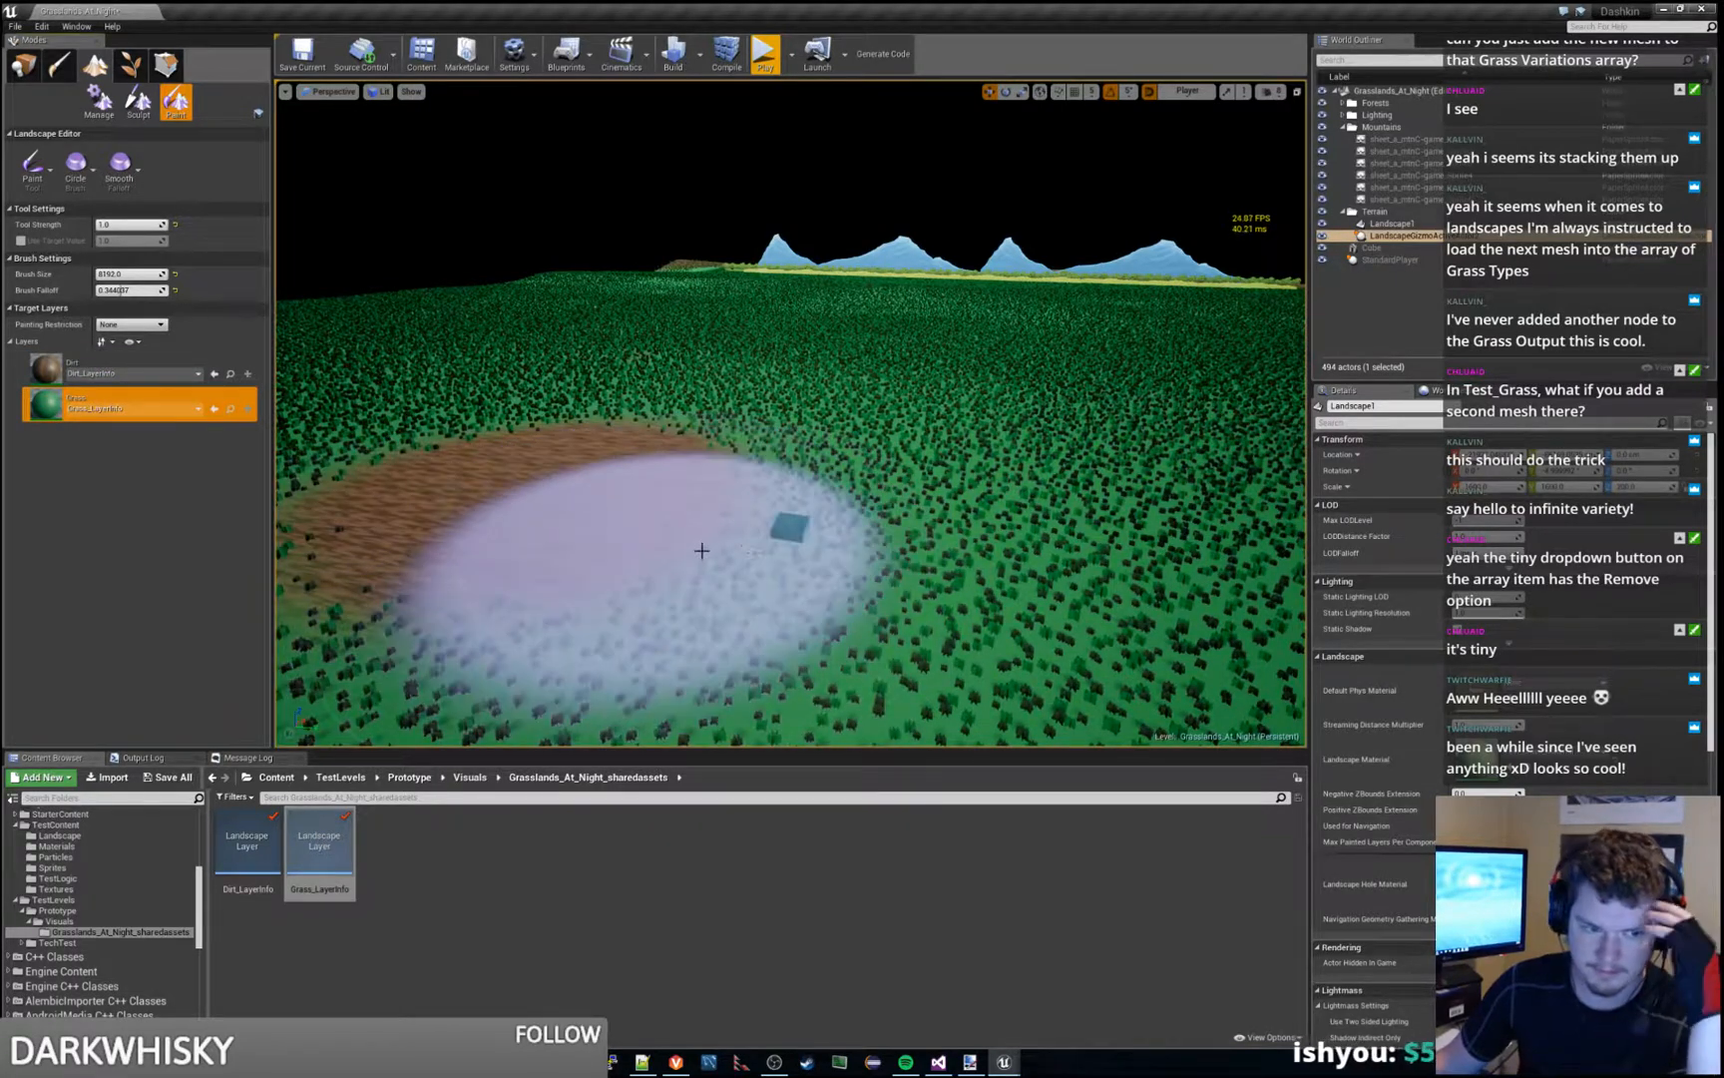
mouse_move(700, 549)
mouse_down()
mouse_move(481, 451)
mouse_move(601, 382)
mouse_move(489, 459)
mouse_up()
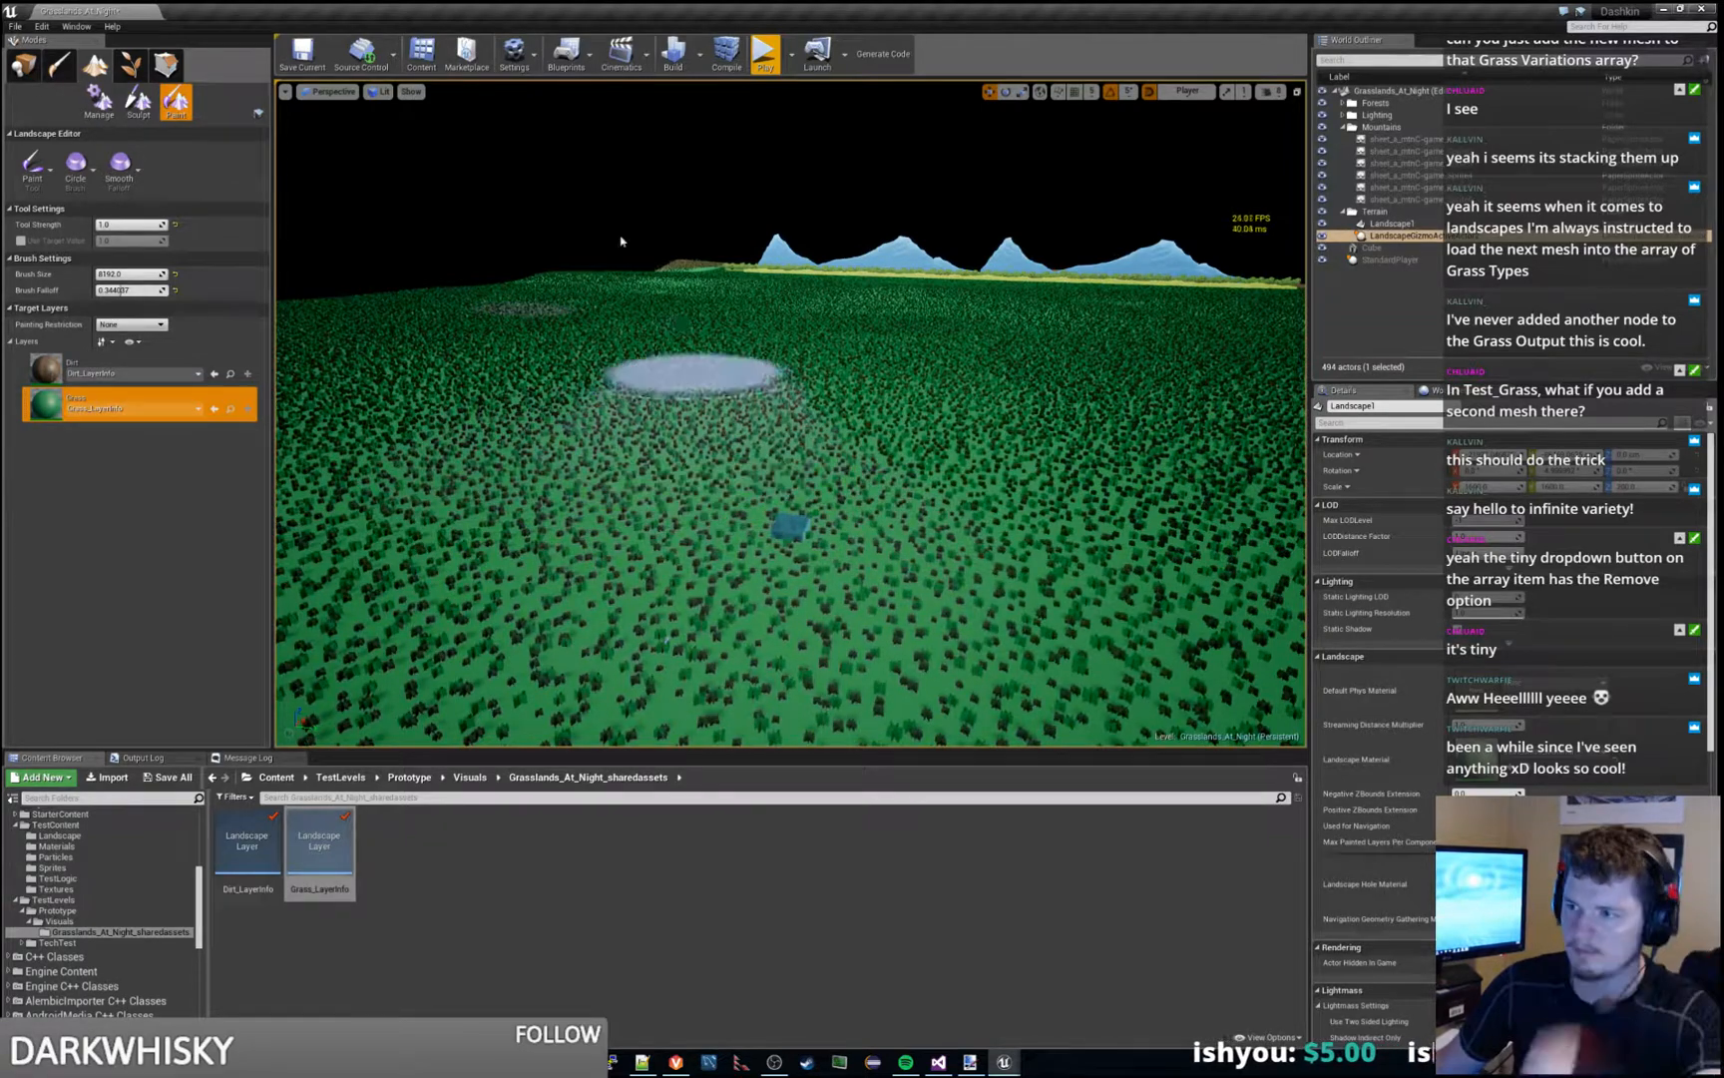
key(s)
mouse_move(662, 338)
right_down()
mouse_move(667, 469)
mouse_move(689, 365)
right_up()
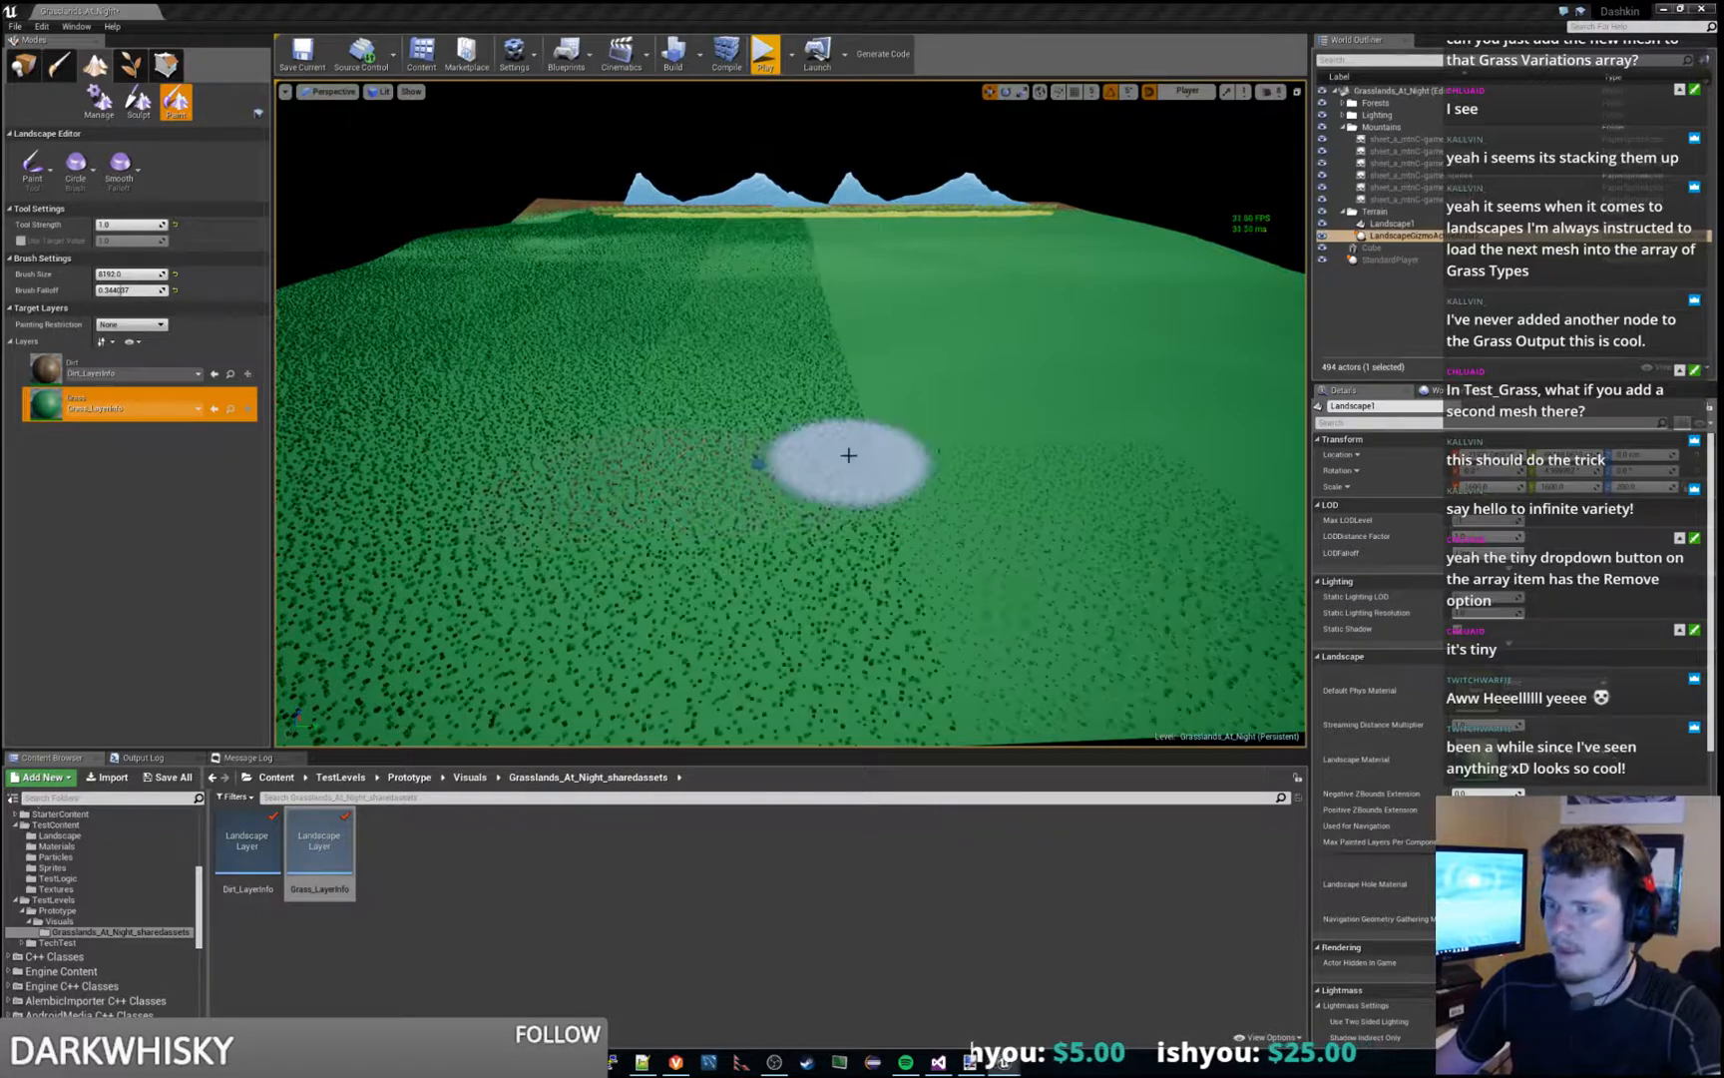
click(26, 67)
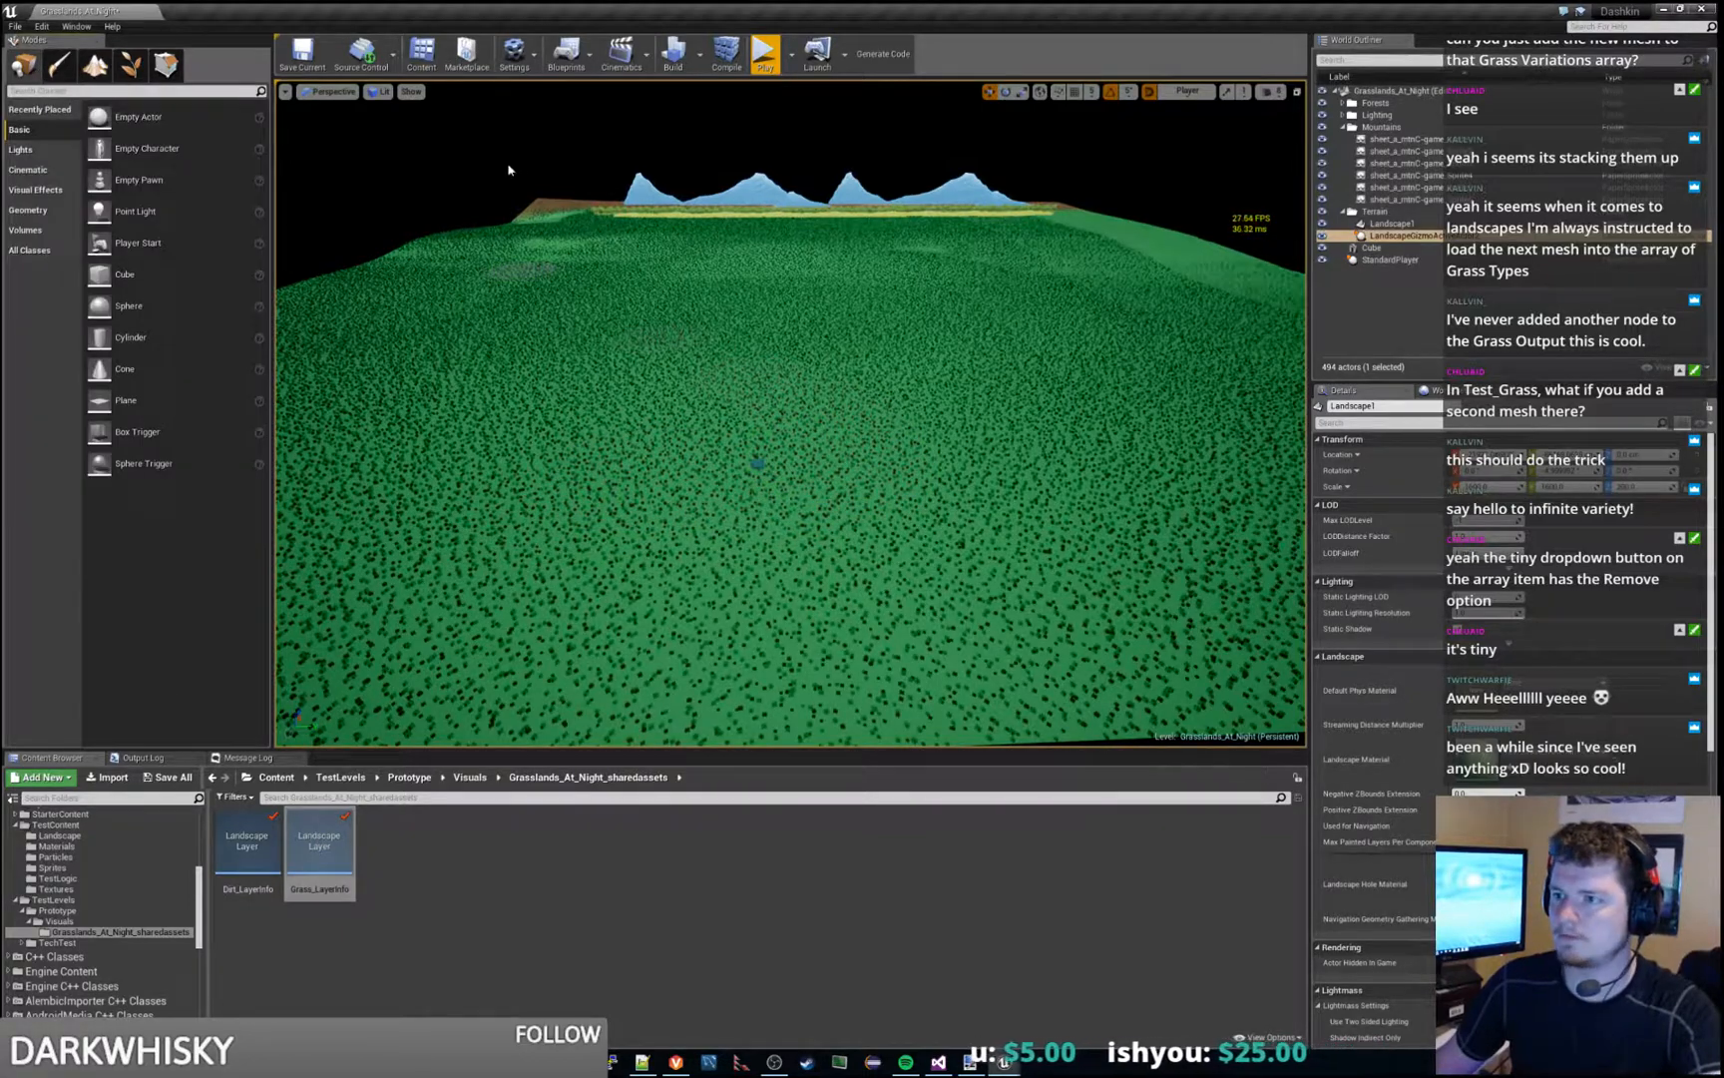
- Play the level, run the character off the cube through the grass, and bring up the Test_Grass settings
click(765, 55)
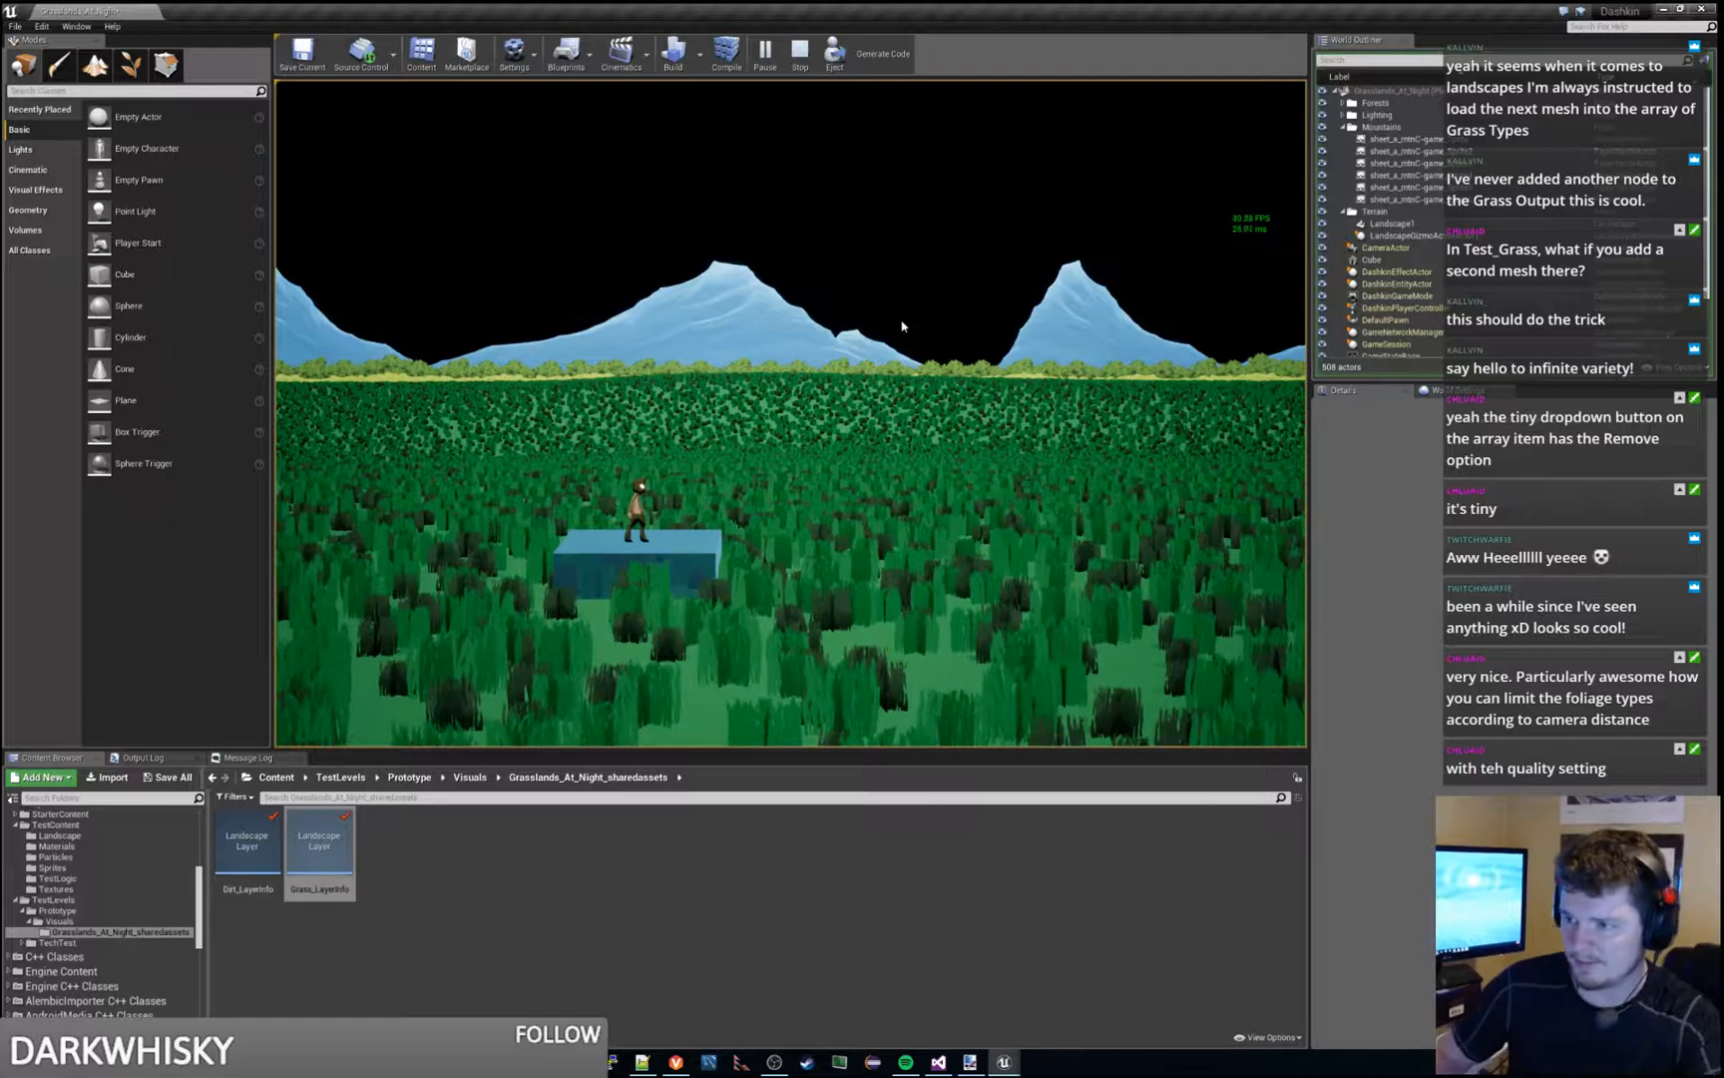
key(d)
key(space)
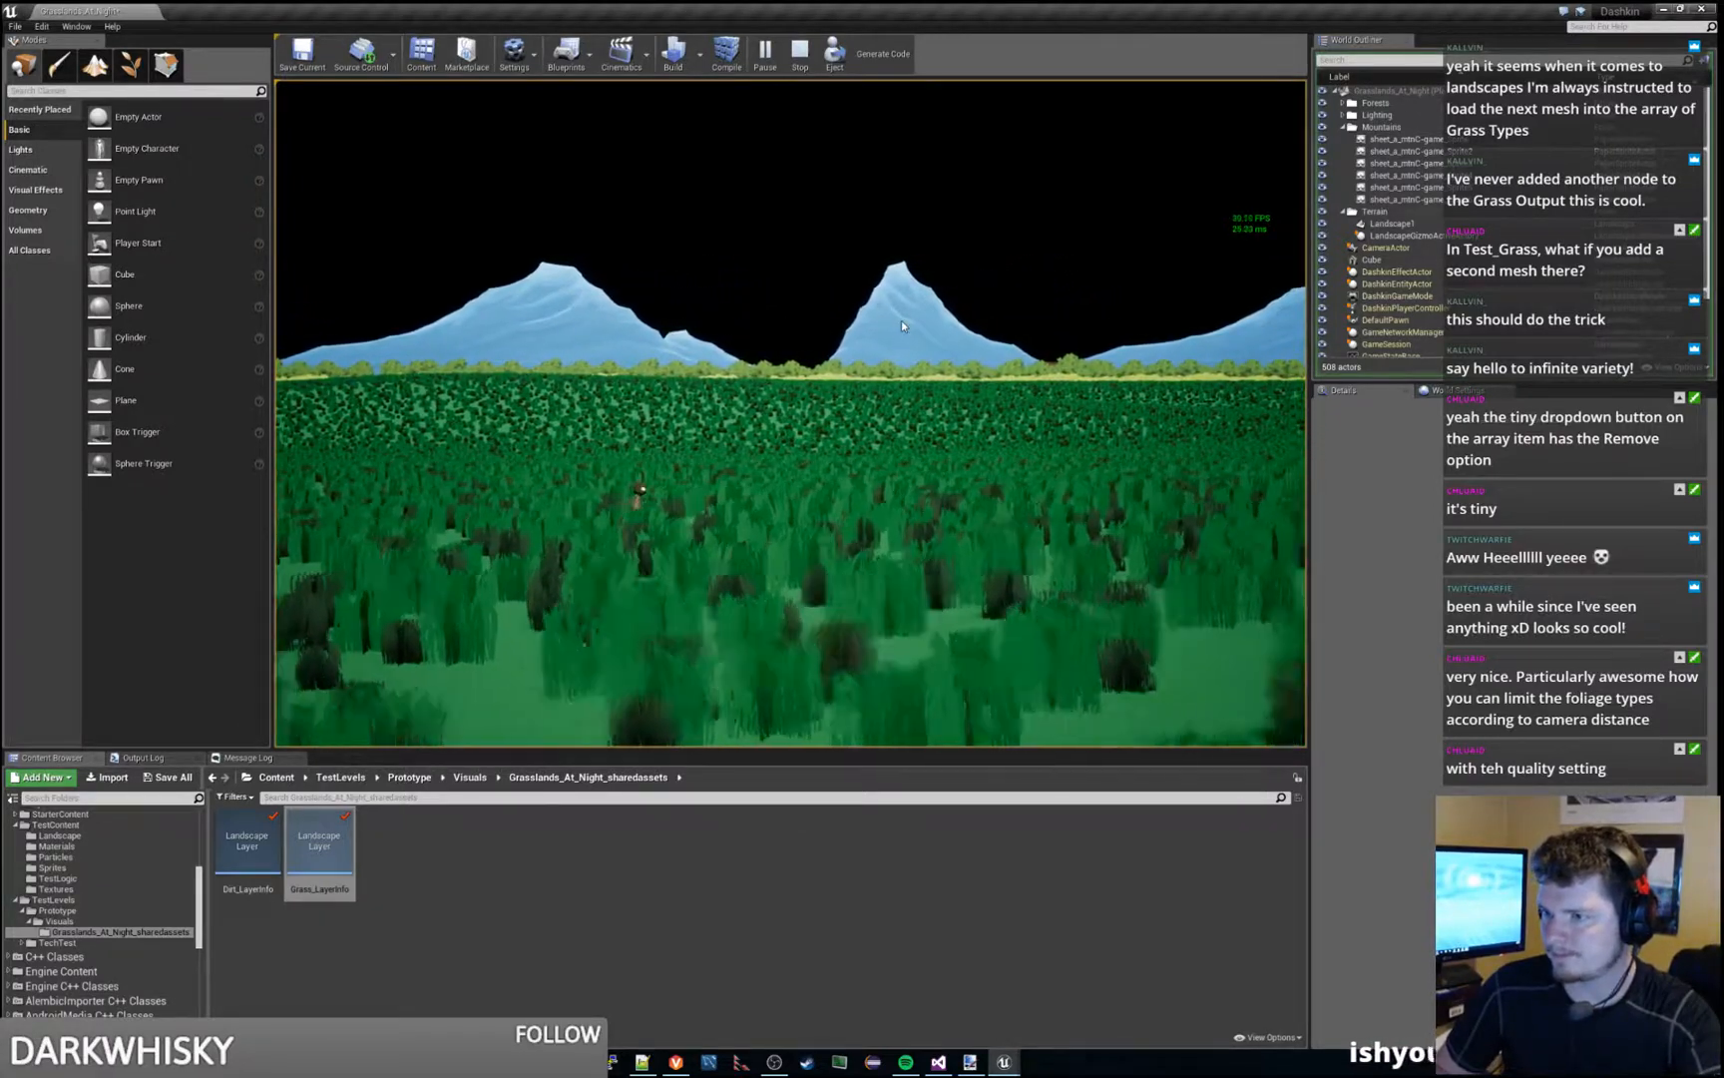
key(d)
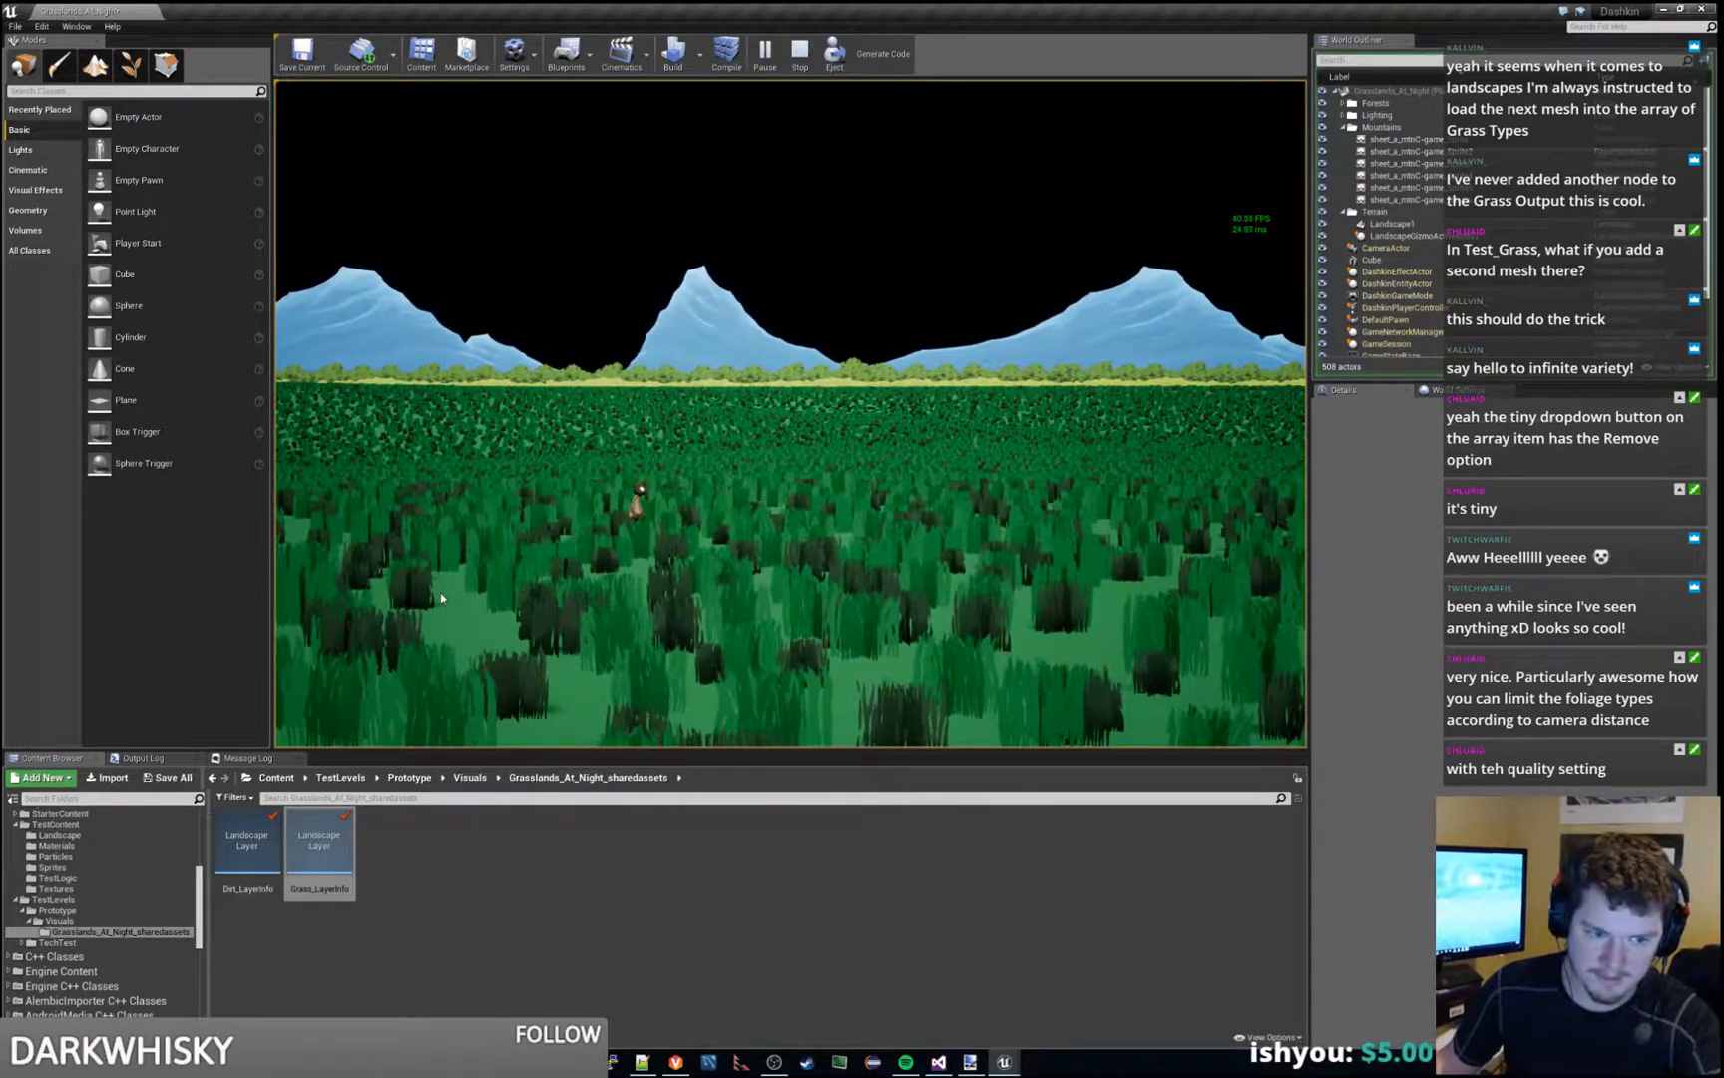
key(w)
drag(1722, 25, 846, 2)
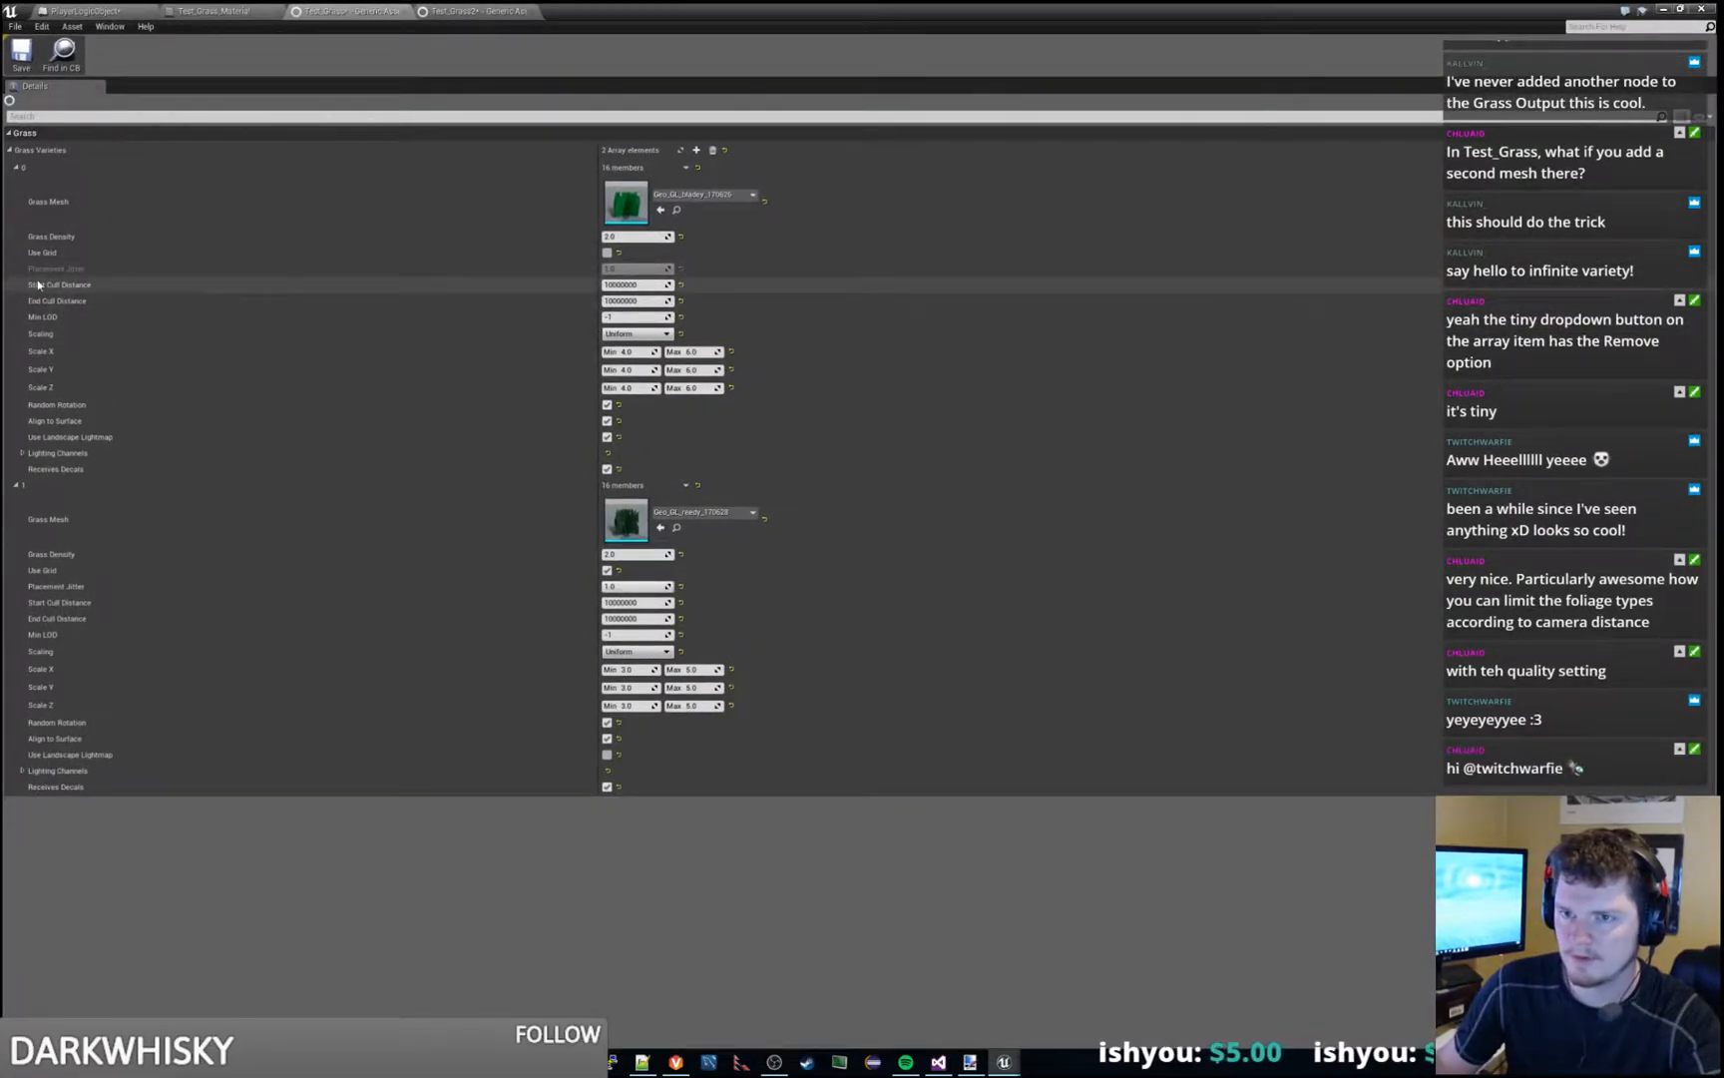
- Switch to paint.net, create a new blank image, and brush an X with an arrow leading away from it across the canvas
mouse_move(41, 287)
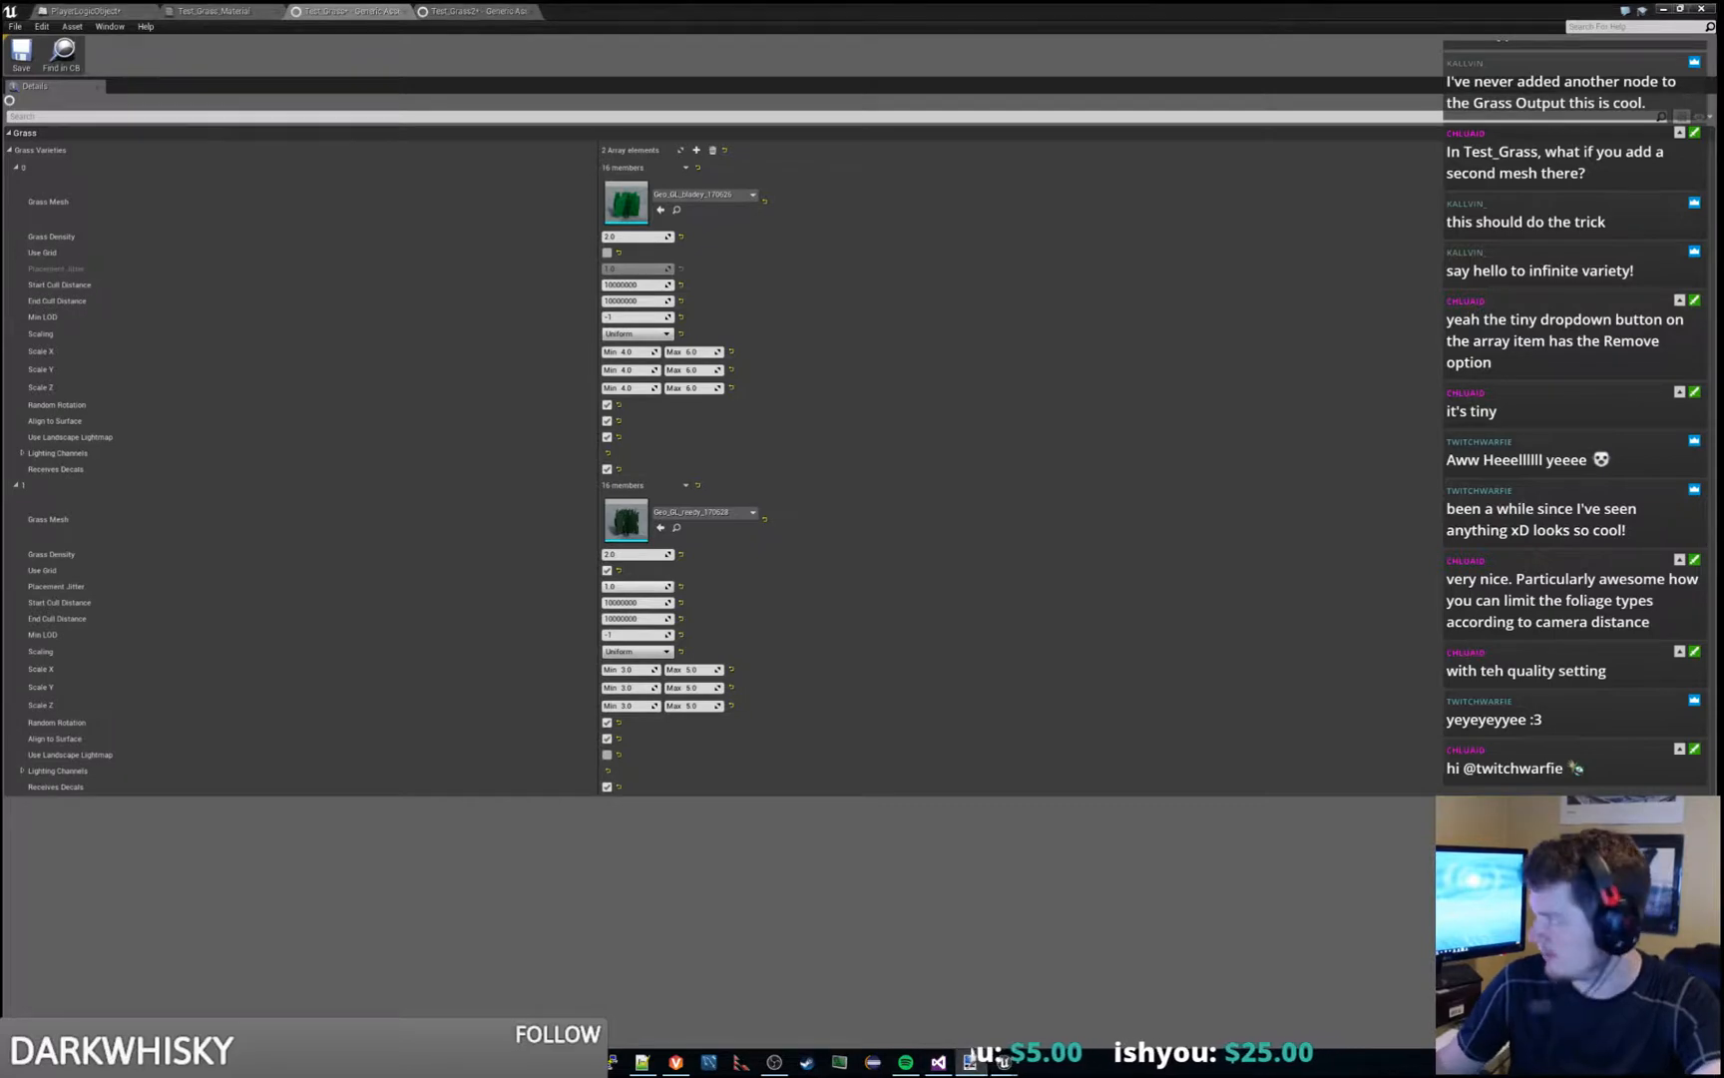
click(970, 1061)
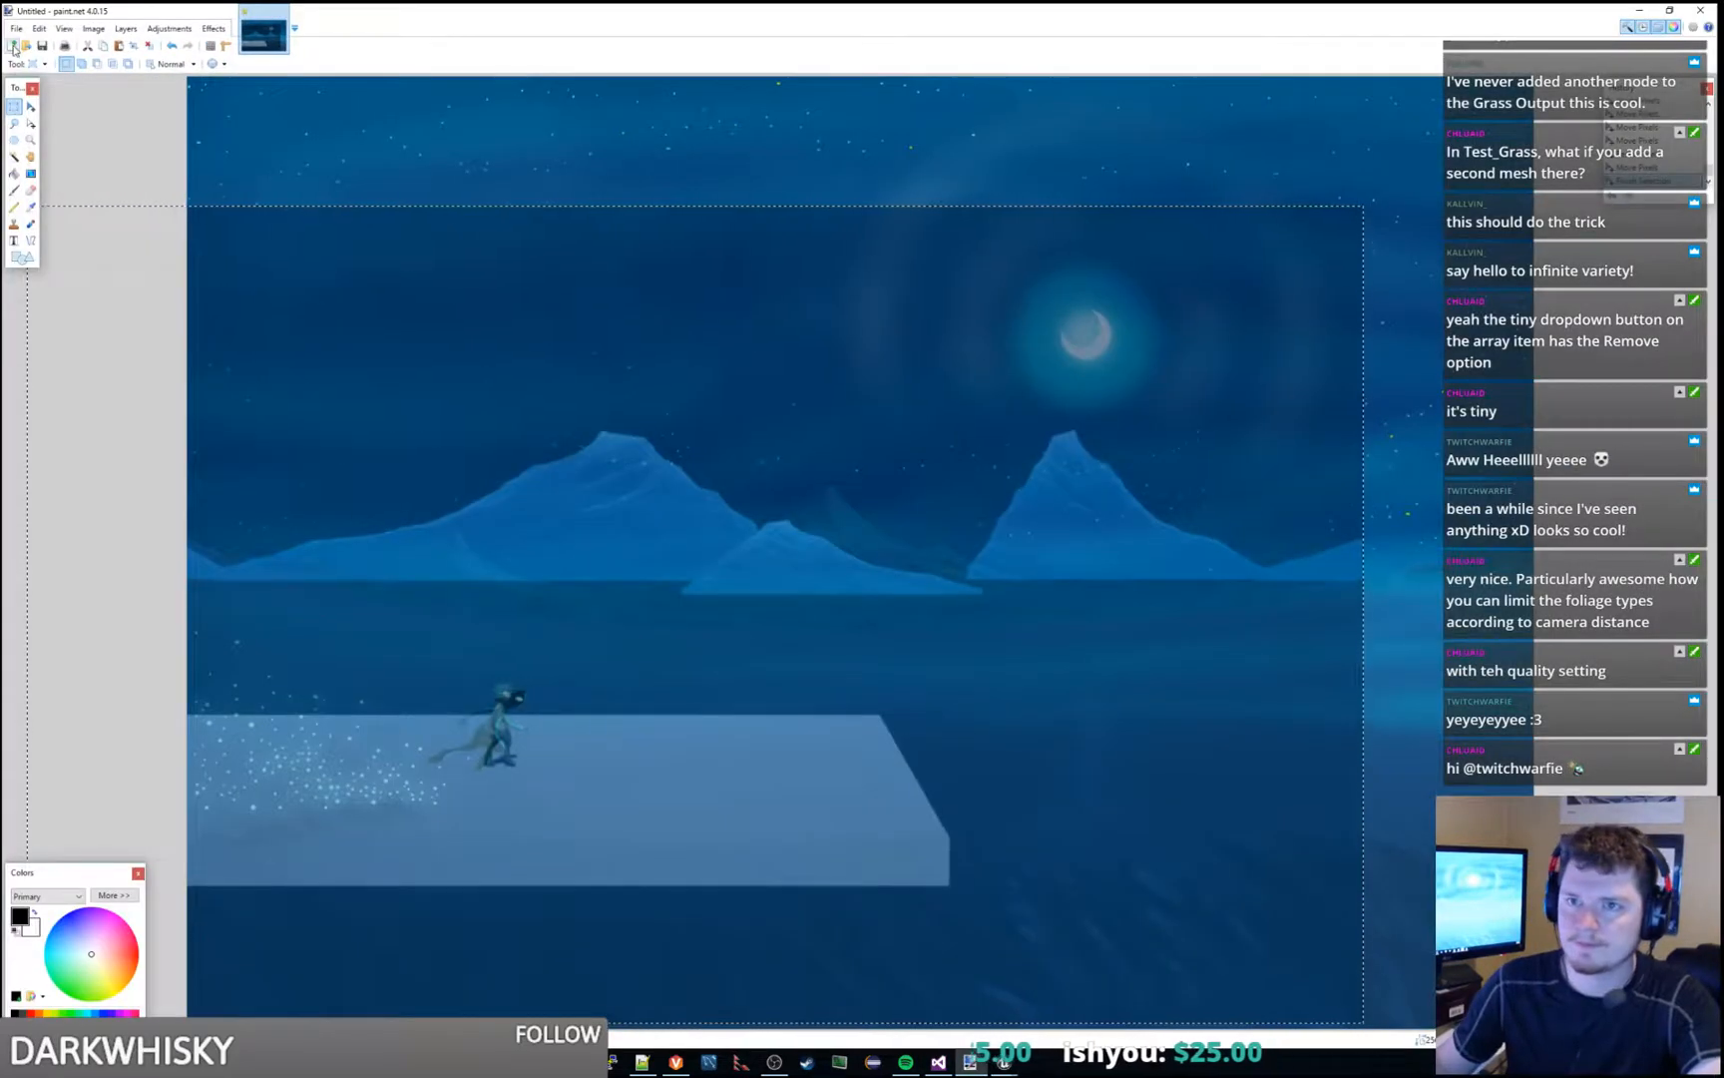
key(ctrl+n)
click(854, 616)
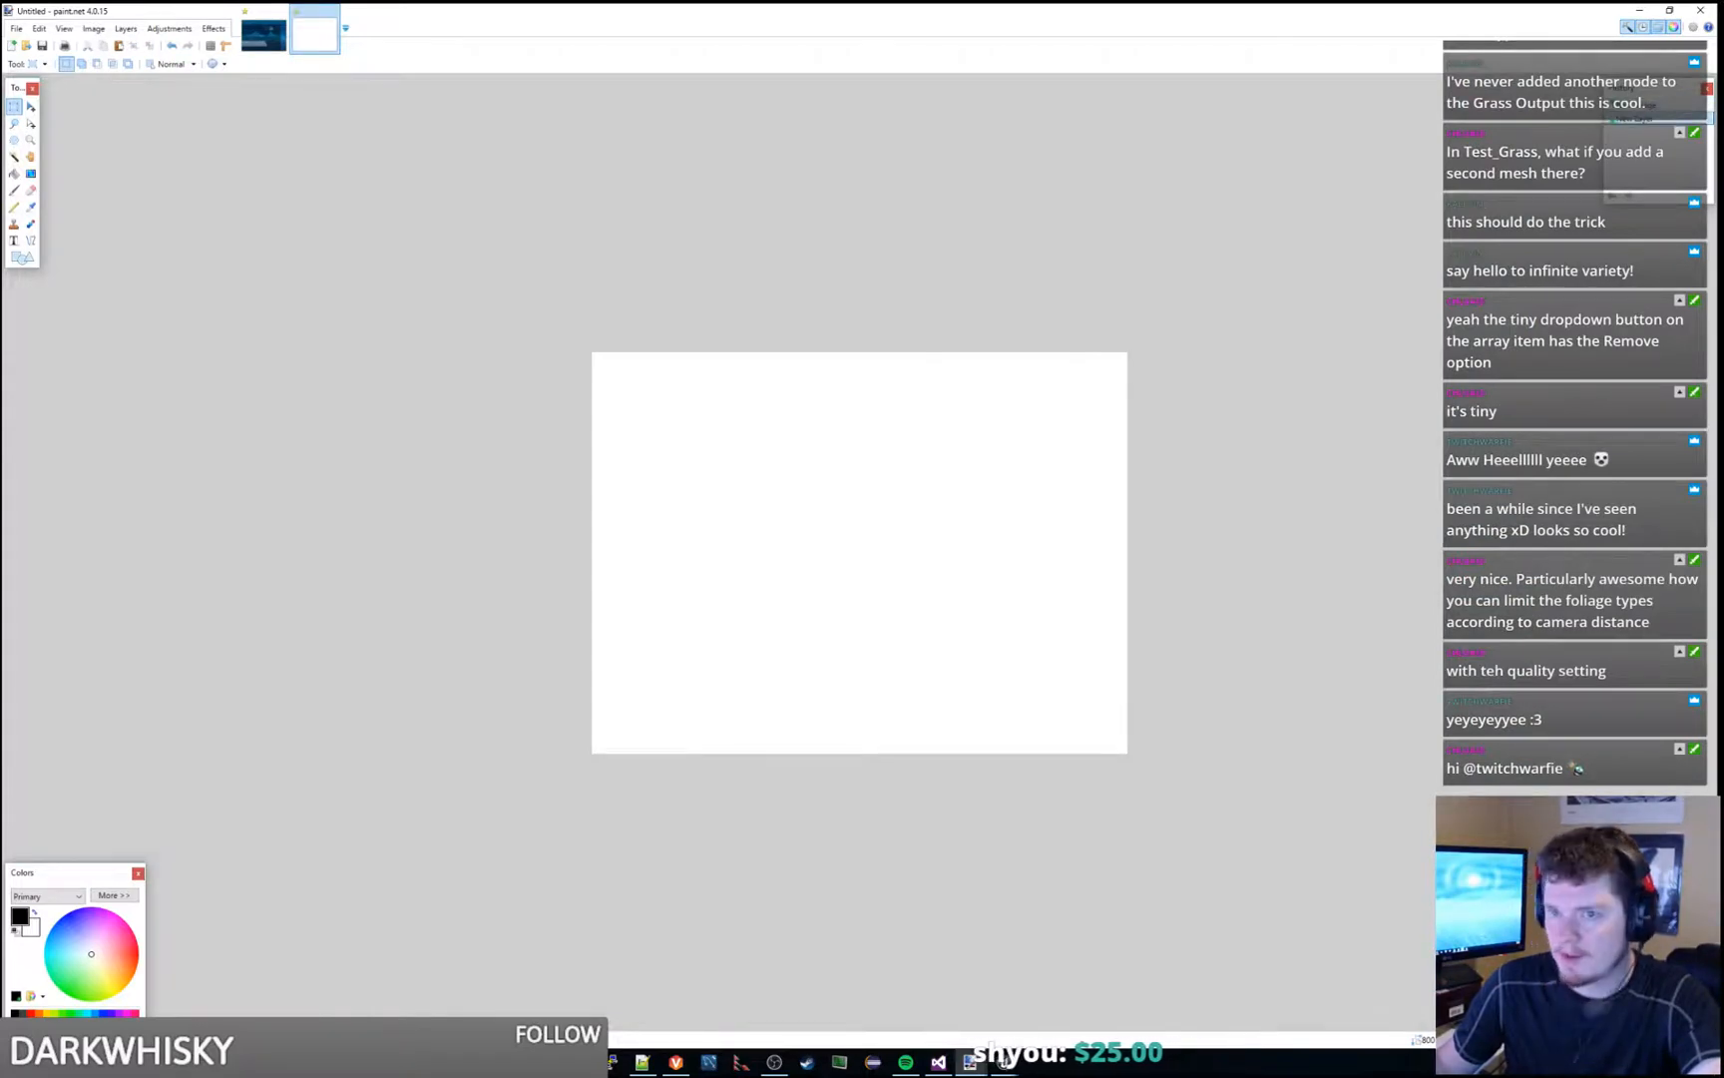
click(14, 190)
mouse_move(621, 493)
mouse_down()
mouse_move(644, 530)
mouse_move(609, 526)
mouse_move(696, 509)
mouse_up()
mouse_move(689, 491)
mouse_down()
mouse_move(731, 509)
mouse_move(721, 518)
mouse_up()
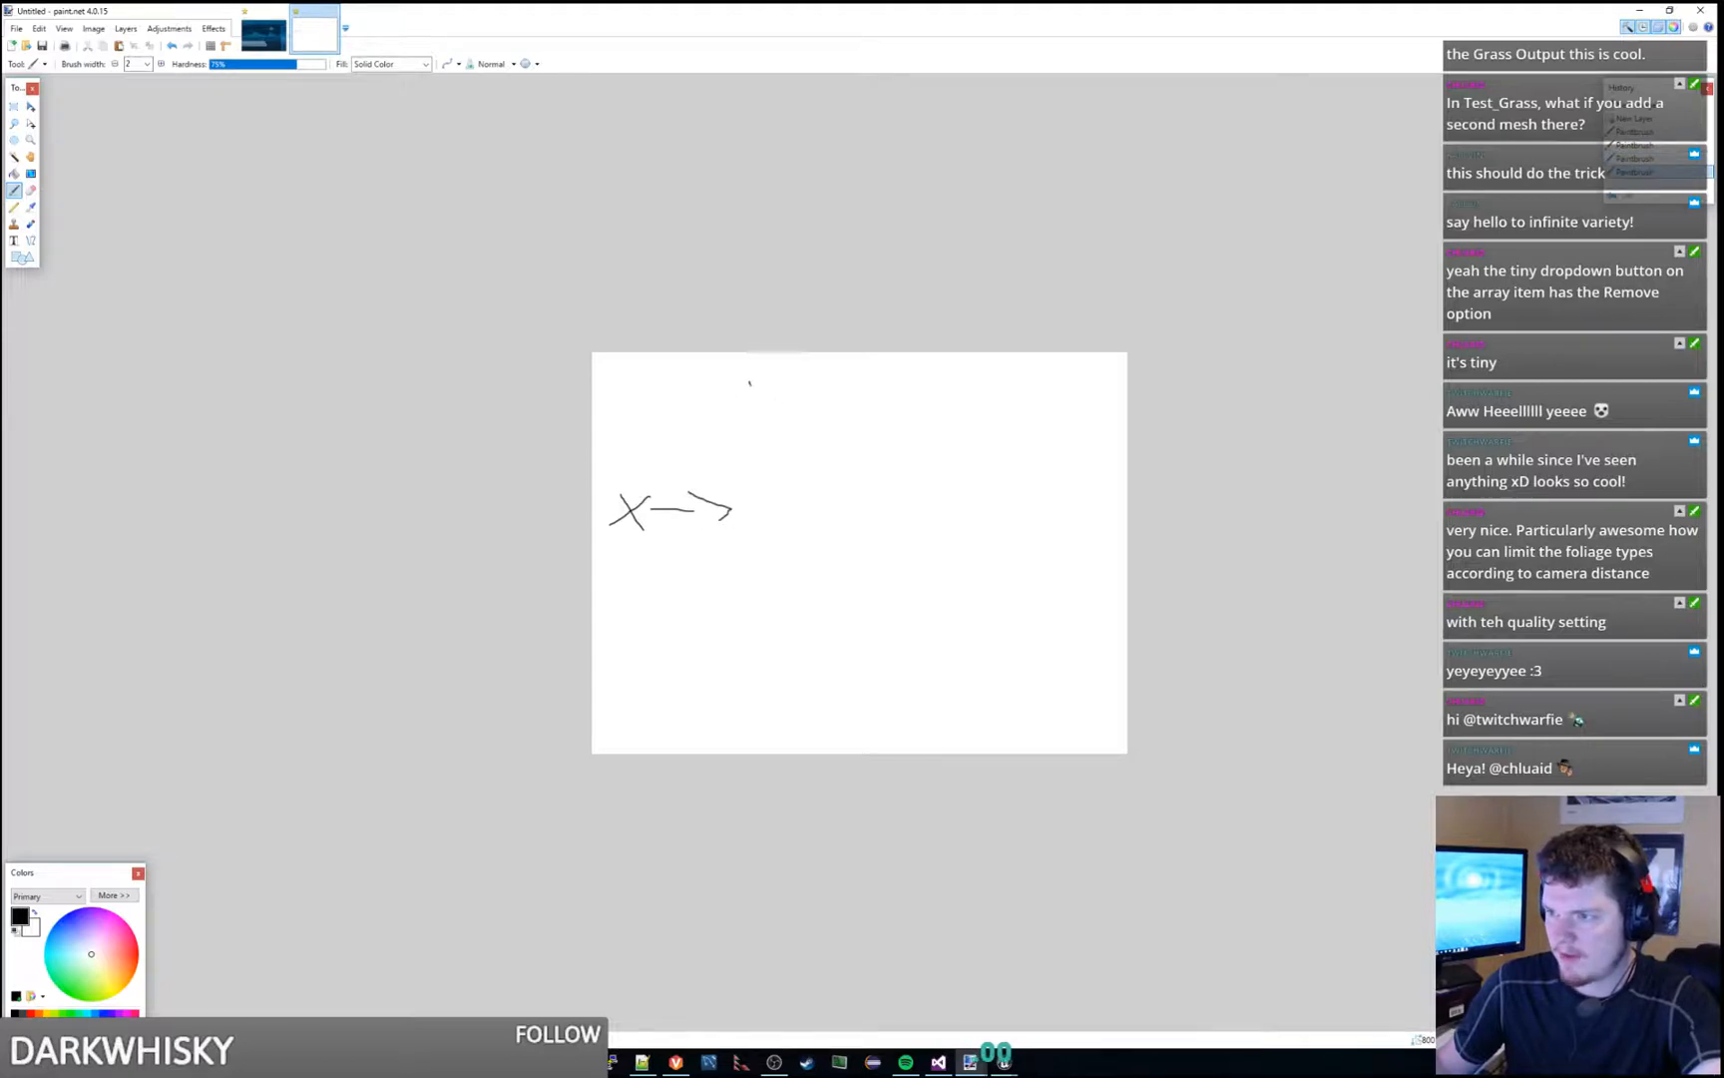
- Draw four curved boundary lines across the sketch and mark the distance bands beyond the X with arrows
mouse_move(749, 382)
mouse_down()
mouse_move(774, 615)
mouse_move(730, 740)
mouse_up()
mouse_move(595, 733)
mouse_down()
mouse_move(668, 549)
mouse_move(641, 360)
mouse_up()
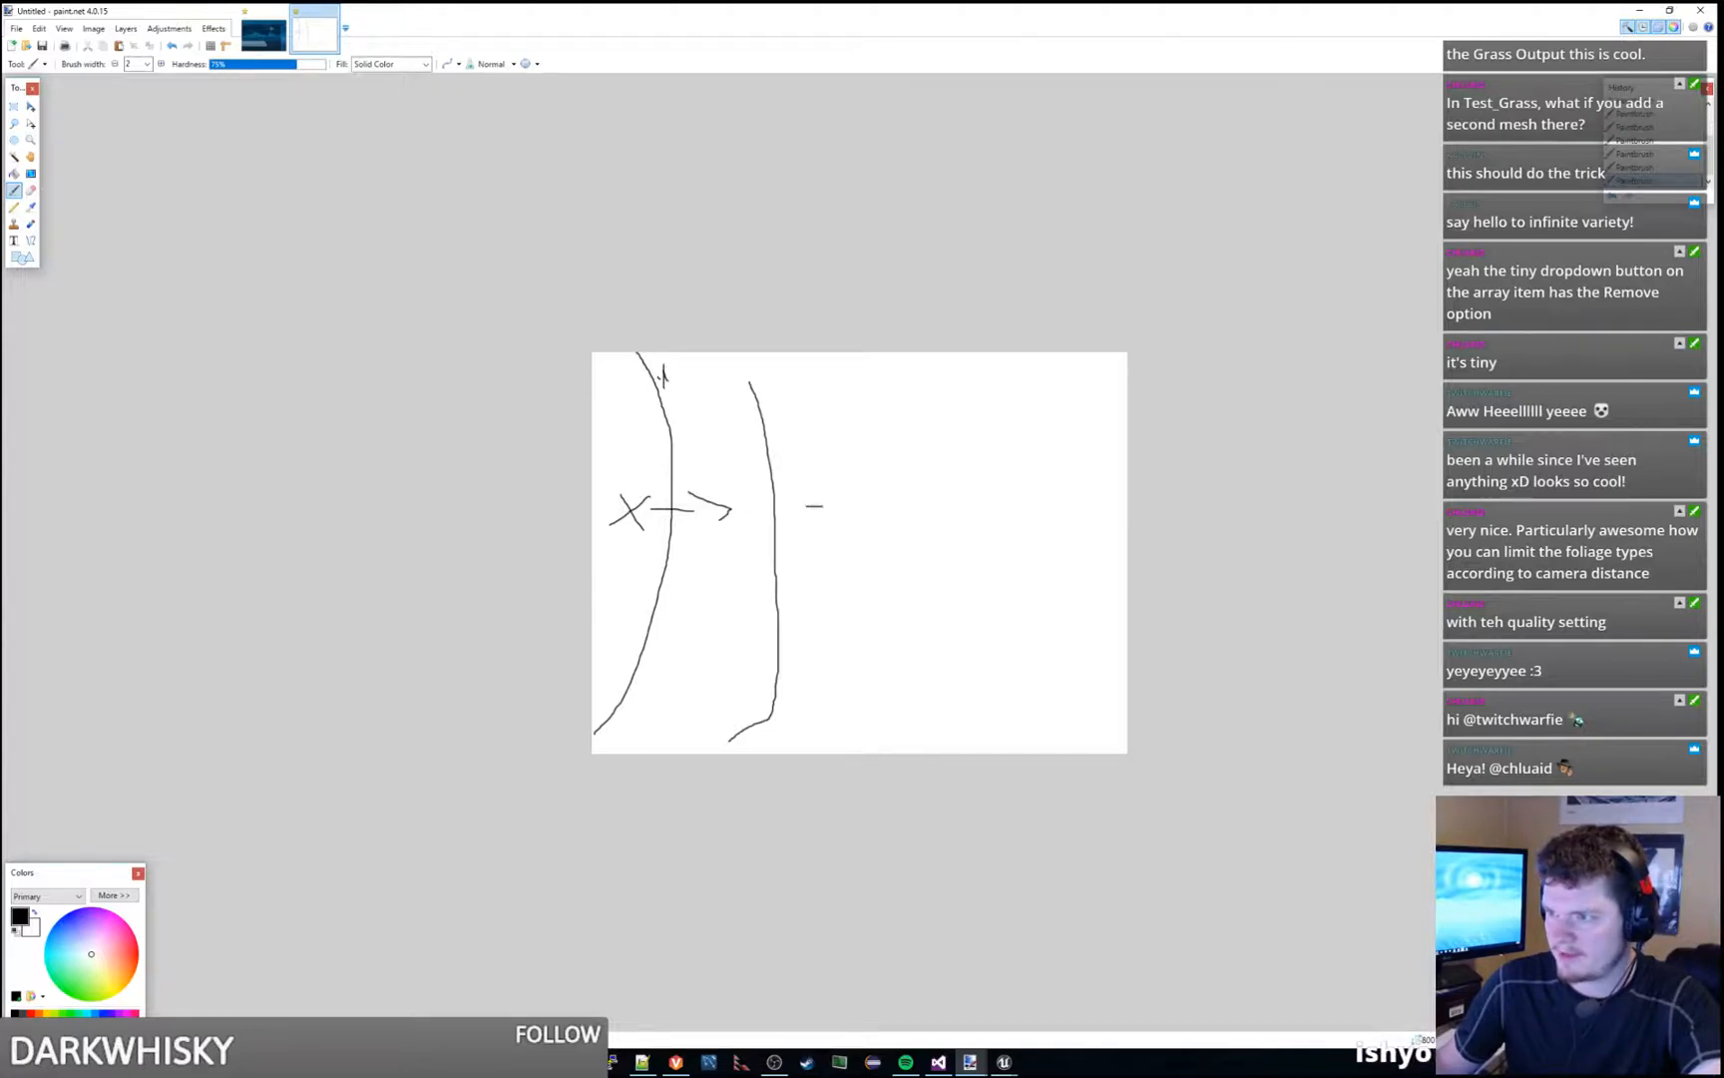
drag(822, 506, 843, 506)
drag(849, 487, 851, 507)
mouse_move(862, 389)
mouse_down()
mouse_move(938, 534)
mouse_move(874, 742)
mouse_up()
drag(998, 365, 1077, 695)
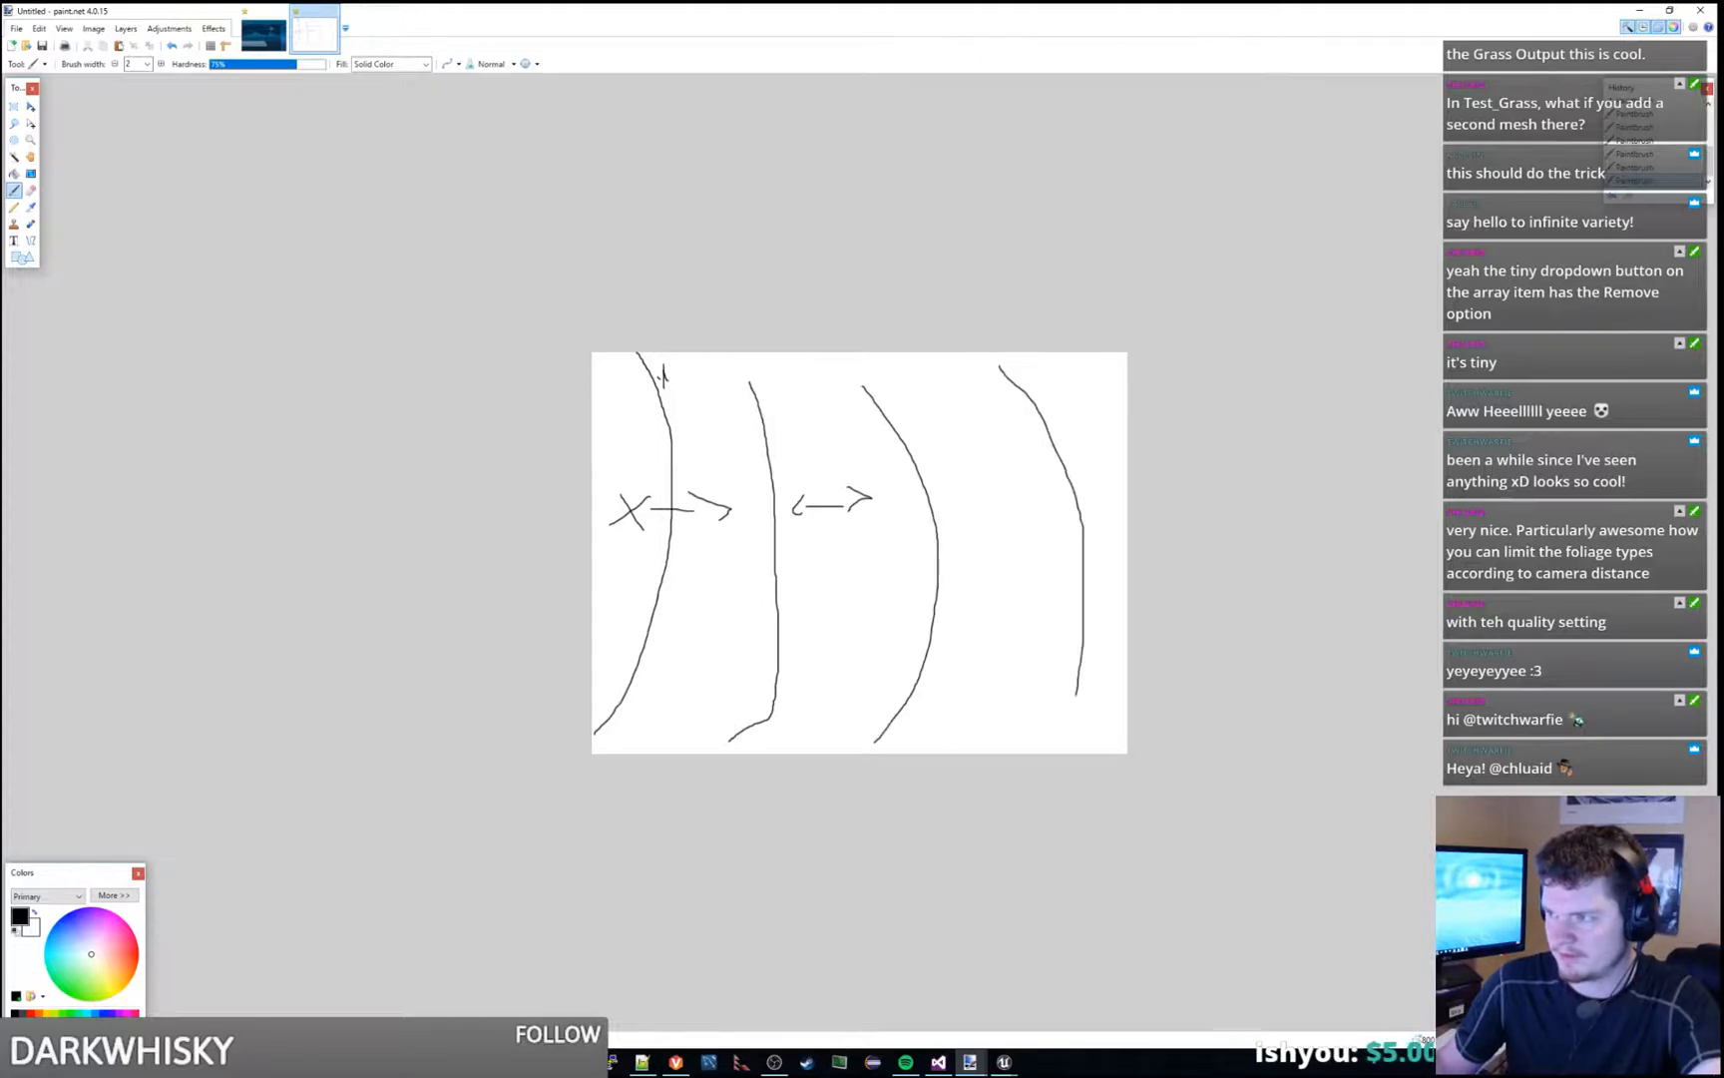
drag(988, 514, 1031, 539)
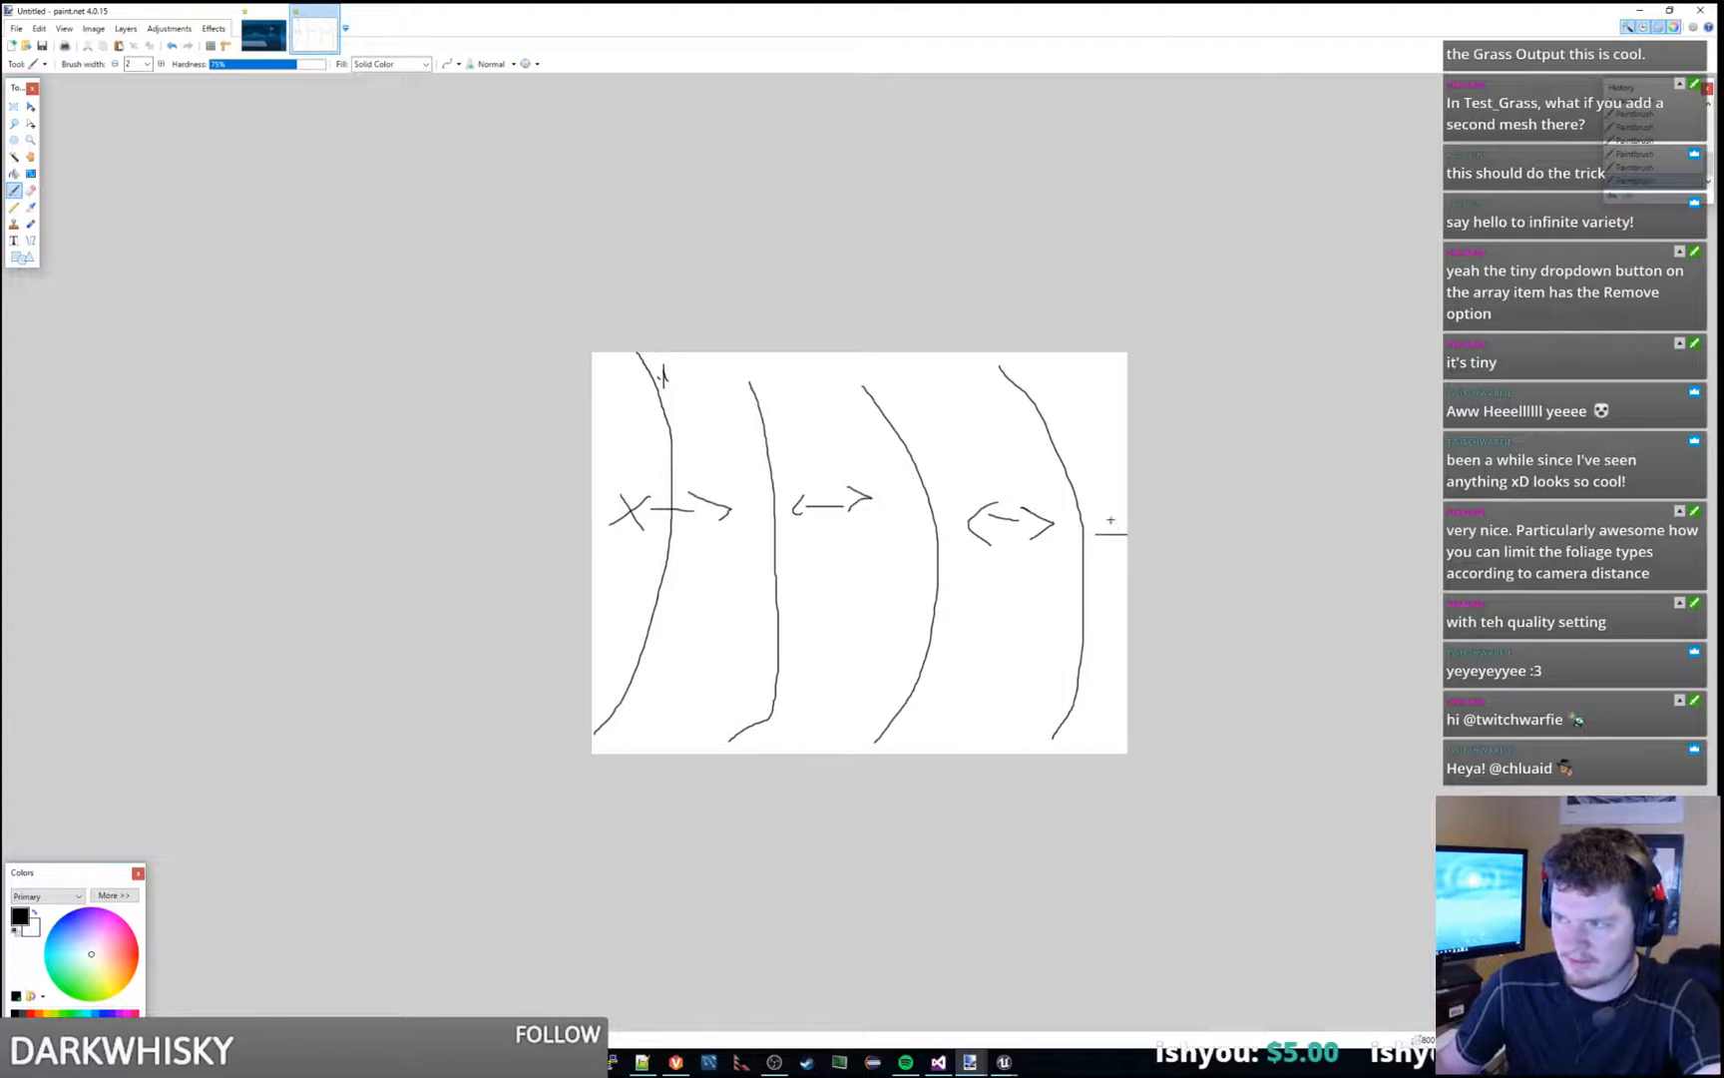
drag(1104, 525, 1108, 545)
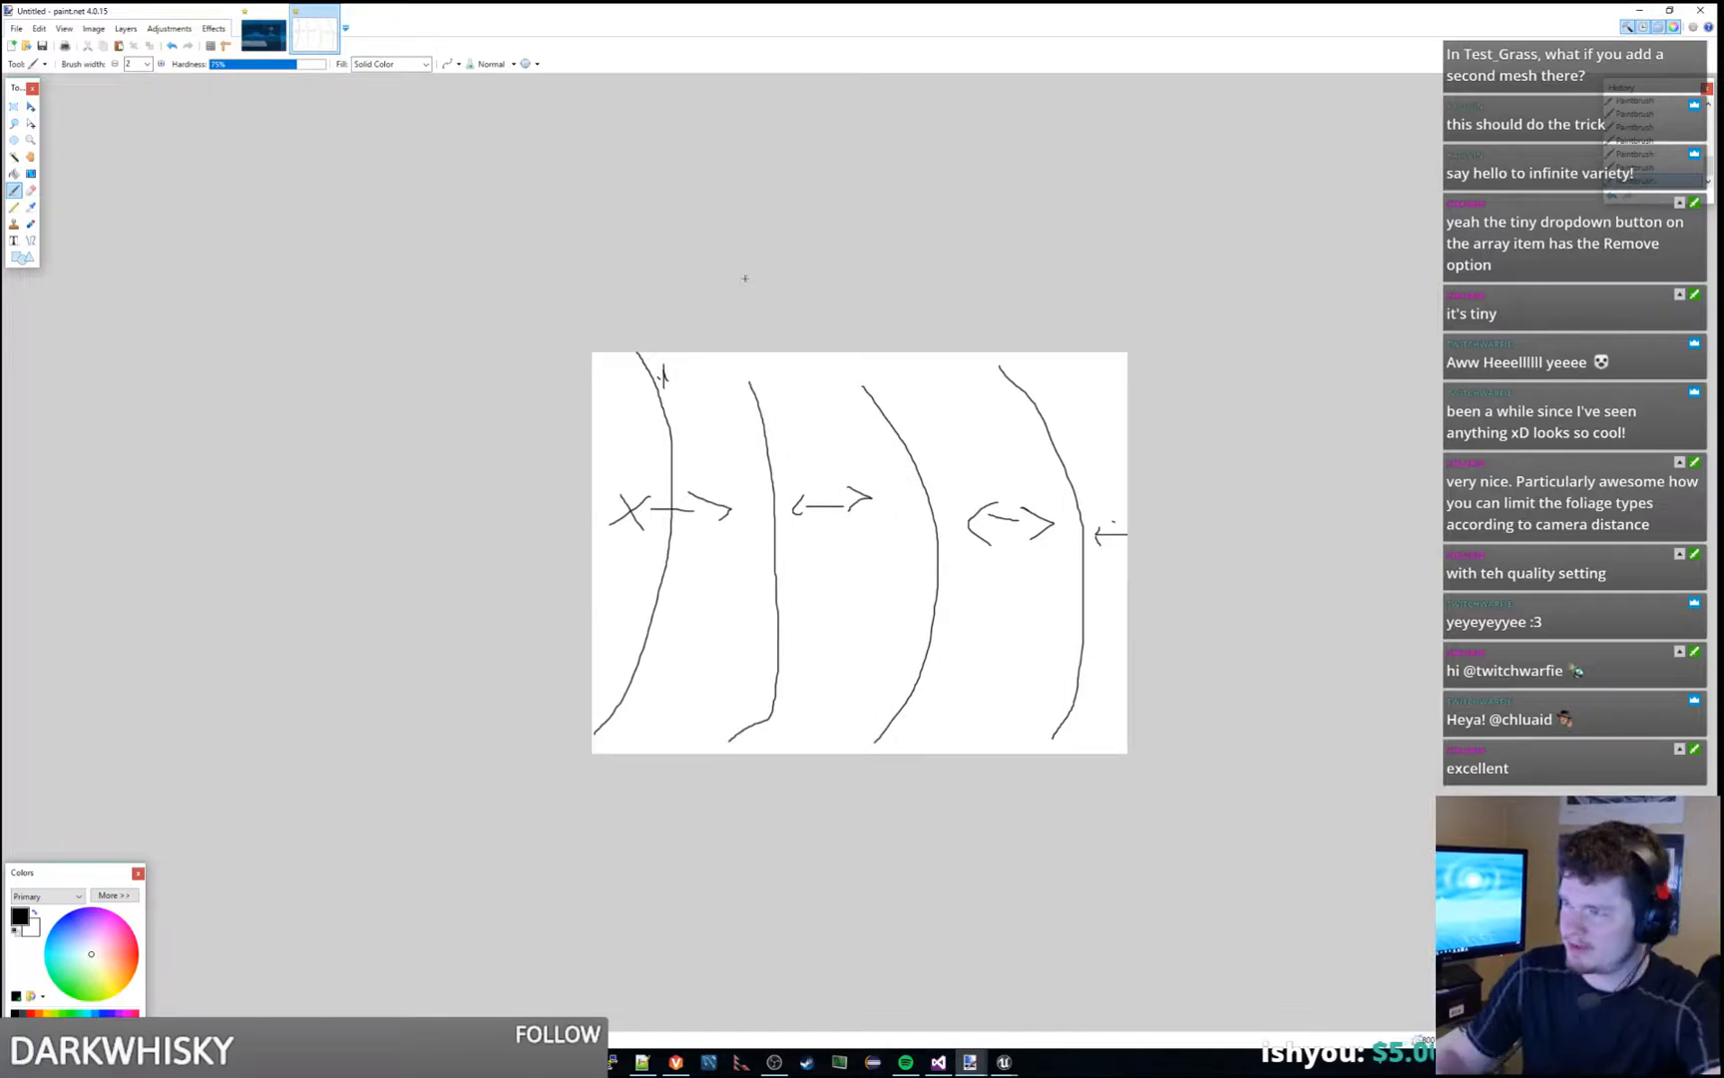
- Show the night scene image in paint.net, move it and the Test_Grass window away, and return to the running play session
click(263, 35)
drag(871, 9, 1723, 210)
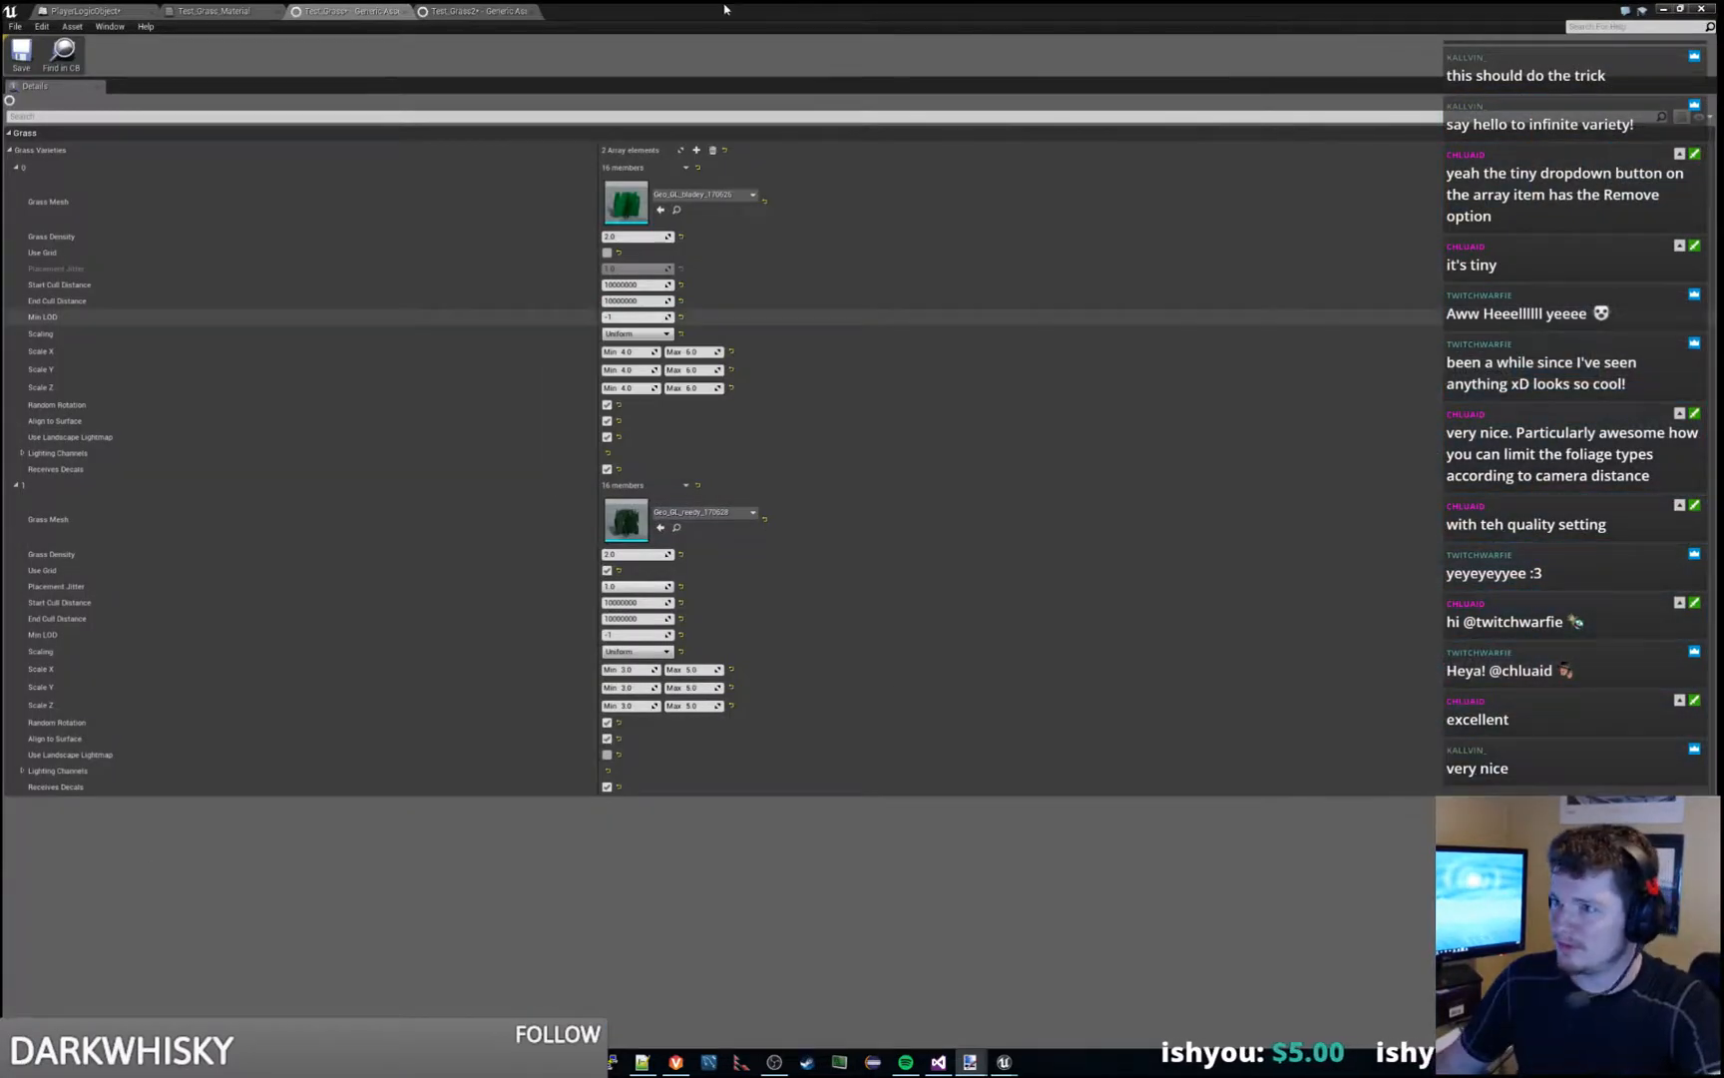
click(1571, 235)
drag(726, 14, 1723, 149)
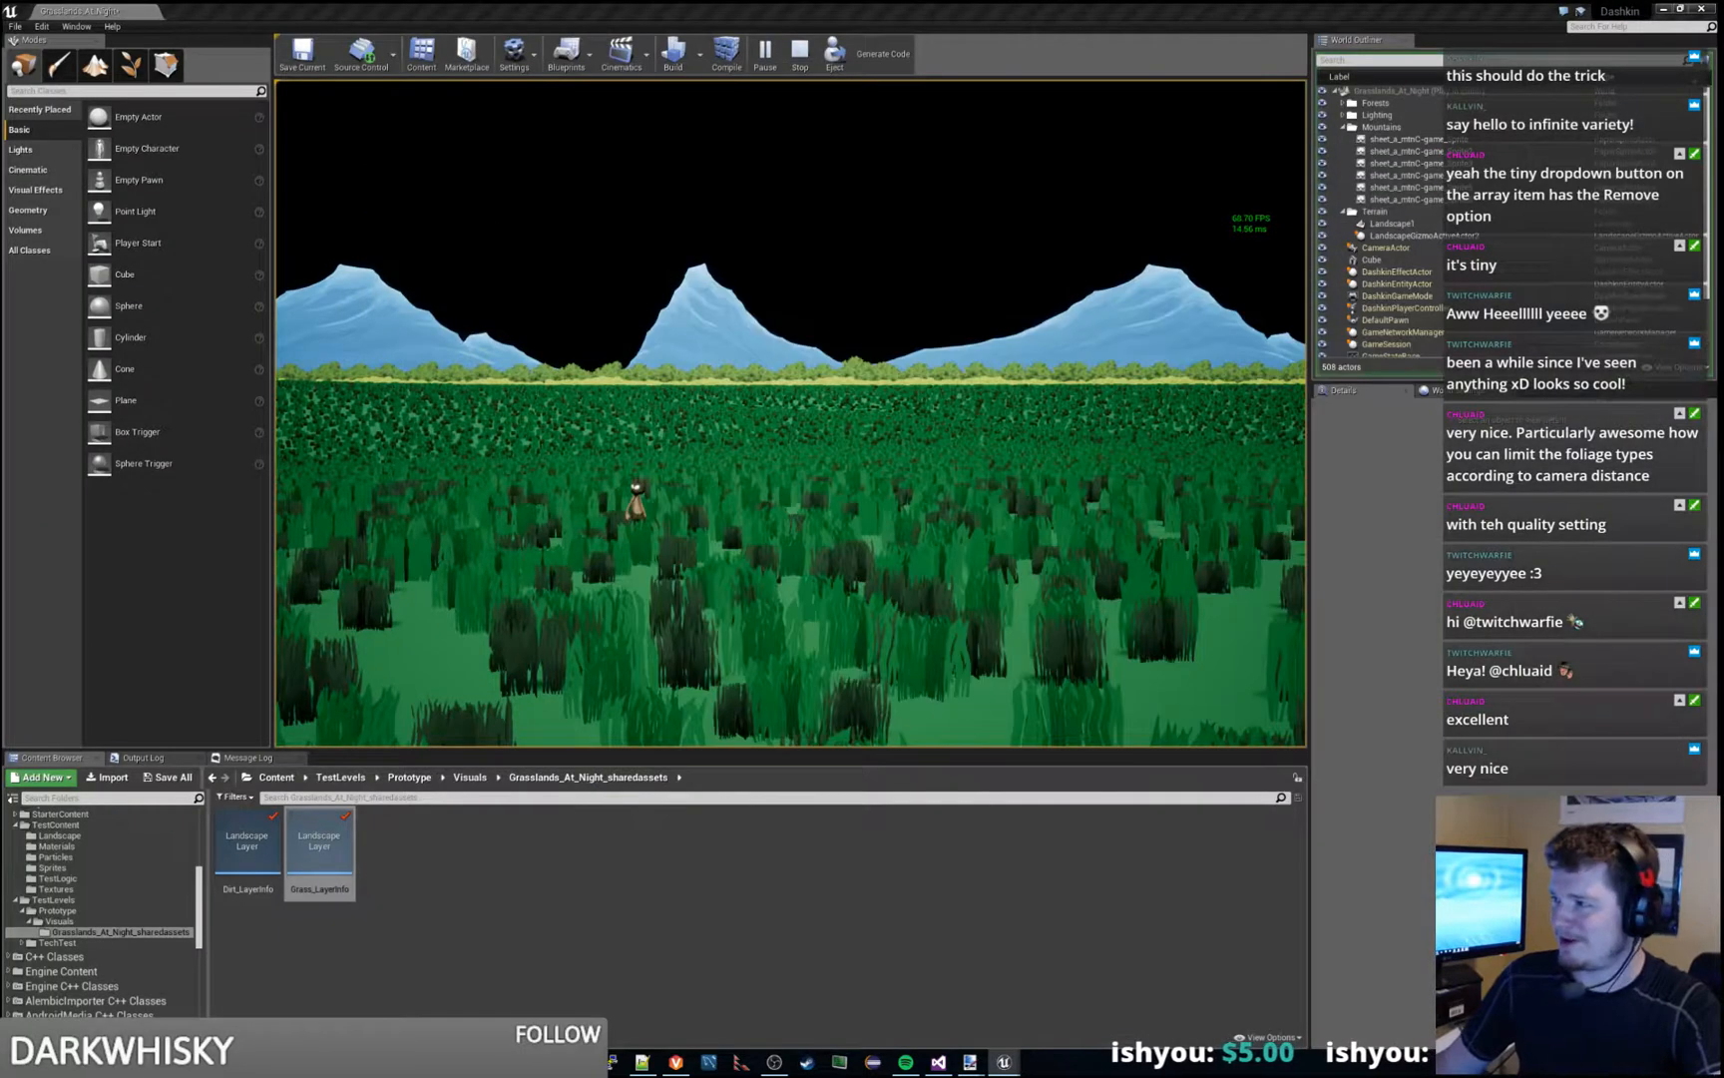
click(1124, 399)
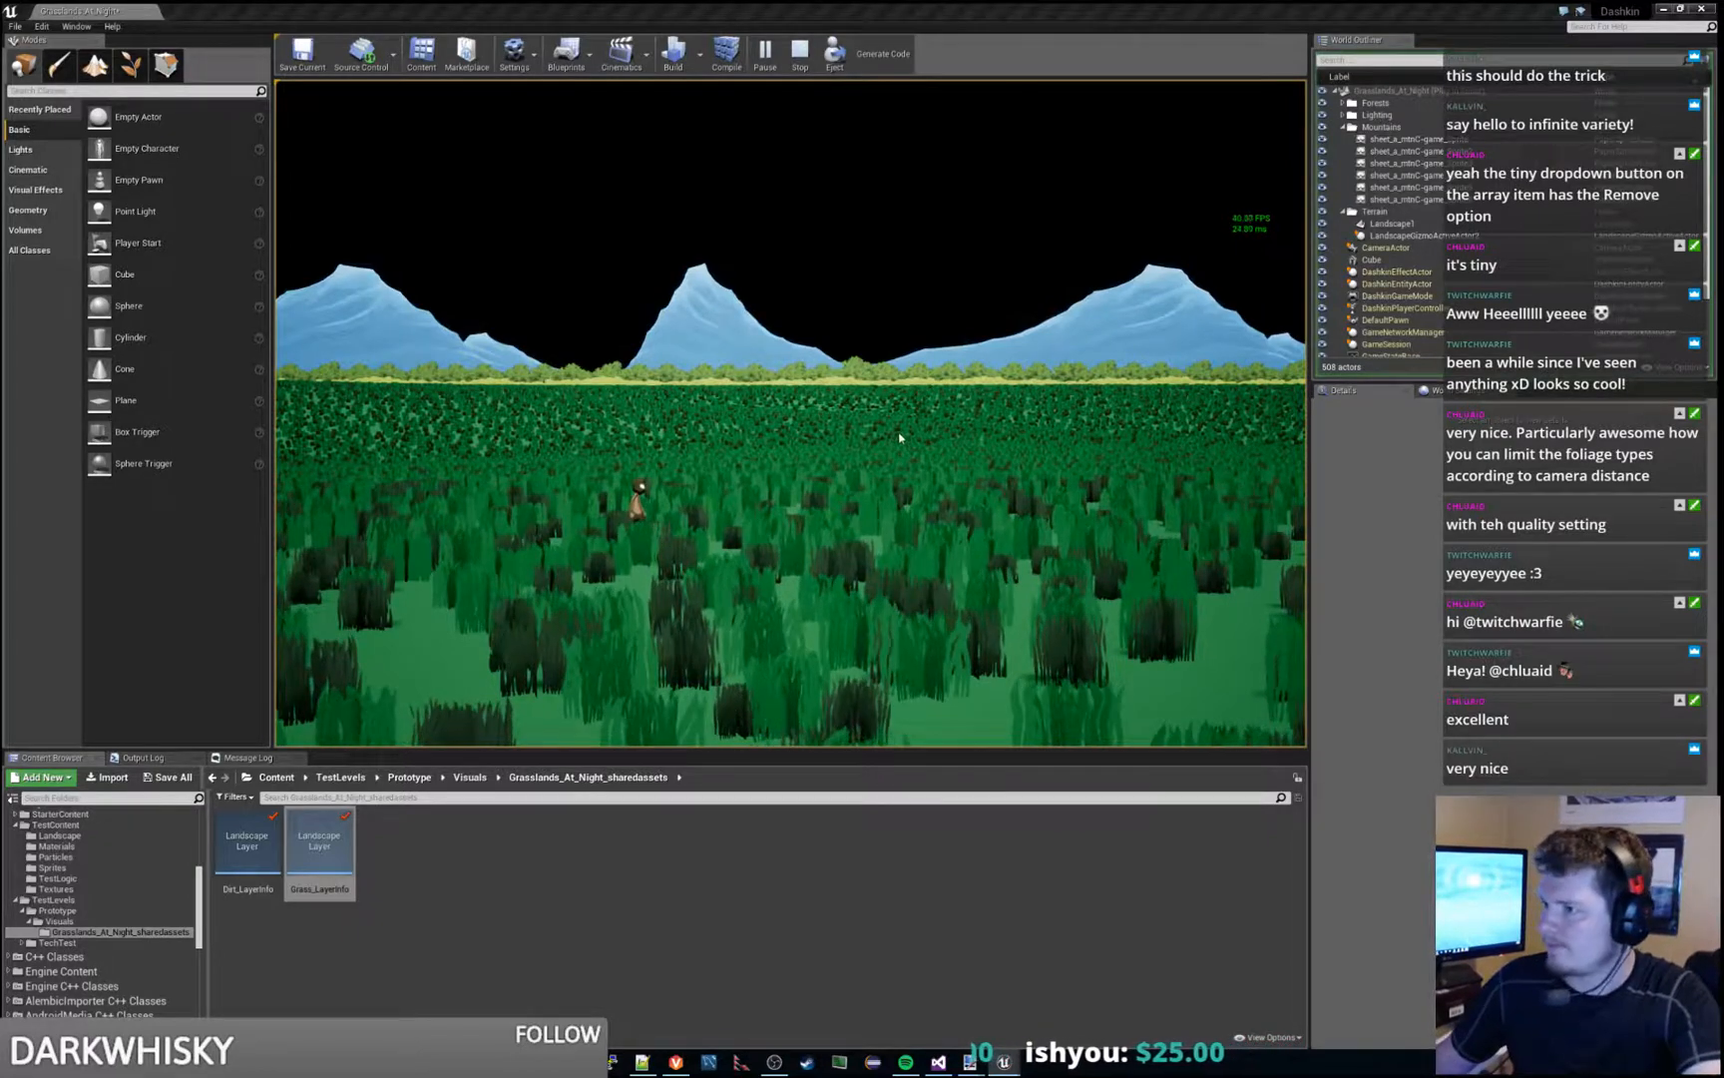
- End the play session, select the landscape, and build the level
key(Escape)
click(978, 434)
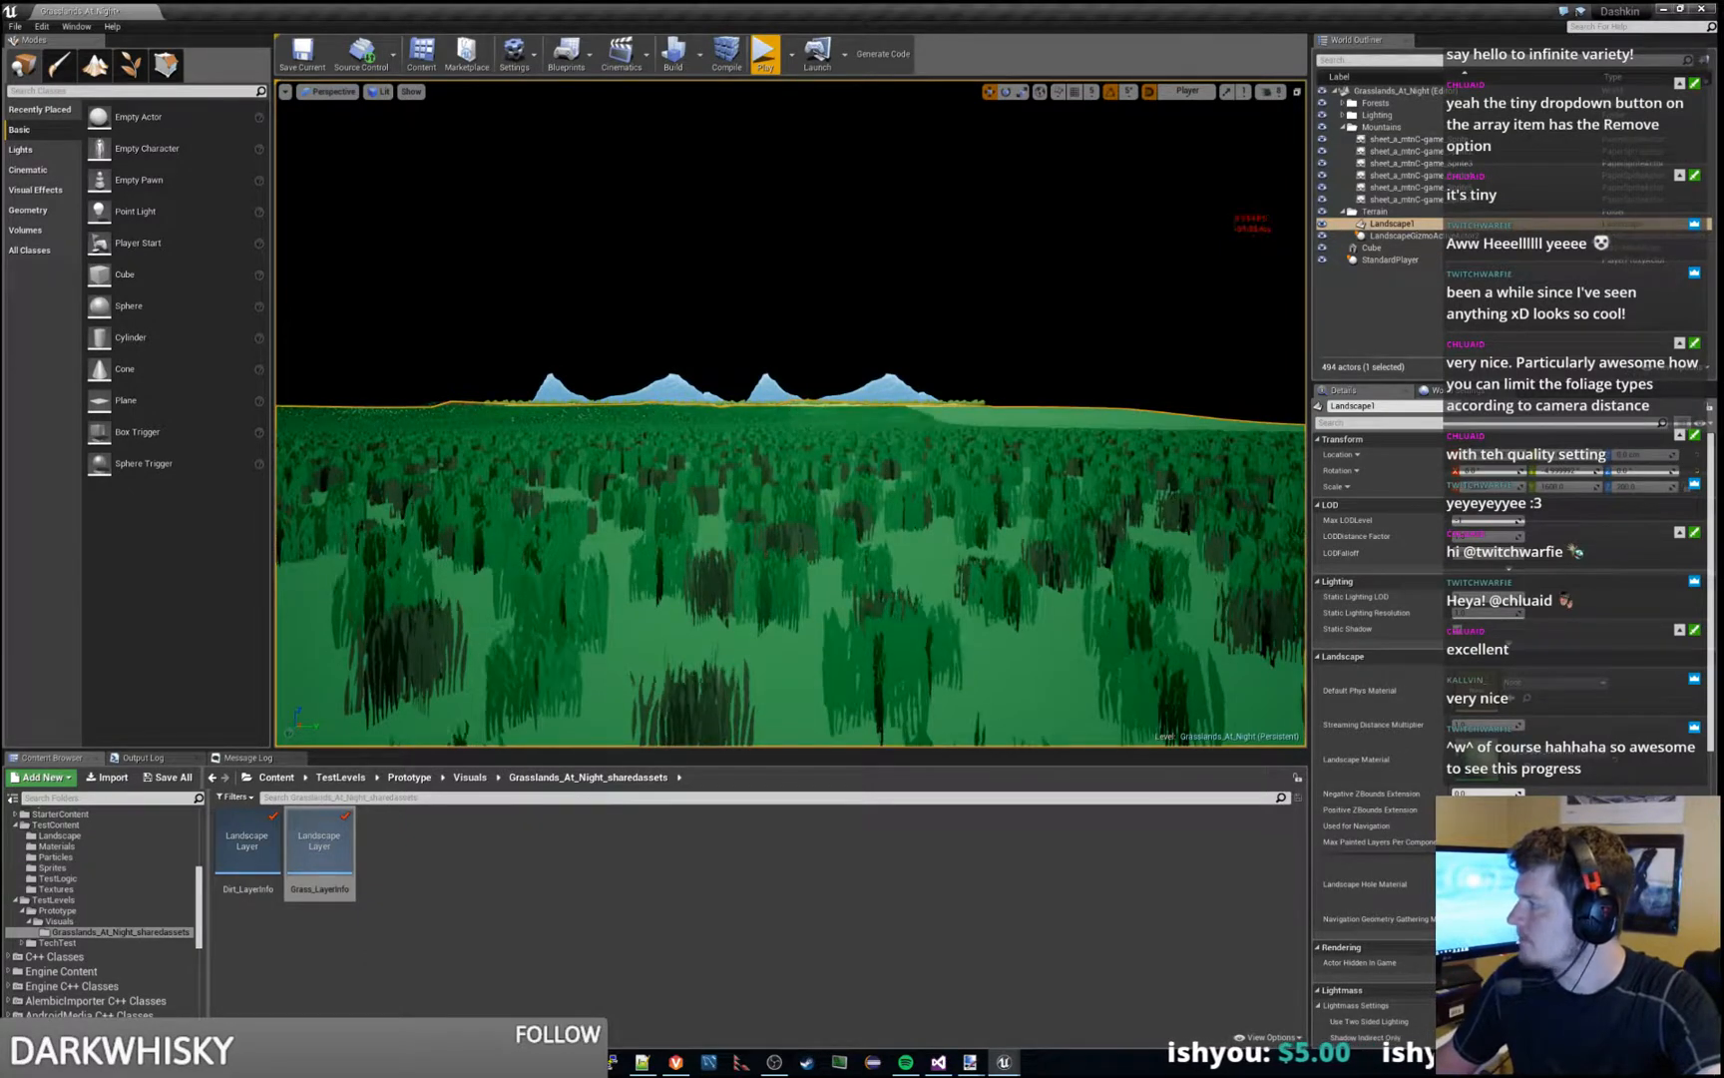
click(675, 51)
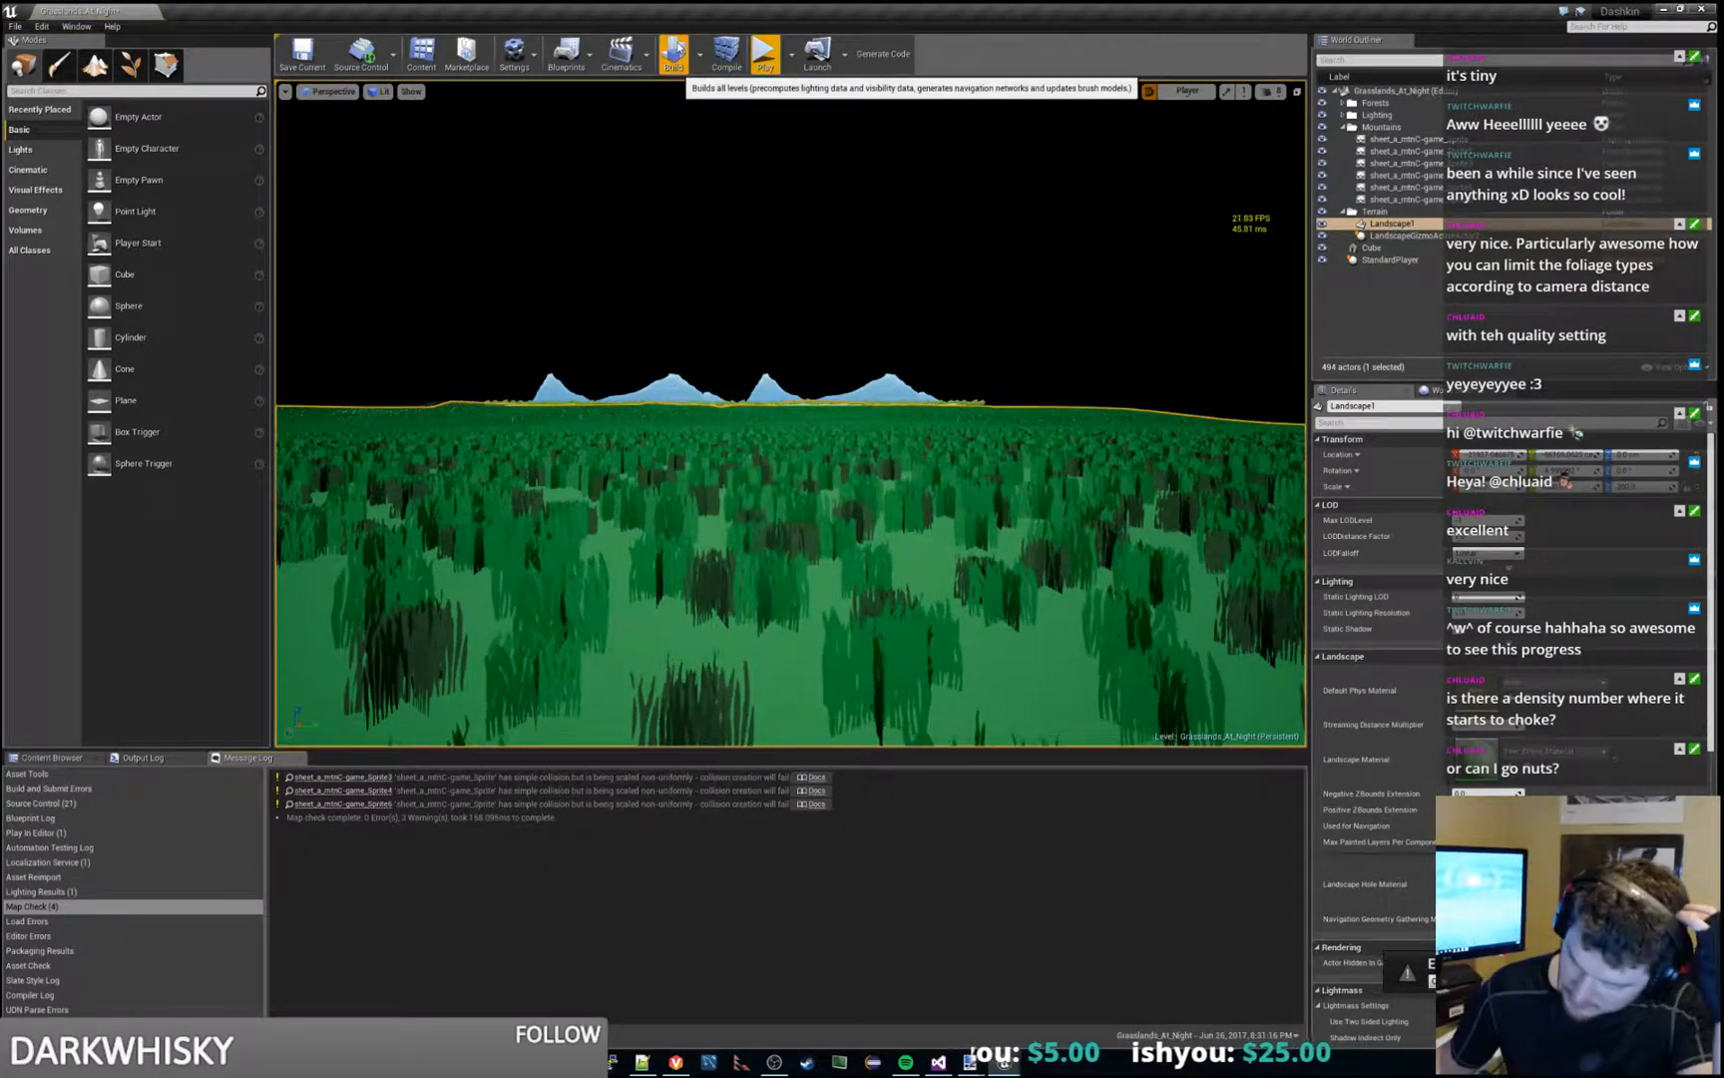
- Examine the mountain sprite flagged by the map check, then select all Mountains sprites and inspect their collision settings
click(638, 783)
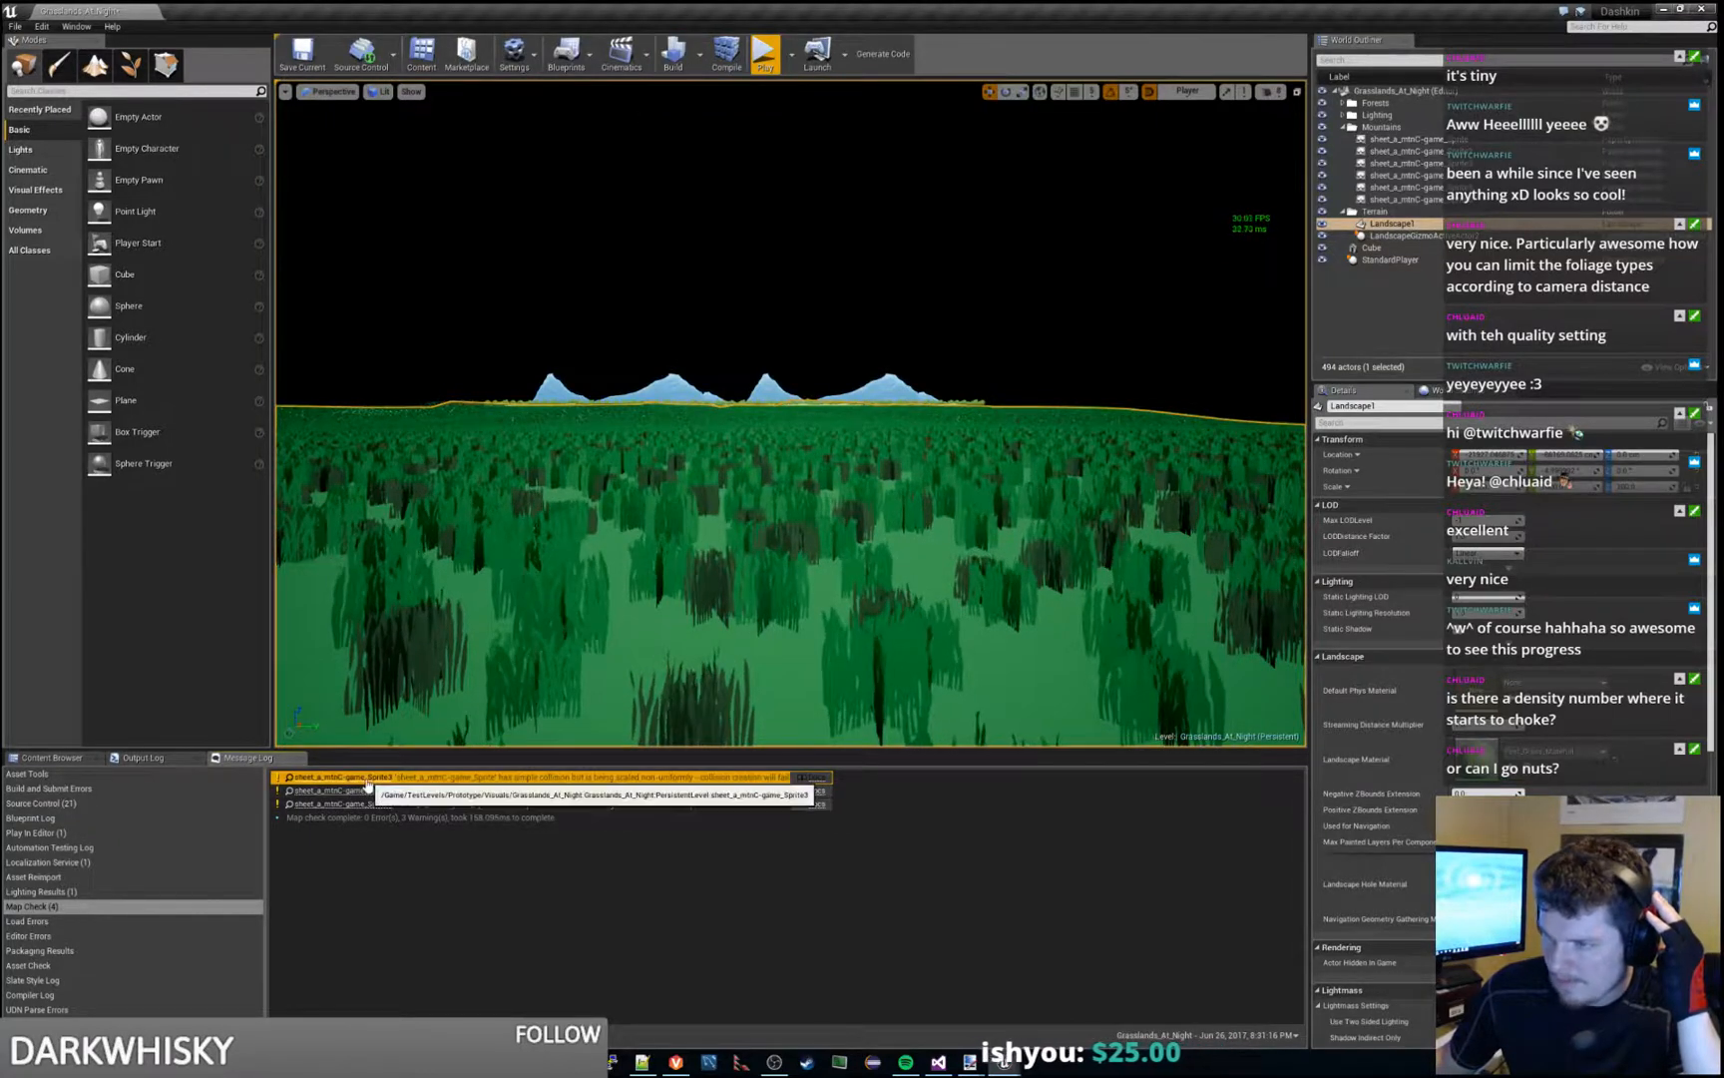
click(364, 778)
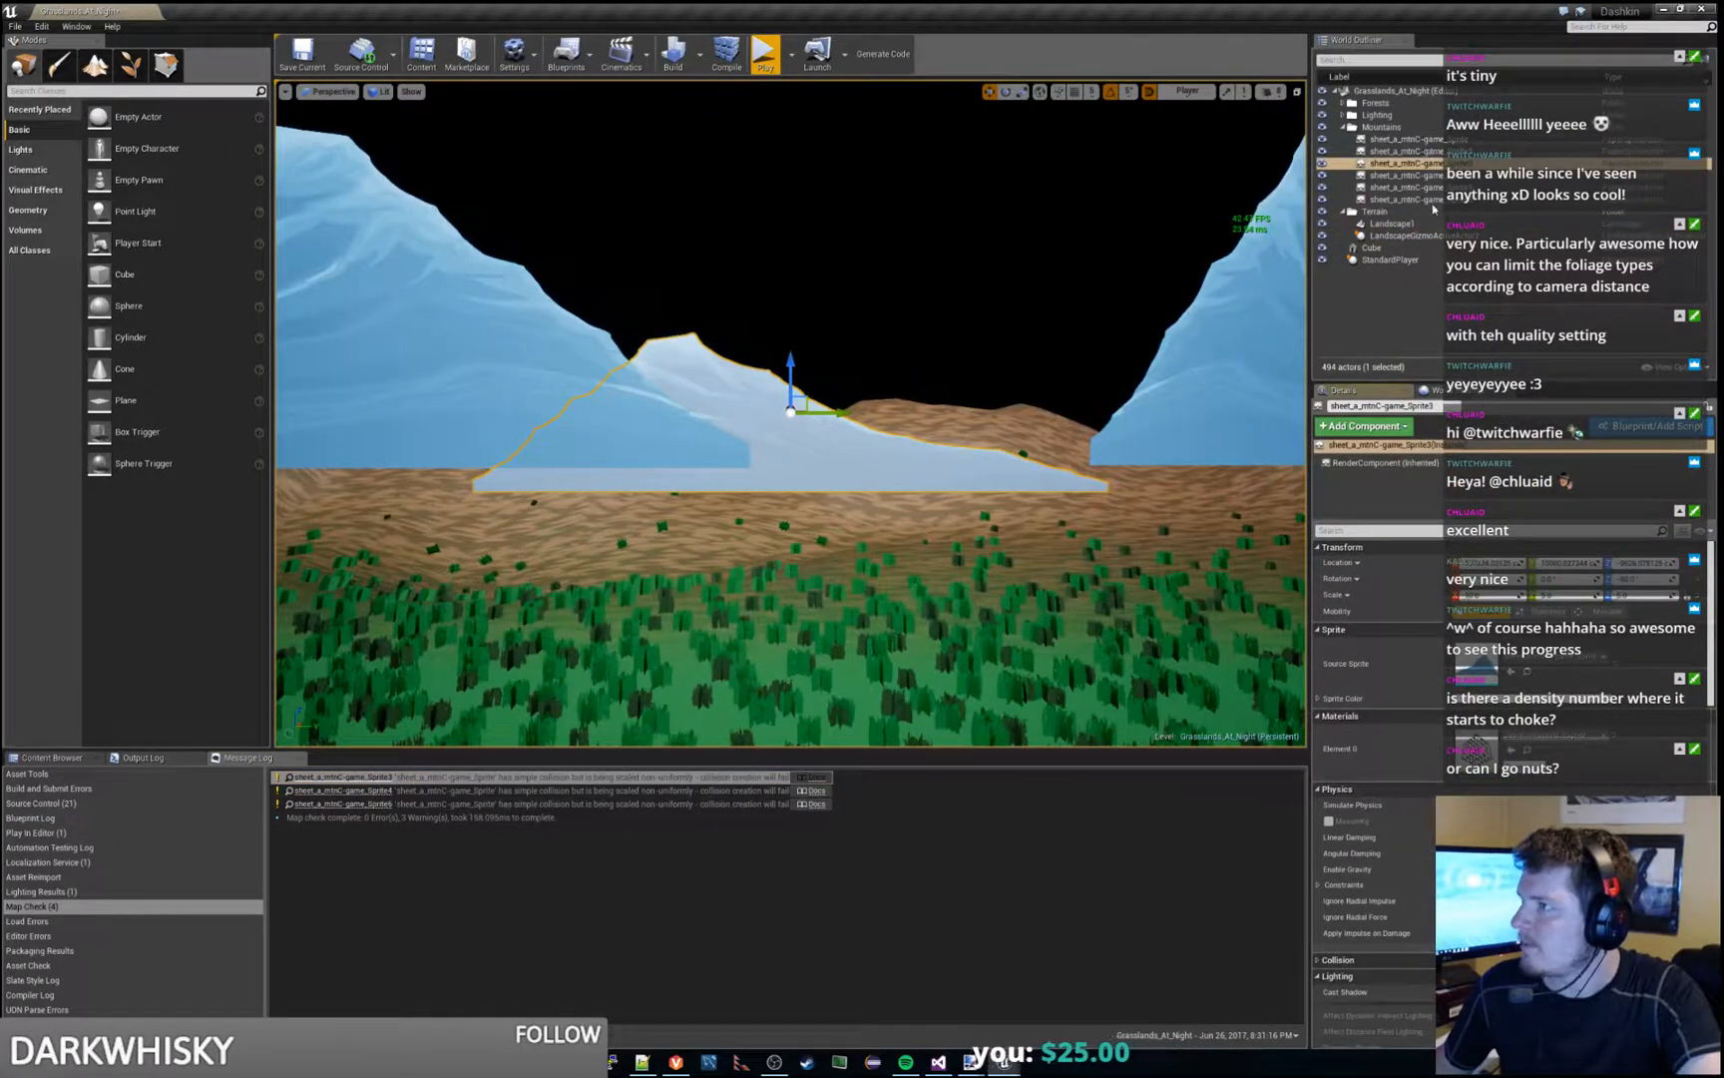
click(1431, 200)
shift+click(1429, 140)
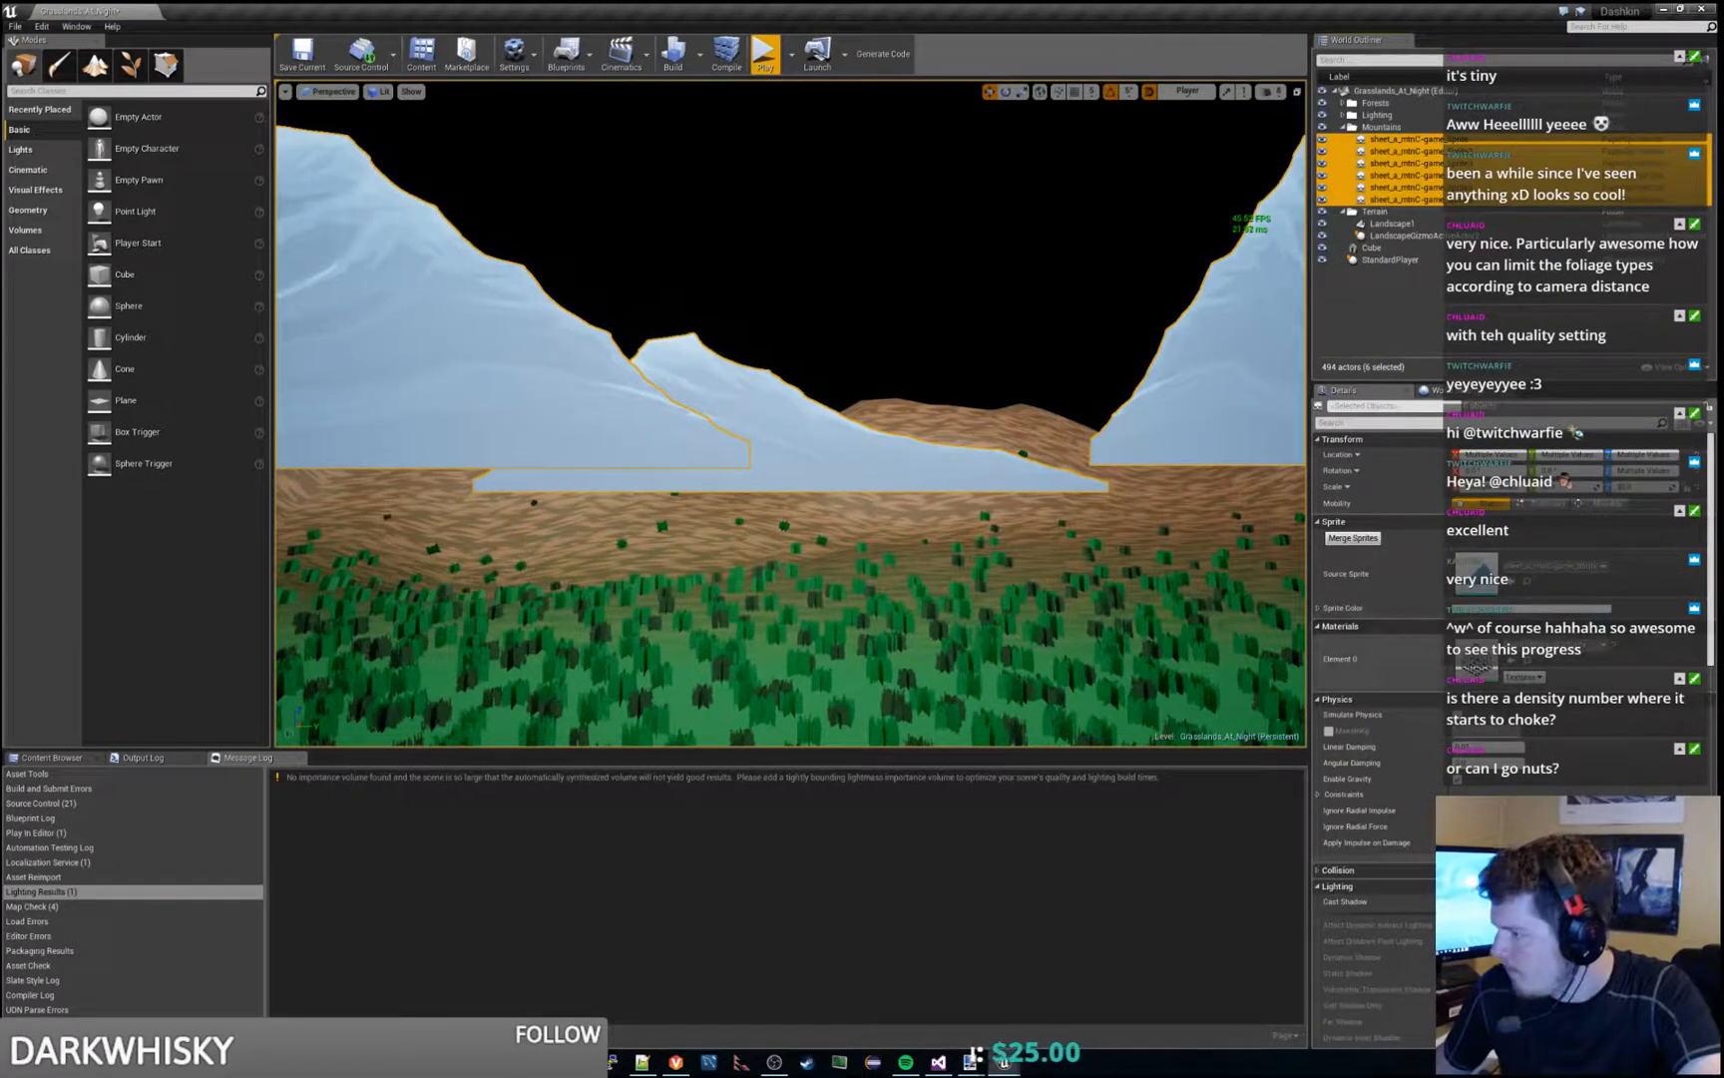
click(1319, 870)
scroll(1371, 699, down, 2)
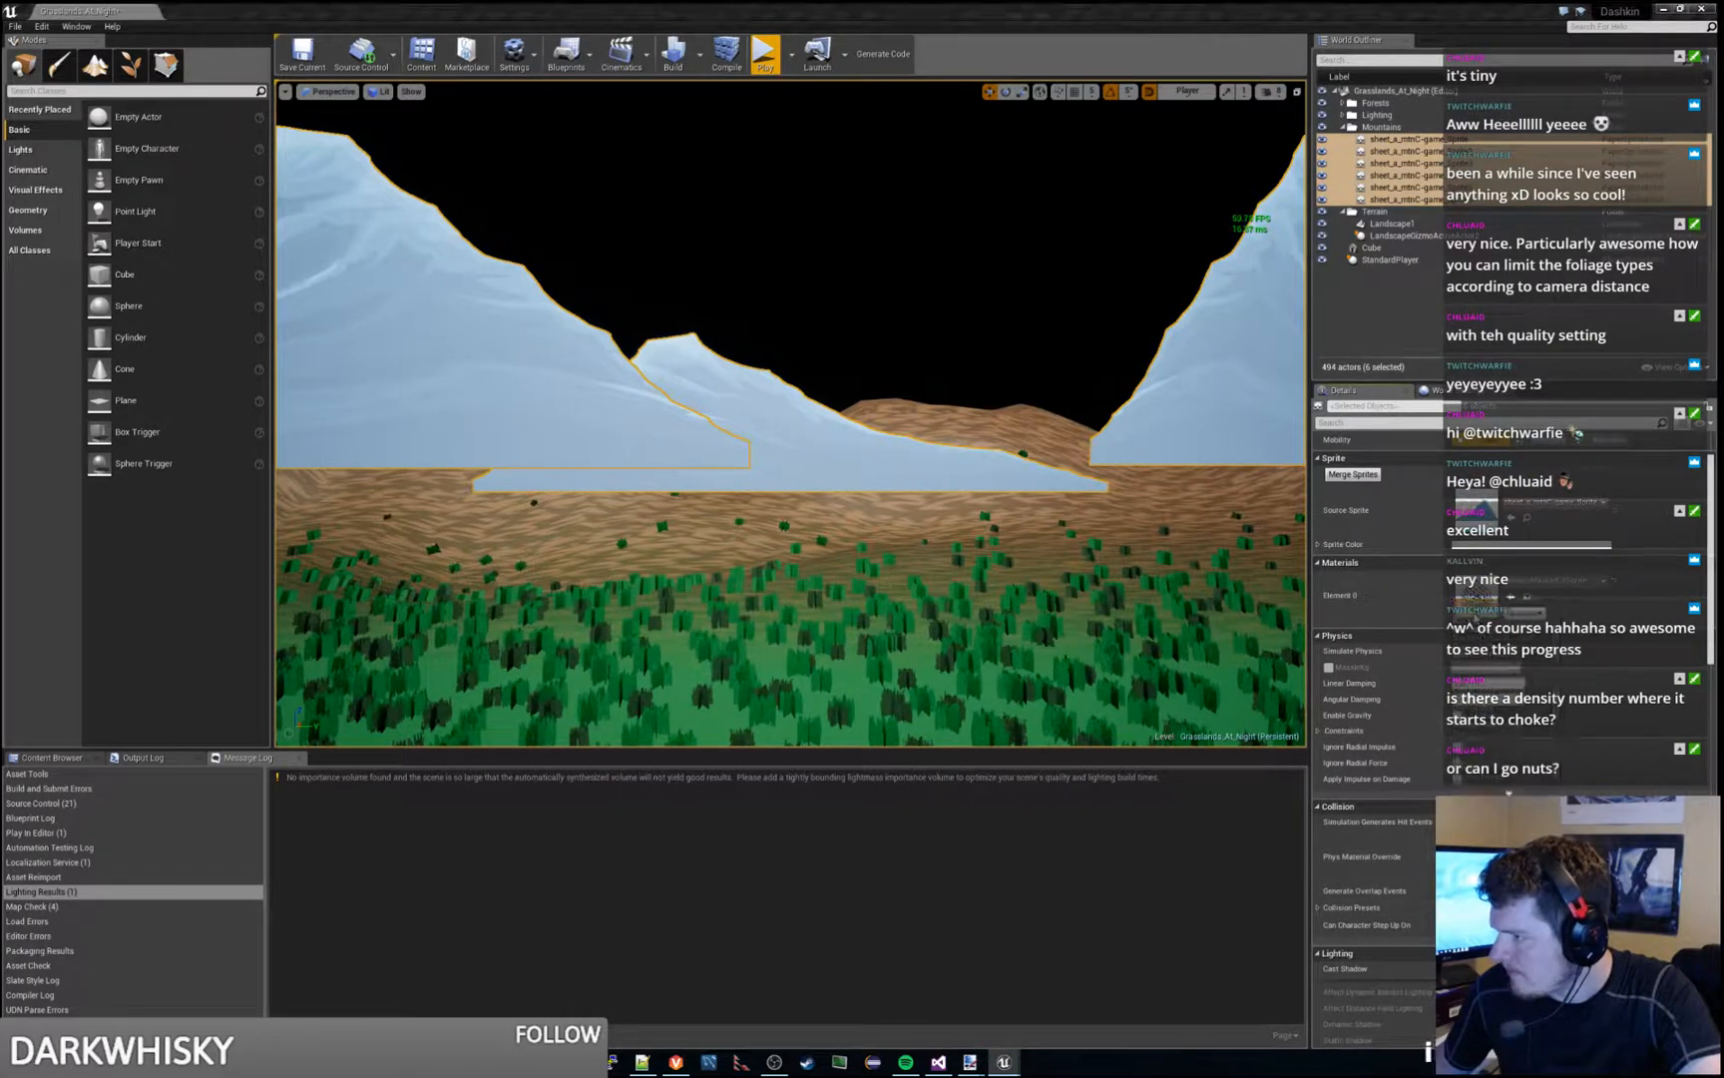
- Deselect the mountain sprites, save the level, and fly the camera back over the grass field
click(1070, 243)
key(ctrl+s)
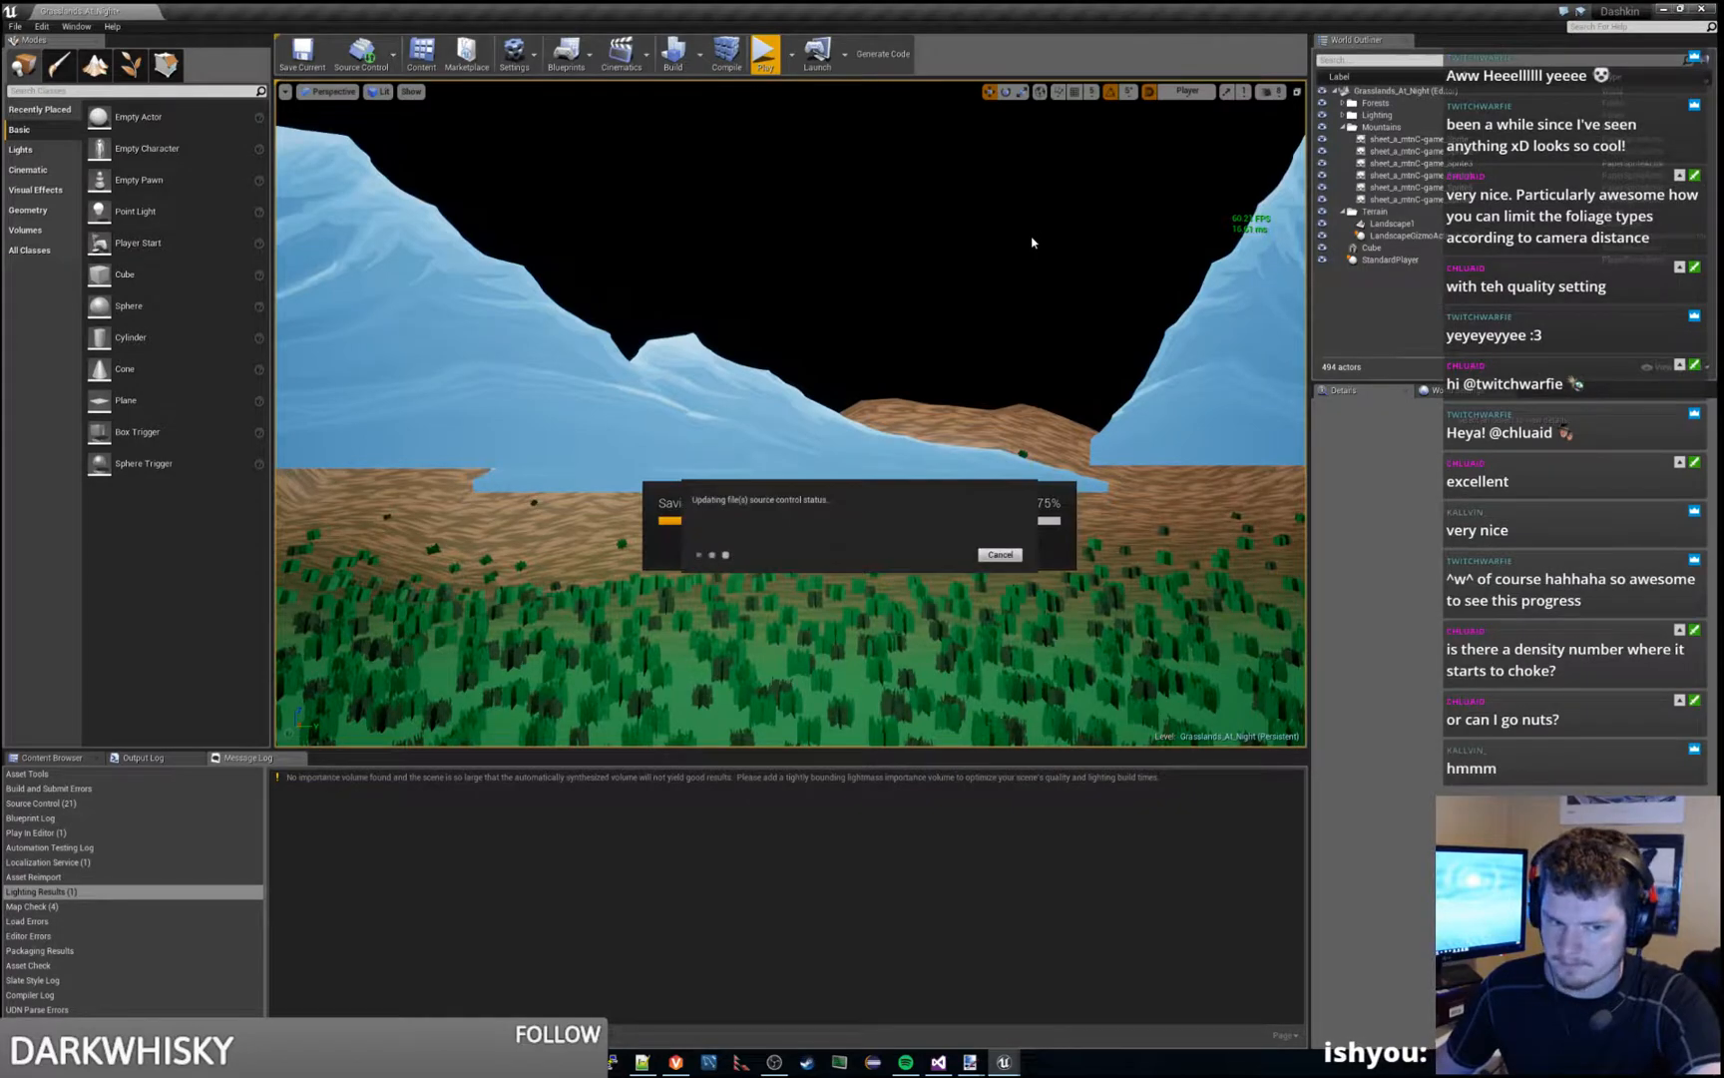
key(s)
right_drag(1033, 243, 1107, 304)
key(s)
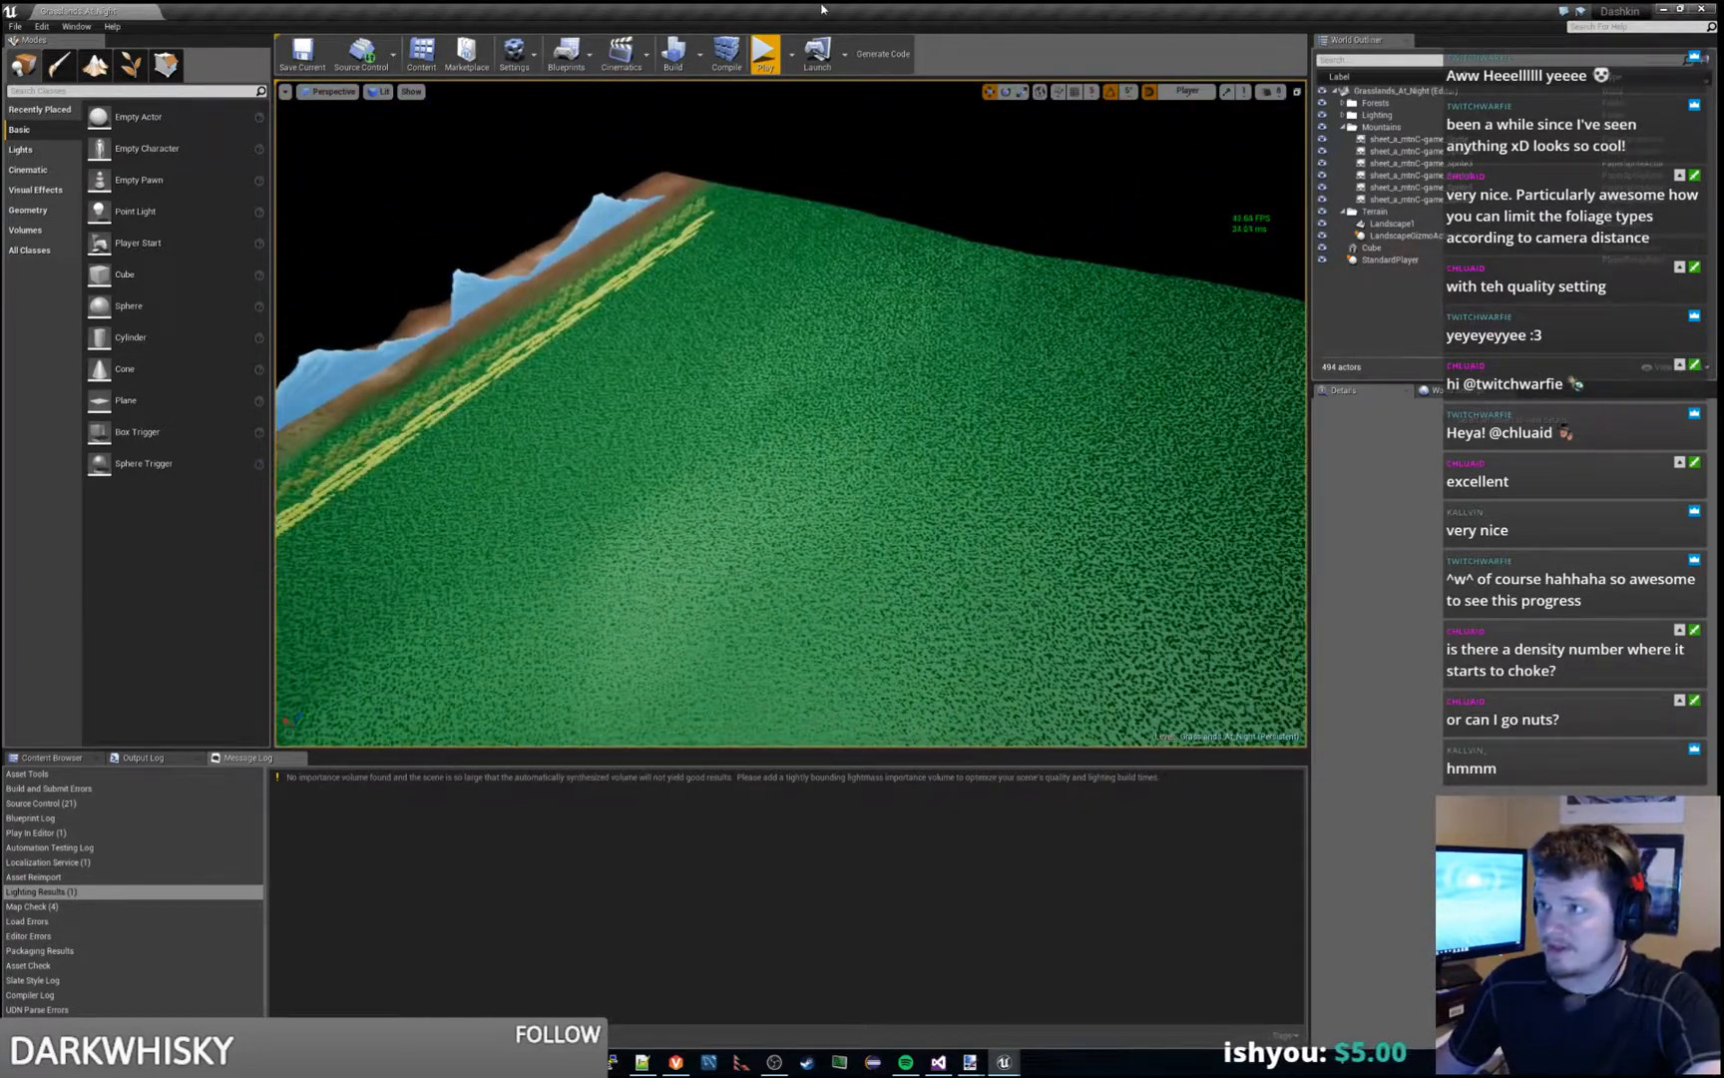
- Play the level, review the Test_Grass variety settings, and move their window off the editor
click(765, 55)
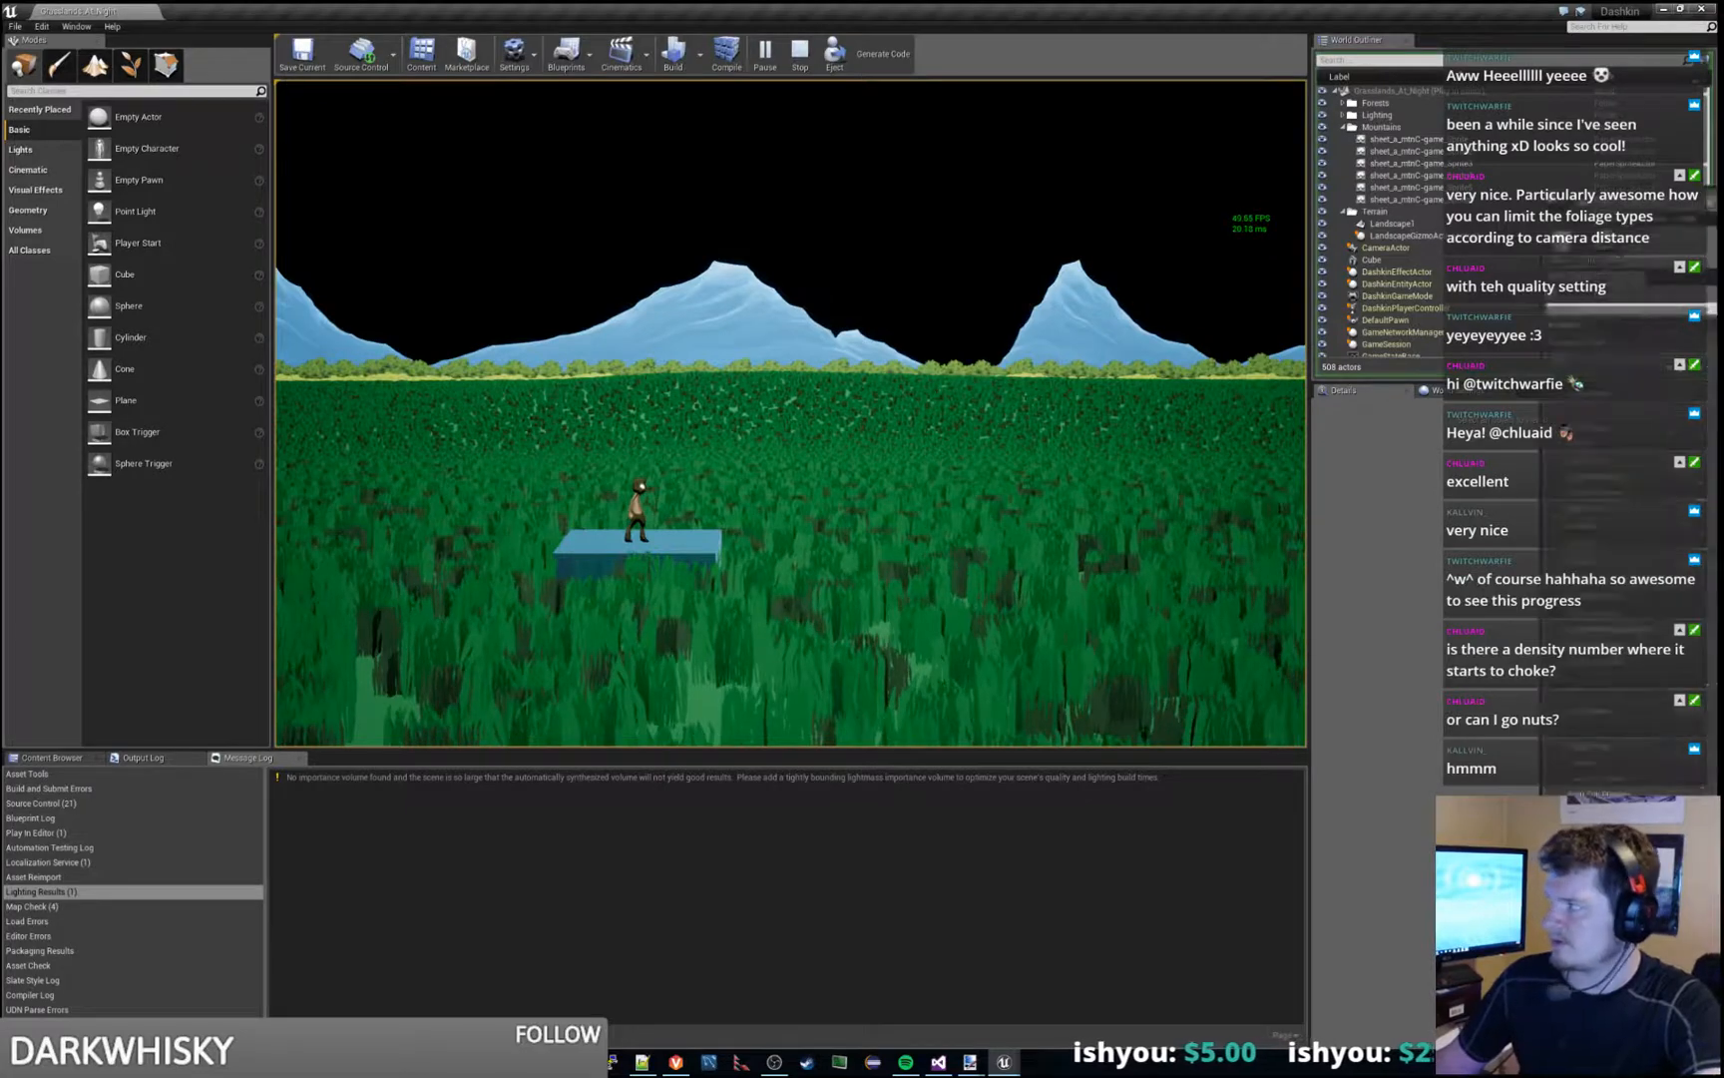
key(alt+Tab)
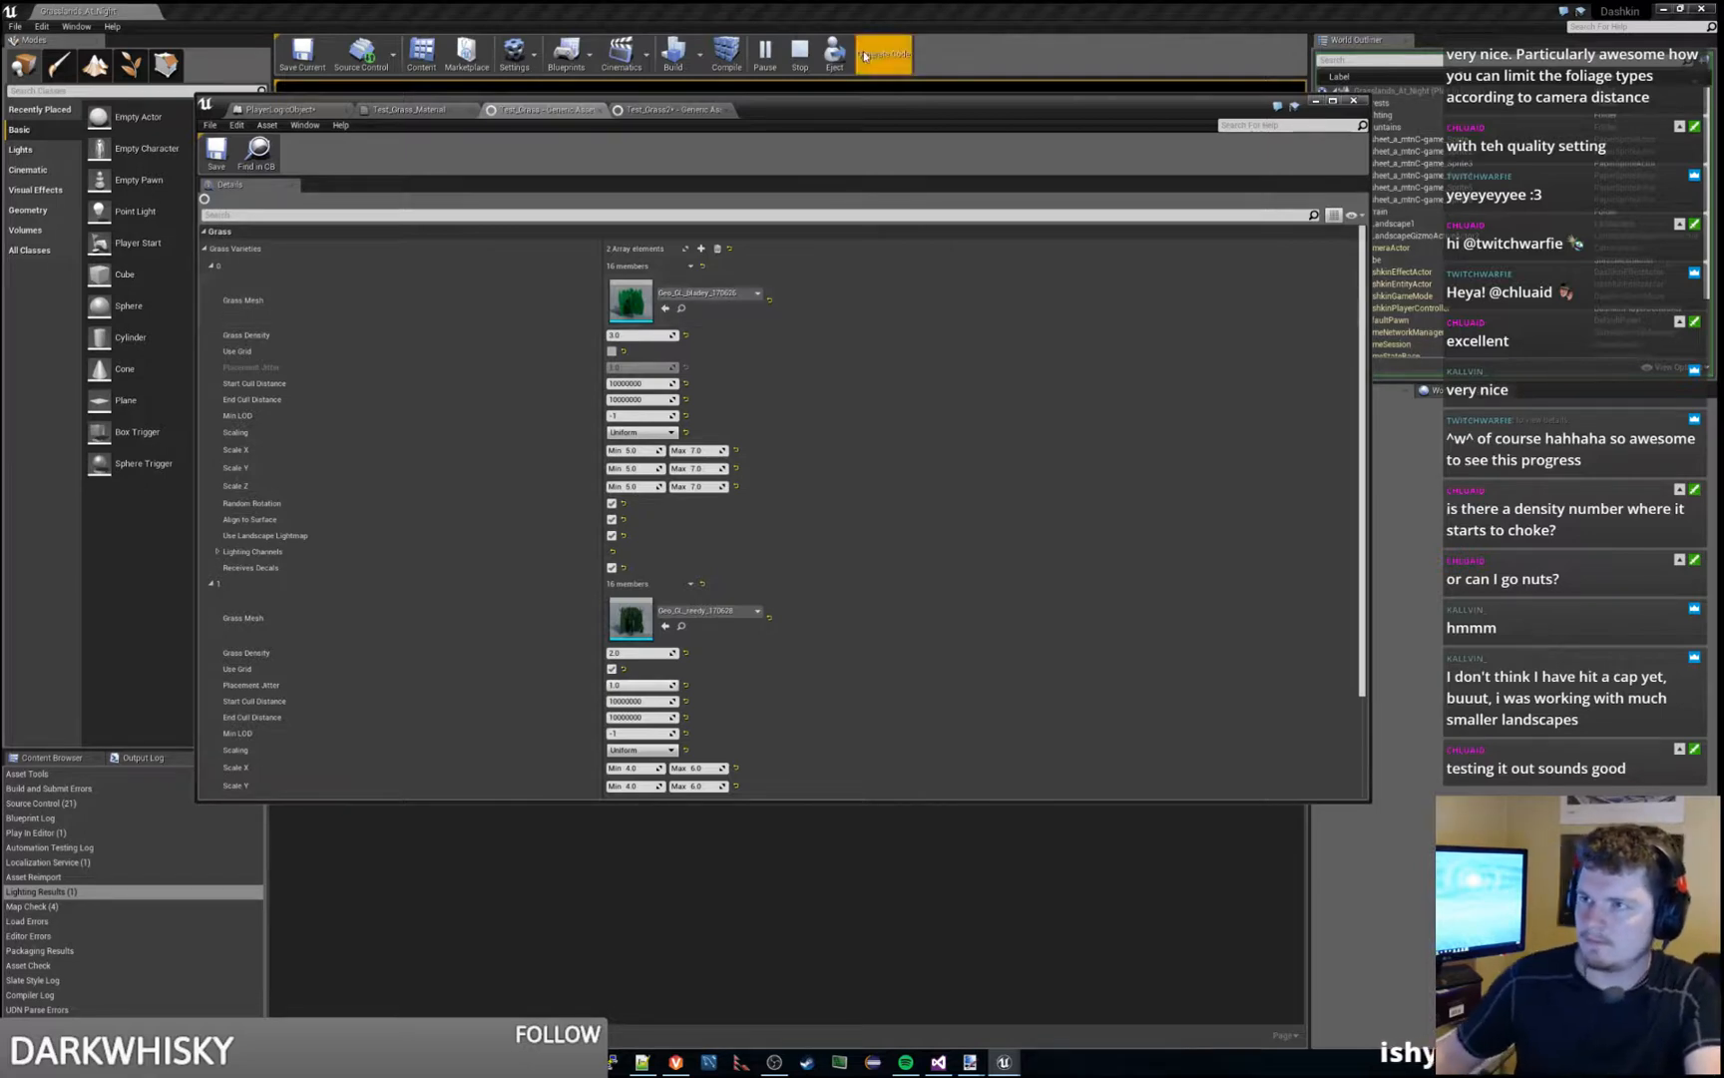
drag(983, 118, 1723, 329)
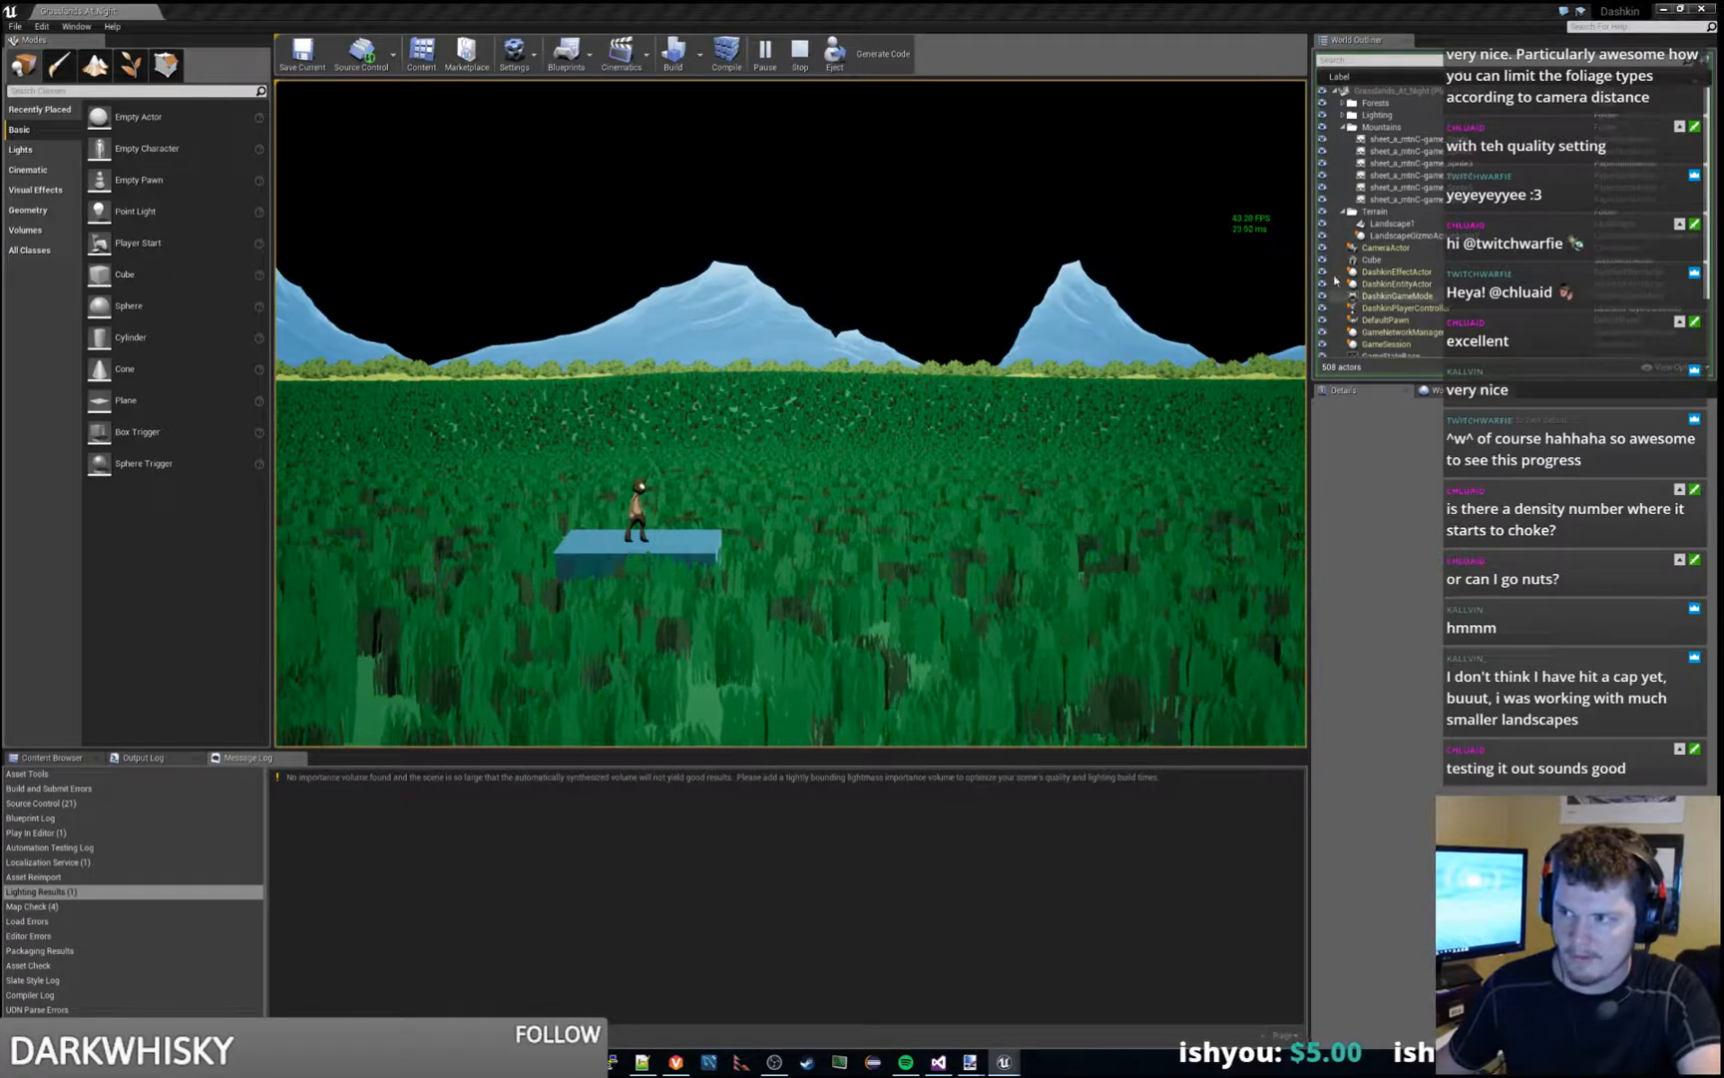
- Run and jump the character back and forth through the dense grass to check its look and frame rate, and end the play session
key(d)
key(space)
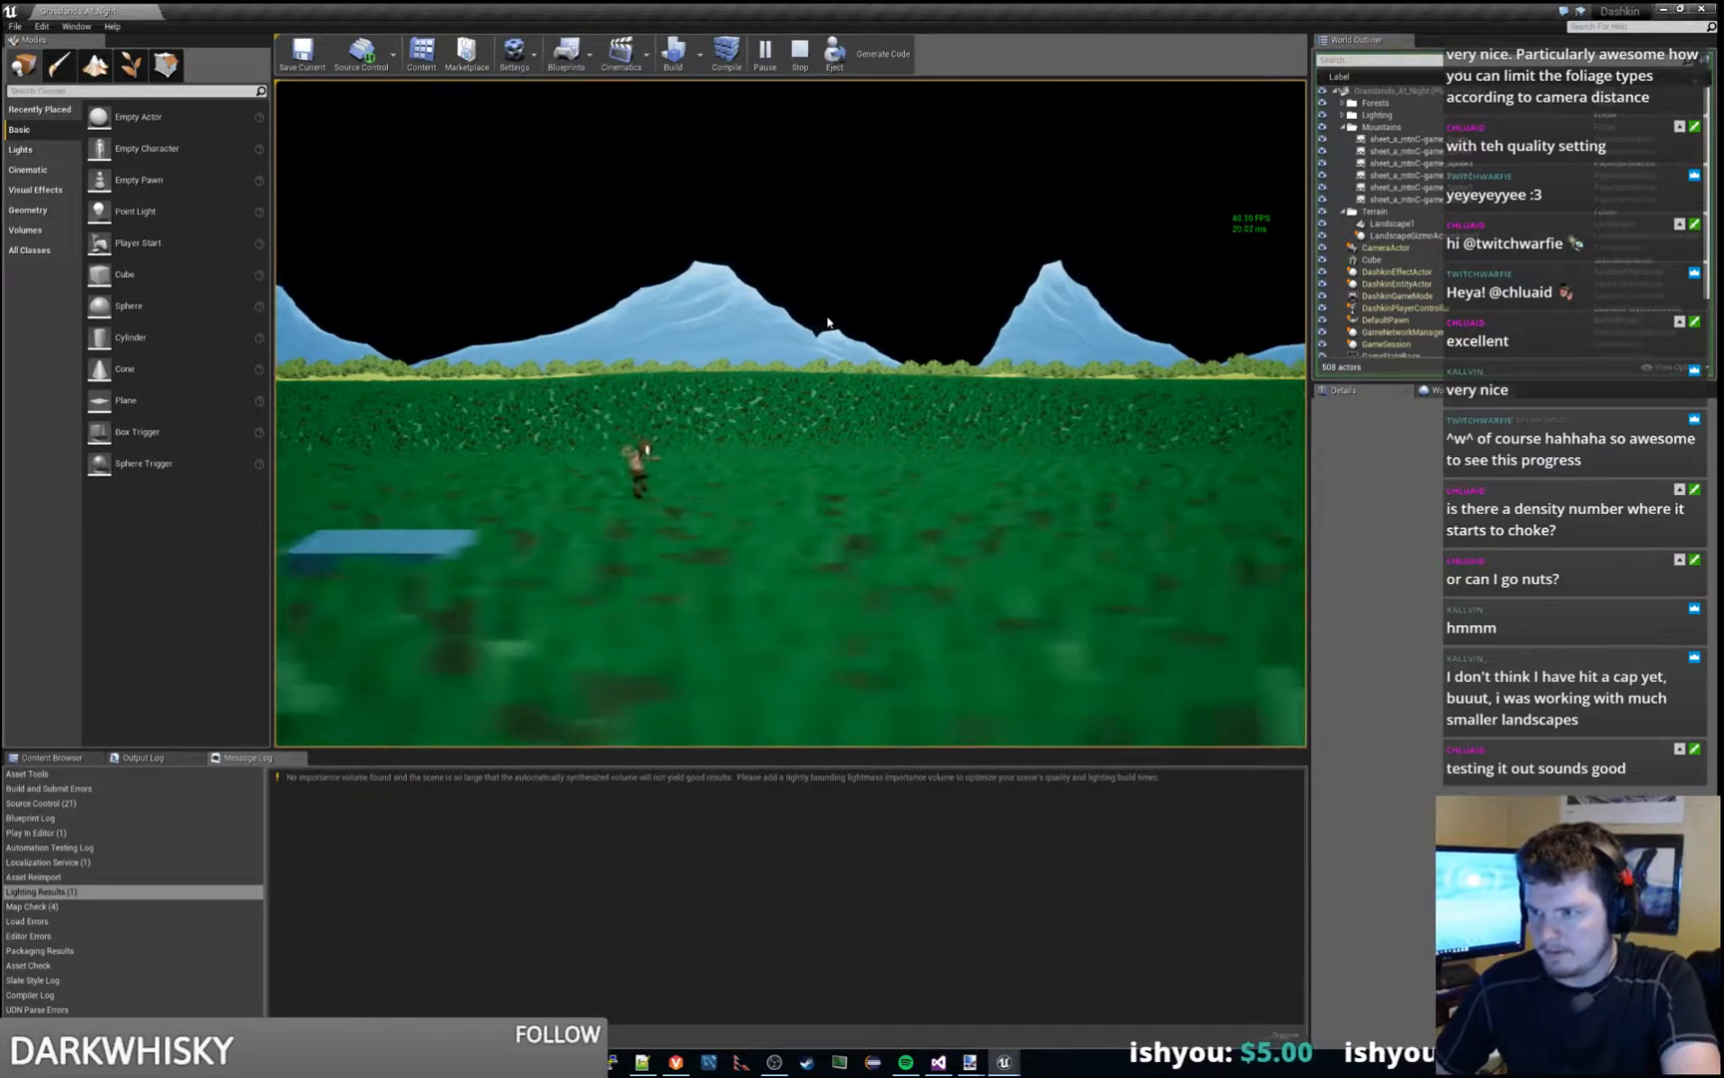
key(d)
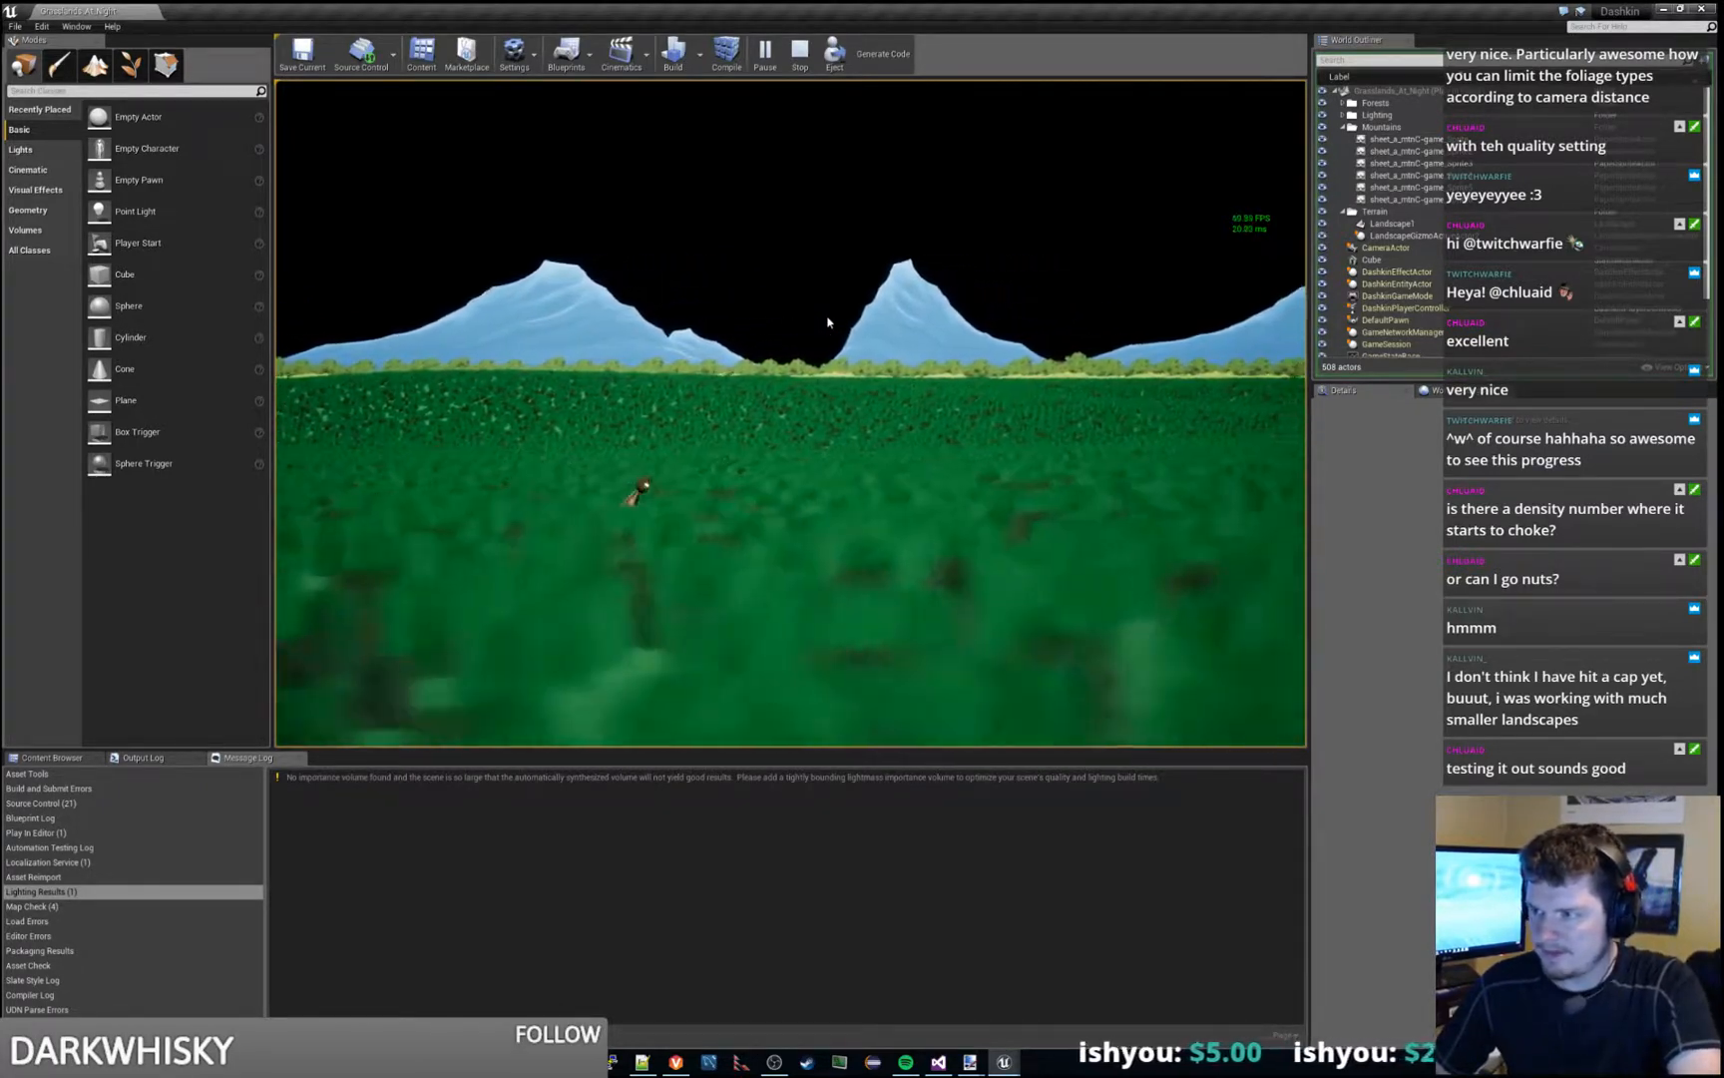
key(space)
key(d)
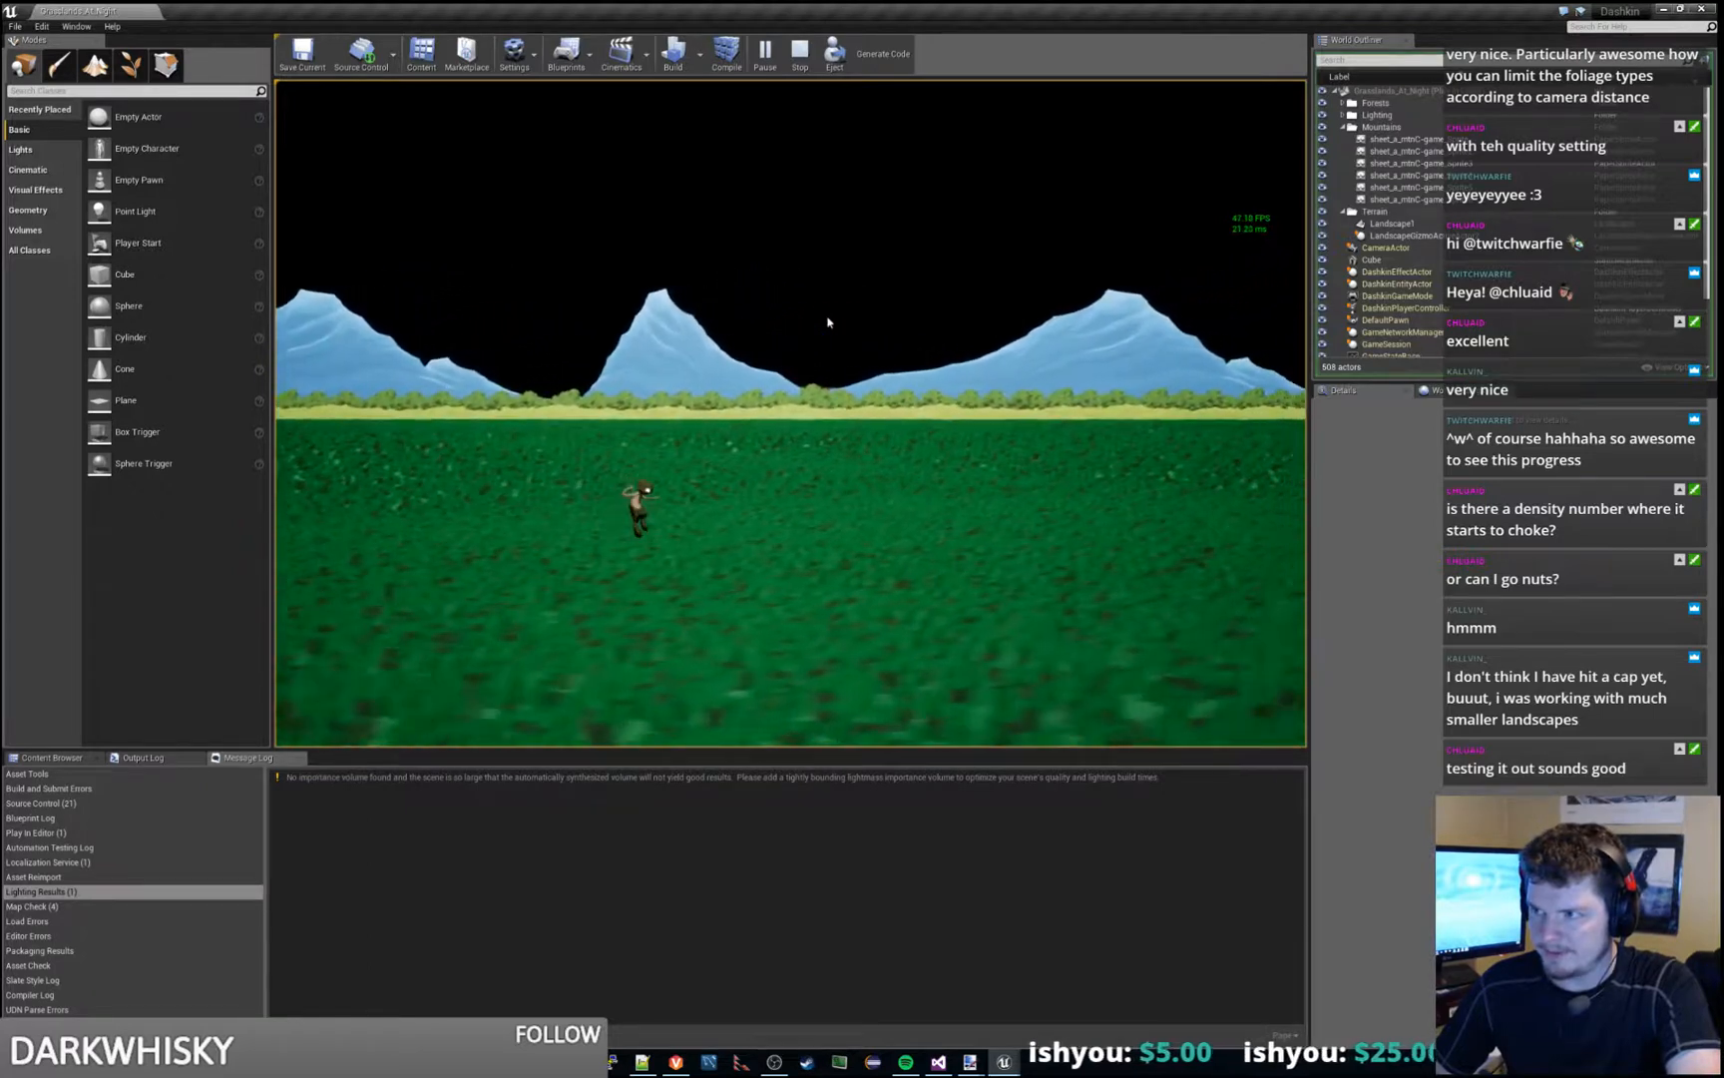
key(d)
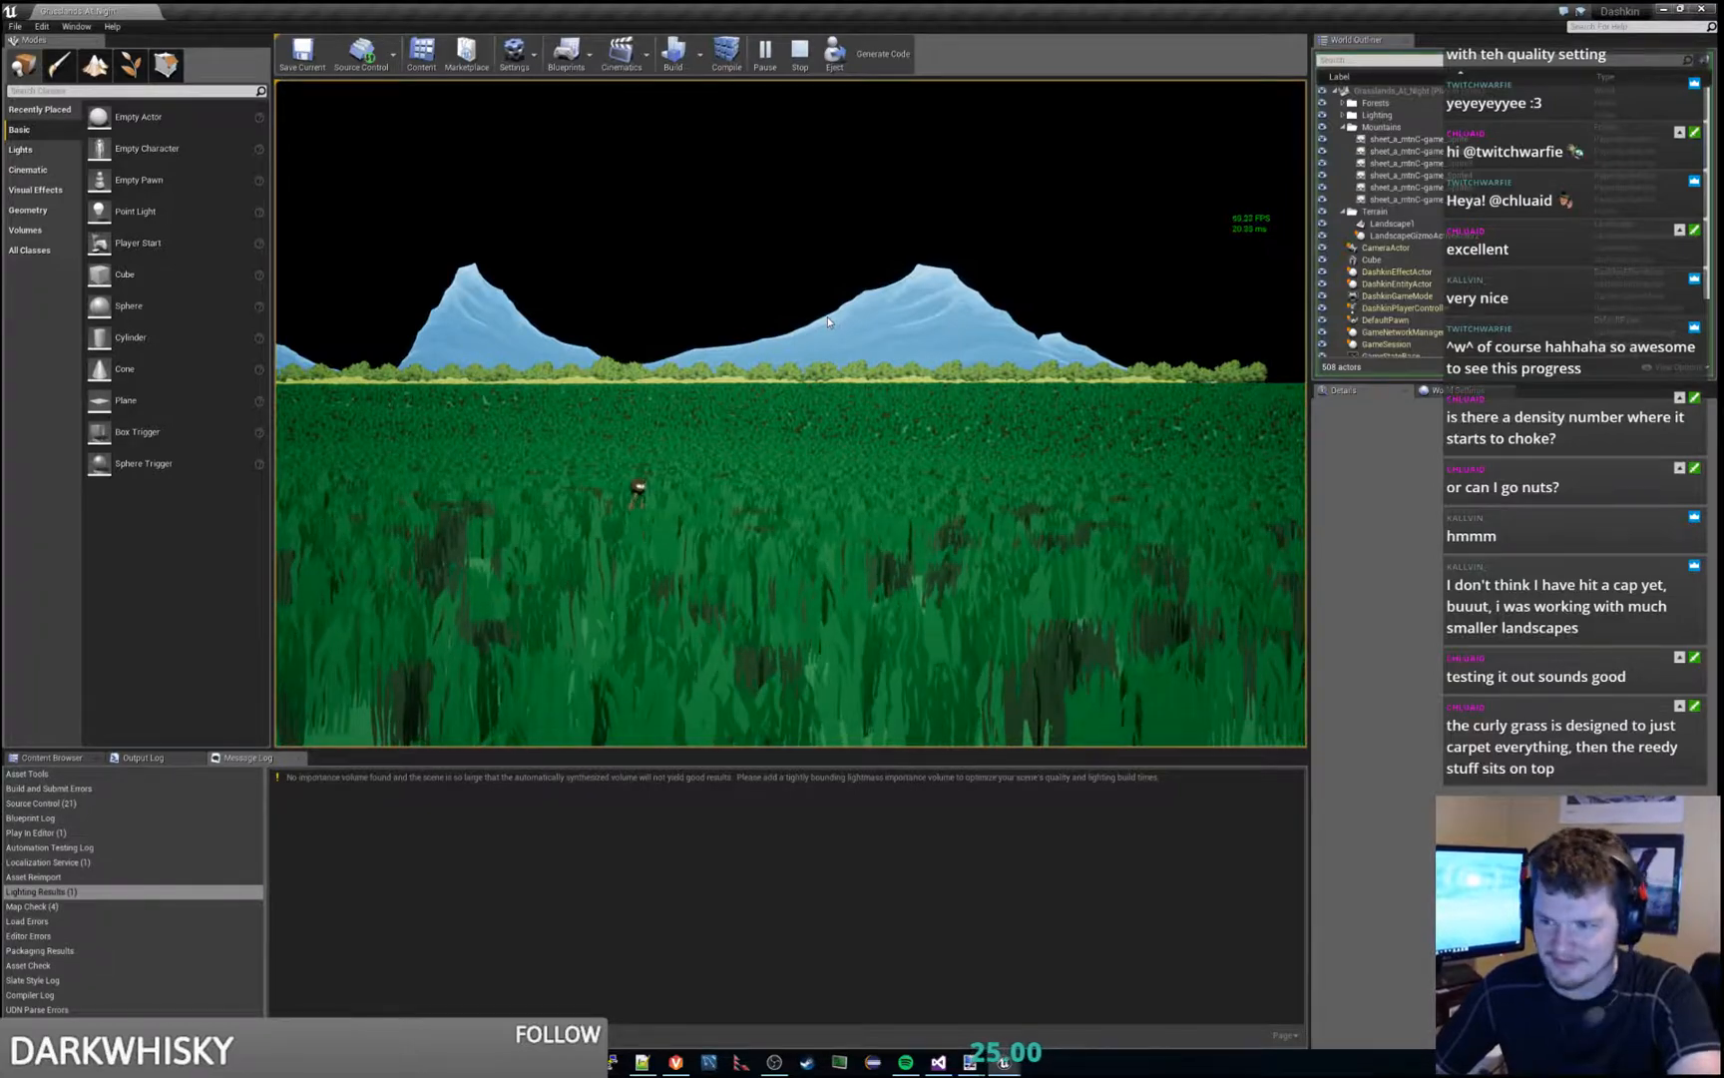
key(a)
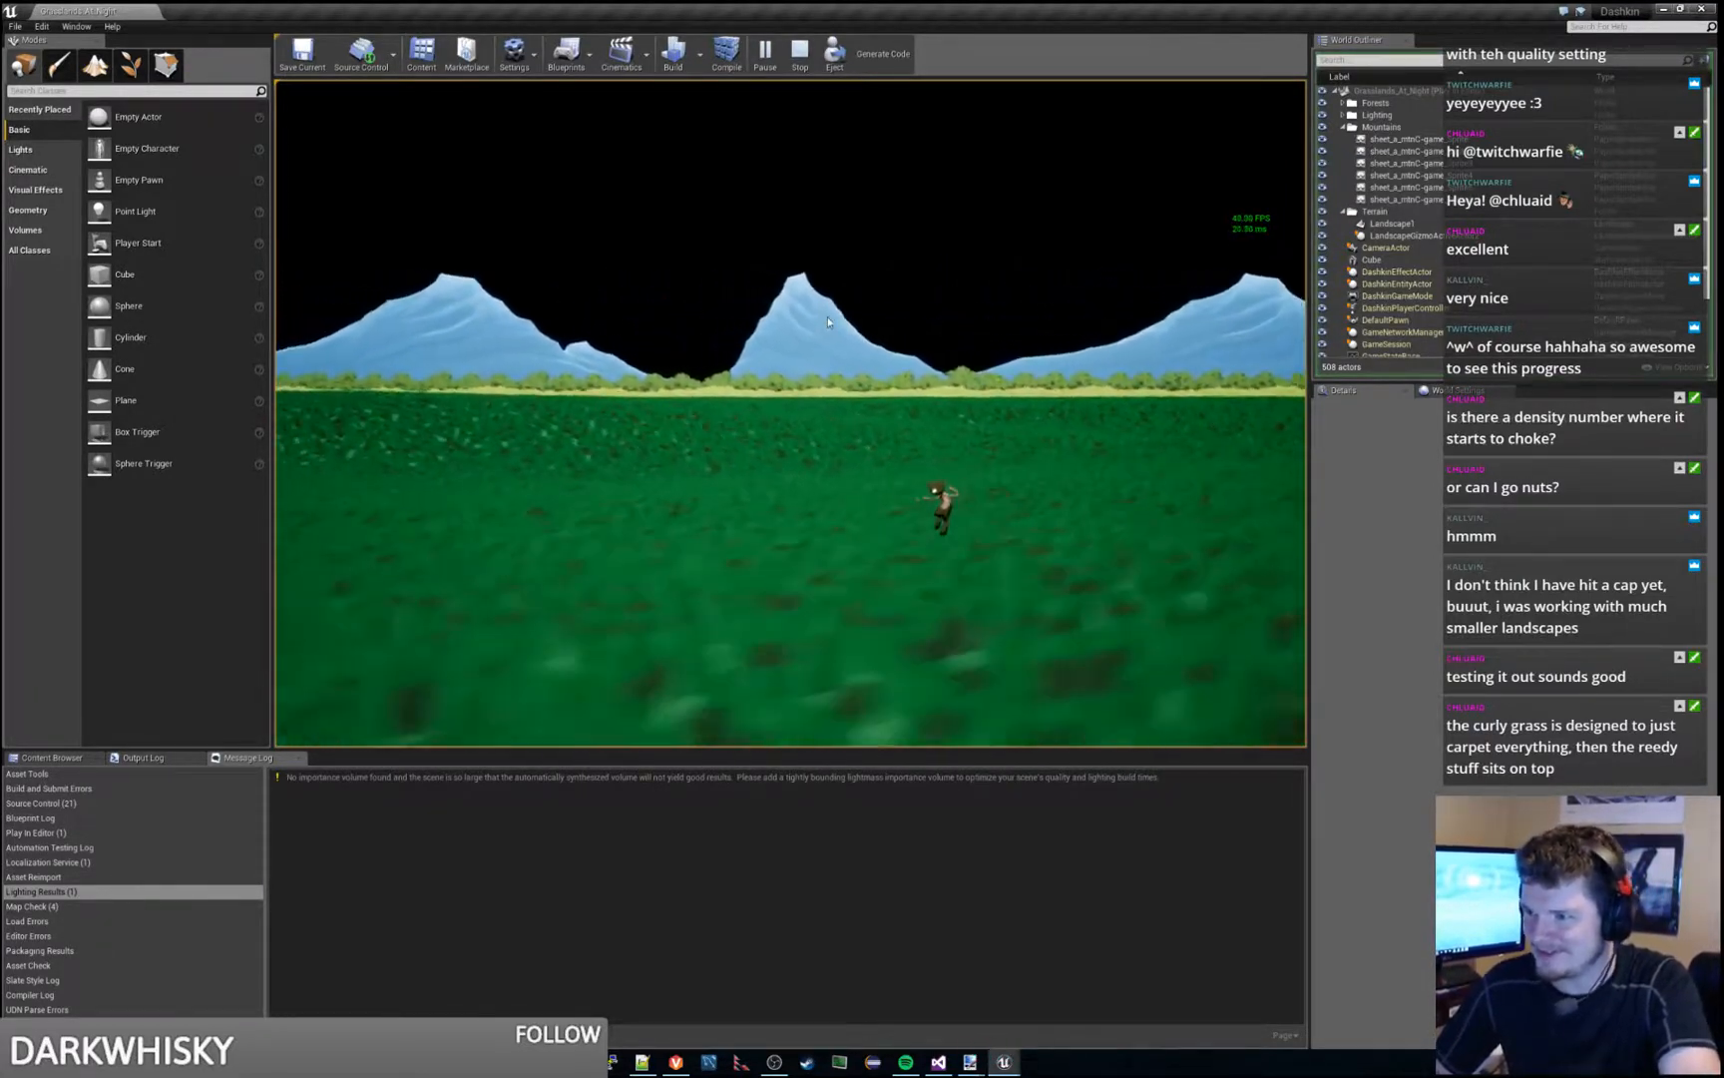
key(space)
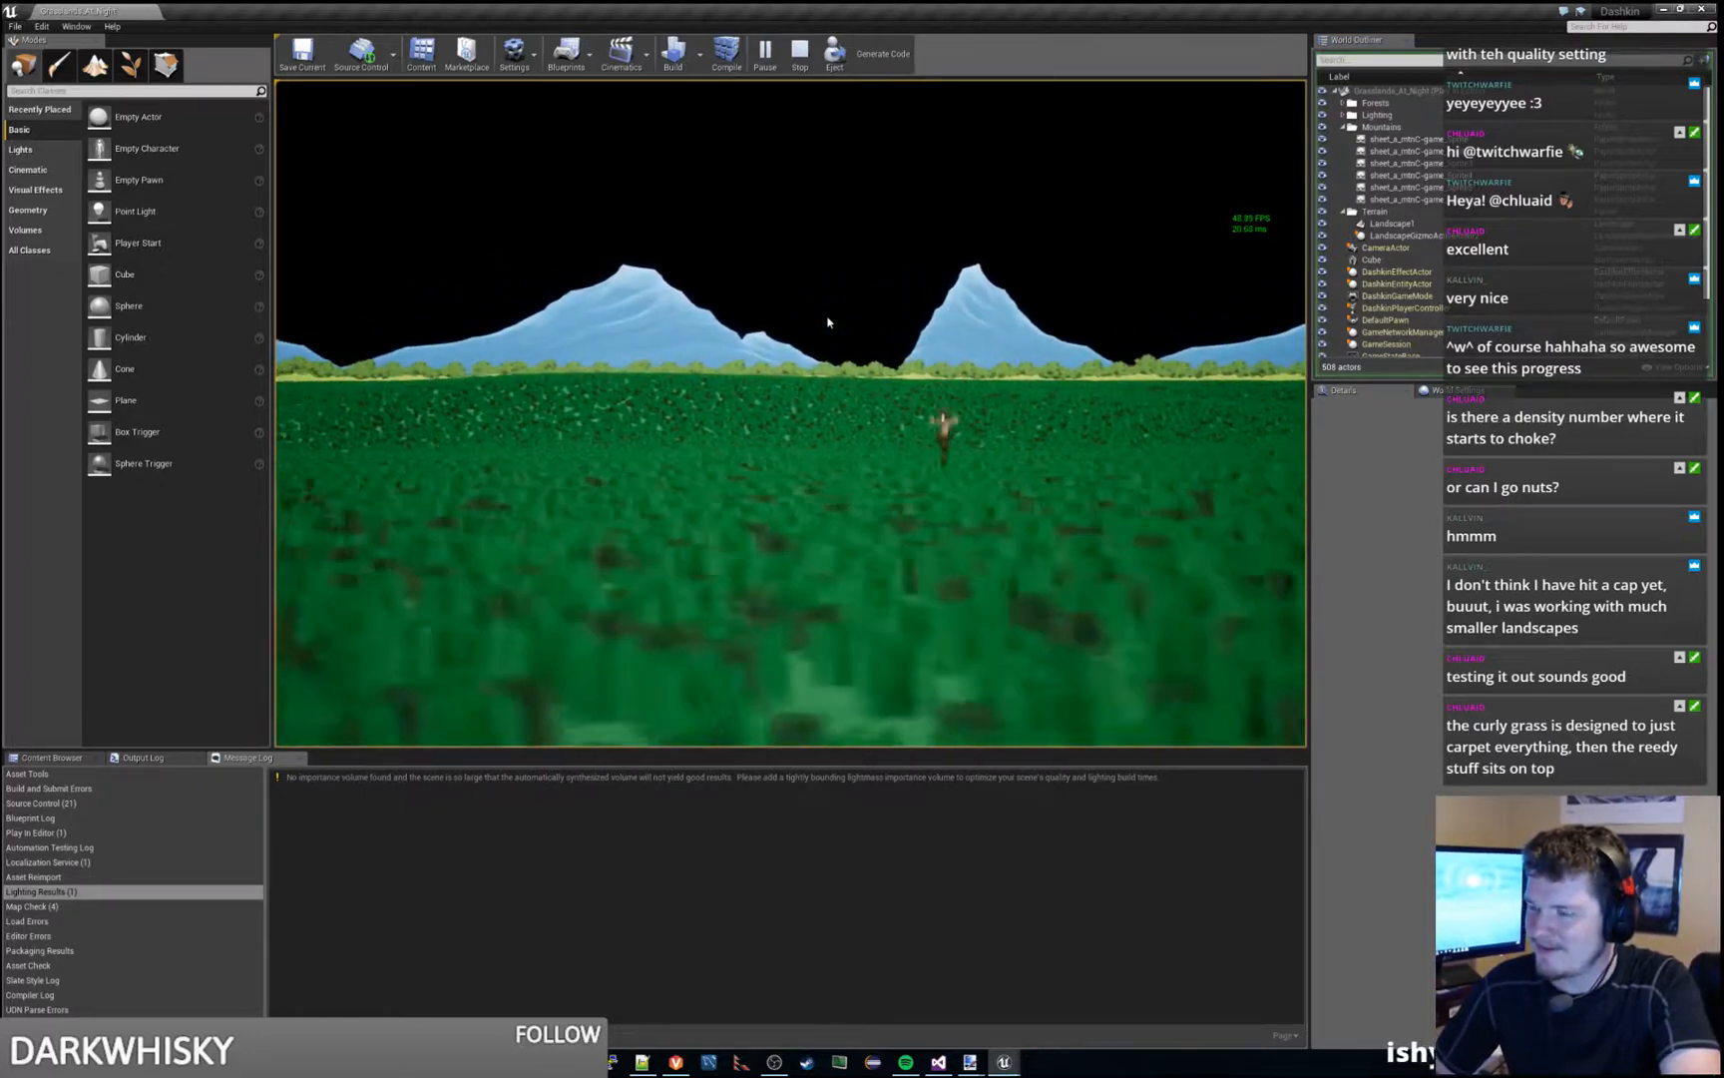
key(d)
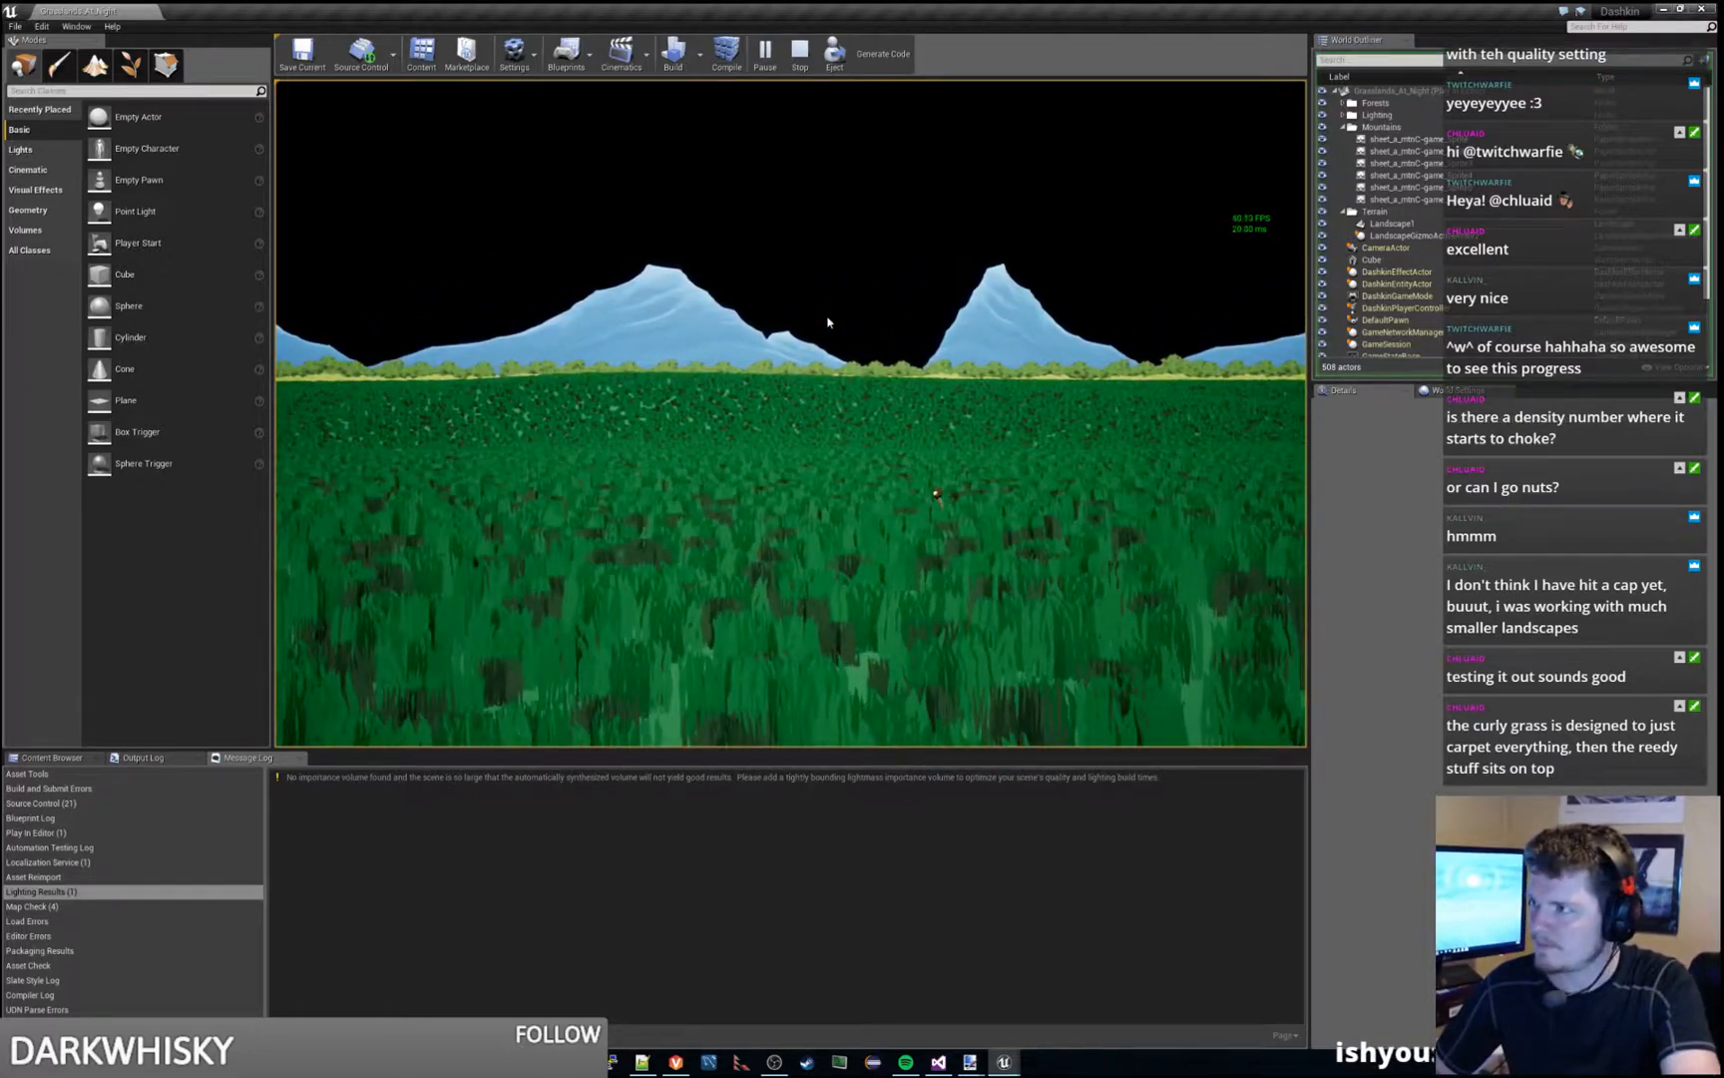
key(Escape)
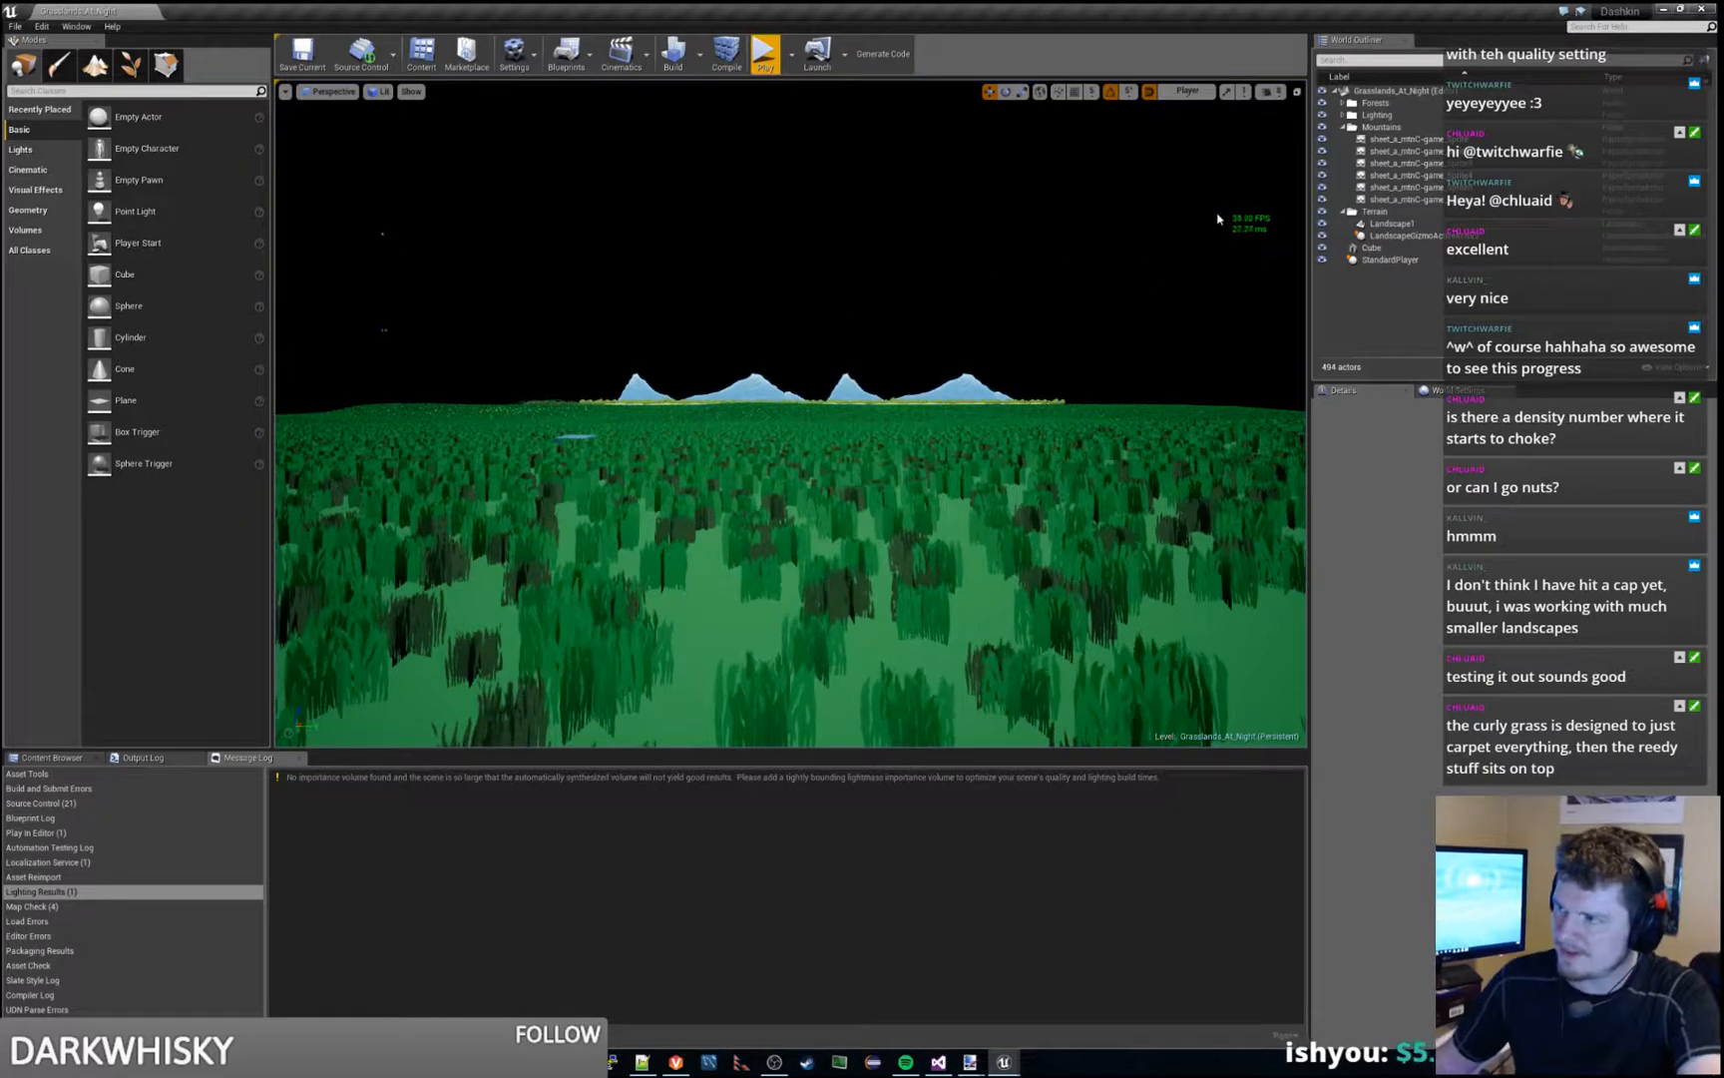
- Start packaging the project for Windows
click(16, 27)
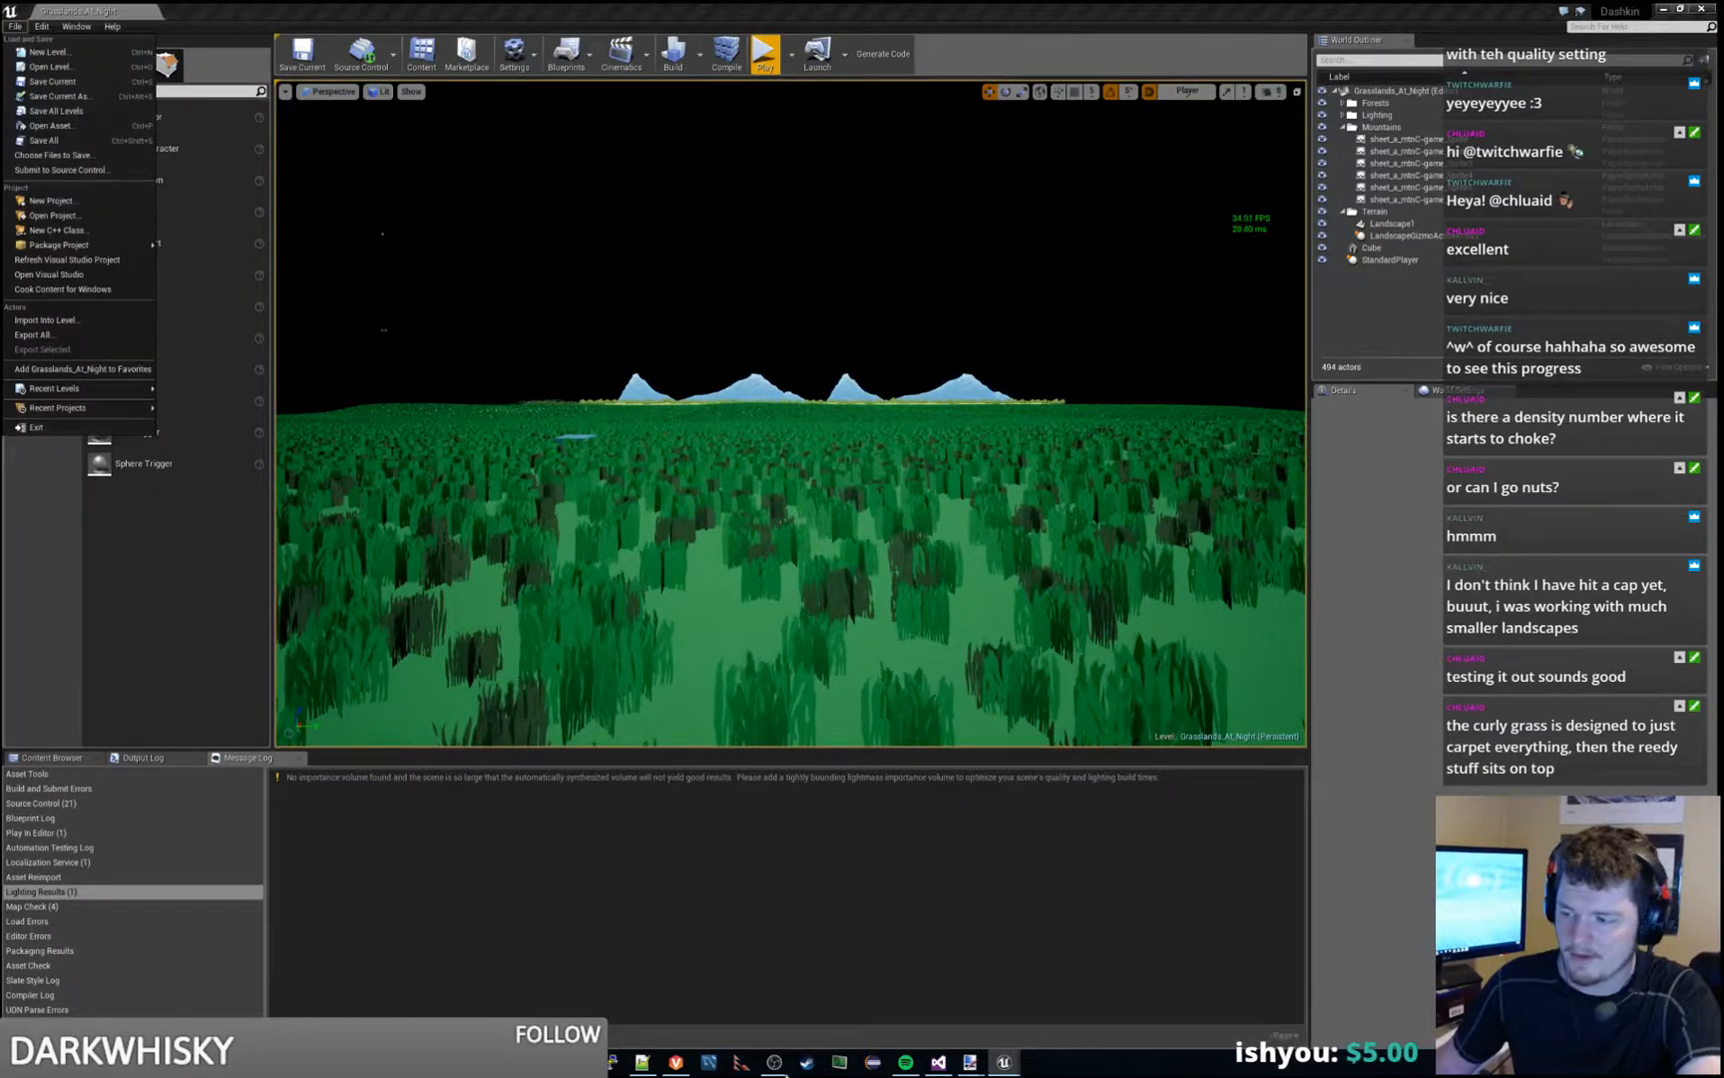
key(Escape)
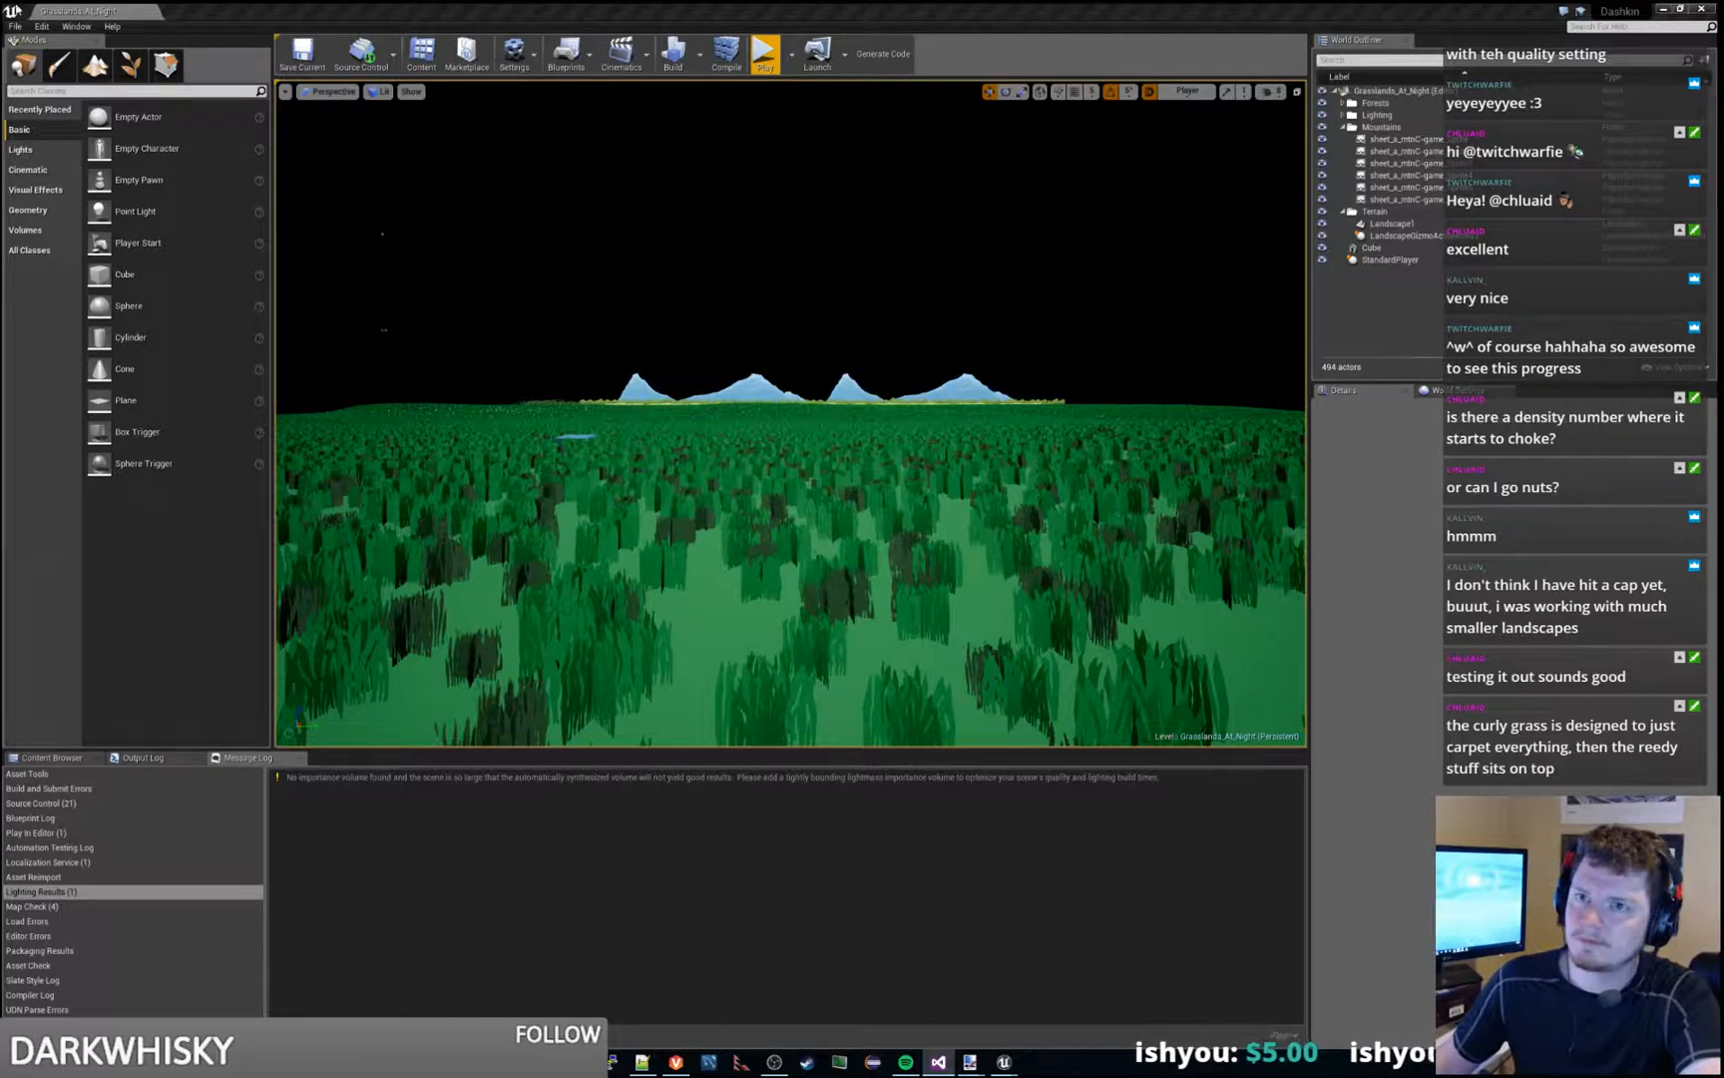
click(18, 28)
mouse_move(80, 244)
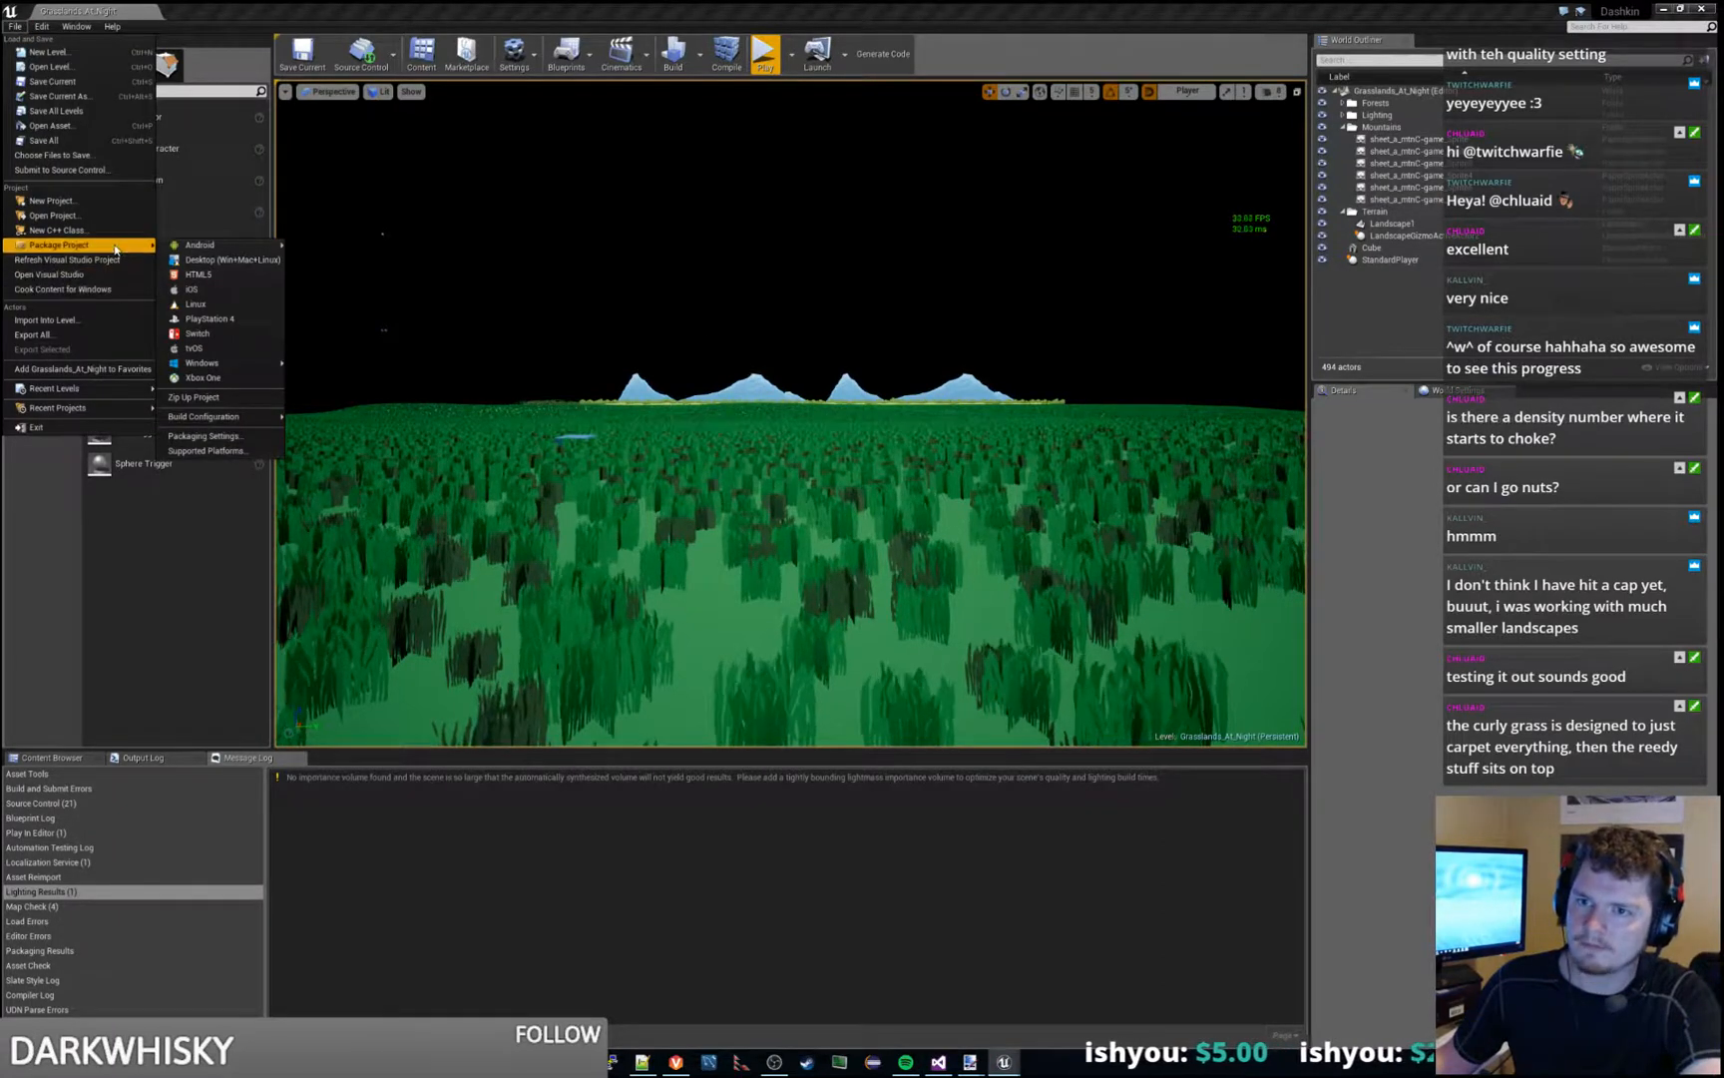
mouse_move(204, 363)
click(329, 362)
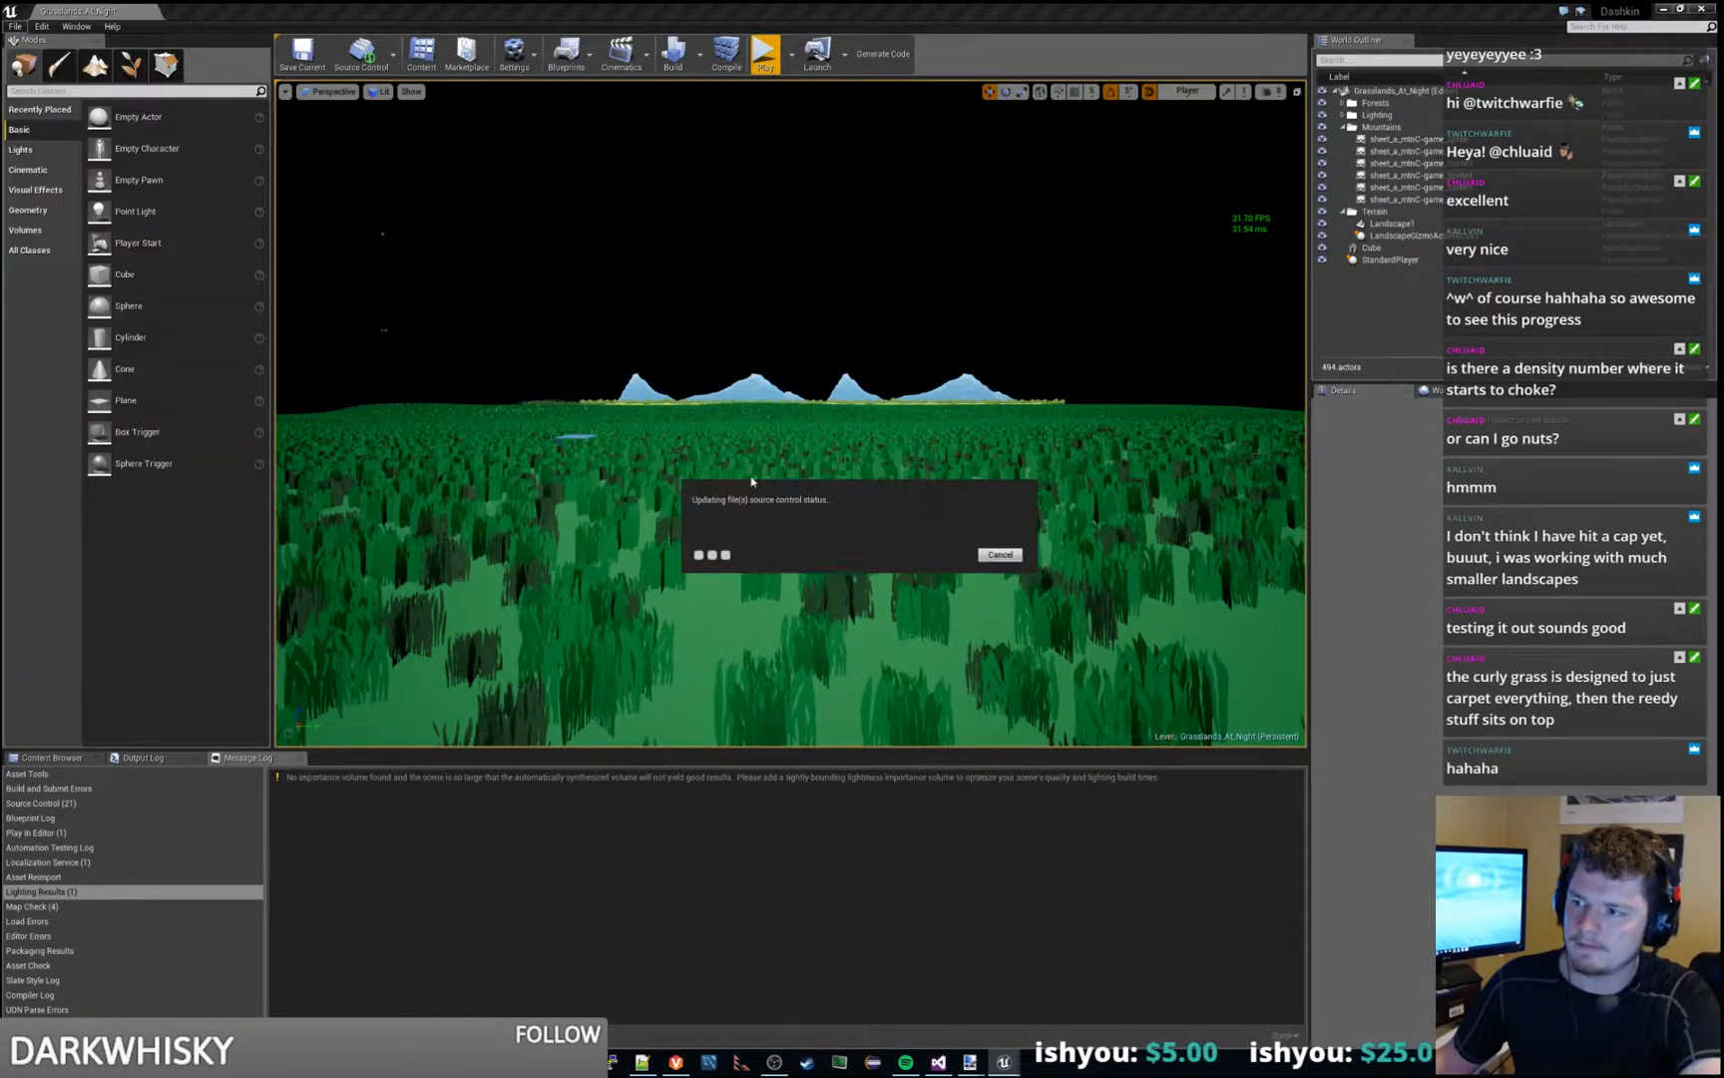
click(1009, 659)
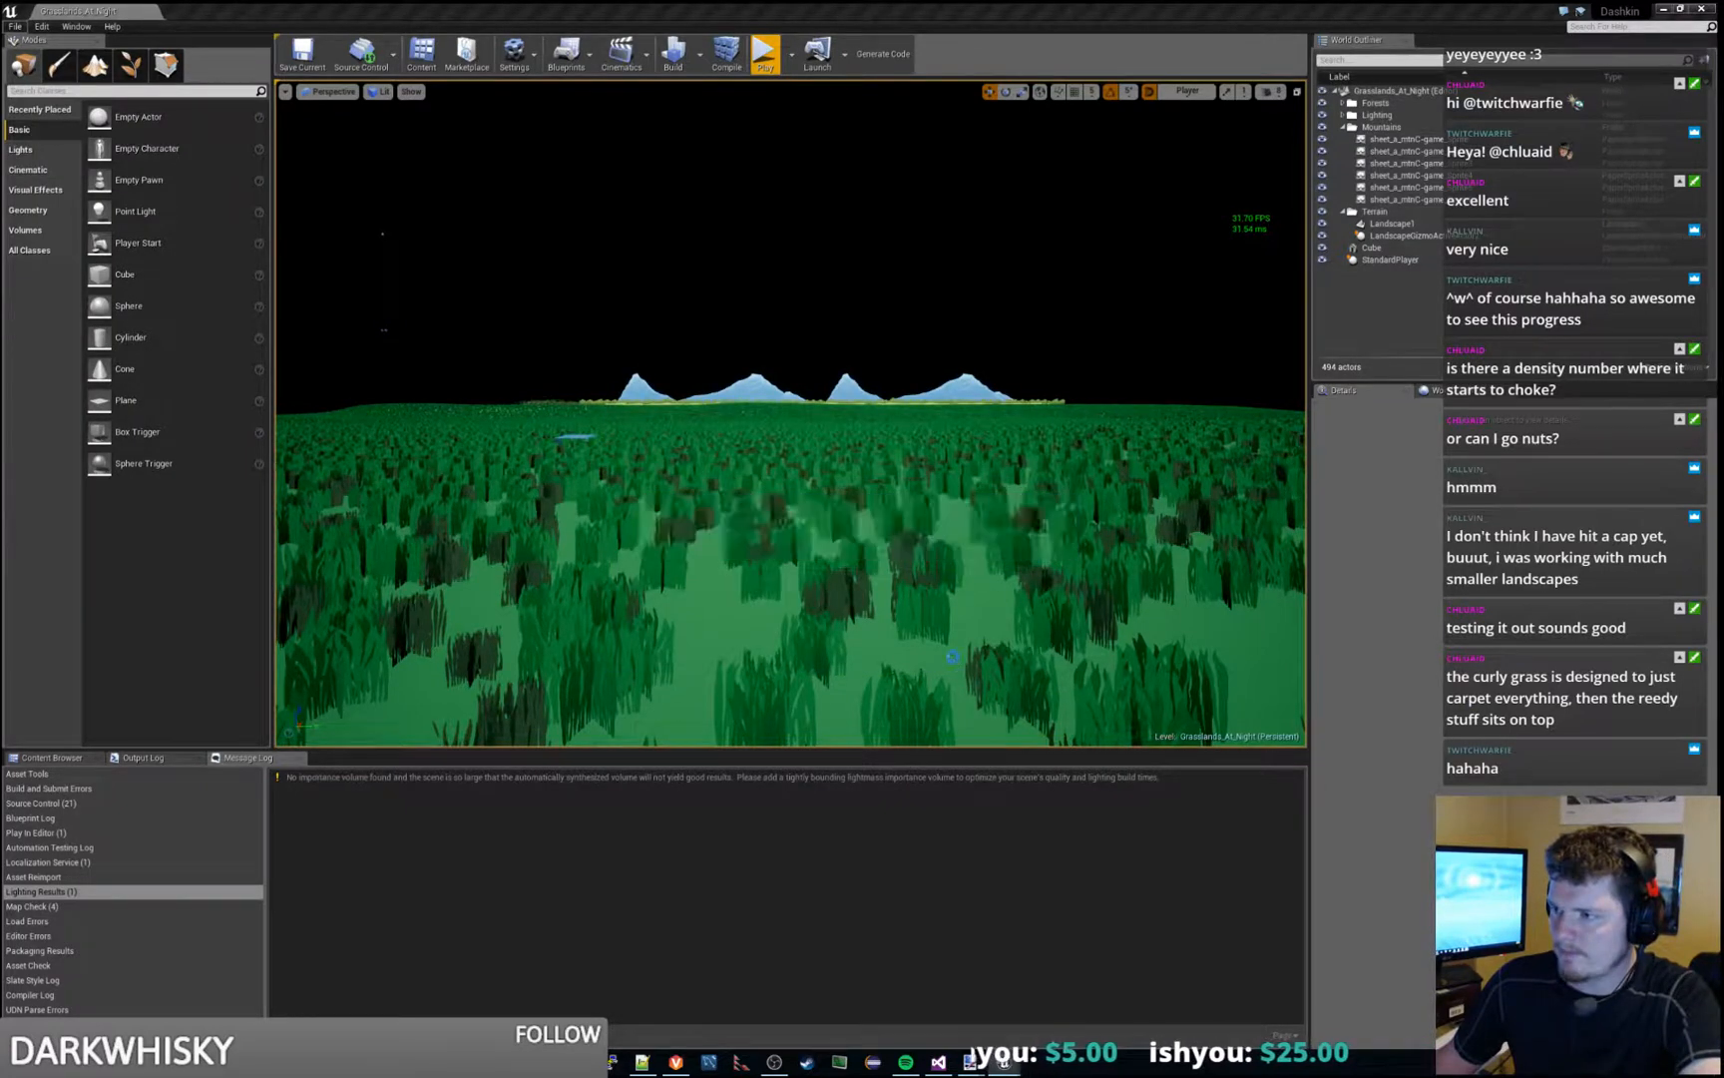
- Show the output log and enlarge it to follow the packaging progress
click(959, 820)
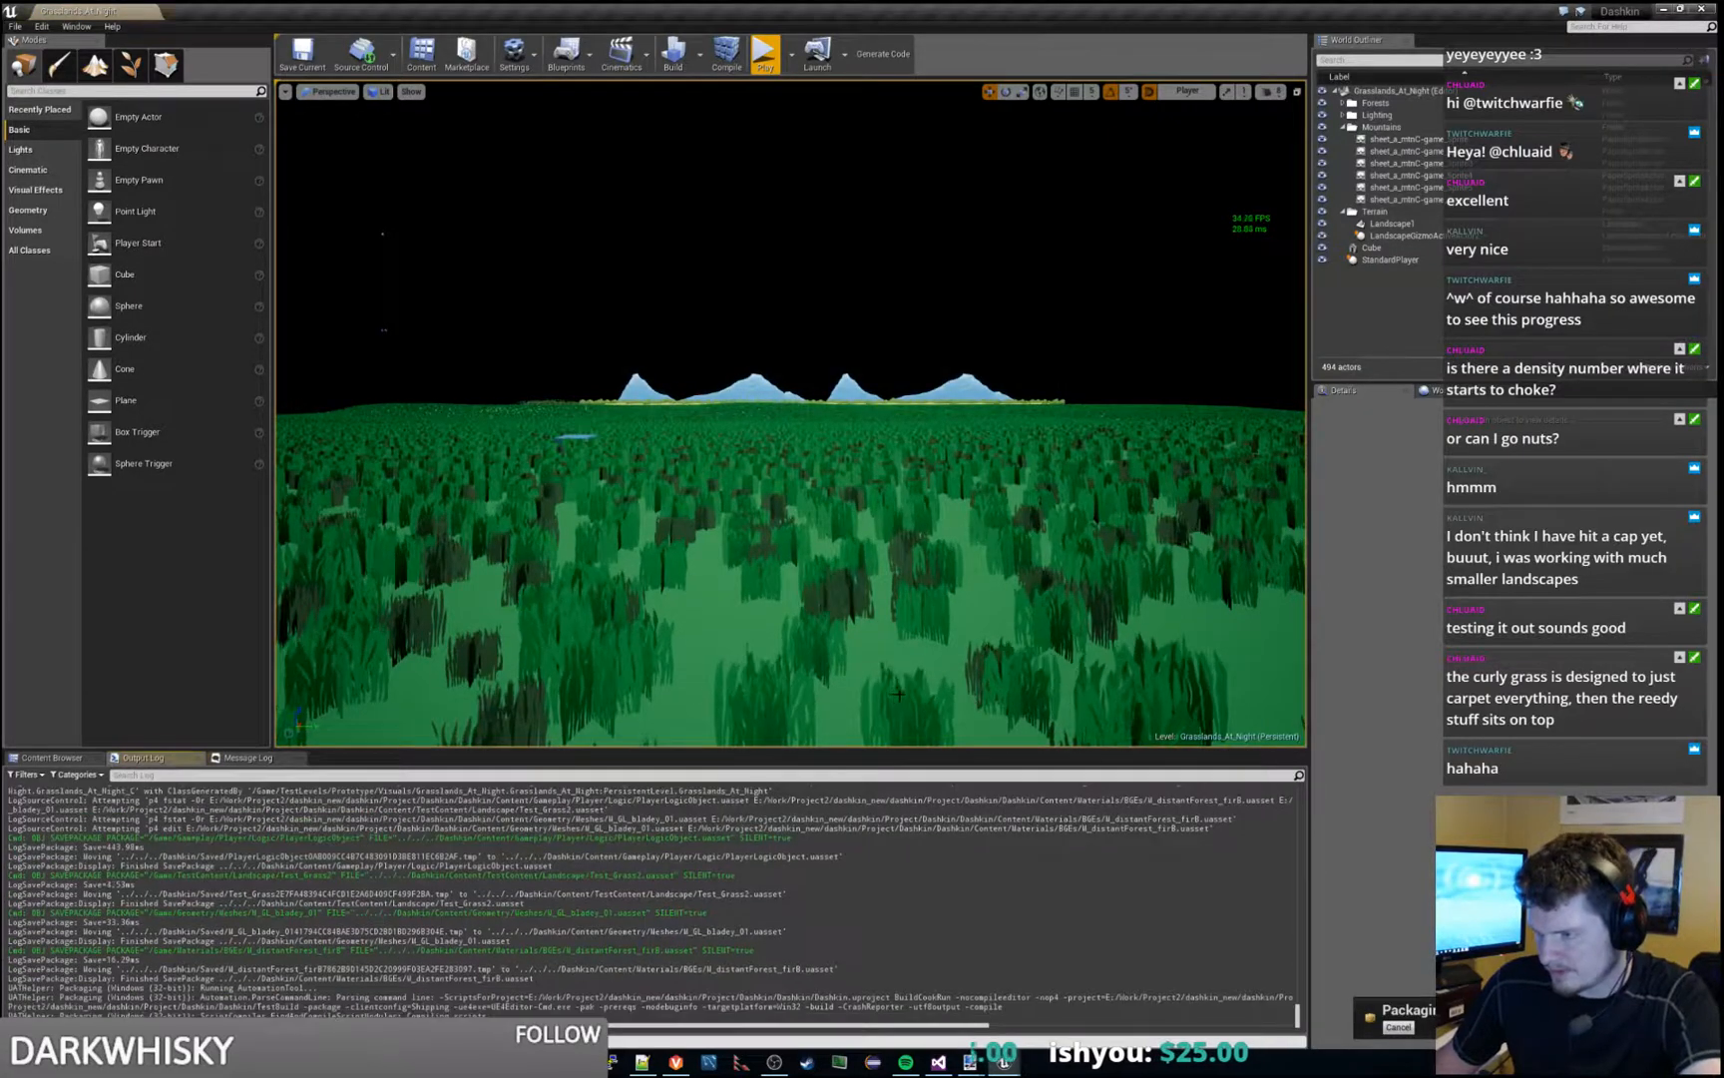
drag(904, 750, 910, 483)
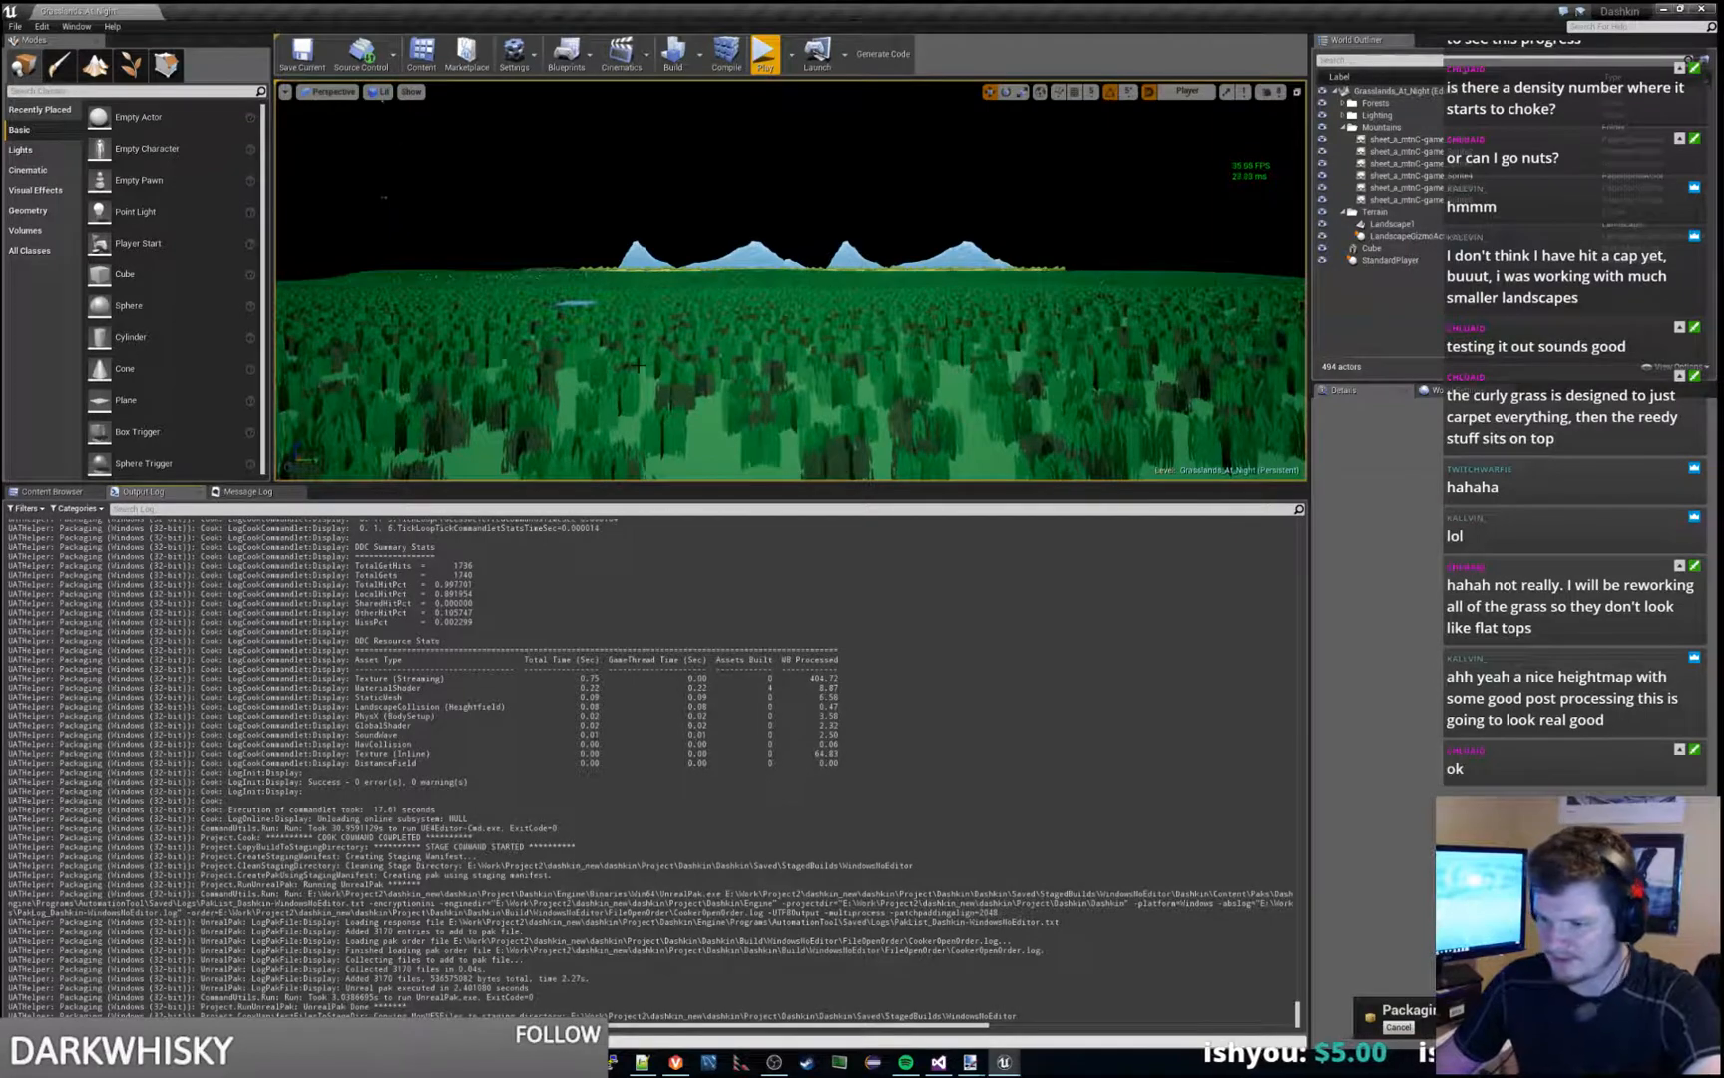
- Bring the WindowsNoEditor build folder over the editor and launch Dashkin.exe
click(763, 64)
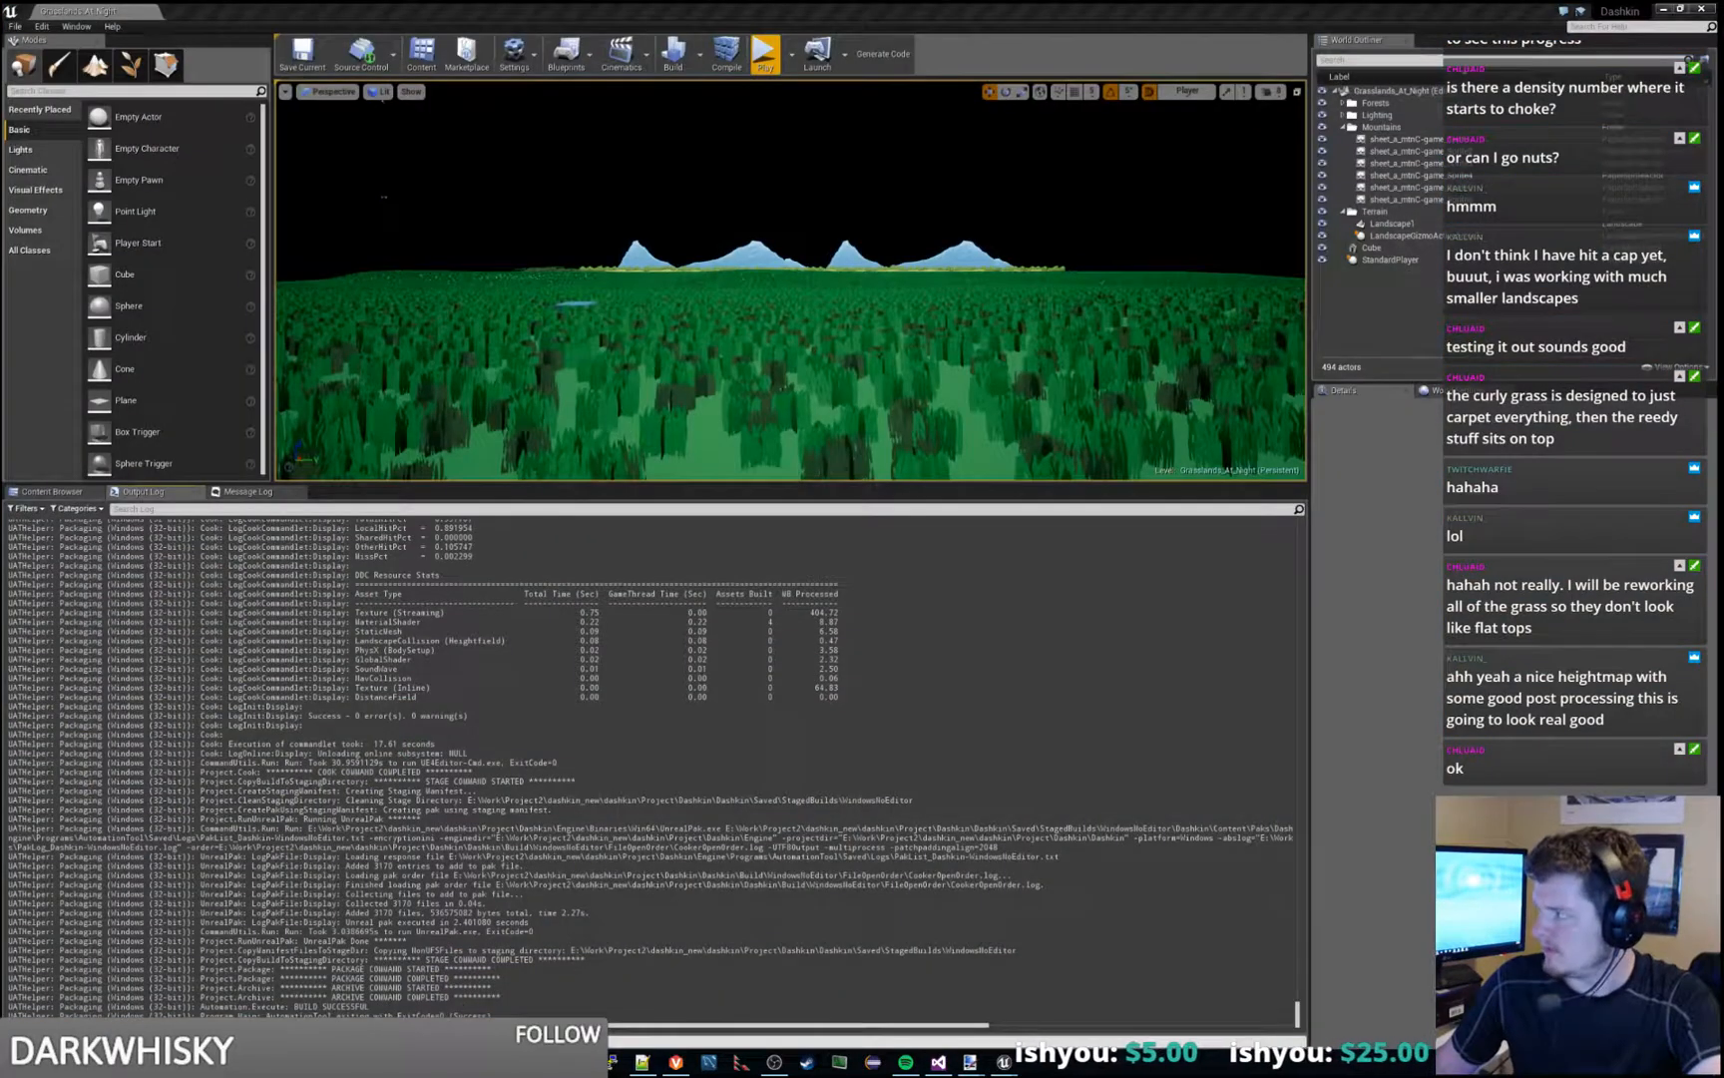
drag(1723, 387, 878, 388)
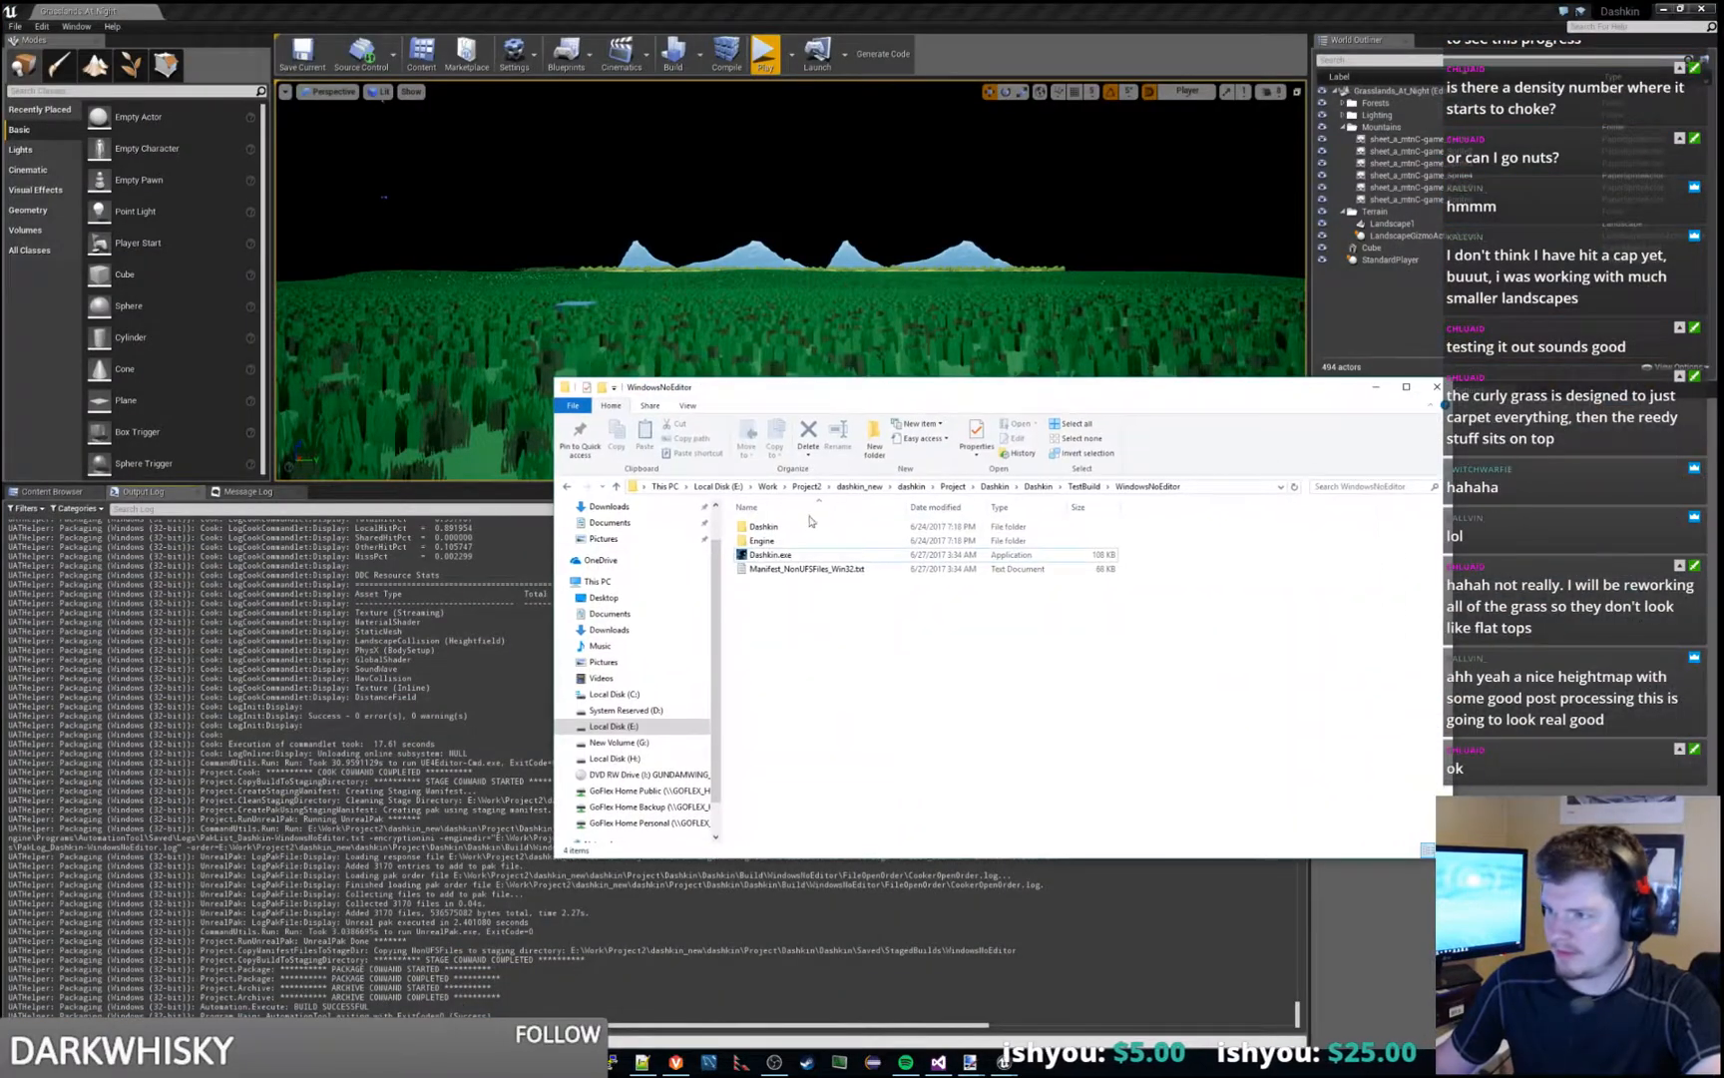
double_click(769, 556)
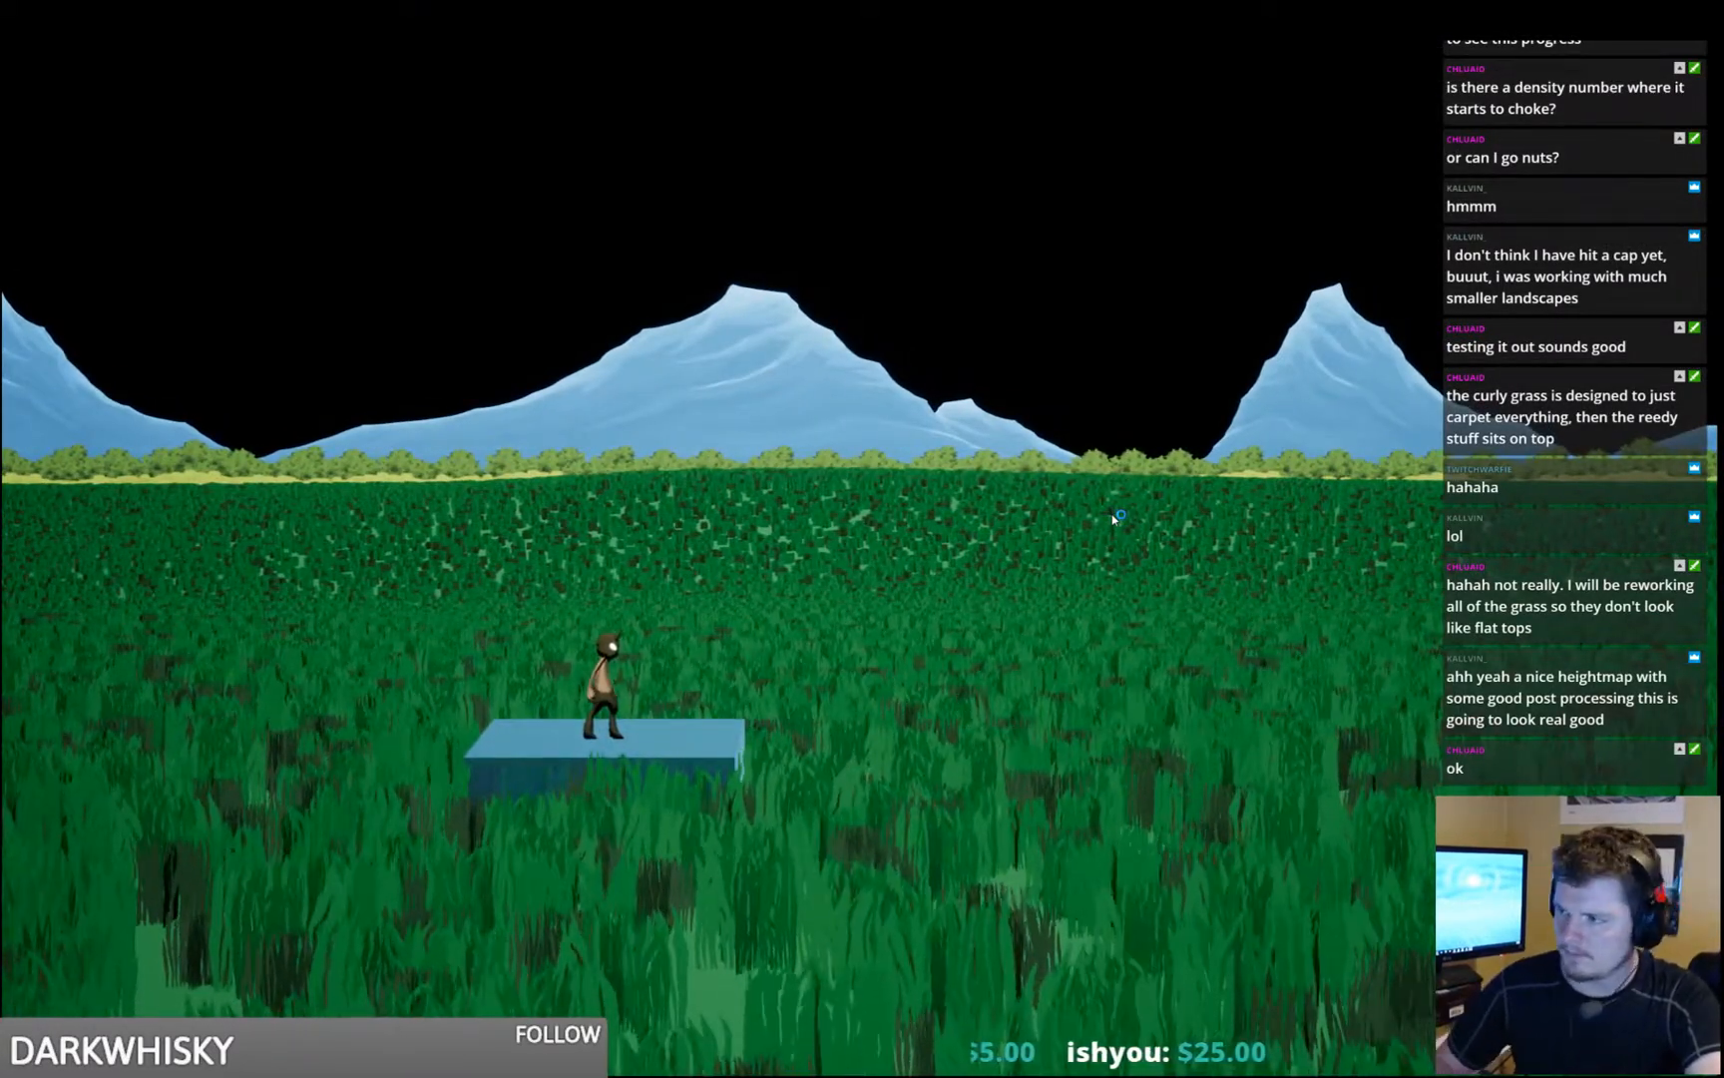
- Run and jump the character through the grass in the packaged game to check how it plays, and quit the game
key(d)
key(space)
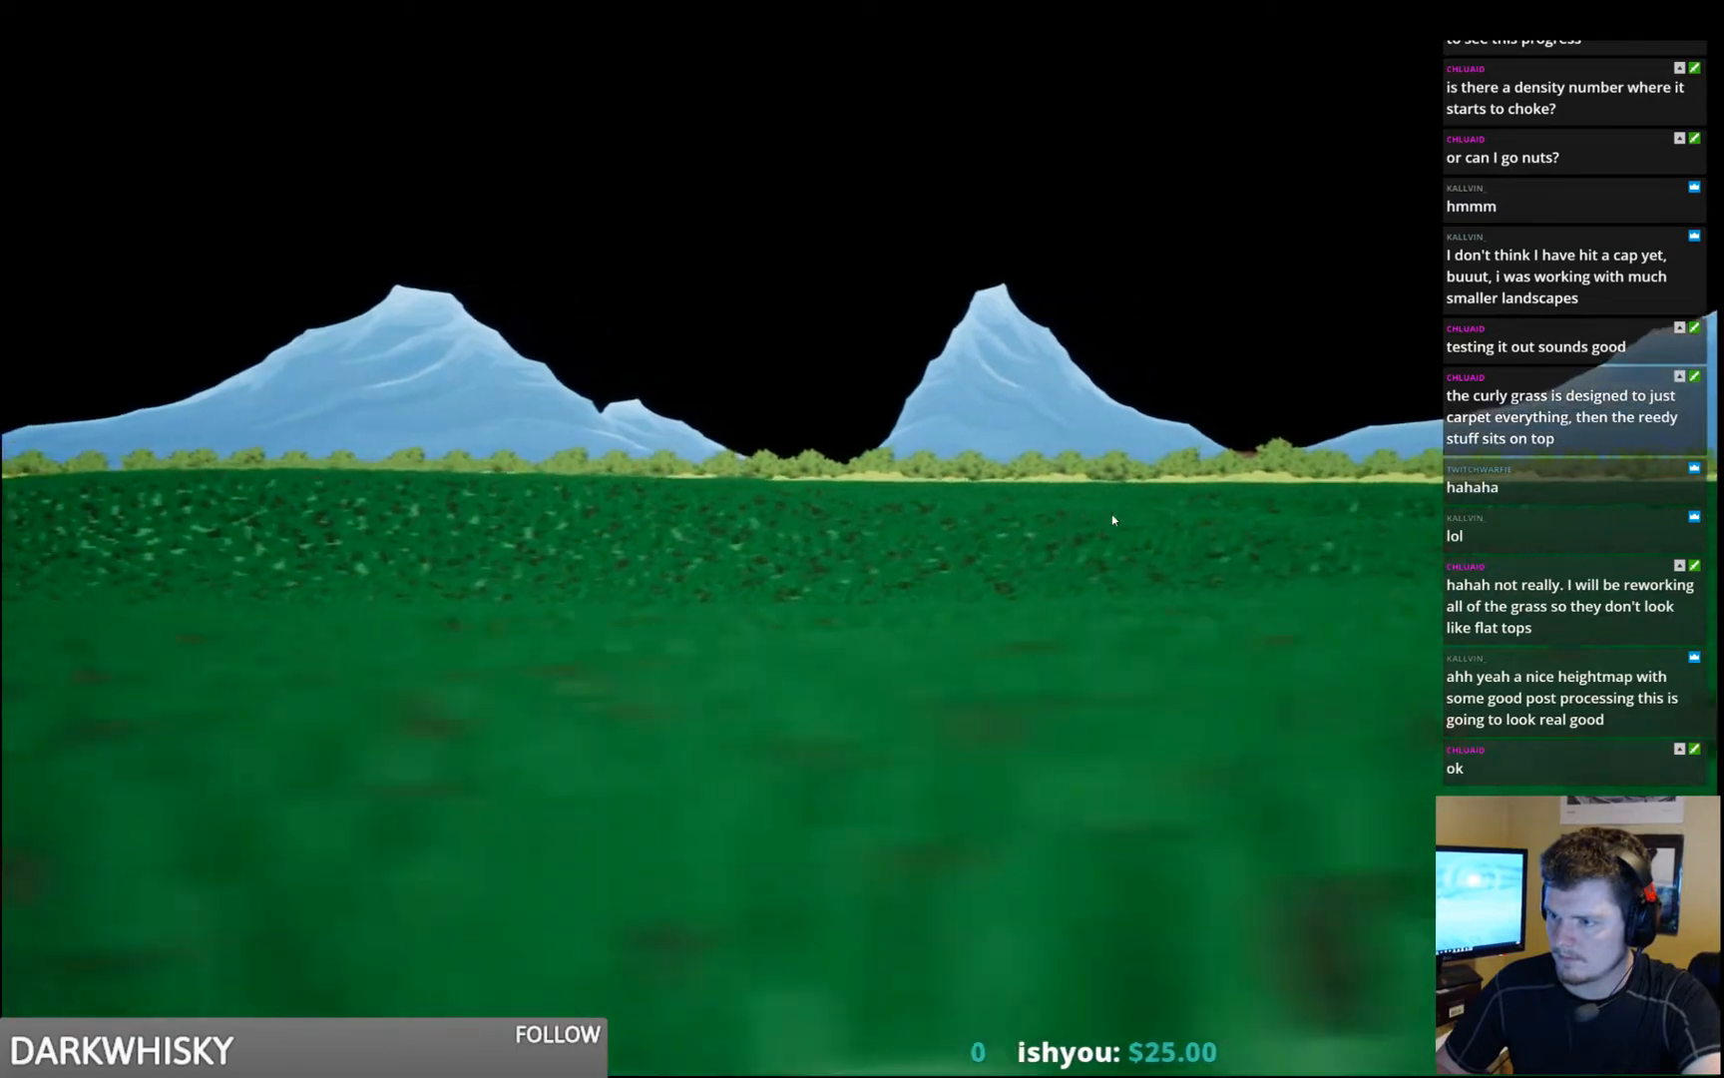
key(space)
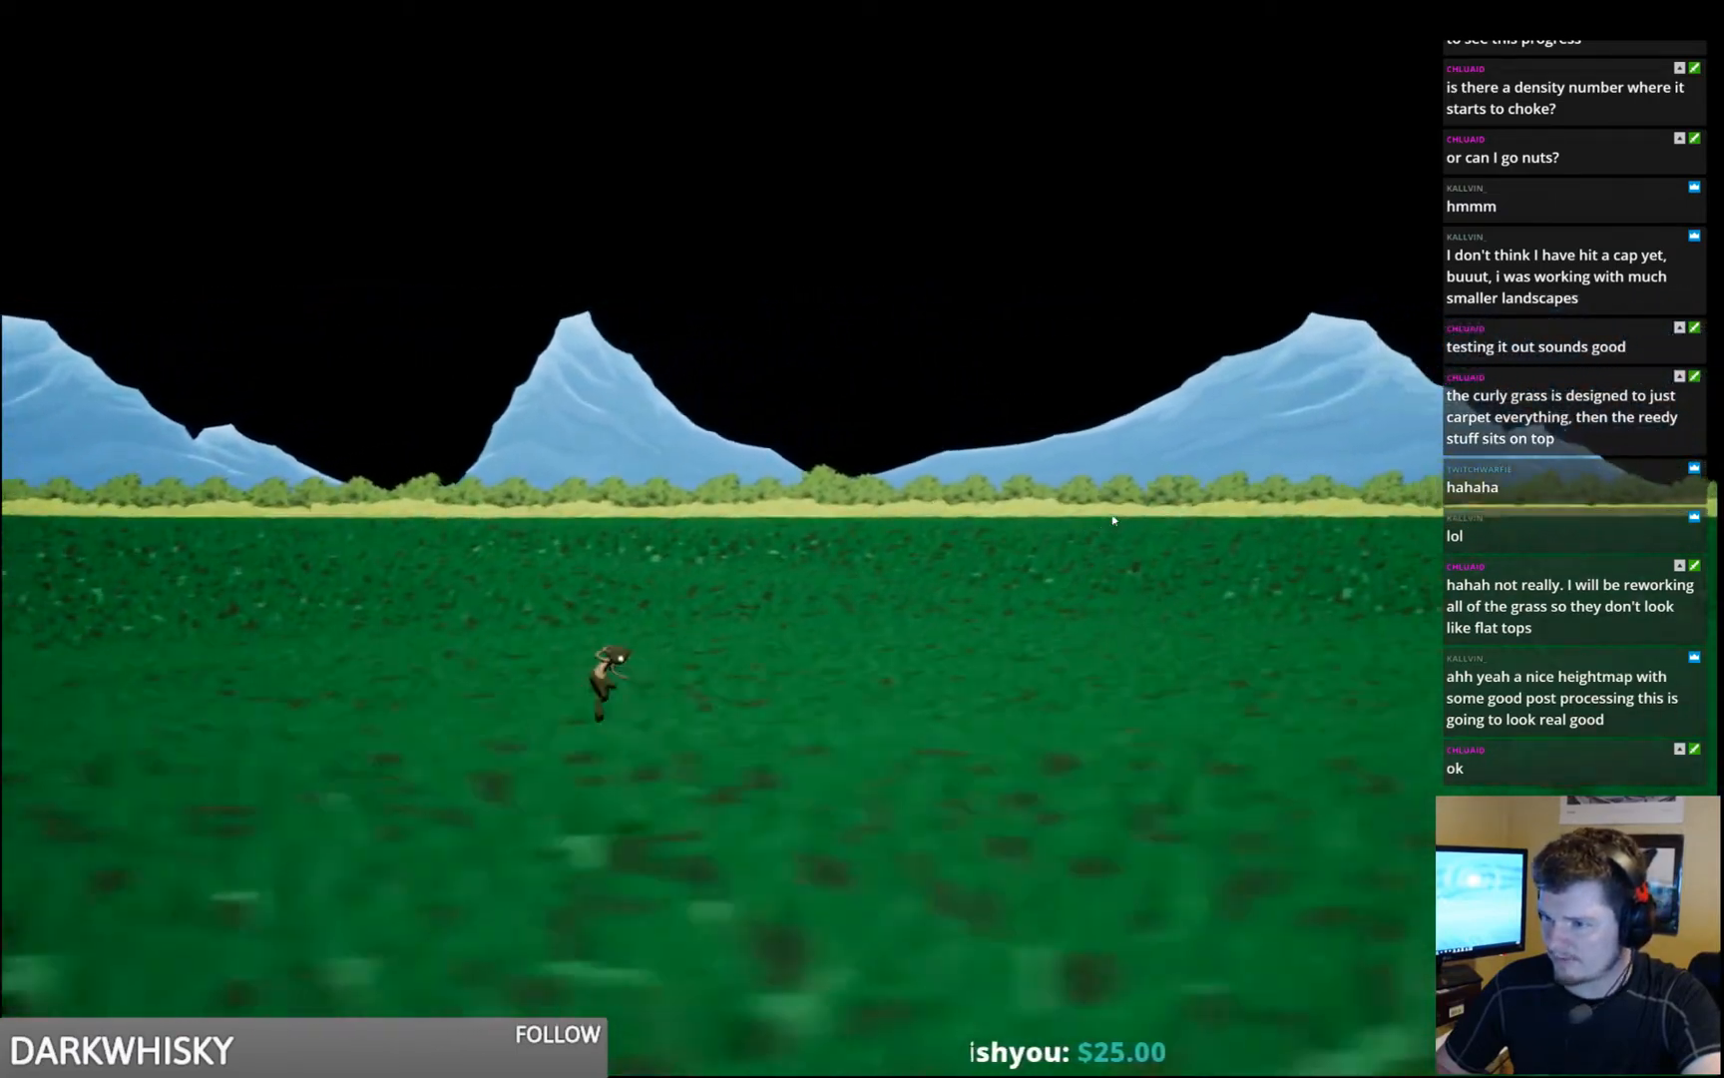
key(space)
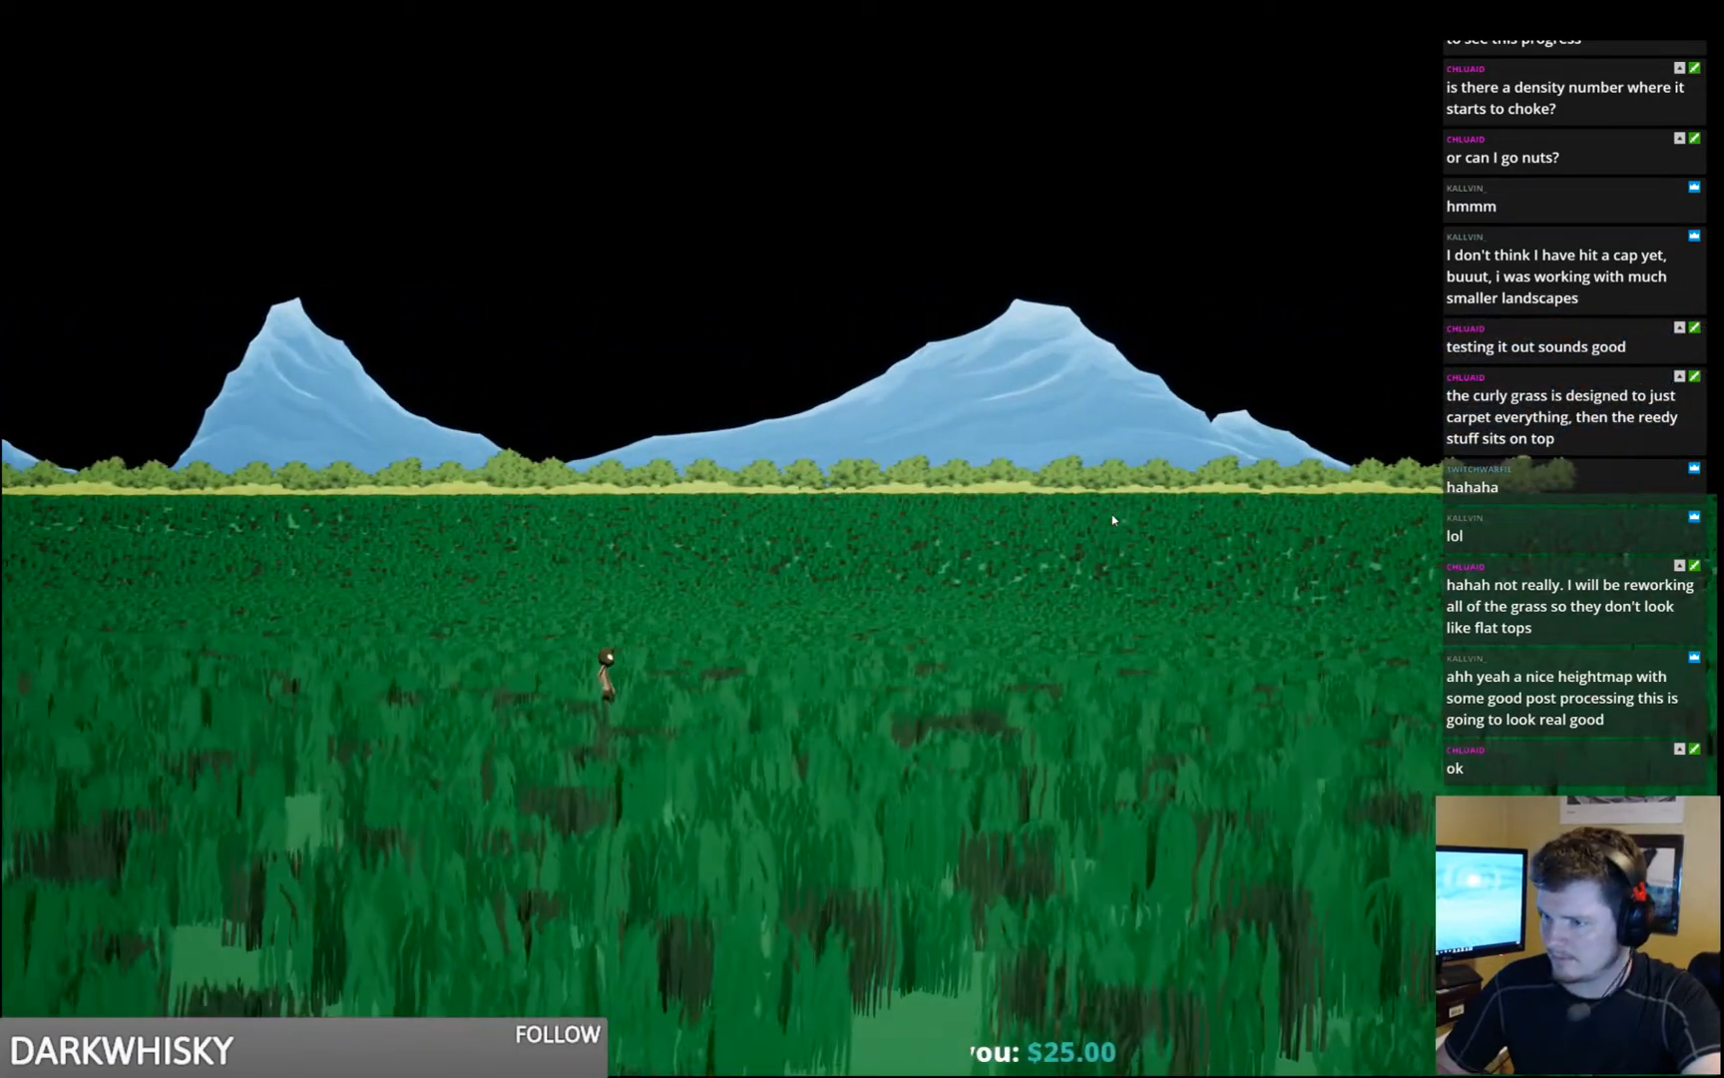
key(a)
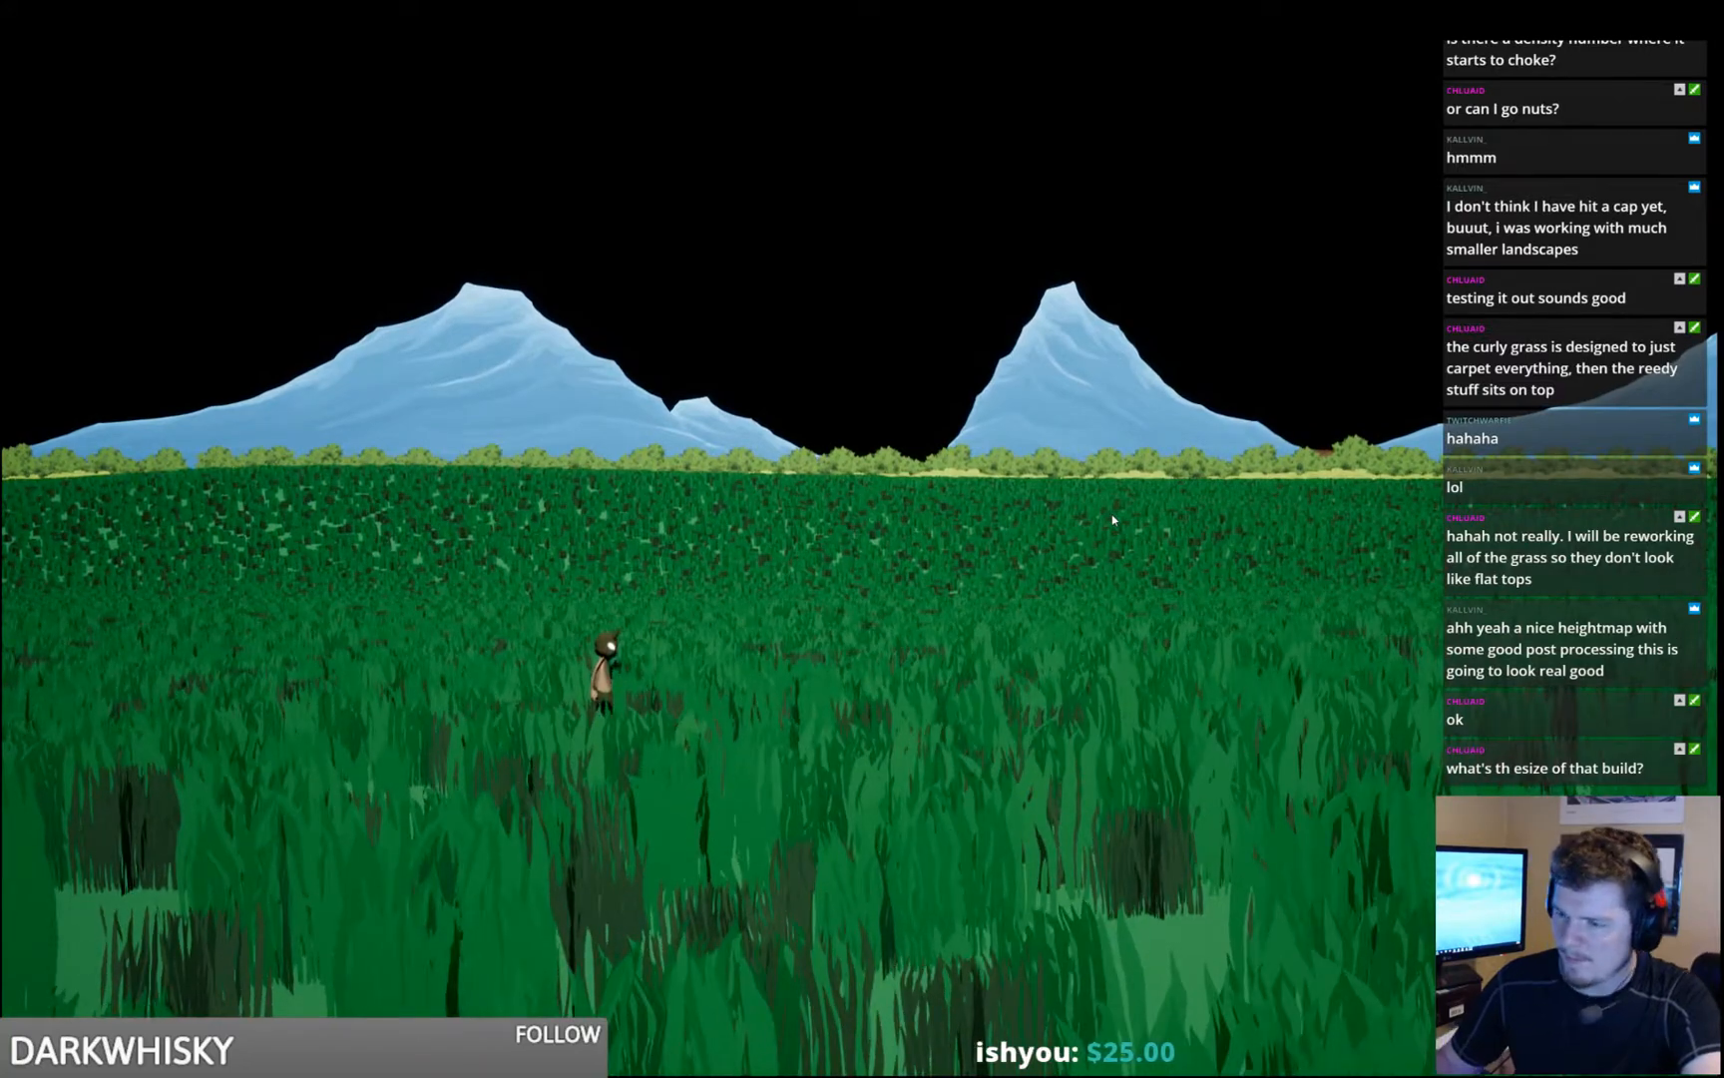
key(alt+F4)
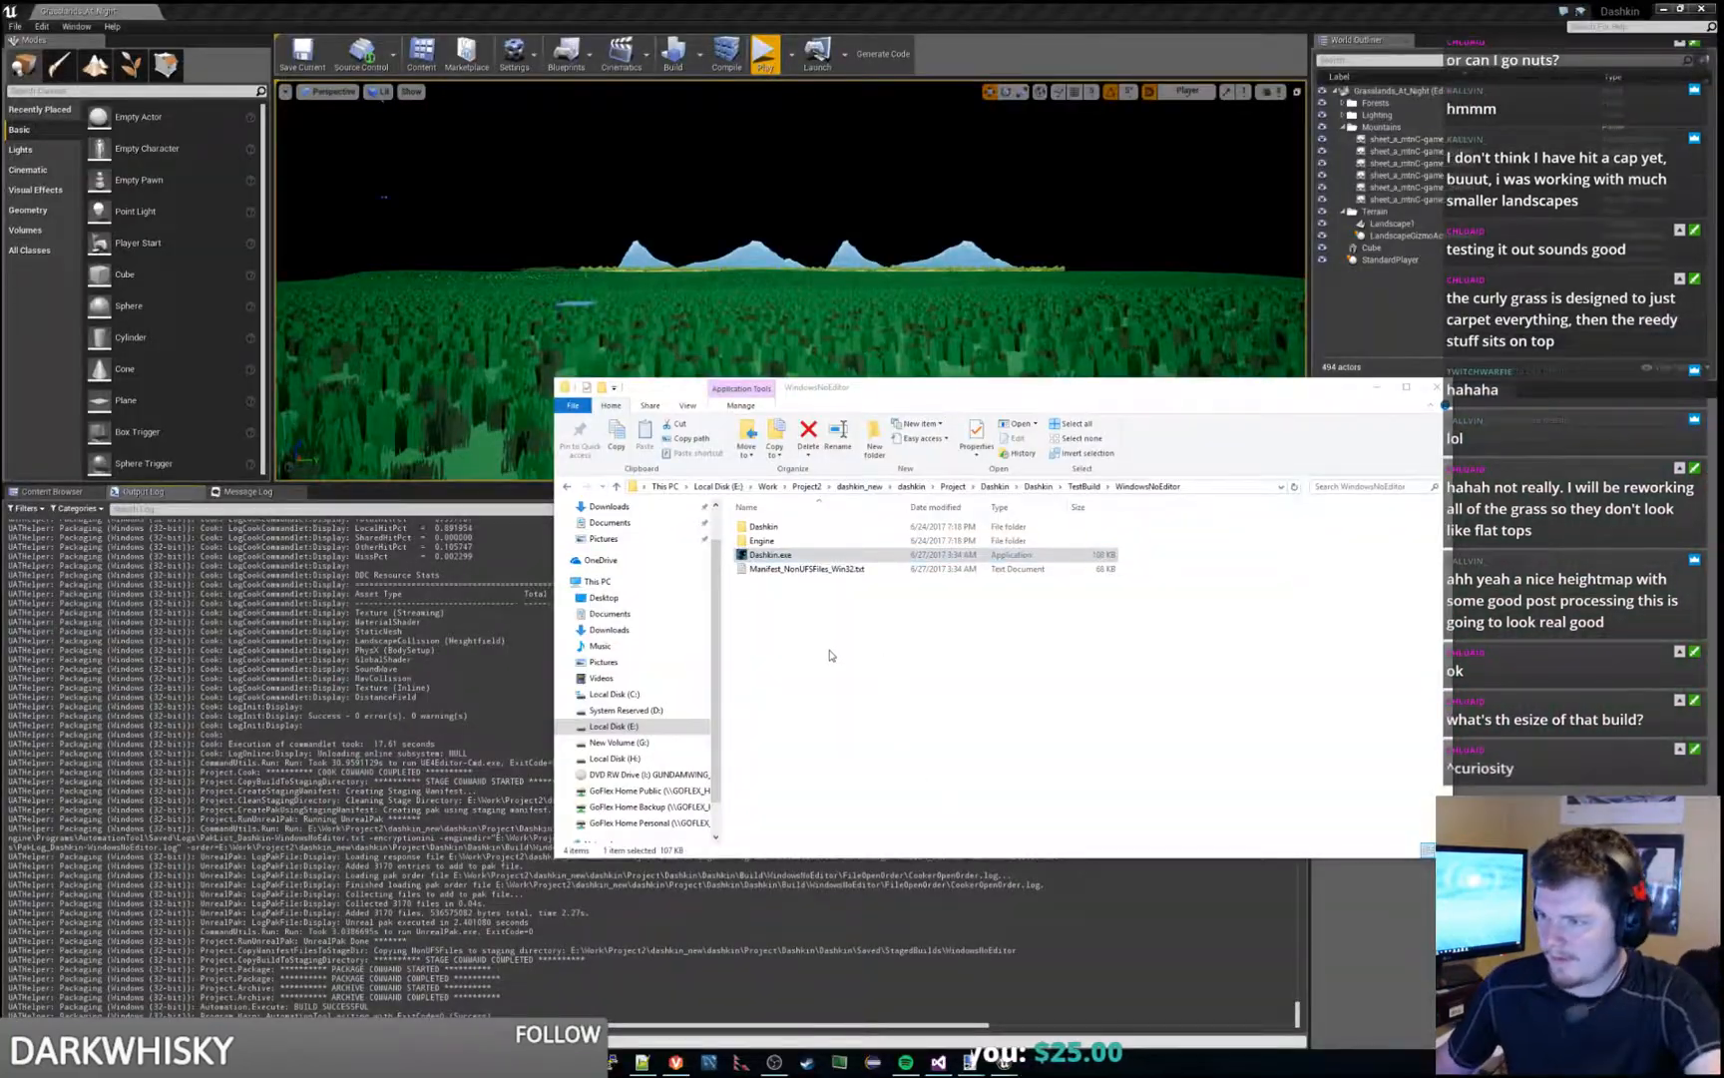
- Check the total size of everything in the WindowsNoEditor build folder and dismiss the properties
key(ctrl+a)
key(shift+F10)
click(831, 727)
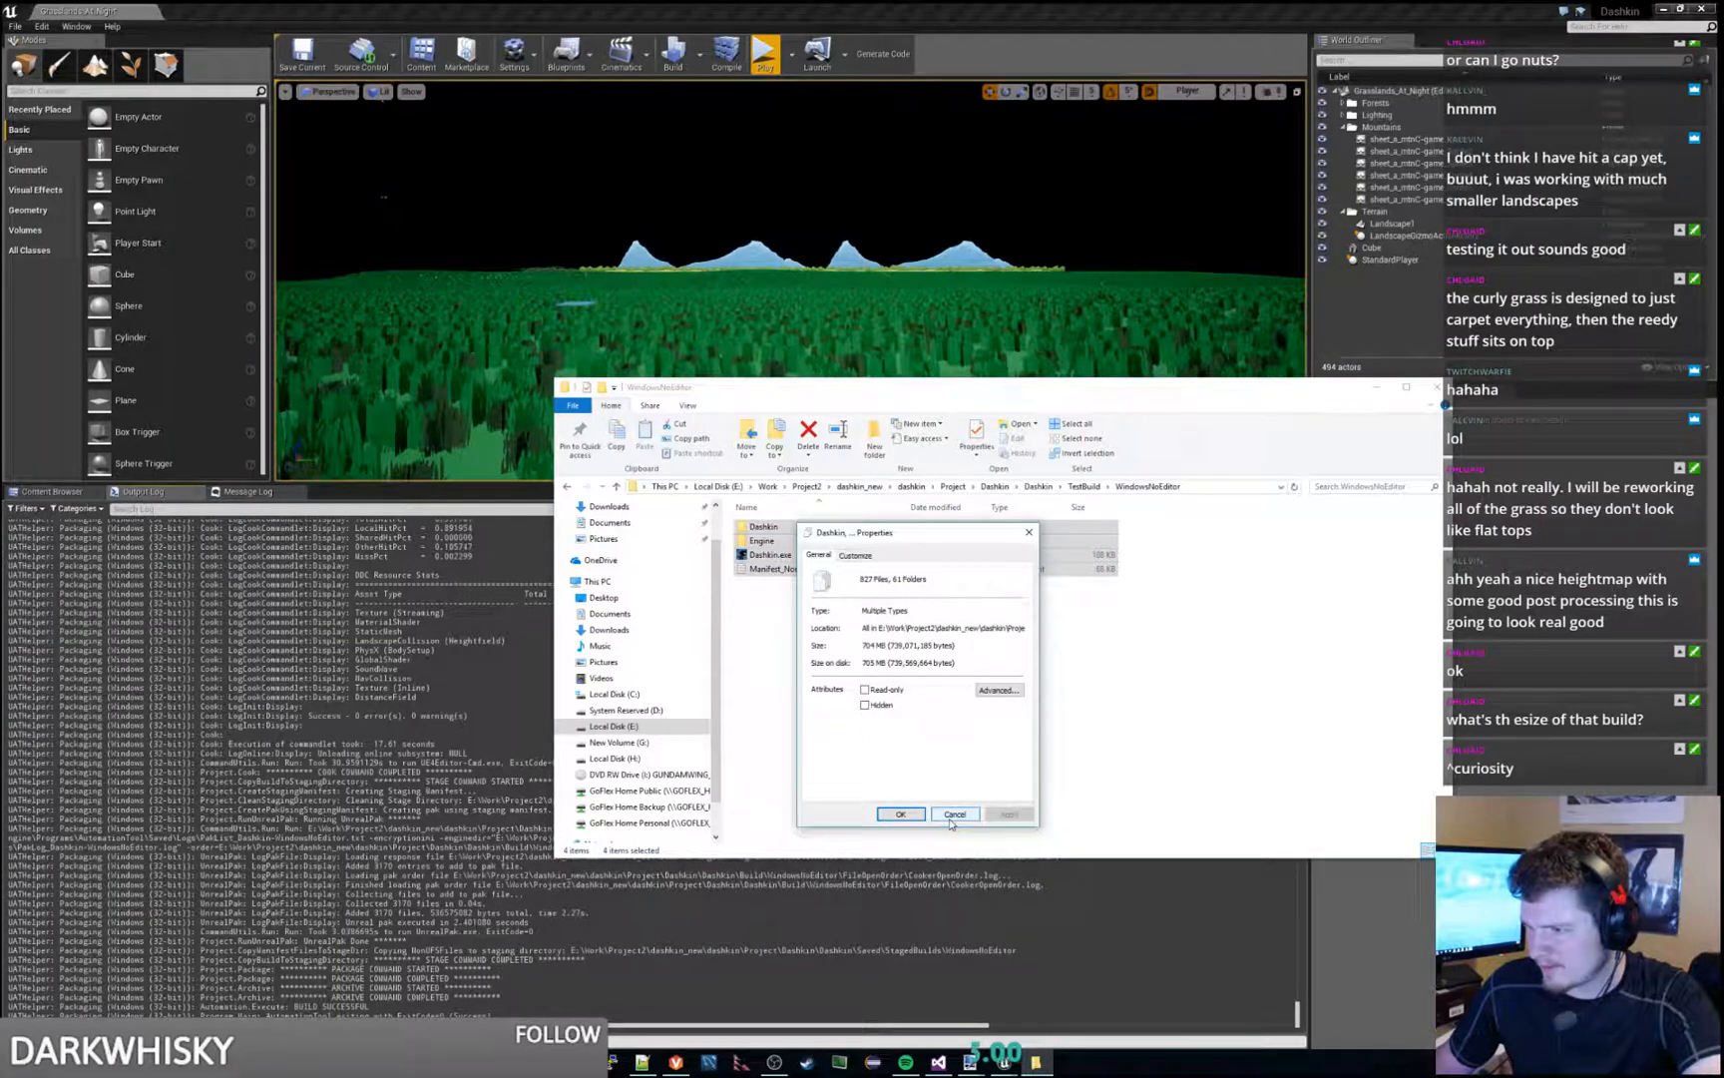
click(953, 815)
- Look through the build's Dashkin Content folder, including Splash and Paks, and check the size of Dashkin-WindowsNoEditor.pak
double_click(775, 528)
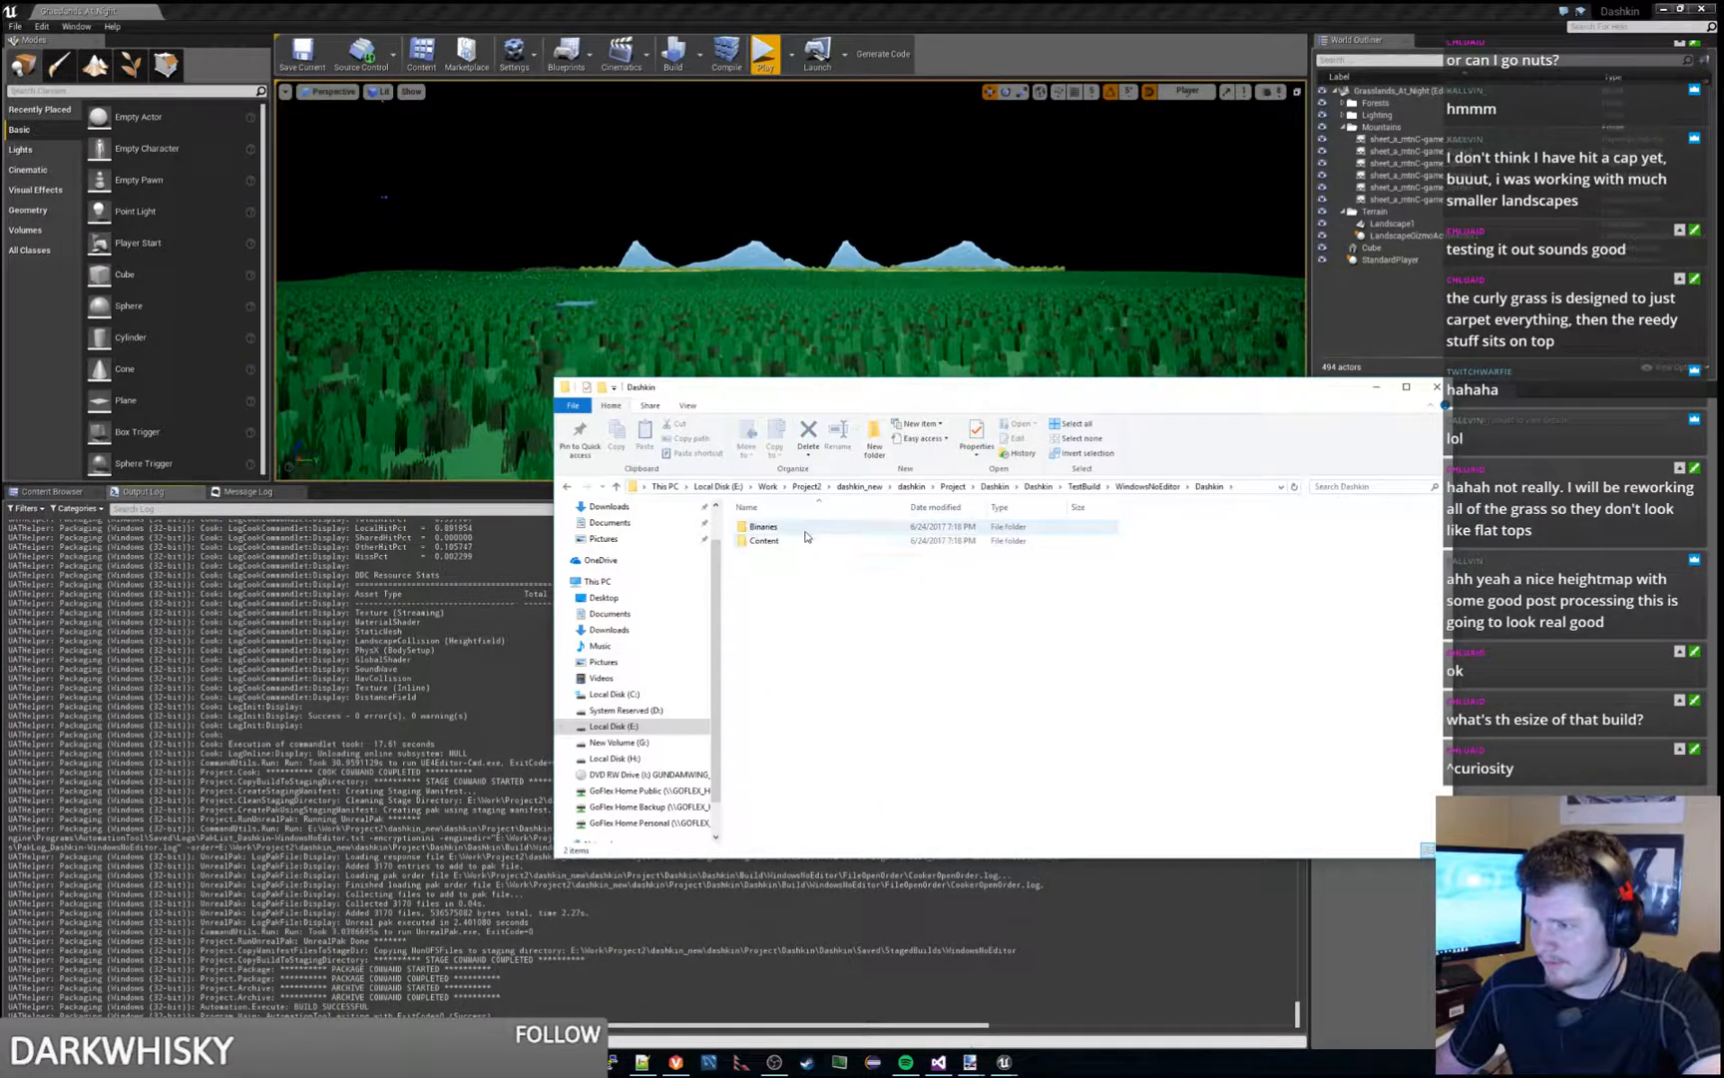
double_click(806, 540)
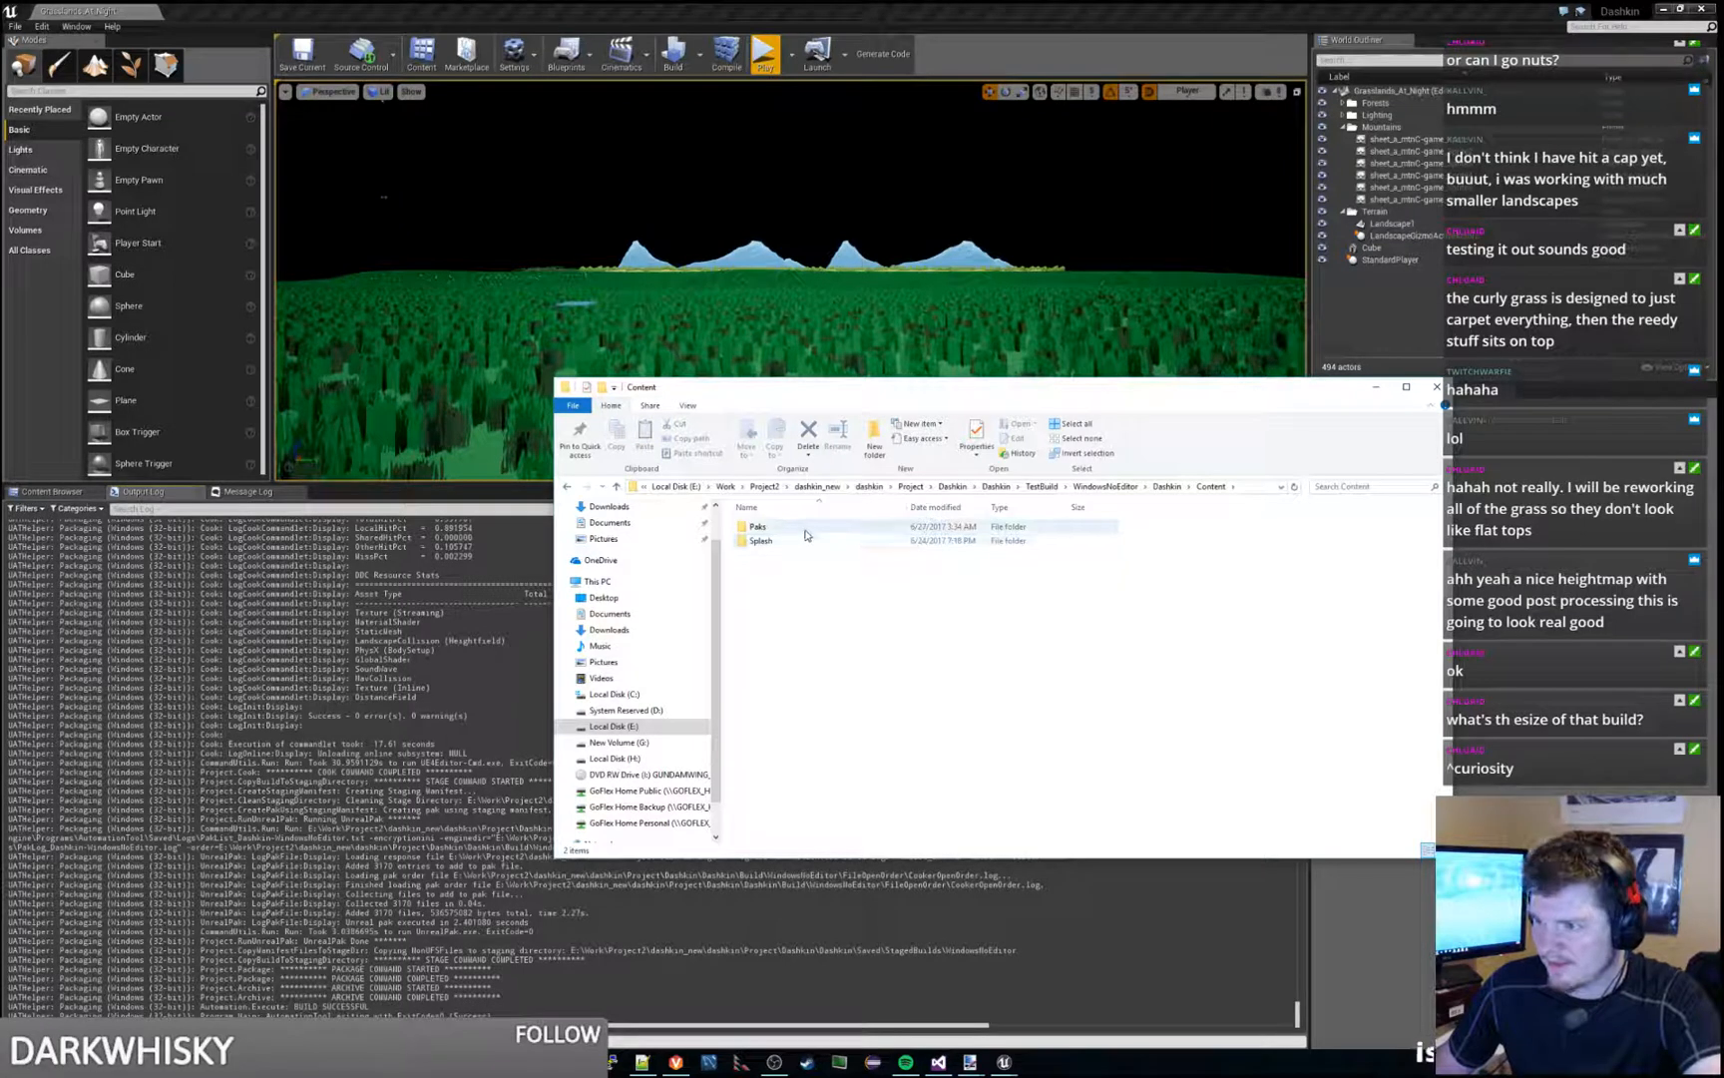
double_click(808, 540)
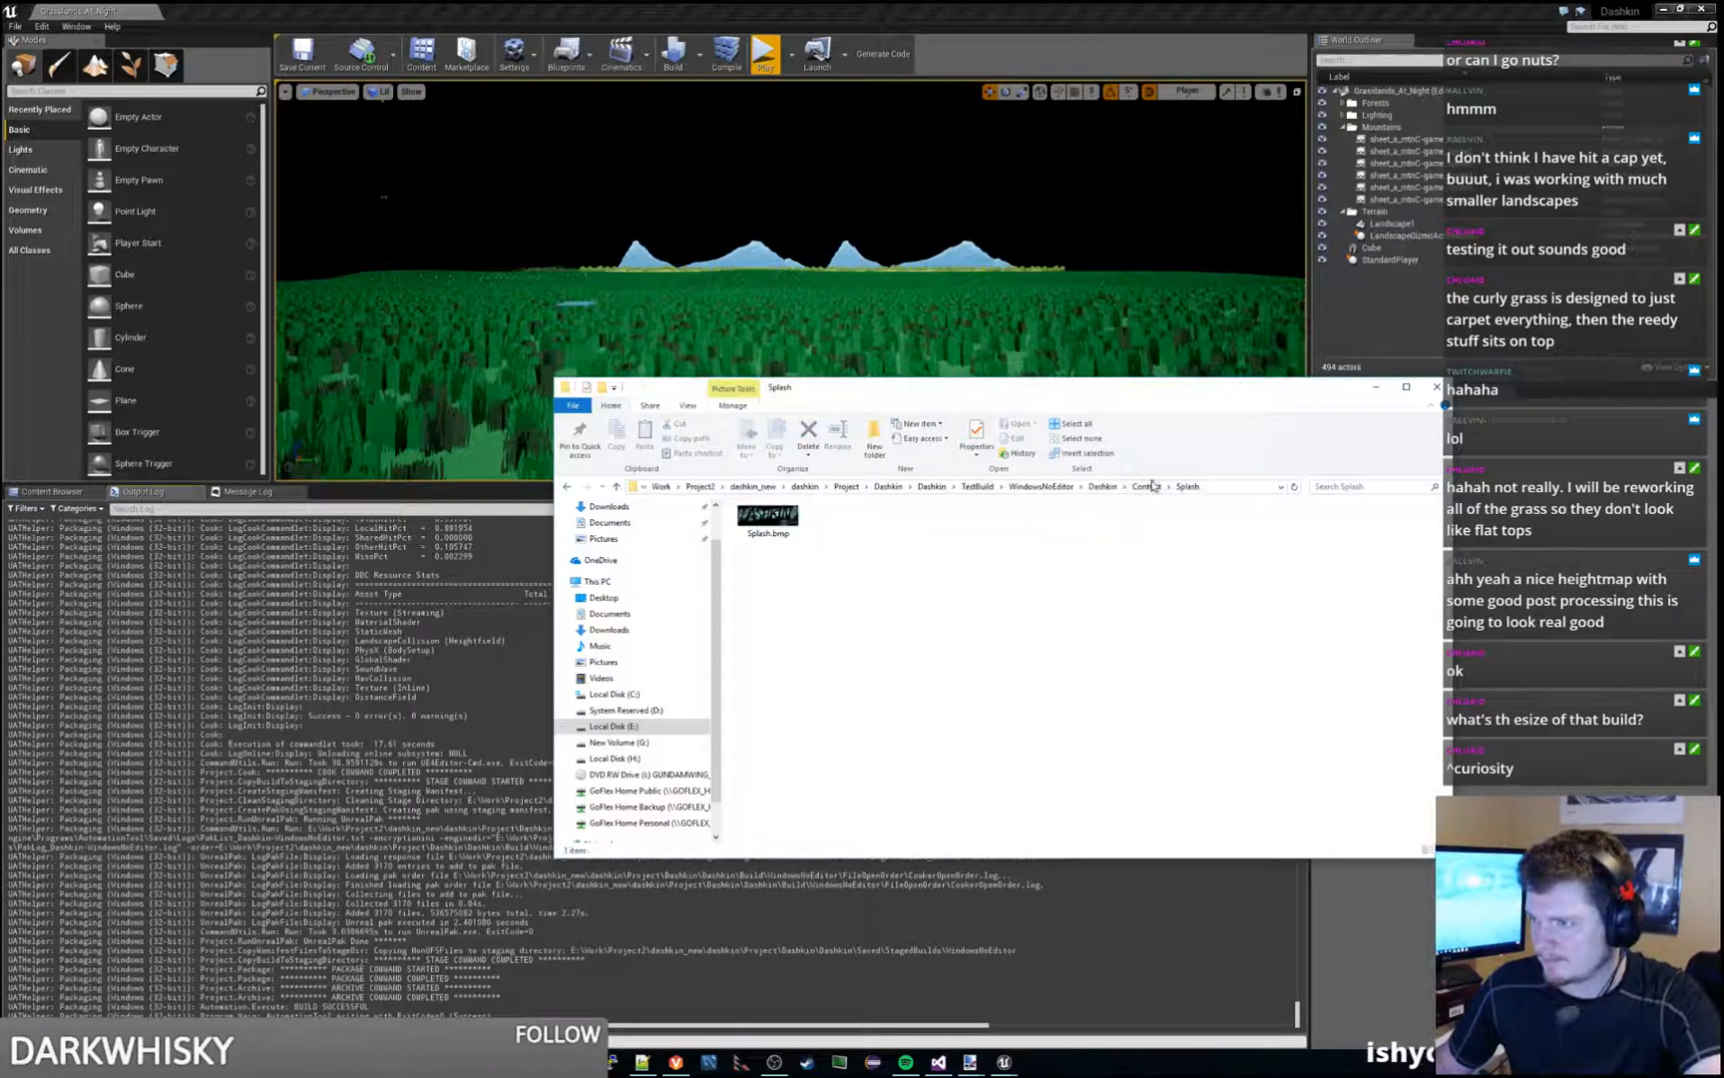
click(1146, 485)
double_click(858, 528)
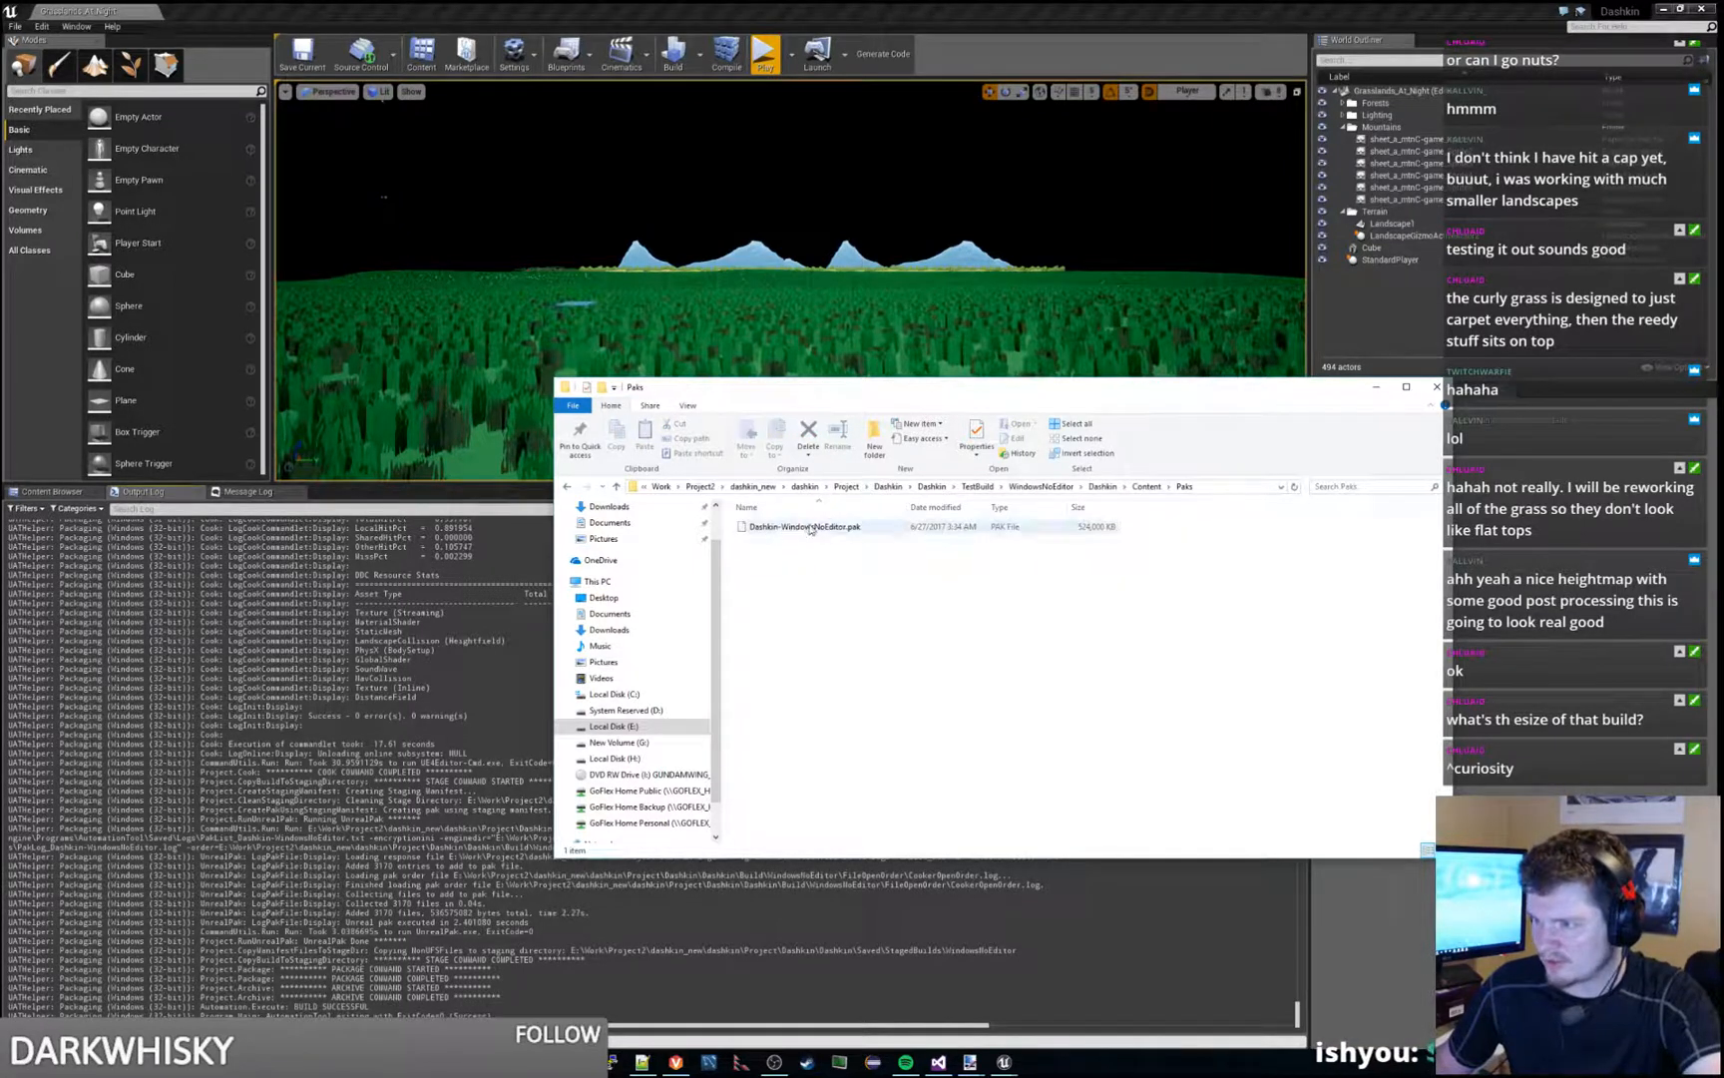
click(860, 528)
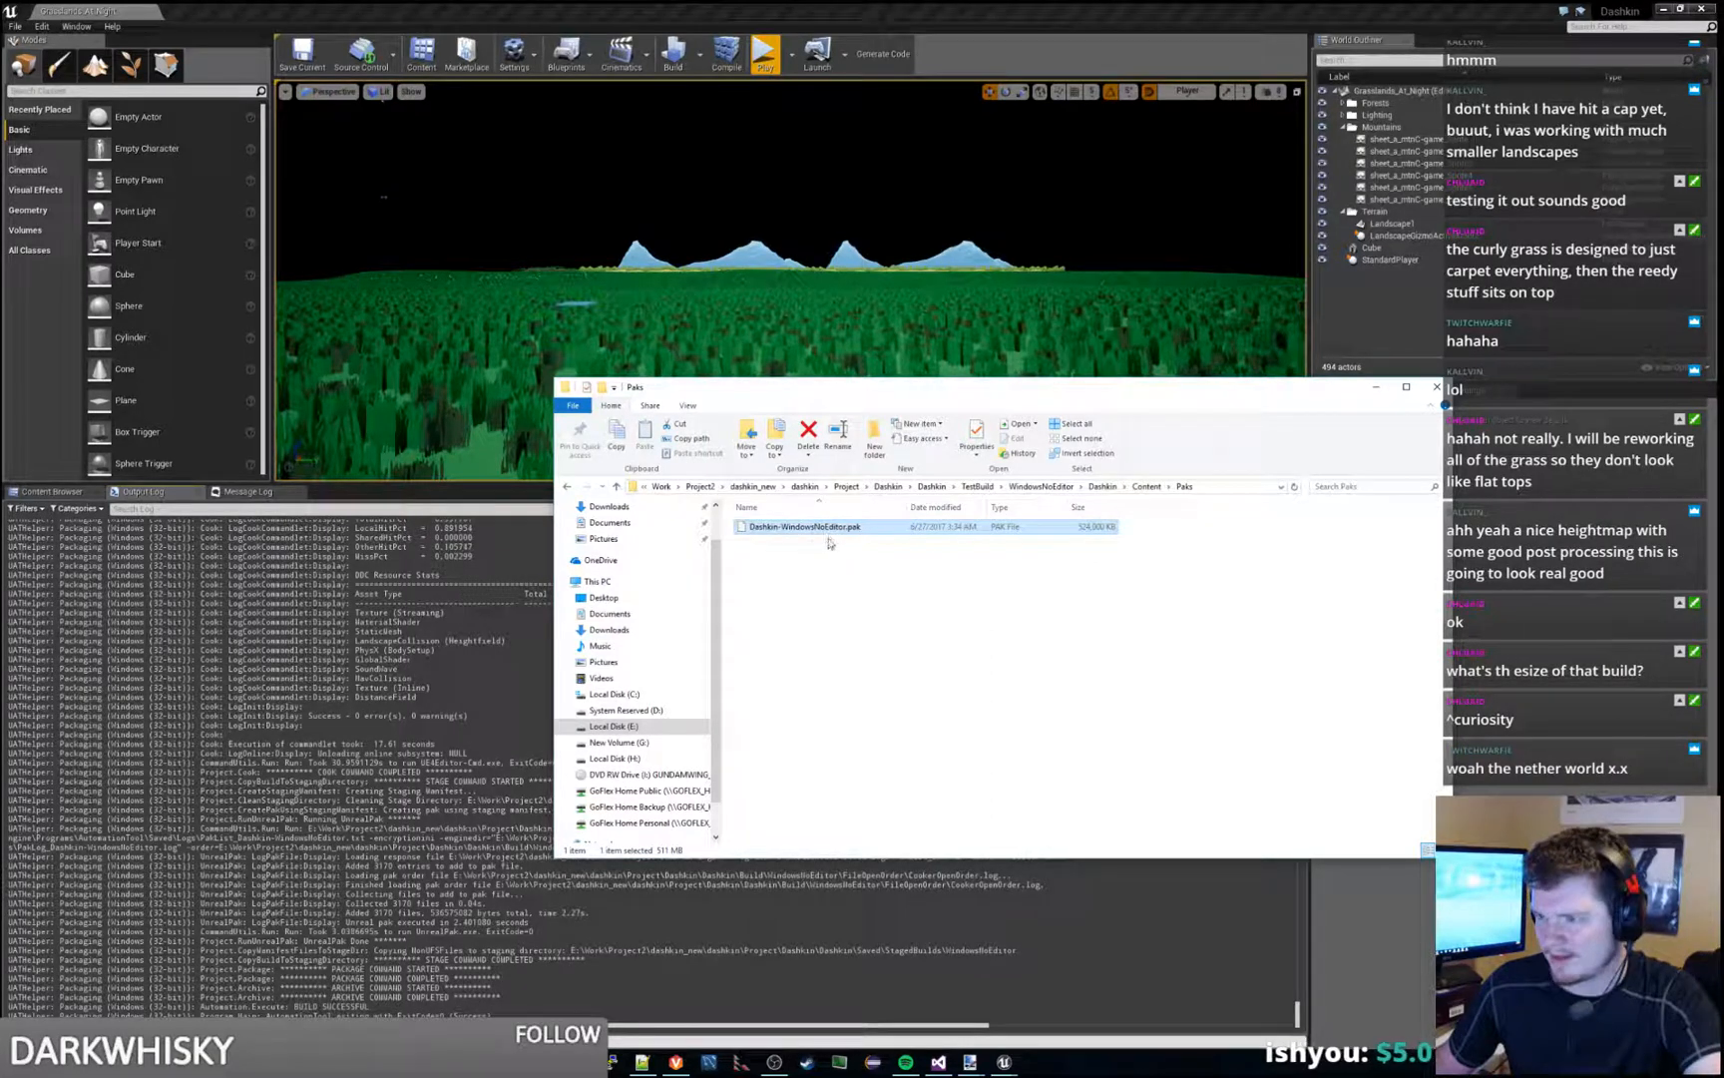
- Look through the build's Engine Content and Internationalization folders, and return to the WindowsNoEditor folder
click(1105, 487)
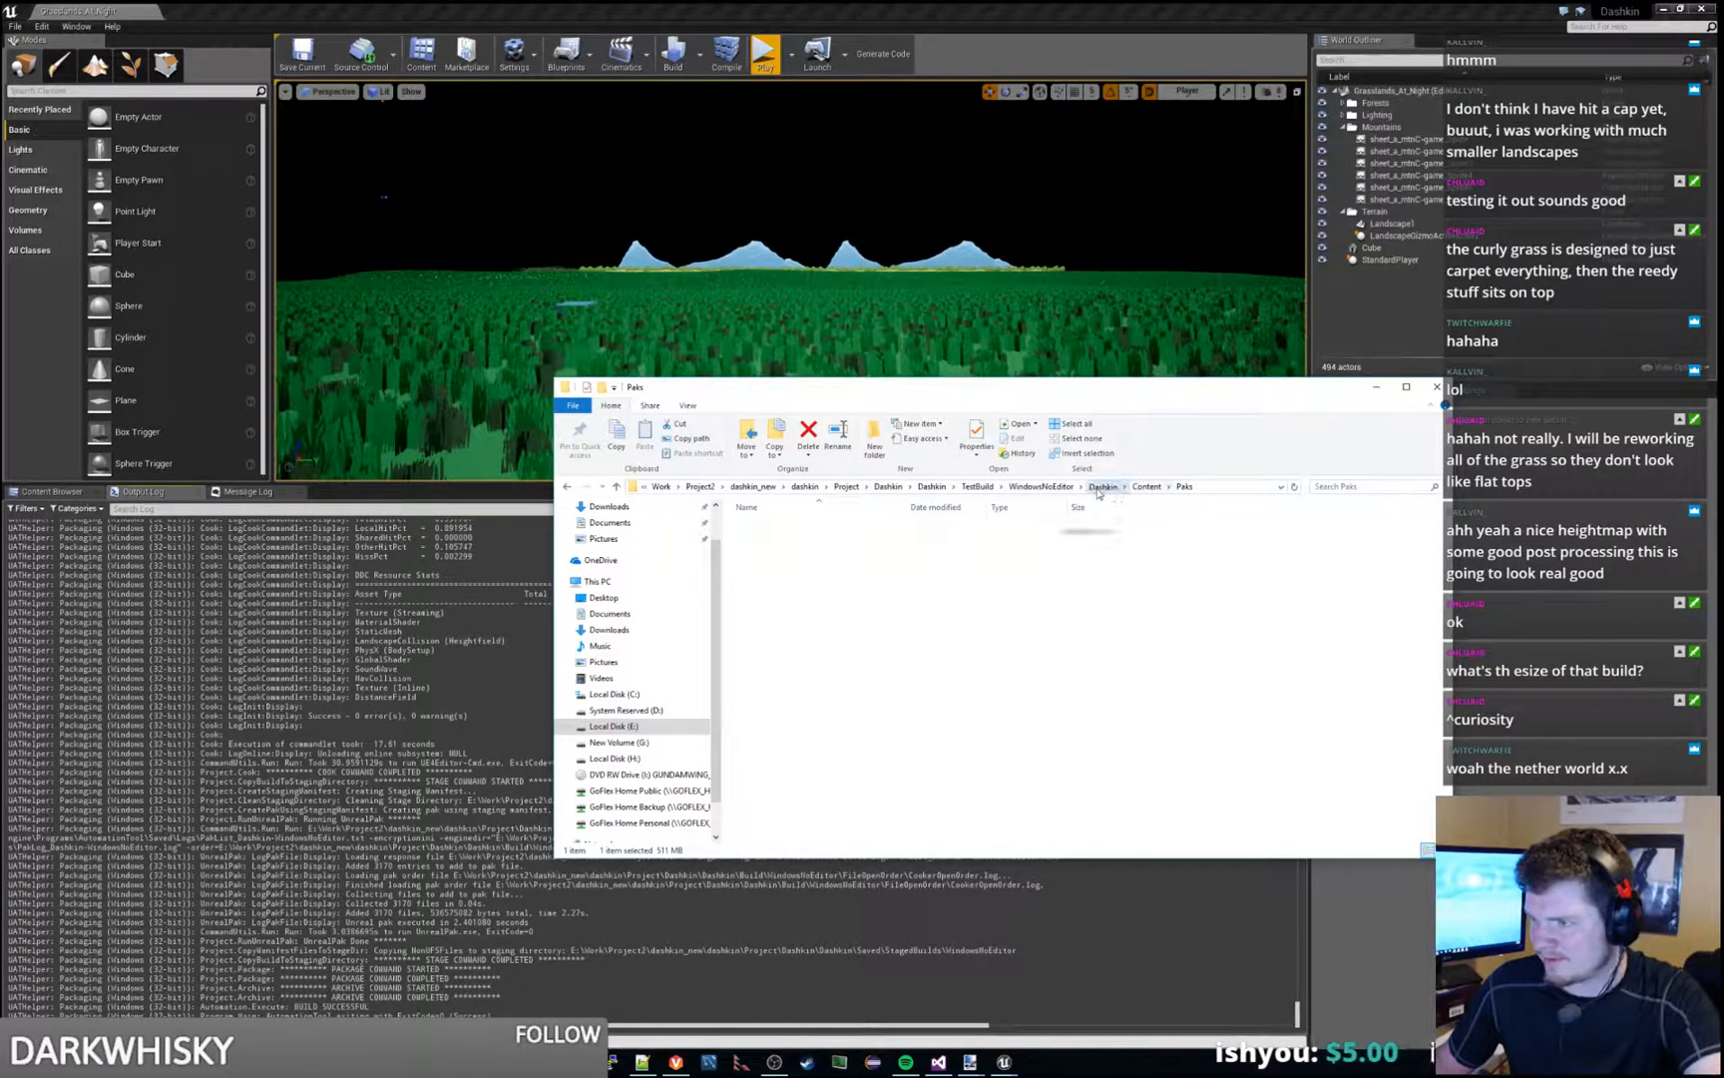
click(1158, 487)
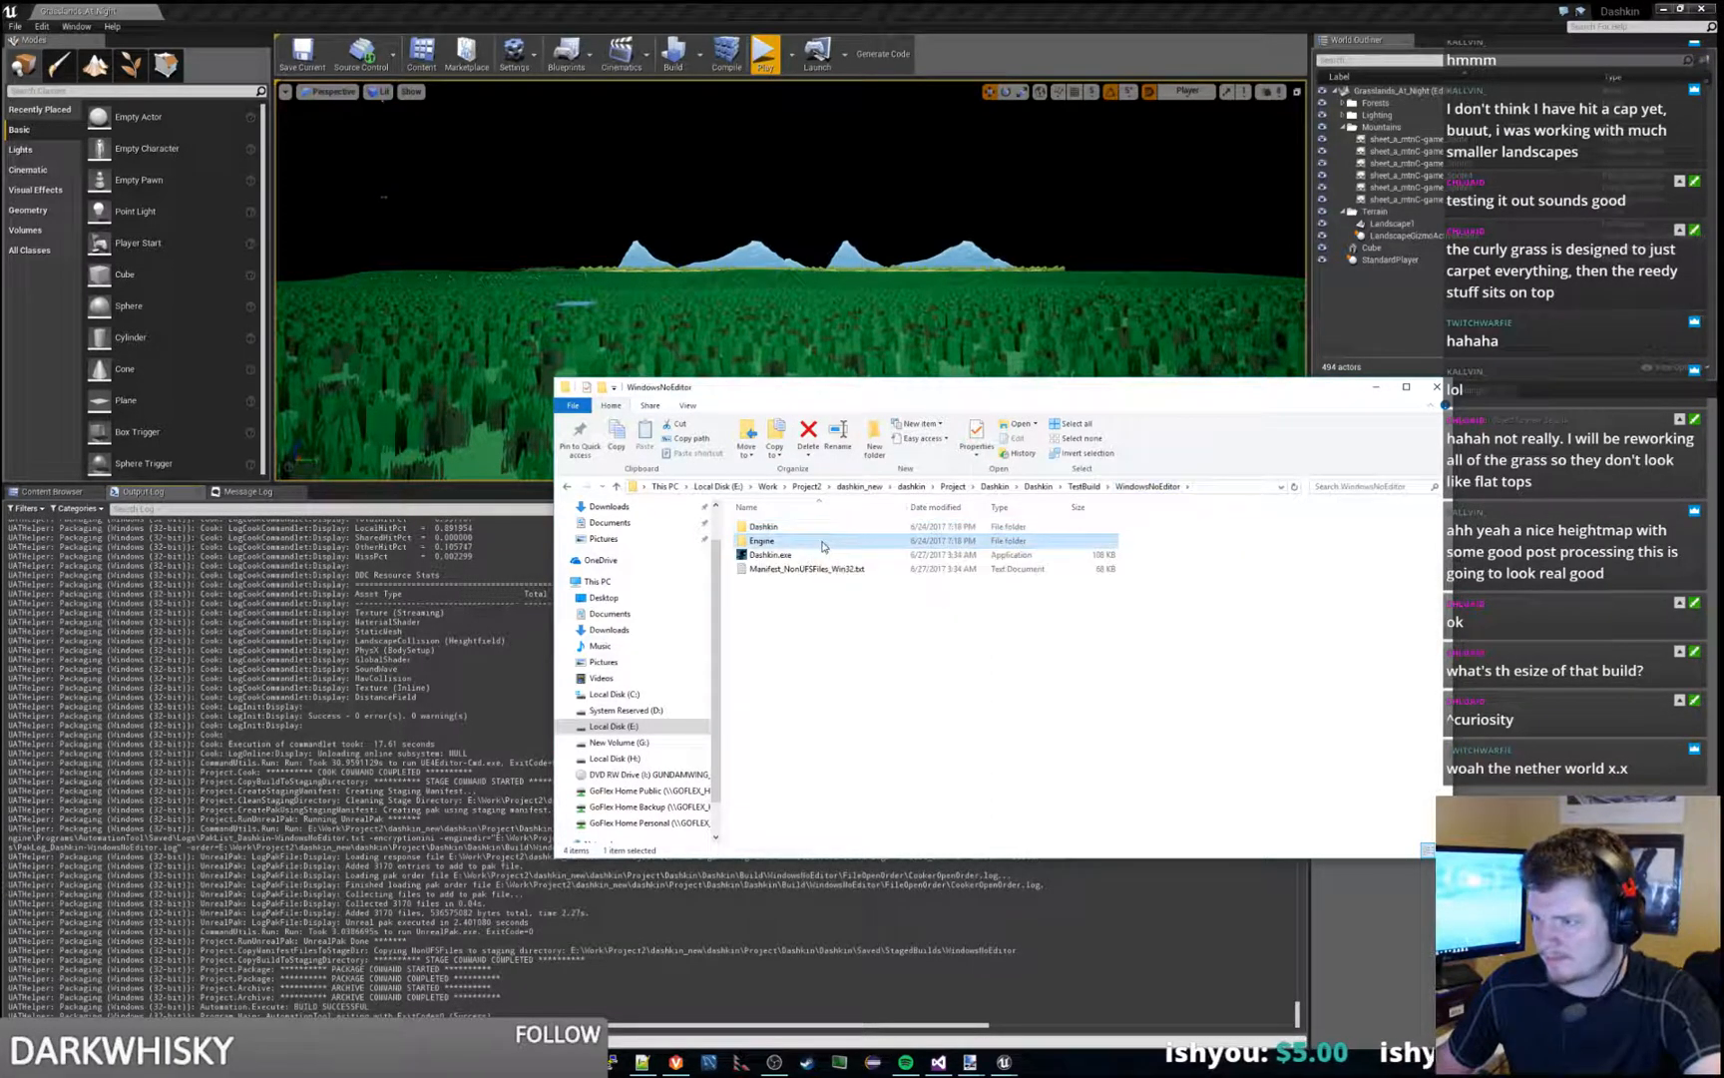
double_click(789, 540)
double_click(811, 562)
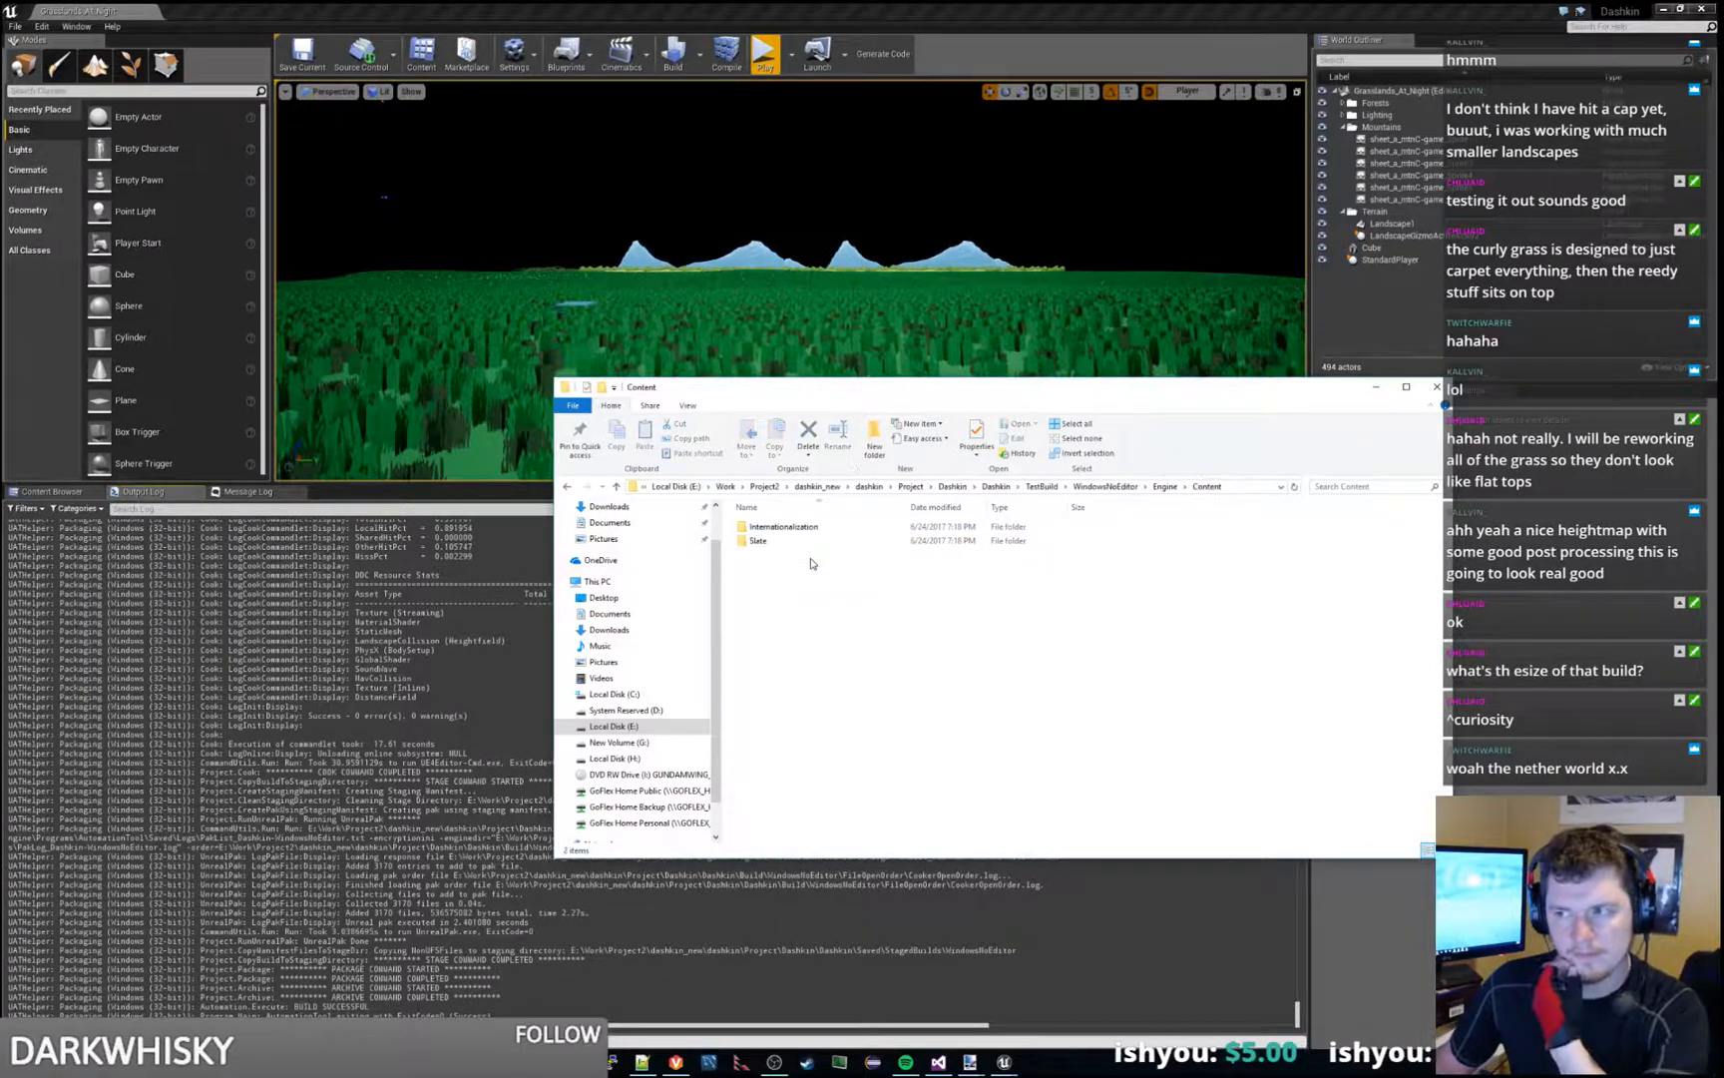
double_click(795, 528)
double_click(795, 532)
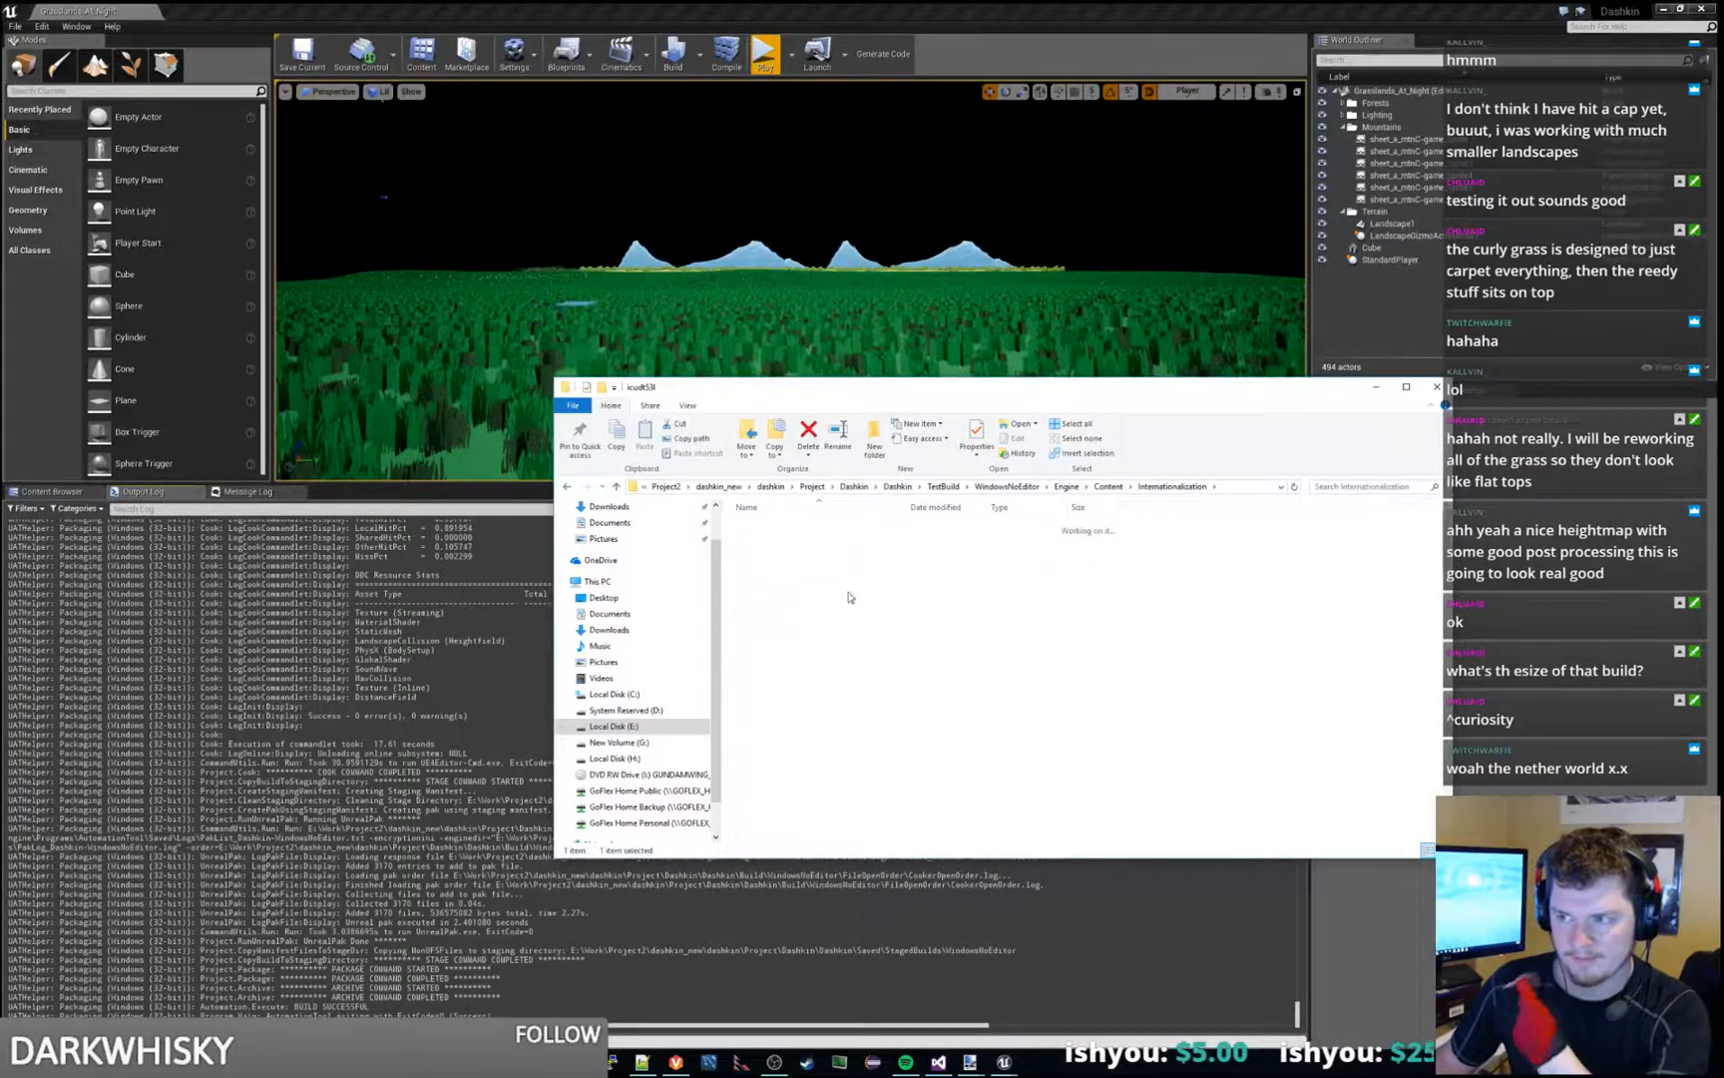
click(1063, 487)
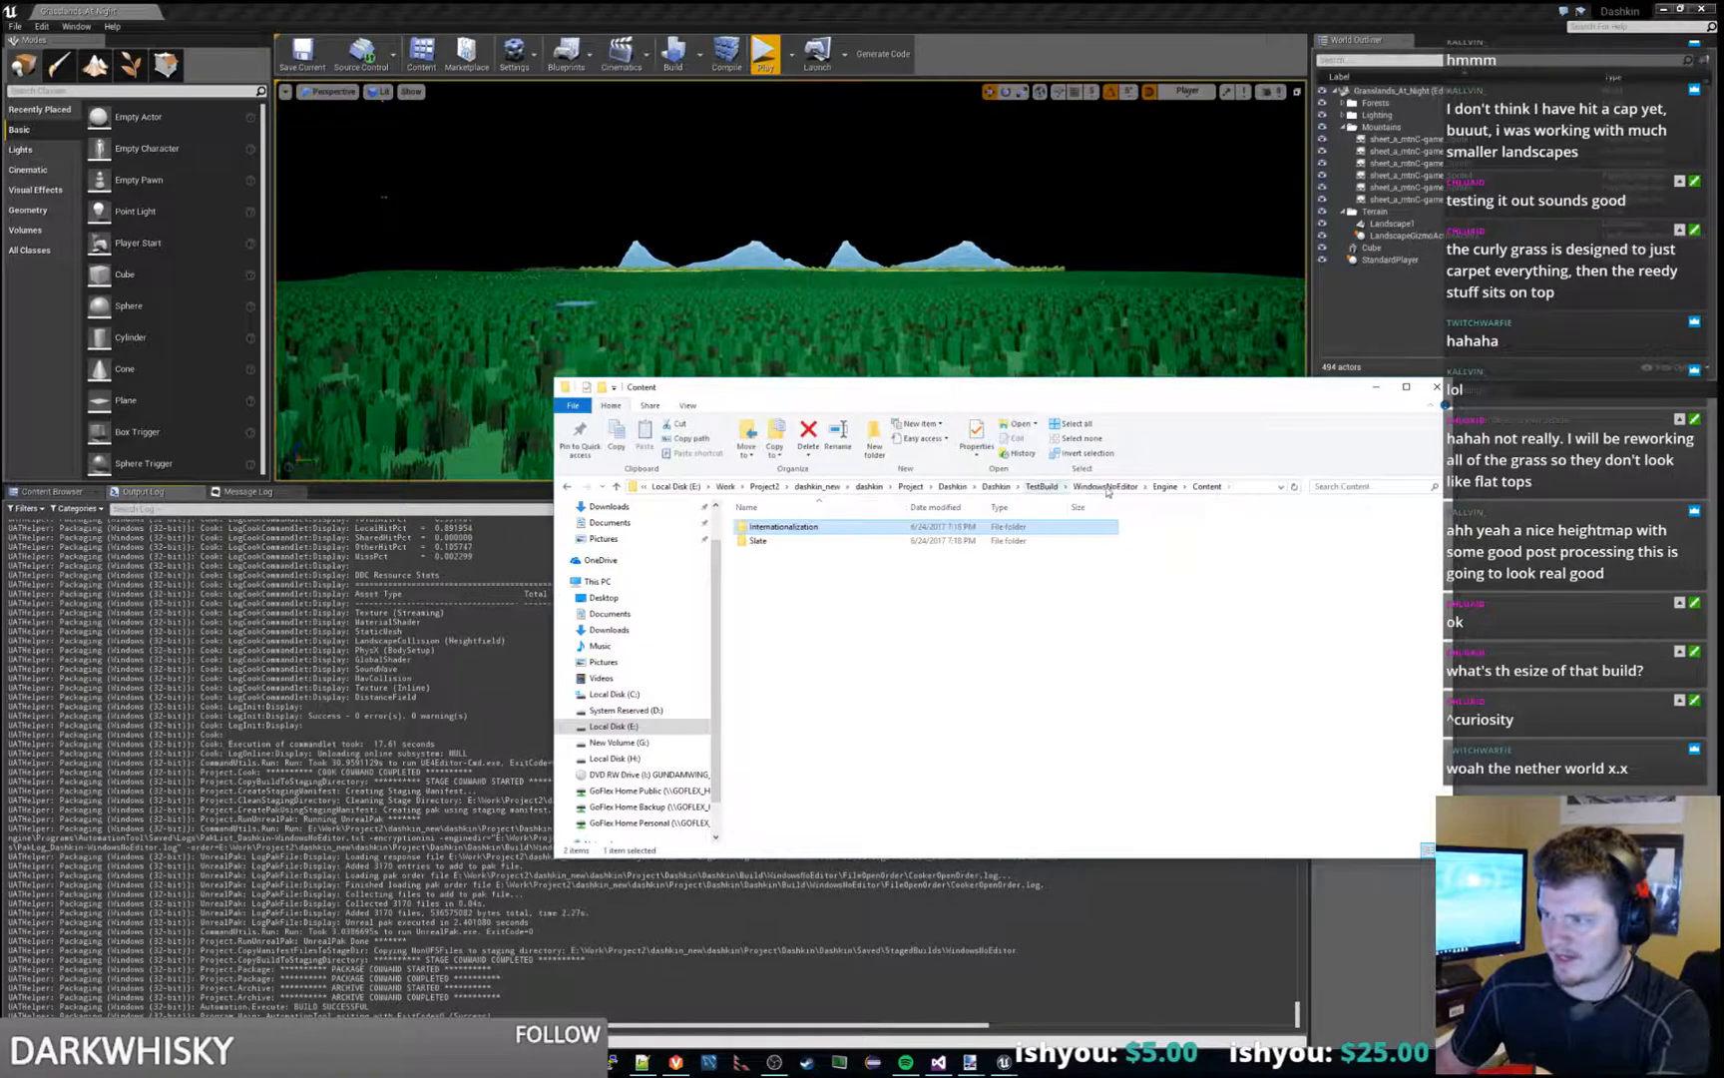
click(1164, 487)
click(1106, 487)
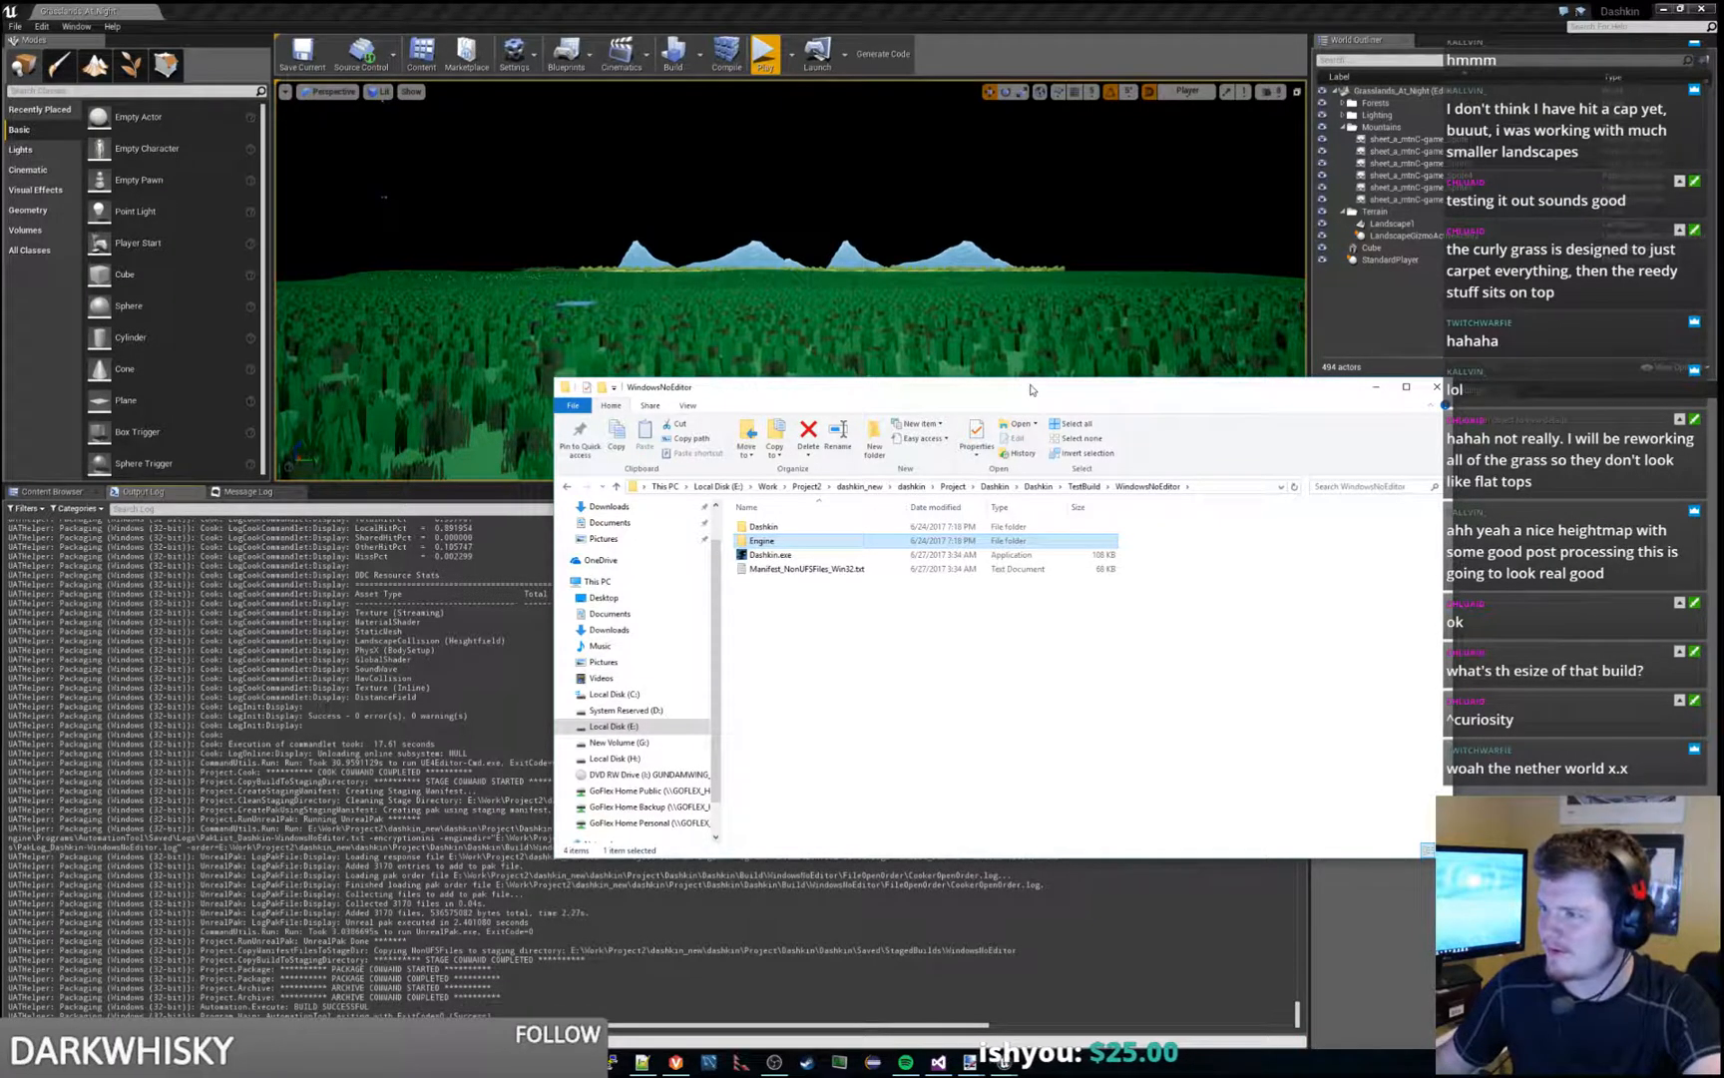
- Move the folder window off the editor and fly the camera back high above the grass landscape
drag(1032, 390, 1723, 345)
click(884, 456)
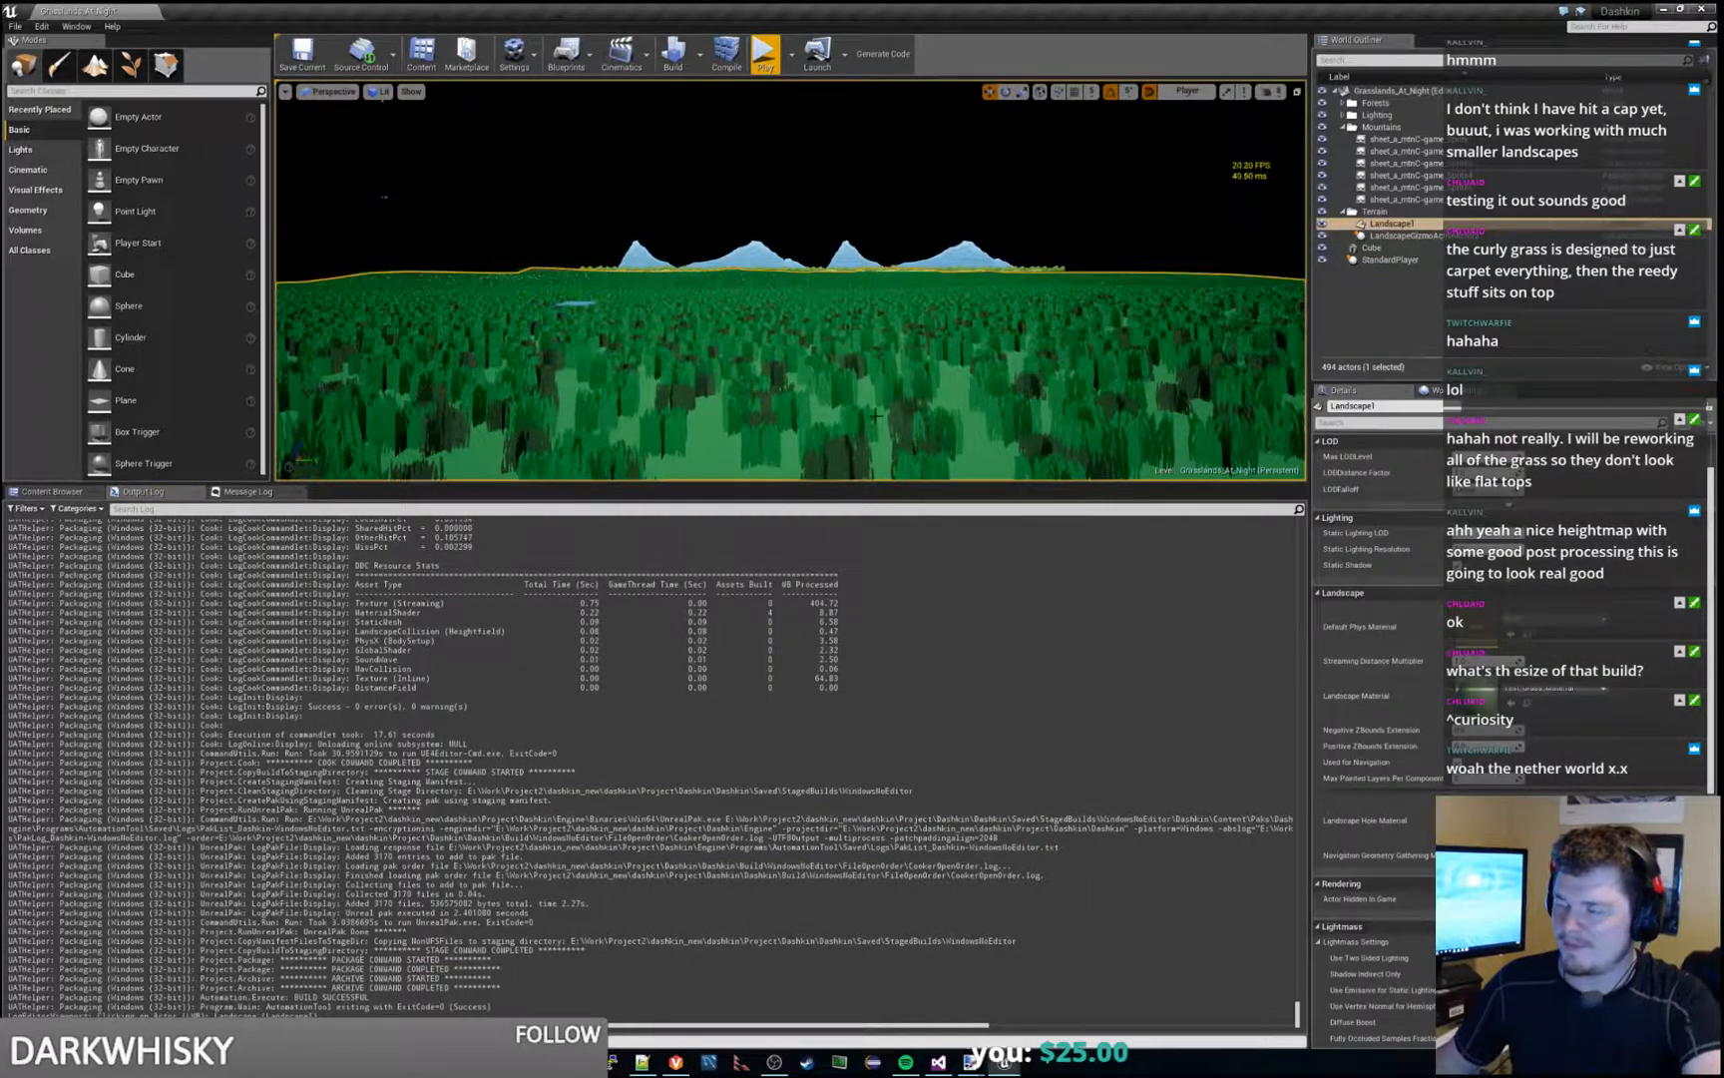
mouse_move(885, 456)
right_down()
mouse_move(884, 474)
mouse_move(884, 456)
right_up()
key(s)
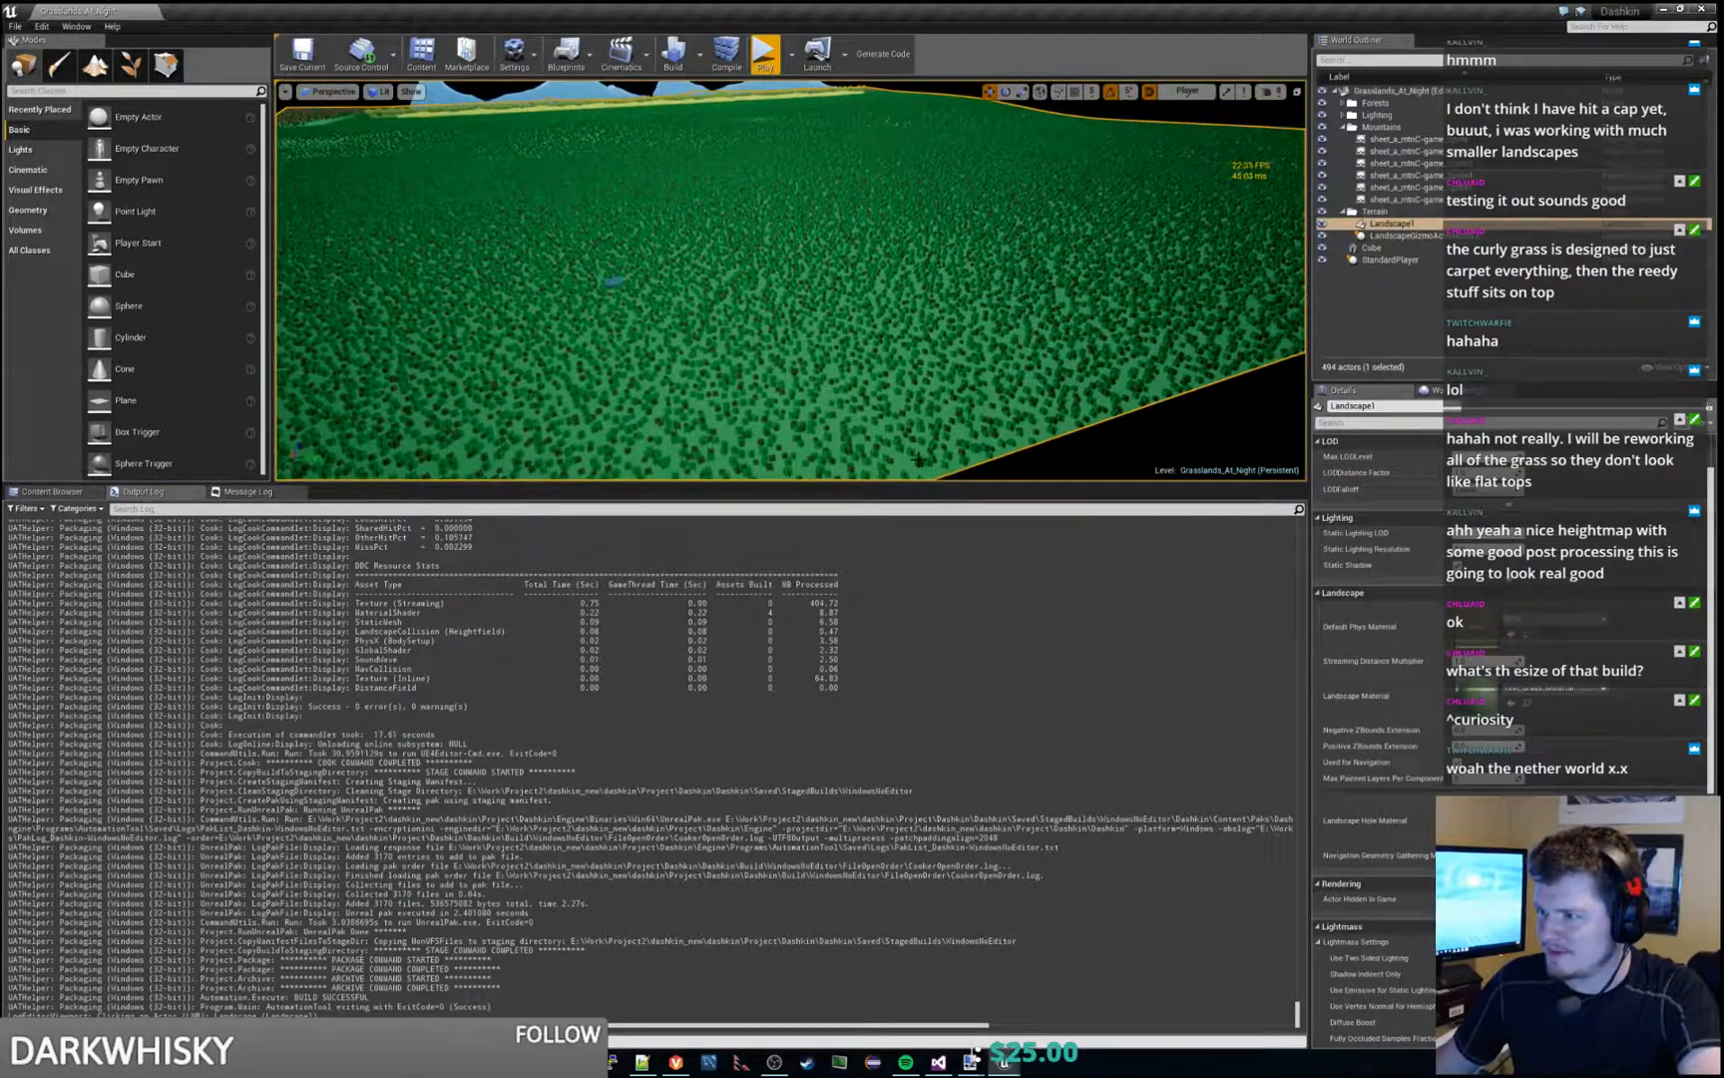
- Select Landscape1 and change its collision preset
click(910, 461)
click(910, 461)
click(1396, 223)
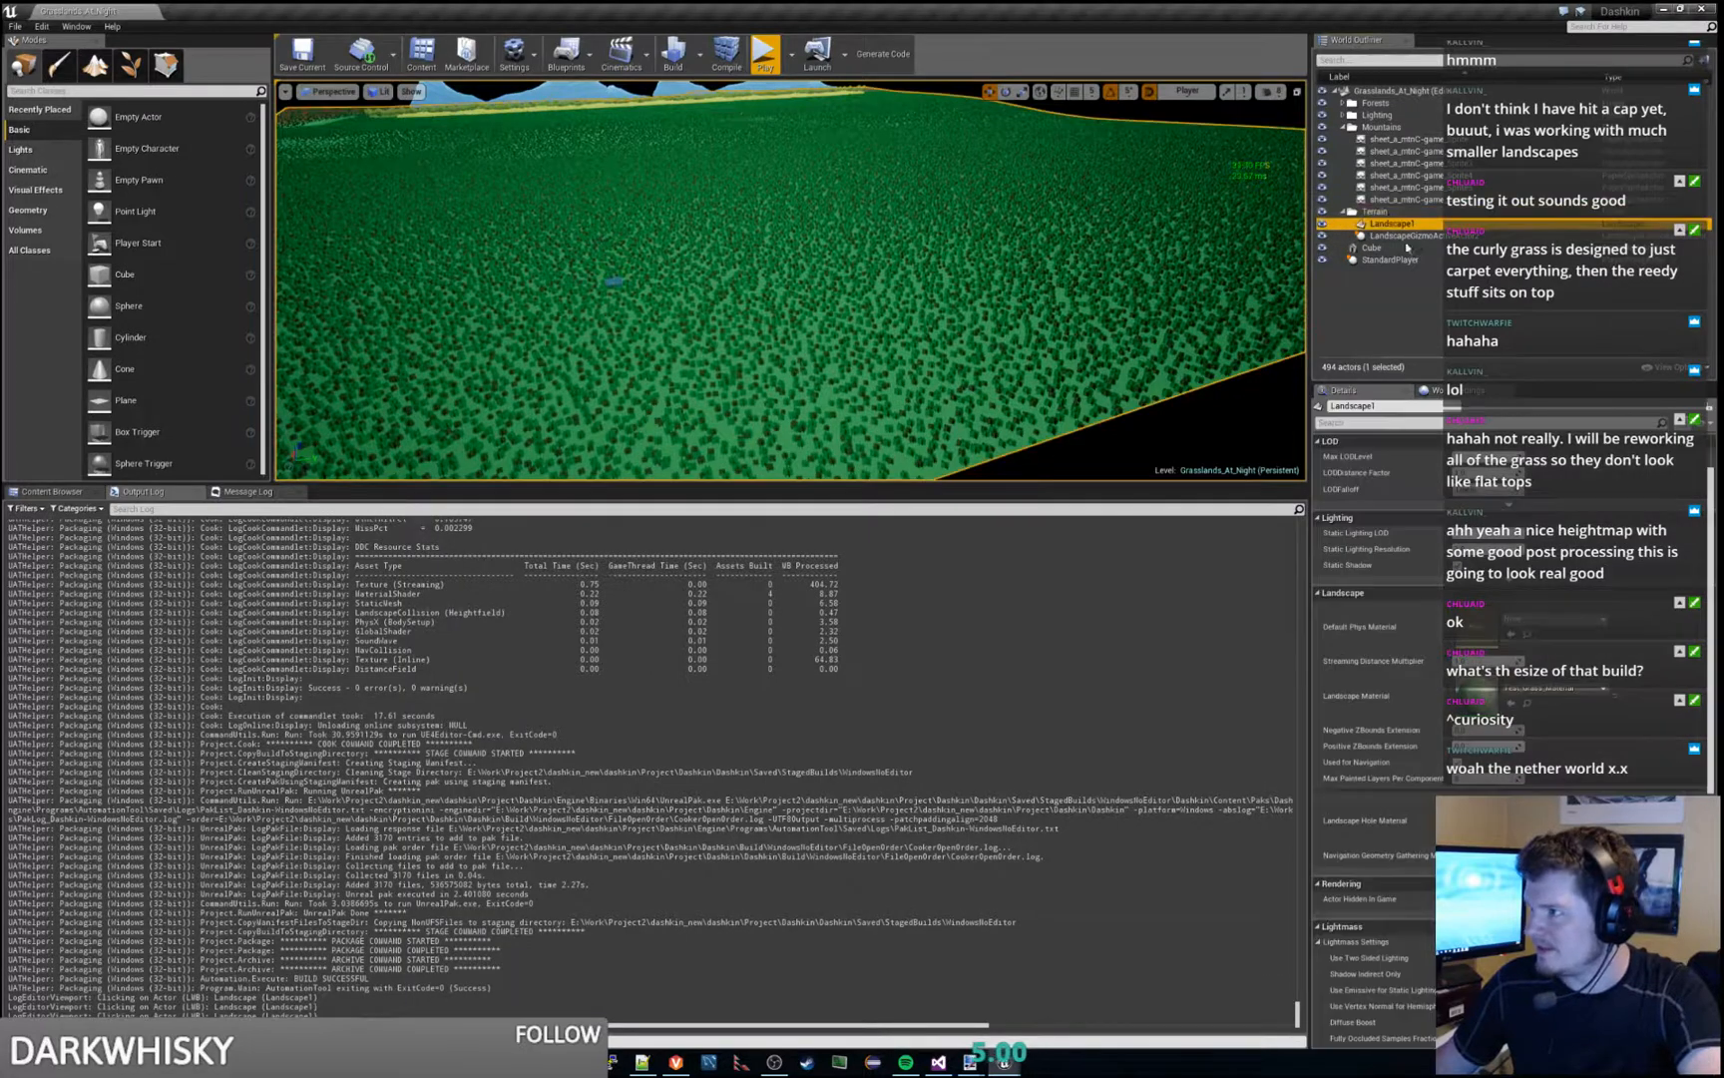
drag(1711, 599, 1713, 761)
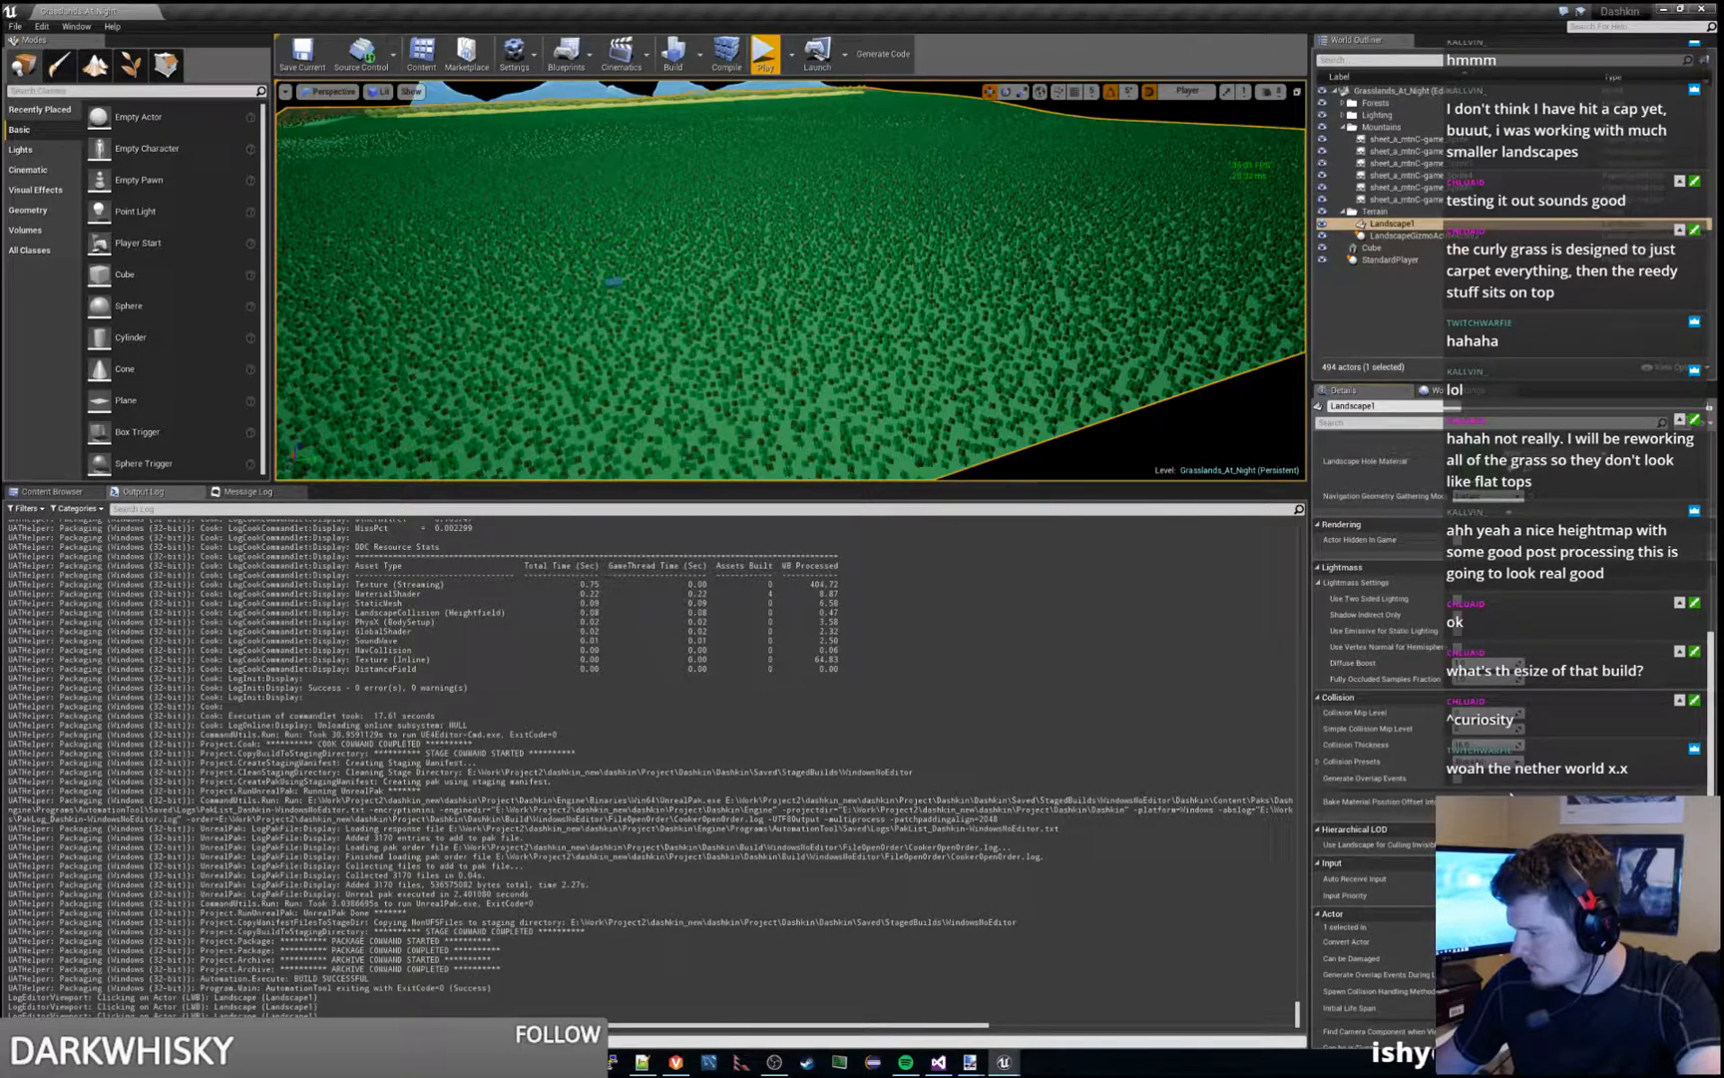
click(1485, 761)
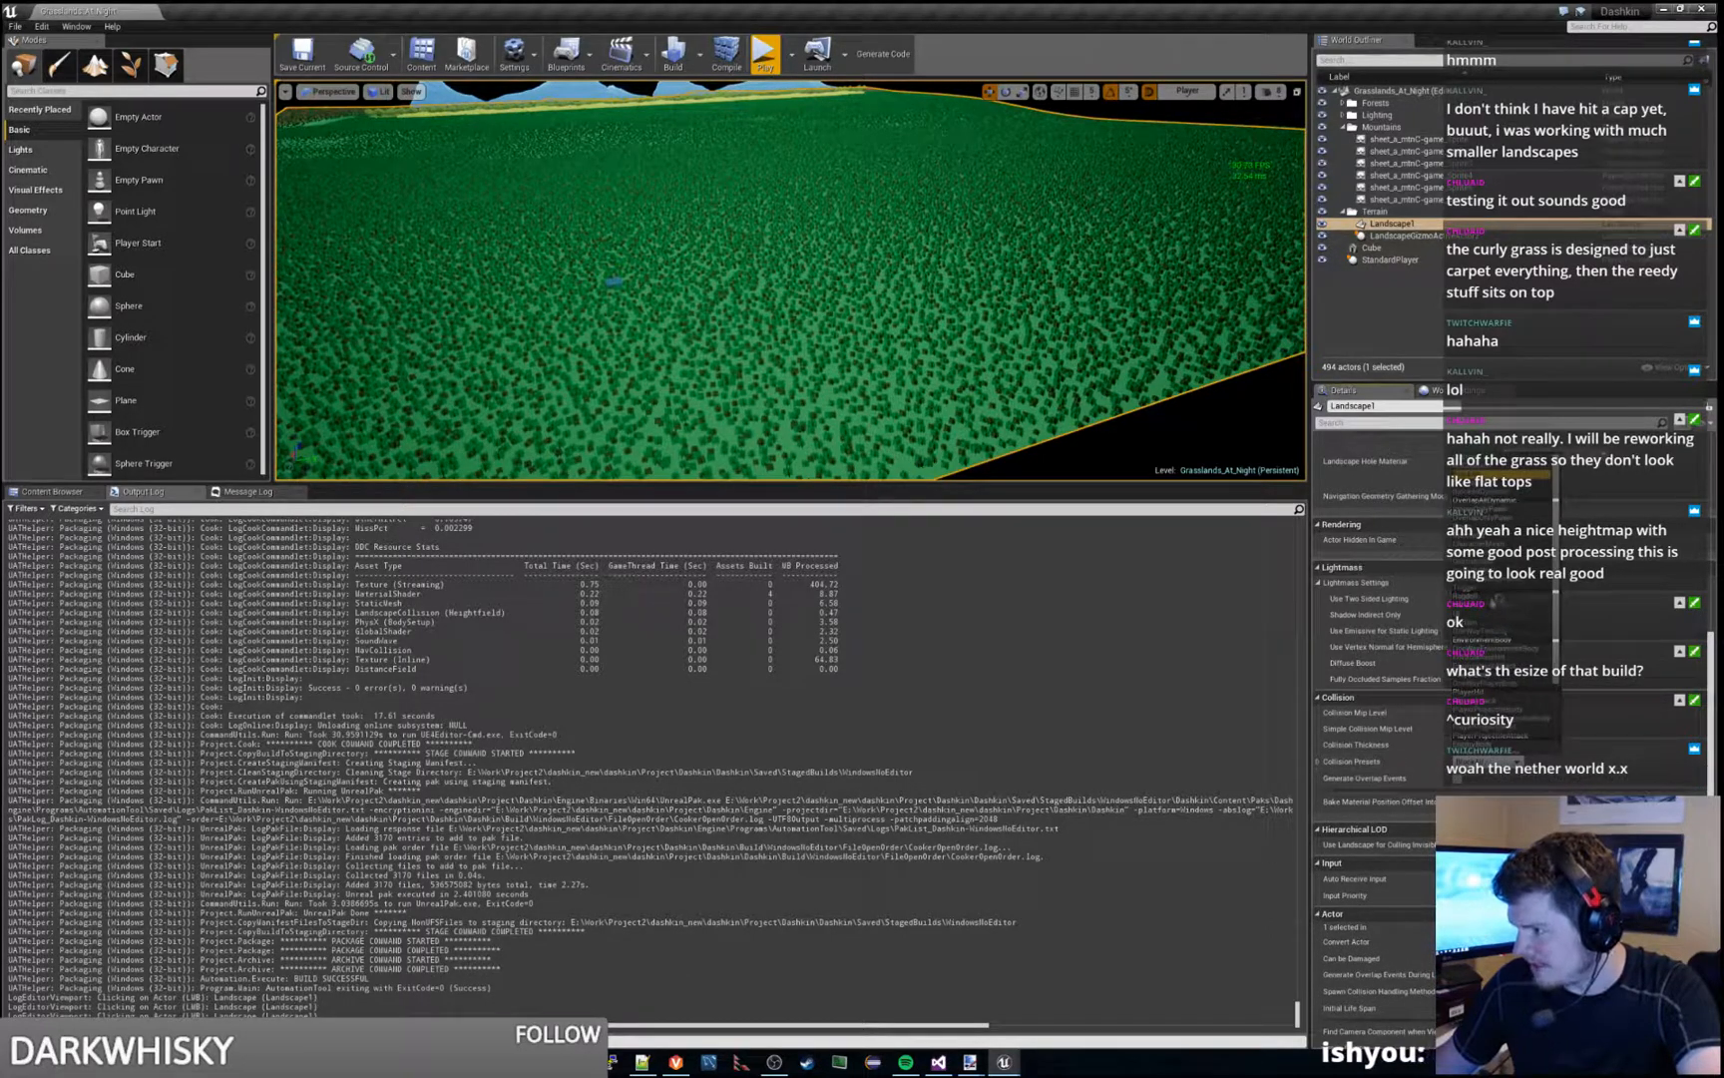
click(1503, 636)
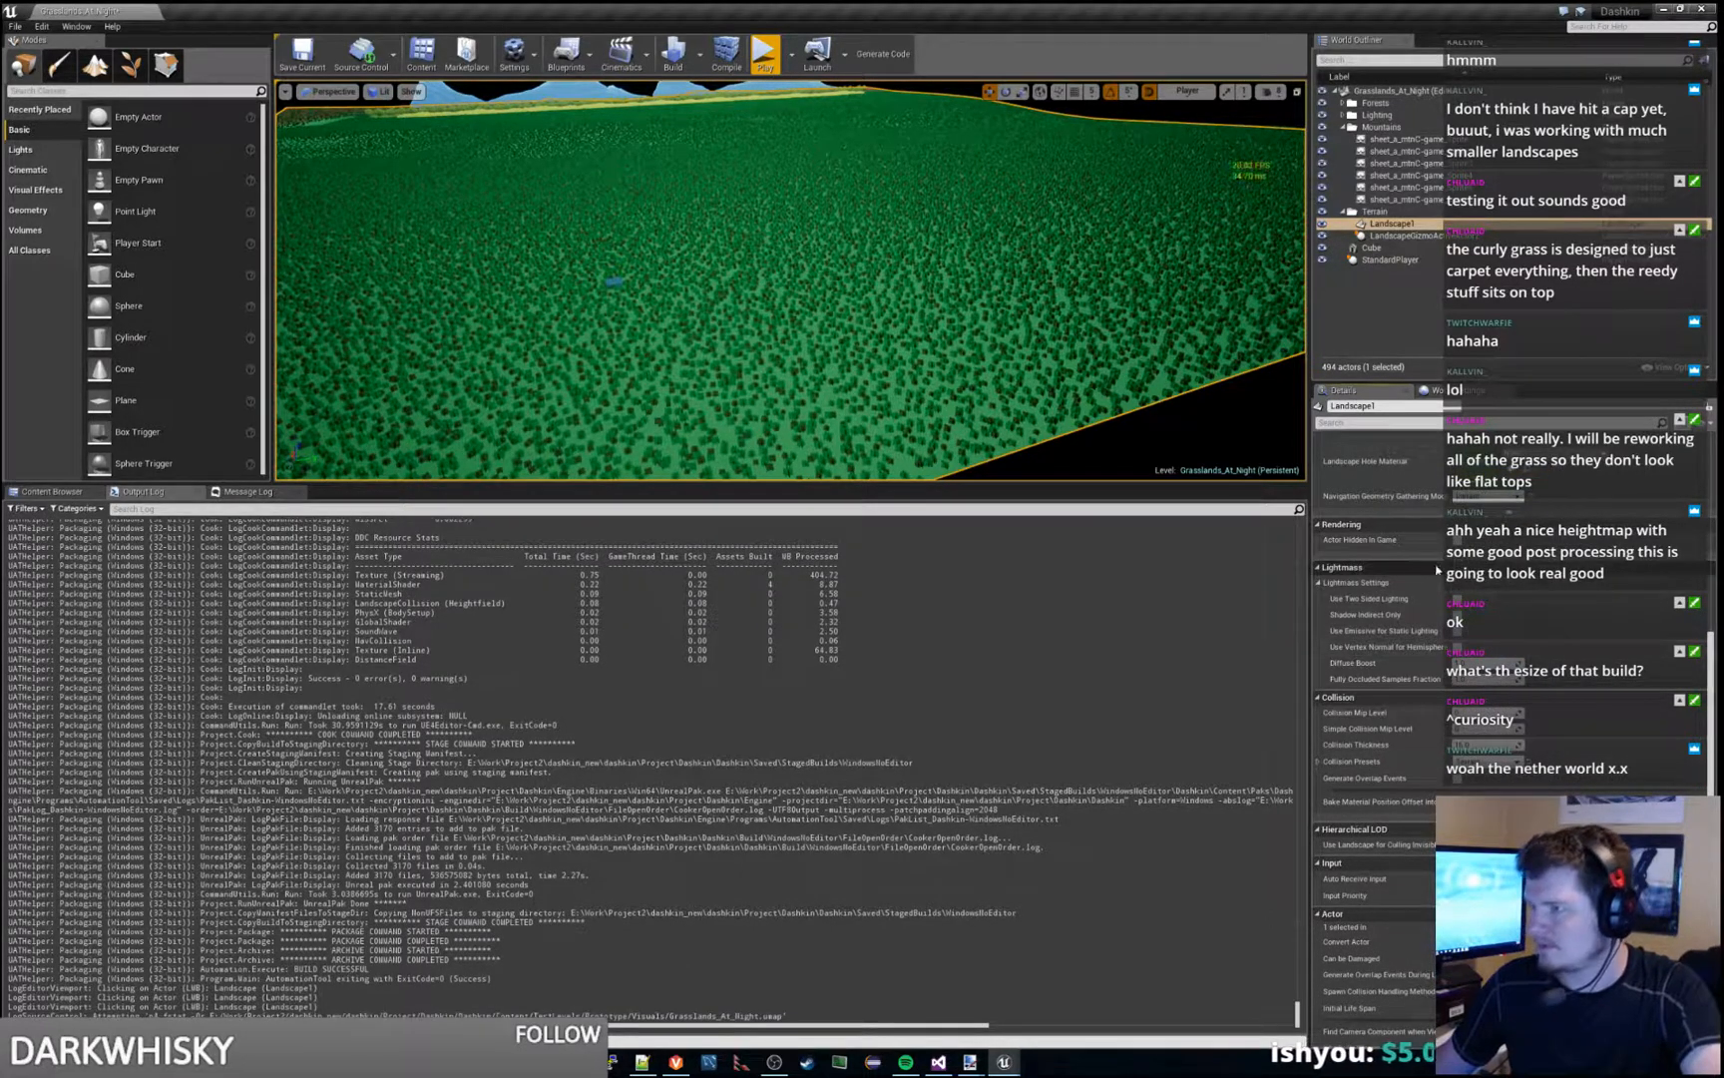
- Play the level in a taller viewport, crouch the character, and zoom the camera into the grass and back out
click(766, 57)
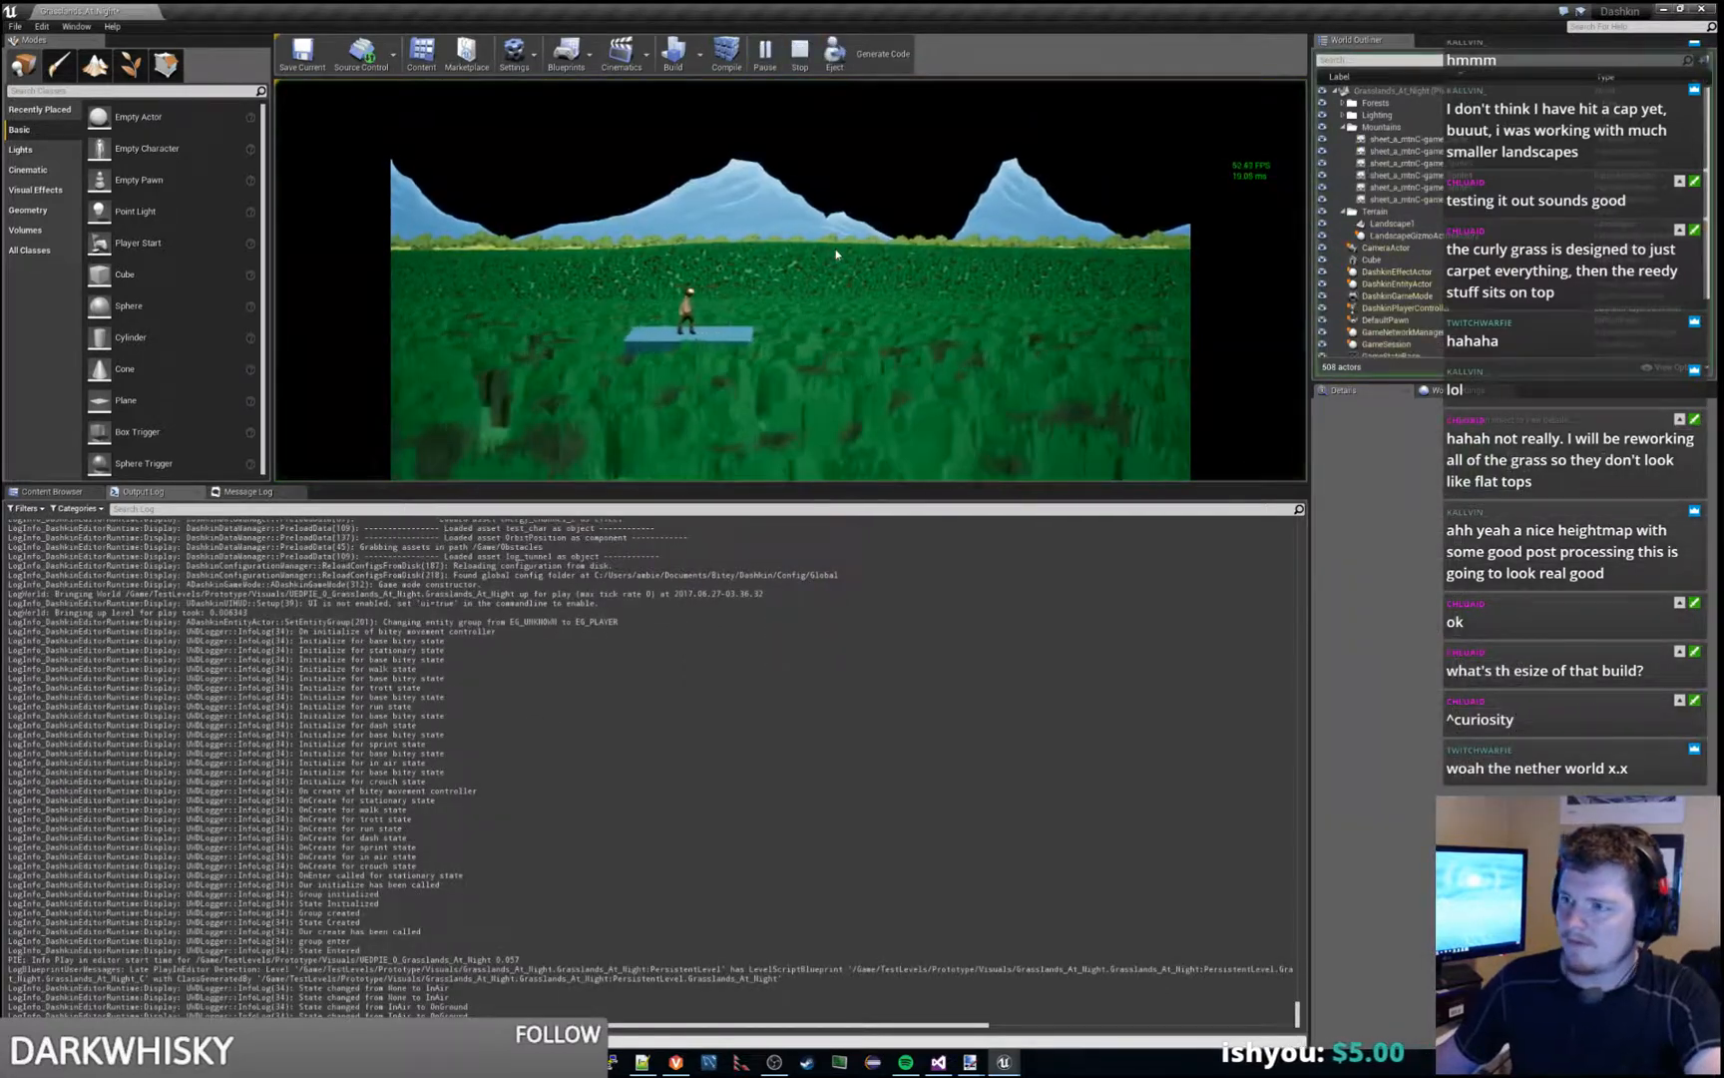
drag(779, 508, 781, 747)
key(s)
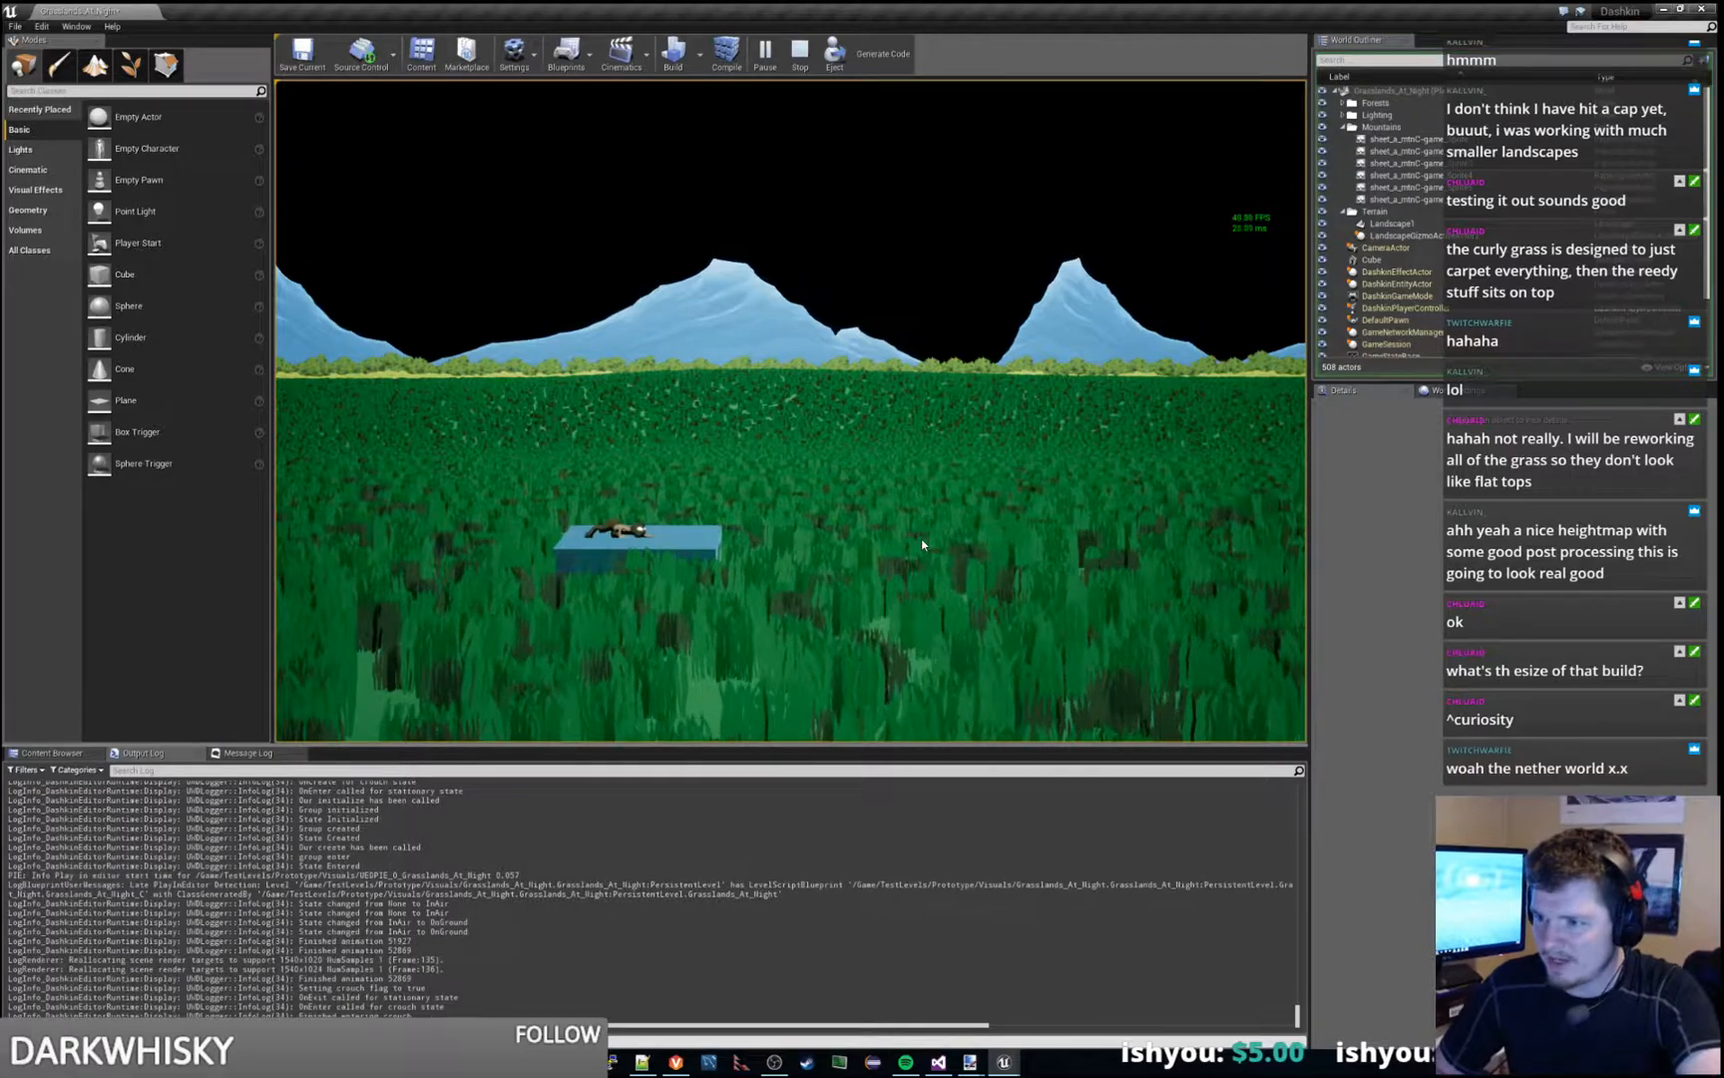
scroll(923, 545, up, 5)
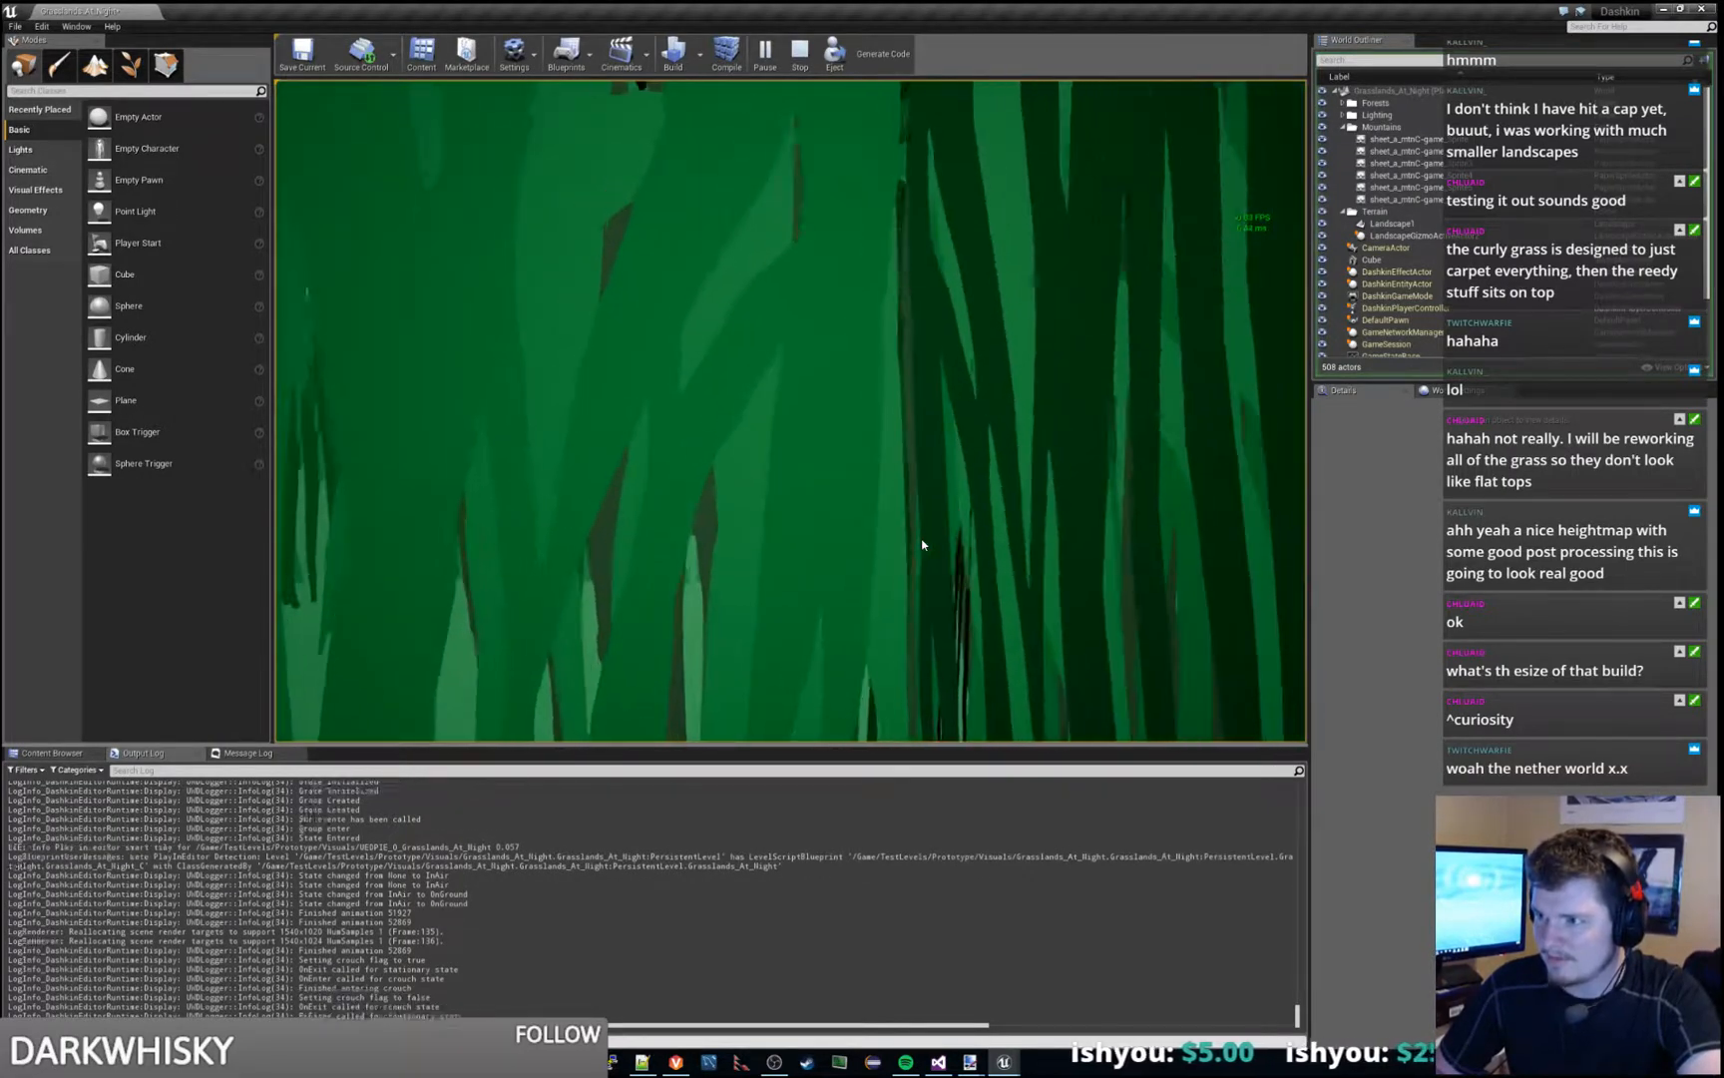
scroll(923, 545, down, 5)
- Run the character through the grass in both directions, crouch it to inspect the low camera view, and end the play session
key(d)
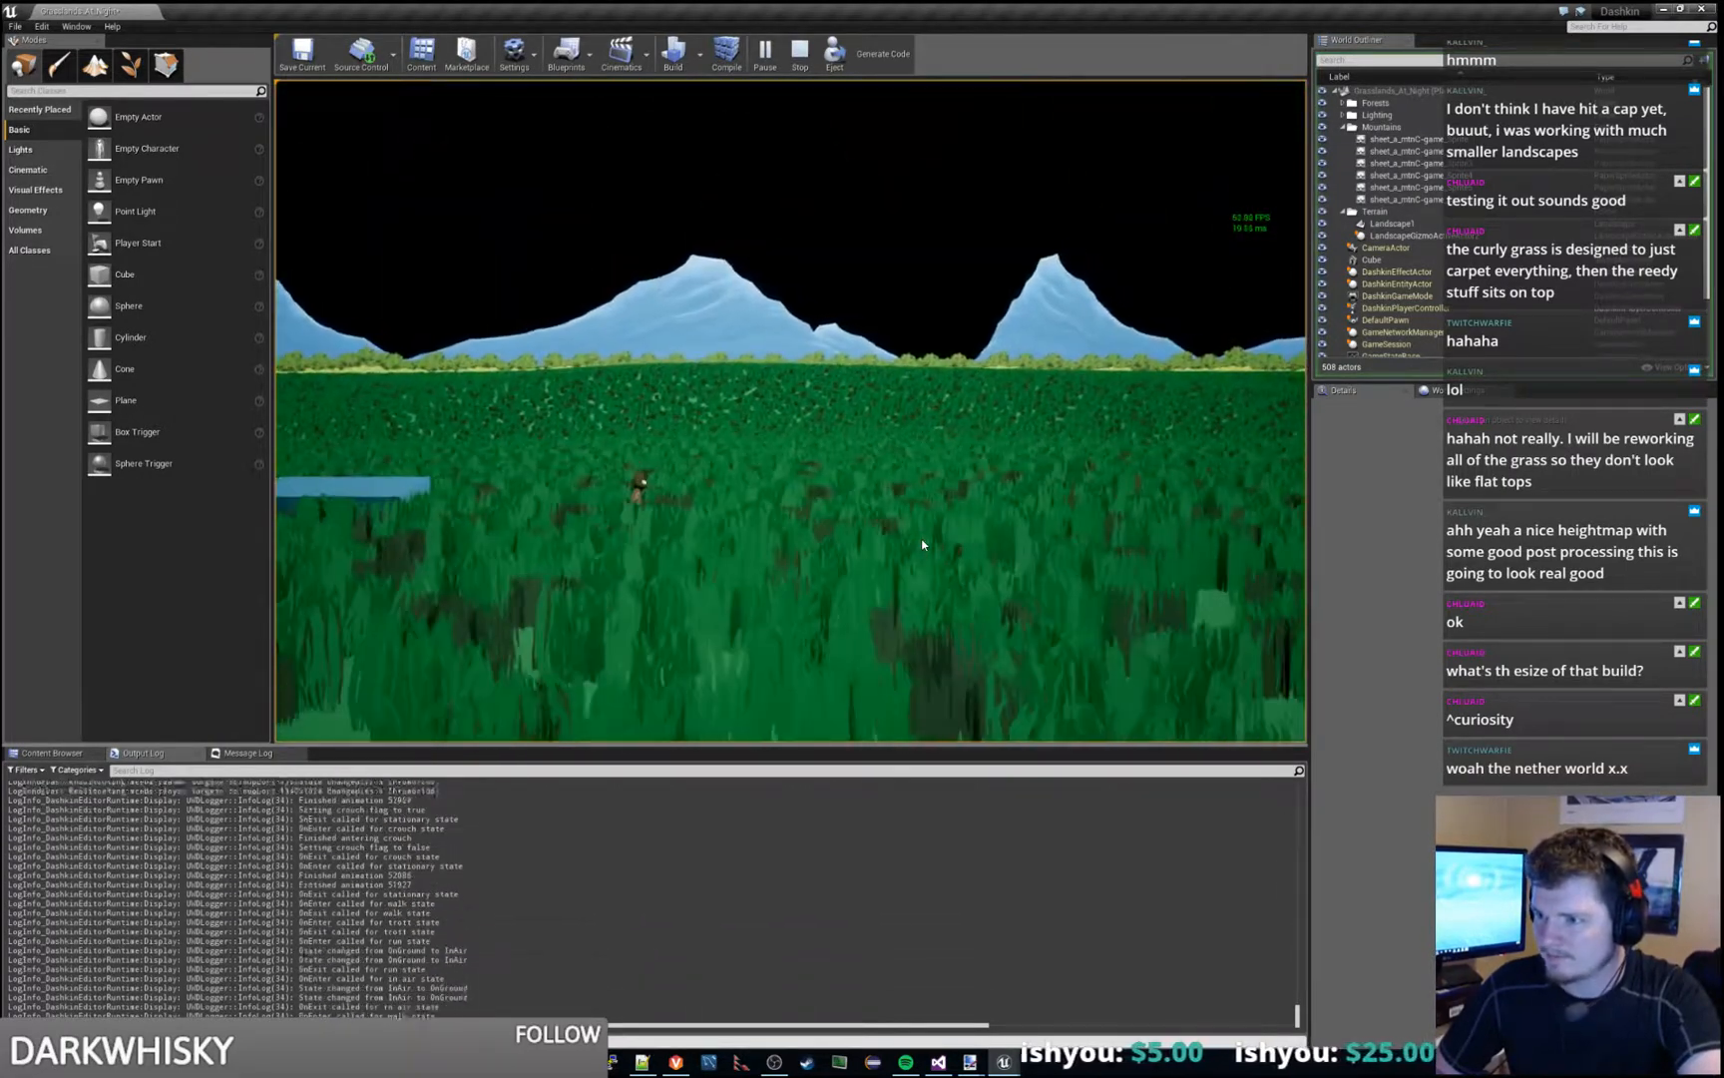
key(s)
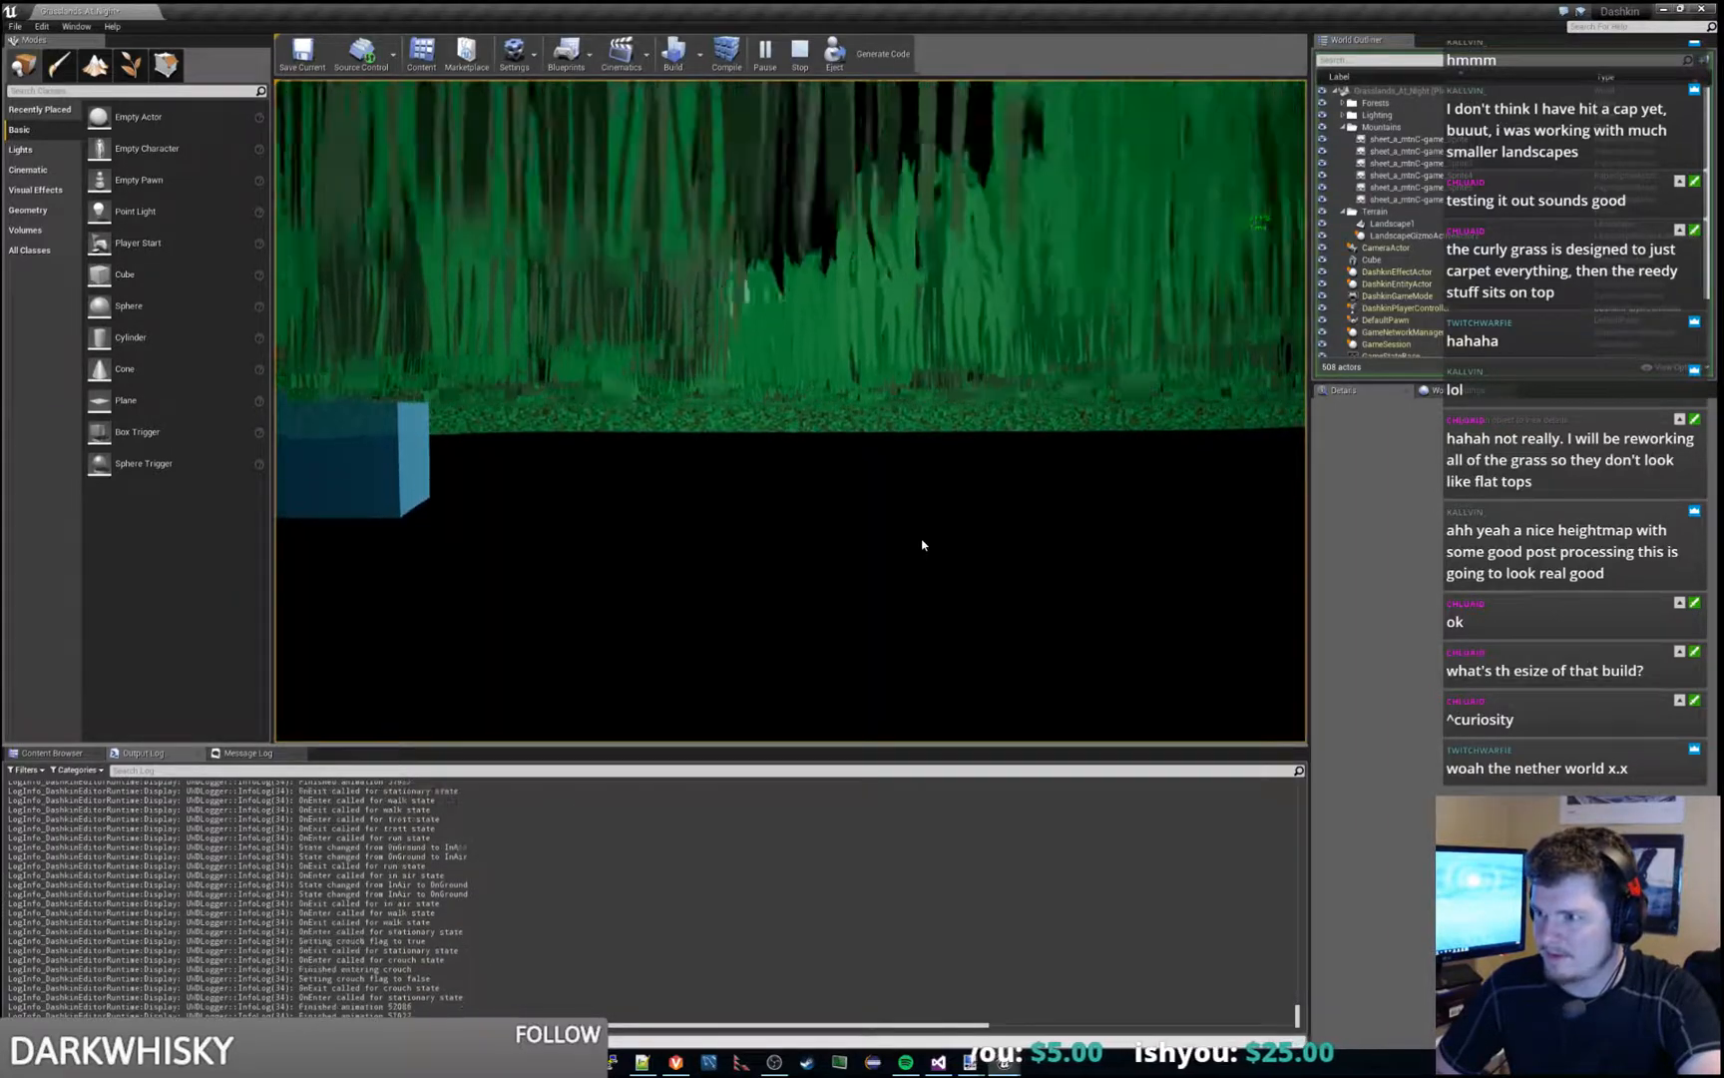
key(d)
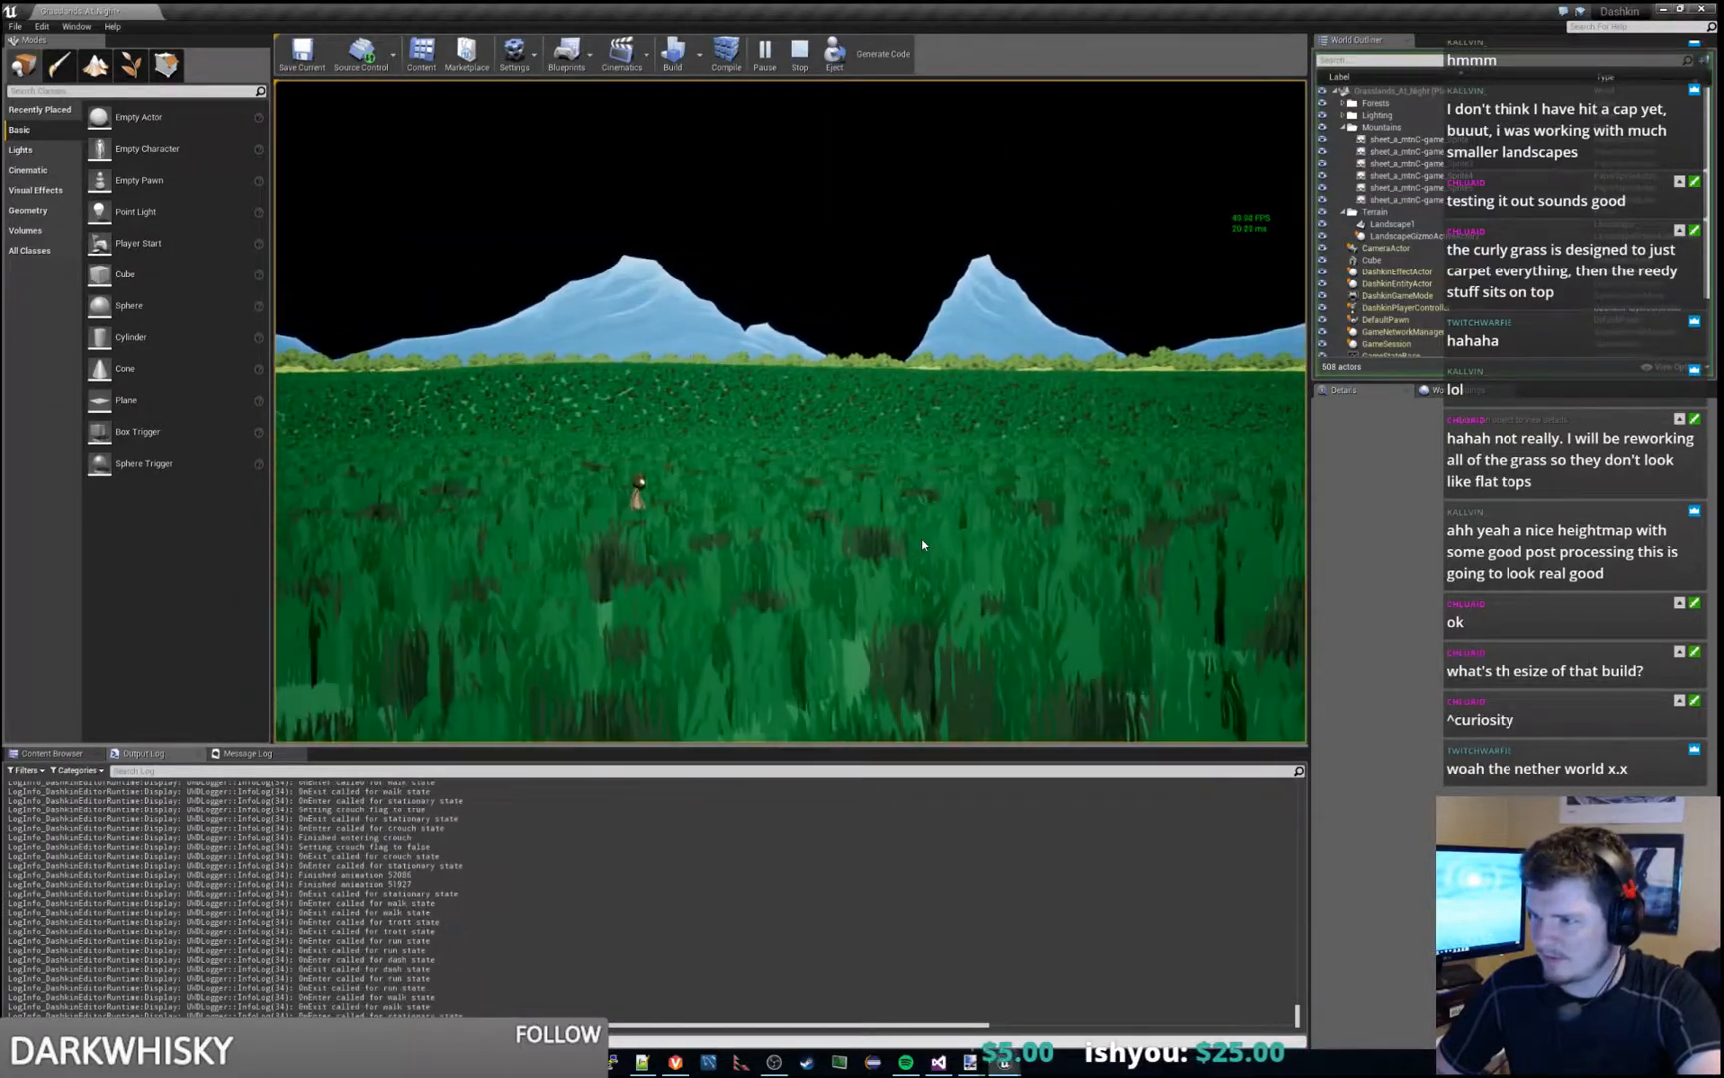
key(s)
key(s)
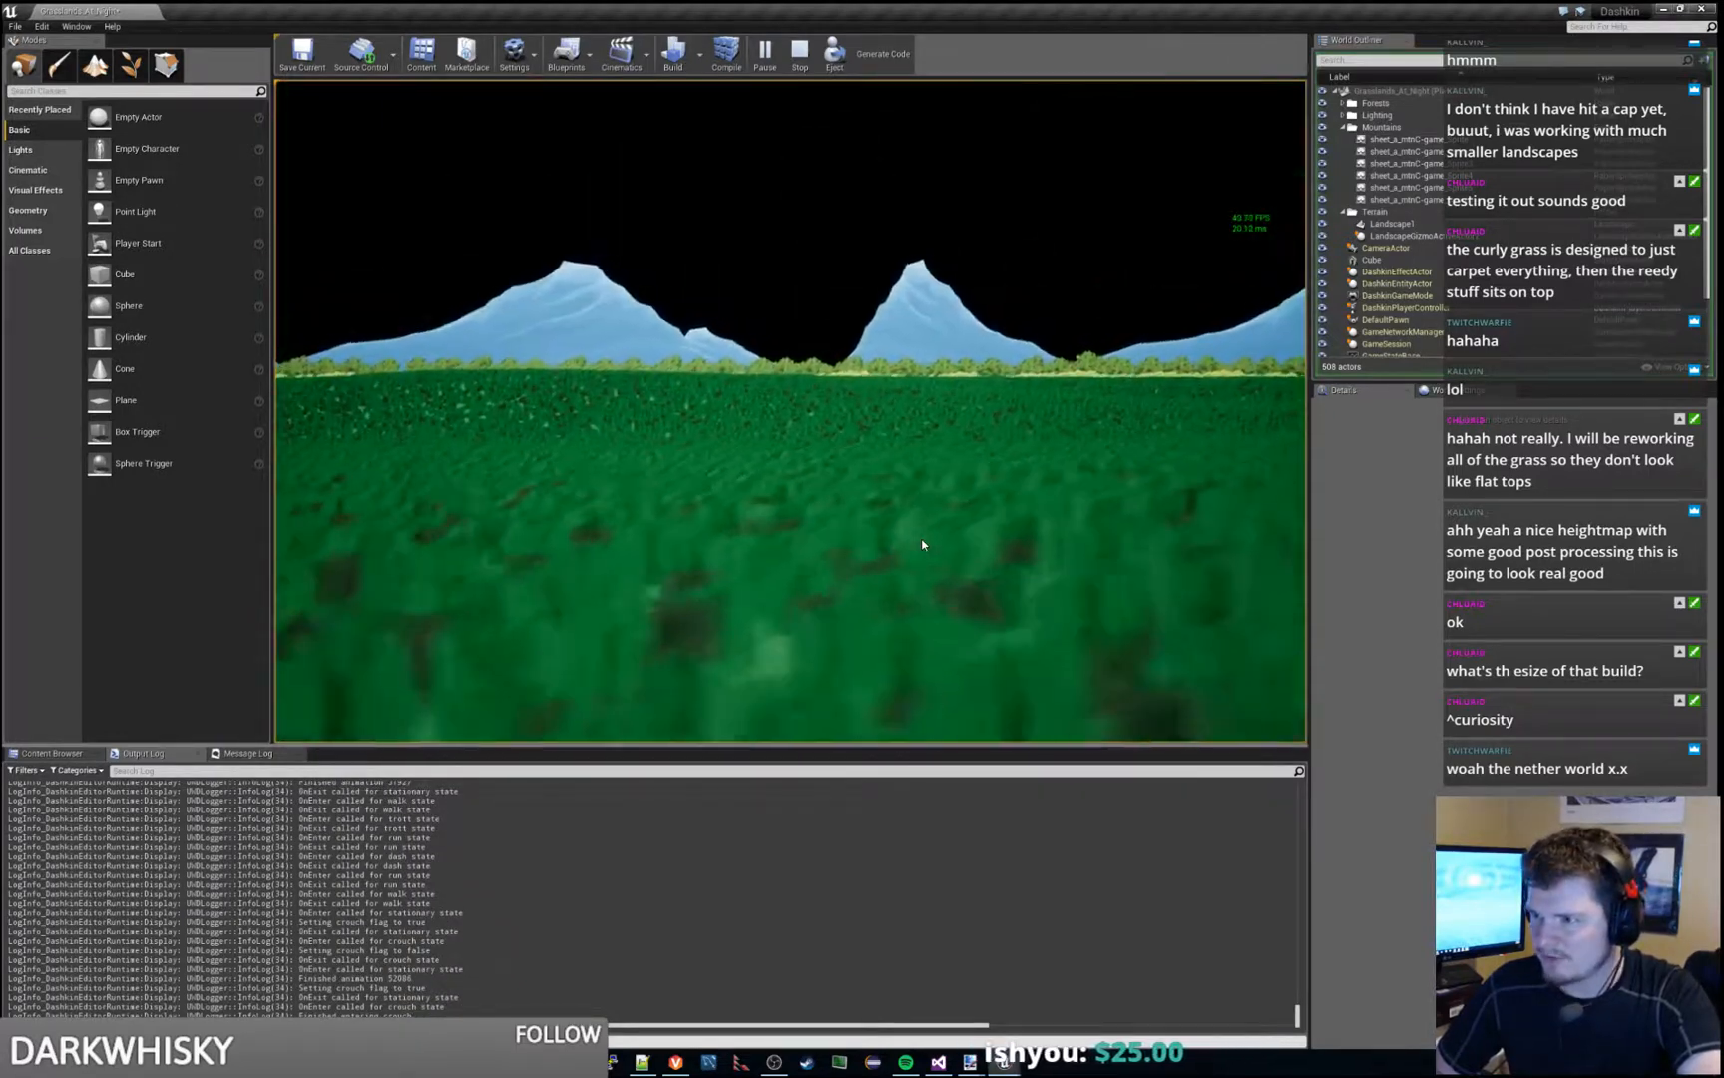
key(d)
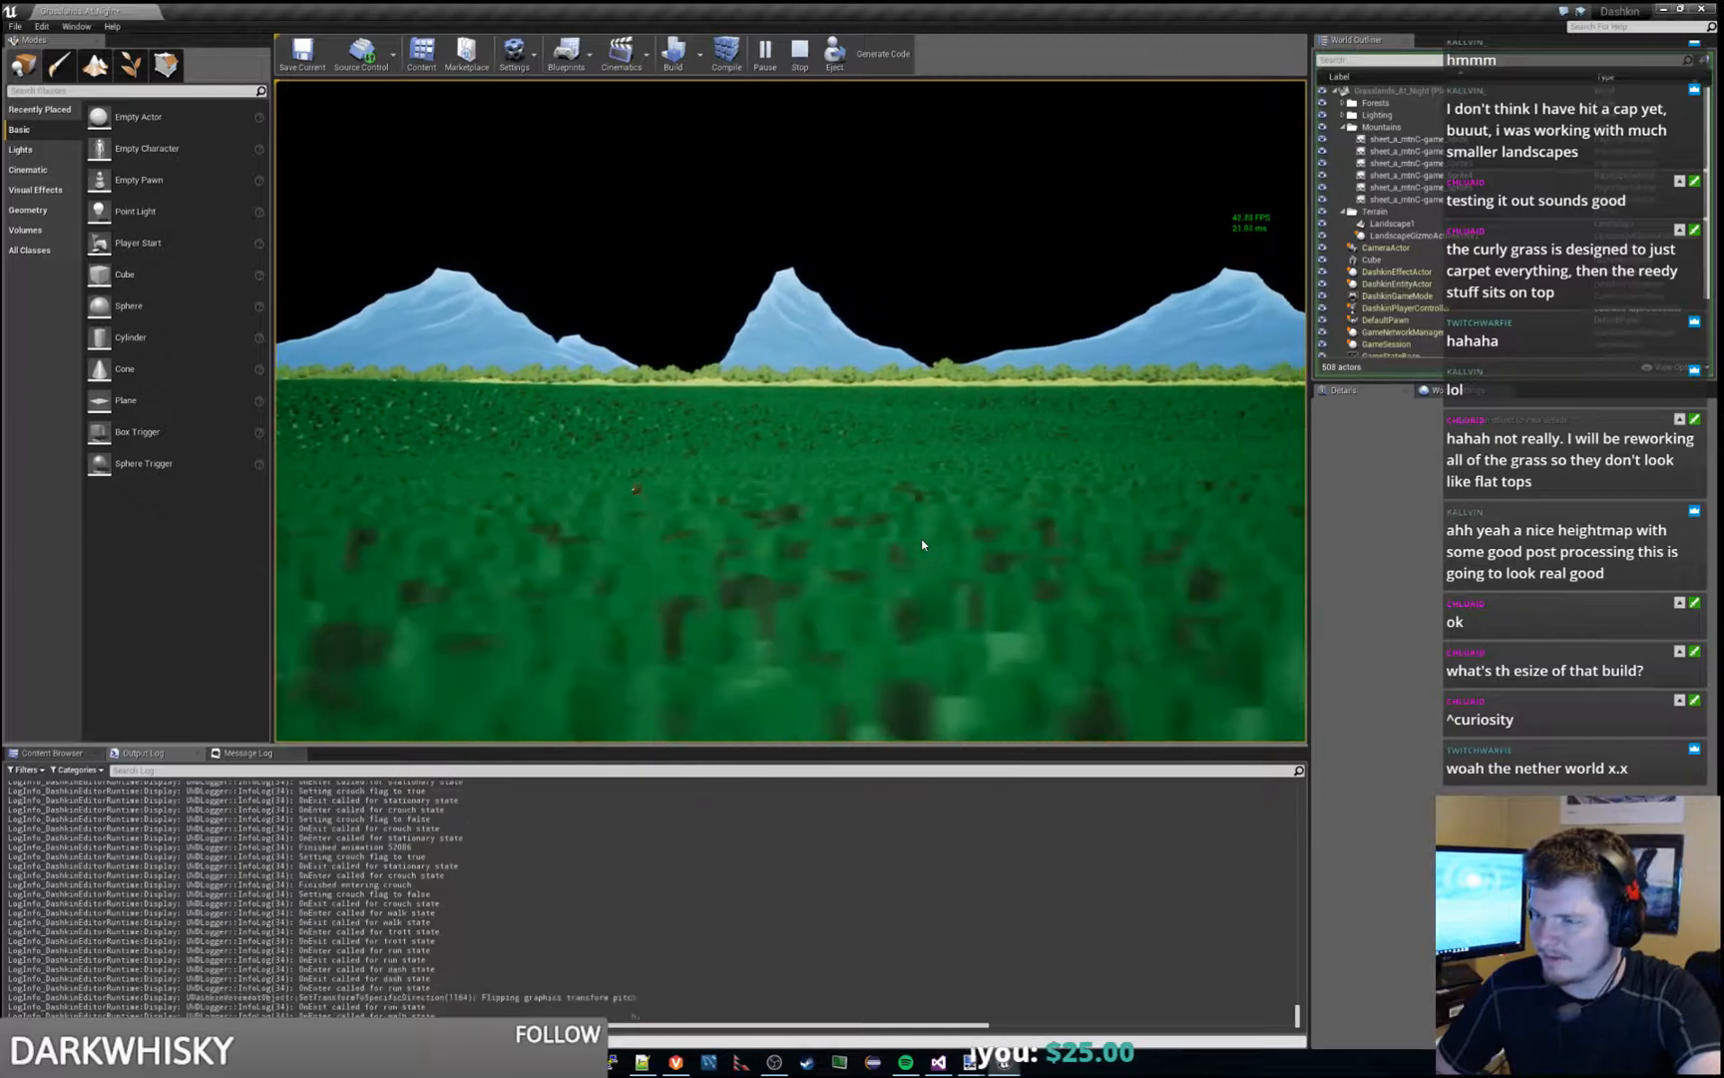
key(a)
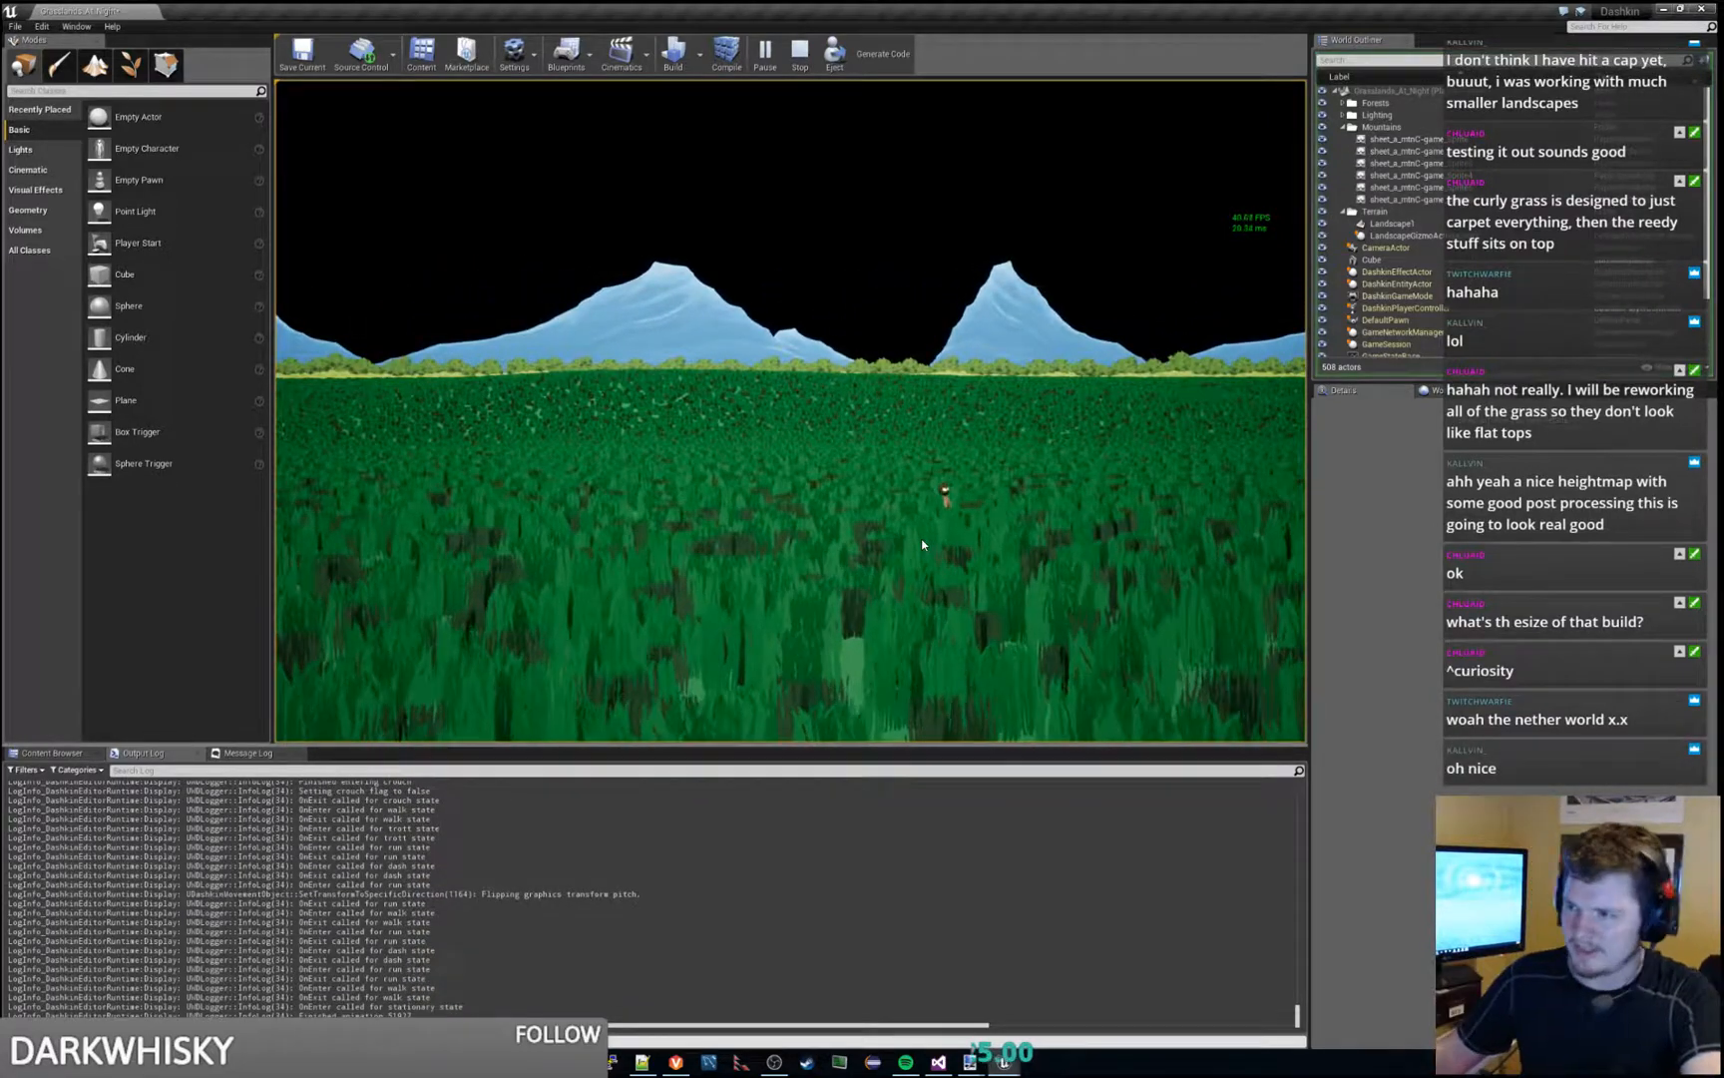
key(Escape)
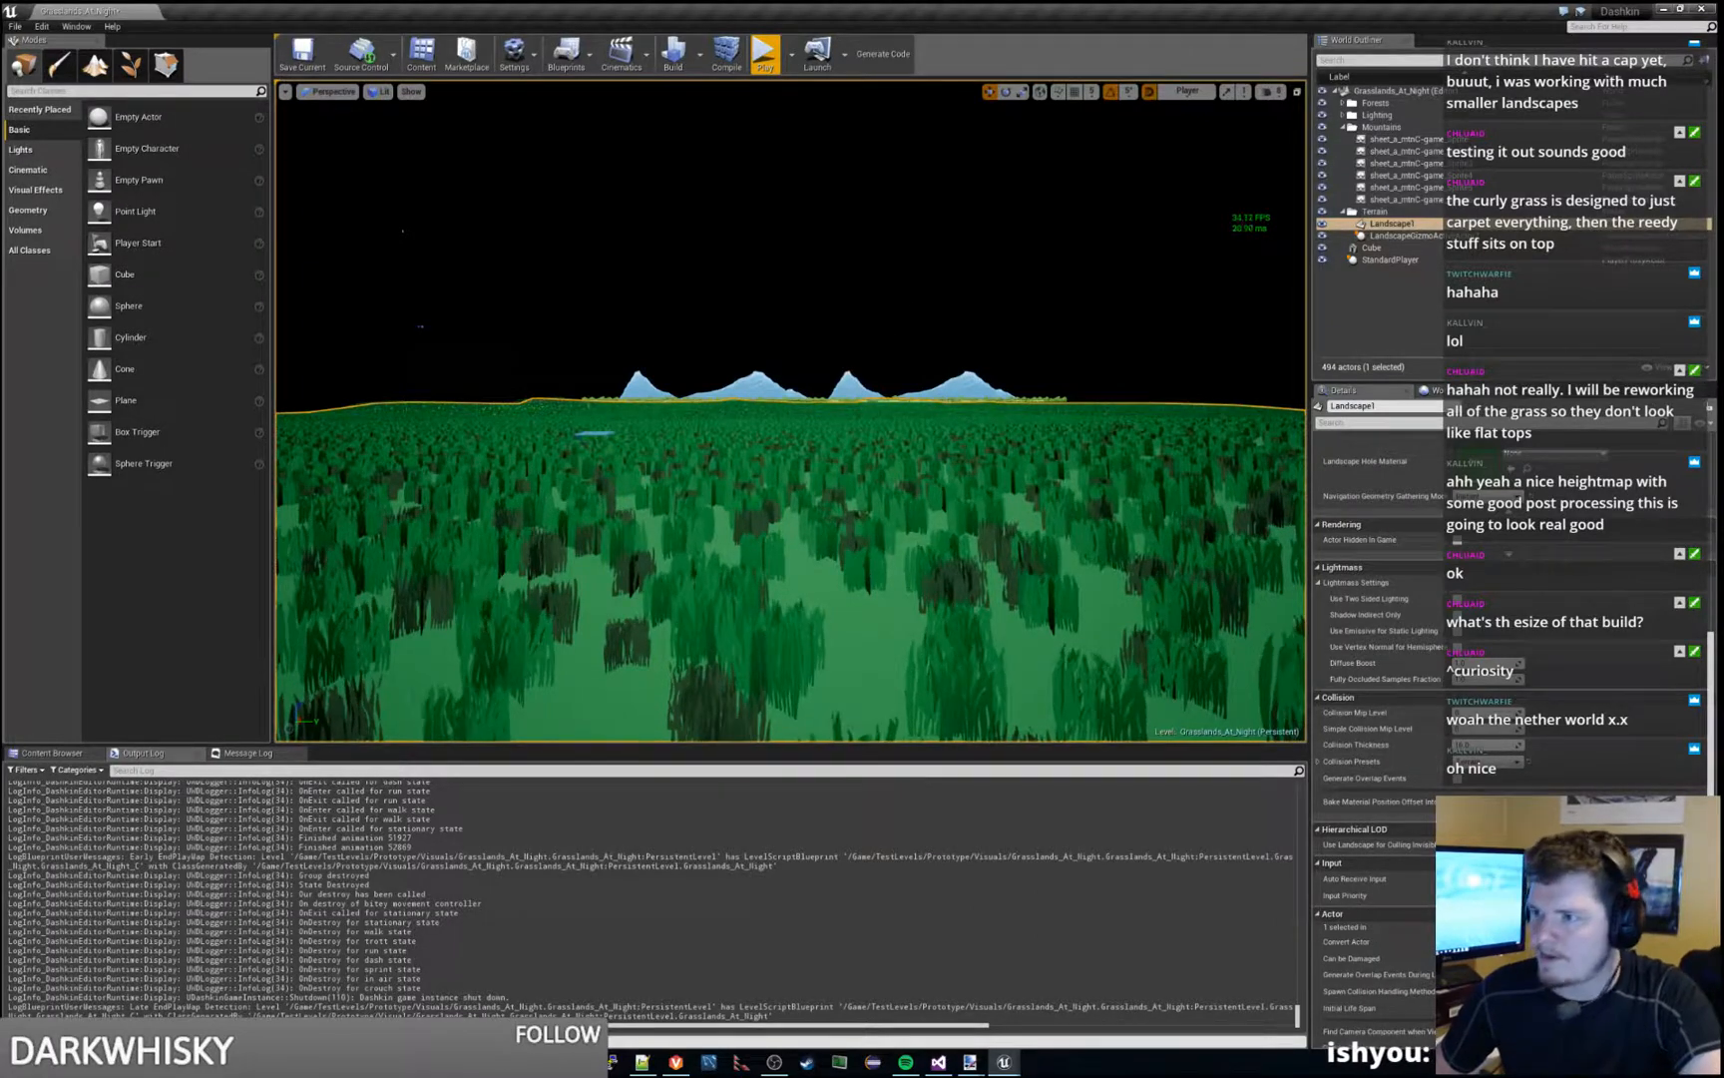
- Start another play session, crouch and turn the character beside the blue cube, move through the grass, and stop playing
click(904, 297)
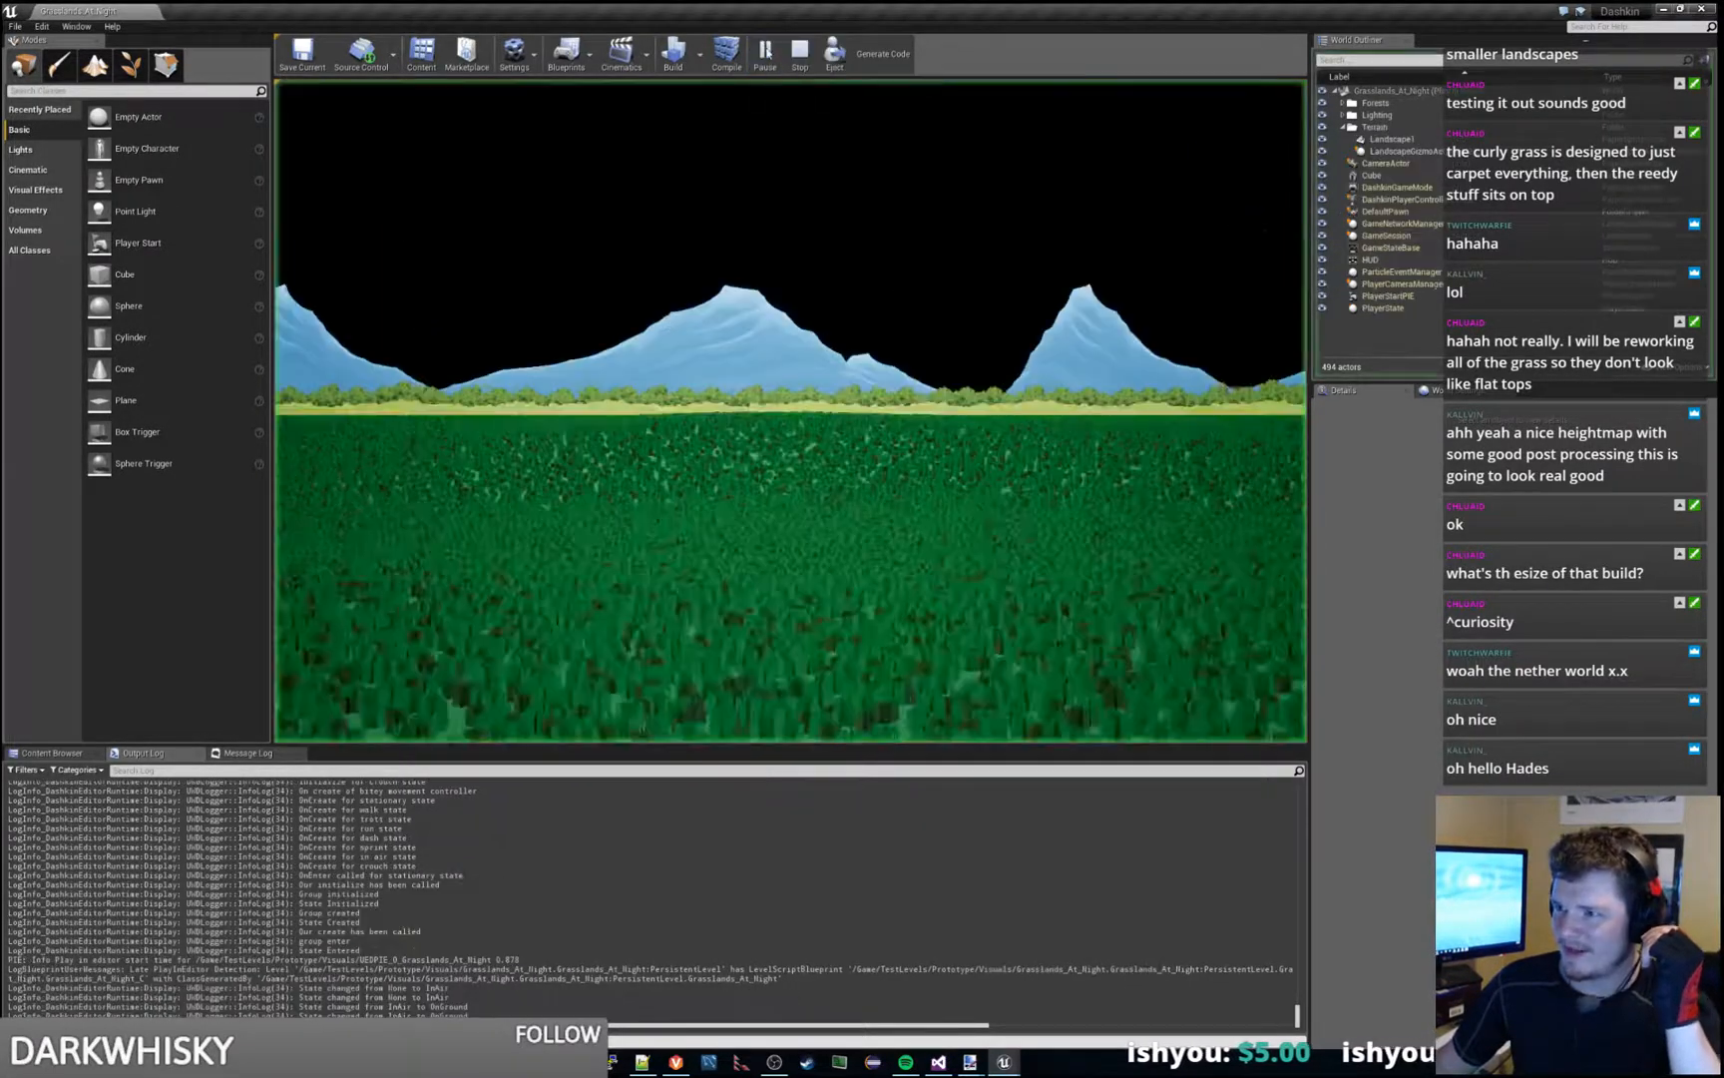
key(d)
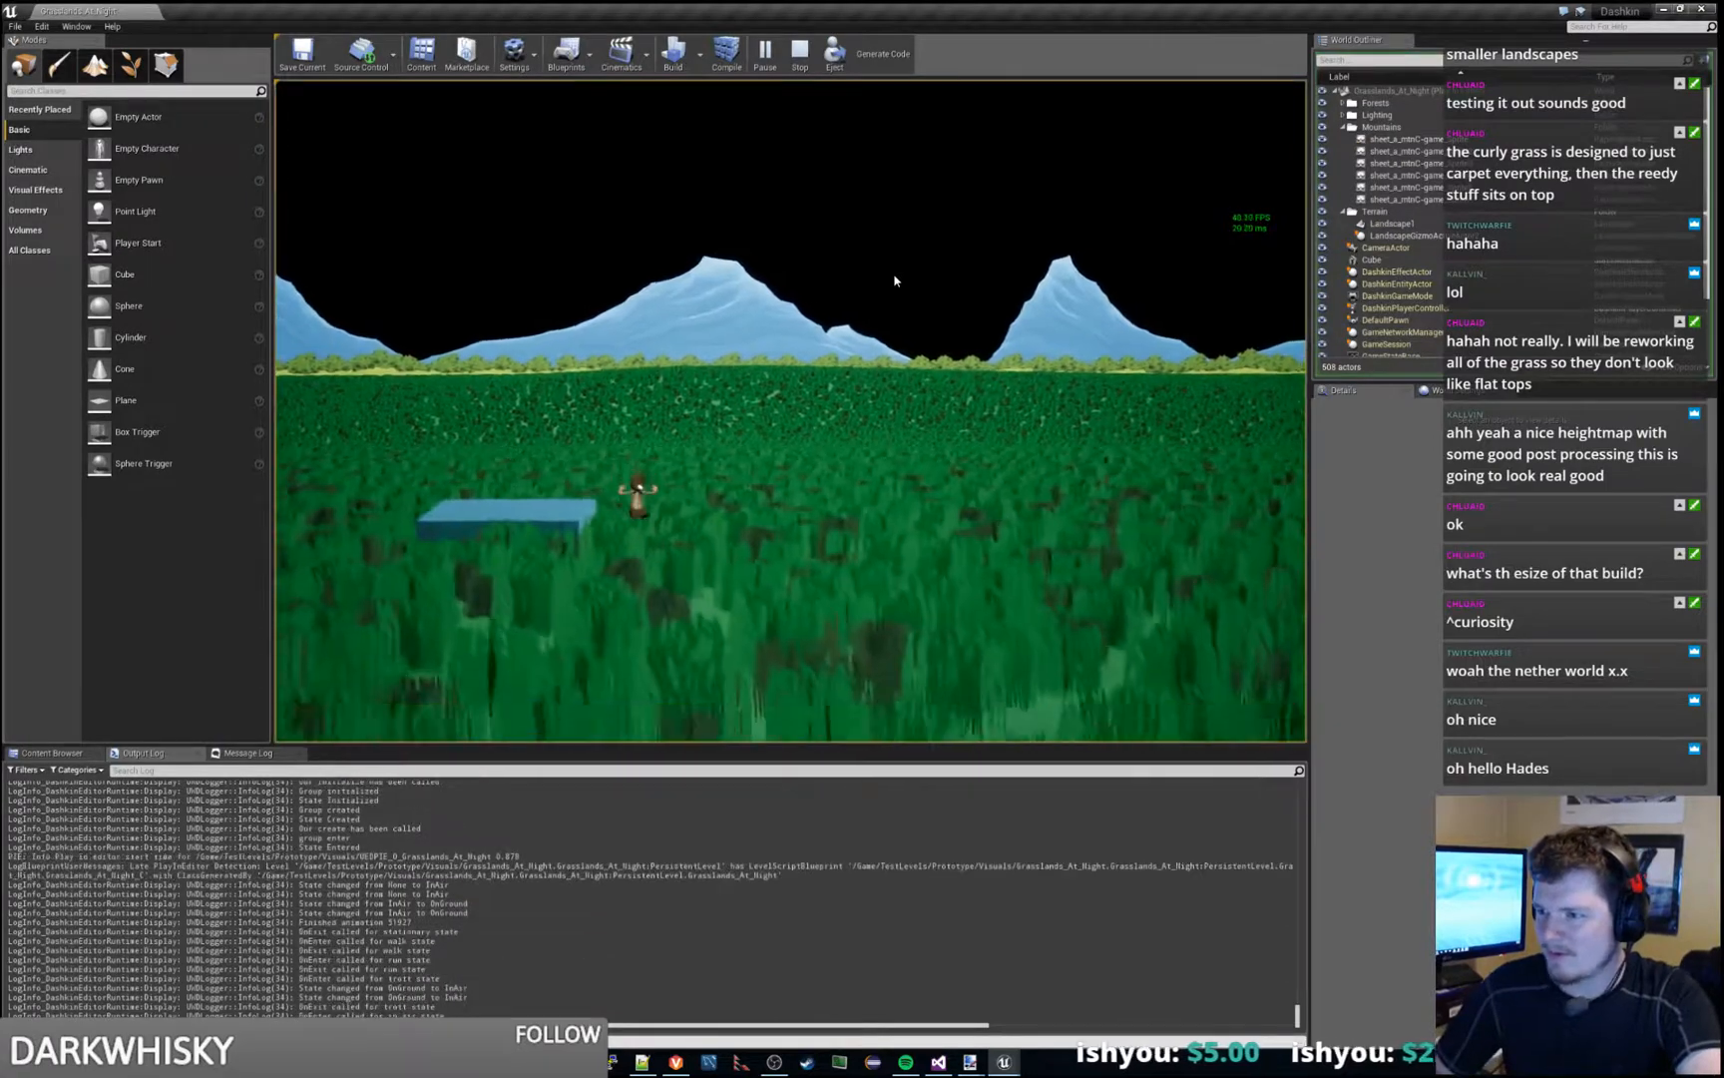
key(s)
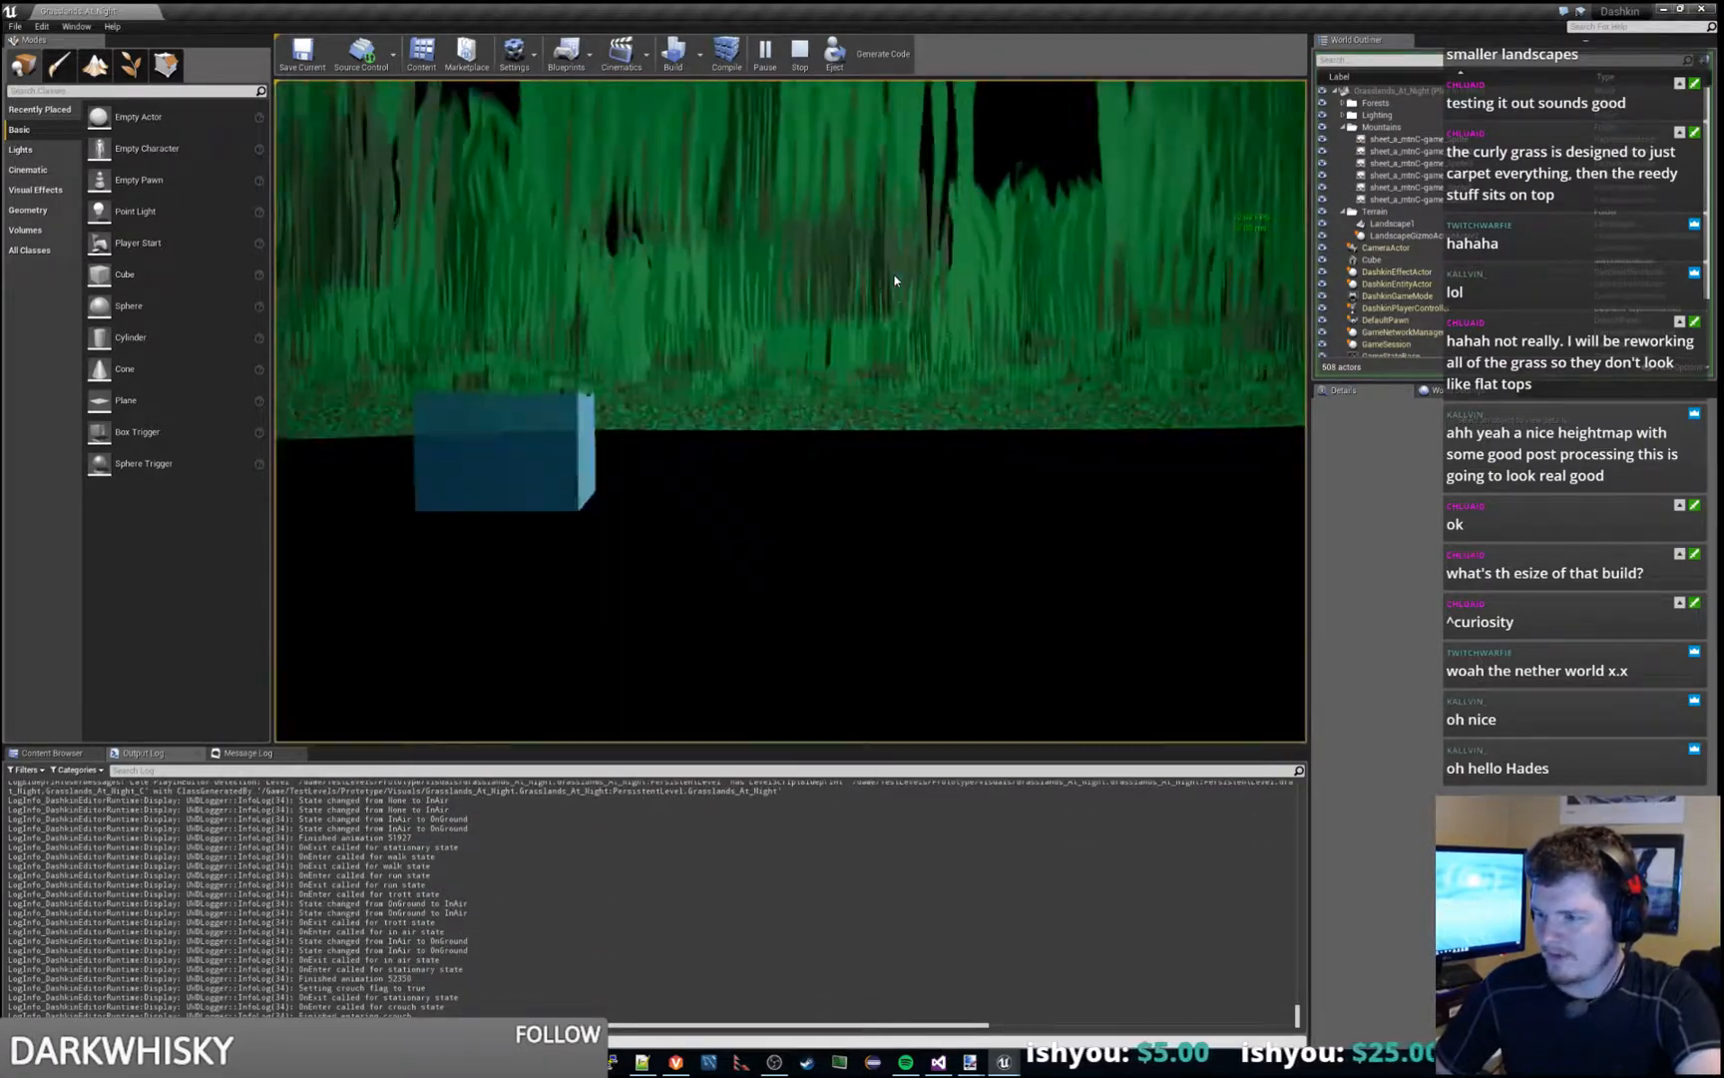
key(d)
key(a)
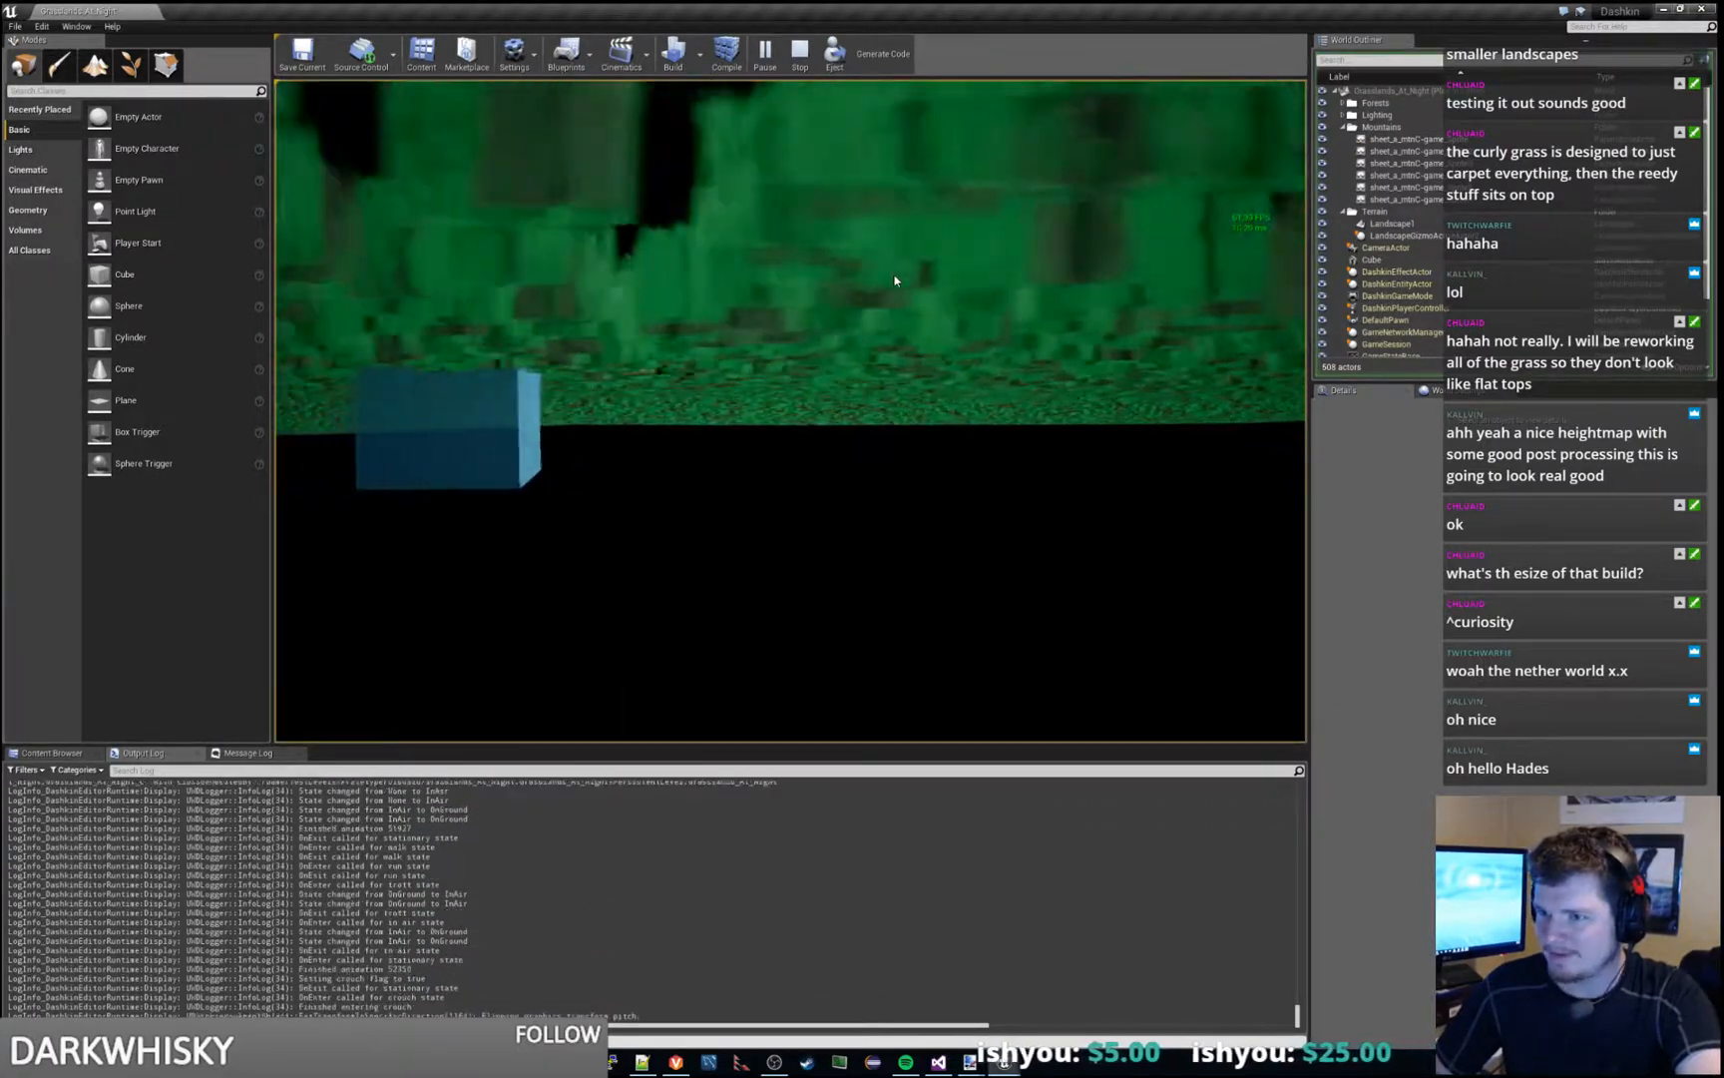
key(d)
key(d)
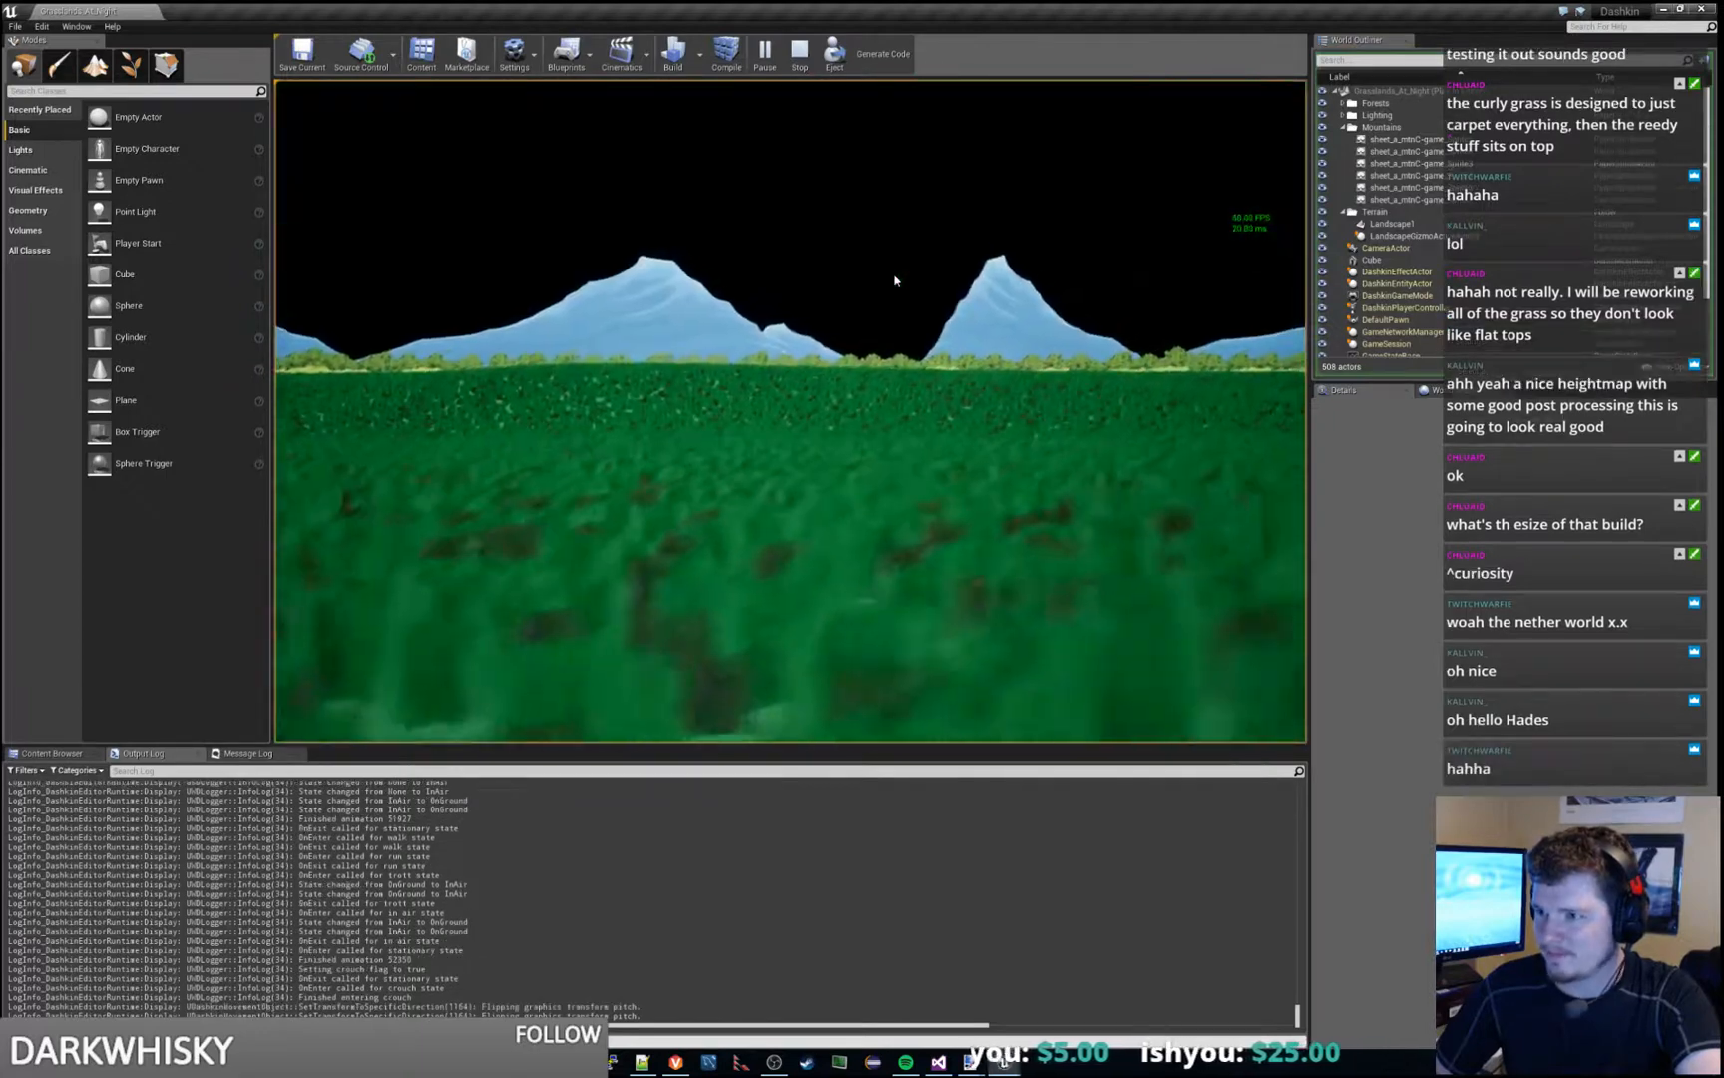
key(Escape)
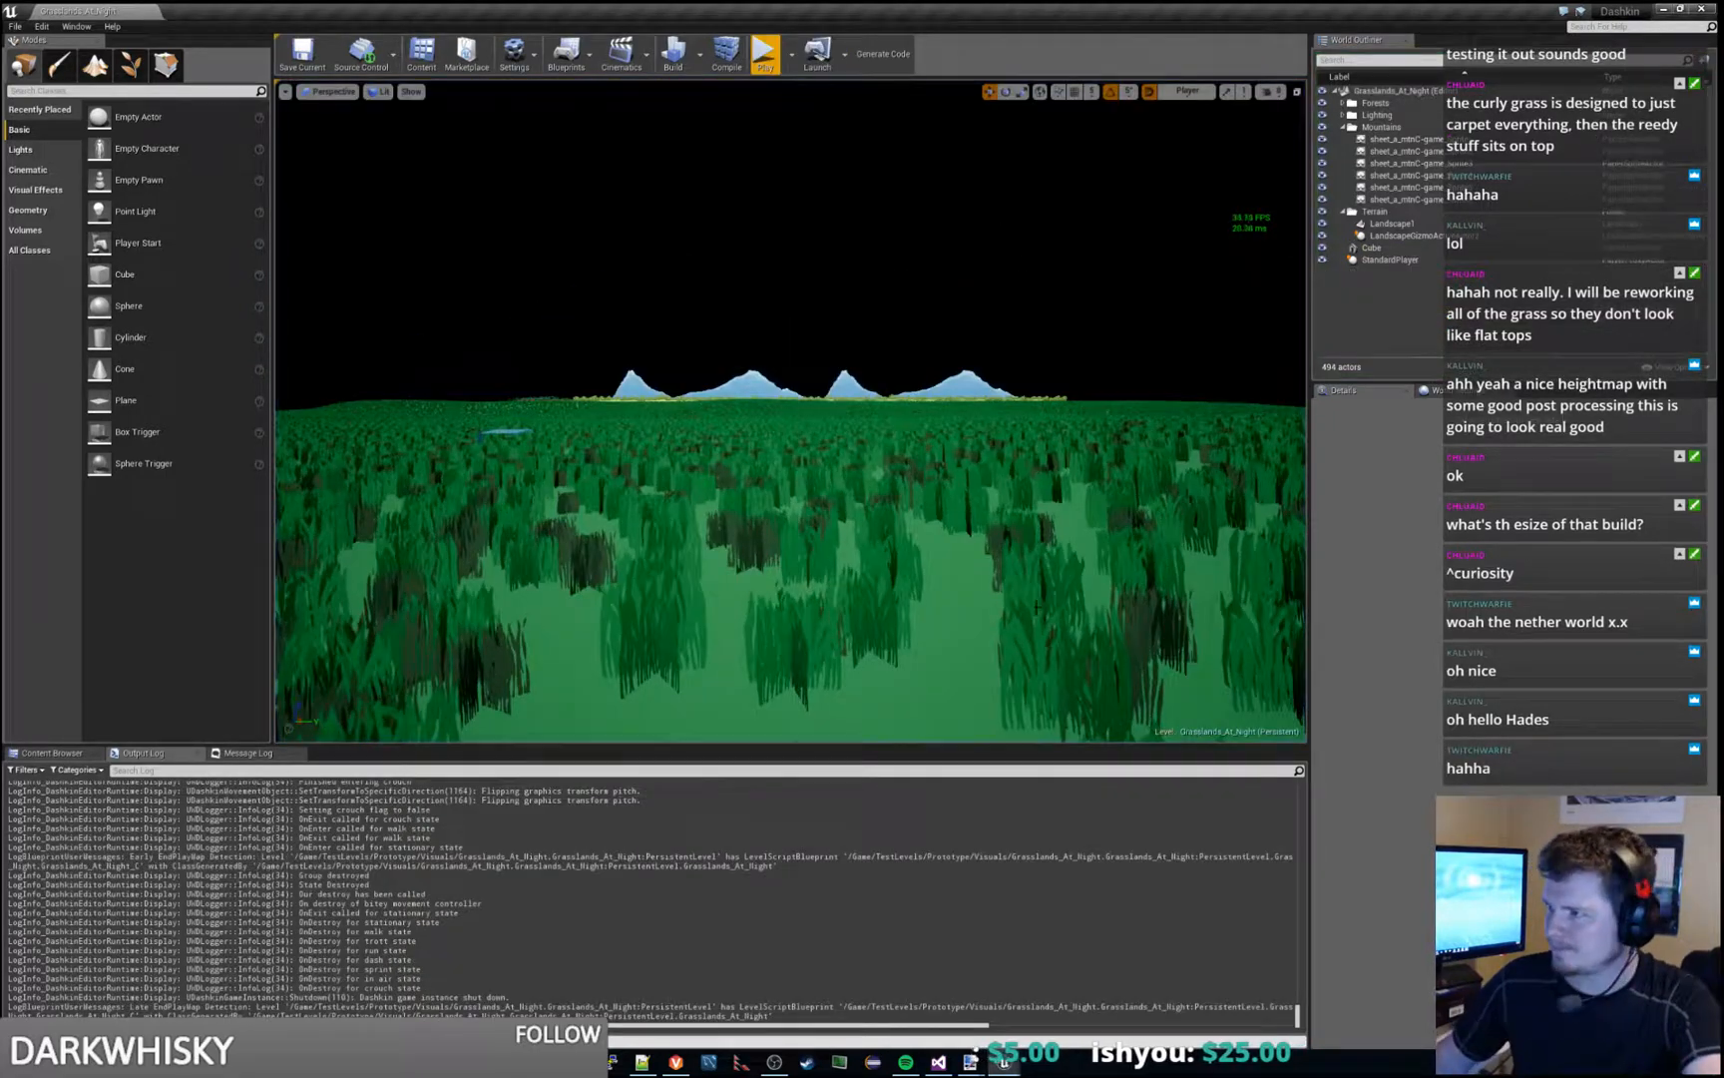
- Select the landscape, read the build's Manifest_NonUFSFiles_Win32.txt through to its end, and close it
click(958, 539)
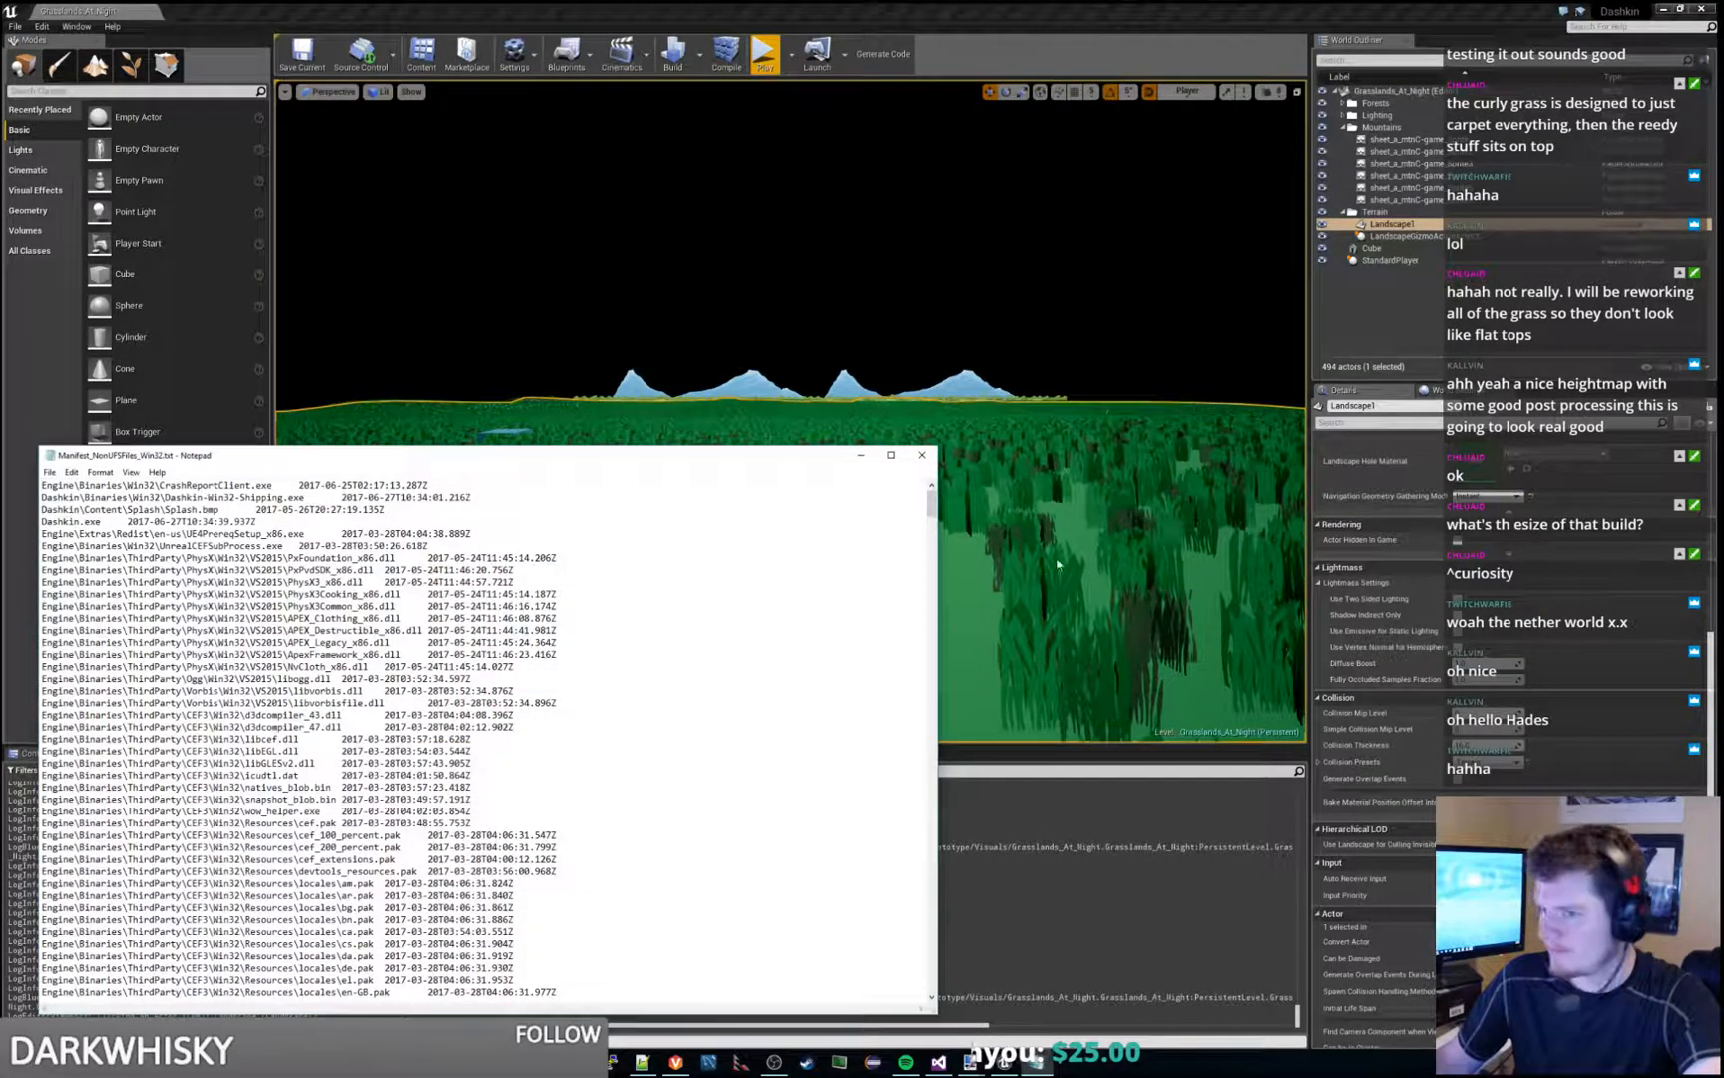
scroll(642, 615, down, 17)
drag(932, 535, 901, 999)
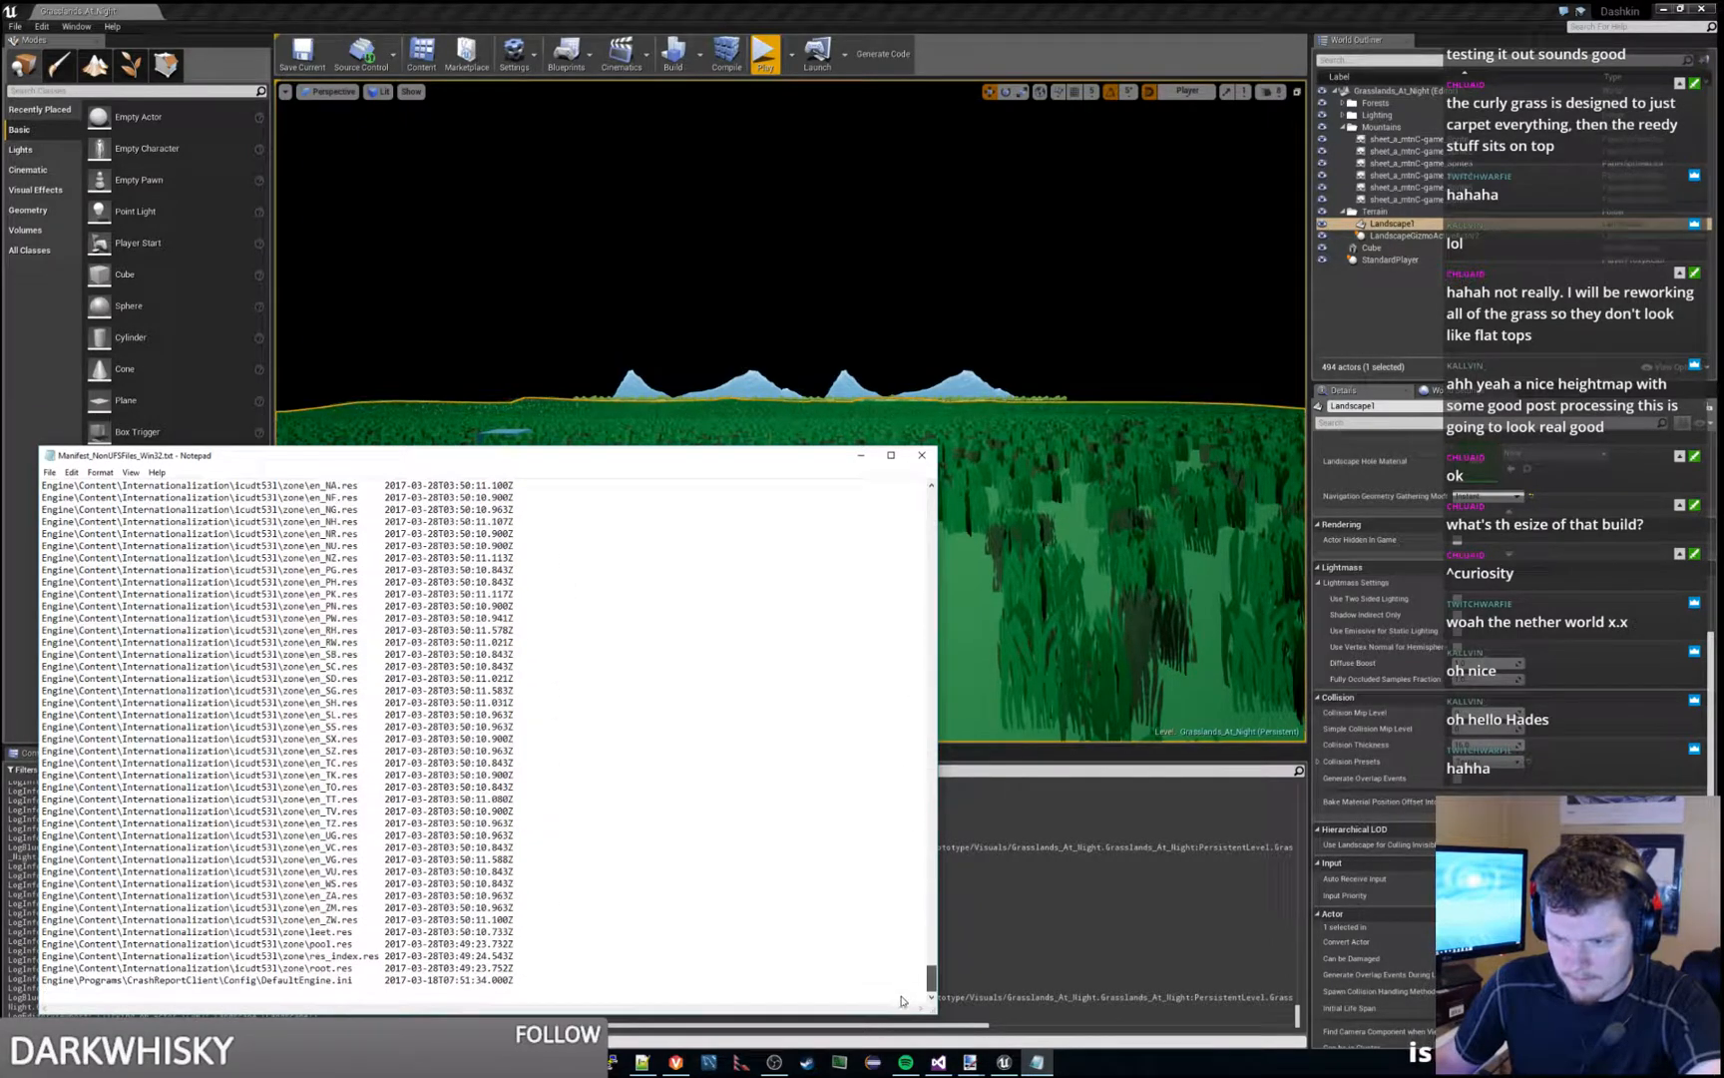
click(921, 455)
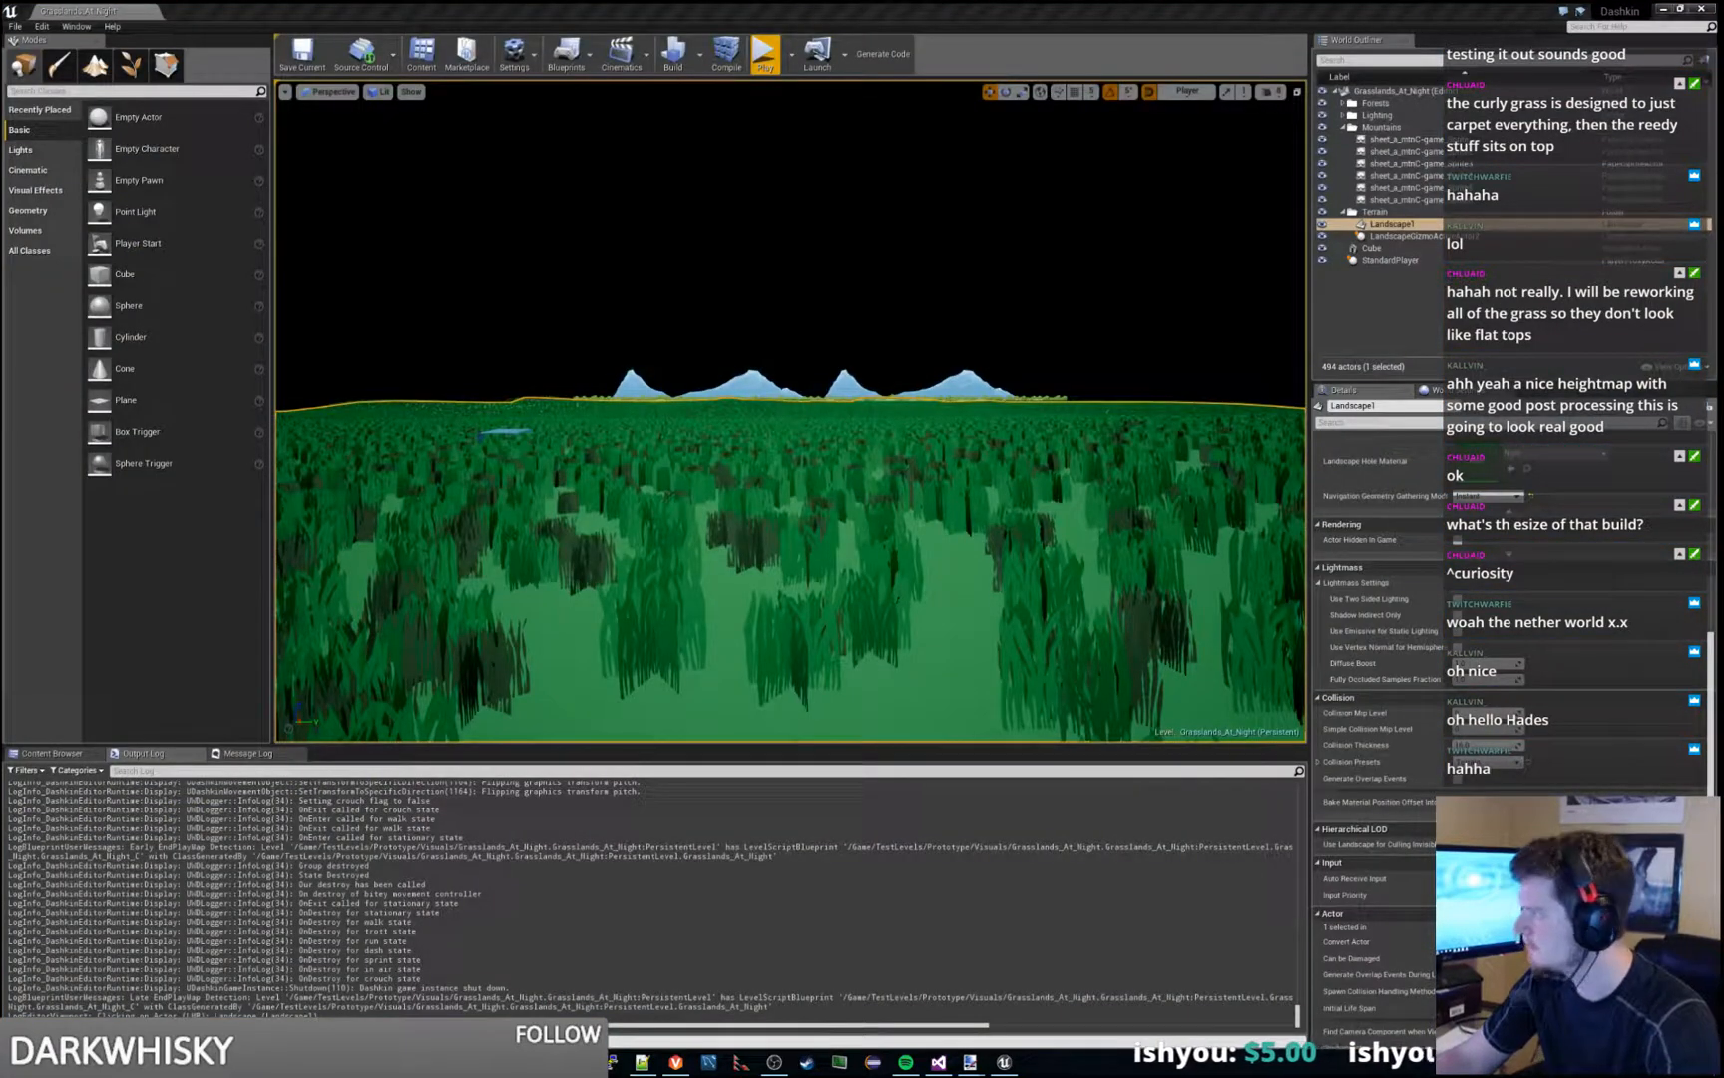
- Bring the Dashkin project folder window over the editor and browse to Content\TestLevels\Prototype\Visuals
drag(1723, 389, 1073, 413)
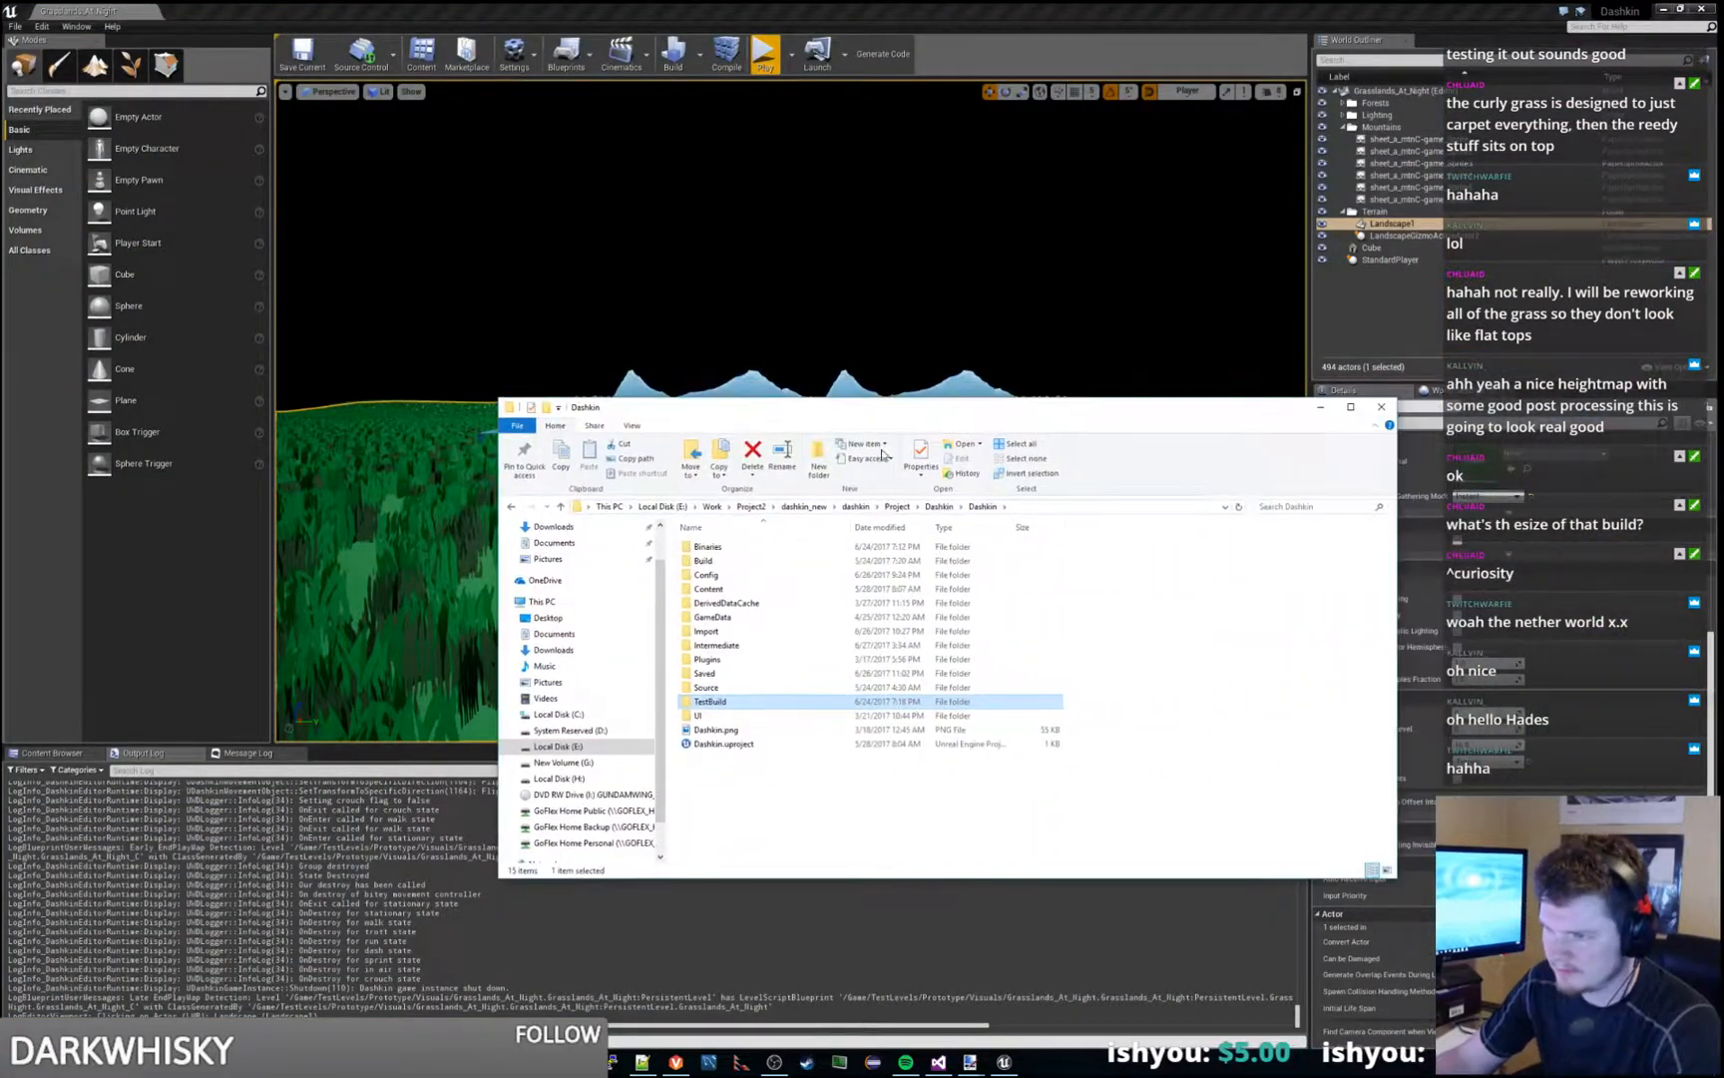
double_click(732, 589)
click(718, 787)
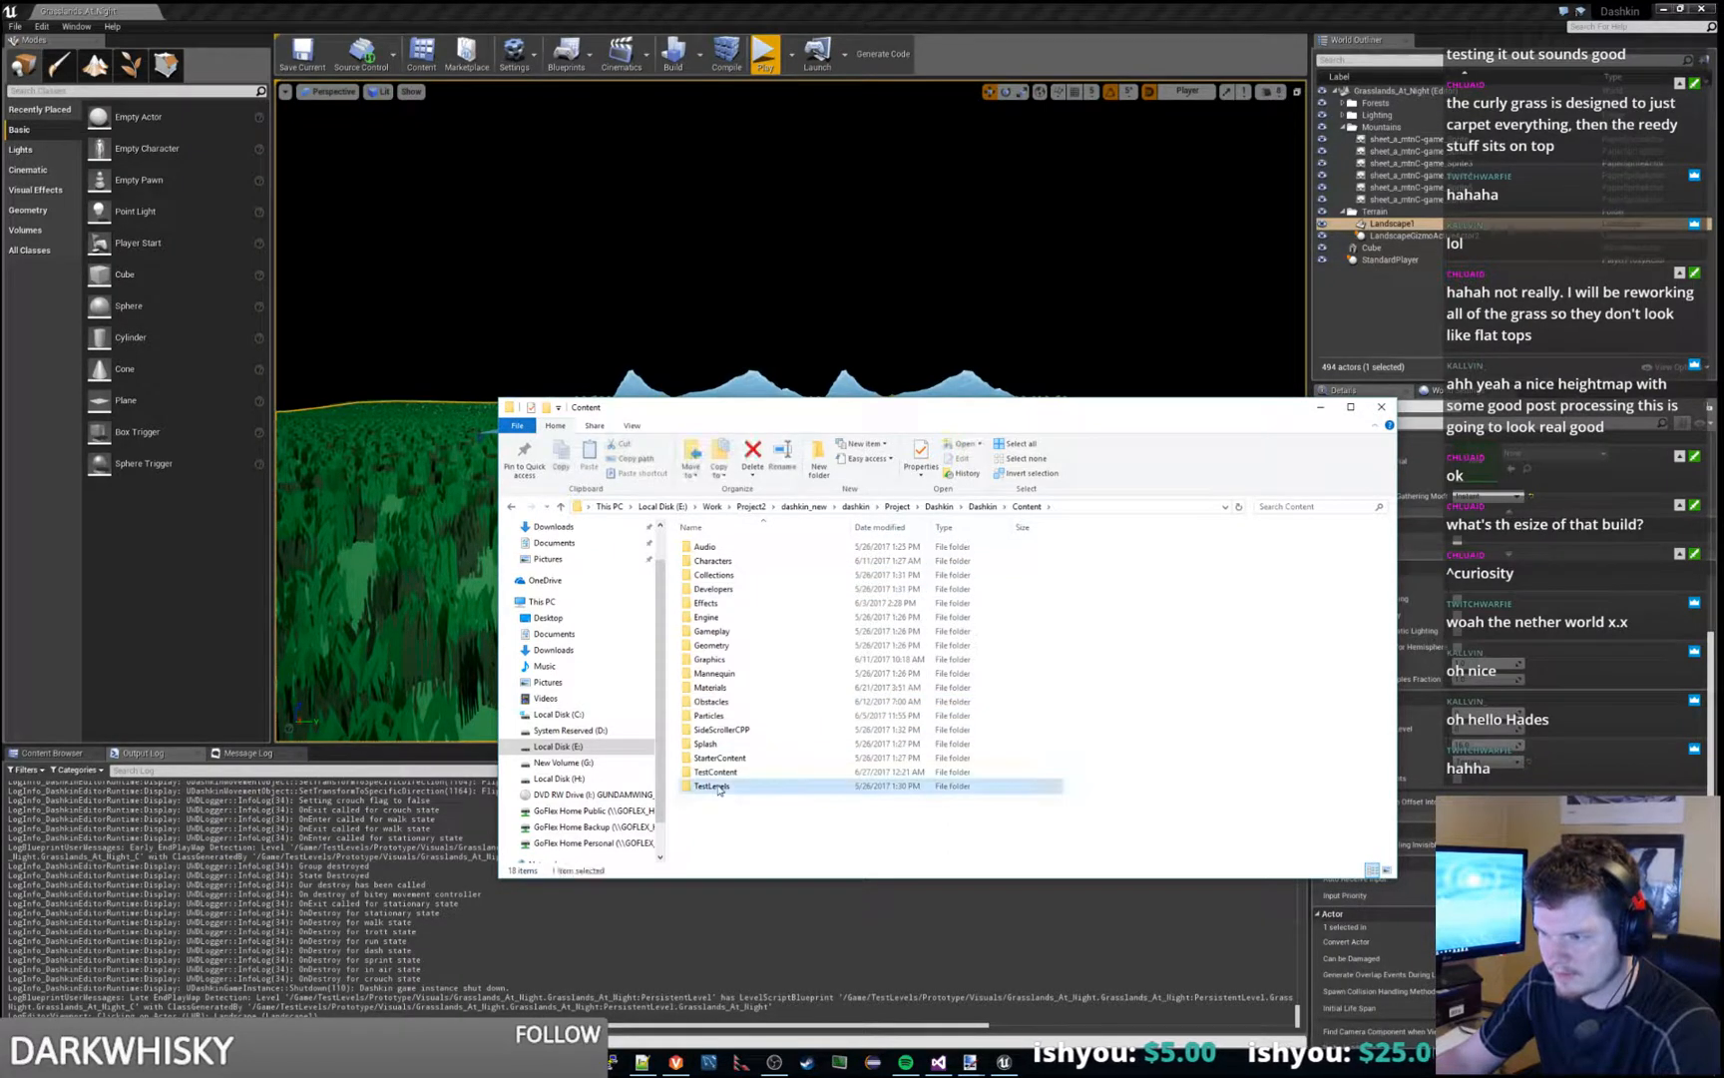
double_click(719, 787)
double_click(748, 561)
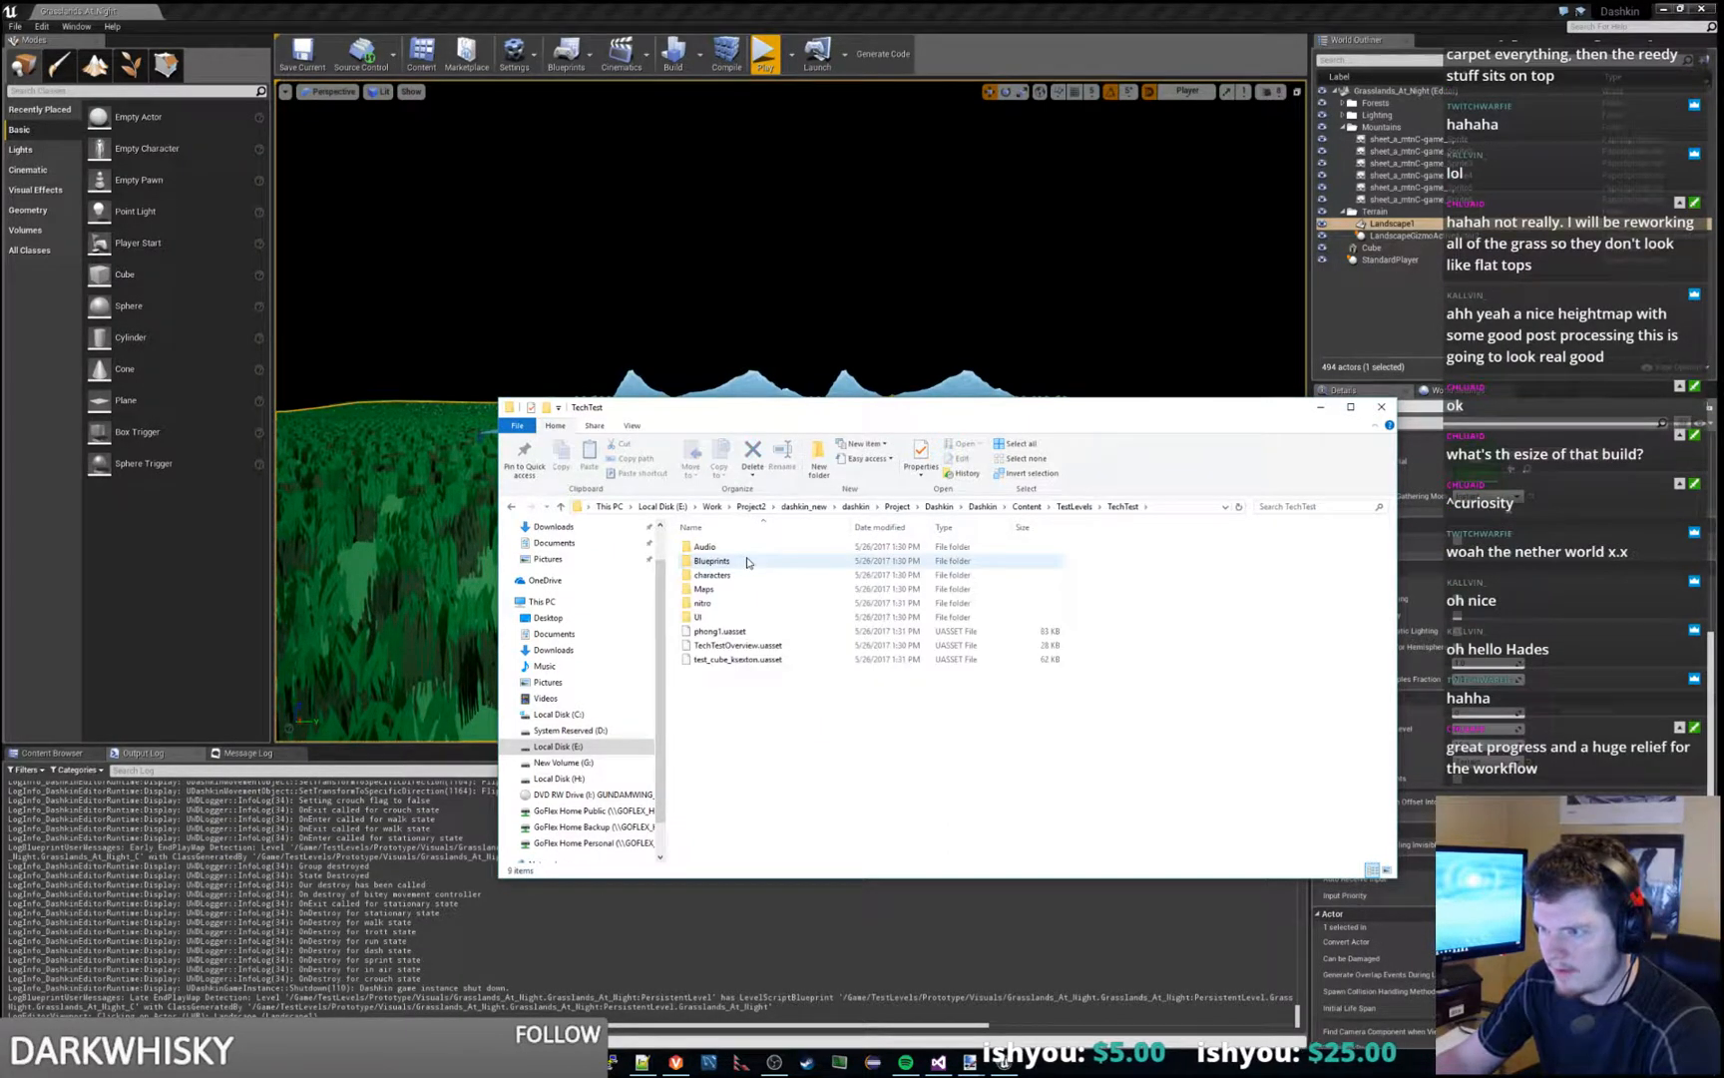
click(1073, 506)
double_click(729, 546)
click(731, 547)
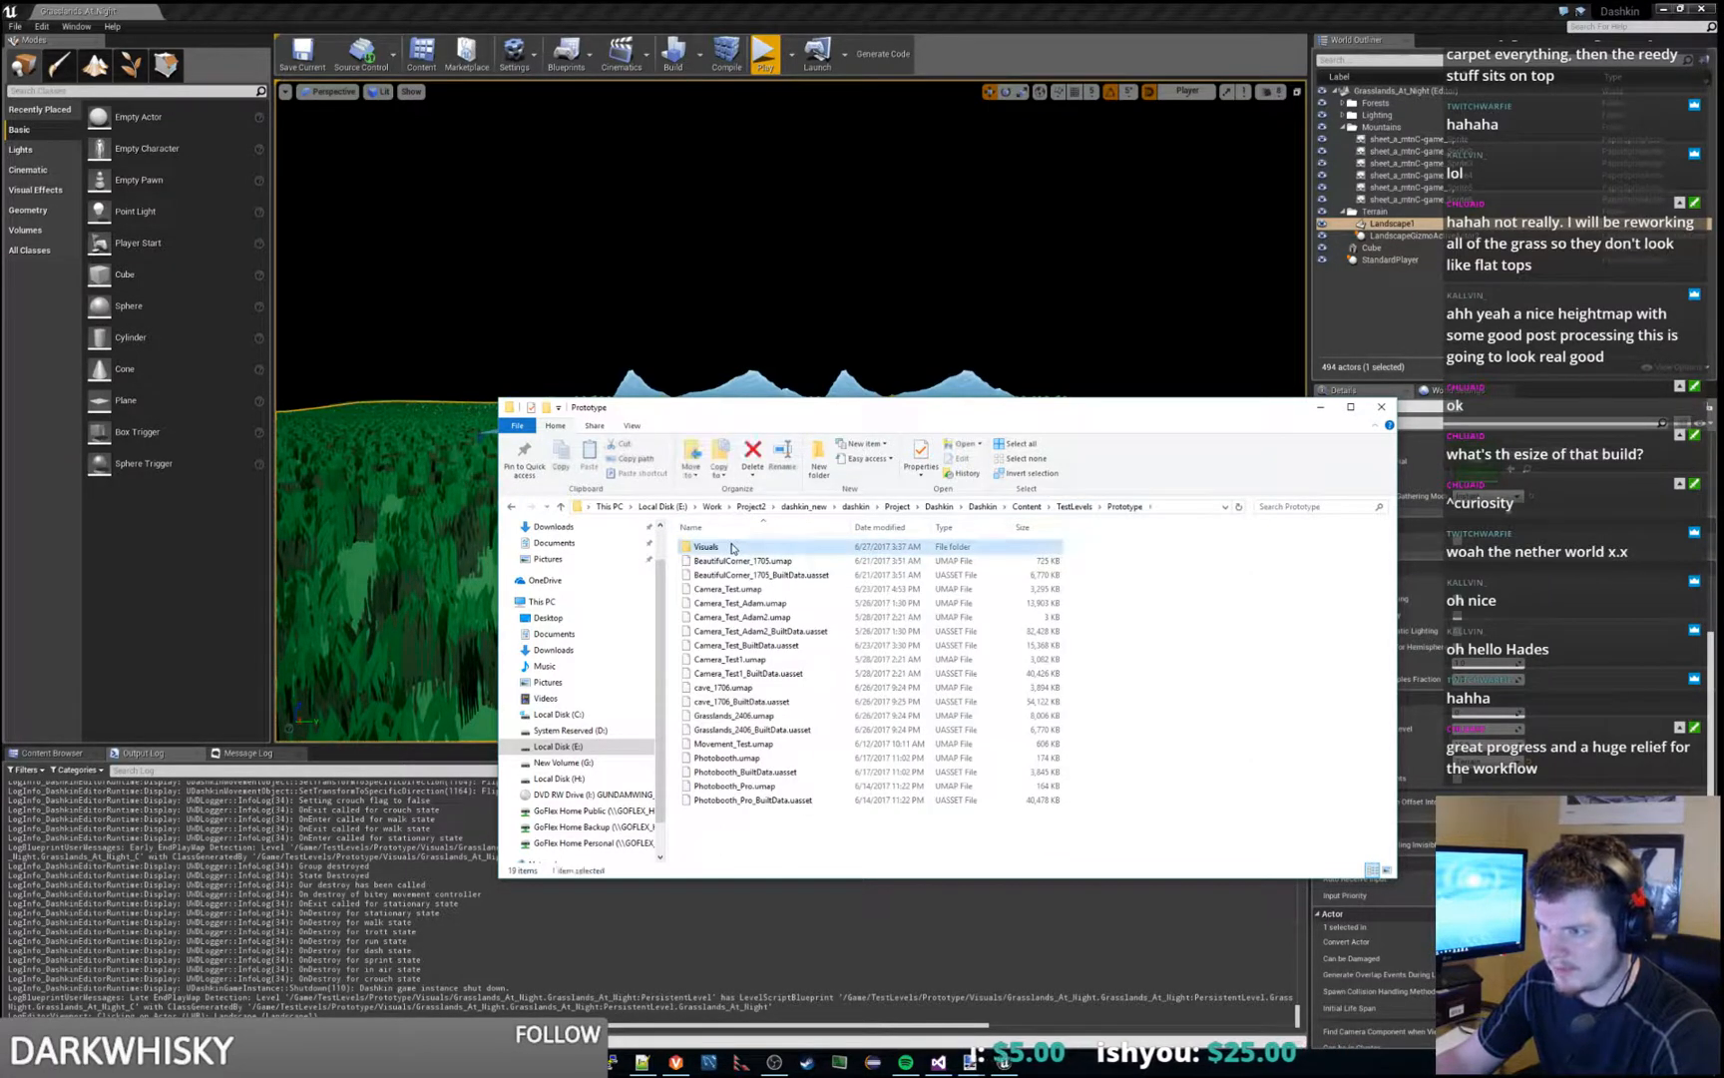
double_click(731, 547)
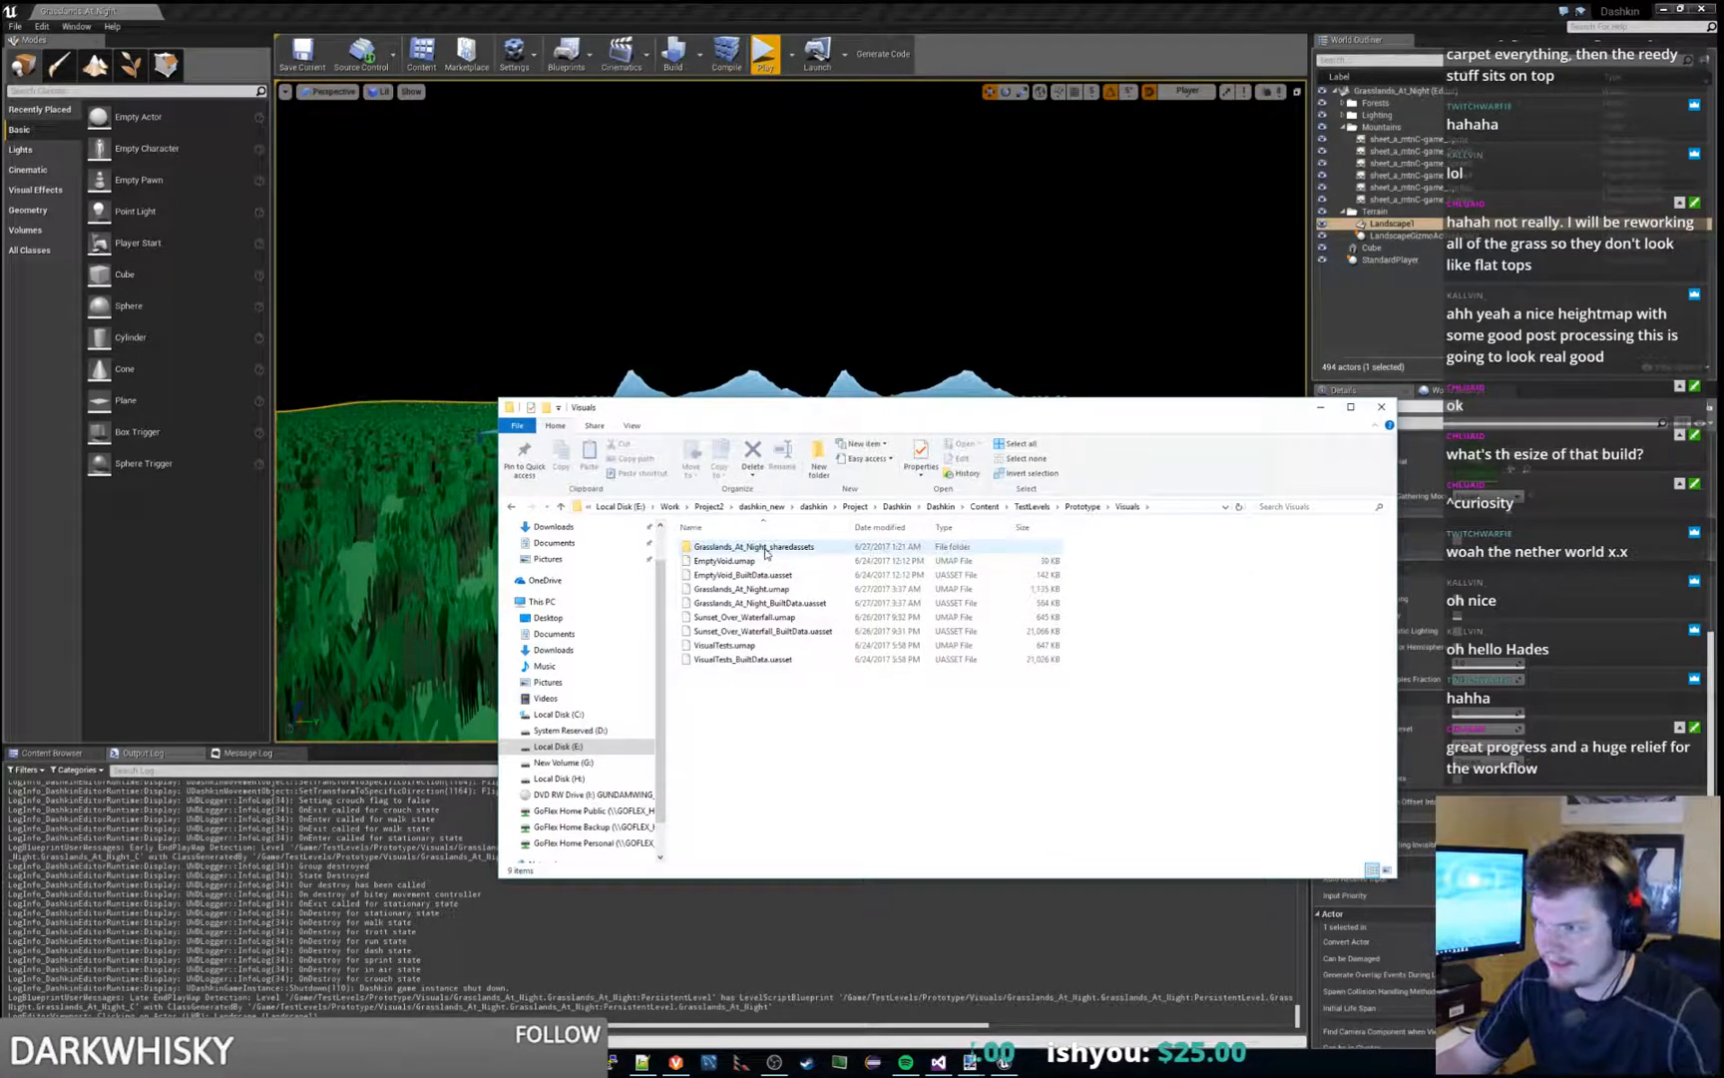
- Inspect the Grasslands_At_Night_sharedassets files and the Grasslands_At_Night map and BuiltData file sizes, and move the folder window off the editor
double_click(766, 547)
click(758, 549)
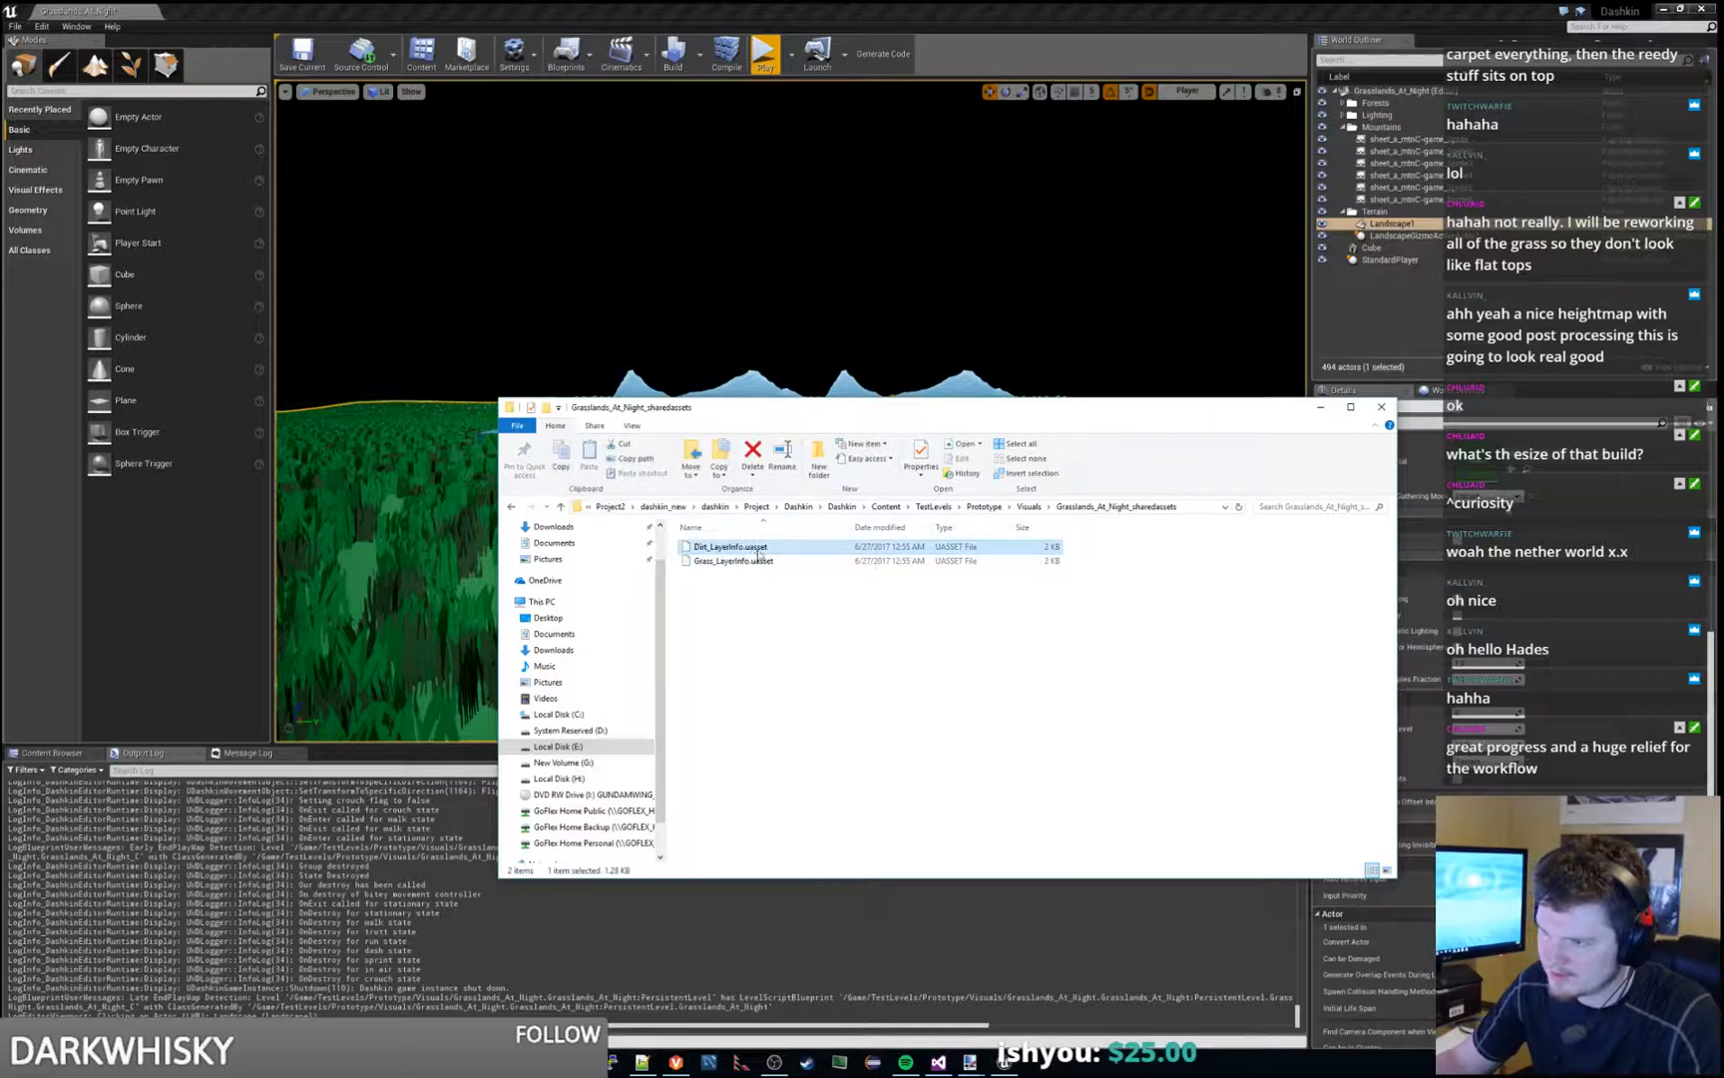
click(1029, 505)
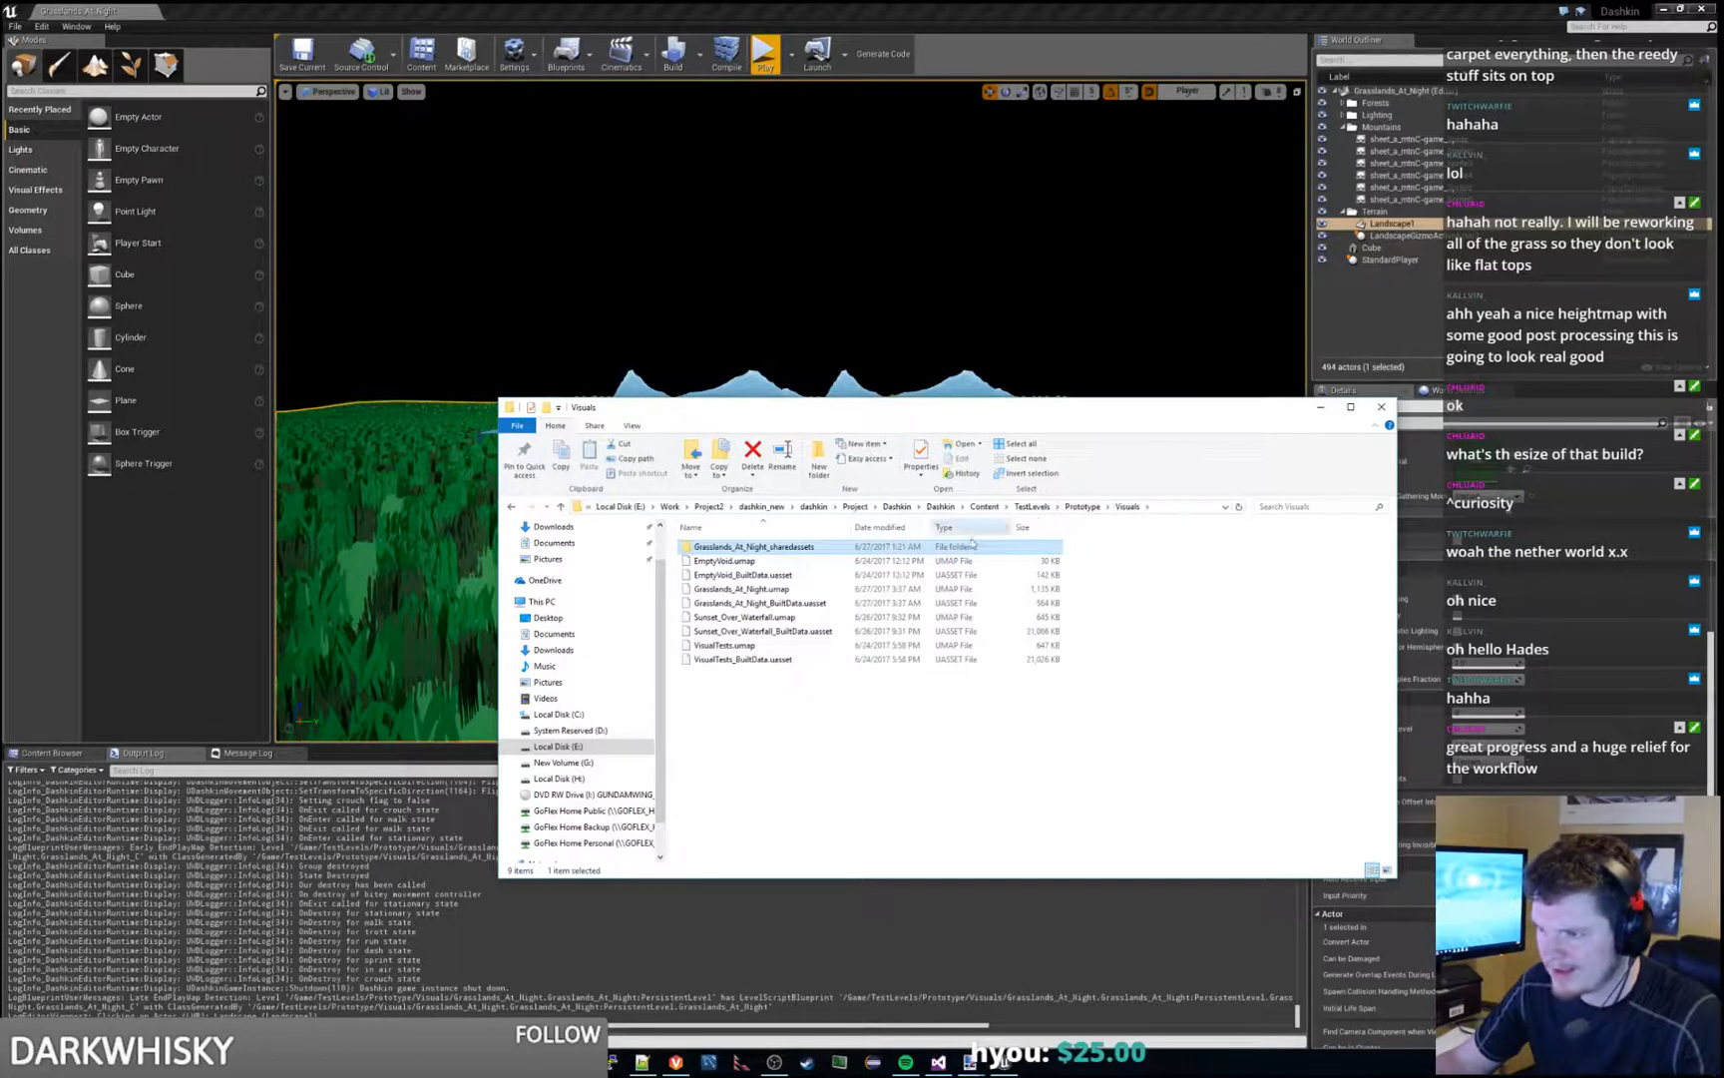
click(806, 591)
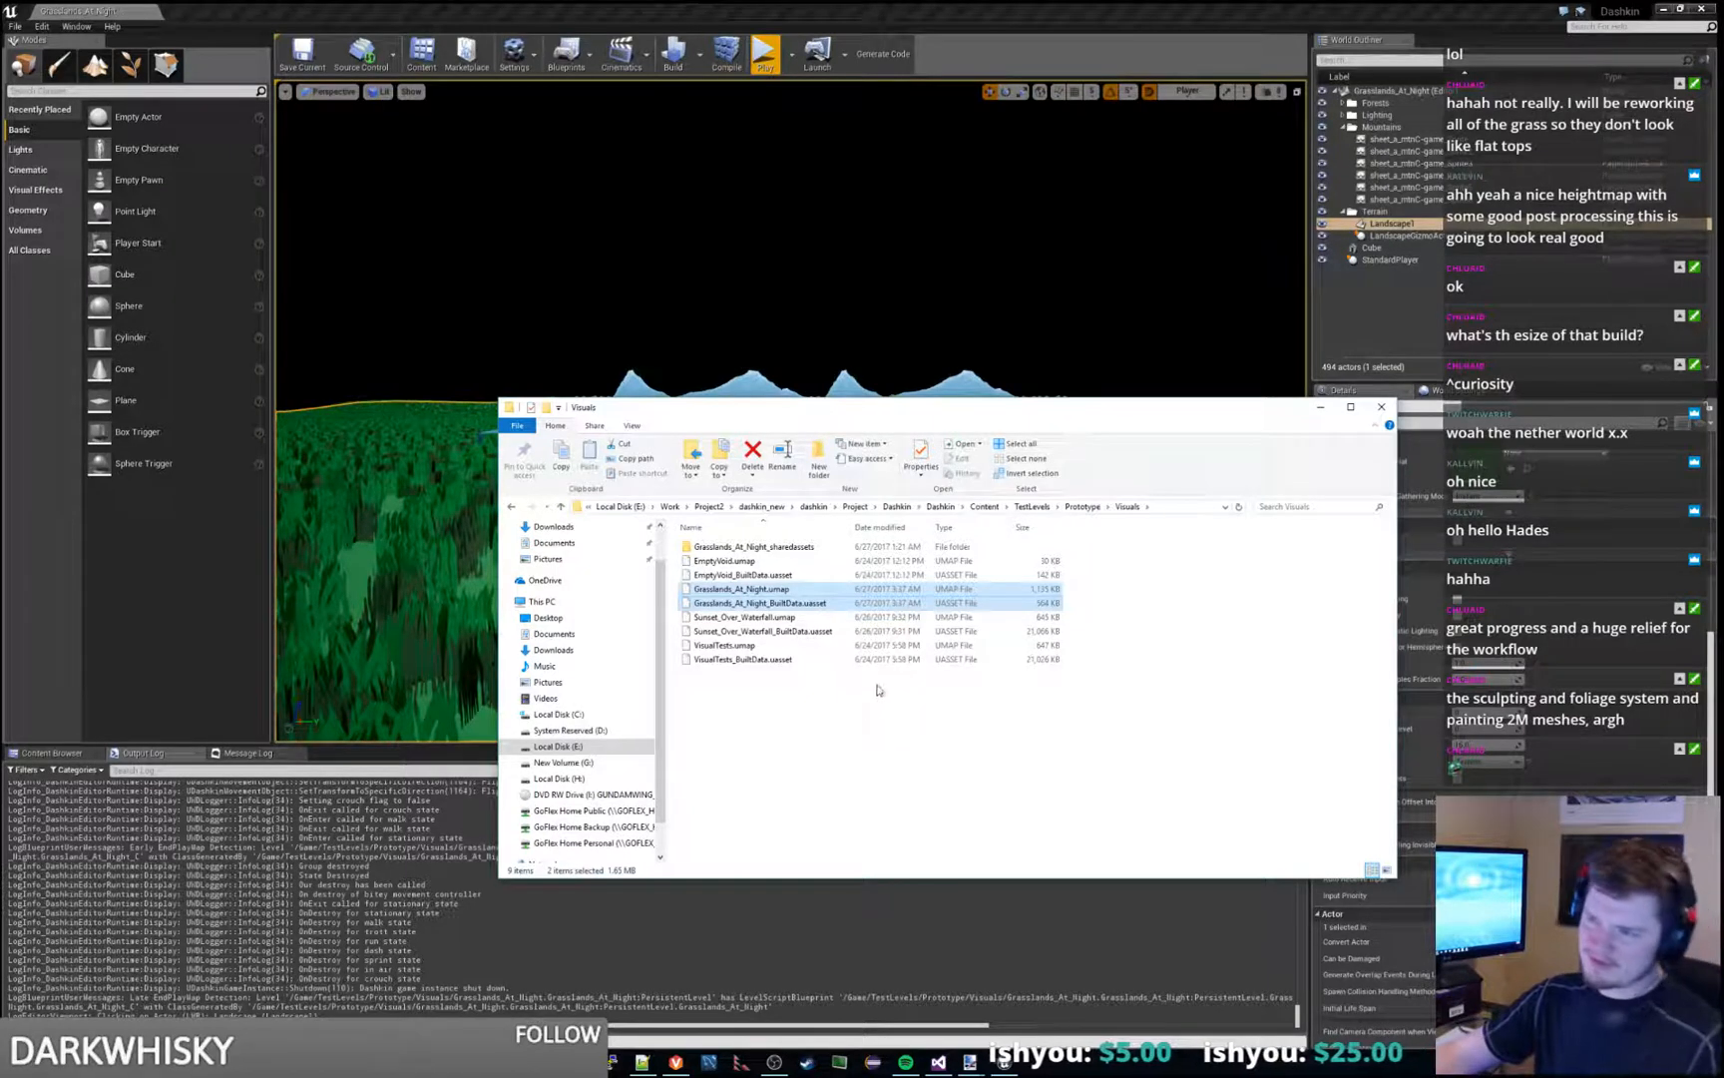
drag(1053, 411, 1723, 423)
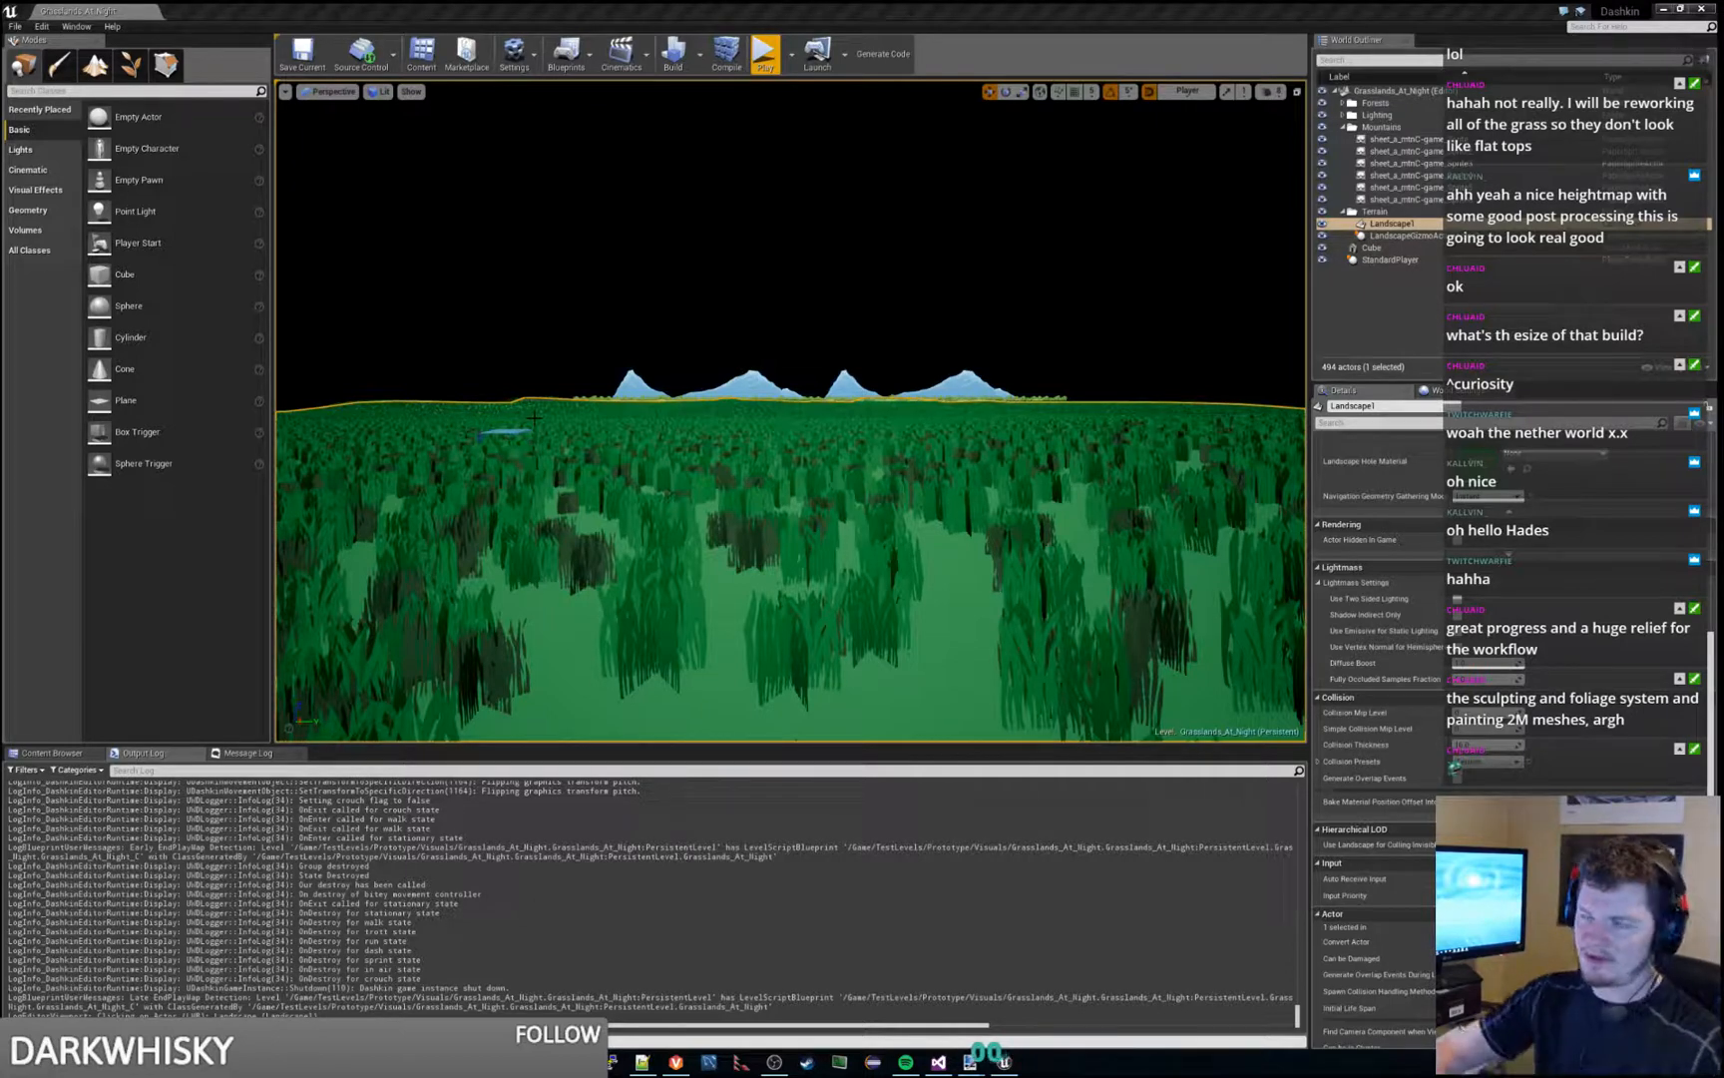
- Play the level, jump off the cube, run and crouch the character in the grass, and end the session
click(764, 62)
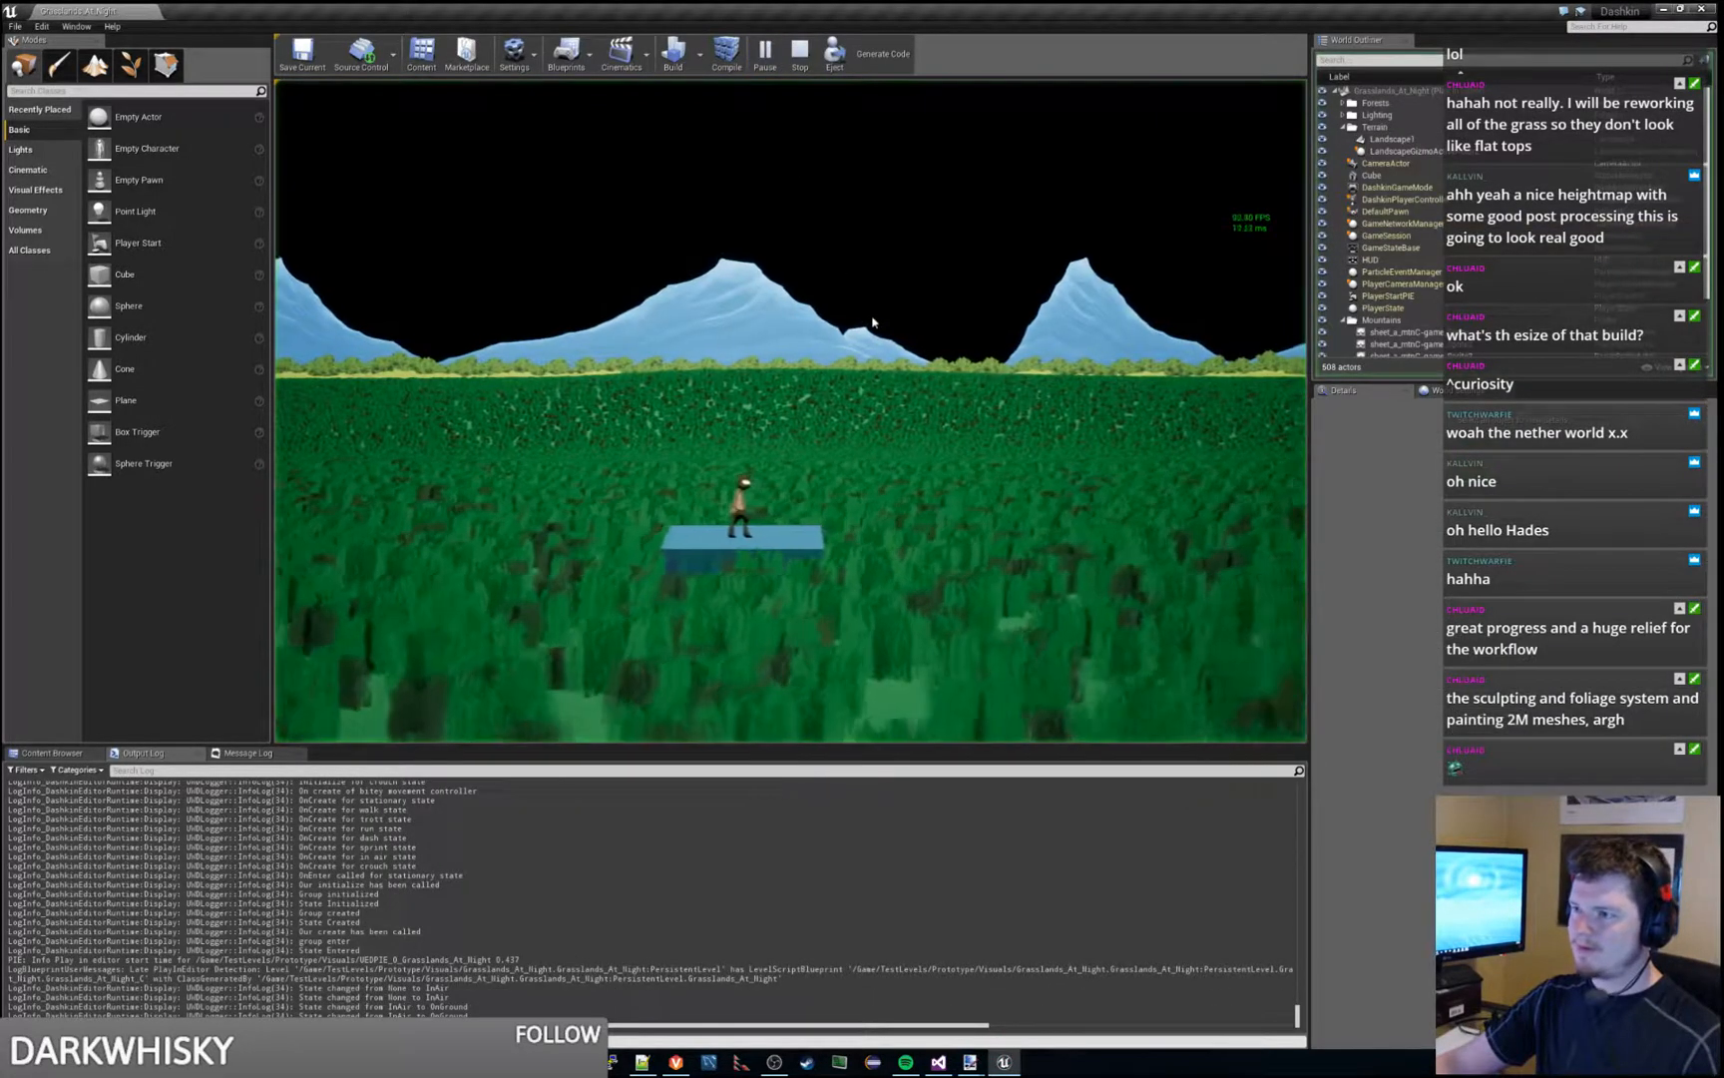
key(d)
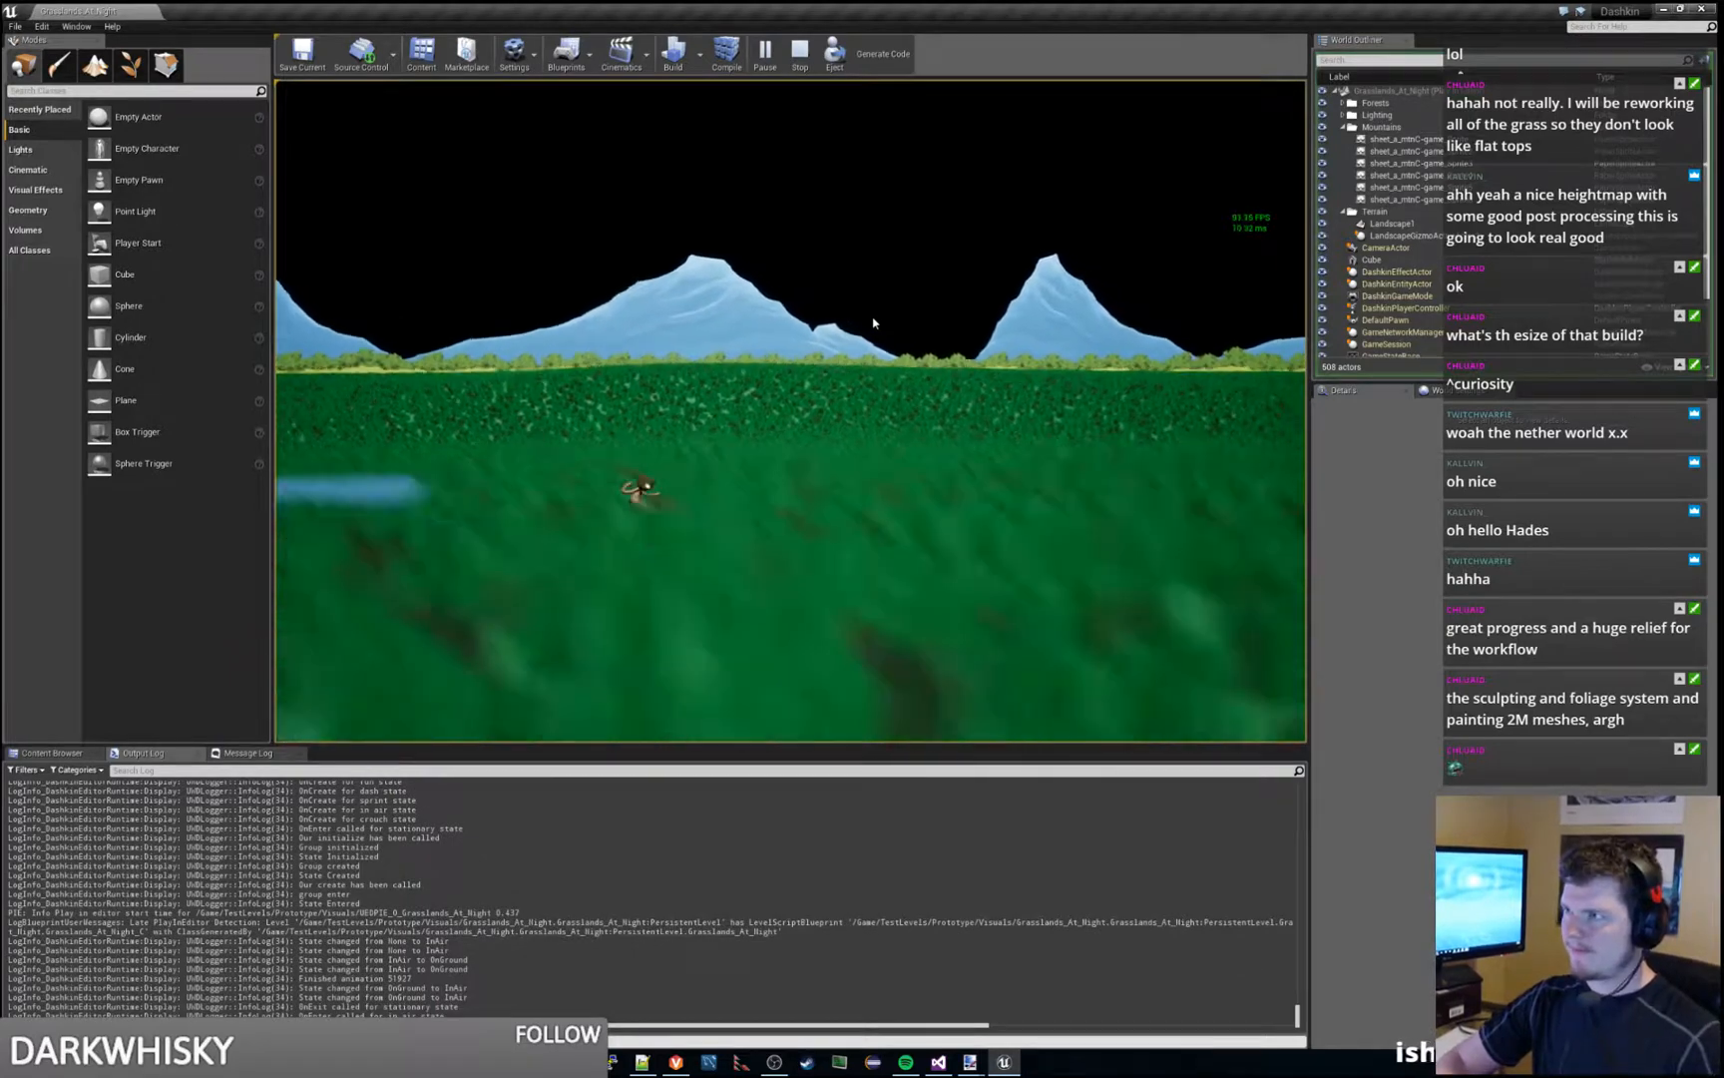
key(d)
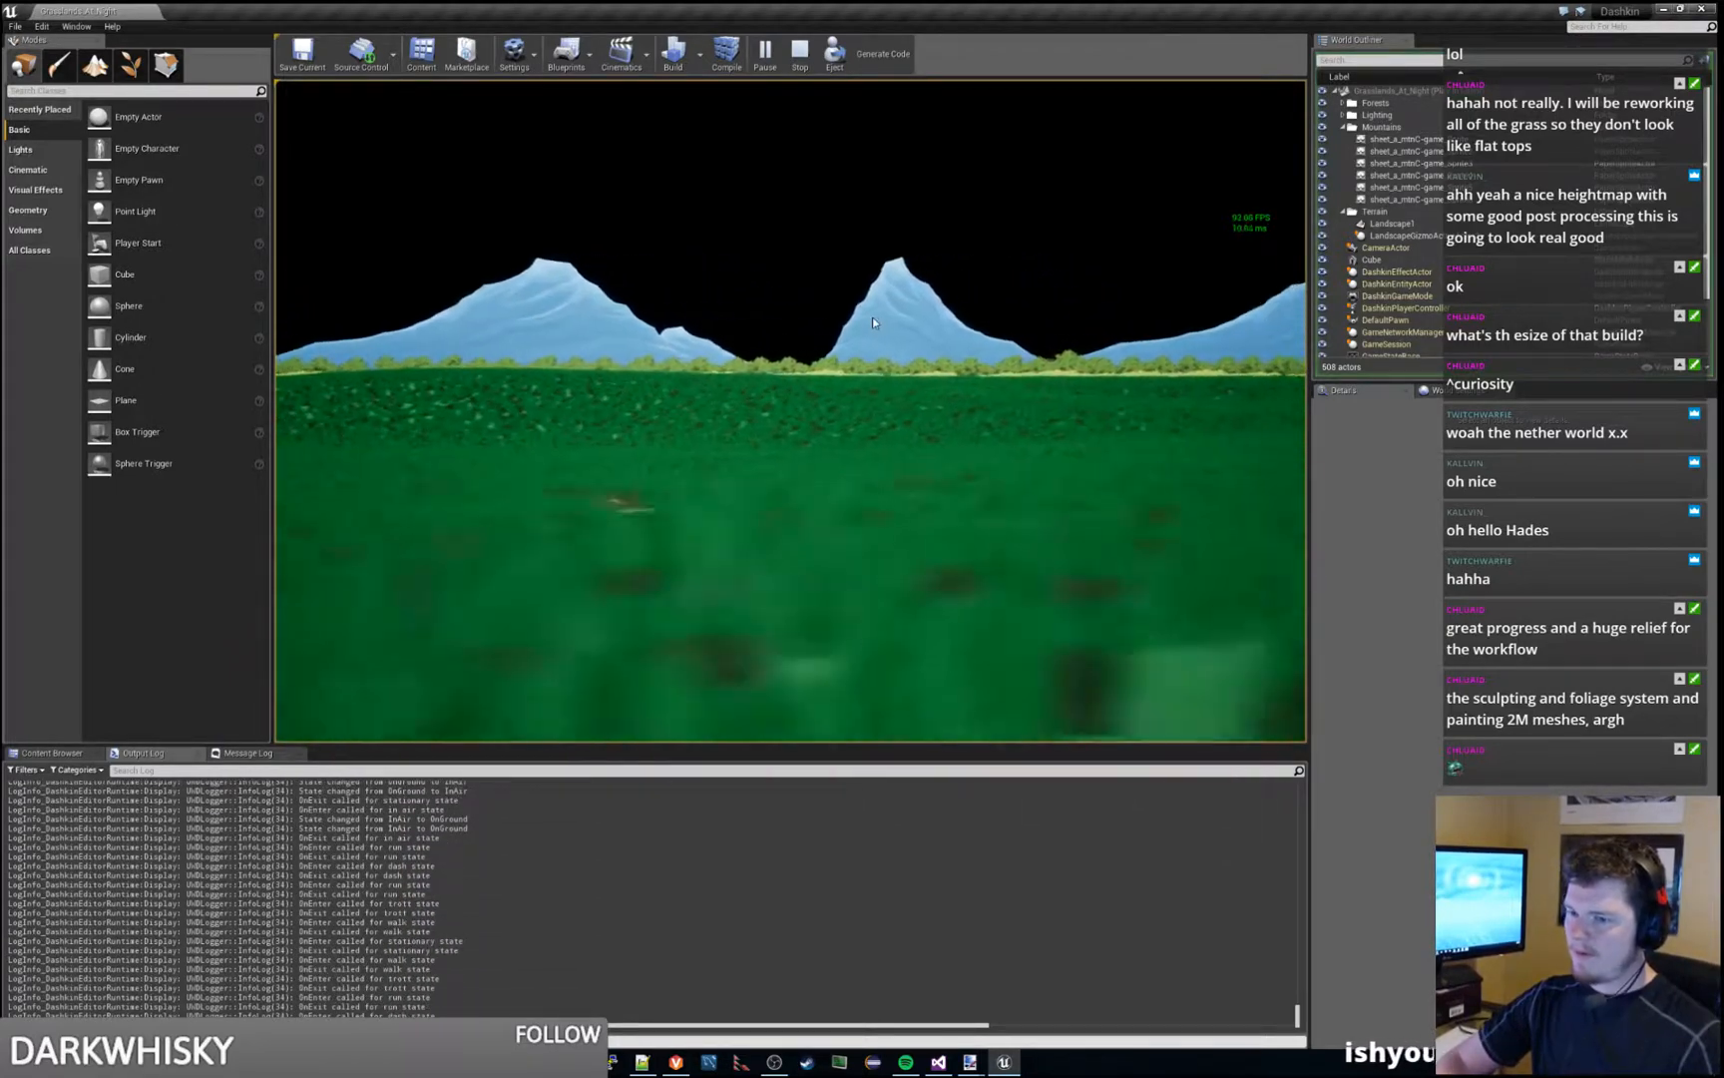
key(s)
key(d)
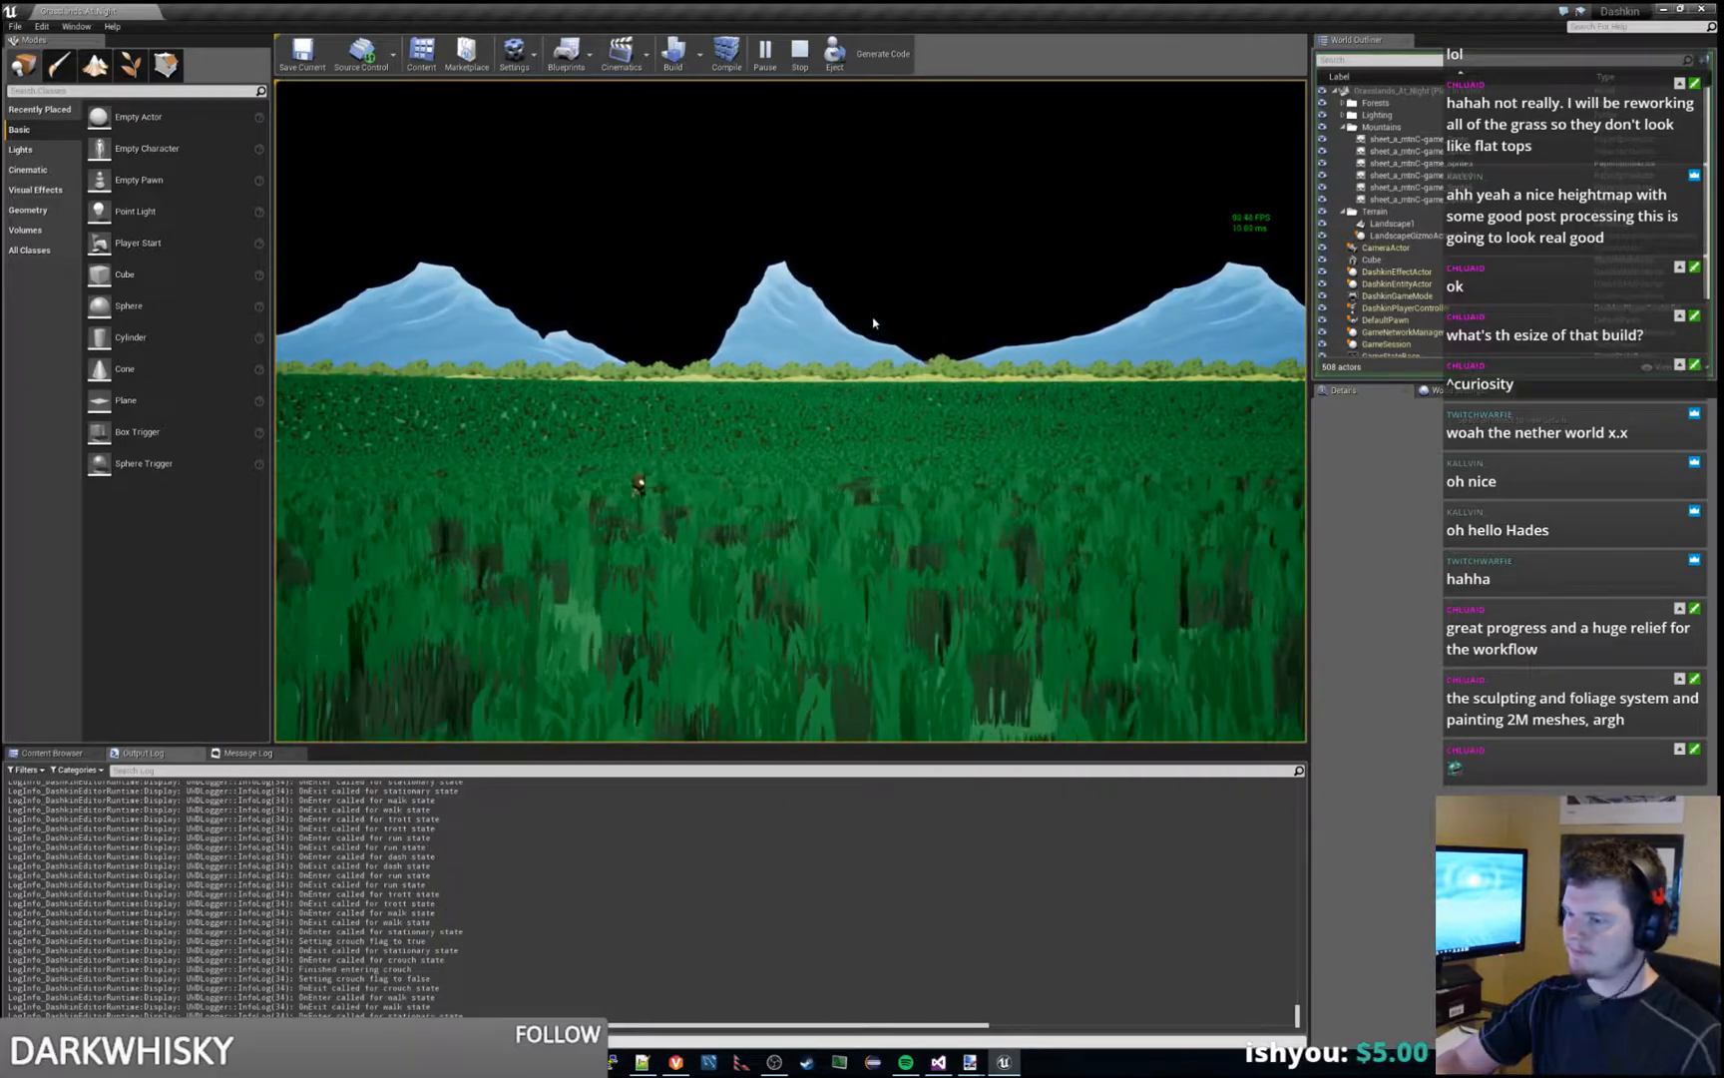
key(Escape)
- View the landscape from higher above, and start the level again to compare it with the night reference picture
right_drag(884, 337, 866, 431)
key(s)
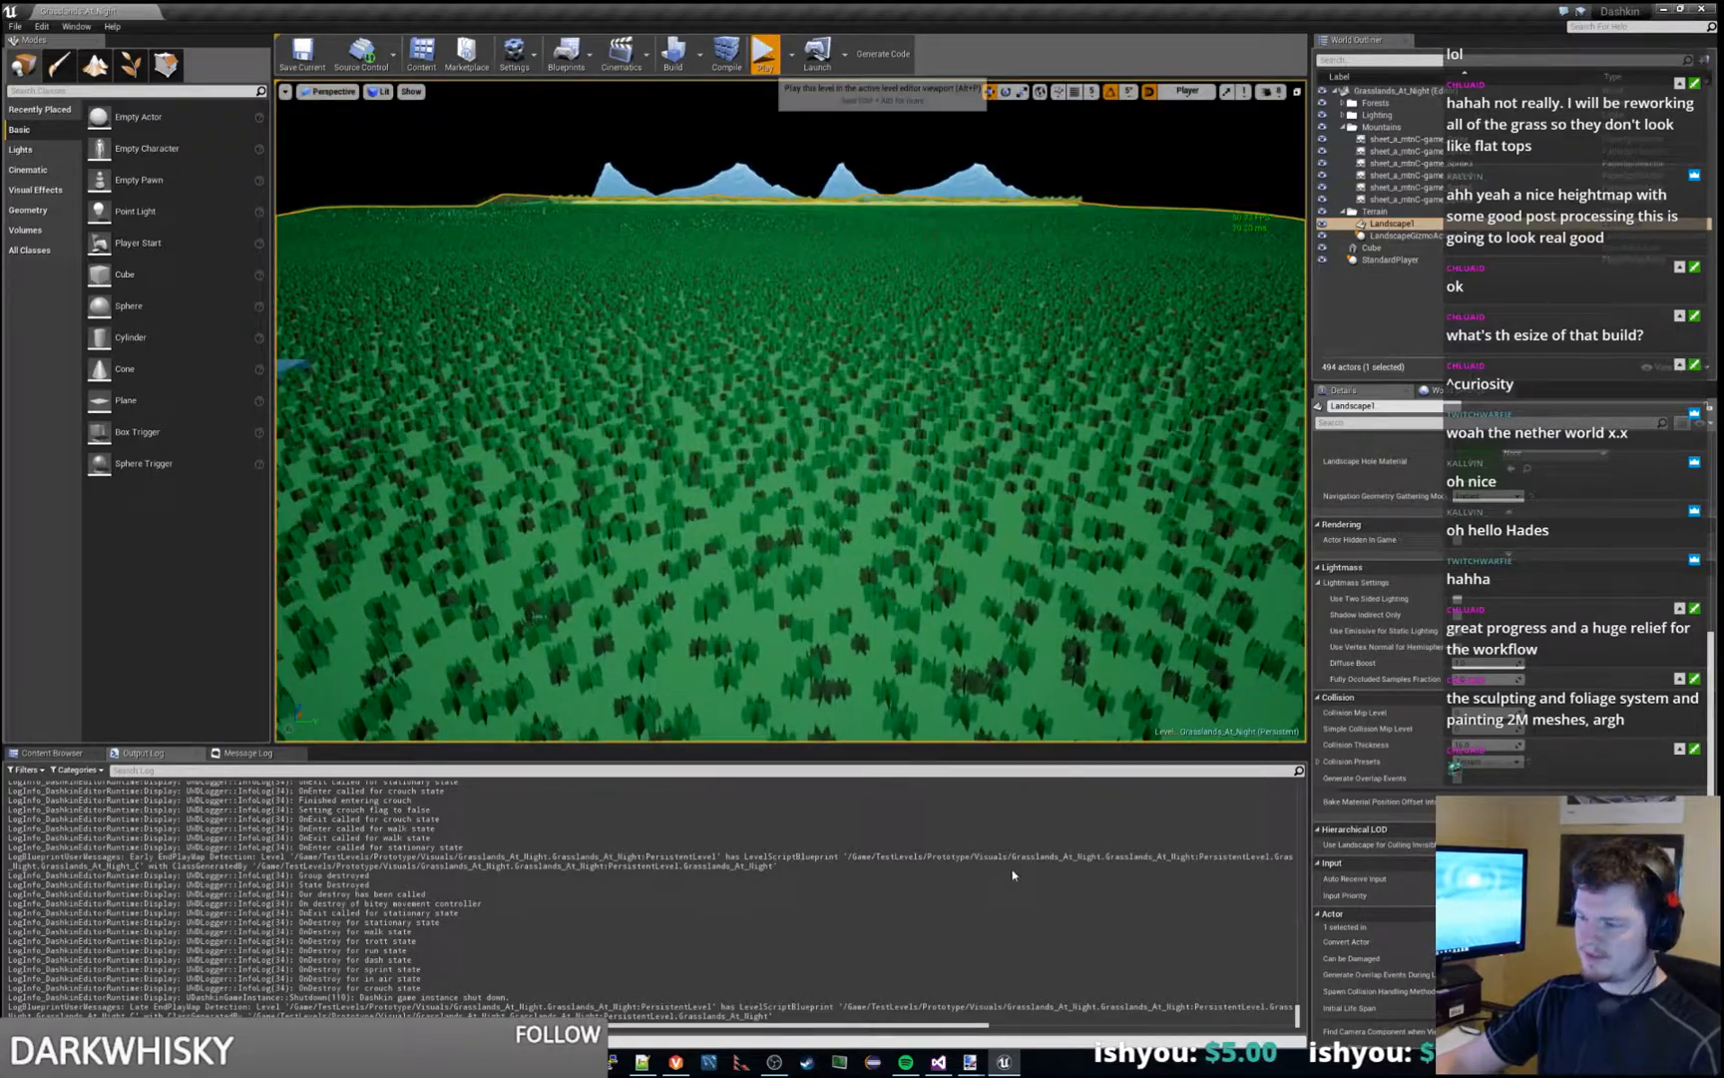
click(764, 55)
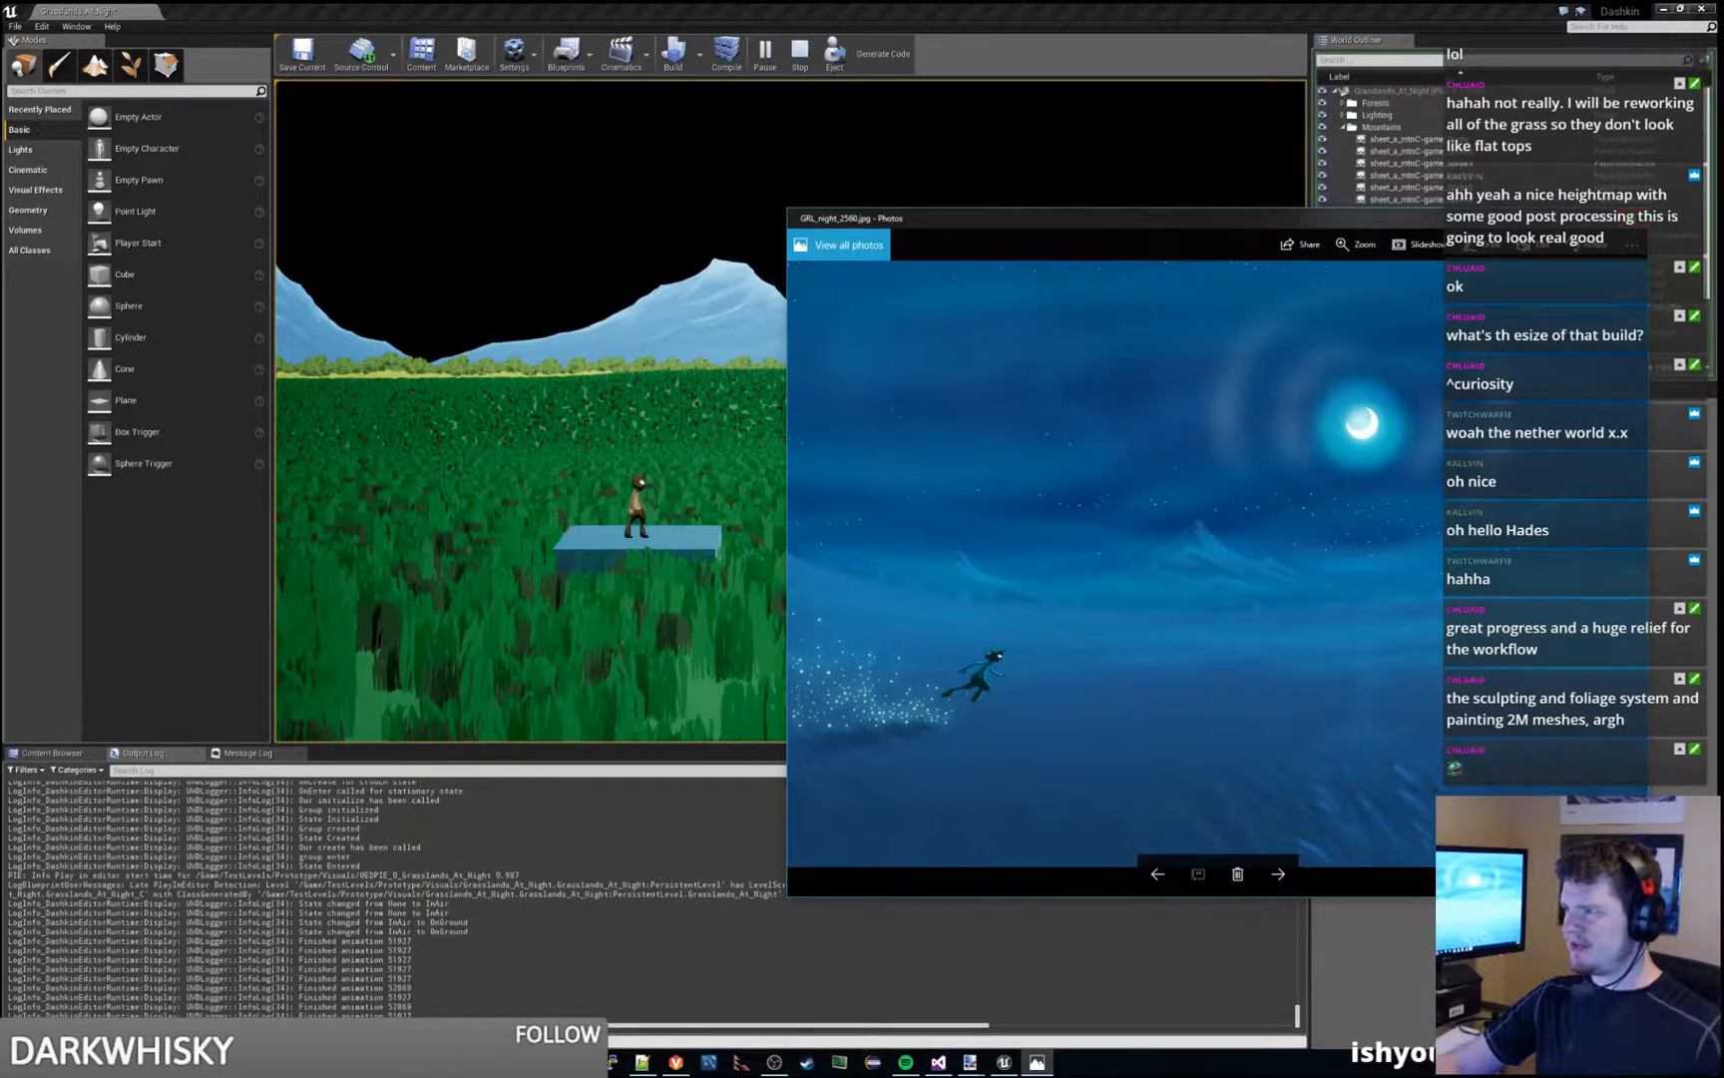
- End the play session, collapse the Mountains and Terrain actor folders, and select the Cube actor
click(1347, 115)
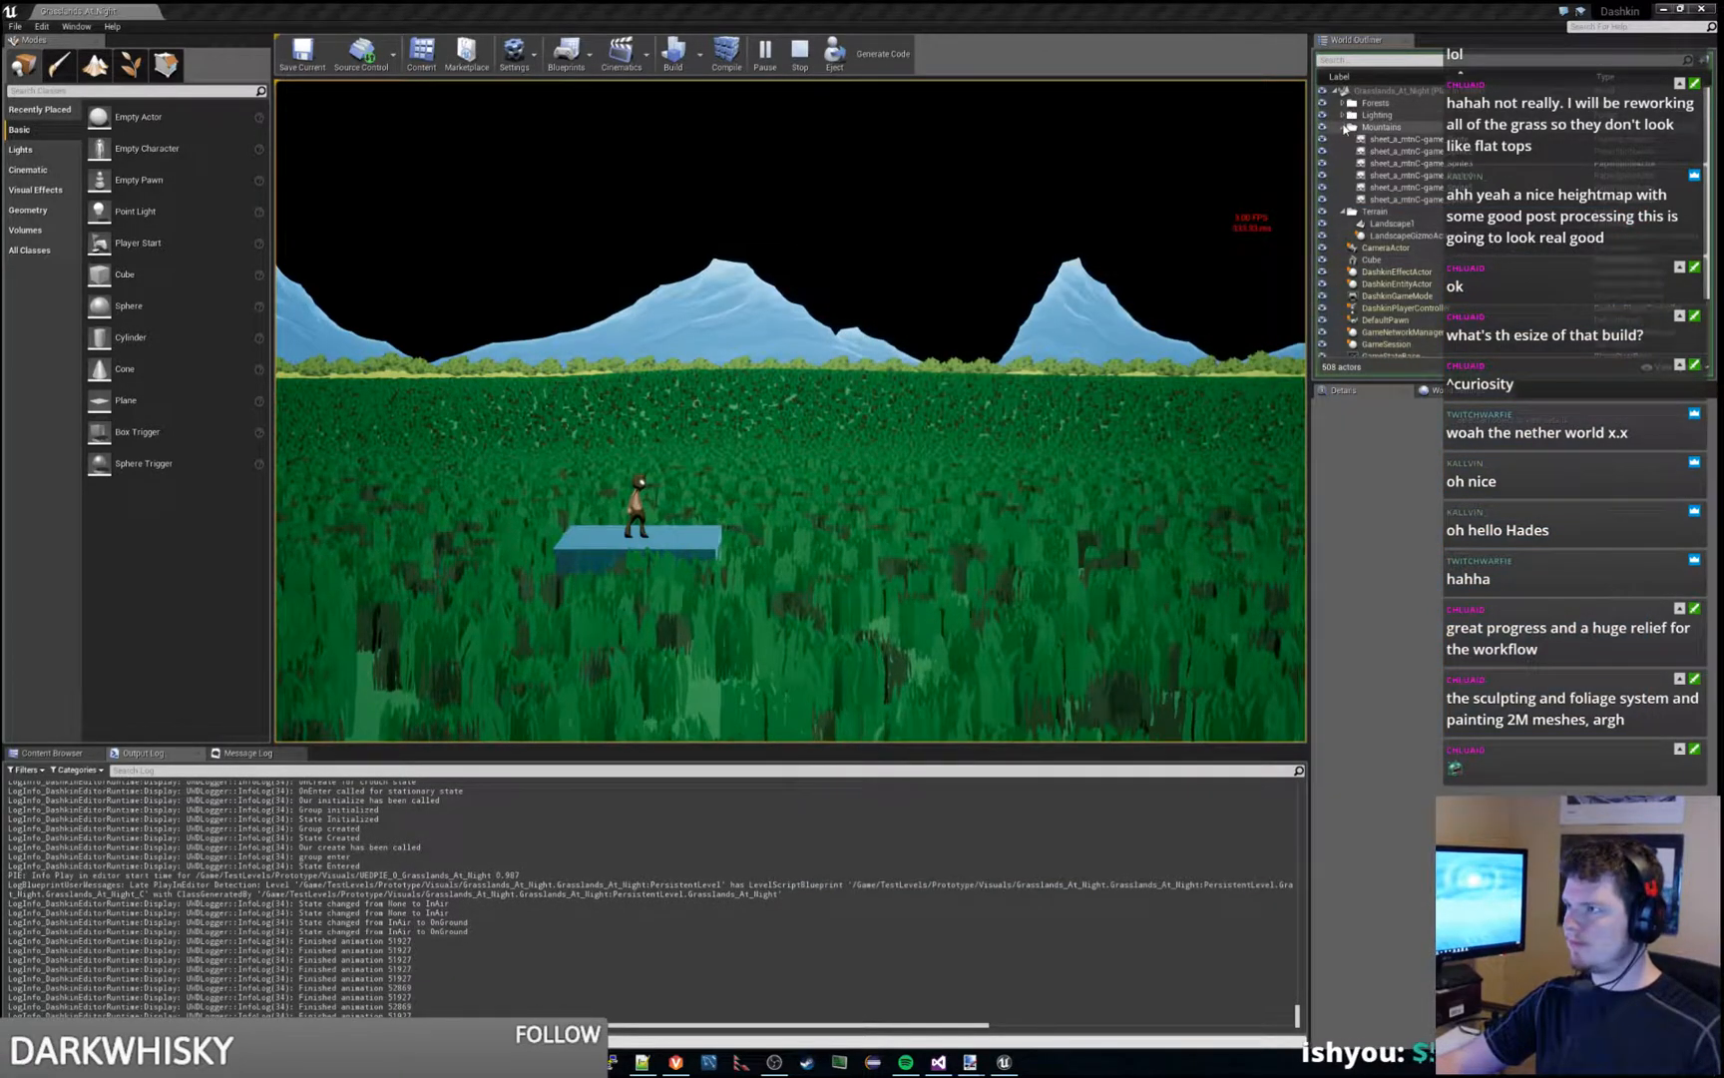
key(Escape)
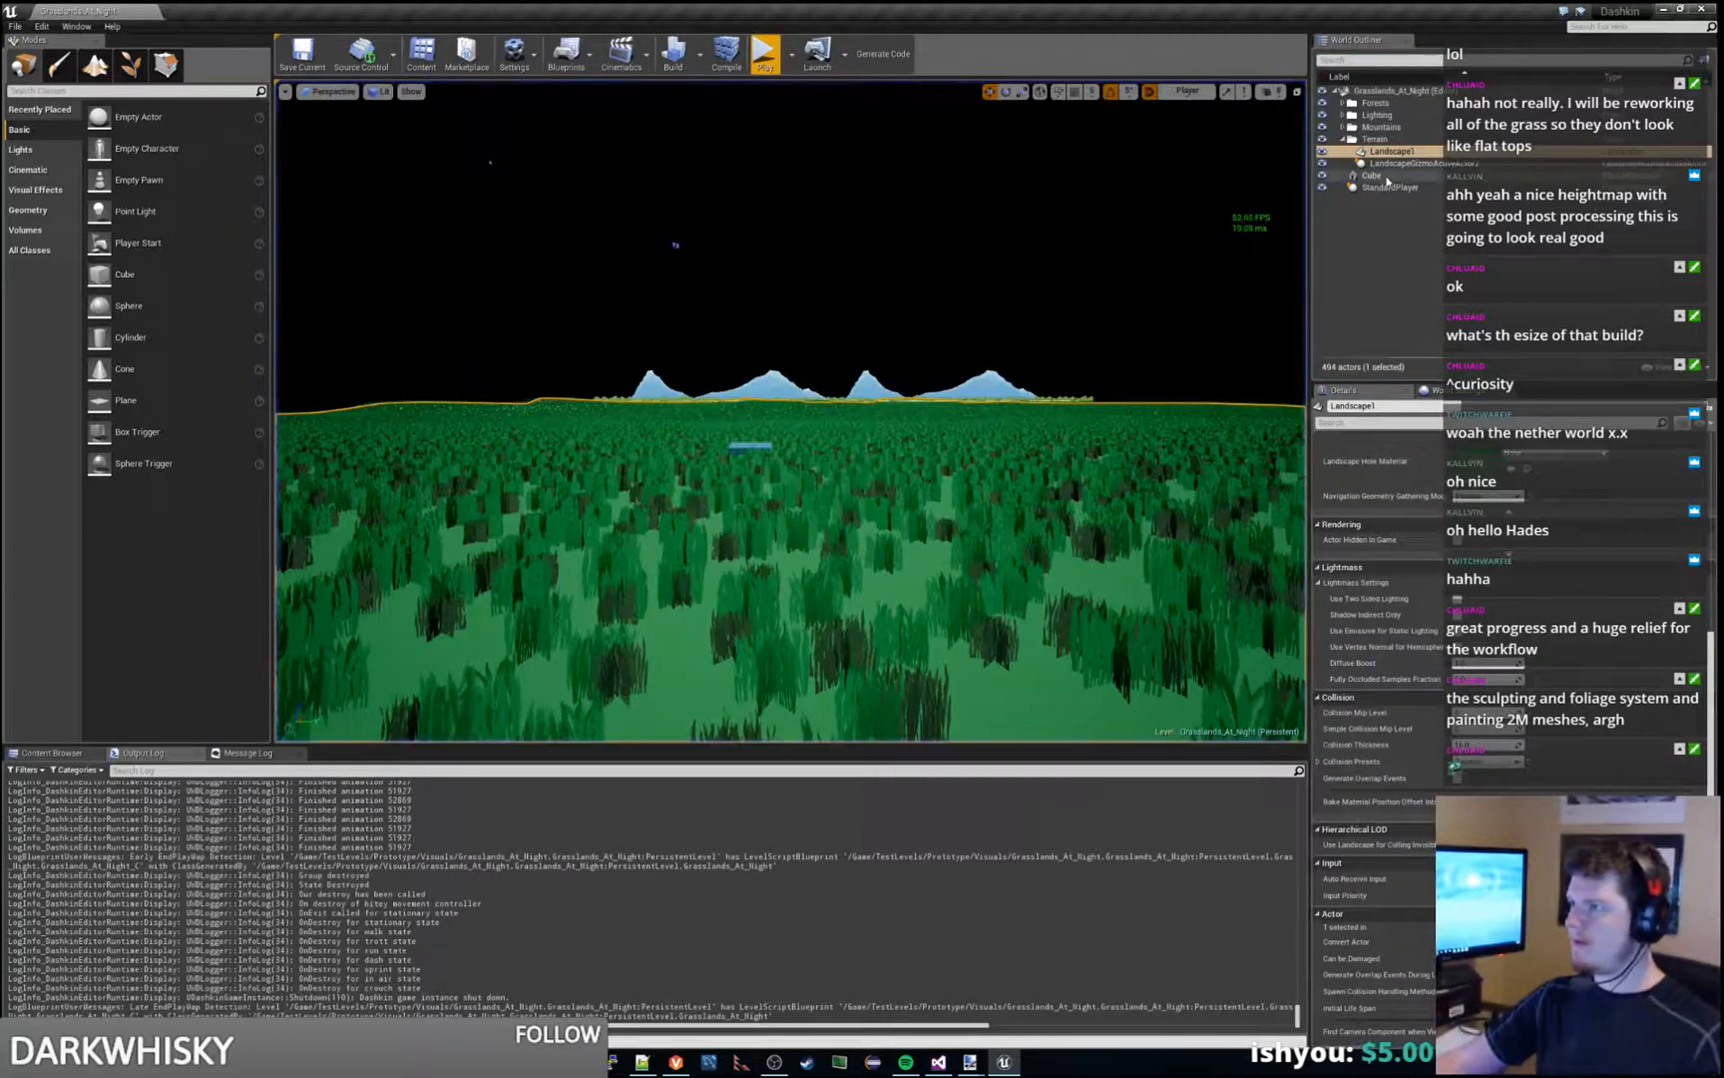
click(1369, 138)
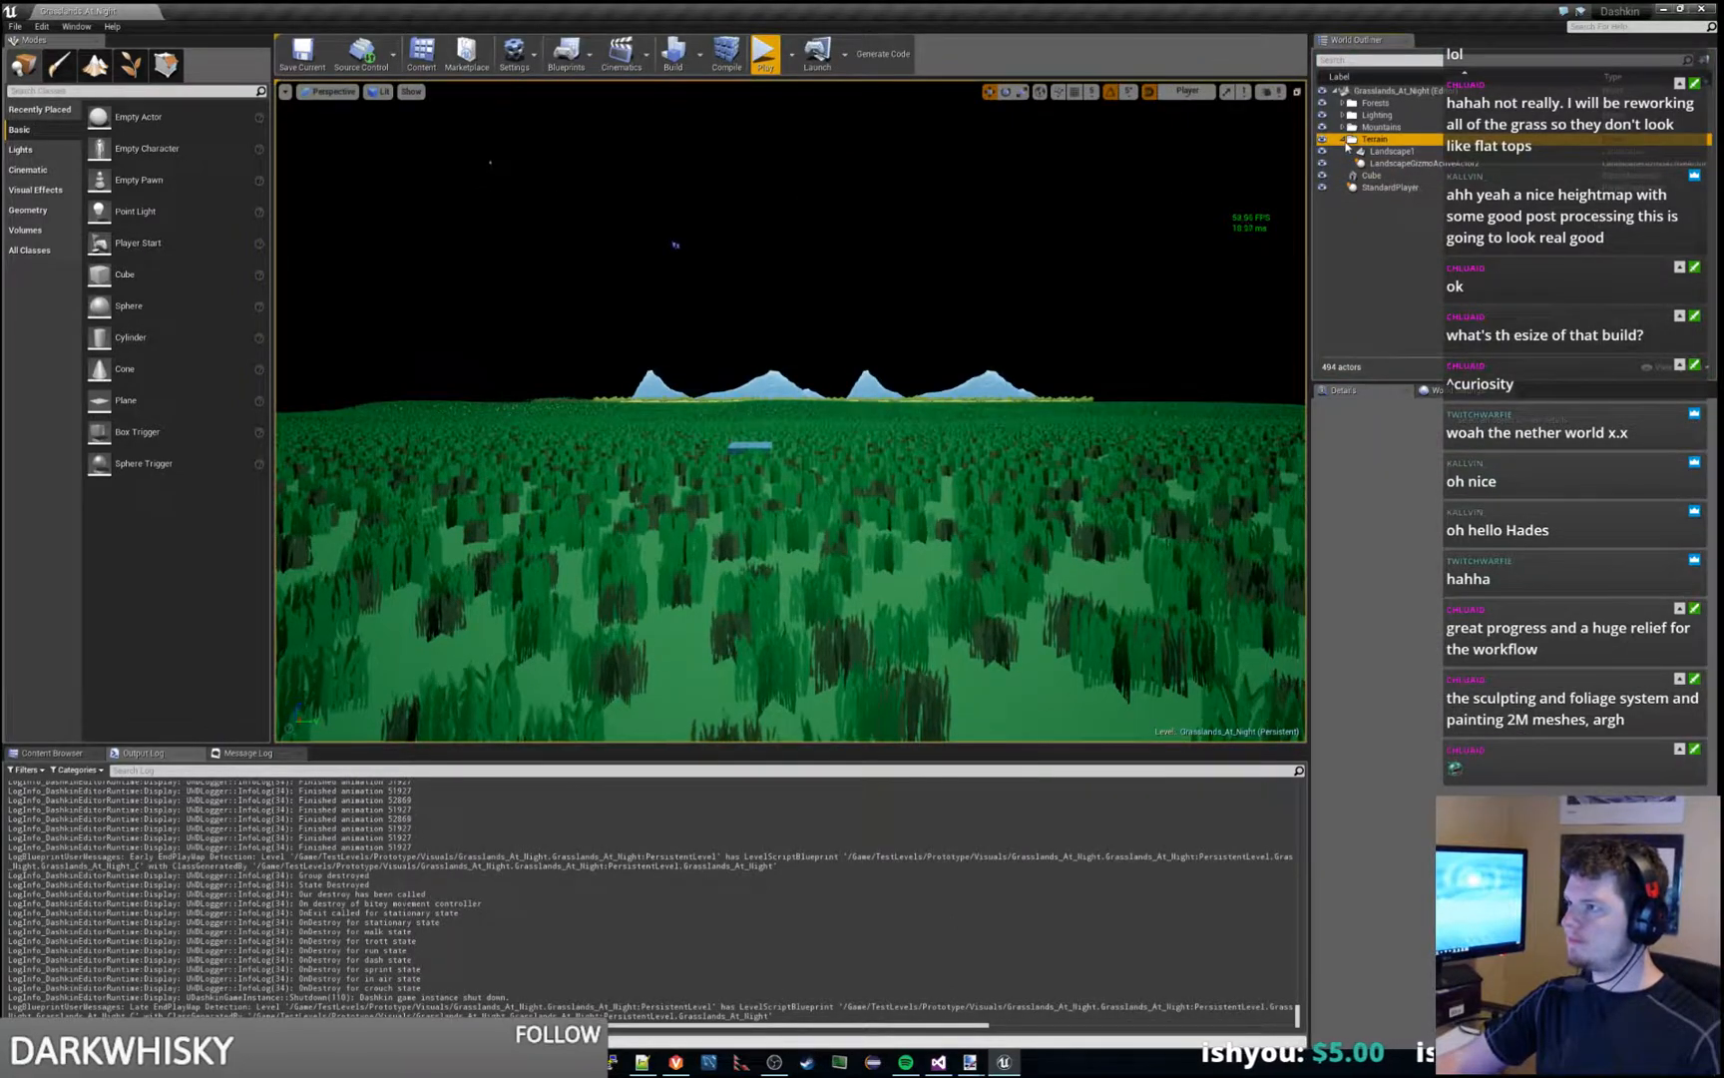
click(1344, 140)
click(1374, 152)
right_drag(1117, 379, 1125, 399)
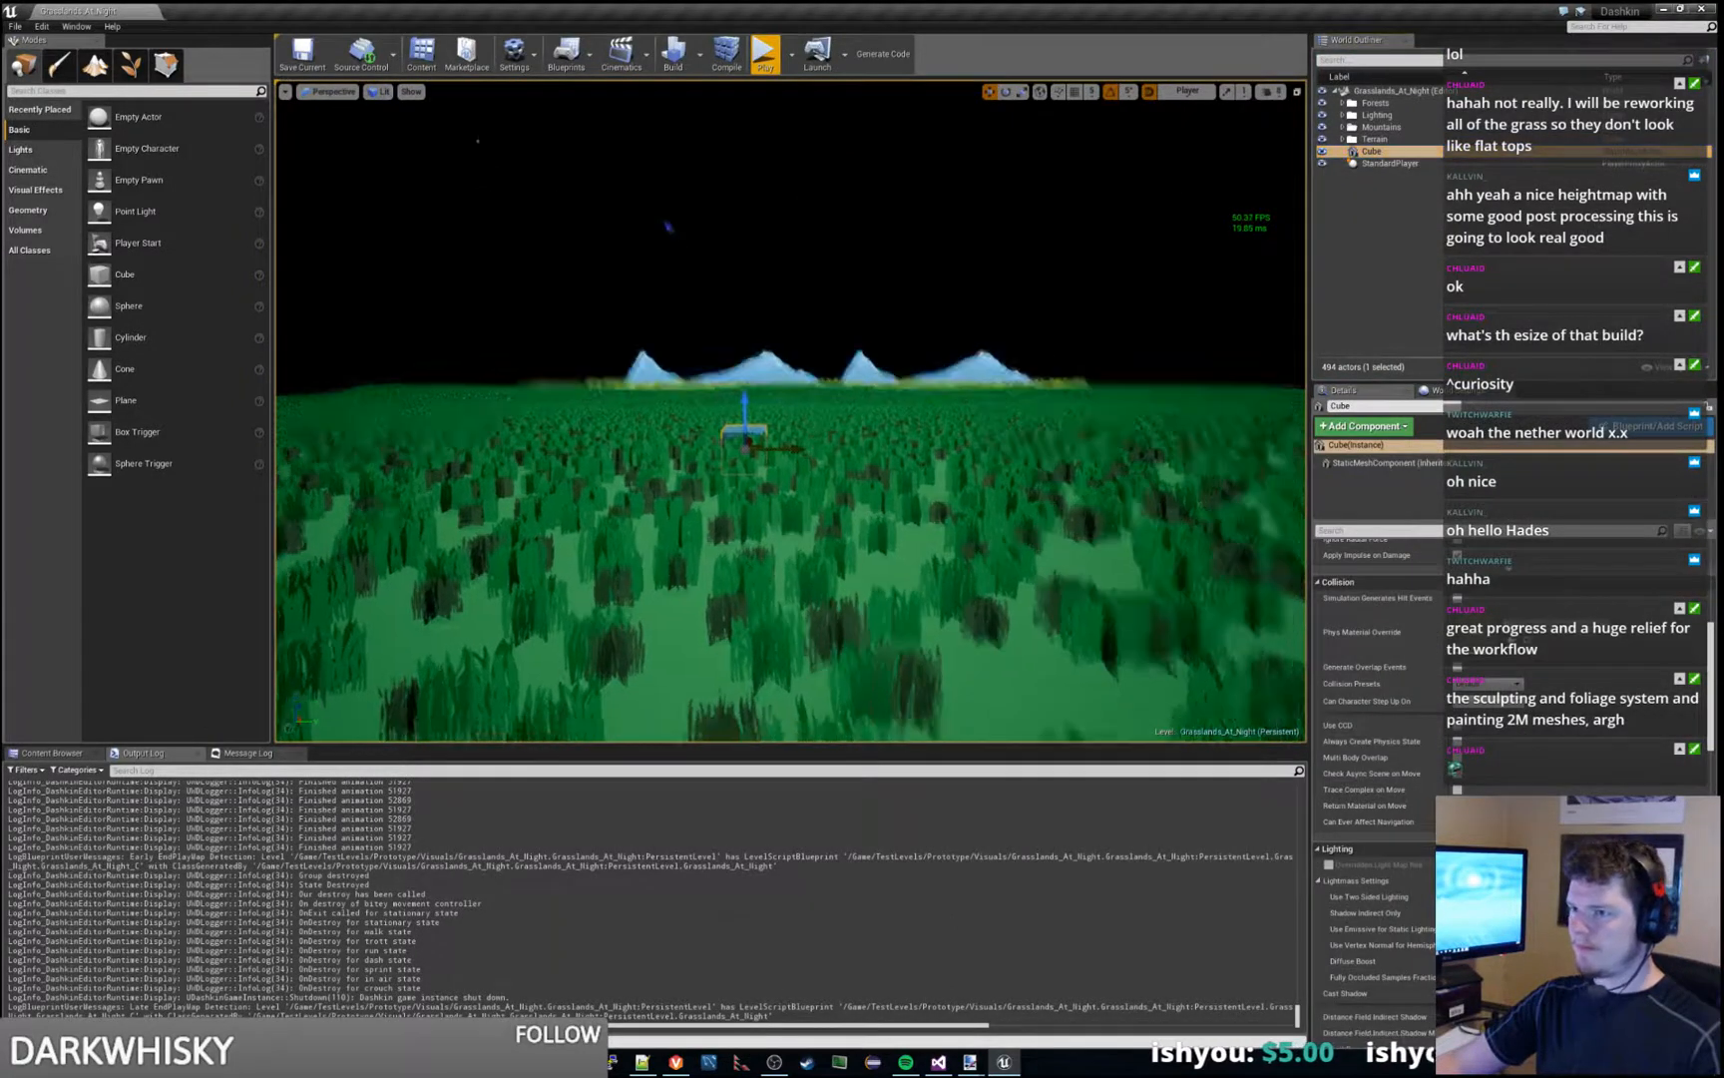
- Deselect the Cube actor and save the Grasslands_At_Night level
key(s)
right_drag(940, 220, 940, 252)
click(941, 219)
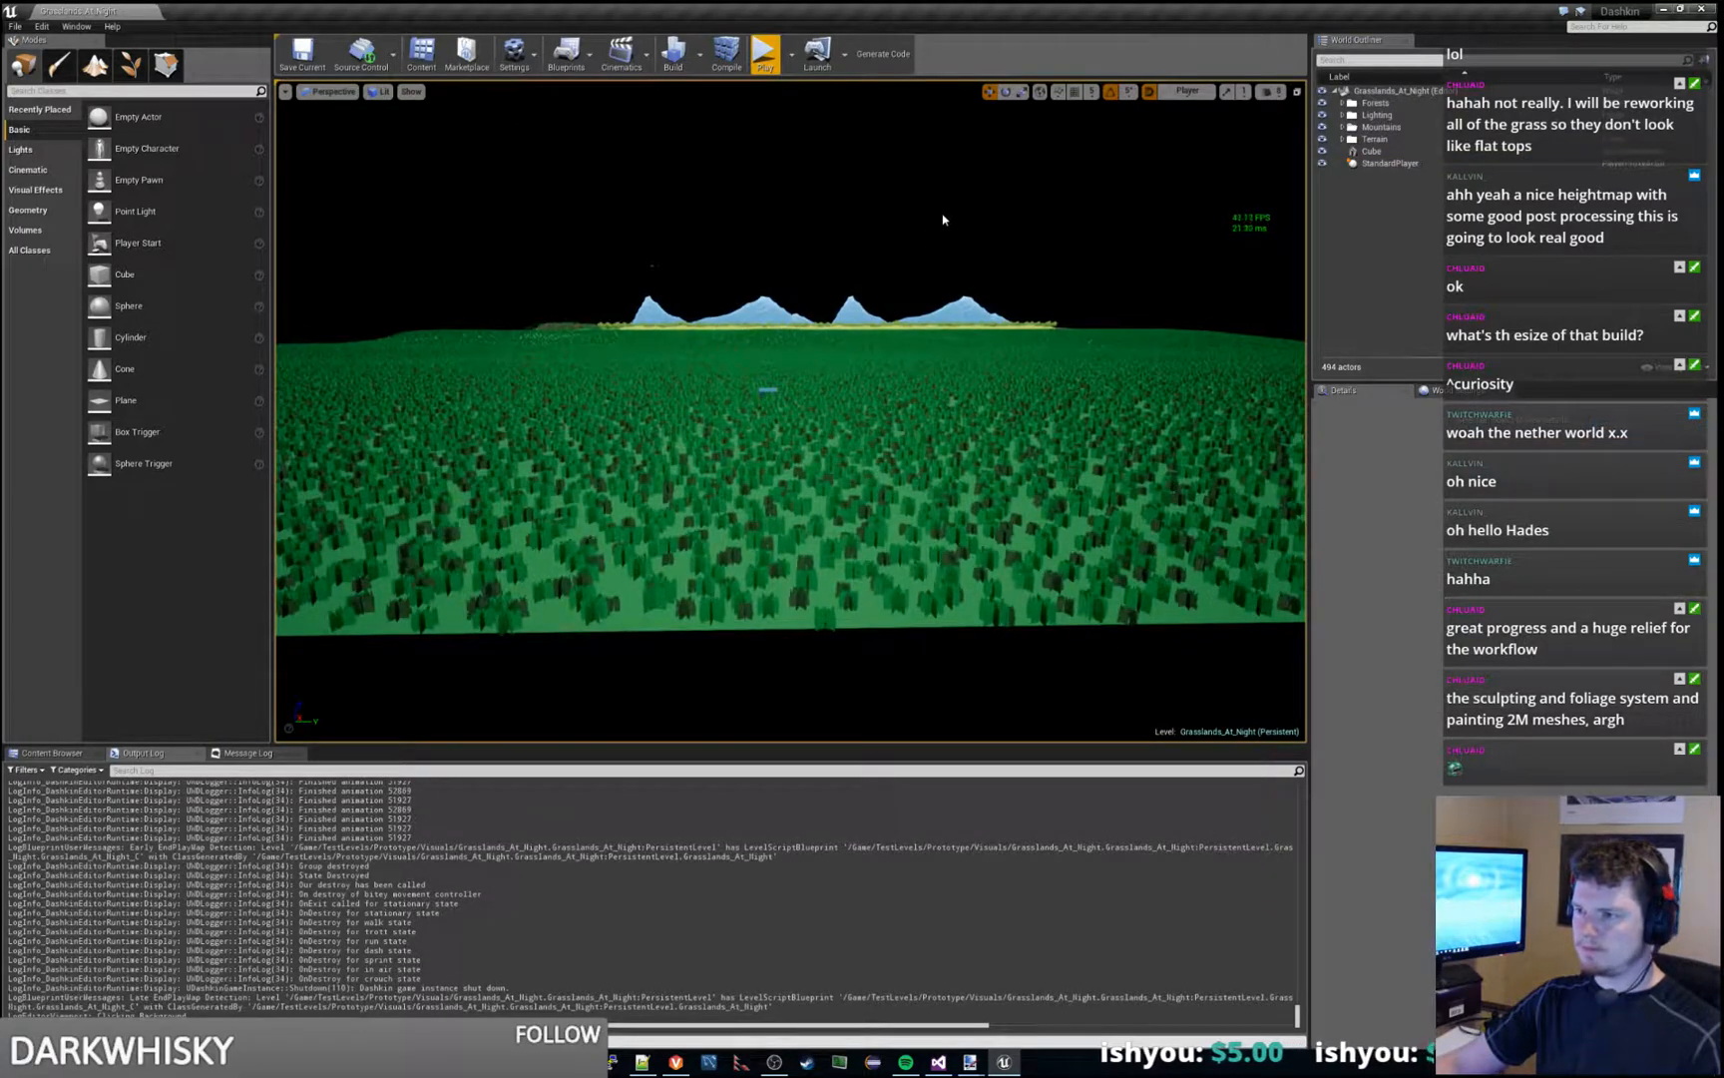
key(ctrl+s)
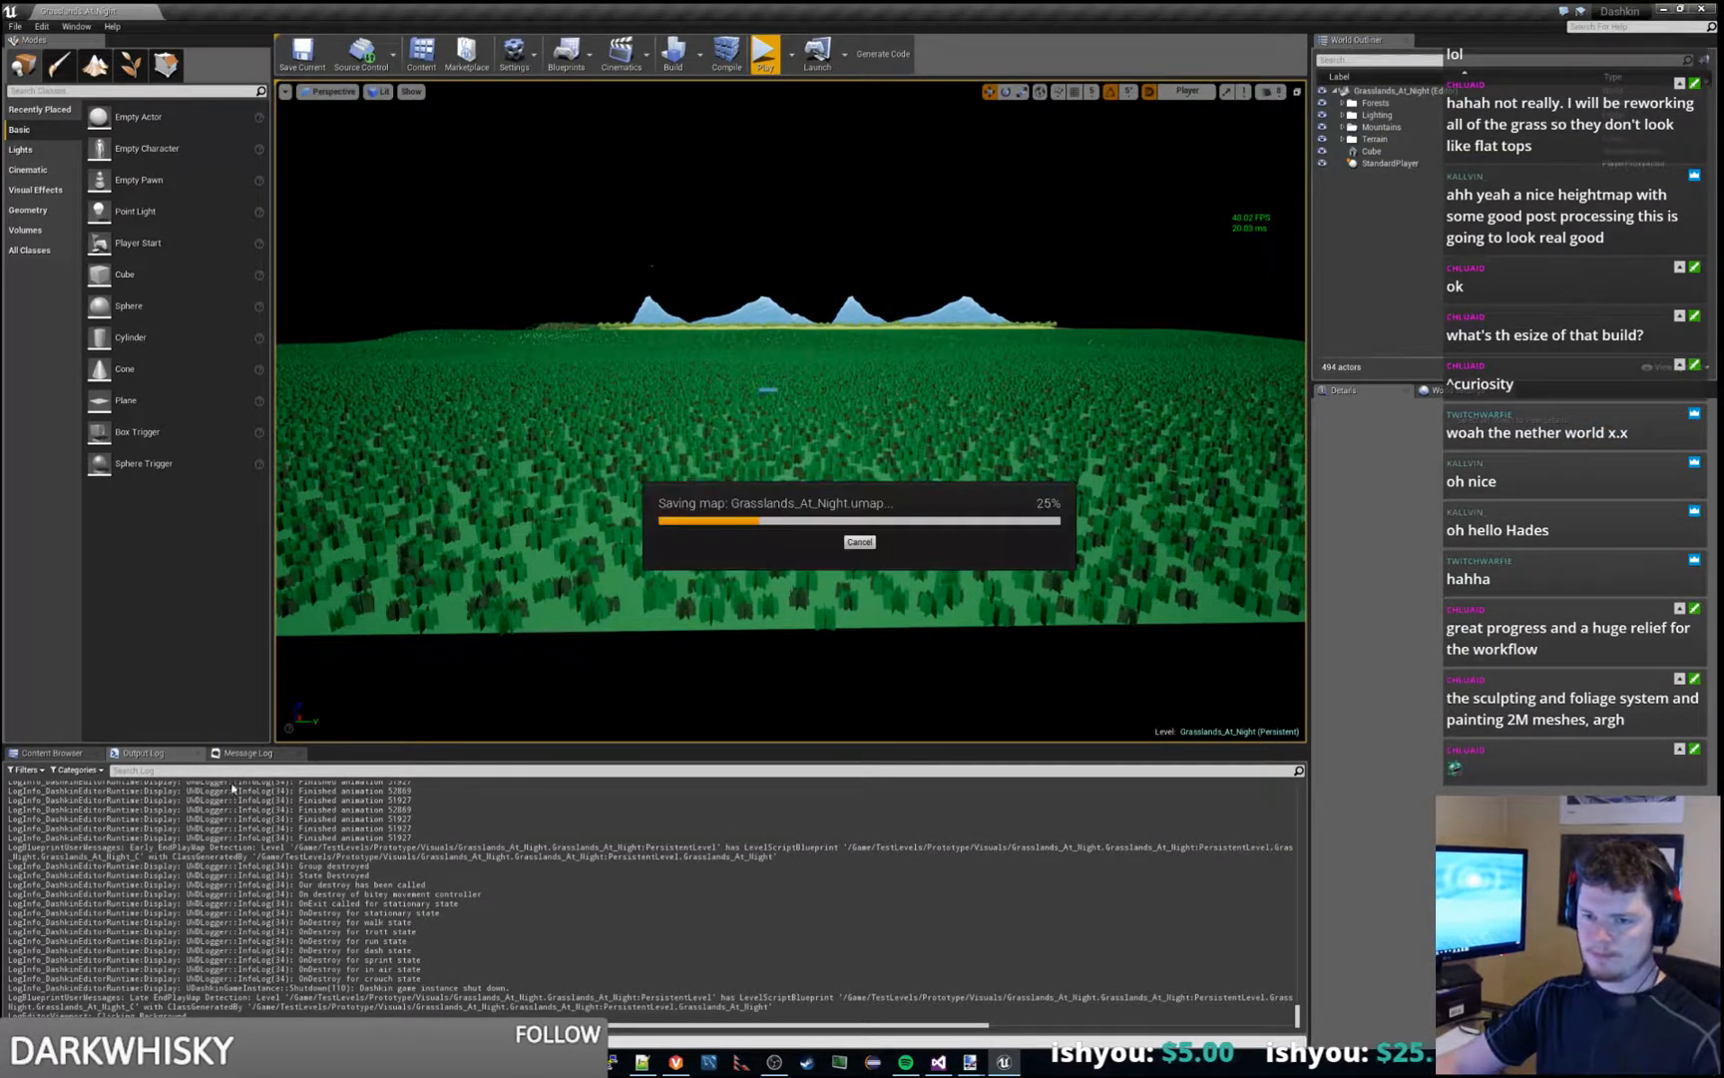
- Reload the Grasslands_At_Night level from the Visuals content folder
click(64, 755)
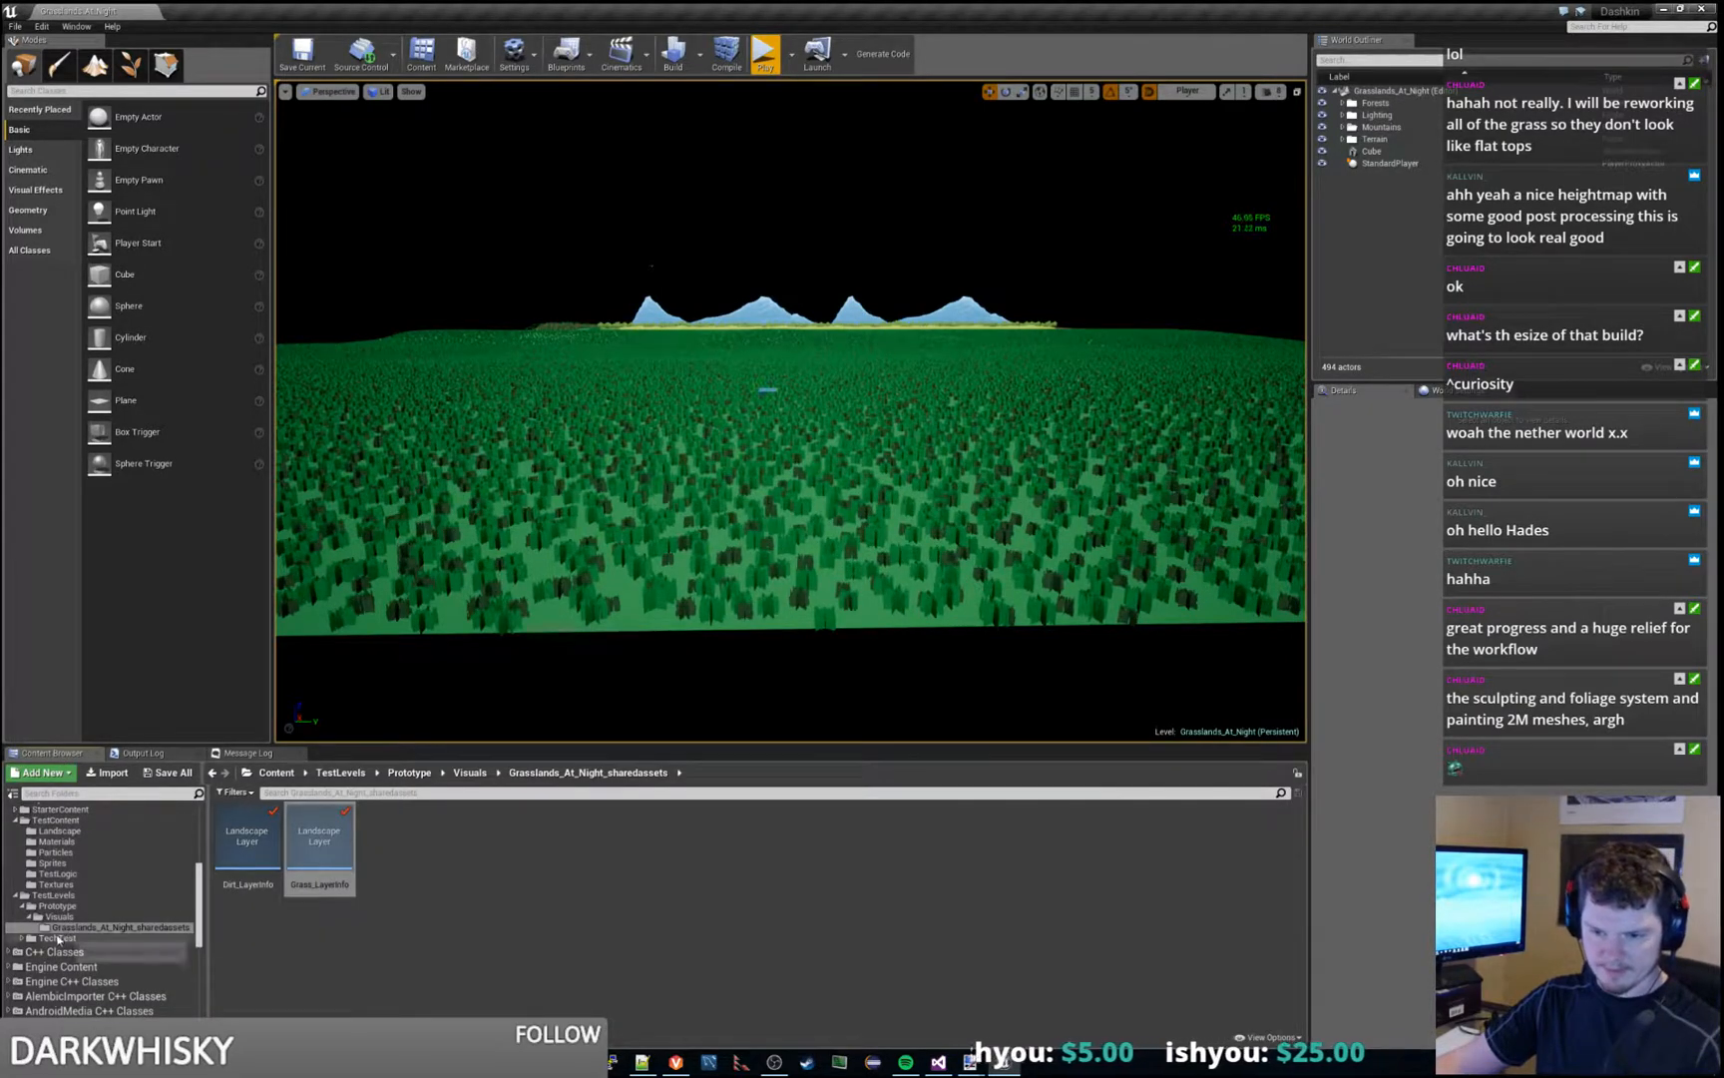
click(174, 916)
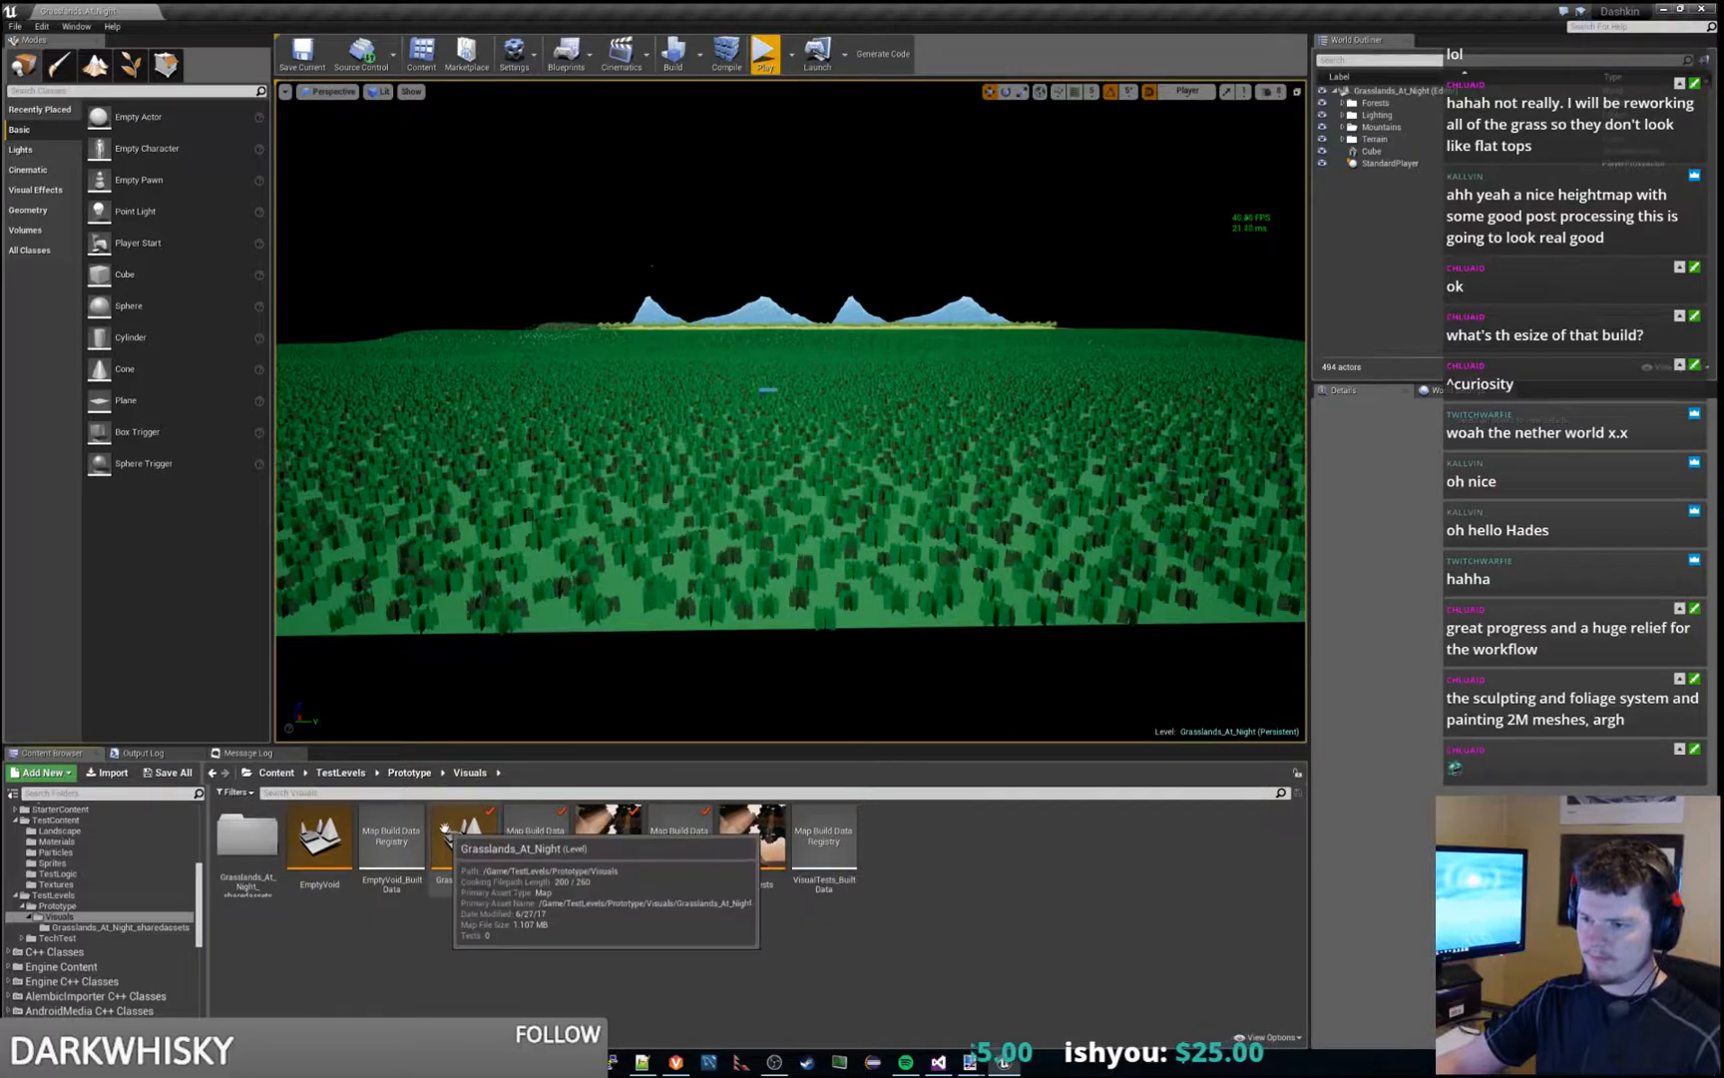
double_click(484, 811)
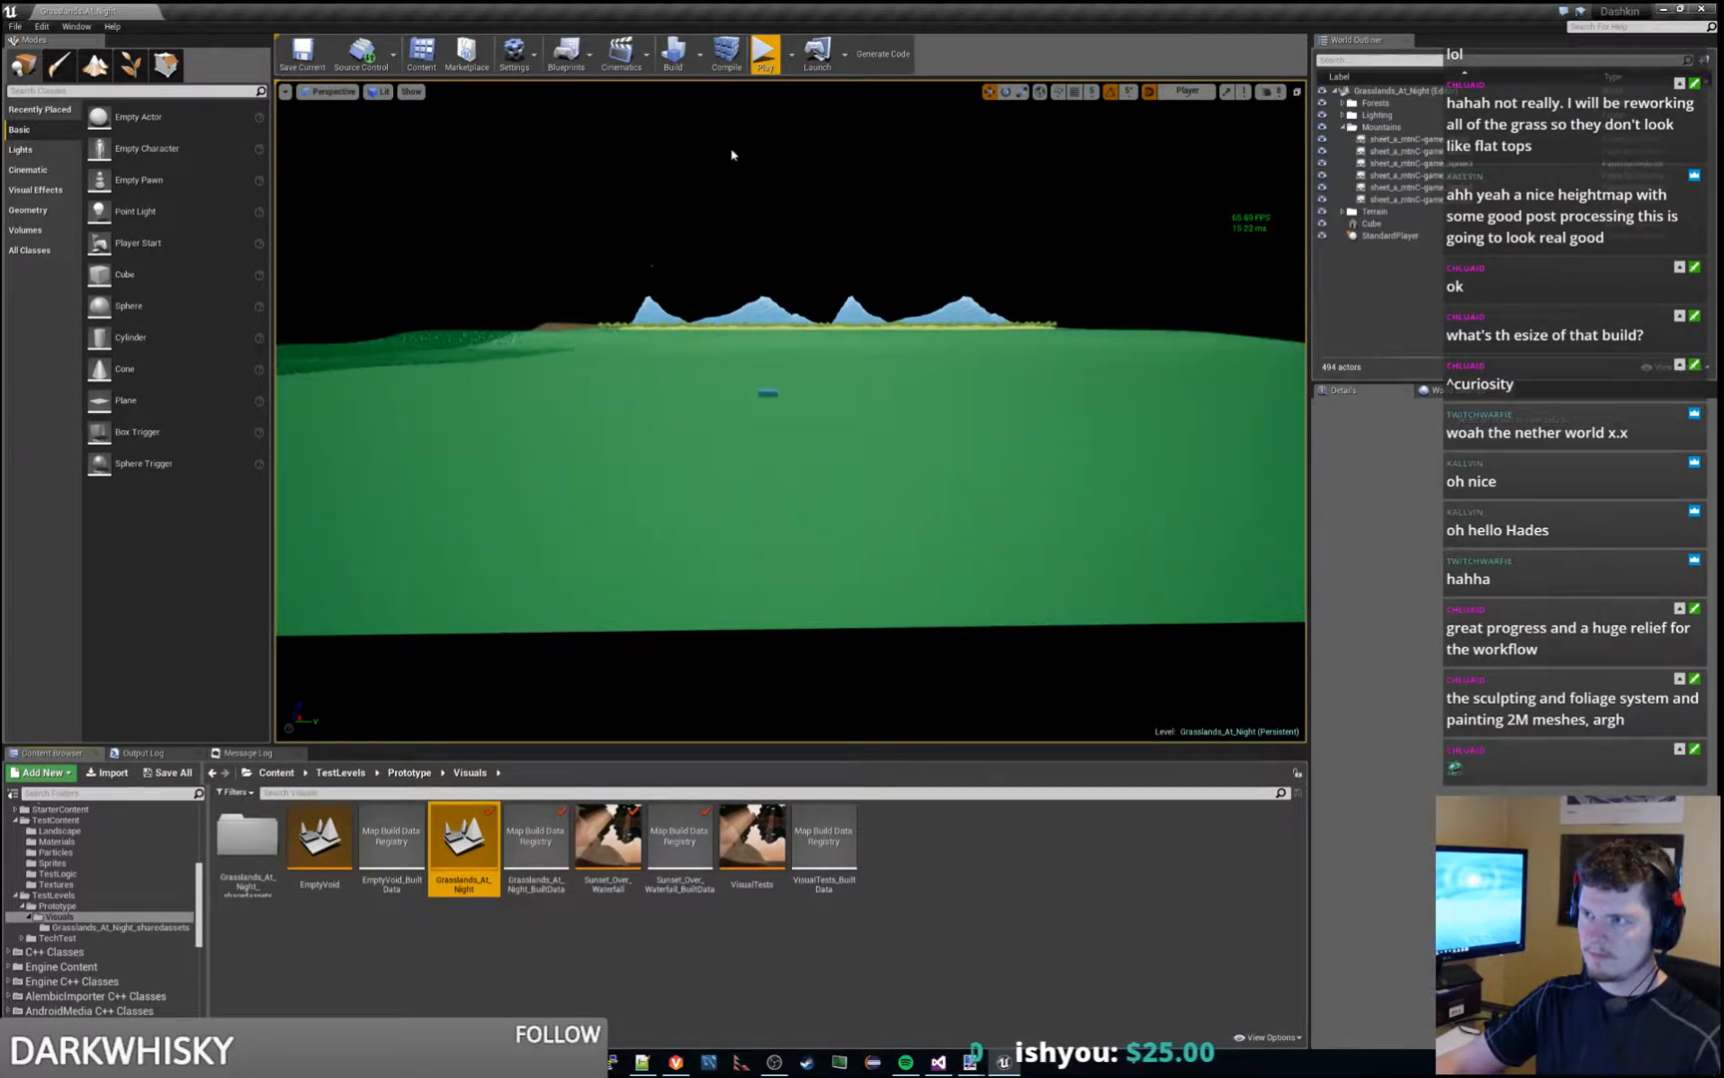
- Play the level, capture the running view as the thumbnail of the Grasslands_At_Night asset, and end the session
click(765, 60)
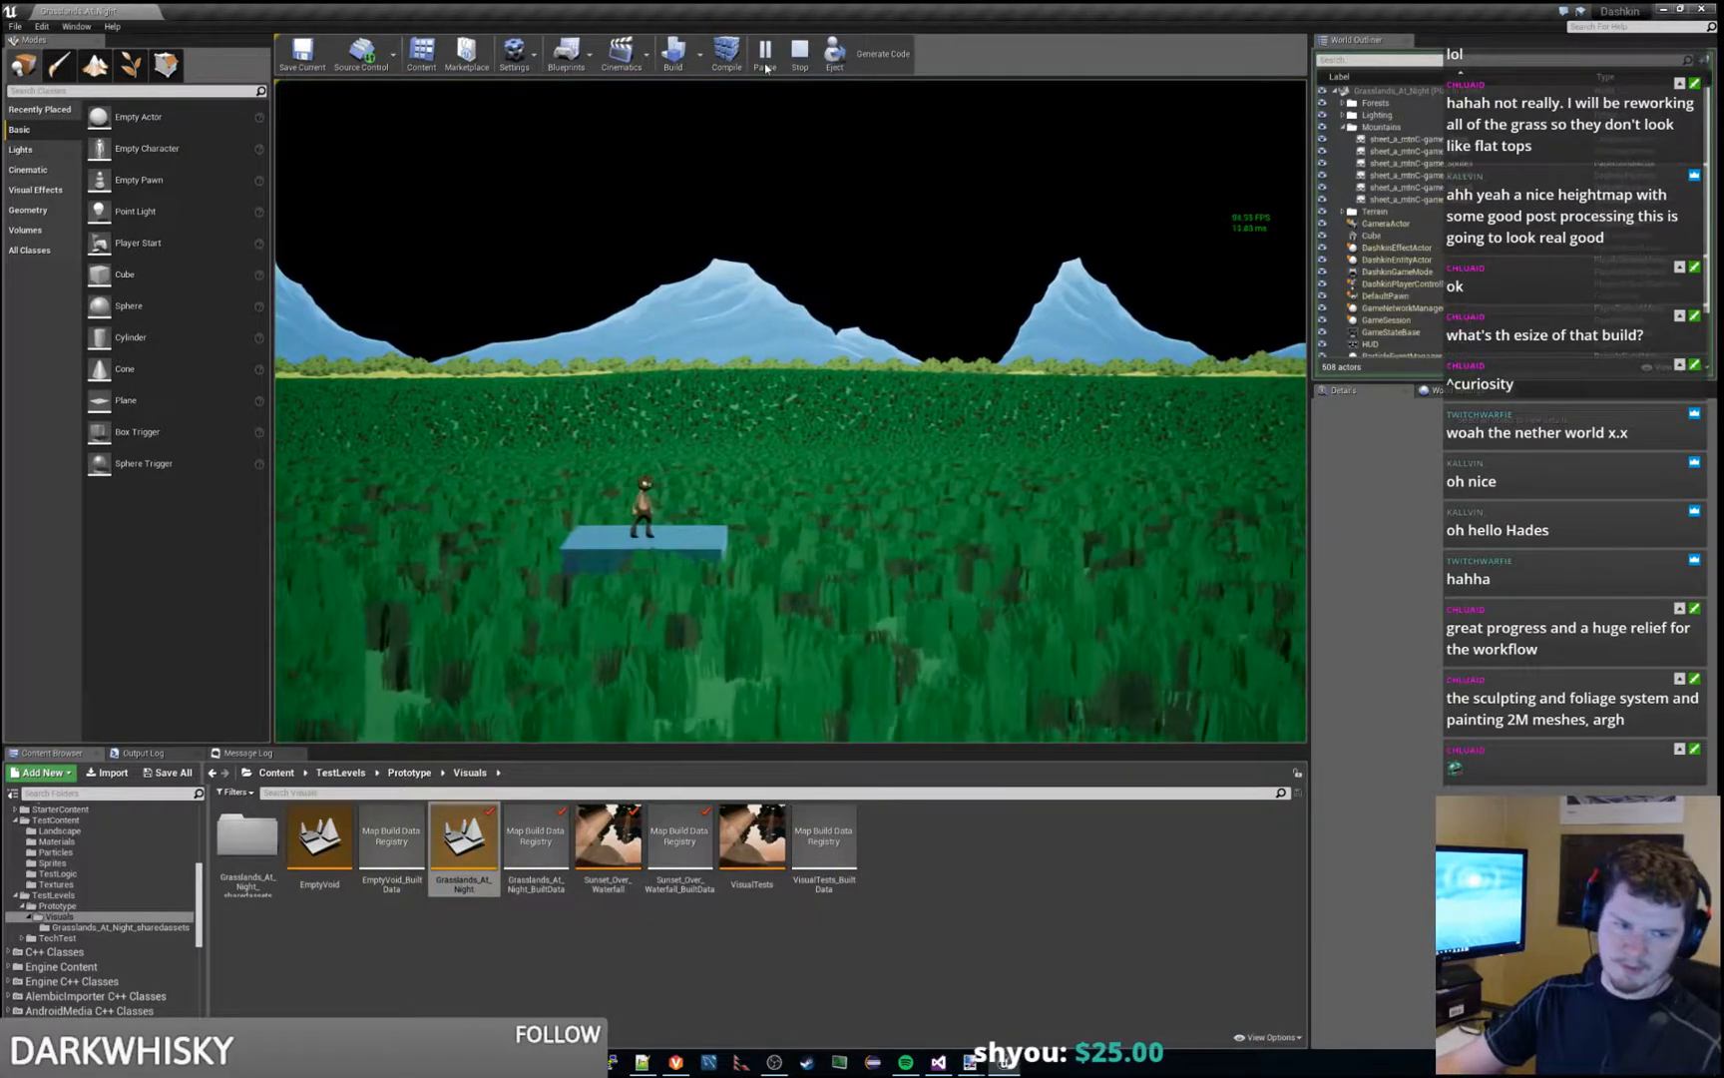
right_click(472, 828)
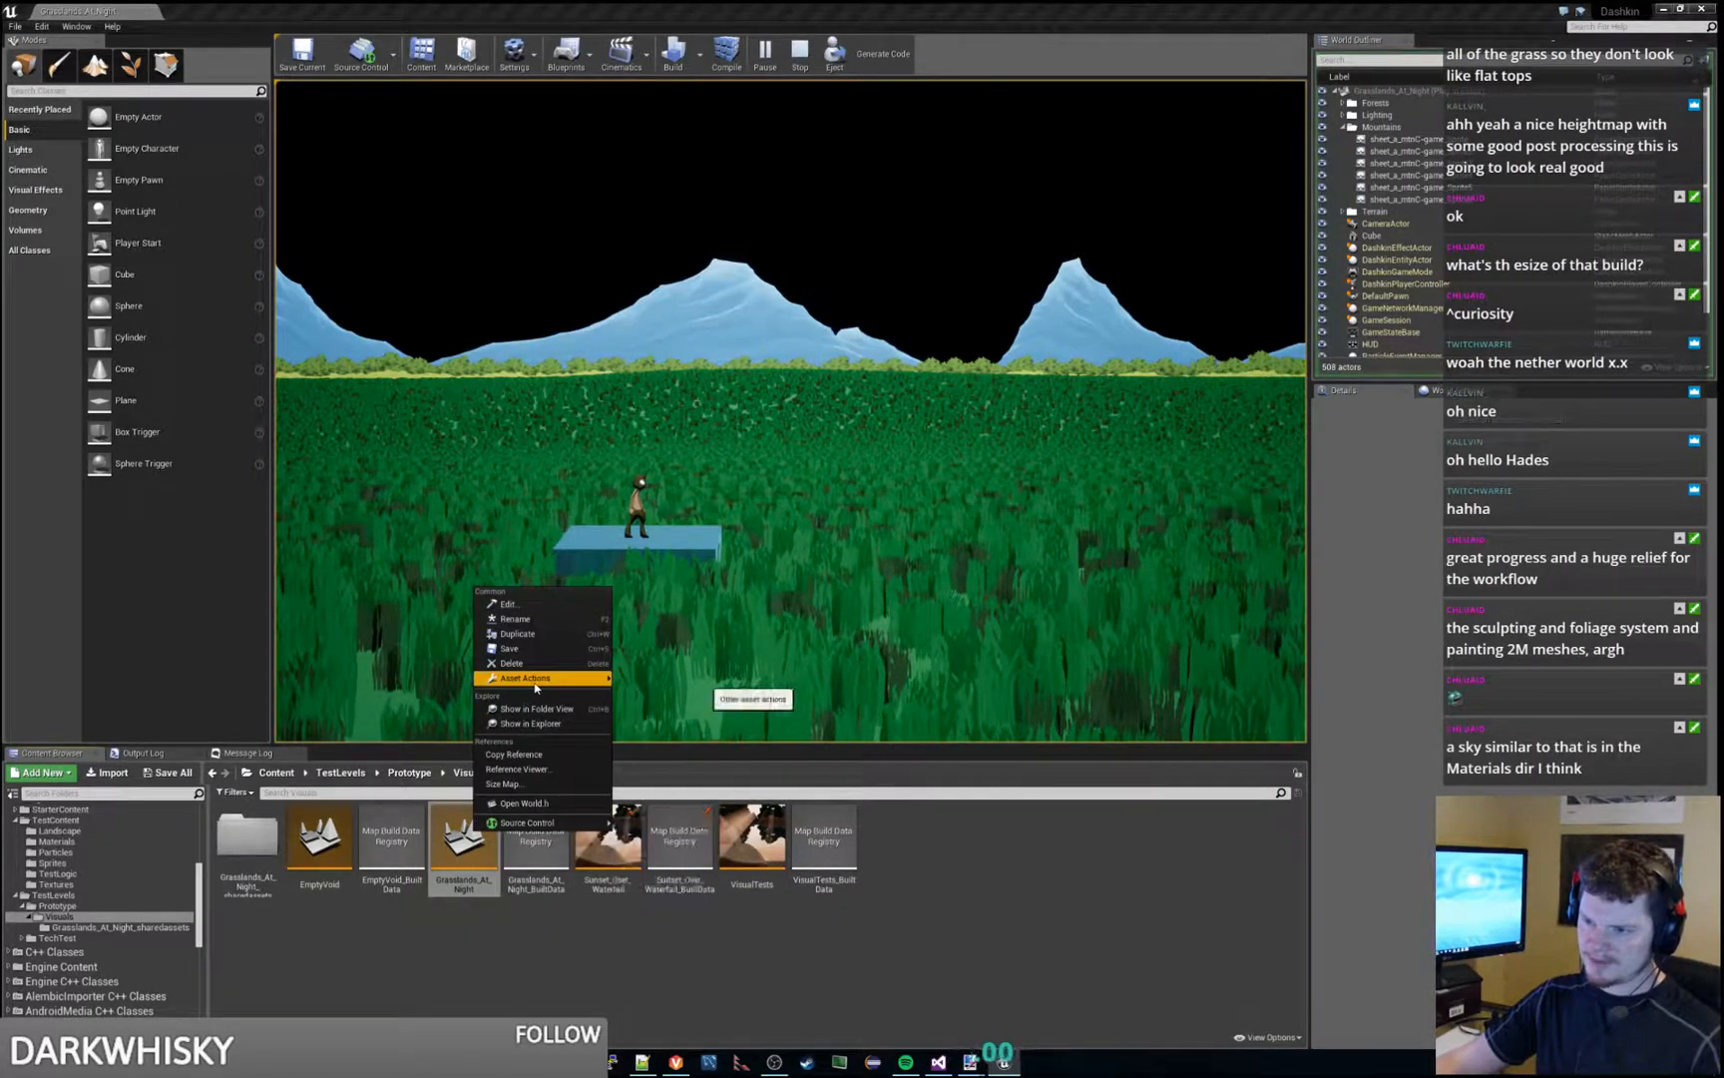
mouse_move(536, 687)
click(636, 692)
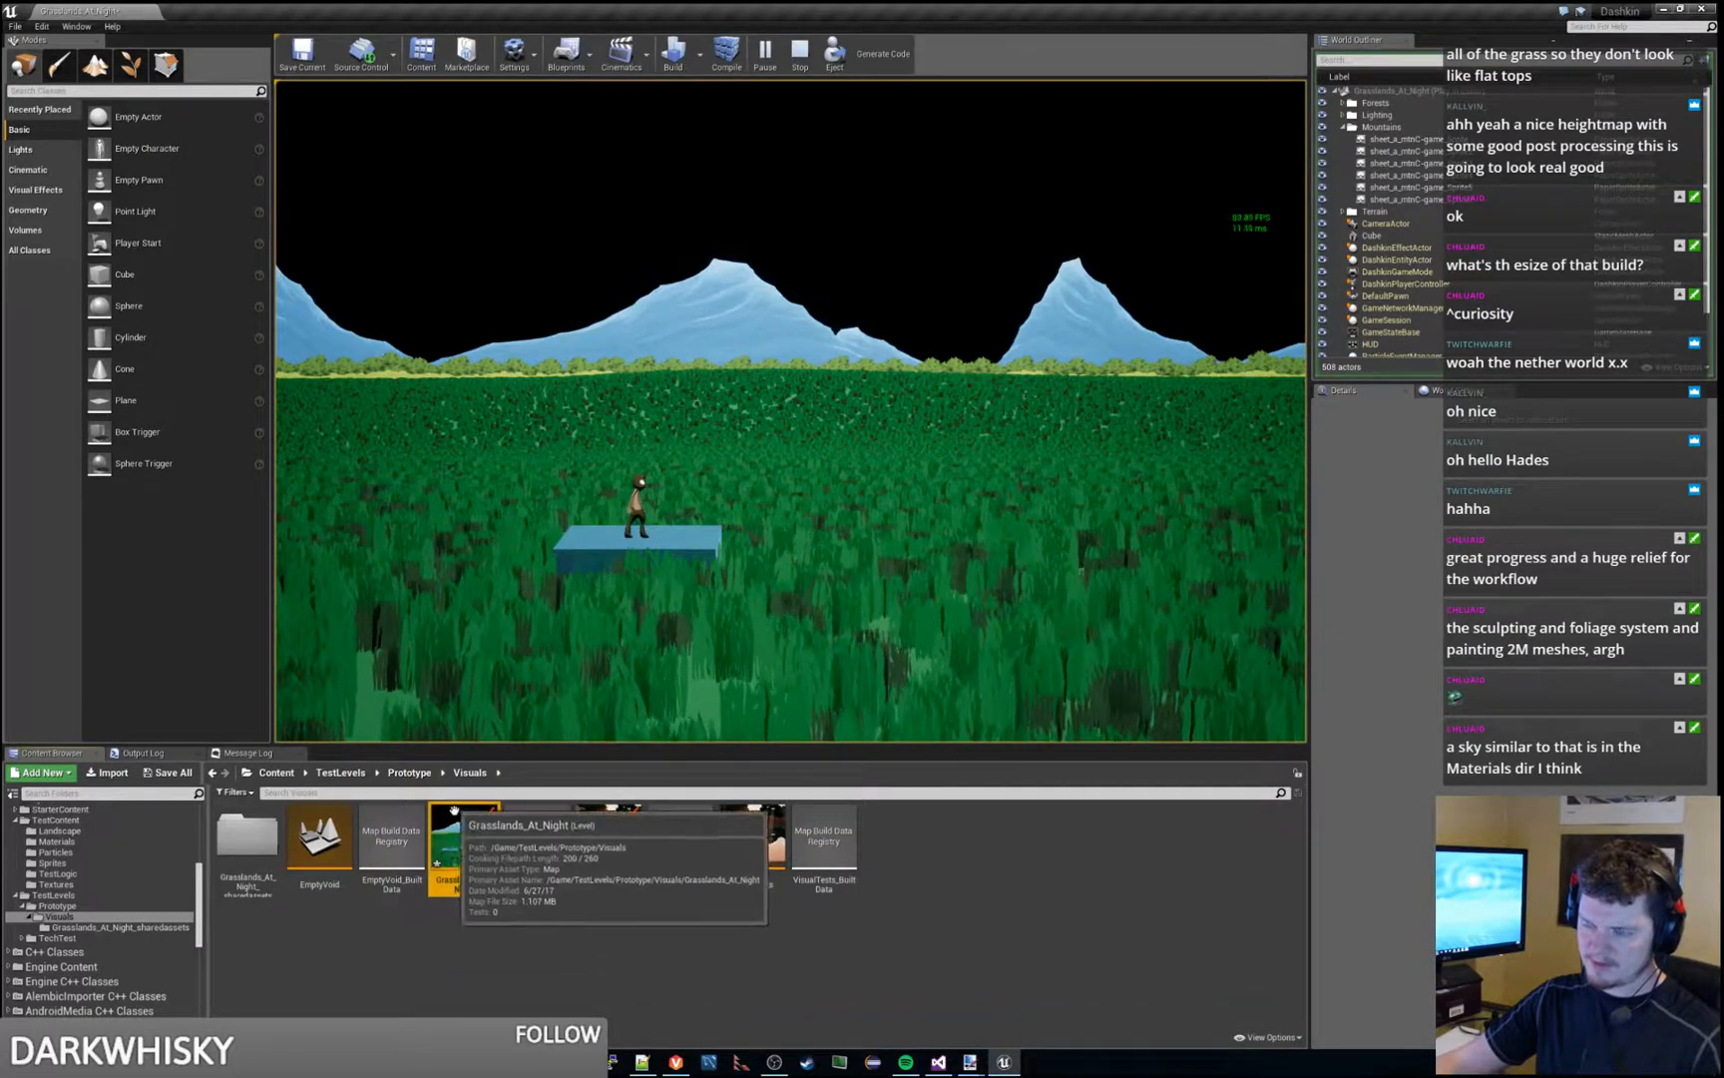
click(800, 55)
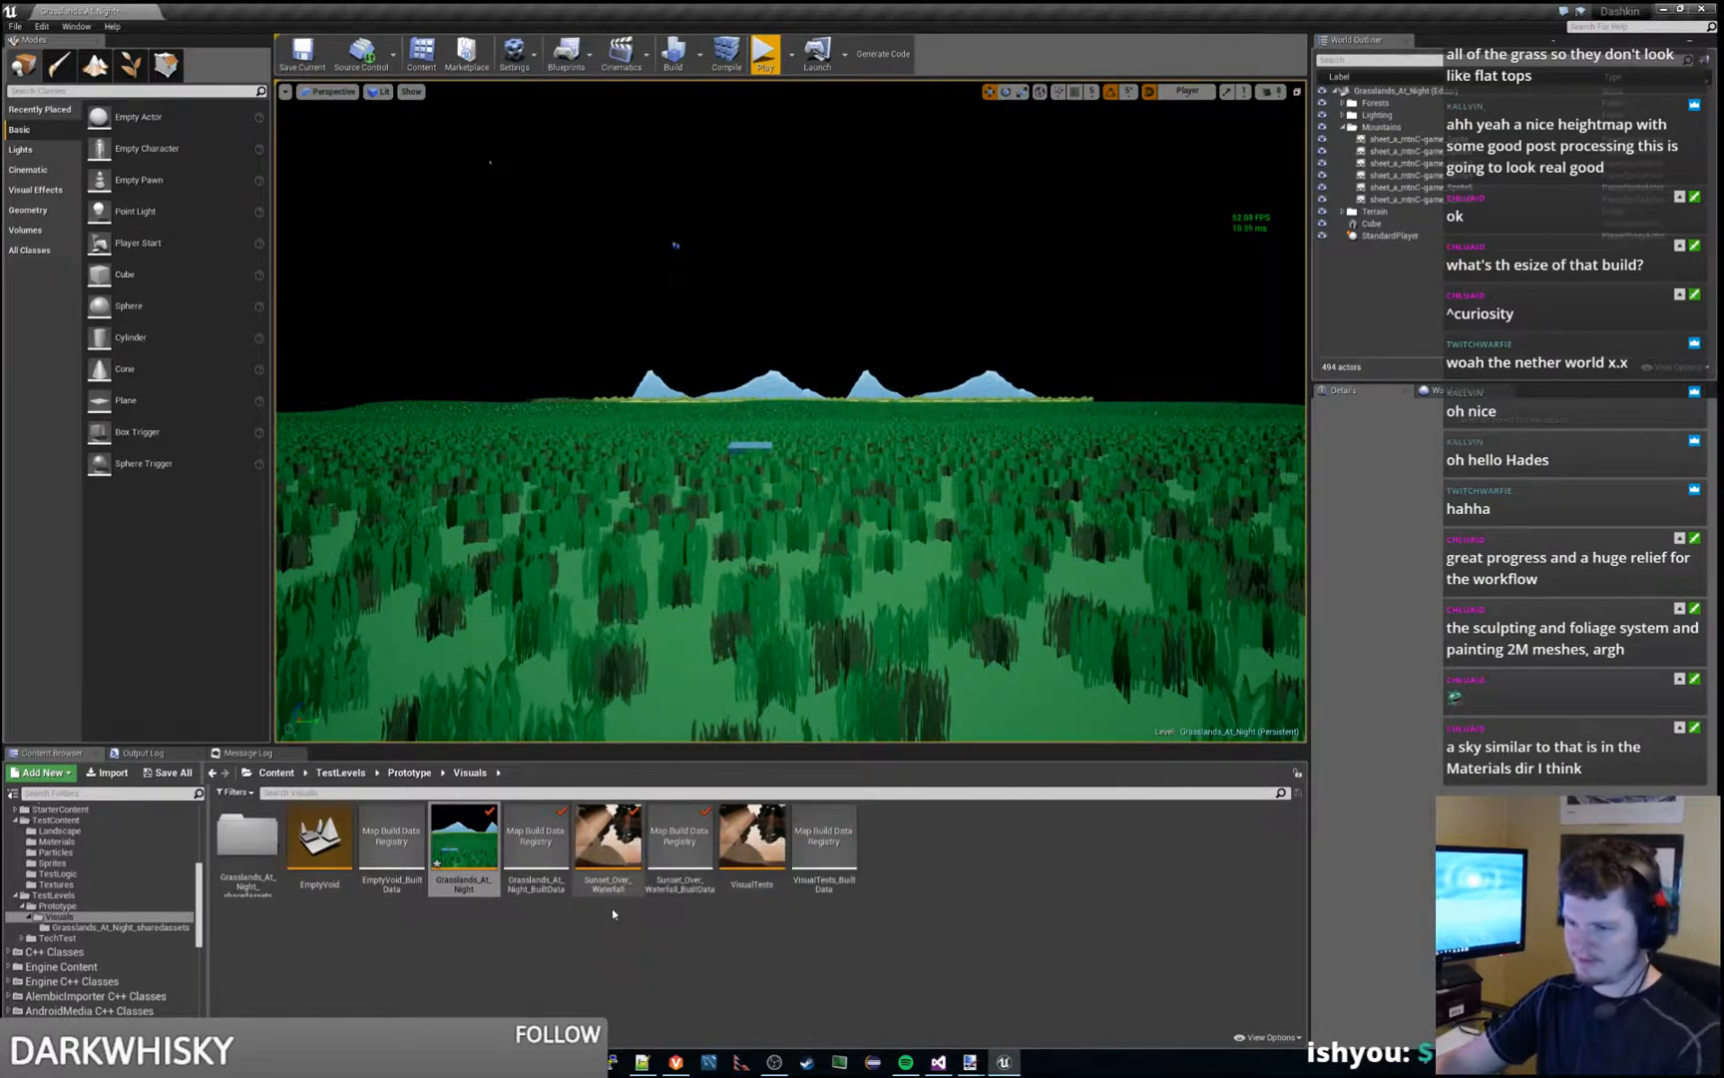
- Open the Sunset_Over_Waterfall level, saving Grasslands_At_Night on the way, and play it briefly to view its sky
double_click(606, 851)
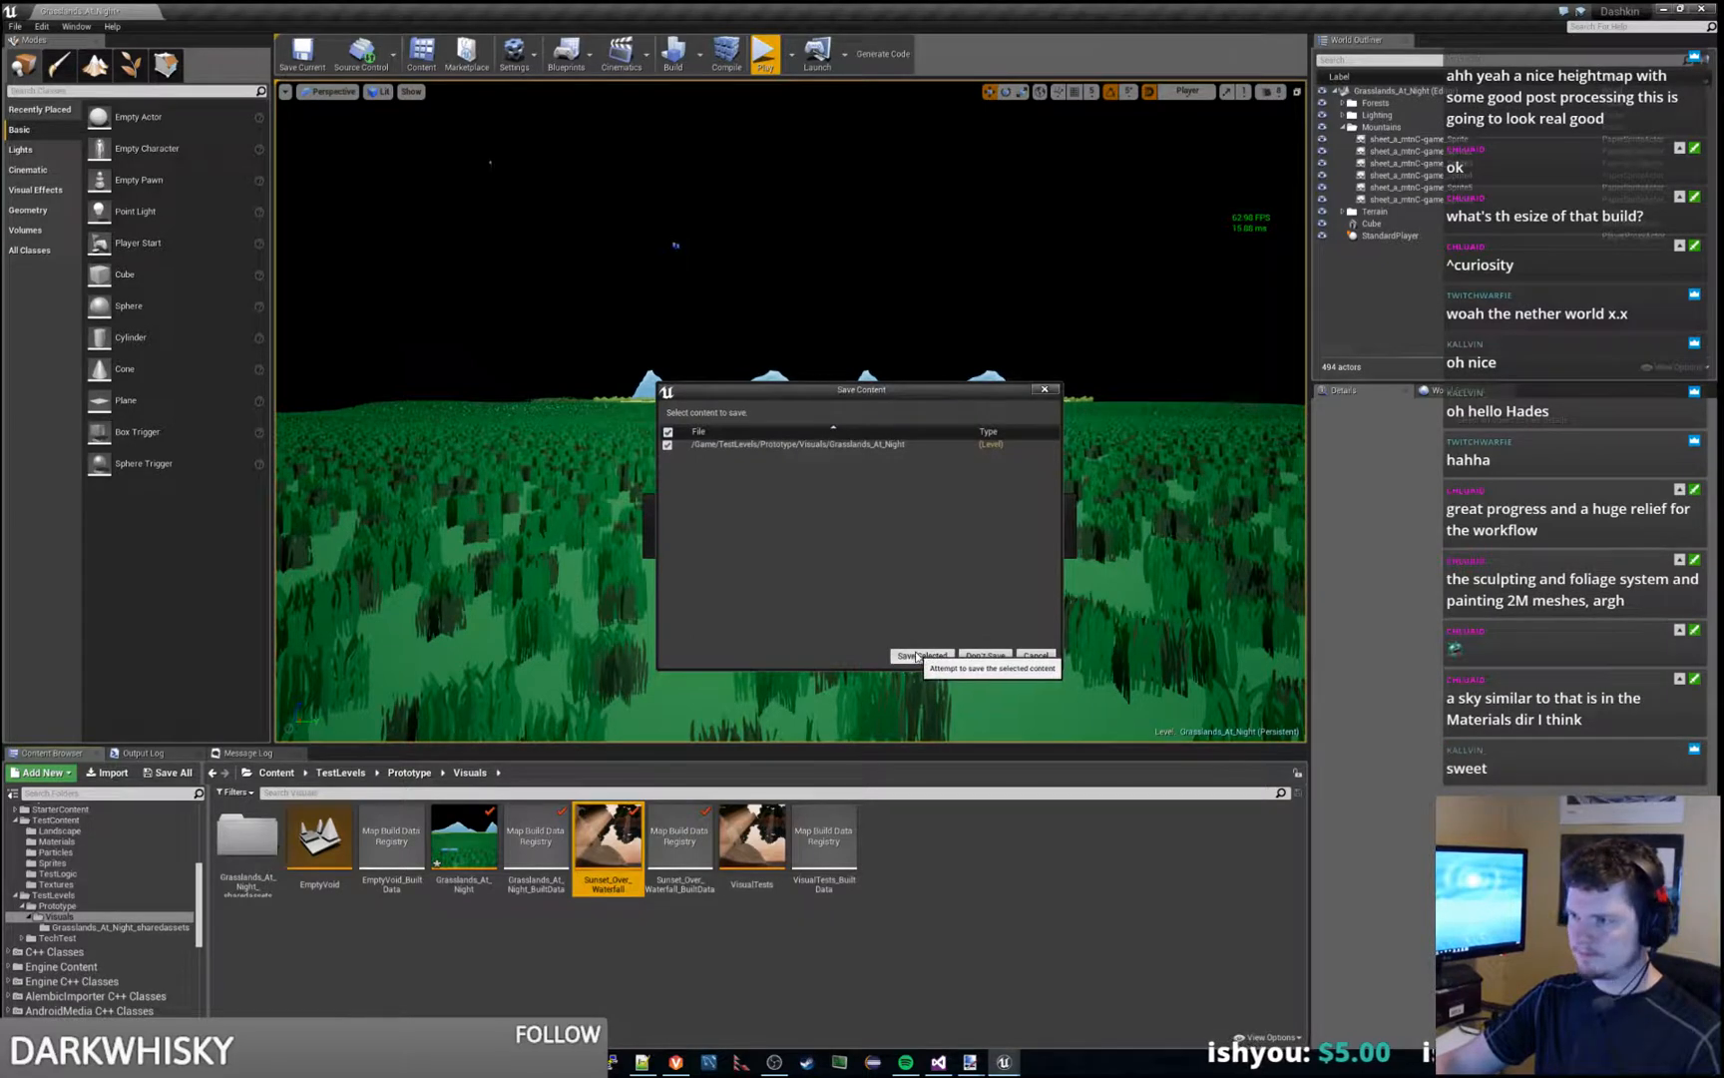
click(917, 656)
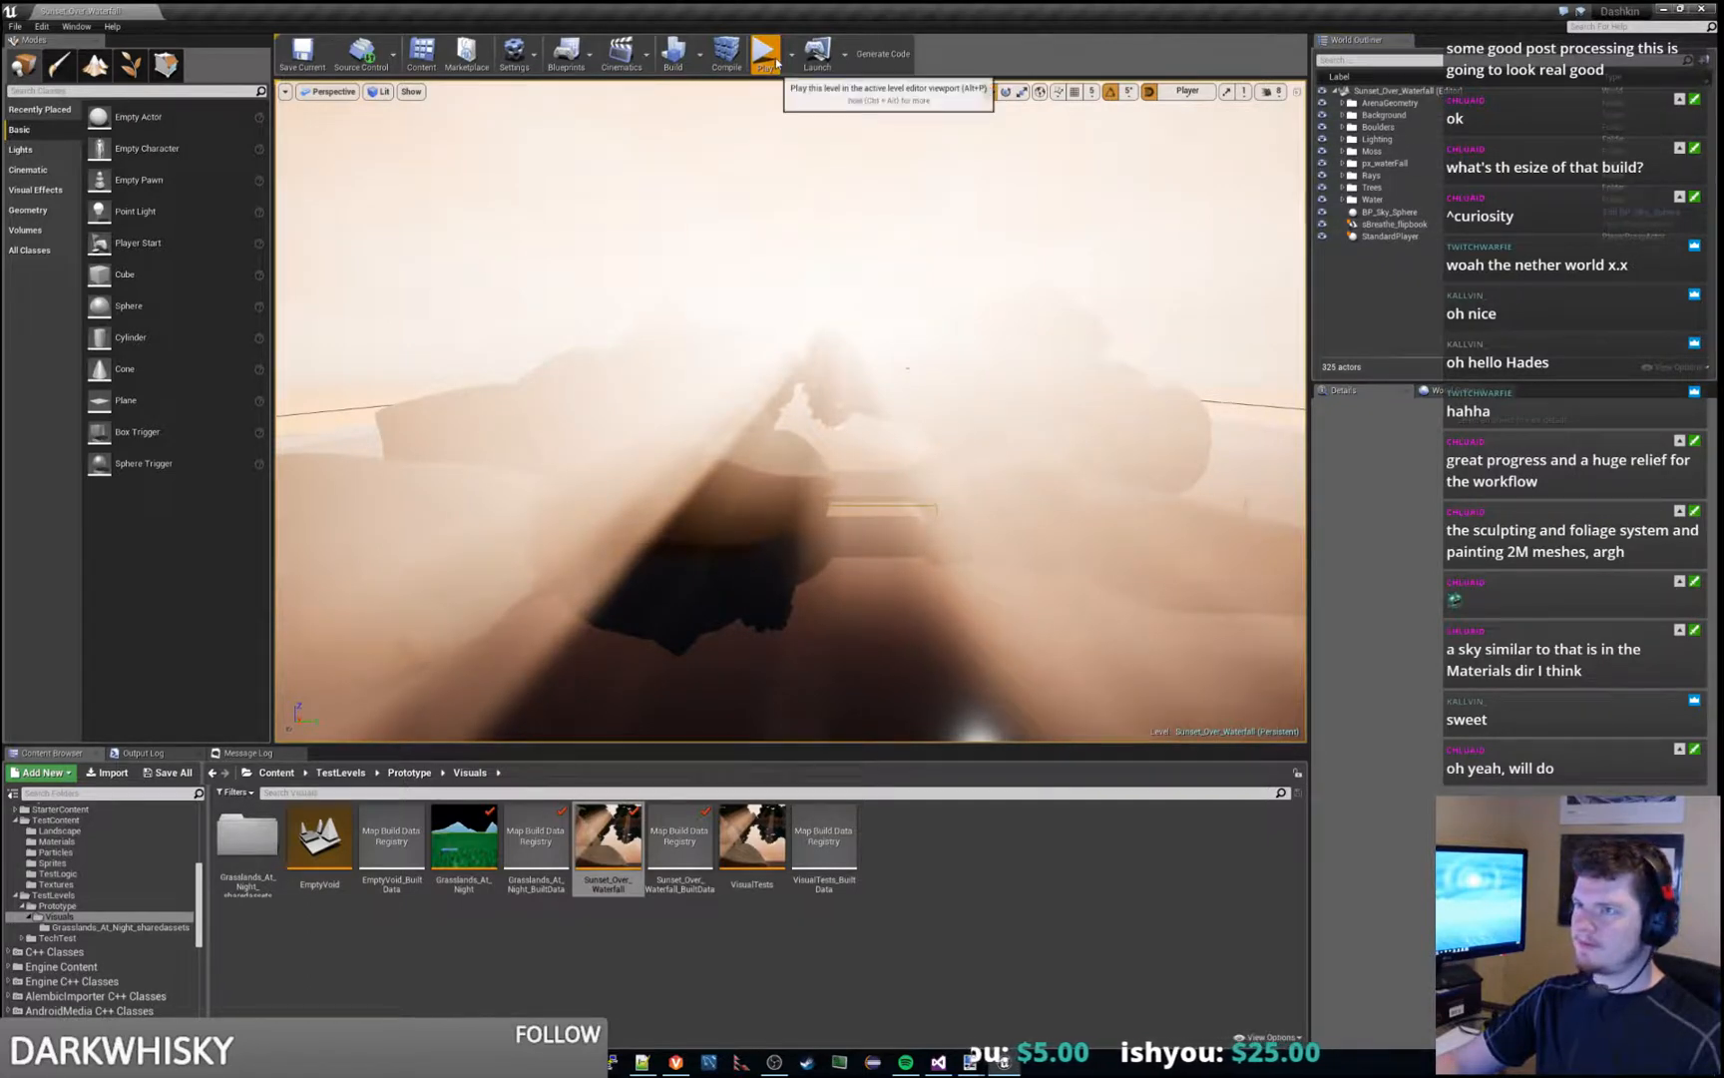
click(770, 57)
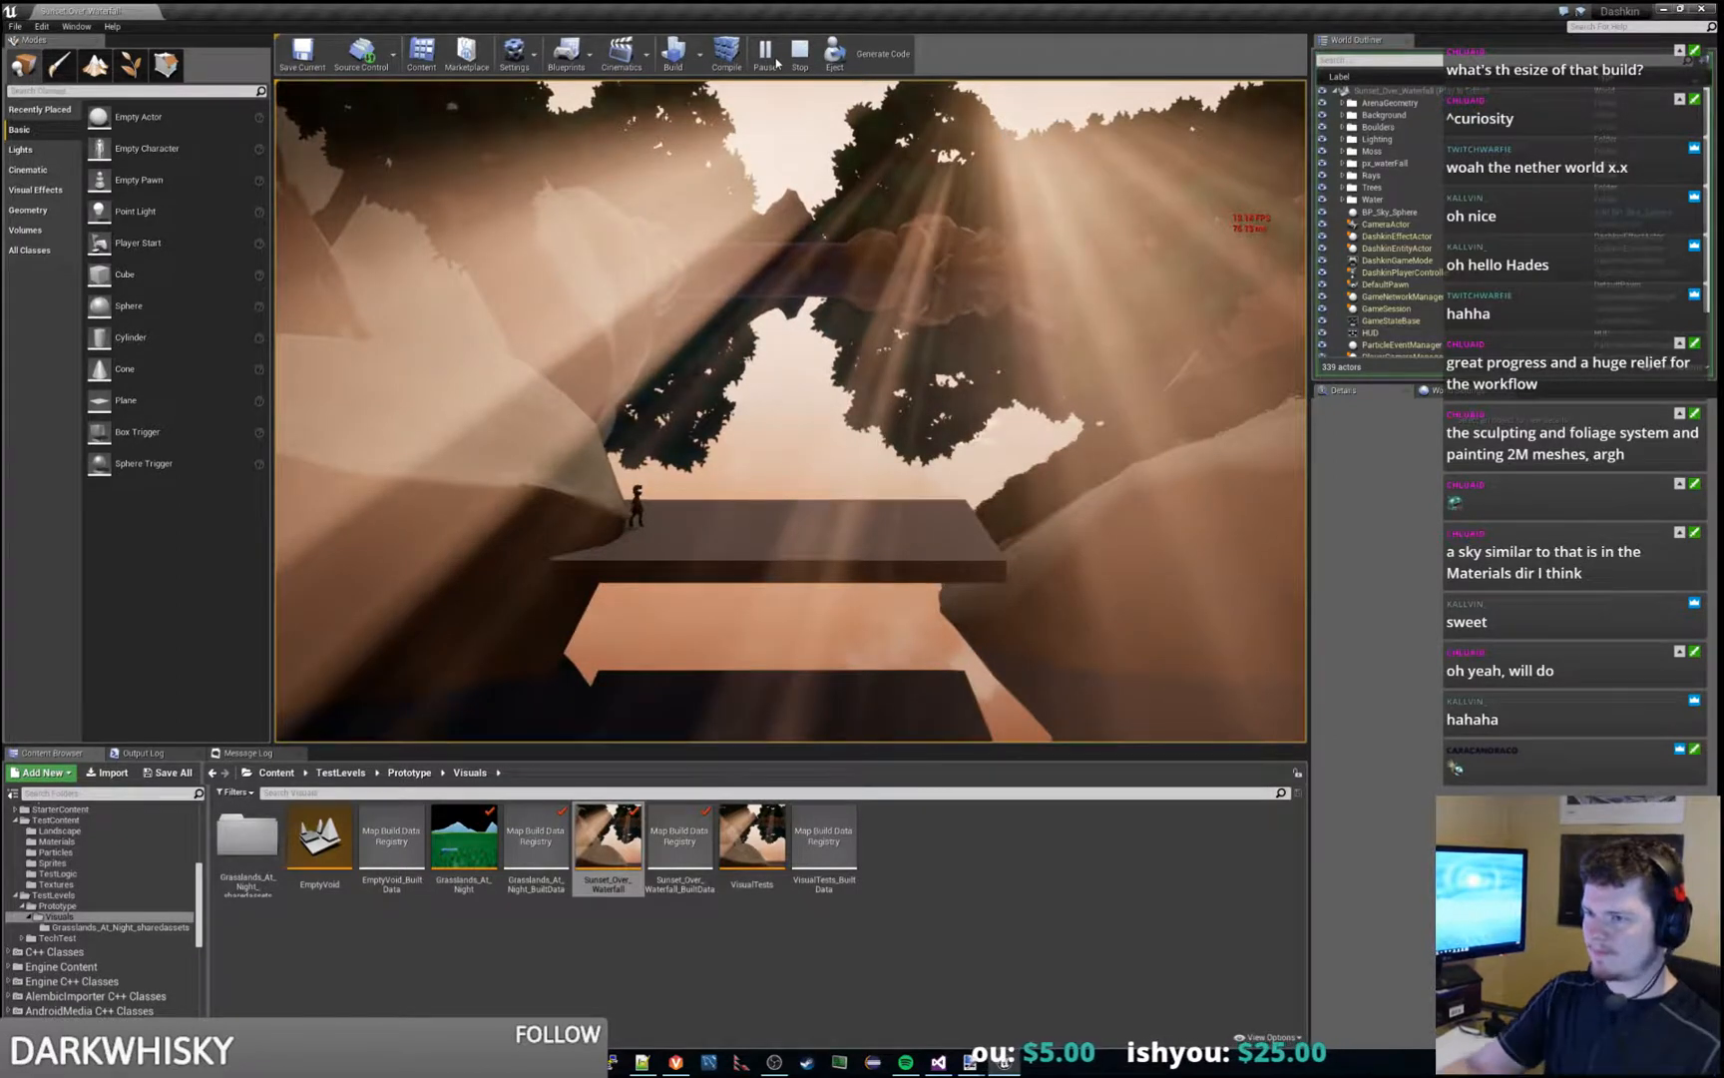
click(799, 56)
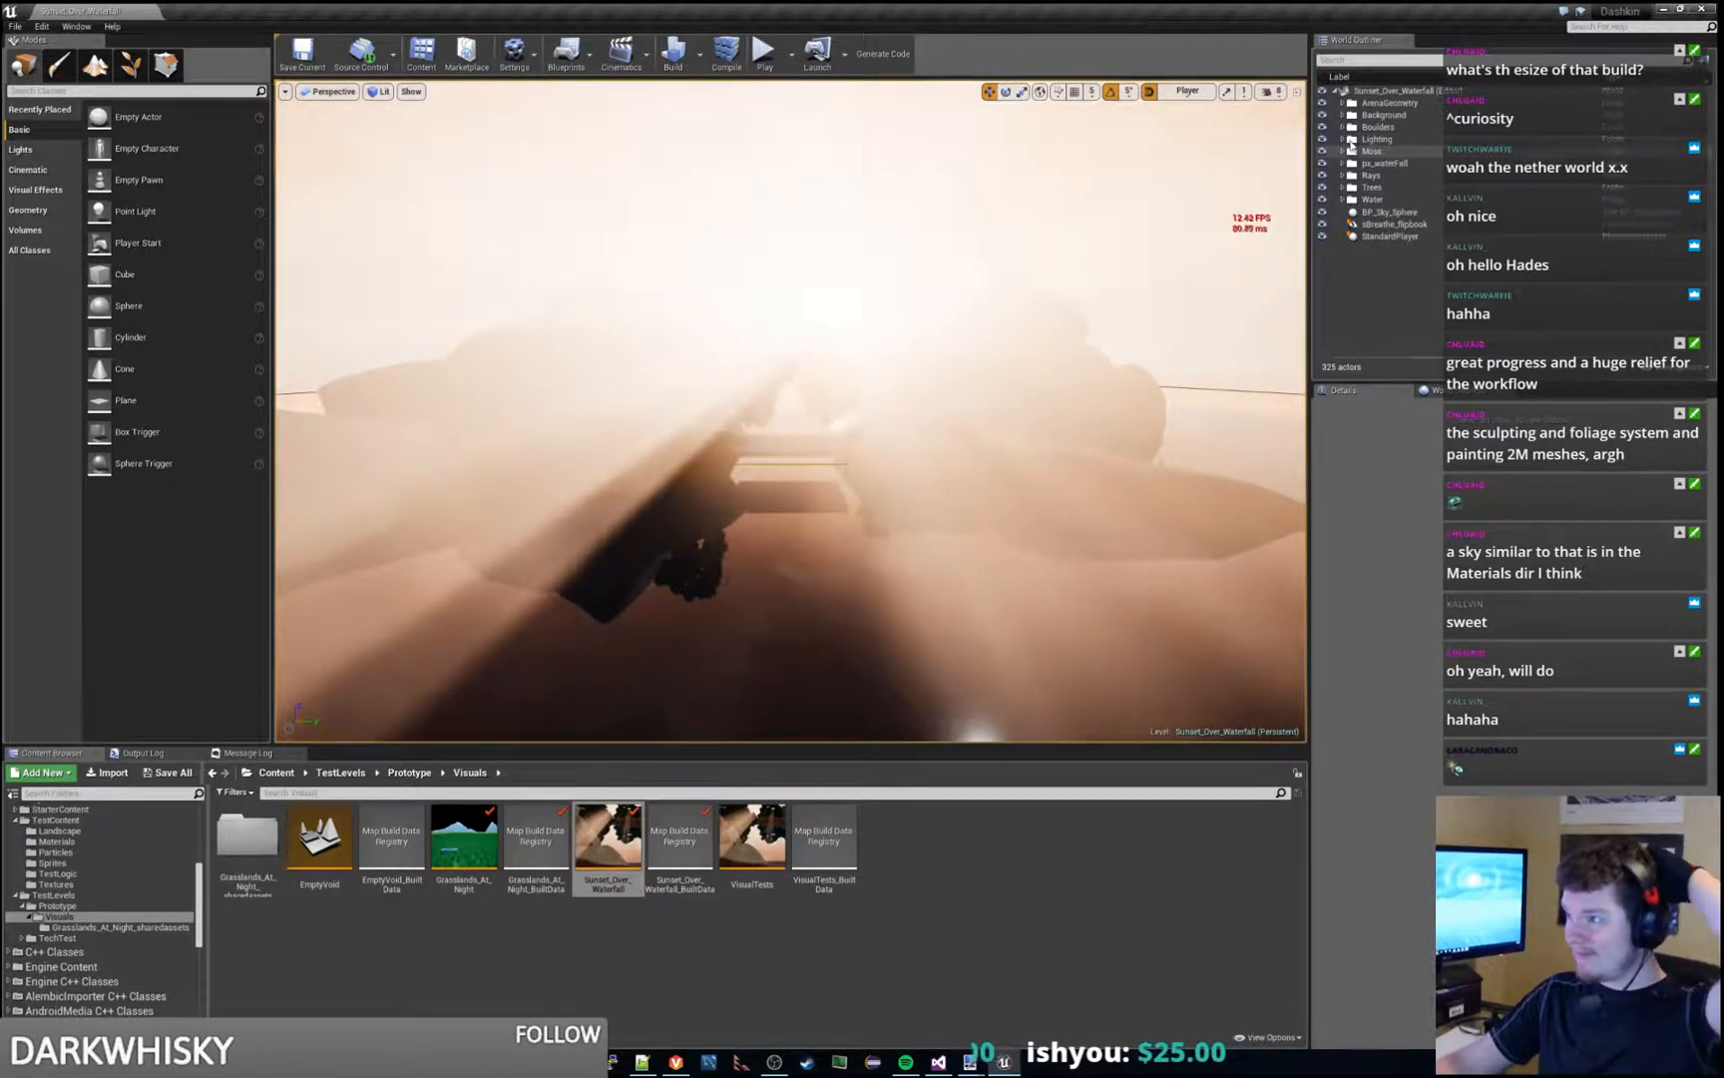
- Select the LightmassImportanceVolume, SkyLight and BP_Sky_Sphere actors together in Sunset_Over_Waterfall and copy them
double_click(1395, 139)
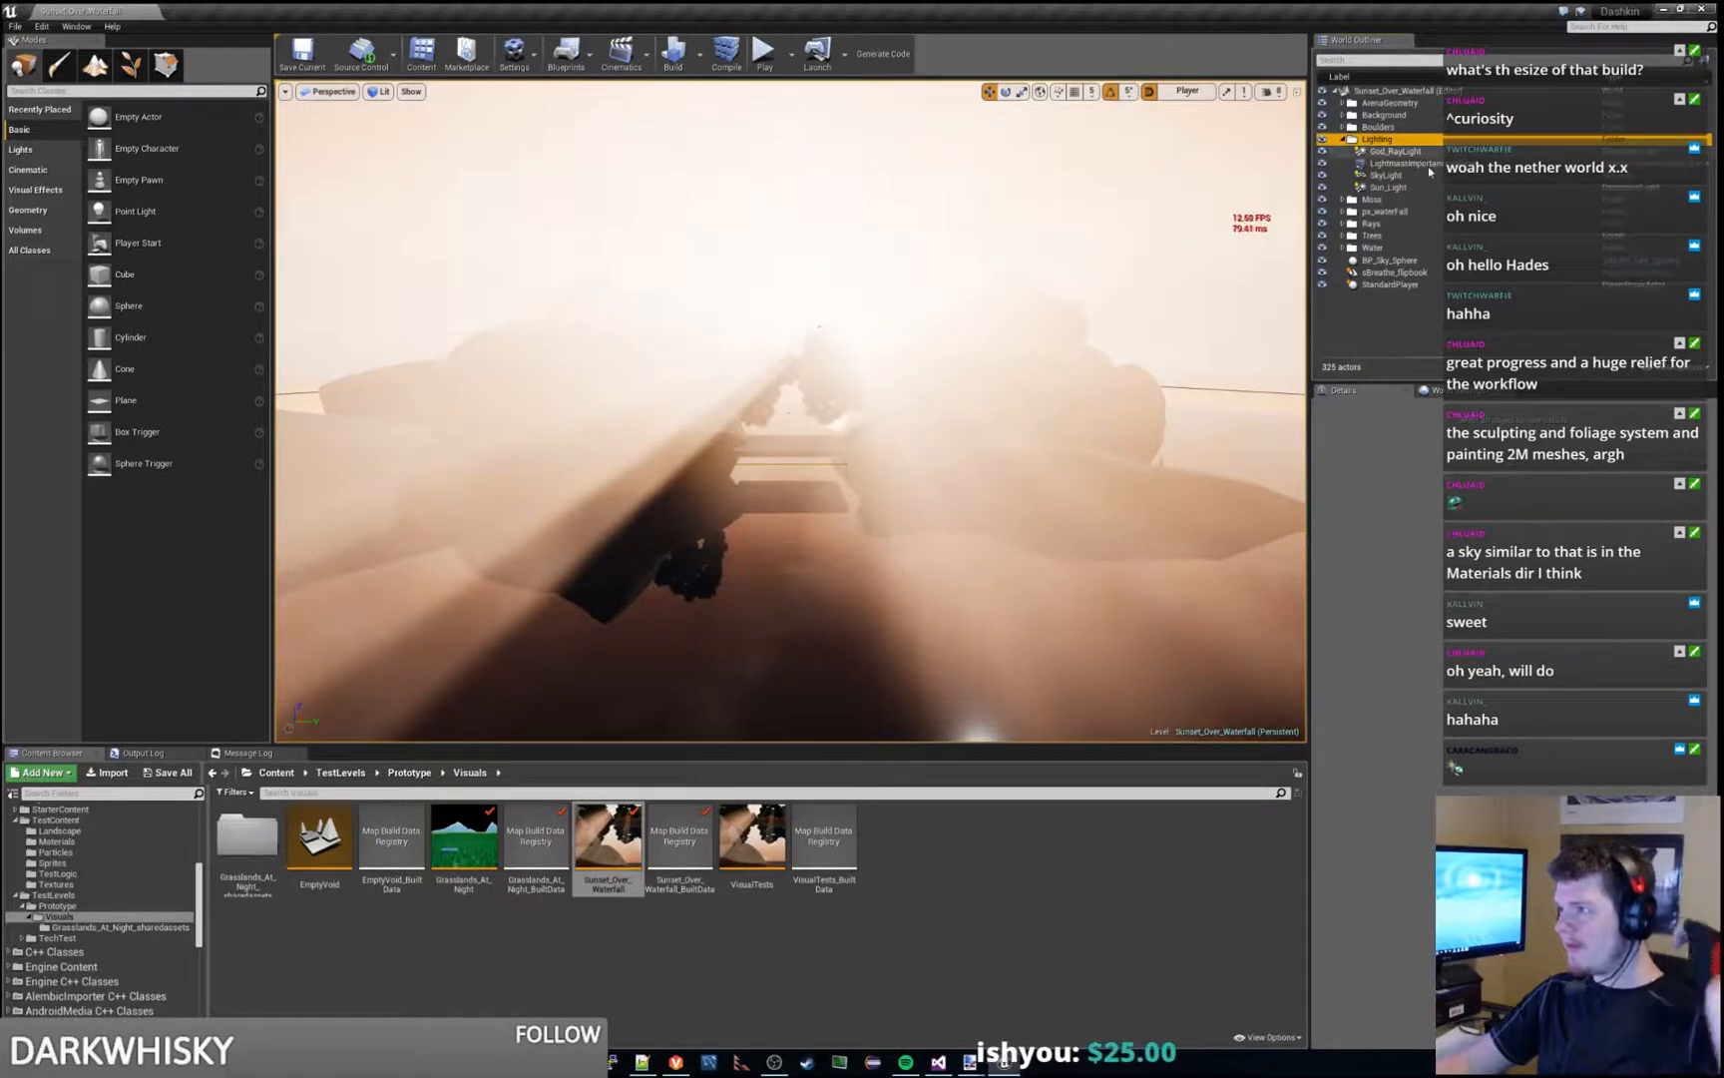
click(1402, 176)
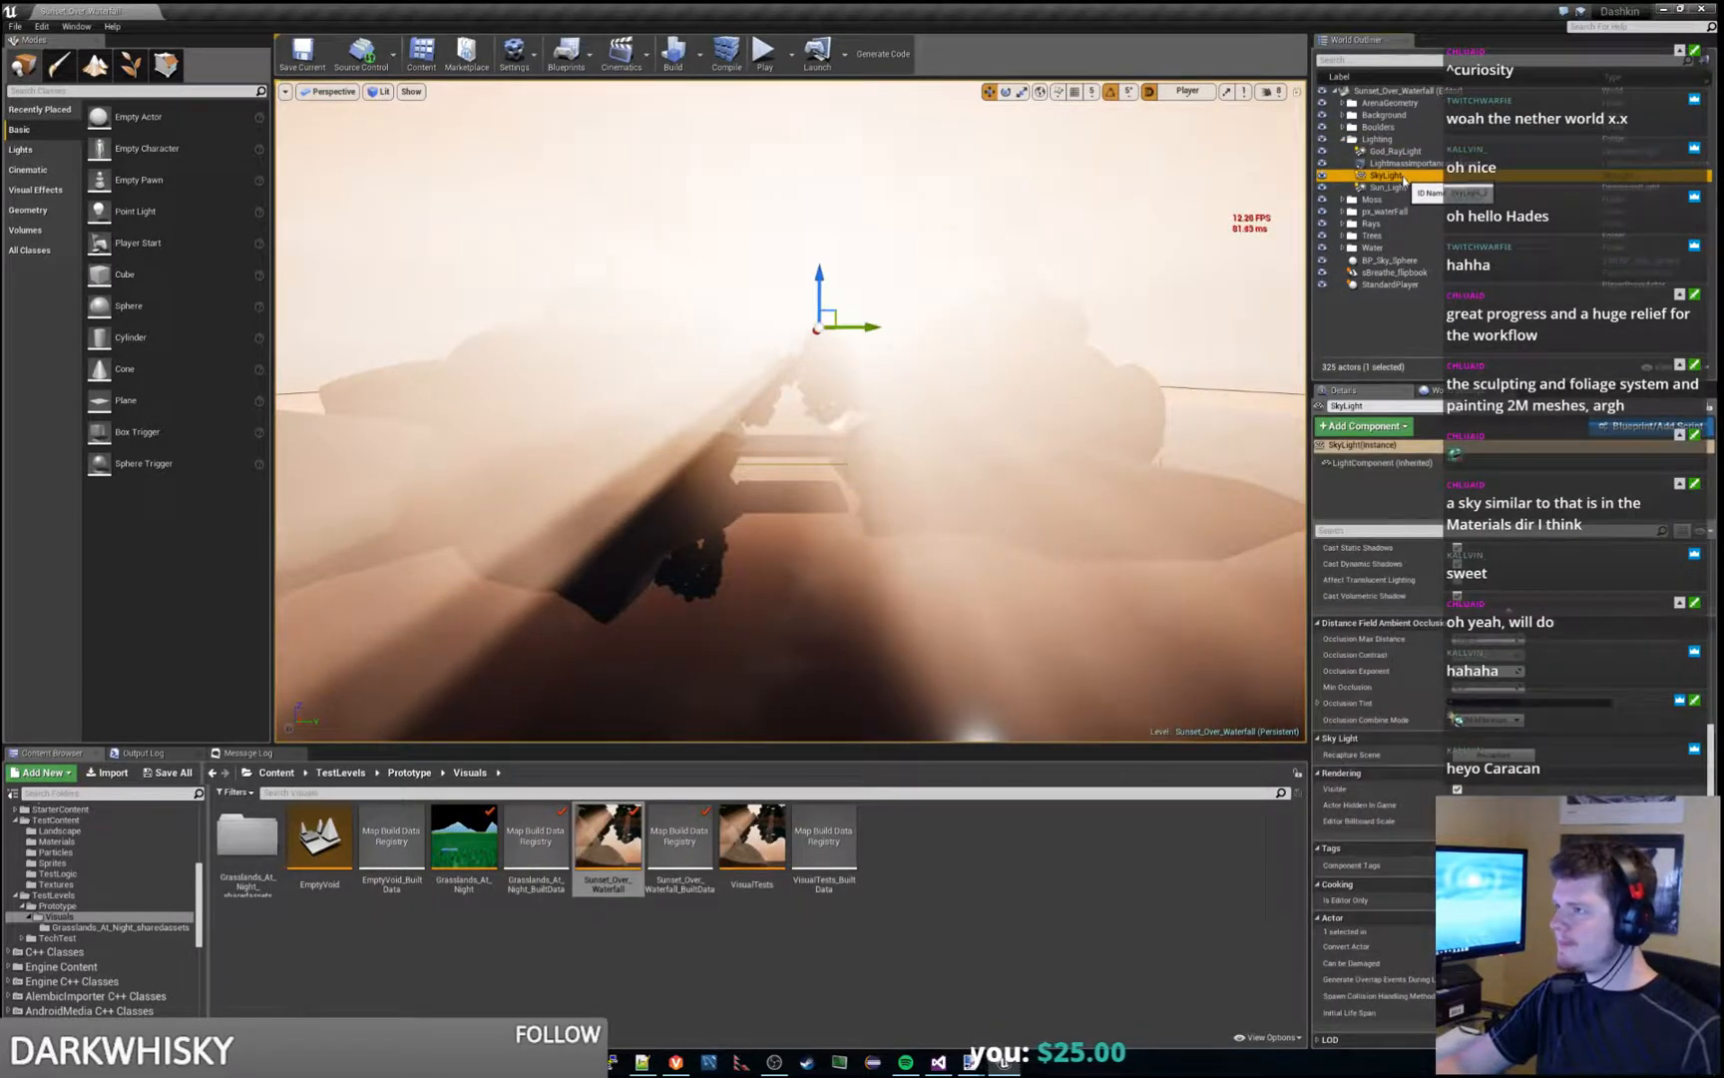
click(1416, 166)
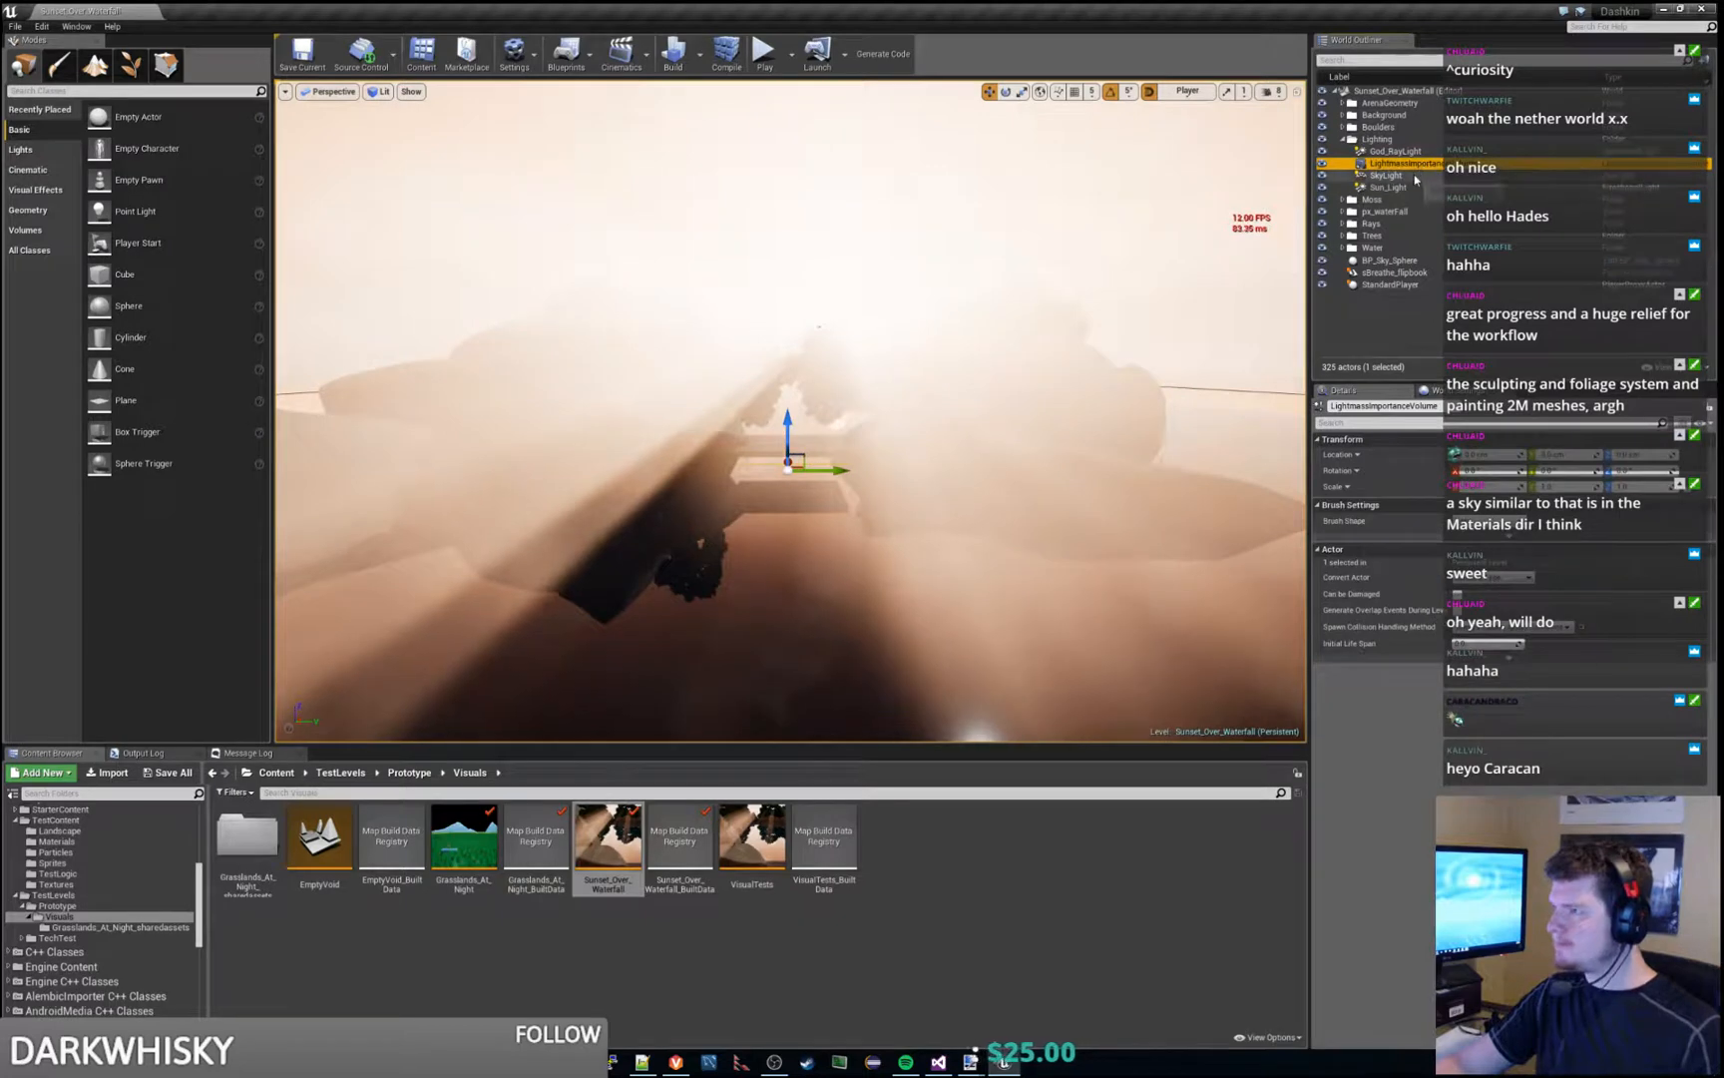
ctrl+click(1415, 178)
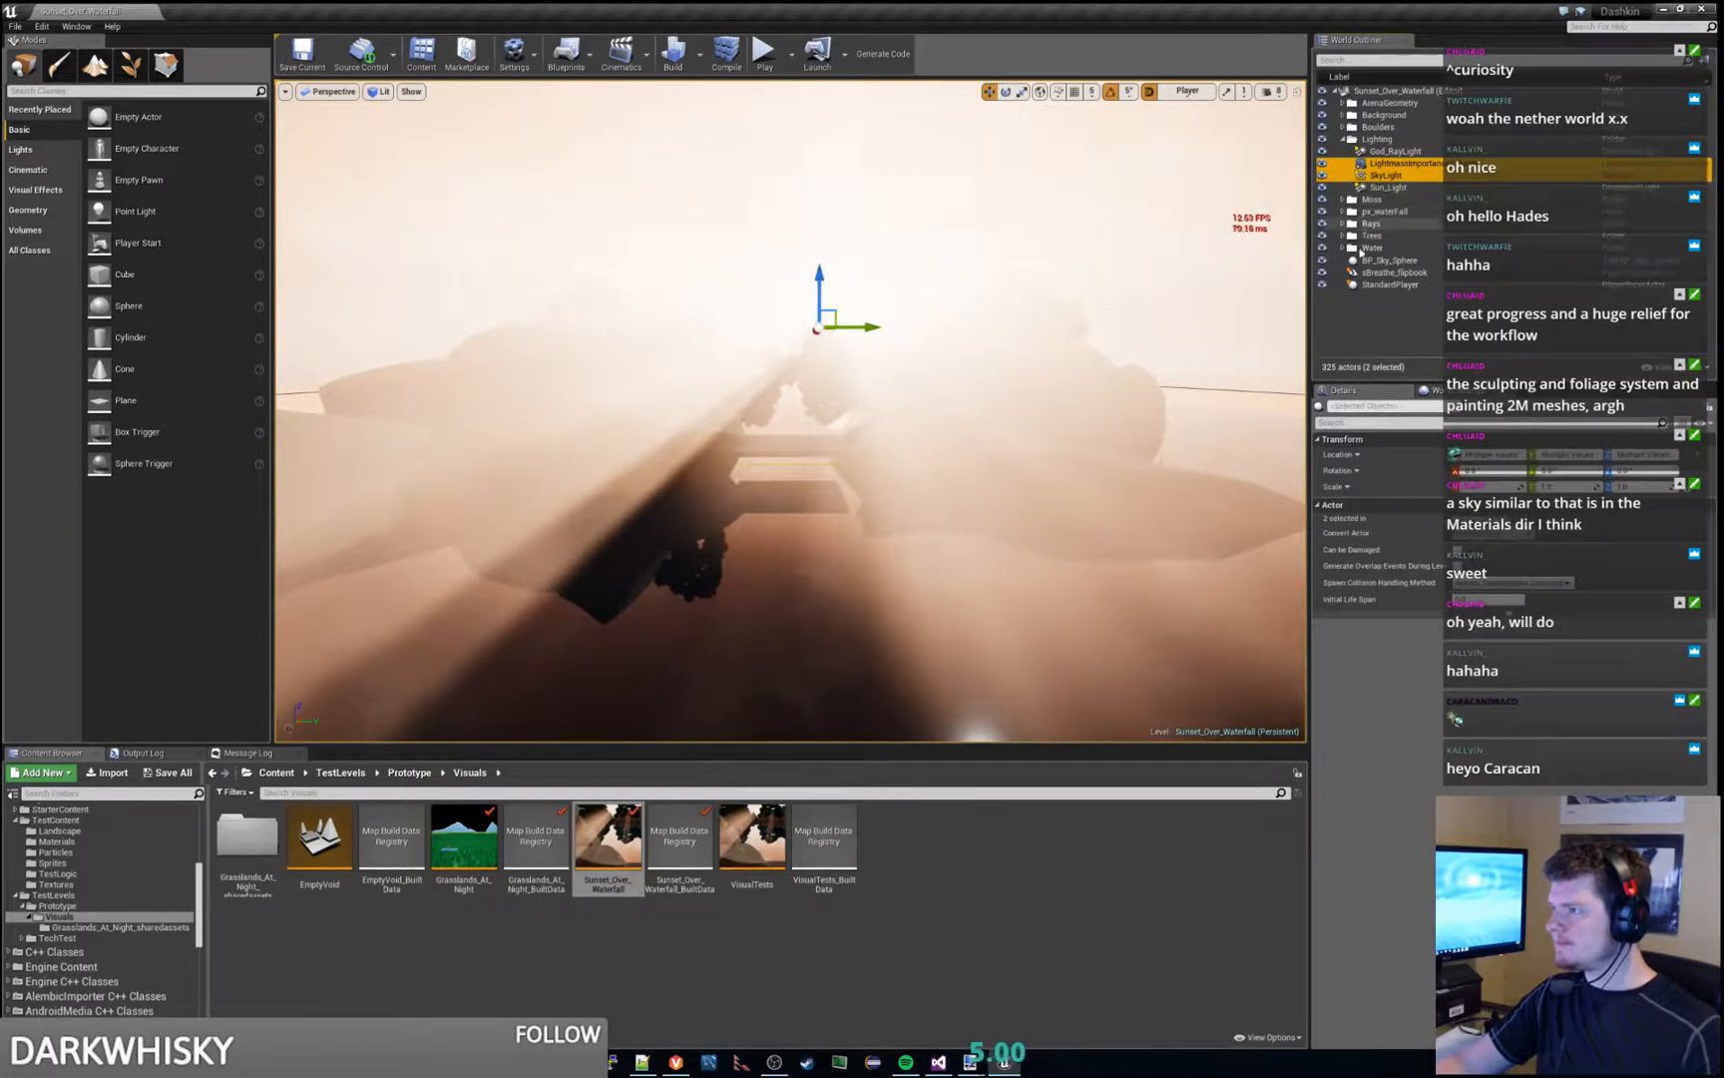
ctrl+click(1387, 261)
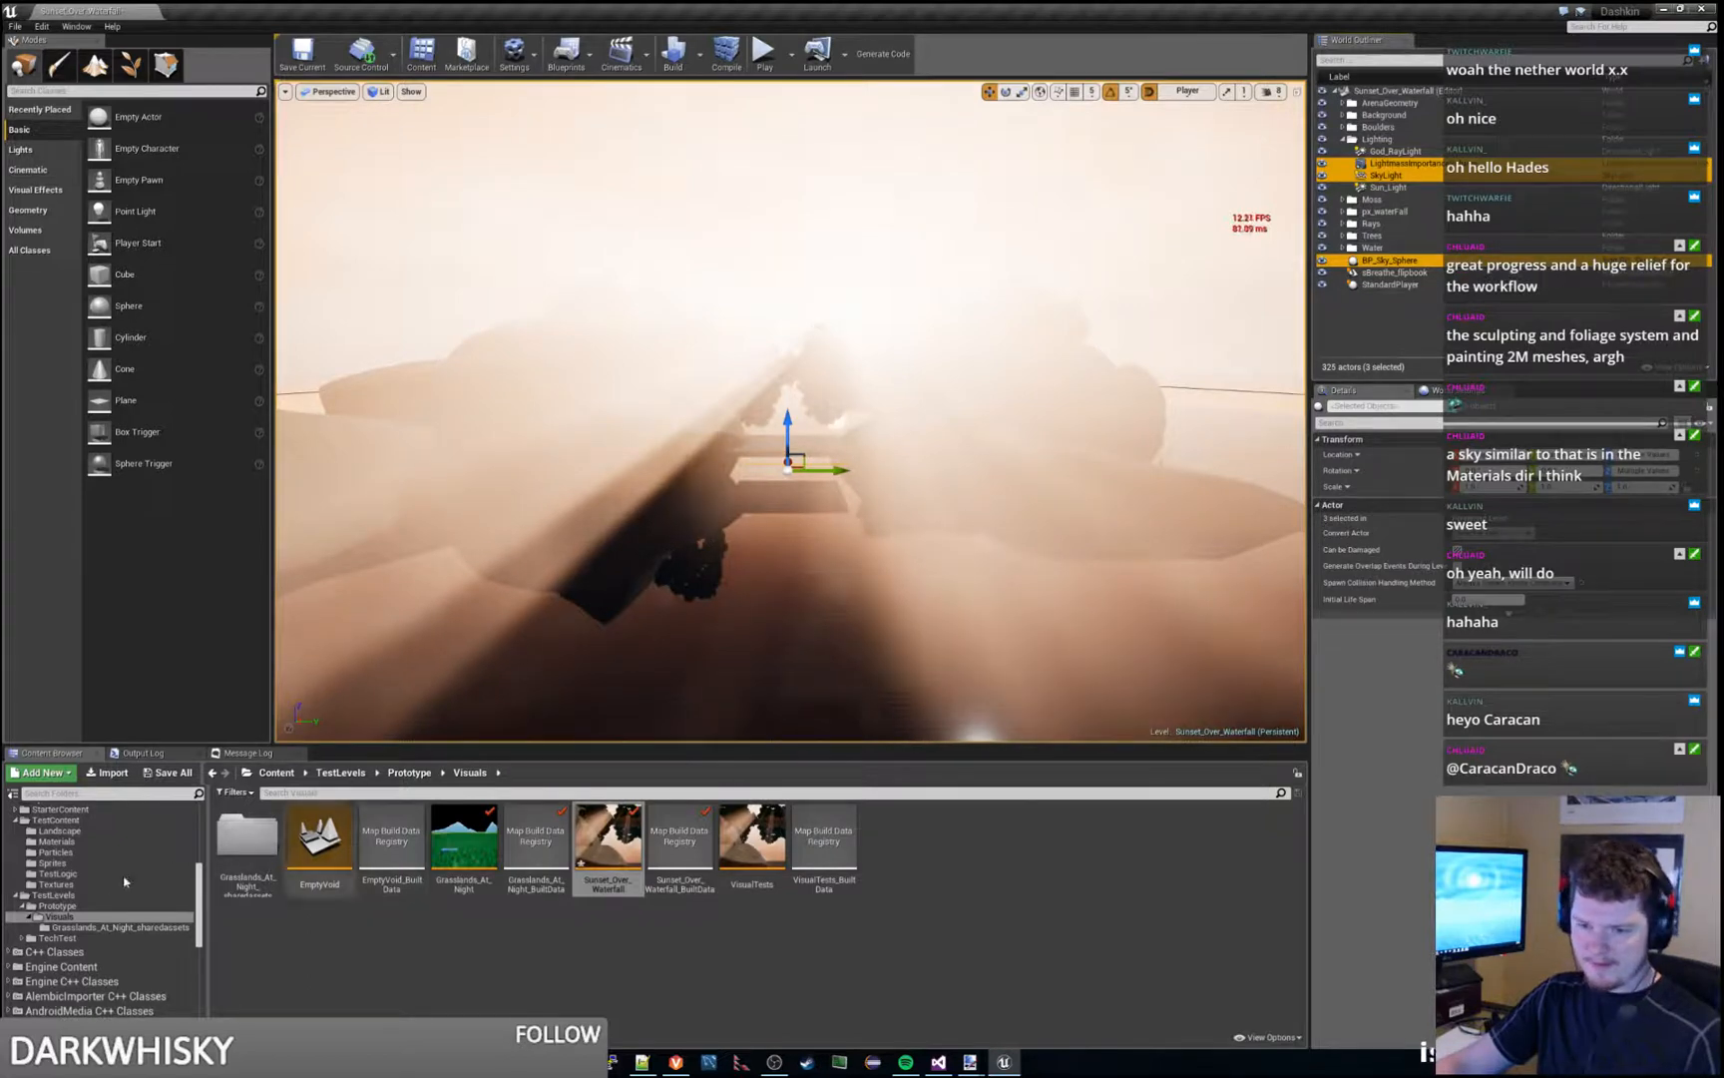
- Reopen Grasslands_At_Night without saving the waterfall level, paste the copied sky and lighting actors, and select BP_Sky_Sphere
double_click(493, 841)
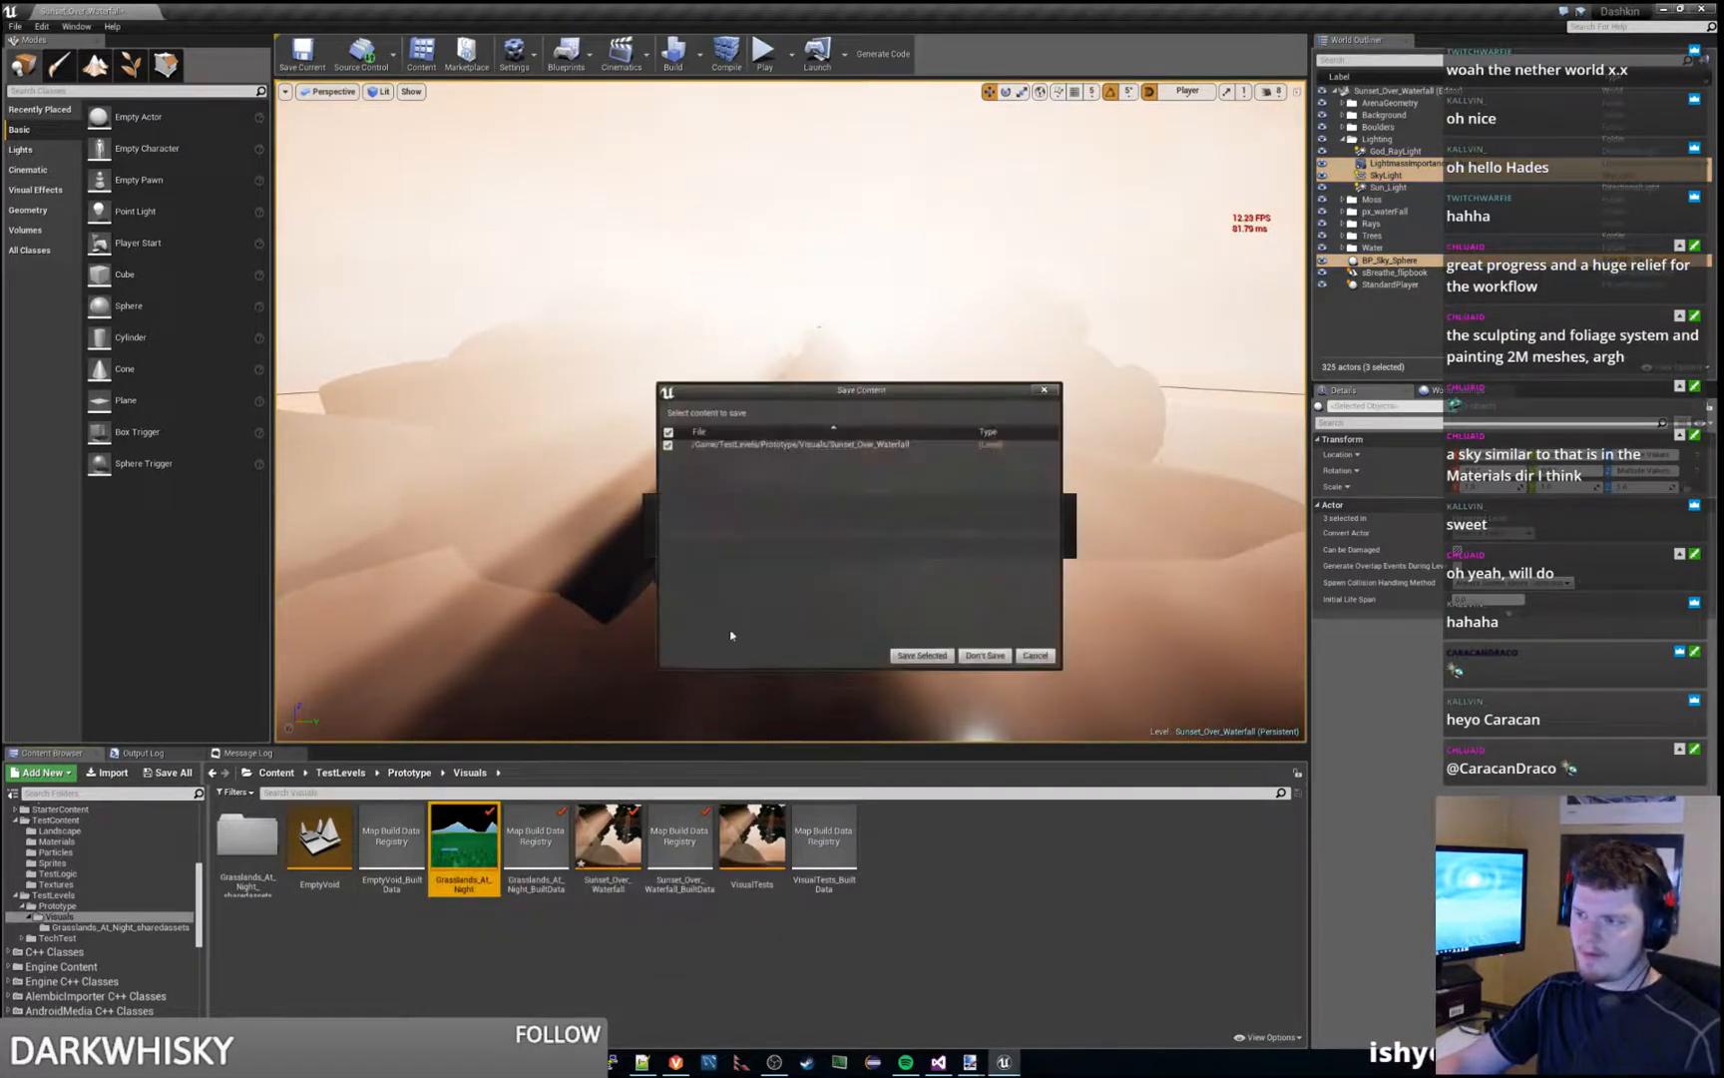
click(985, 656)
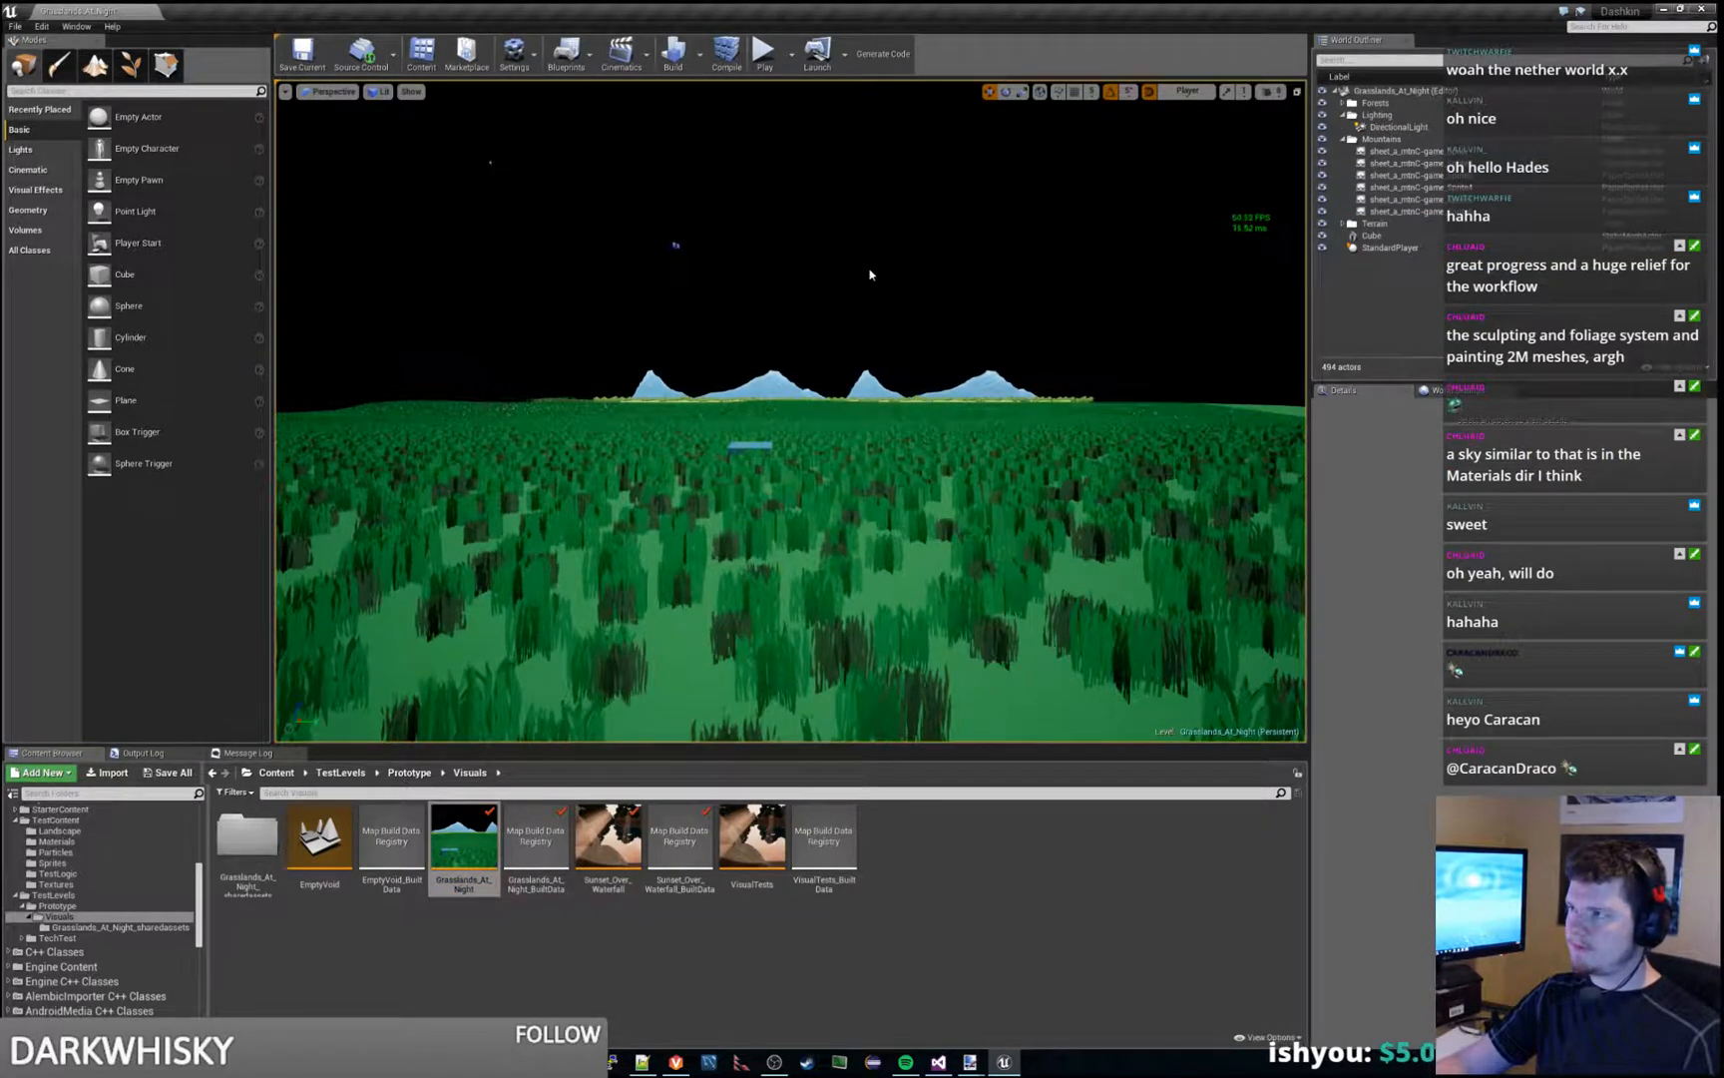
key(ctrl+v)
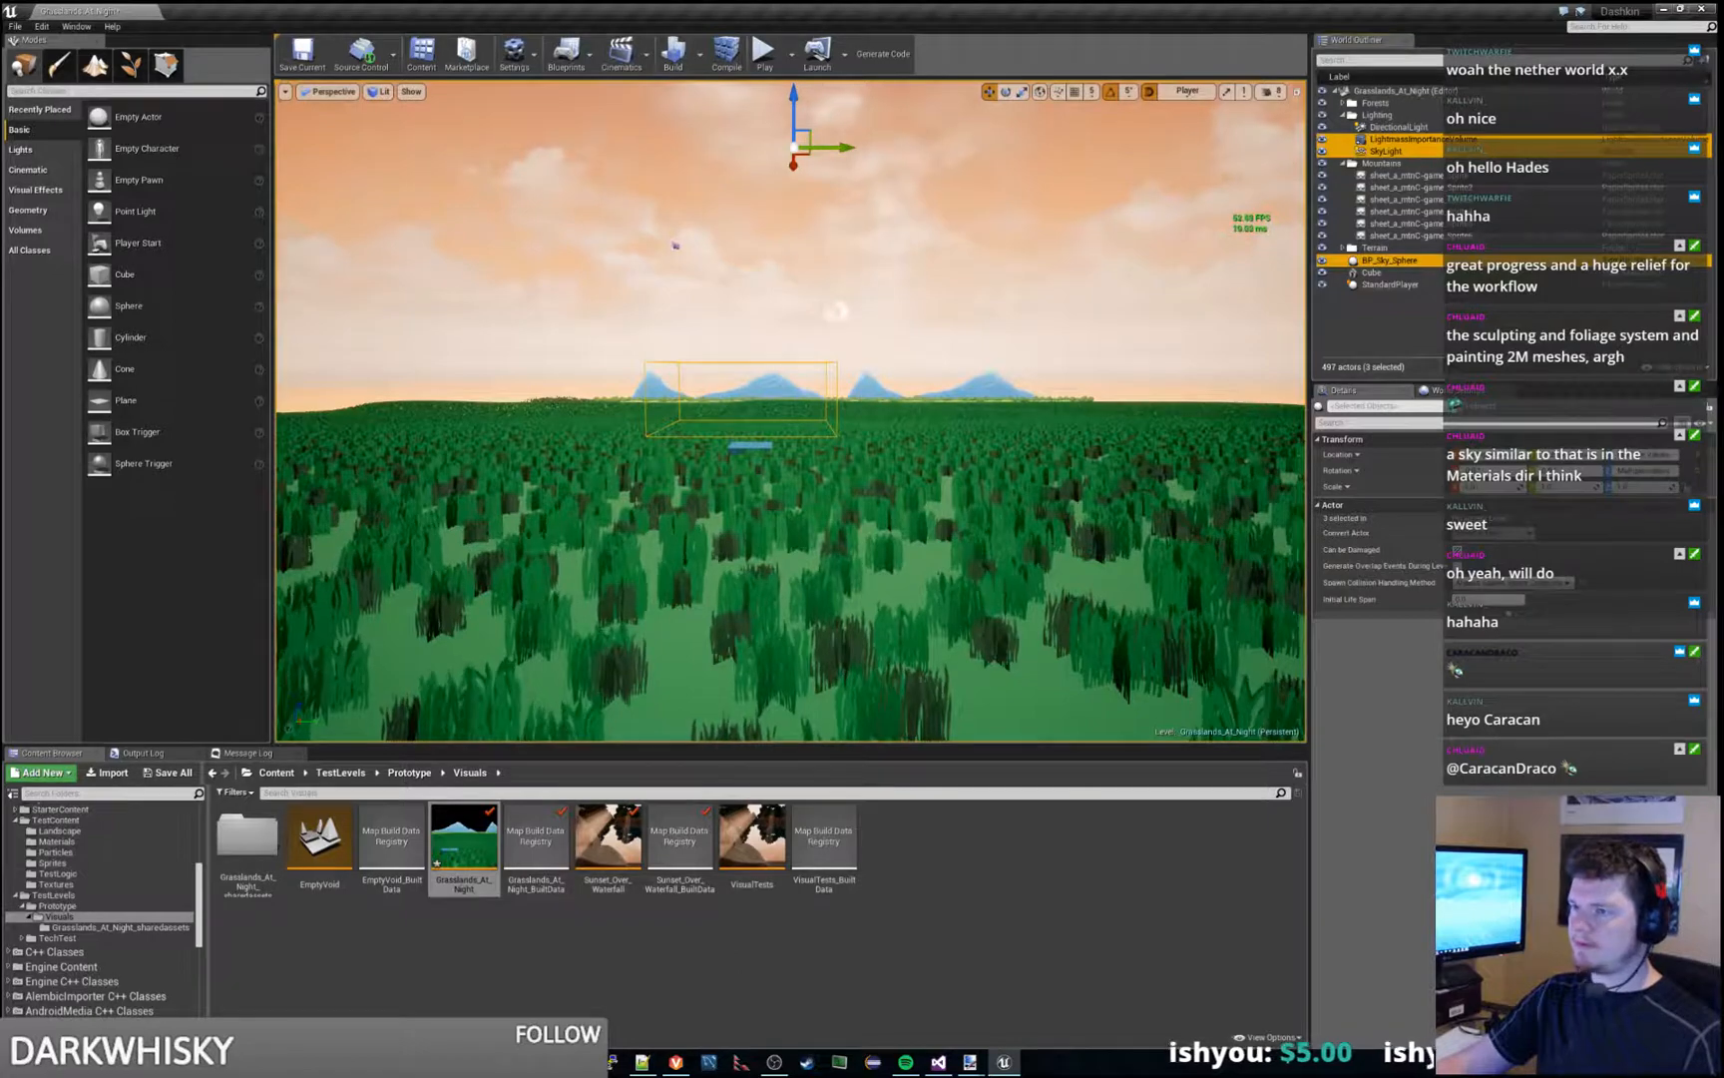
click(908, 274)
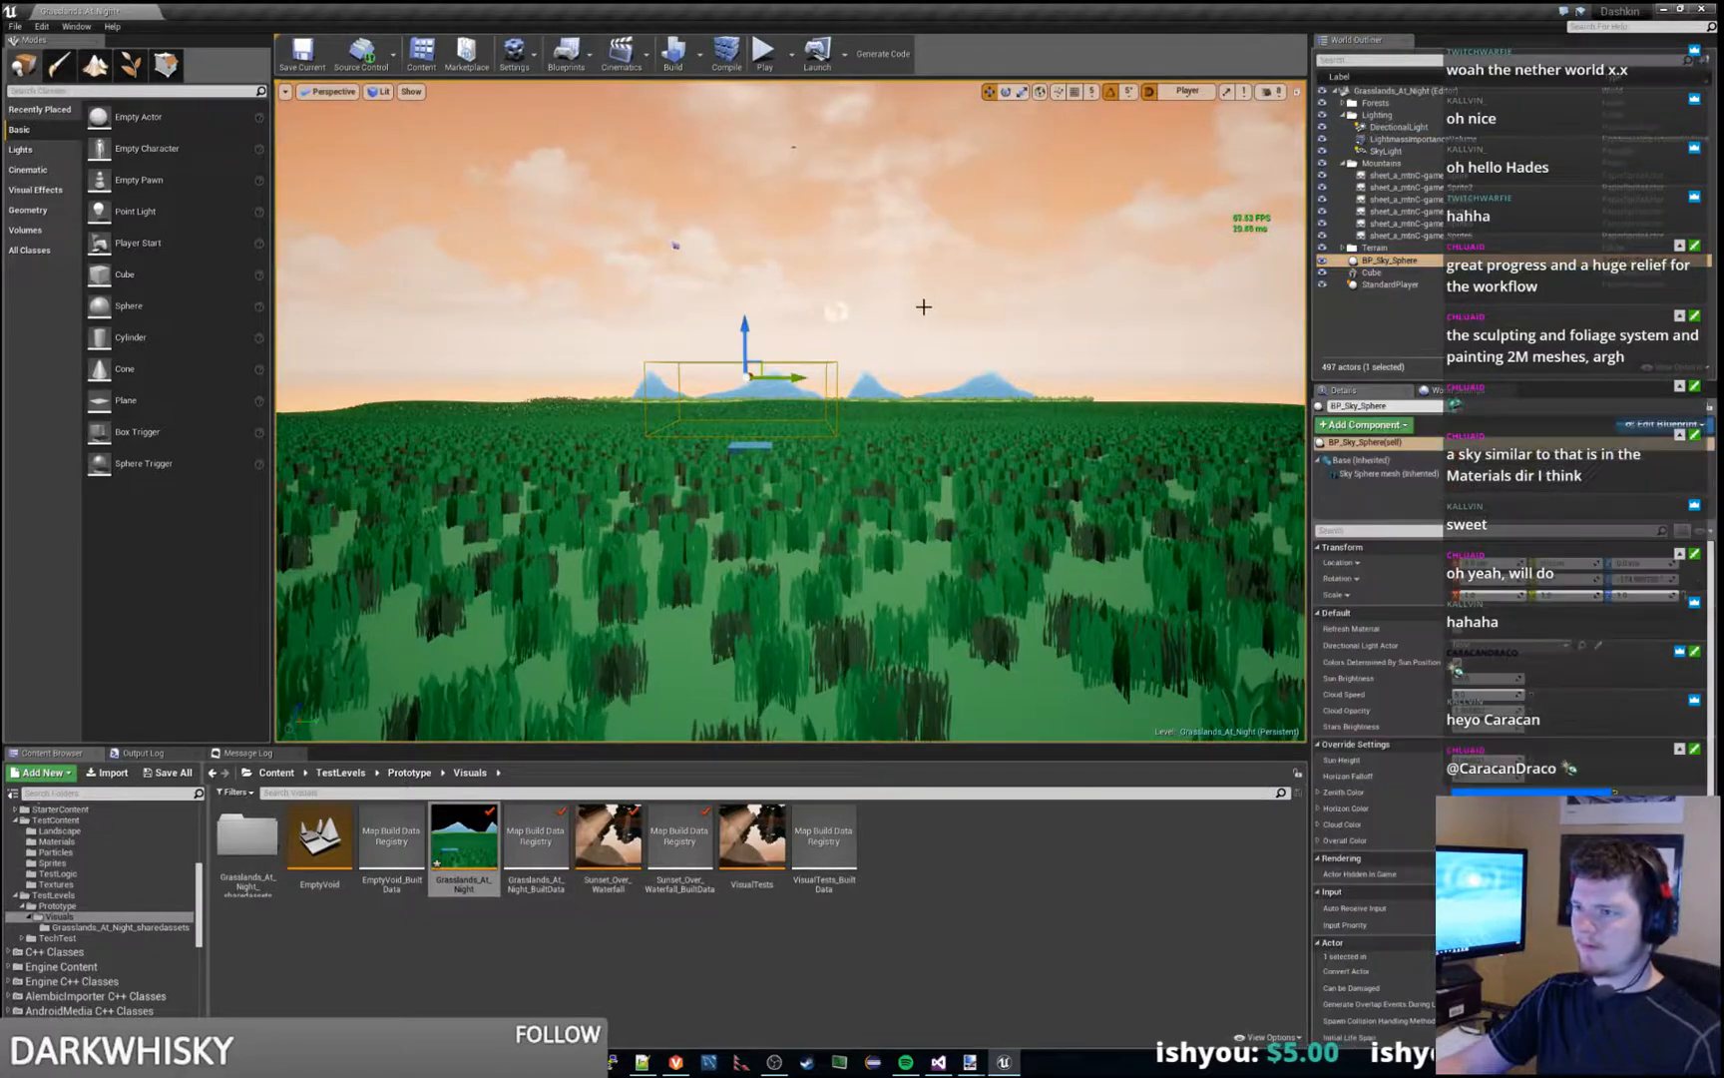
- Play the level with the pasted sky, run the character through the grass, end the session, and view the landscape from above
click(758, 60)
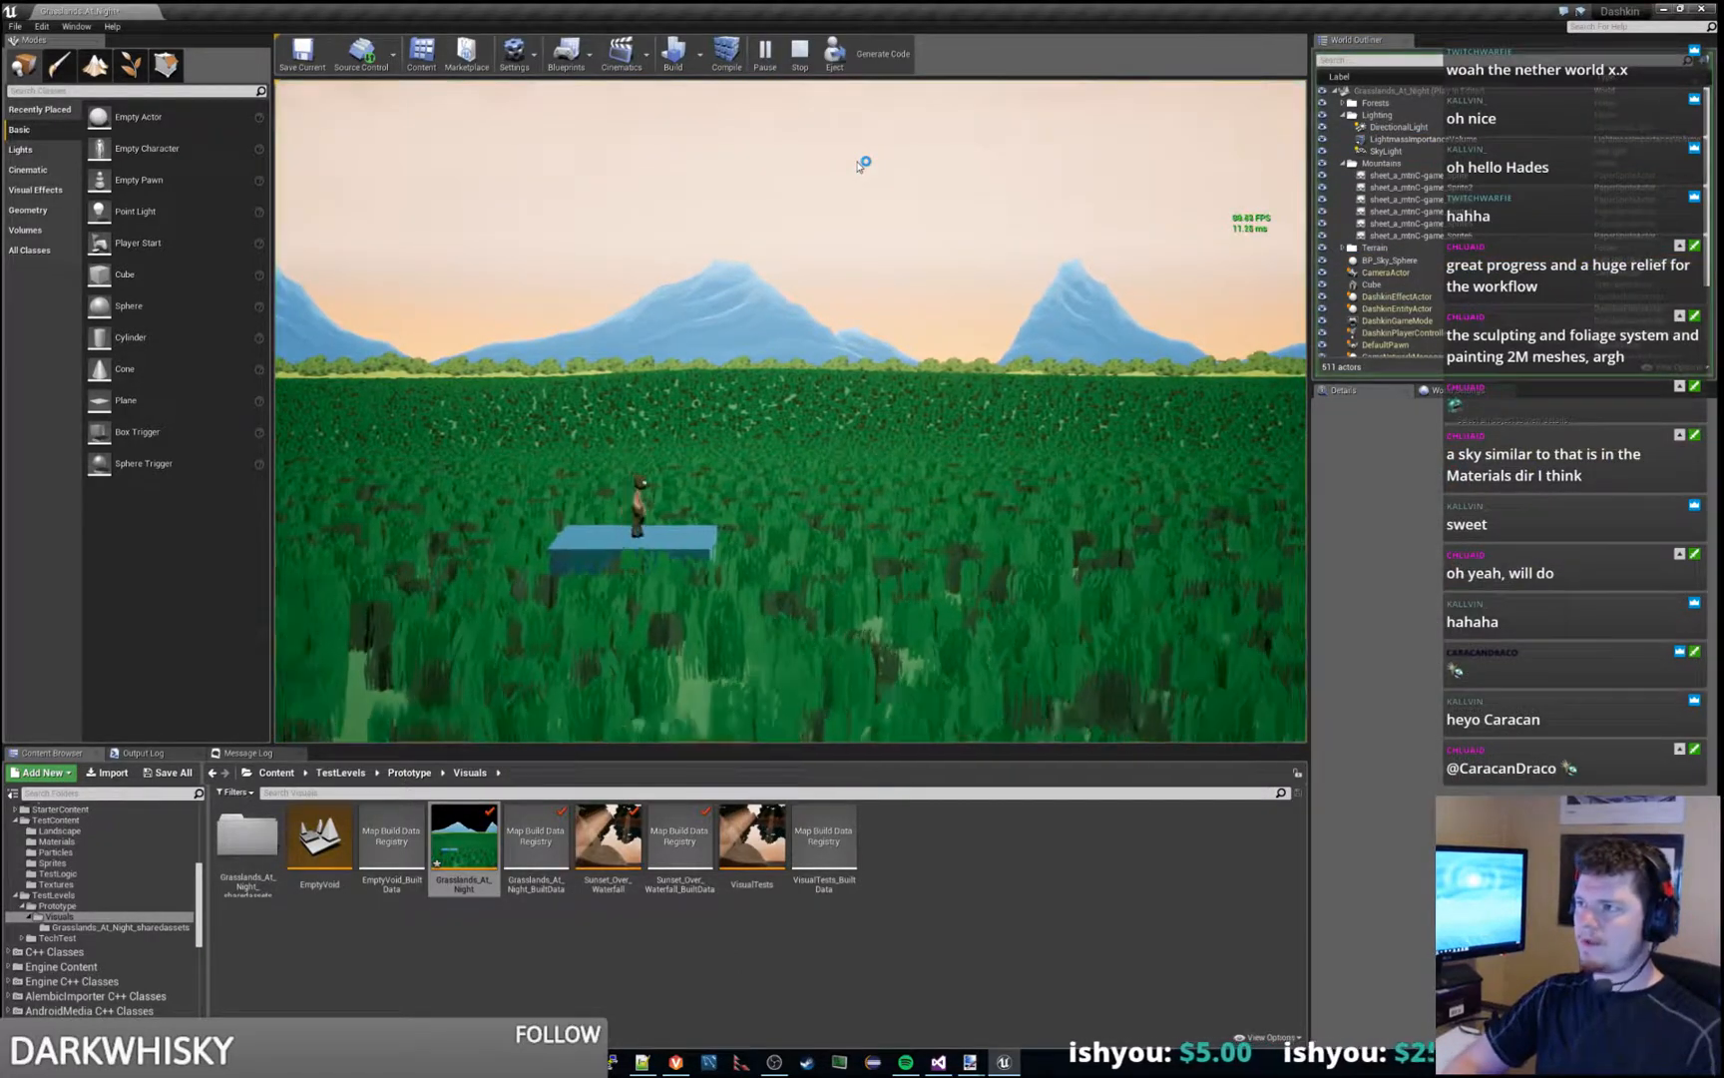
key(d)
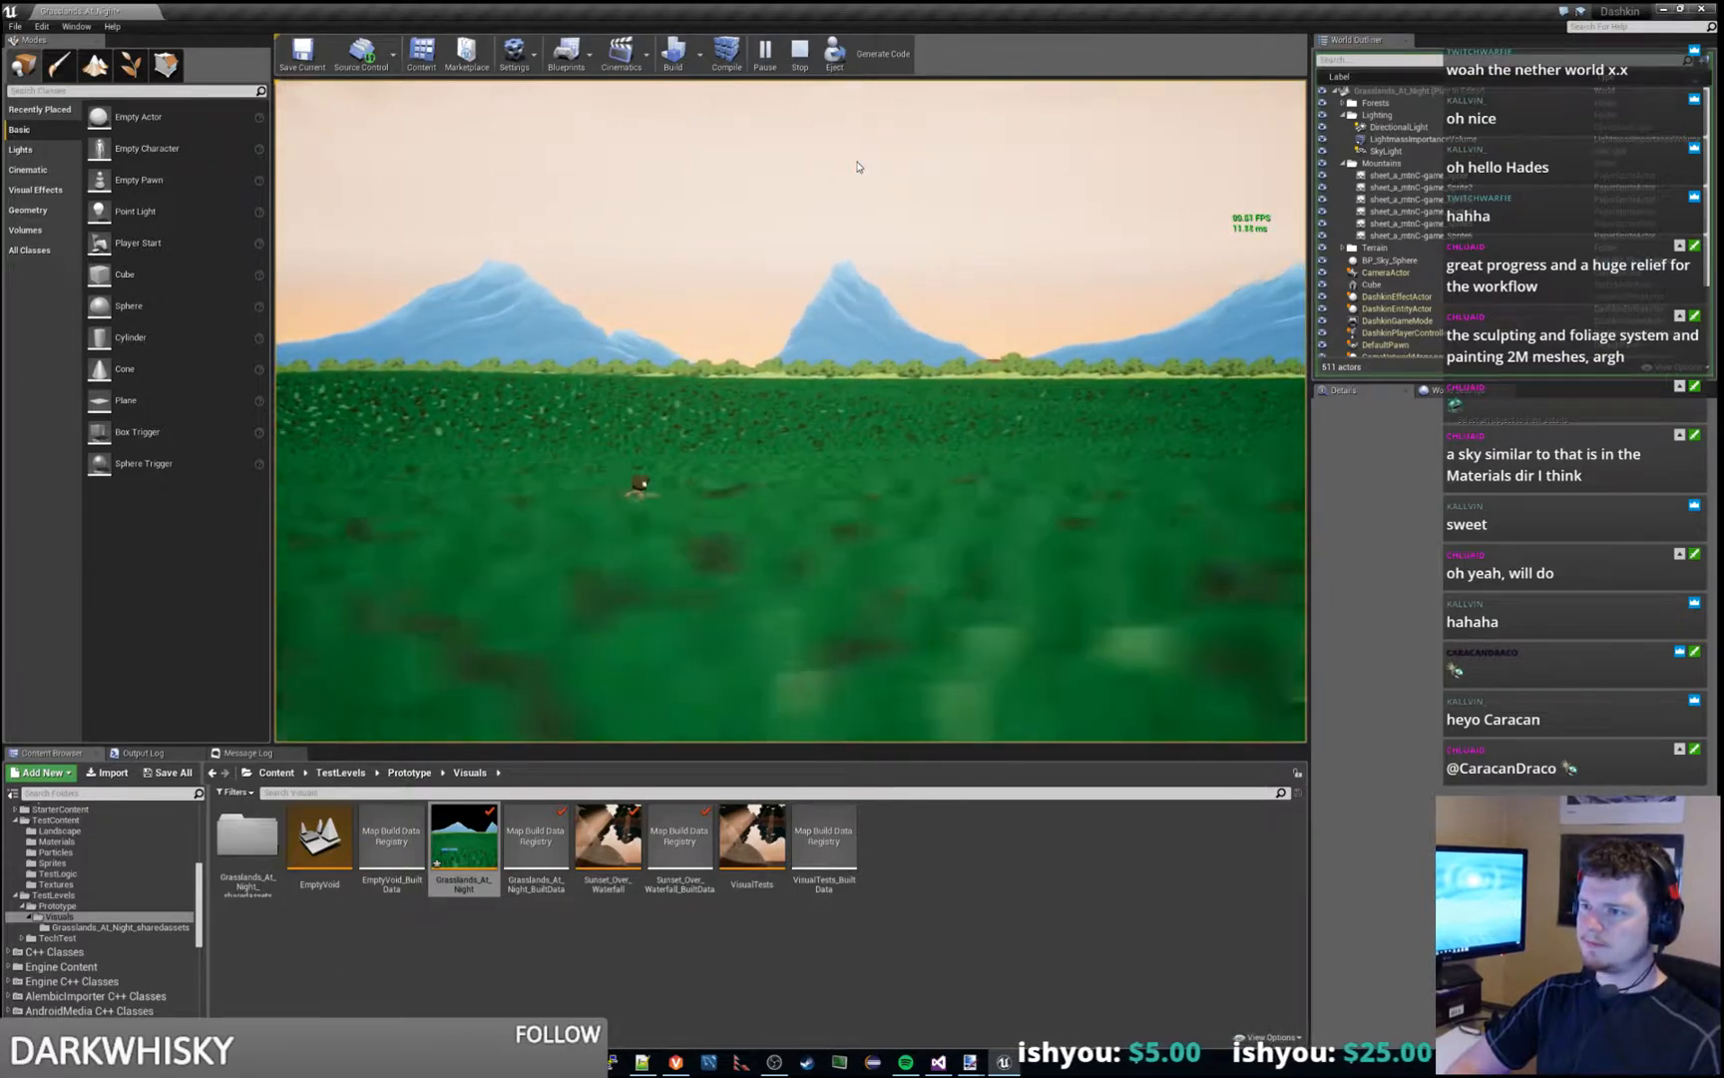
key(Escape)
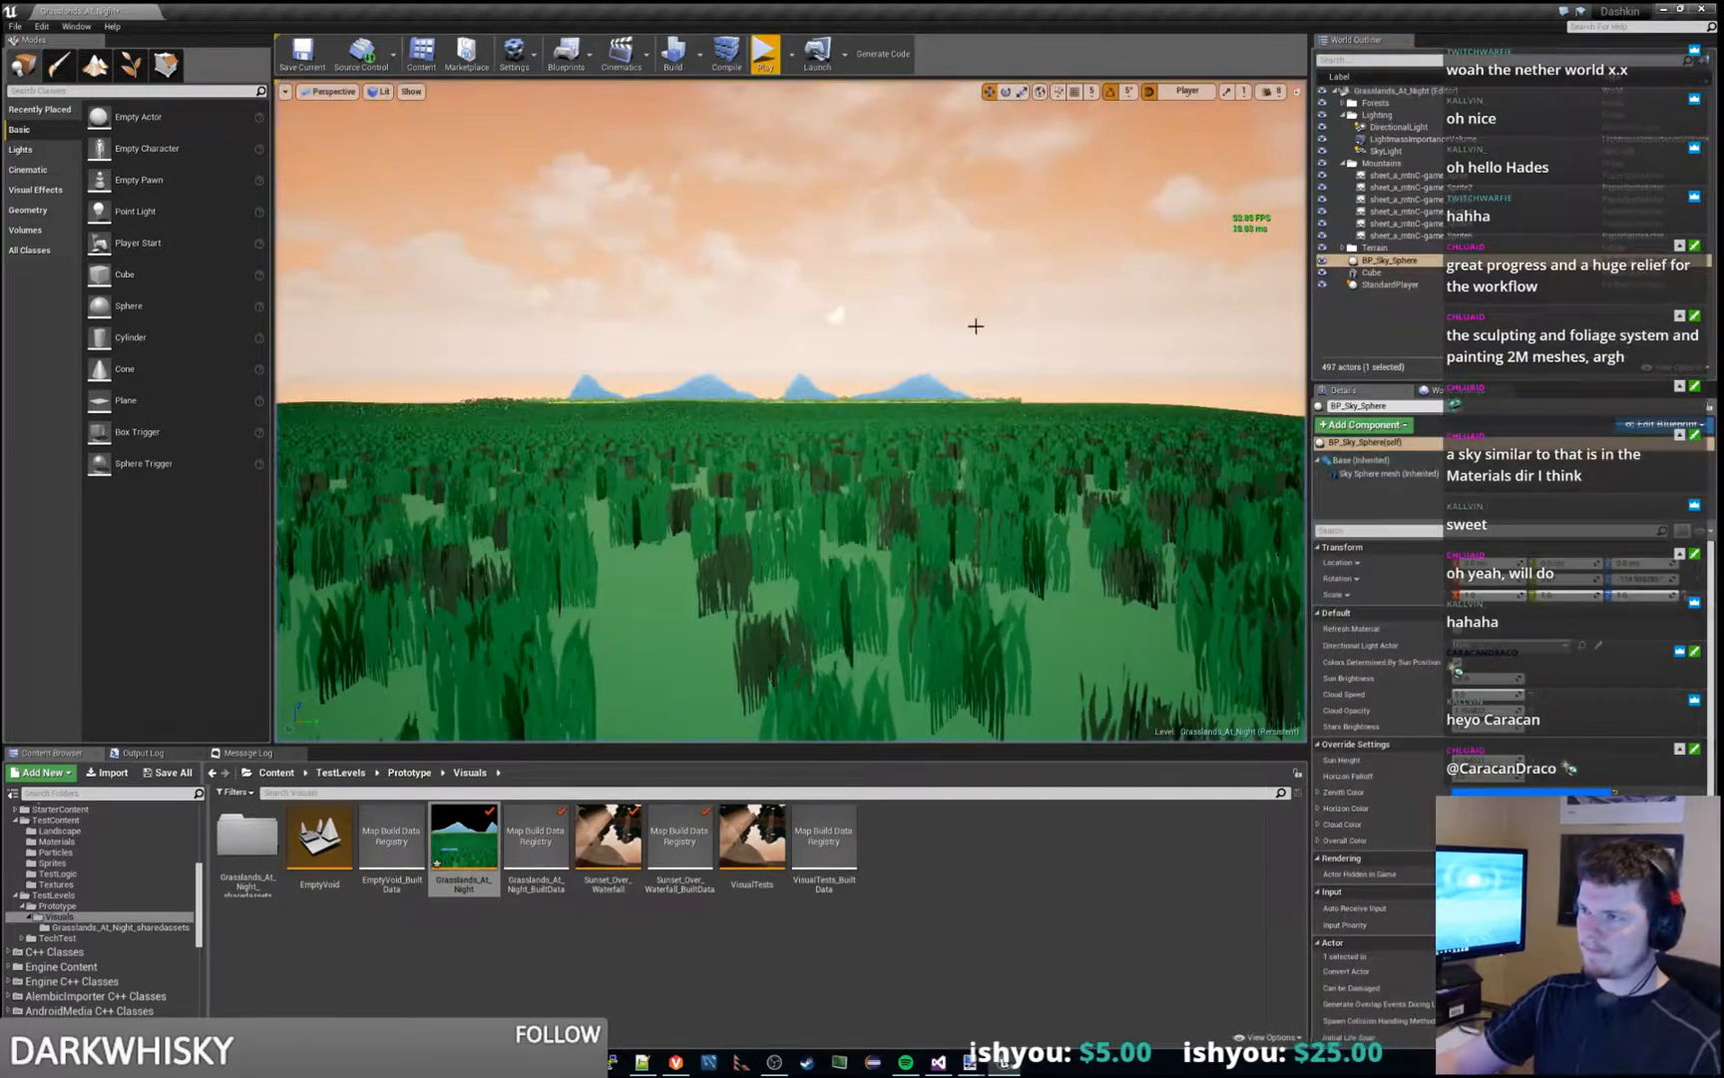
key(s)
mouse_move(975, 326)
right_down()
mouse_move(972, 305)
mouse_move(968, 343)
mouse_move(971, 306)
right_up()
key(w)
key(s)
key(d)
key(a)
key(w)
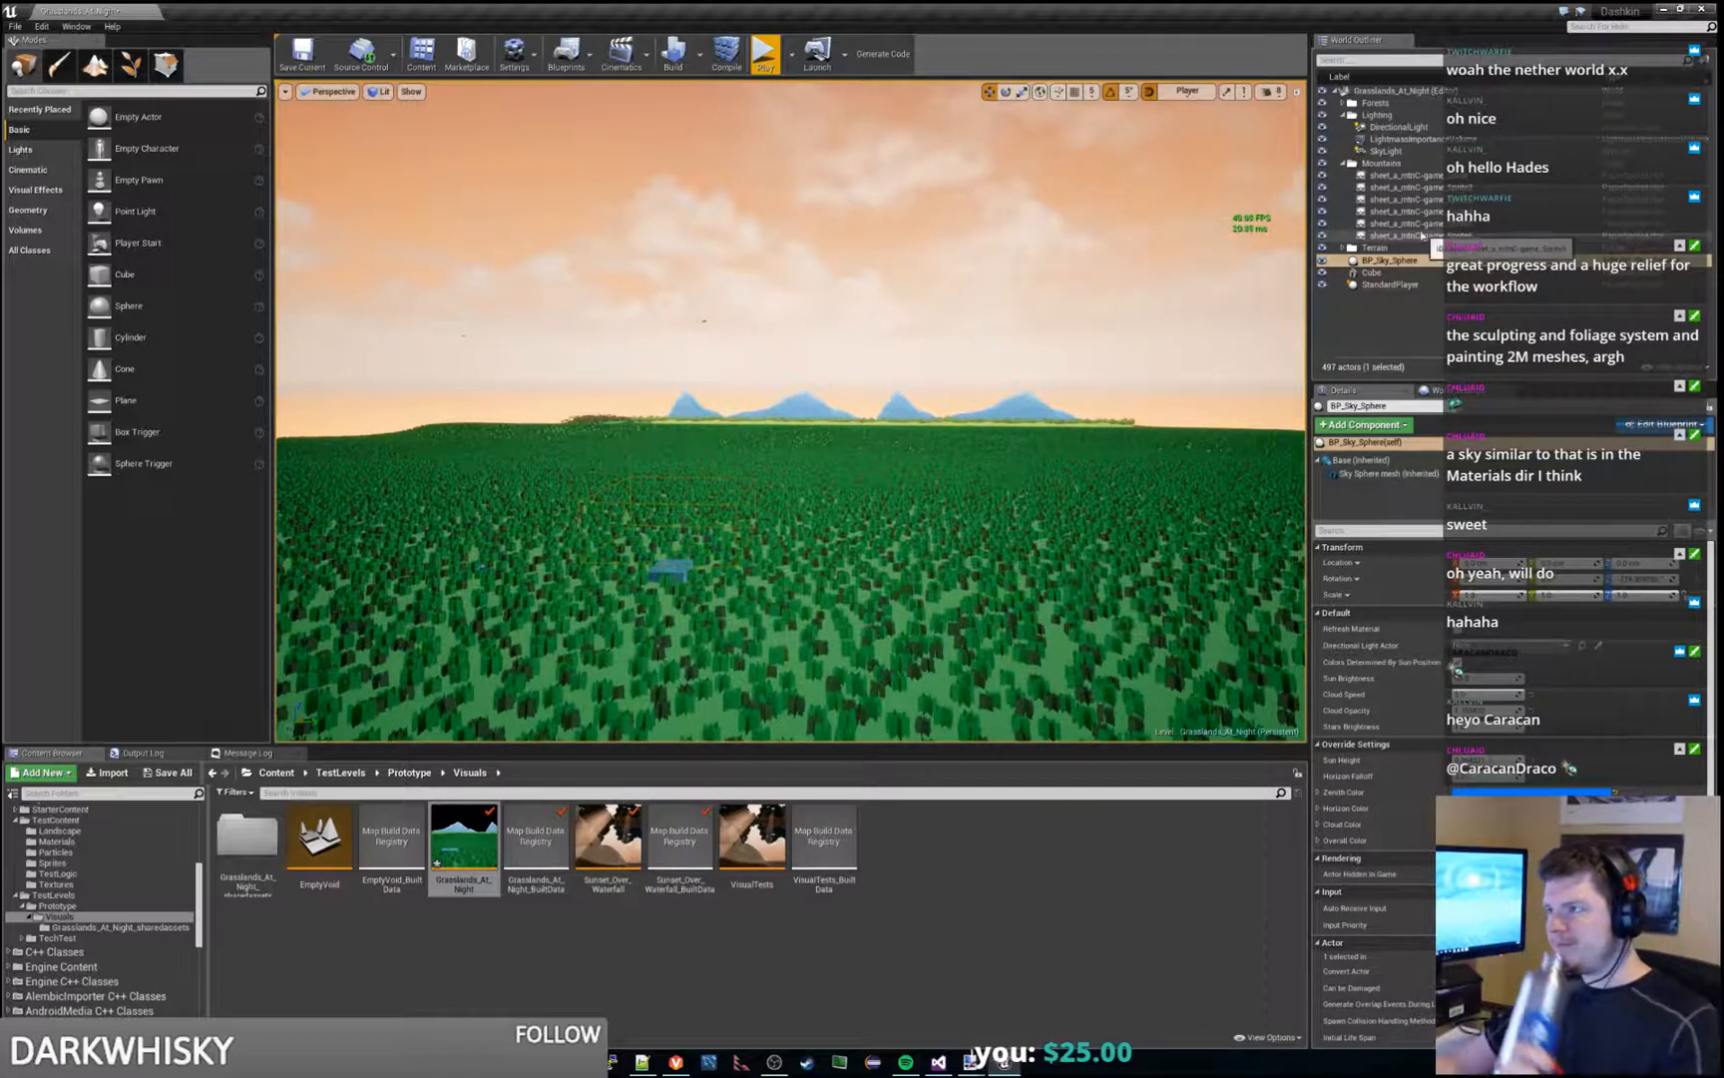
- Try lowering the DirectionalLight's intensity to darken the landscape, and restore the intensity
click(1402, 127)
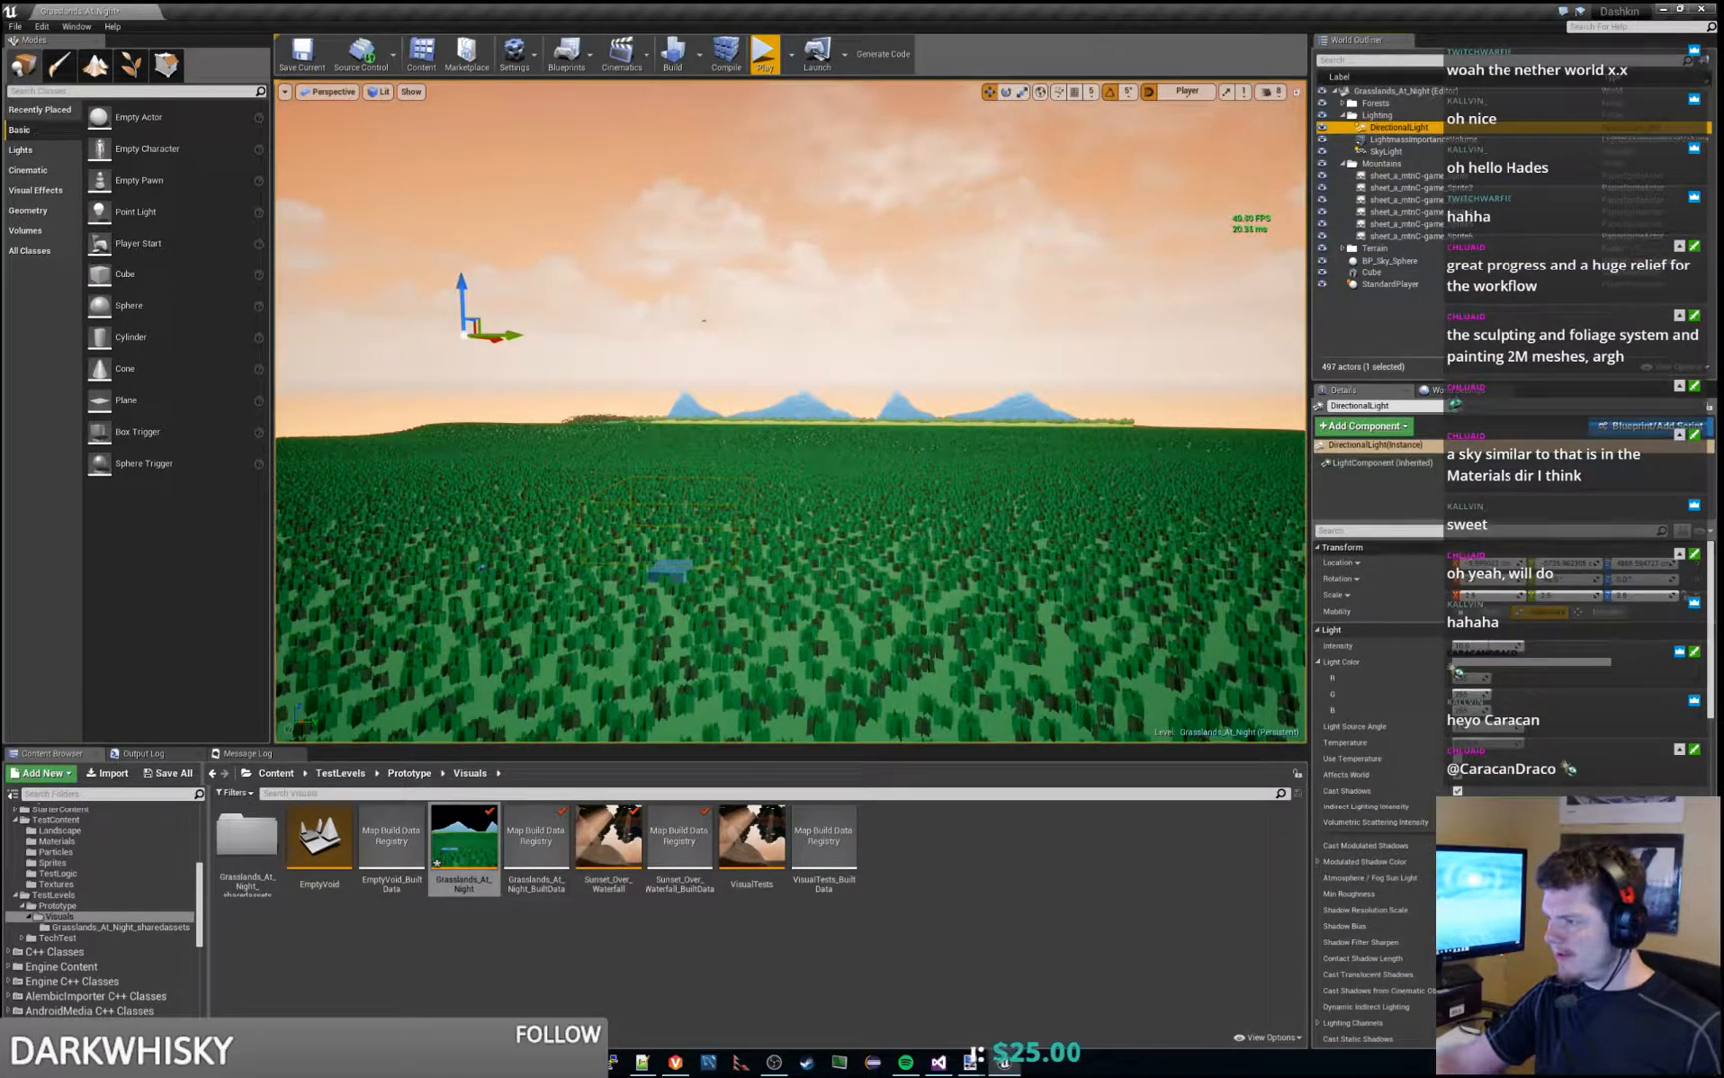
drag(1481, 647, 1455, 647)
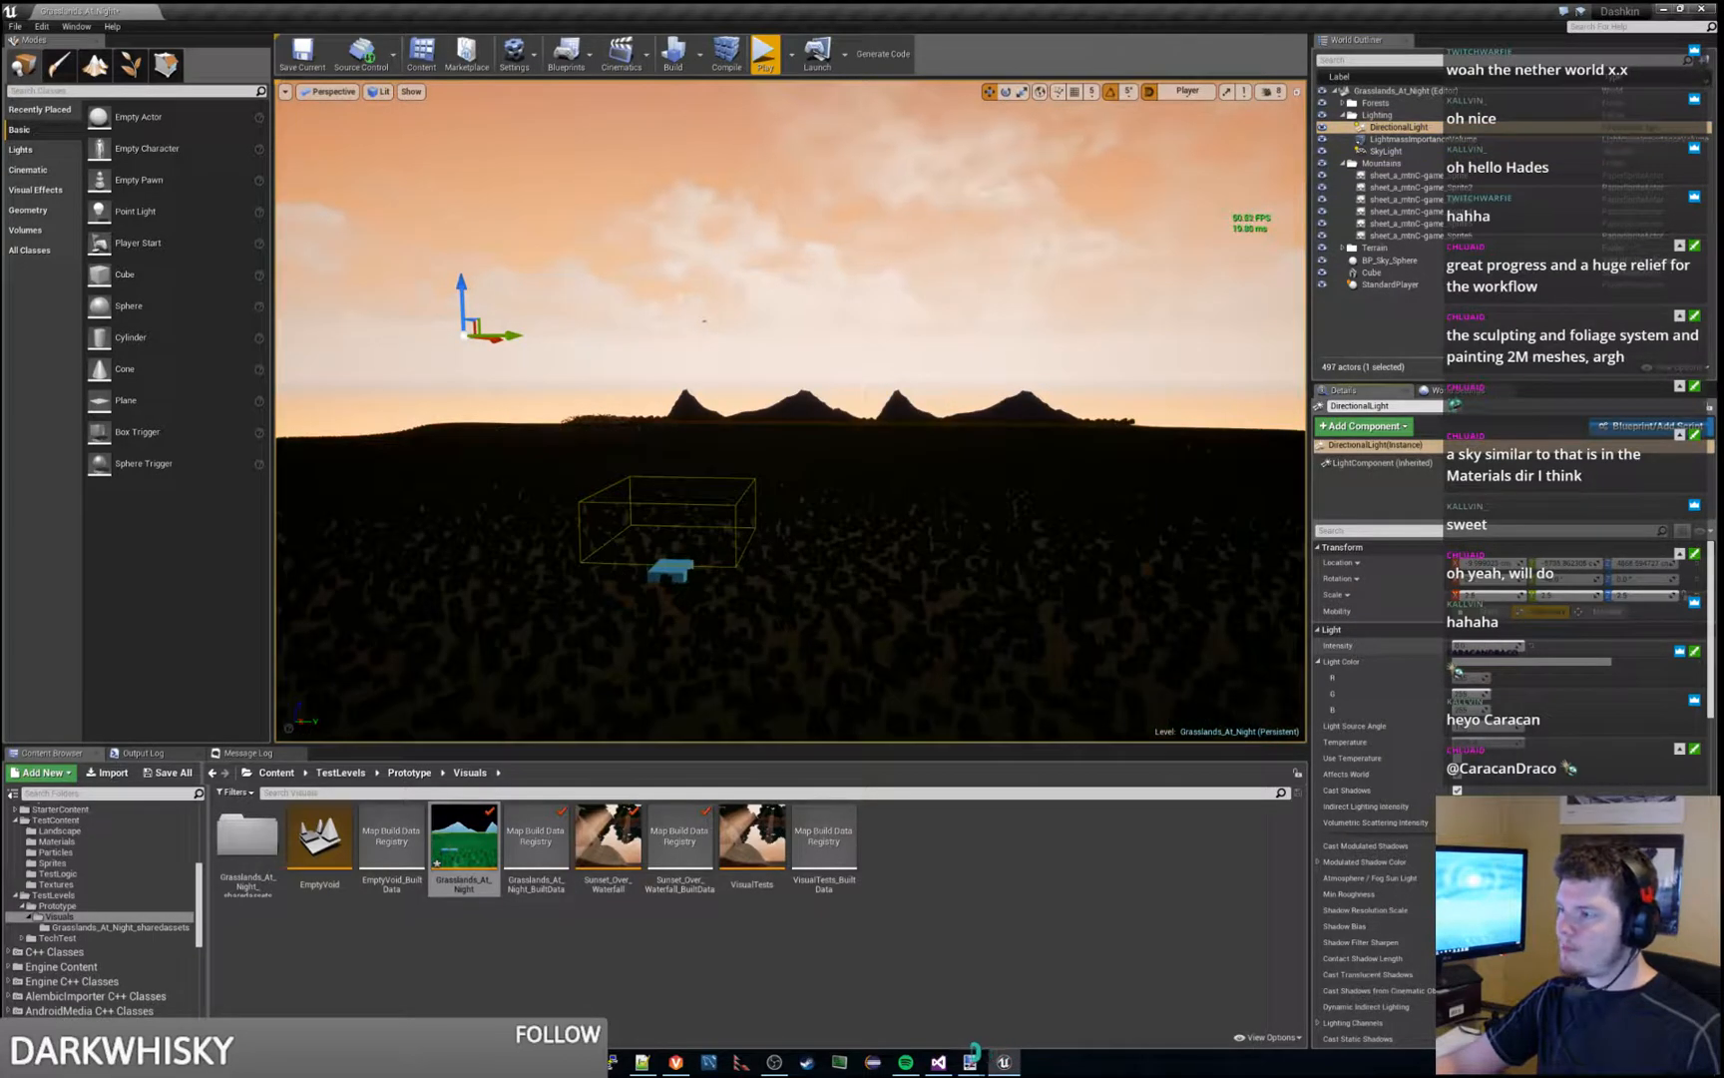
click(912, 200)
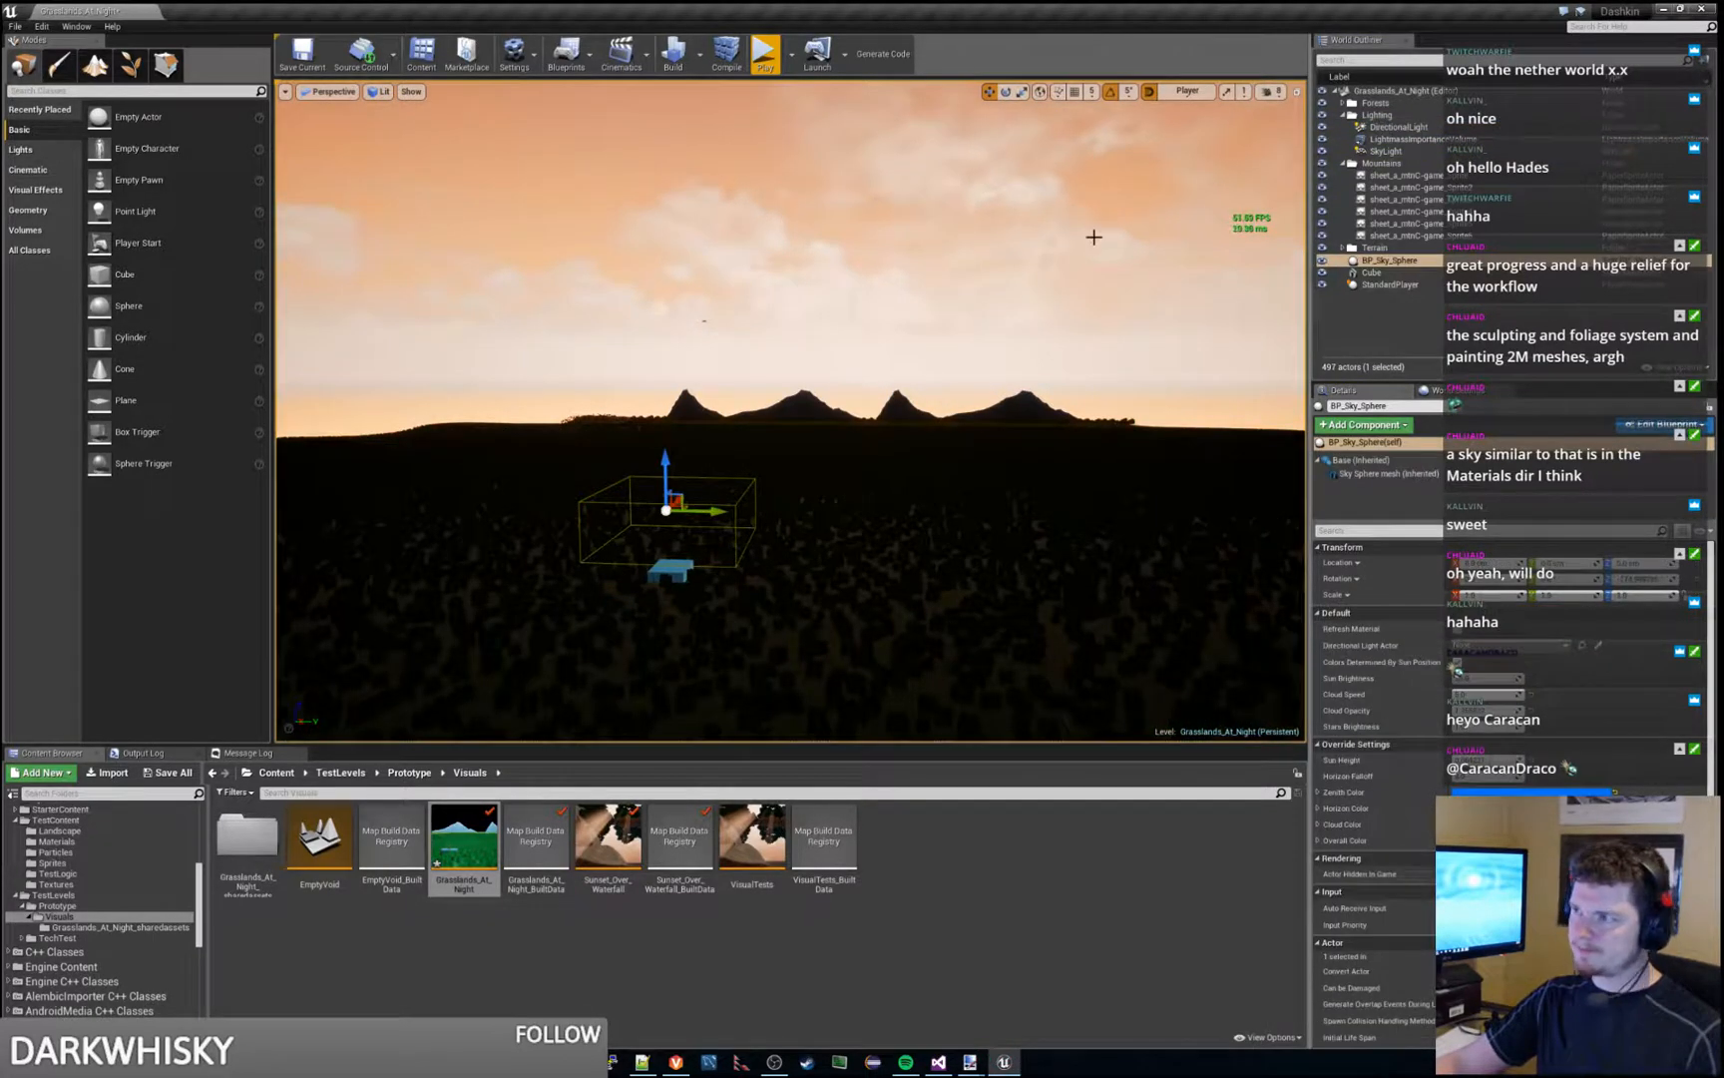
click(1392, 129)
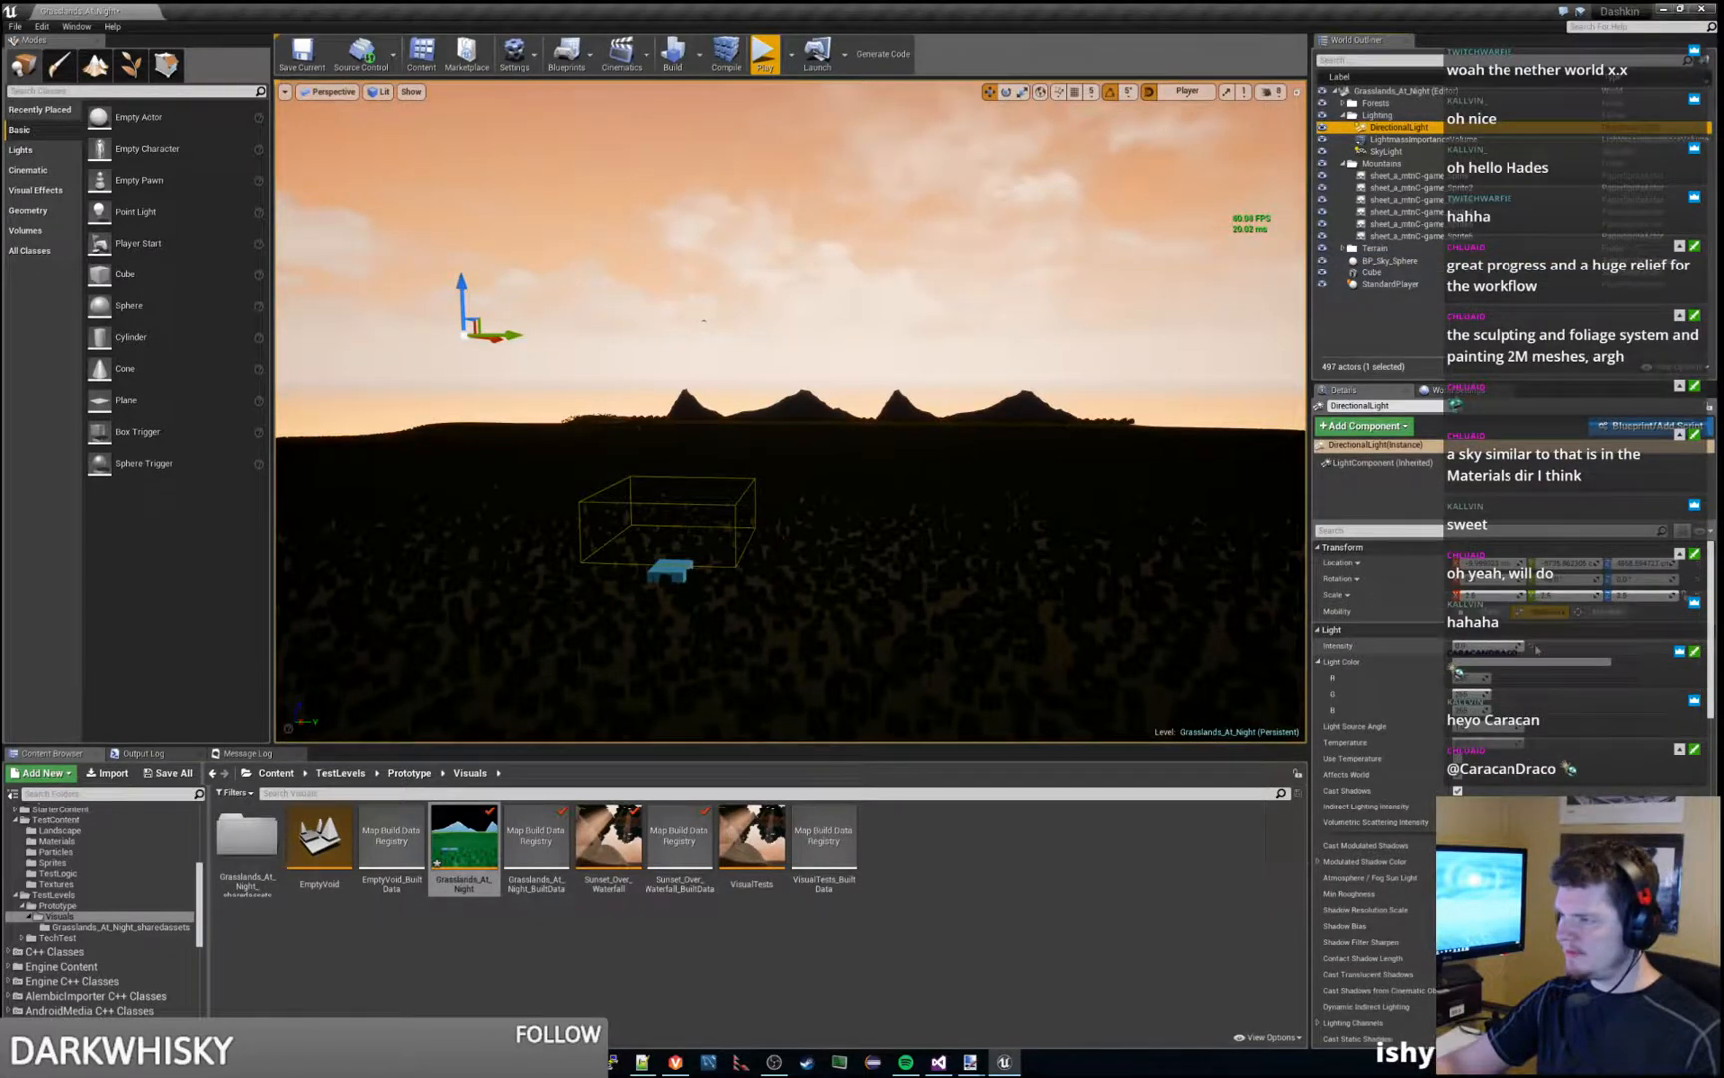
click(1536, 648)
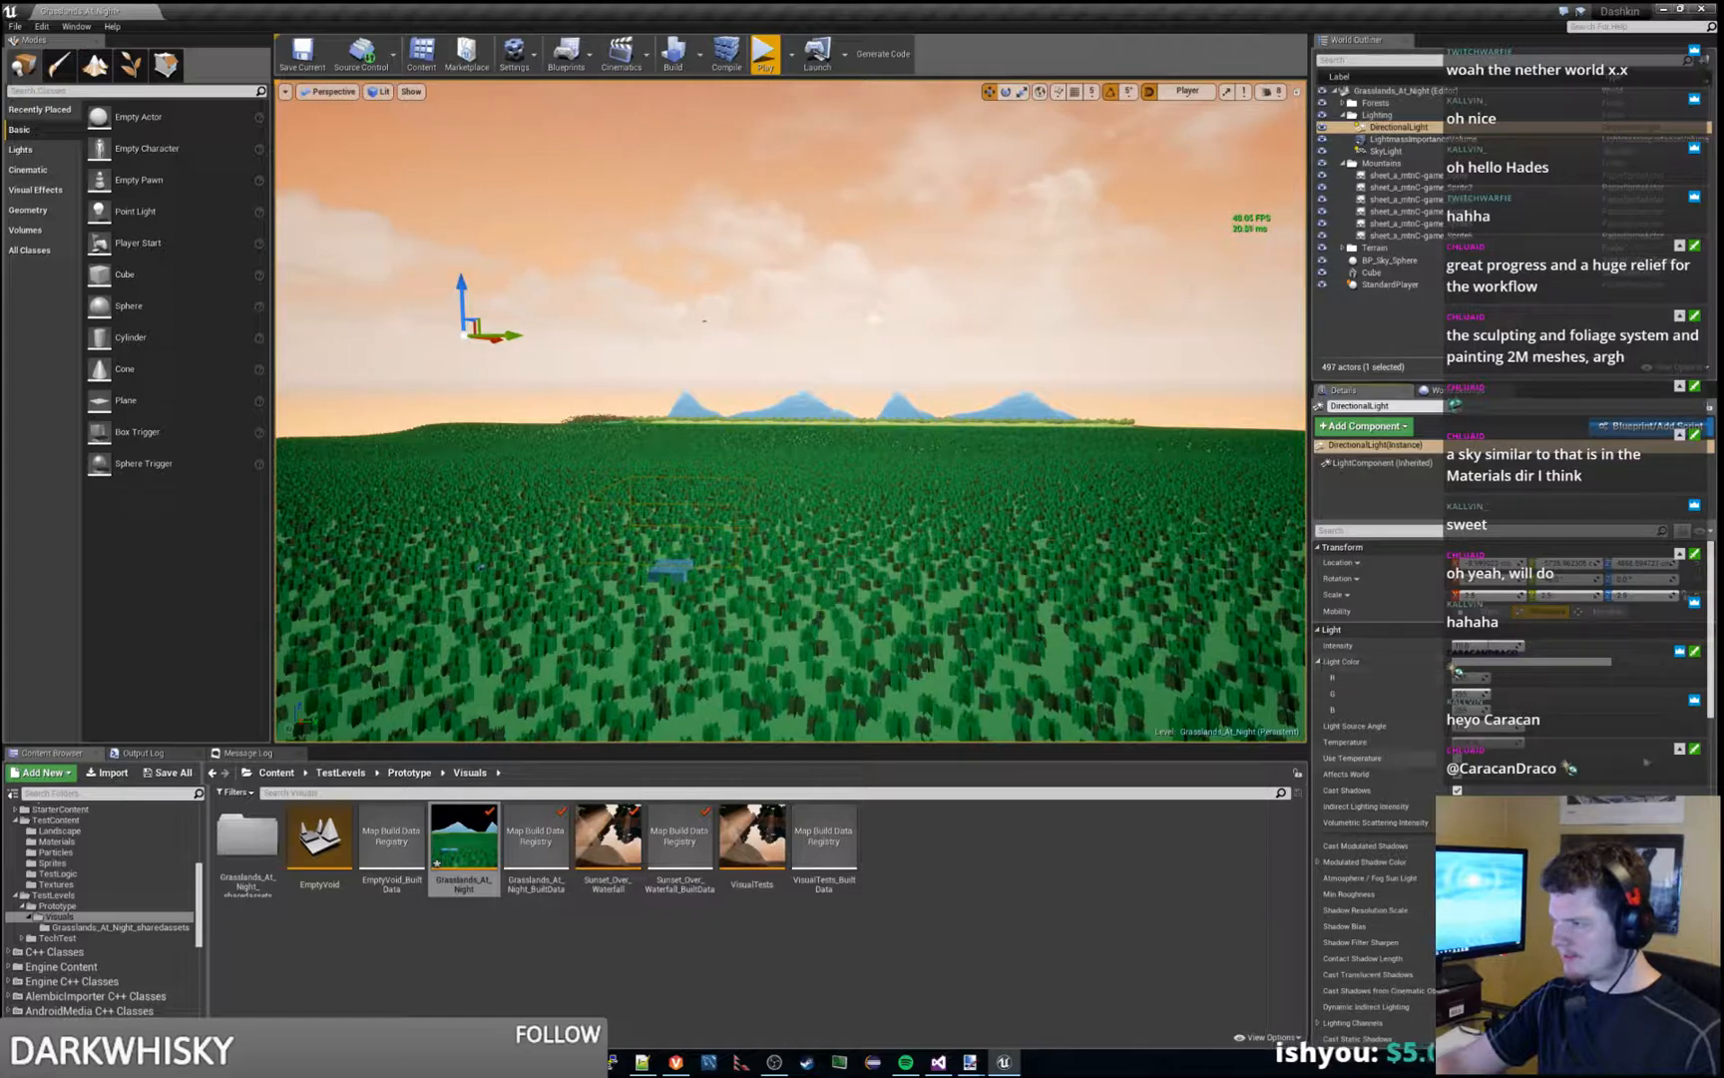
- Stop the DirectionalLight from lighting the landscape, and select BP_Sky_Sphere
scroll(1647, 763, down, 8)
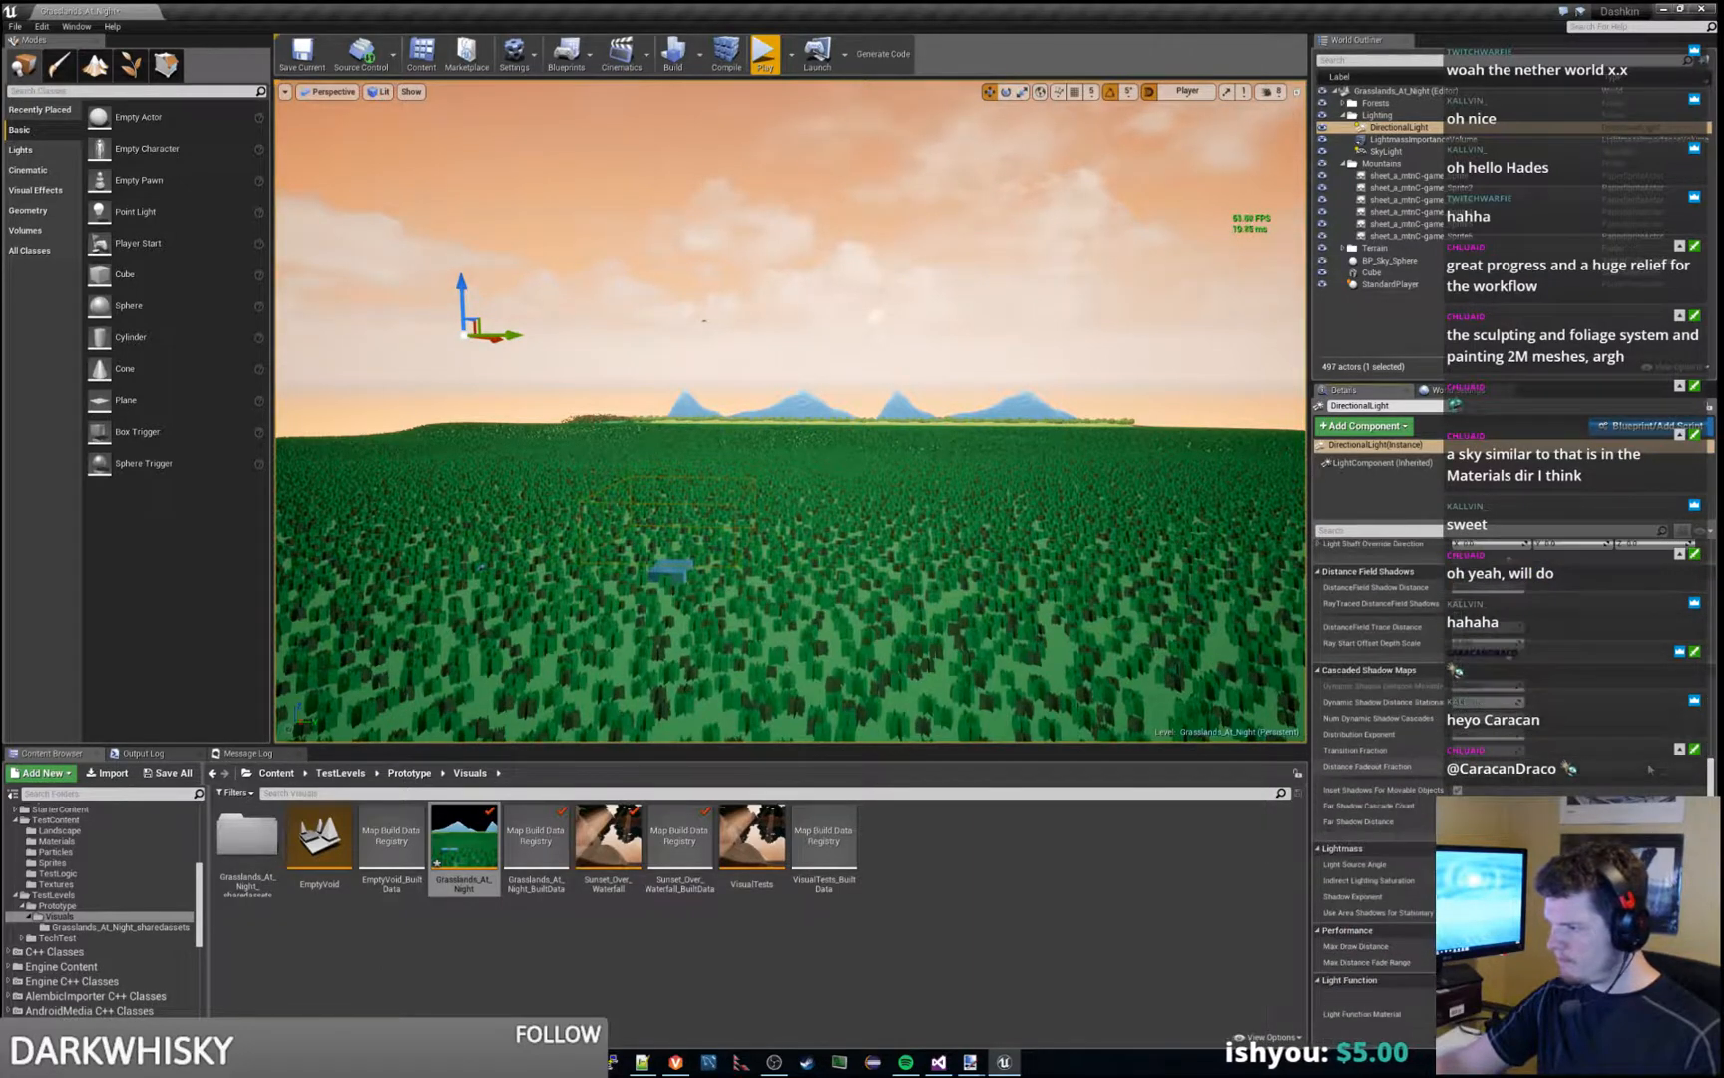
scroll(1649, 768, down, 4)
scroll(1649, 768, up, 10)
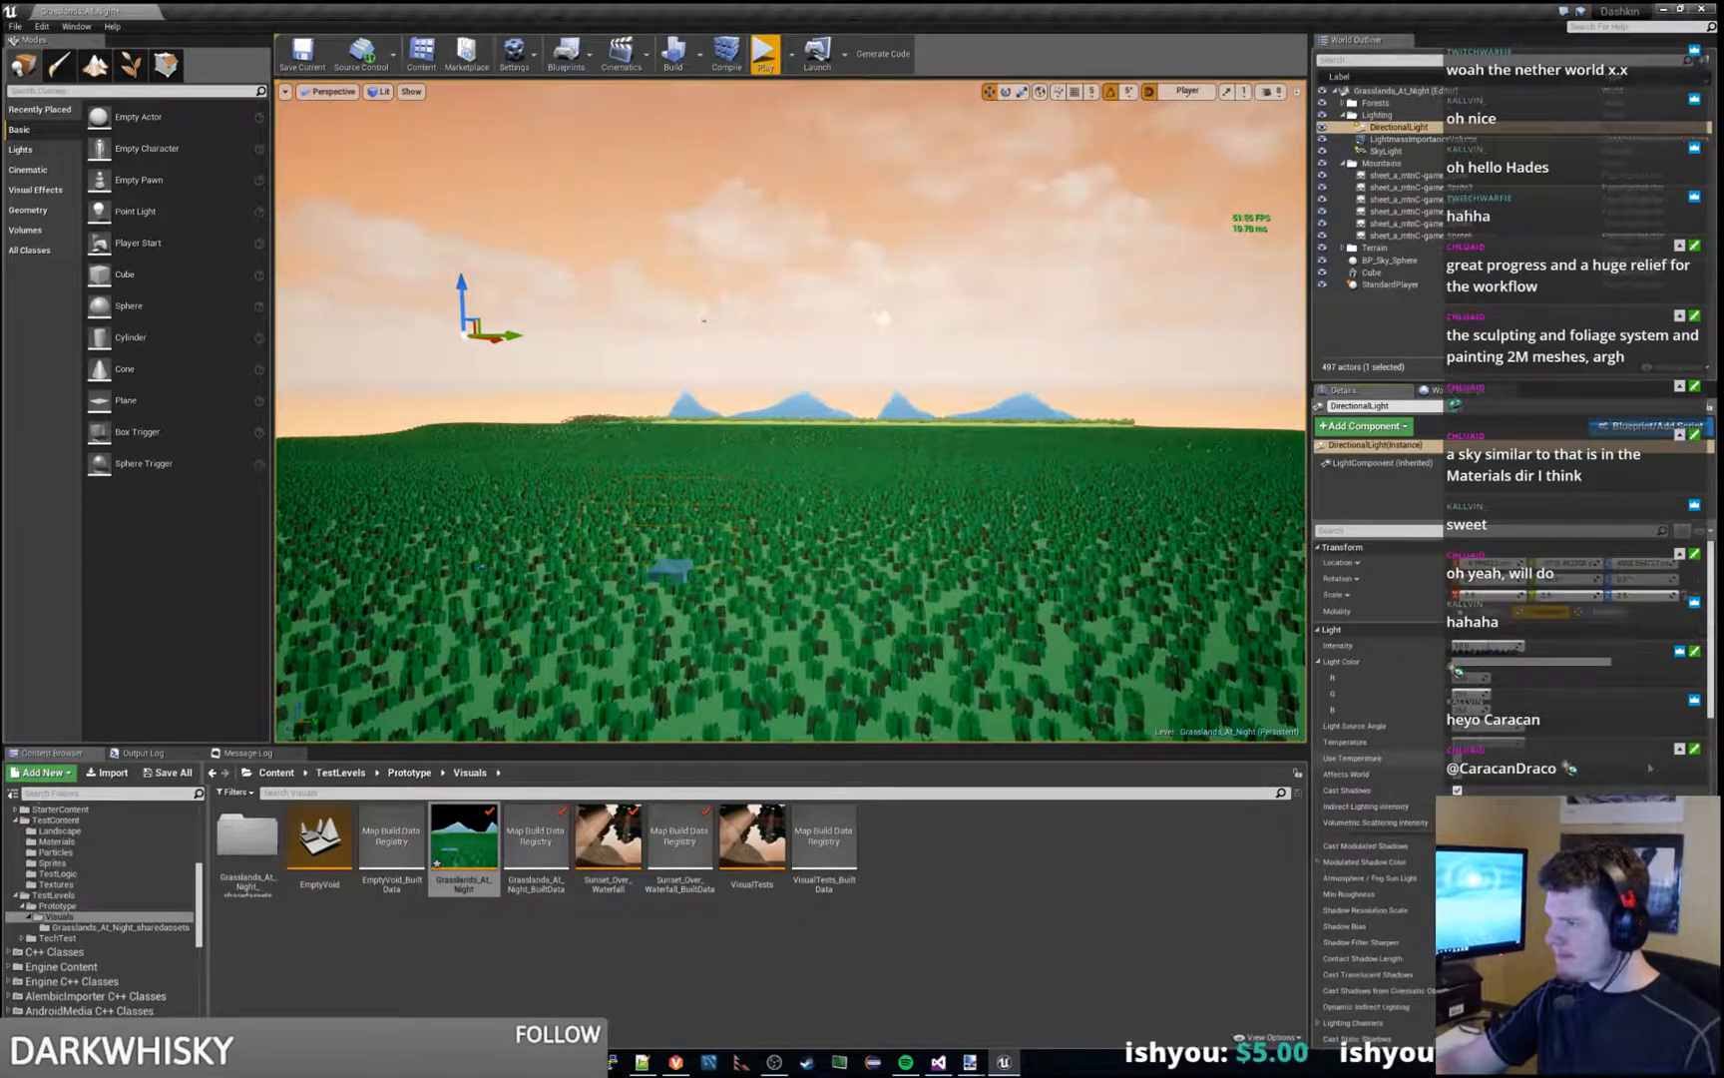
click(835, 242)
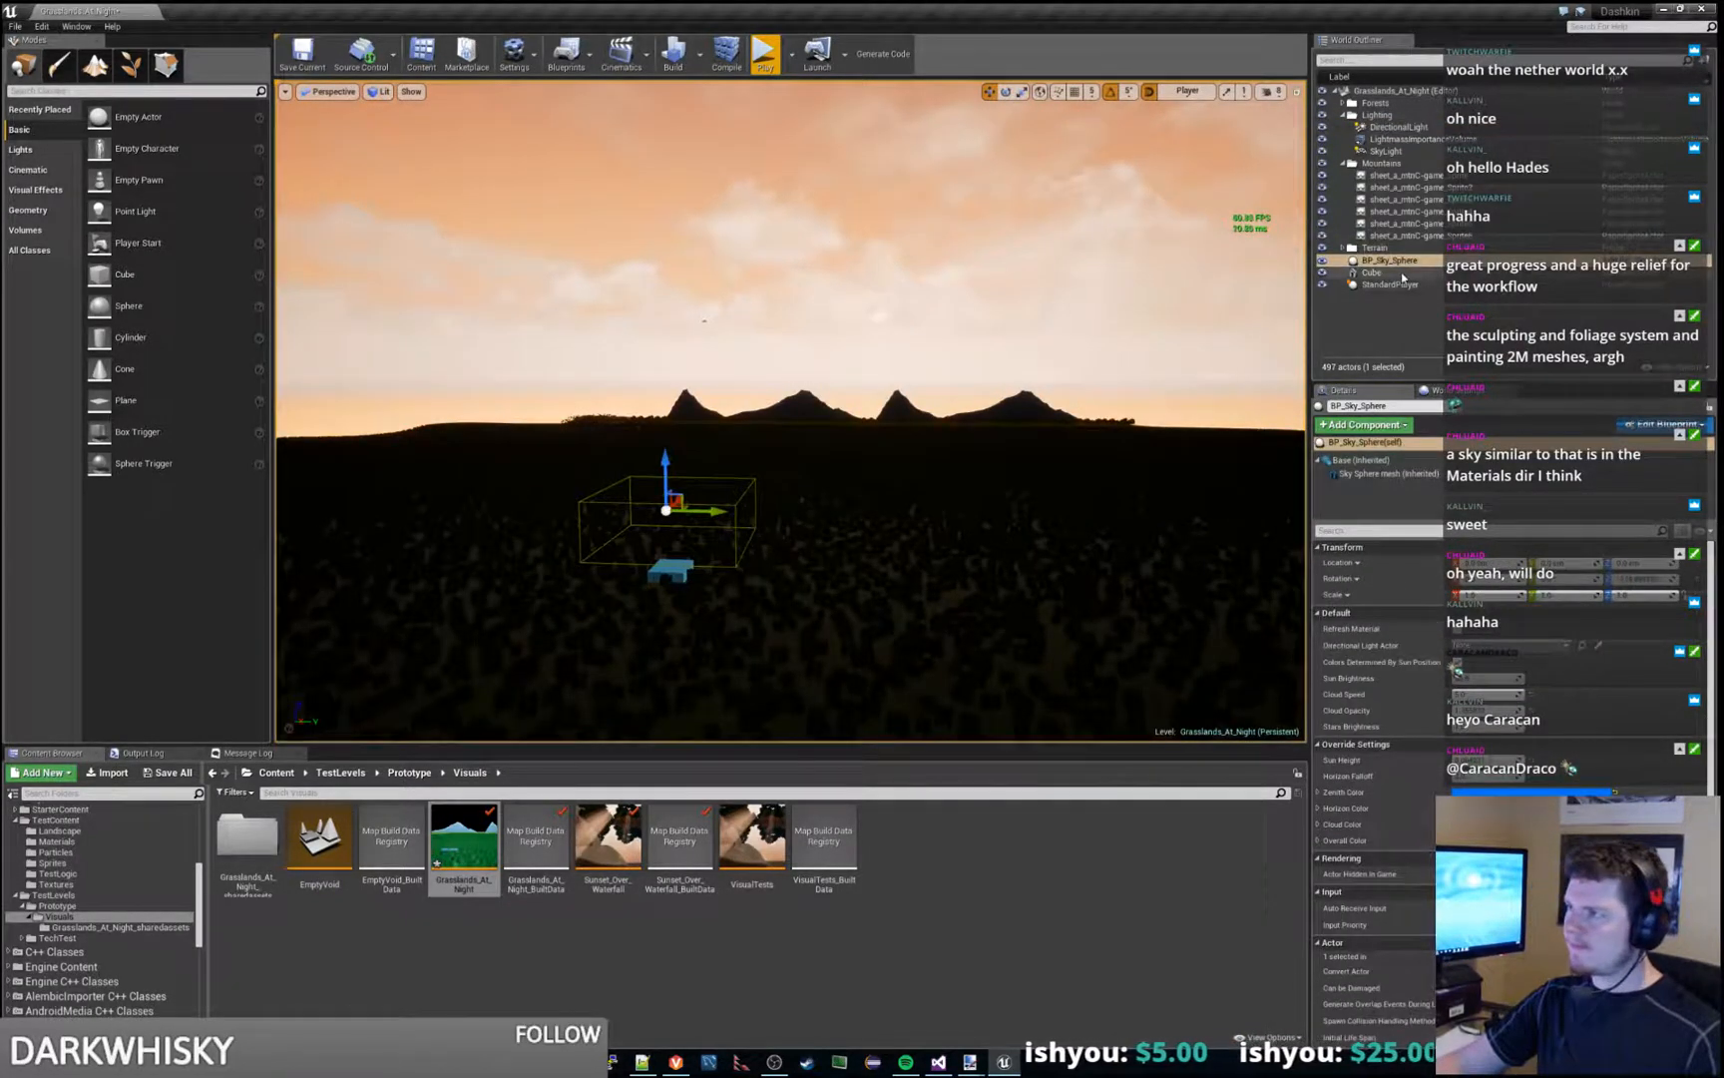
- Try switching off Affects World on the SkyLight, and switch it back on
click(1382, 151)
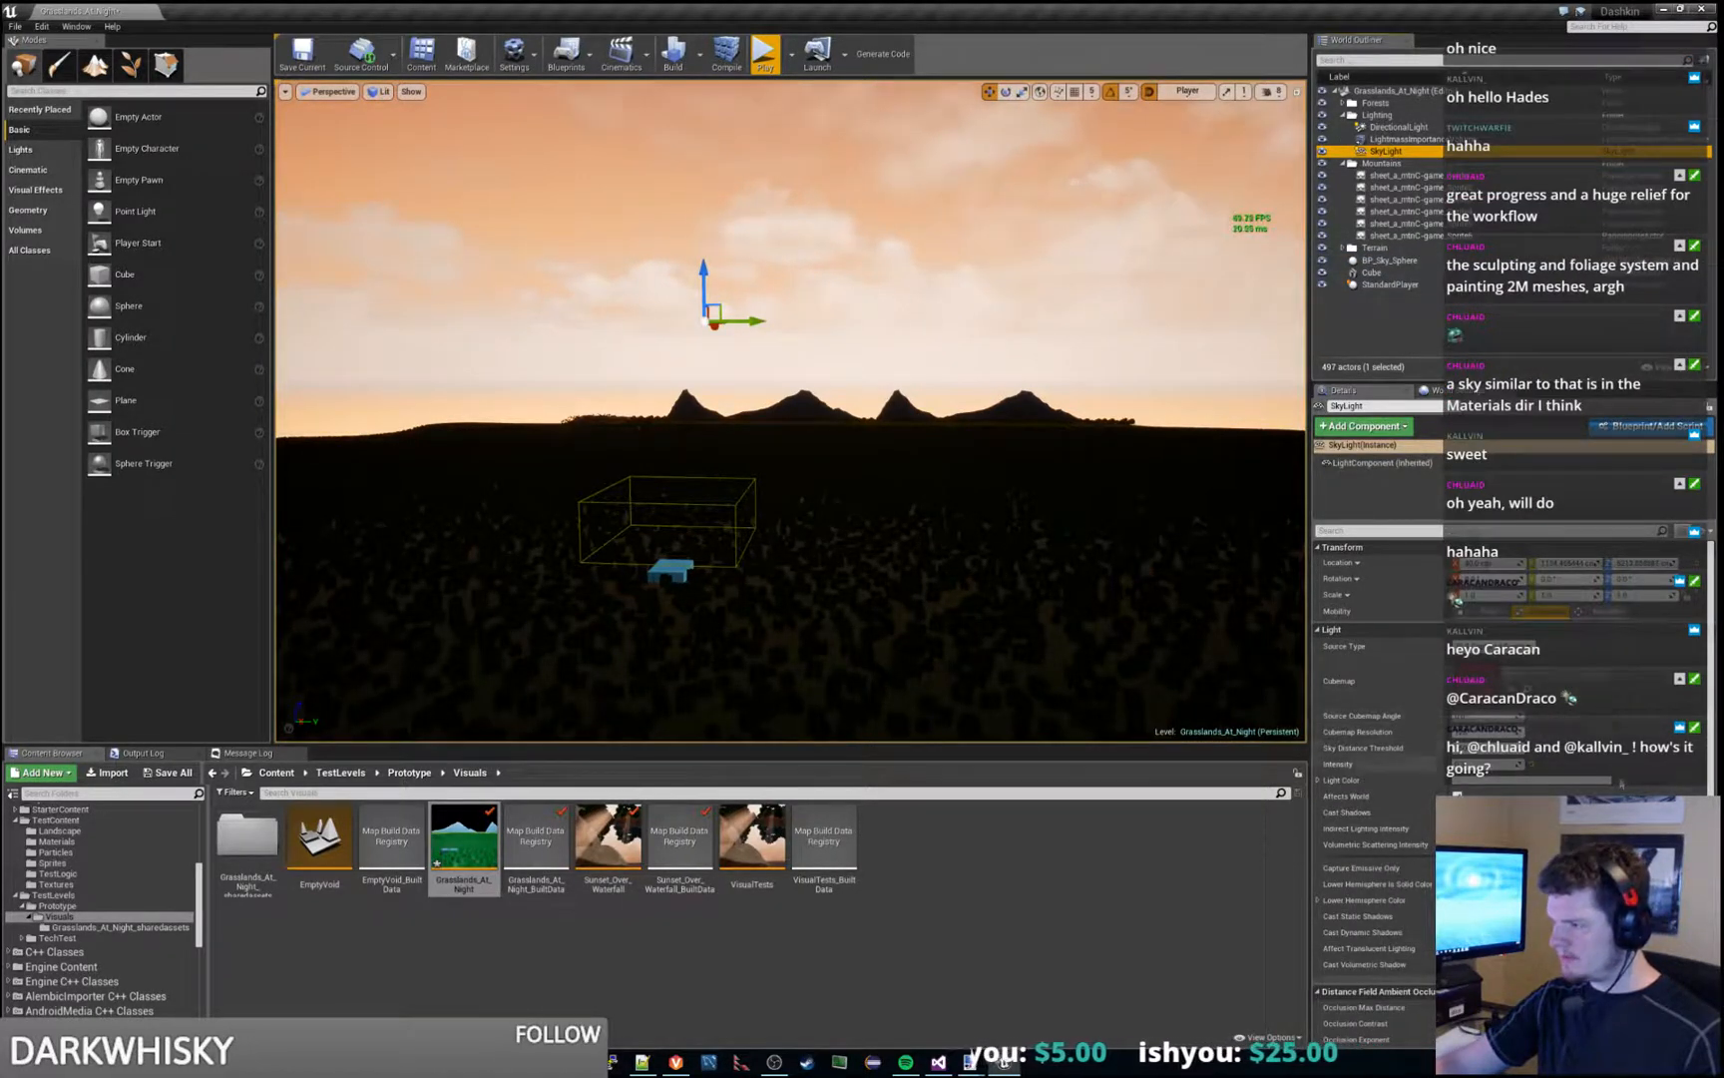
click(1457, 796)
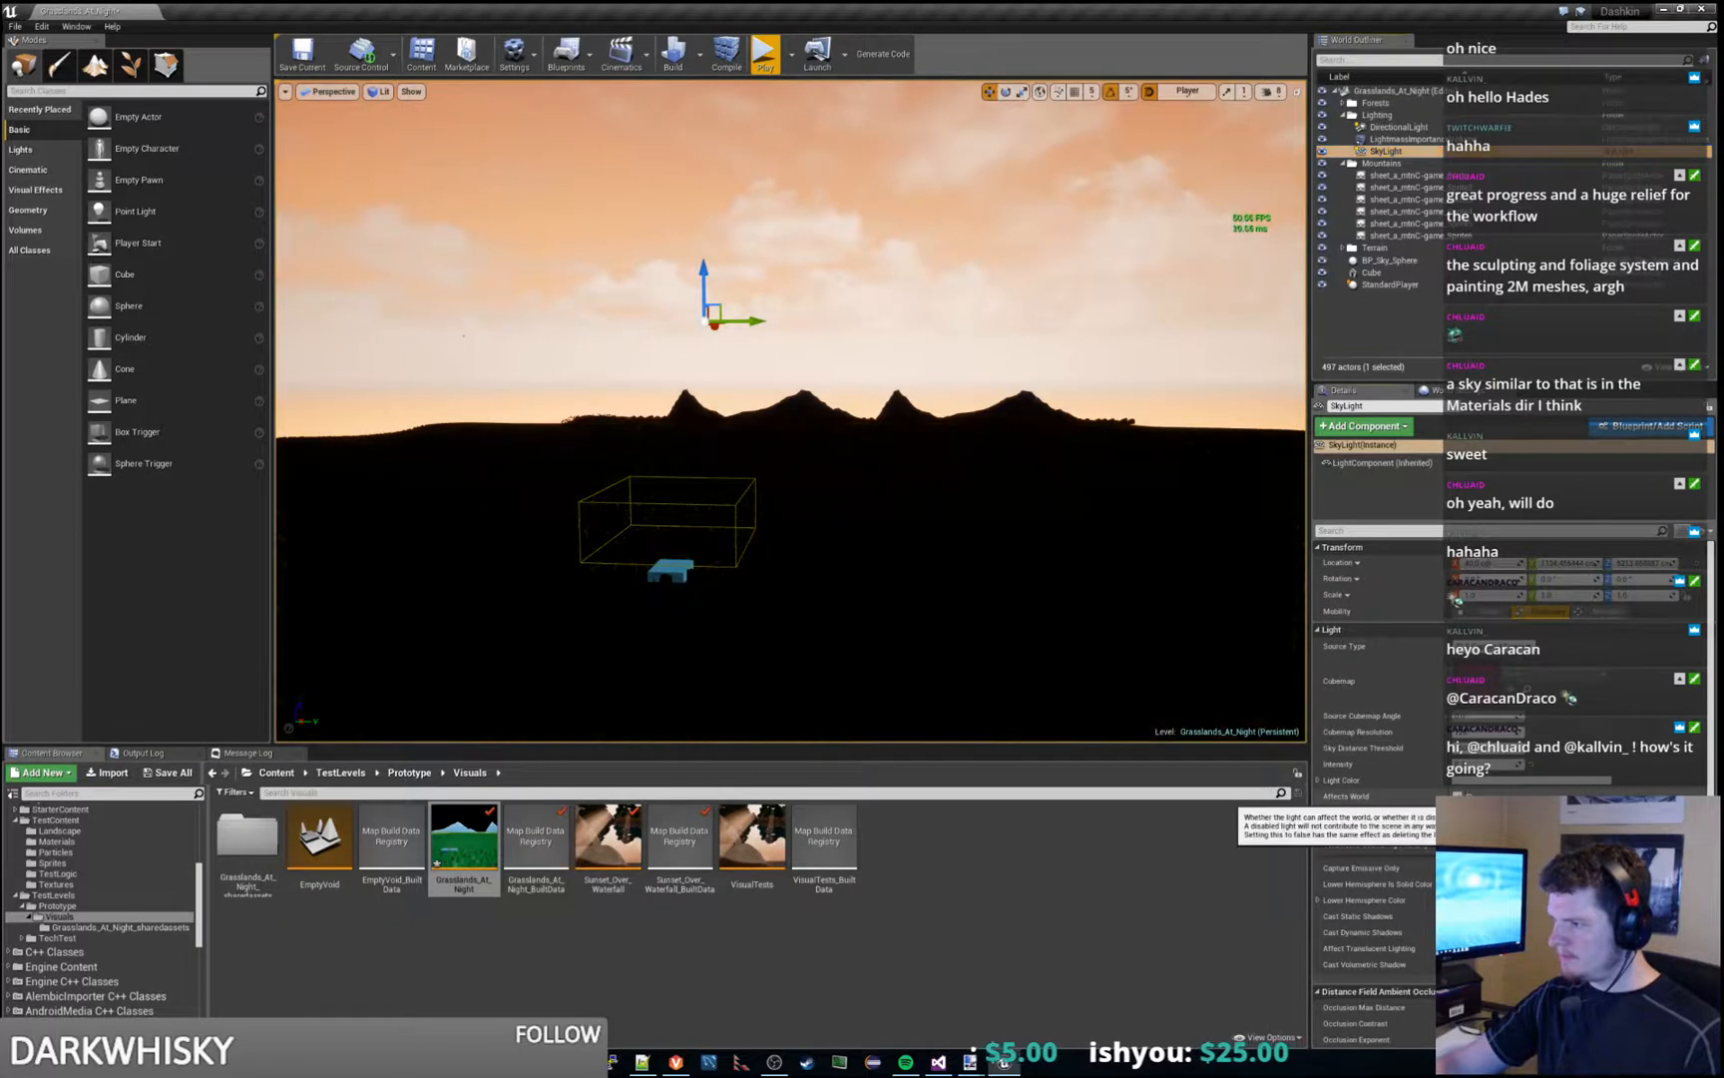
click(1457, 797)
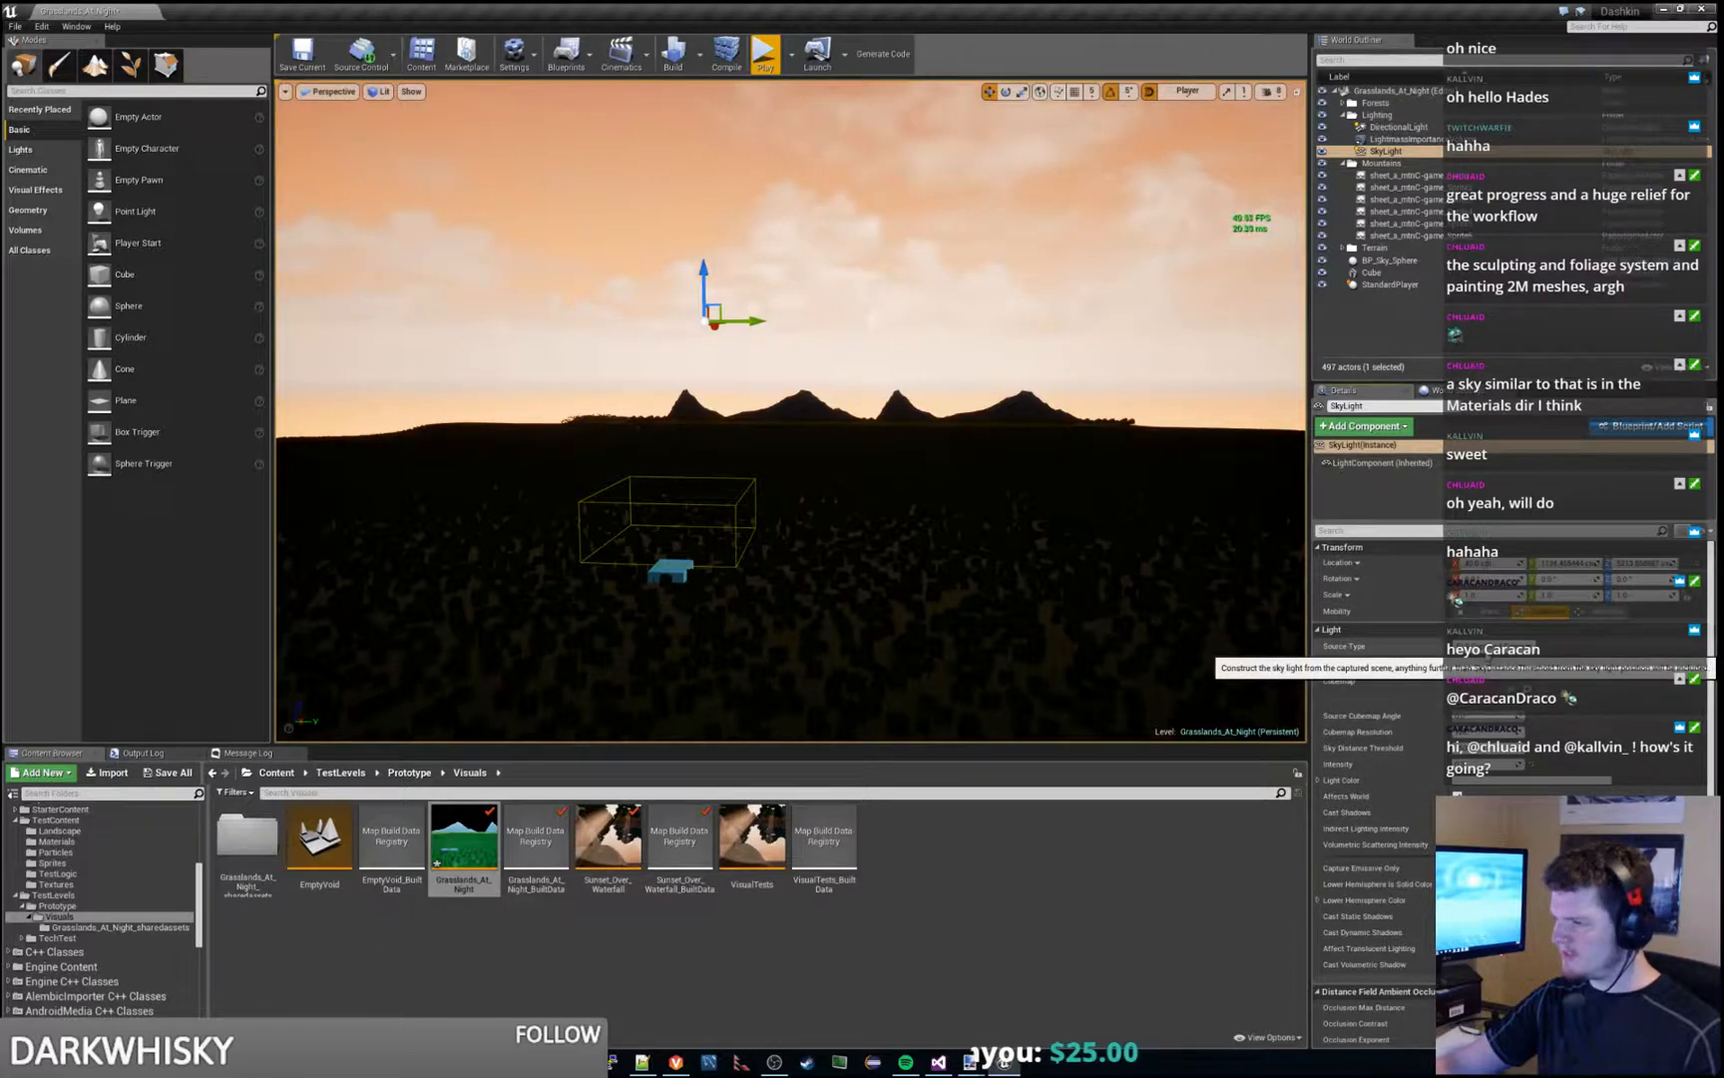
- Select BP_Sky_Sphere, and try toggling Colors Determined By Sun Position off and on
click(1402, 139)
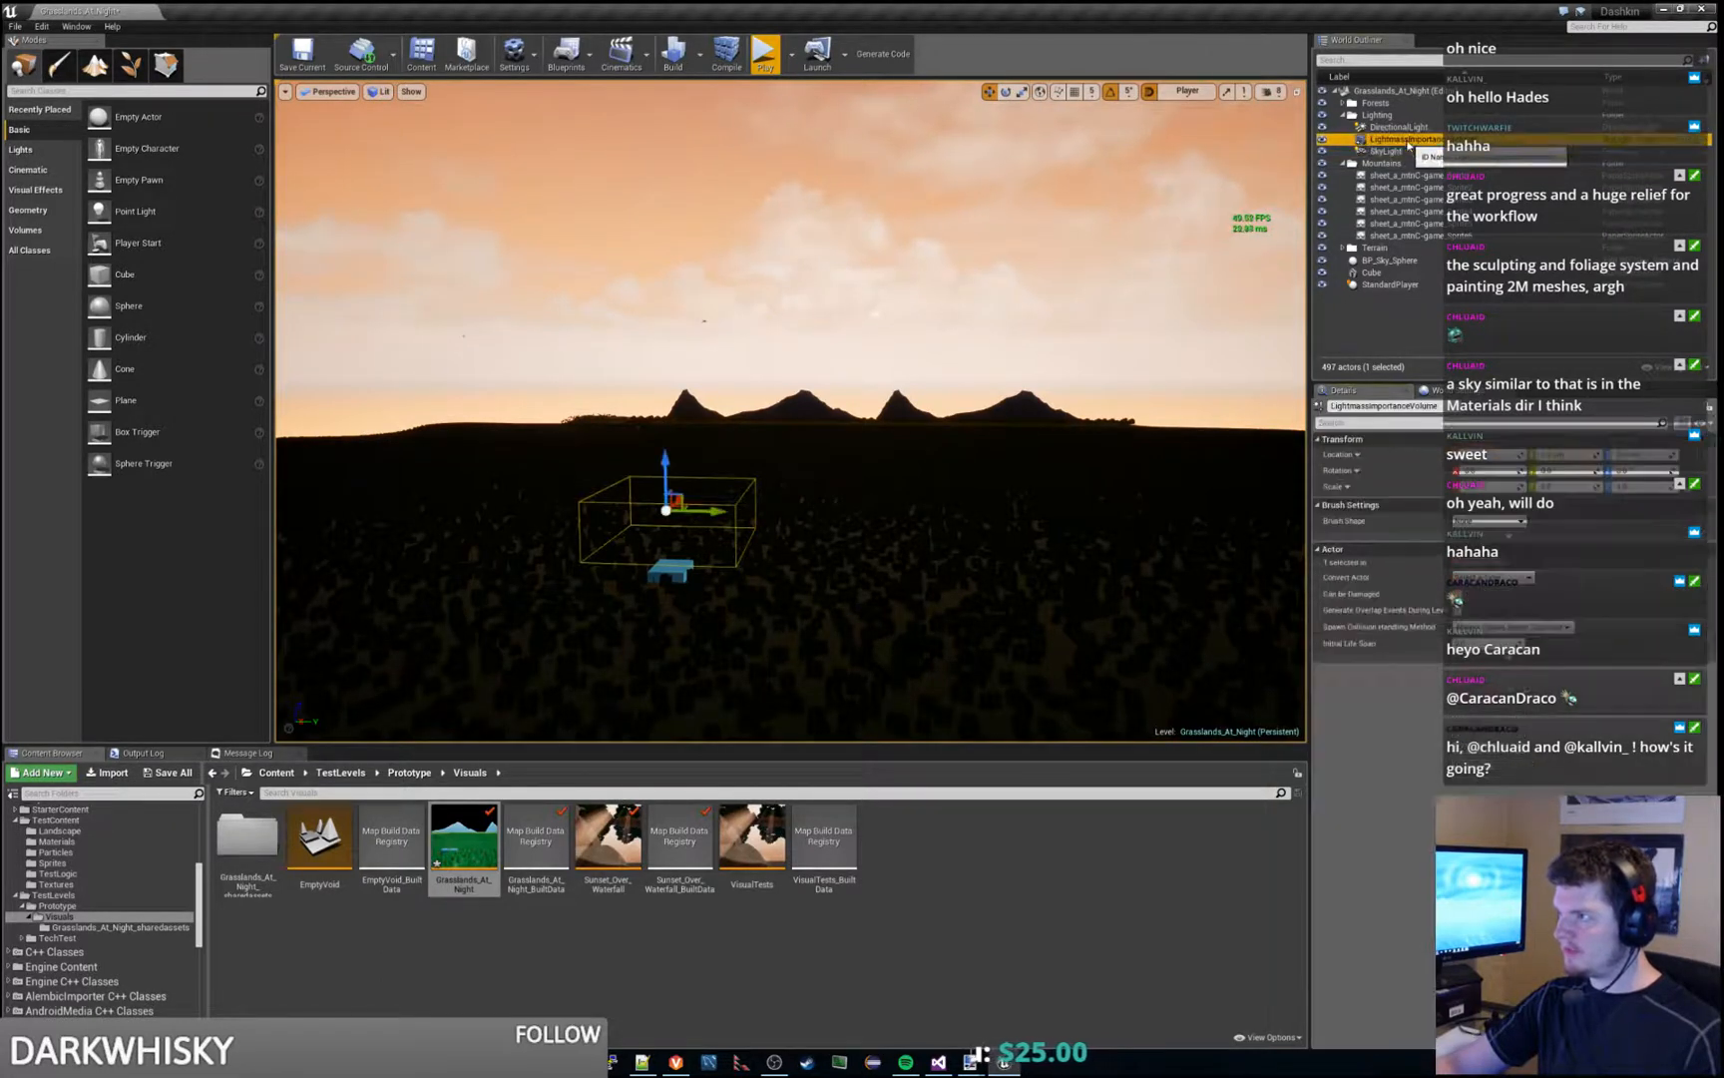
click(1421, 261)
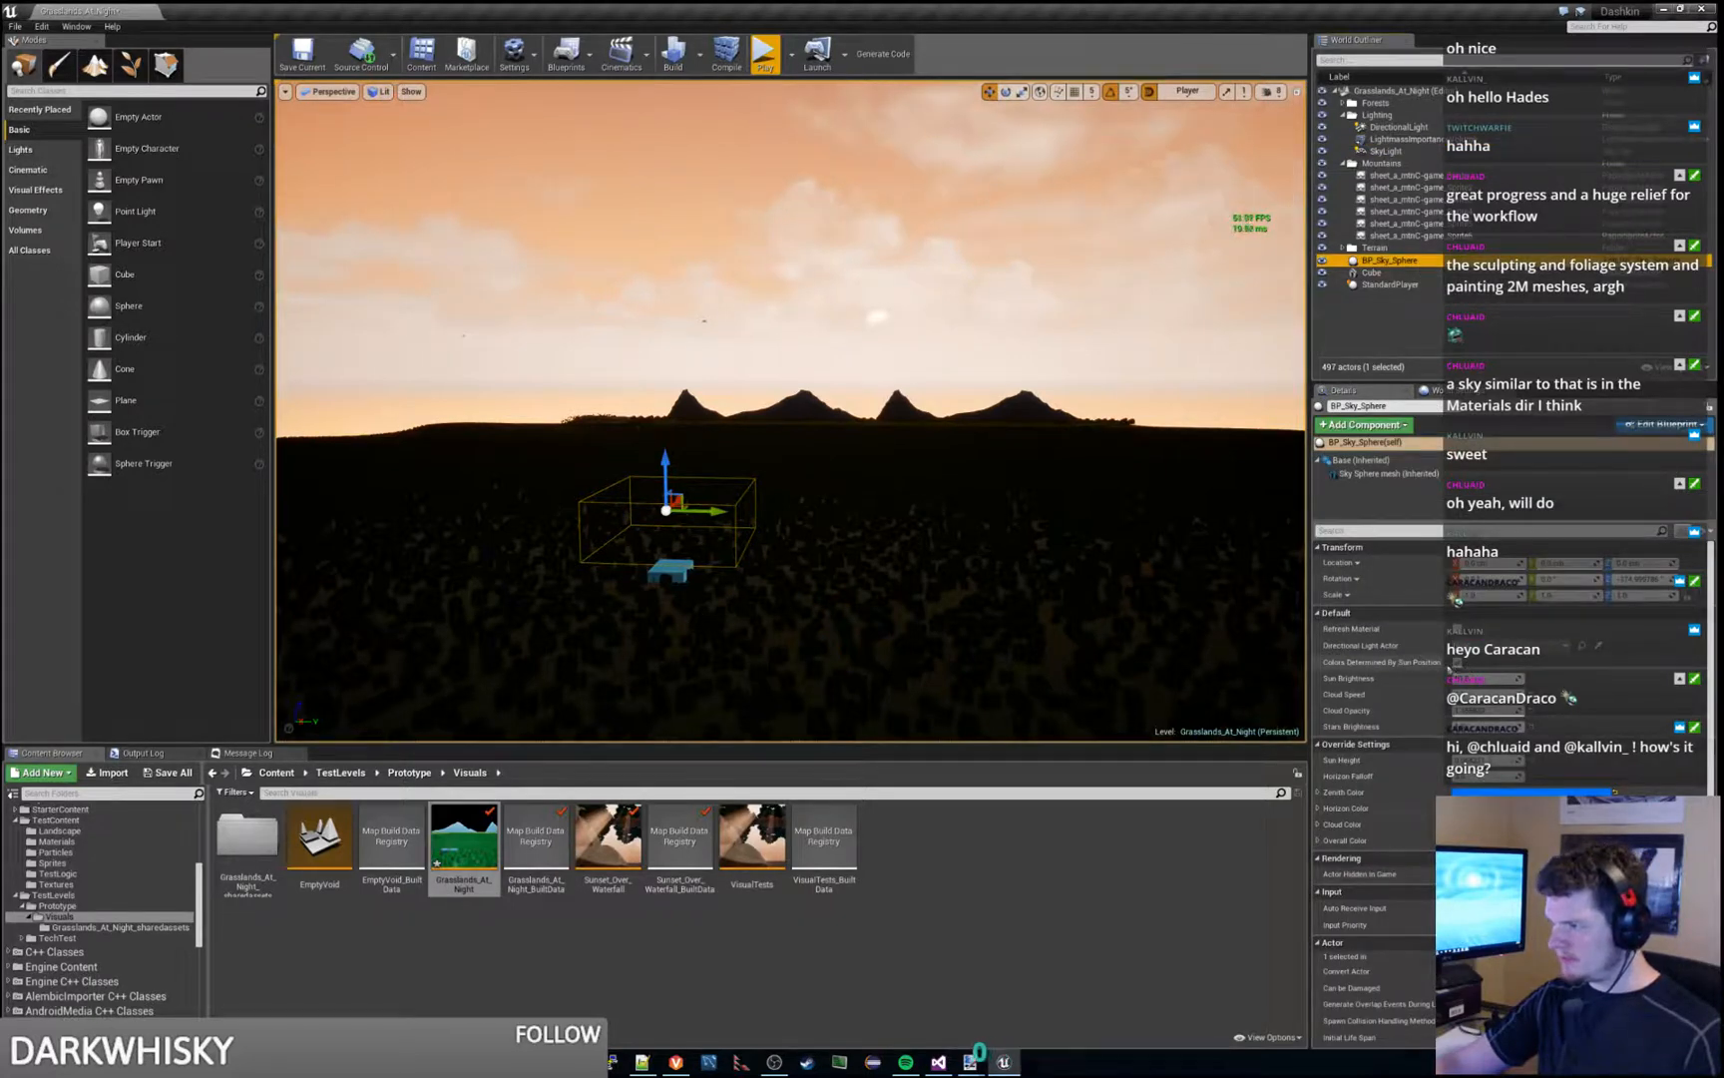
click(1456, 664)
click(1456, 663)
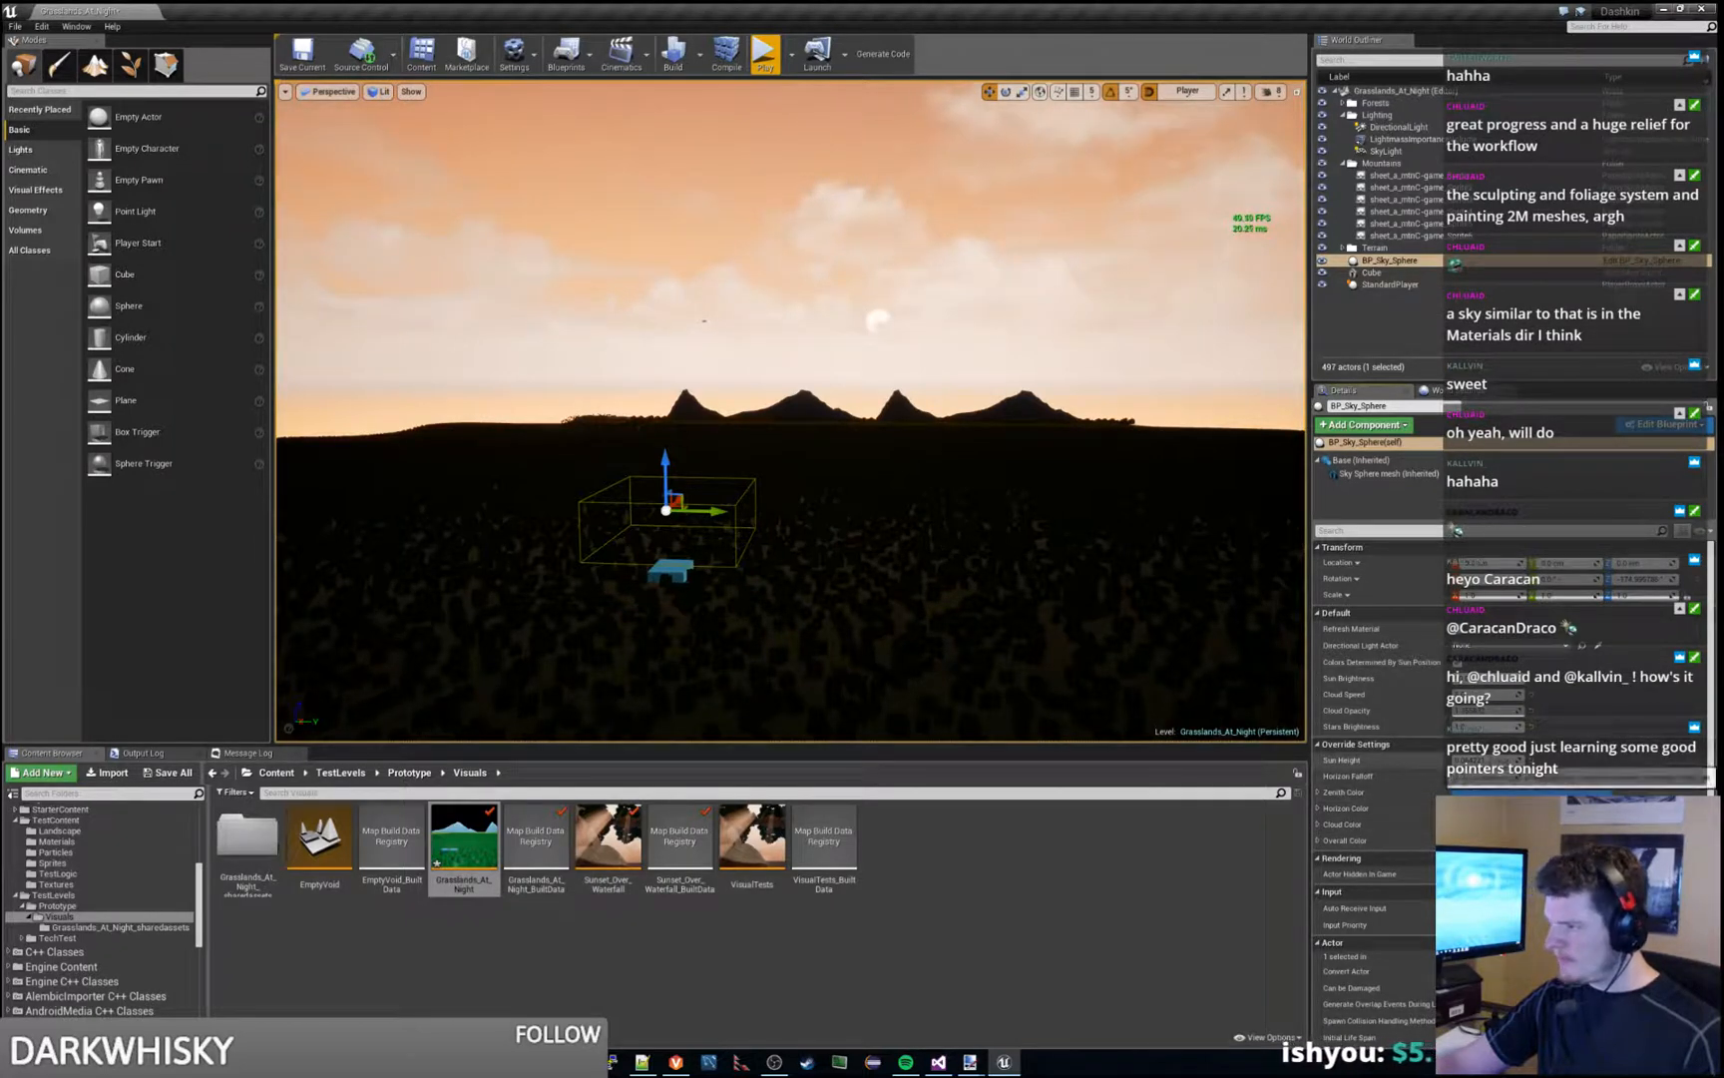
- Set the sky sphere's Sun Height to 1, and compare the sky with the GRL_night_2560.jpg reference image
click(1485, 760)
text(1)
key(Return)
mouse_move(1250, 615)
right_down()
mouse_move(1297, 569)
mouse_move(1253, 611)
right_up()
key(s)
right_drag(791, 411, 802, 599)
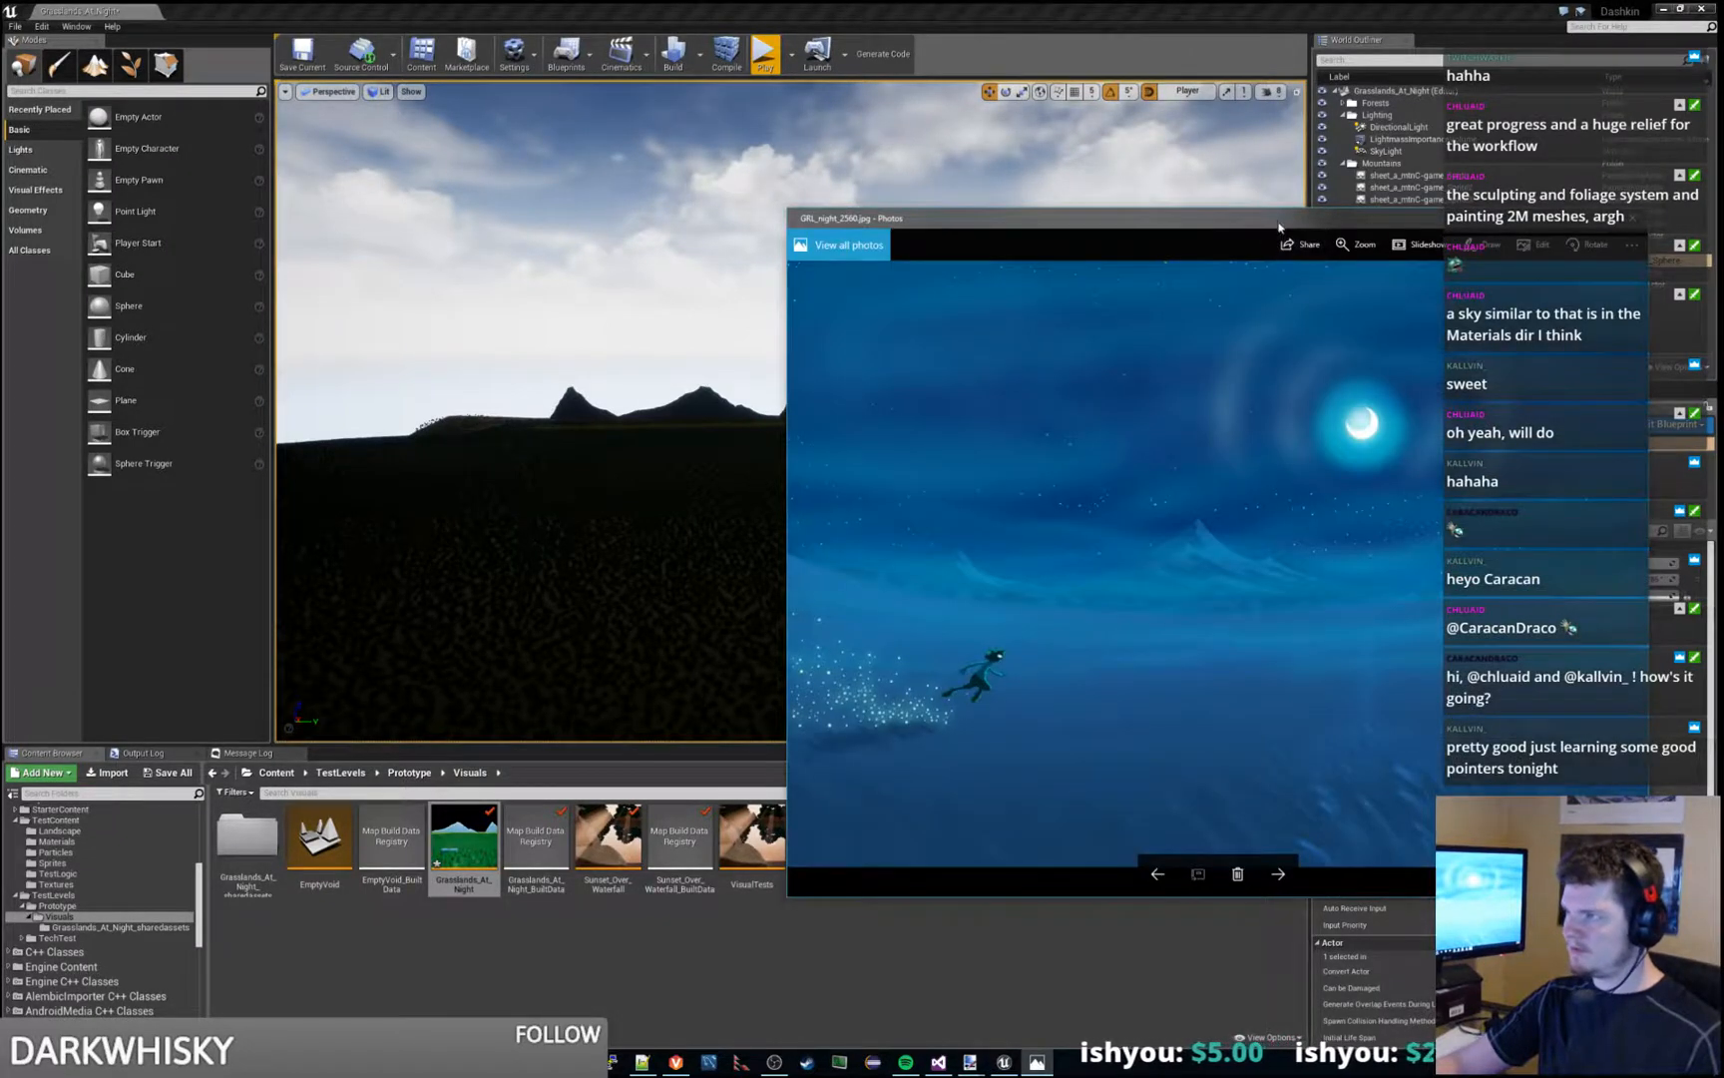
drag(1280, 227, 1723, 240)
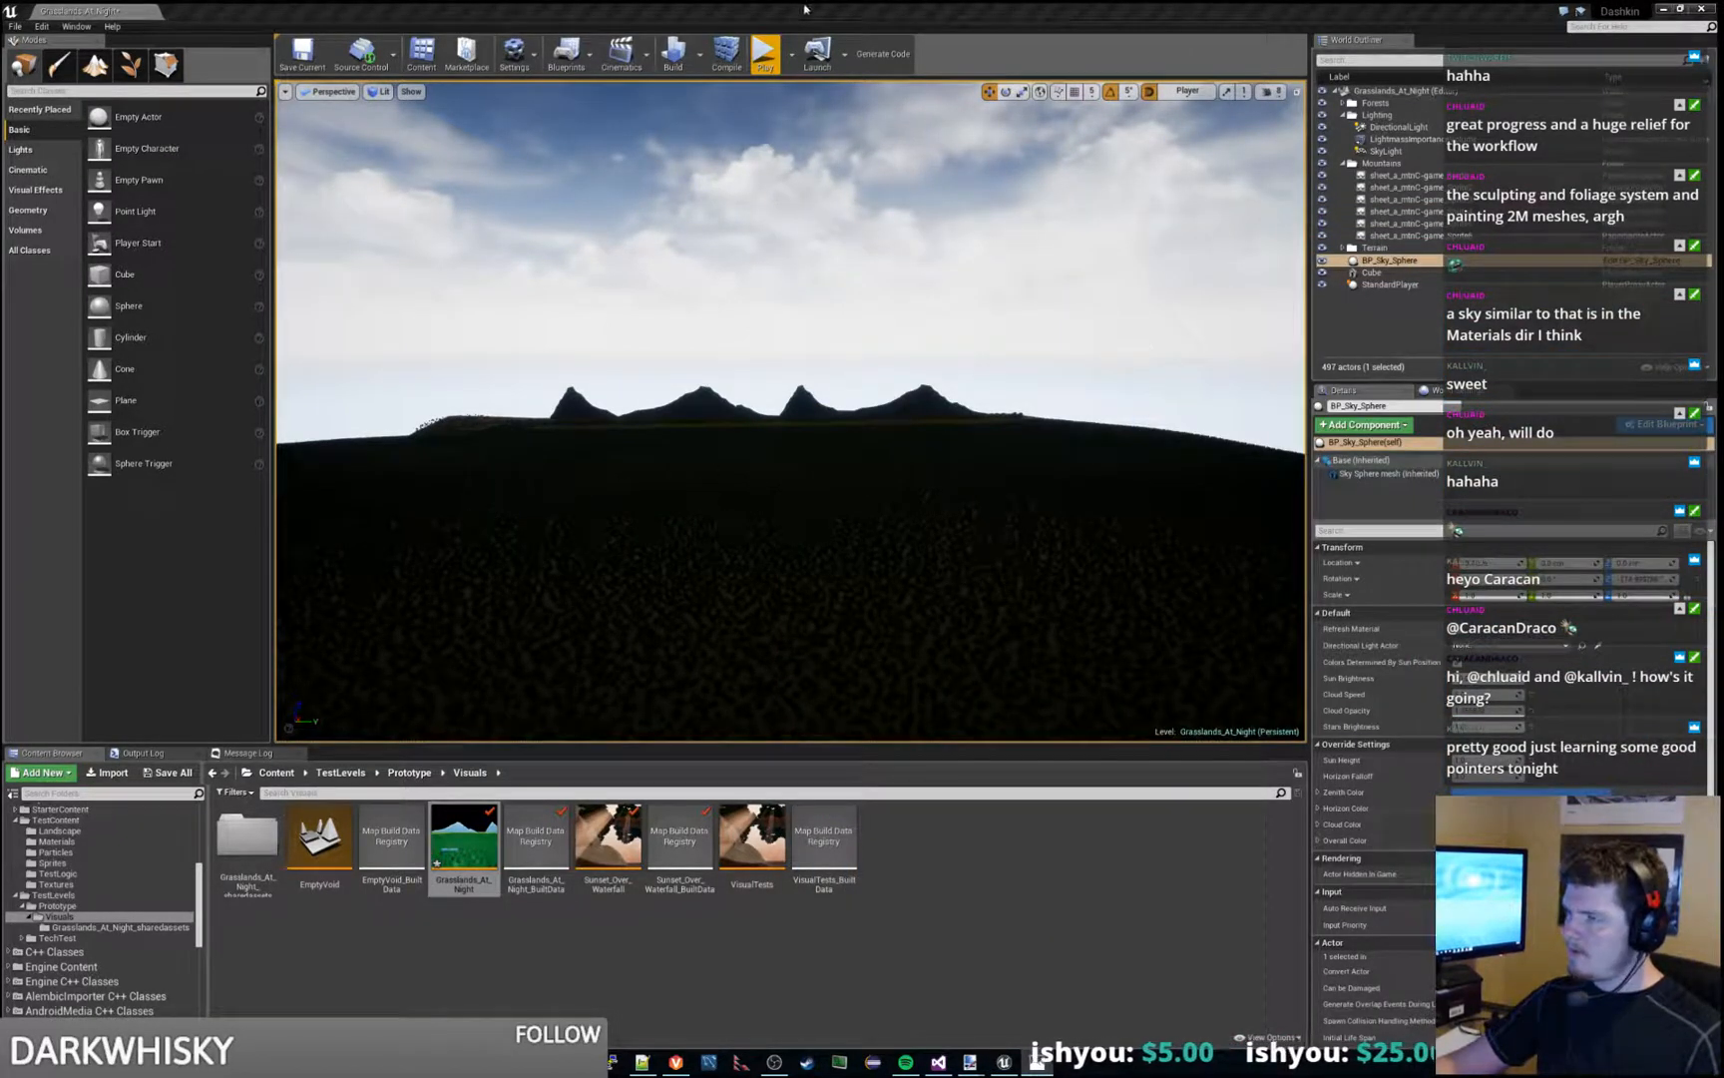
click(1278, 435)
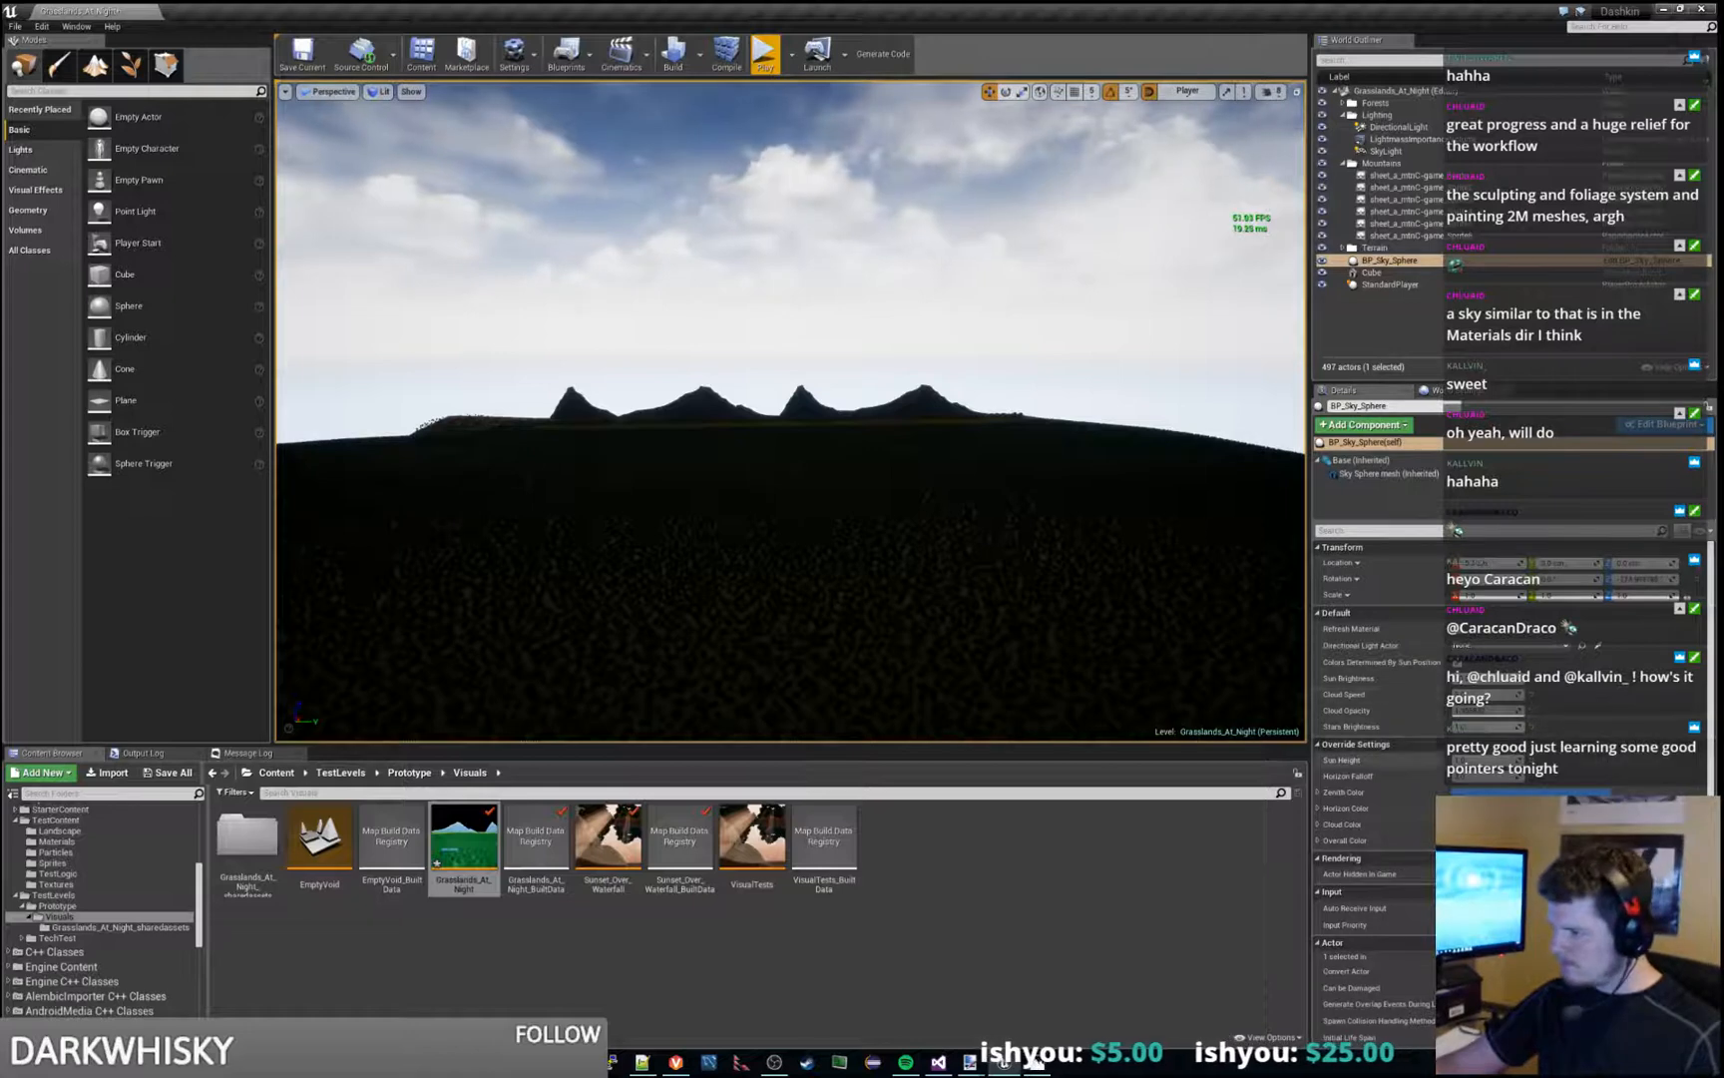
- Lower the sky sphere's Sun Height until the sky becomes a starry night, and compare it with the night reference image
drag(1505, 761, 1455, 760)
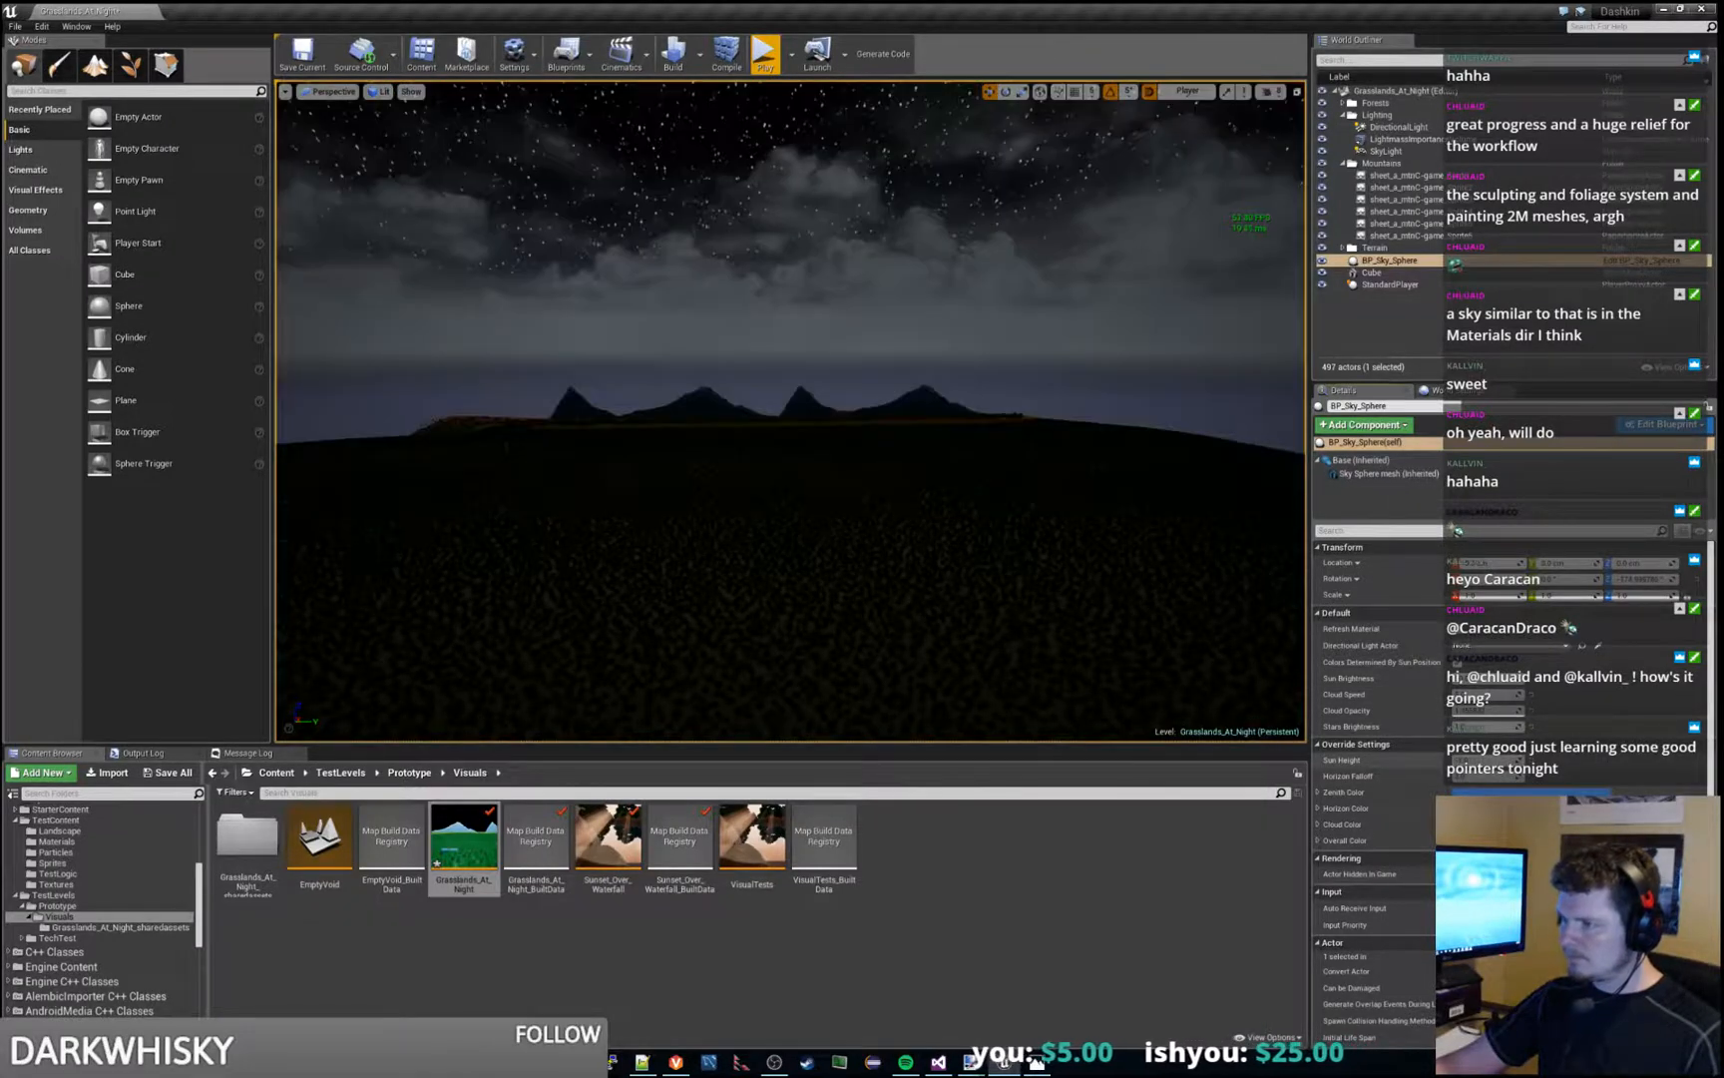
right_drag(995, 400, 1219, 415)
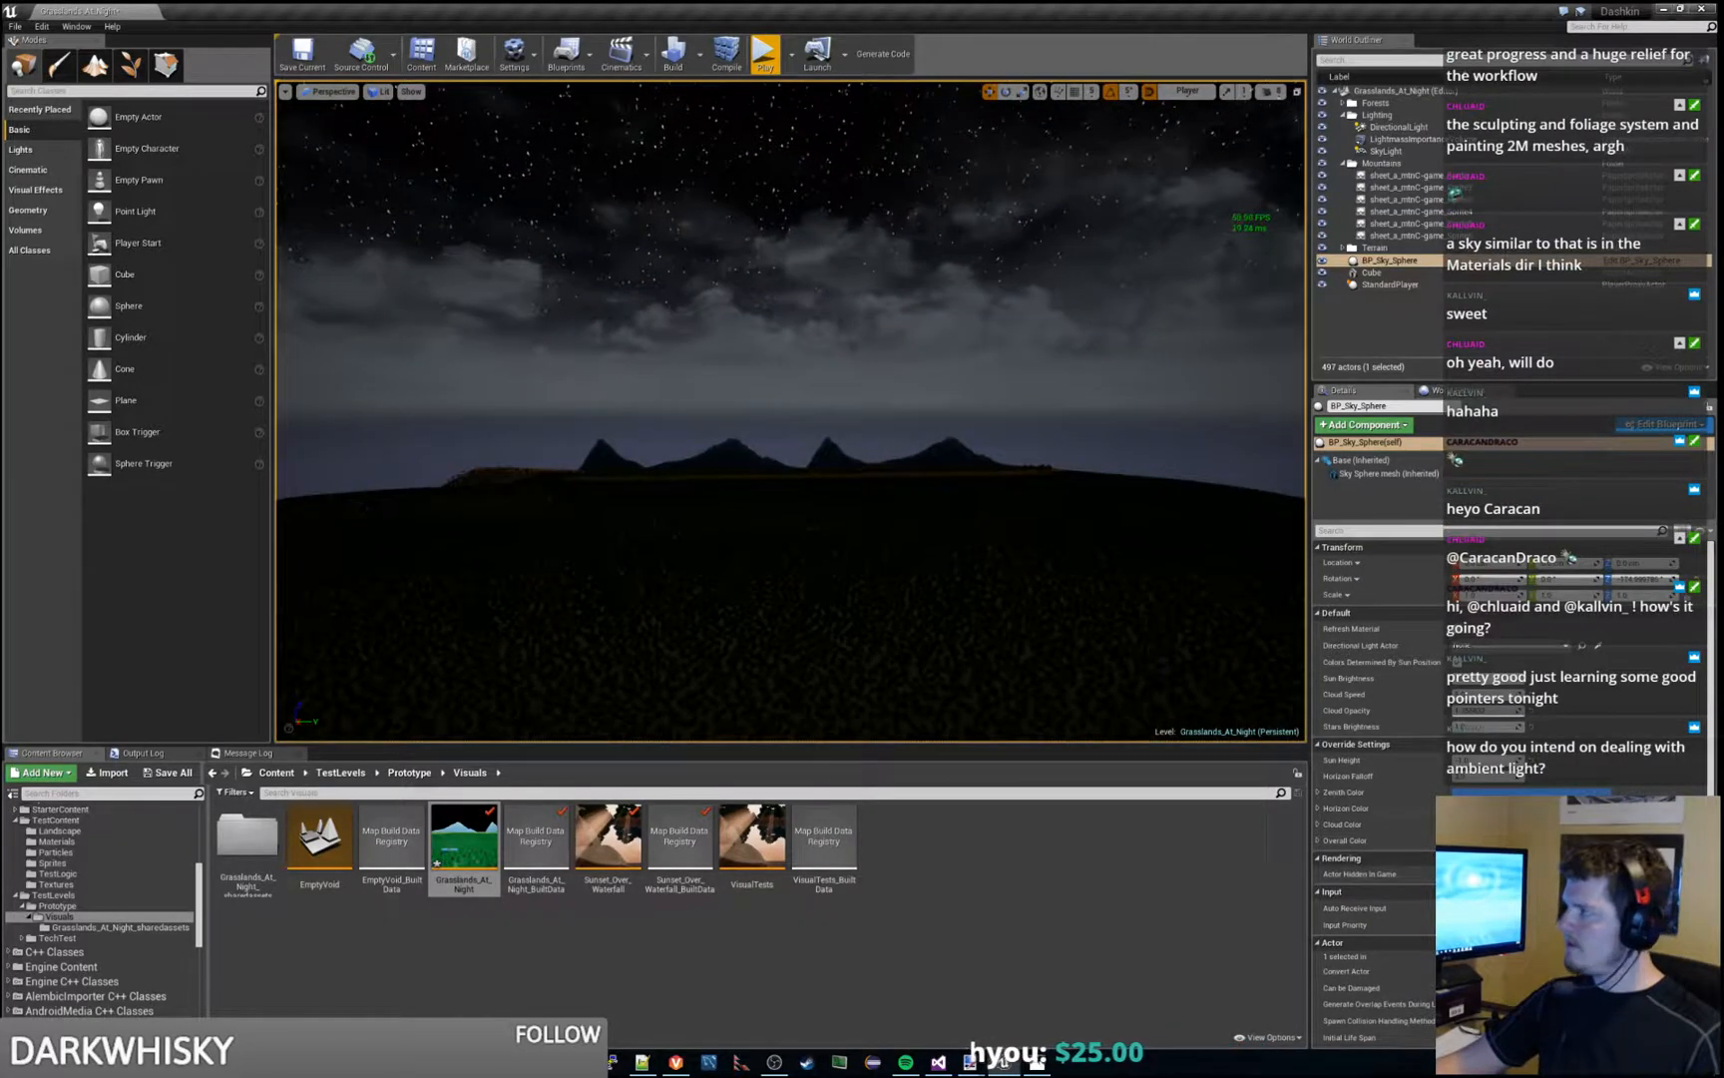
drag(1723, 298, 1279, 304)
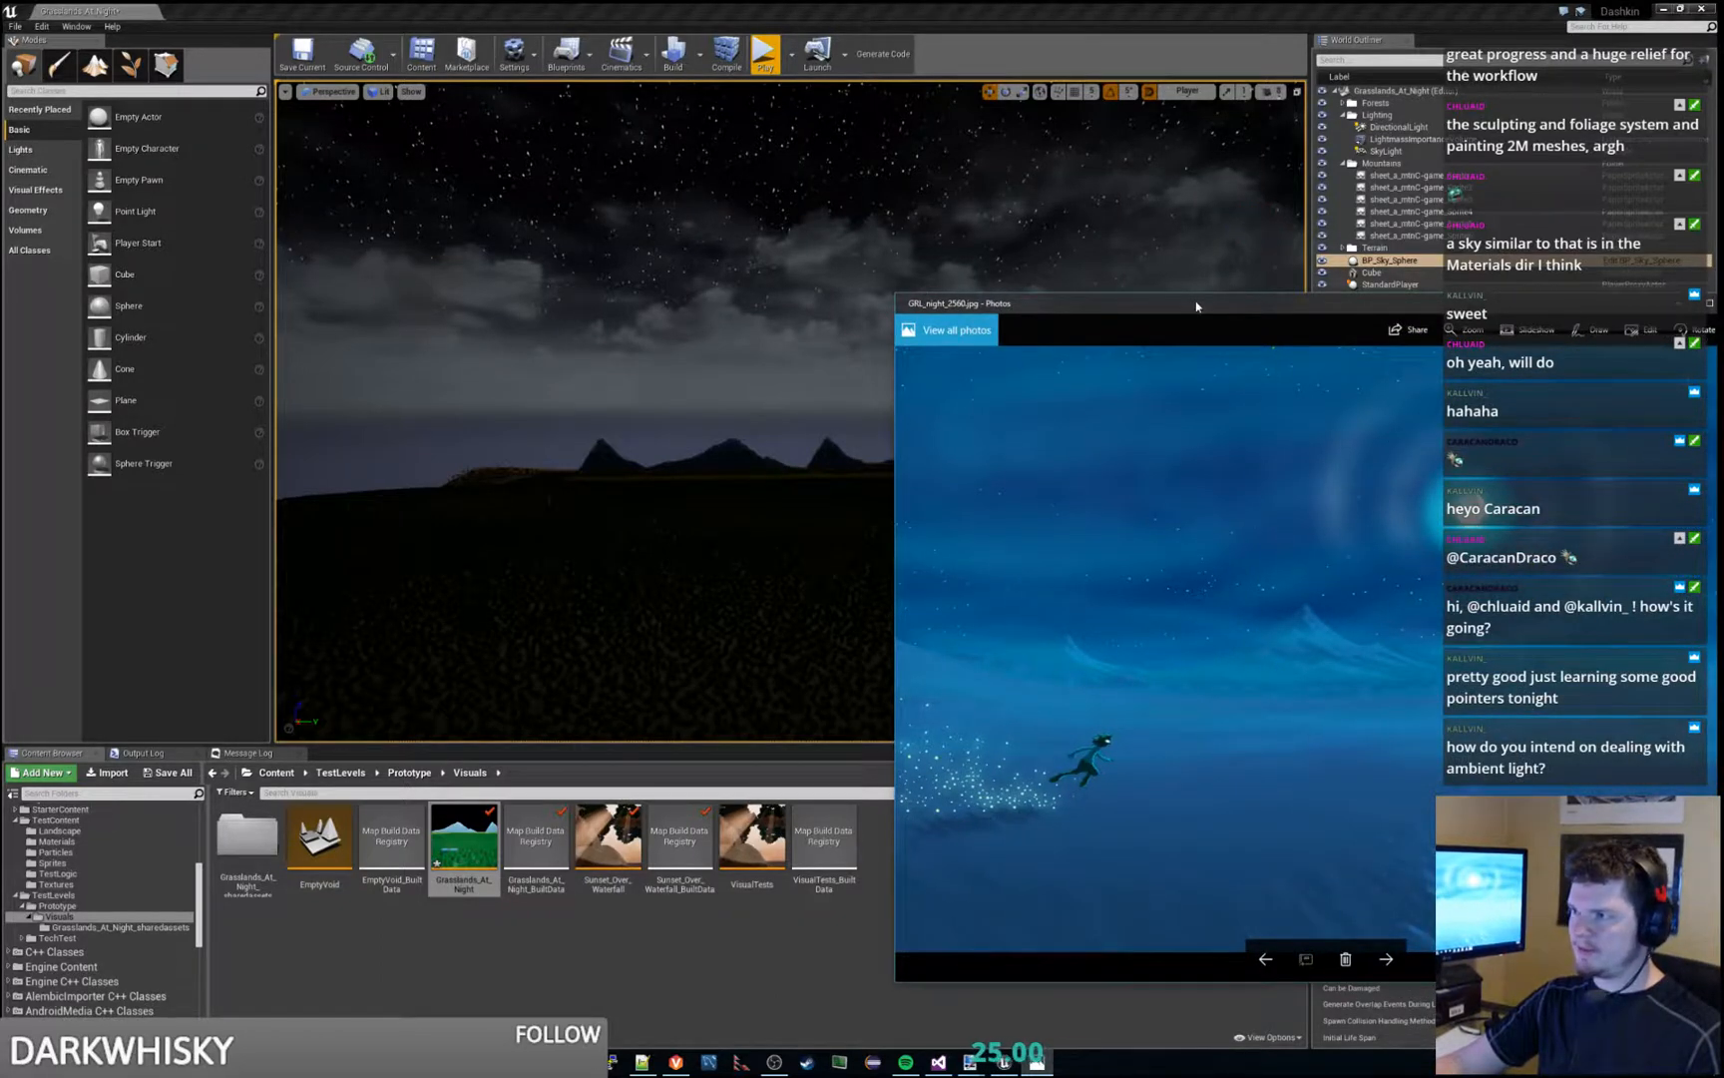
drag(1197, 307, 1723, 304)
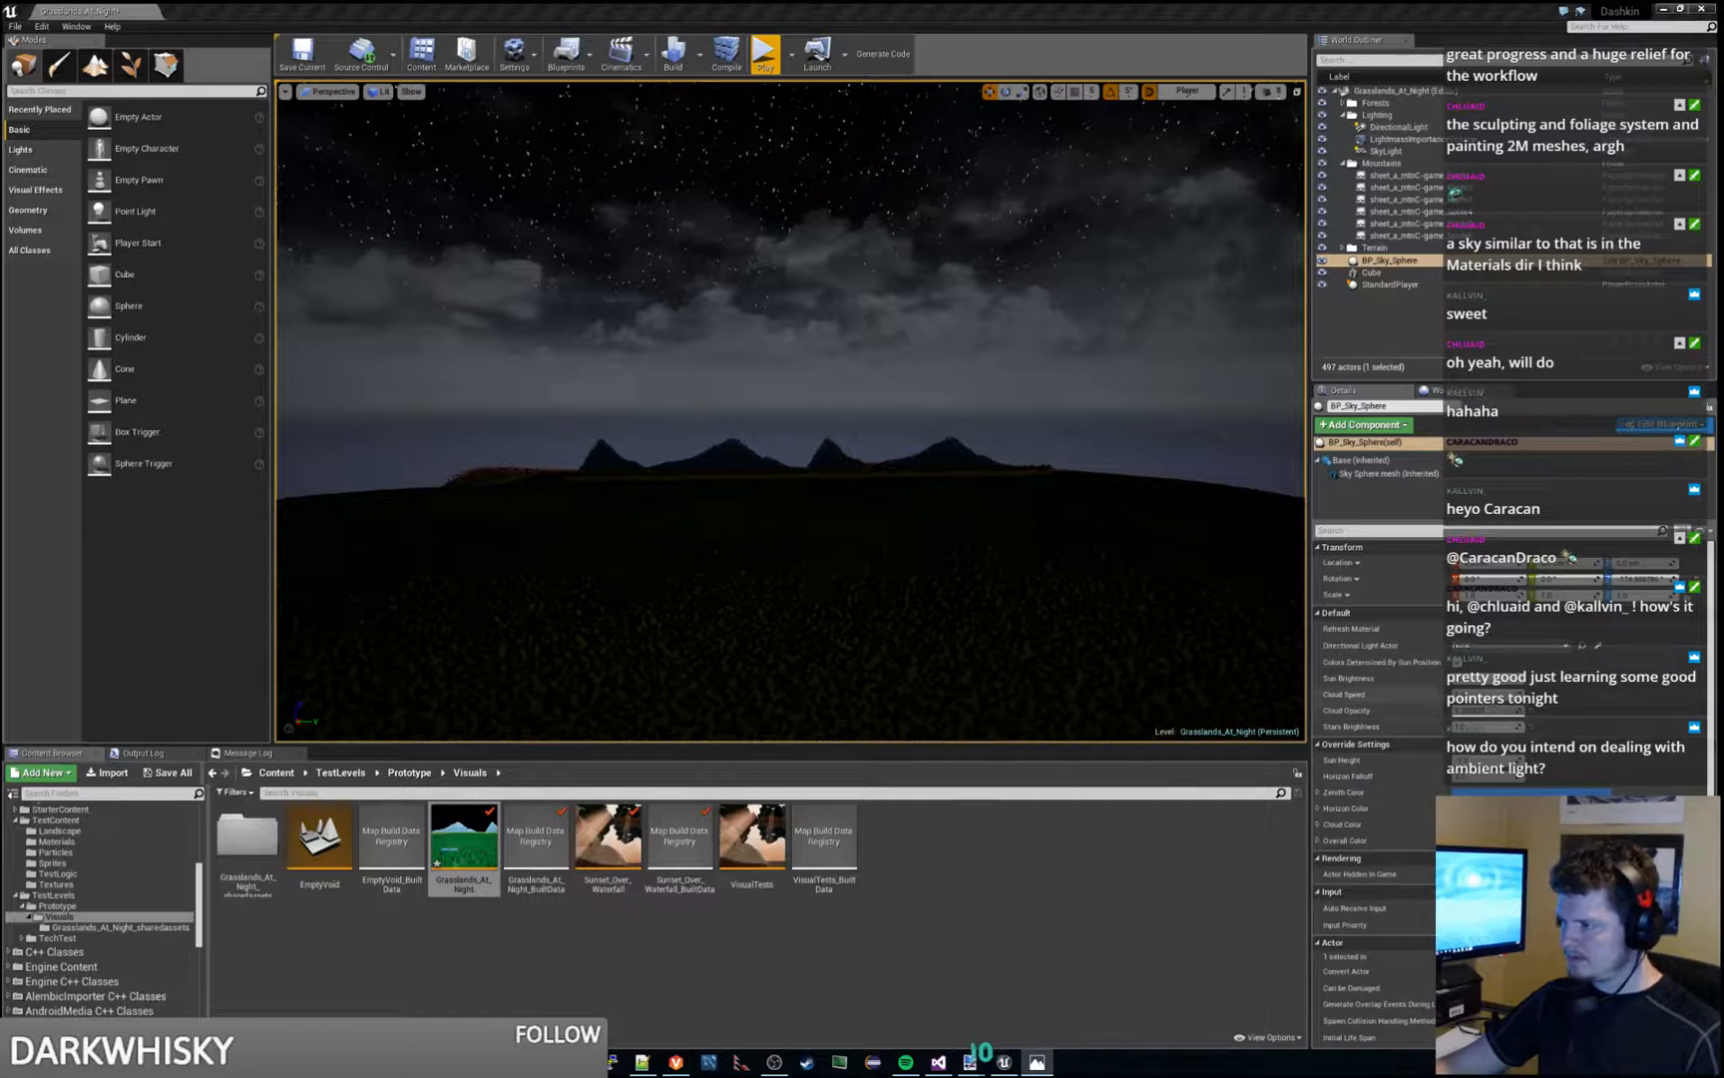
- Clear the clouds by lowering the sky sphere's Cloud Opacity, and raise Stars Brightness for a dense, bright starfield
click(1003, 1062)
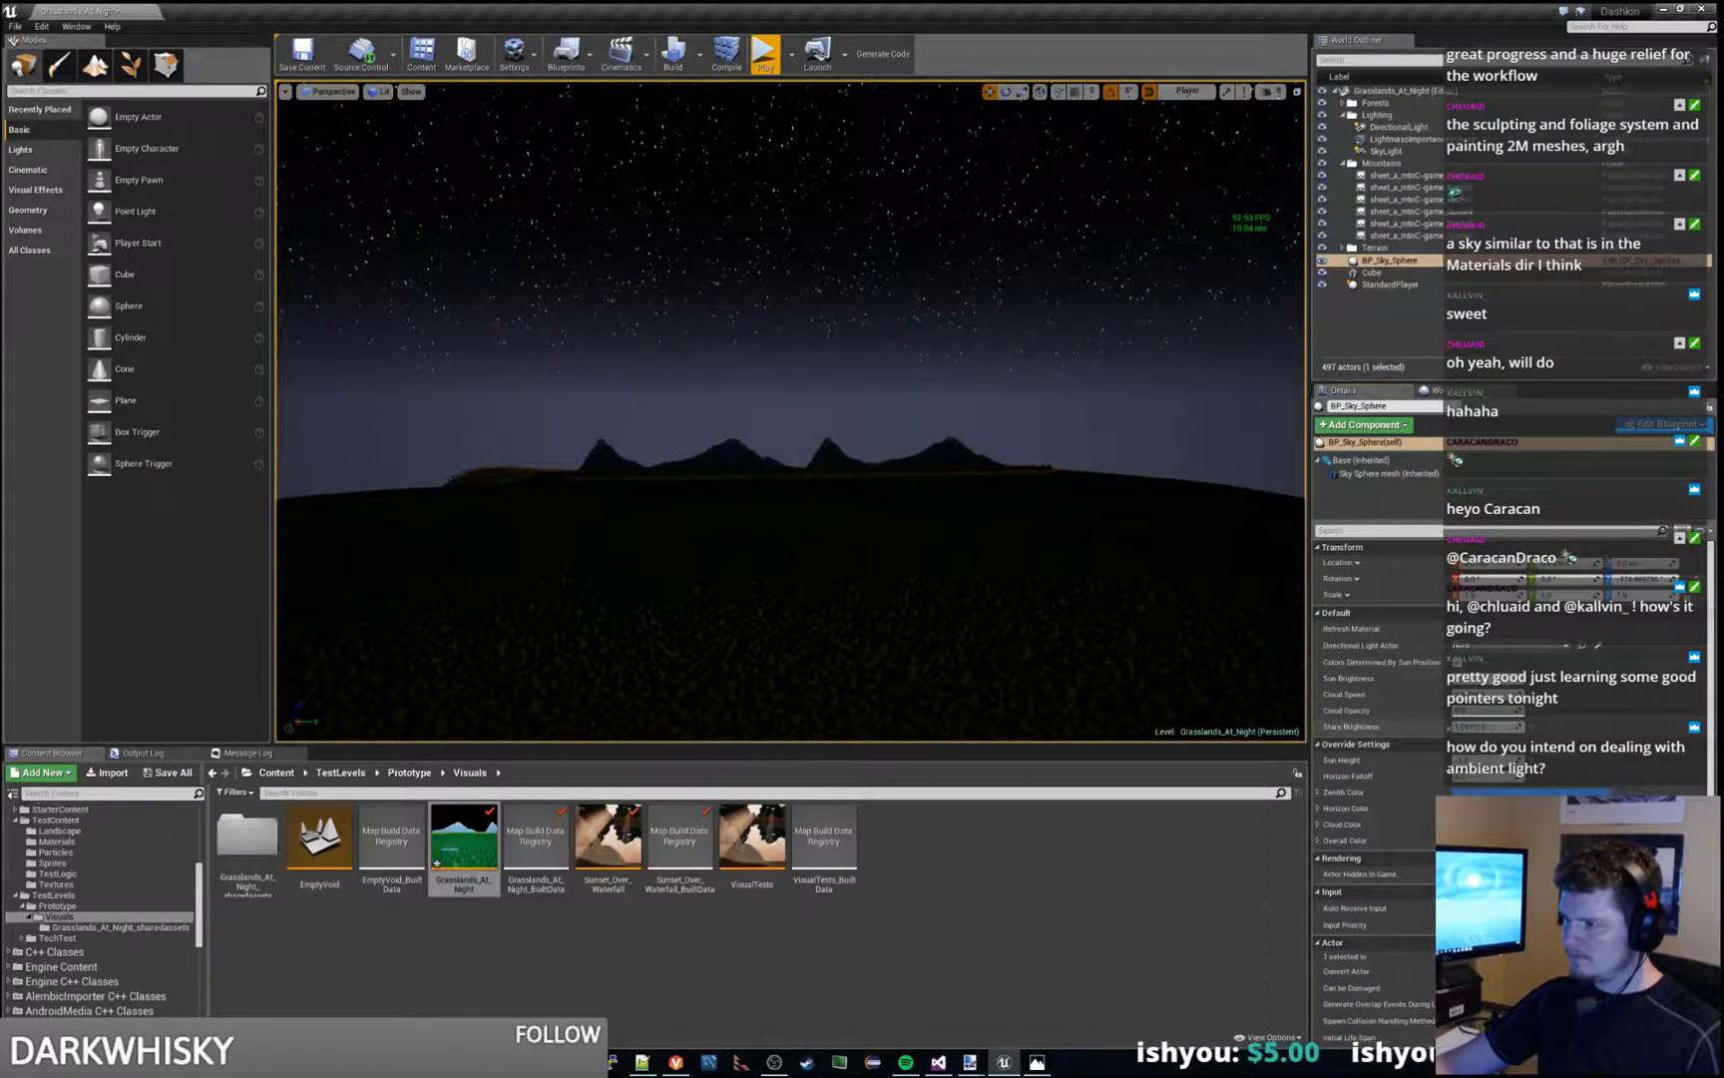
mouse_move(1484, 726)
mouse_down()
mouse_move(1692, 727)
mouse_move(1502, 726)
mouse_up()
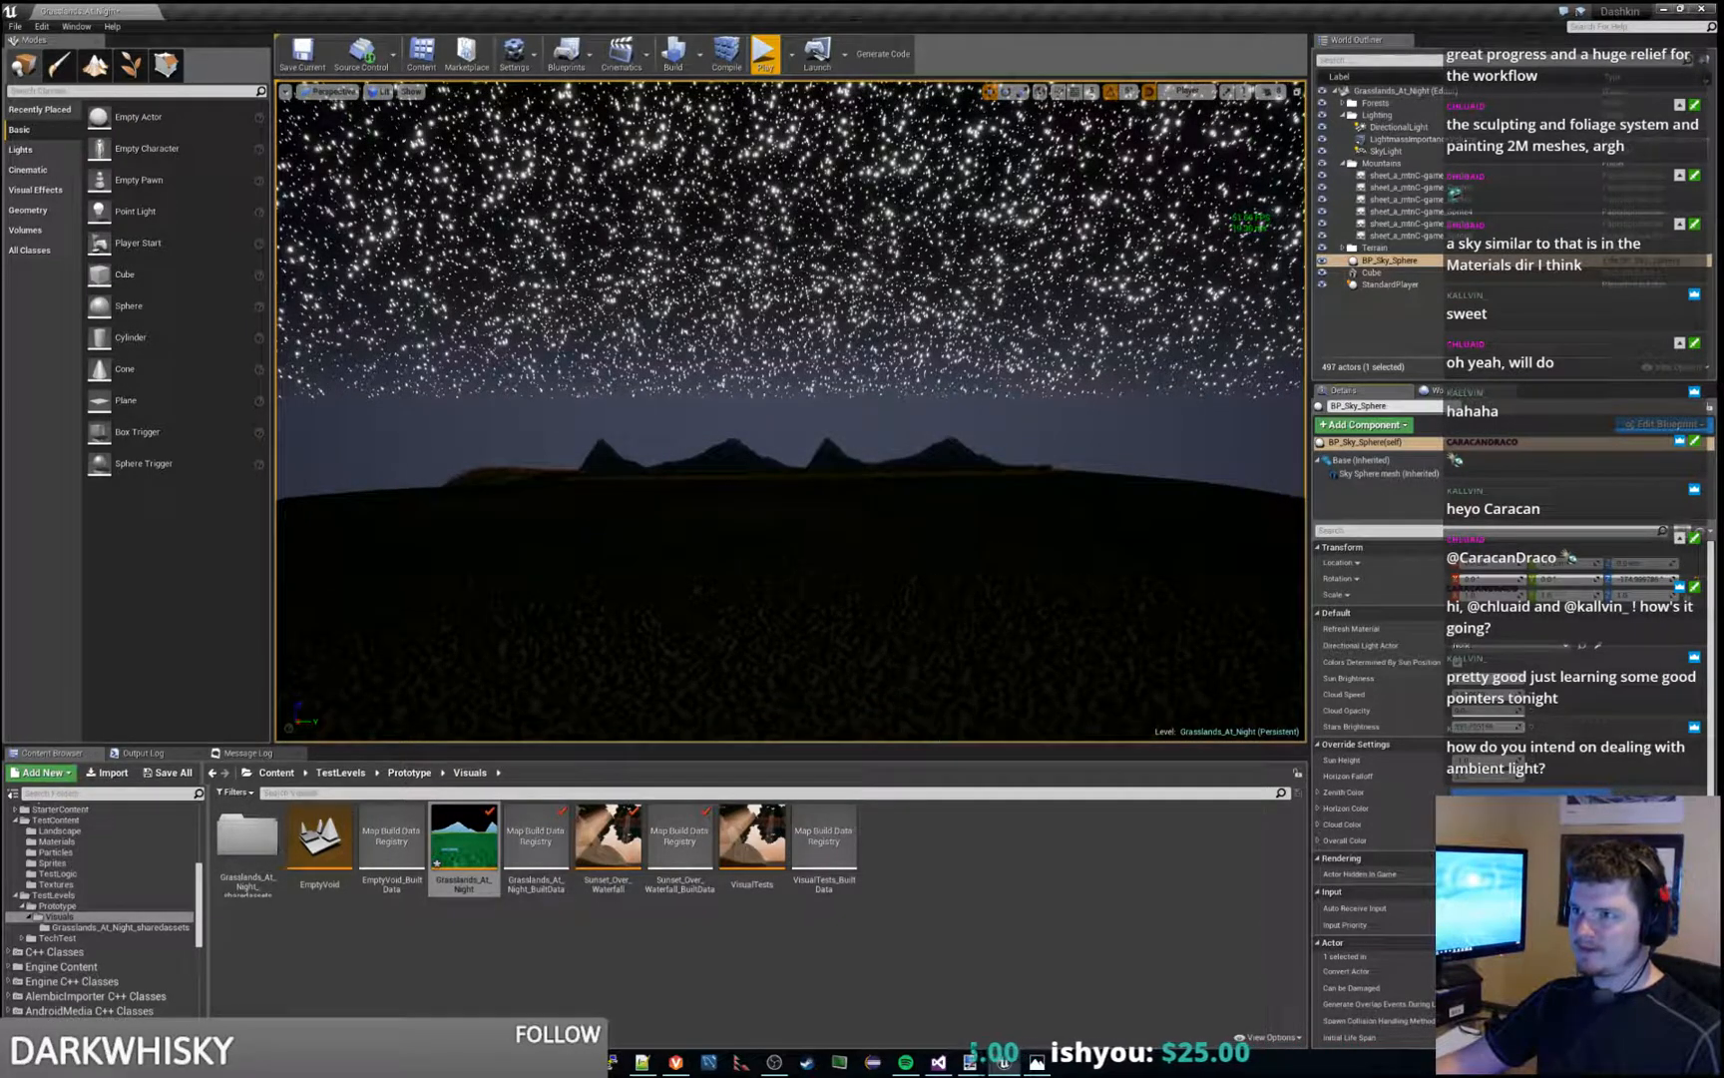
mouse_move(924, 407)
right_down()
mouse_move(928, 289)
mouse_move(988, 249)
mouse_move(1078, 274)
mouse_move(1018, 269)
mouse_move(993, 380)
mouse_move(871, 250)
right_up()
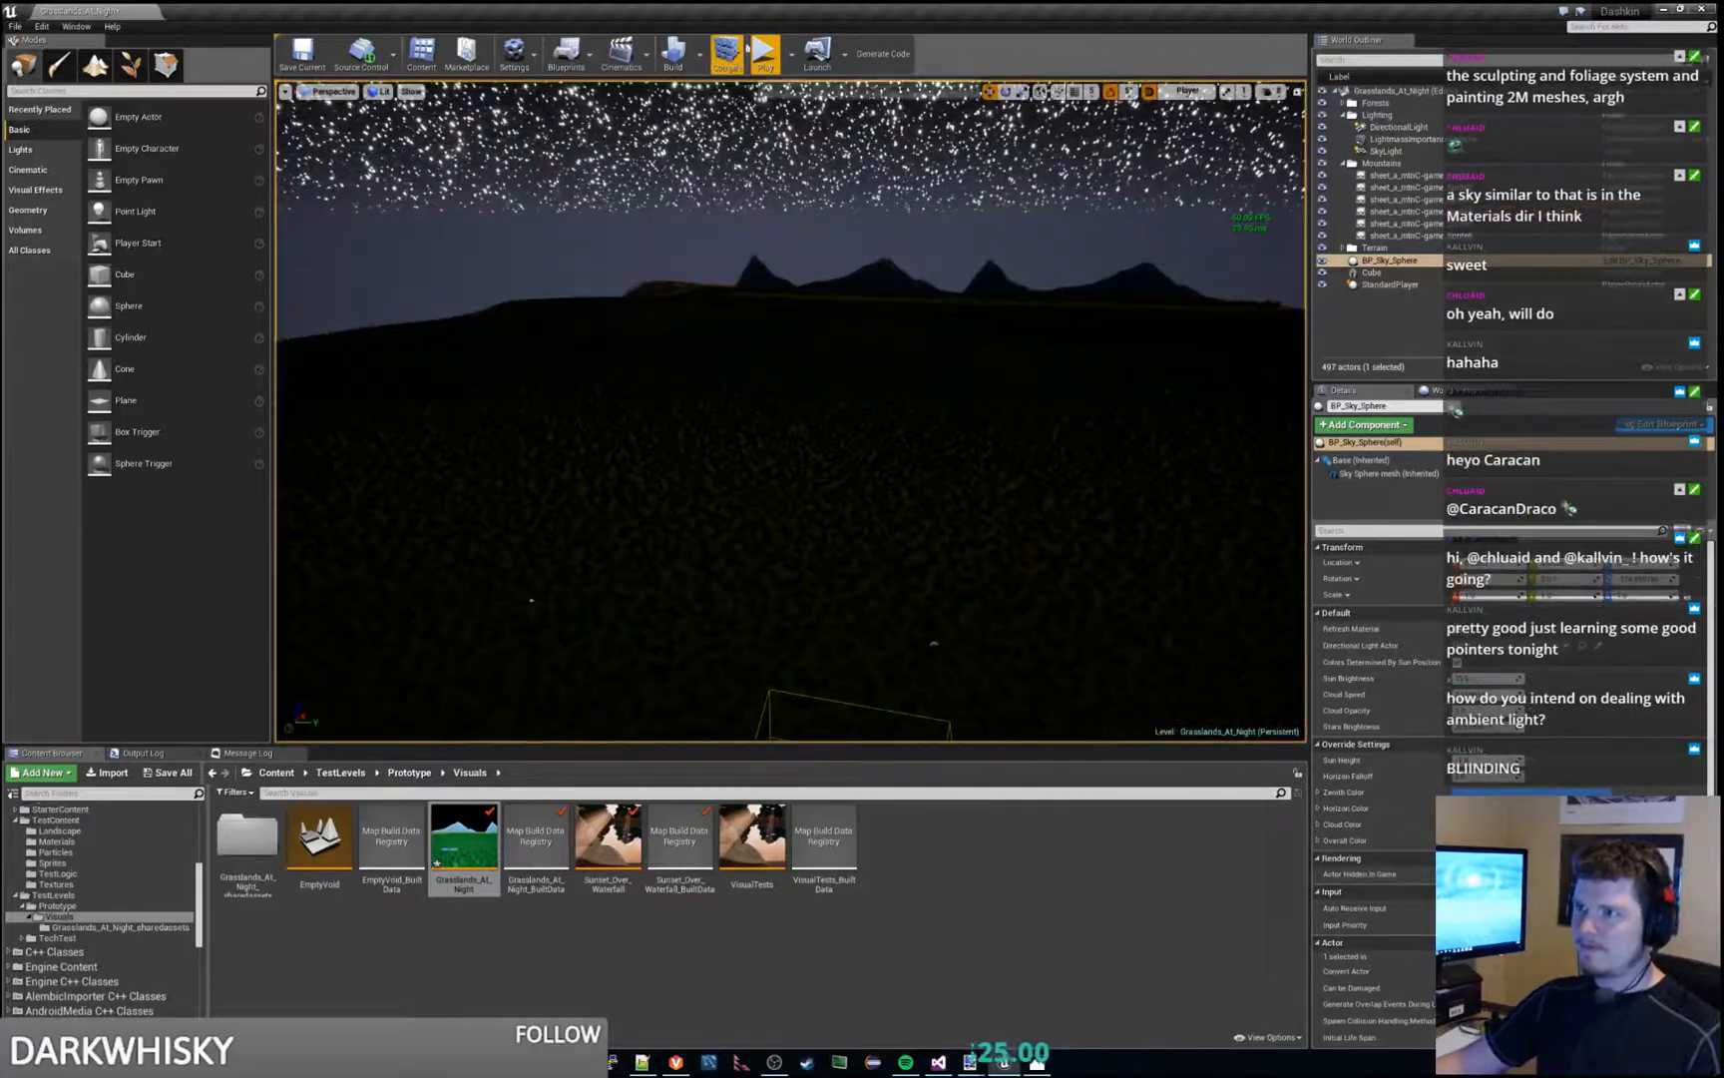
- Play the level under the starry sky, run and jump the character around the blue platform, and end the session
click(762, 55)
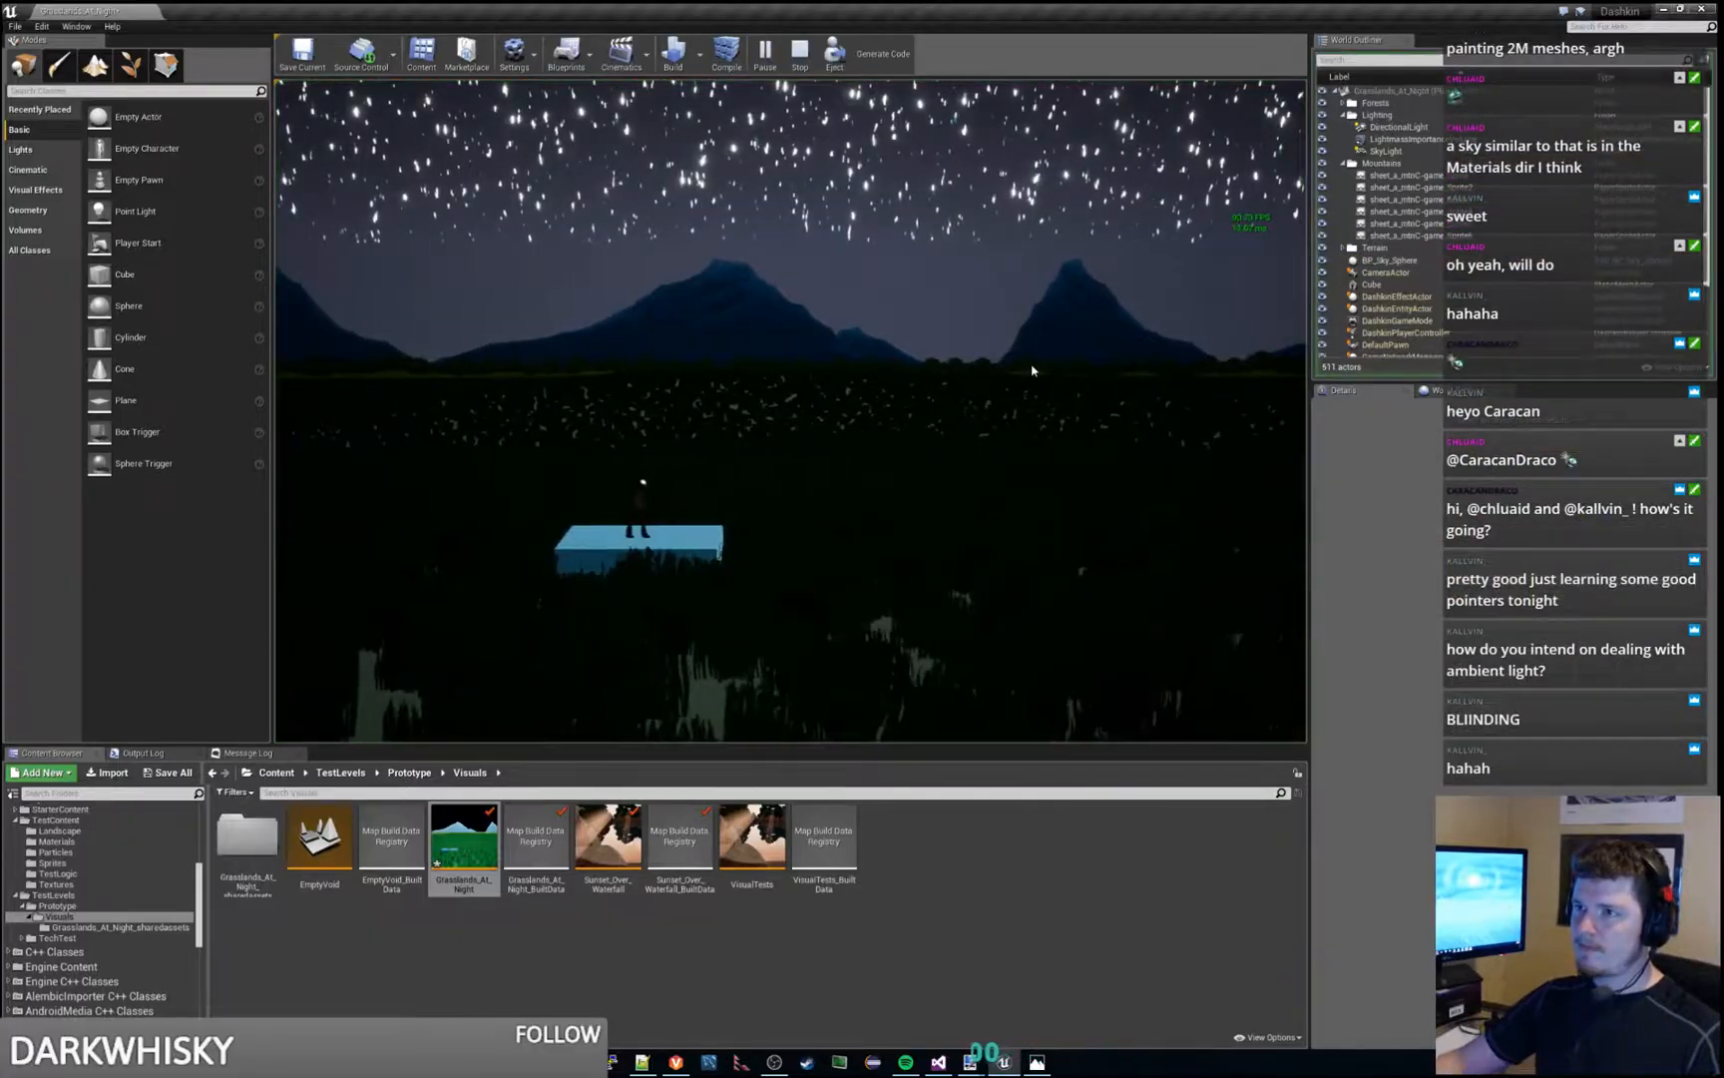
key(d)
key(space)
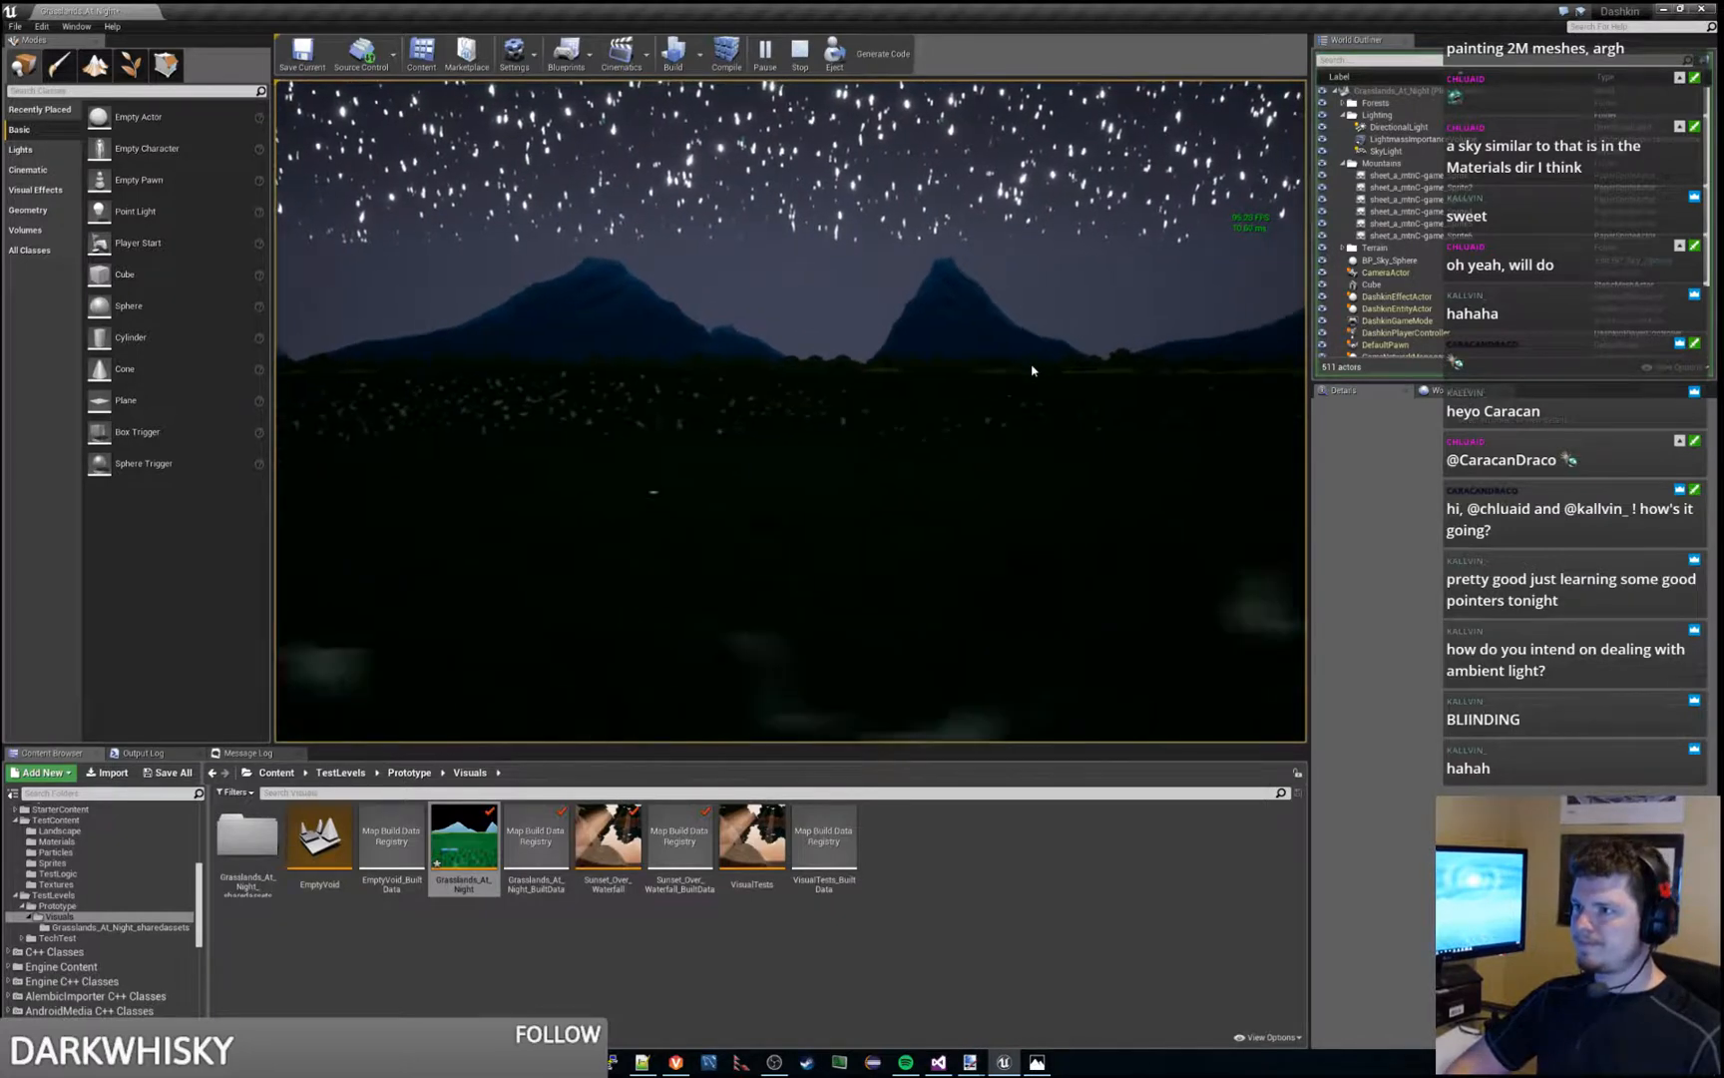
key(a)
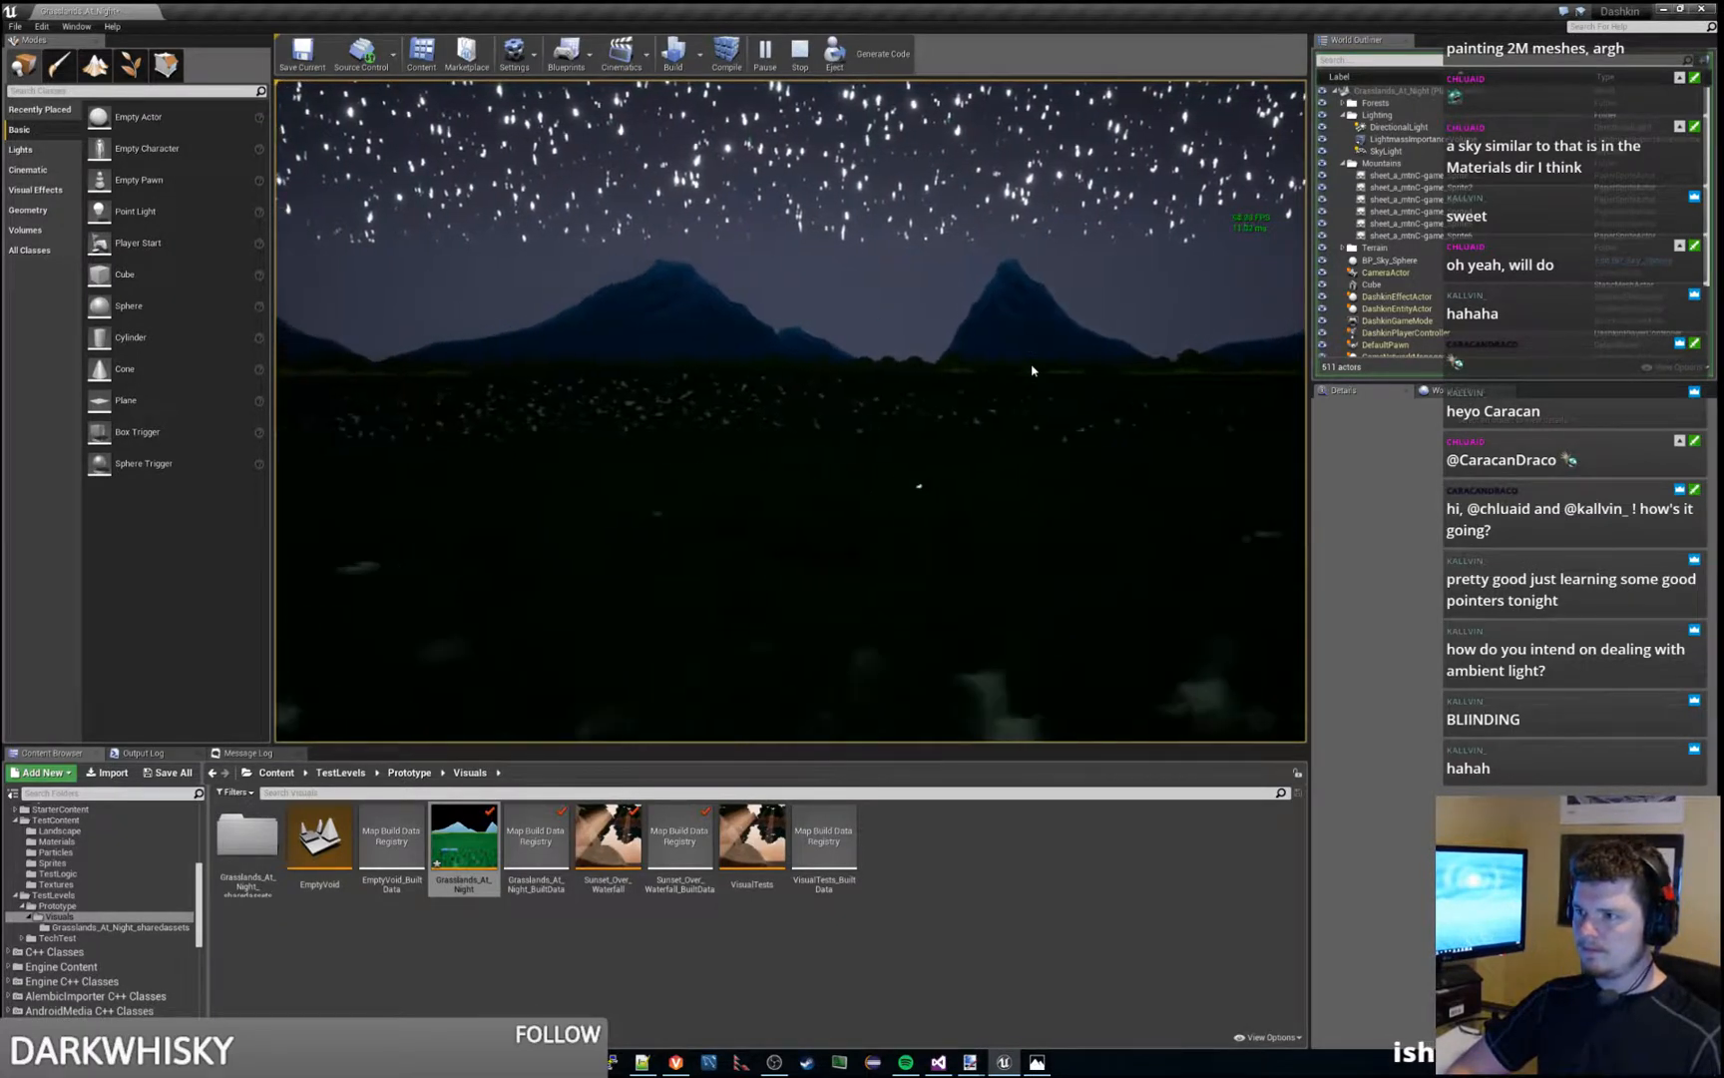
key(a)
key(space)
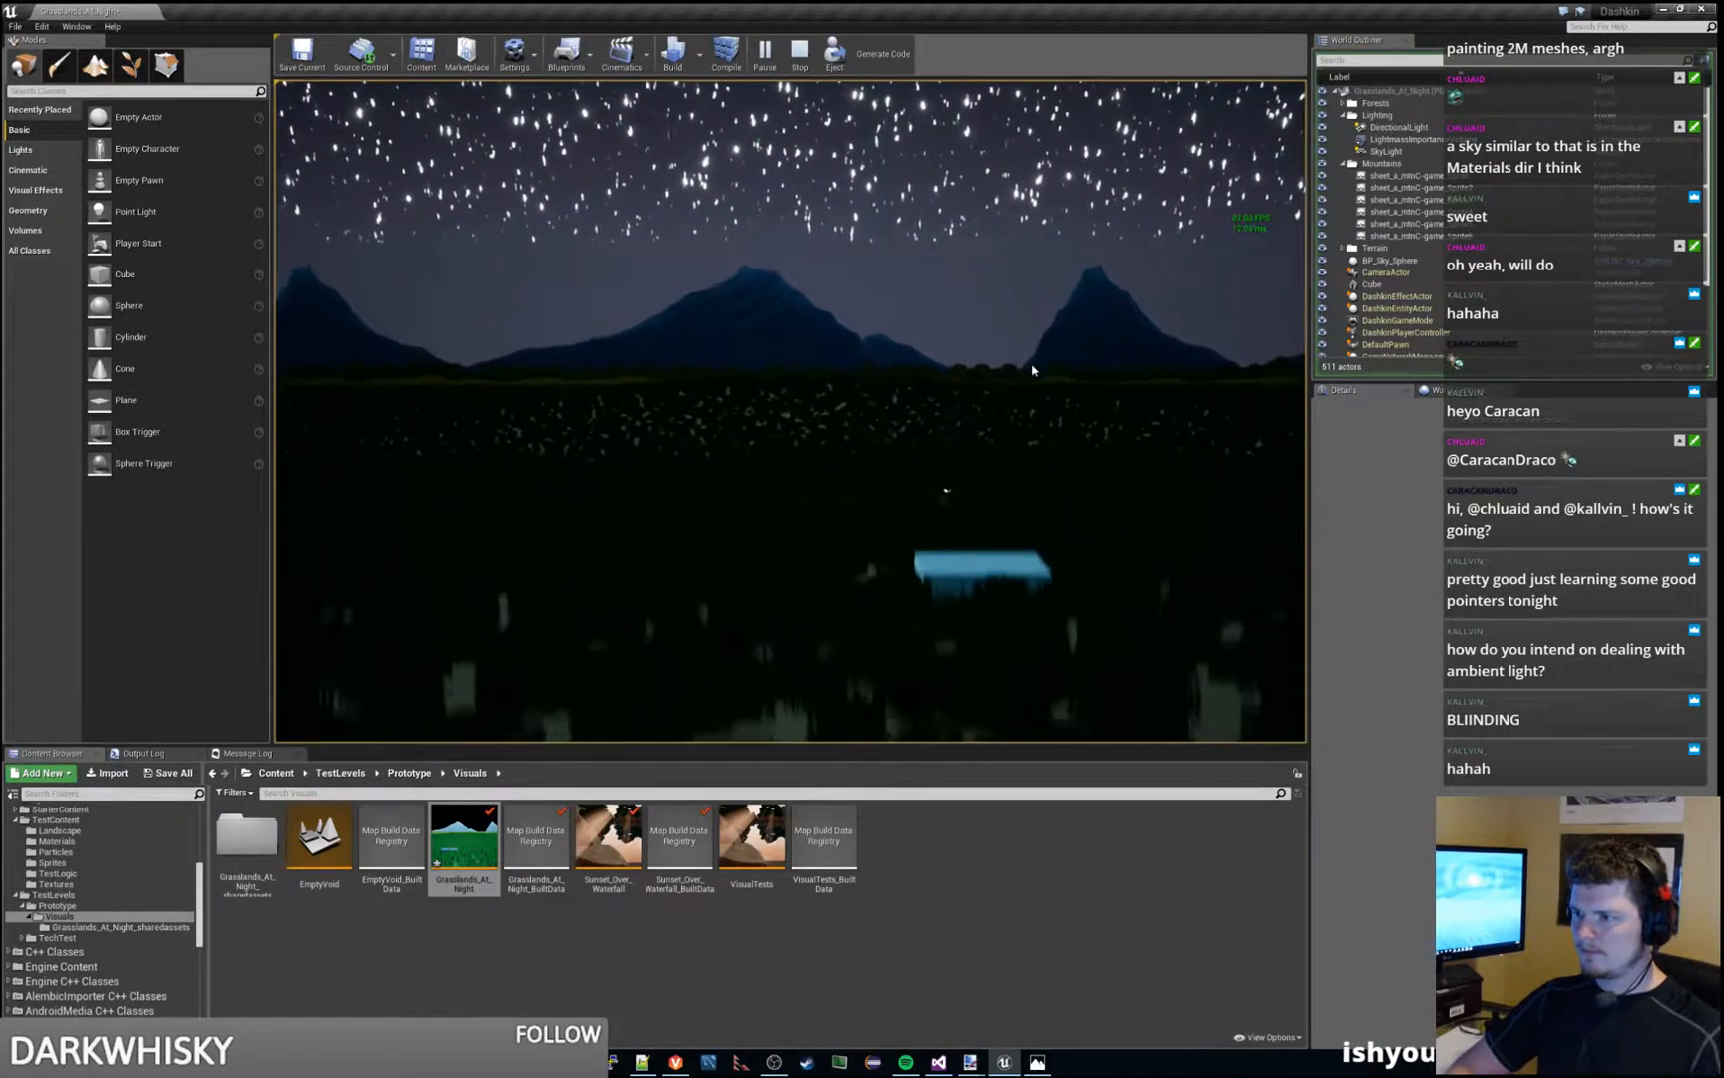
key(d)
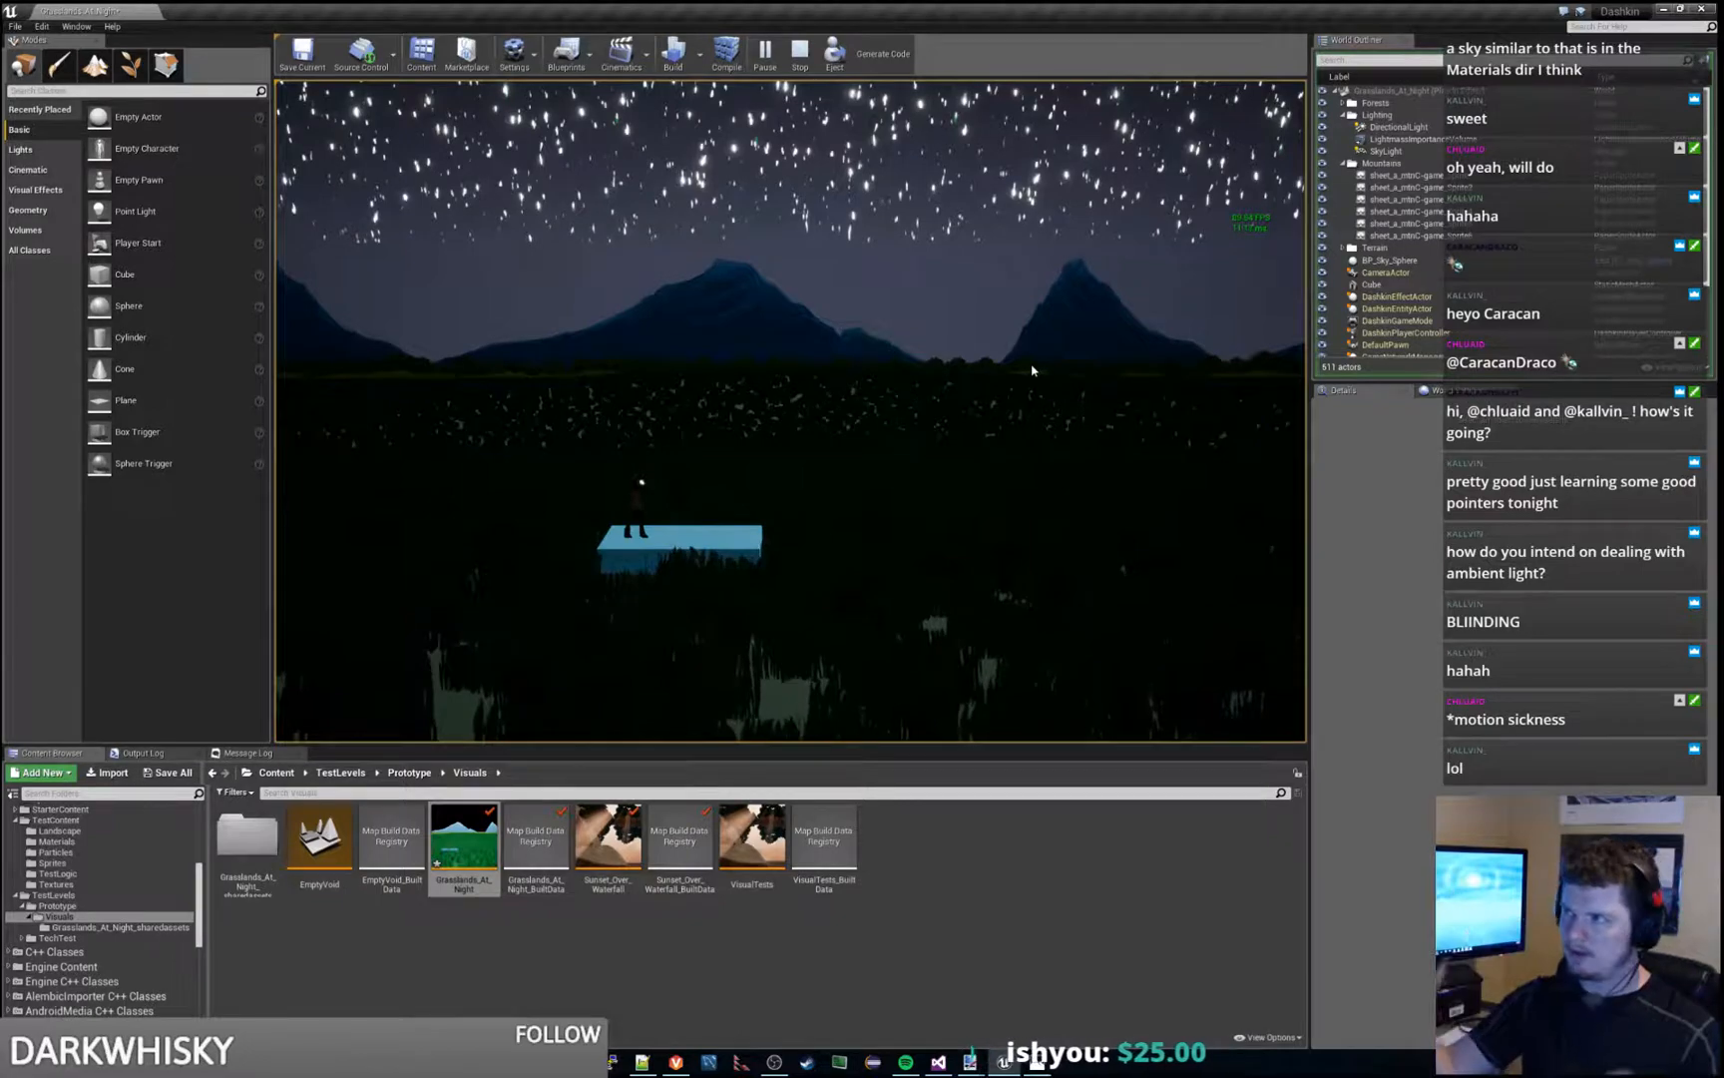
key(Escape)
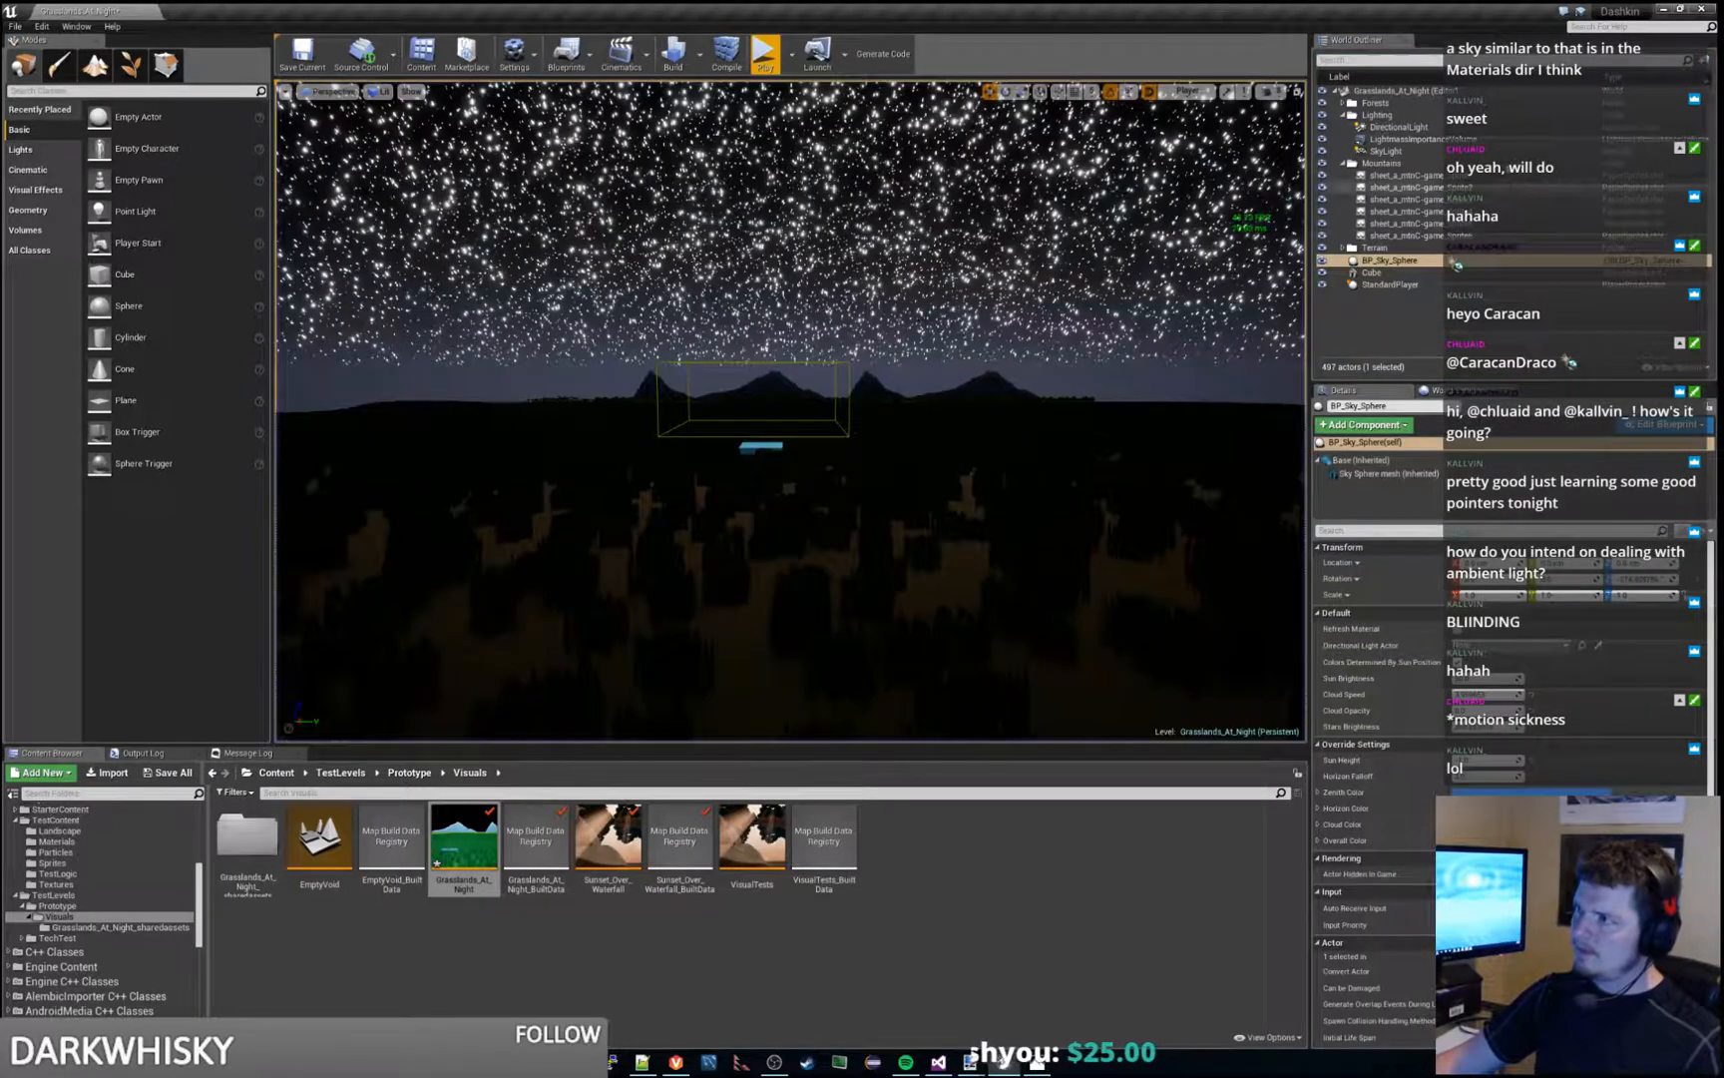
- Select the SkyLight, and try rotating it above the landscape
click(1406, 150)
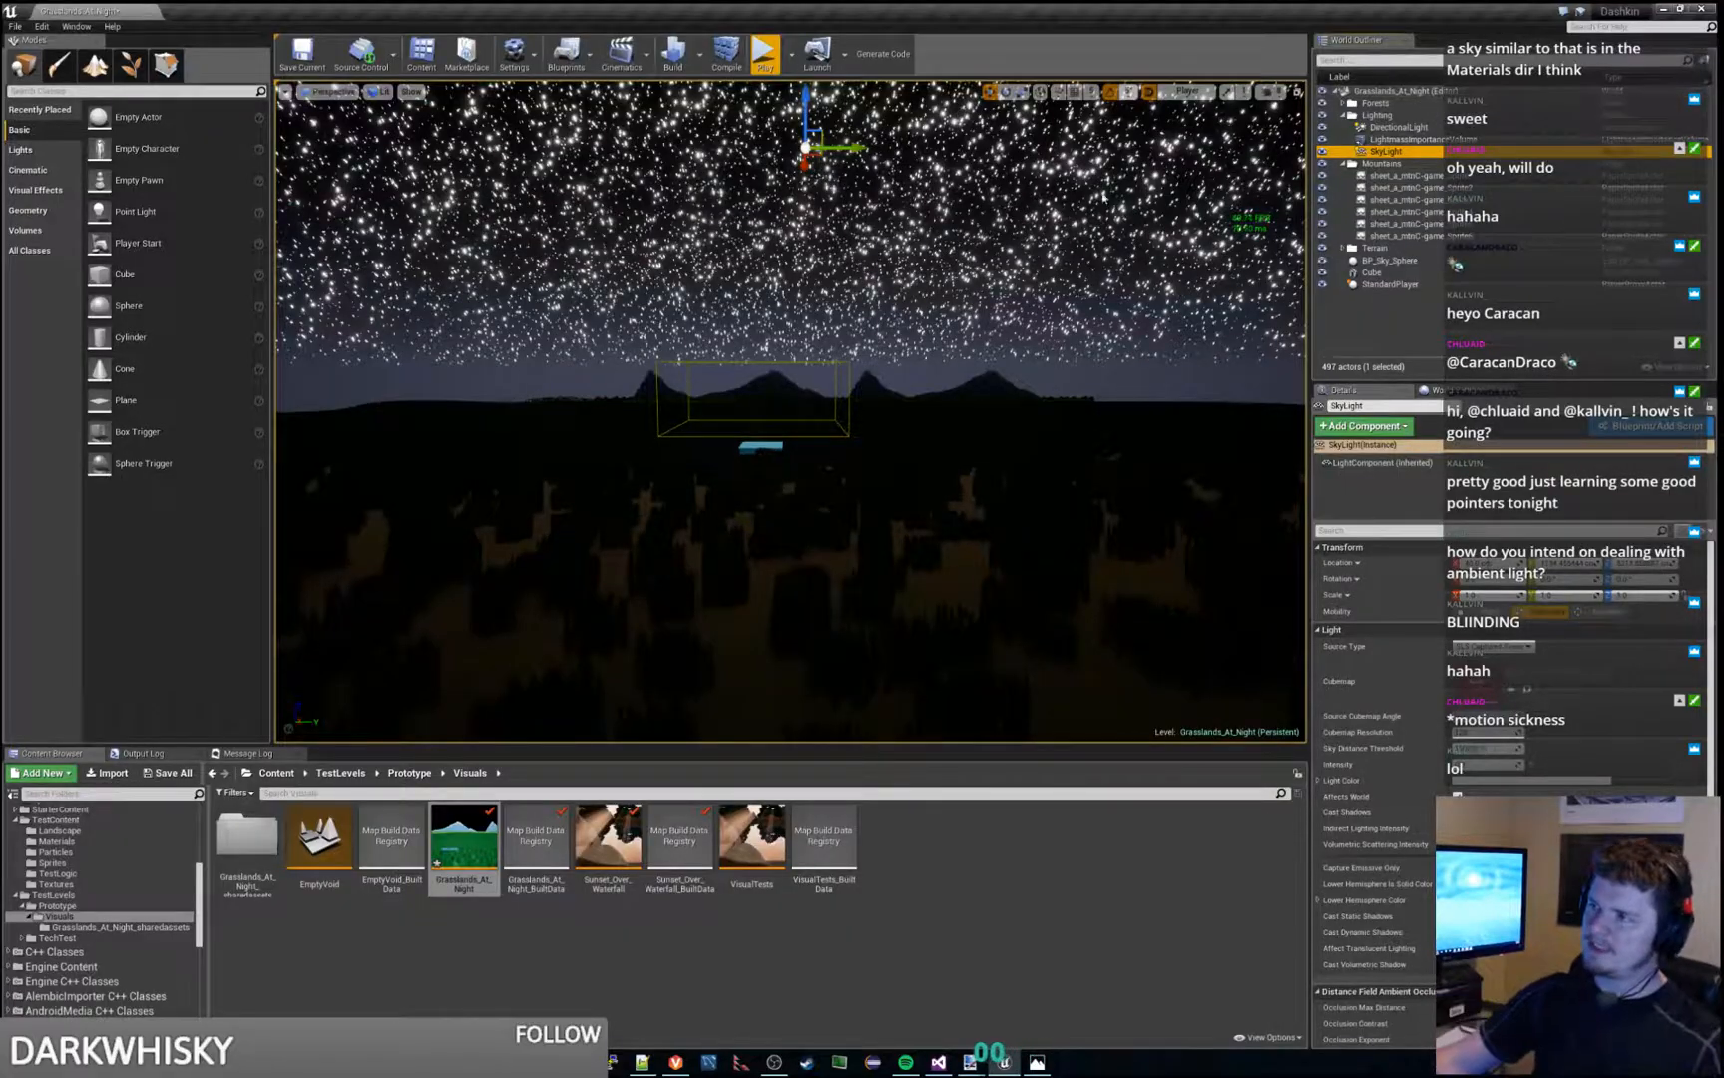
mouse_move(978, 299)
right_down()
mouse_move(1043, 234)
mouse_move(1083, 150)
mouse_move(1217, 244)
mouse_move(1318, 280)
mouse_move(1586, 274)
mouse_move(1606, 399)
mouse_move(1696, 384)
mouse_move(1718, 334)
right_up()
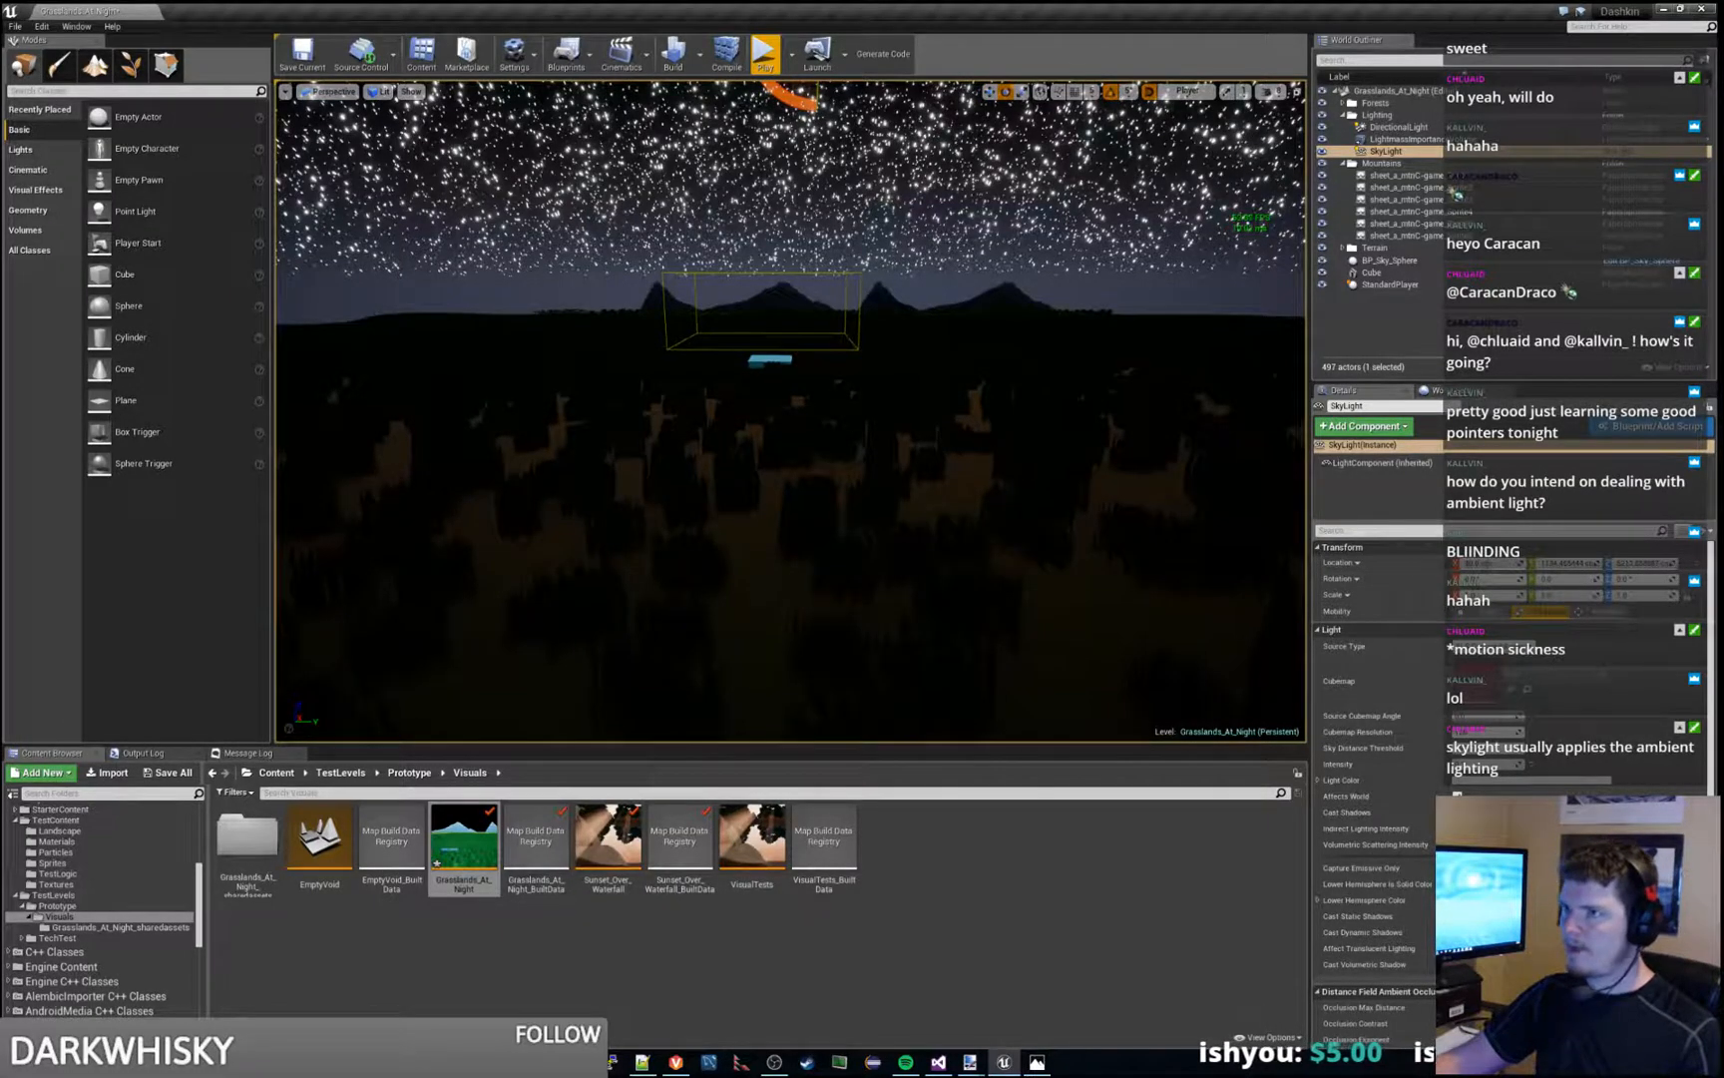
key(s)
right_drag(1148, 469, 1214, 469)
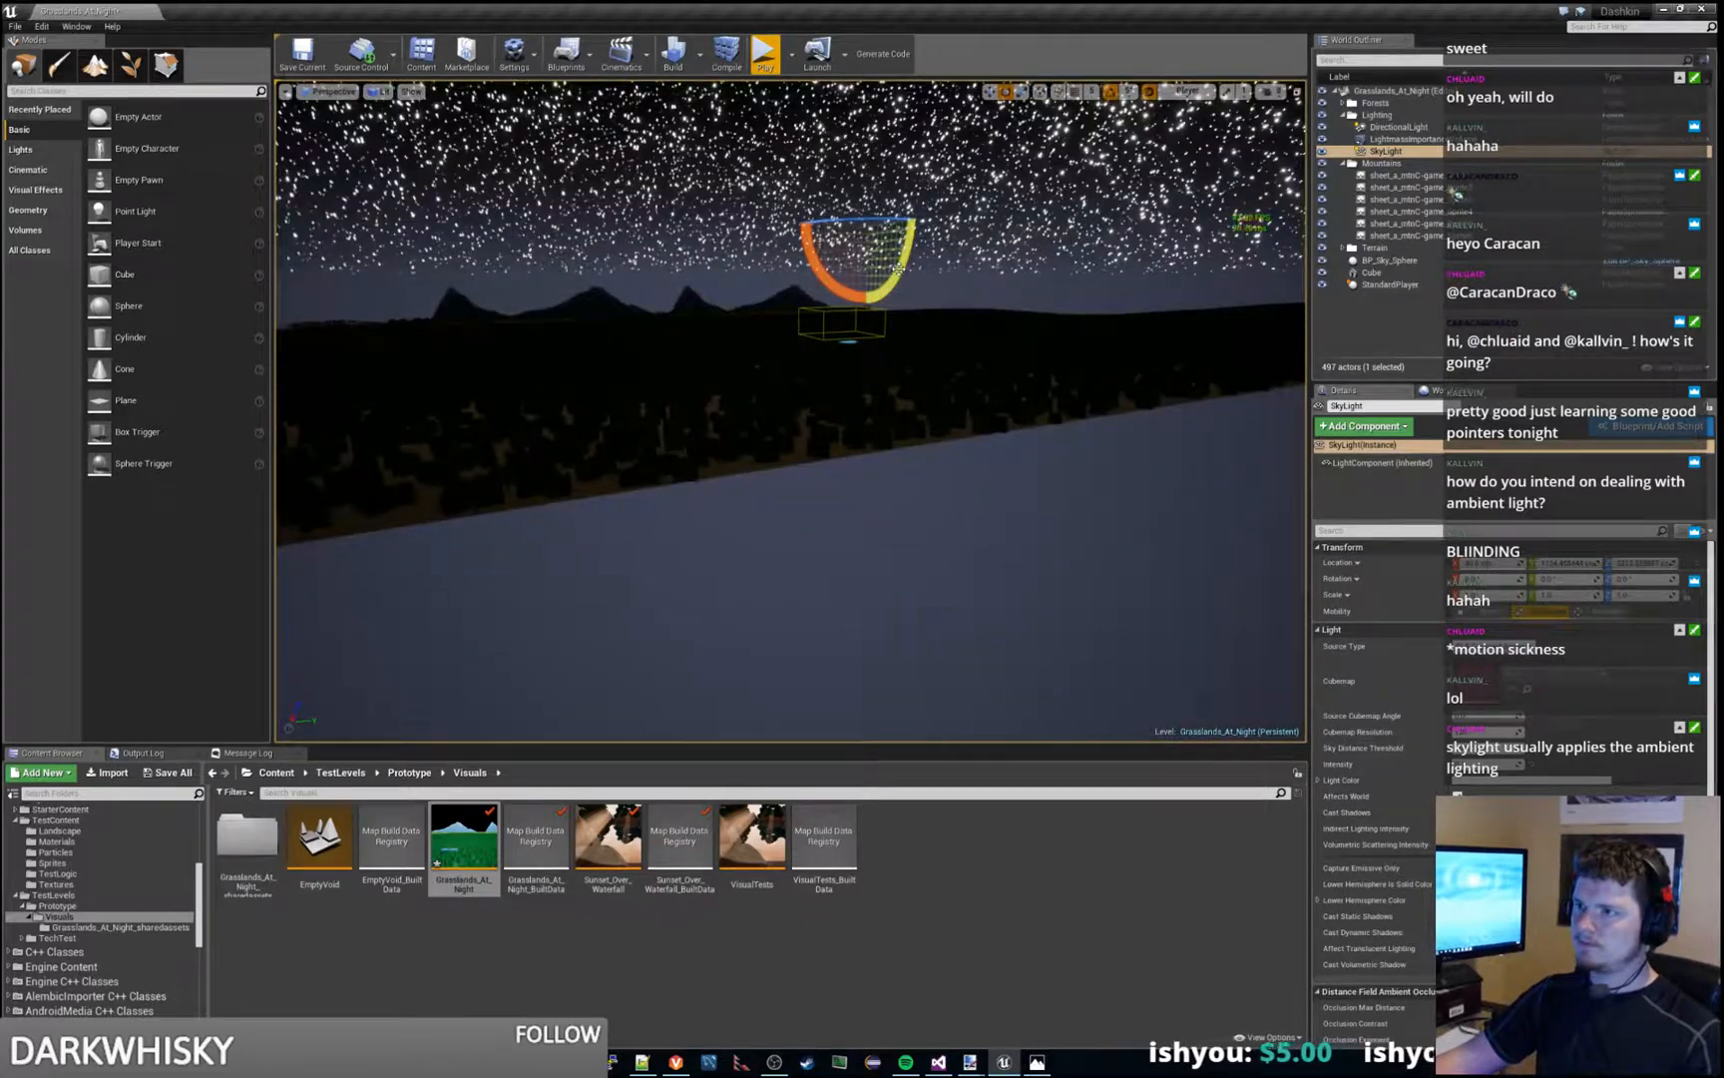
drag(905, 257, 891, 286)
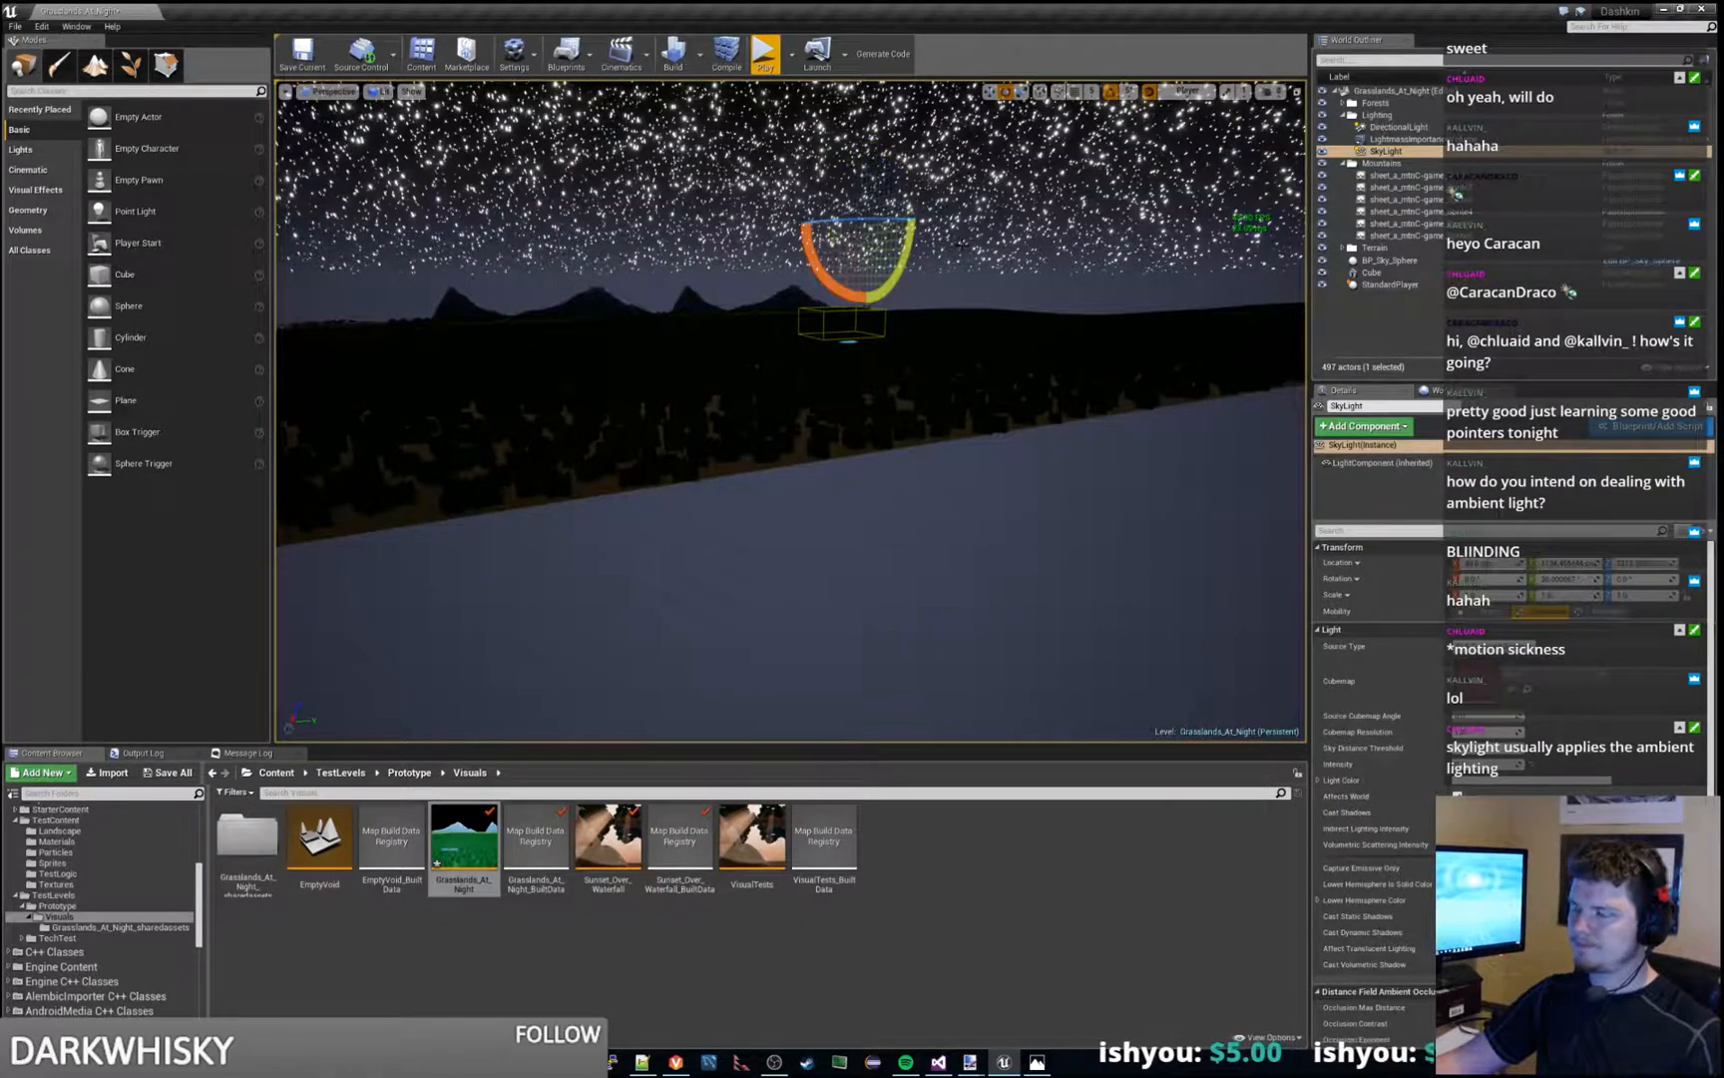
- Adjust the SkyLight so the dark grass and mountains receive more ambient light, and inspect the landscape from above
key(w)
mouse_move(1196, 446)
right_down()
mouse_move(1193, 385)
mouse_move(1165, 405)
mouse_move(1202, 417)
right_up()
key(a)
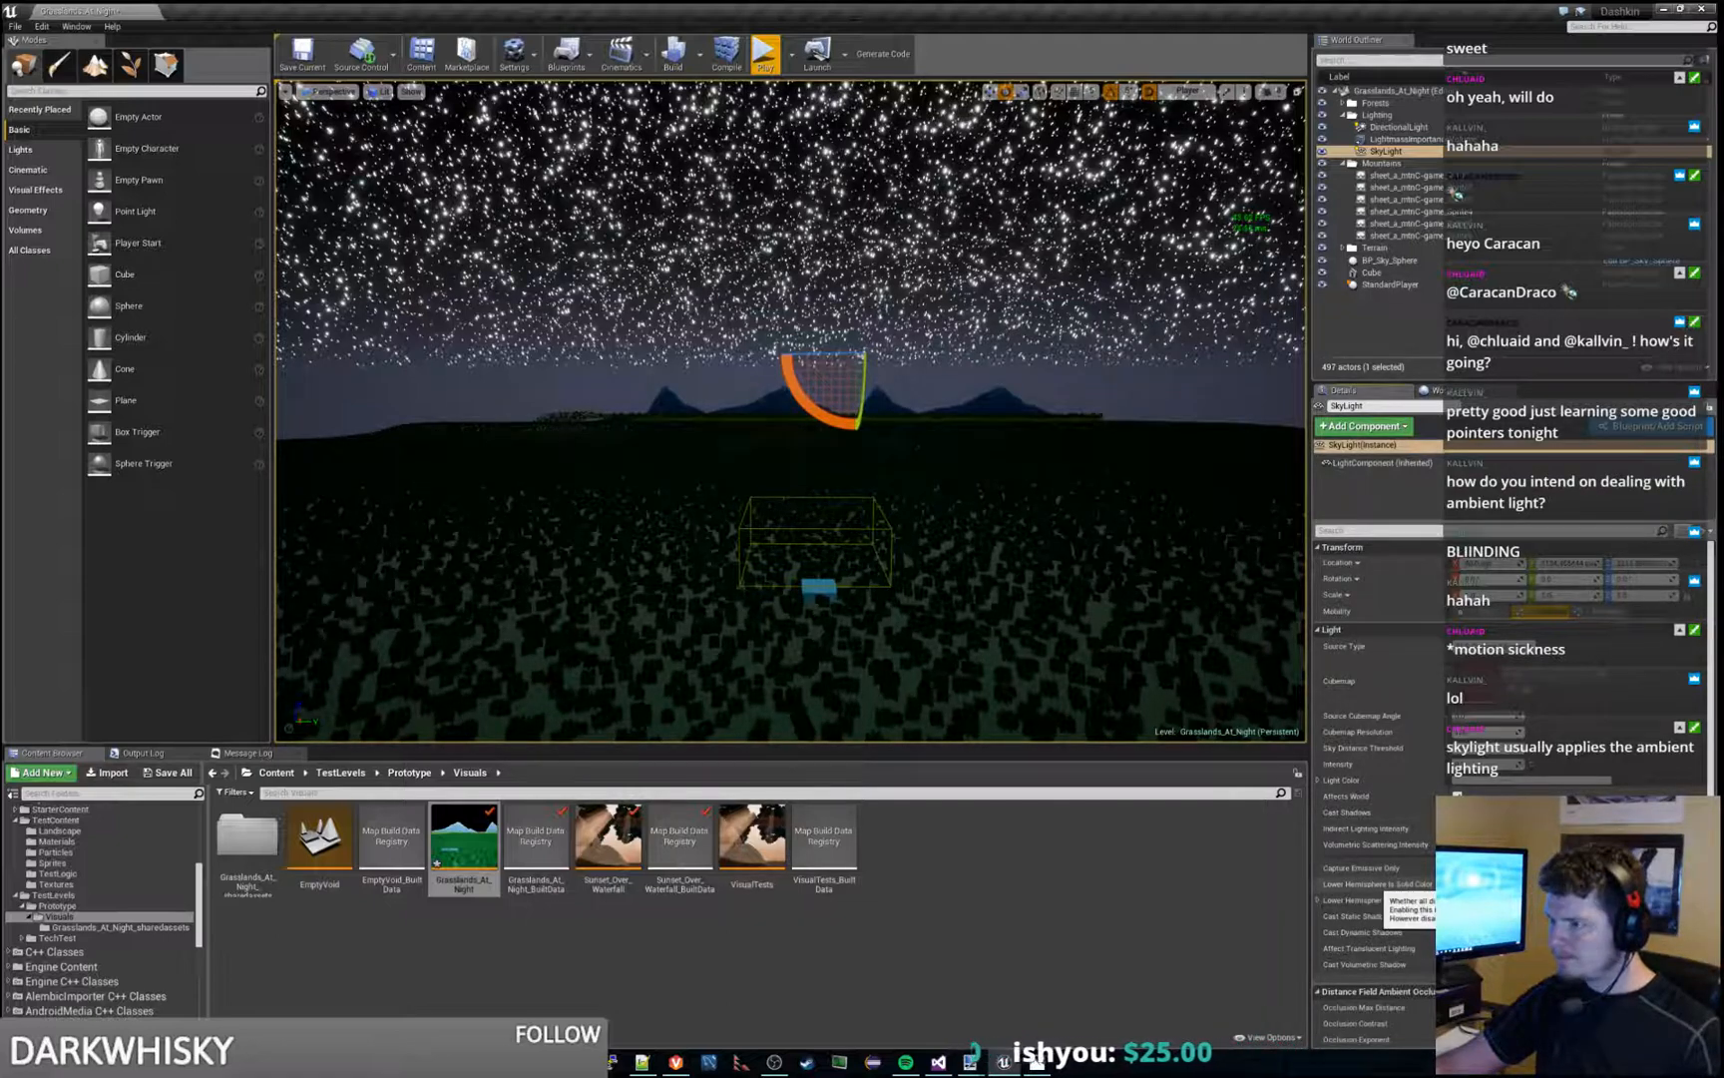
right_drag(1077, 558, 1178, 614)
key(s)
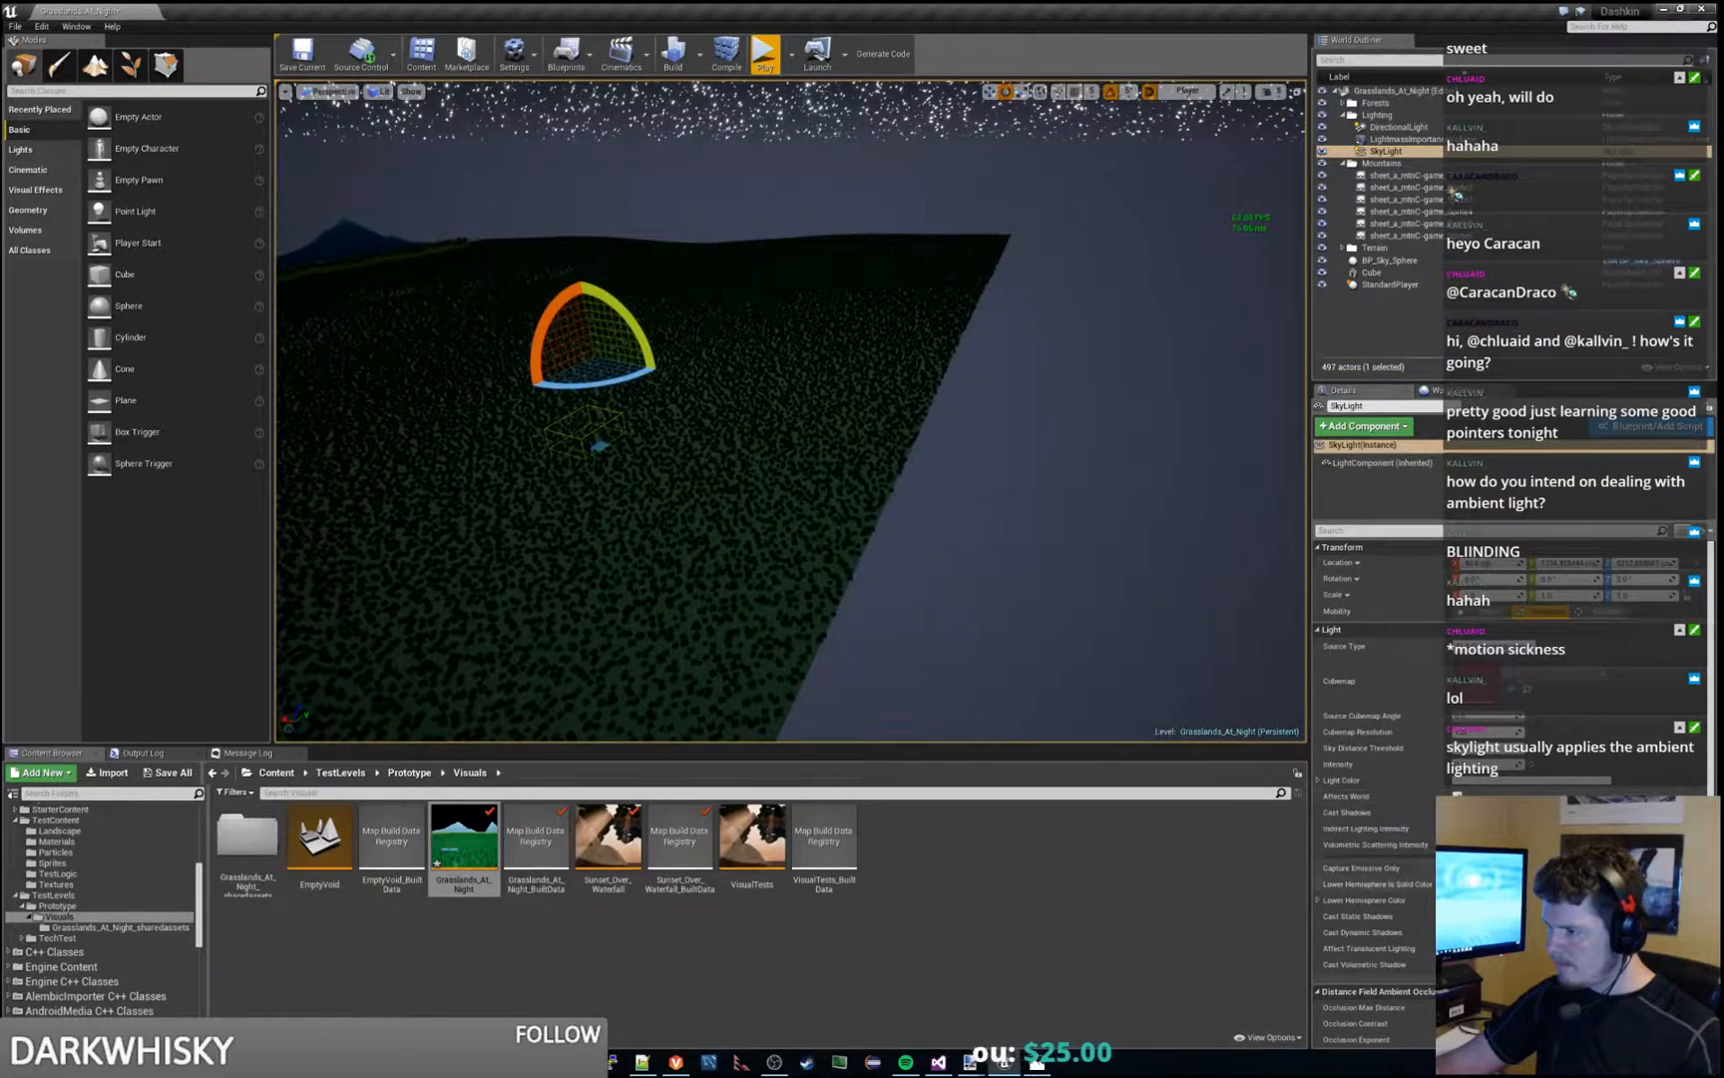
- Select BP_Sky_Sphere, examine its override color settings, and view the sky above the mountains
click(1402, 139)
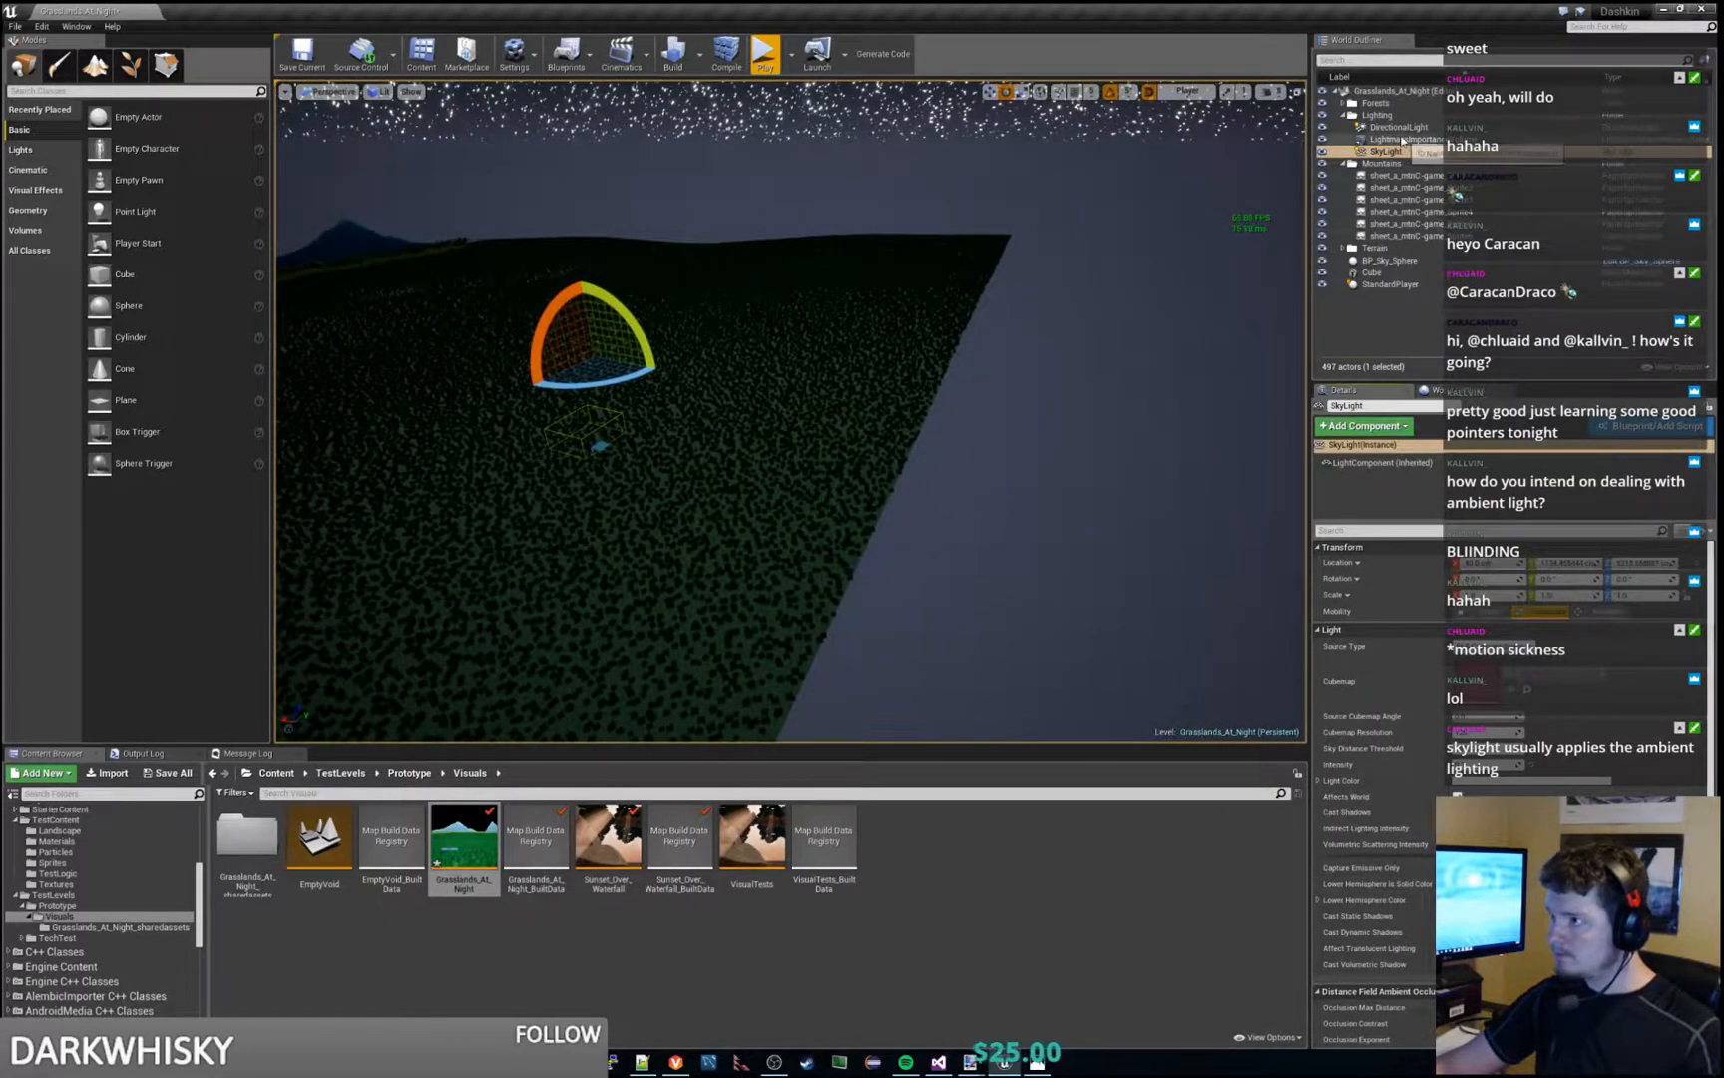
click(1394, 261)
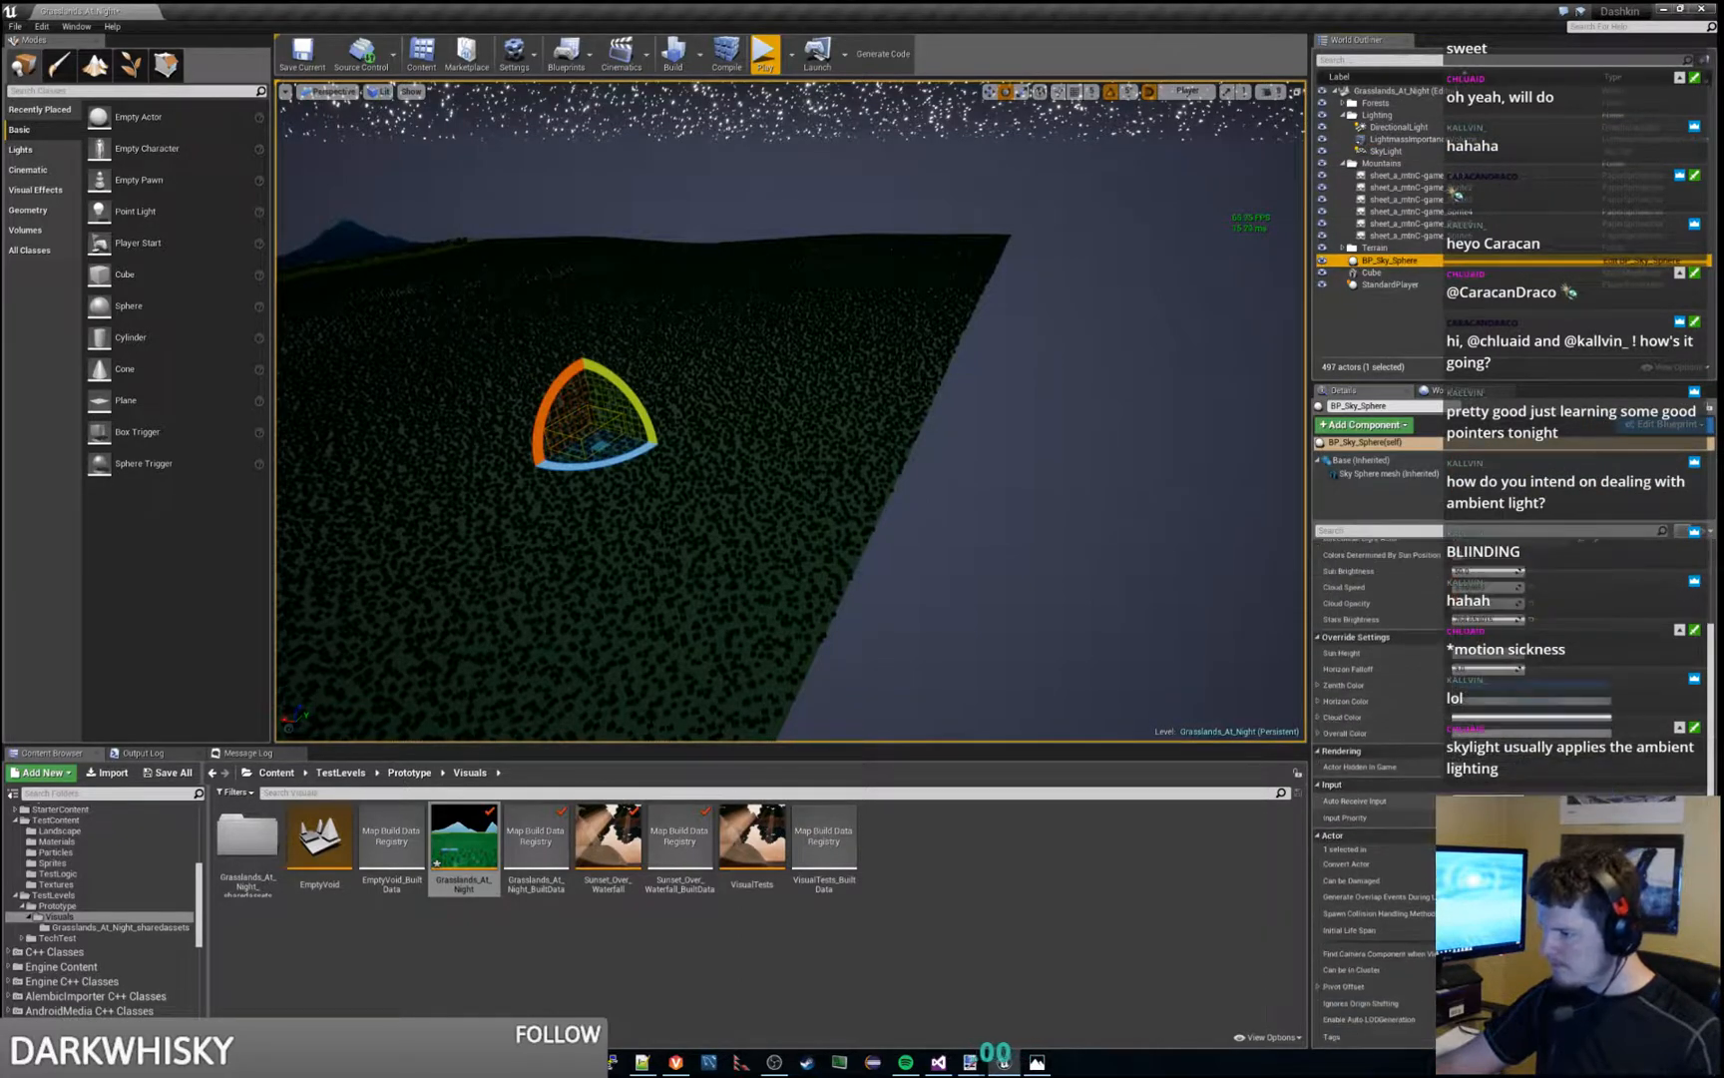
scroll(1377, 649, down, 3)
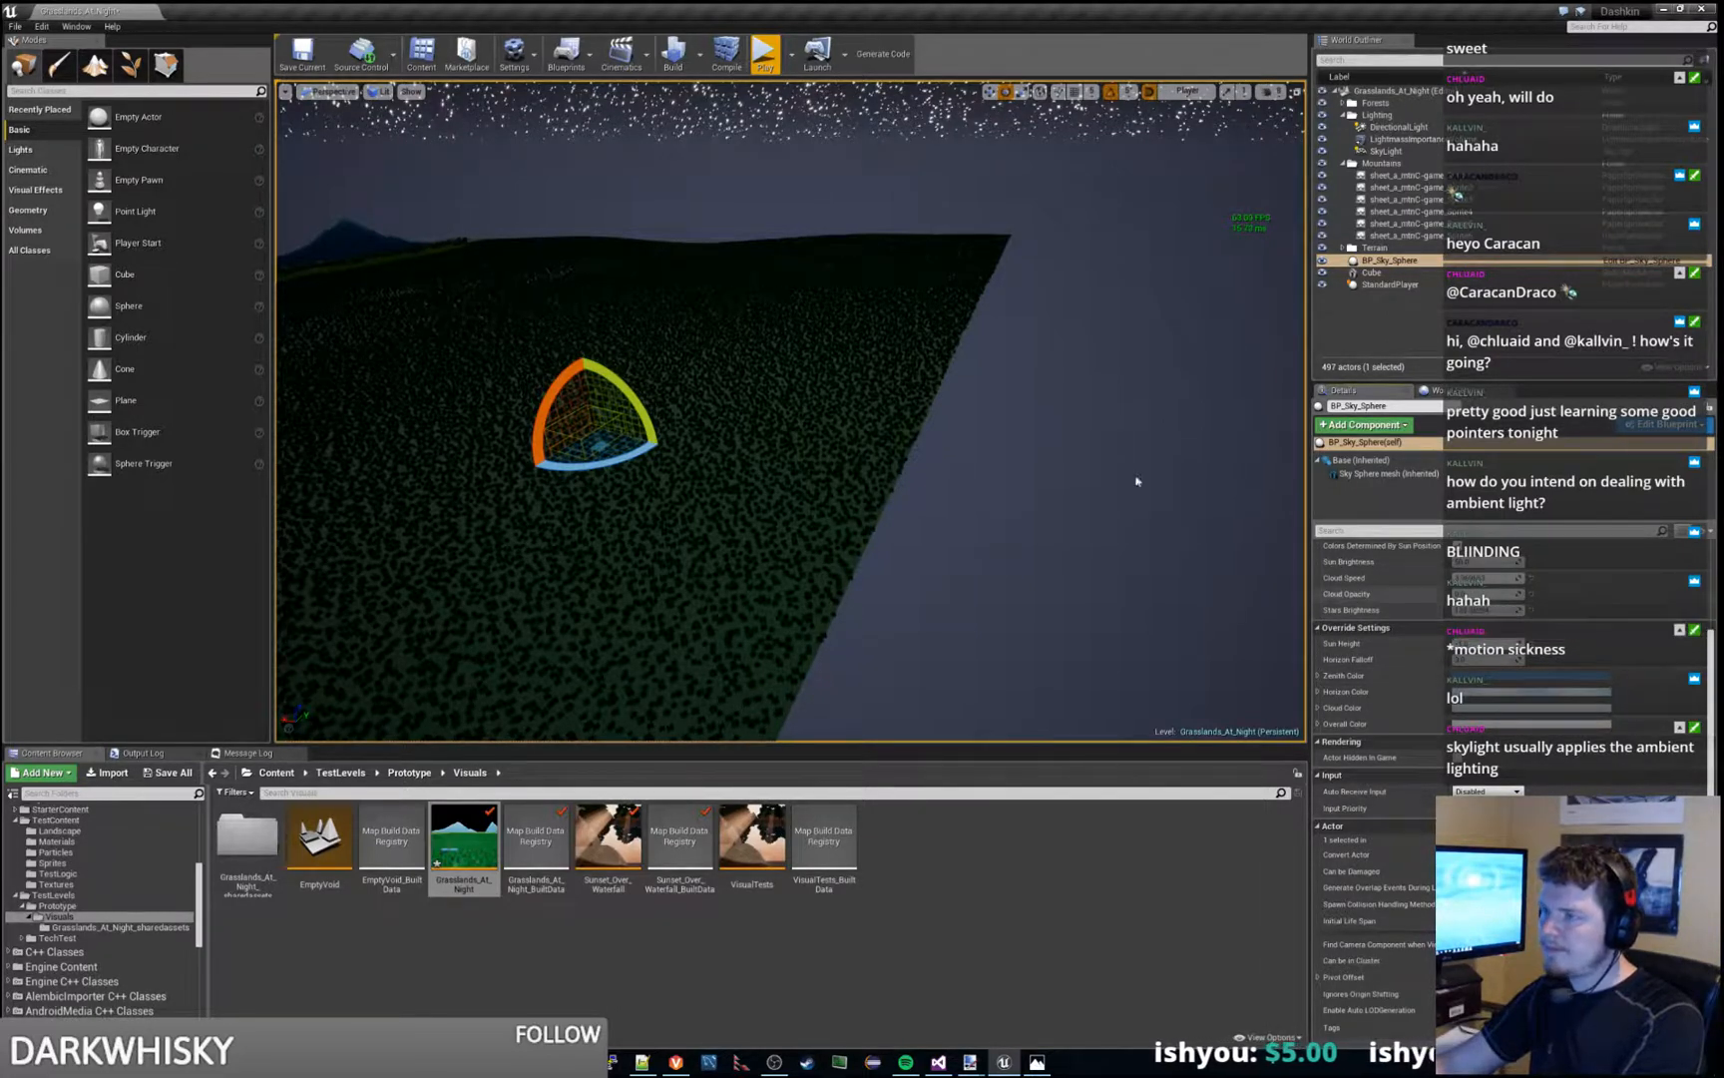
right_drag(1085, 465, 1038, 339)
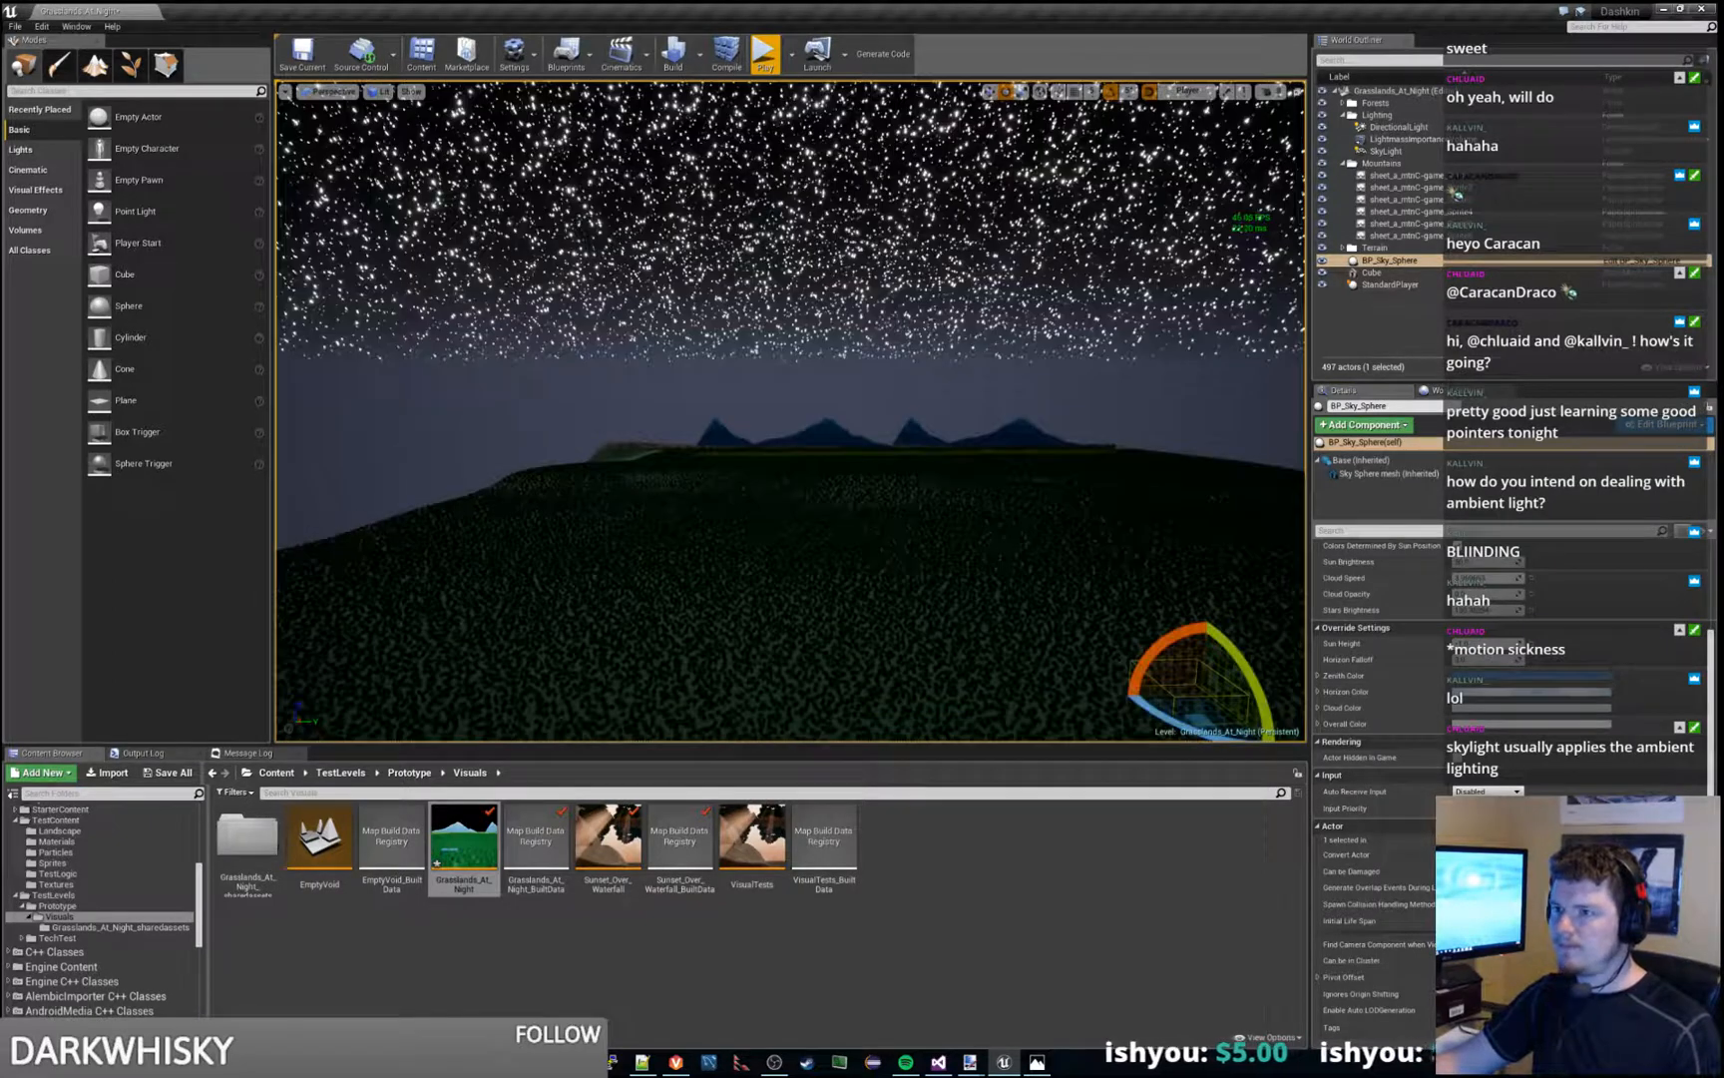
- Lower BP_Sky_Sphere's stars brightness so the stars above the mountains are dimmer, and save the level
drag(1486, 610, 1442, 610)
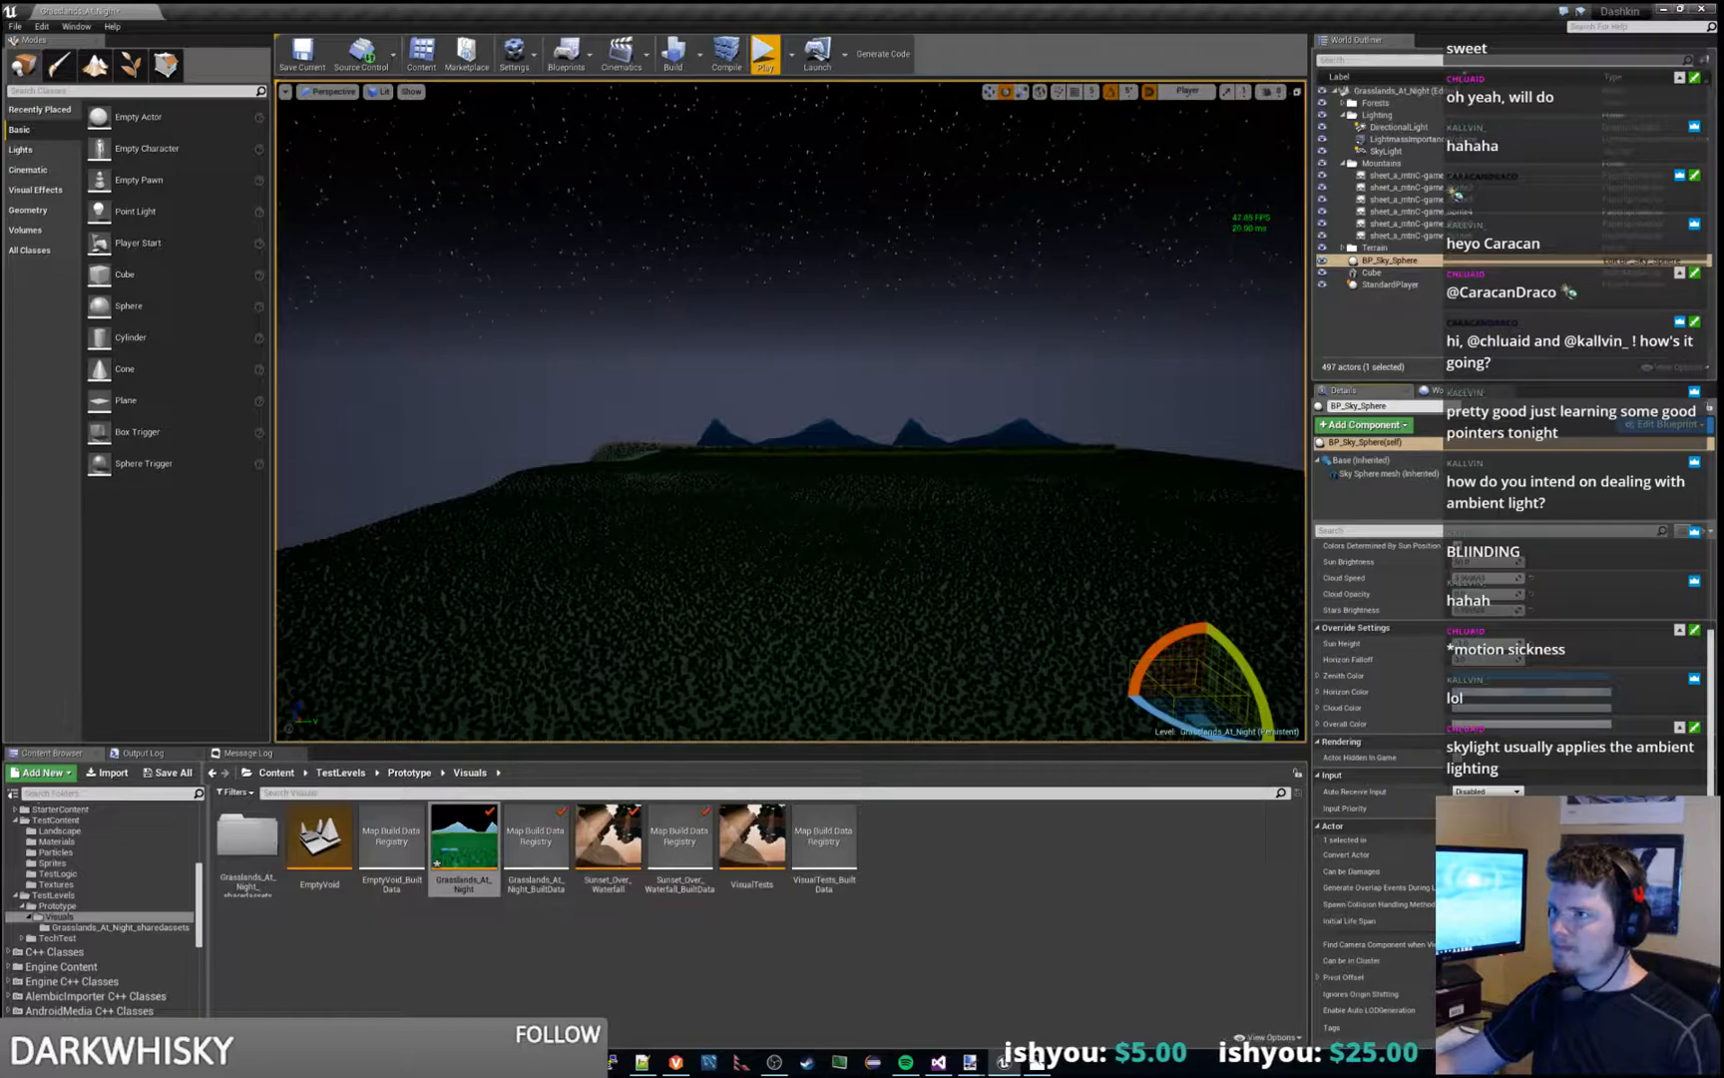
mouse_move(1188, 480)
right_down()
mouse_move(1182, 399)
mouse_move(1152, 489)
mouse_move(1202, 502)
right_up()
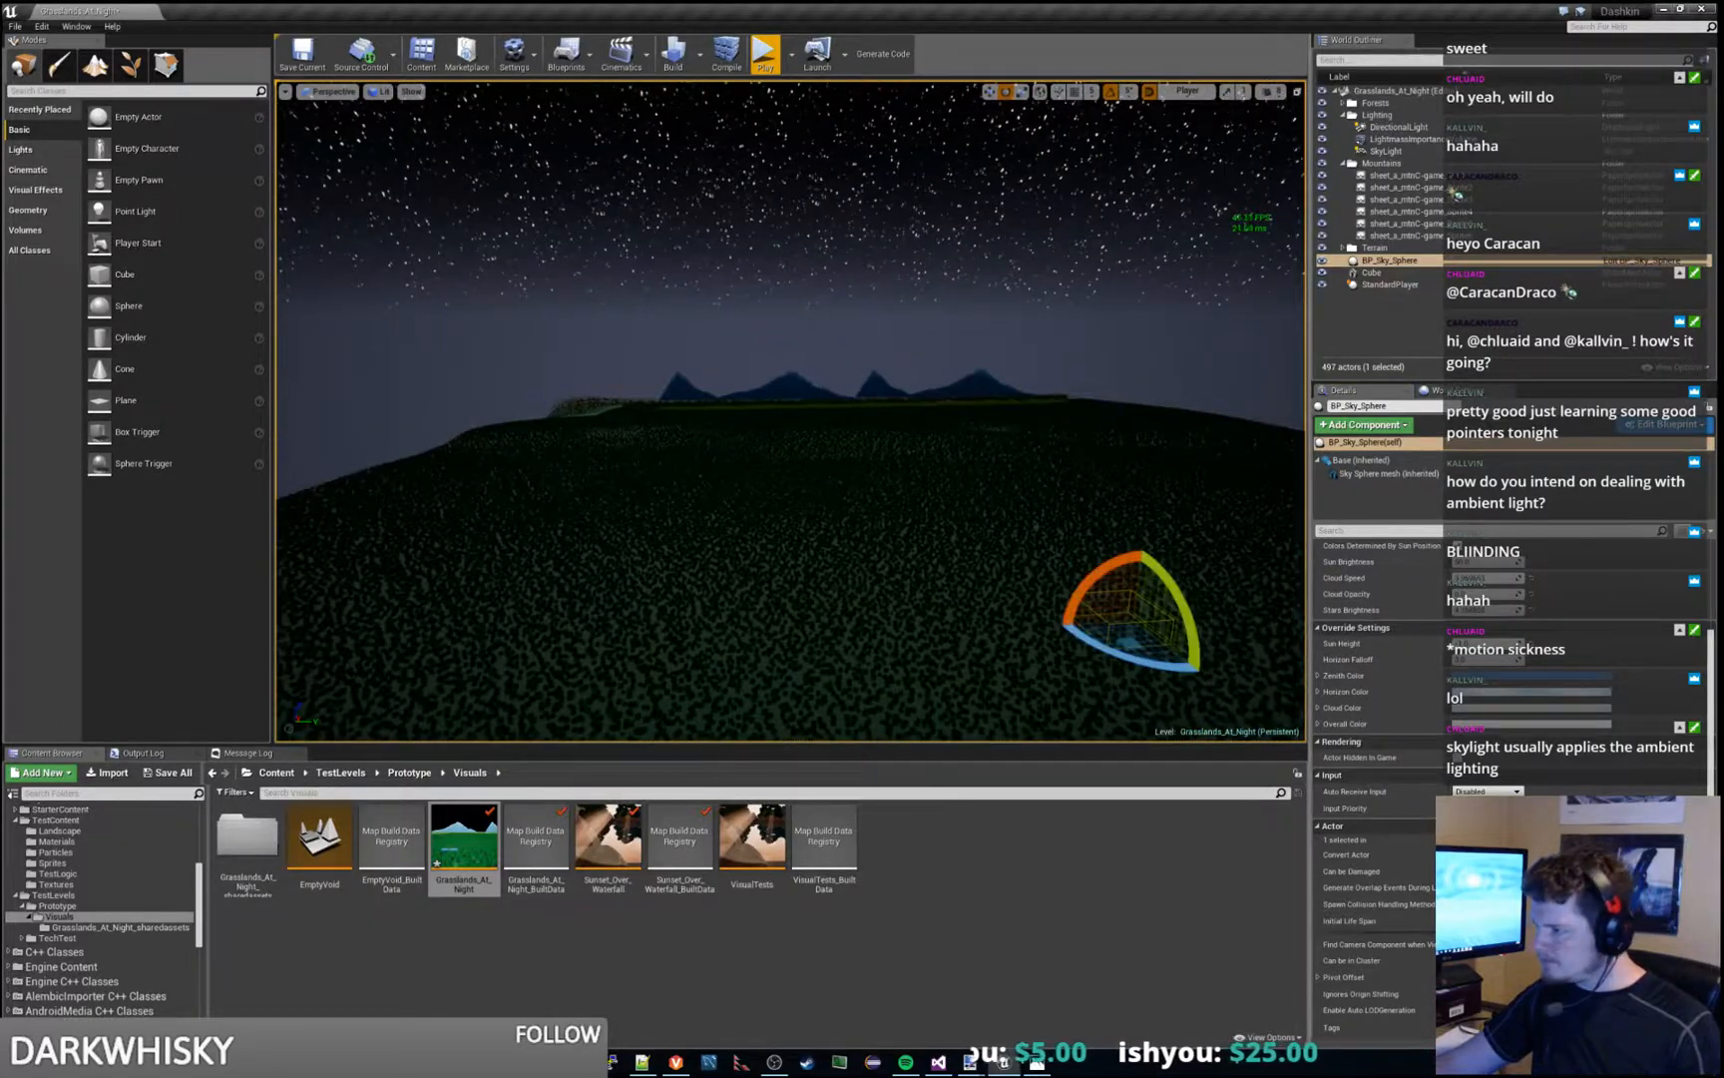
key(ctrl+s)
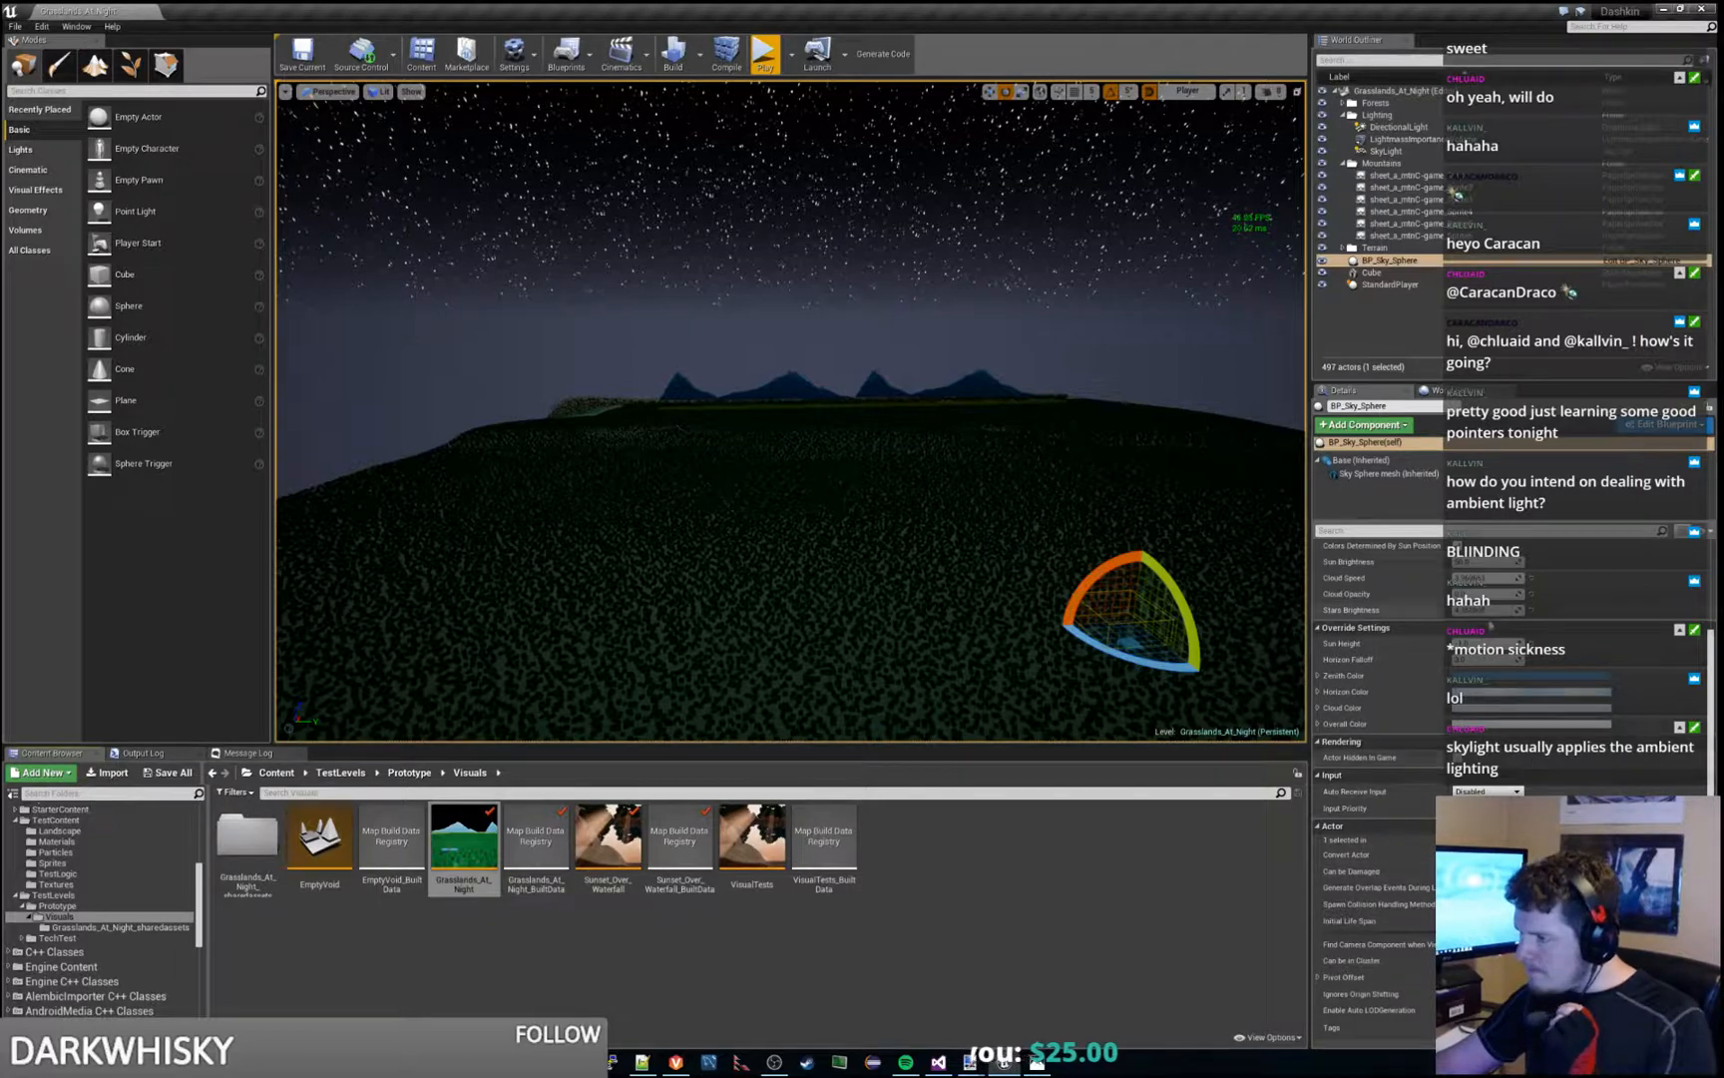
- Fine-tune BP_Sky_Sphere's sun height and cloud opacity, and briefly toggle its Colors Determined By Sun Position option
mouse_move(1483, 644)
mouse_down()
mouse_move(1516, 644)
mouse_move(1487, 644)
mouse_up()
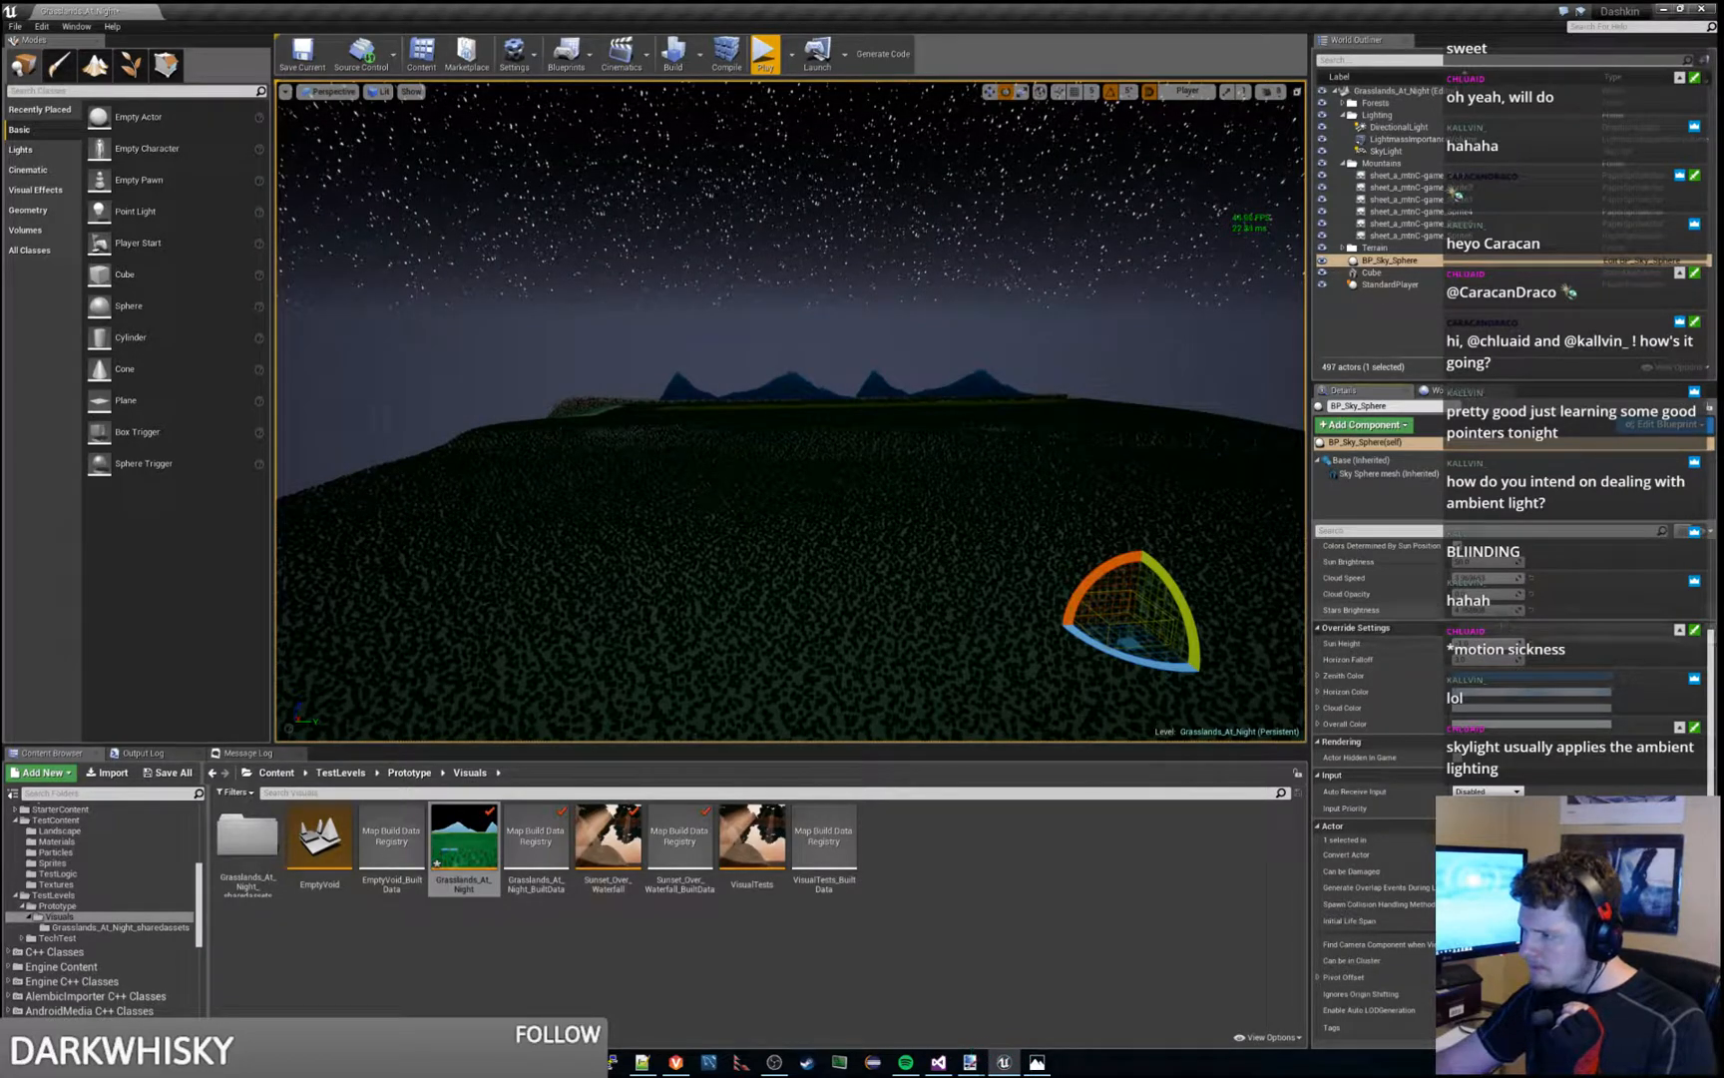
mouse_move(1486, 594)
mouse_down()
mouse_move(1508, 593)
mouse_move(1467, 594)
mouse_up()
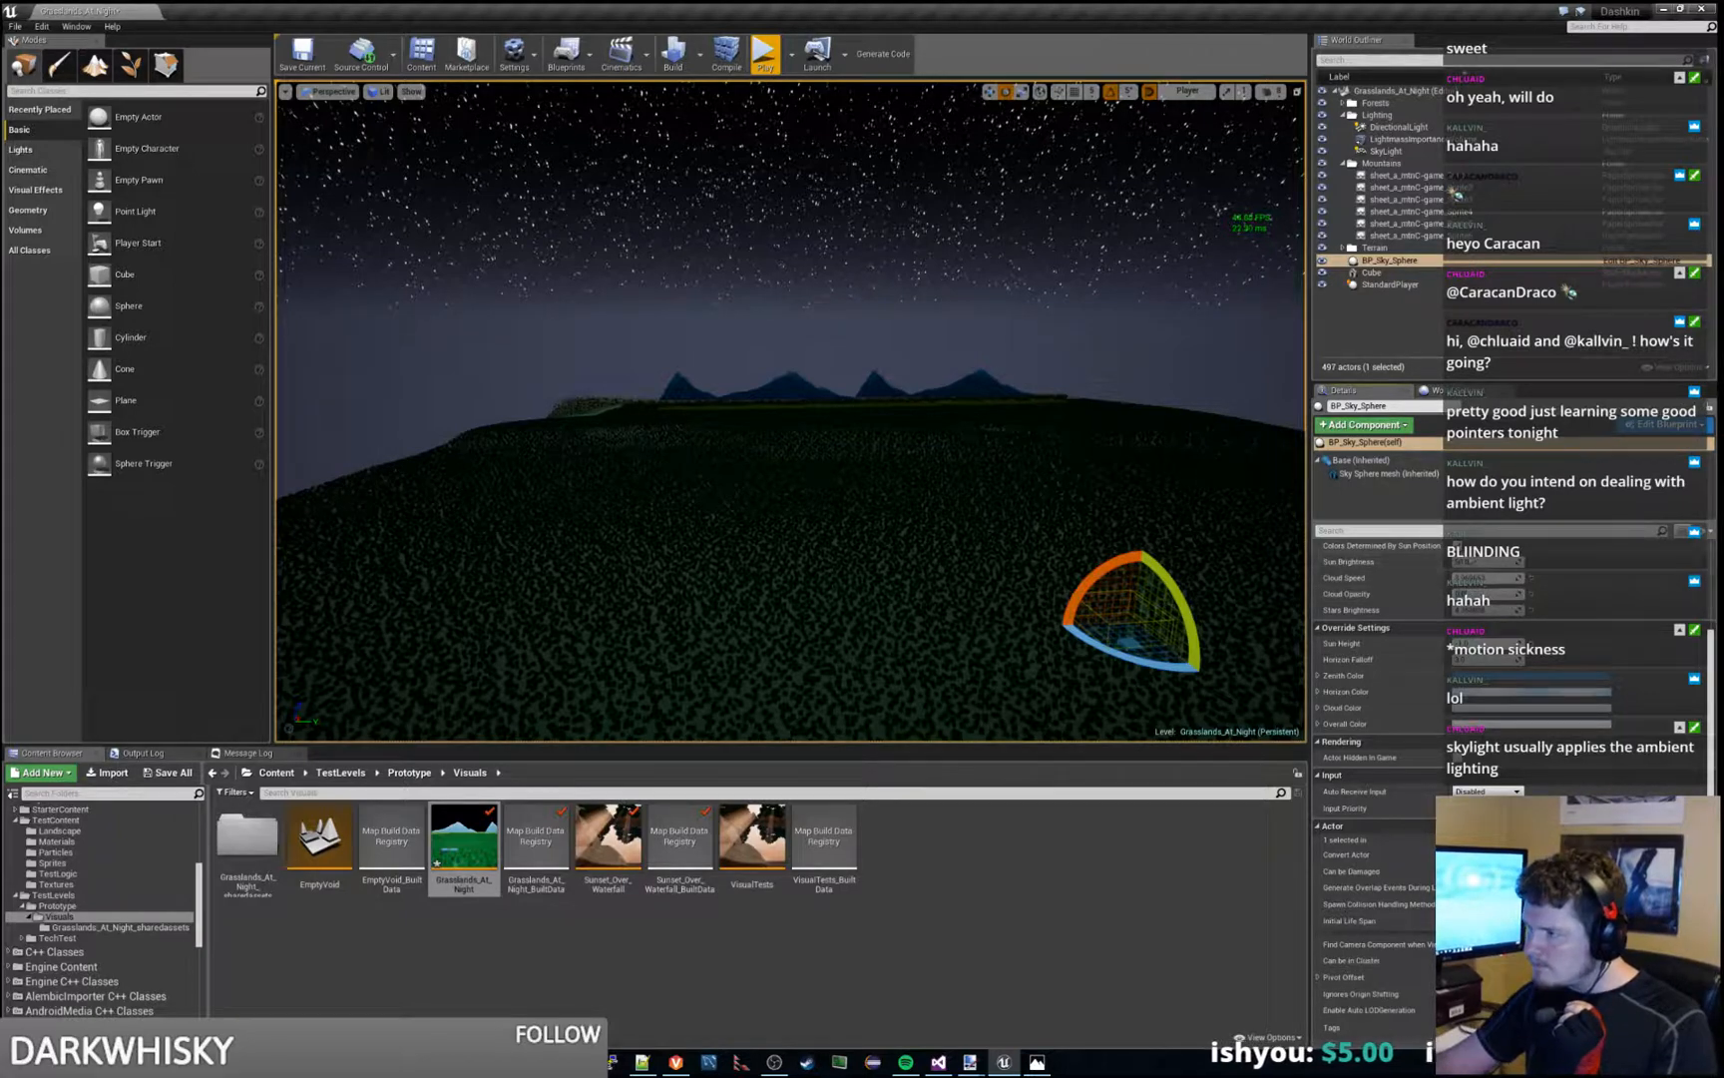
click(1458, 545)
click(1458, 546)
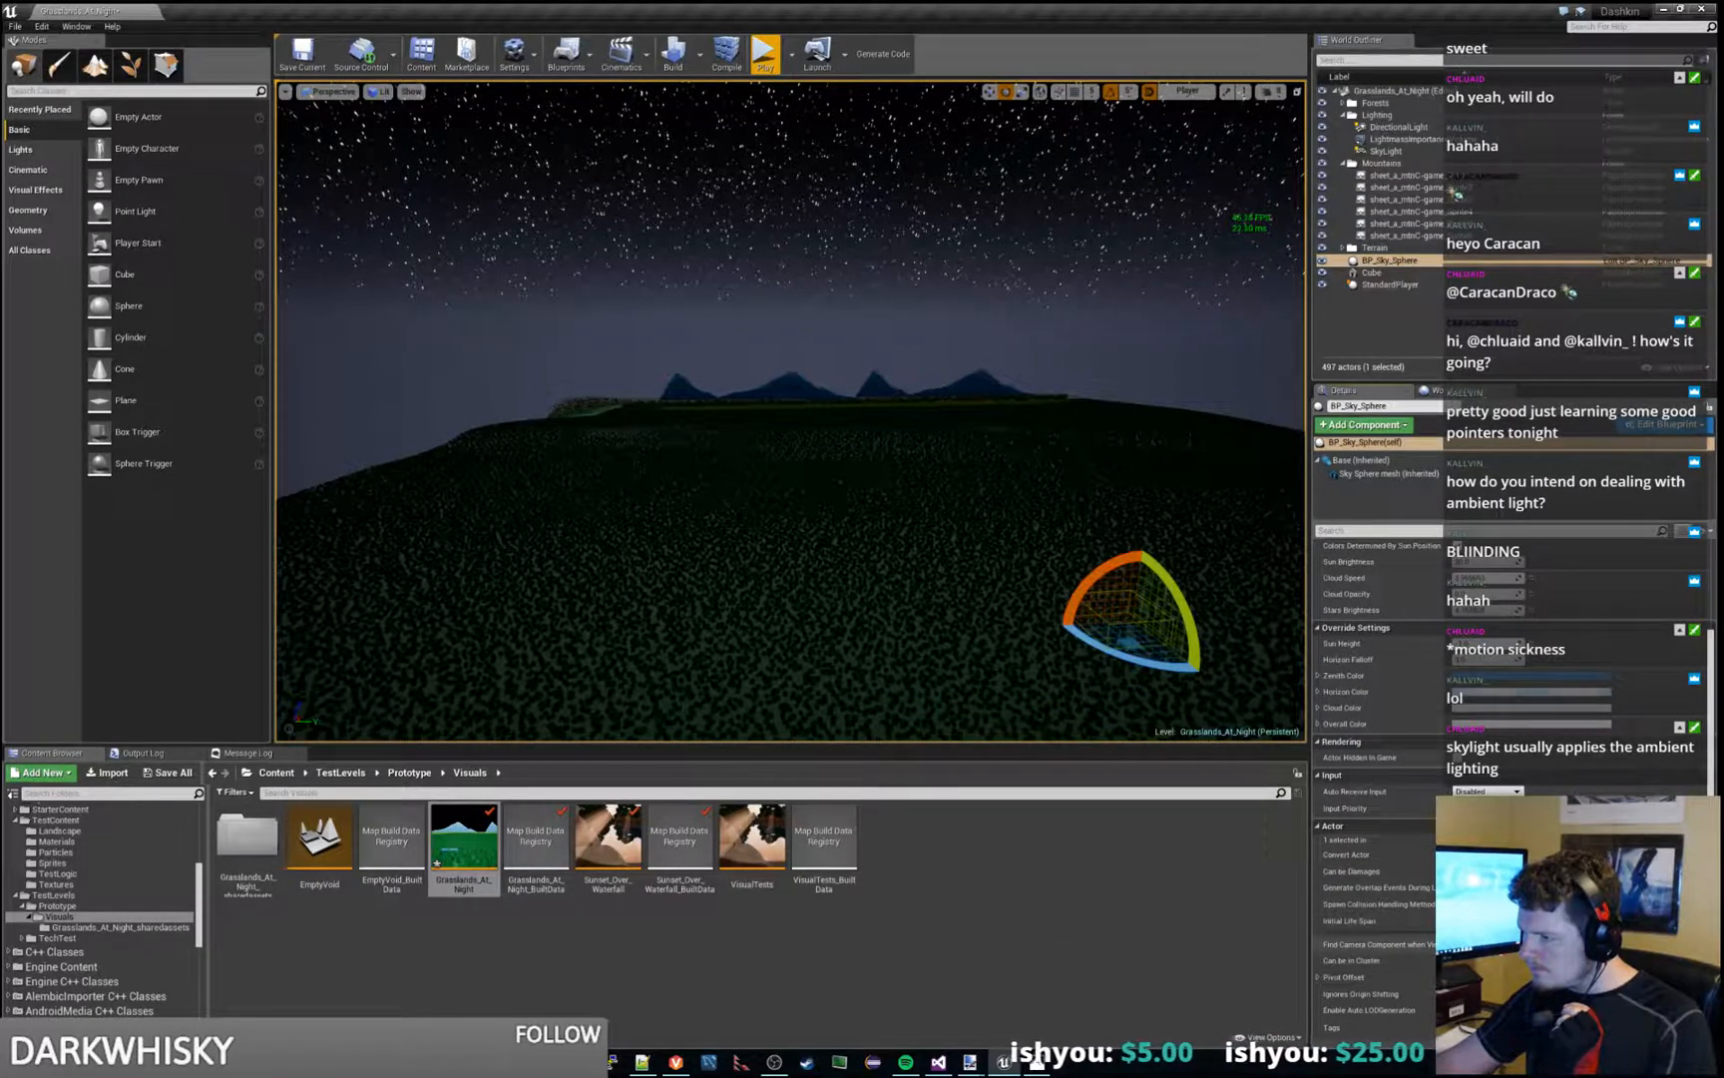
scroll(1377, 938, up, 3)
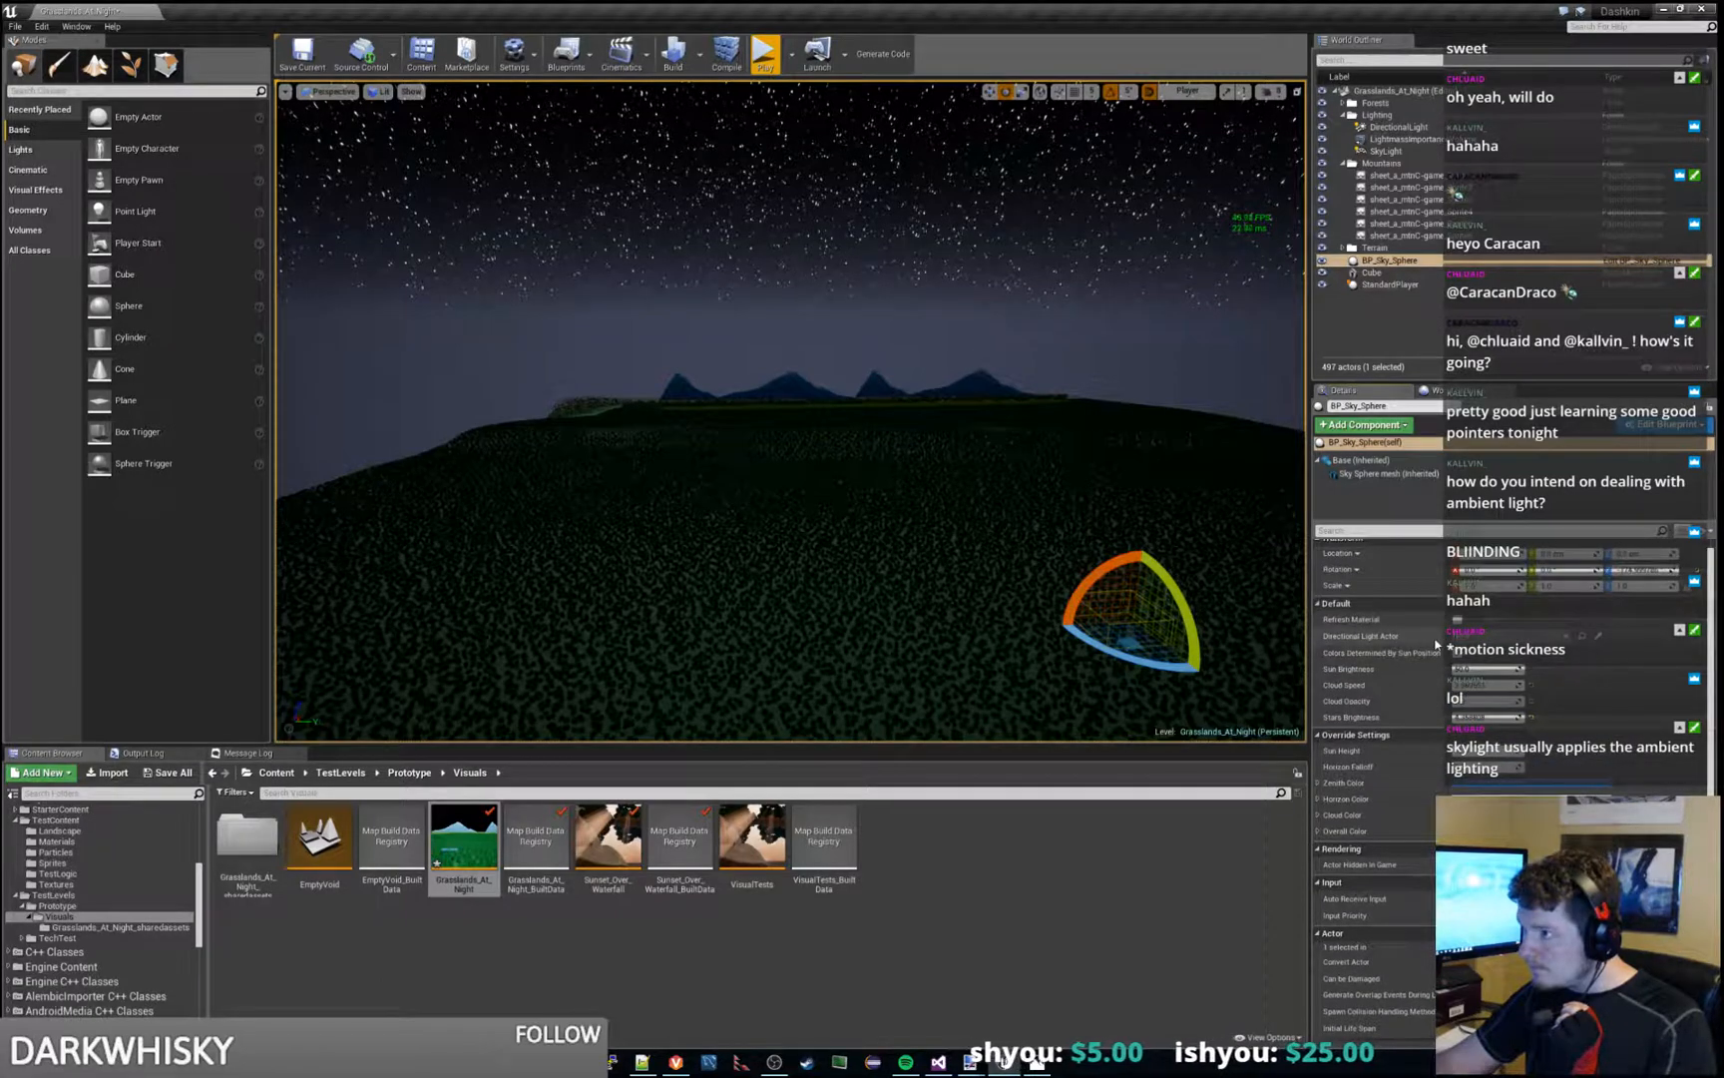
- Toggle the SkyLight's Lower Hemisphere Is Solid Color option, and build the level with BP_Sky_Sphere selected
click(1388, 151)
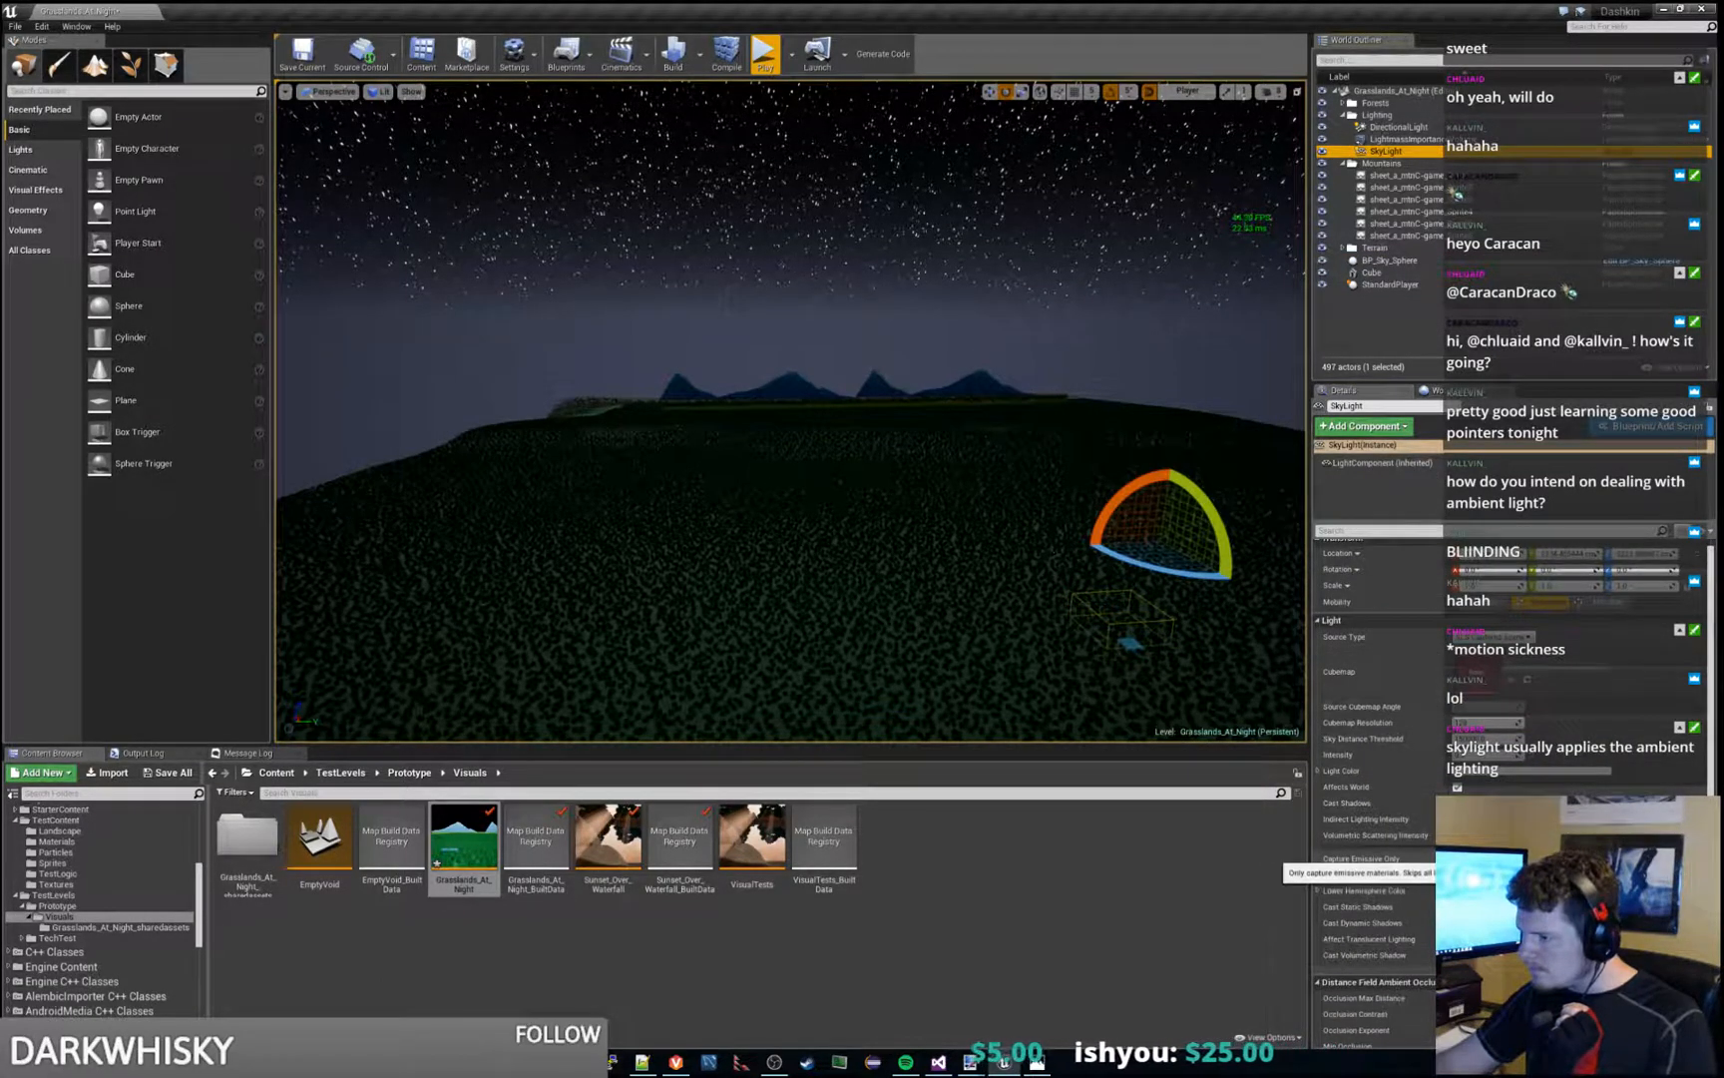
click(1457, 875)
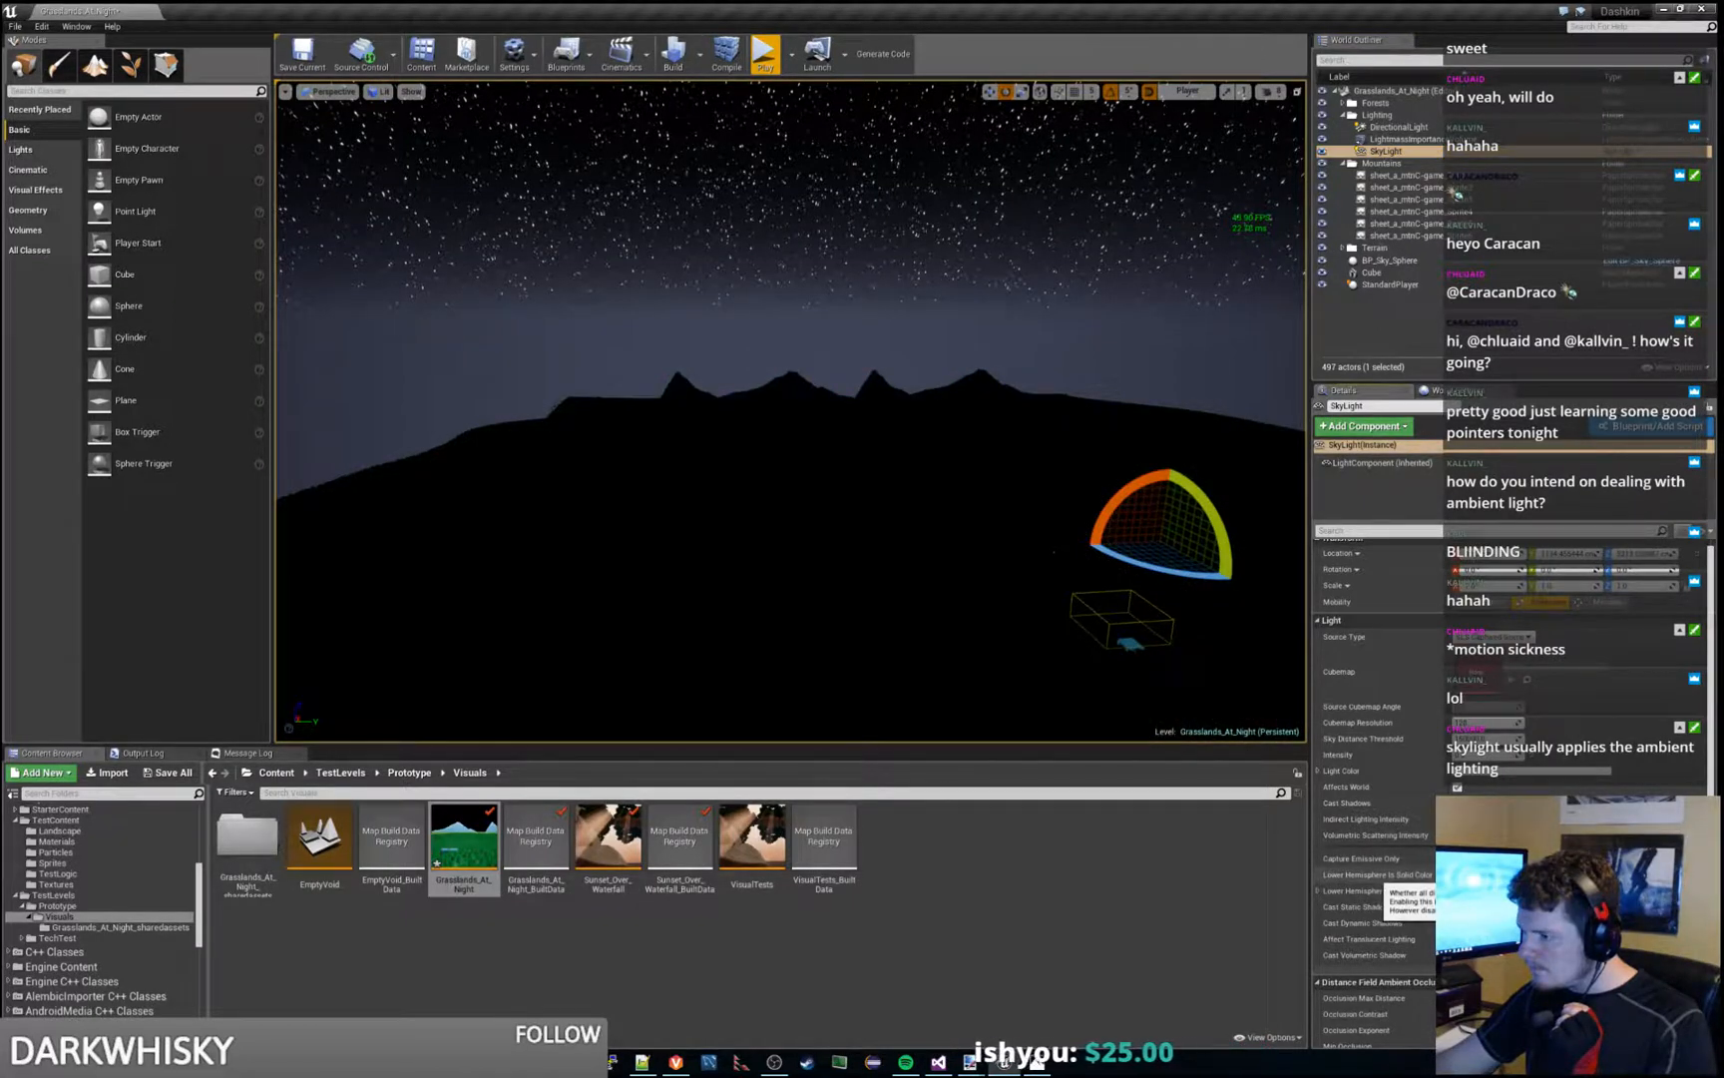
key(s)
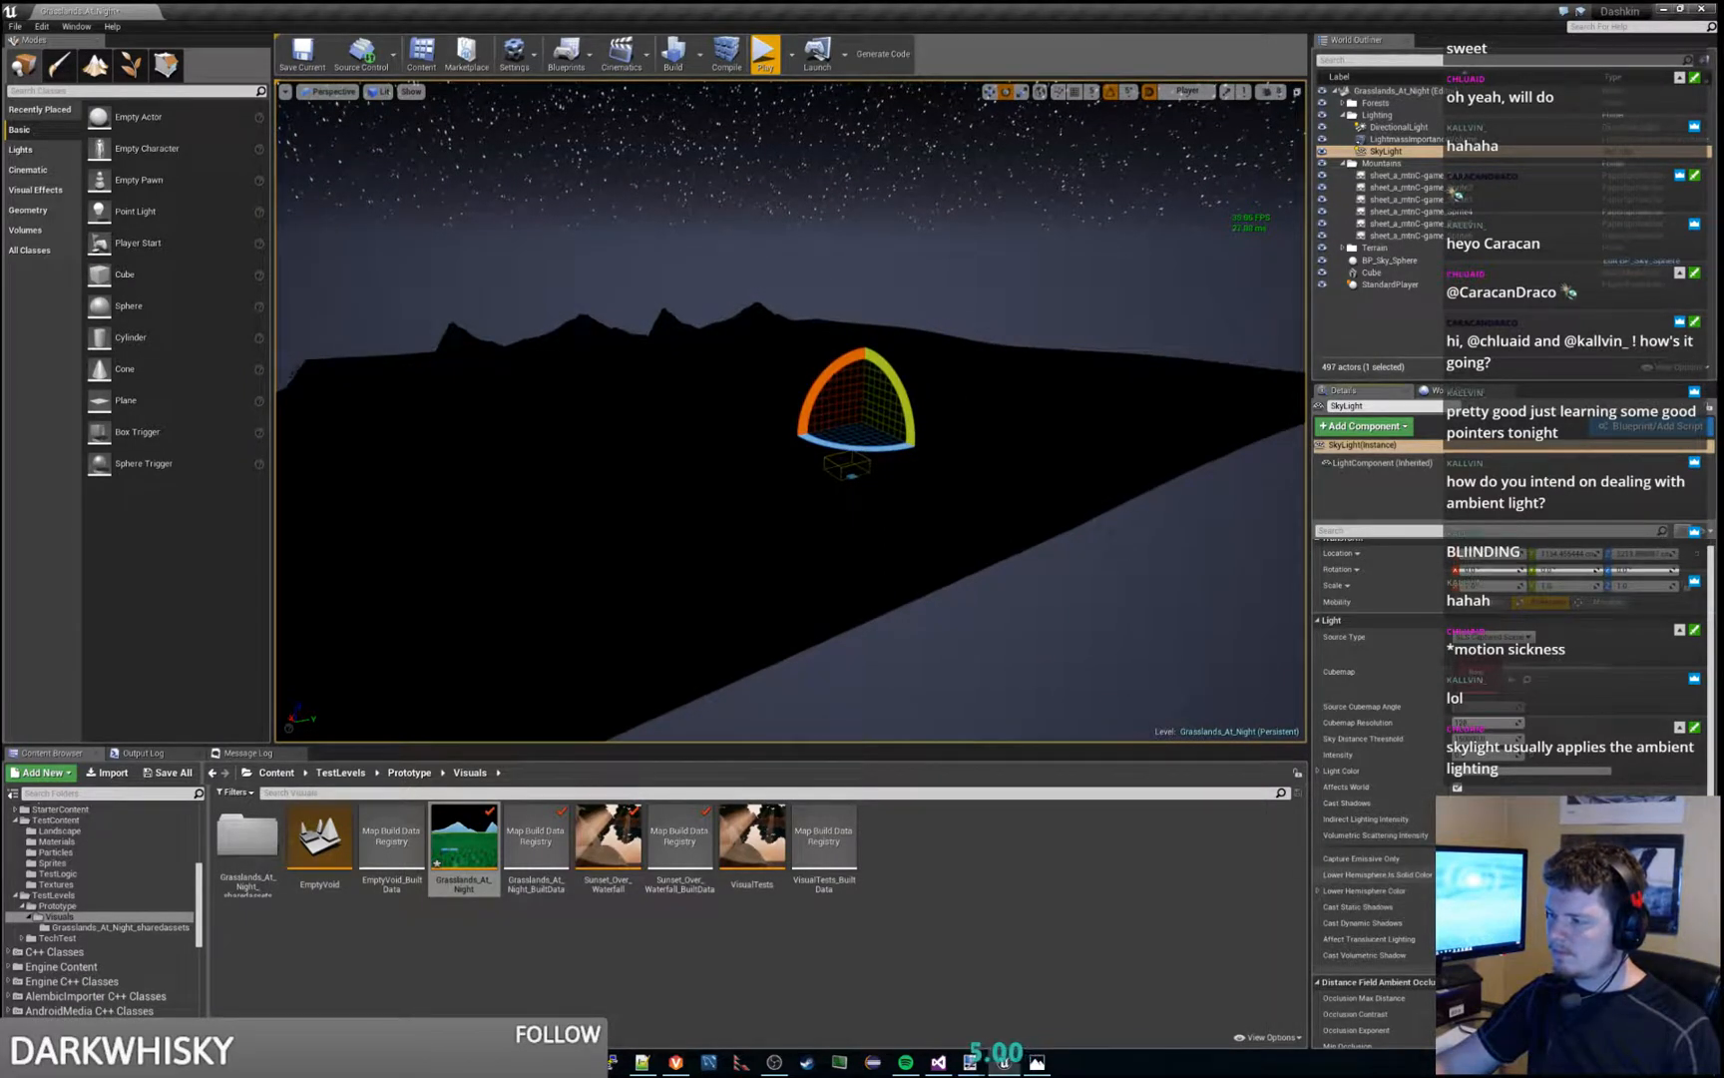
click(1120, 588)
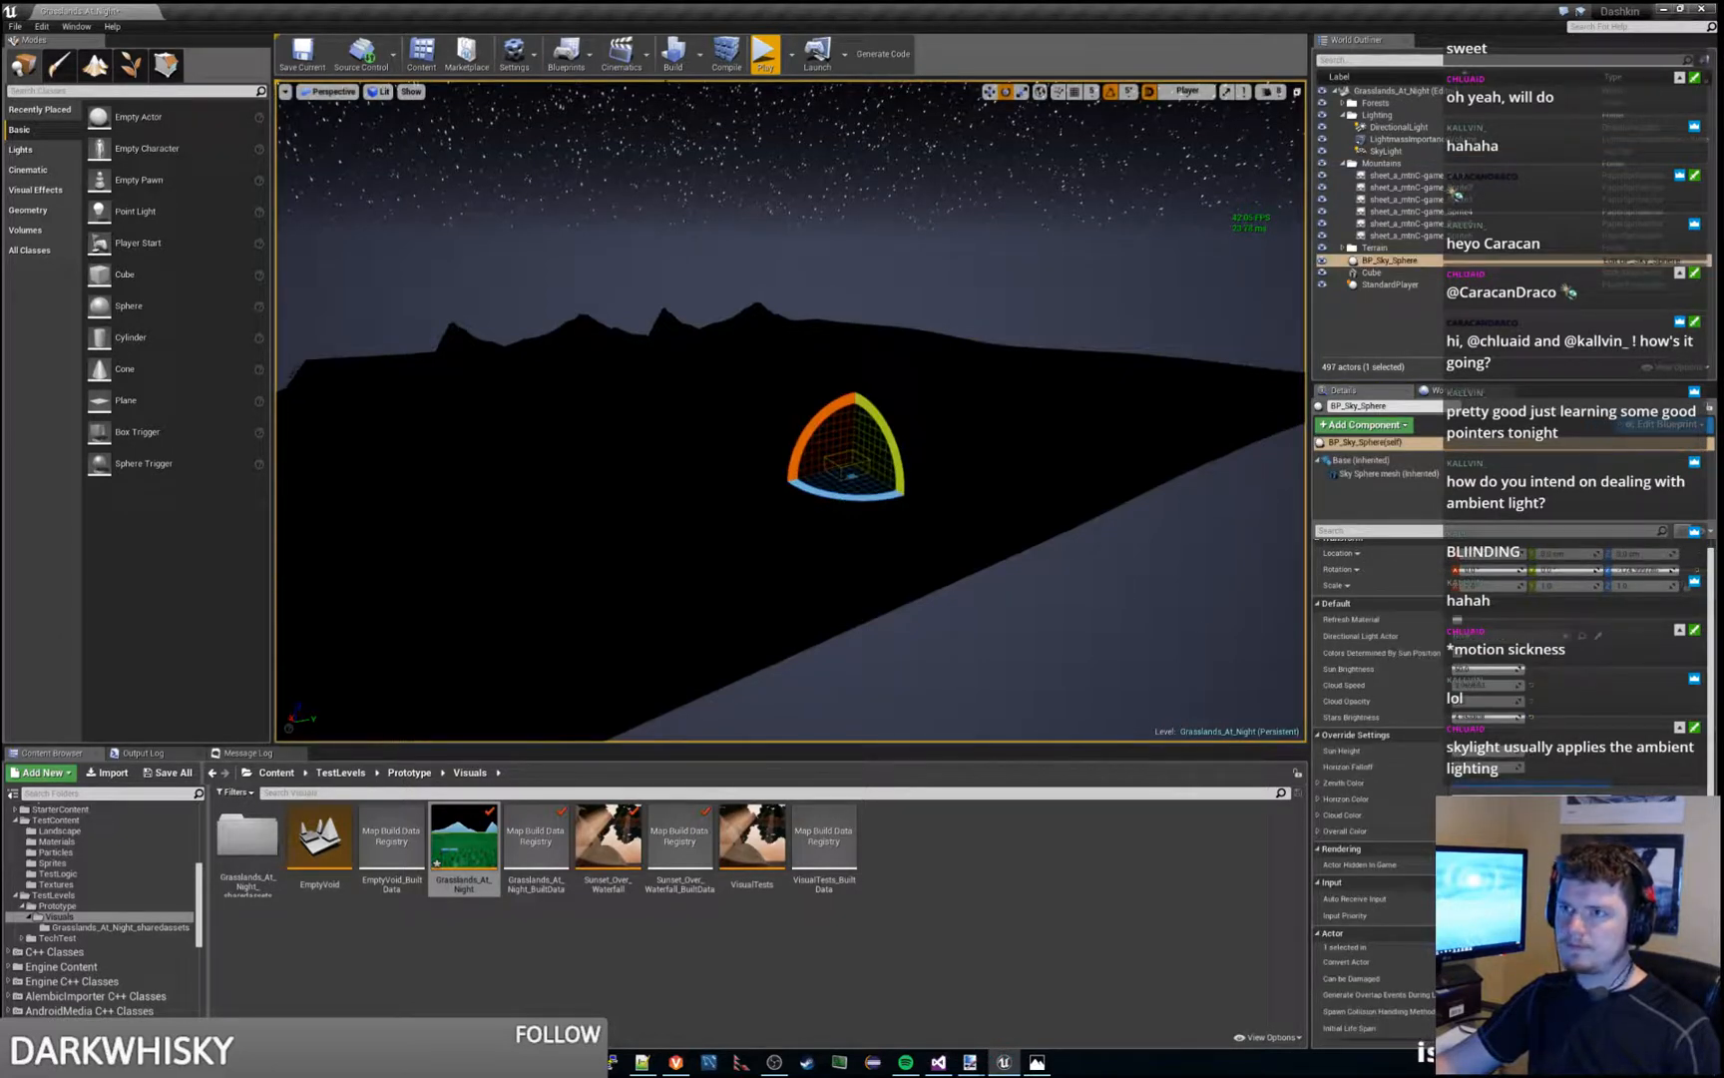
click(679, 63)
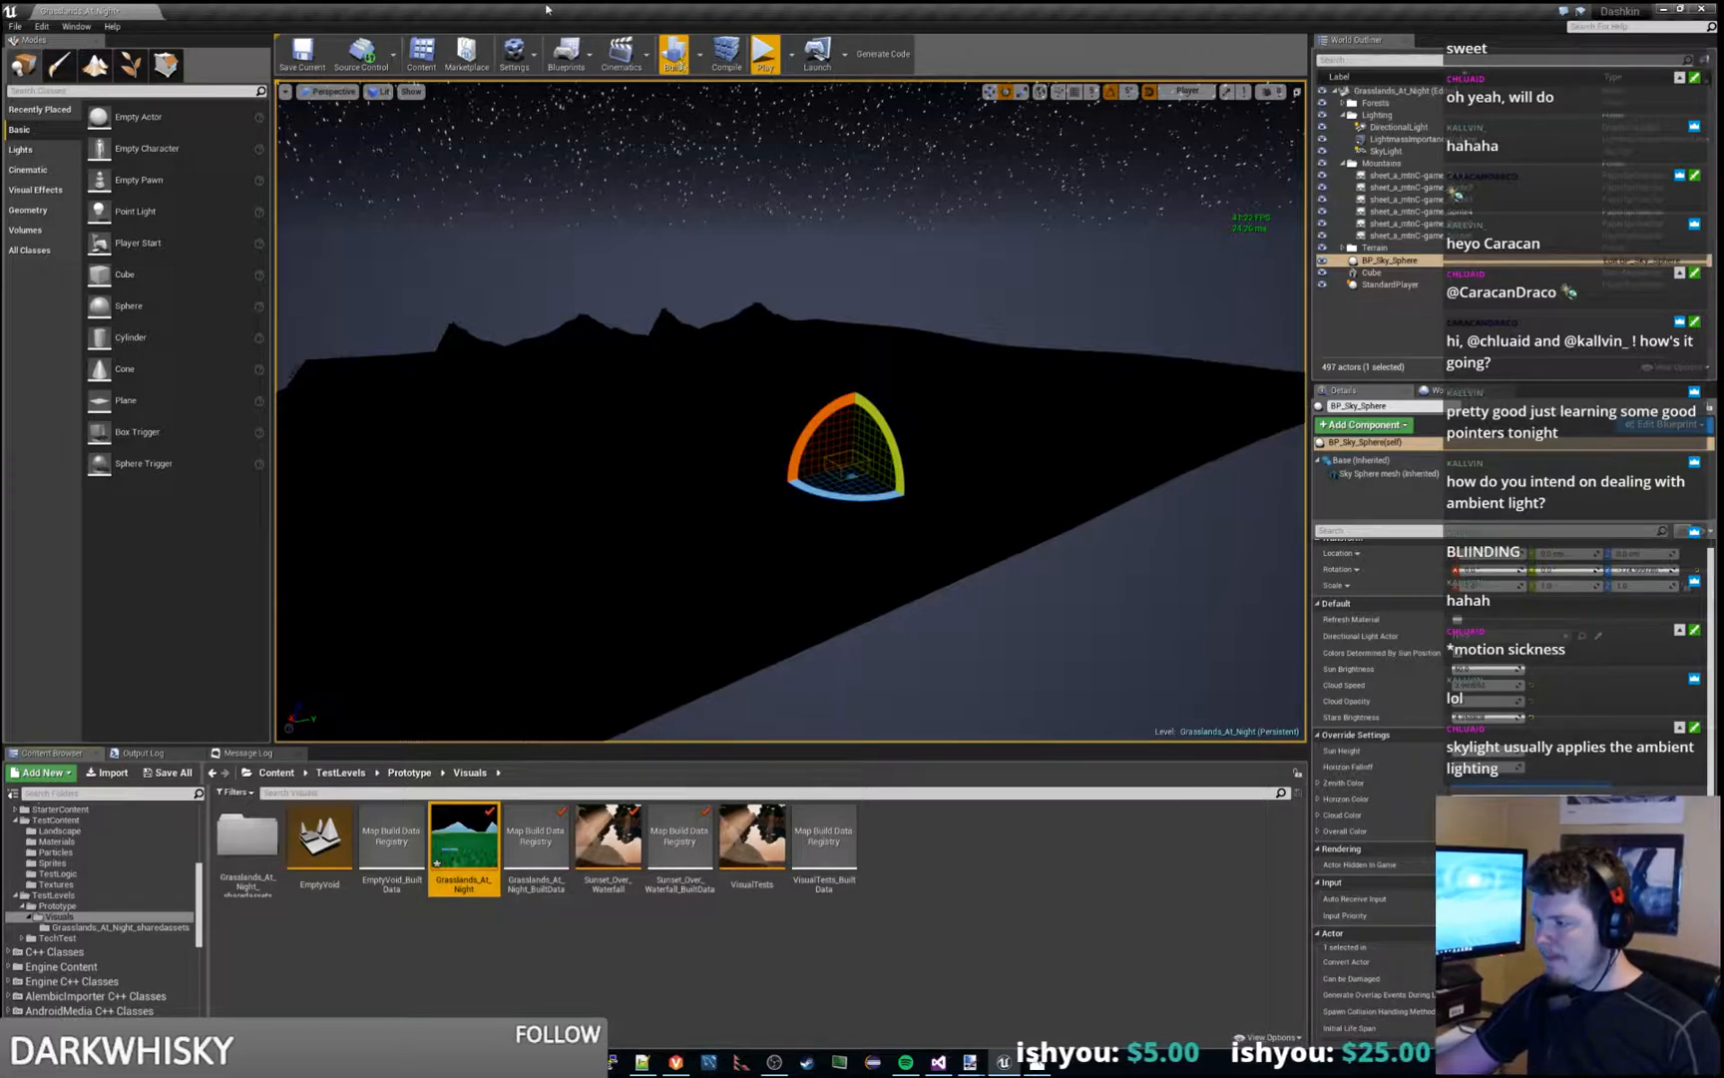
- Try Colors Determined By Sun Position and a much higher stars brightness on BP_Sky_Sphere, and restore both settings
right_drag(1114, 534, 1016, 550)
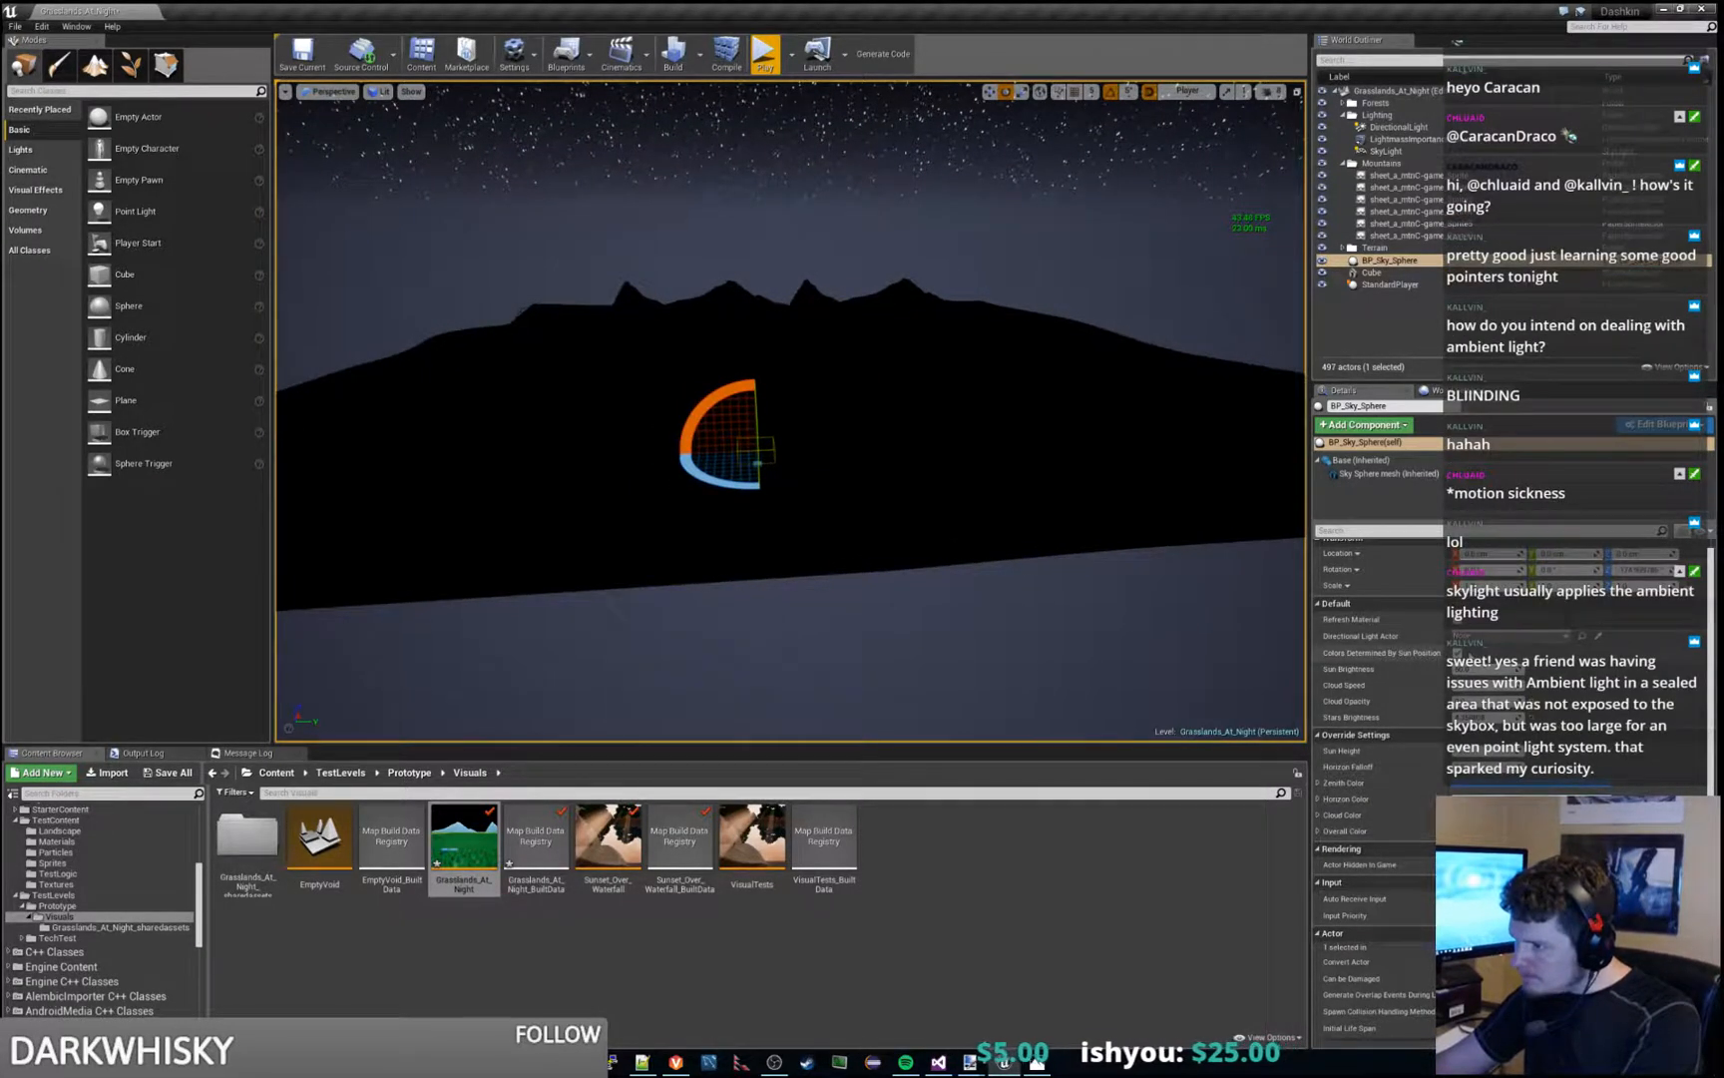
click(1459, 652)
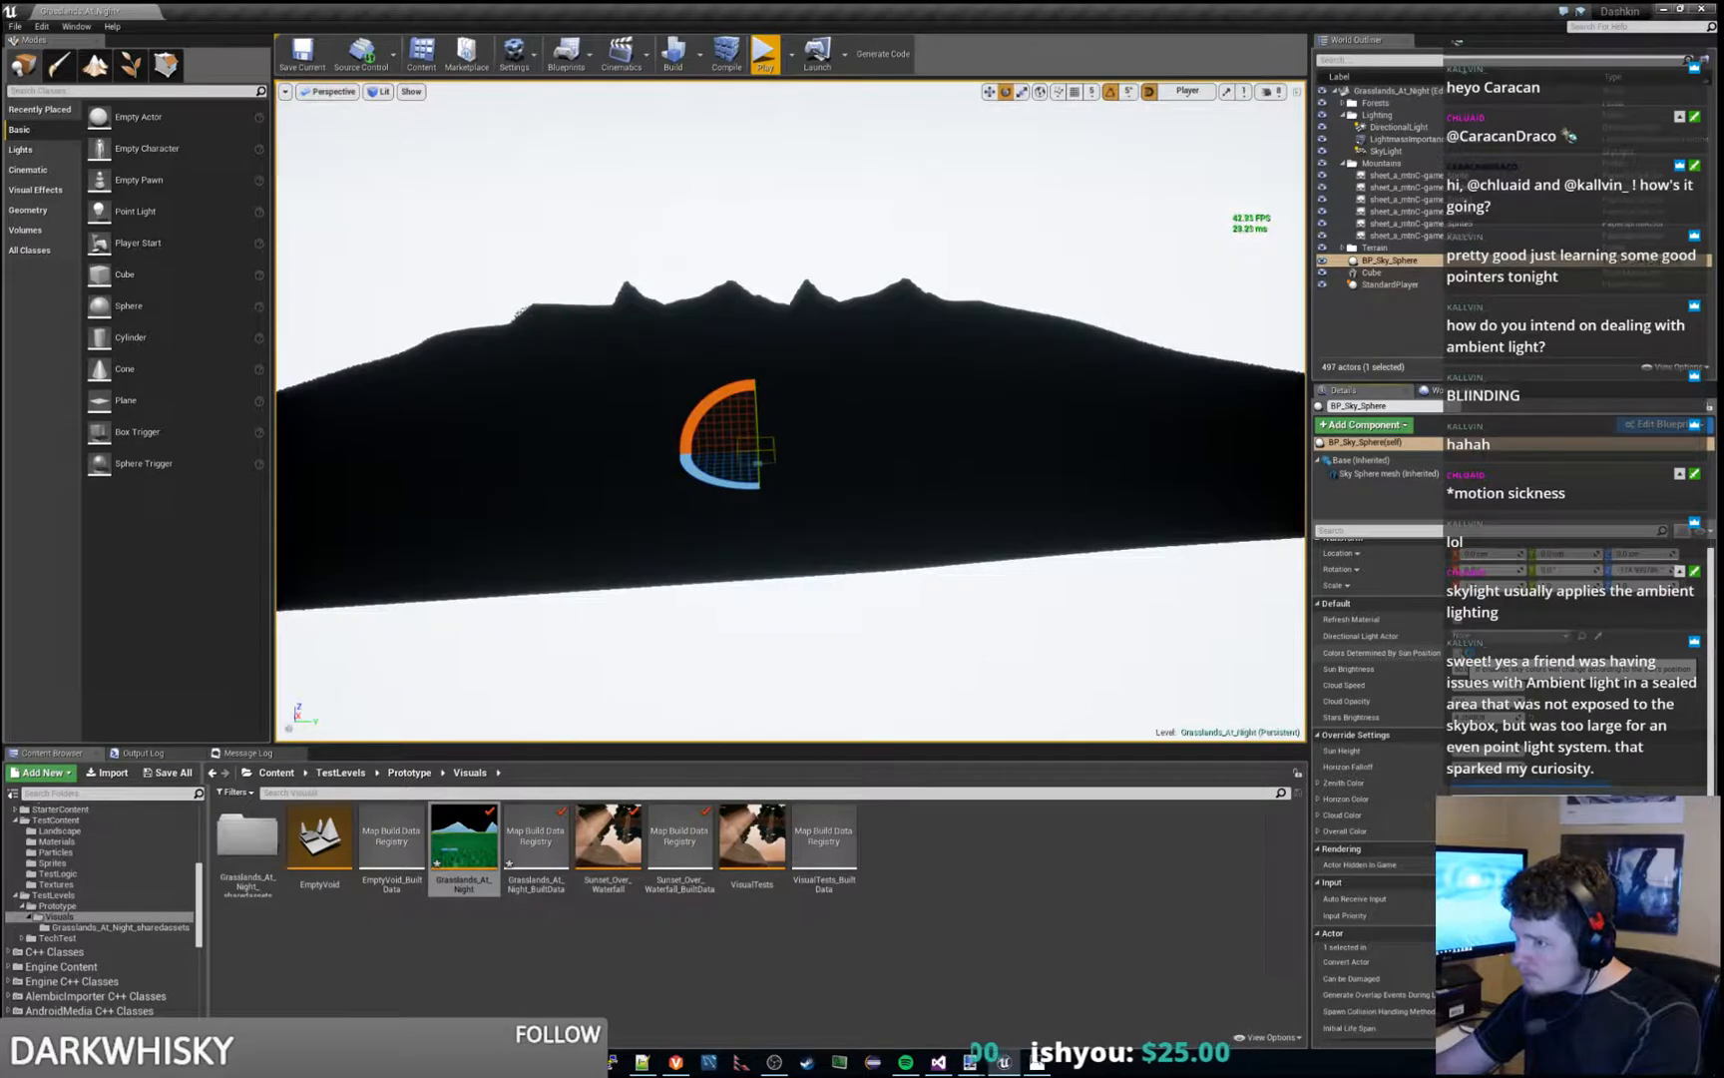
click(1459, 653)
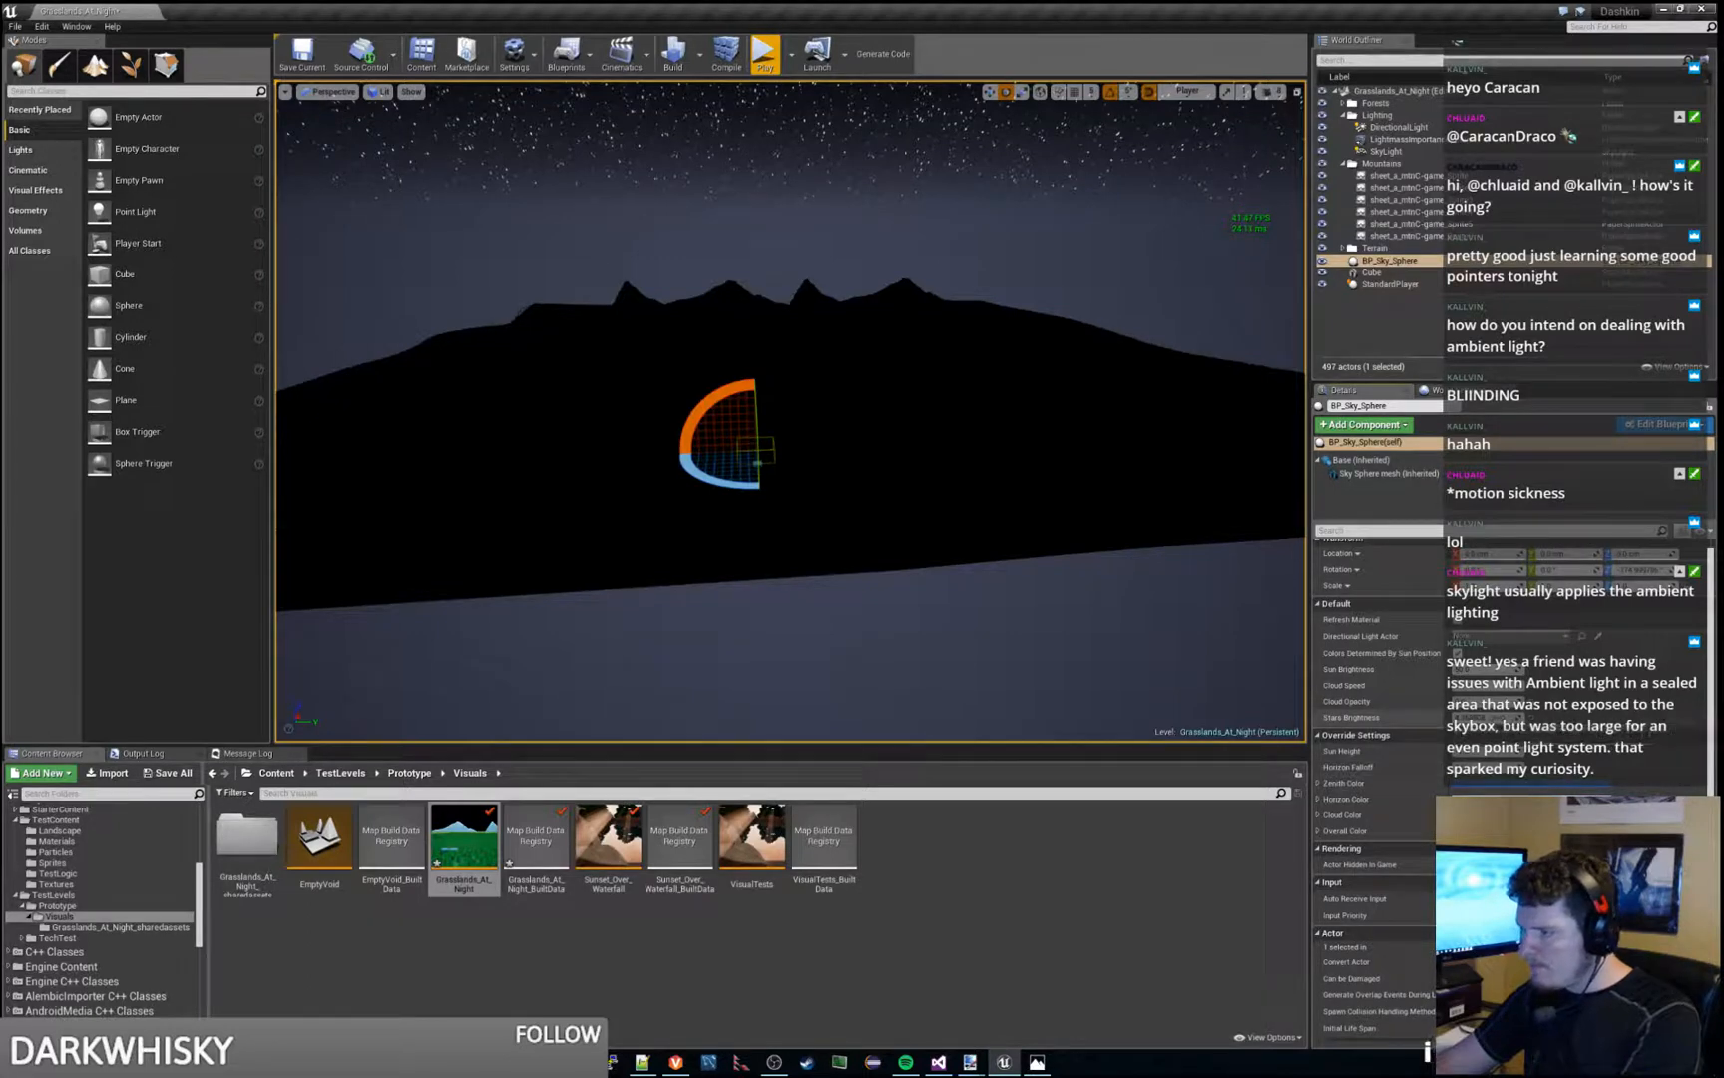
drag(1487, 717, 1606, 717)
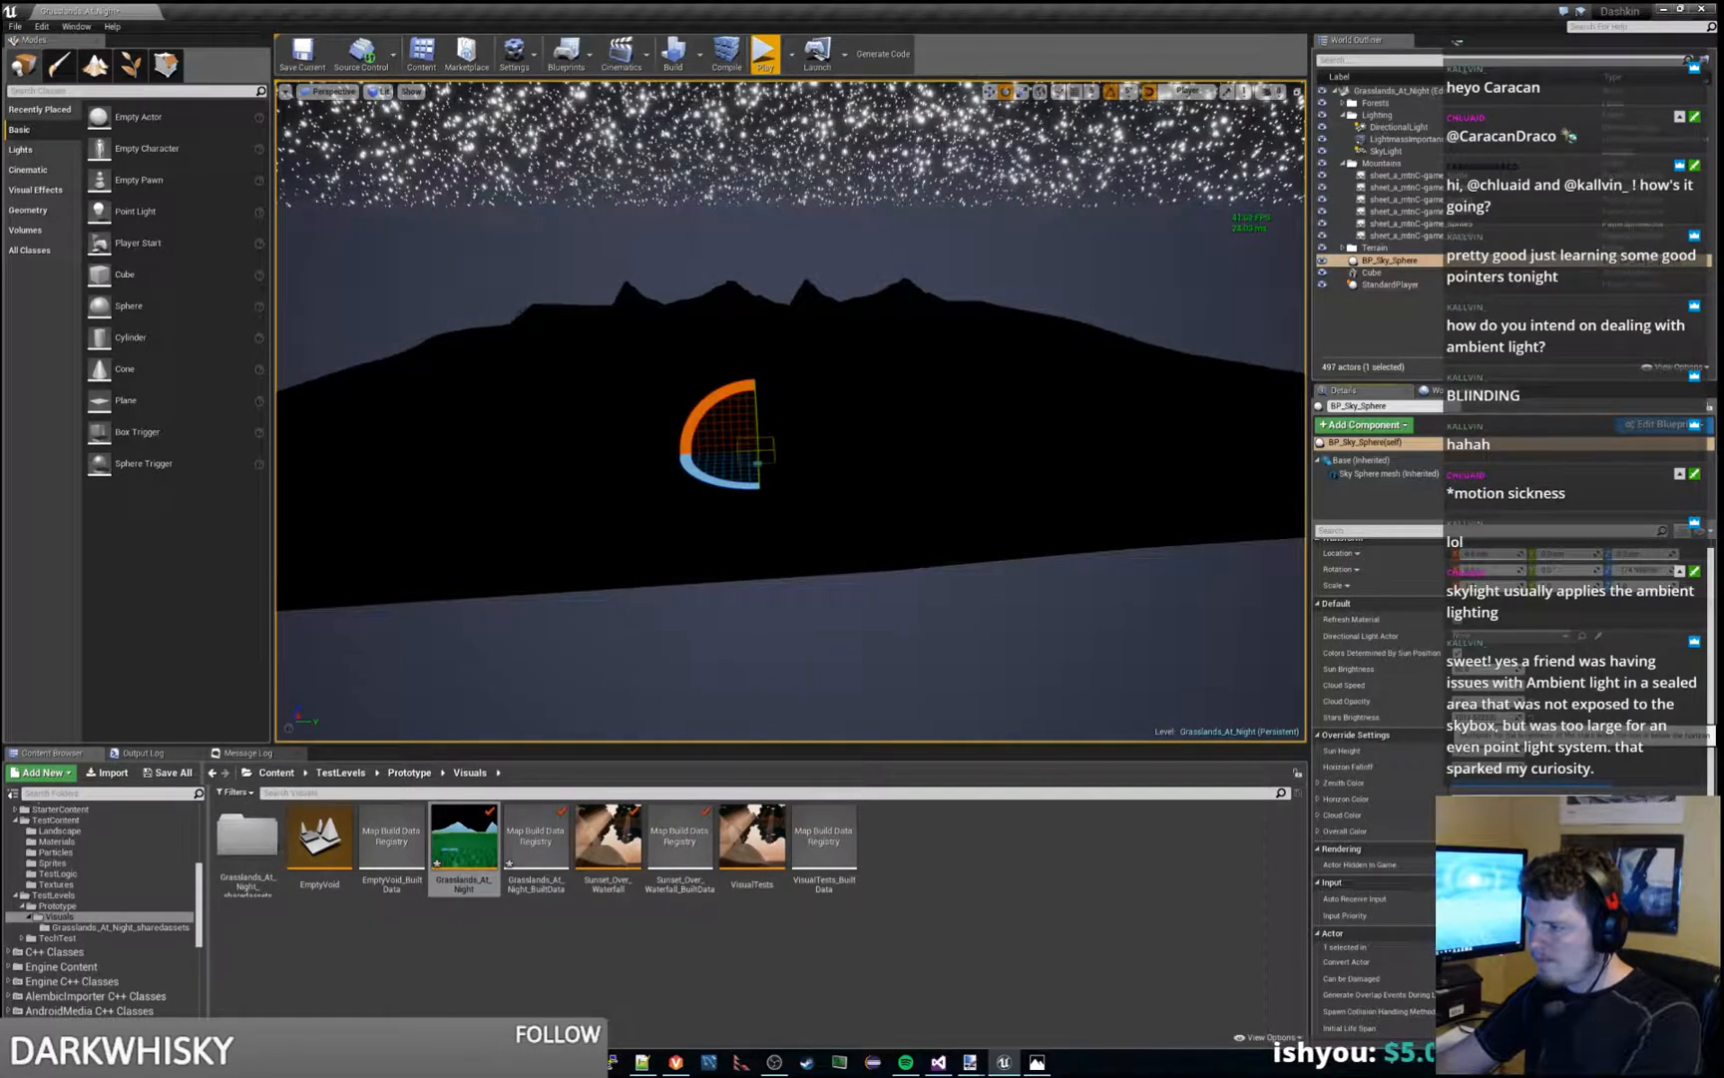
click(1532, 718)
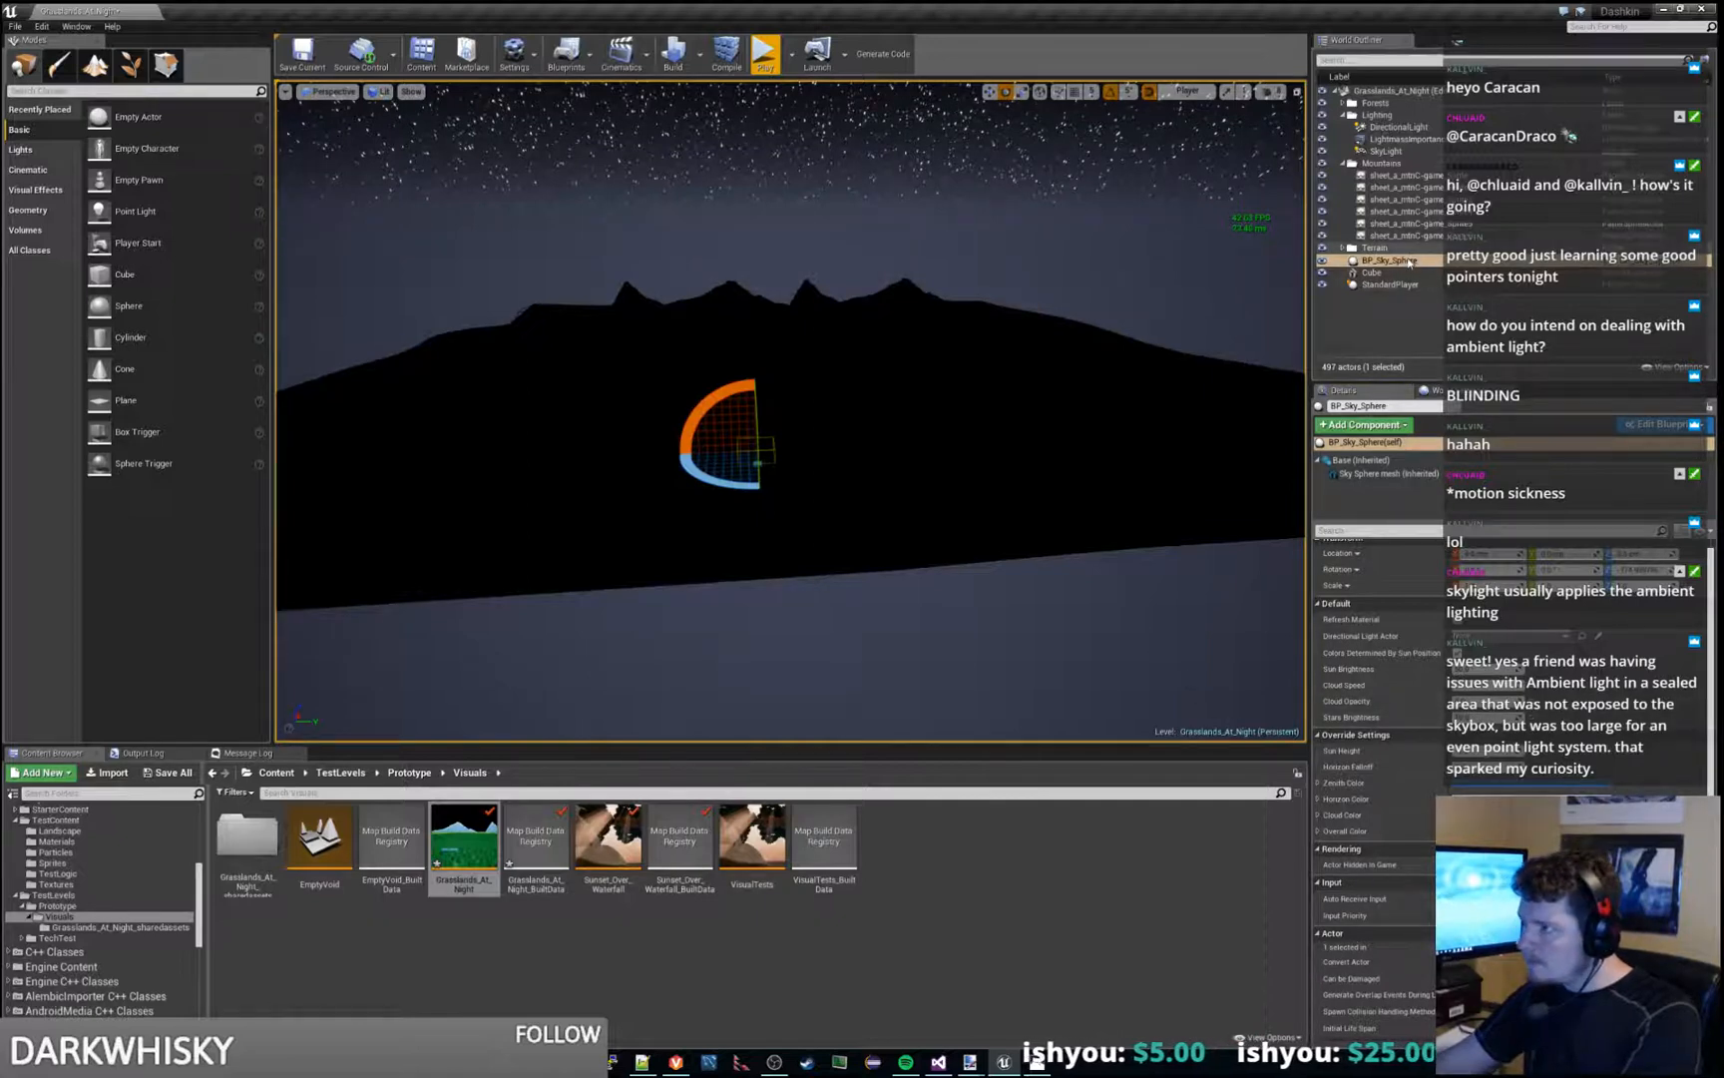
- Select the SkyLight, review its light and rendering settings, and save the level
click(1387, 151)
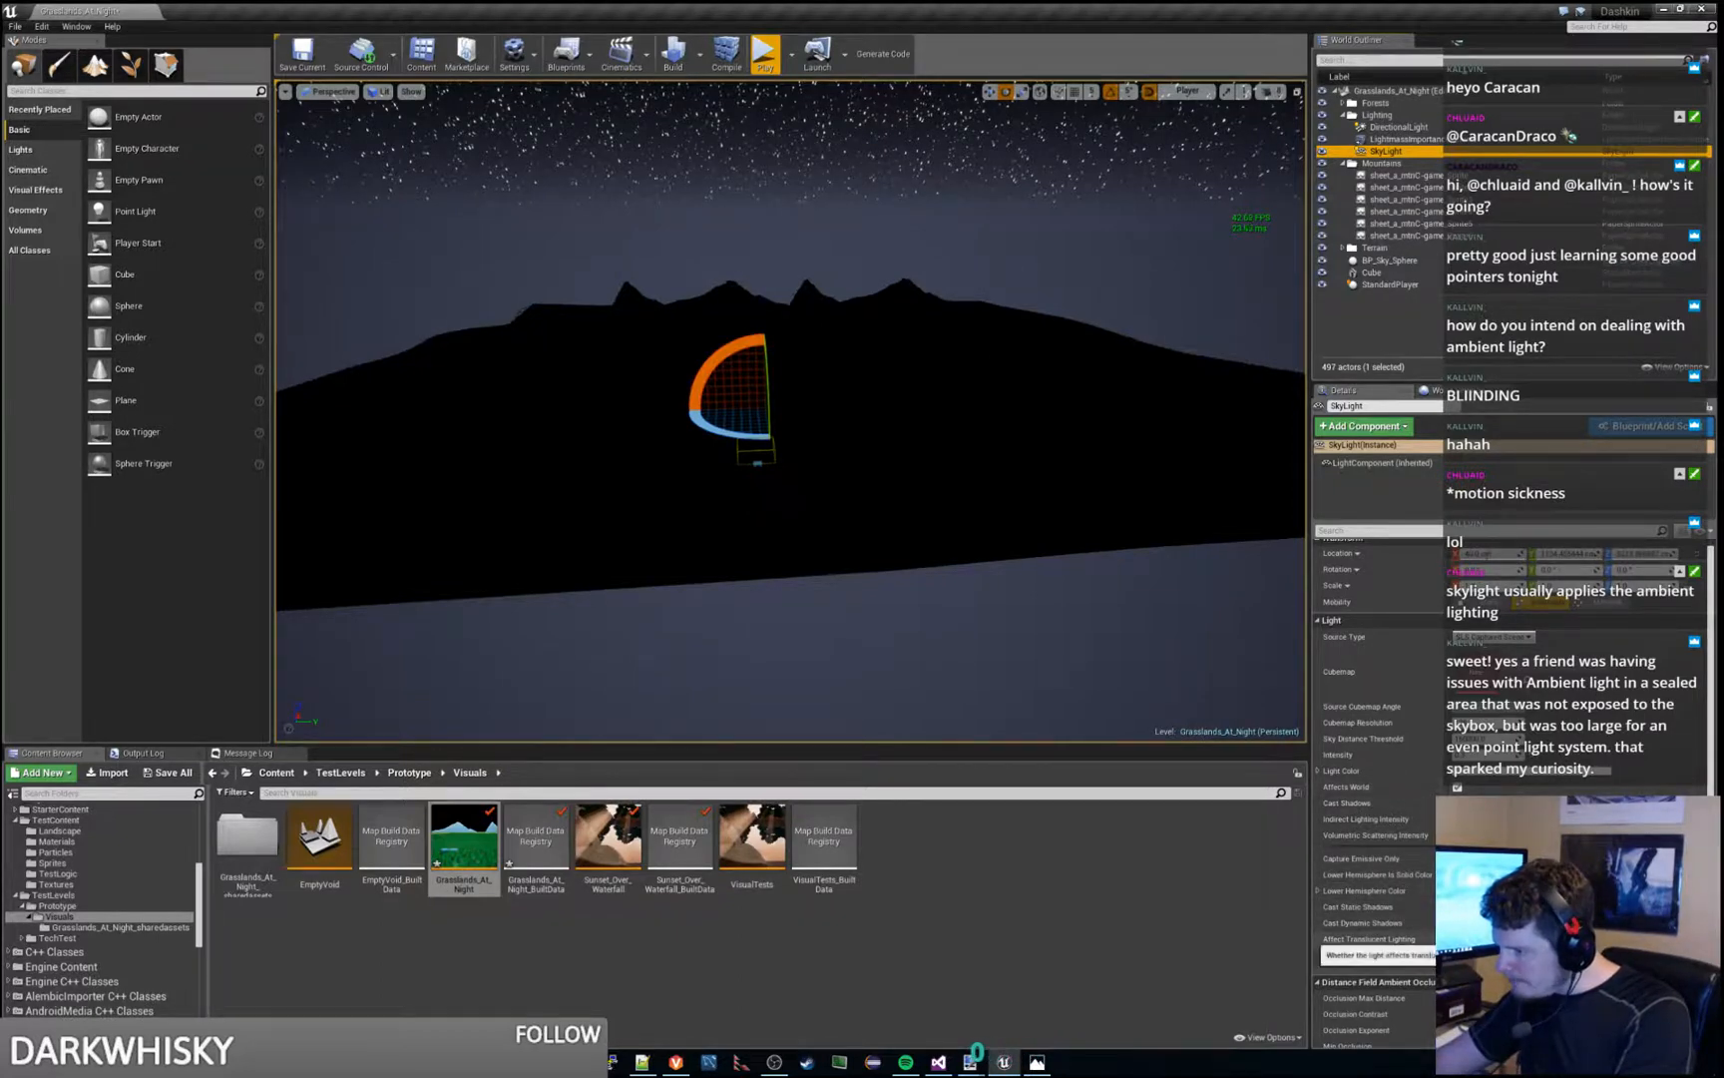
scroll(1377, 958, down, 3)
scroll(1377, 798, up, 3)
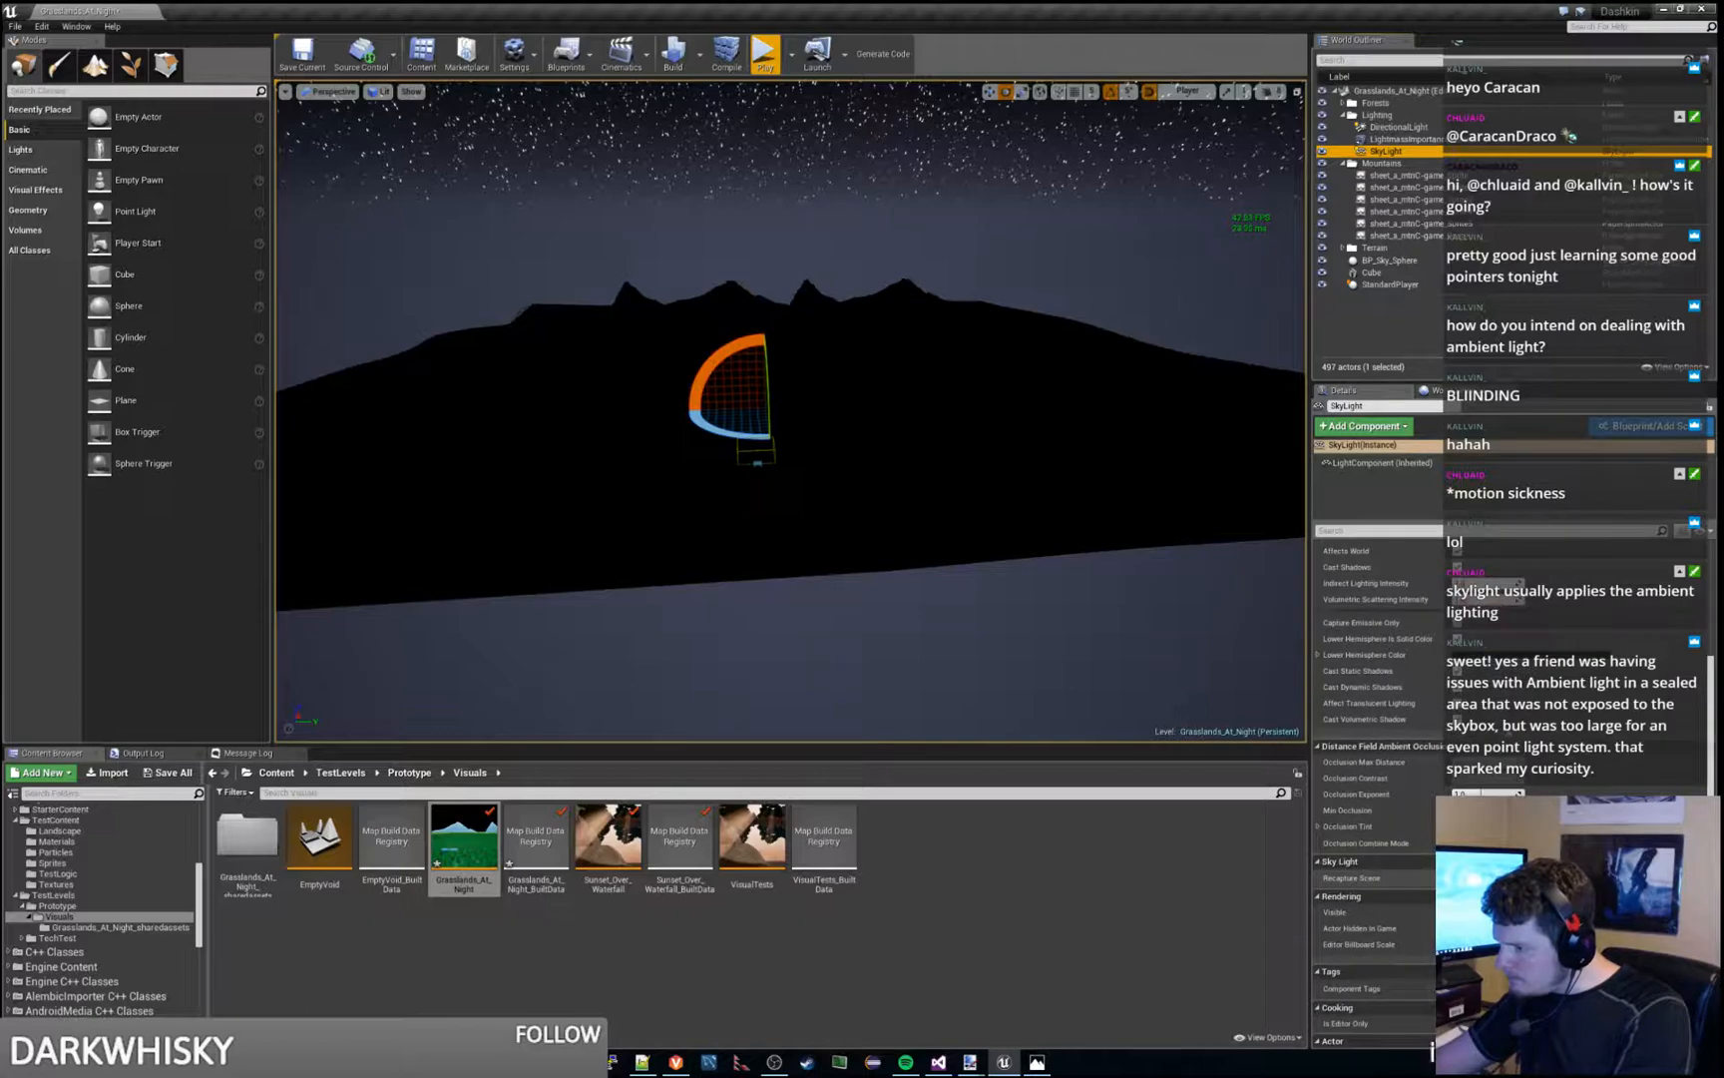
mouse_move(907, 466)
right_down()
mouse_move(849, 407)
mouse_move(904, 466)
right_up()
key(ctrl+s)
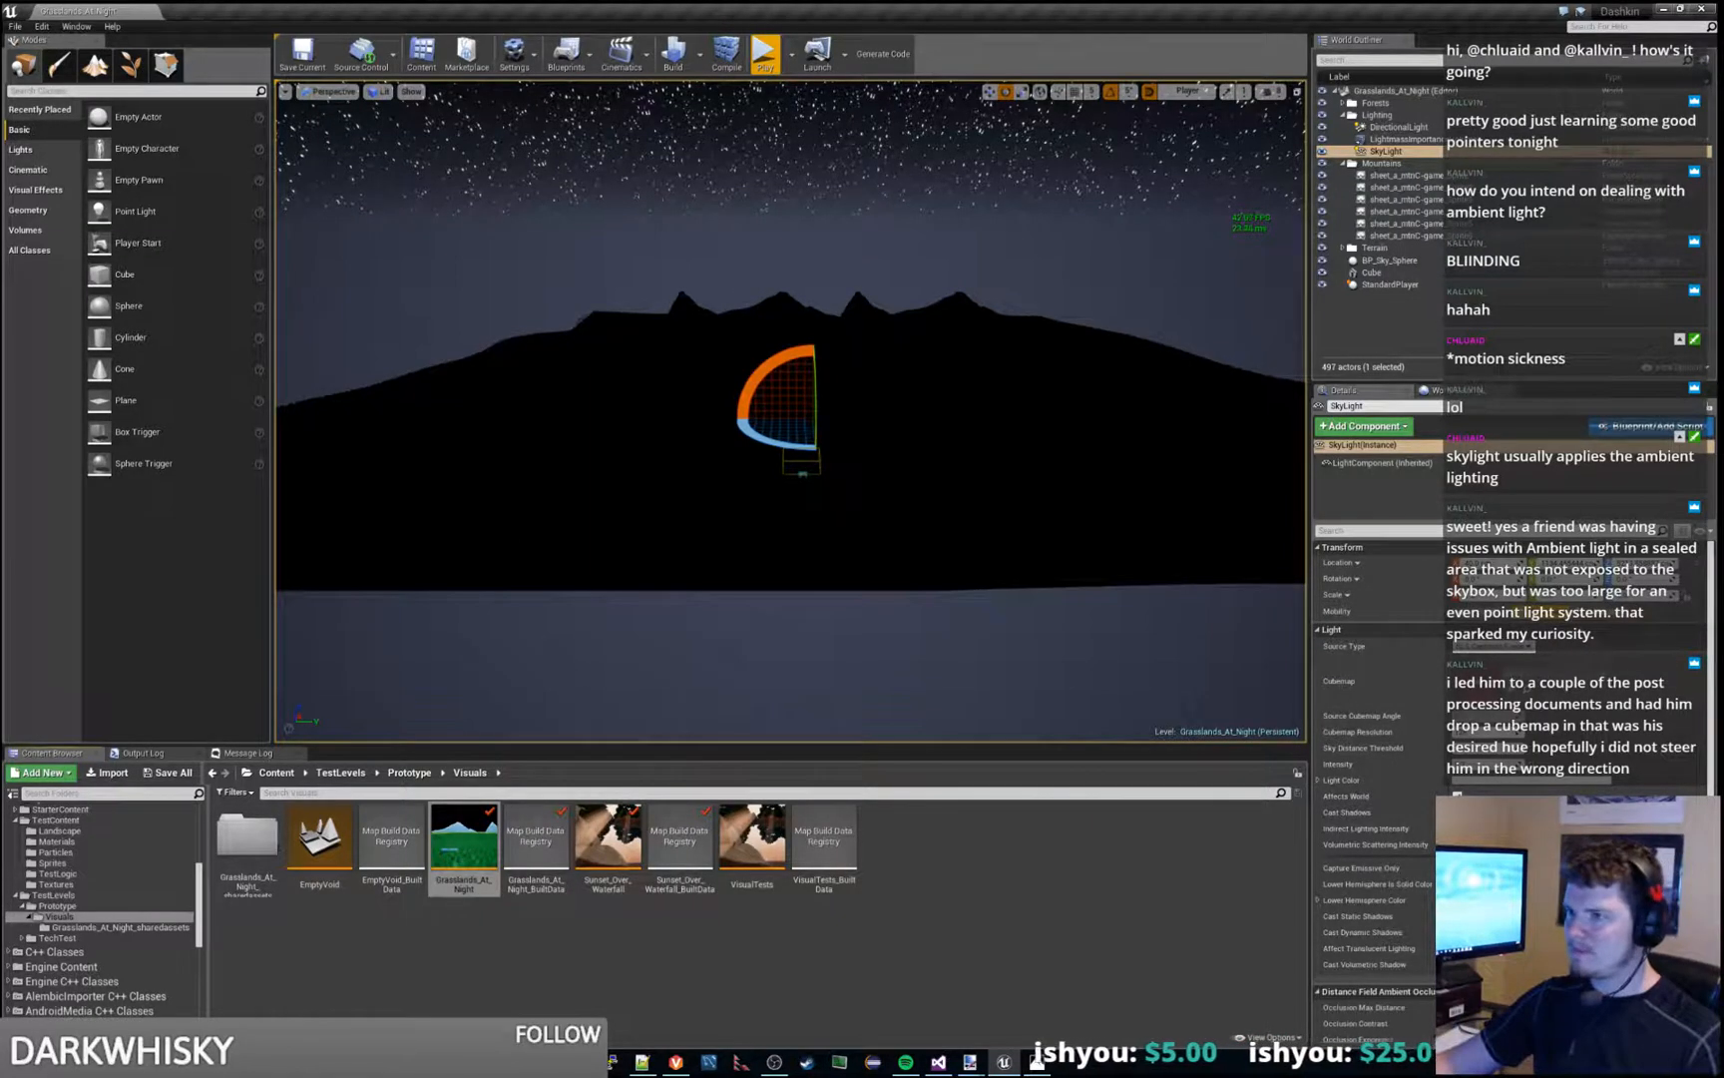
- Focus the view on BP_Sky_Sphere and inspect the whole sphere from outside
key(d)
right_drag(790, 411, 781, 345)
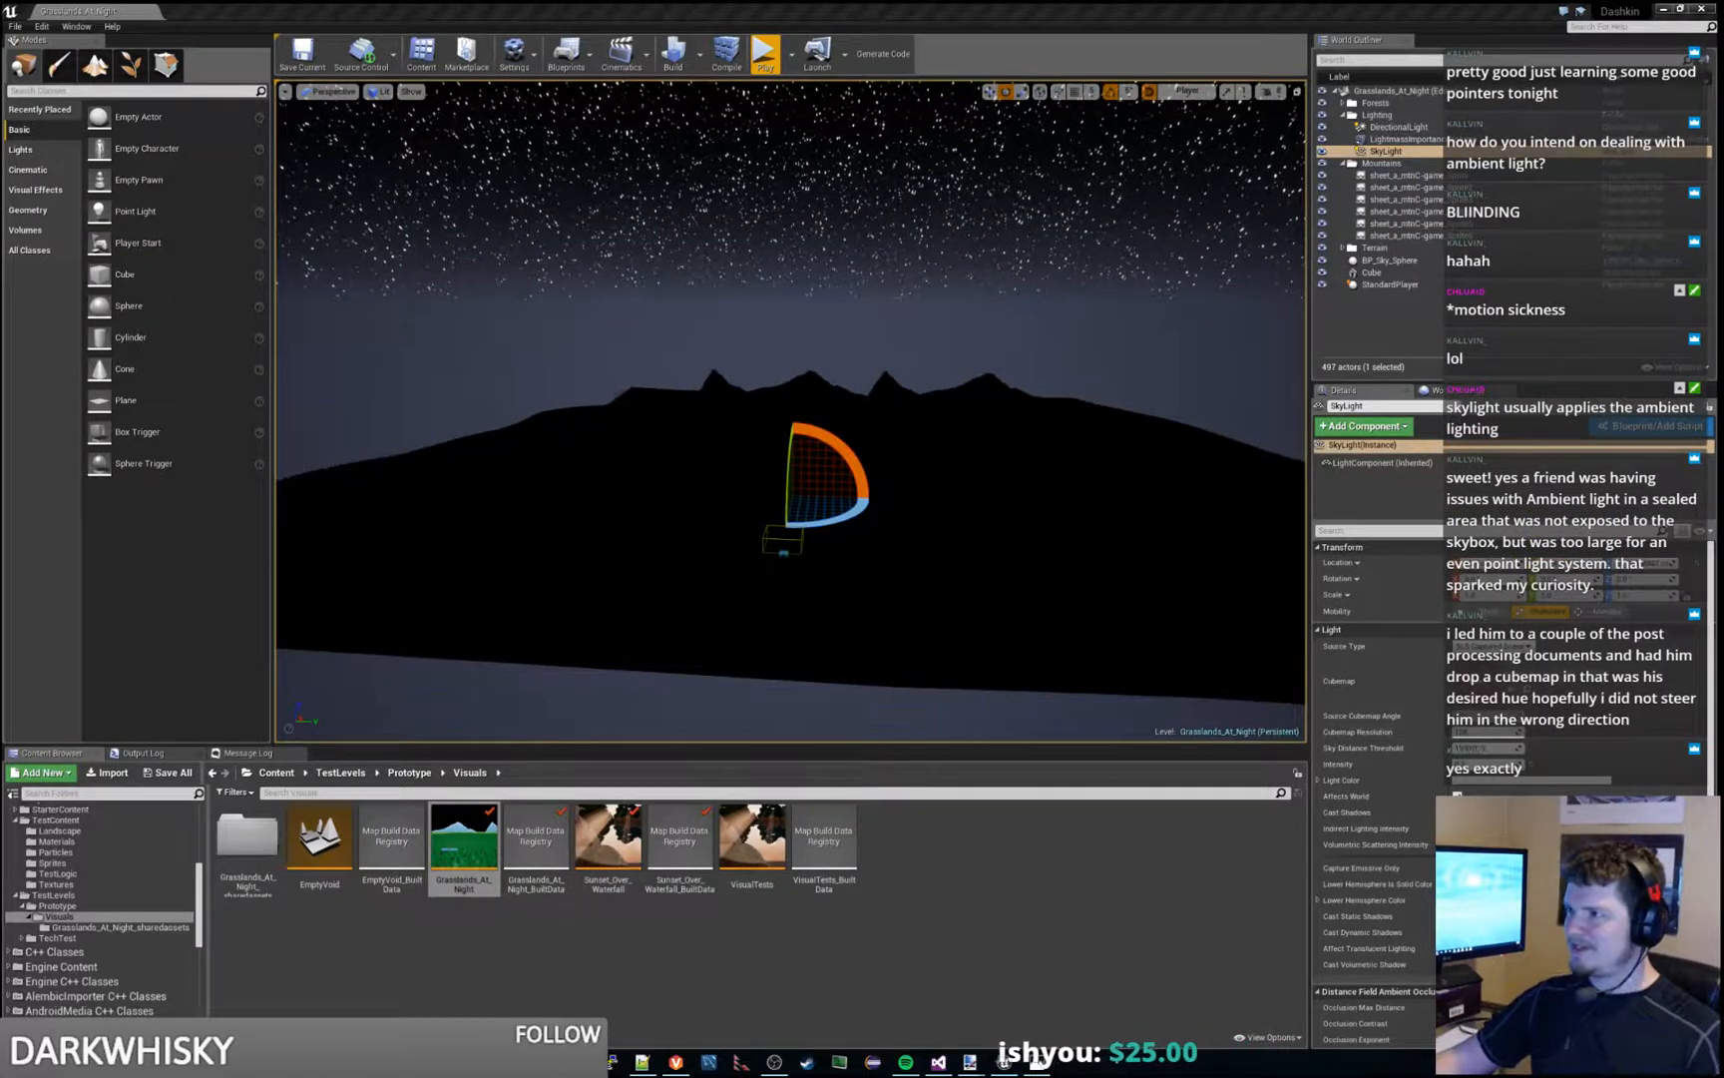
double_click(1389, 260)
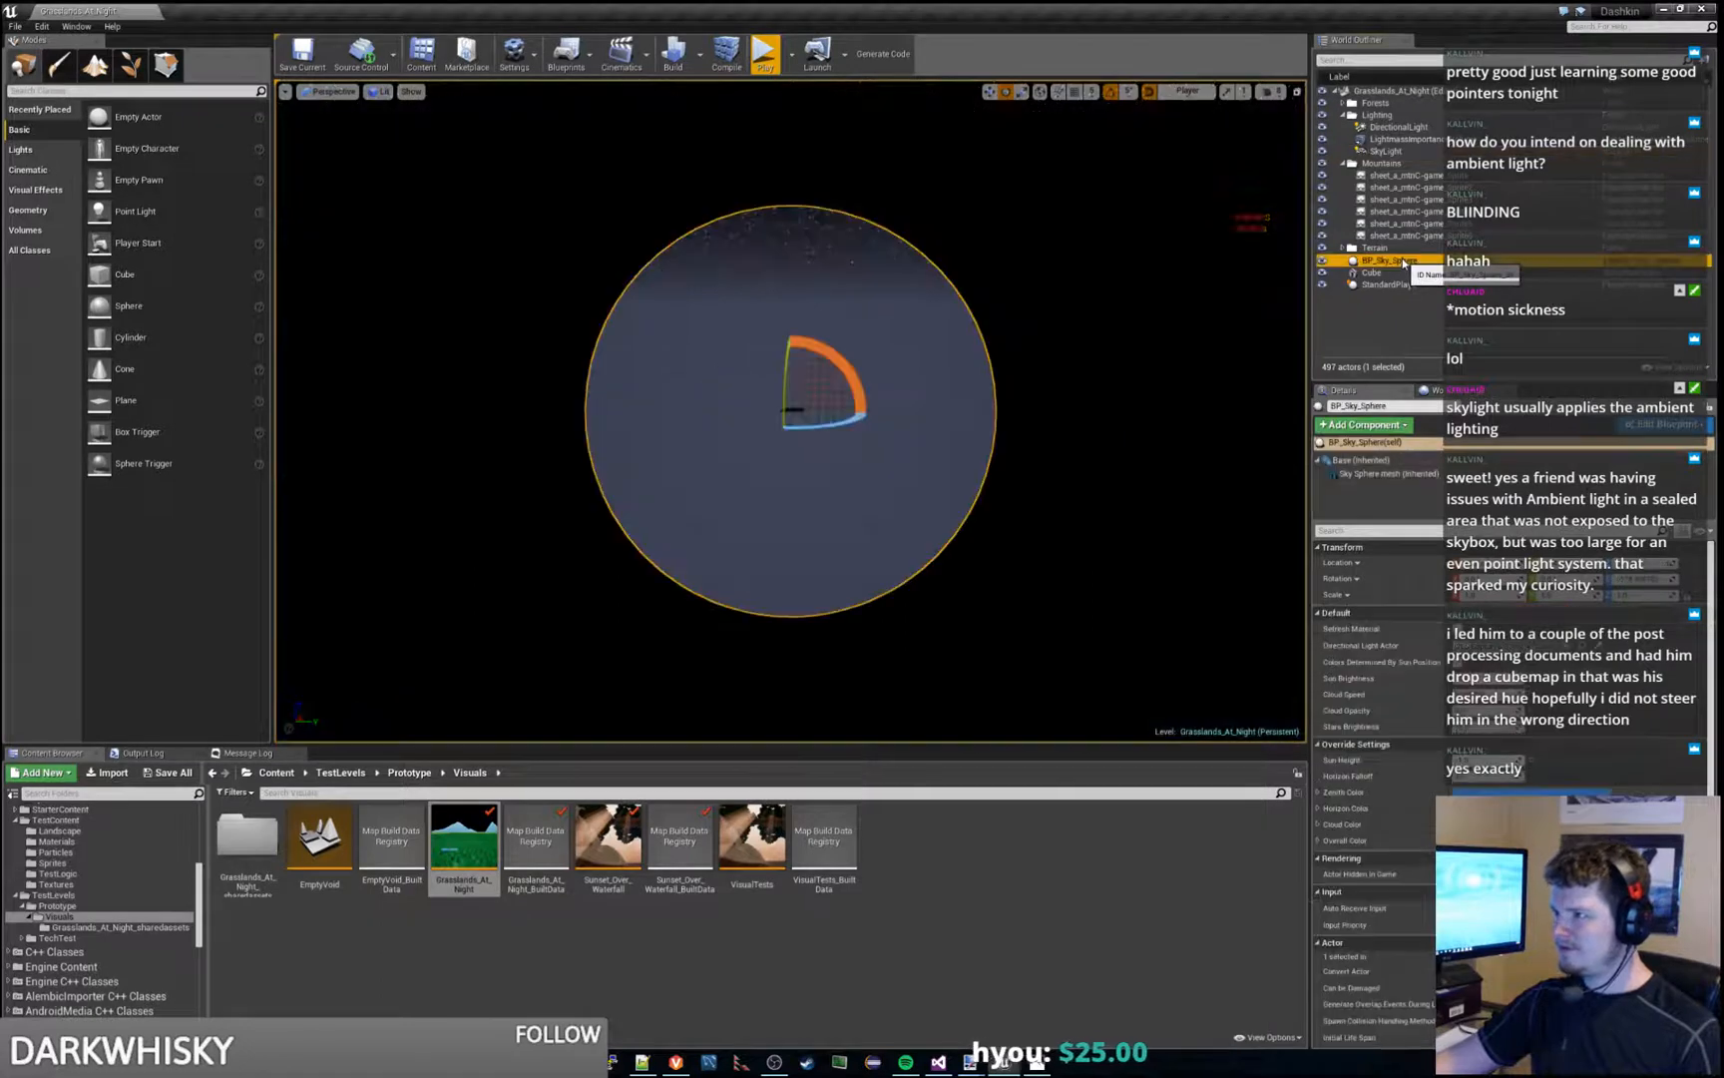
right_drag(943, 508, 898, 519)
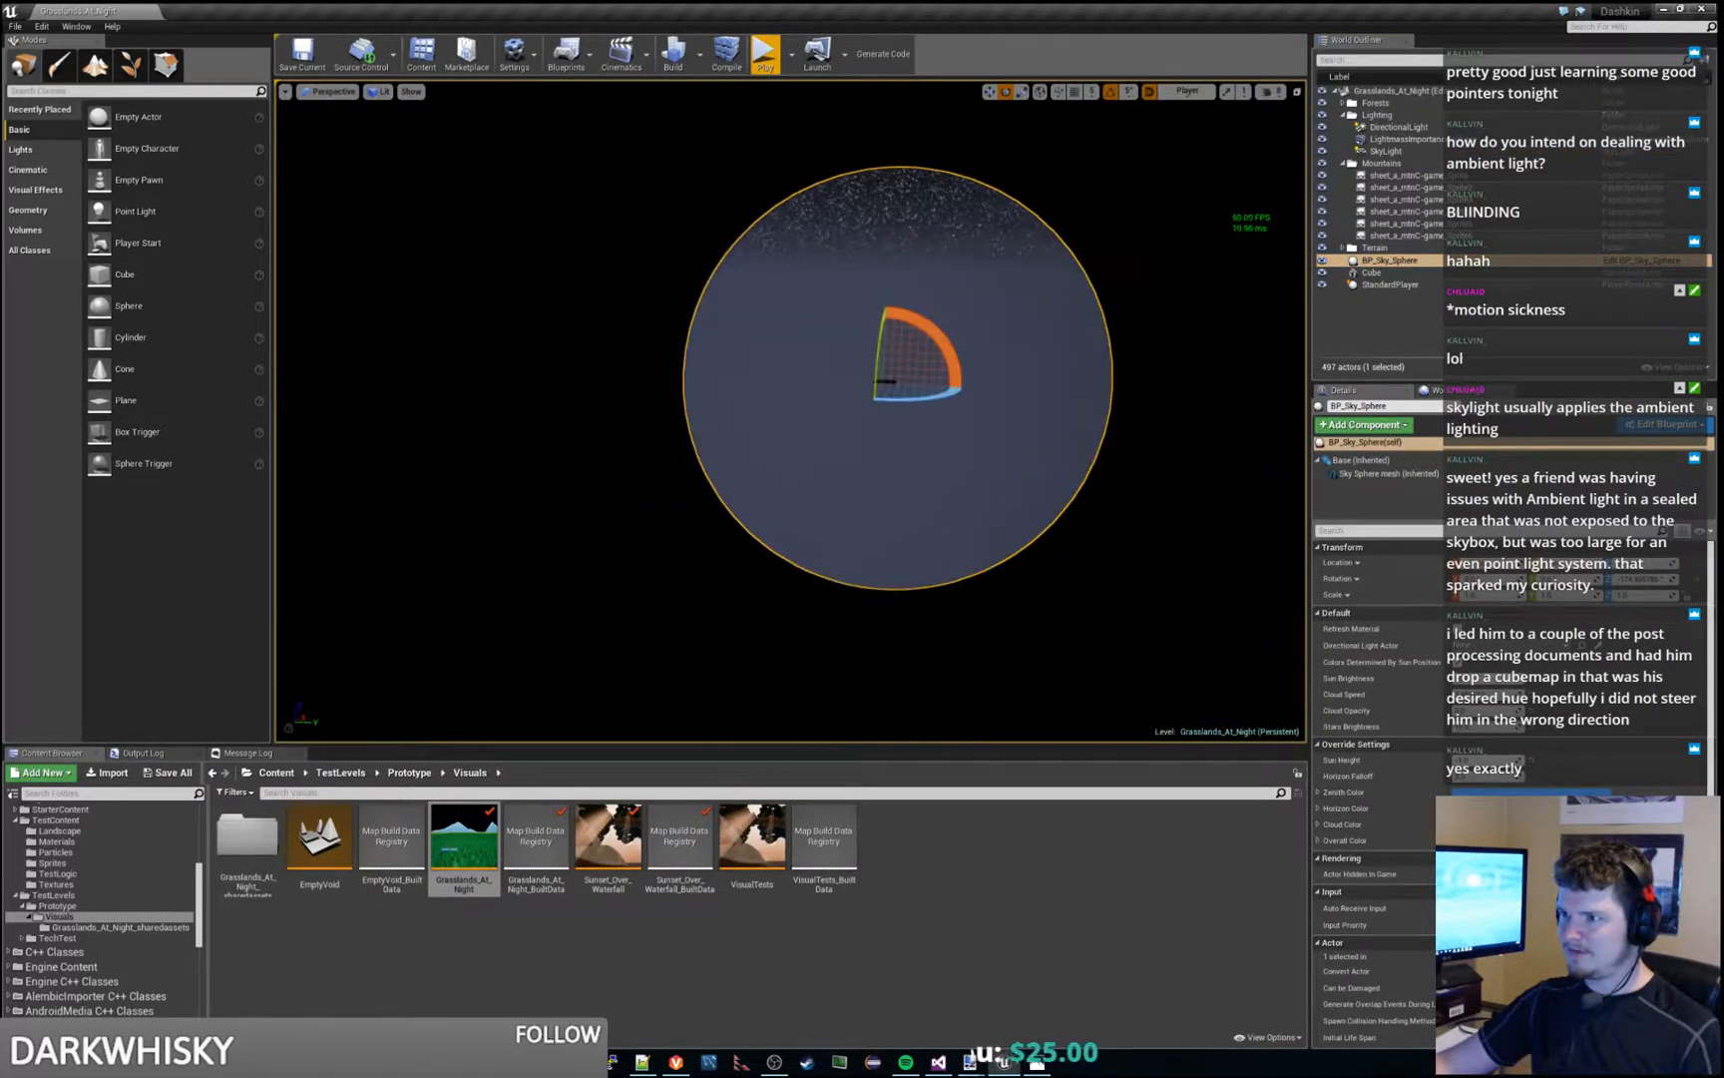
click(1385, 261)
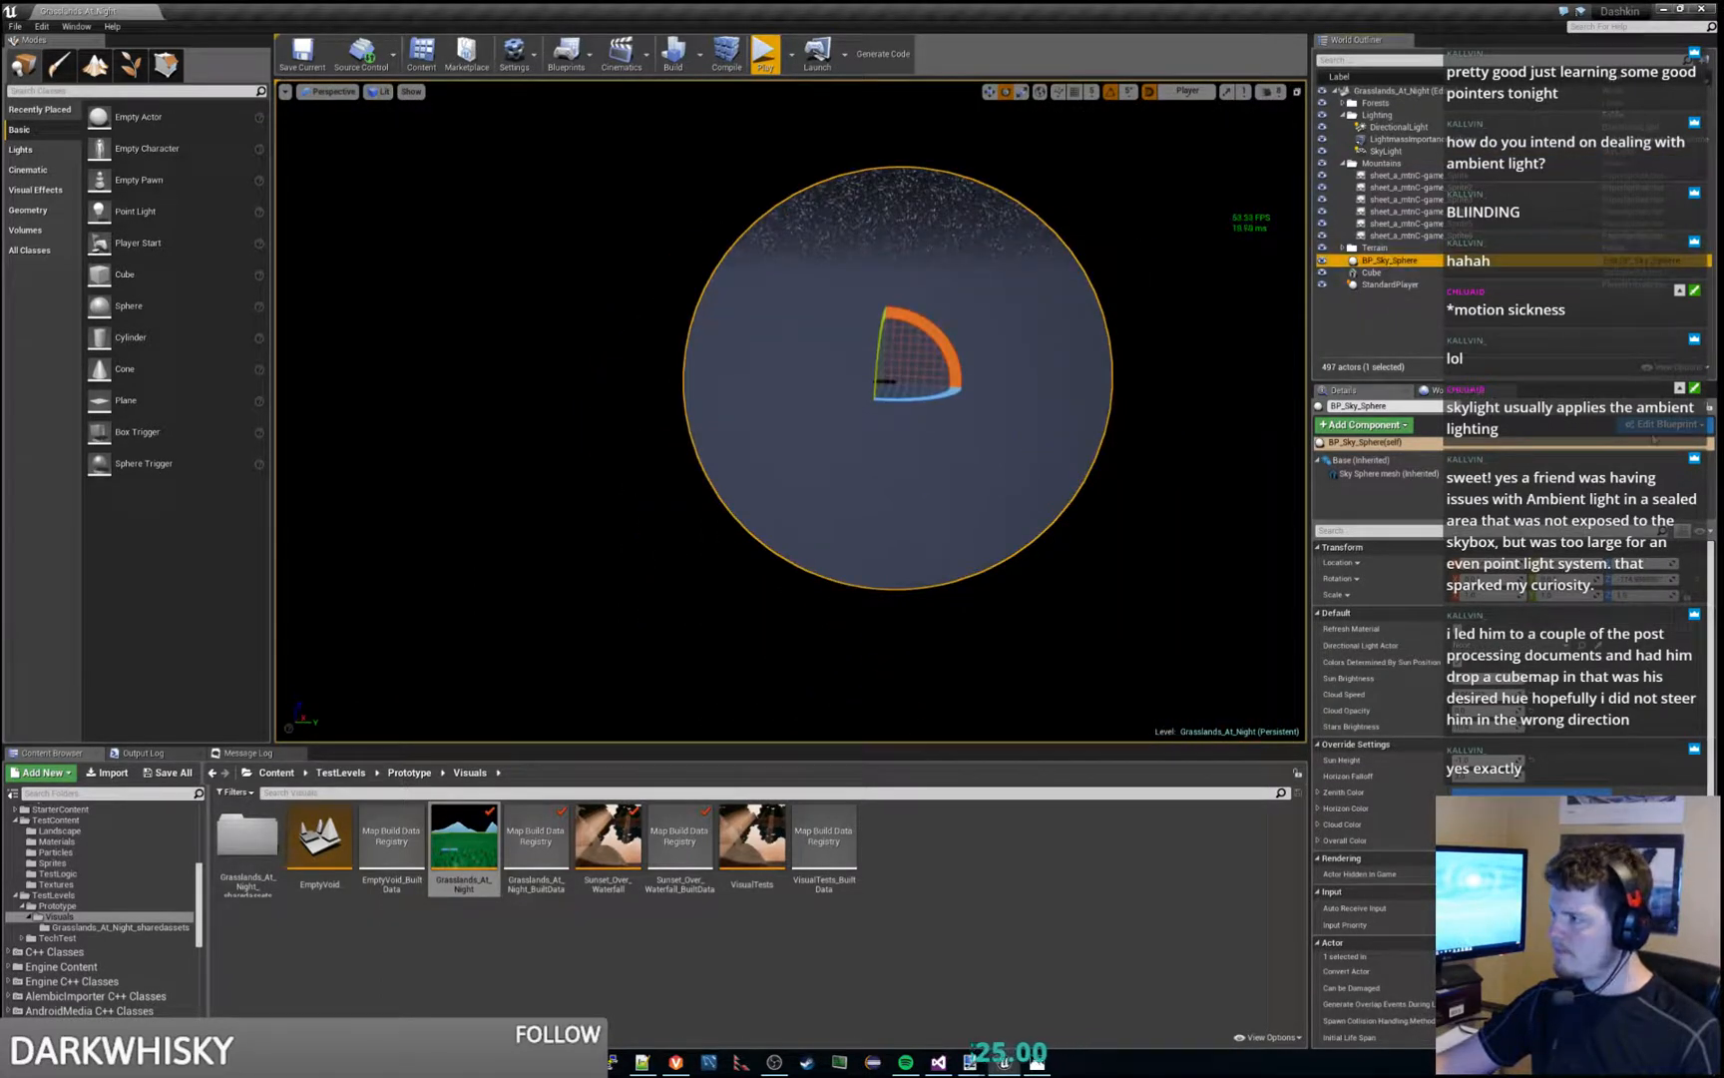
right_drag(971, 533, 1020, 473)
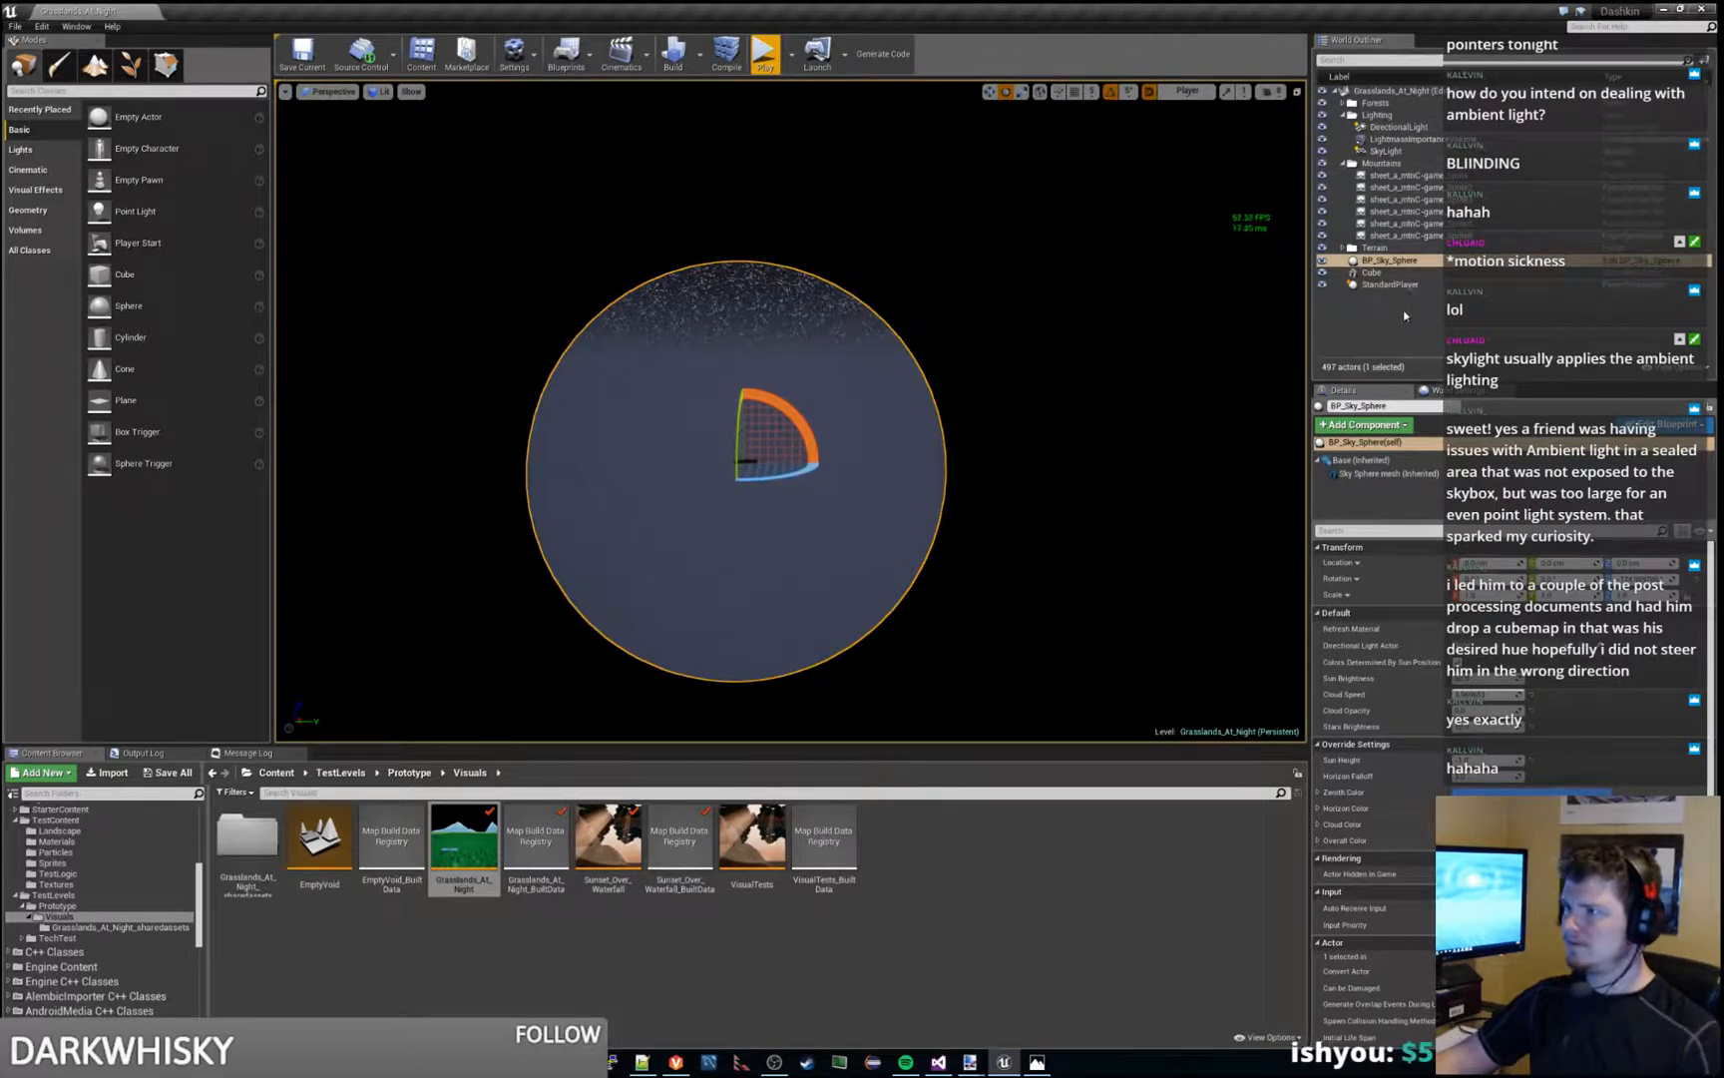
- Focus the view on StandardPlayer and examine the starry sky and mountain silhouettes from ground level
double_click(1395, 285)
right_drag(790, 411, 718, 428)
key(a)
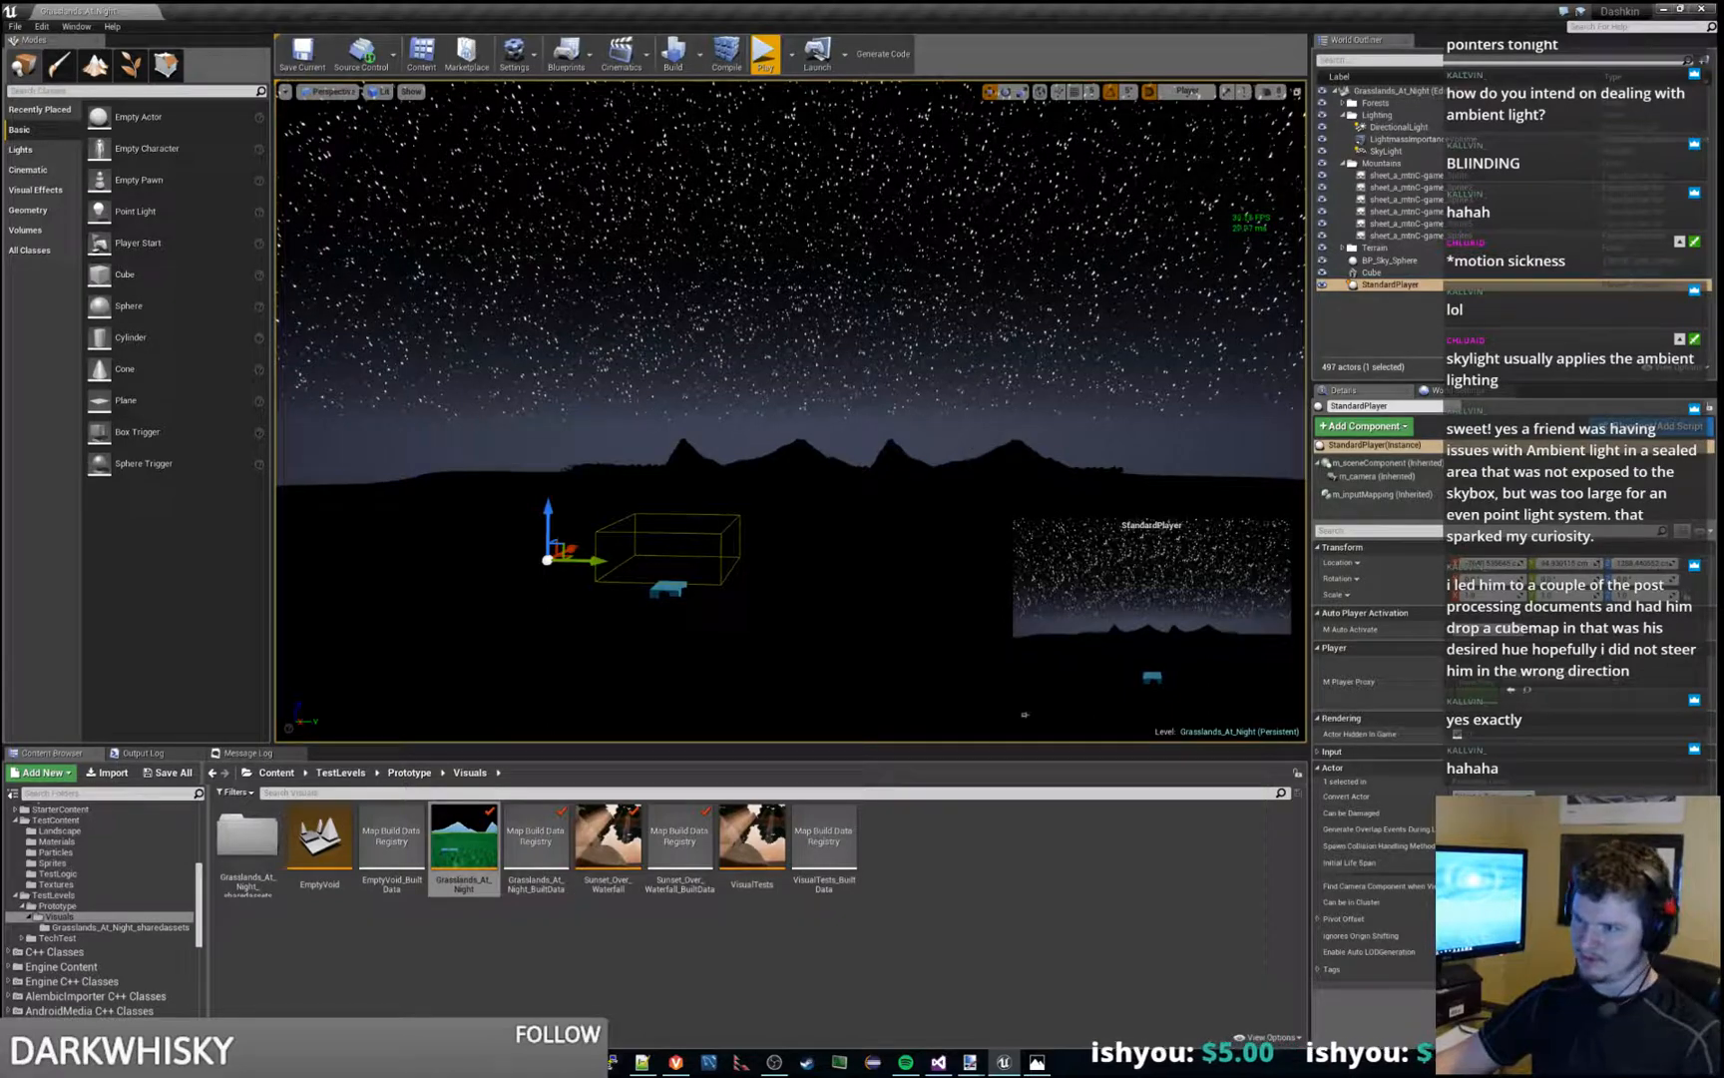
right_drag(717, 428, 715, 453)
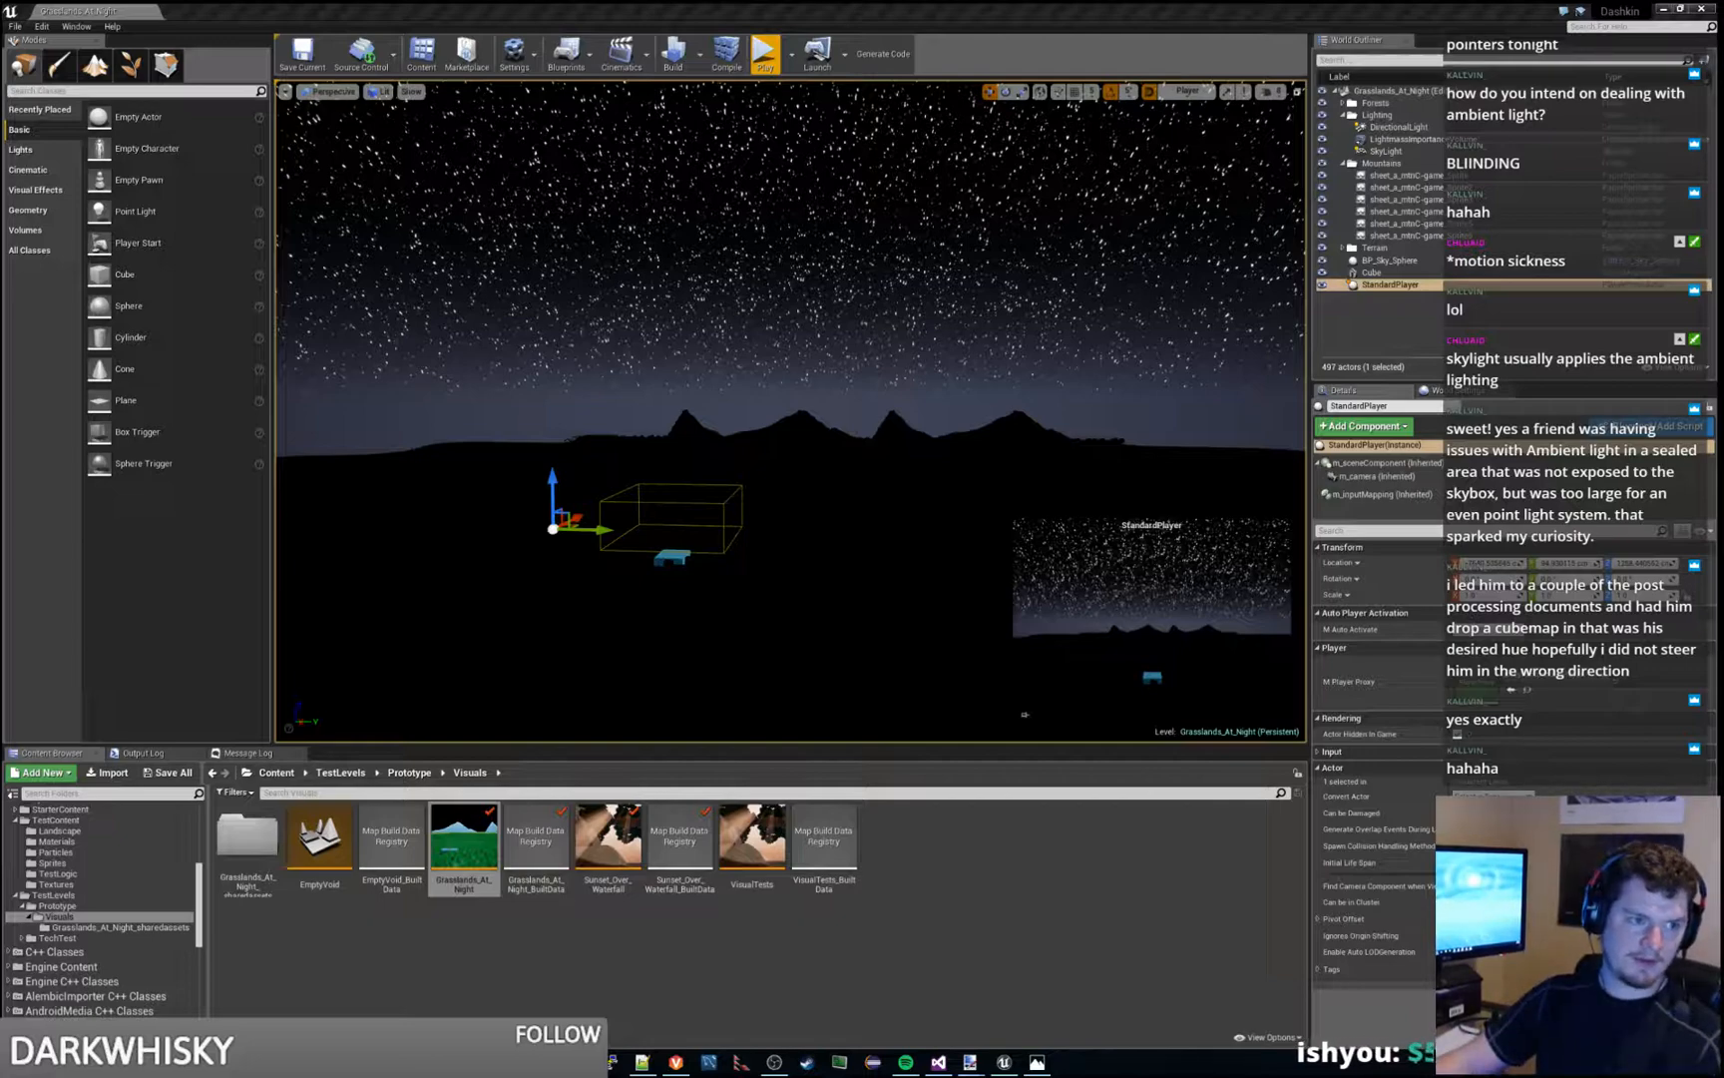
- Bring up the browser and read the first AnswerHub answer on how to create a simple space skybox
drag(0, 189, 978, 4)
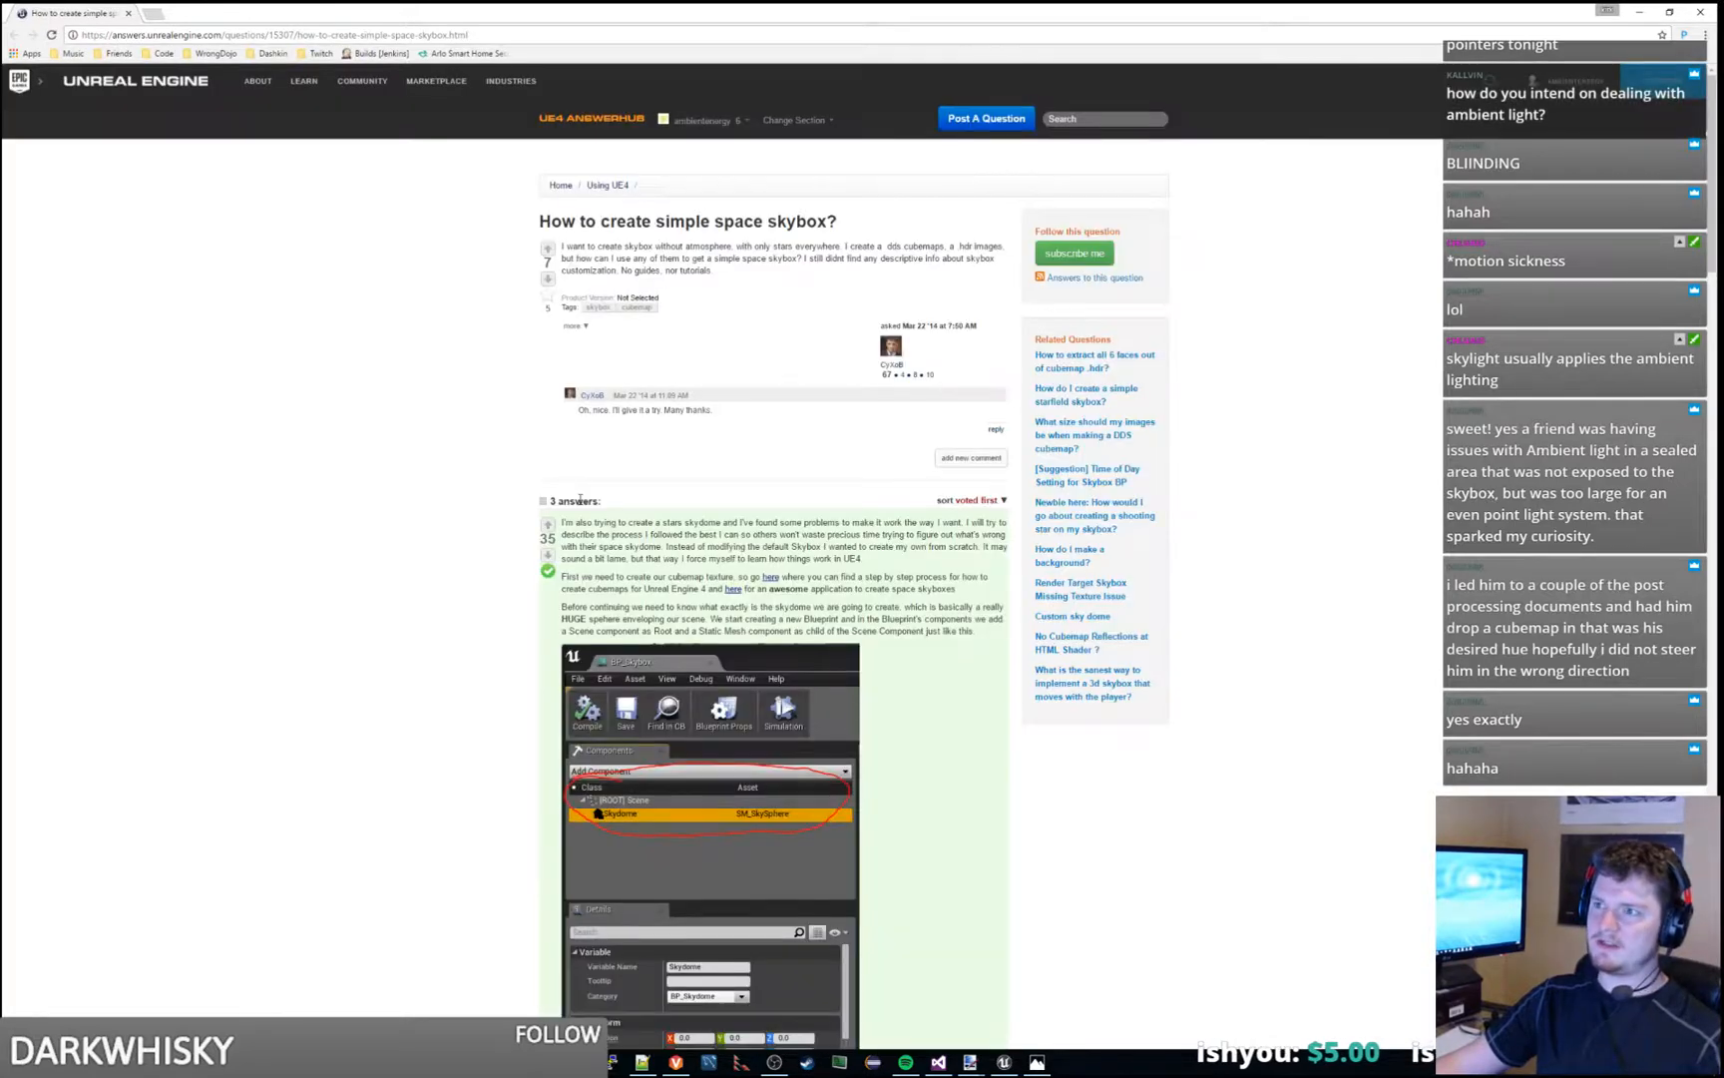
scroll(348, 559, down, 2)
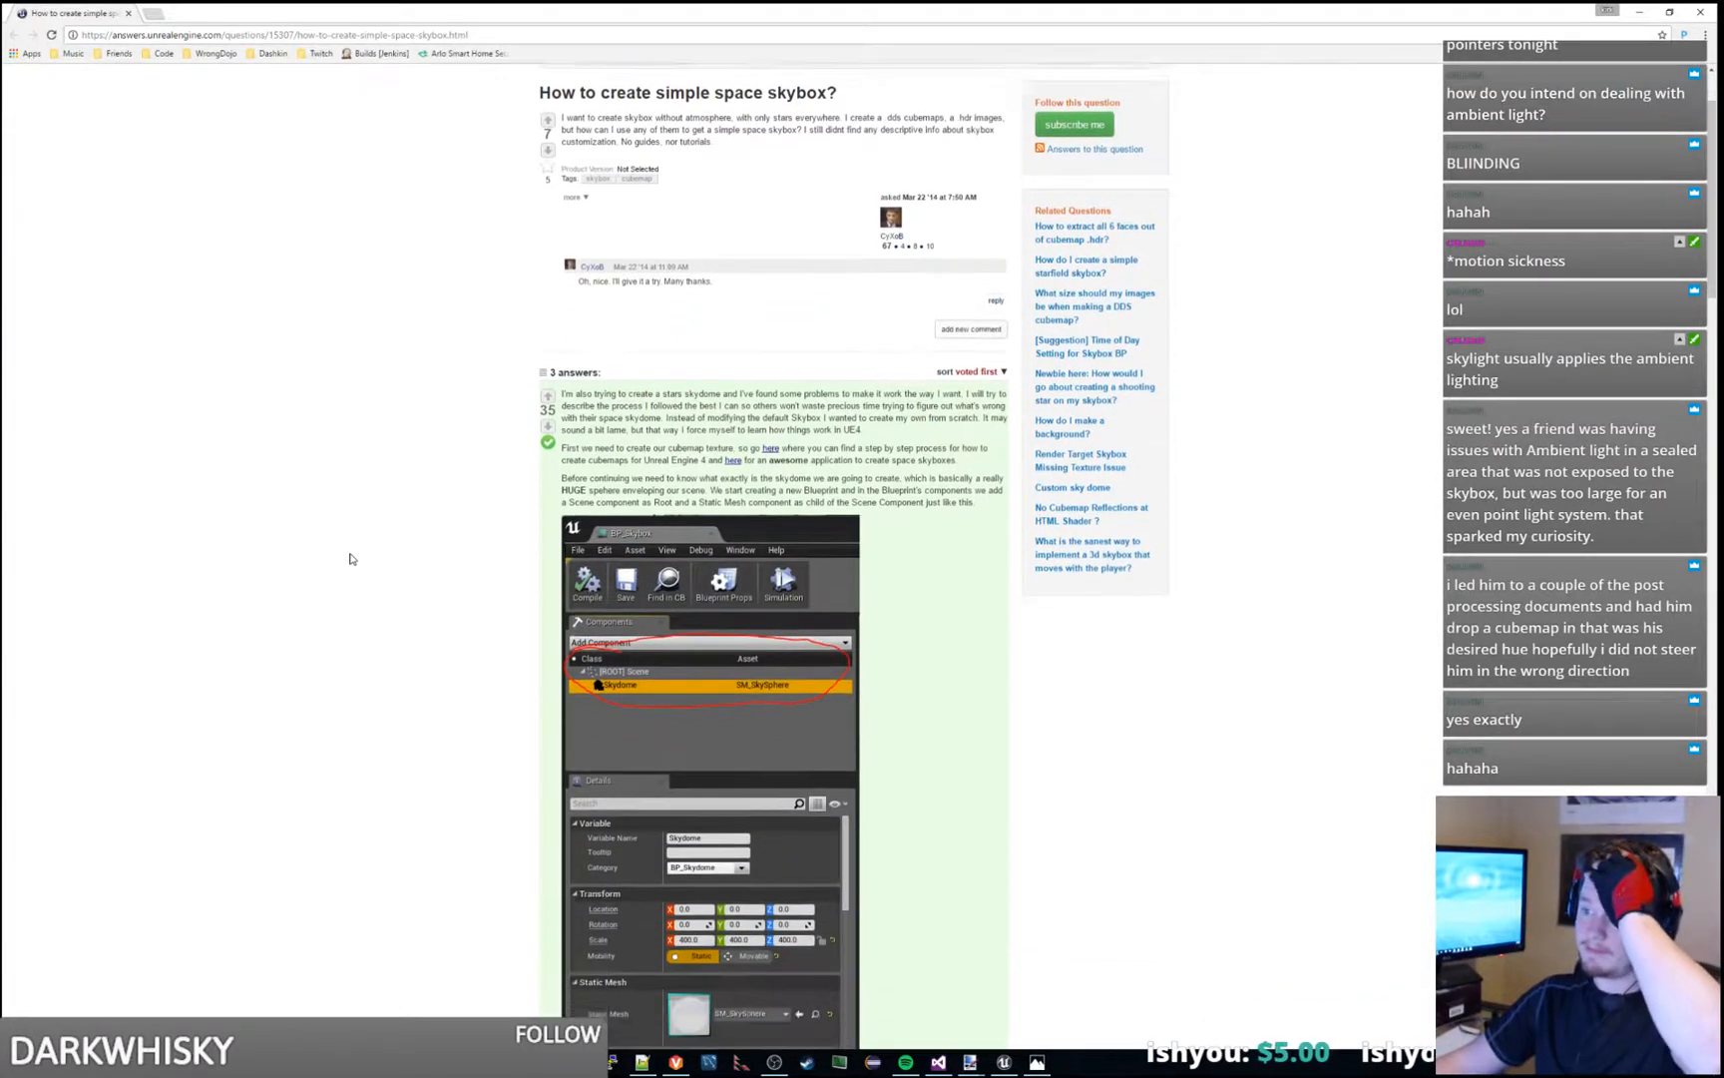
drag(740, 388, 896, 427)
click(905, 427)
click(761, 401)
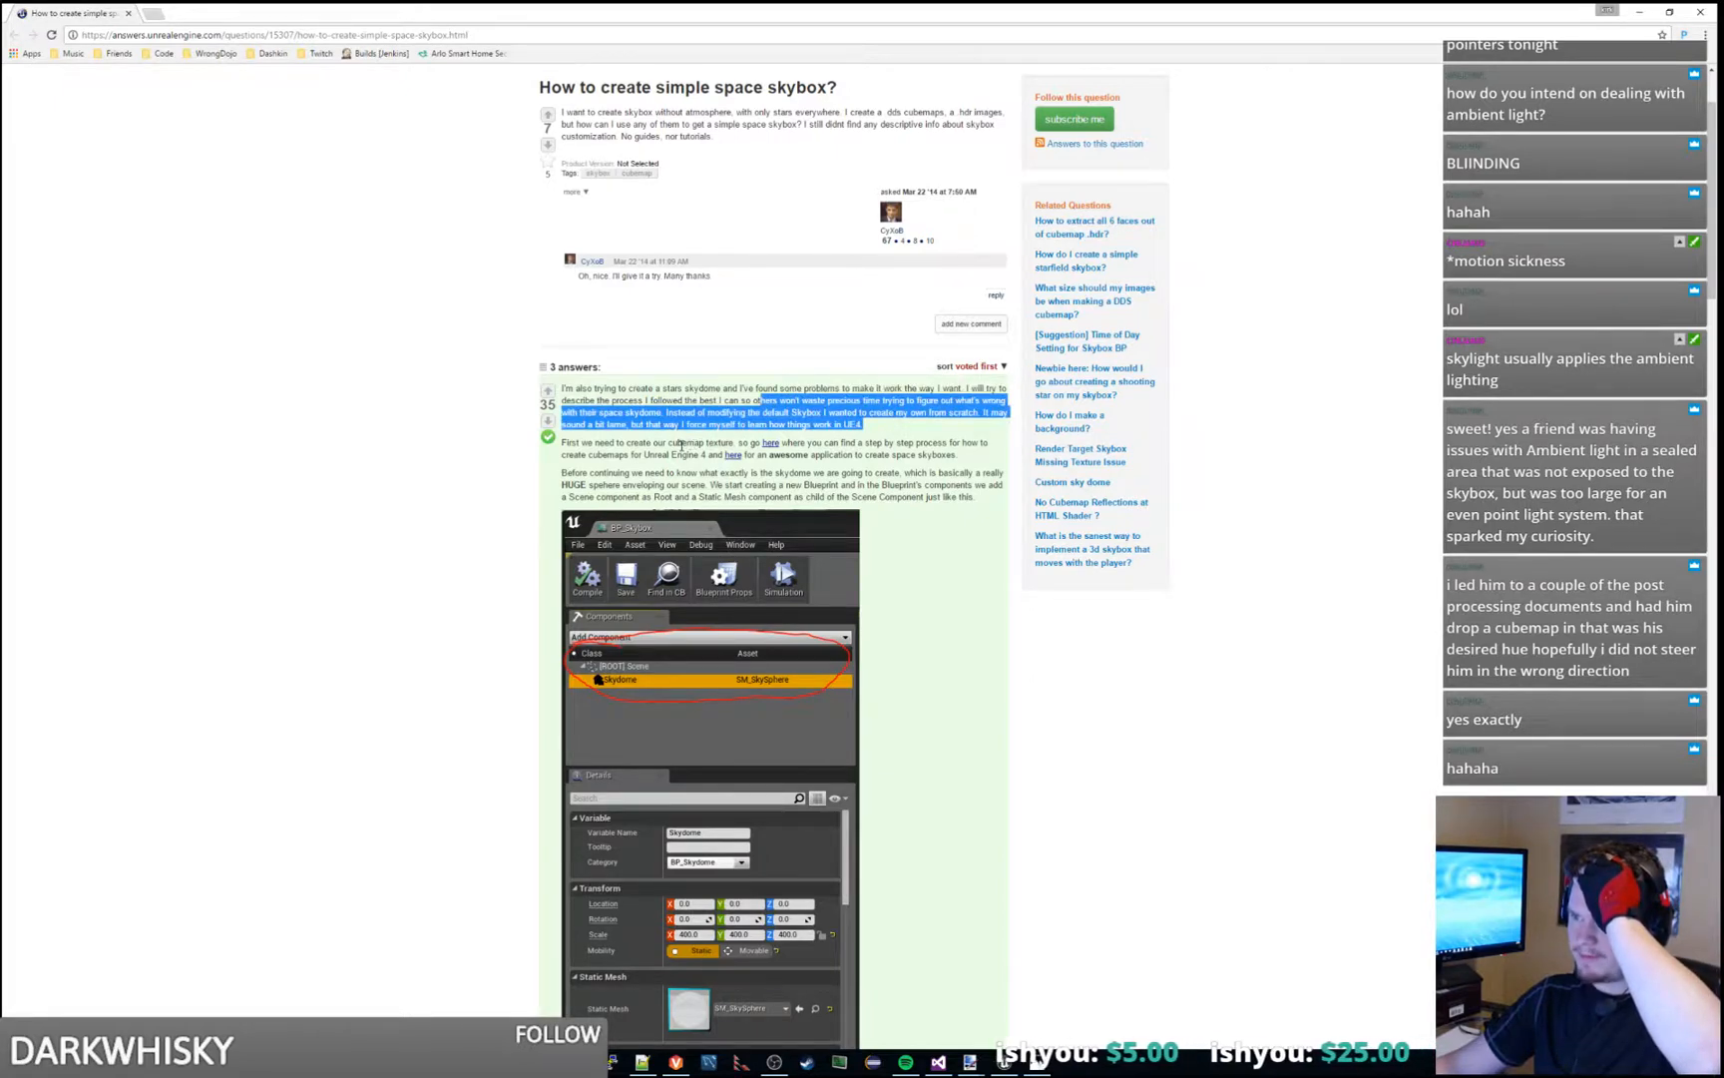
drag(673, 443, 981, 457)
click(982, 458)
click(974, 433)
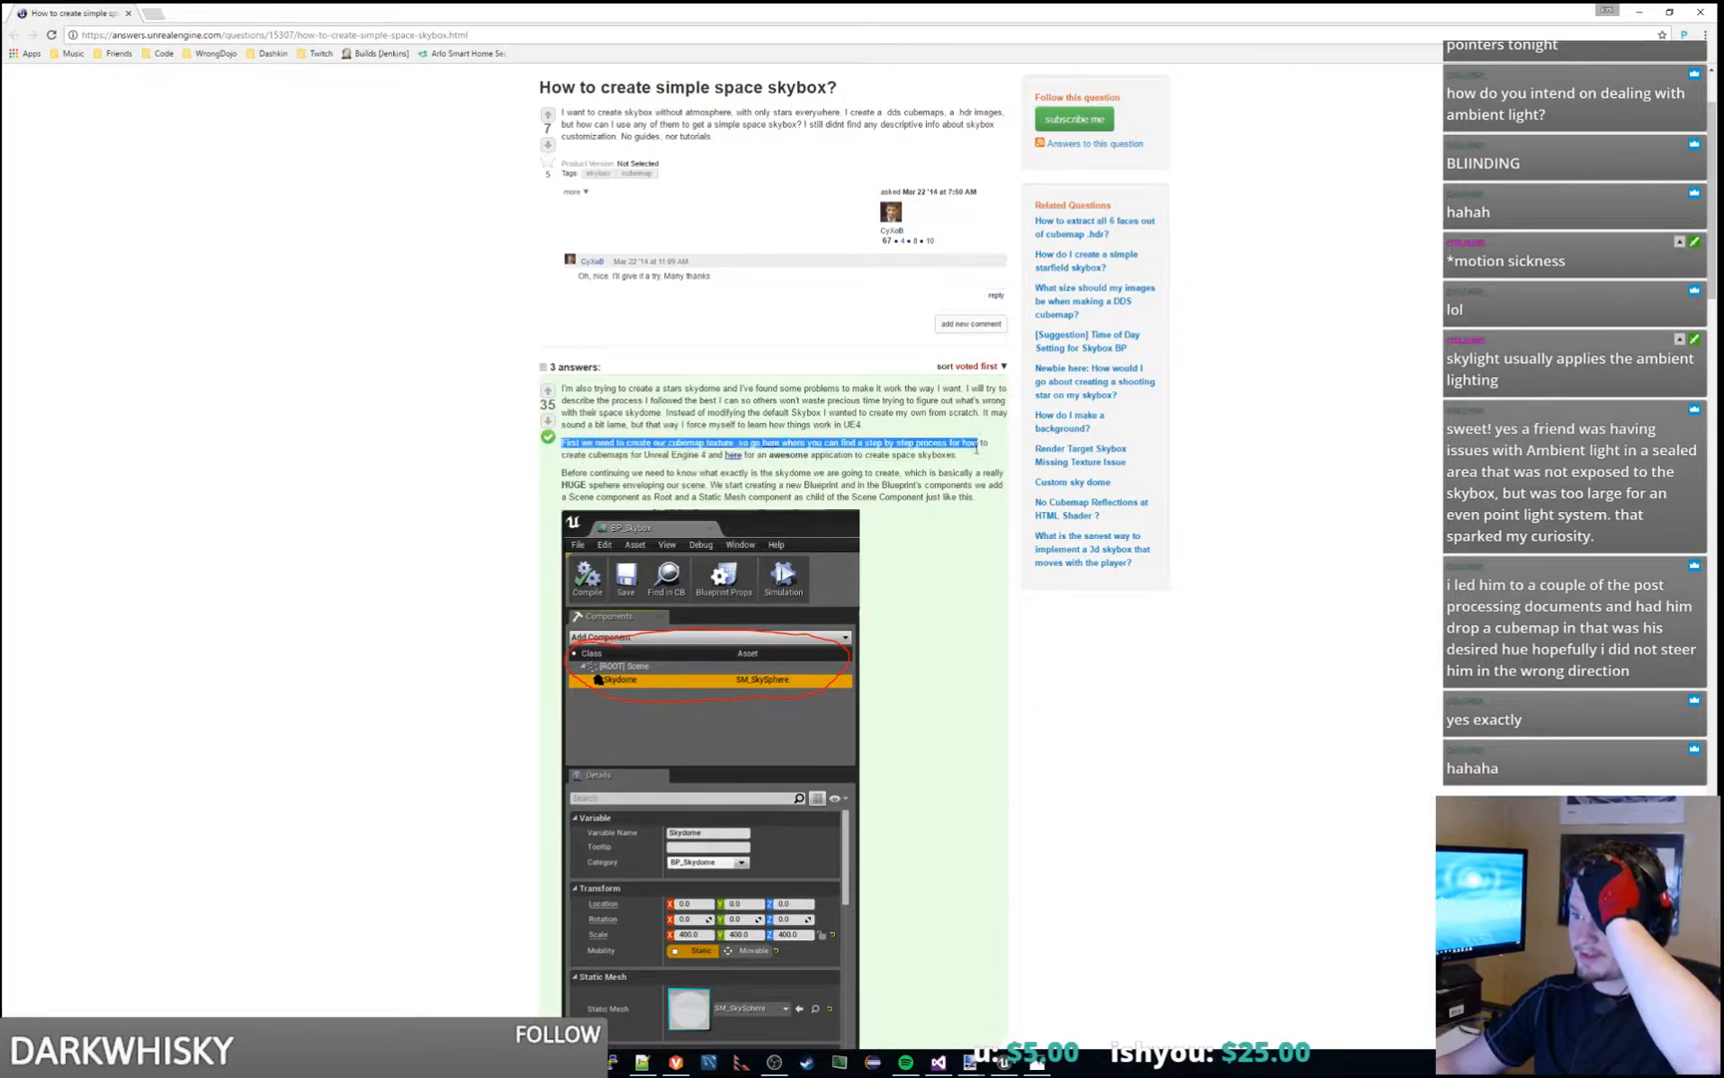
click(978, 457)
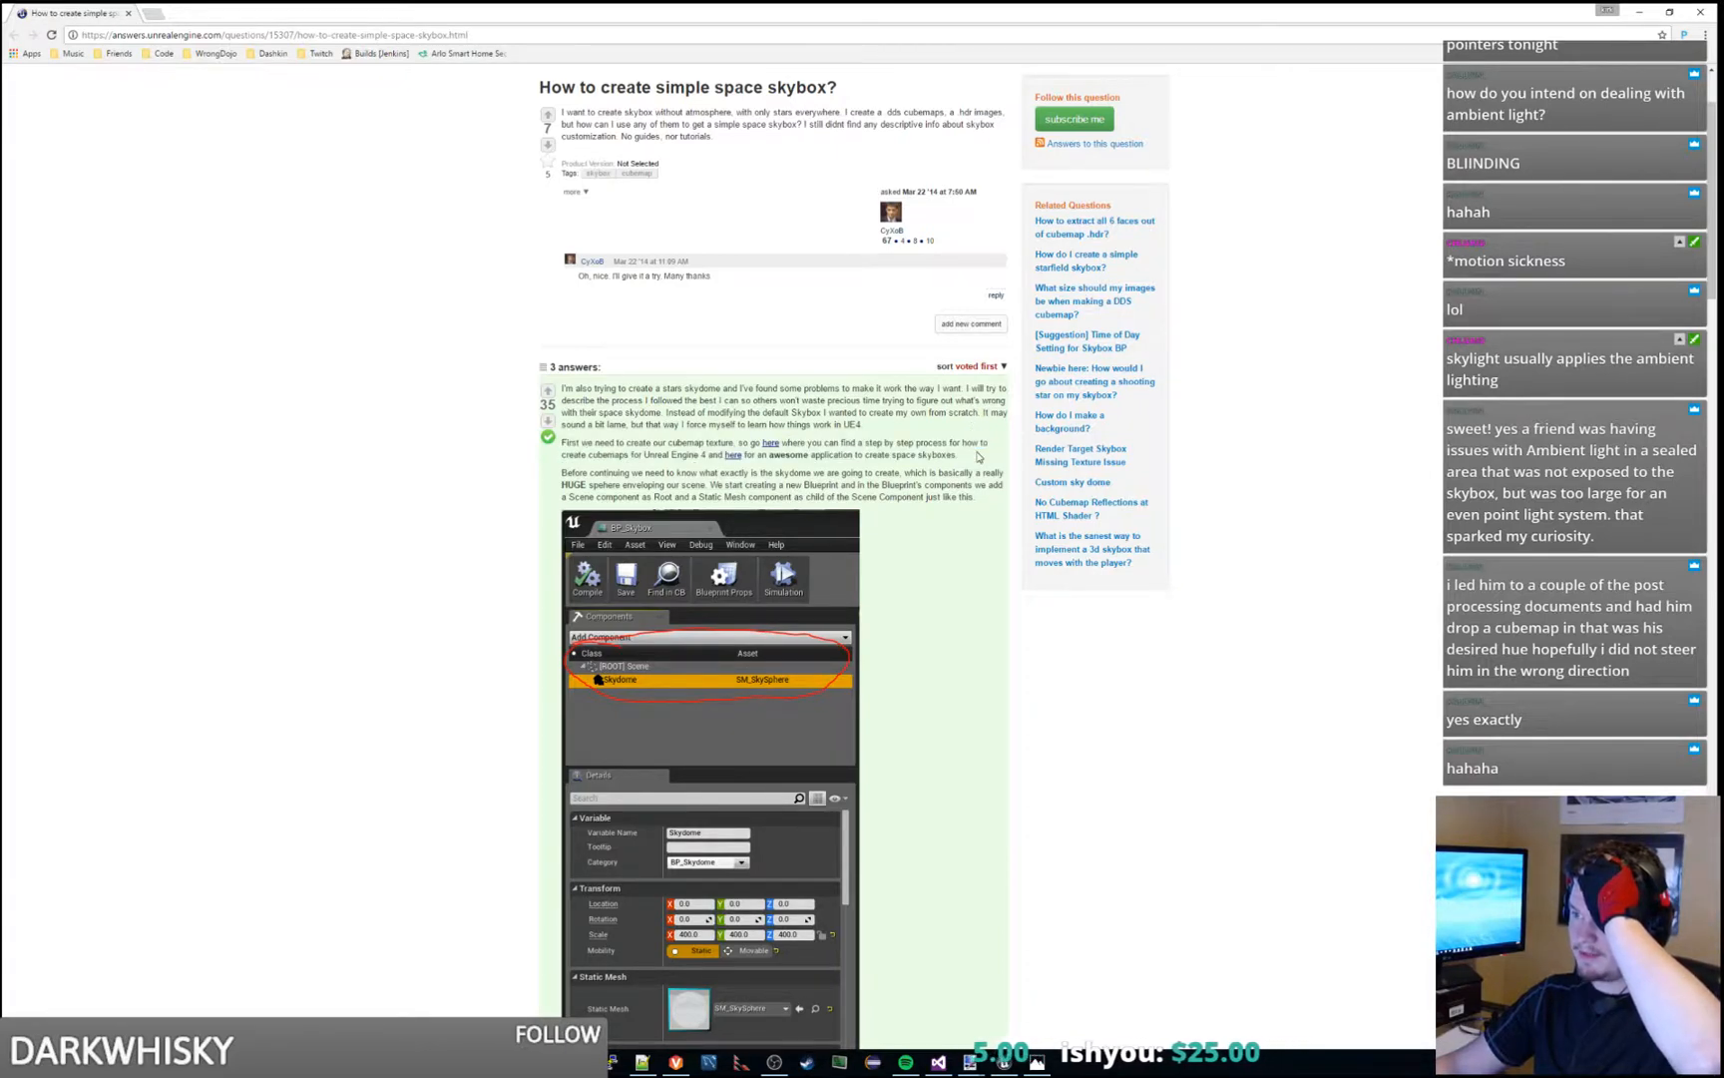
- Open the answer's linked application for creating space skyboxes in a new browser tab, and return to Unreal Editor
middle_click(737, 460)
click(210, 8)
drag(737, 7, 1723, 10)
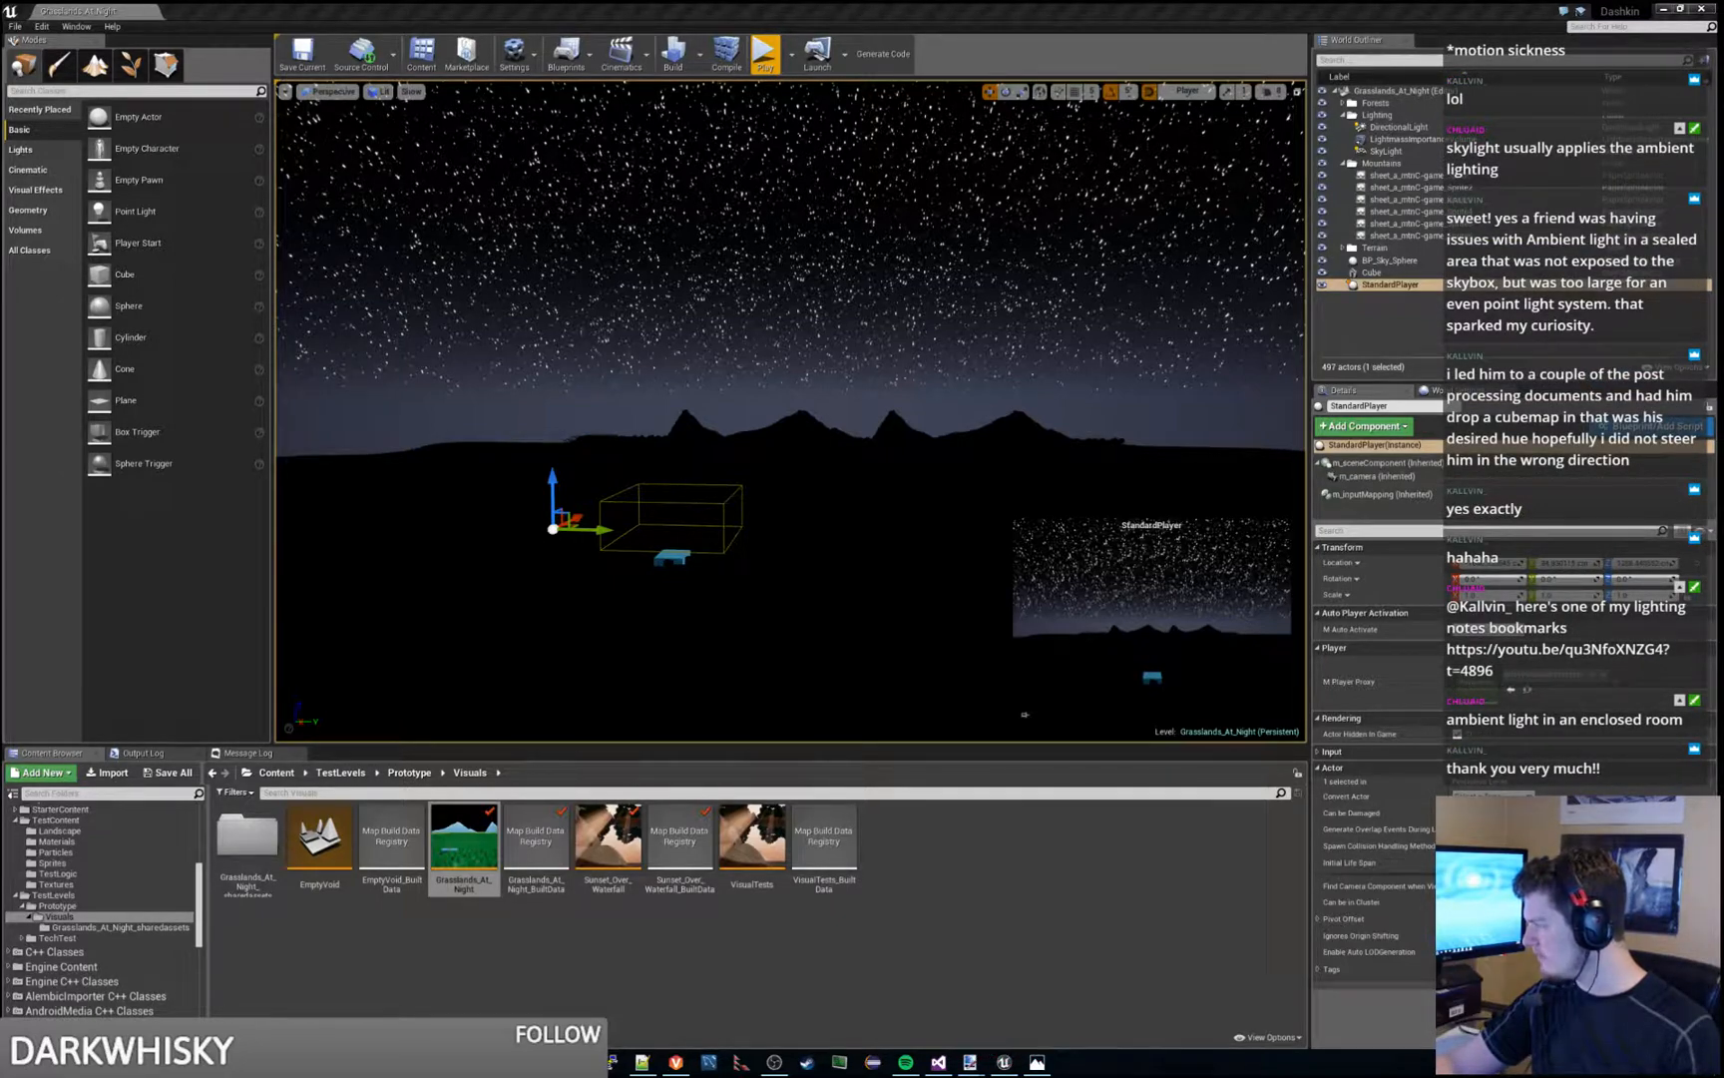
- Check the settings of BP_Sky_Sphere and the SkyLight, and save Grasslands_At_Night
click(1377, 261)
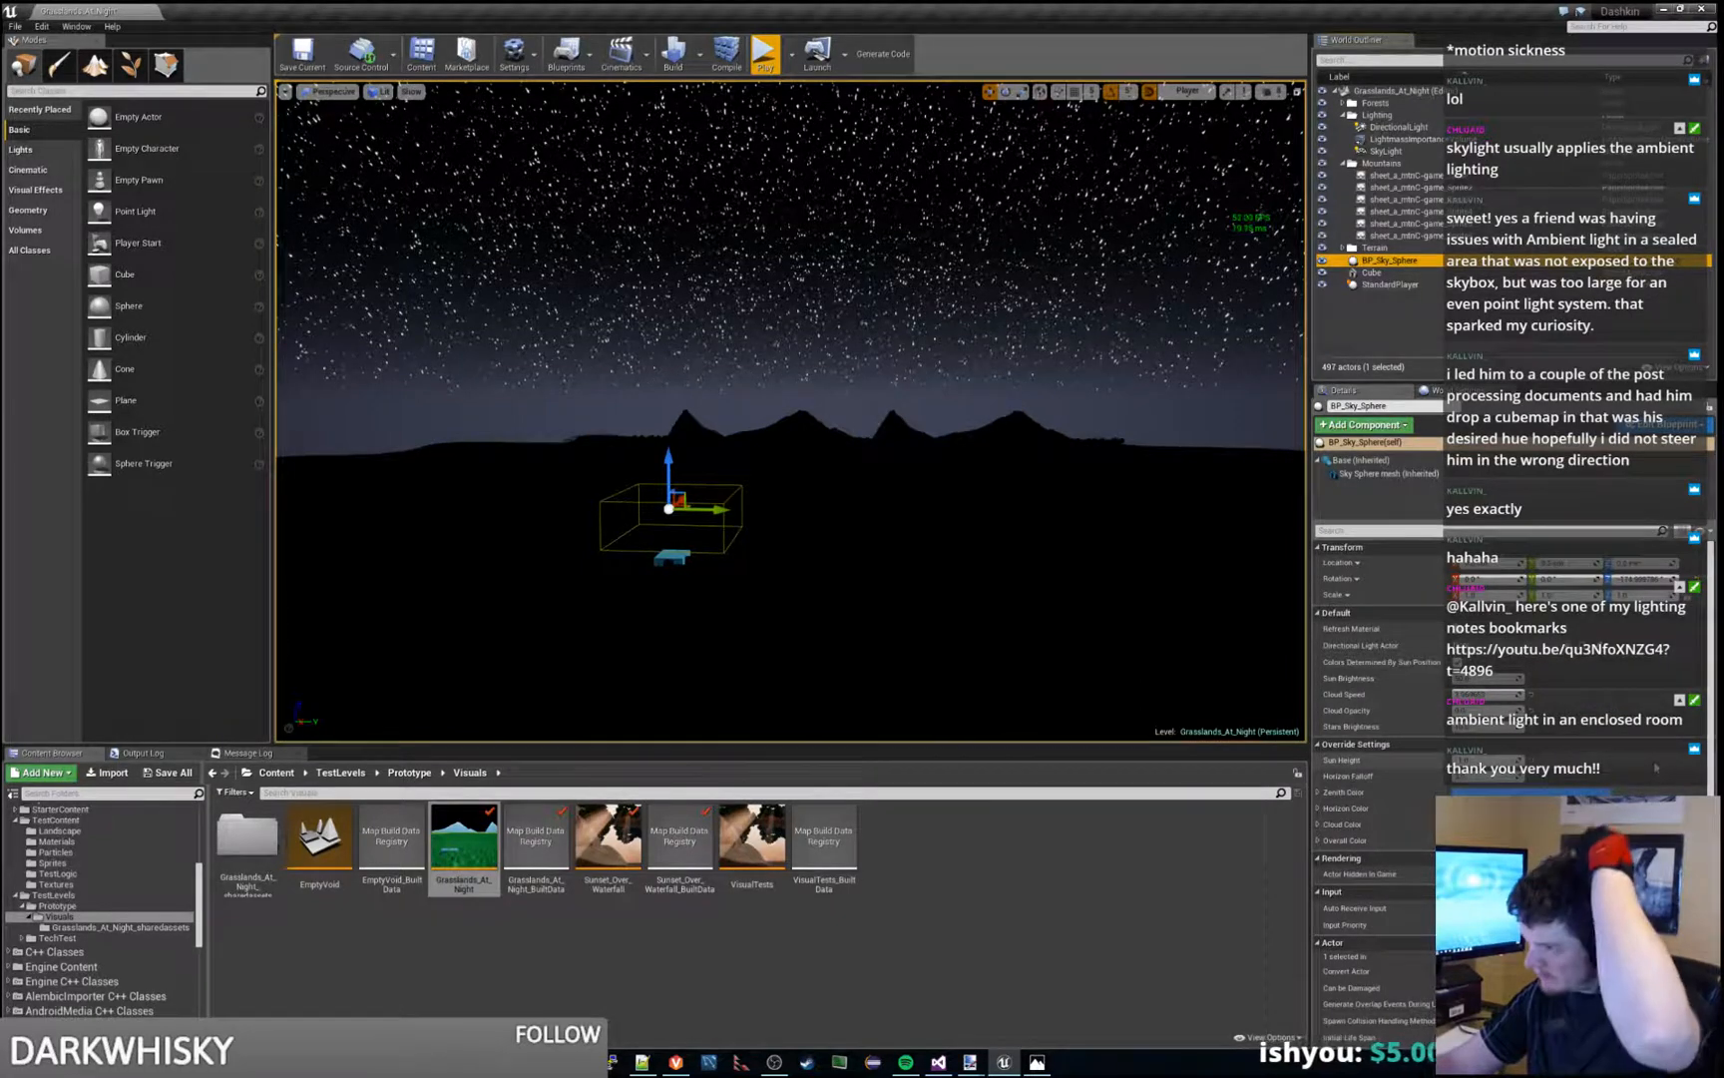
click(1386, 151)
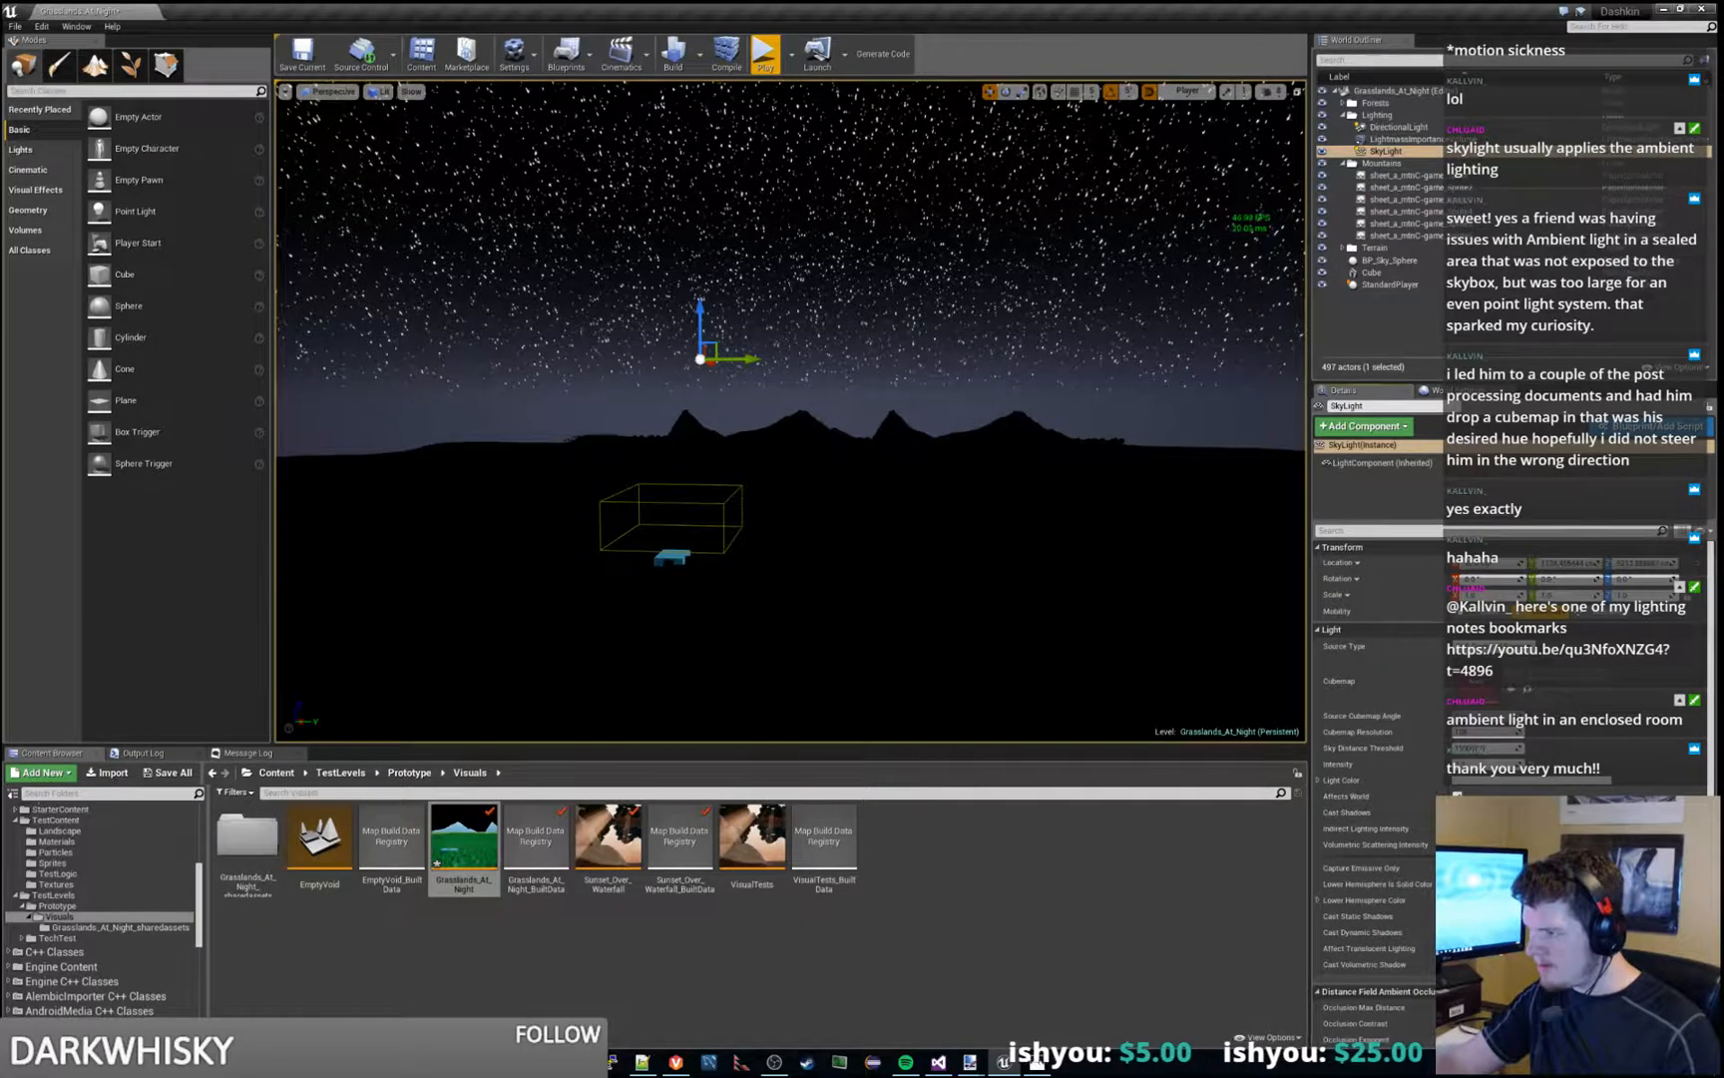
right_drag(942, 484, 968, 500)
key(ctrl+s)
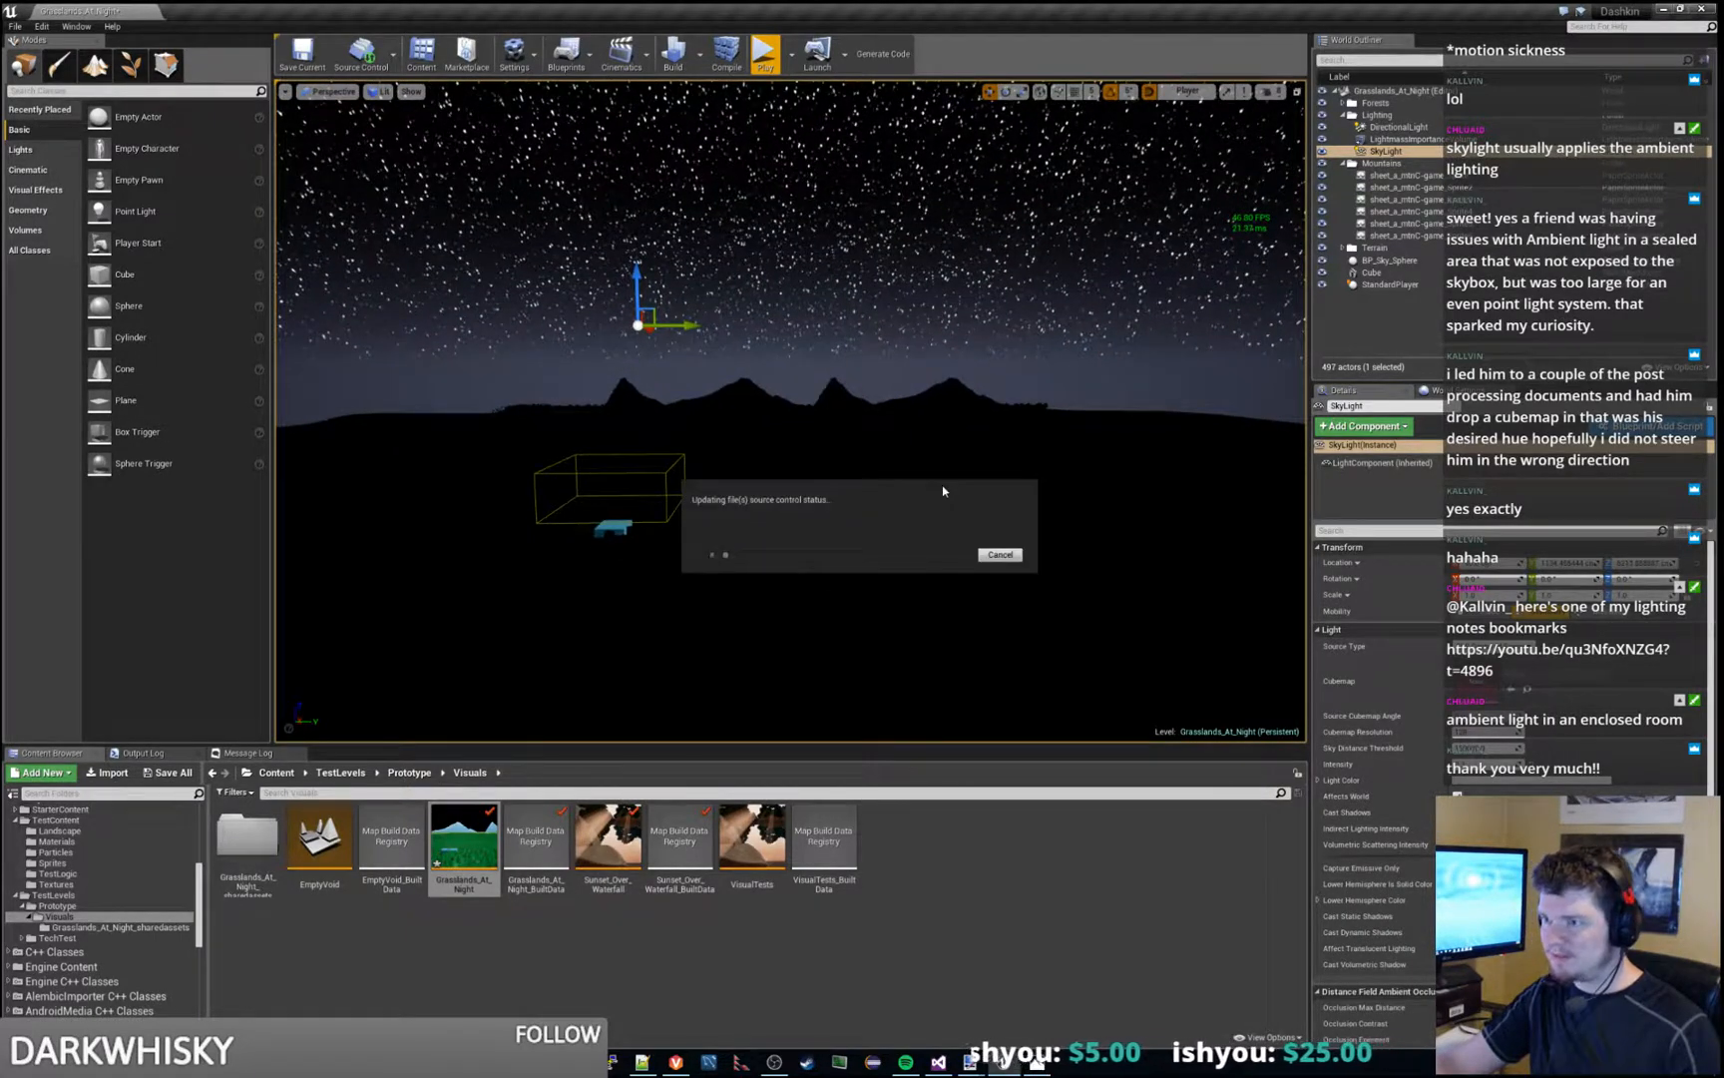
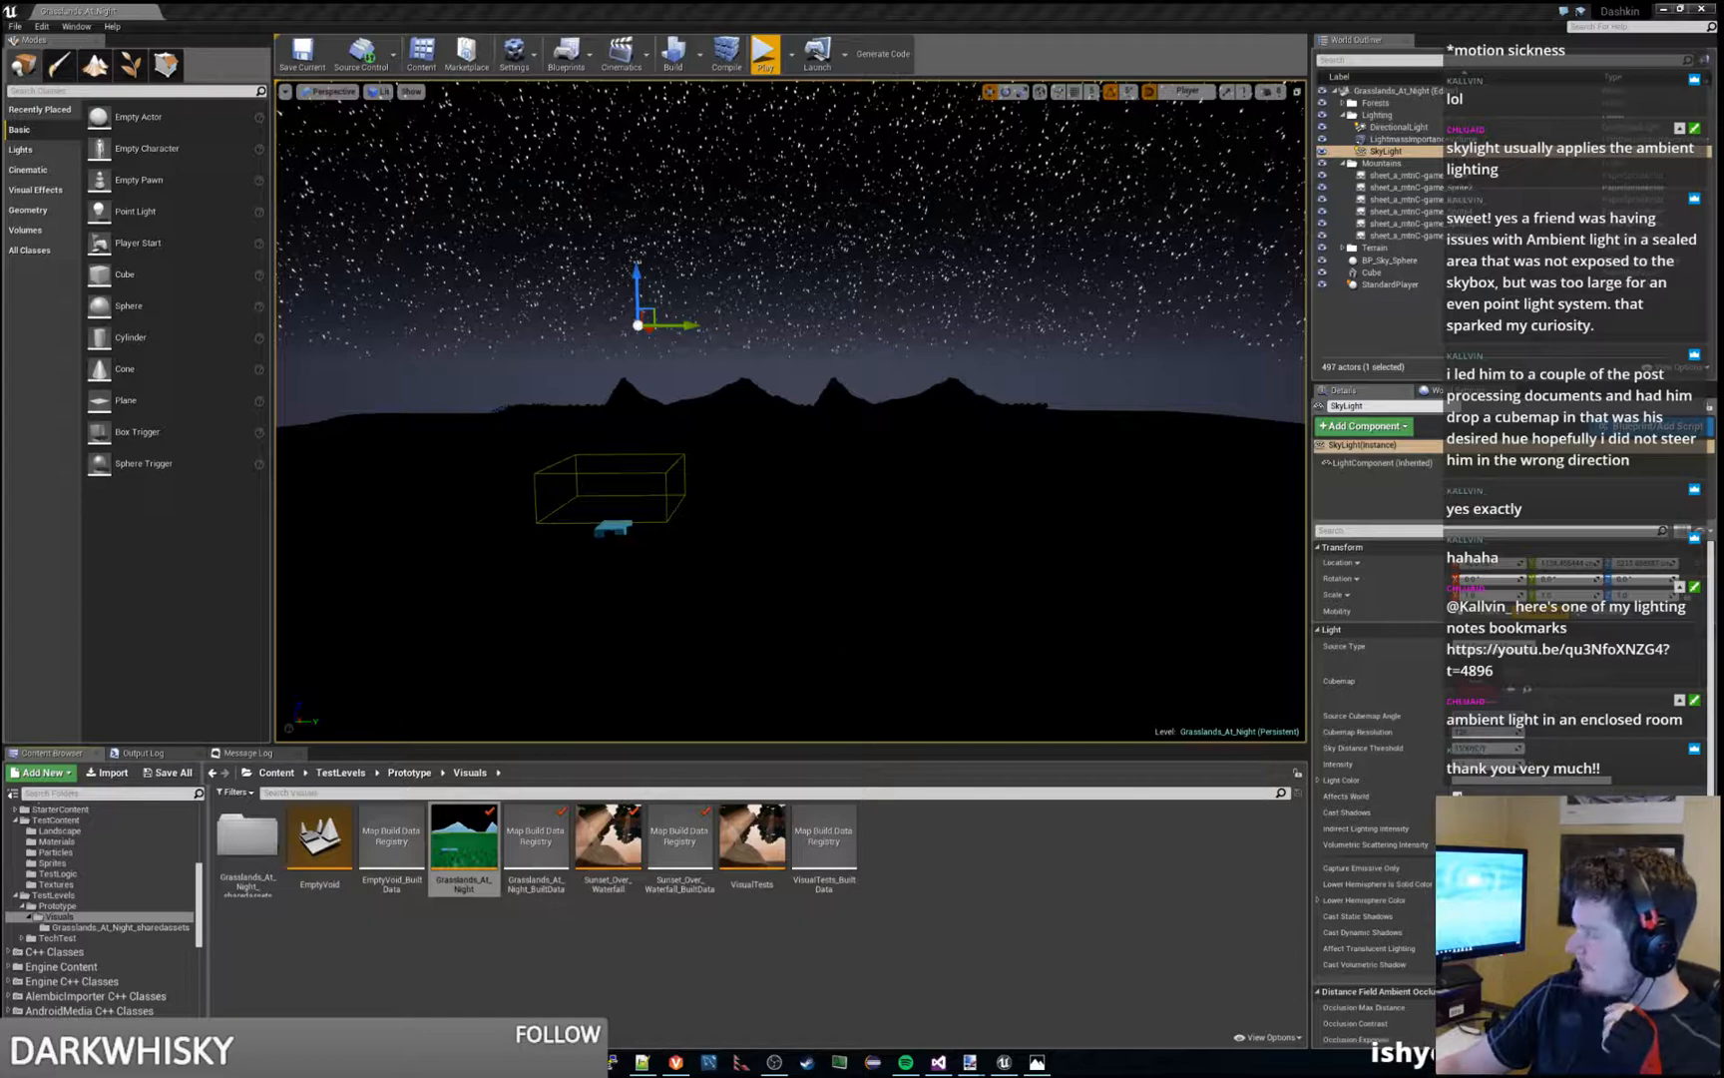
- Bring up the browser and look over the Spacescape page, including its Unreal Engine 4 tutorial video
drag(1722, 189, 639, 3)
scroll(675, 361, down, 2)
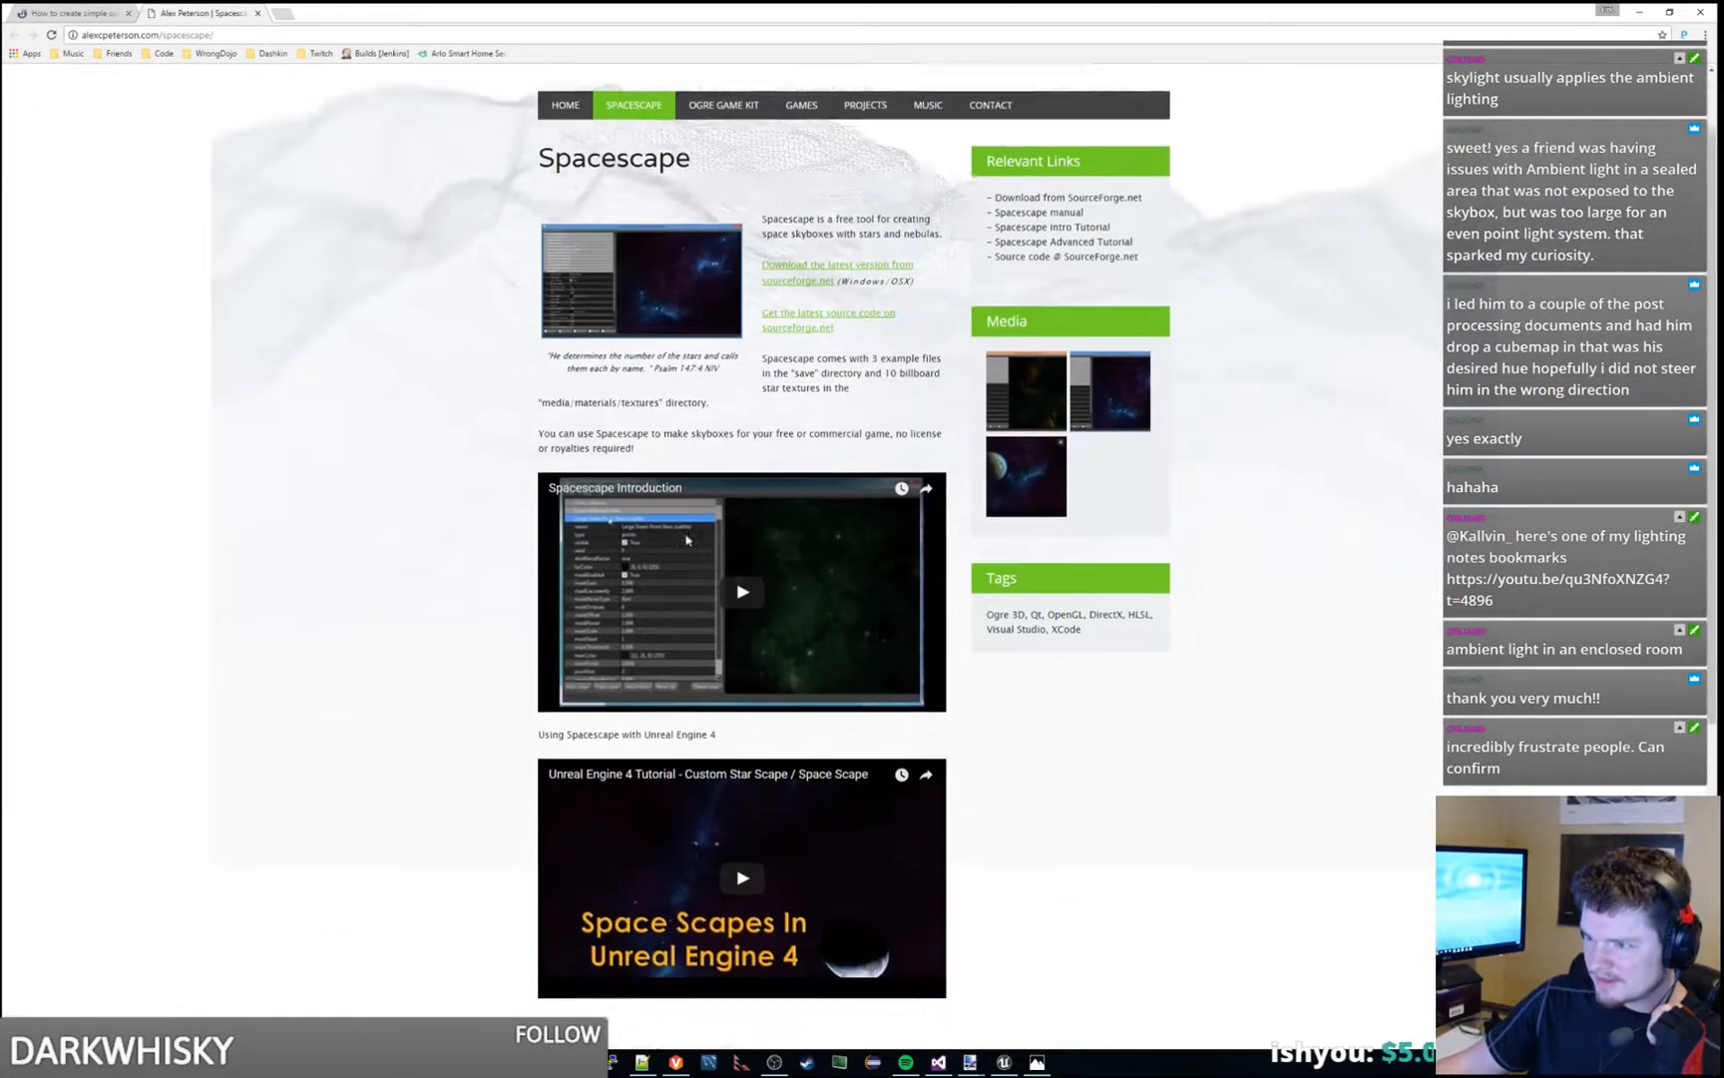
scroll(741, 624, down, 3)
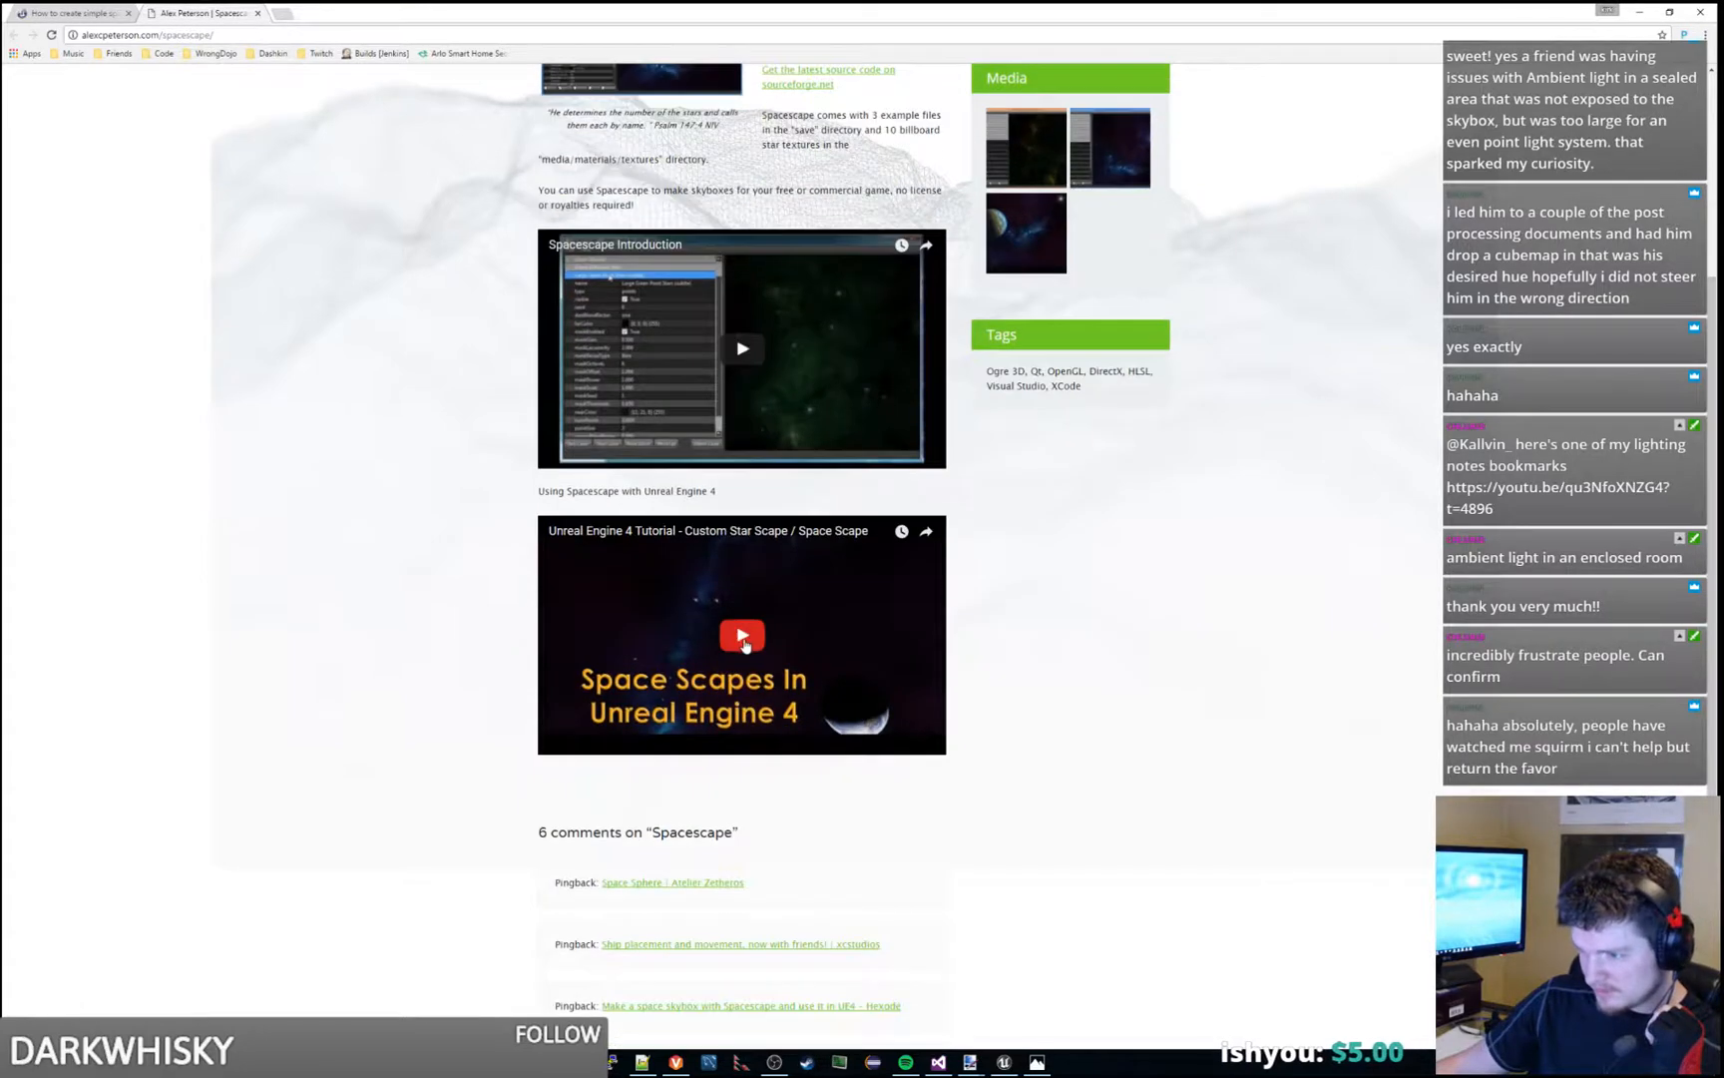
scroll(649, 372, up, 5)
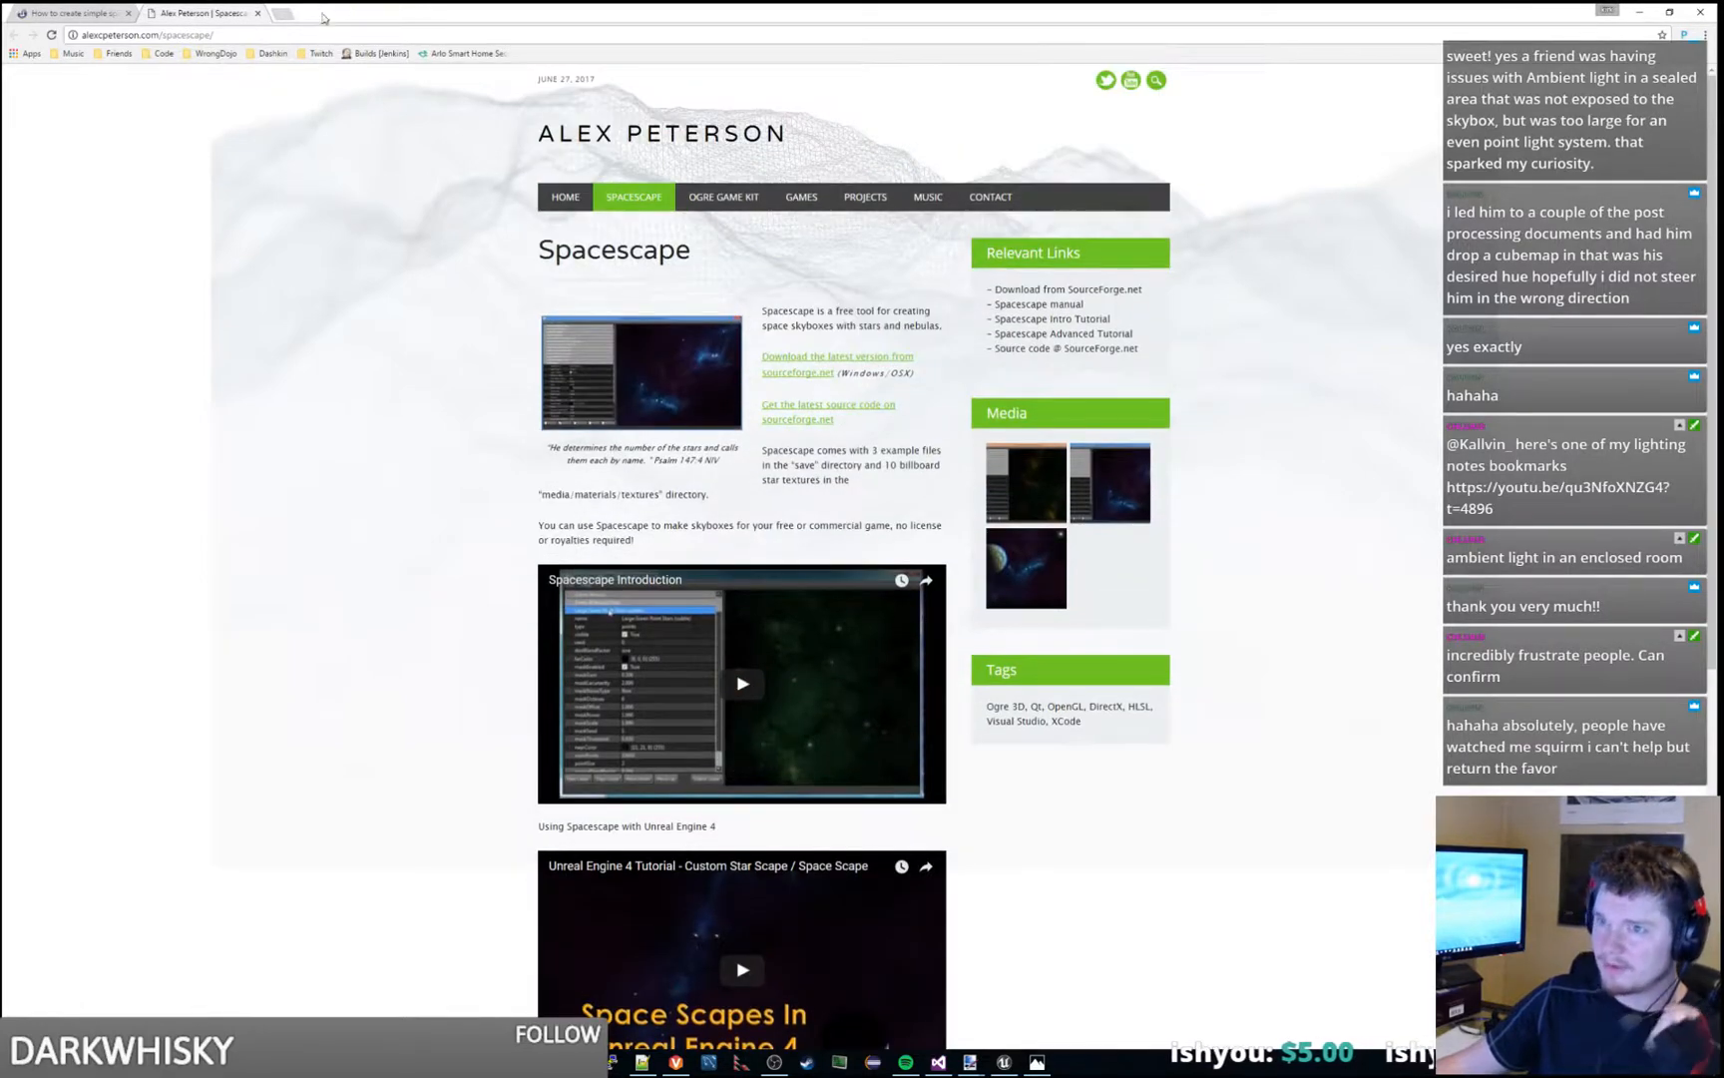
click(312, 36)
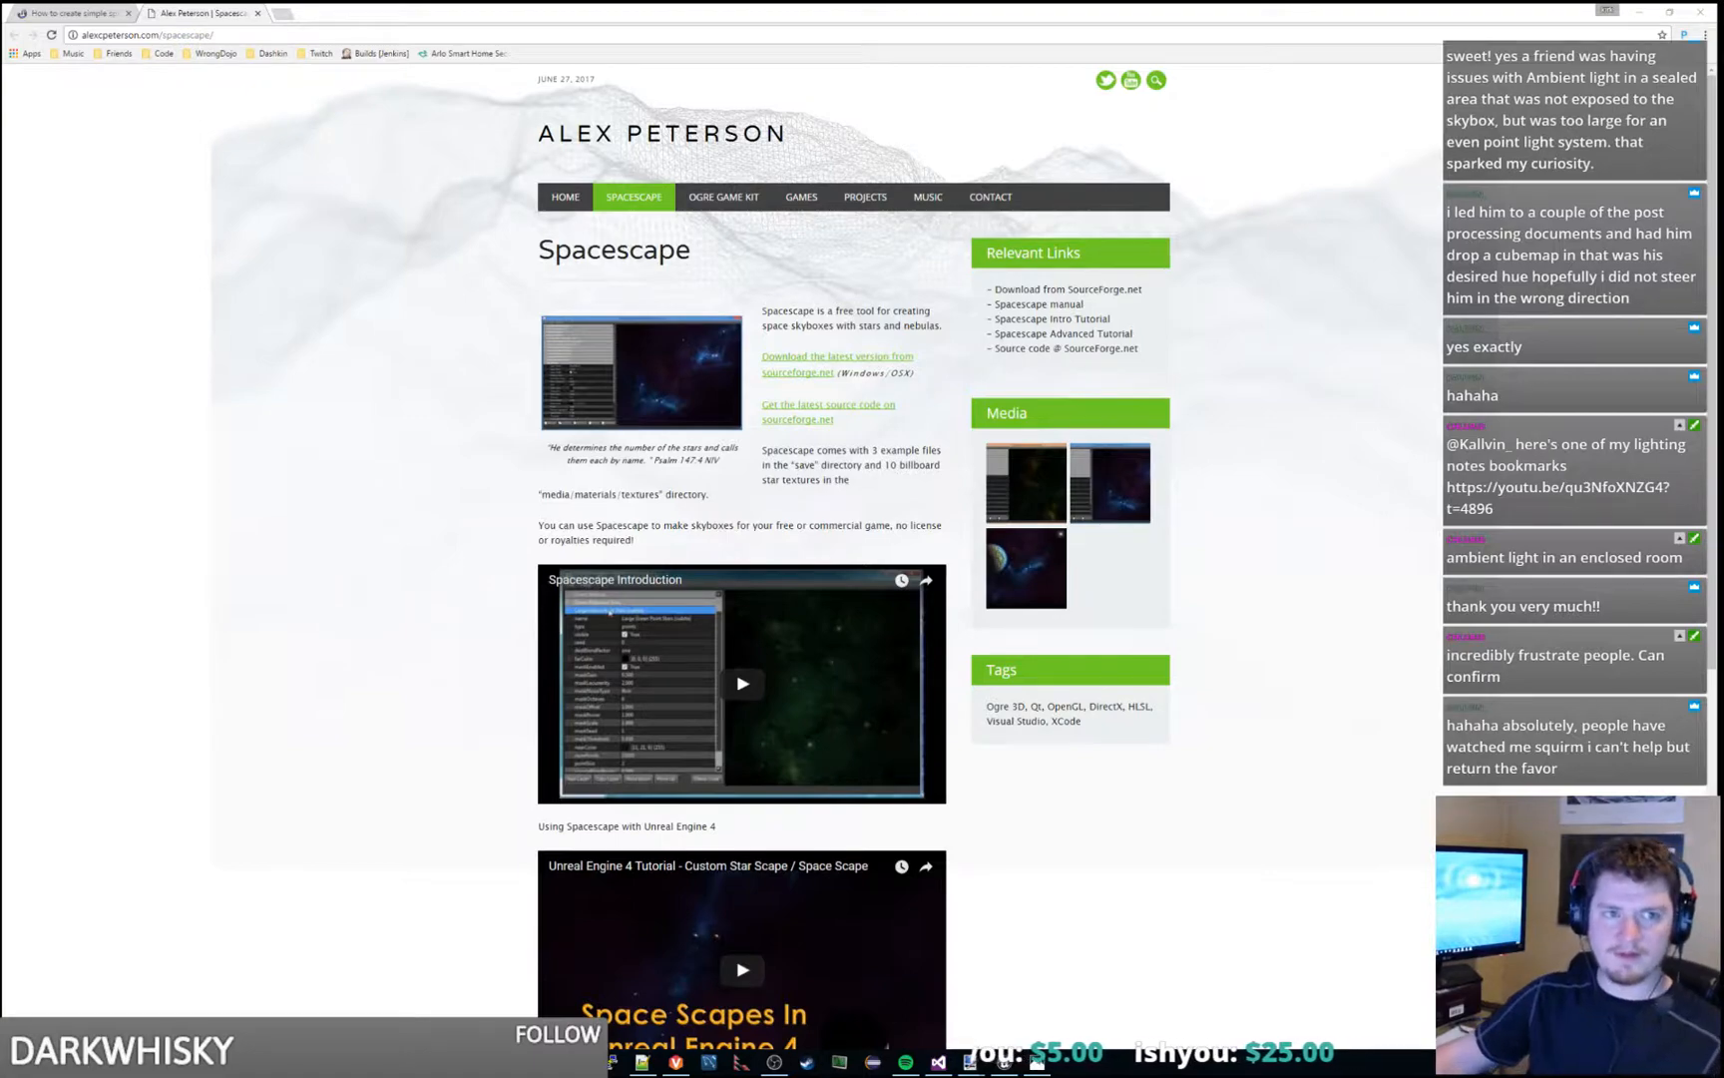
- Go back to the AnswerHub answer and read how the skydome material is assigned in the blueprint and built from a DDS cubemap texture
drag(529, 8, 963, 2)
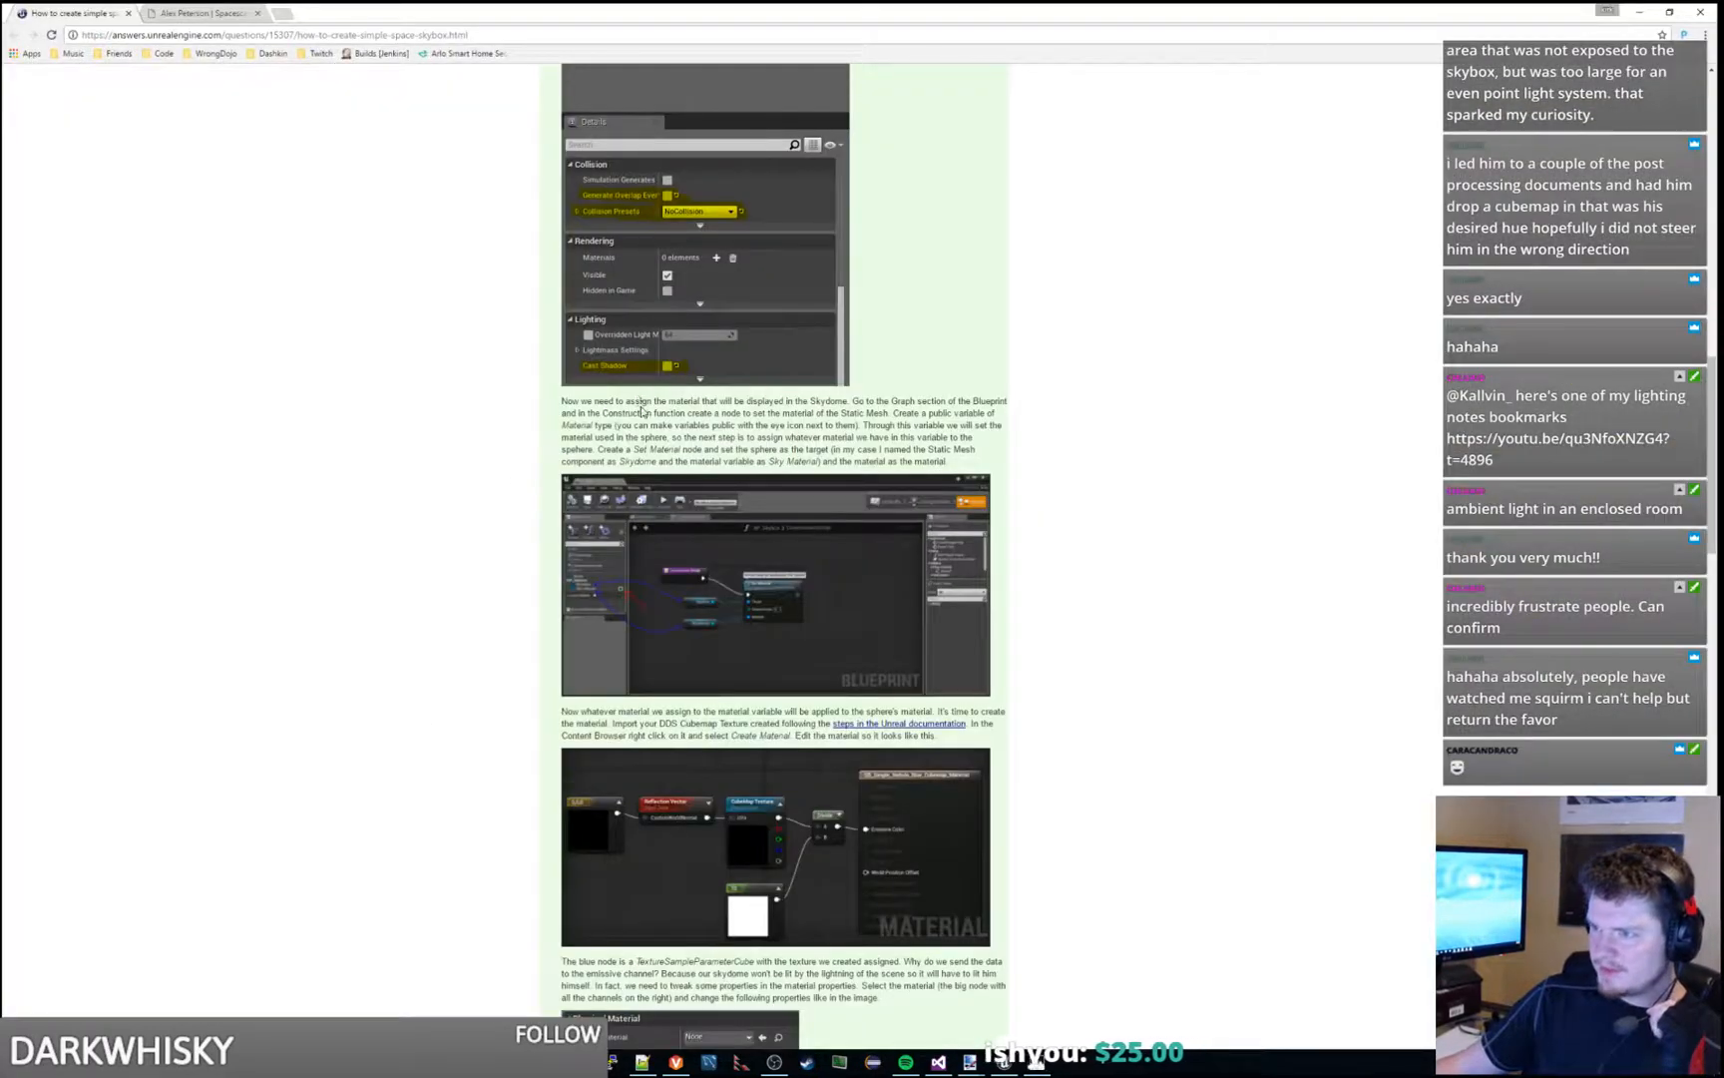
drag(642, 412, 958, 395)
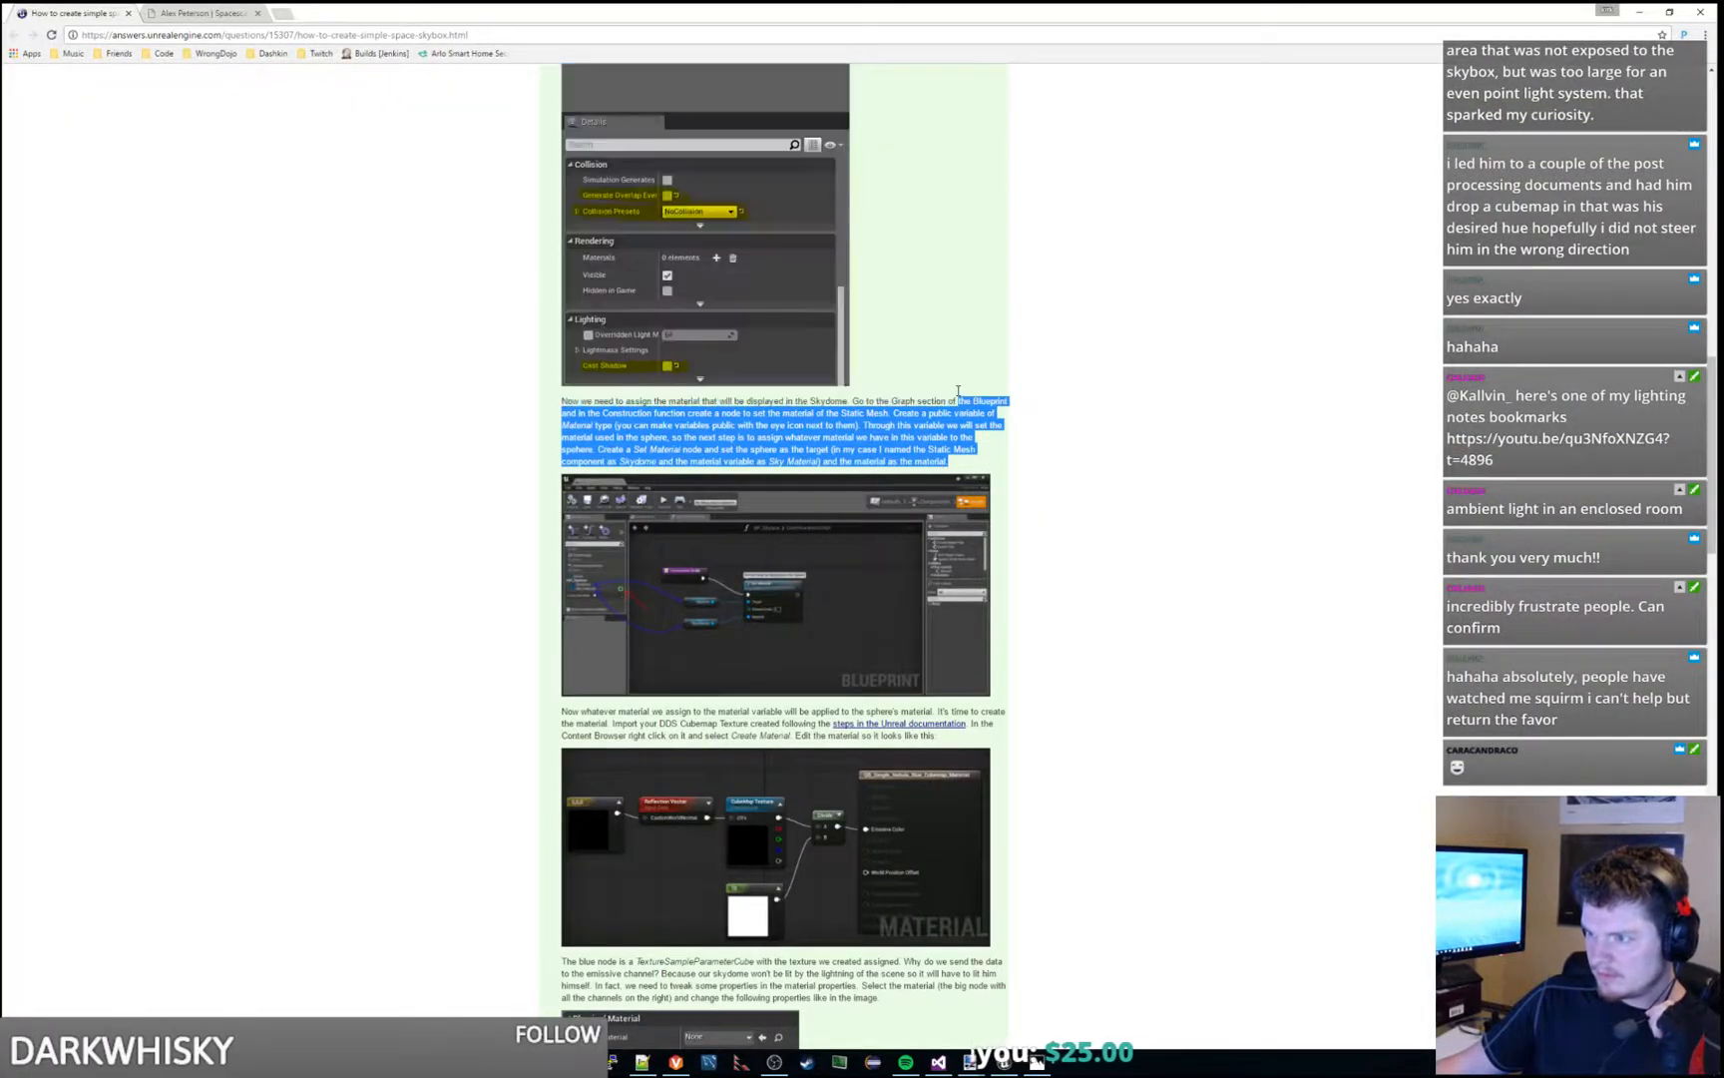
scroll(818, 487, down, 1)
scroll(818, 487, down, 1)
drag(697, 578, 662, 590)
click(984, 602)
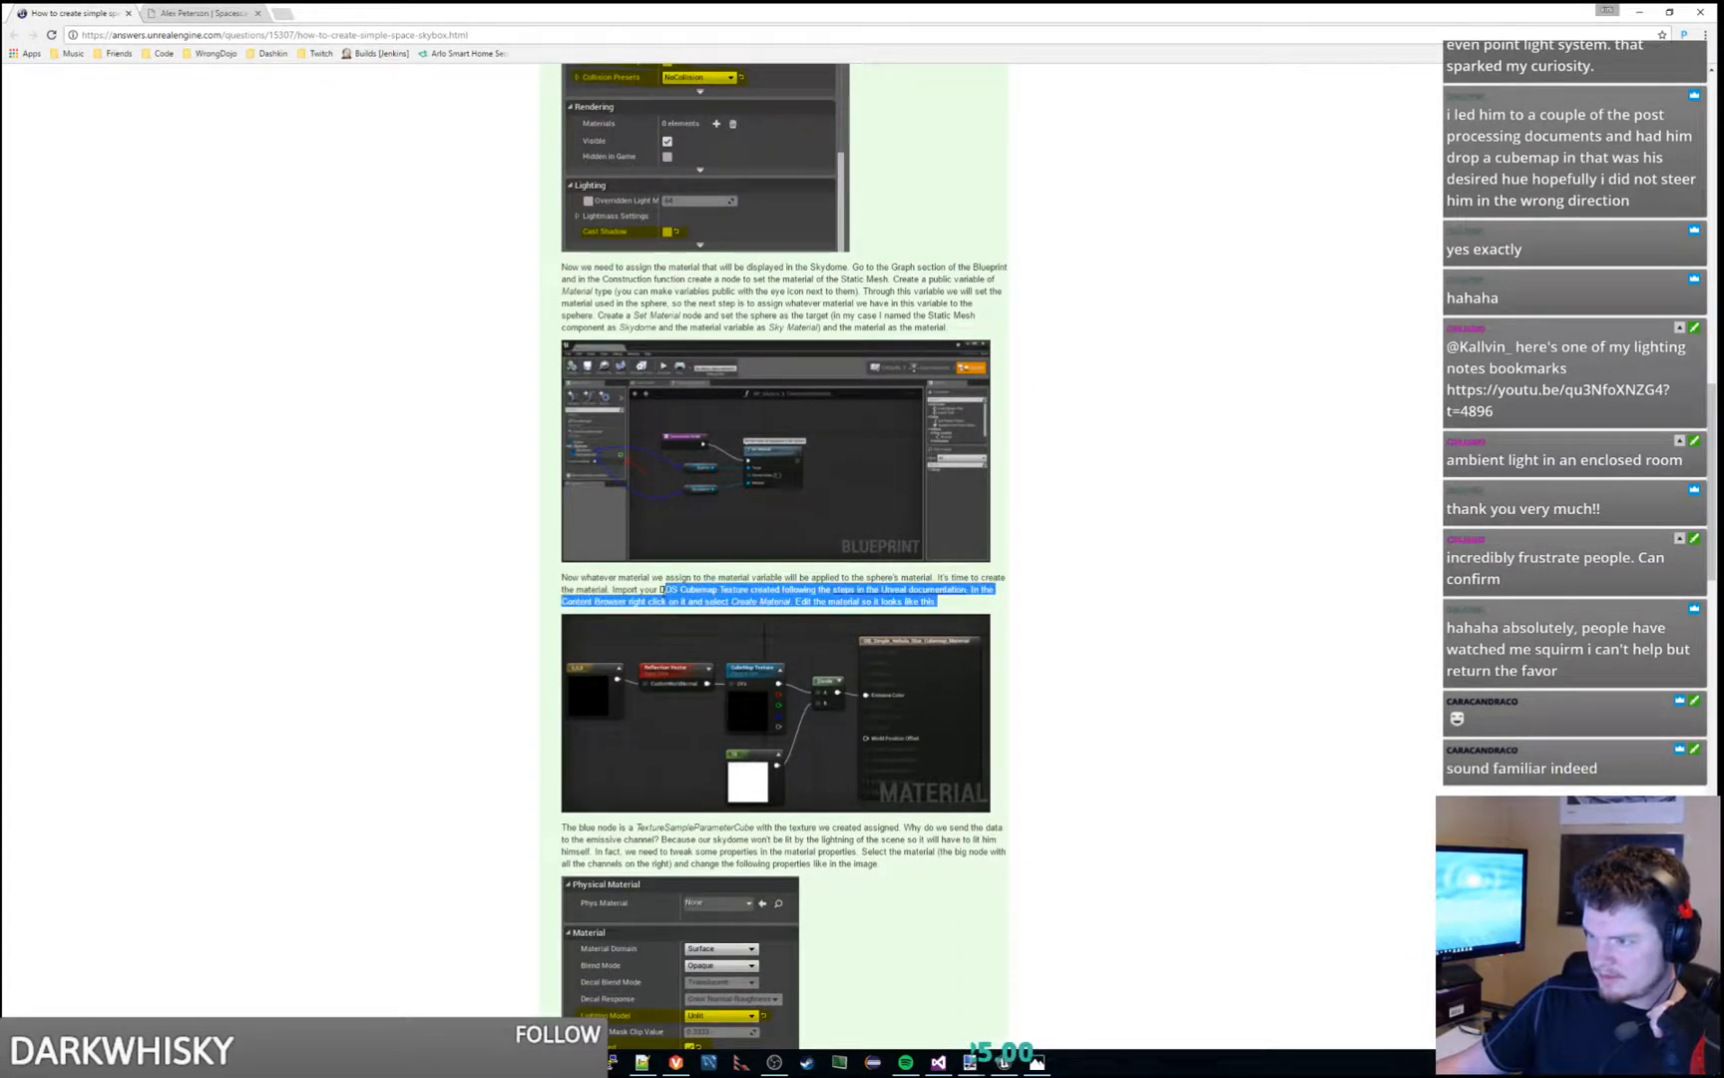
click(661, 589)
scroll(651, 581, down, 1)
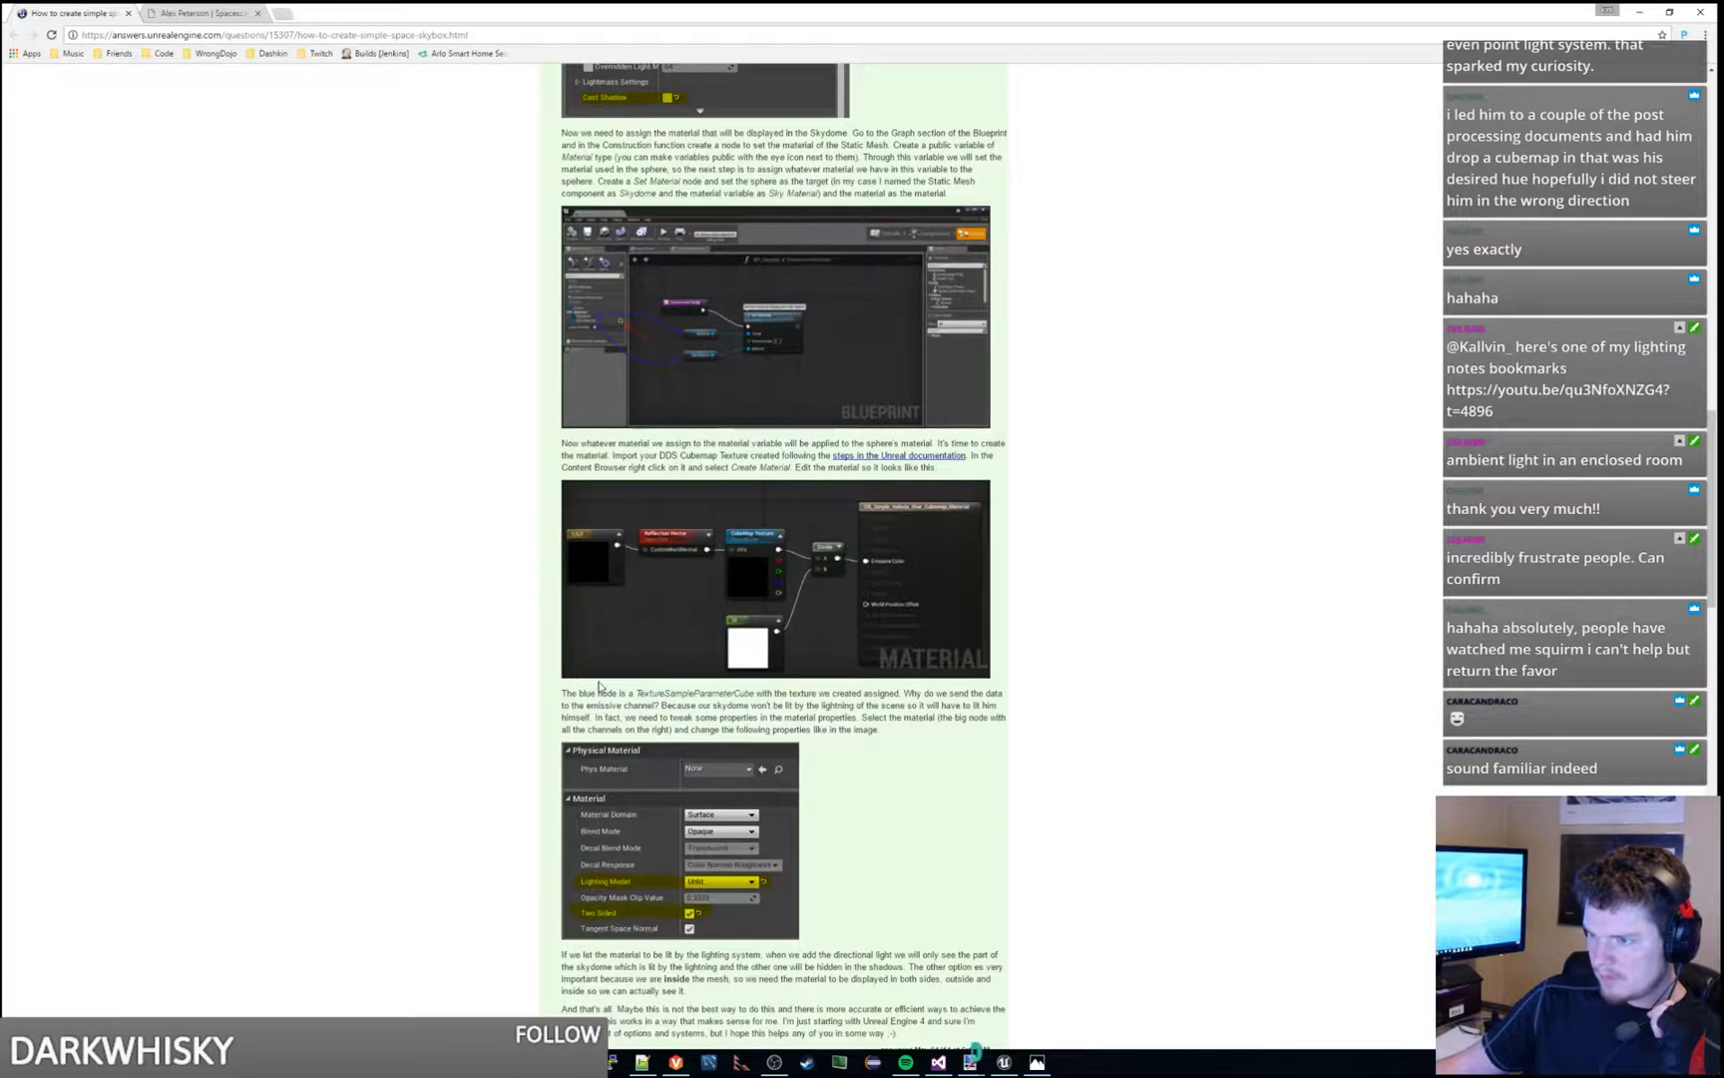
- Read the answer's explanation of the TextureSampleParameterCube node and the unlit, two-sided material properties, and return to Unreal Editor
drag(649, 692, 900, 729)
scroll(900, 729, down, 1)
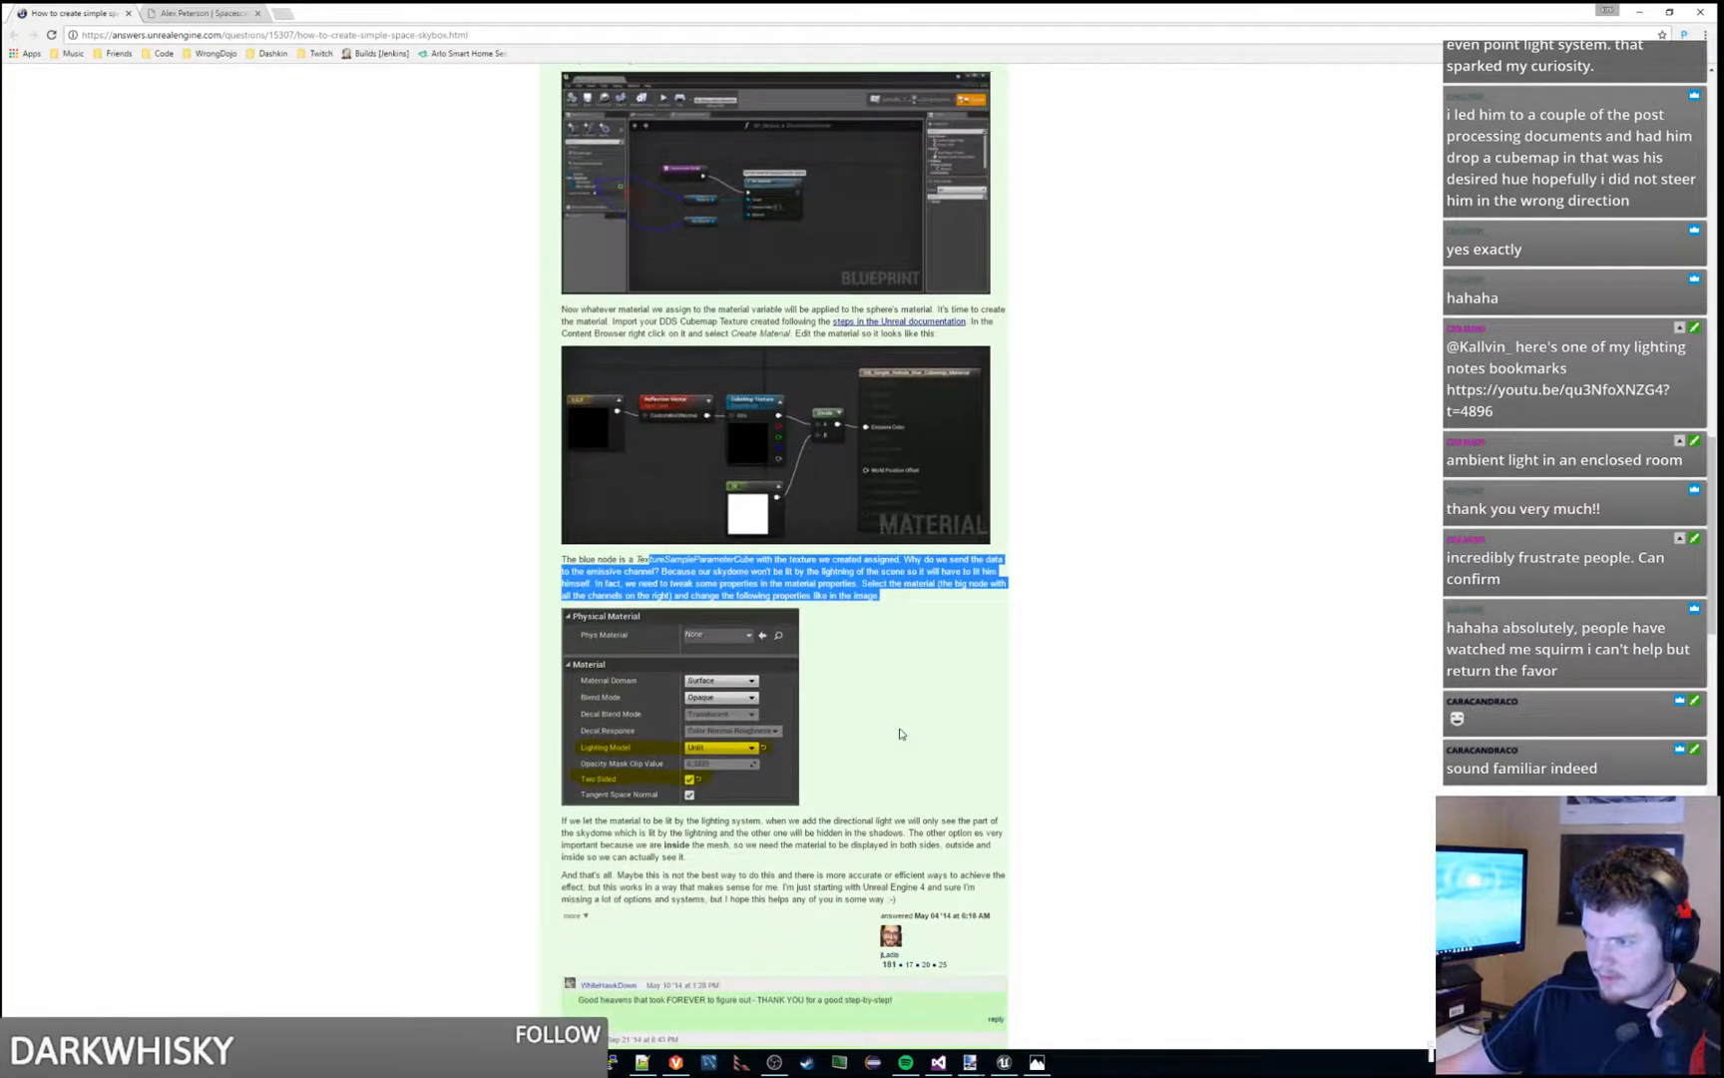
scroll(900, 733, down, 2)
mouse_move(685, 657)
mouse_down()
mouse_move(614, 618)
mouse_move(723, 644)
mouse_move(693, 642)
mouse_up()
click(724, 645)
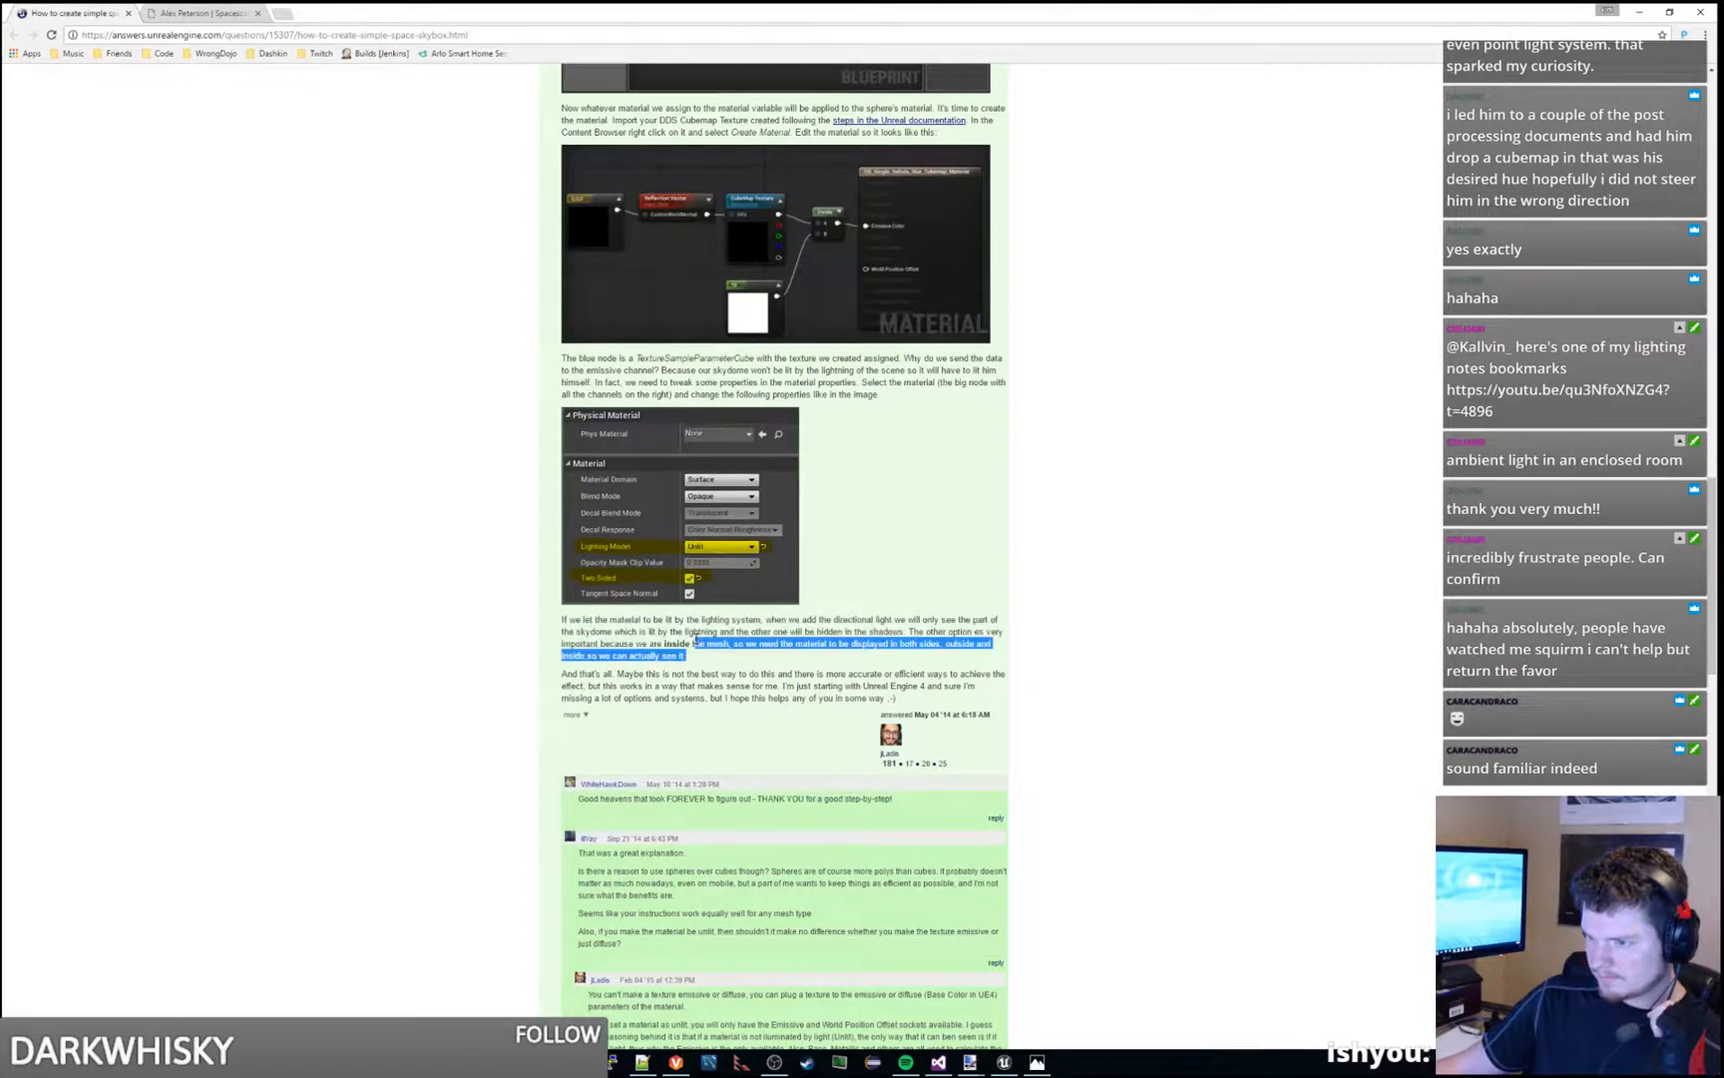
click(688, 642)
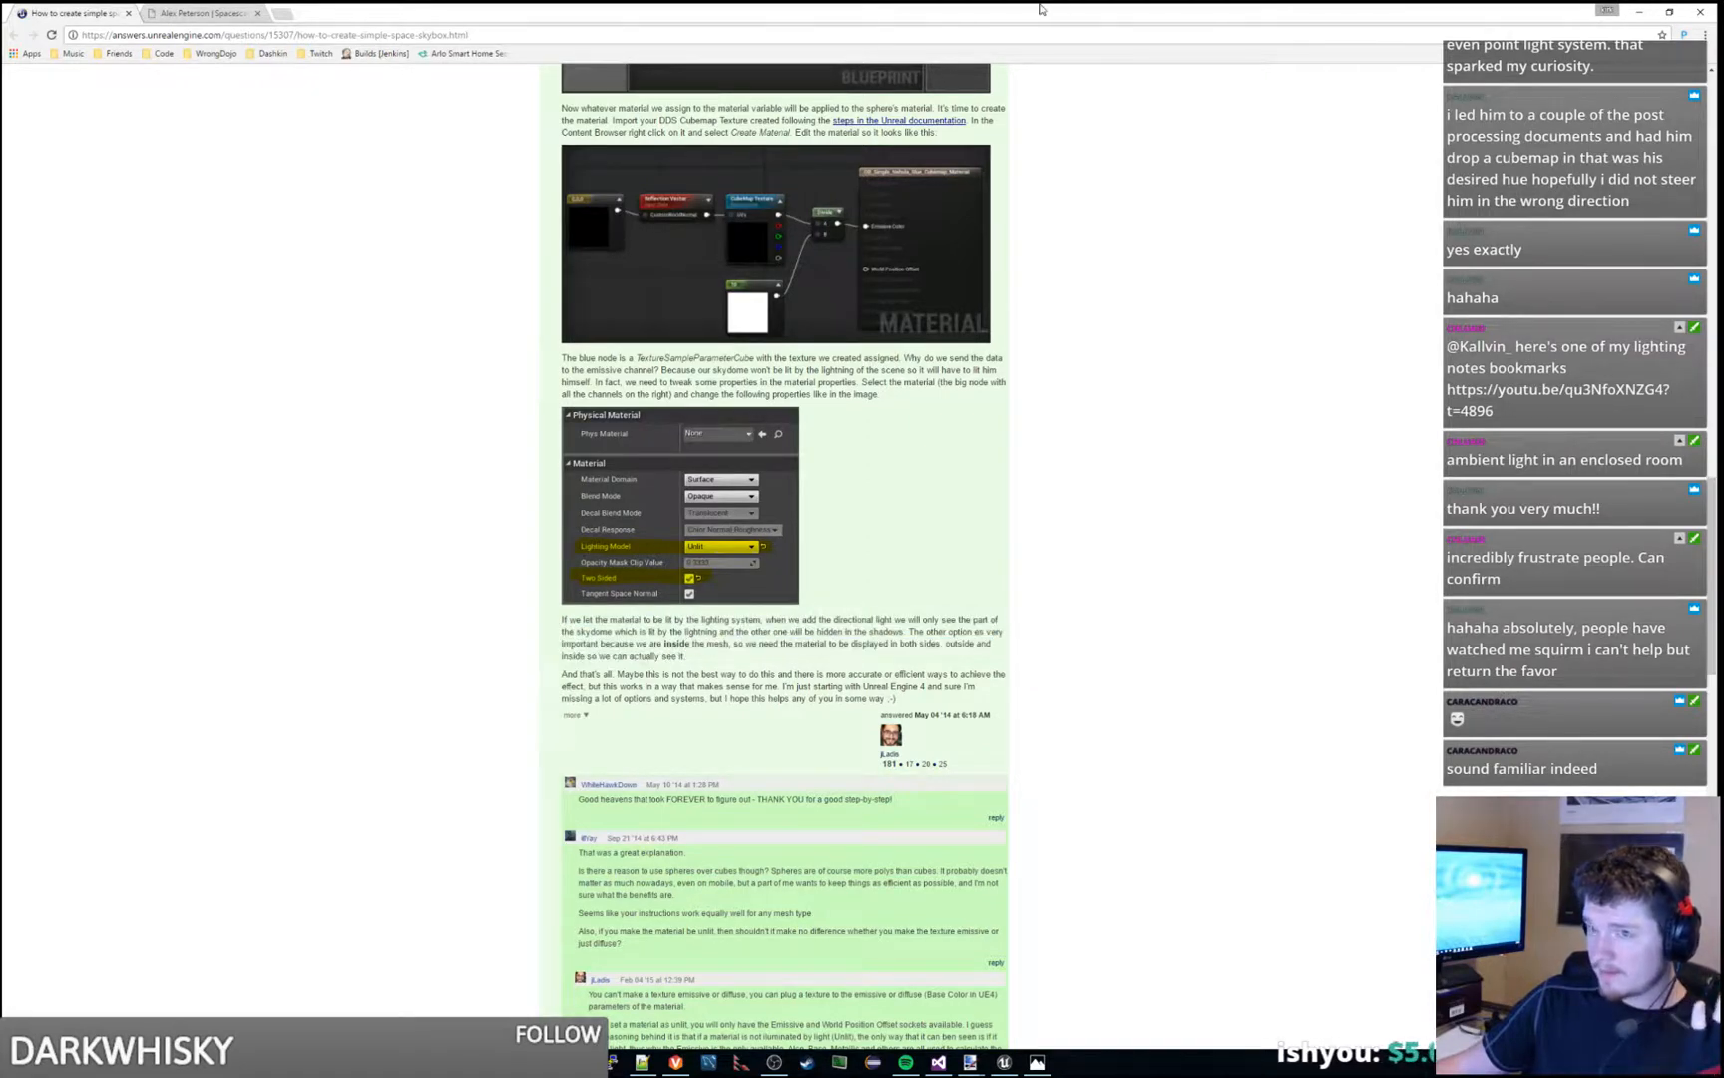
drag(1040, 5, 1038, 0)
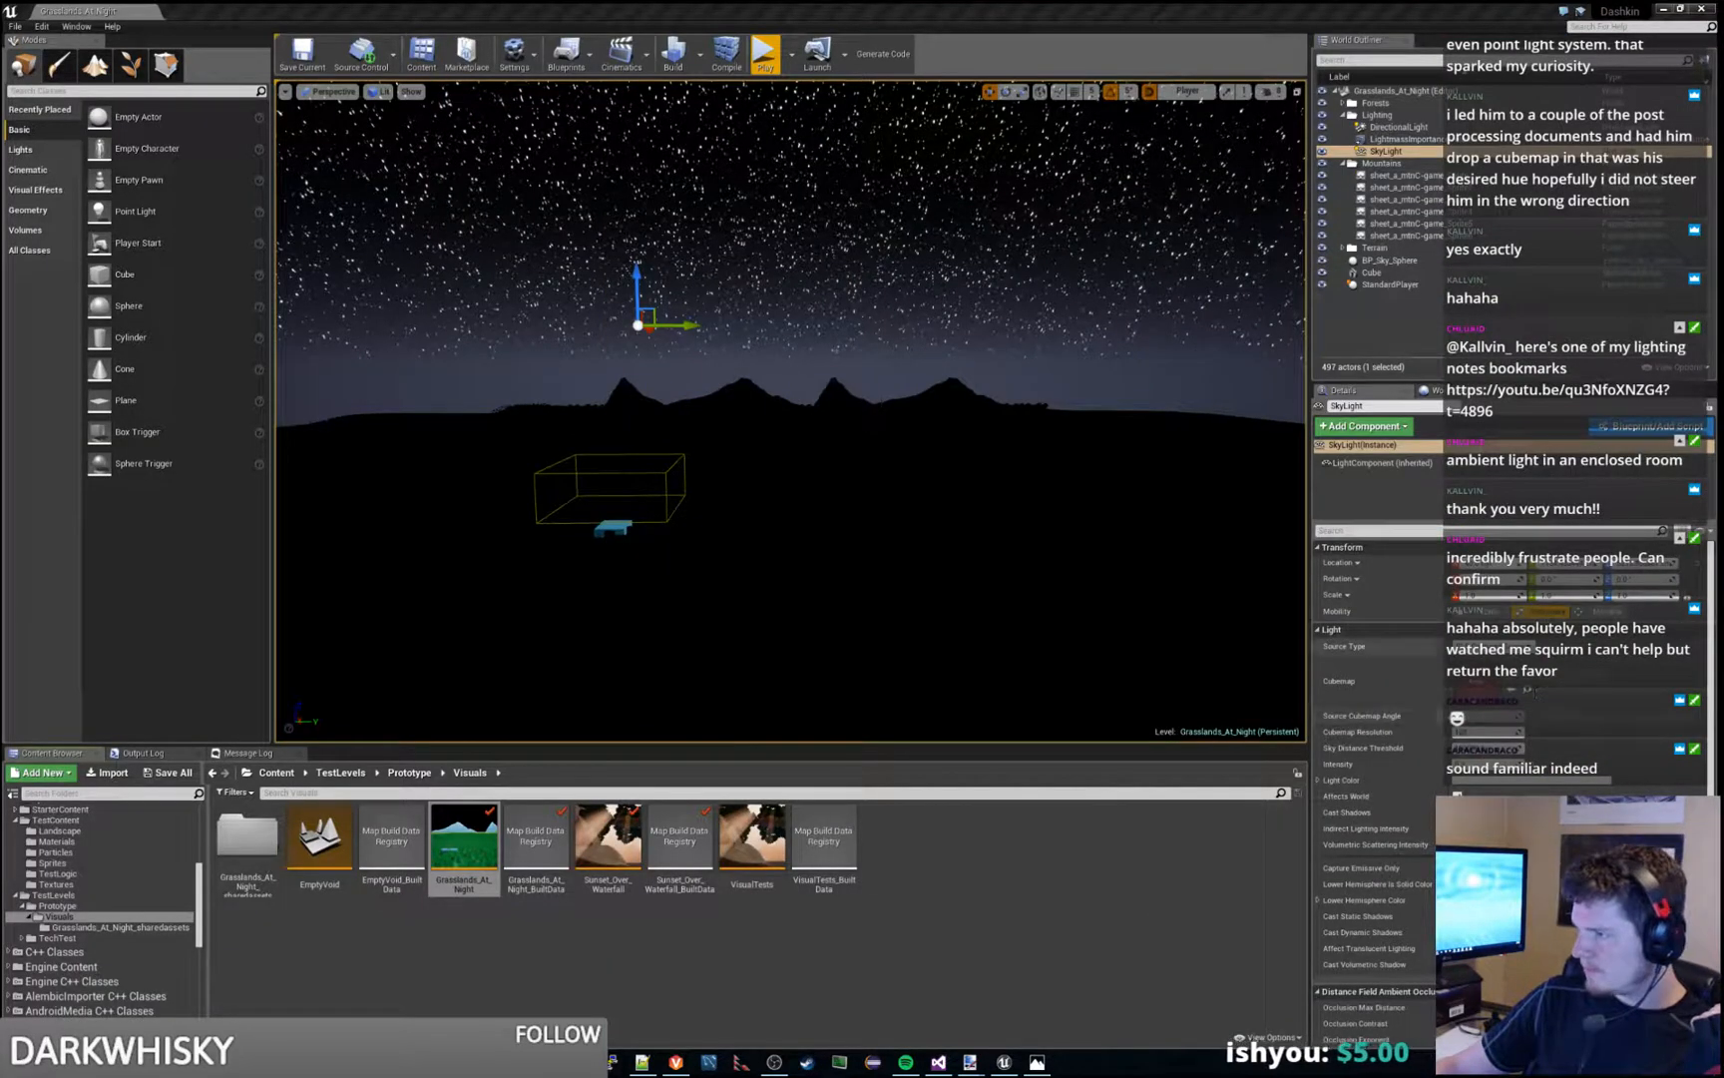
- Select BP_Sky_Sphere in the level and open its blueprint in a maximized editor window
click(1397, 260)
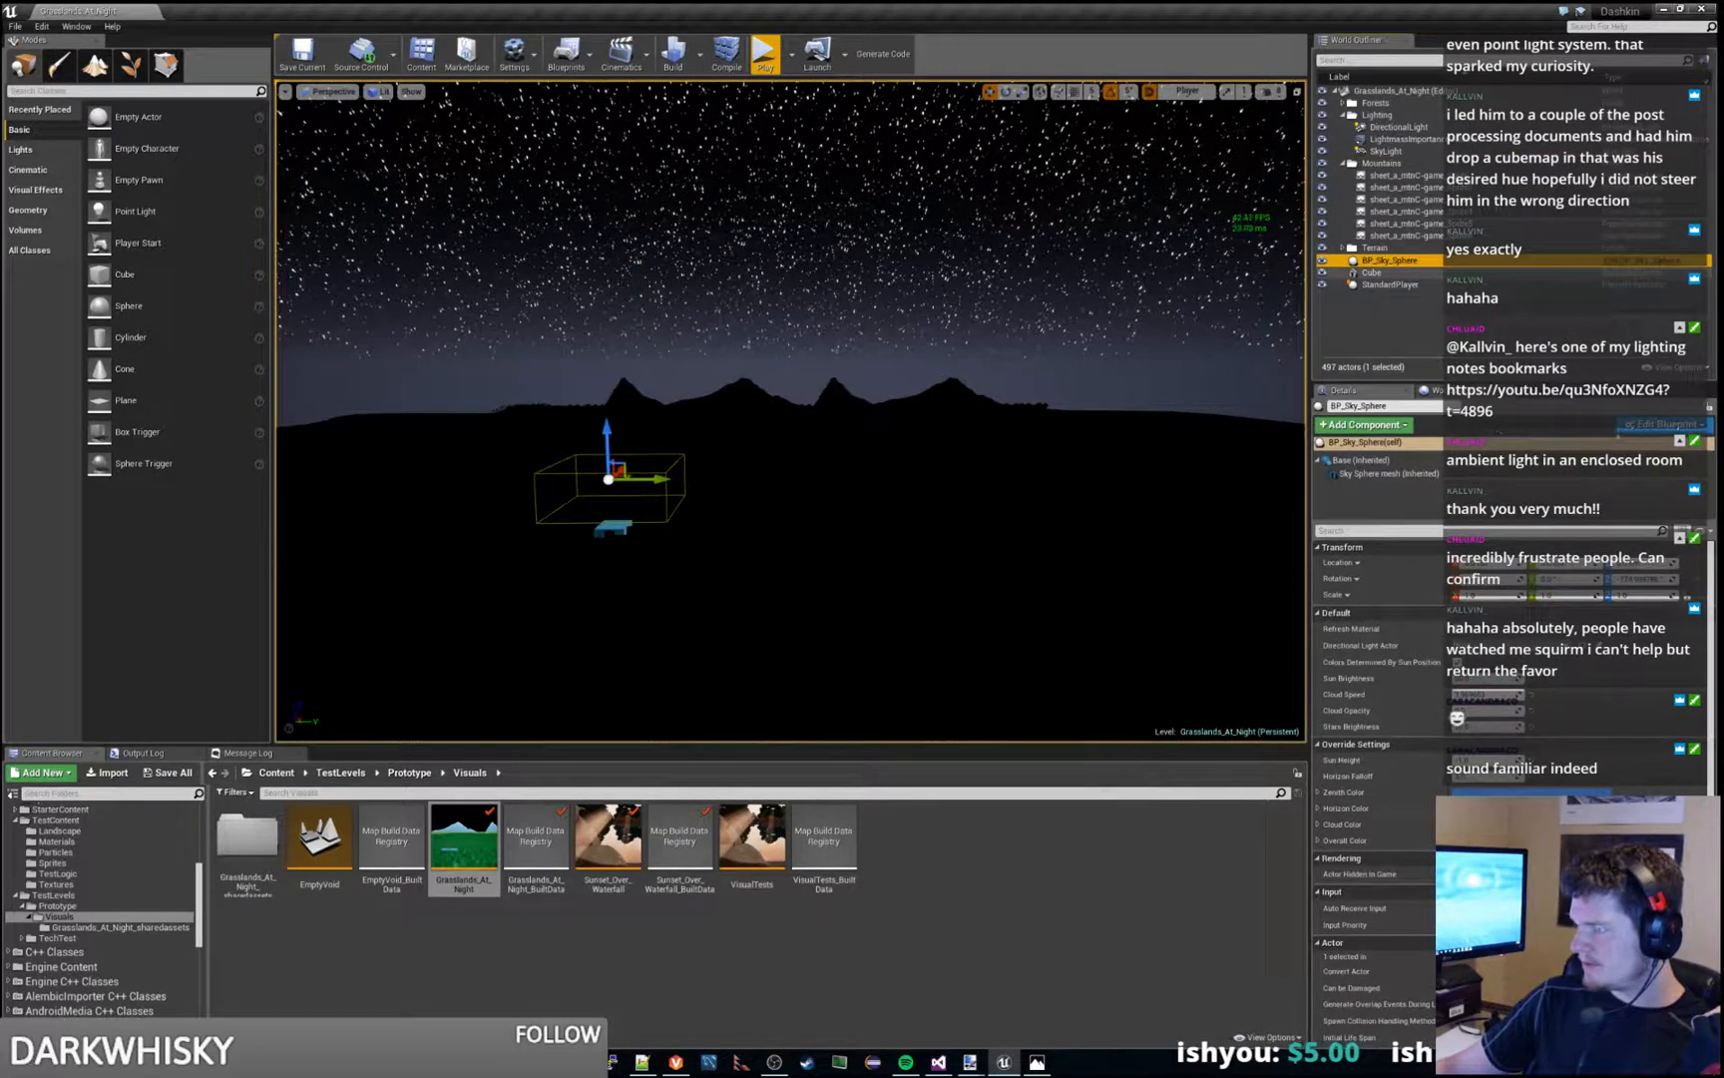
scroll(1382, 649, down, 3)
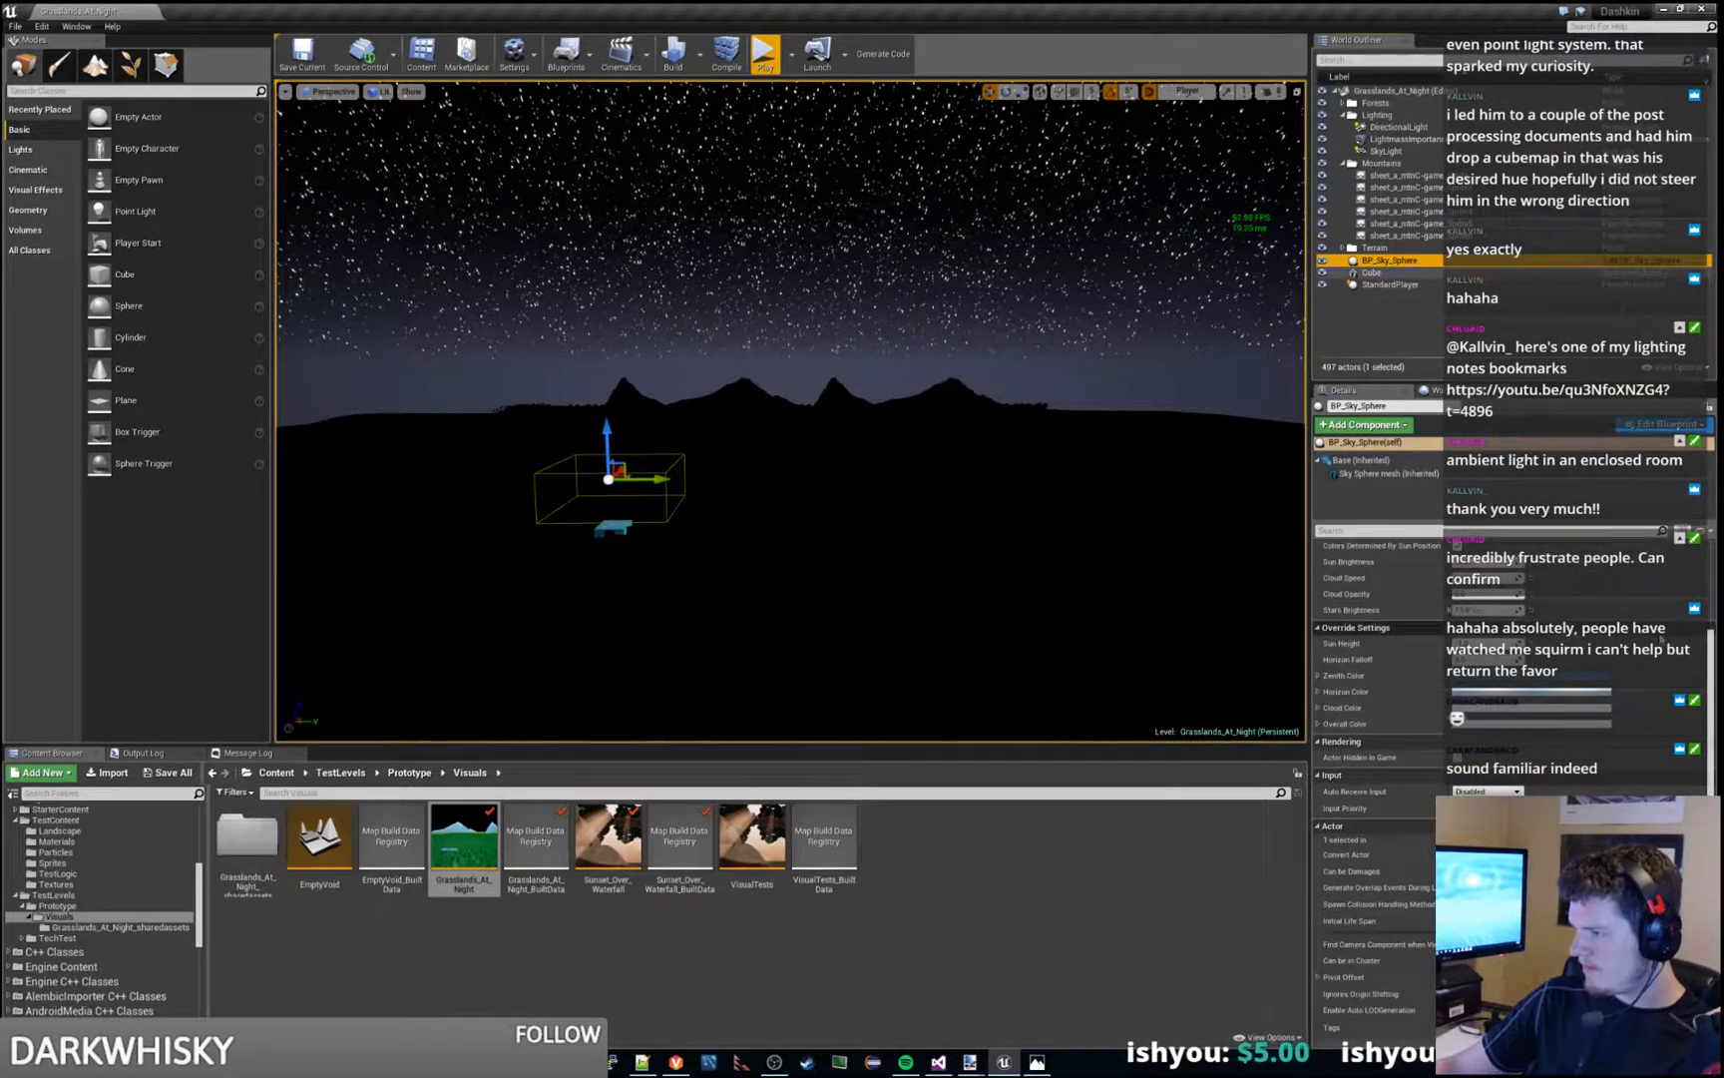
scroll(1662, 639, up, 3)
click(1664, 425)
click(1628, 455)
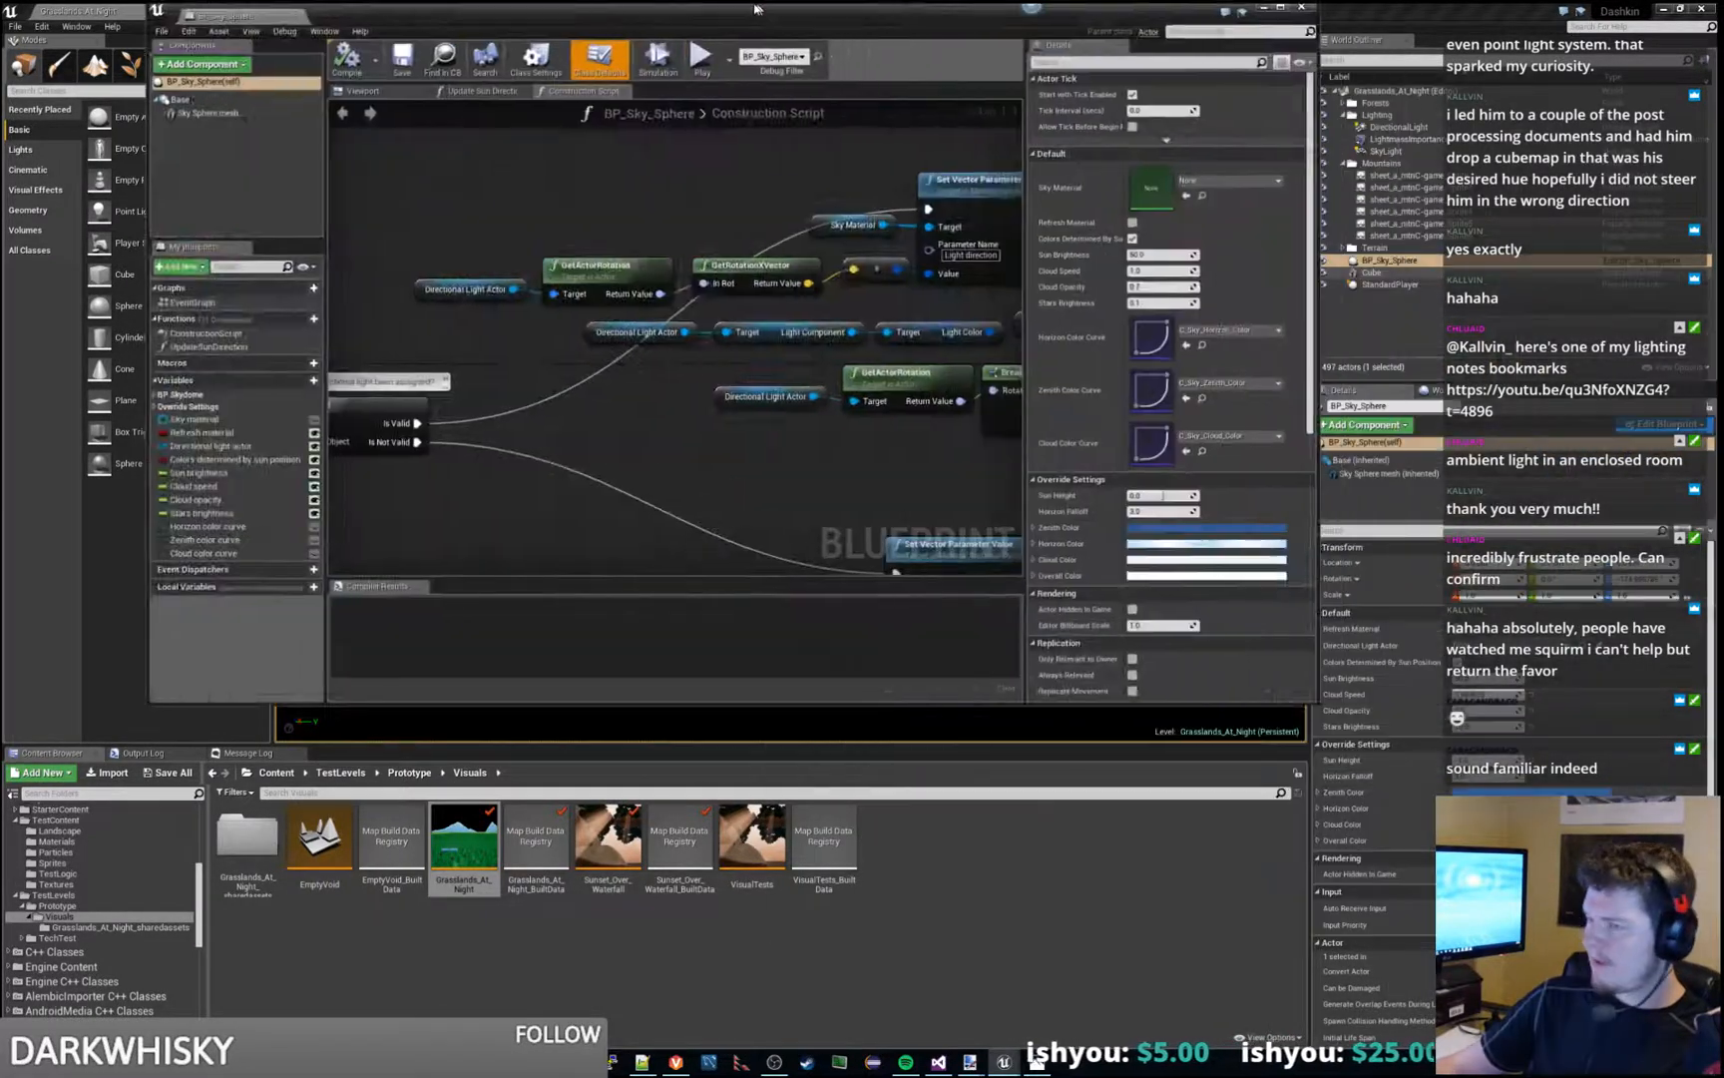
double_click(755, 9)
- Check the details of the Sky material, Cloud speed, Horizon color curve and Cloud color curve variables and the Sky Sphere mesh component
scroll(446, 481, down, 3)
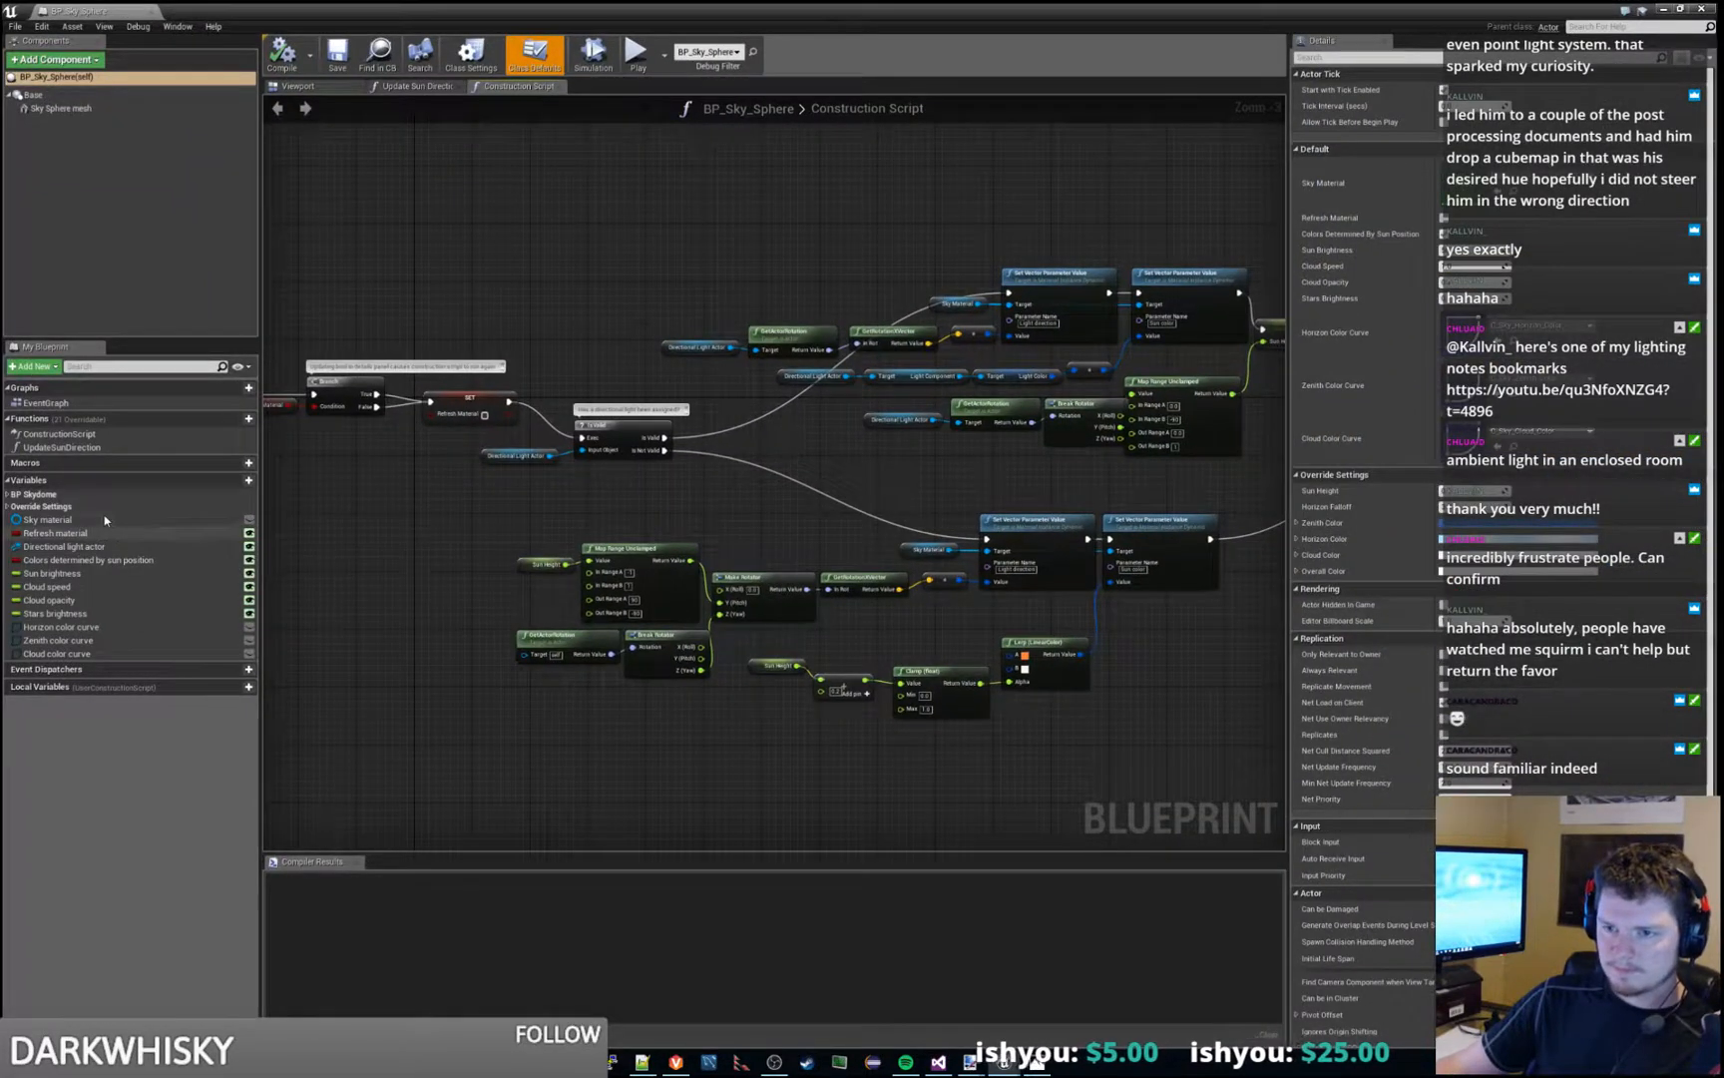
click(105, 520)
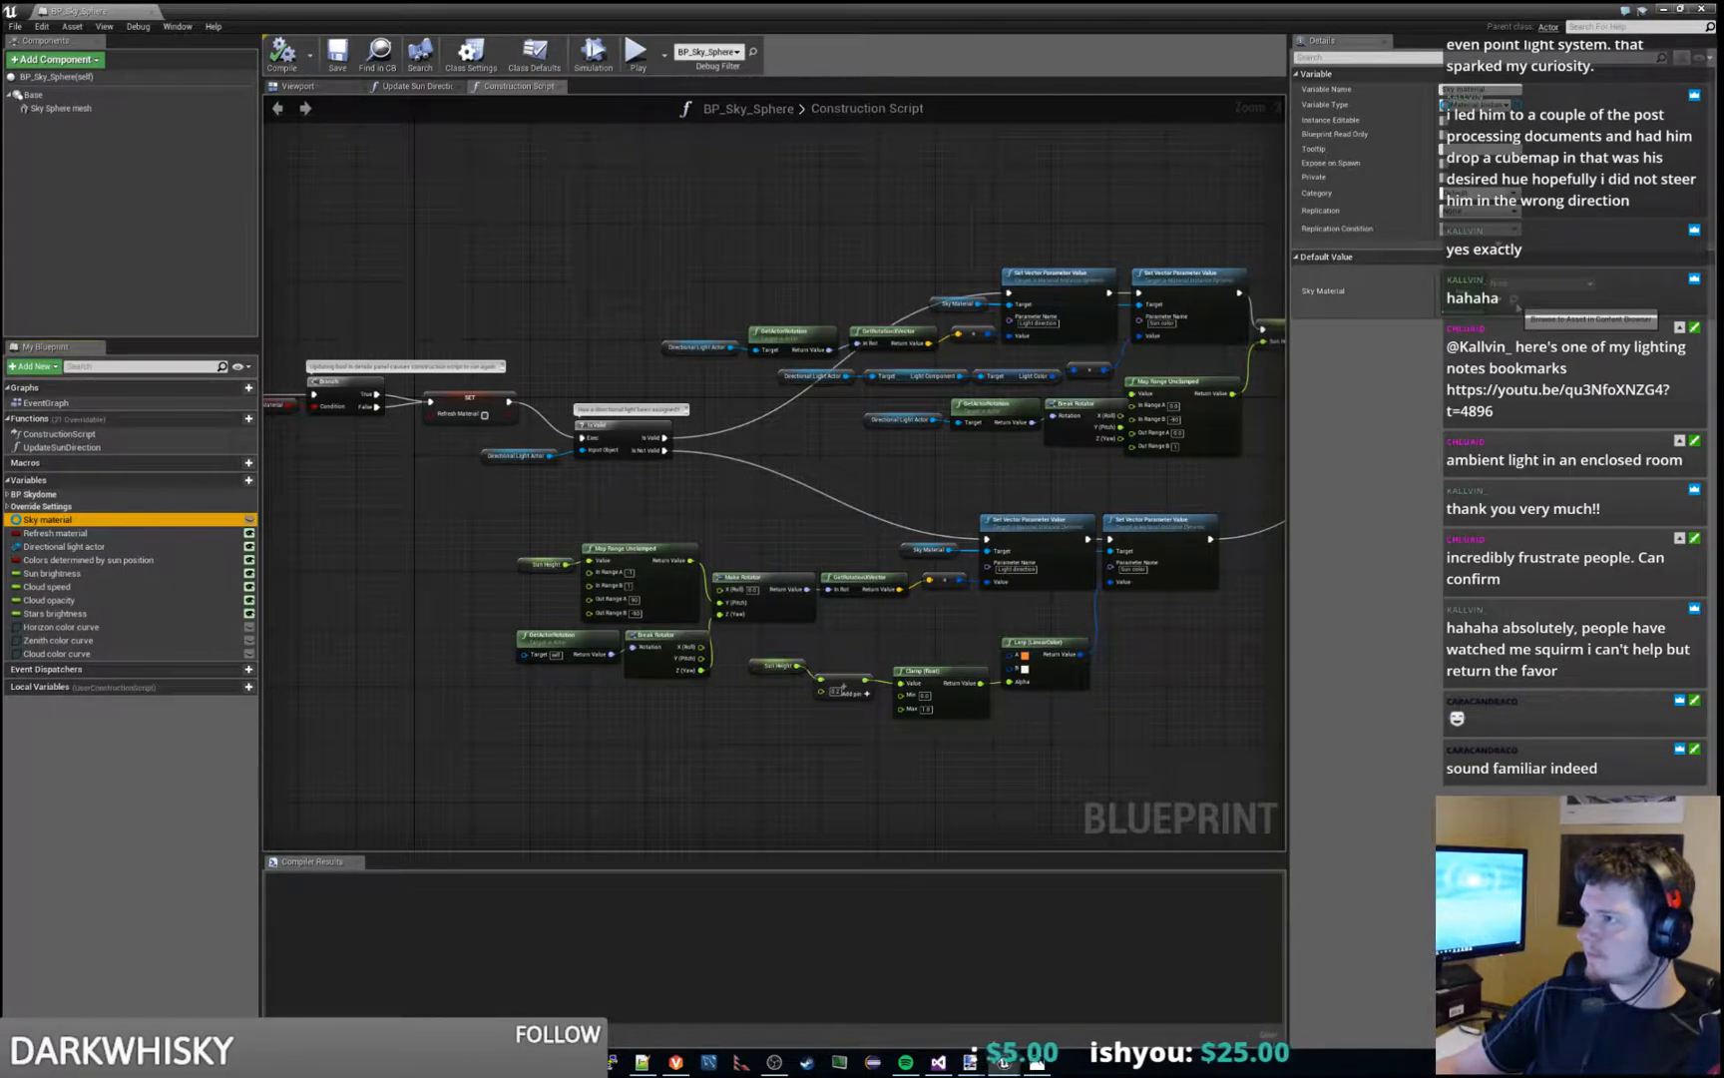
click(89, 586)
click(95, 627)
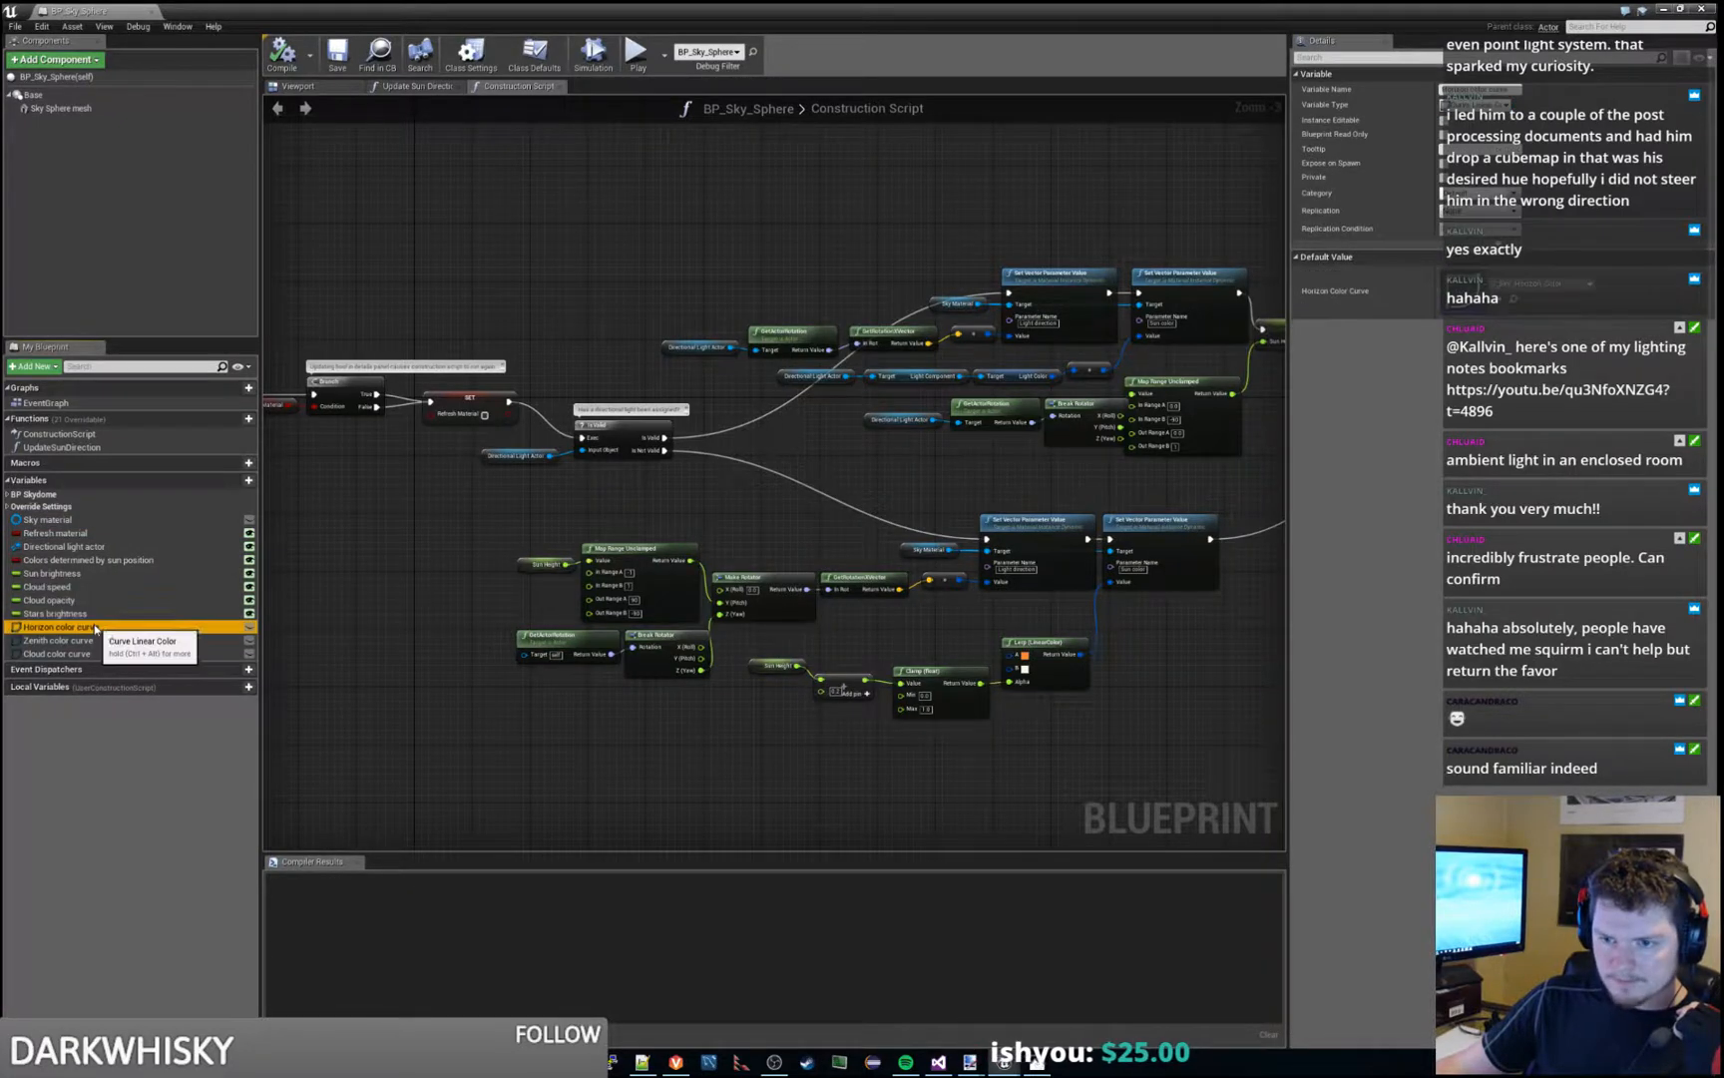
click(89, 653)
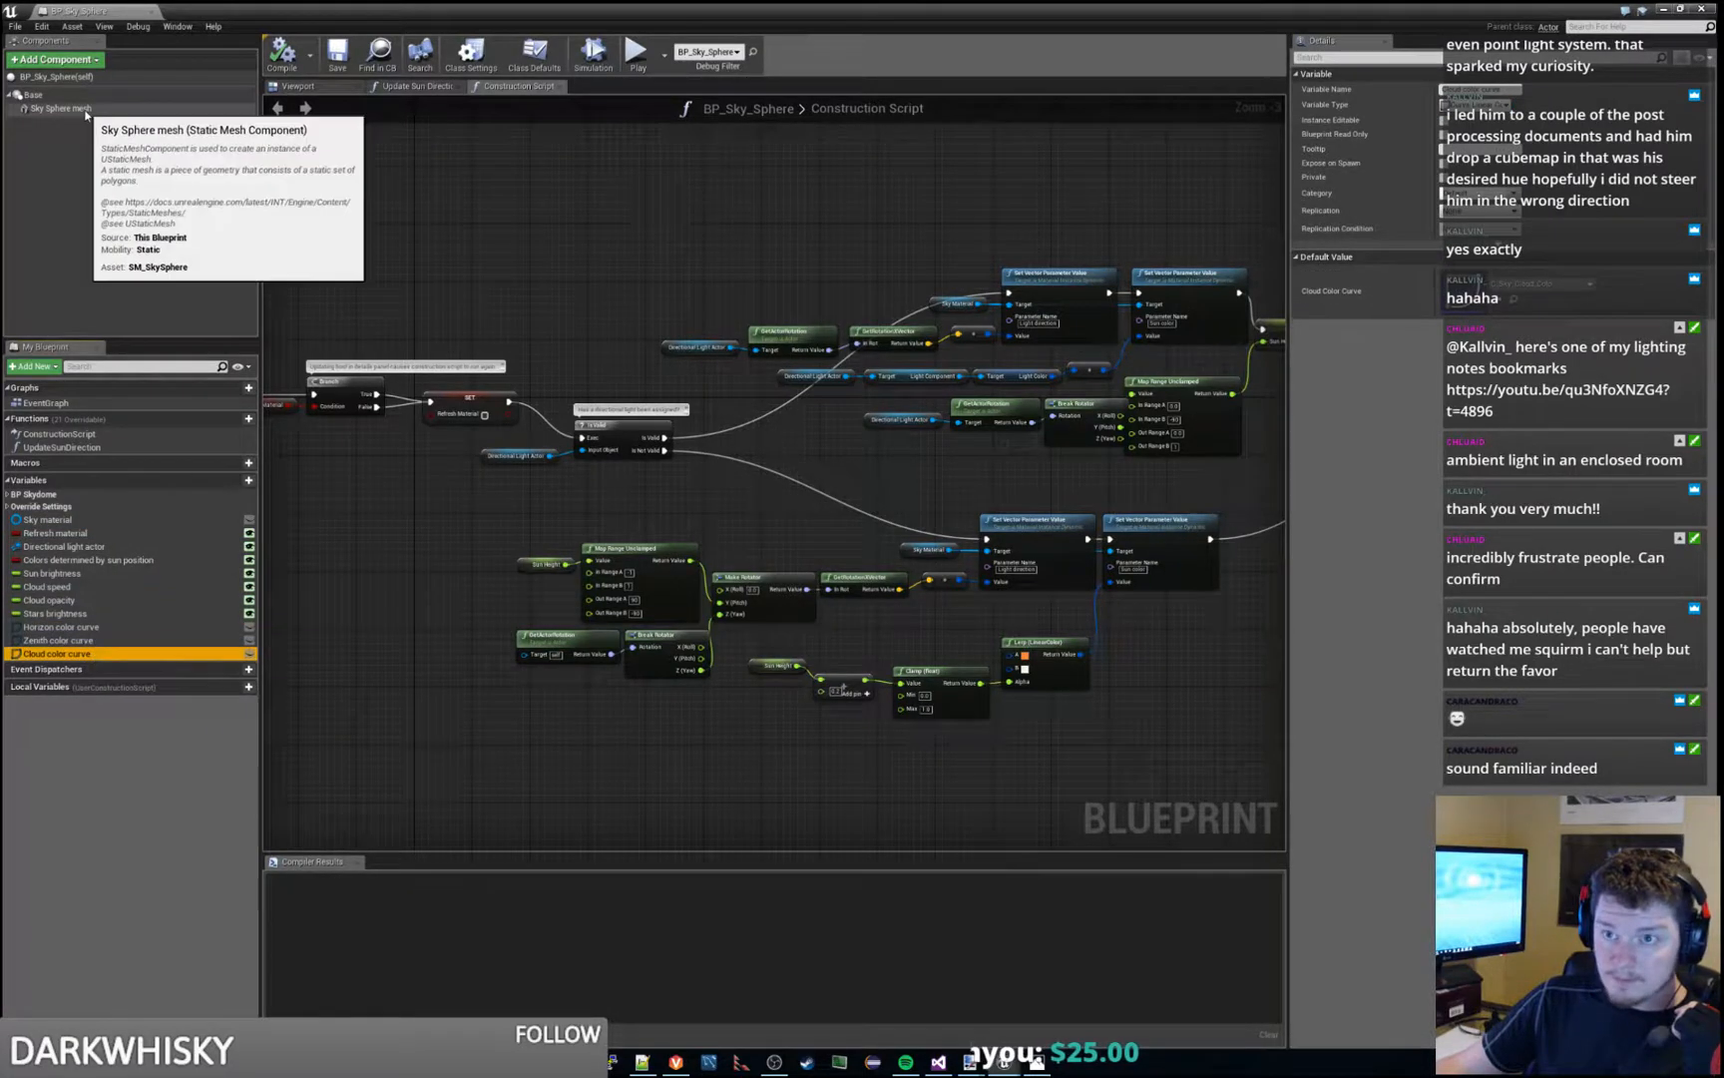
click(62, 108)
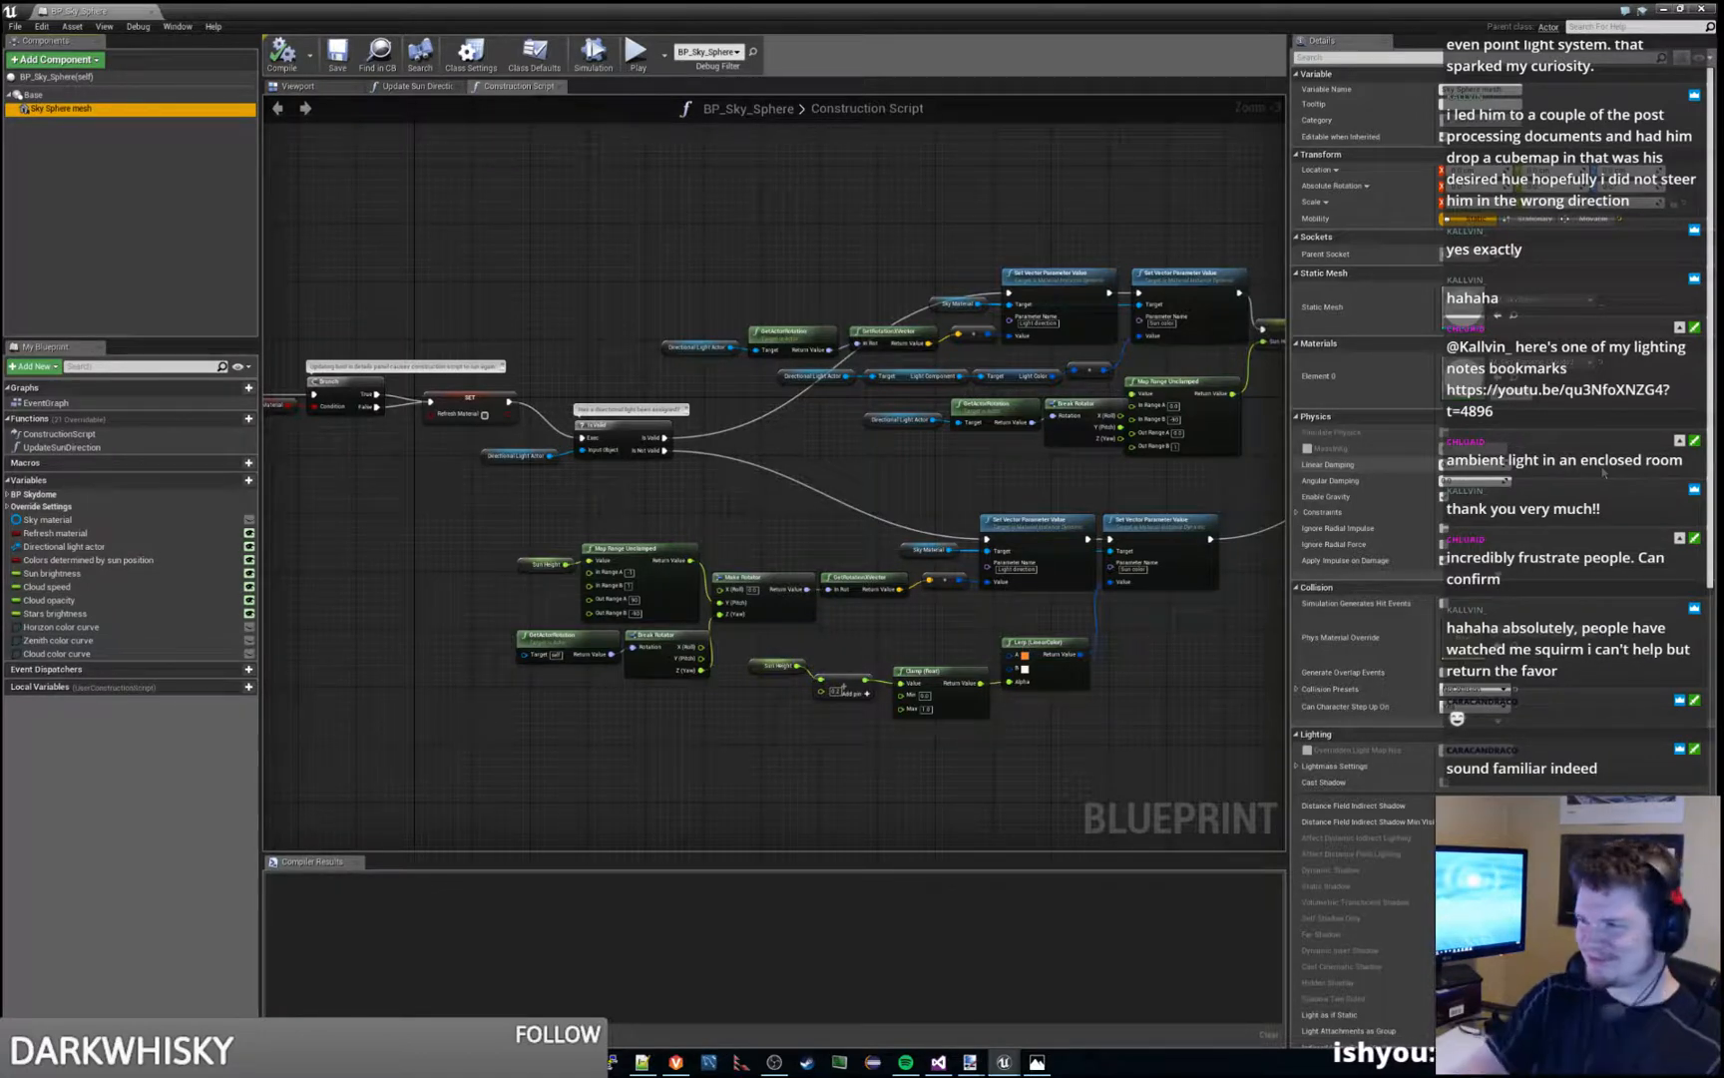
- Examine the node chain of the BP_Sky_Sphere construction script from end to end
scroll(776, 563, down, 7)
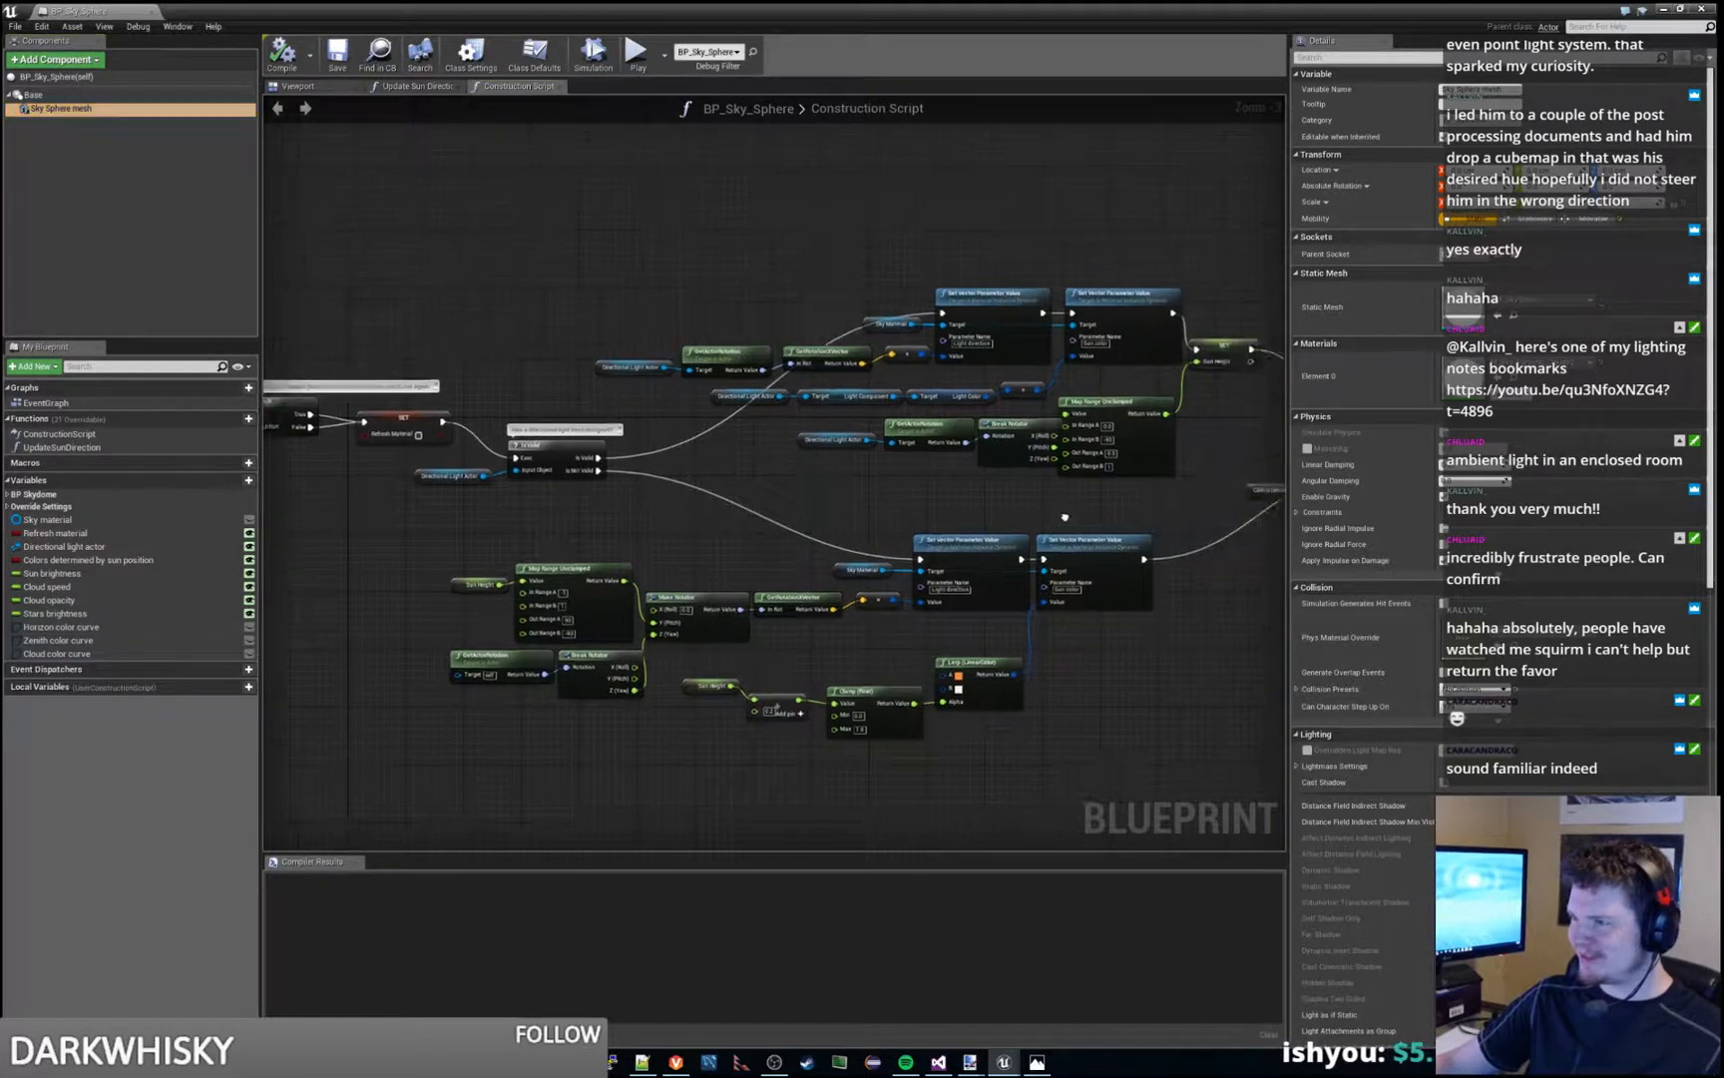
scroll(776, 564, down, 3)
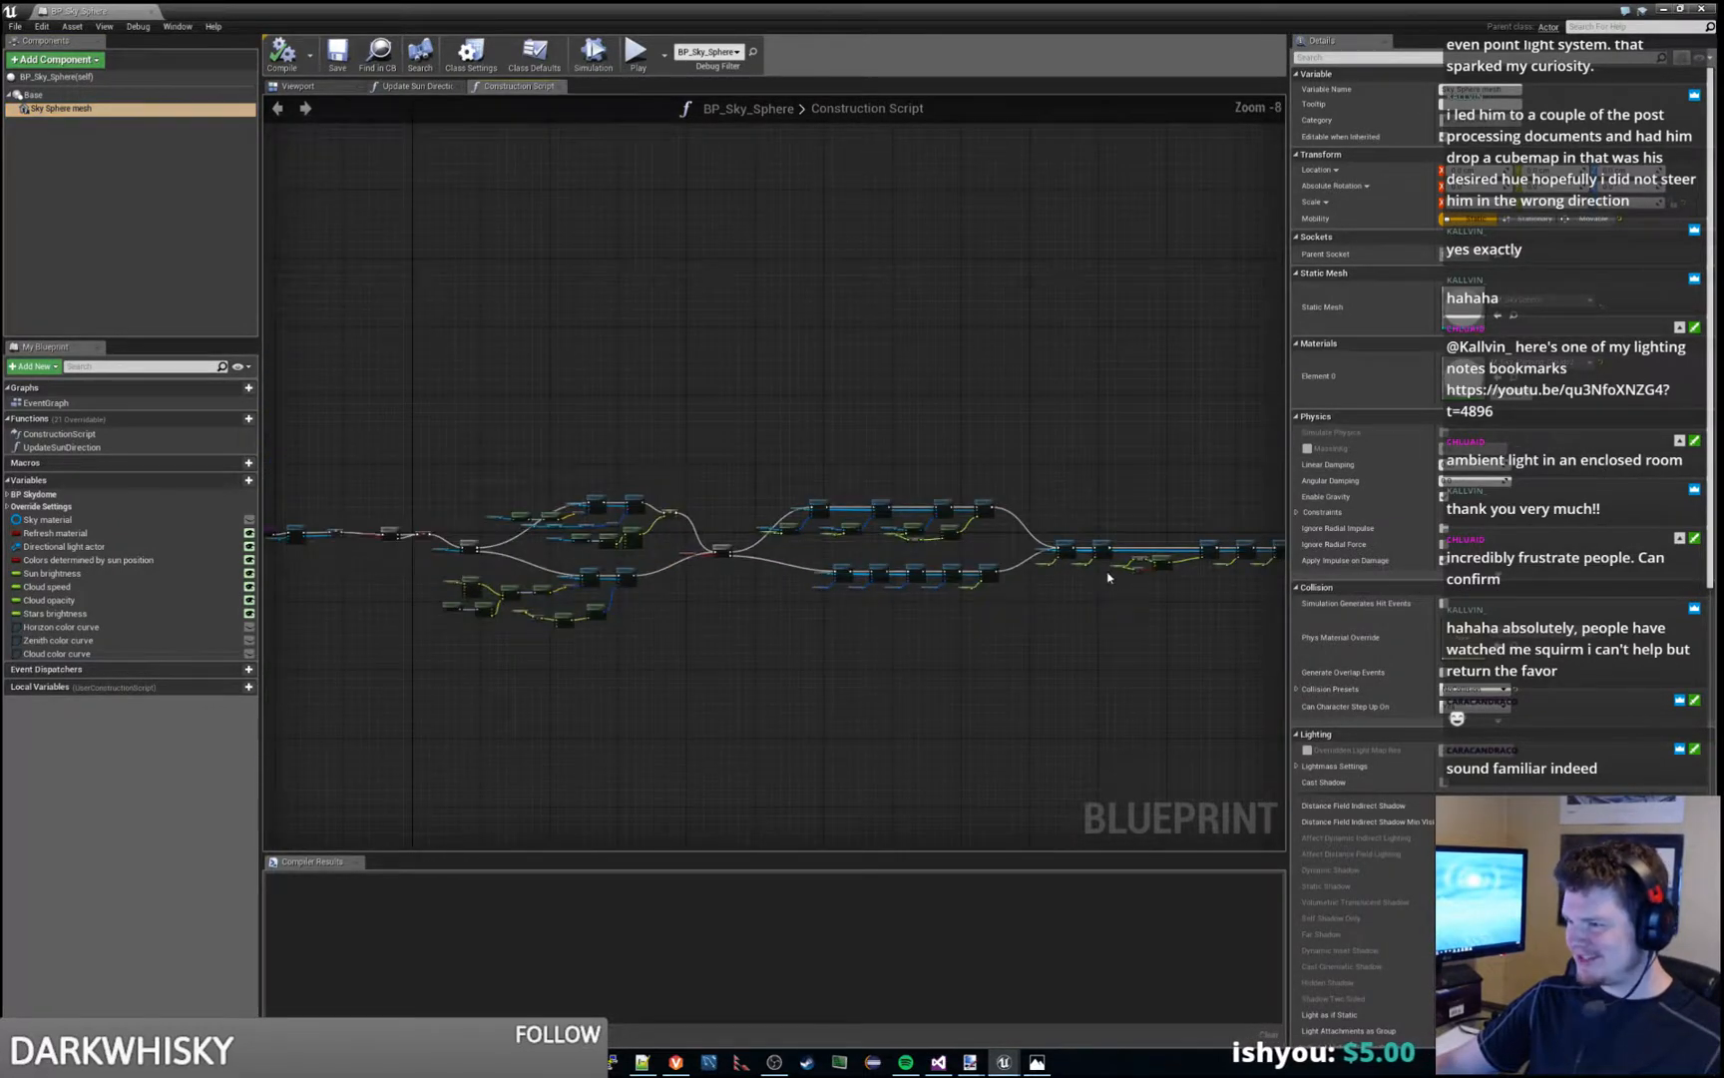
right_drag(711, 527, 895, 524)
scroll(895, 523, up, 7)
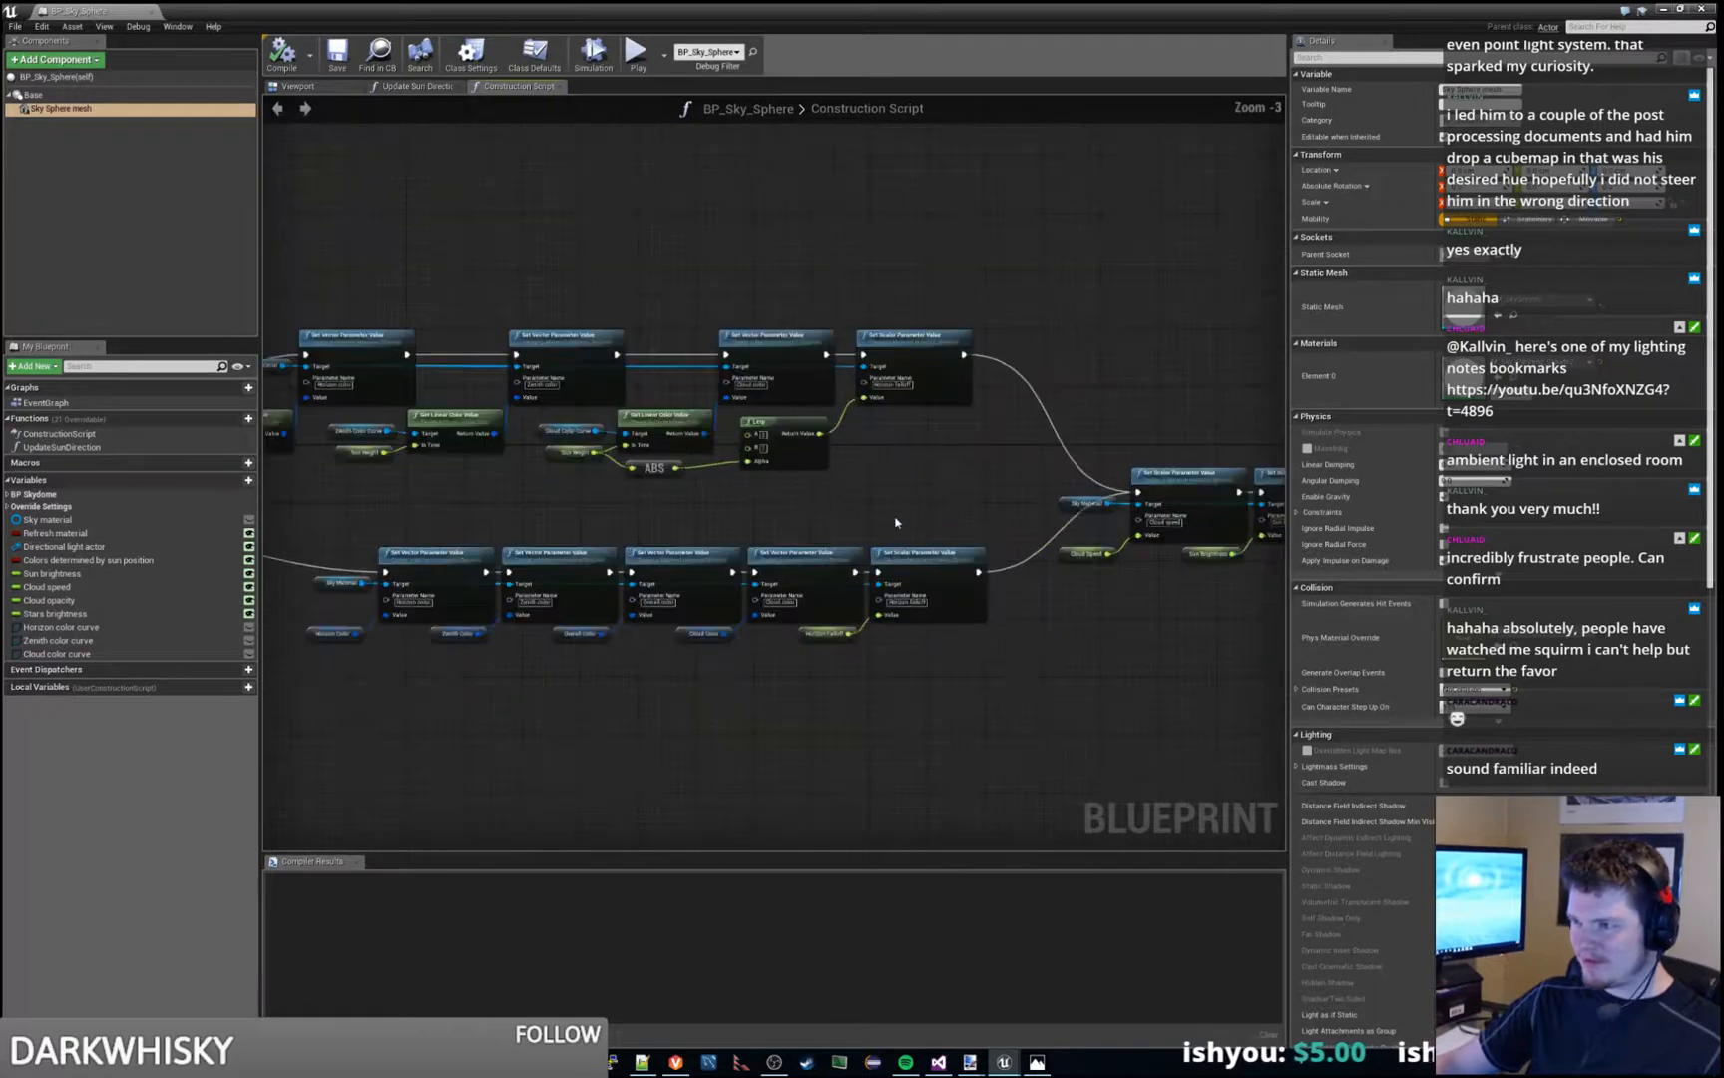
right_drag(675, 497, 1108, 517)
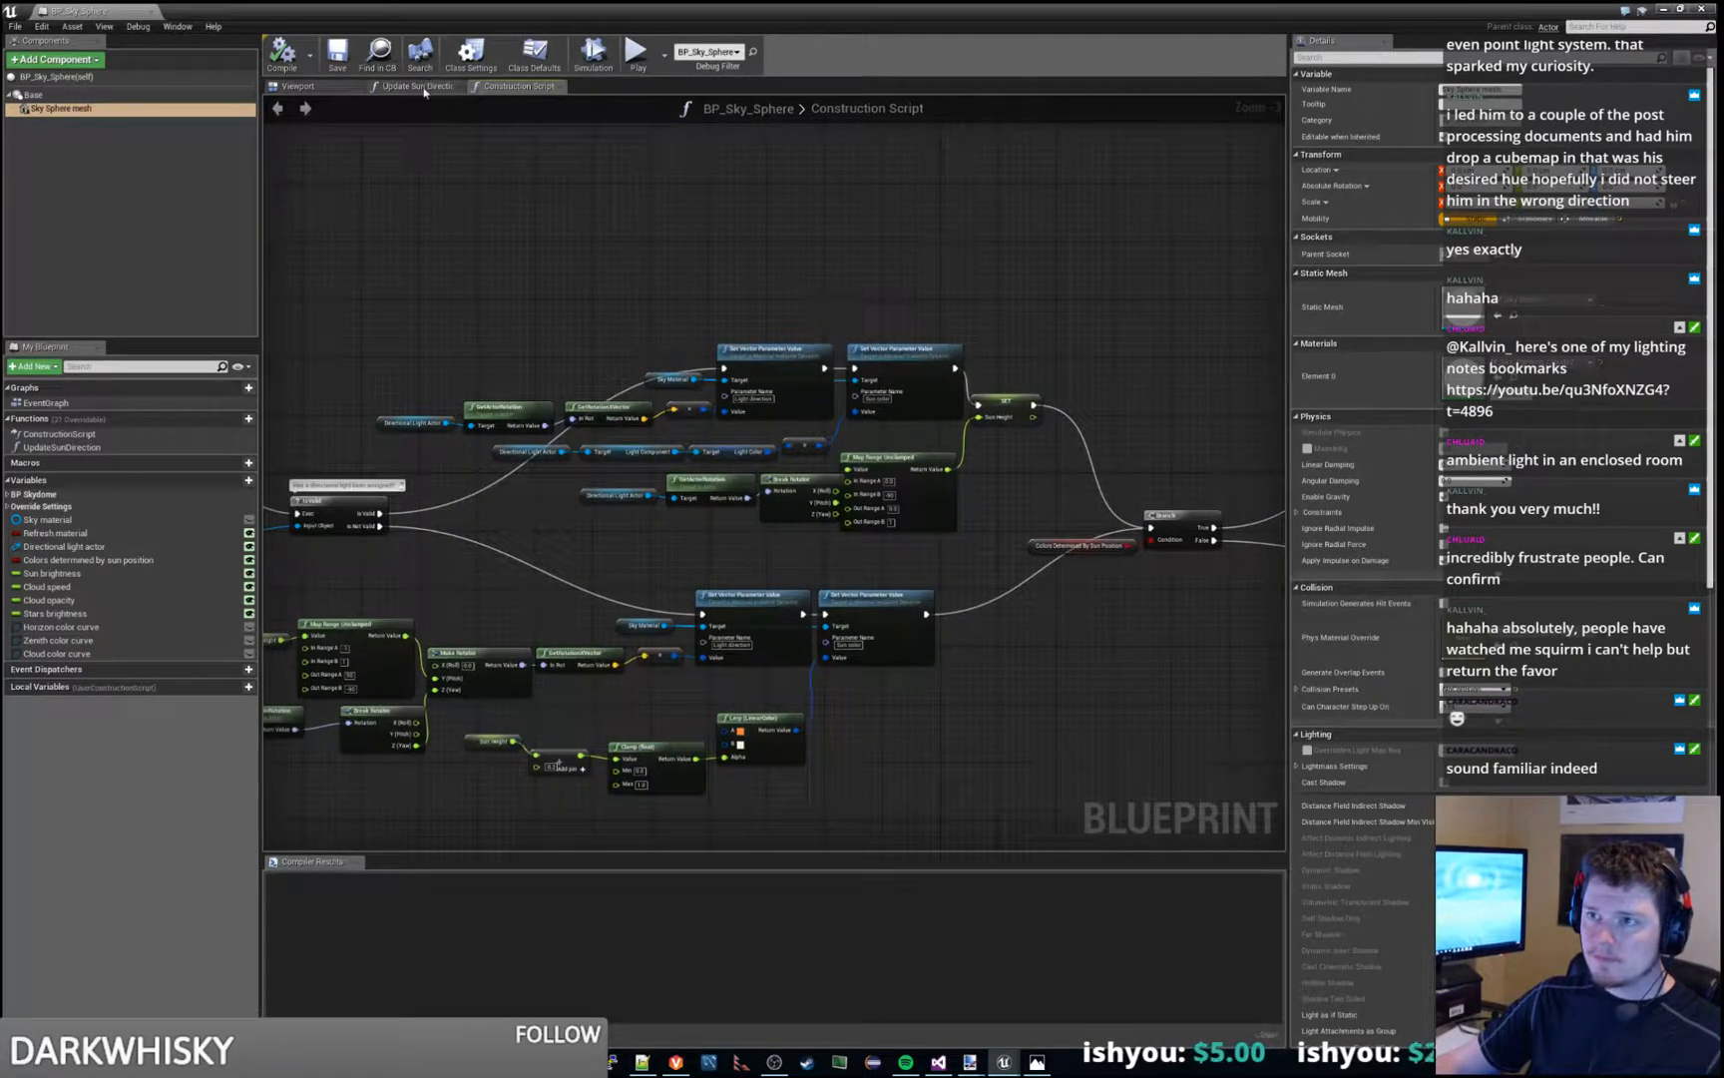
- Look at the Update Sun Direction graph and the sky sphere's 3D preview, and return to the construction script
click(424, 92)
scroll(792, 306, down, 2)
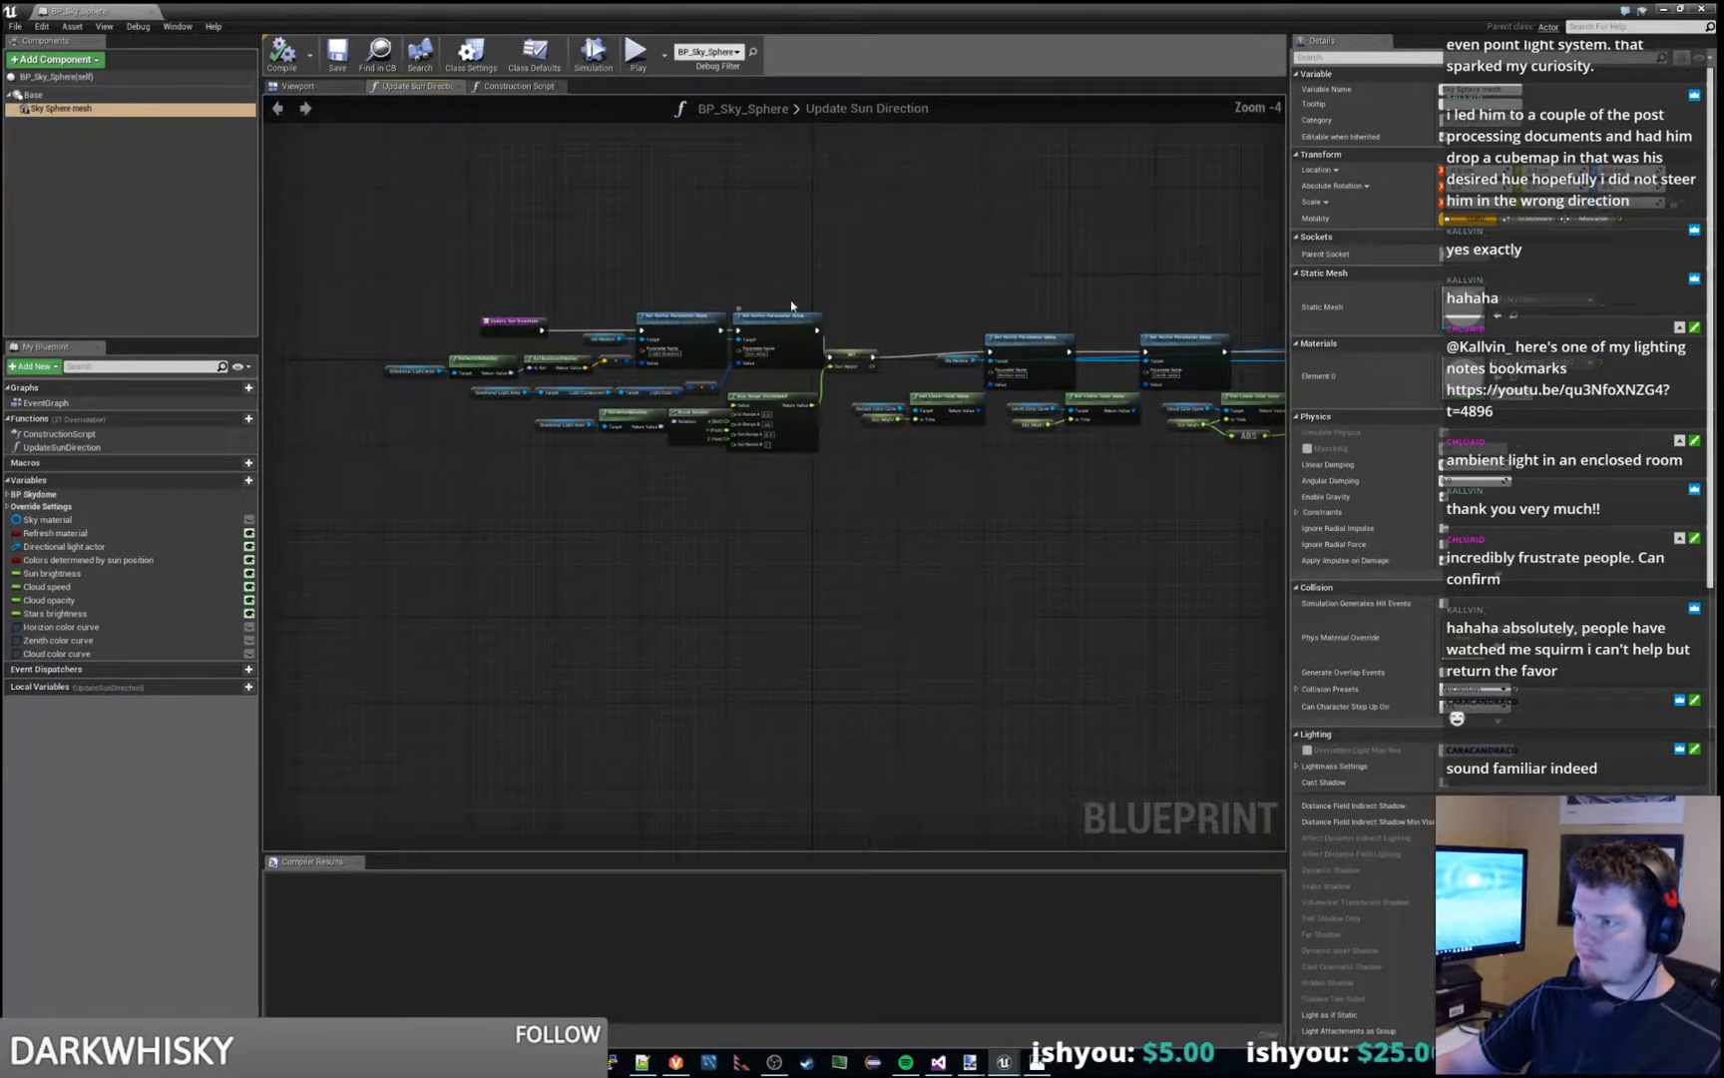
click(297, 87)
right_drag(877, 454, 848, 419)
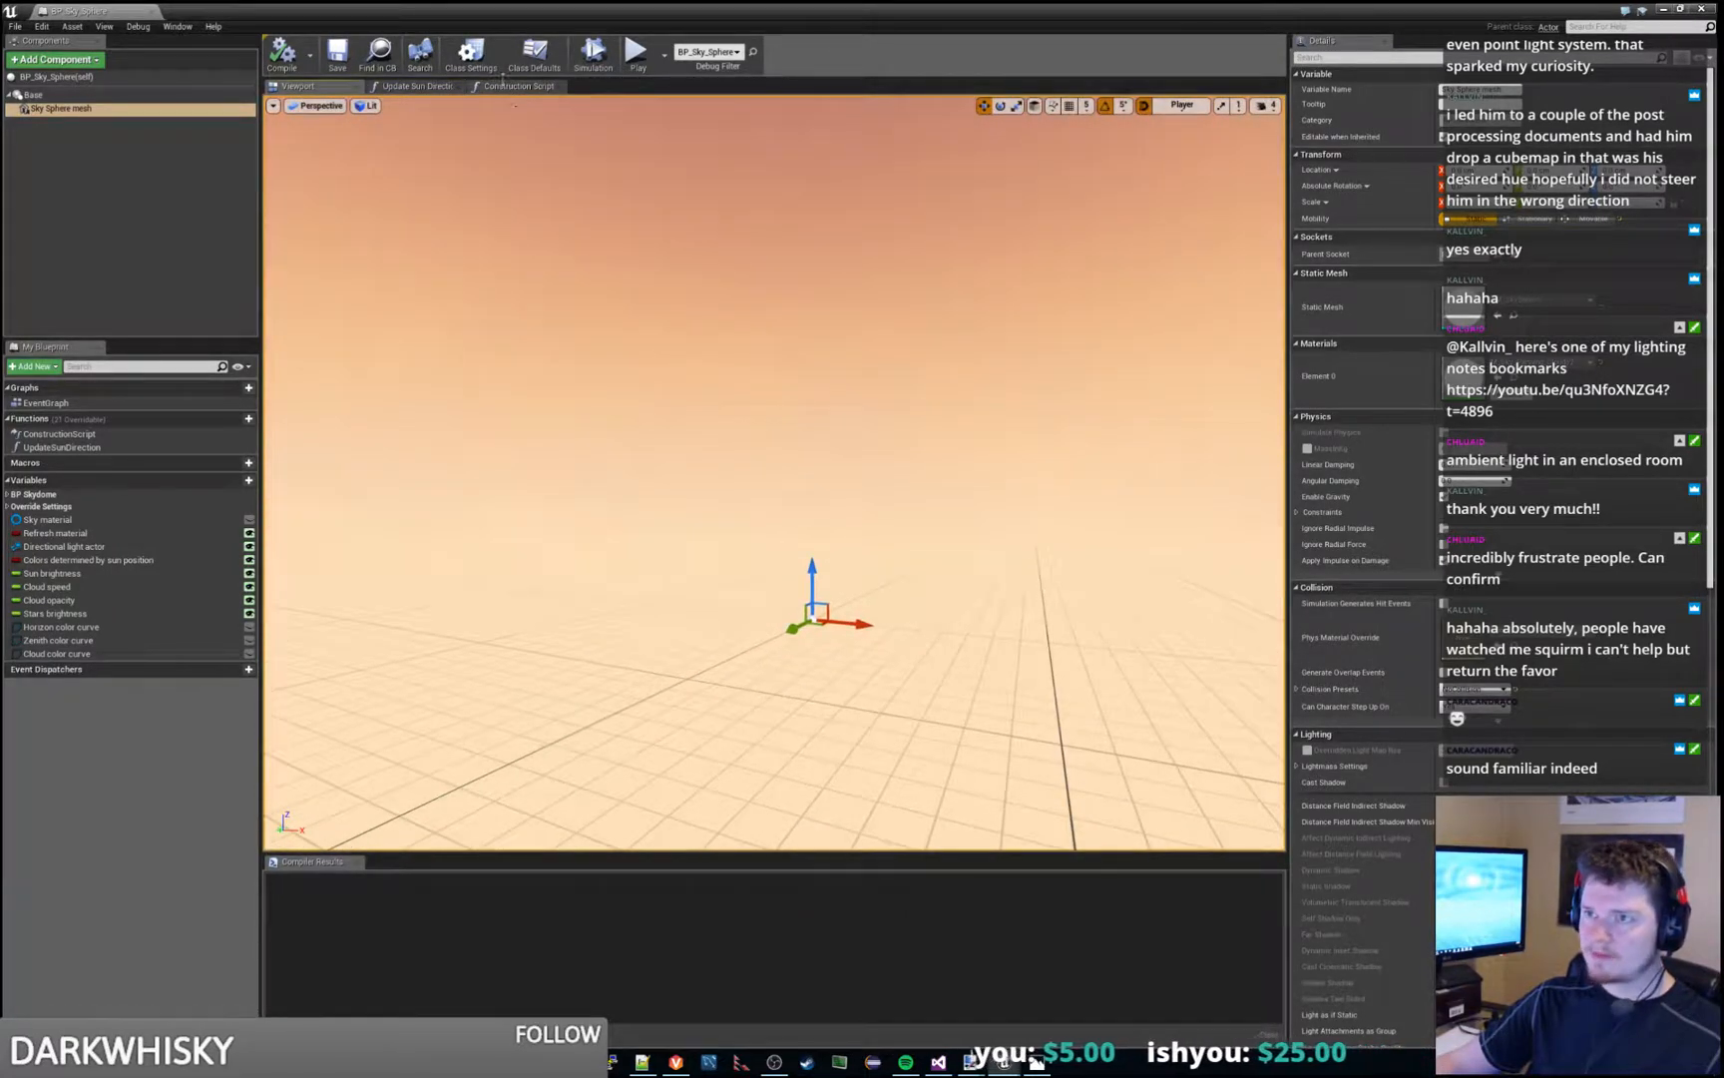
click(500, 91)
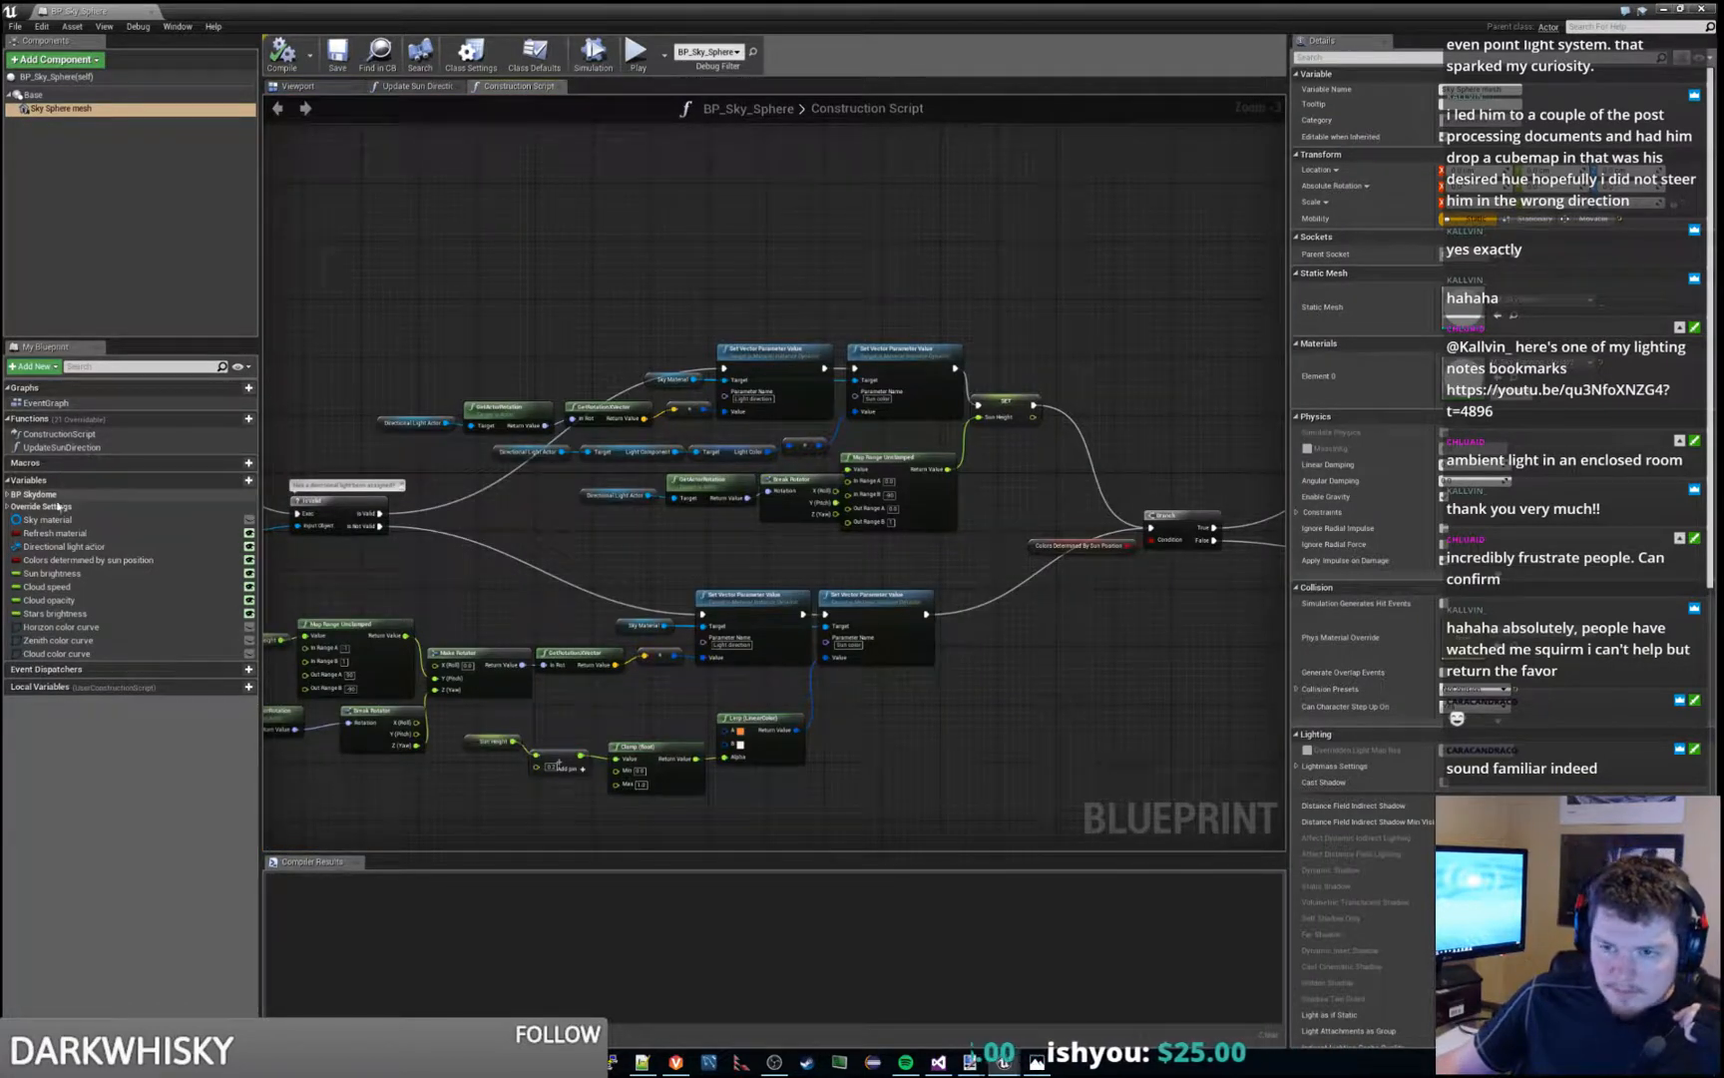
- Expand the BP Skydome variable category and inspect its components and the blueprint's material, directional light, sun, cloud and color curve variables
click(7, 495)
click(62, 507)
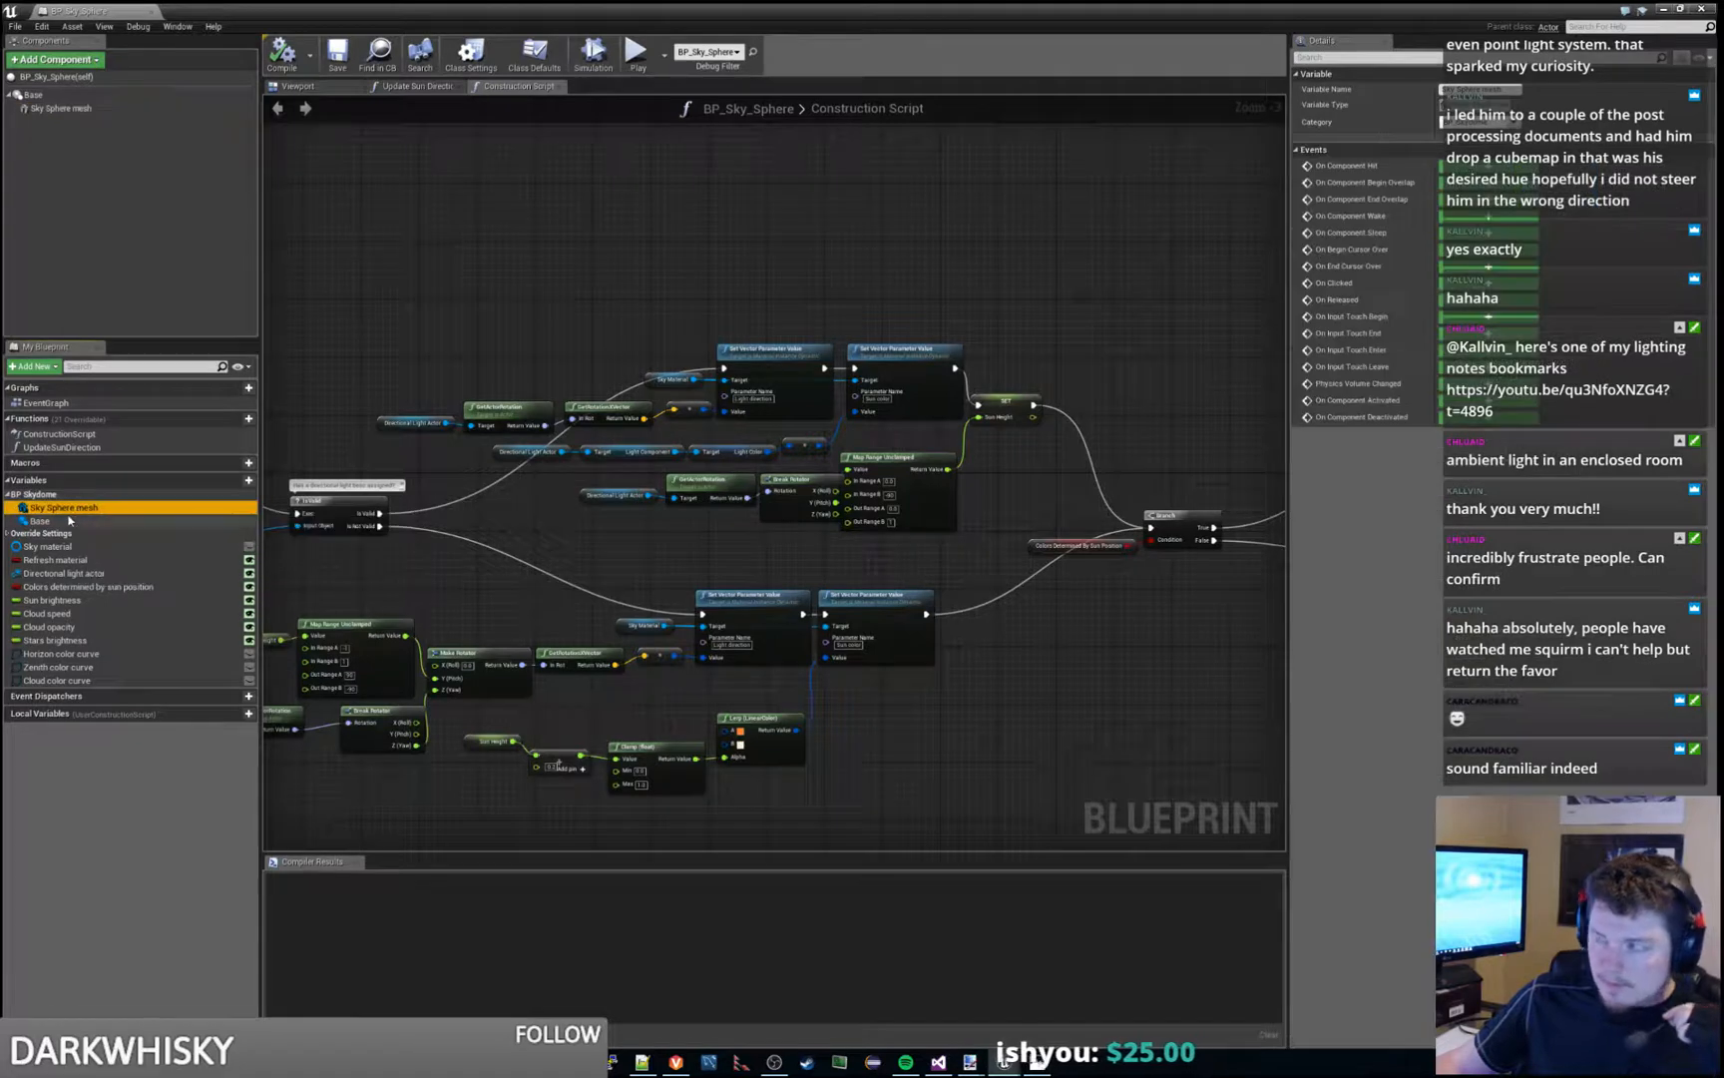
click(40, 520)
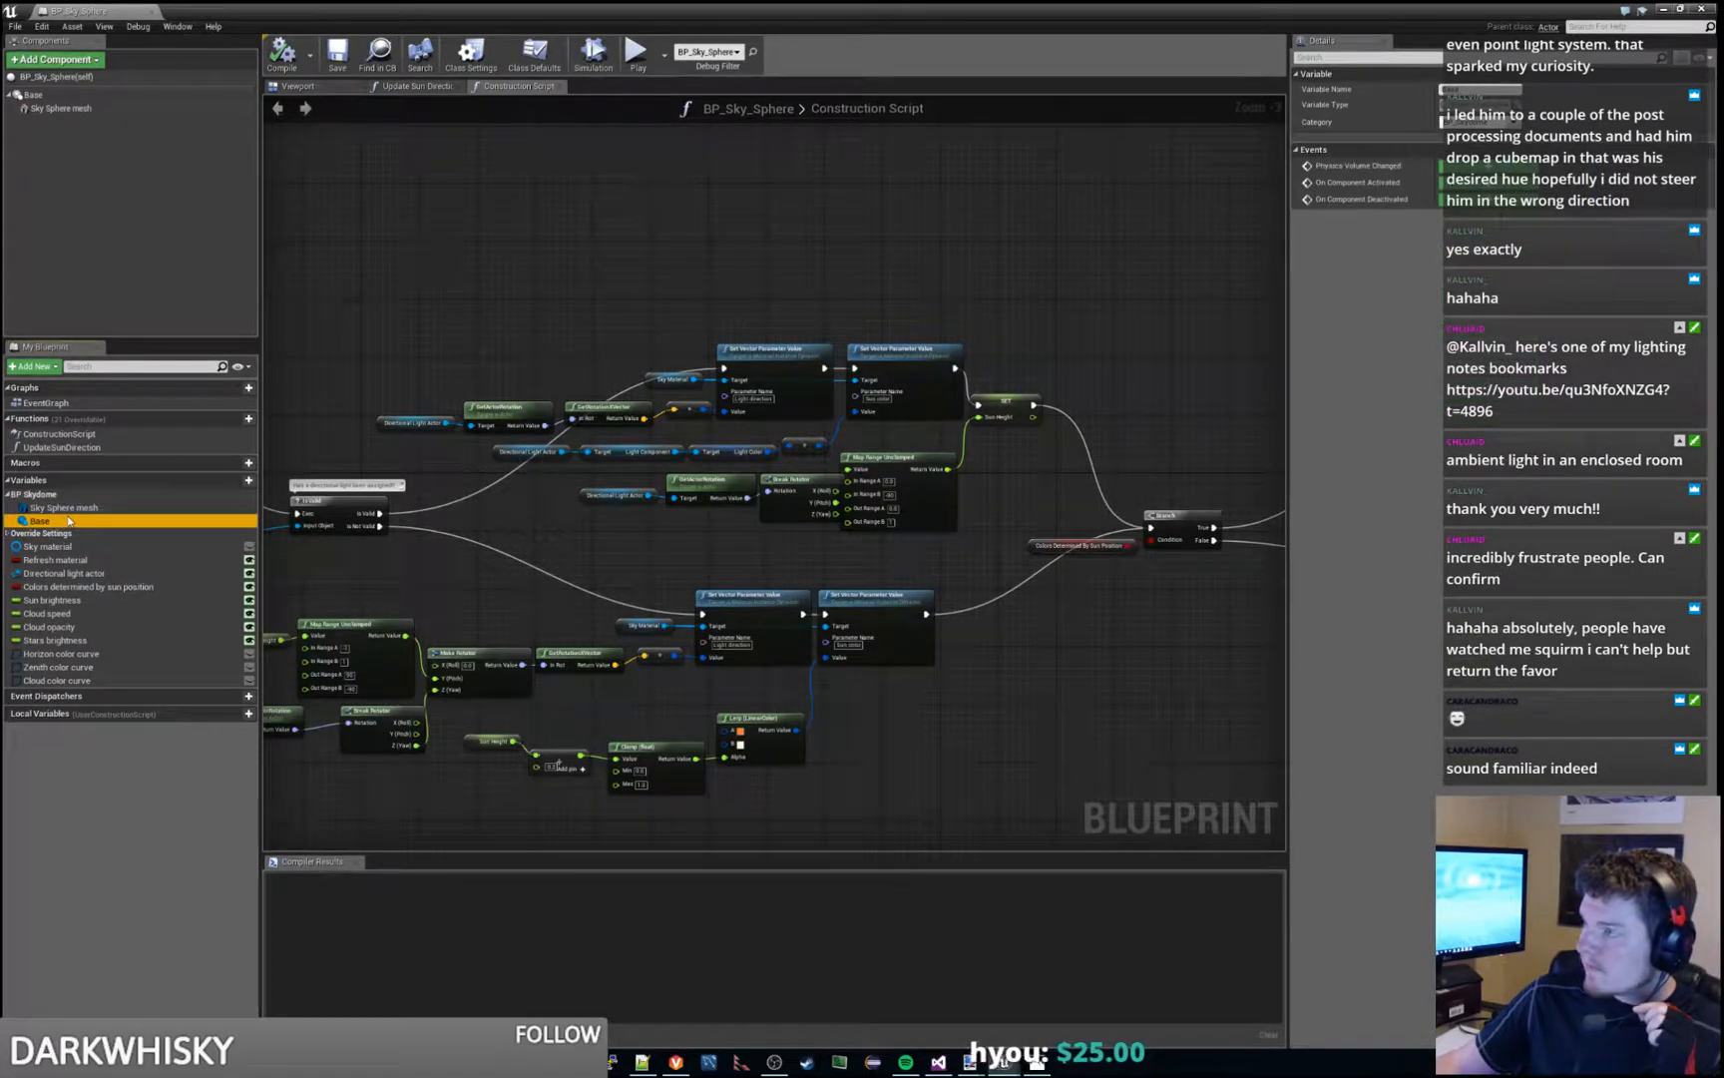
click(104, 496)
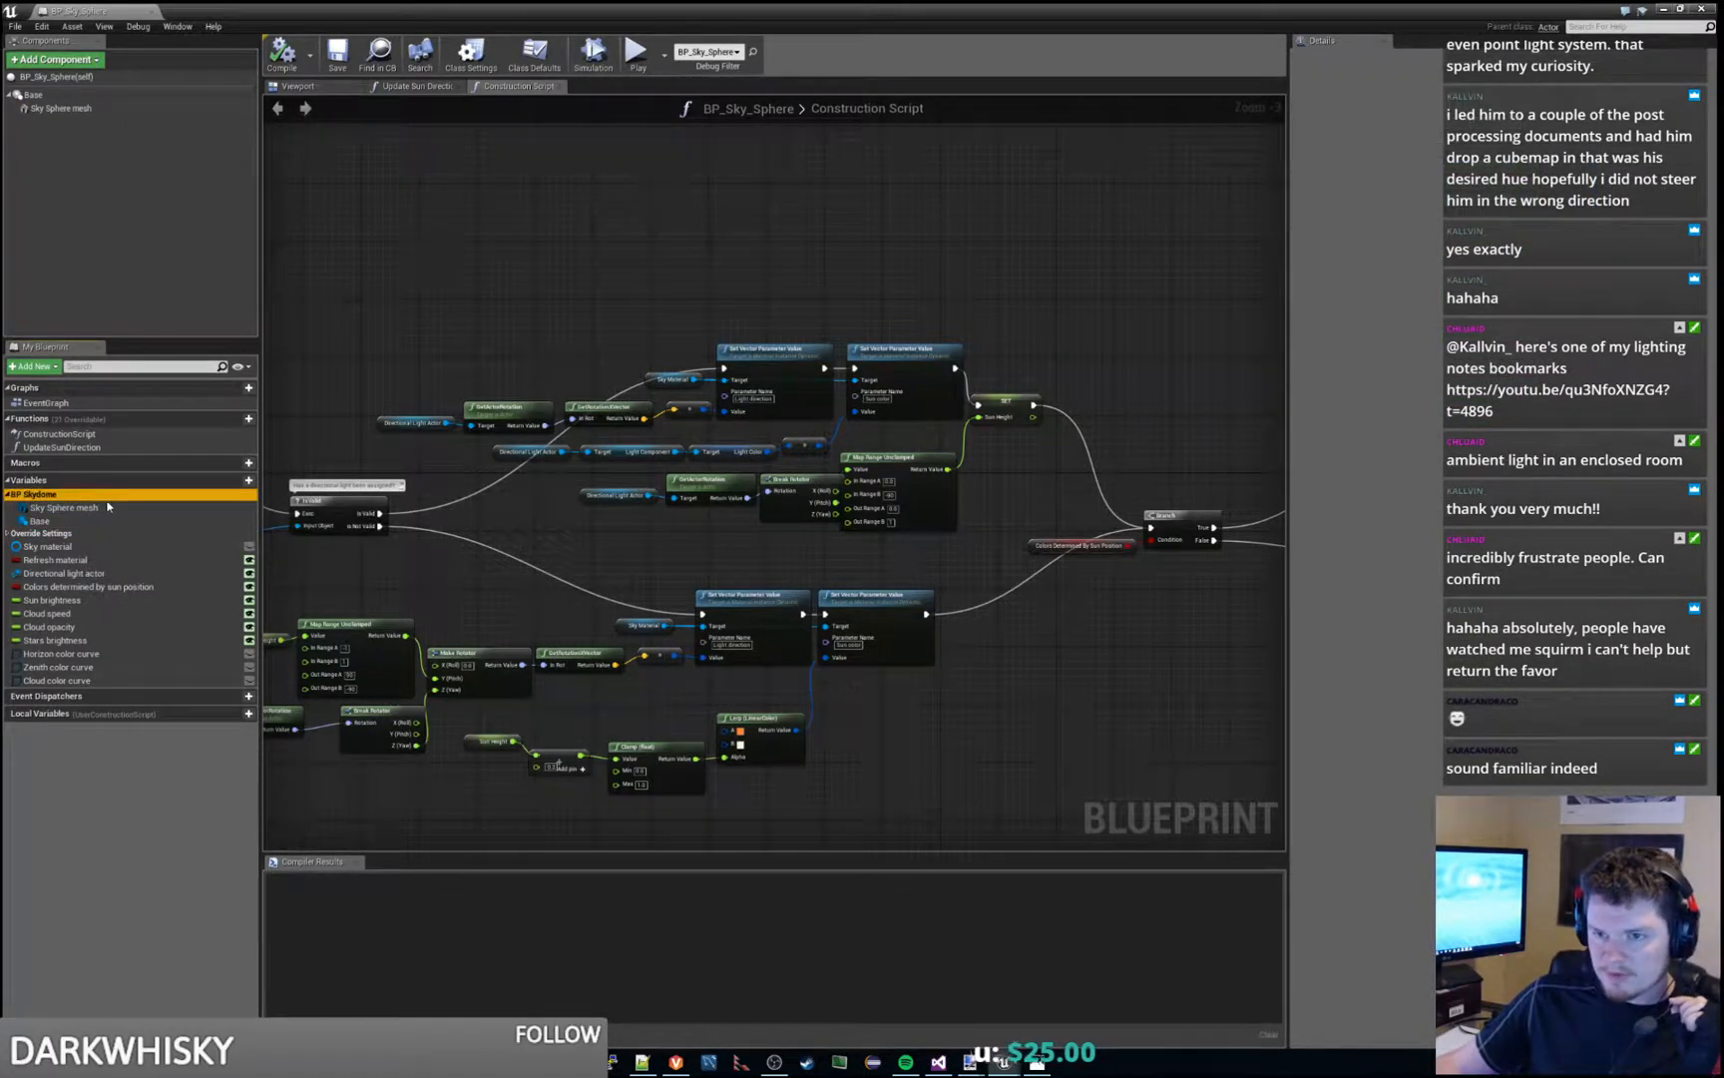
click(93, 561)
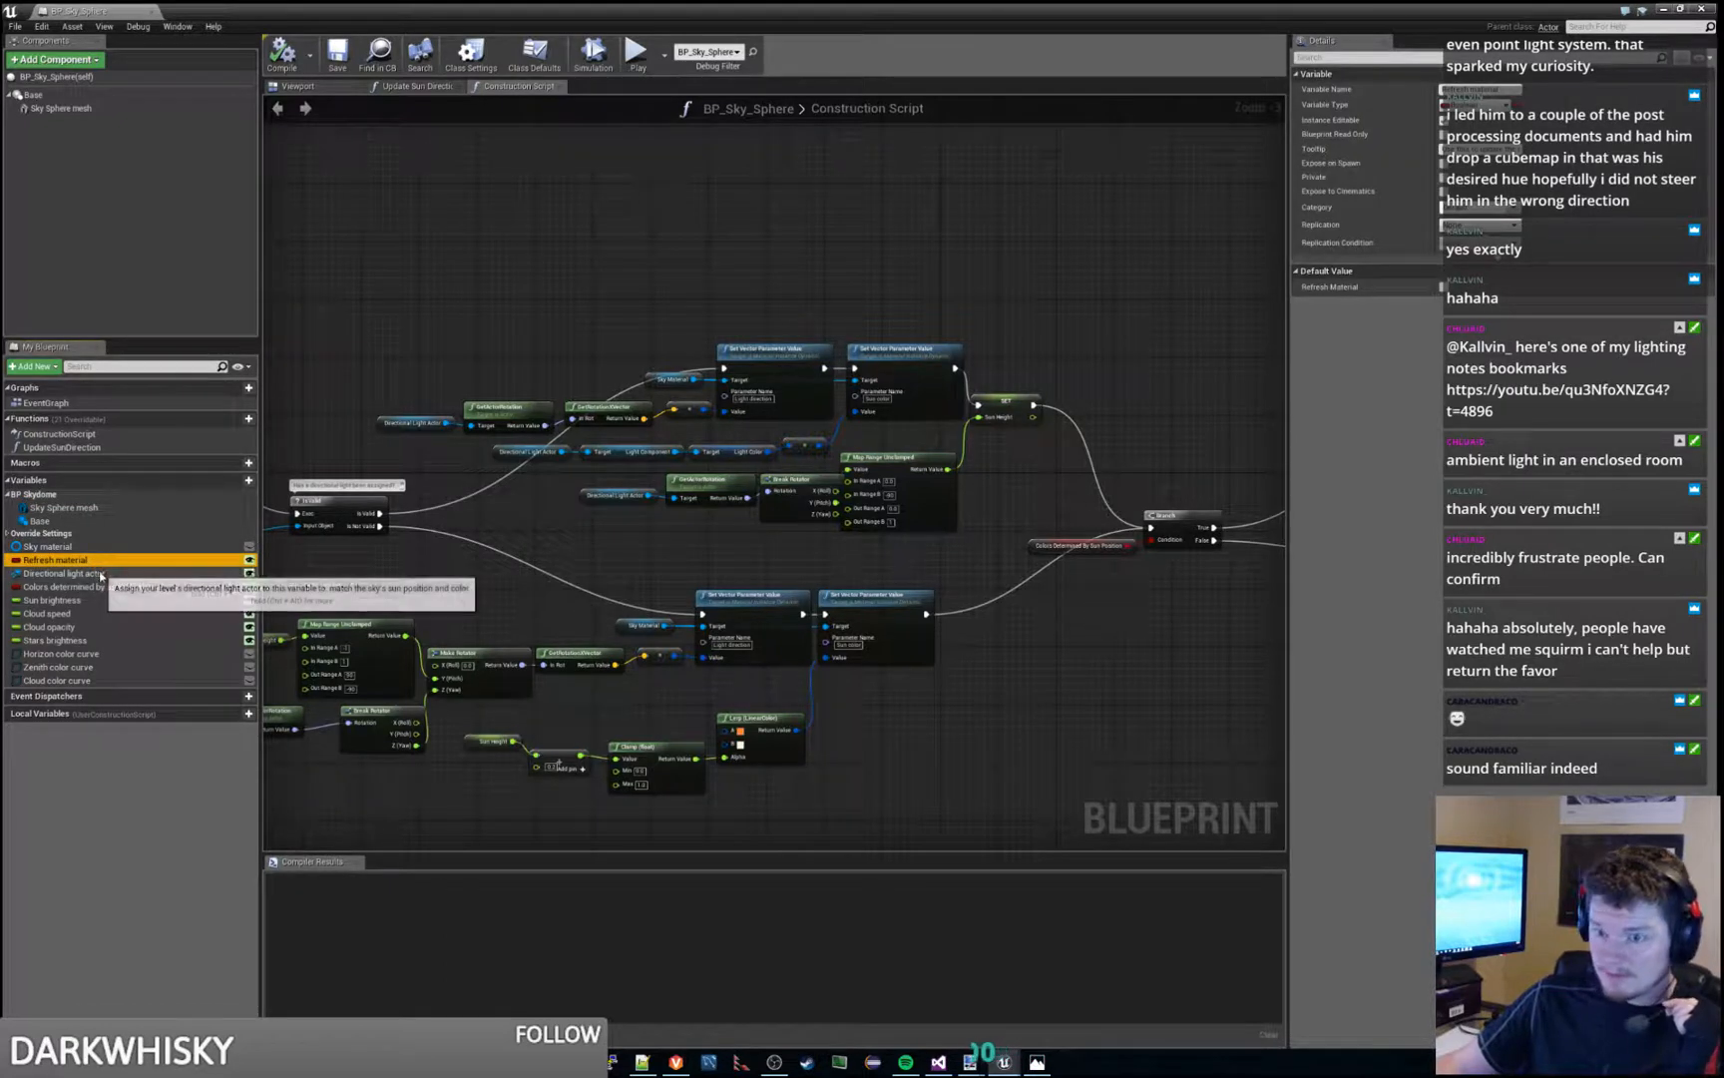
click(108, 573)
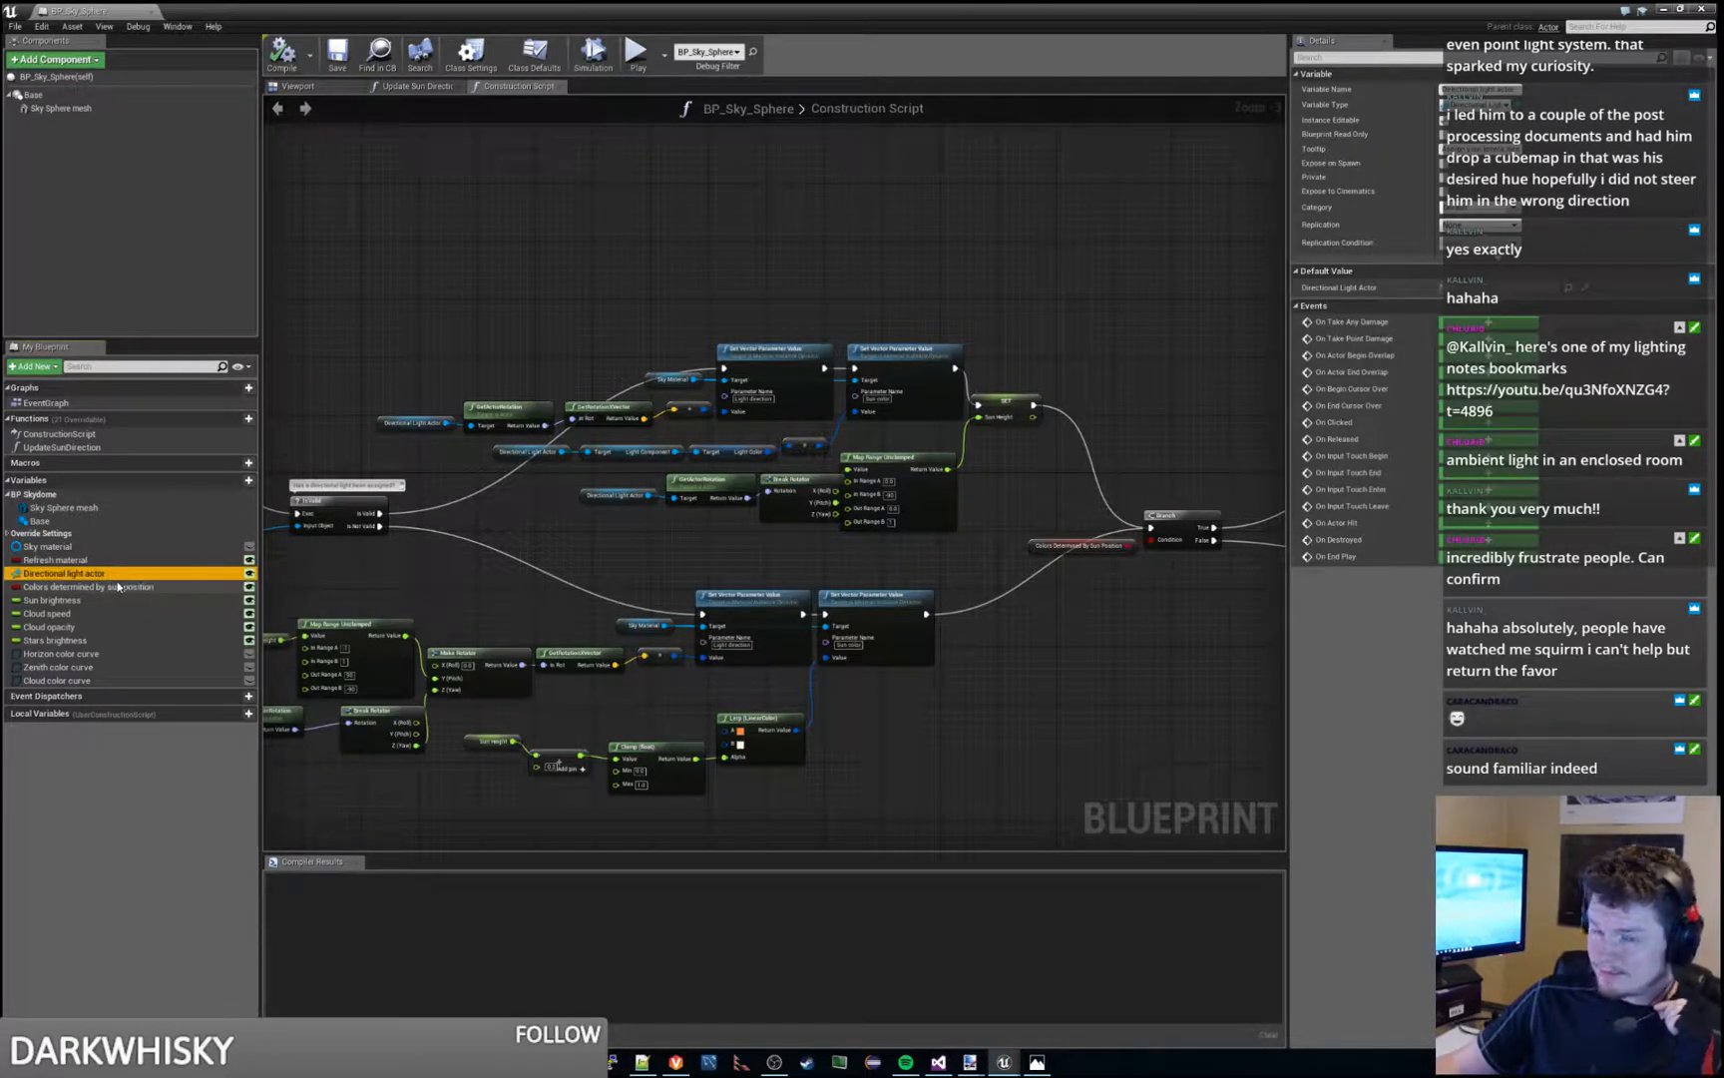
click(118, 586)
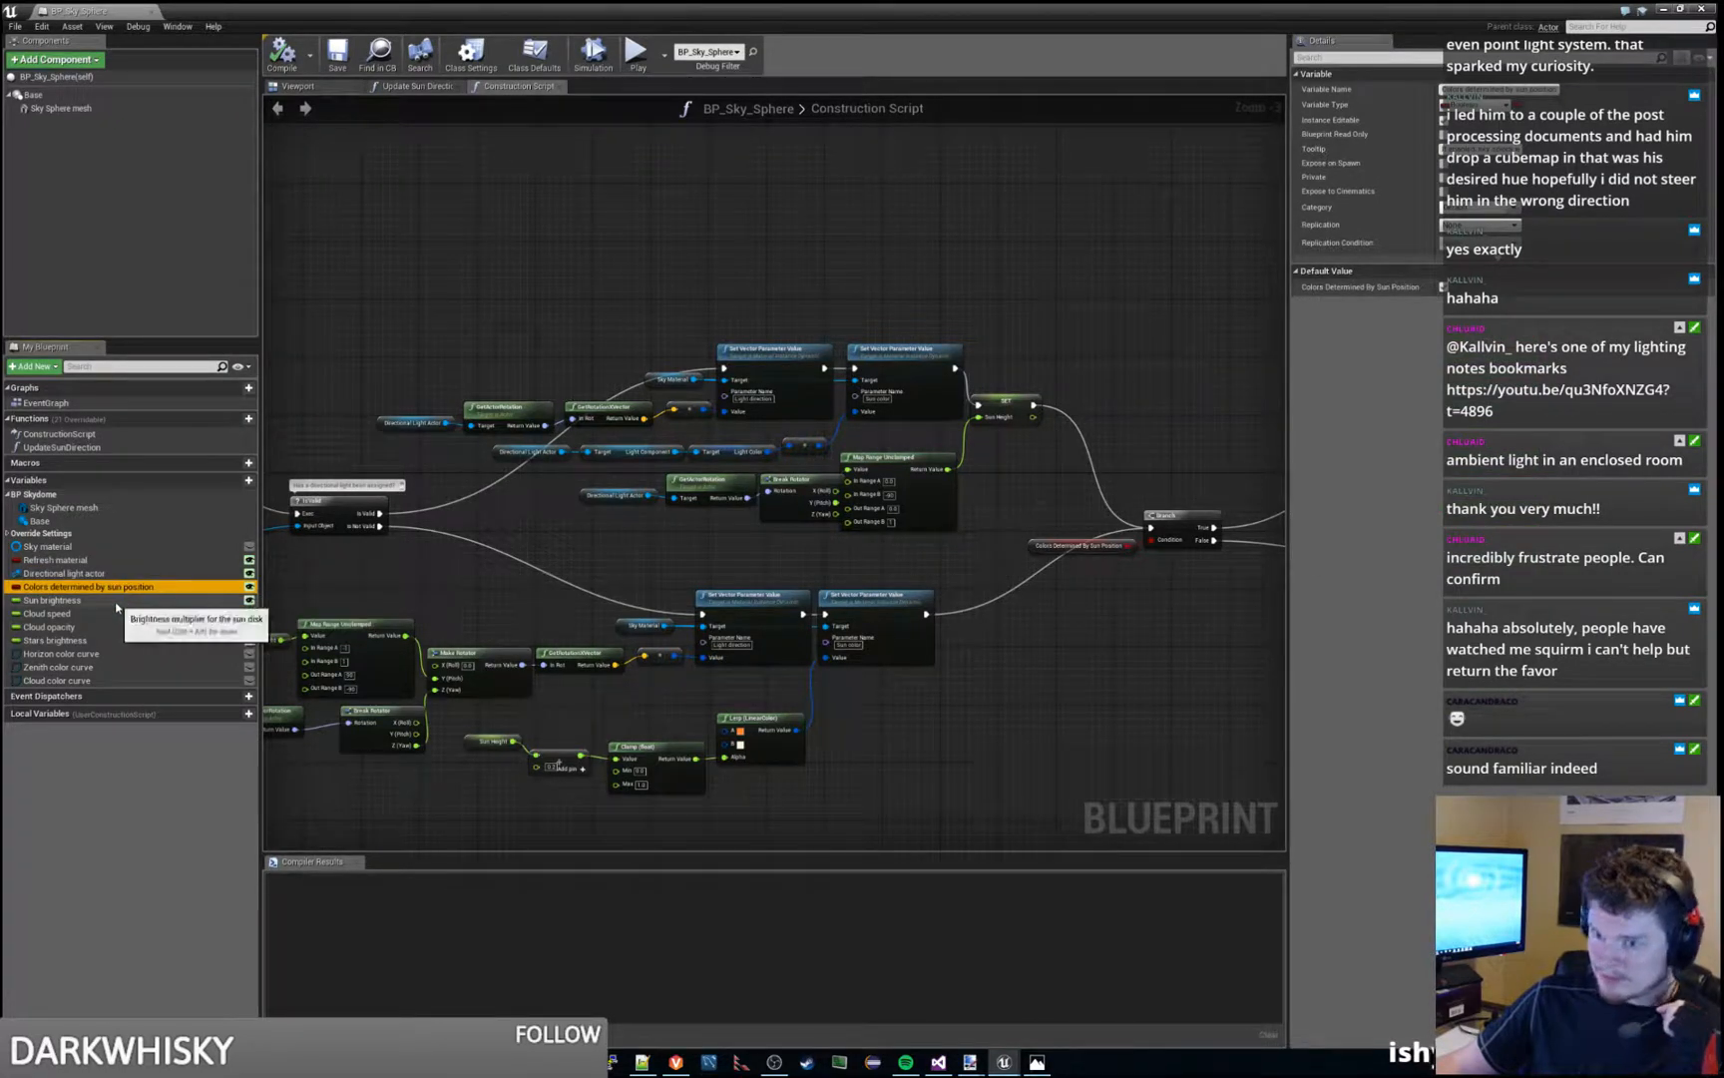
click(115, 599)
click(115, 613)
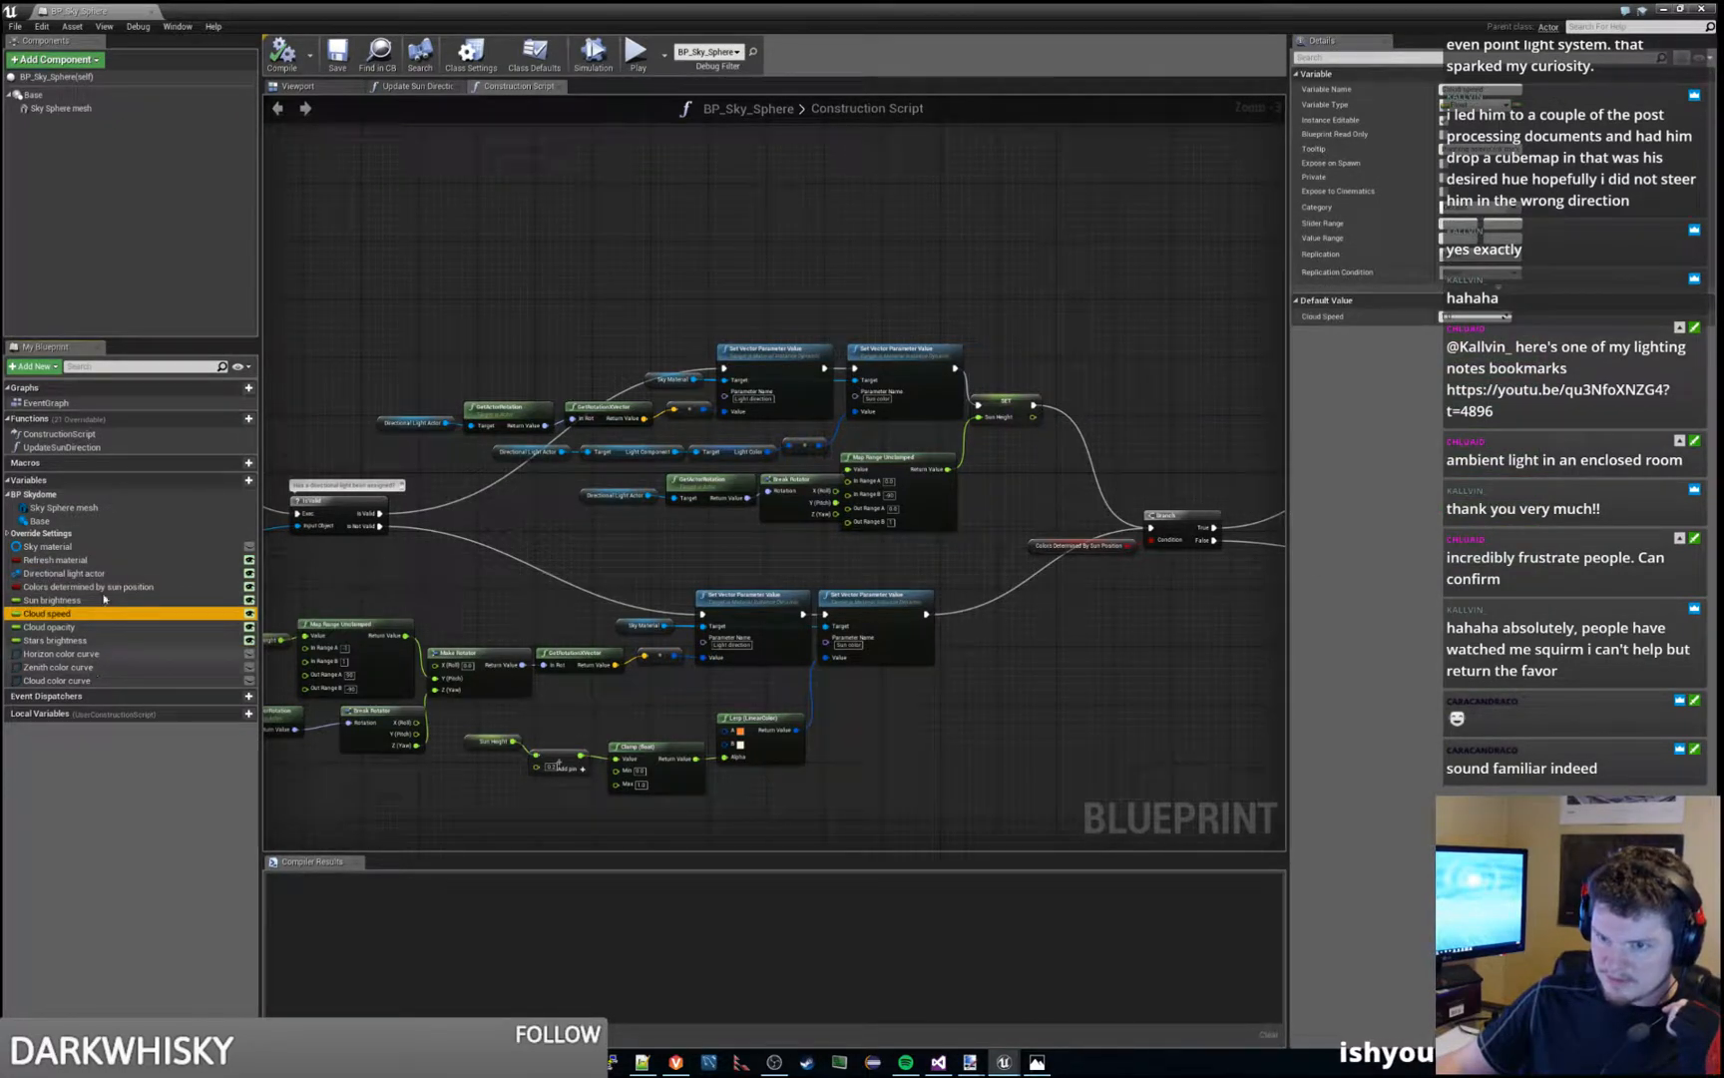
click(86, 679)
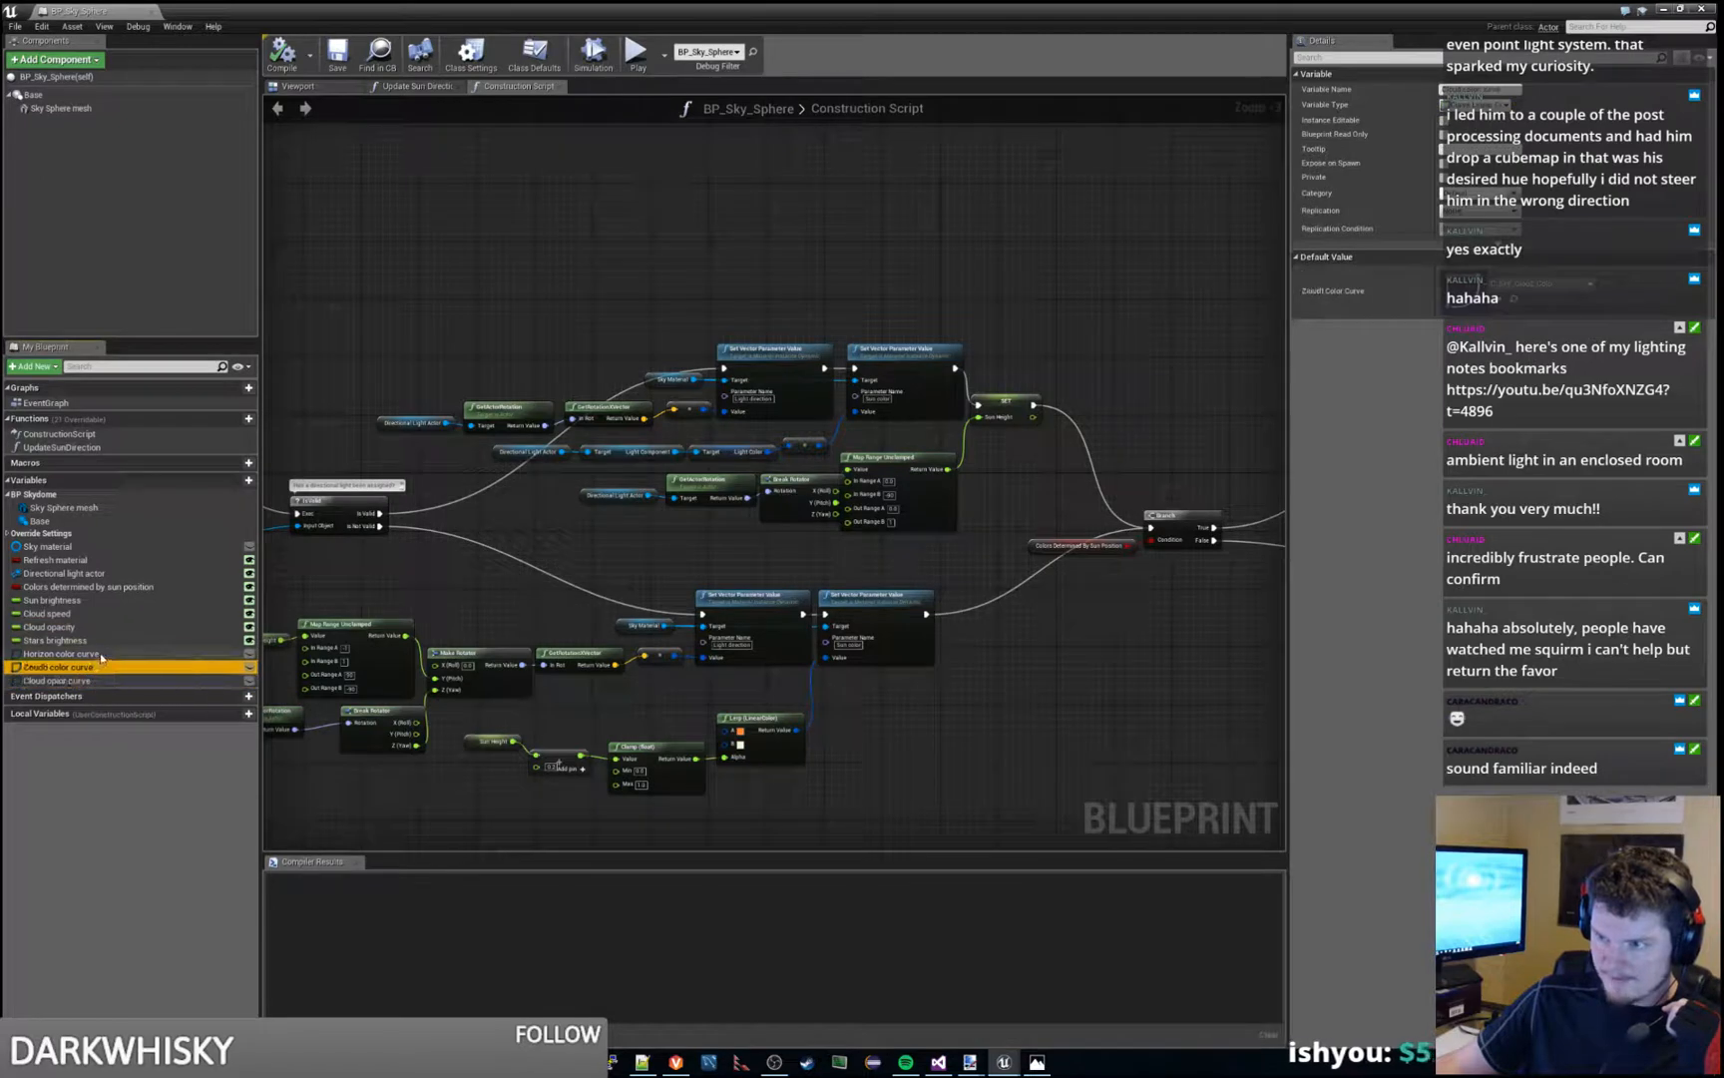
- Inspect the details of the Horizon color curve and Sky material variables alongside the construction script's light direction nodes
click(61, 653)
click(612, 579)
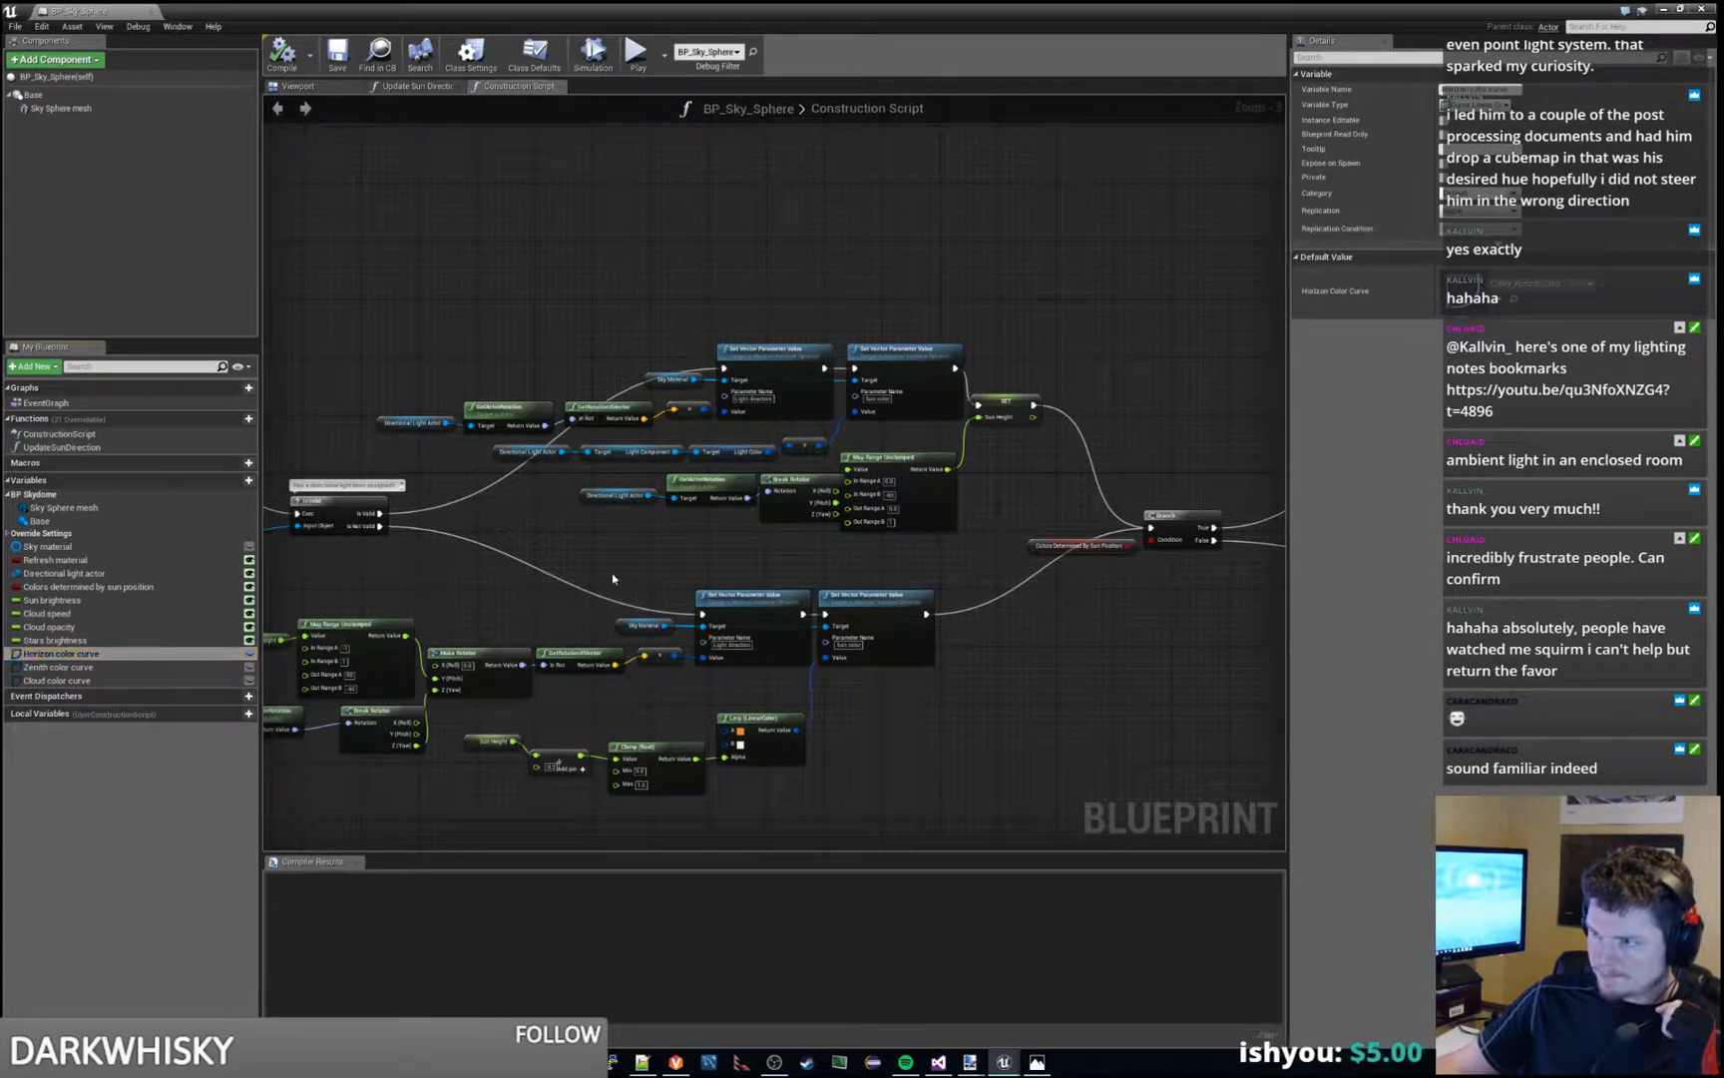
right_drag(626, 572, 678, 548)
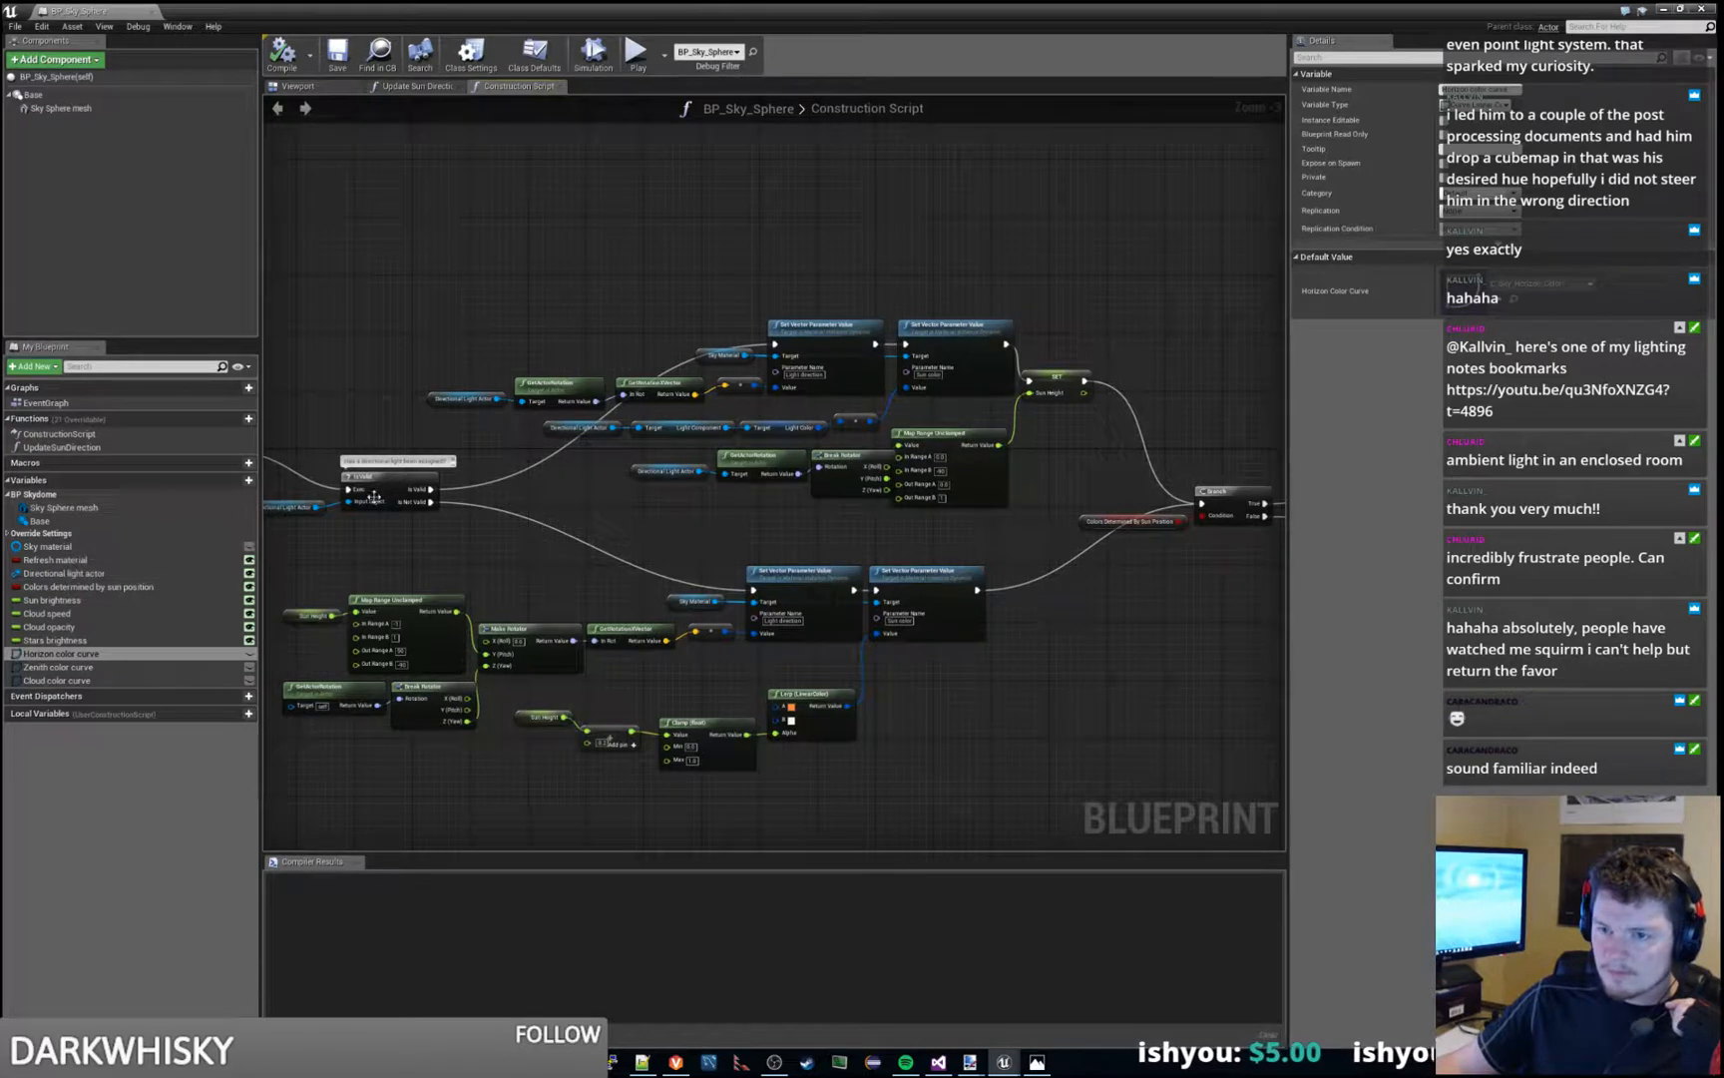
click(60, 547)
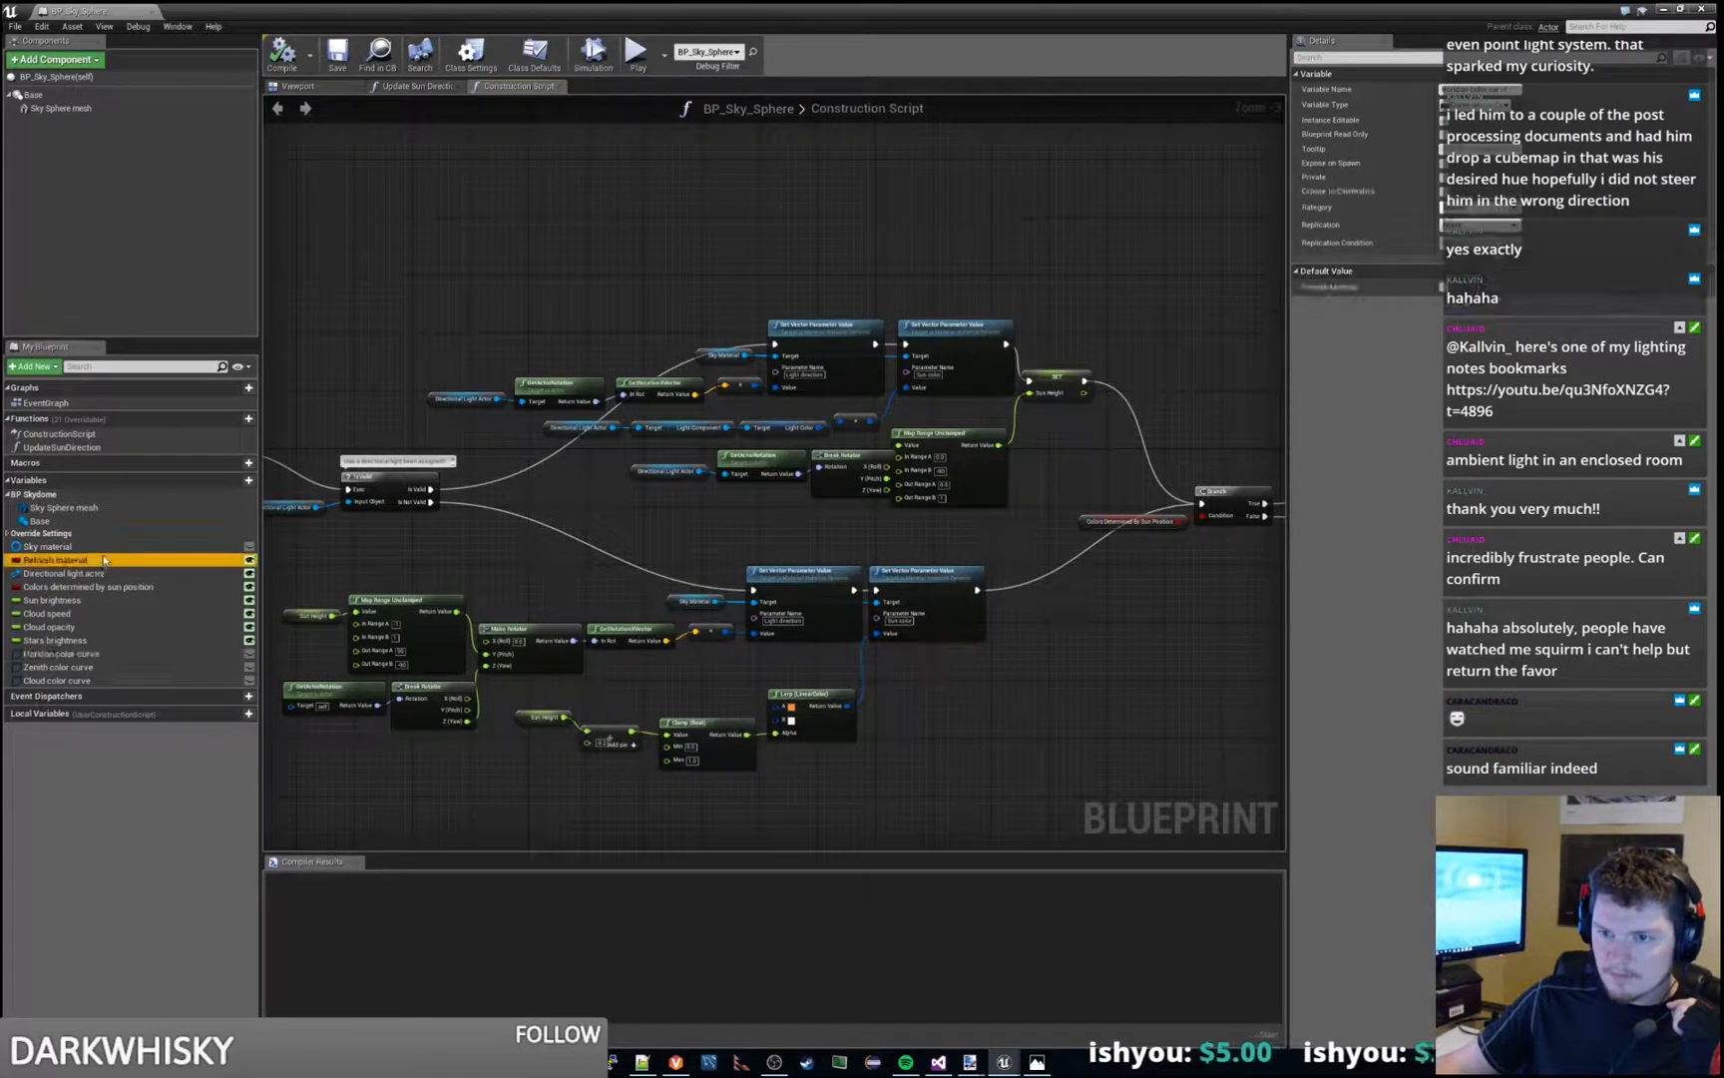
click(1515, 301)
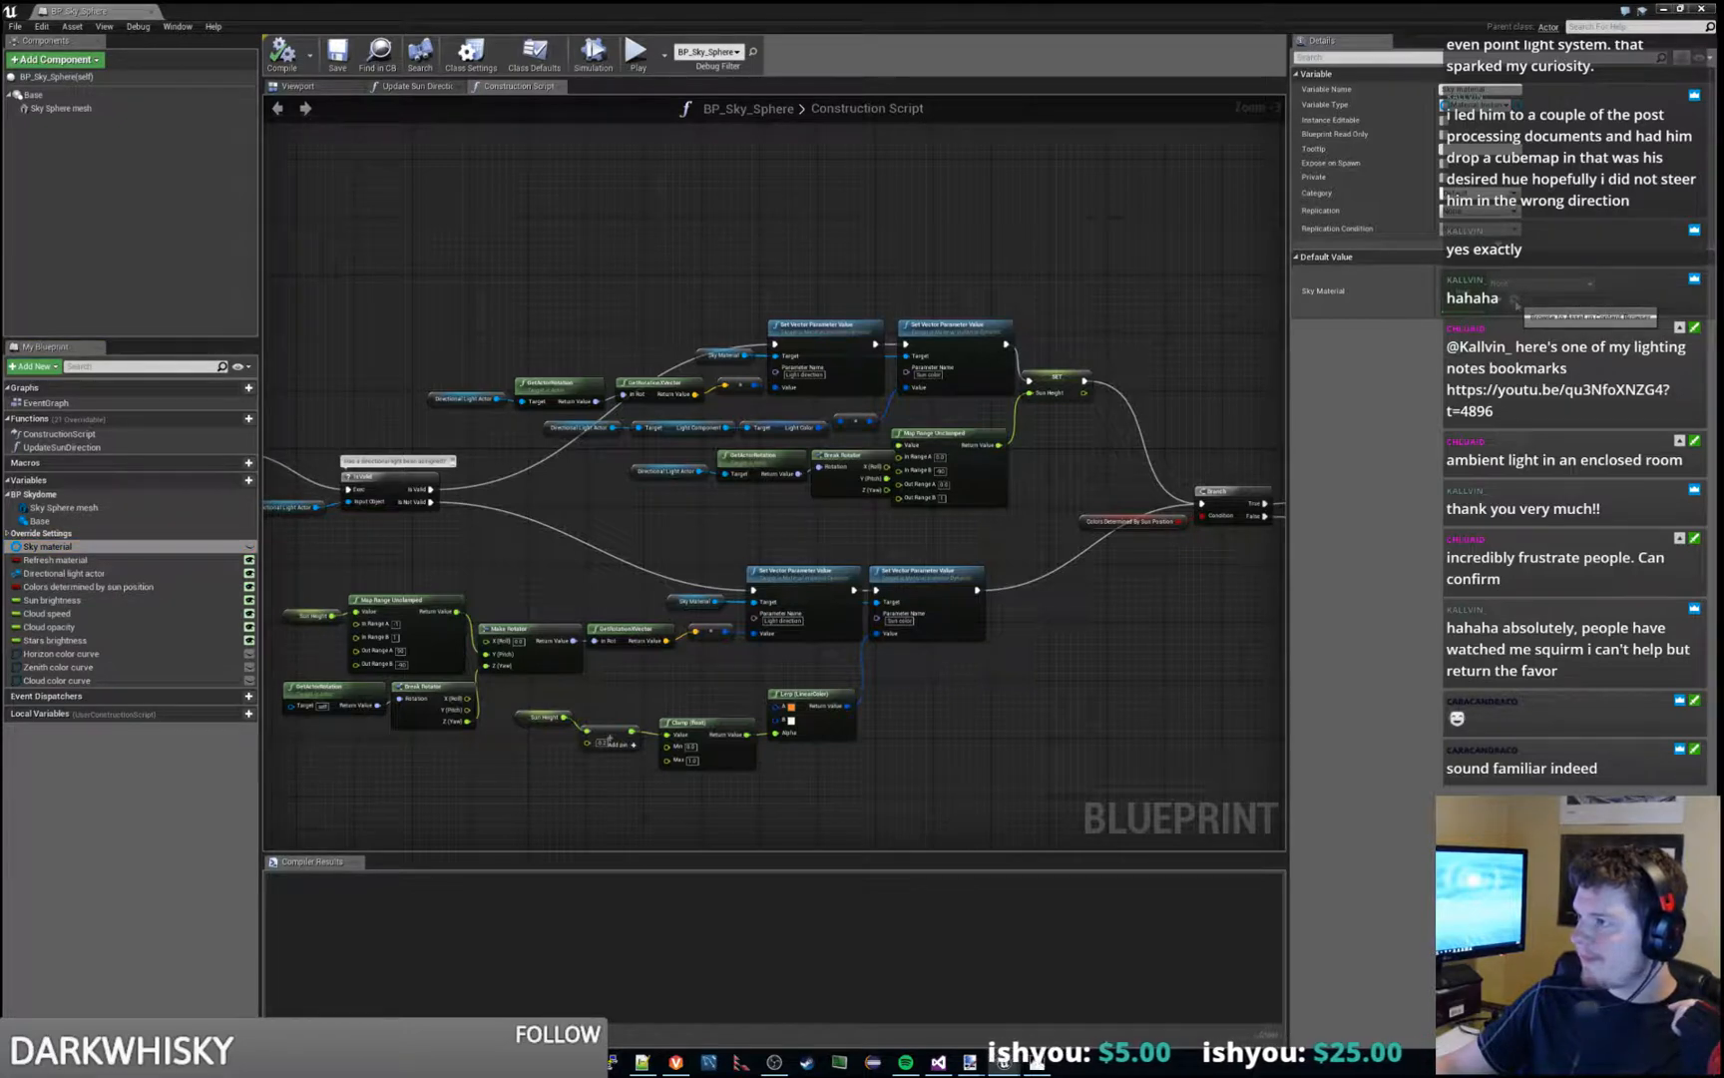
- Search the blueprint for "sky mat" and jump to the first Get Sky Material node in the construction script
click(671, 232)
key(ctrl+f)
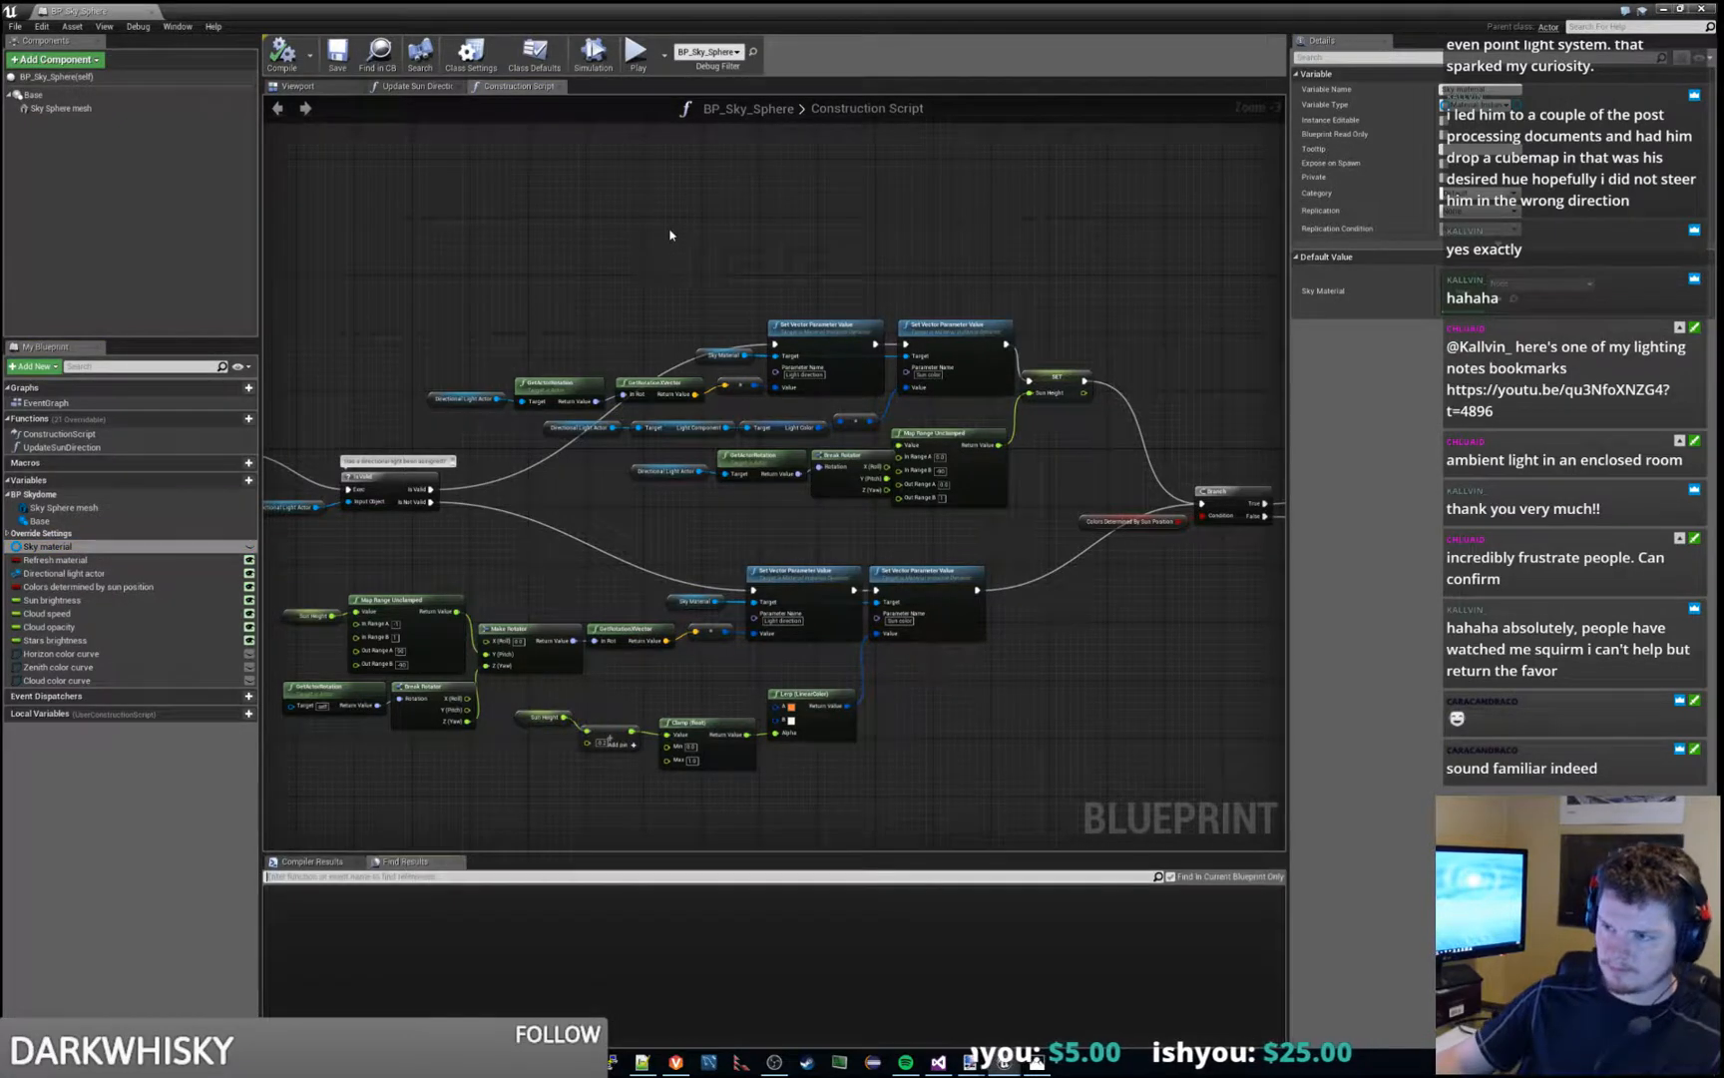
text(sky mat)
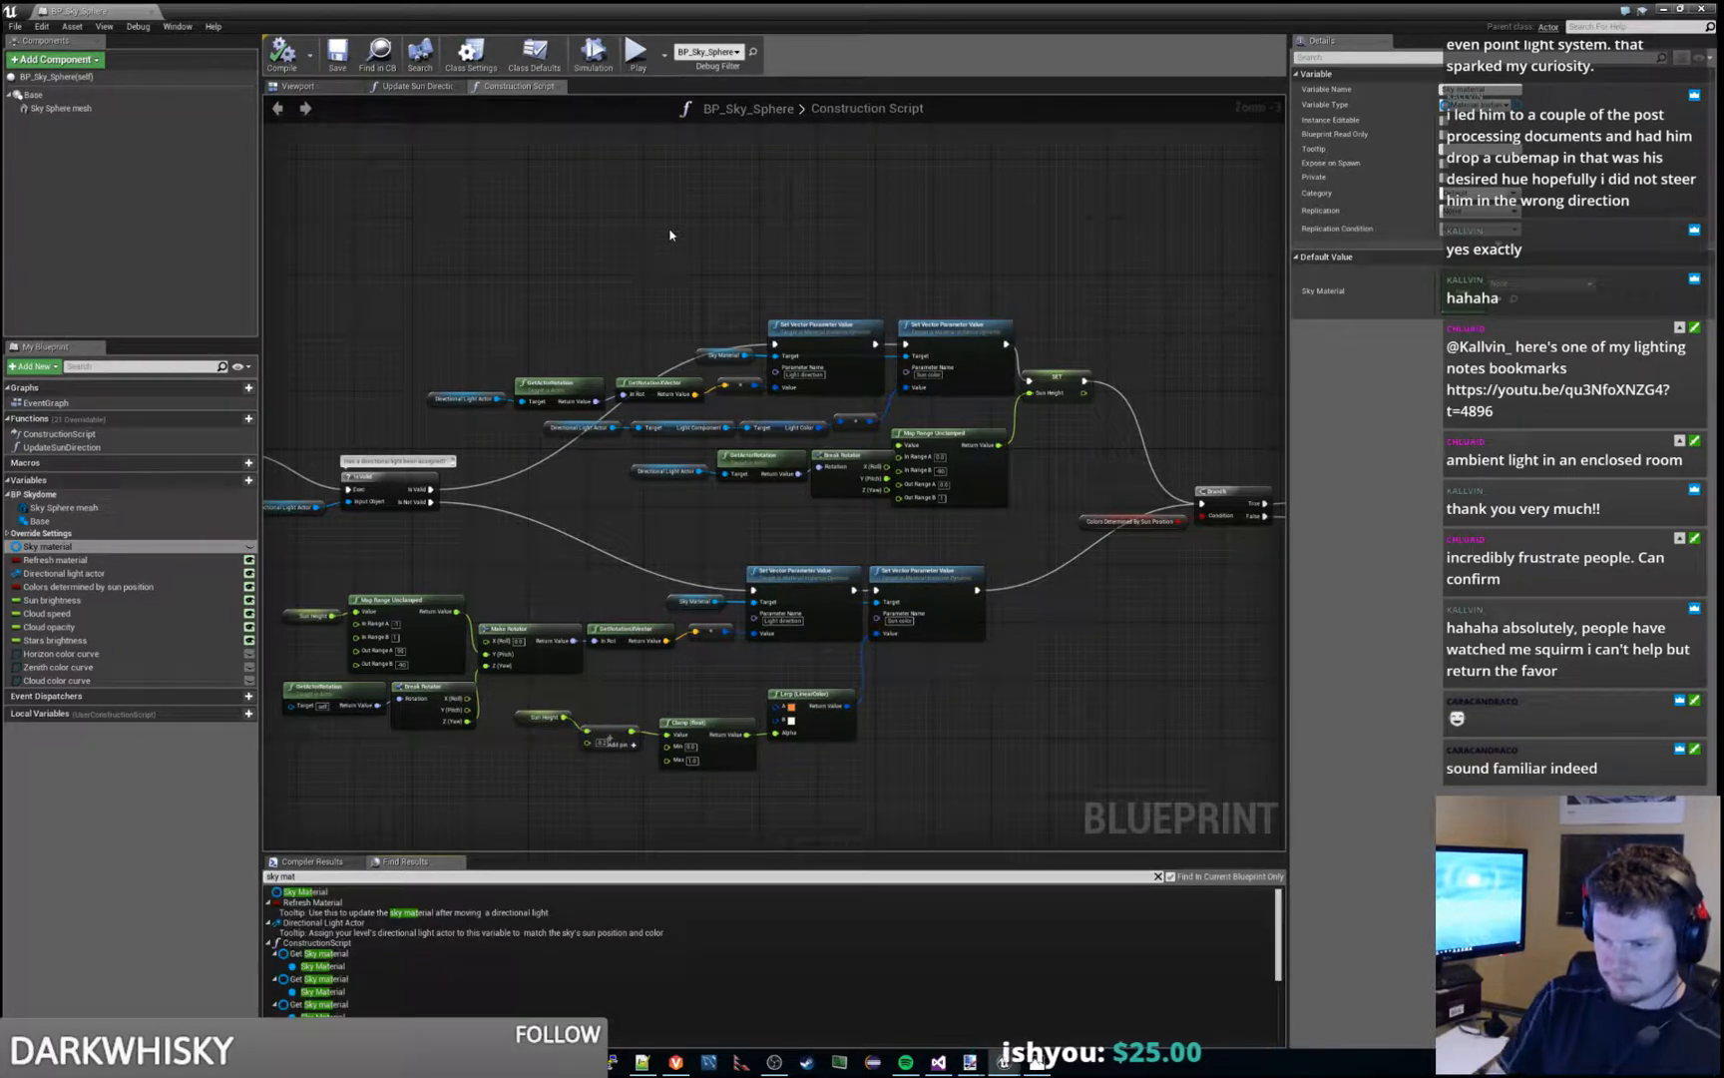
key(Return)
click(337, 953)
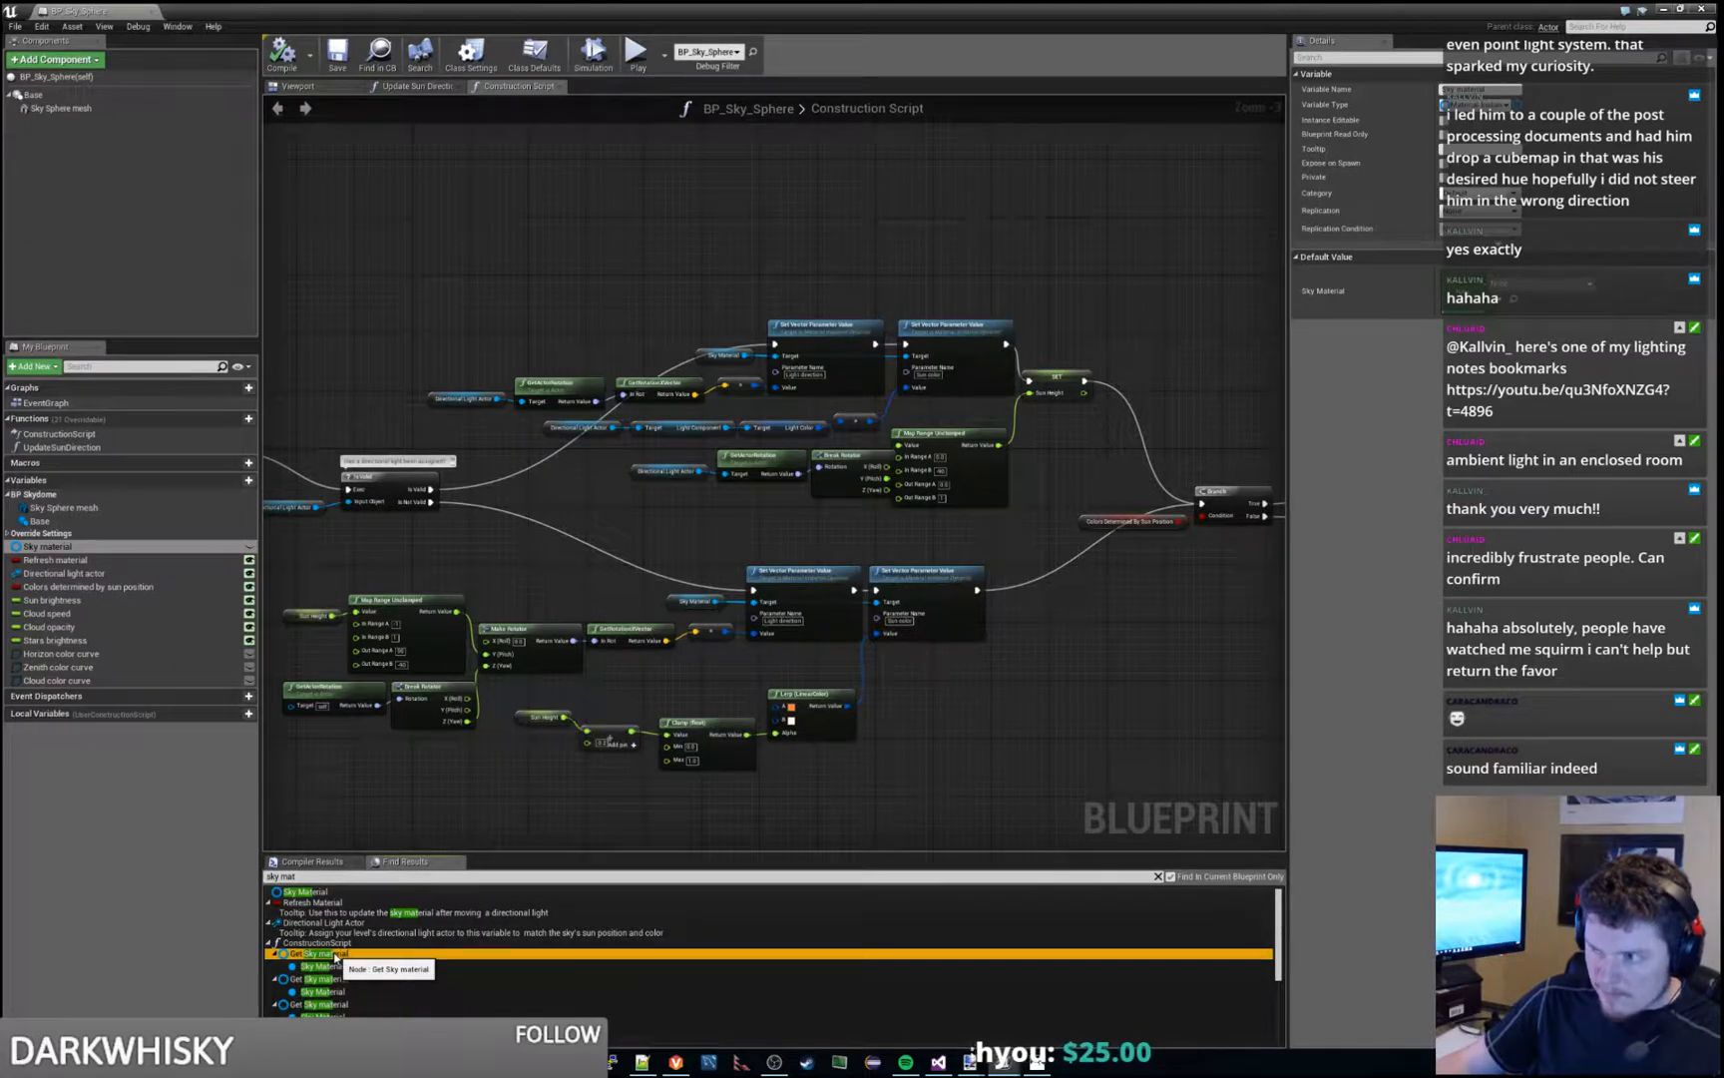
right_drag(998, 382, 834, 367)
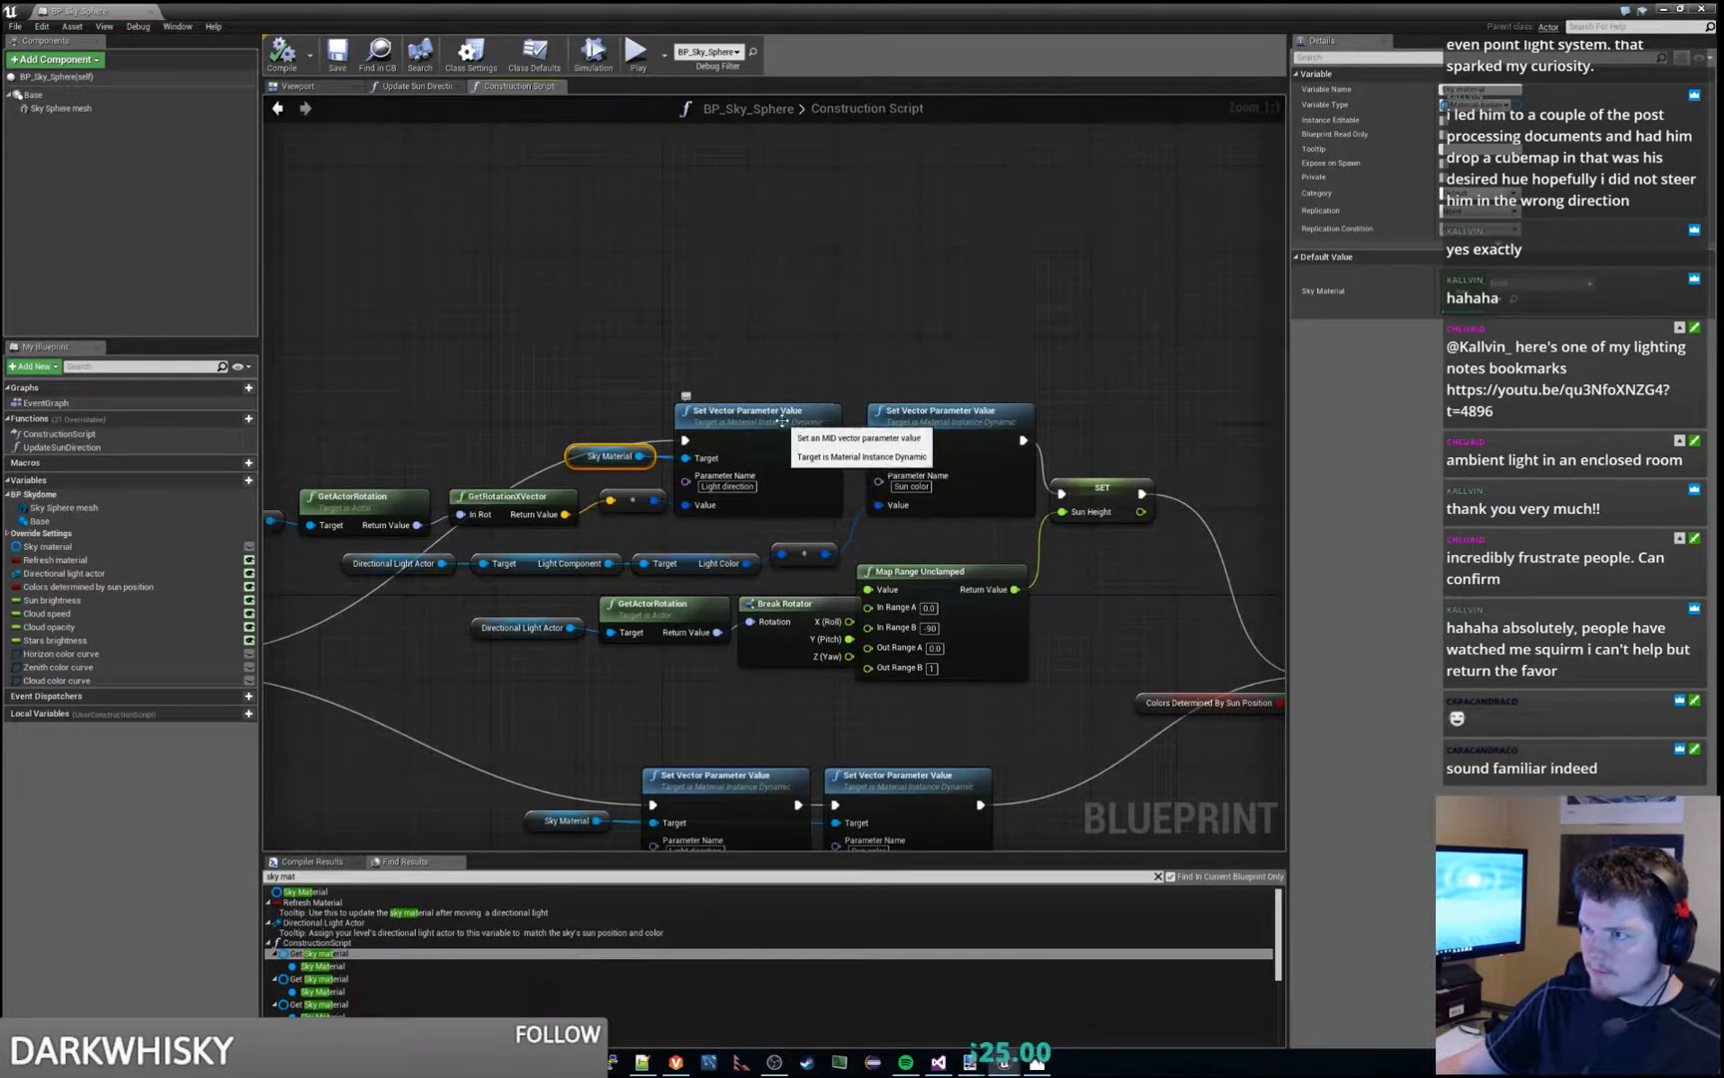
- Inspect the Sky Material getter and the Light direction and Sun color Set Vector Parameter Value nodes it feeds
click(730, 463)
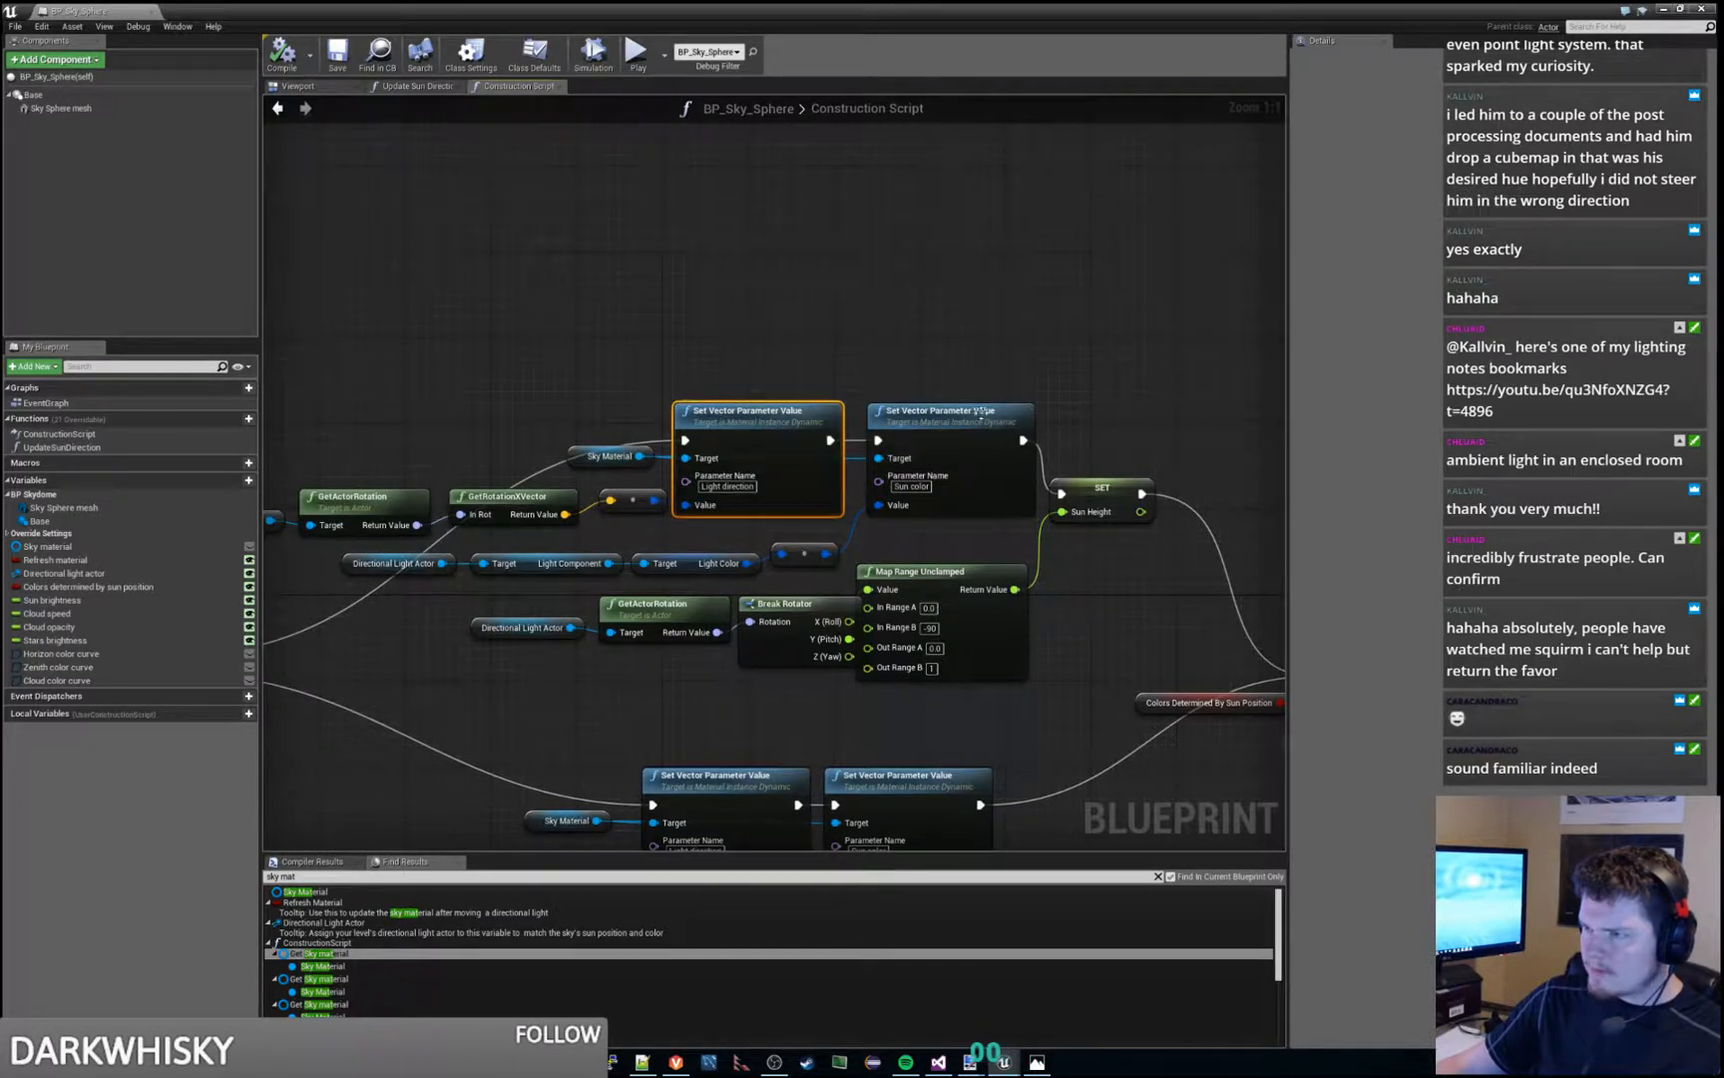
click(592, 459)
click(935, 424)
scroll(883, 402, down, 4)
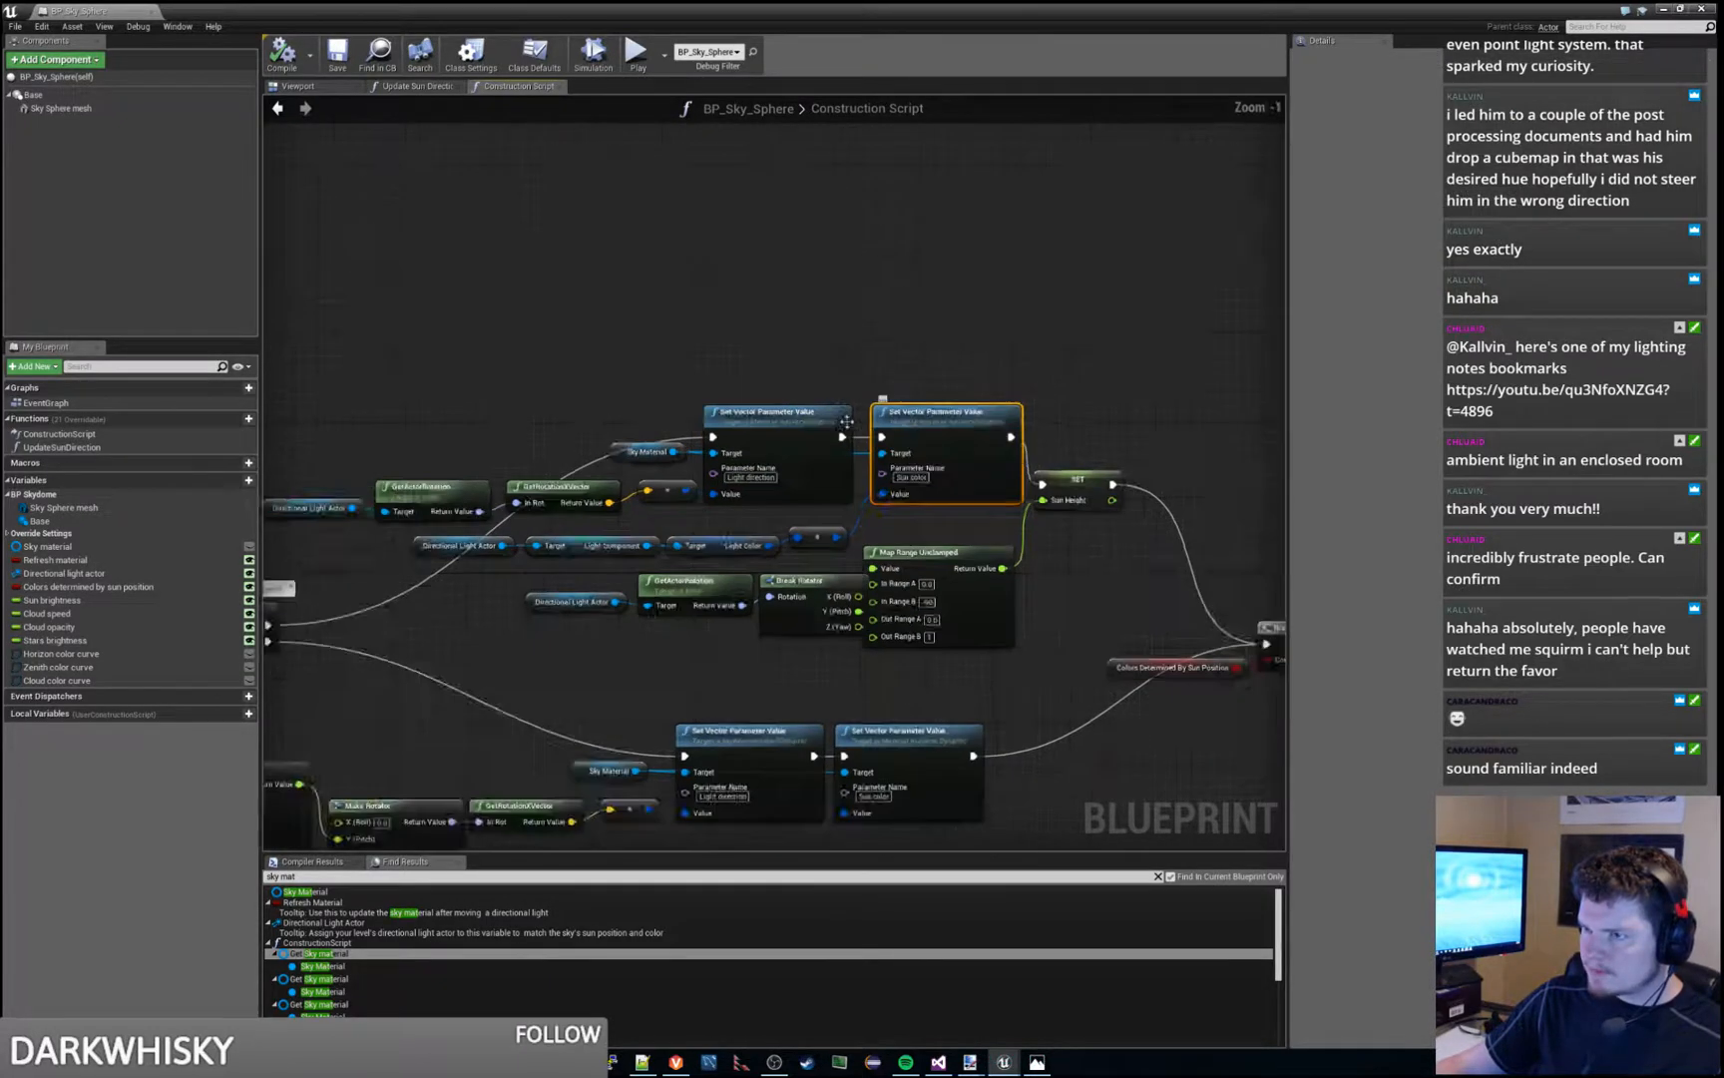
- Trace Sky Material back to its SET node and check the Sky Sphere Mesh and Create Dynamic Material Instance nodes supplying it
right_drag(446, 590, 780, 563)
scroll(651, 525, up, 3)
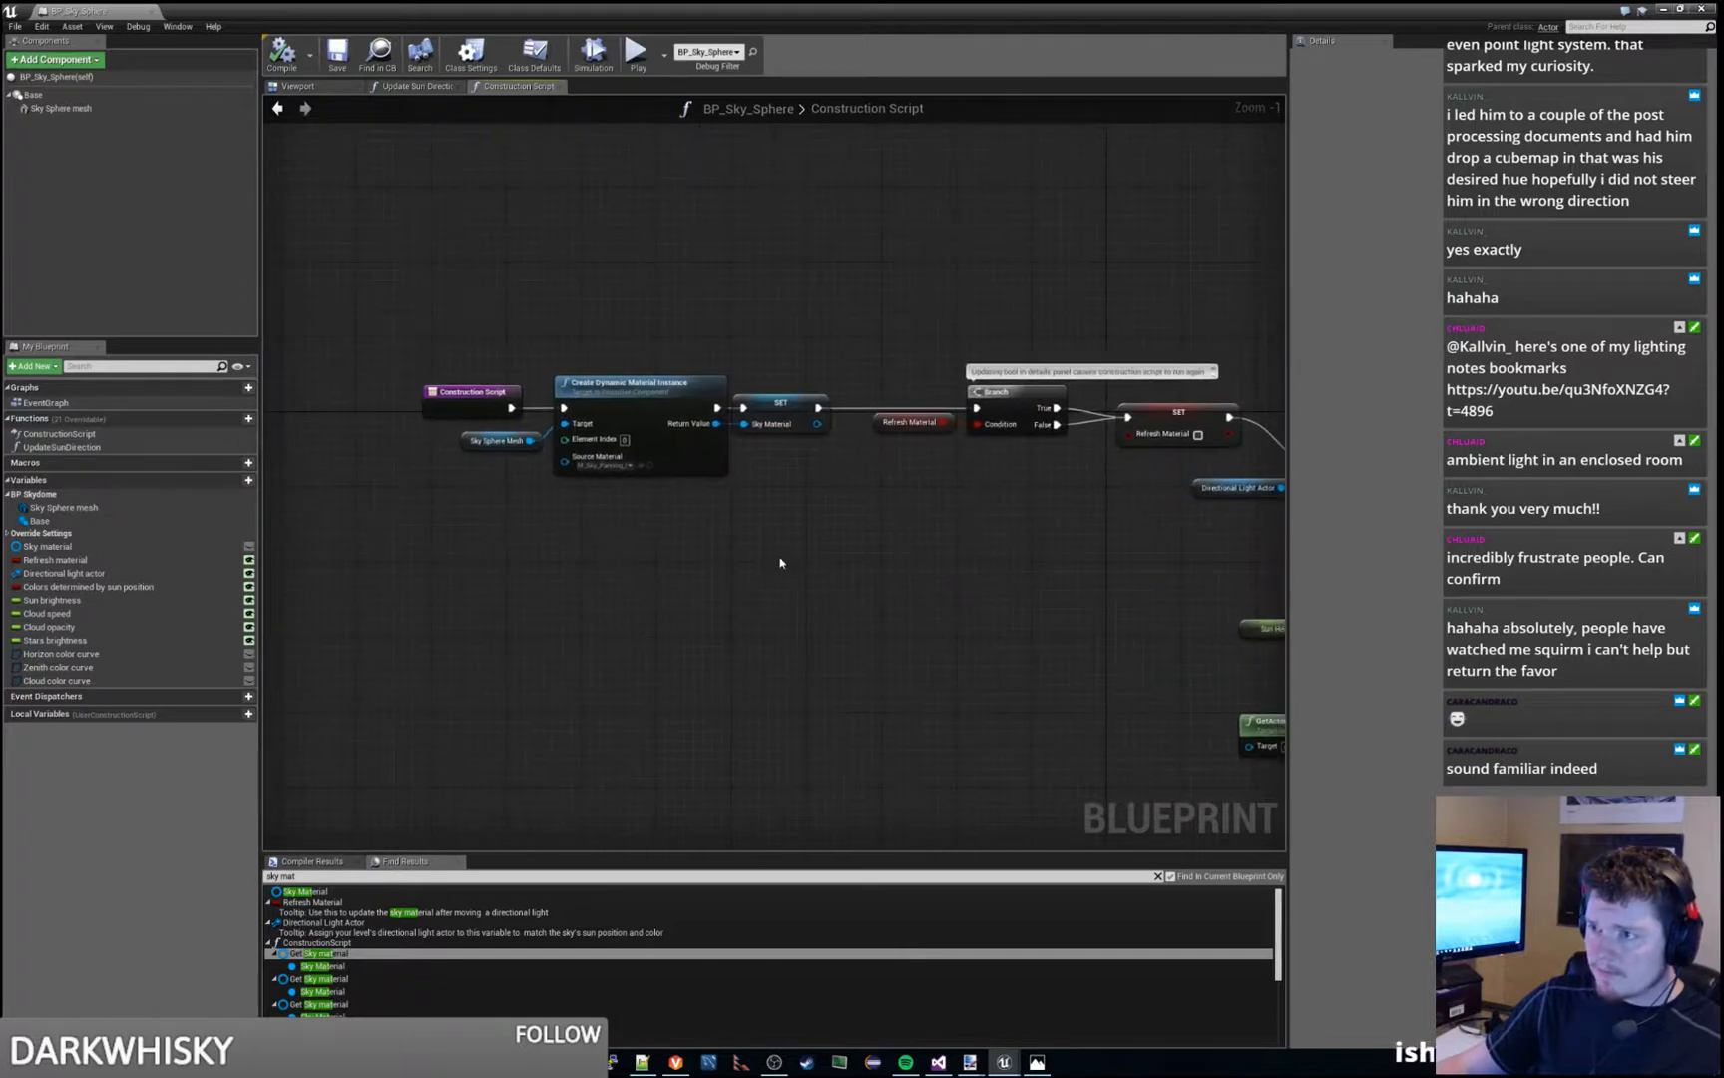
click(783, 418)
scroll(611, 506, up, 1)
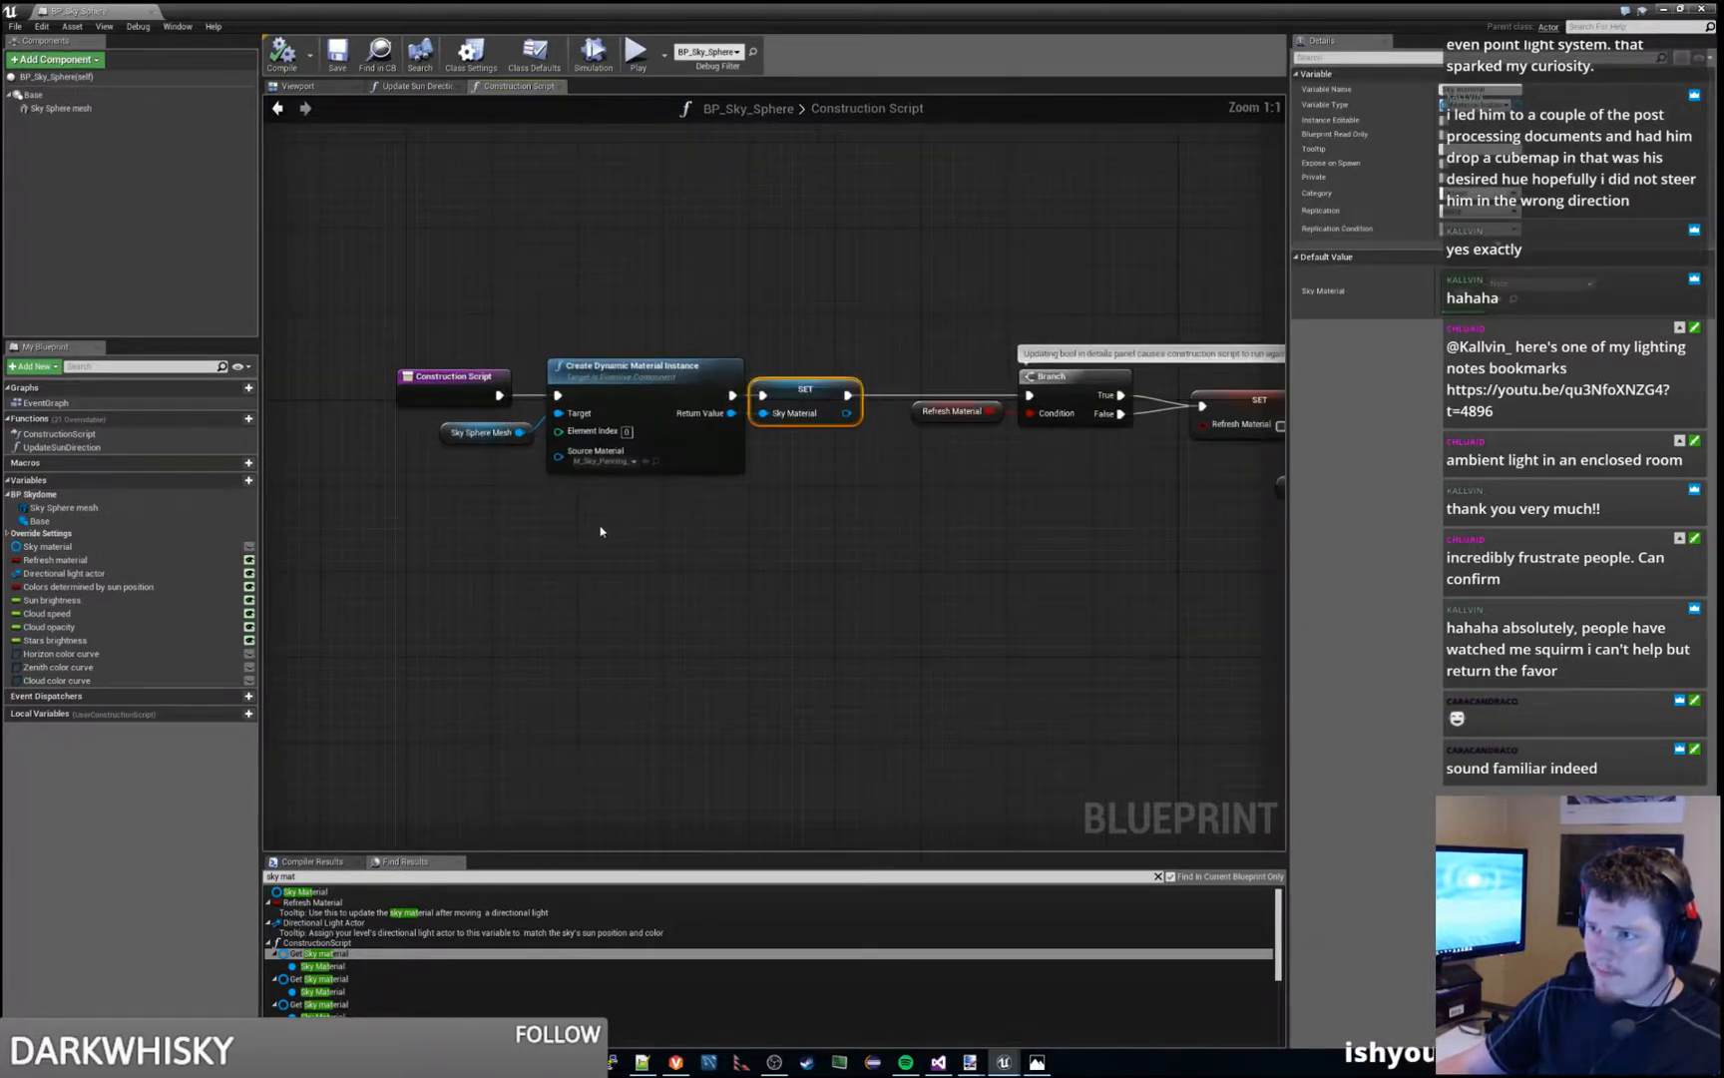
click(440, 435)
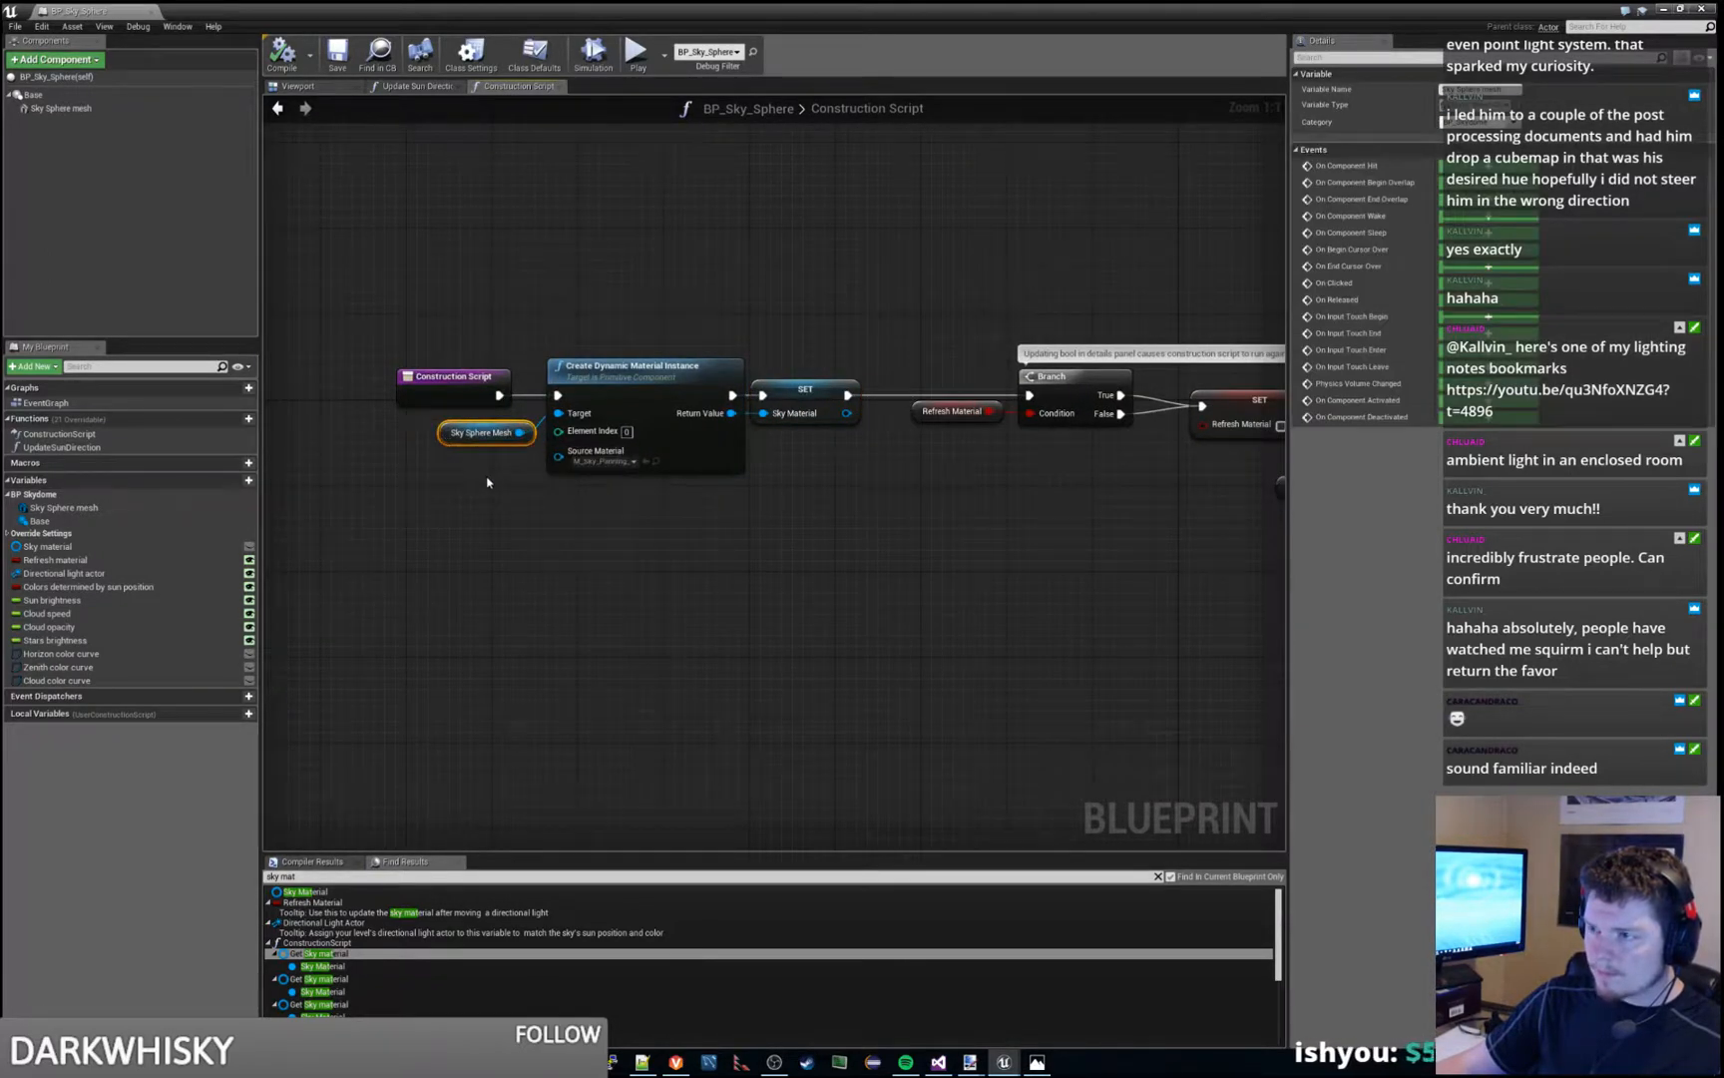
click(589, 441)
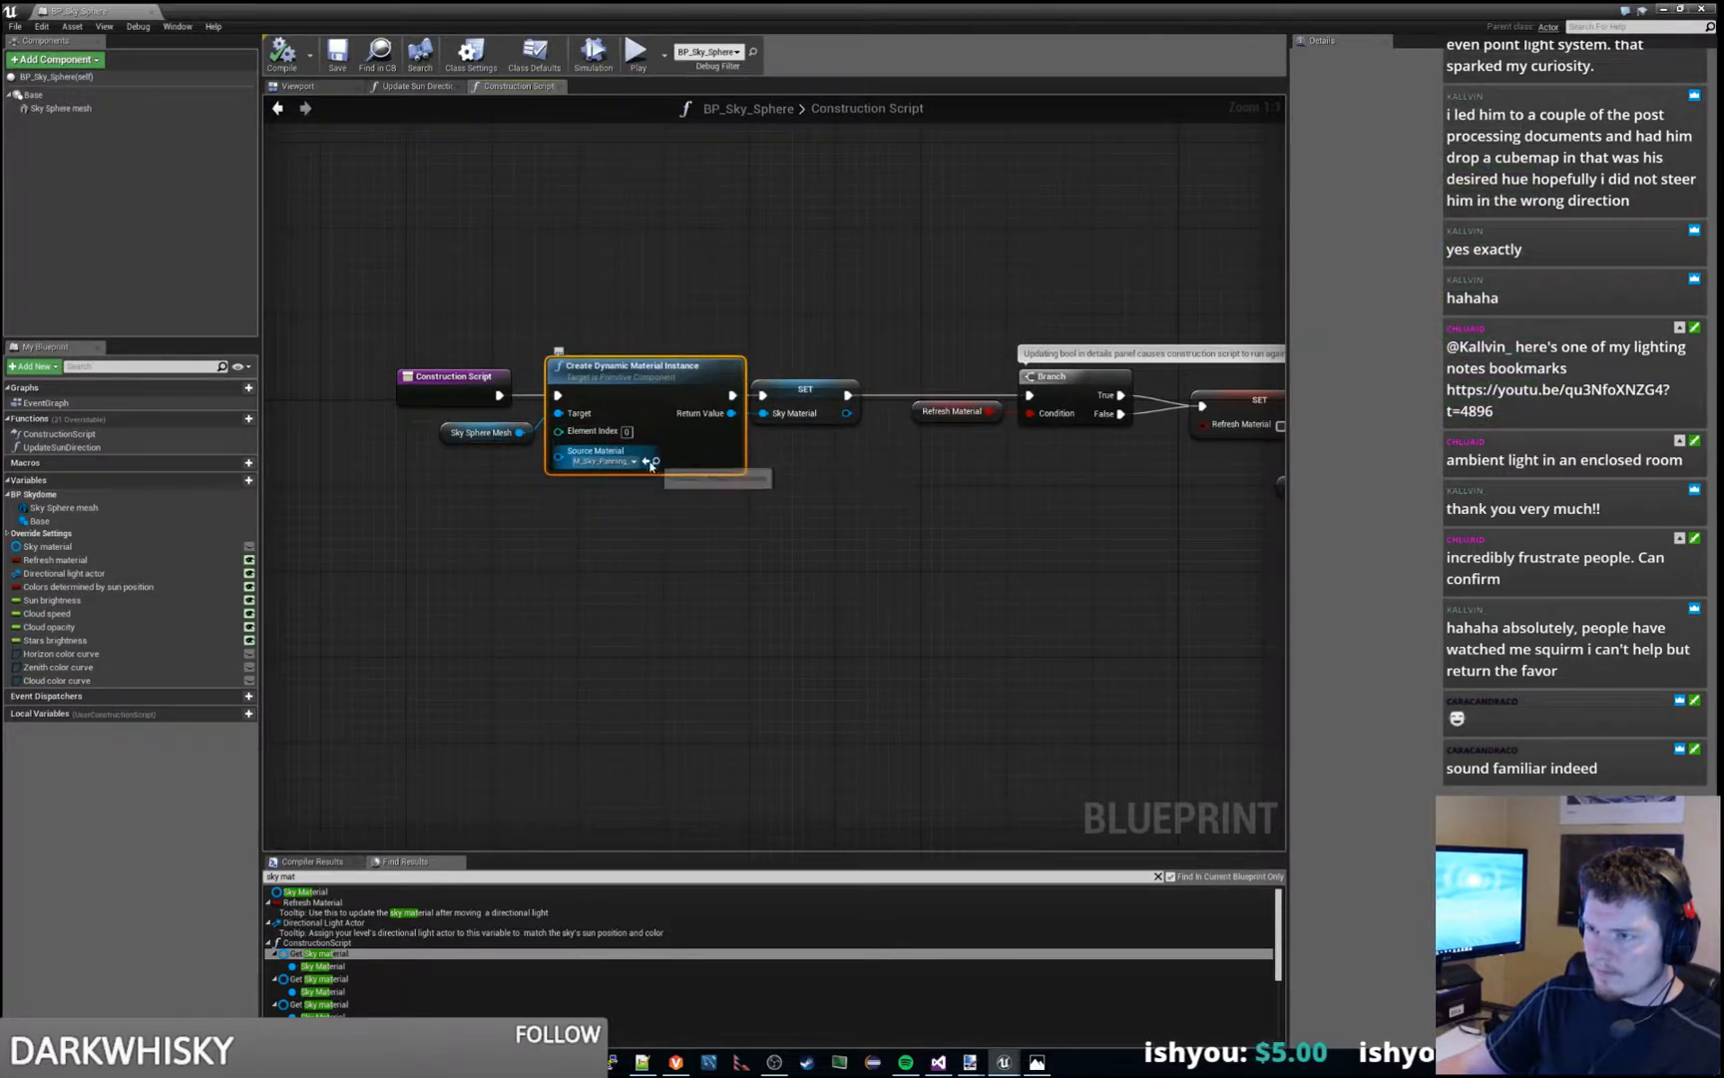
- Open the M_Sky_Panning_Clouds2 material from the EngineSky folder in a maximized material editor
click(1664, 9)
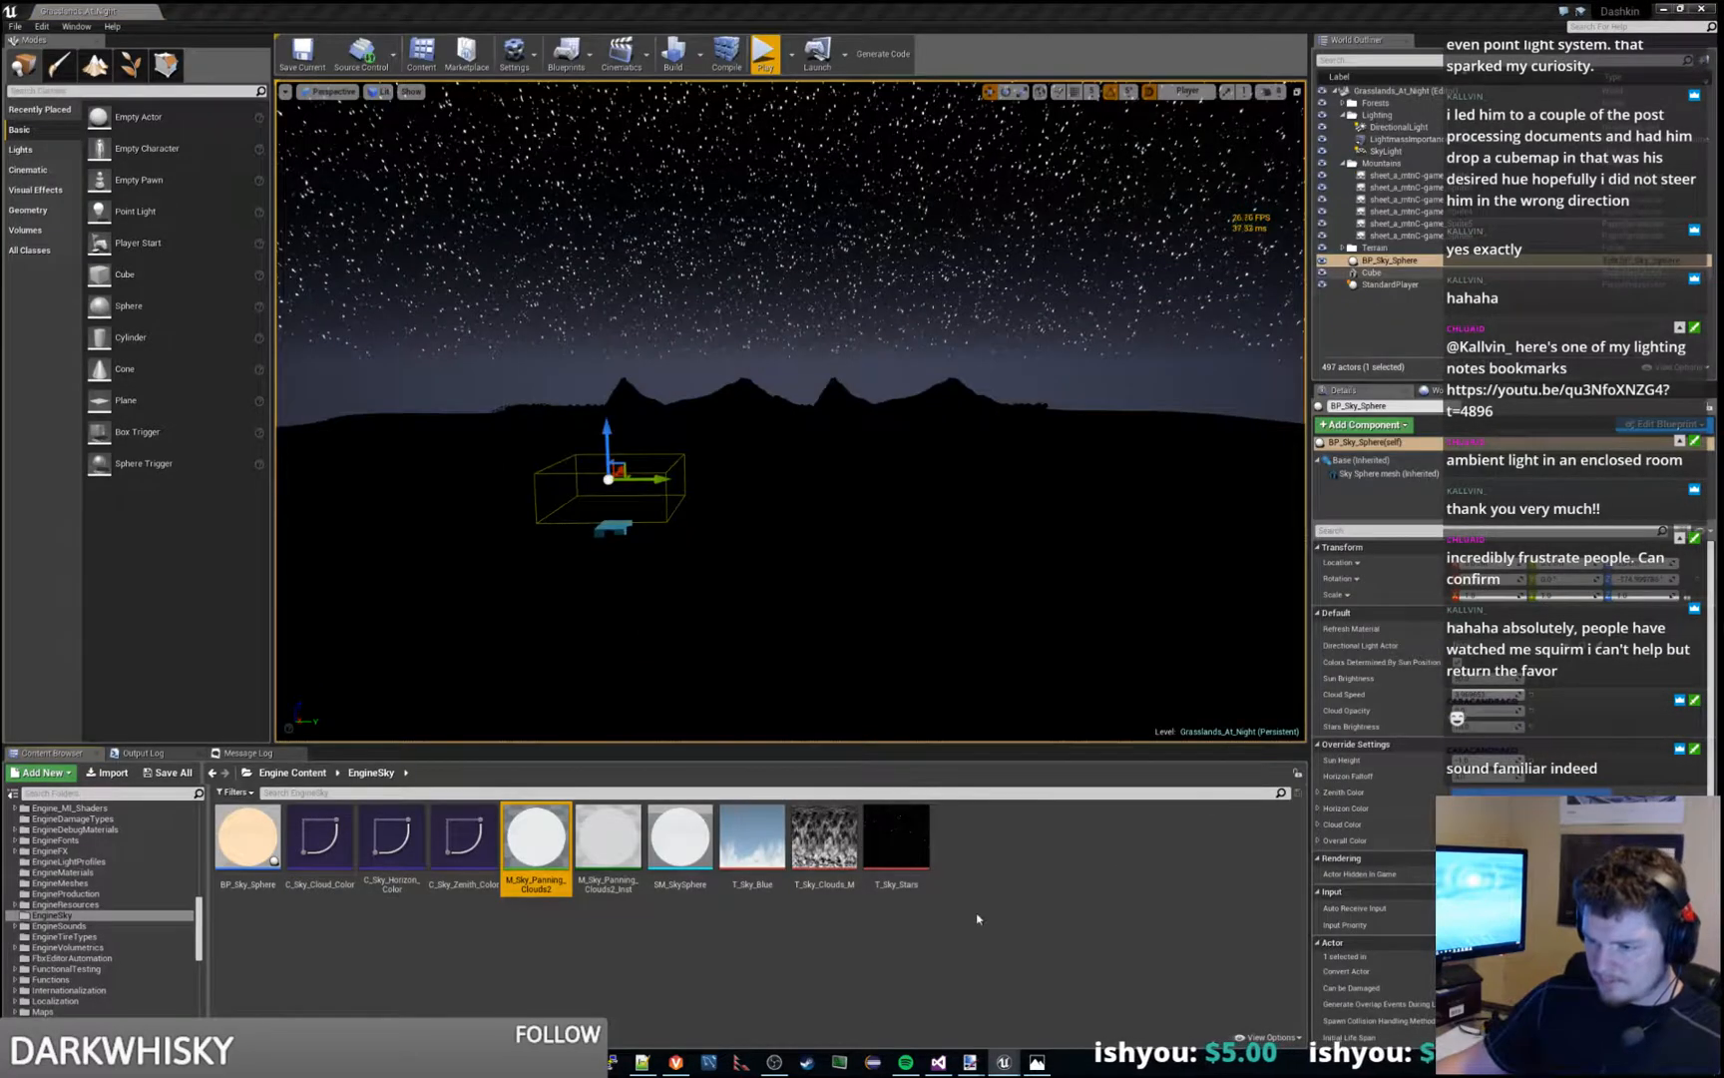
double_click(521, 840)
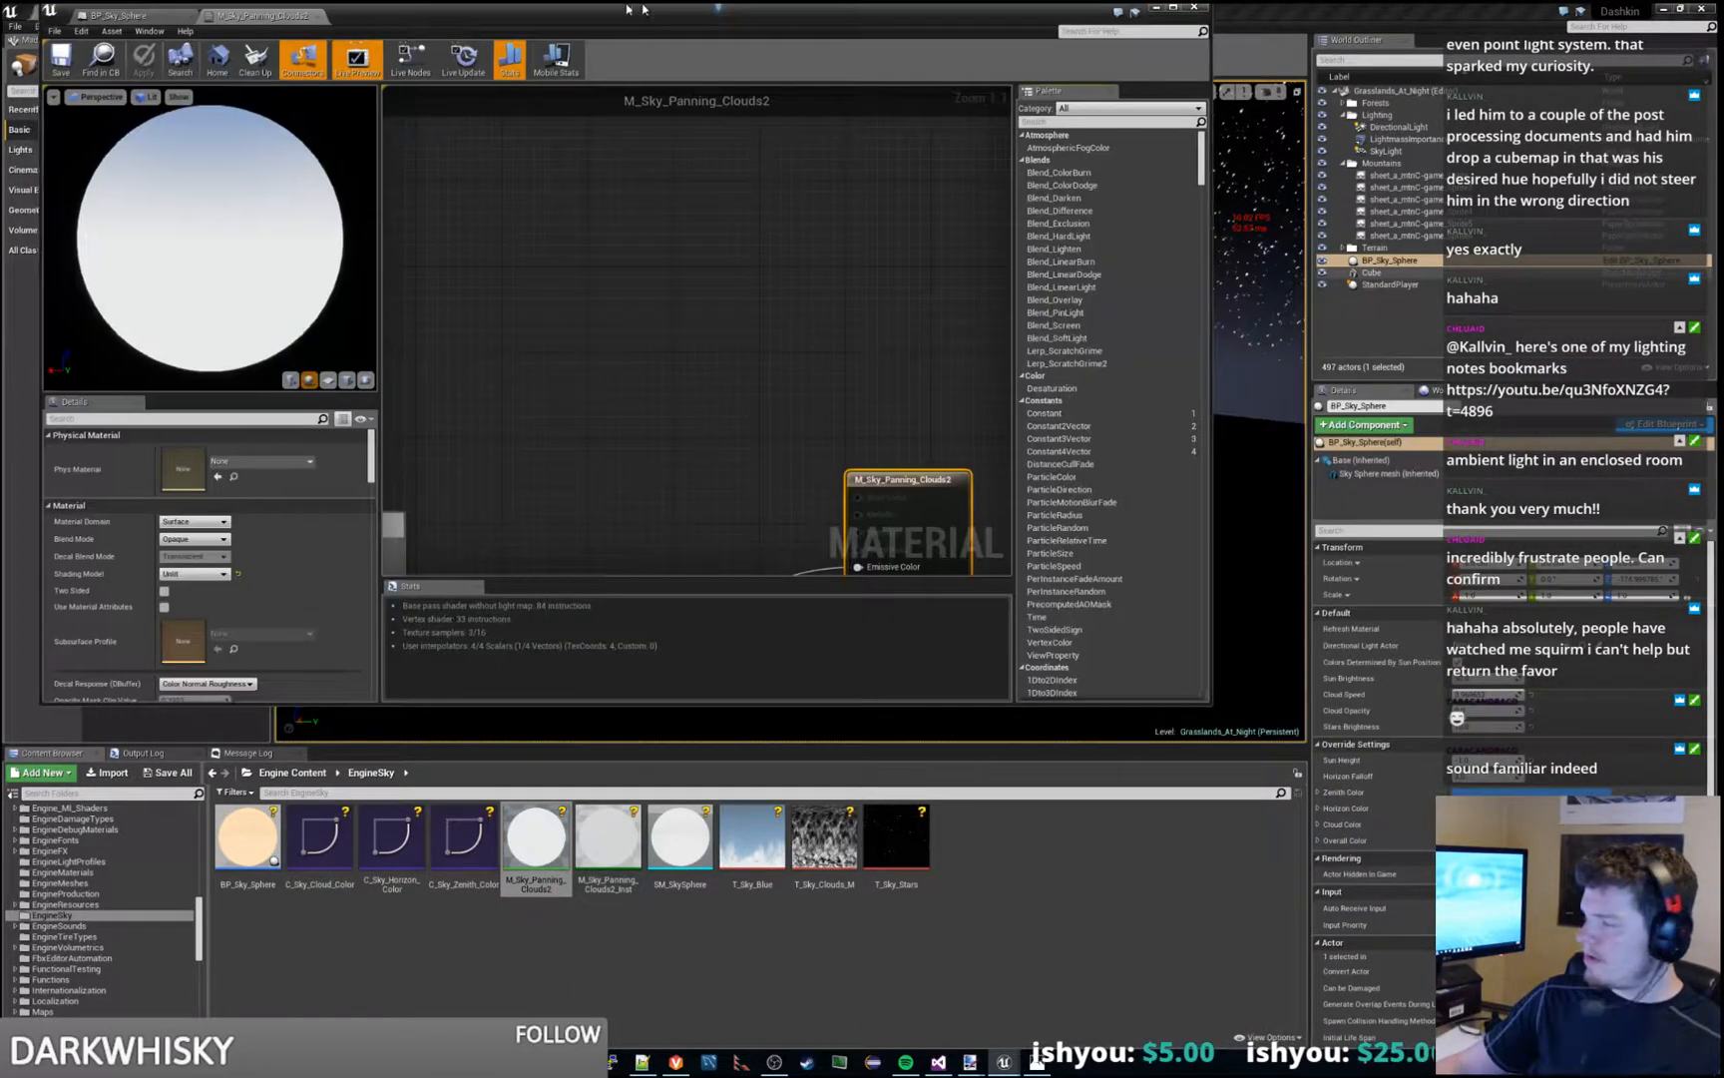
double_click(644, 9)
- Examine the M_Sky_Panning_Clouds2 graph from the material output through GlobalParameters back to the HorizonDistribution group
right_drag(747, 489, 1091, 316)
scroll(1092, 315, down, 3)
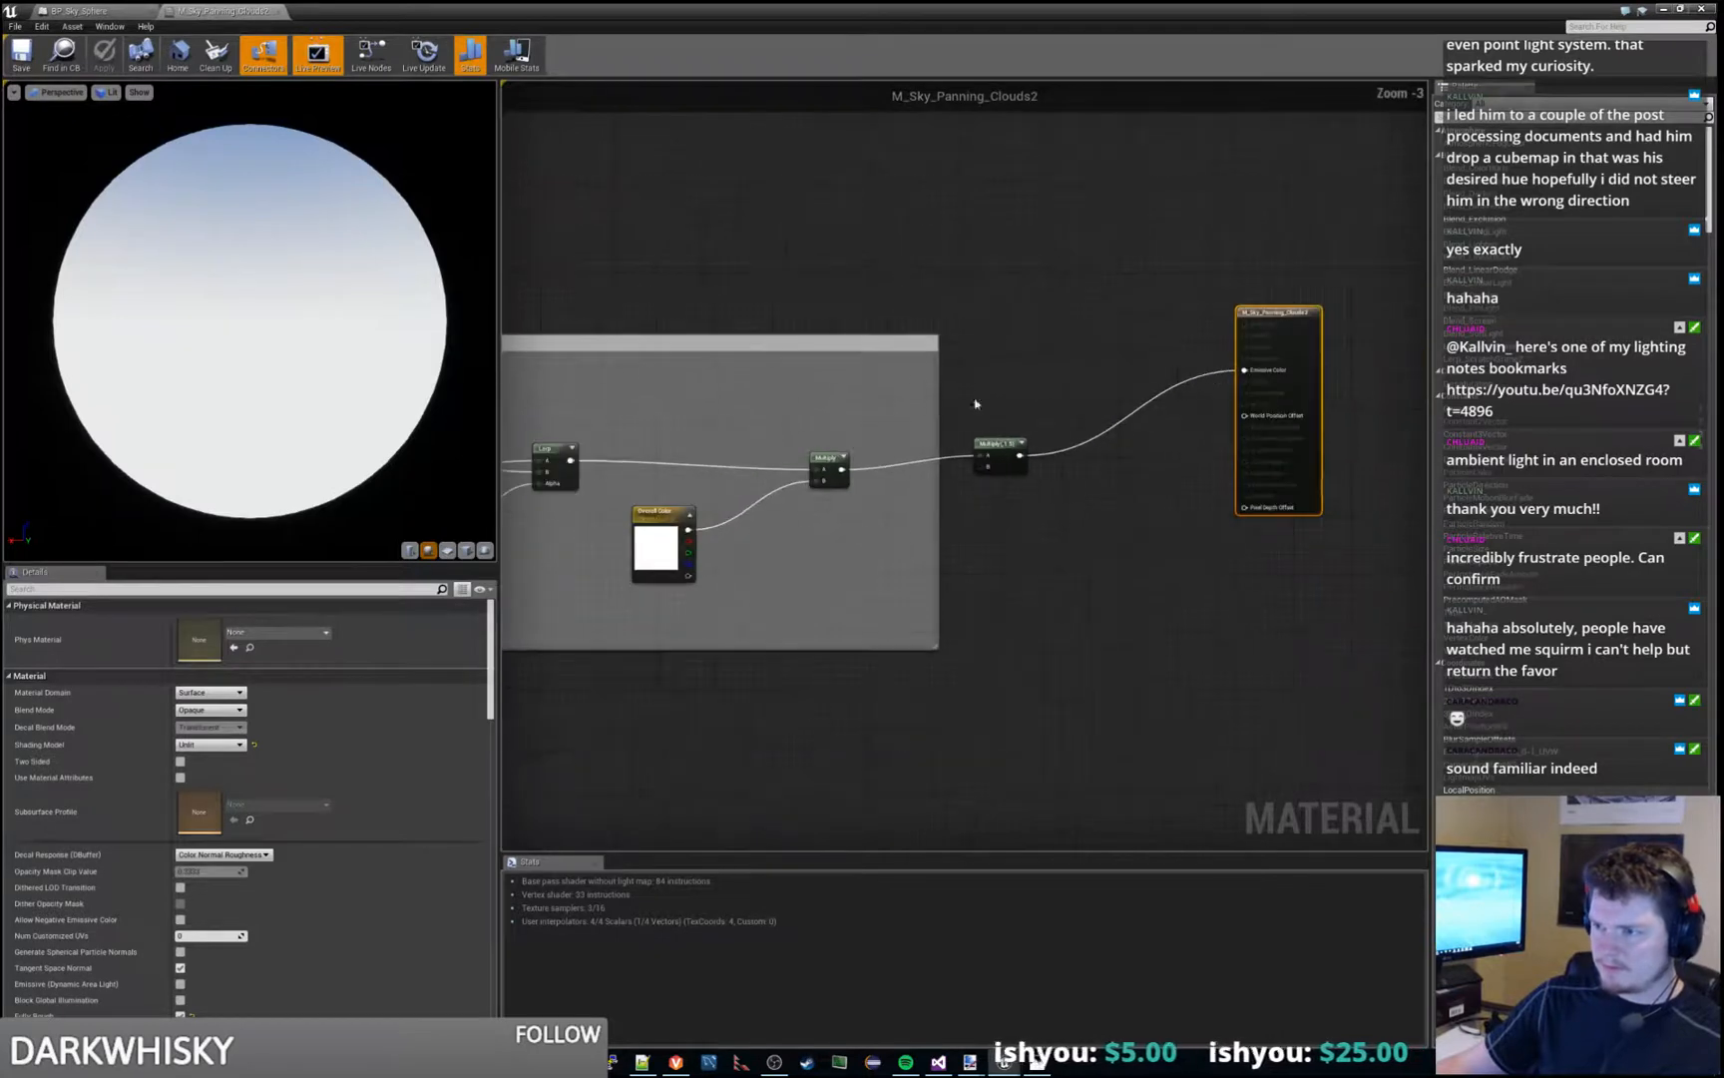
right_drag(743, 665, 1055, 619)
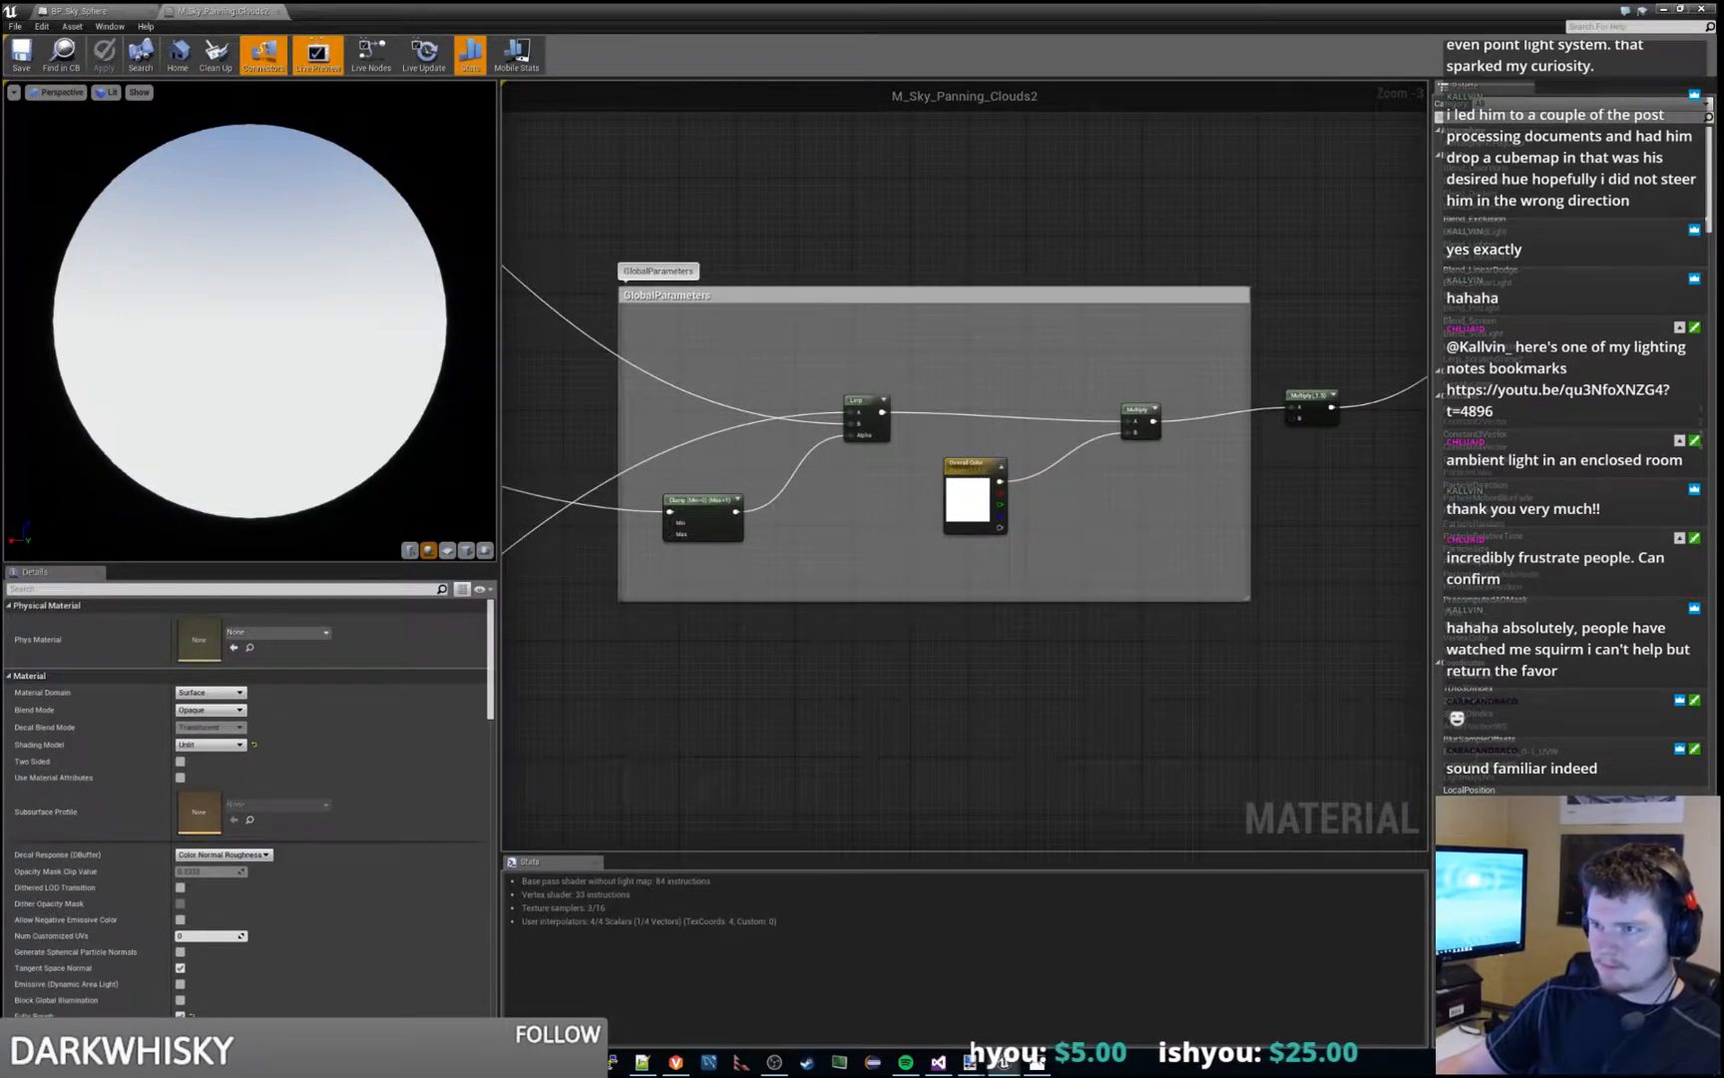
scroll(869, 489, down, 9)
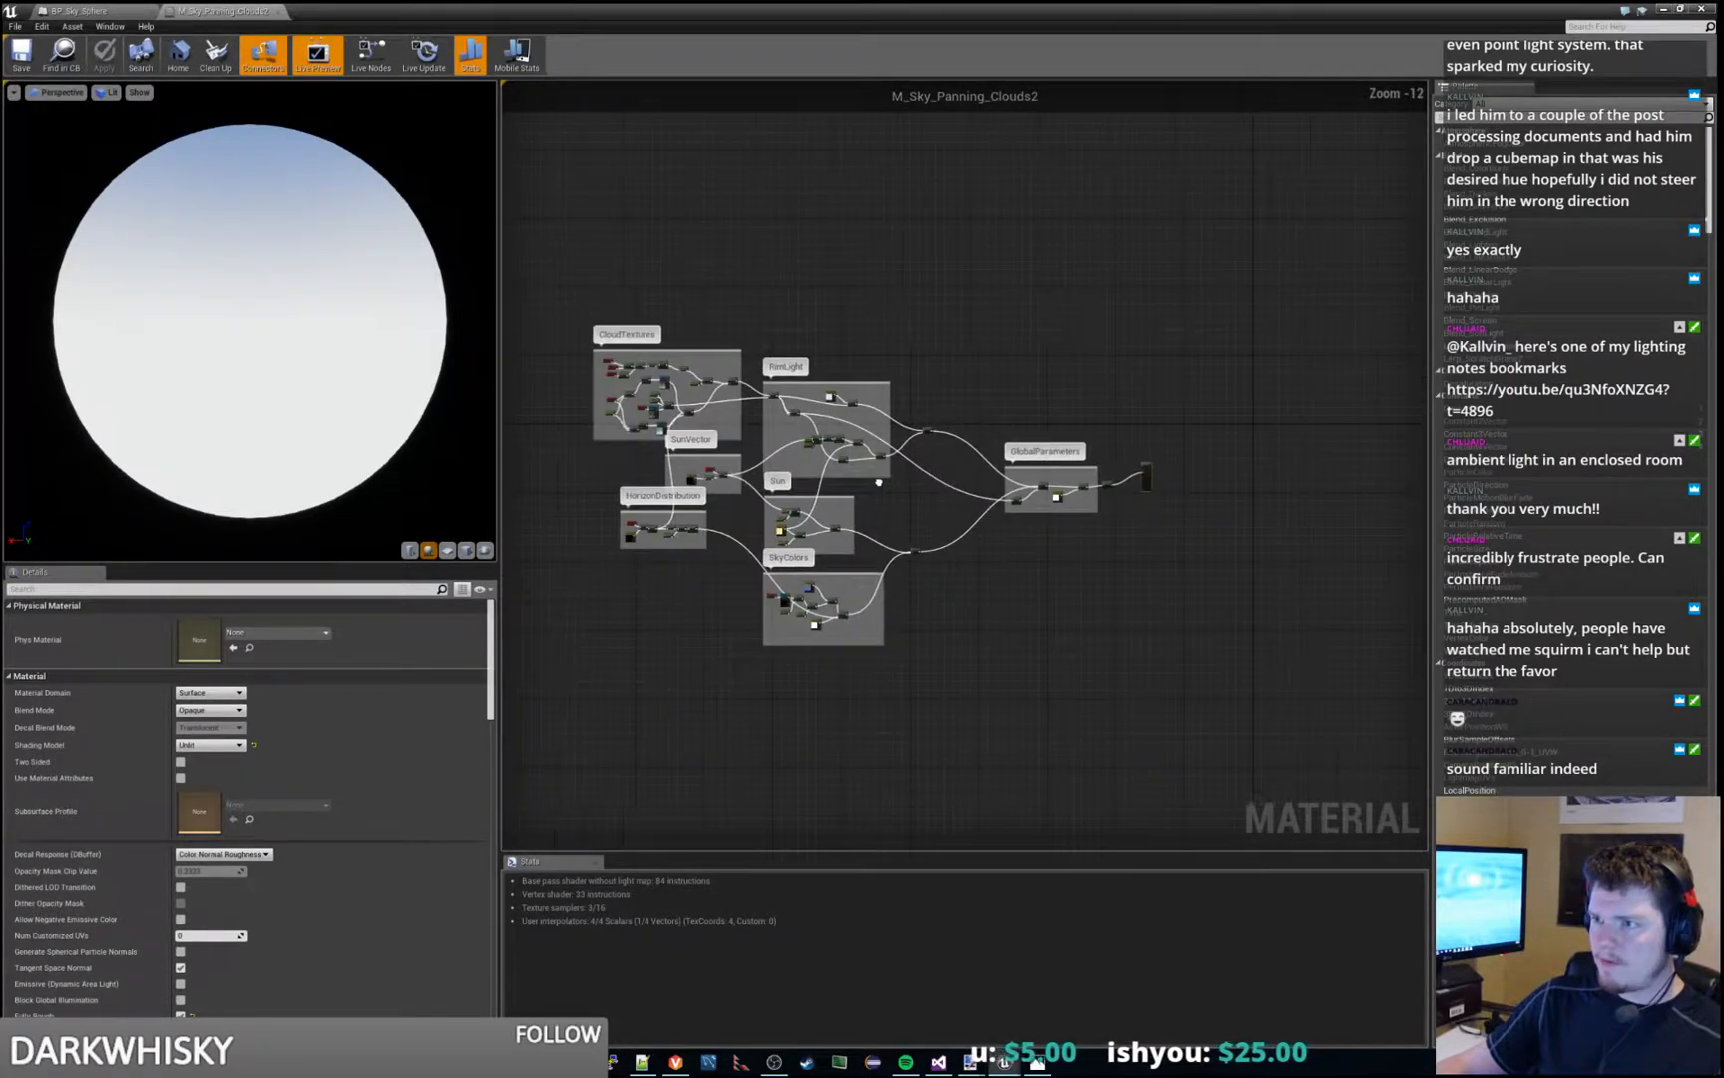
scroll(961, 488, up, 2)
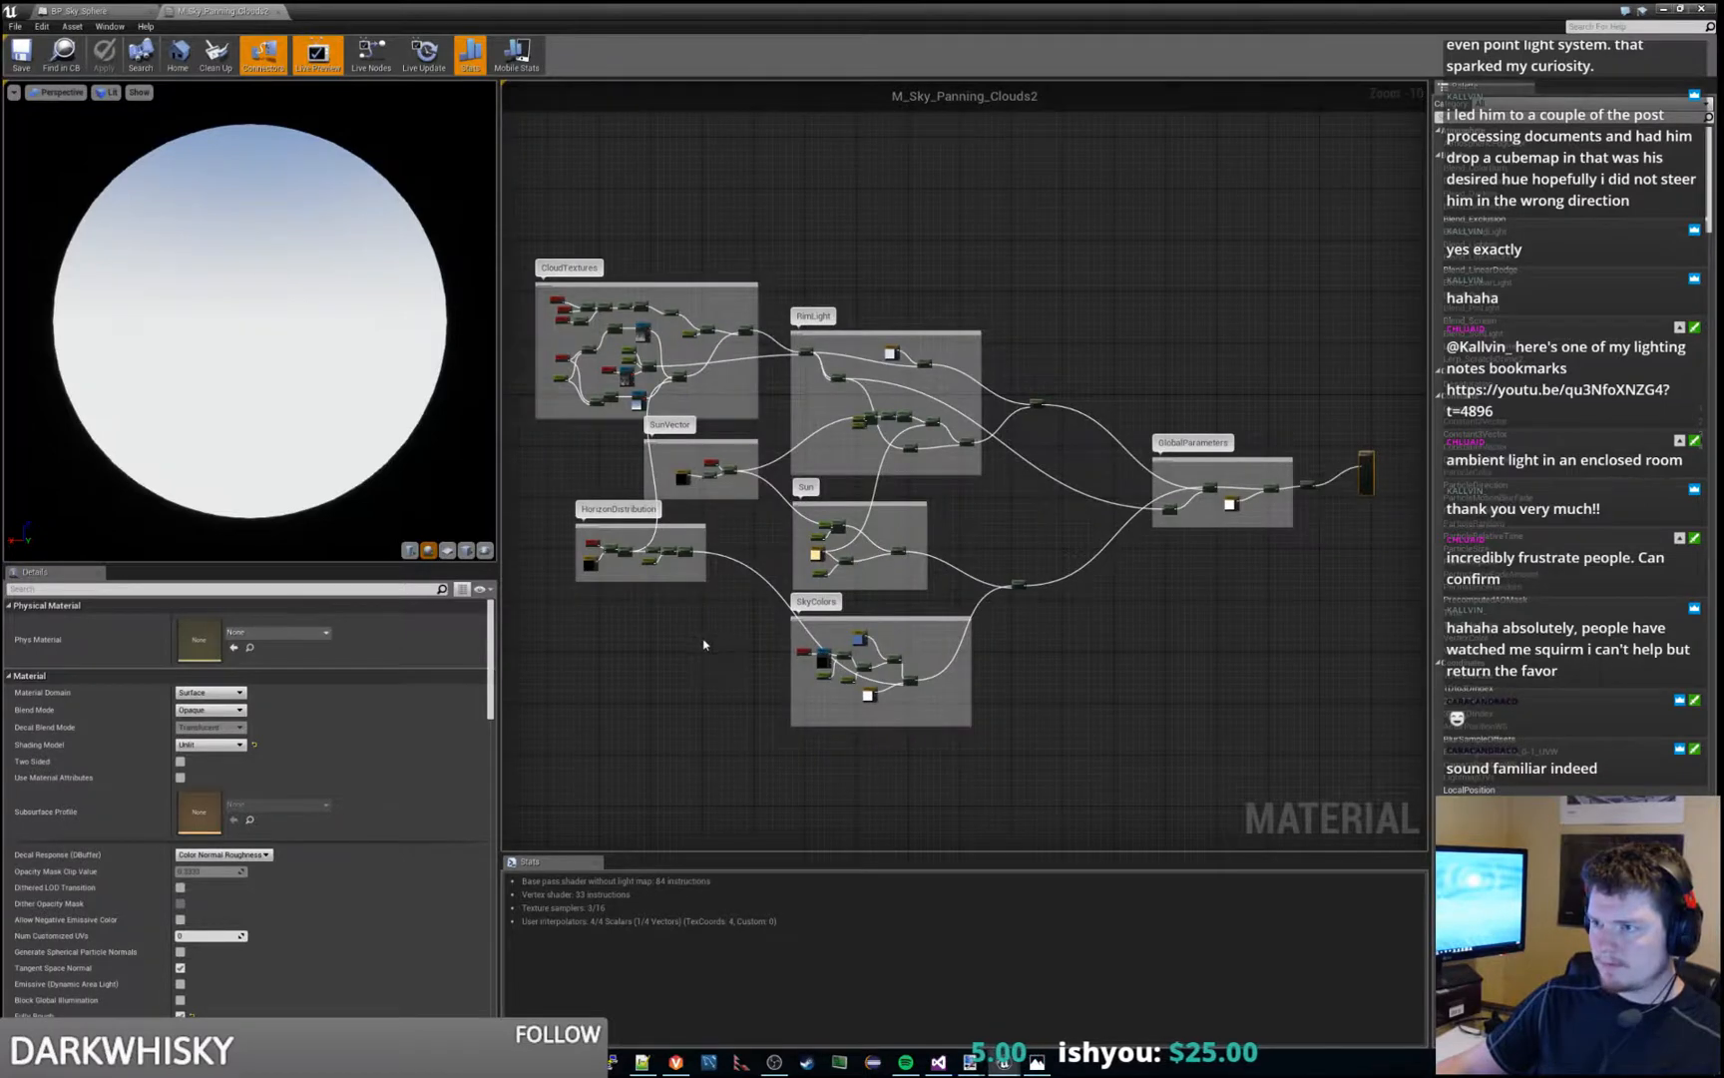
right_drag(673, 587, 840, 593)
scroll(839, 593, up, 7)
right_drag(678, 520, 914, 672)
scroll(839, 592, up, 3)
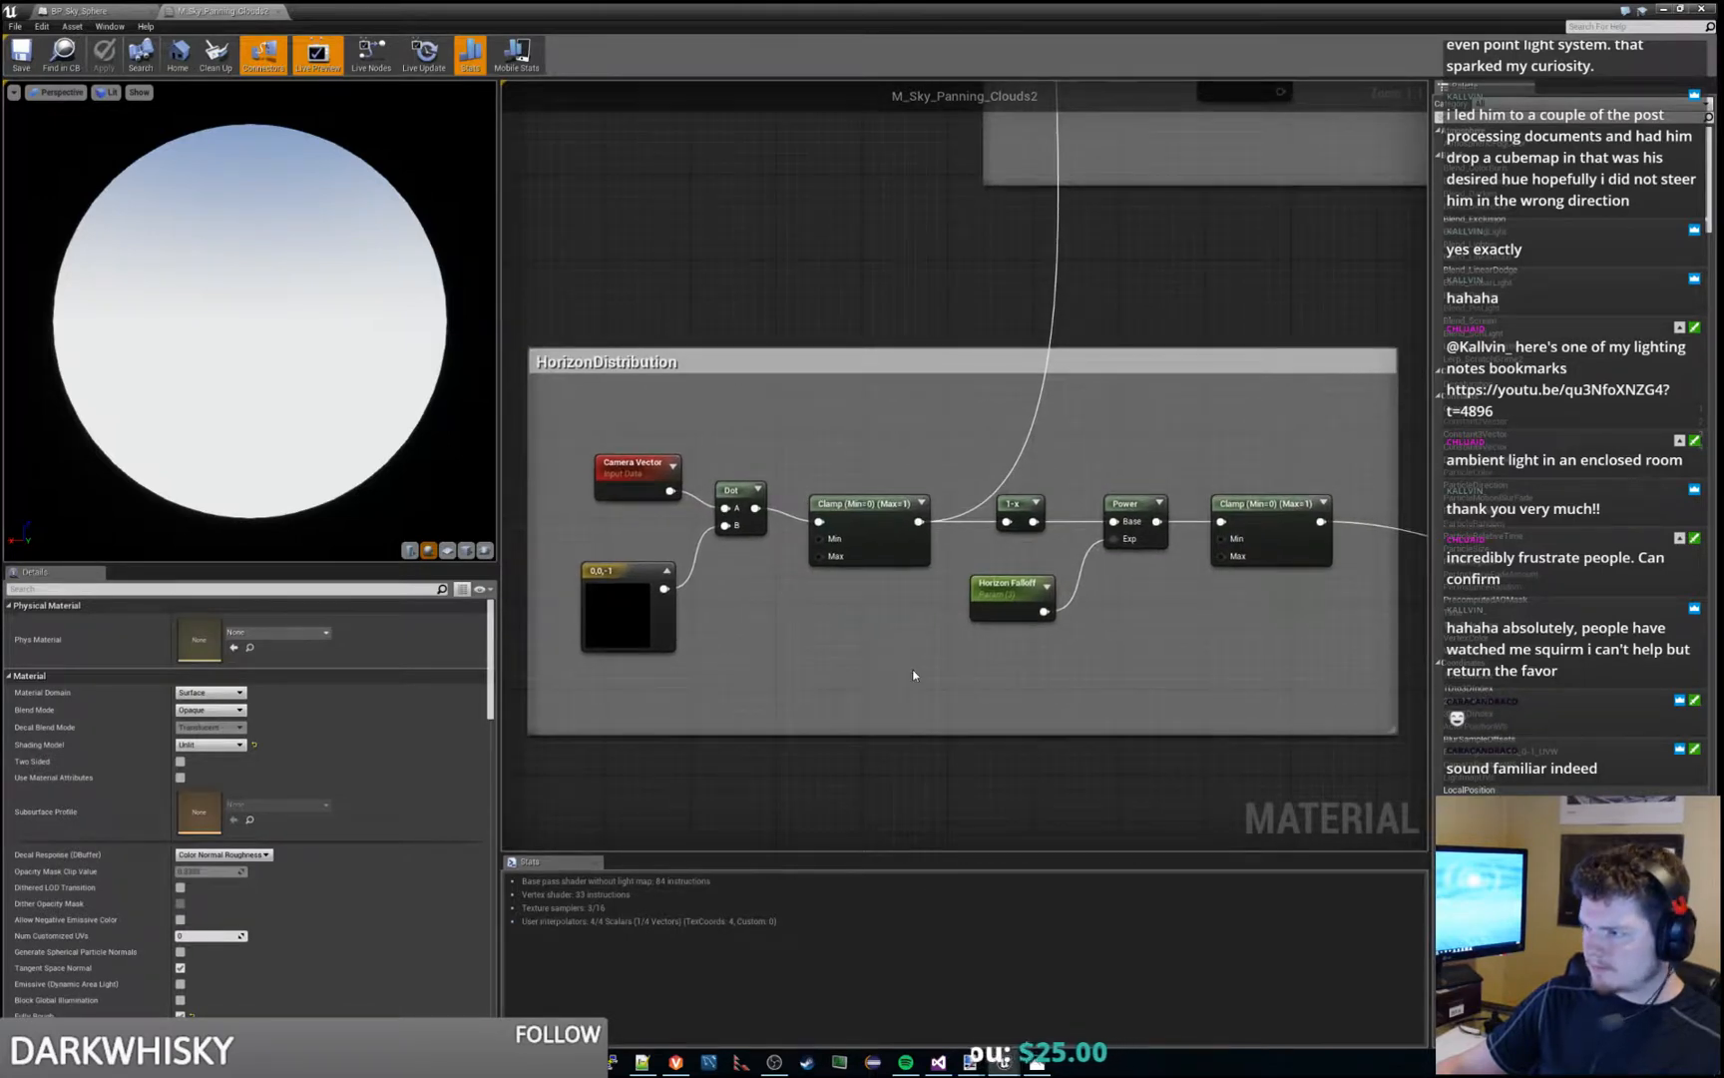
- Reset the Horizon Falloff parameter's default value, and try values of 10 and 50 to compare the sky preview
click(1000, 595)
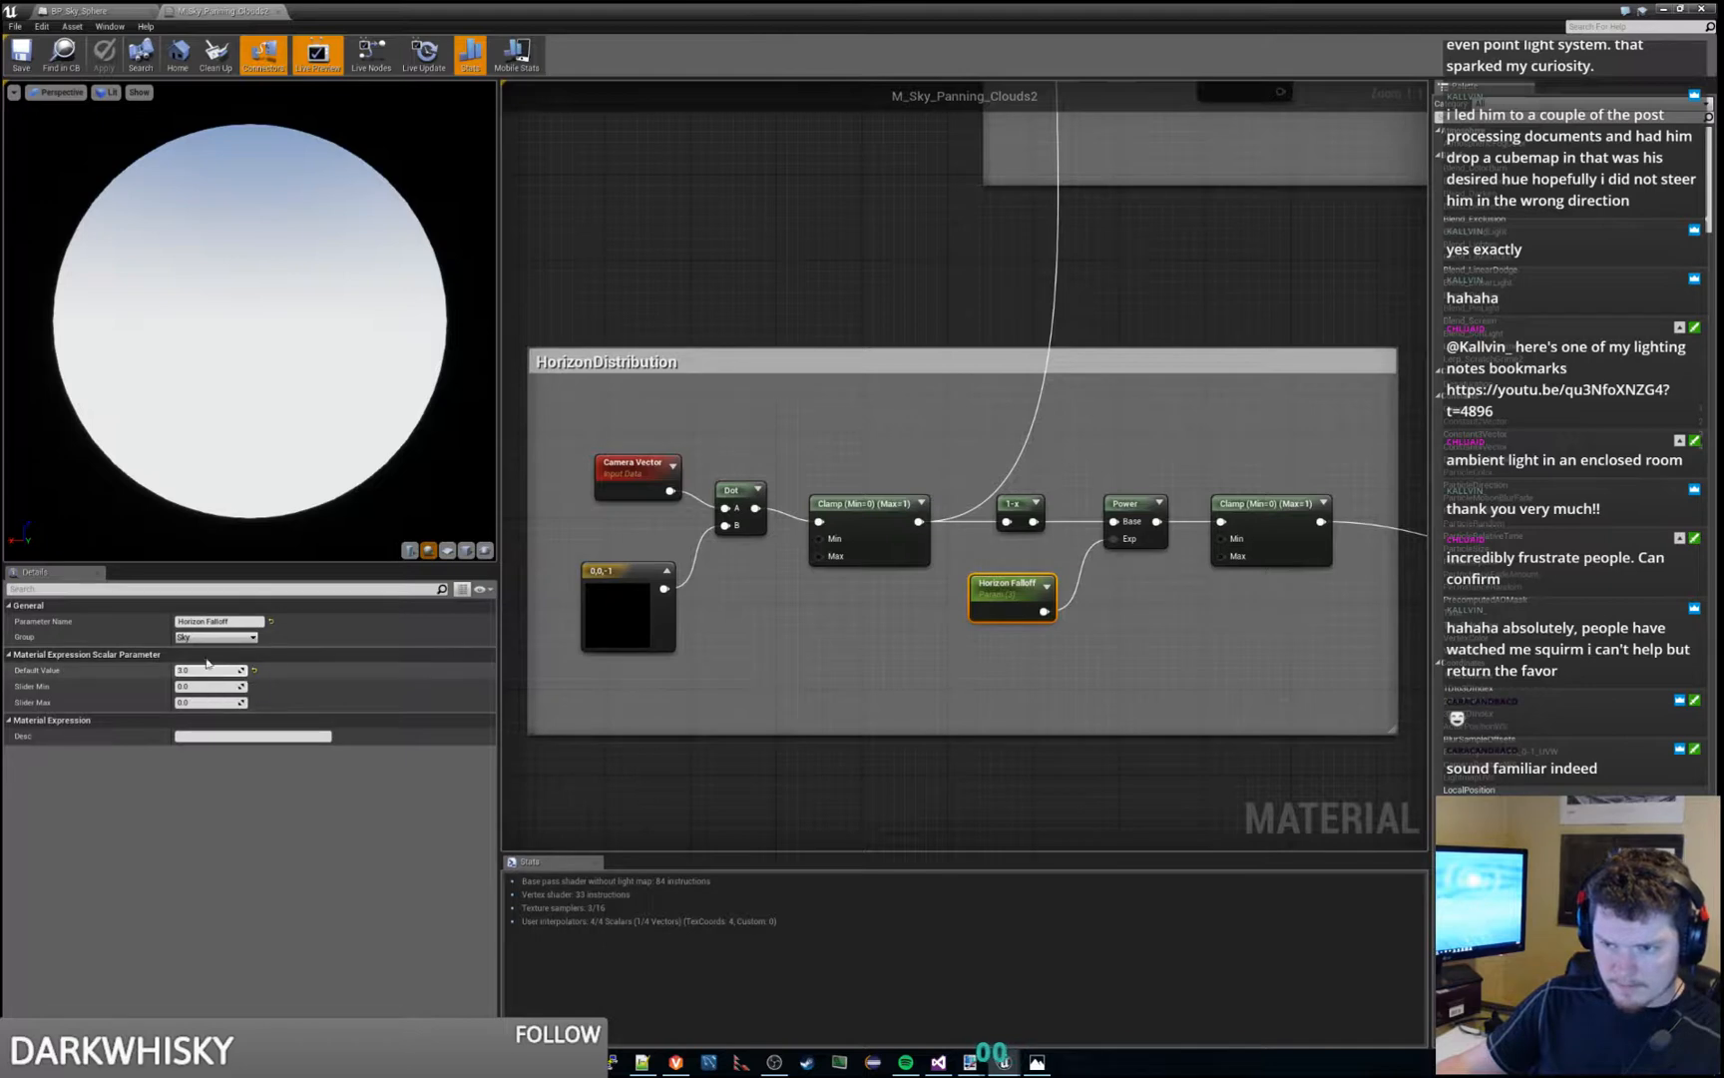
click(230, 621)
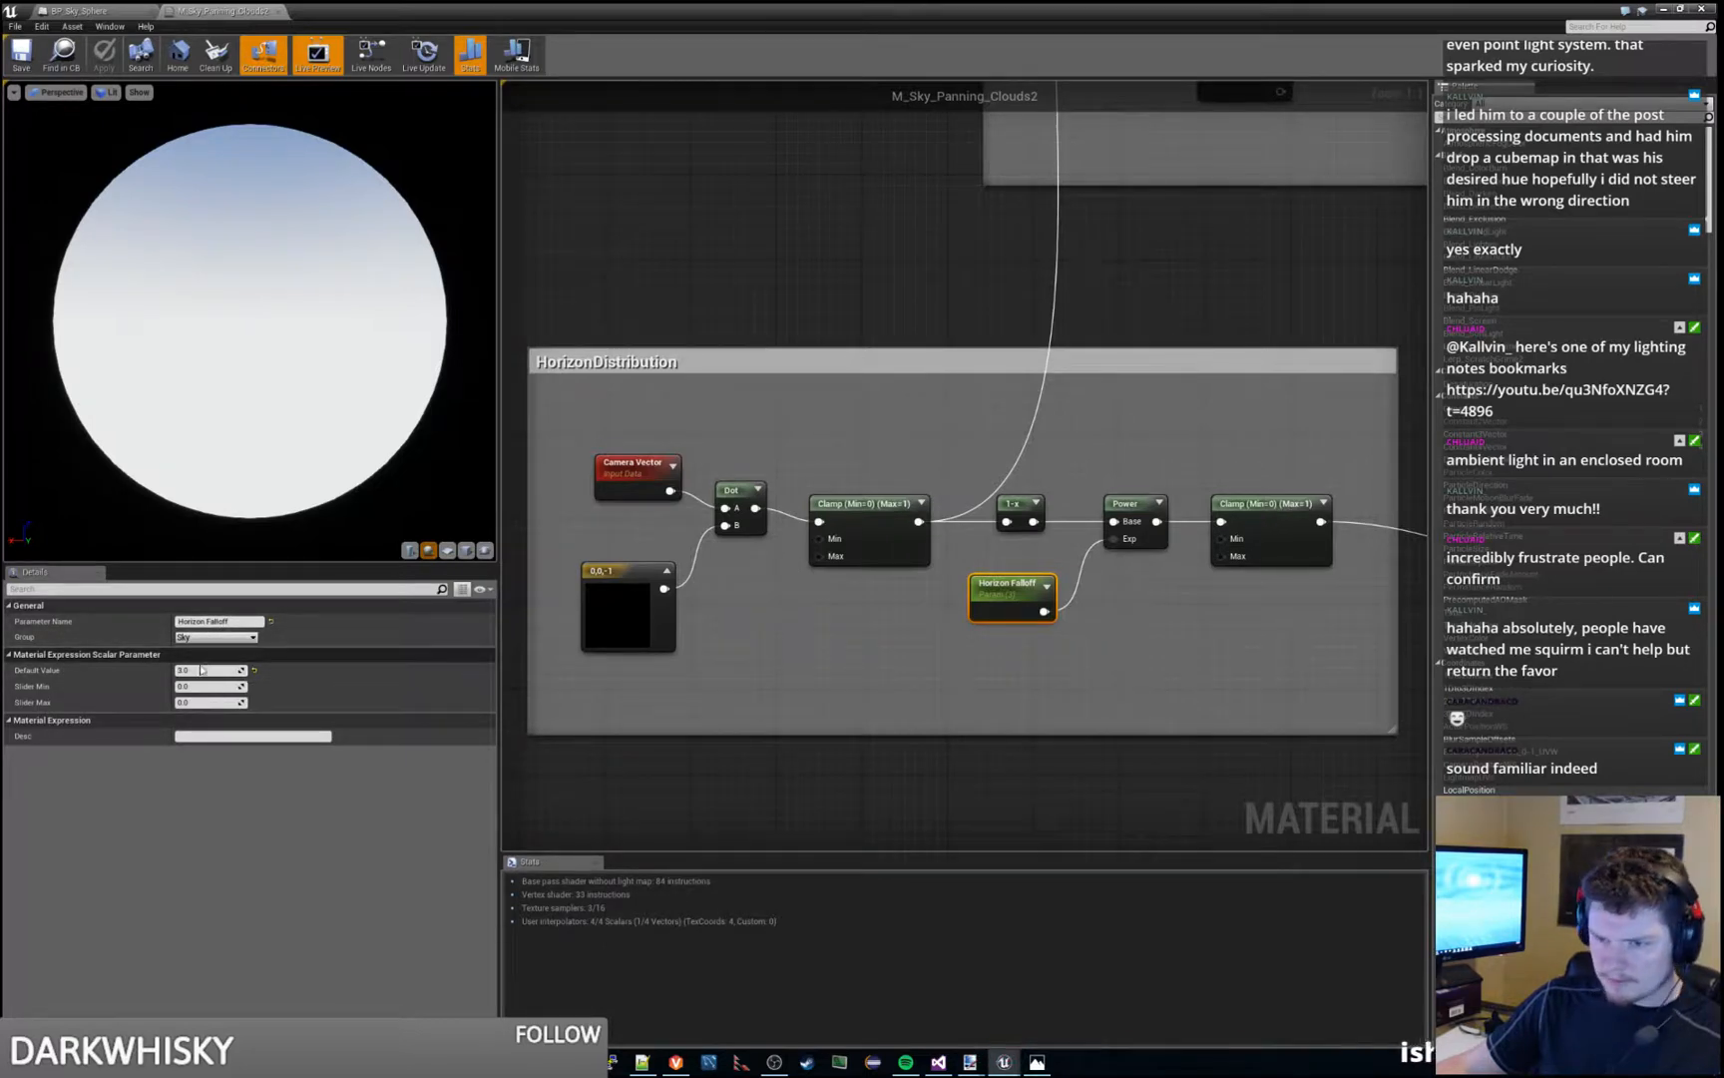
click(255, 671)
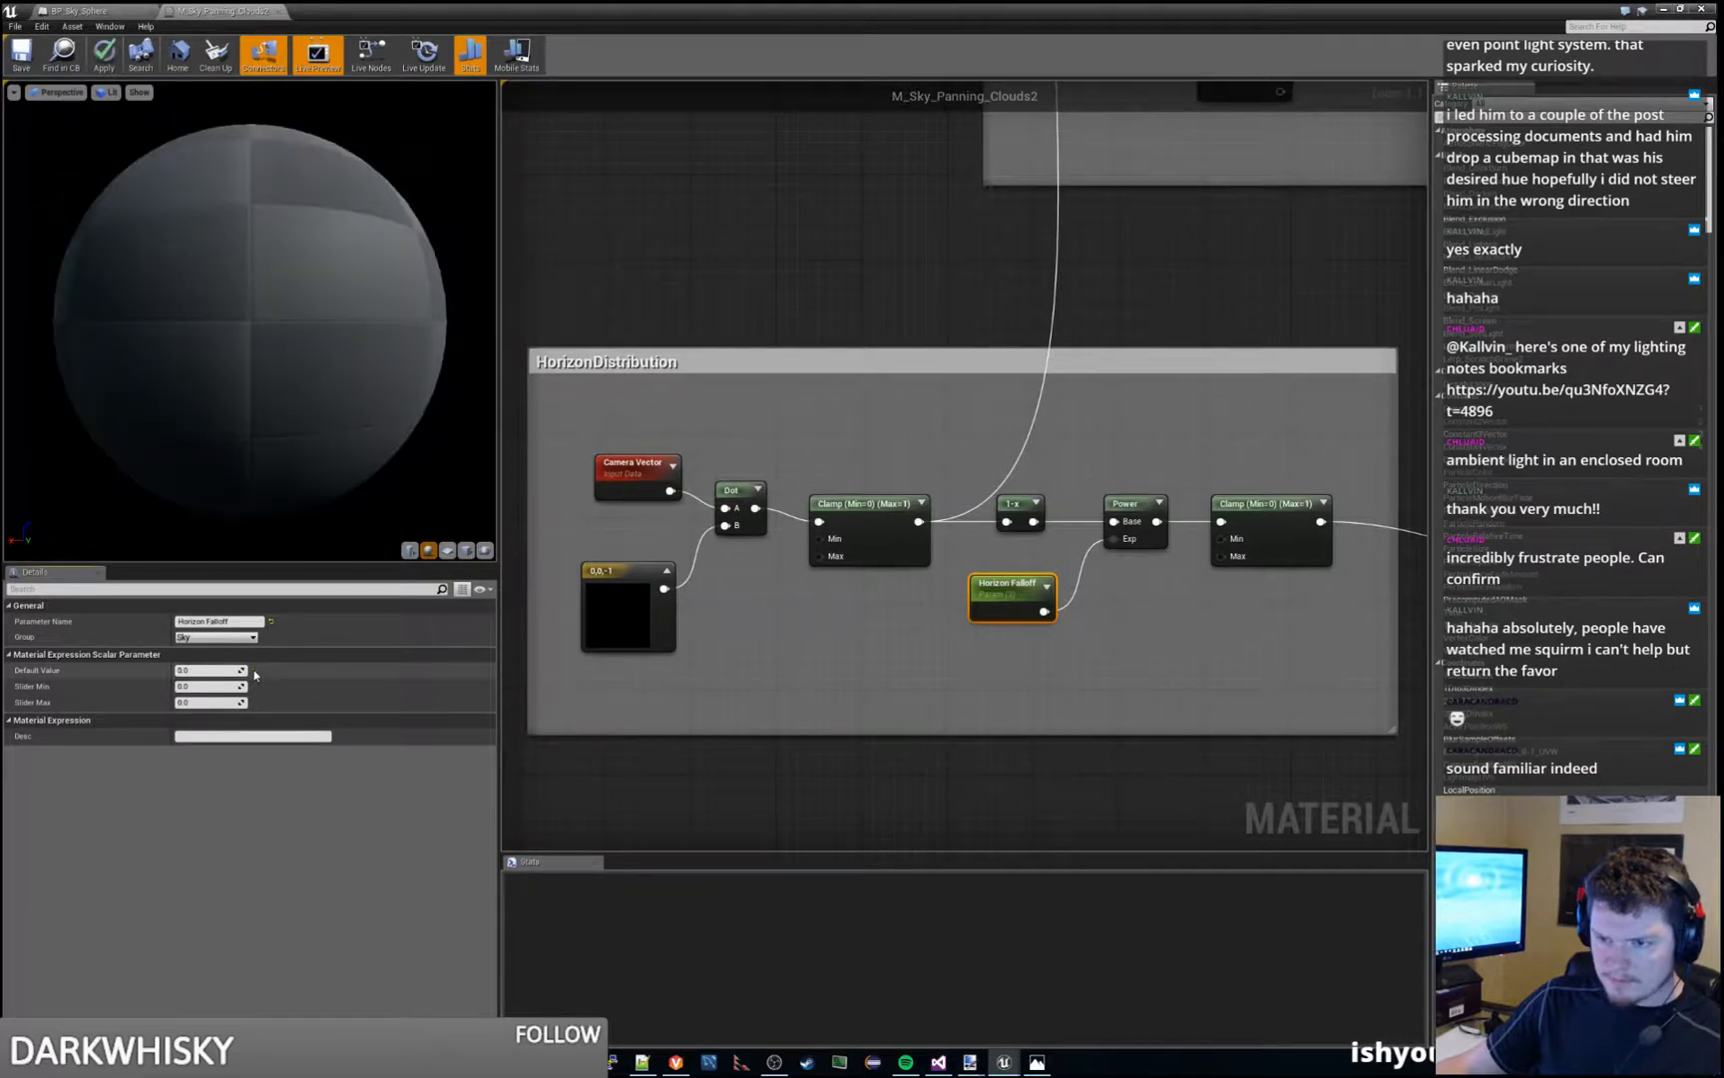
click(216, 671)
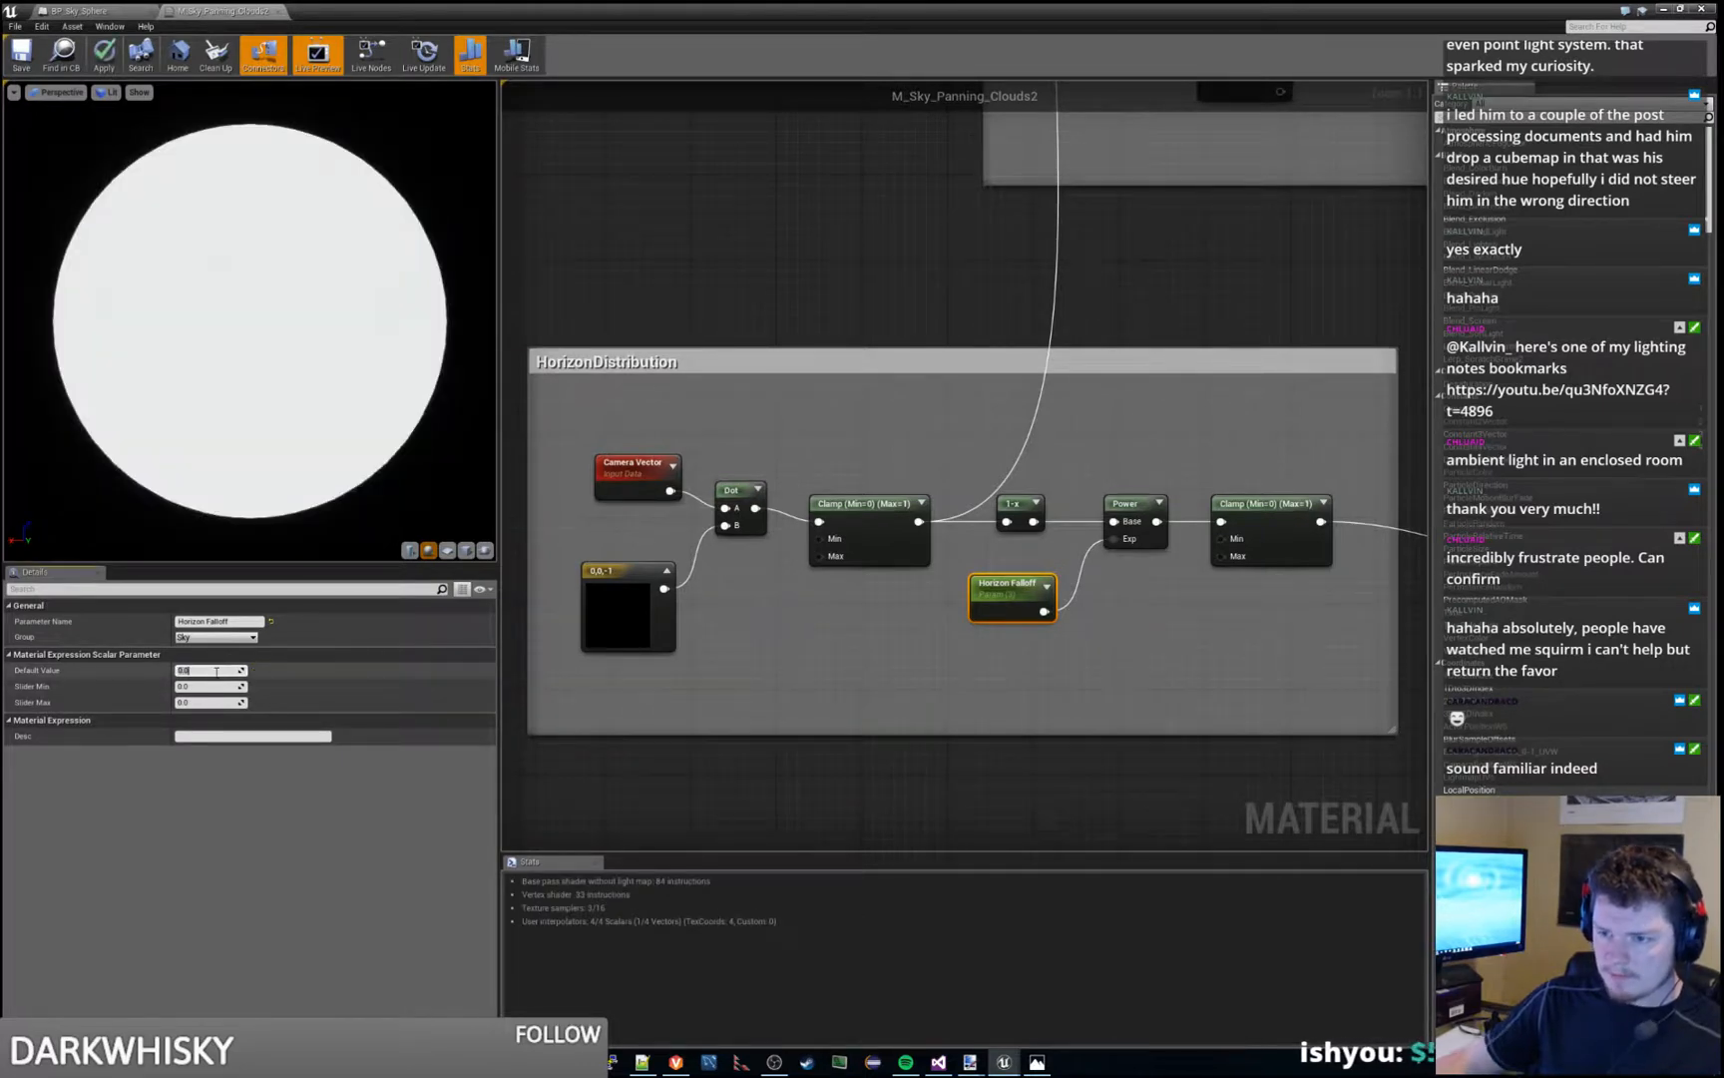
text(10)
key(Return)
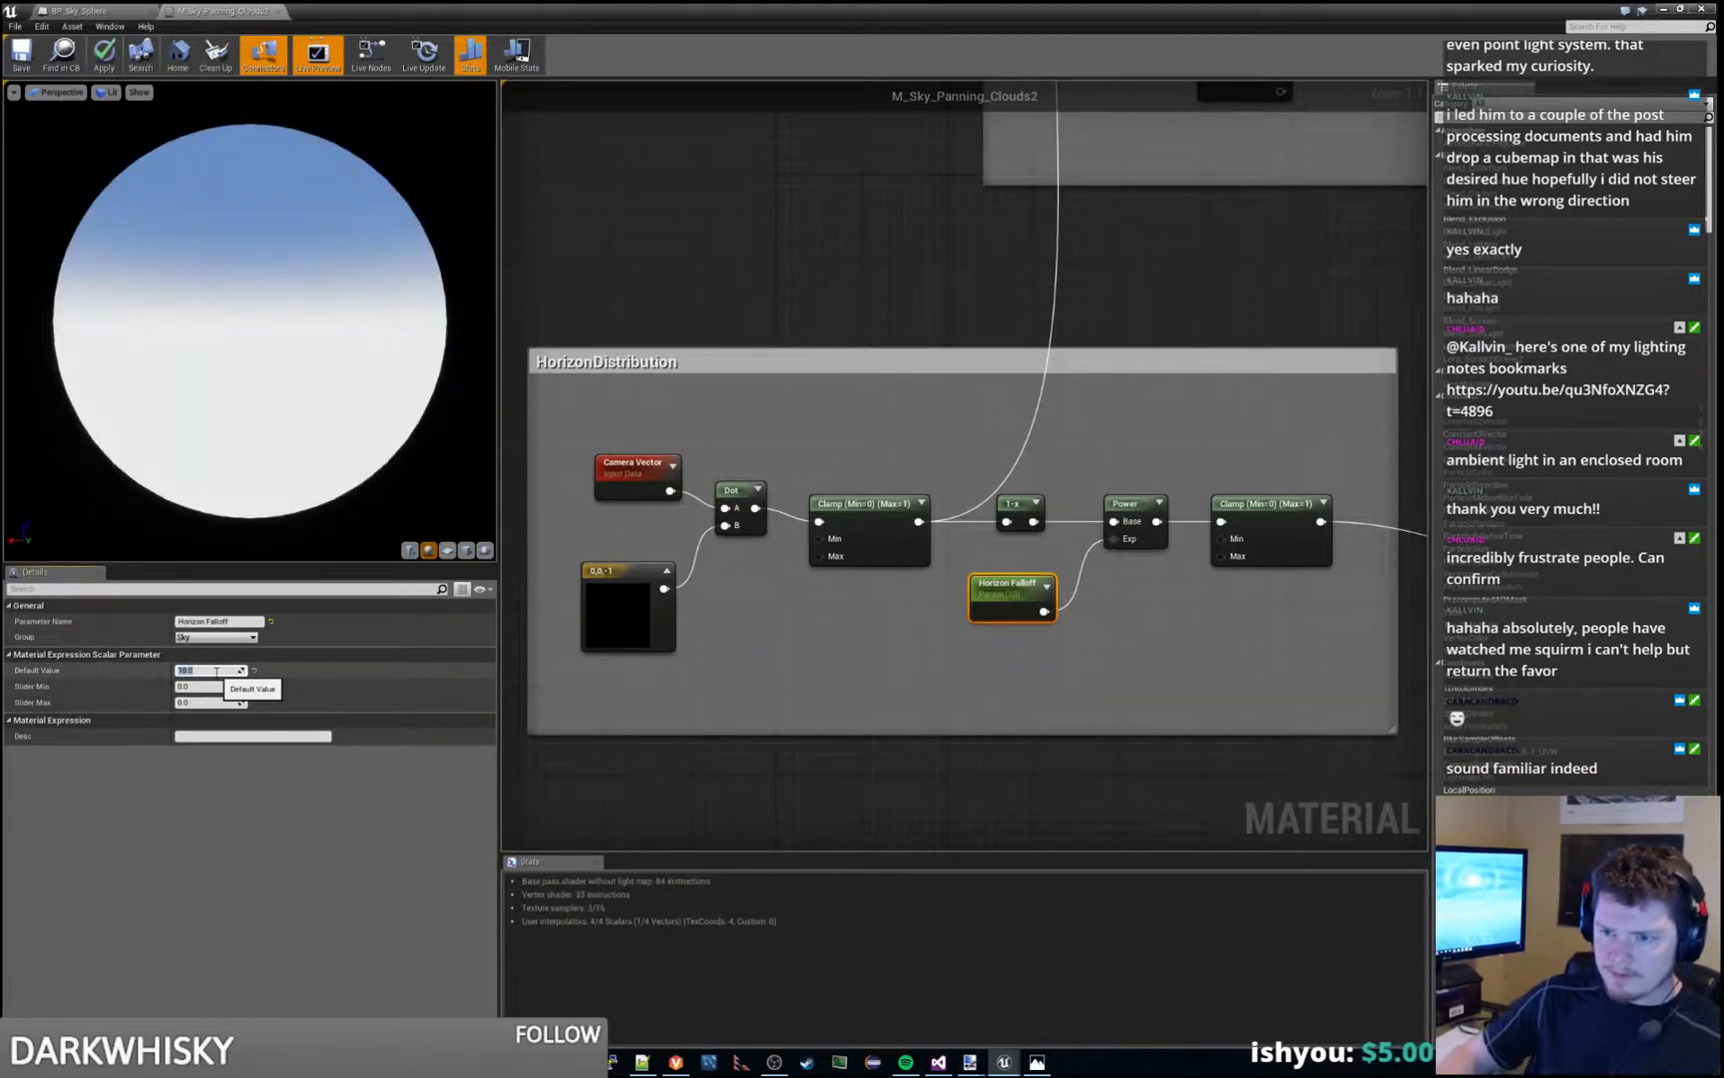
key(Return)
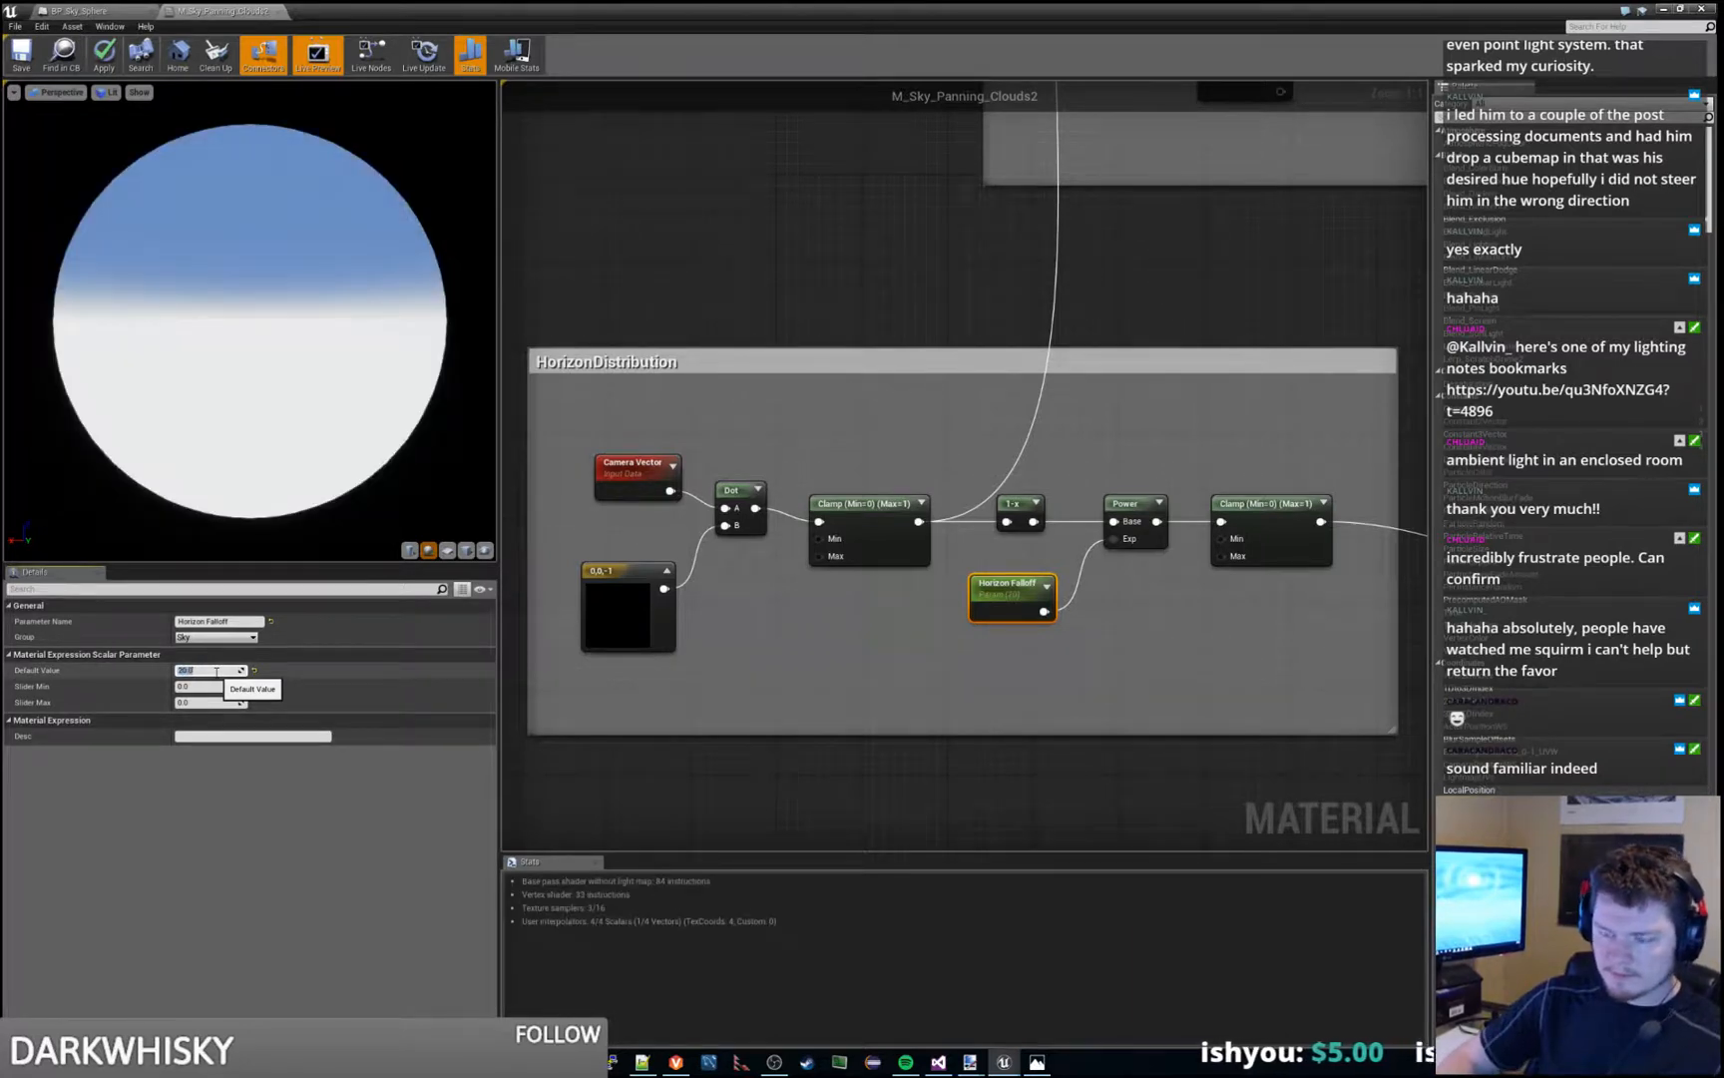
text(50)
key(Return)
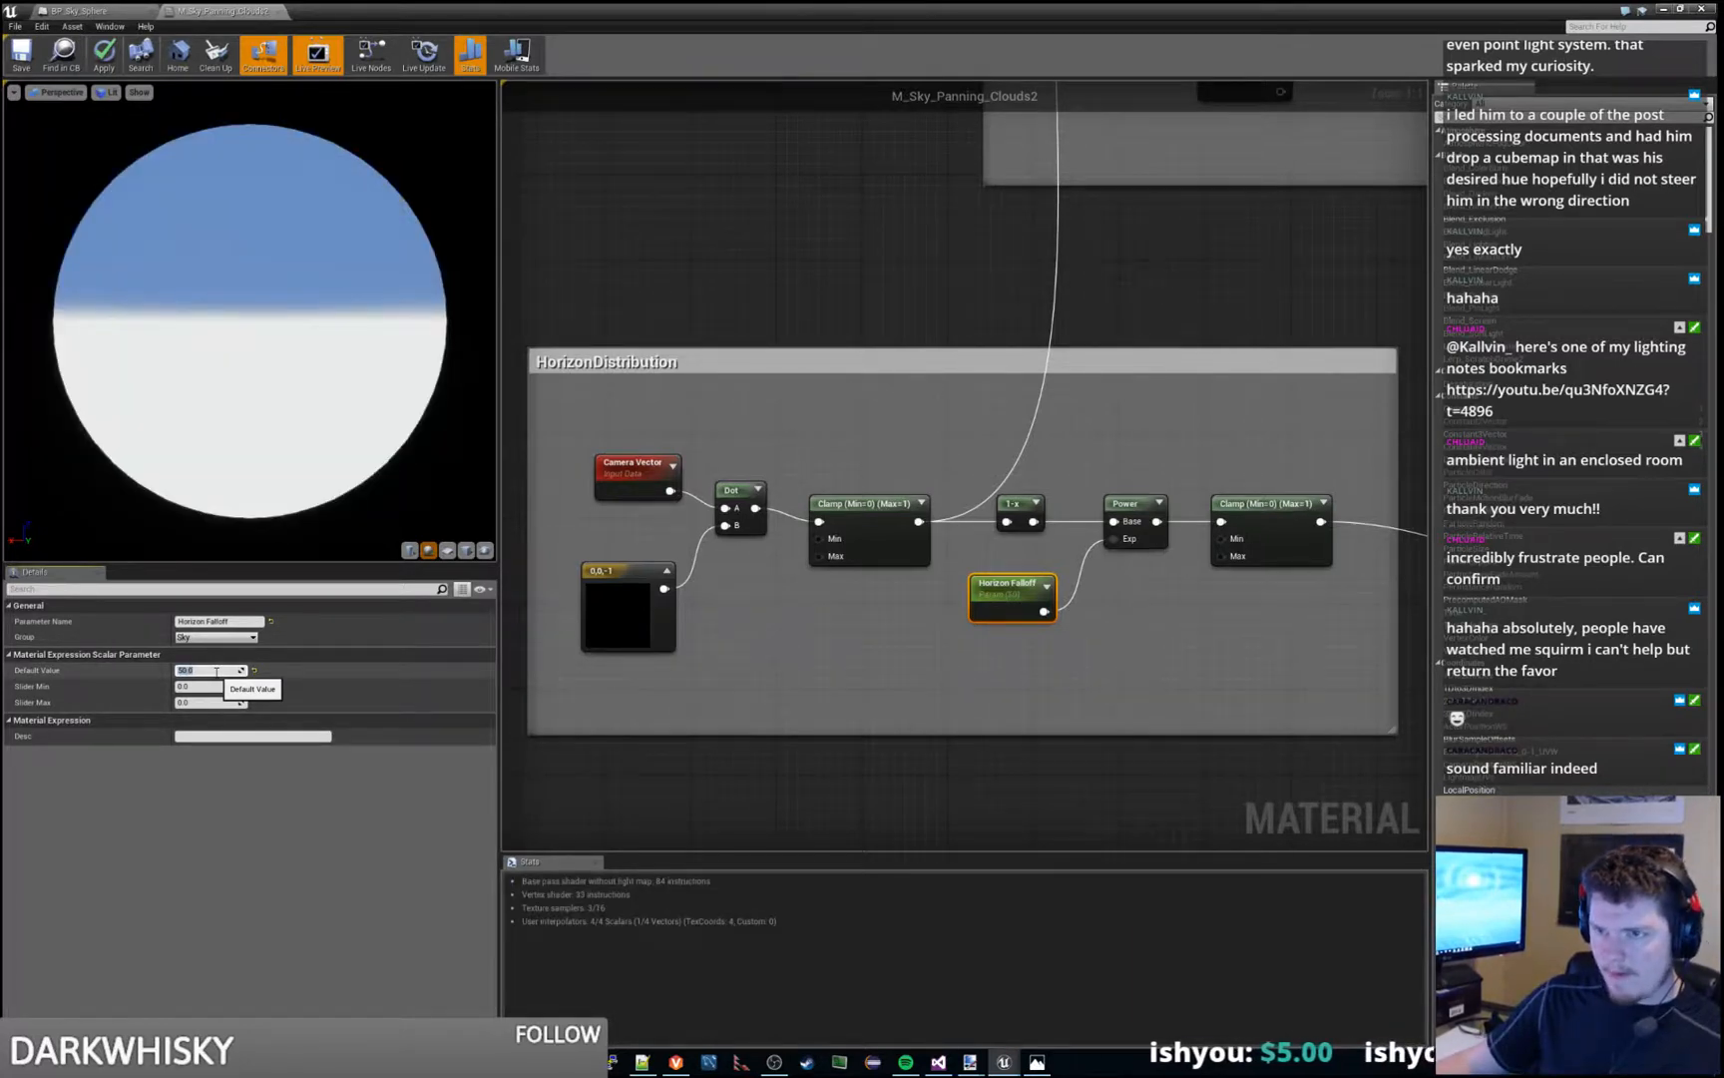
- Undo the trial changes to the Horizon Falloff parameter's default value
right_drag(865, 643, 968, 591)
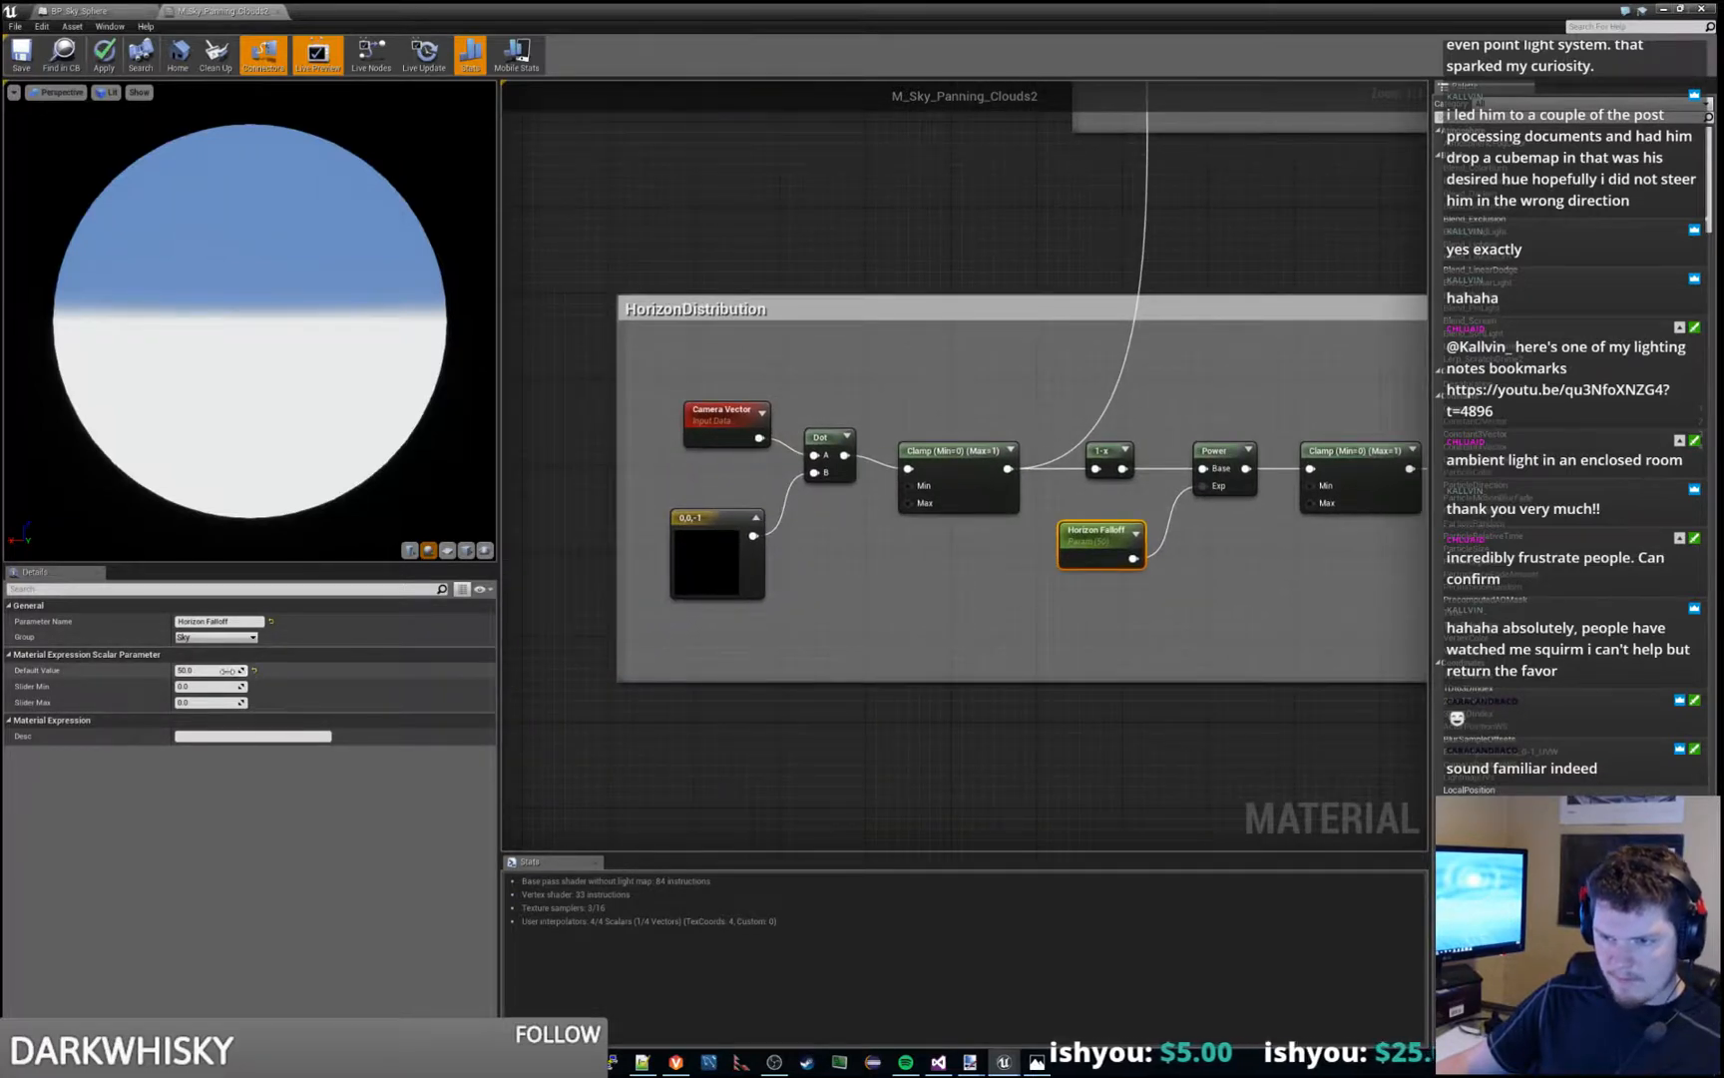
click(916, 727)
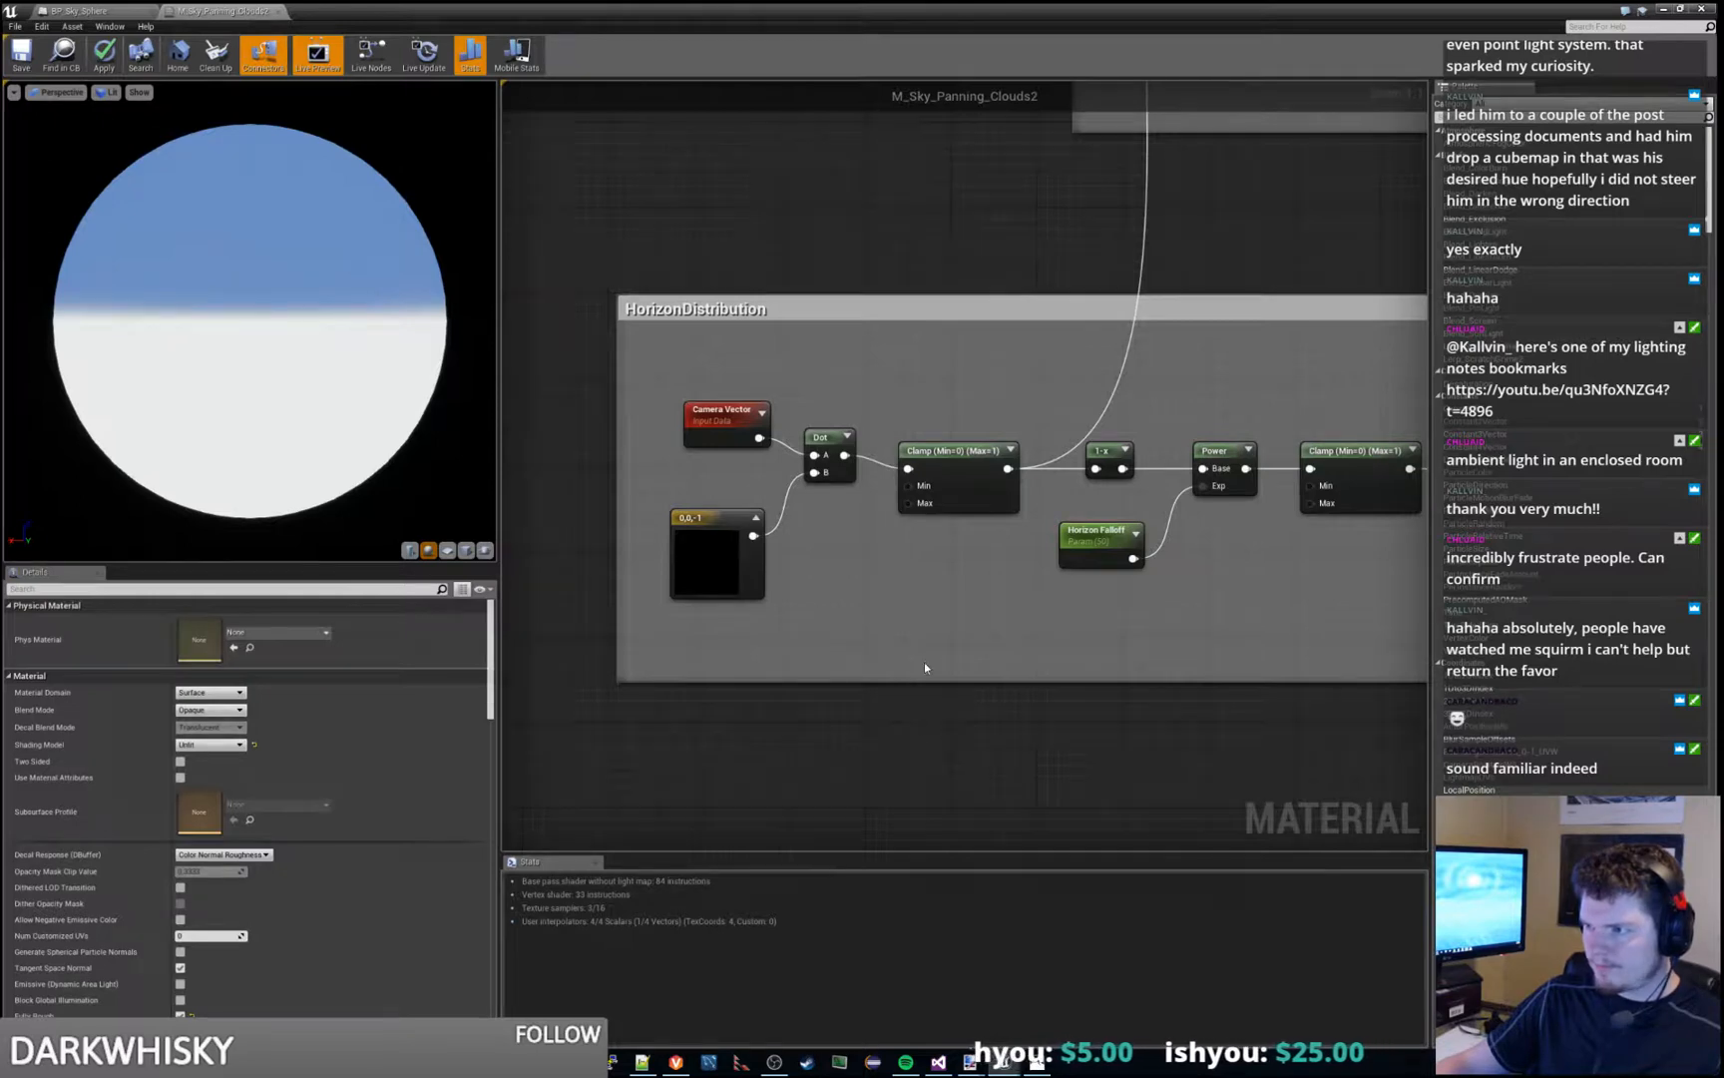
right_drag(924, 661, 863, 690)
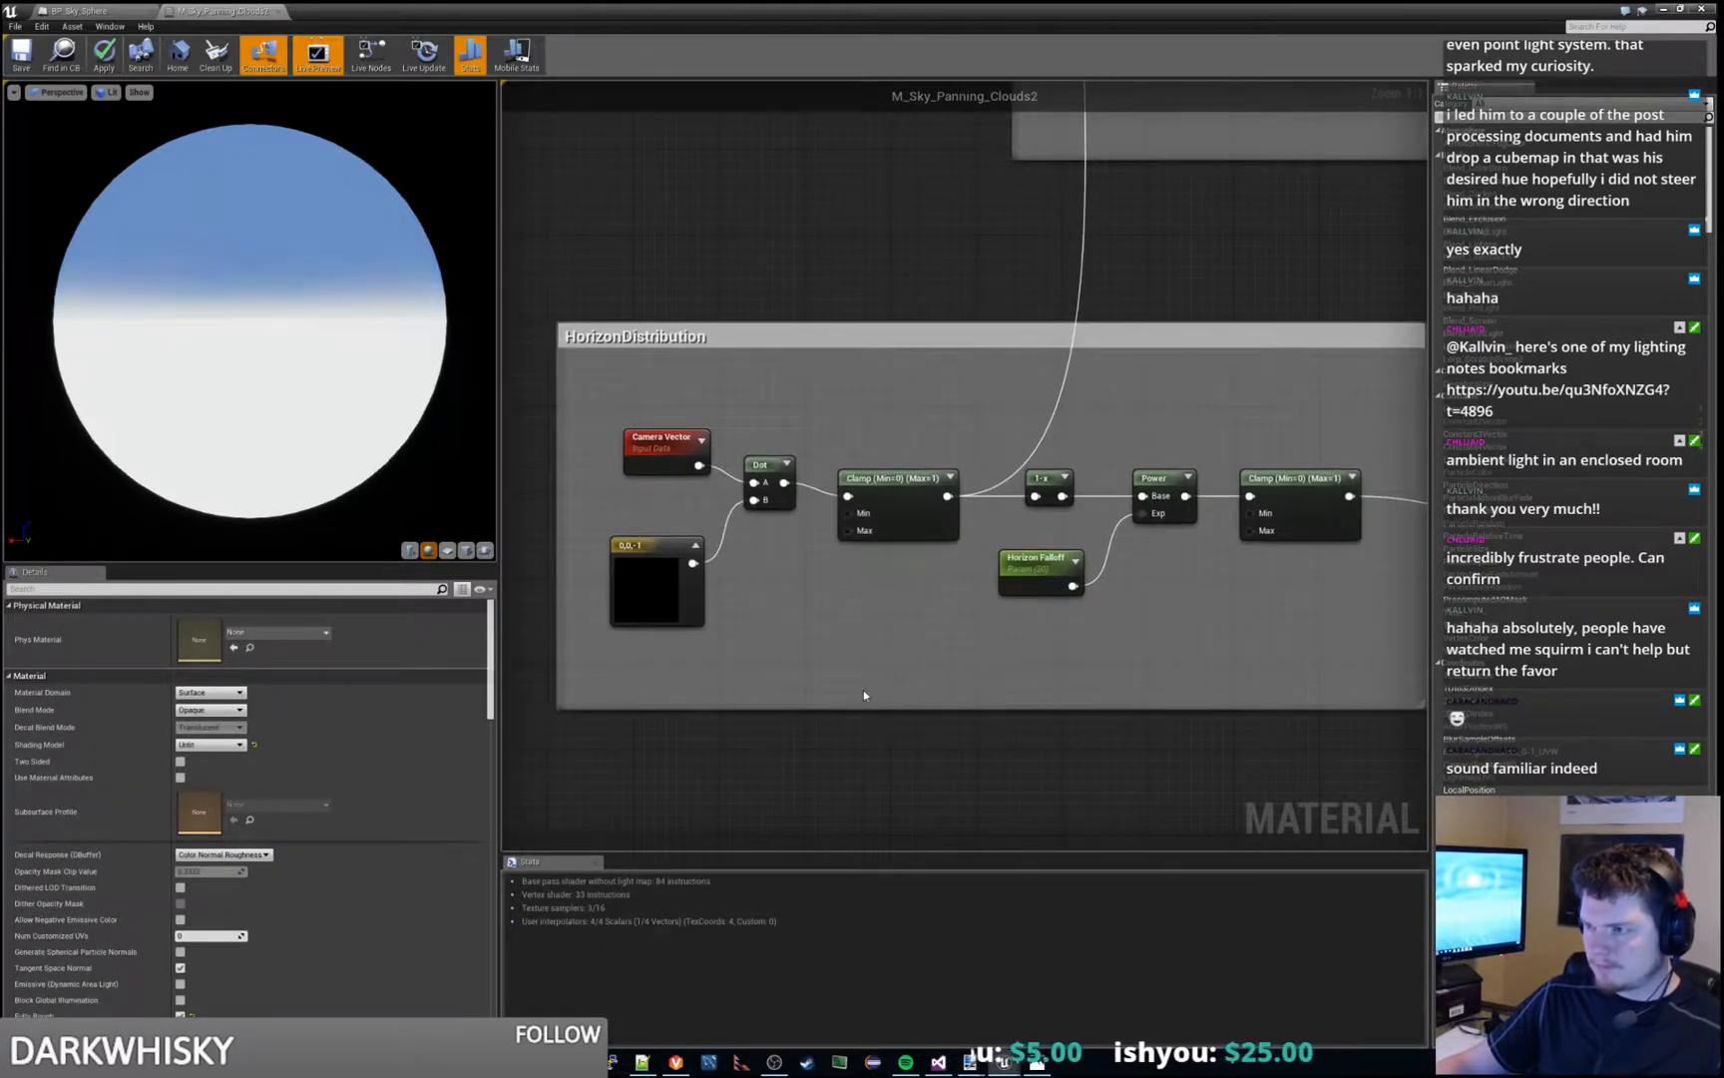
key(ctrl+z)
key(ctrl+z)
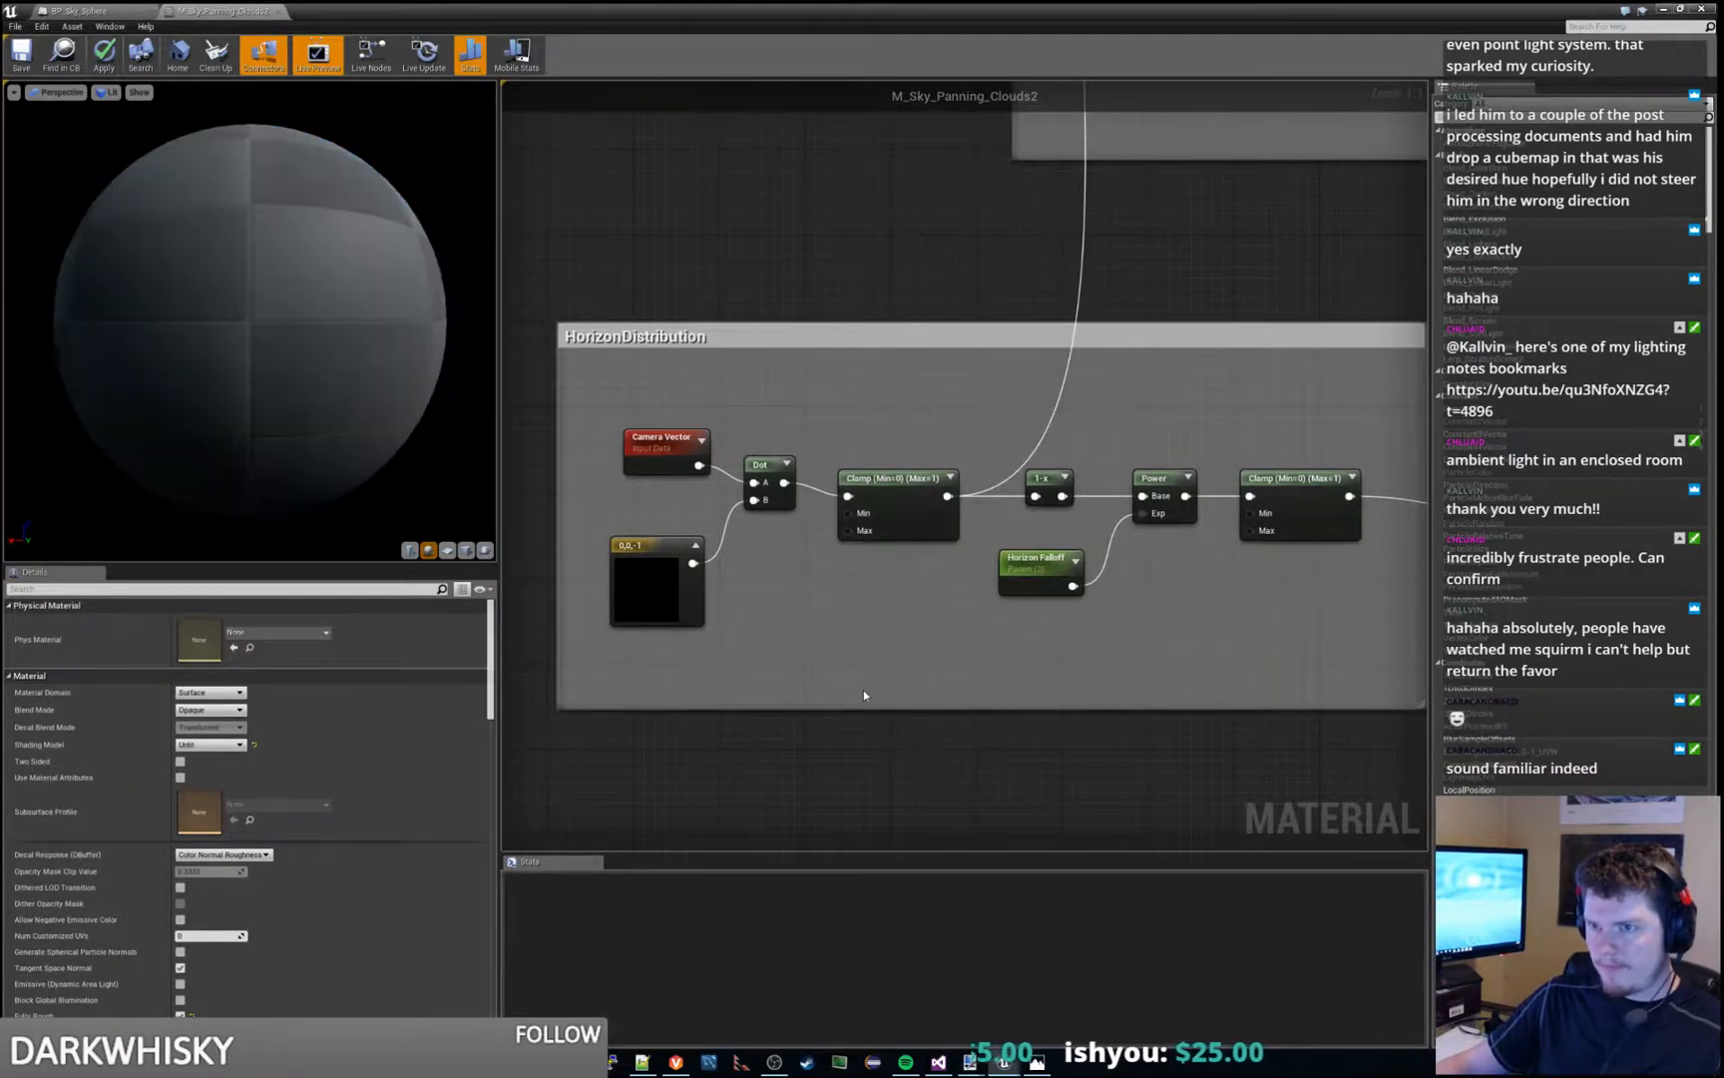
key(ctrl+z)
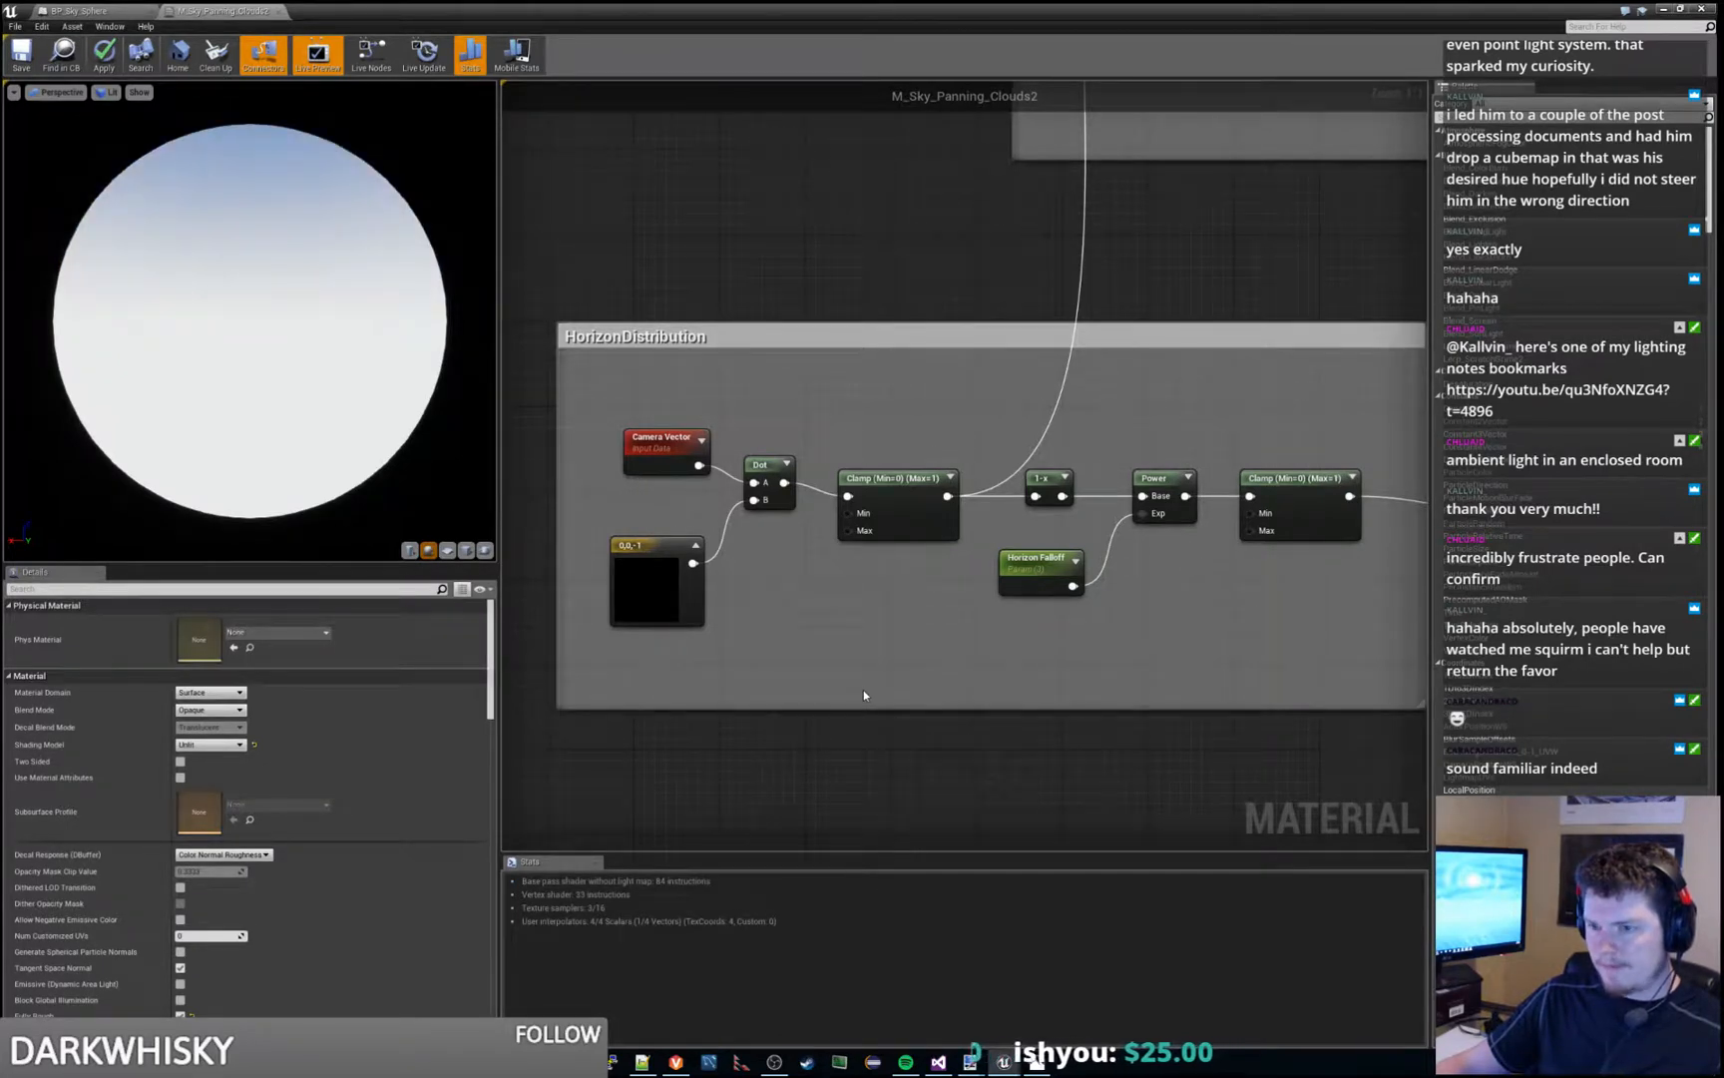
- Check the settings of the Horizon Falloff, 1-x and first Clamp nodes in the HorizonDistribution group
click(1017, 586)
right_drag(935, 671, 883, 687)
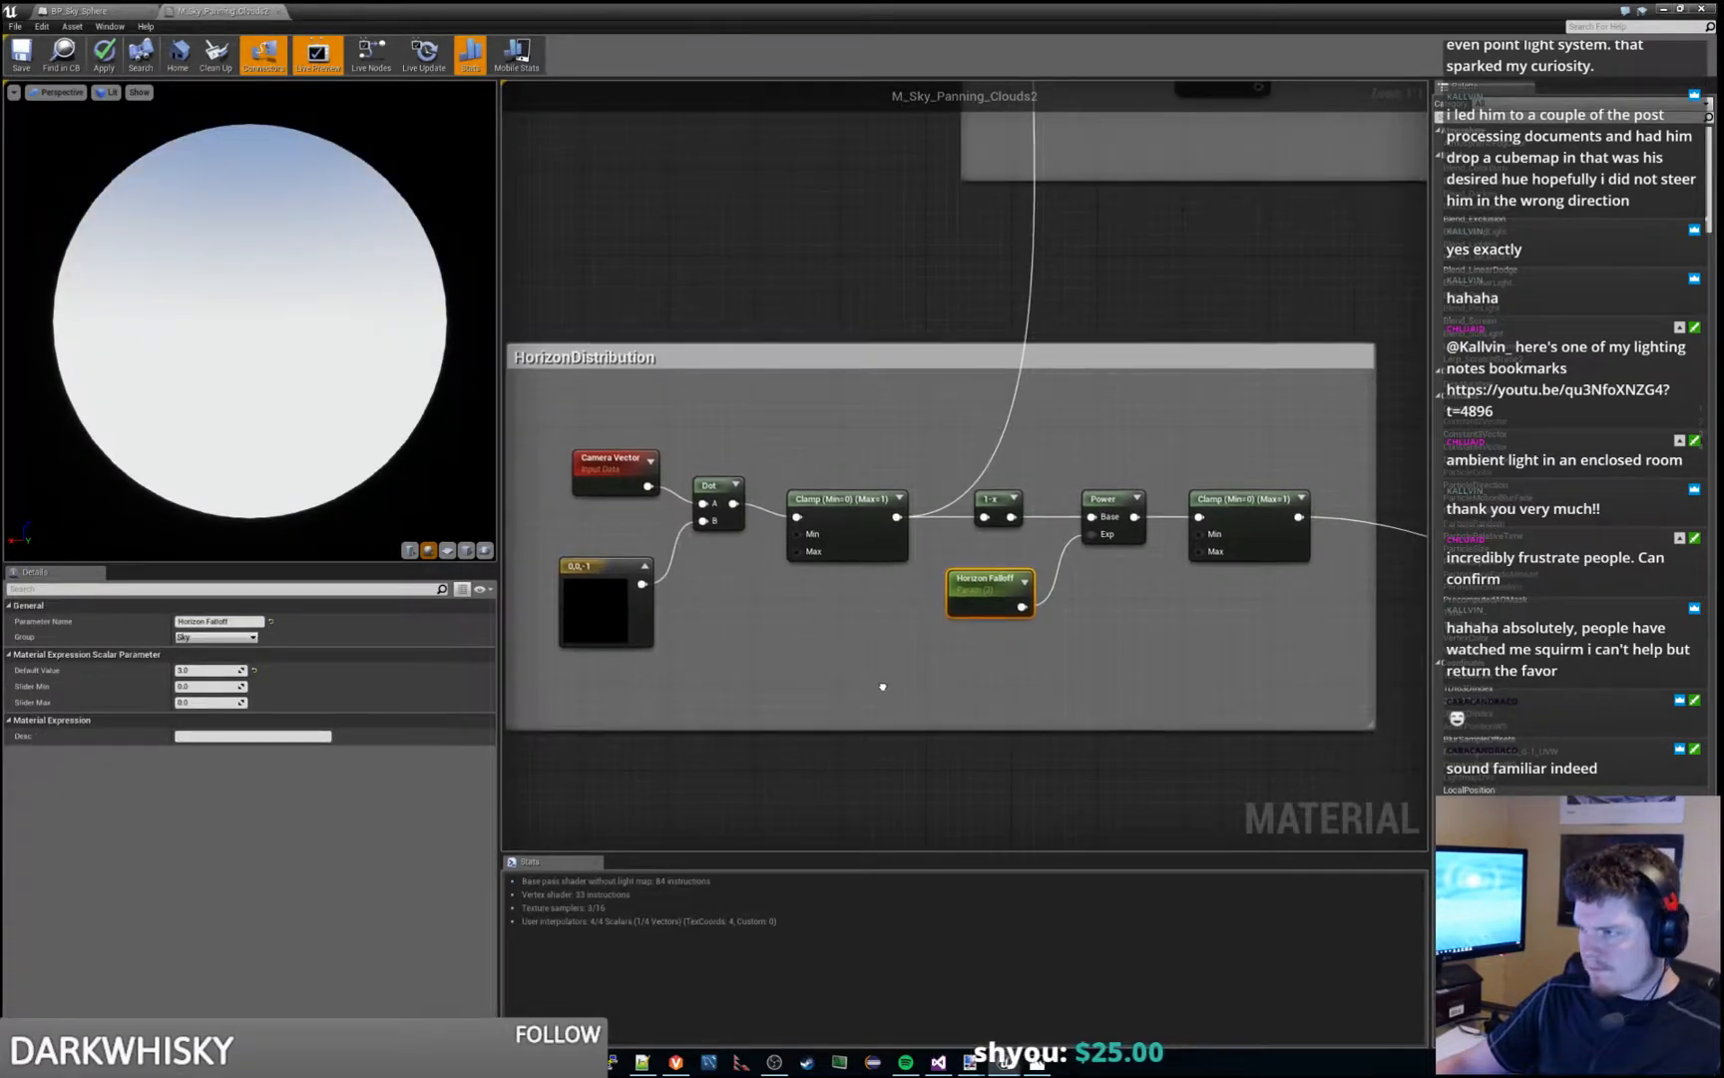
click(992, 505)
click(833, 511)
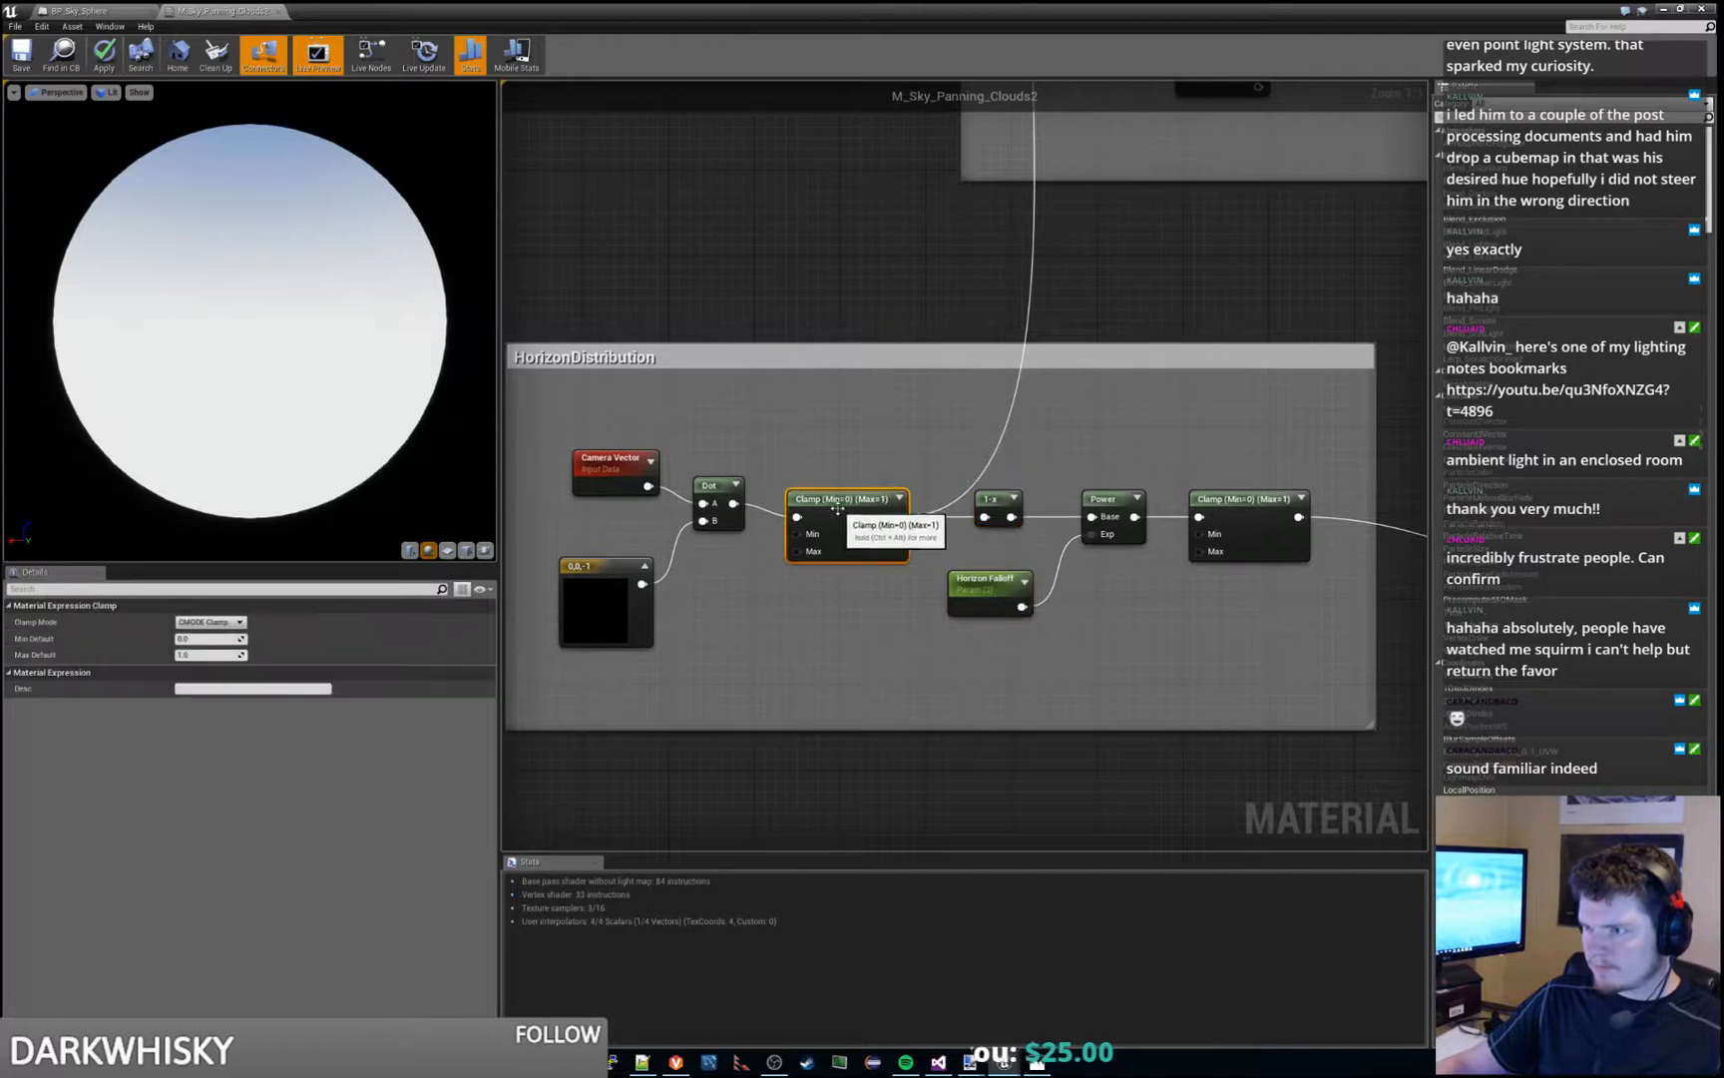
- Check the settings of the Camera Vector and 0,0,-1 constant nodes feeding the Dot node in the HorizonDistribution group
right_drag(837, 463, 957, 465)
click(722, 467)
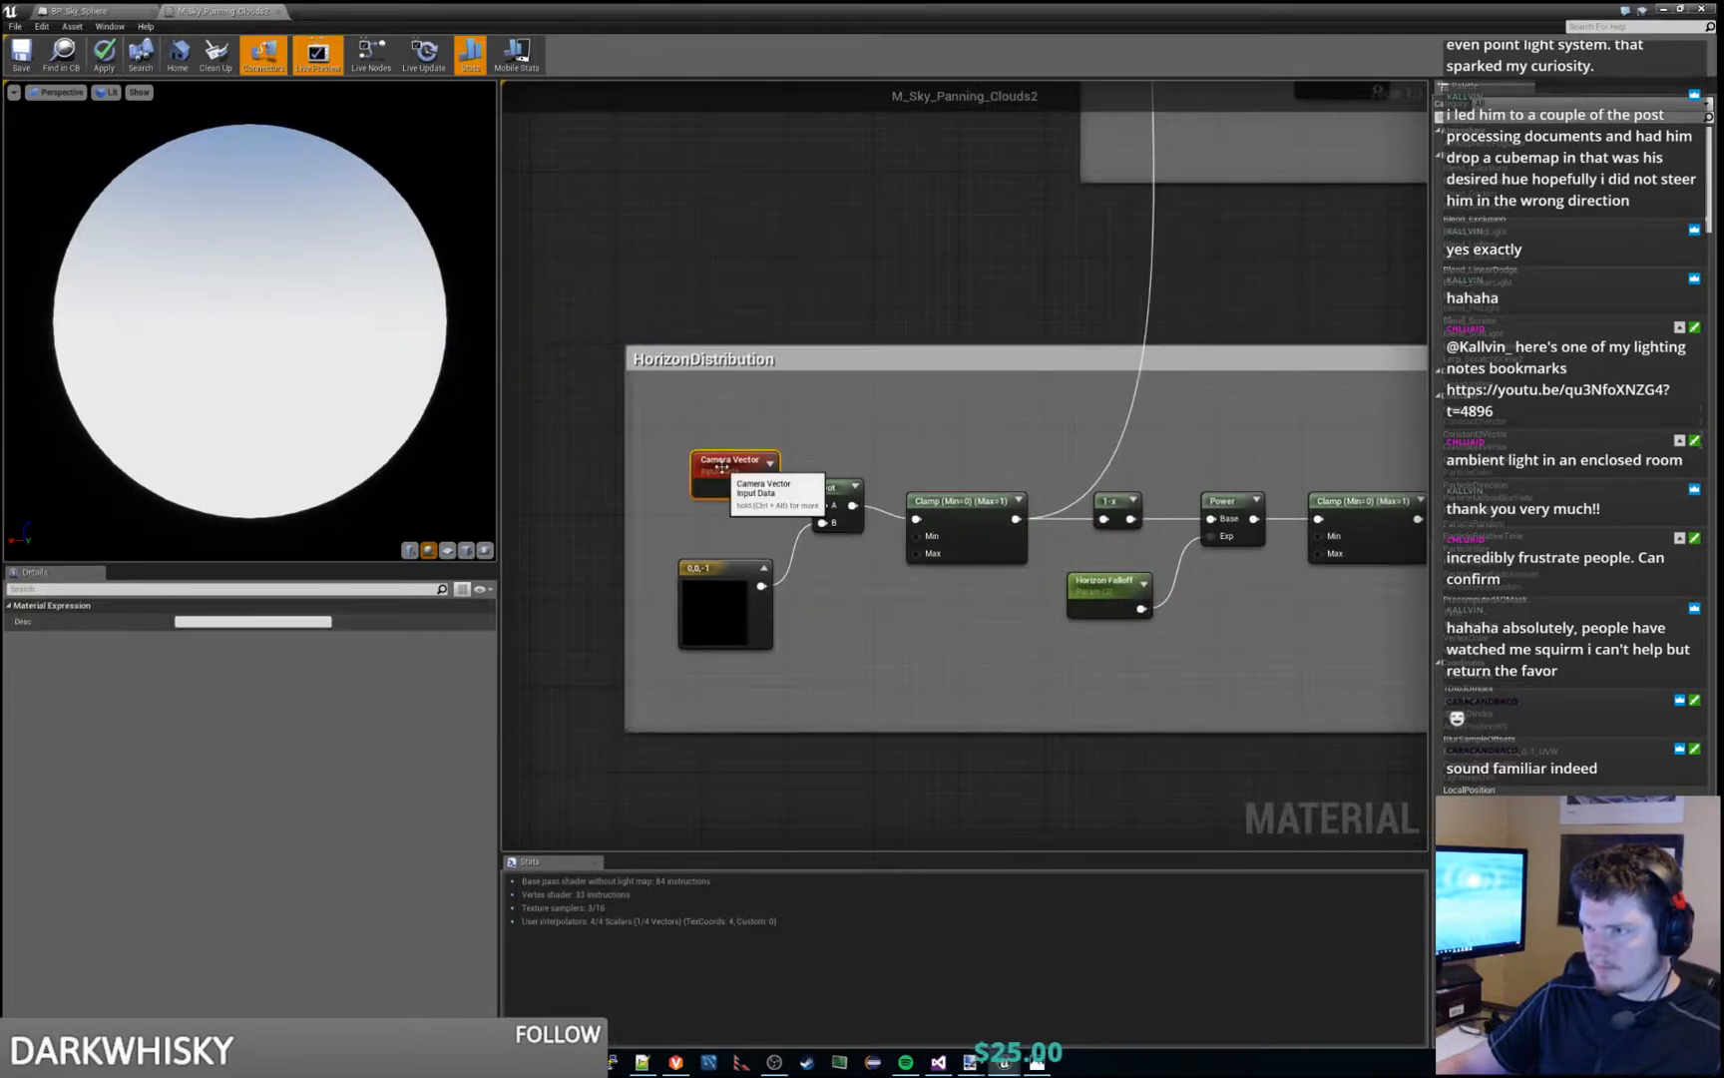
click(724, 569)
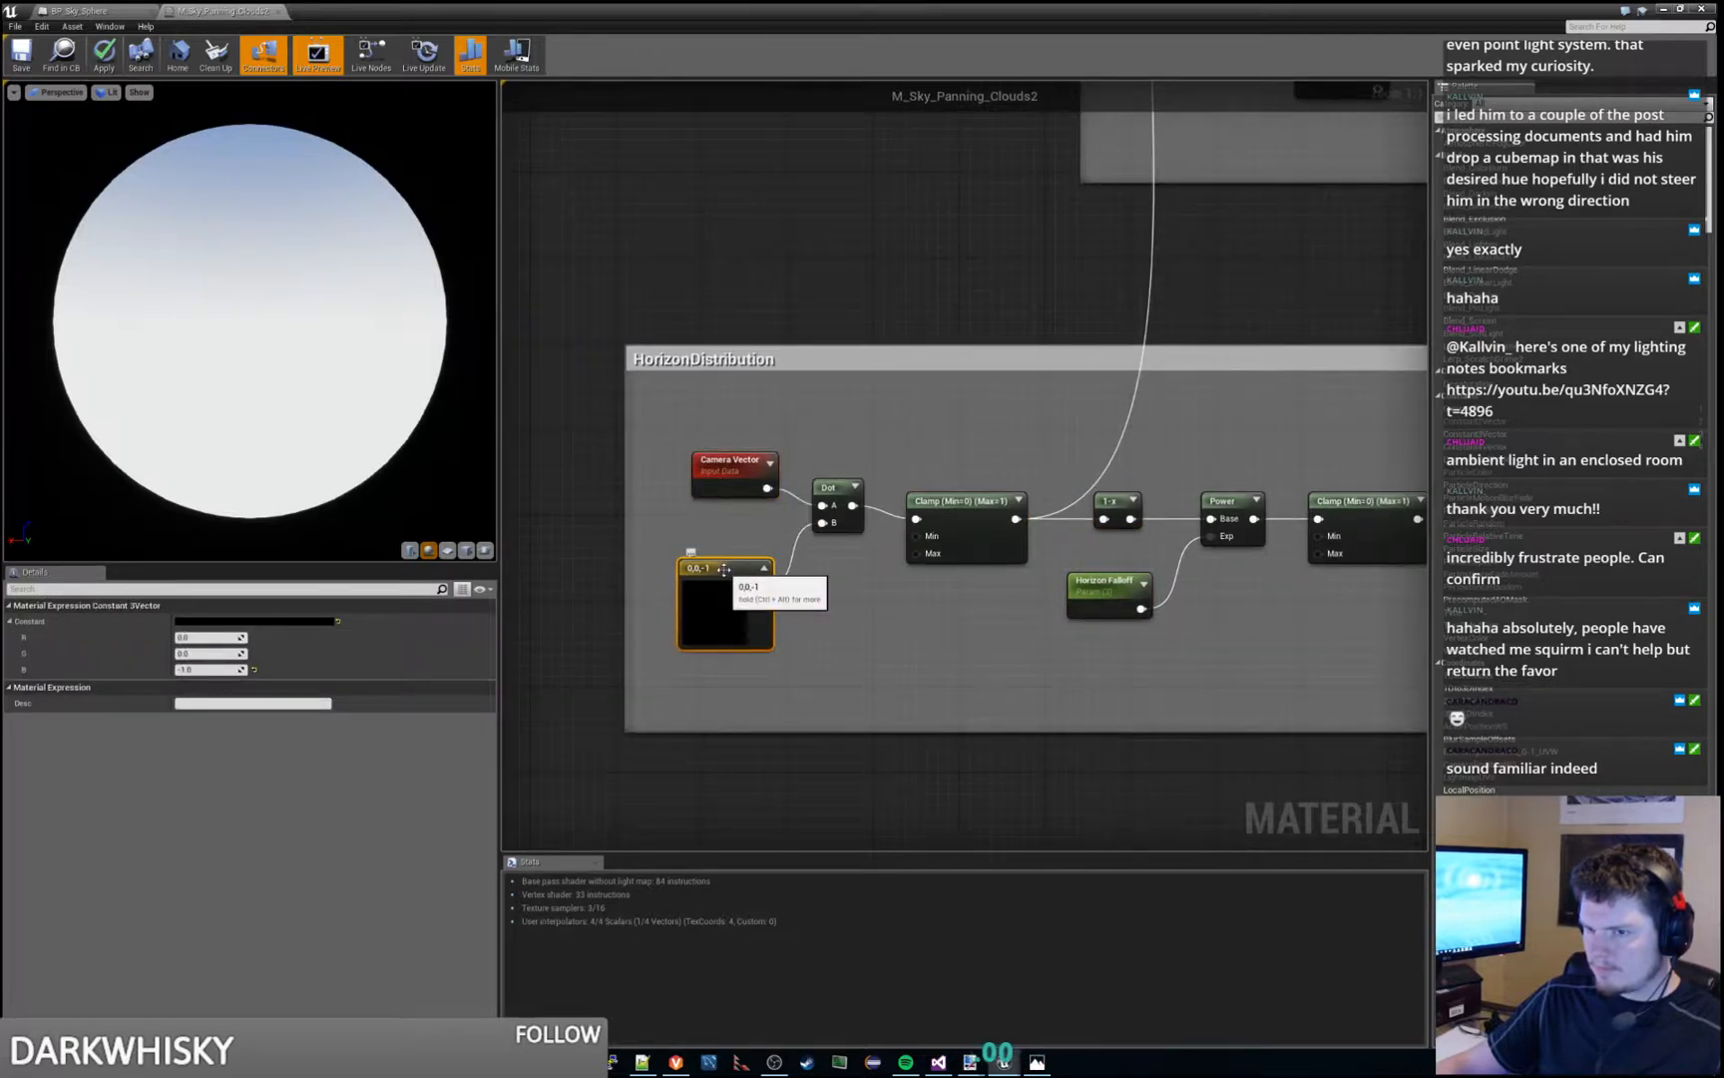
right_drag(889, 594, 851, 661)
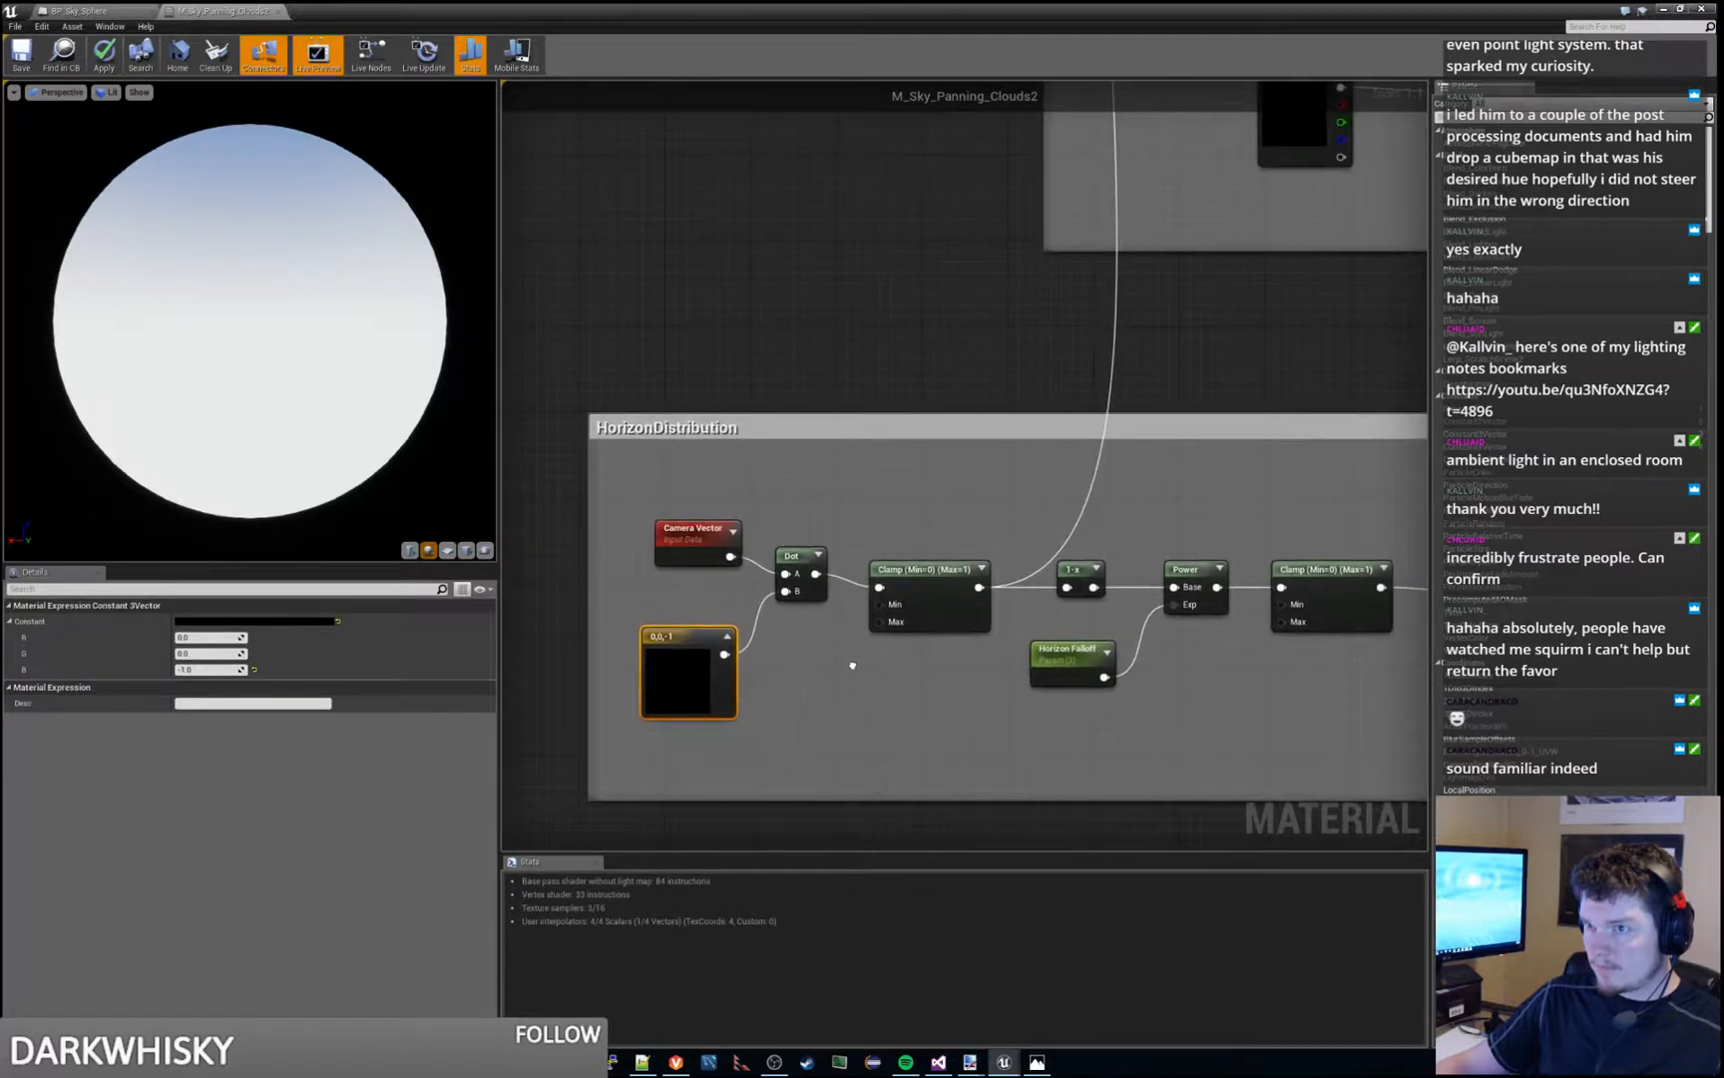
- Trace the HorizonDistribution outputs up to the cloud texture Lerp and across to the Lerp in the SkyColors group
right_drag(932, 477, 830, 597)
right_drag(854, 423, 711, 803)
right_drag(970, 288, 843, 763)
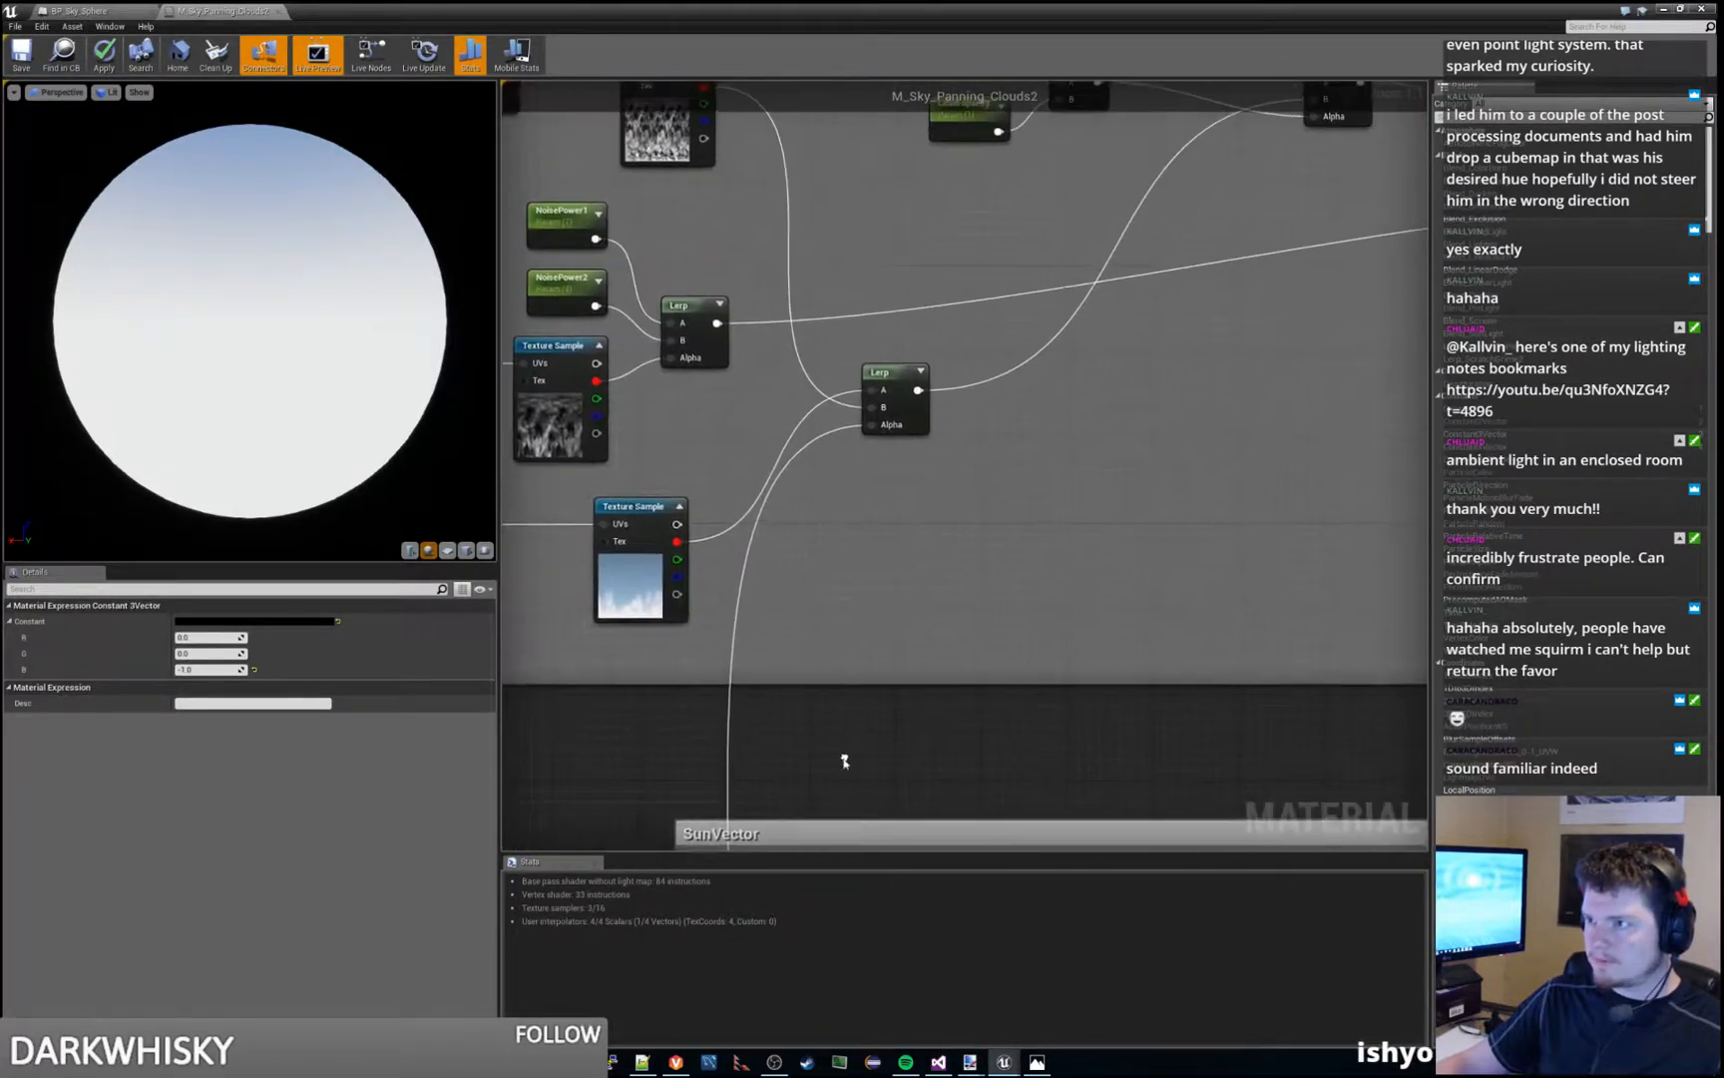
scroll(894, 568, down, 2)
right_drag(896, 567, 1074, 208)
right_drag(876, 674, 853, 172)
scroll(810, 453, up, 2)
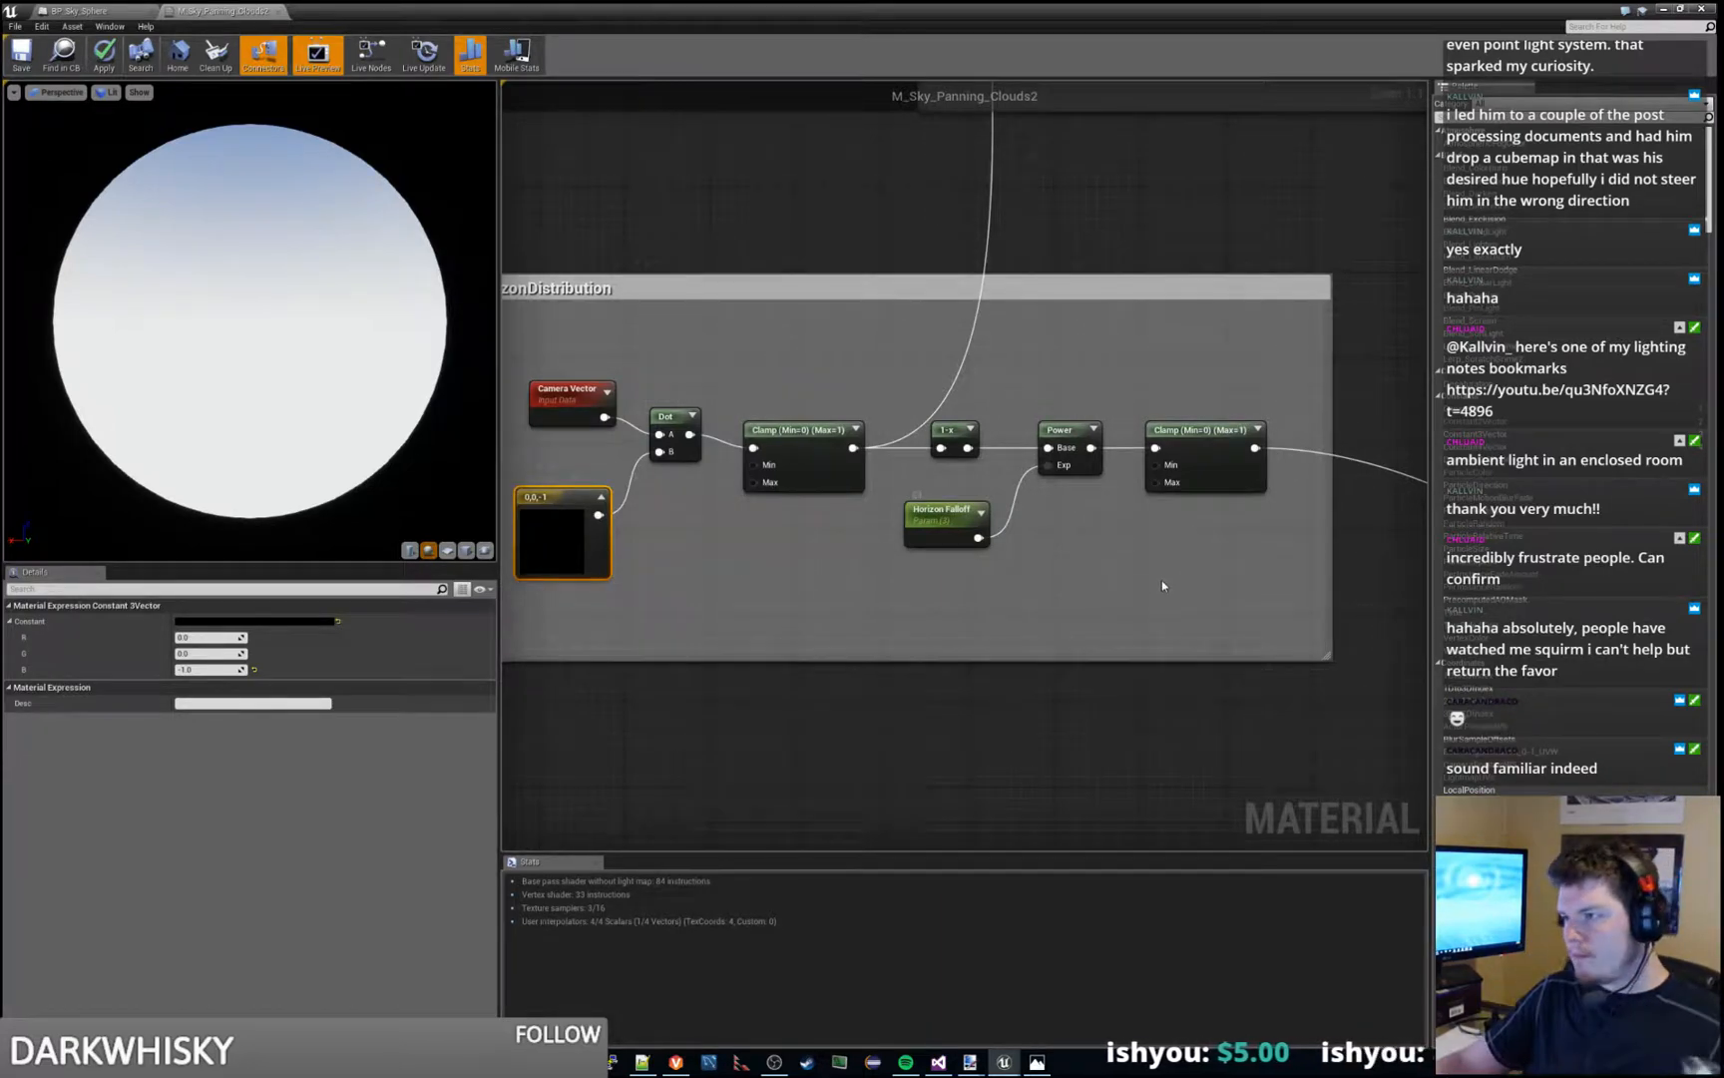
right_drag(1161, 579, 971, 589)
scroll(971, 589, down, 2)
right_drag(1127, 597, 562, 431)
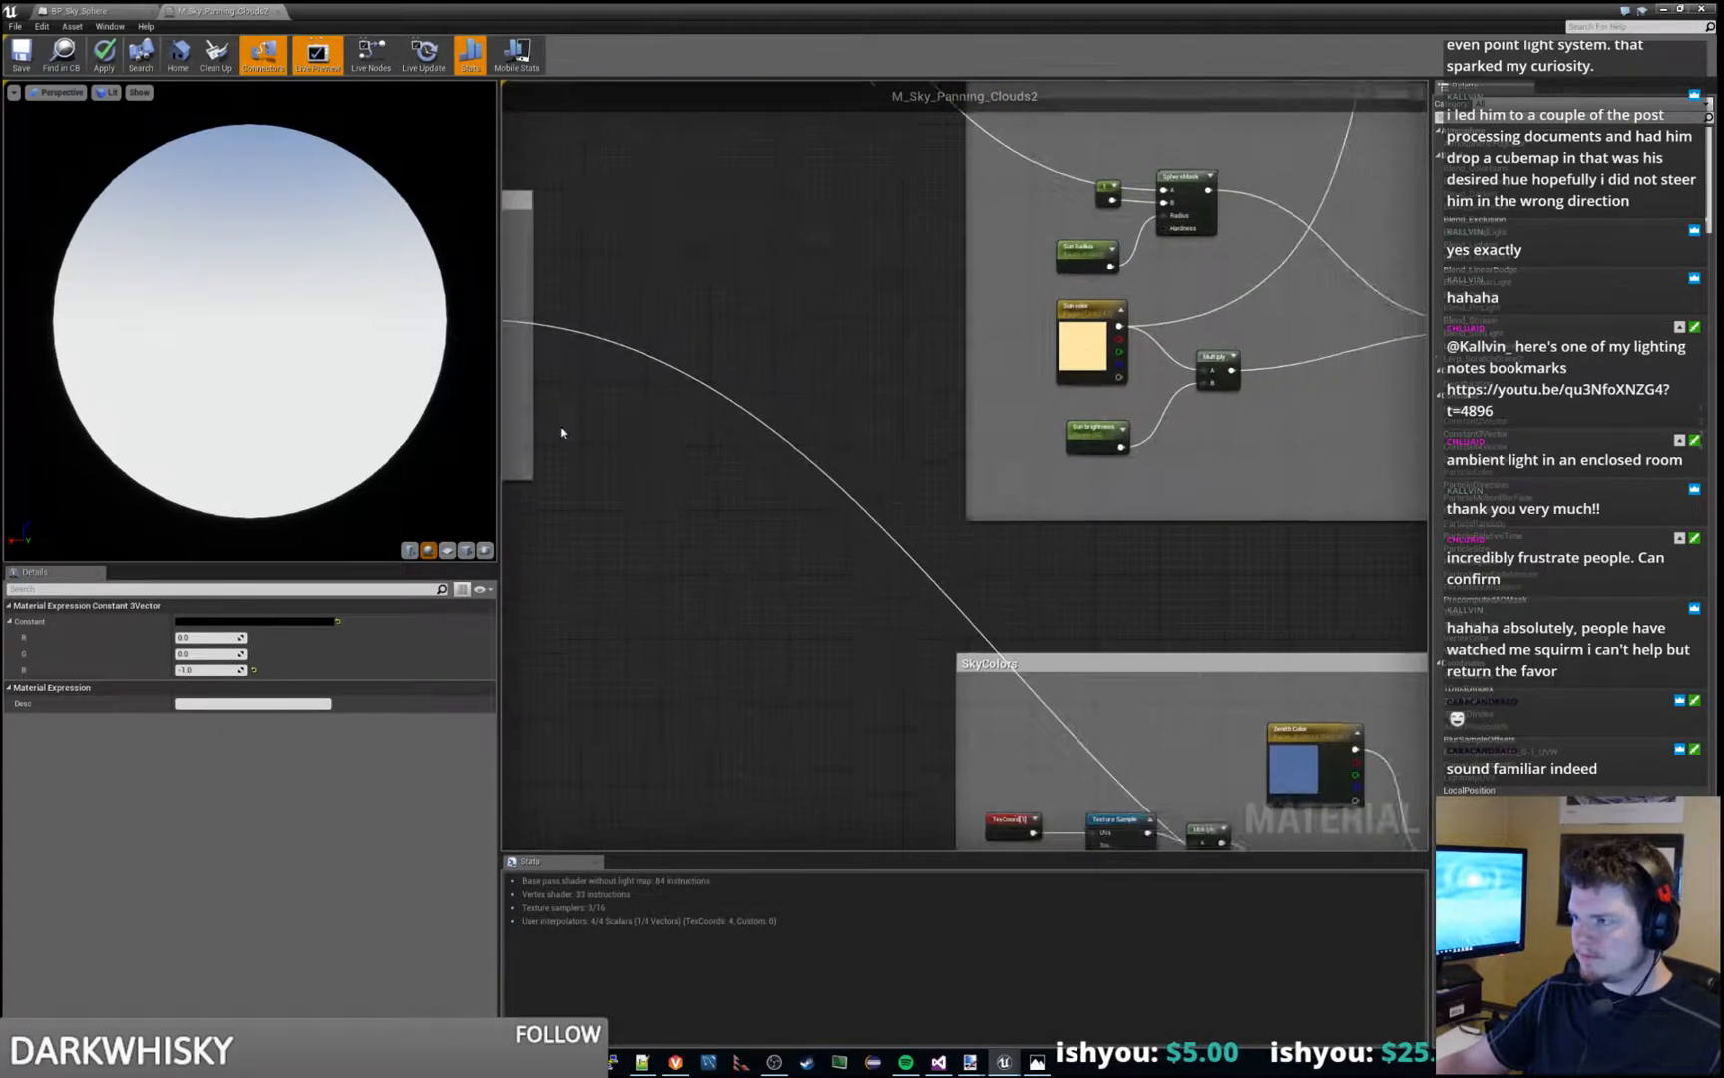
scroll(889, 605, down, 2)
right_drag(985, 664, 759, 430)
scroll(1028, 668, up, 1)
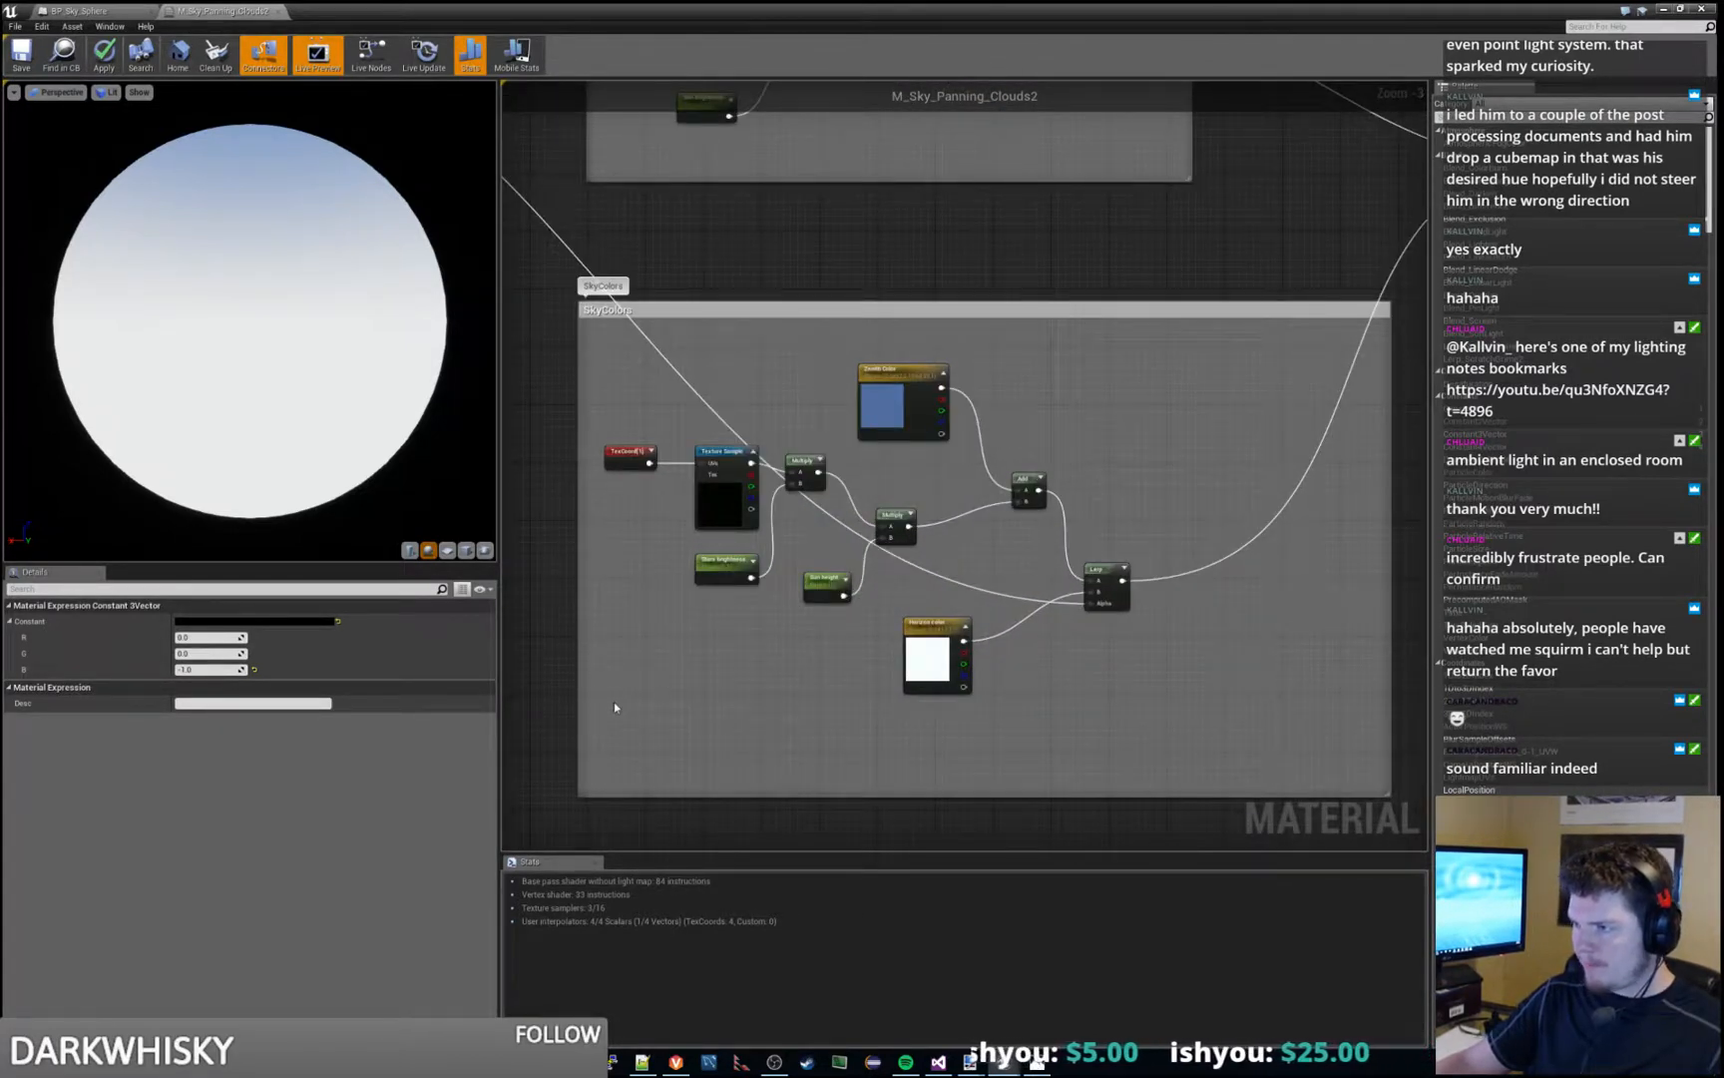
- Try the SkyColors Lerp without its Alpha link and without its Horizon color link, undo each disconnection, and check the Lerp's settings
alt+click(1016, 601)
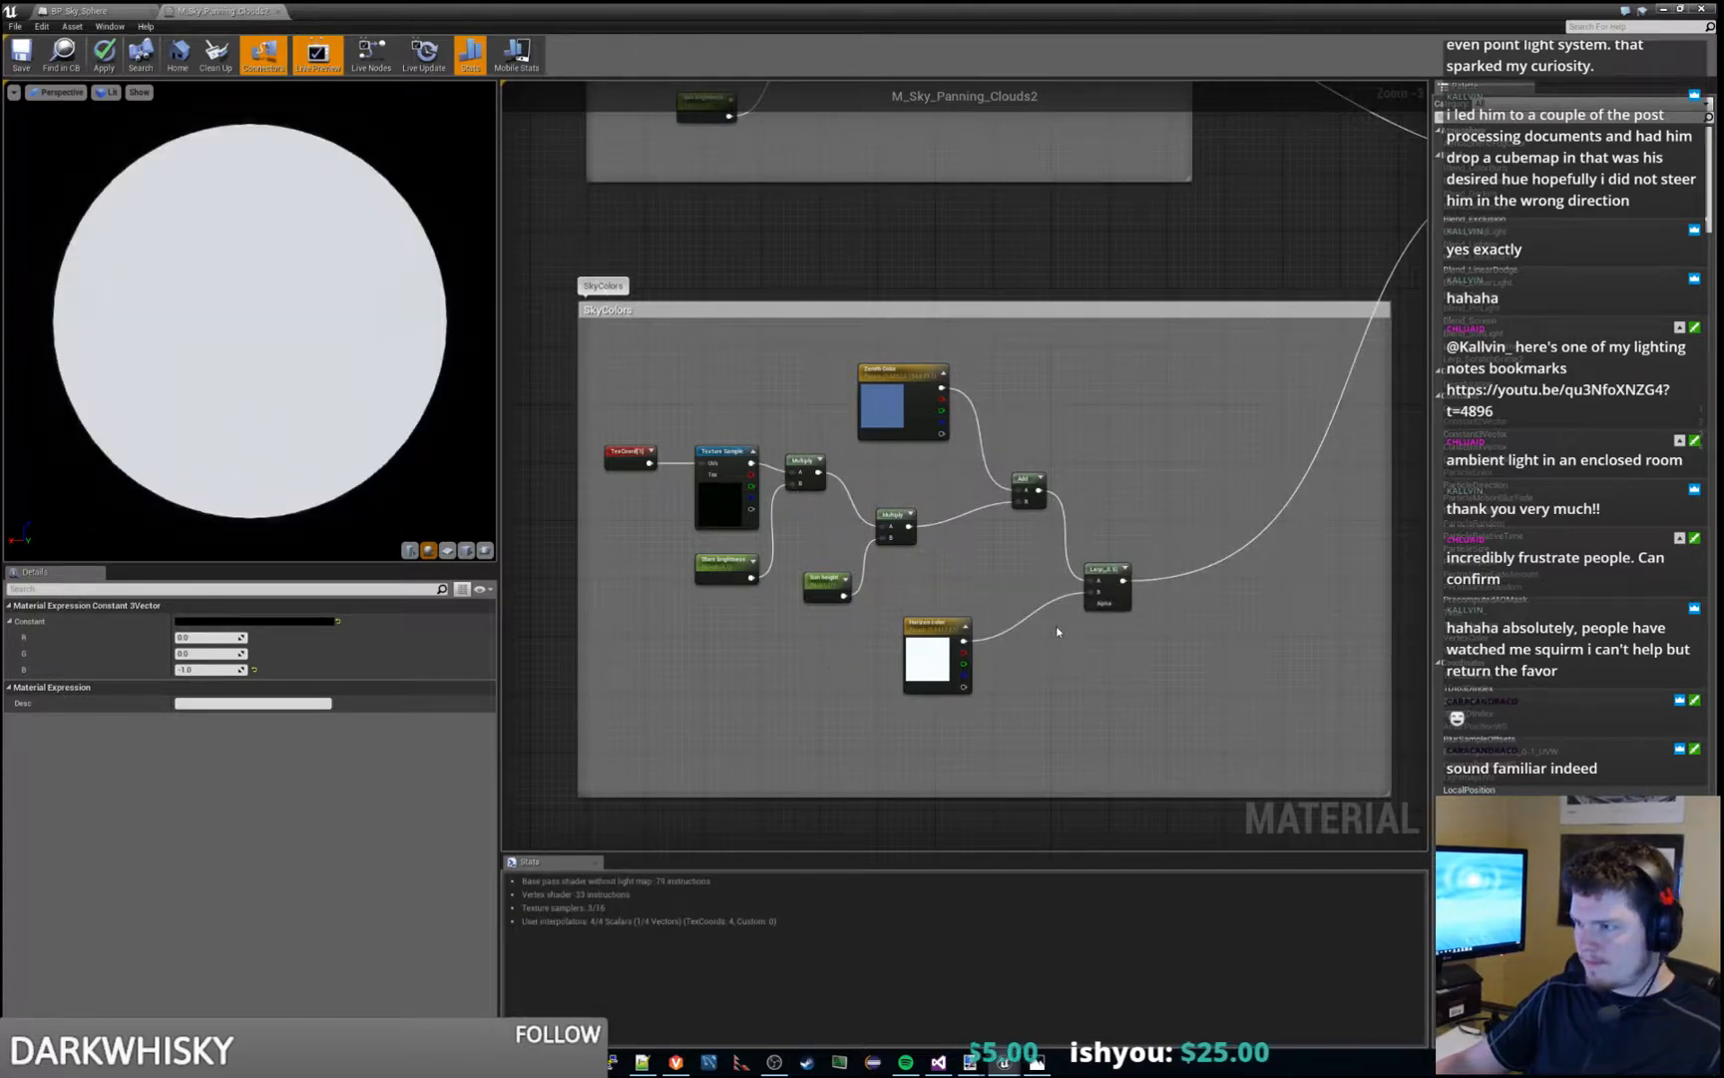
key(ctrl+z)
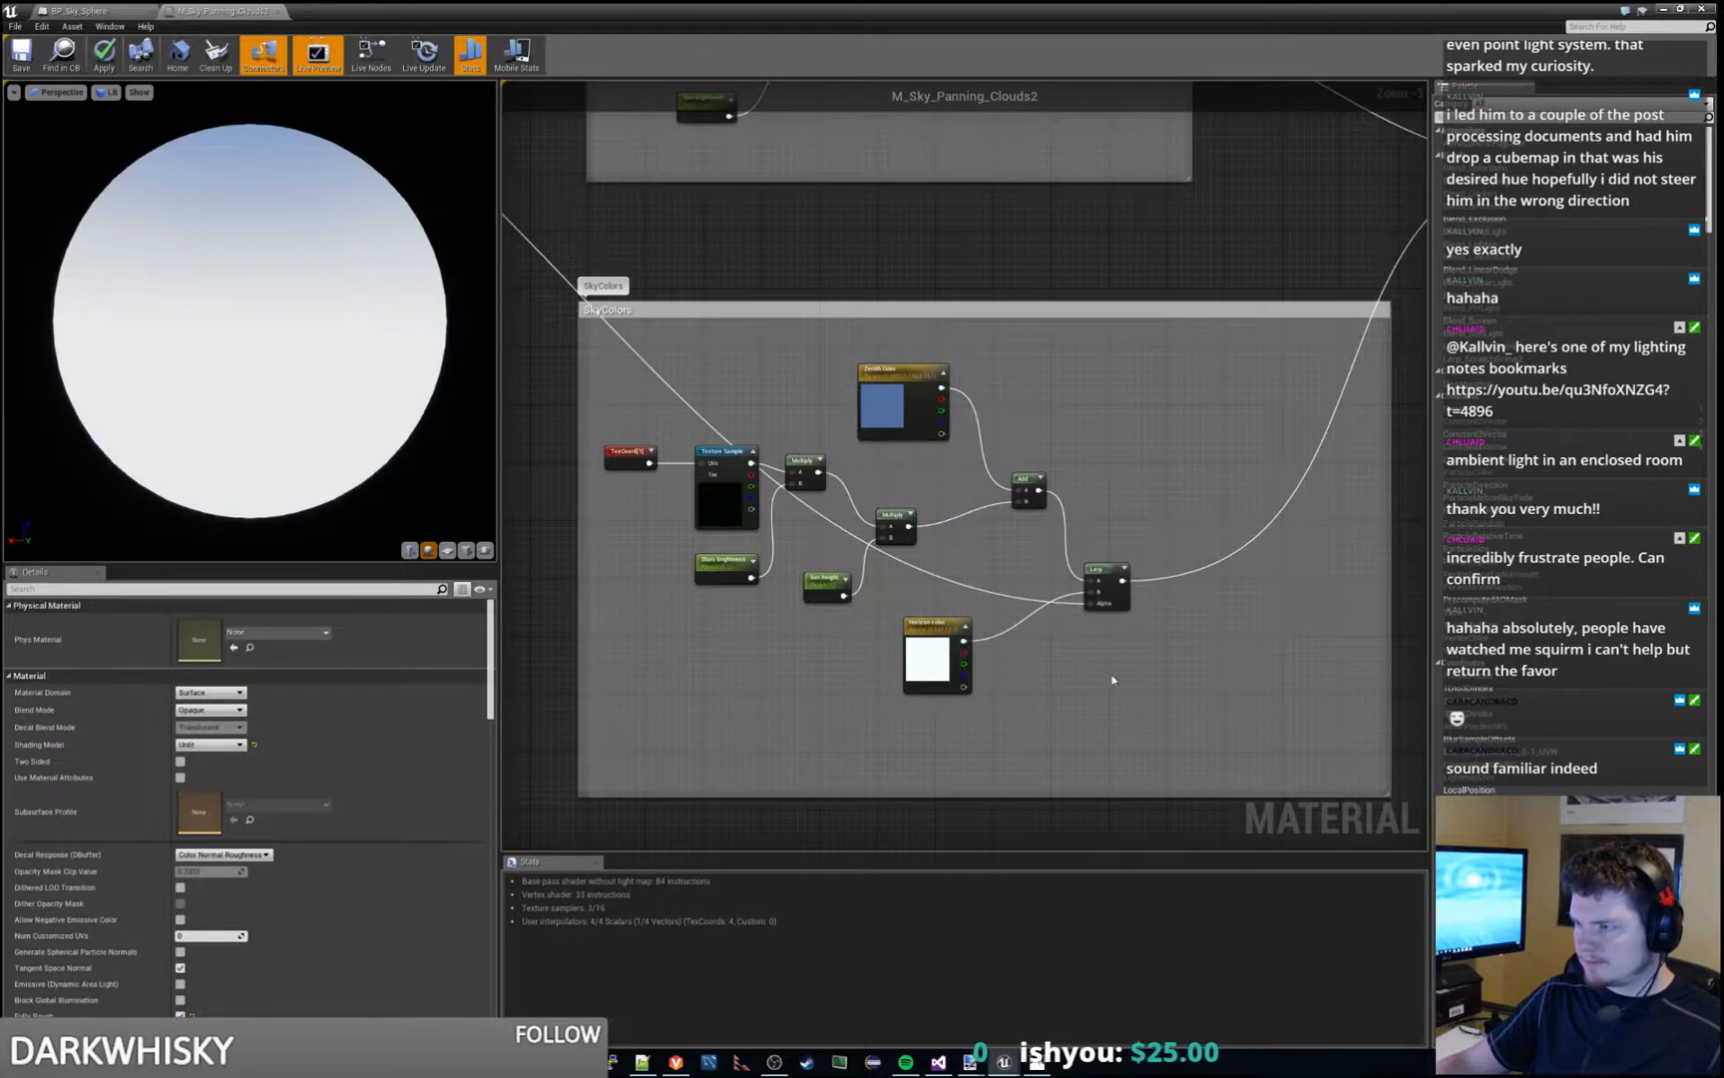
right_drag(1113, 679, 1003, 681)
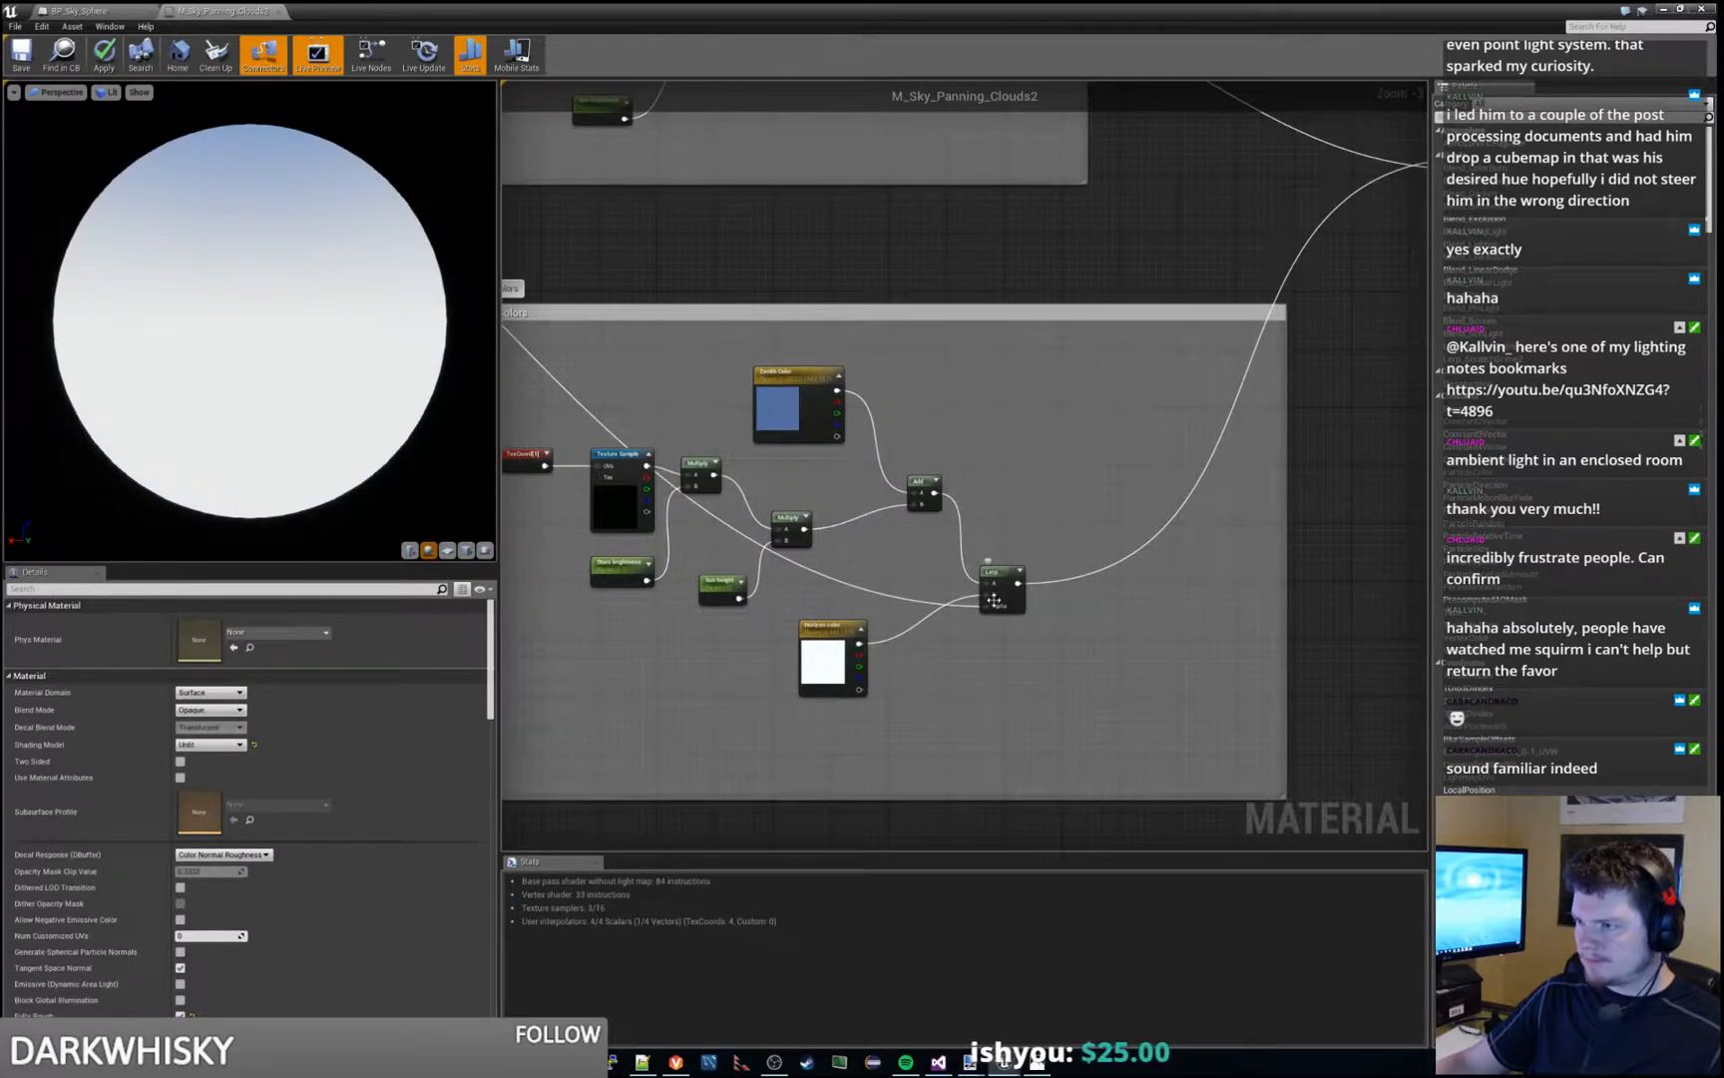
scroll(998, 595, up, 2)
alt+click(899, 630)
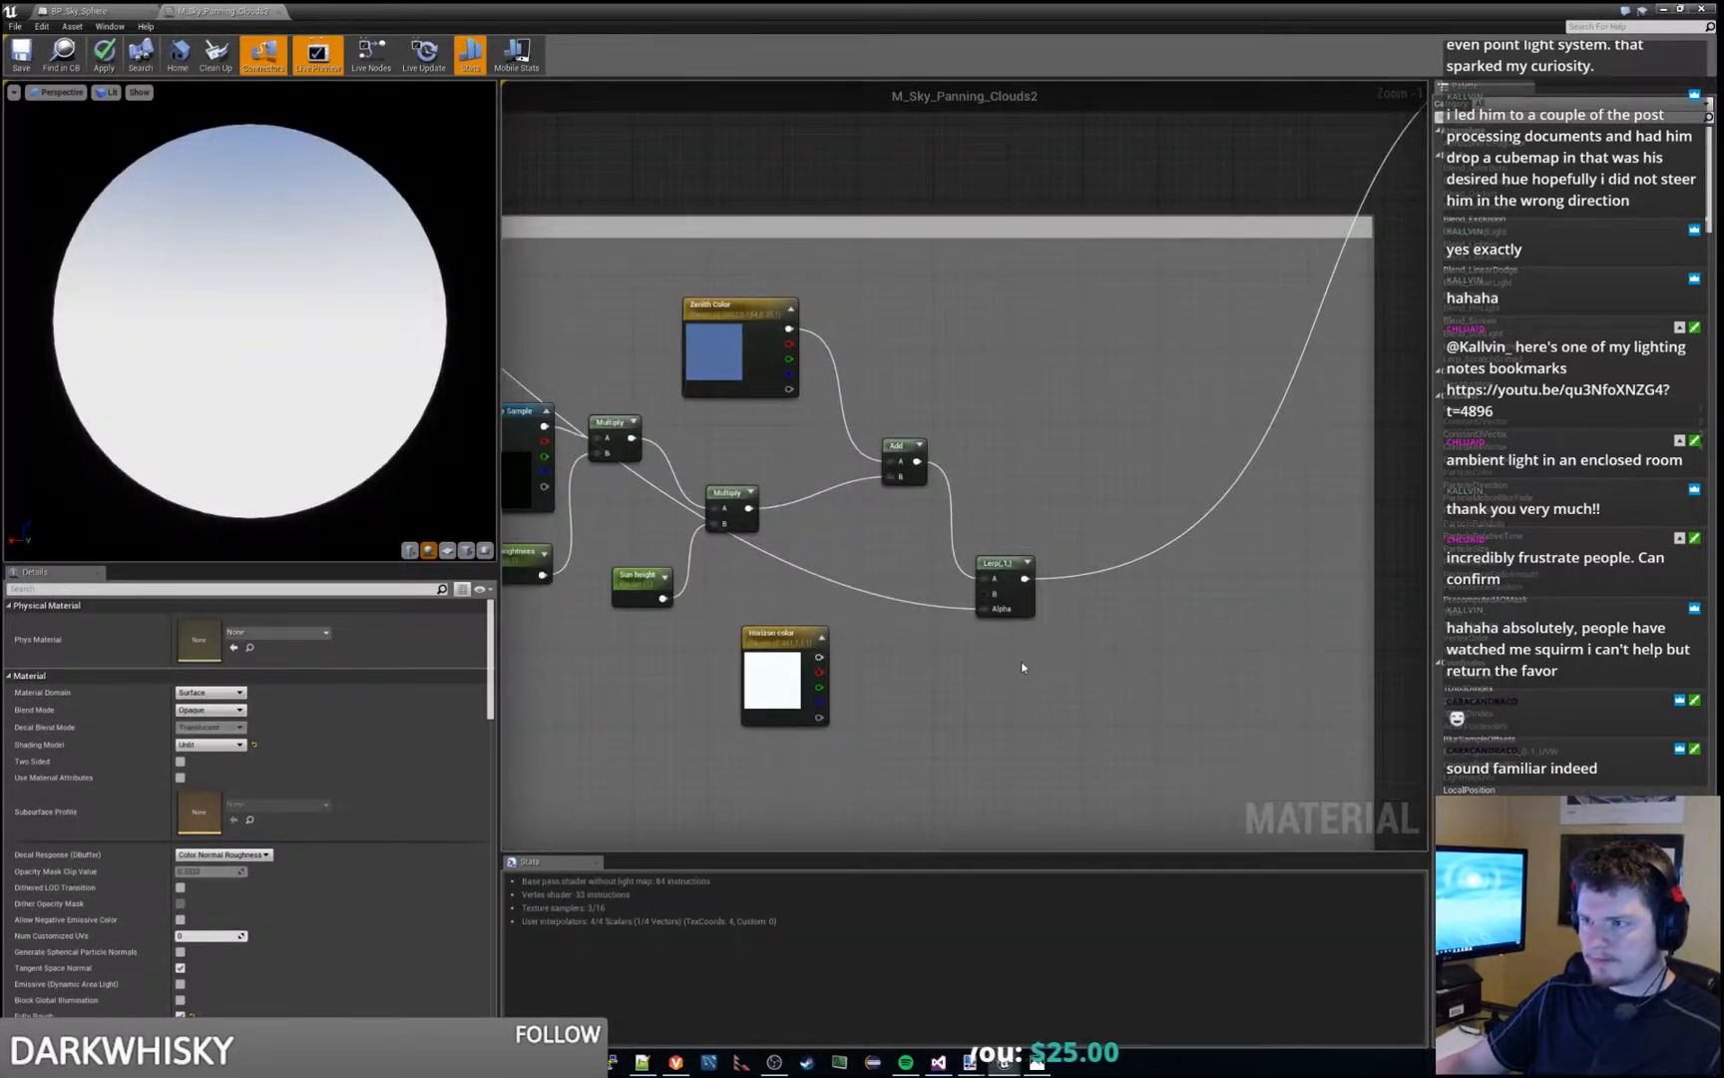
key(ctrl+z)
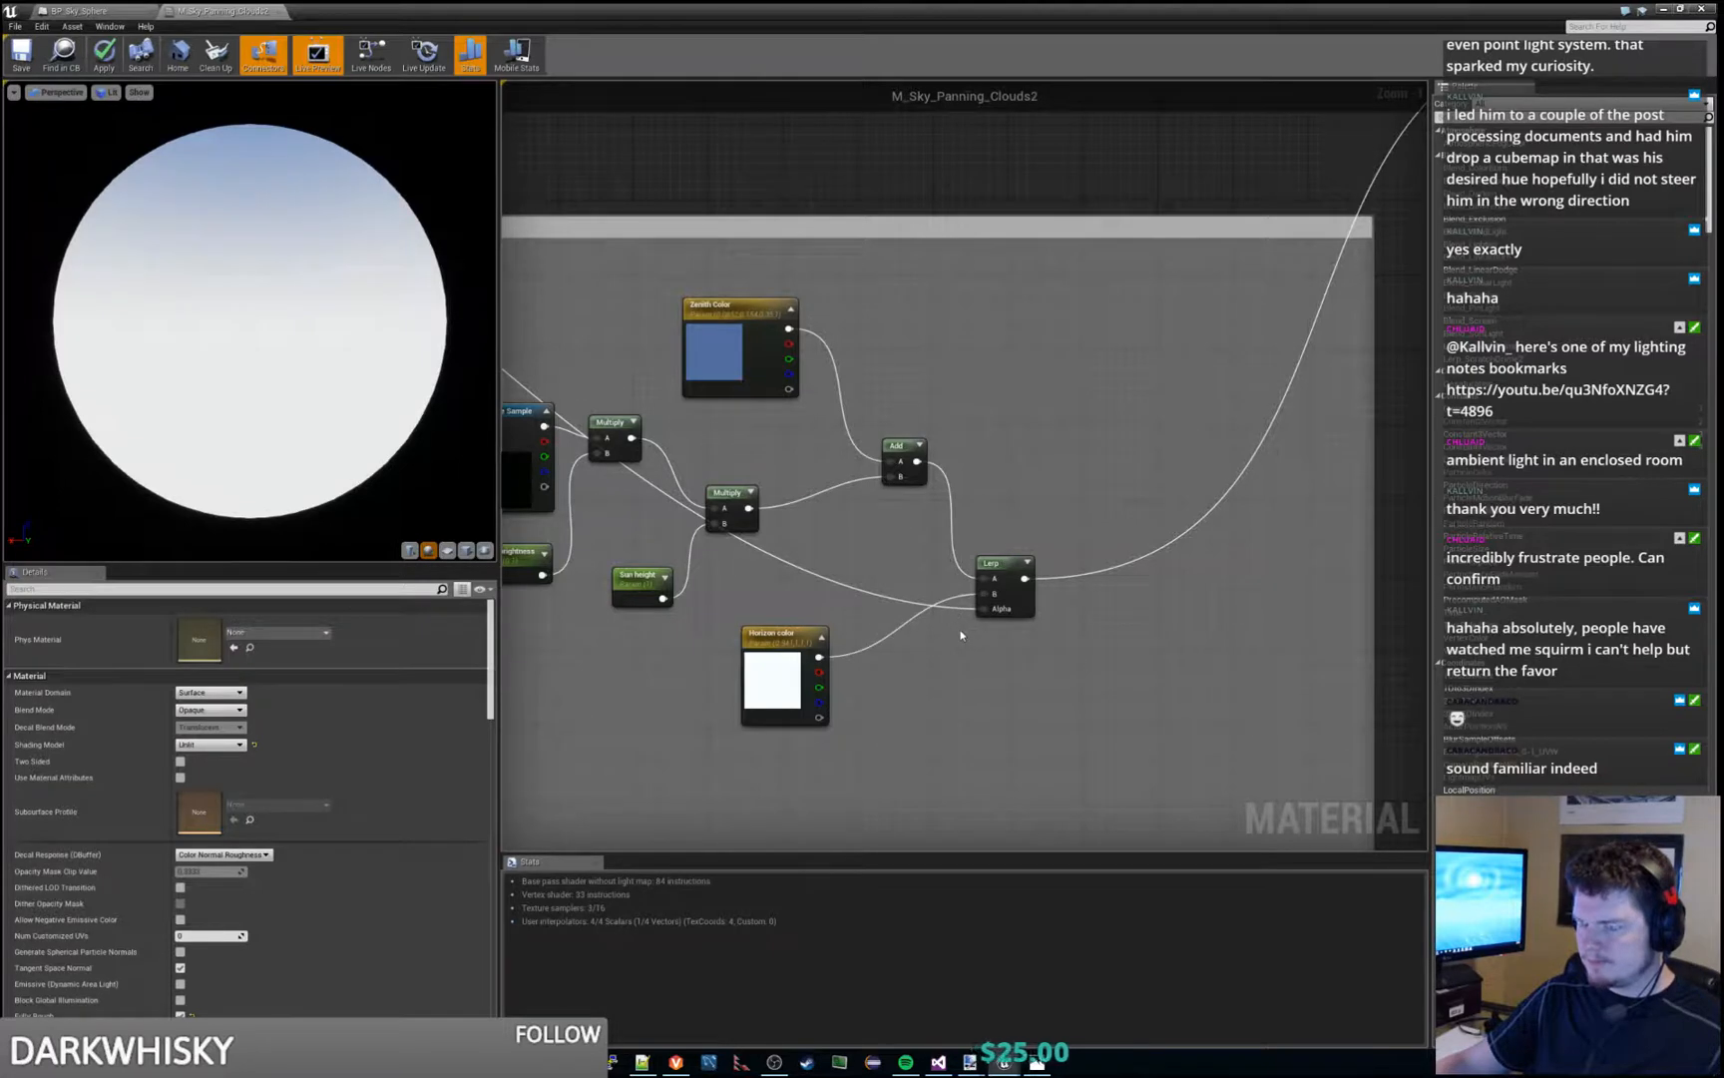
click(1011, 564)
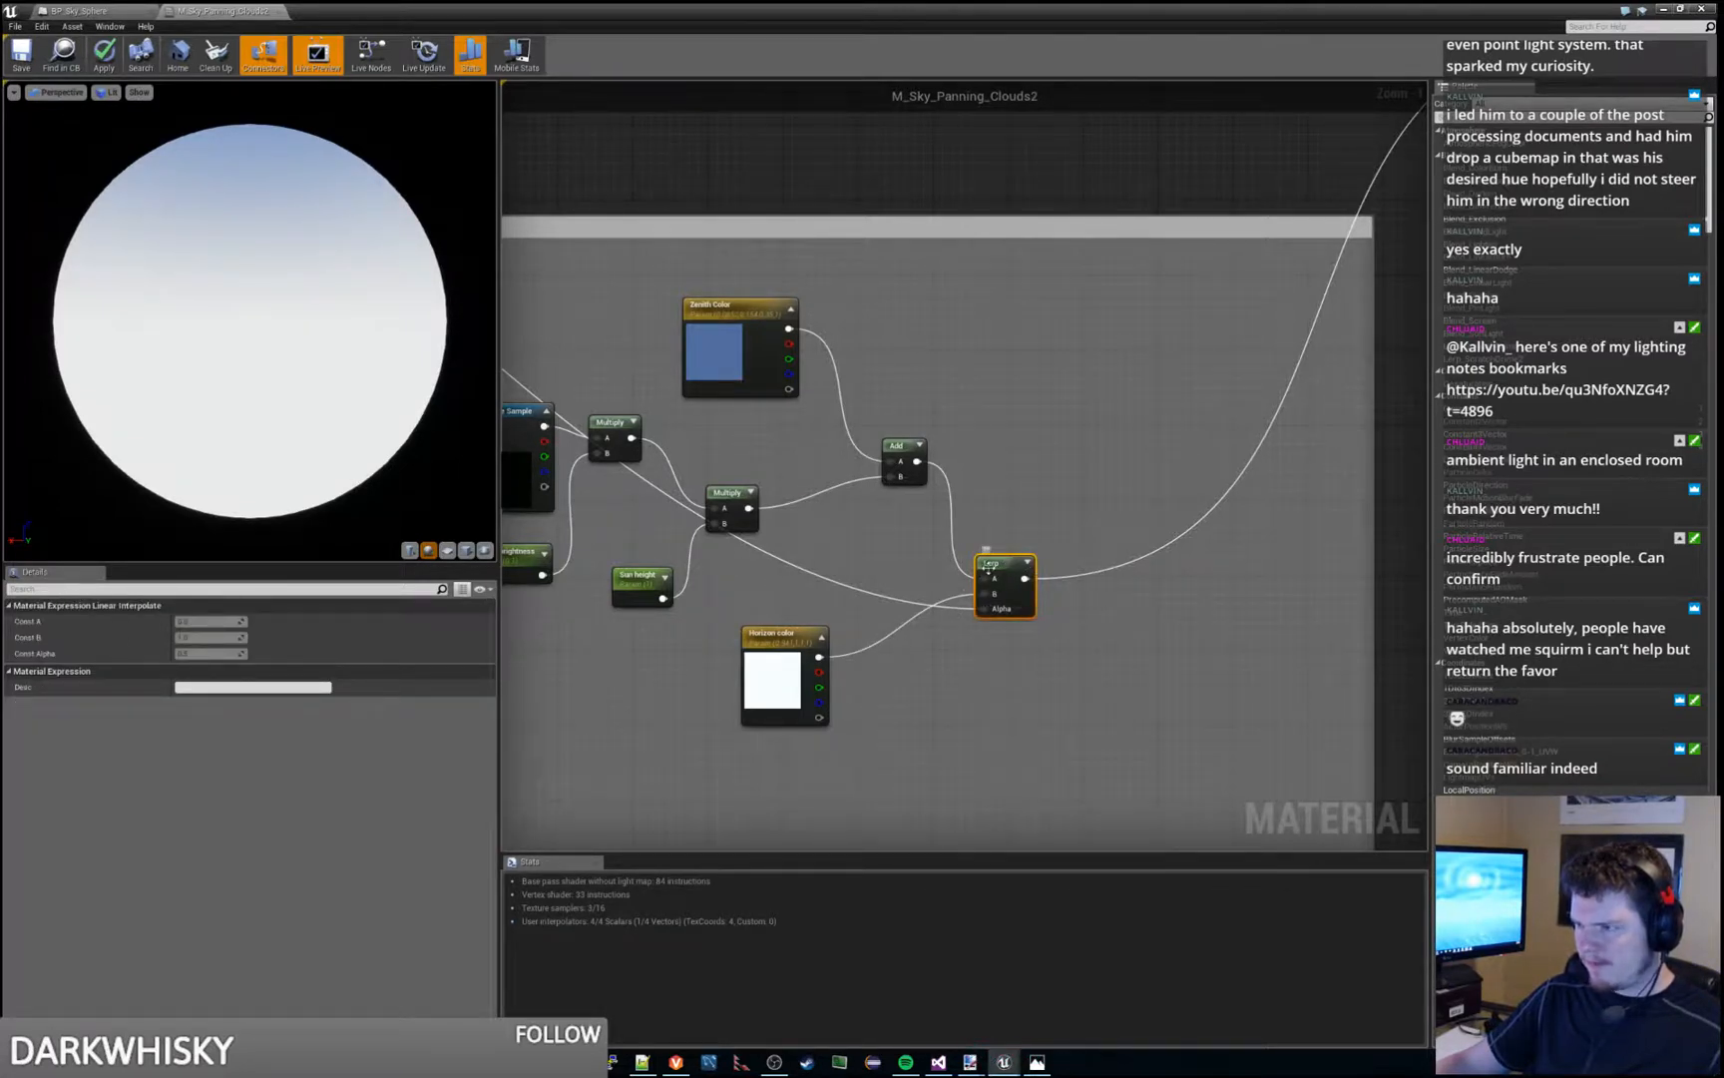
- Try bypassing the SkyColors Lerp by wiring its Zenith-side Add directly into the Add after the Sun group, inspect the preview, and undo it
scroll(1097, 449, down, 2)
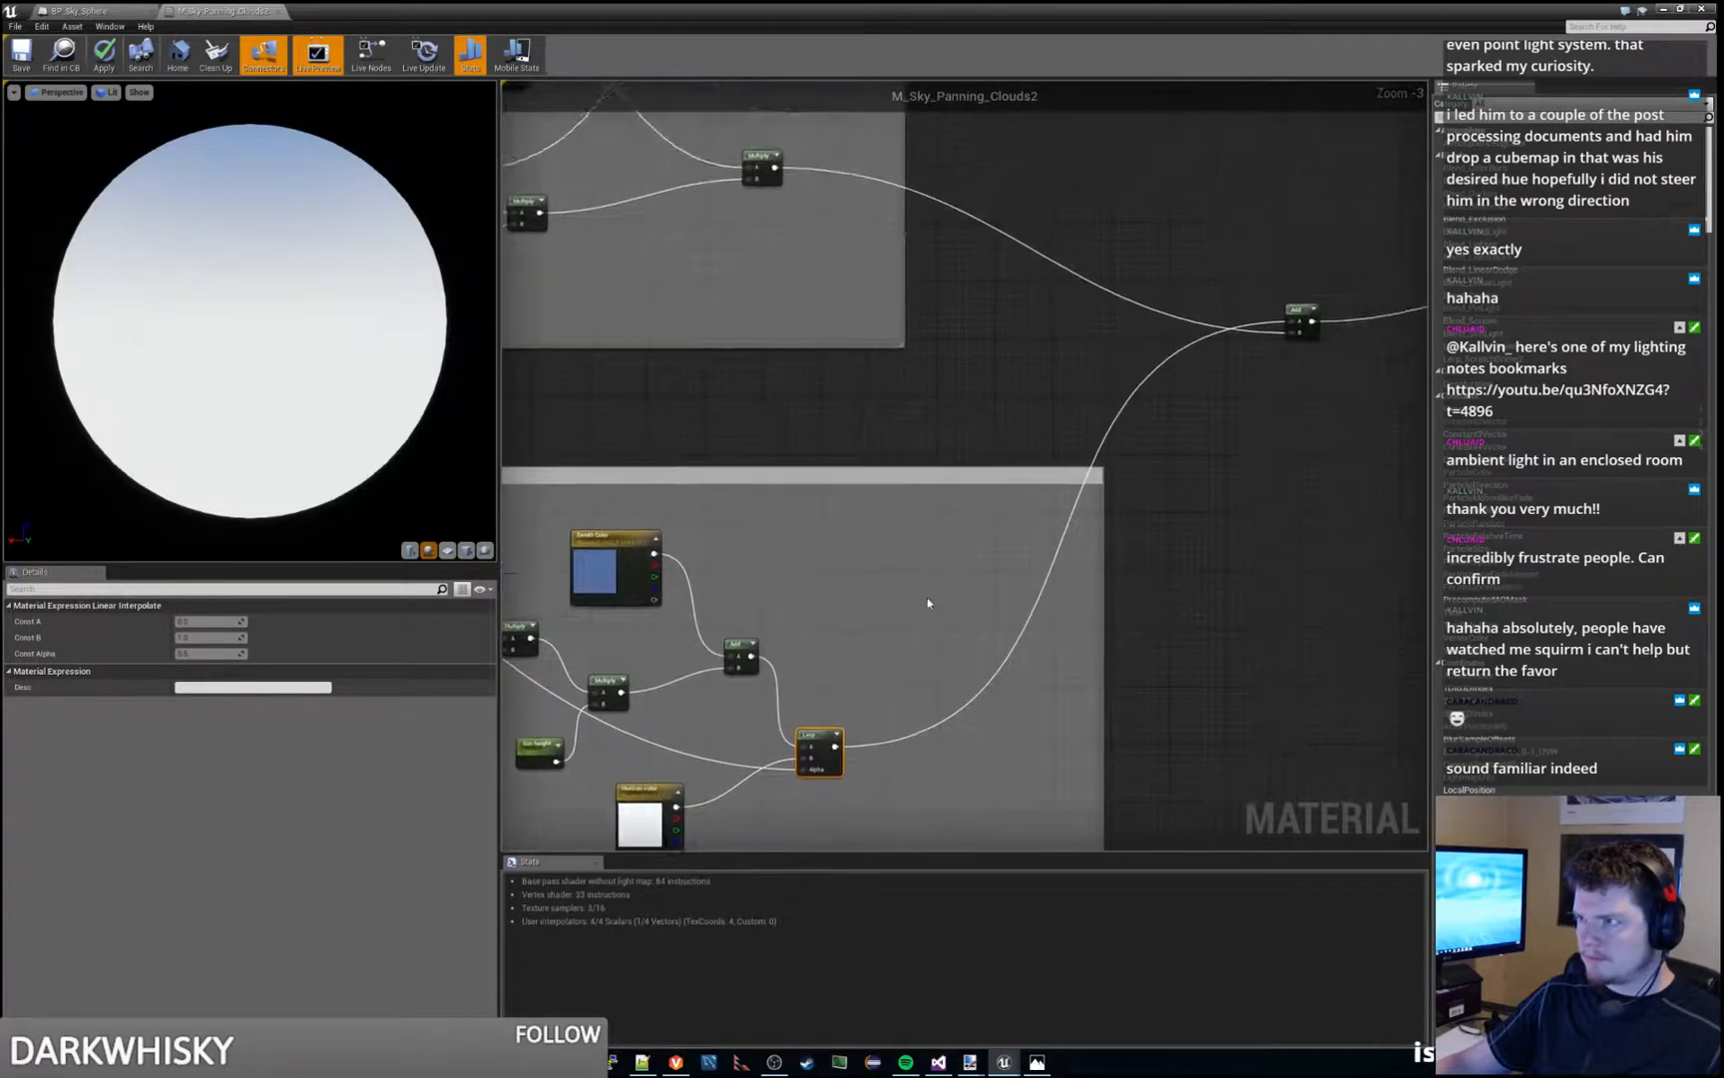
scroll(928, 602, down, 3)
scroll(916, 594, up, 2)
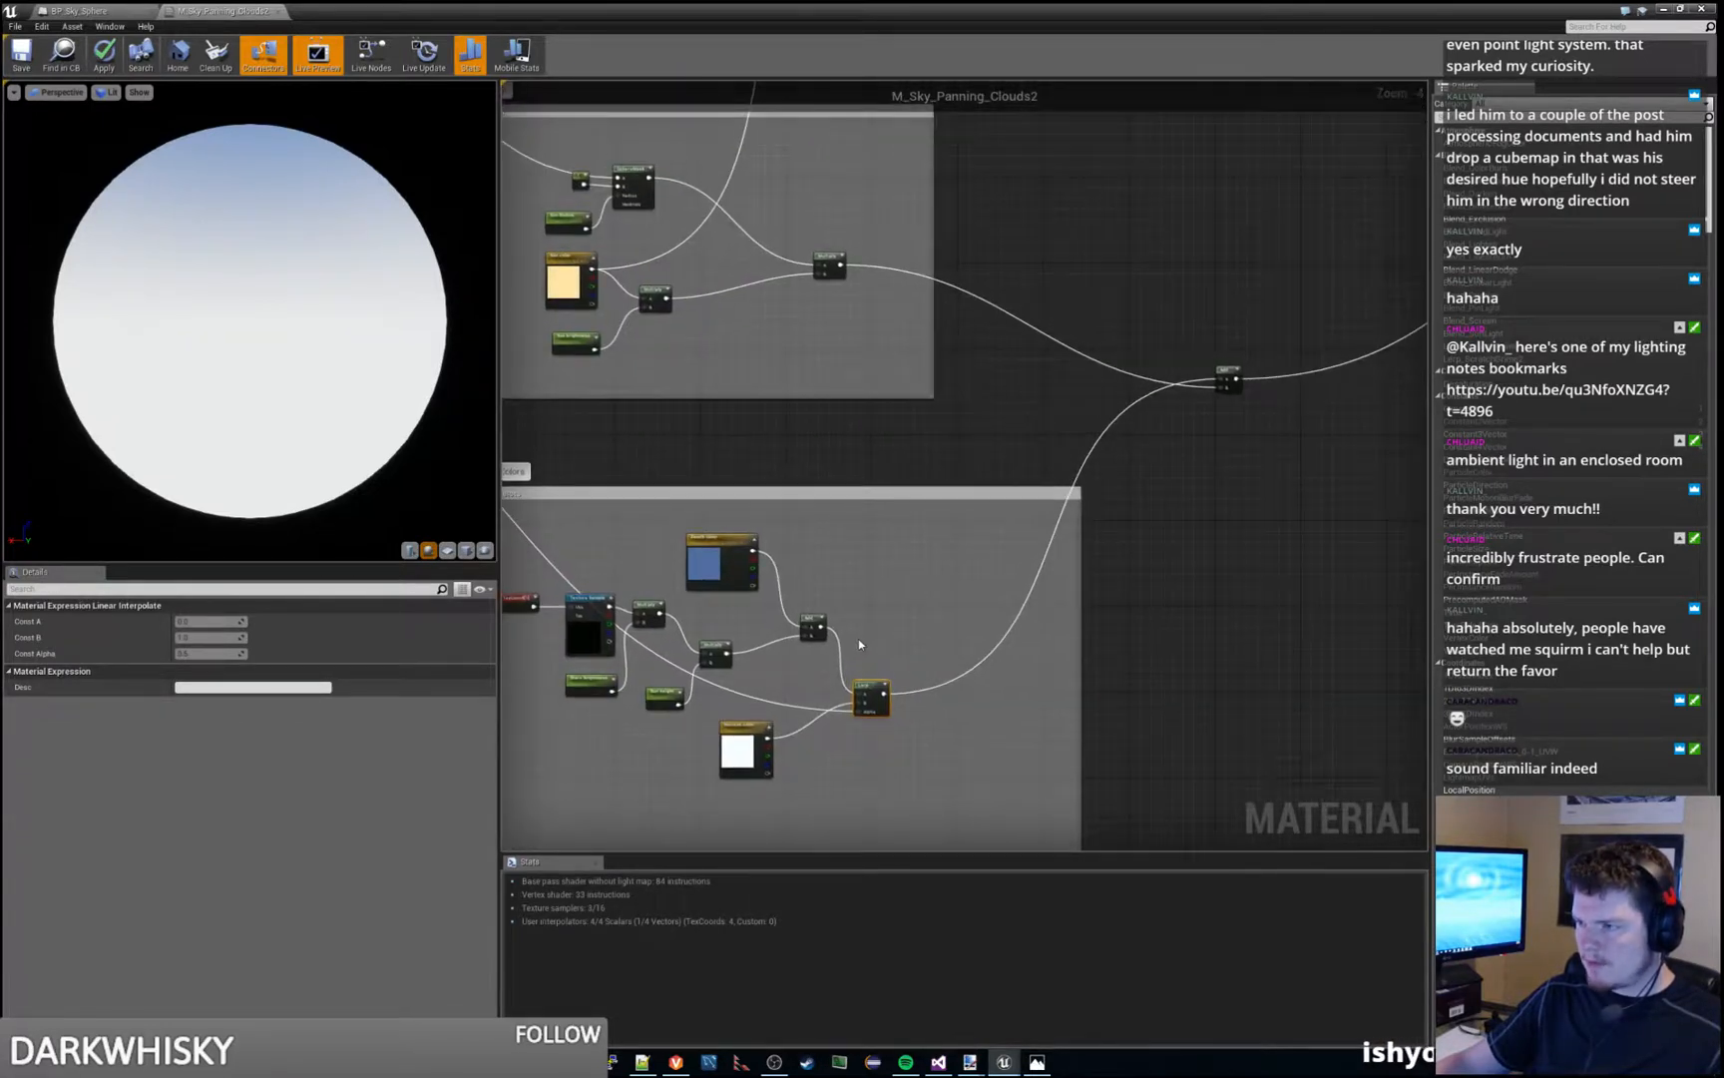
drag(822, 626, 1219, 381)
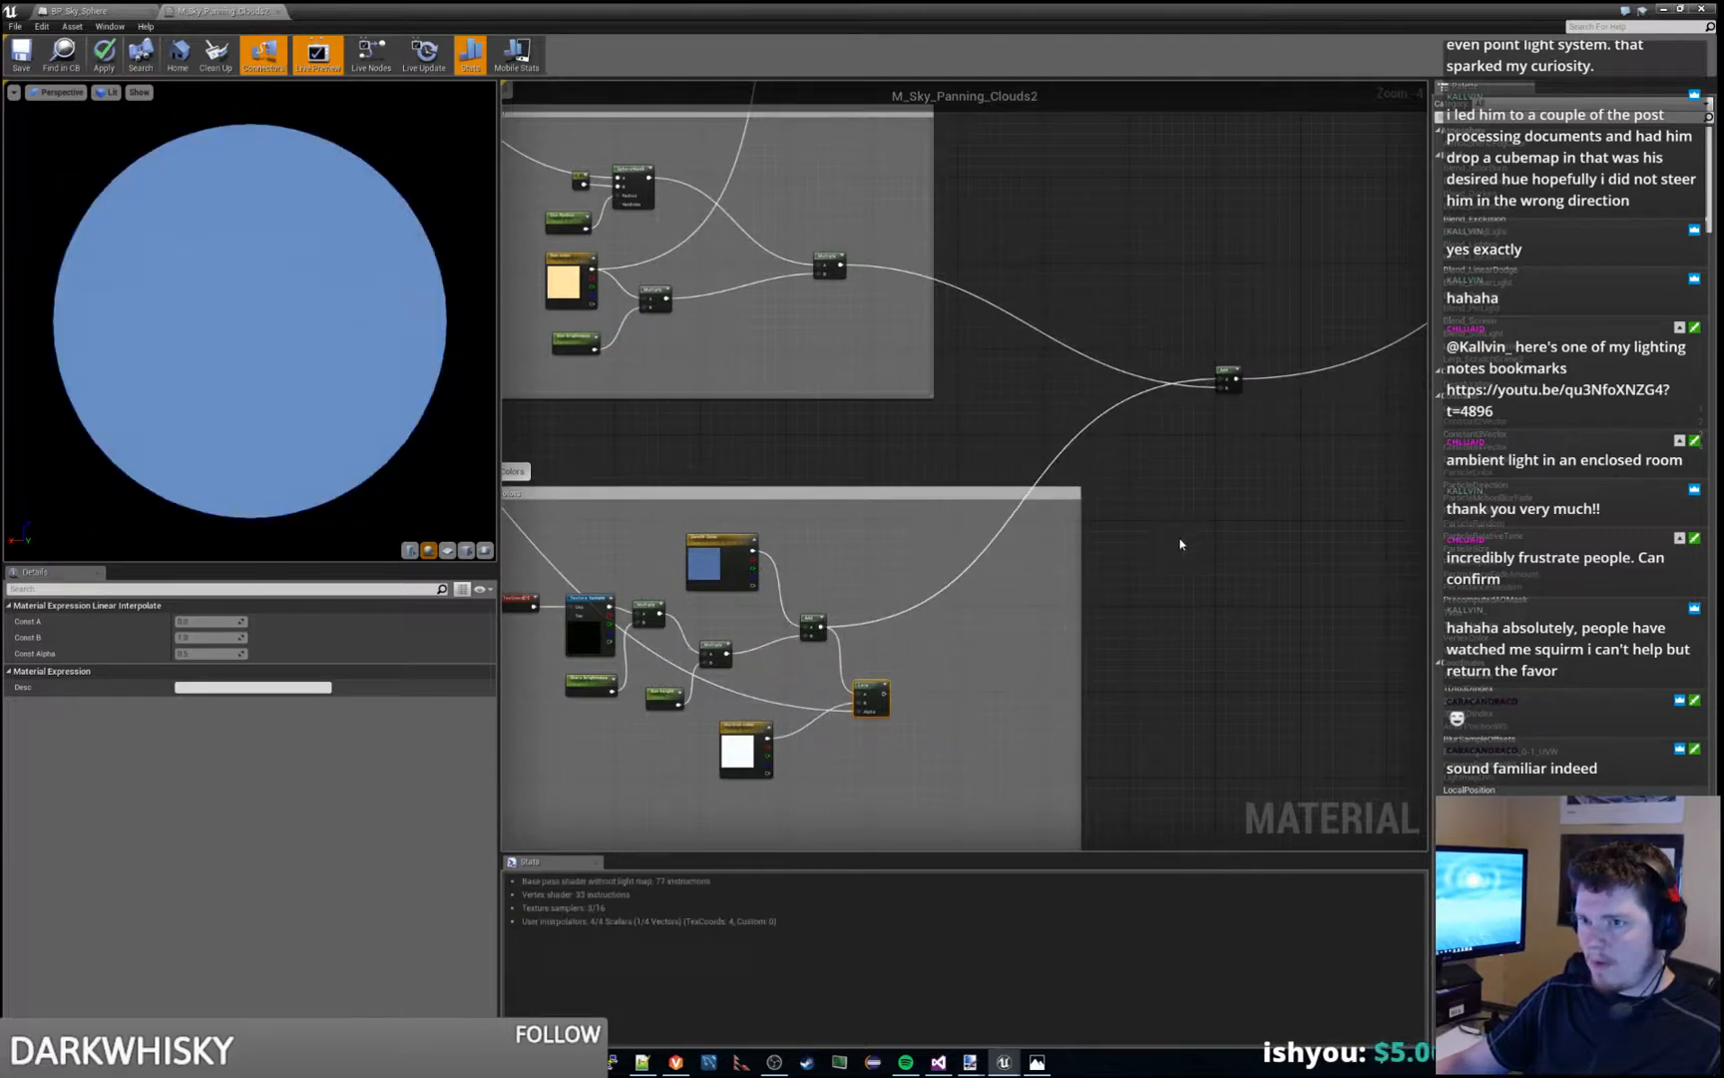
right_drag(738, 473, 703, 454)
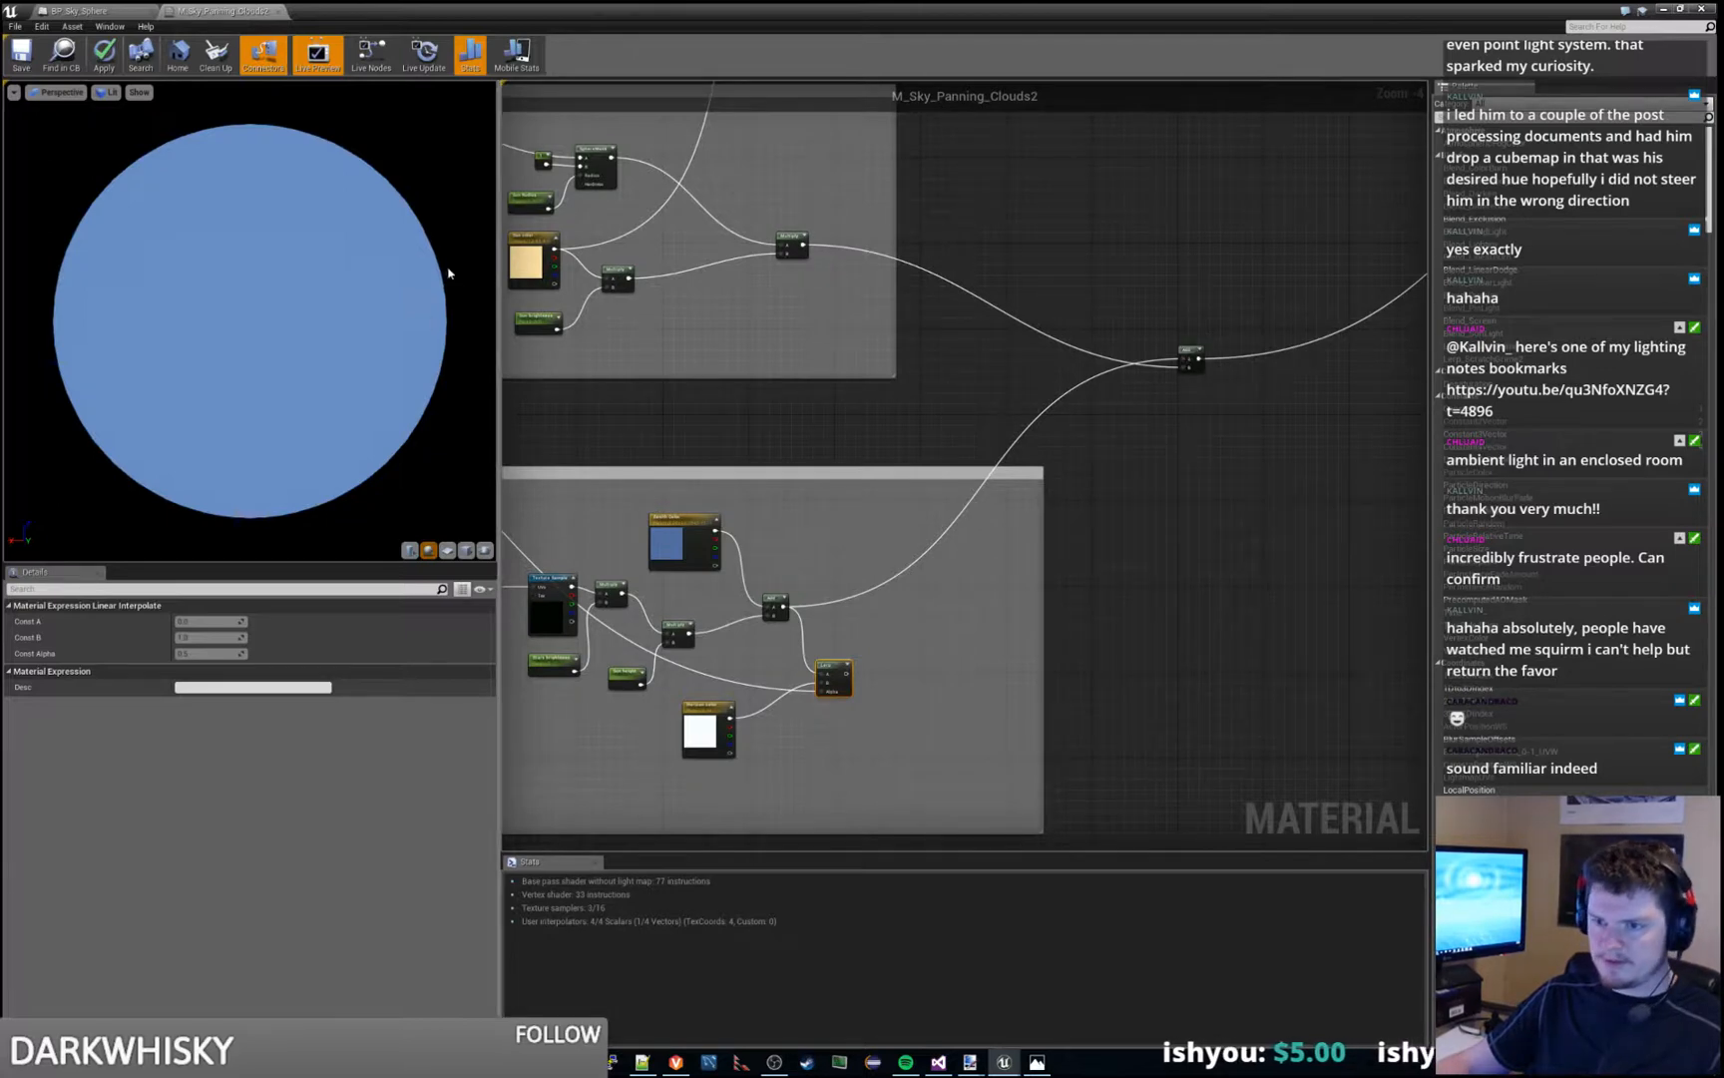
right_drag(694, 425, 1041, 496)
mouse_move(820, 461)
right_down()
mouse_move(1193, 578)
mouse_move(835, 493)
right_up()
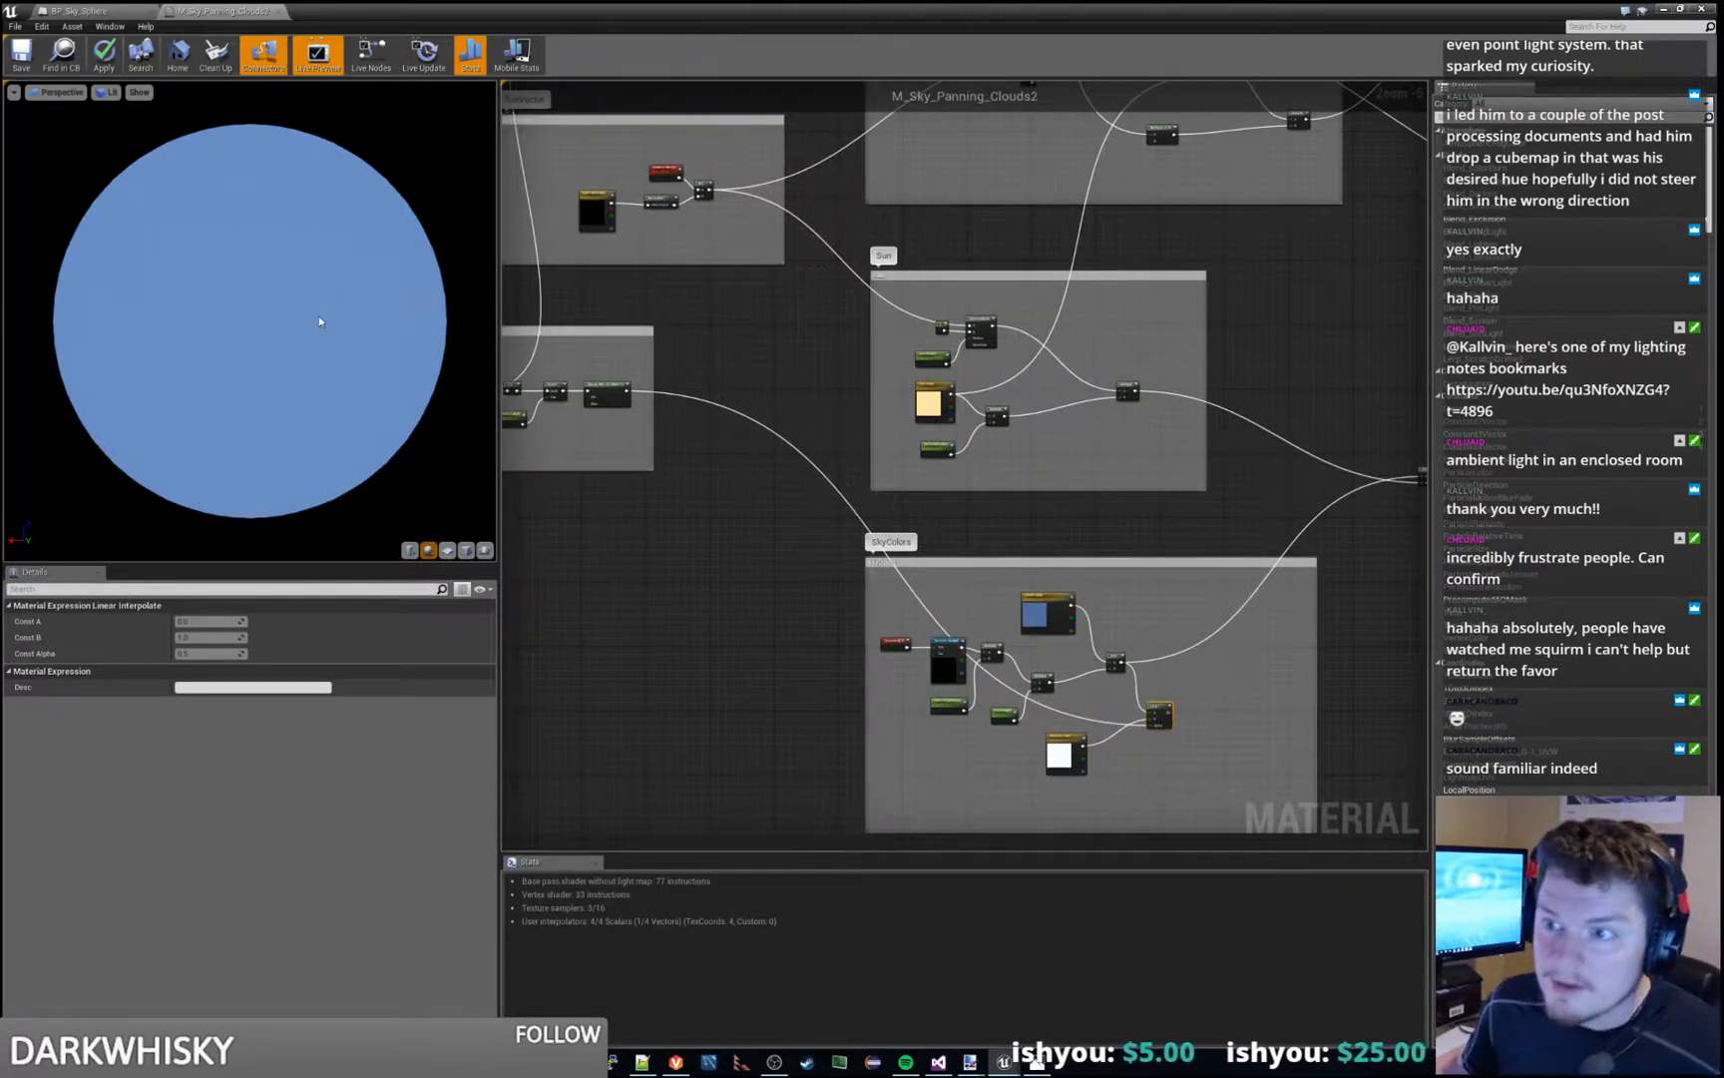
drag(319, 321, 439, 324)
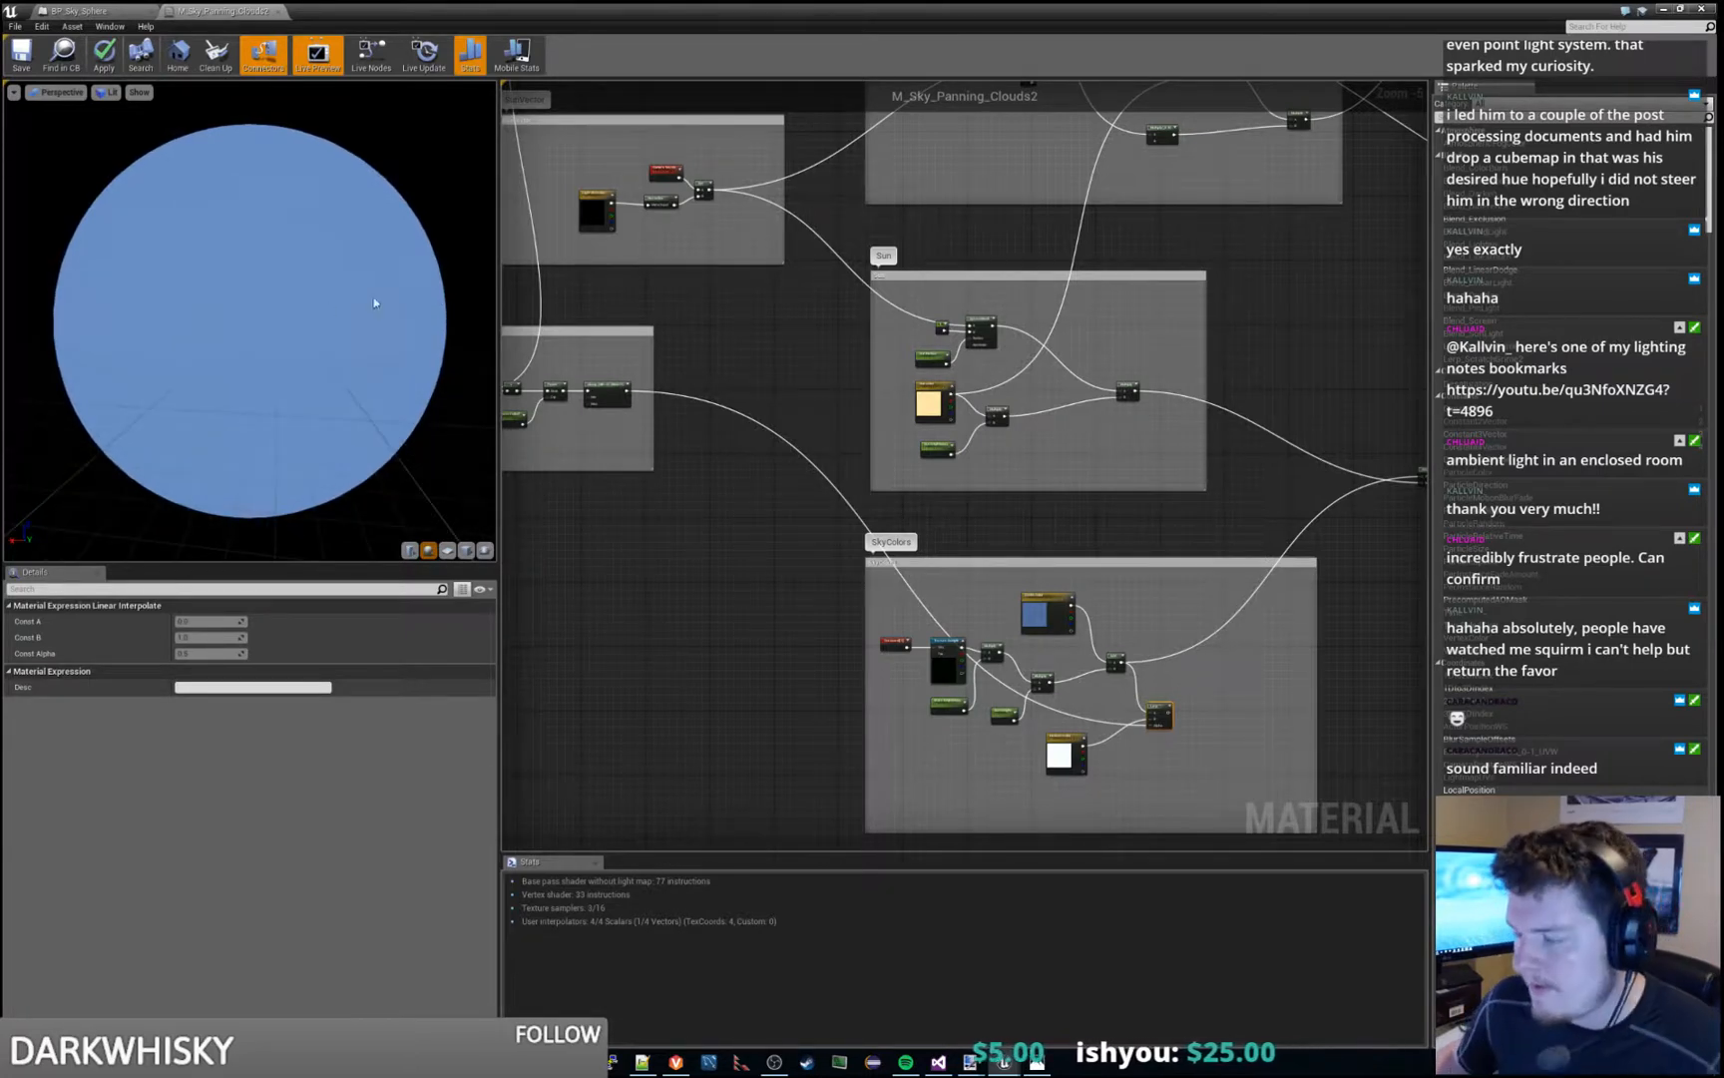
click(1163, 518)
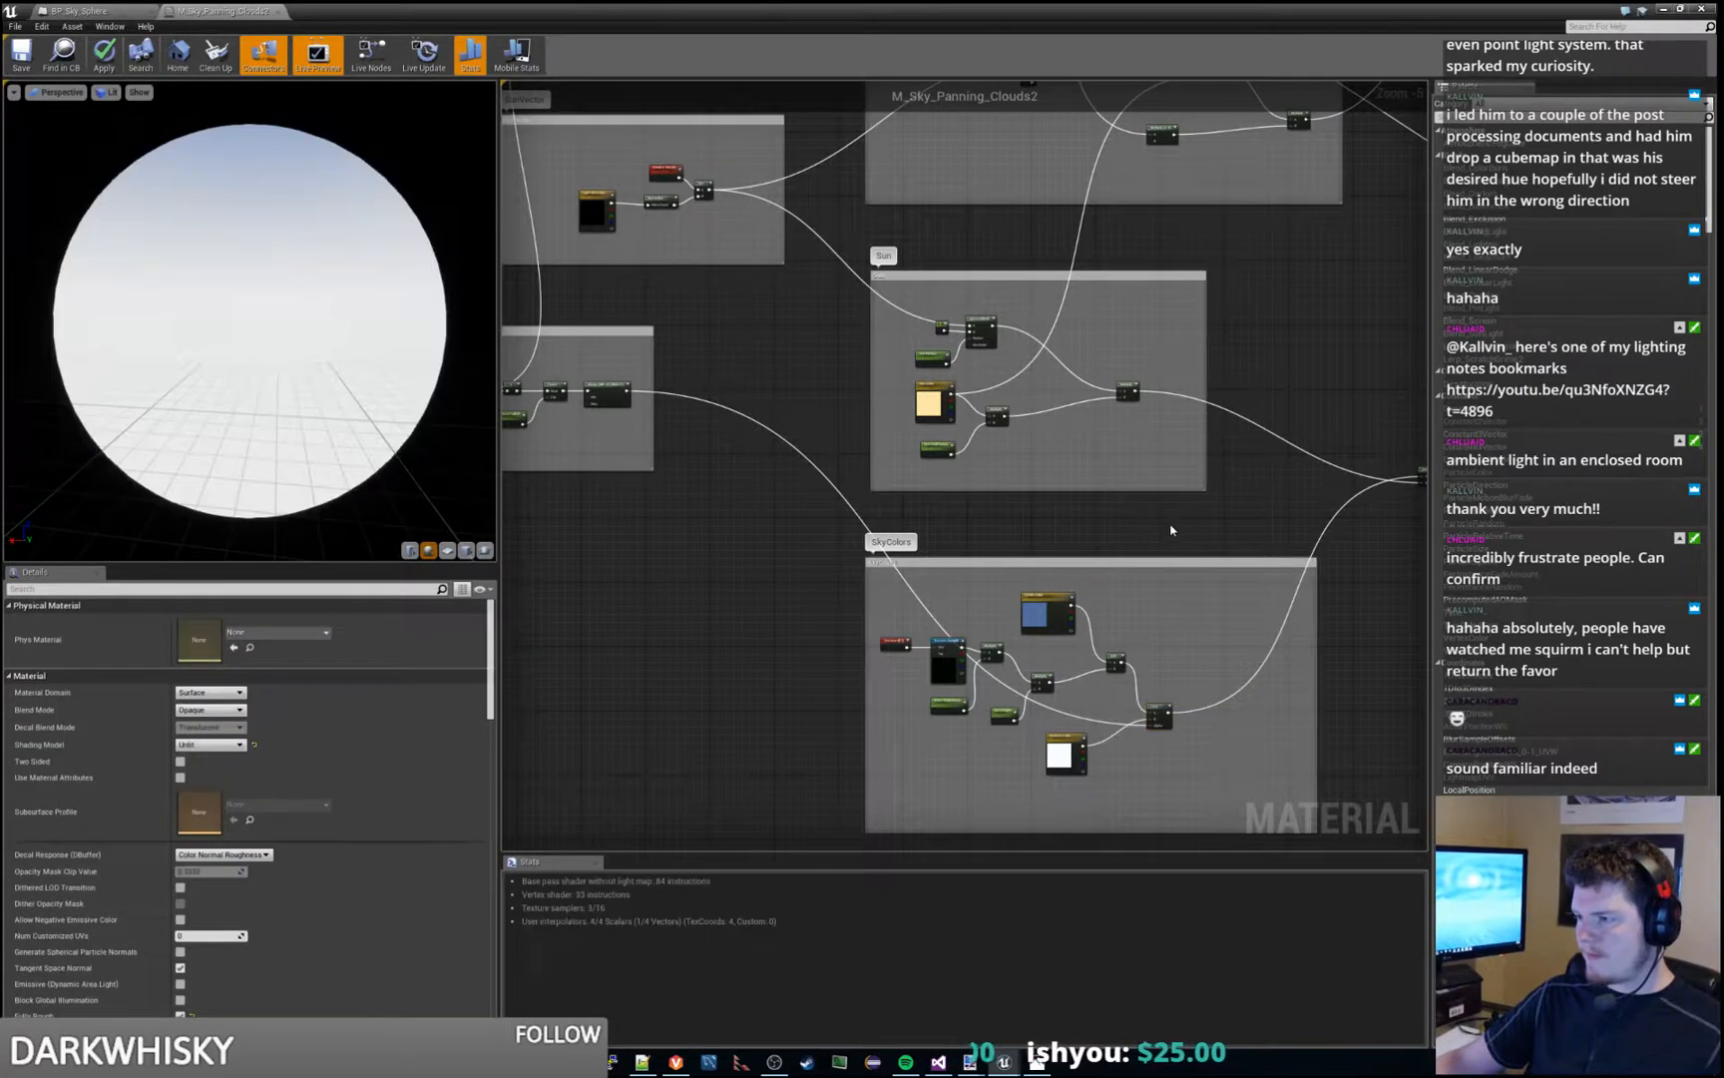
- Trace the SkyColors Lerp back to the HorizonDistribution group and check the first Clamp node's settings
right_drag(1163, 518, 862, 496)
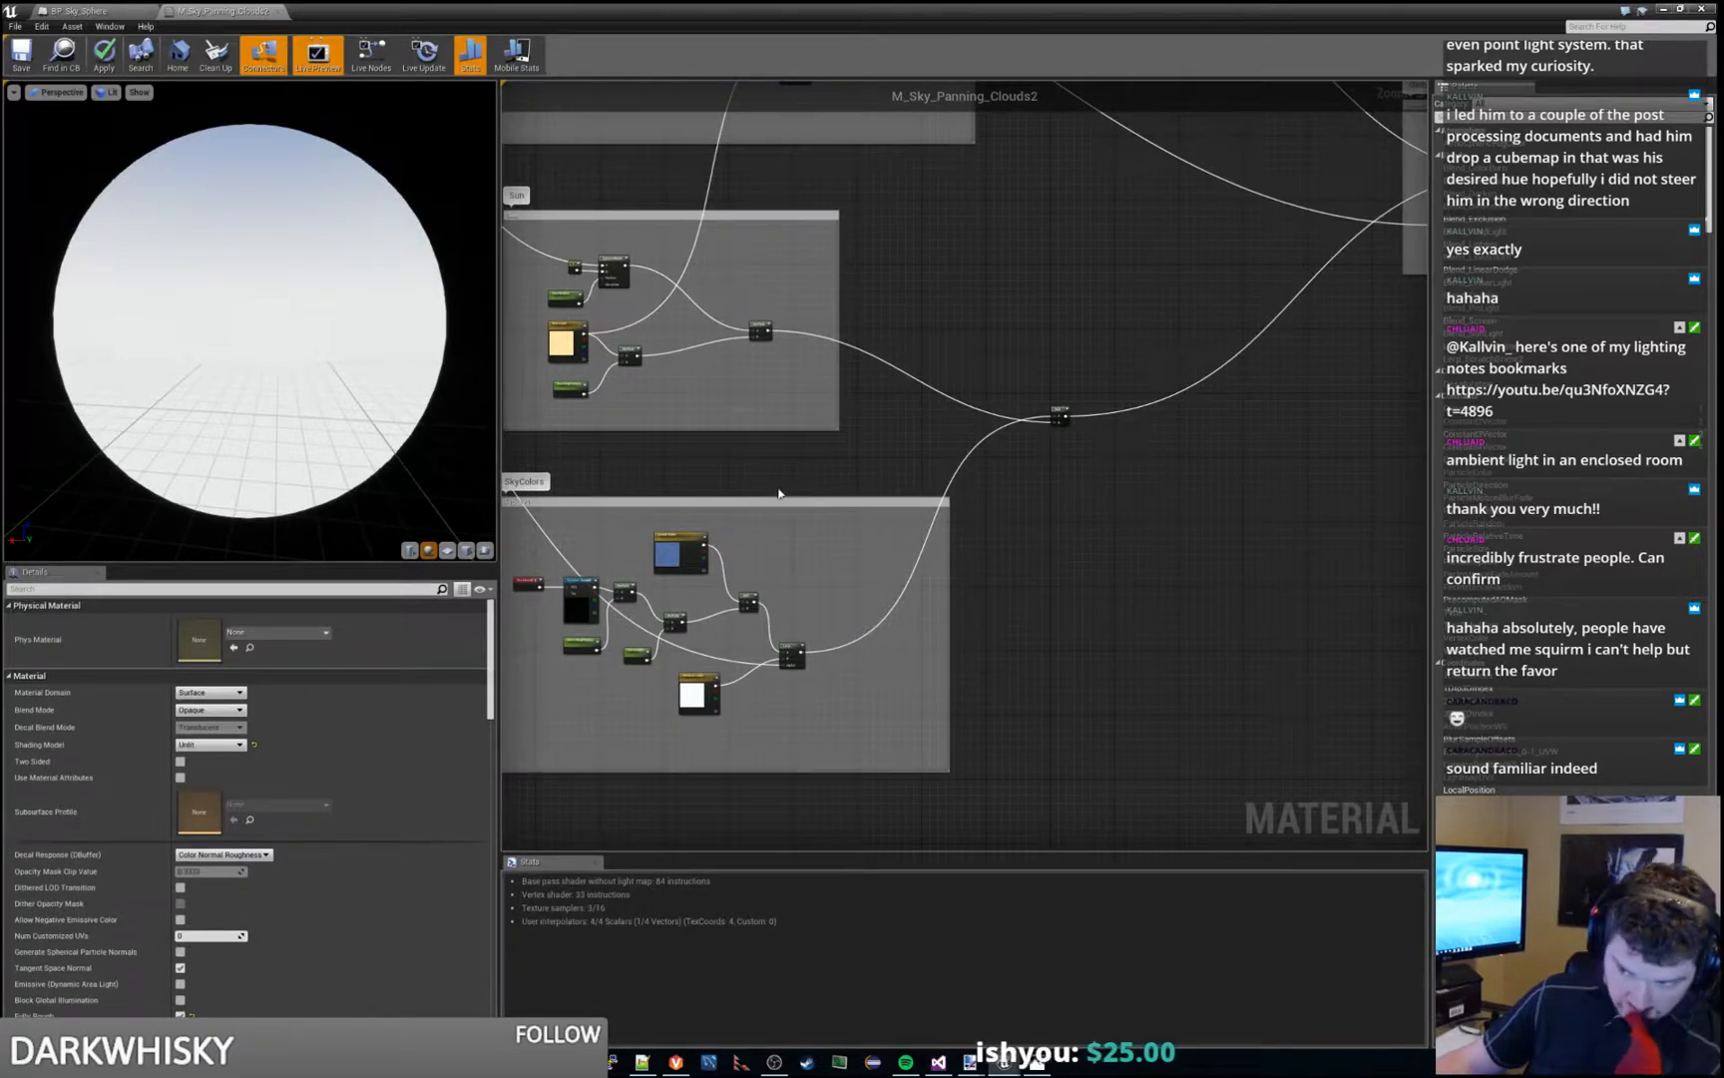
right_drag(698, 470, 1384, 484)
scroll(786, 368, up, 2)
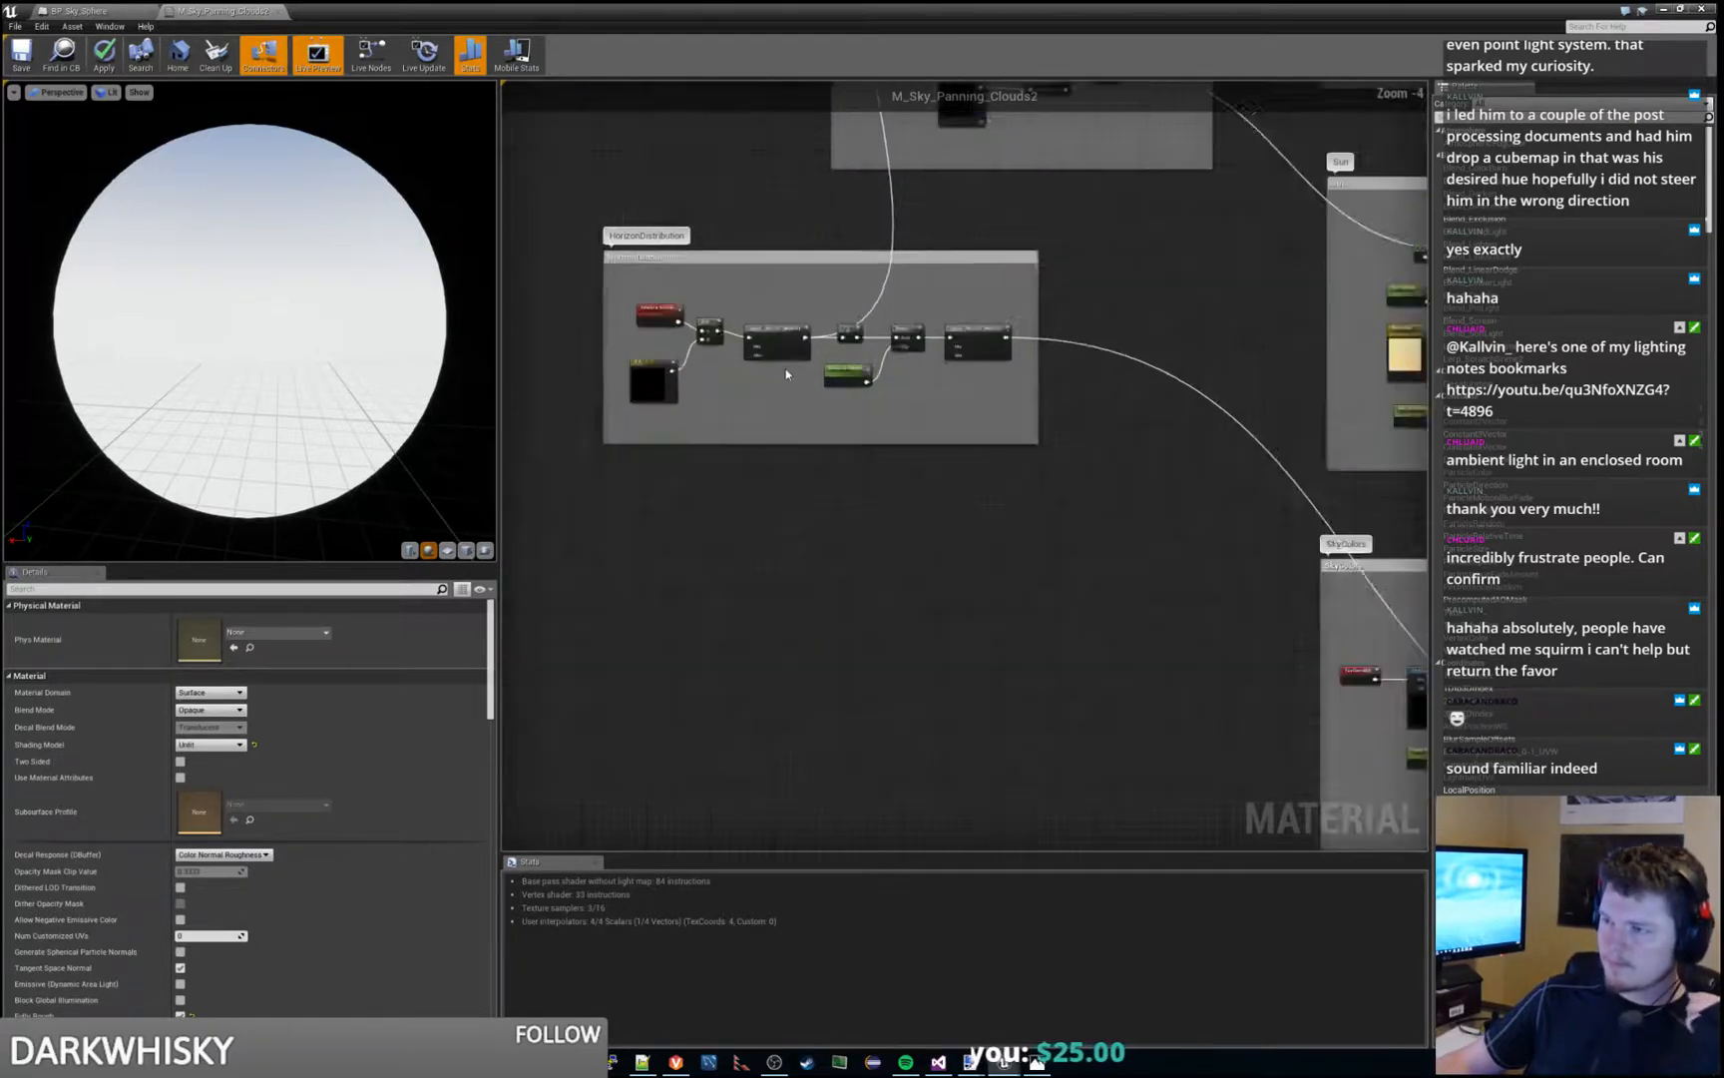
scroll(835, 512, up, 3)
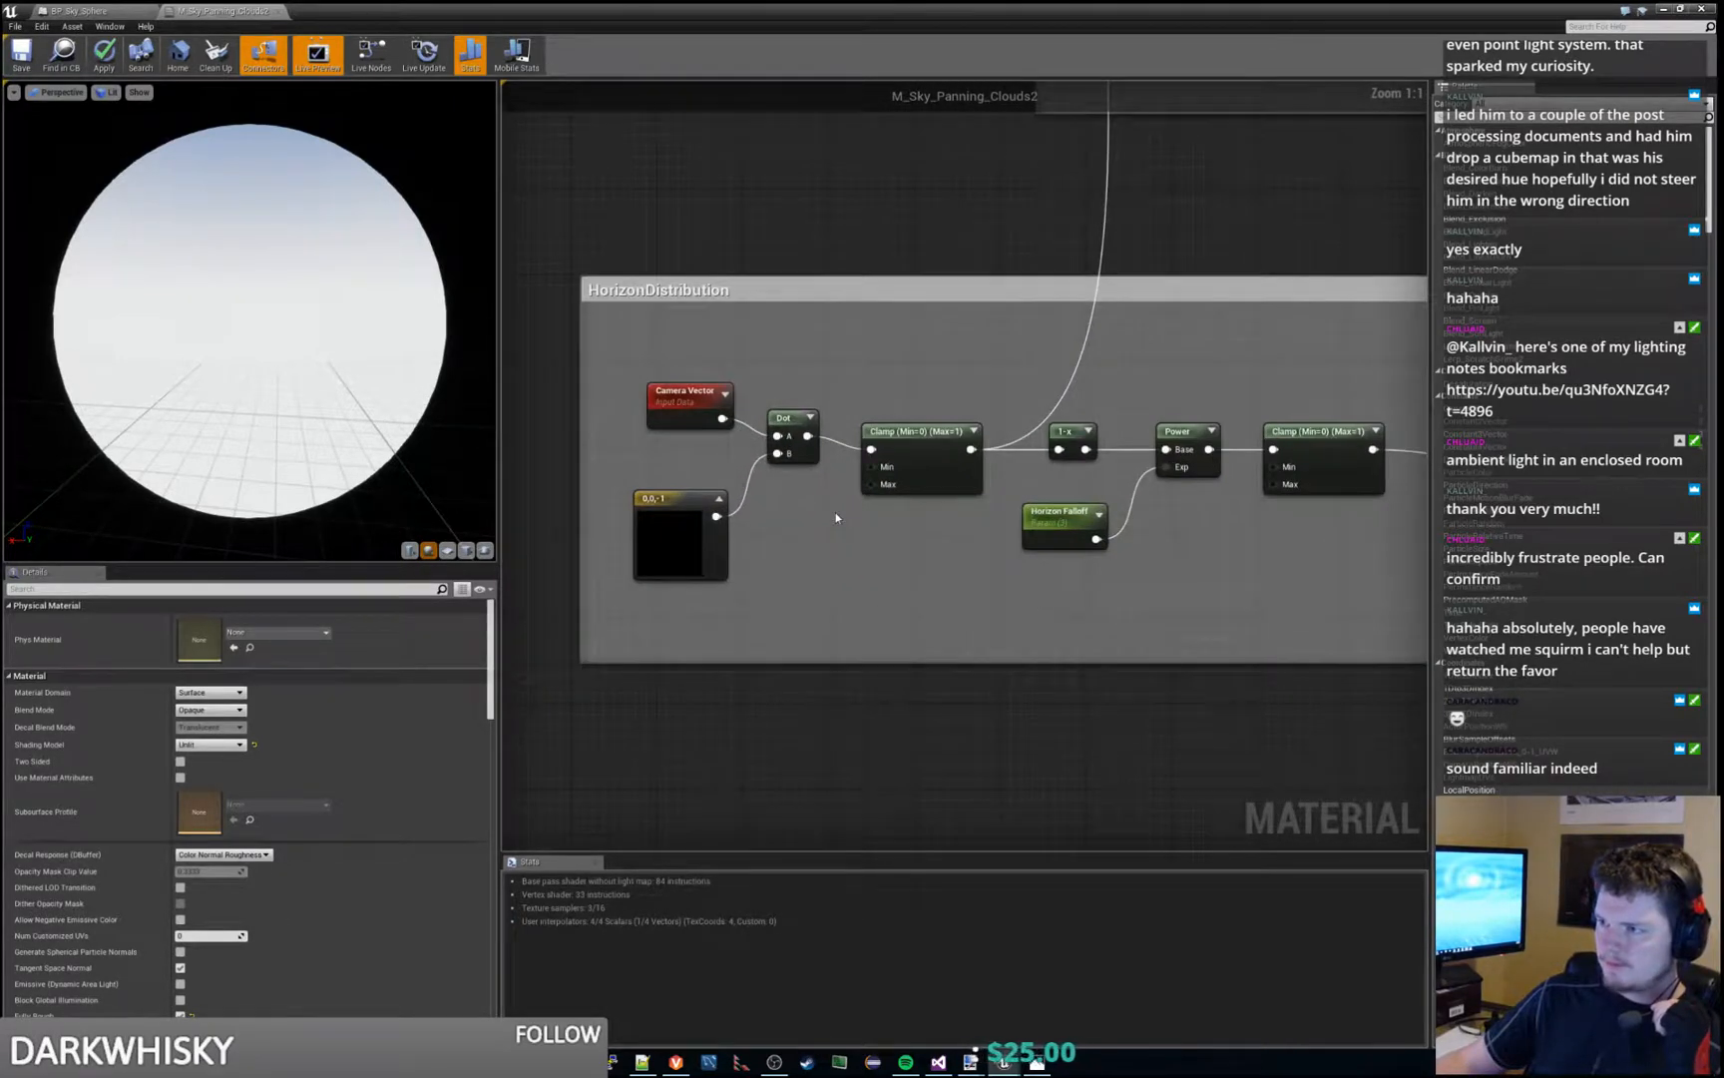
scroll(835, 512, down, 2)
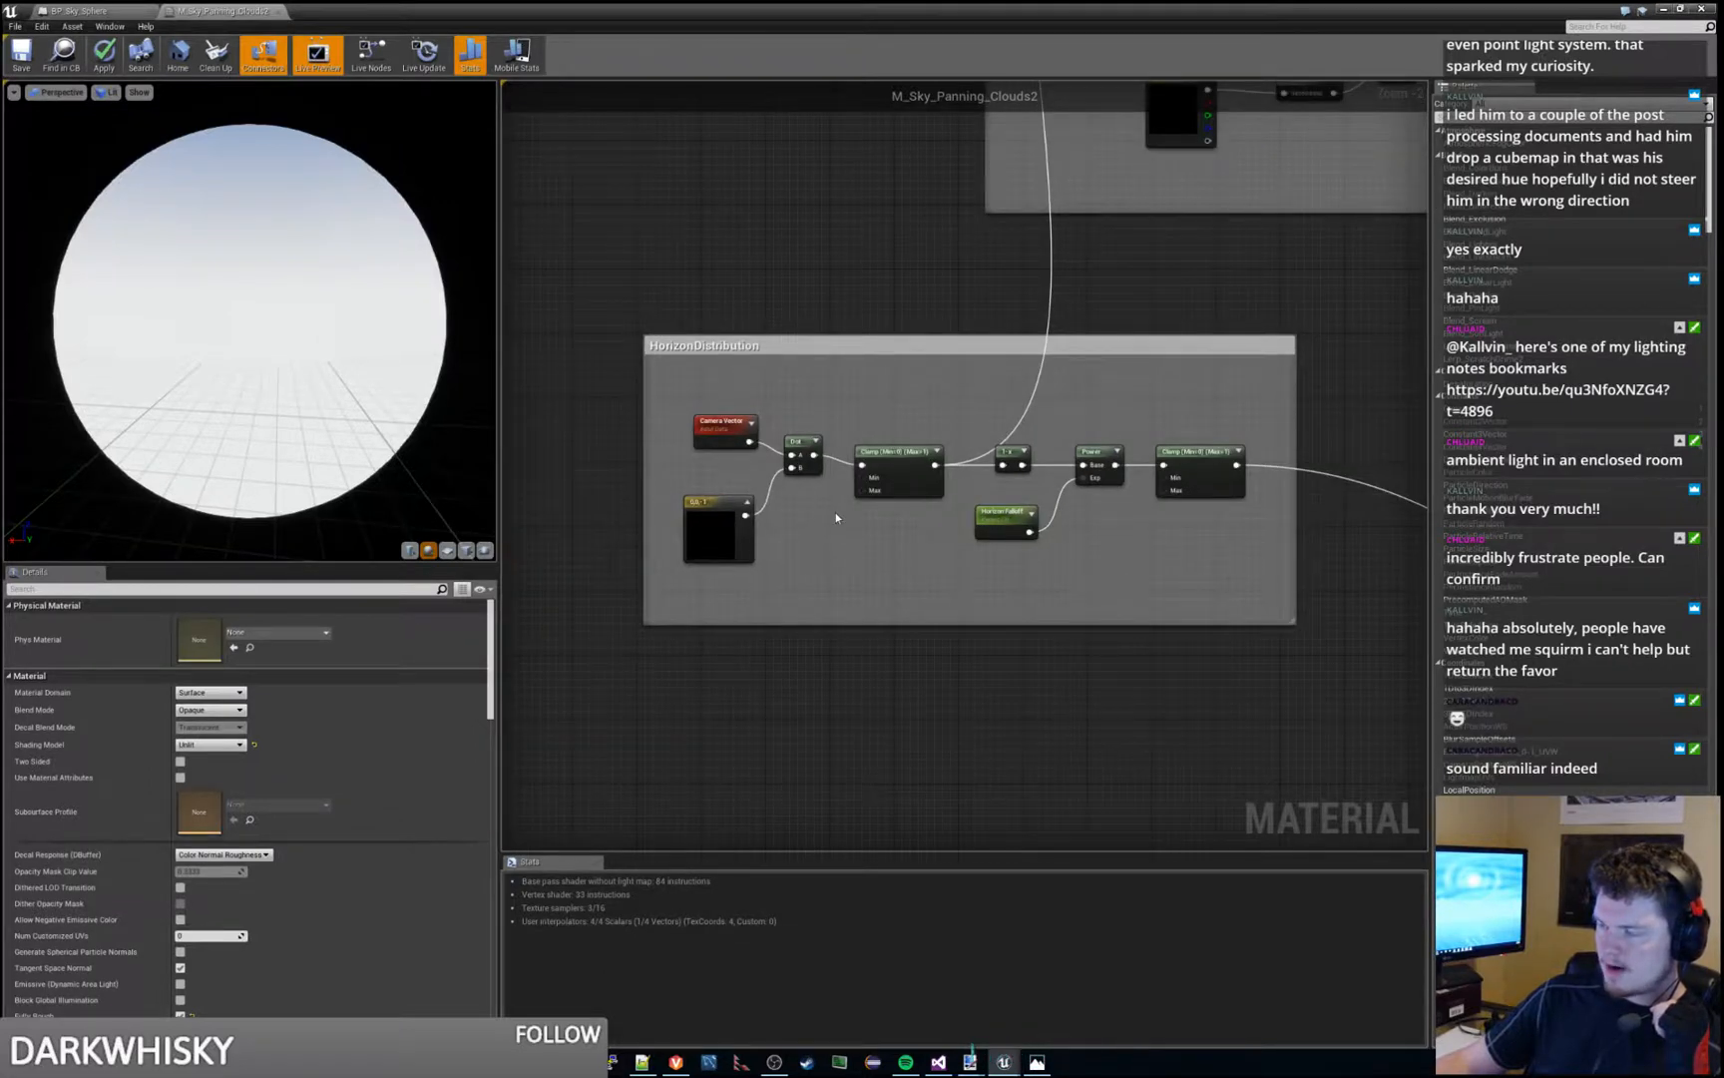
click(878, 479)
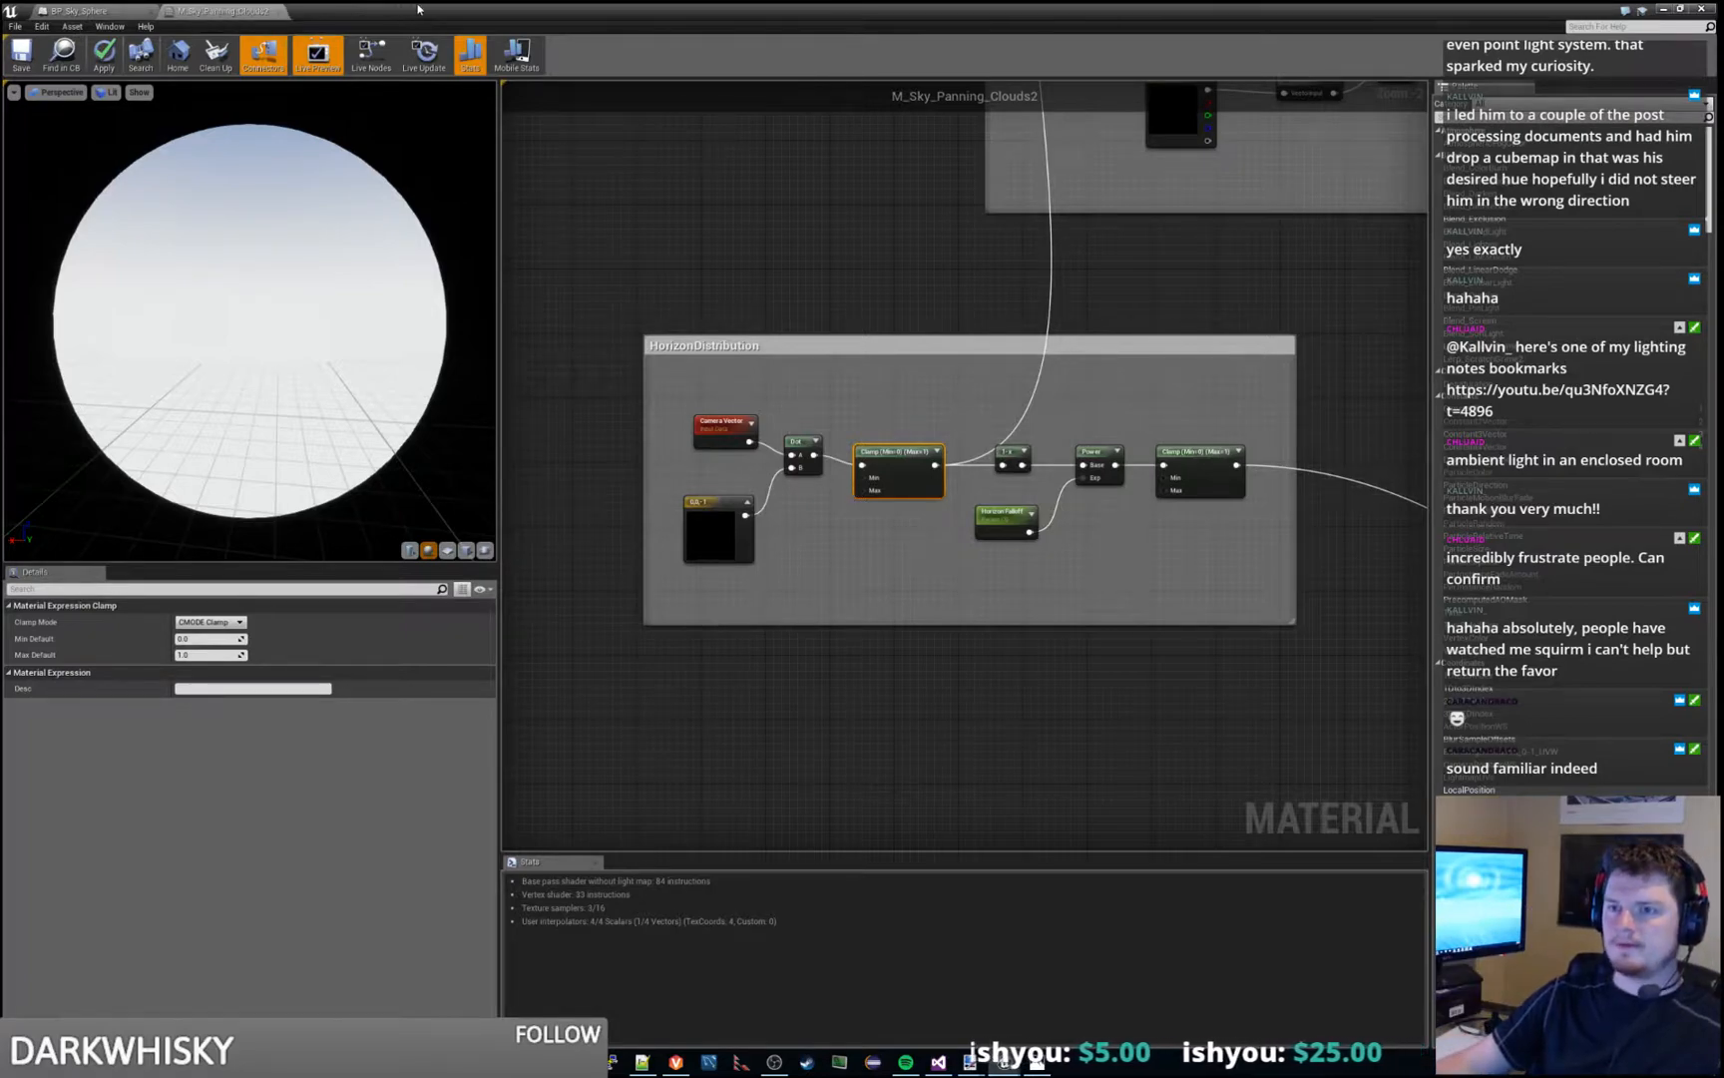
- Return to the Grasslands_At_Night level editor and create a folder named Sky inside TestContent
drag(416, 8, 1723, 260)
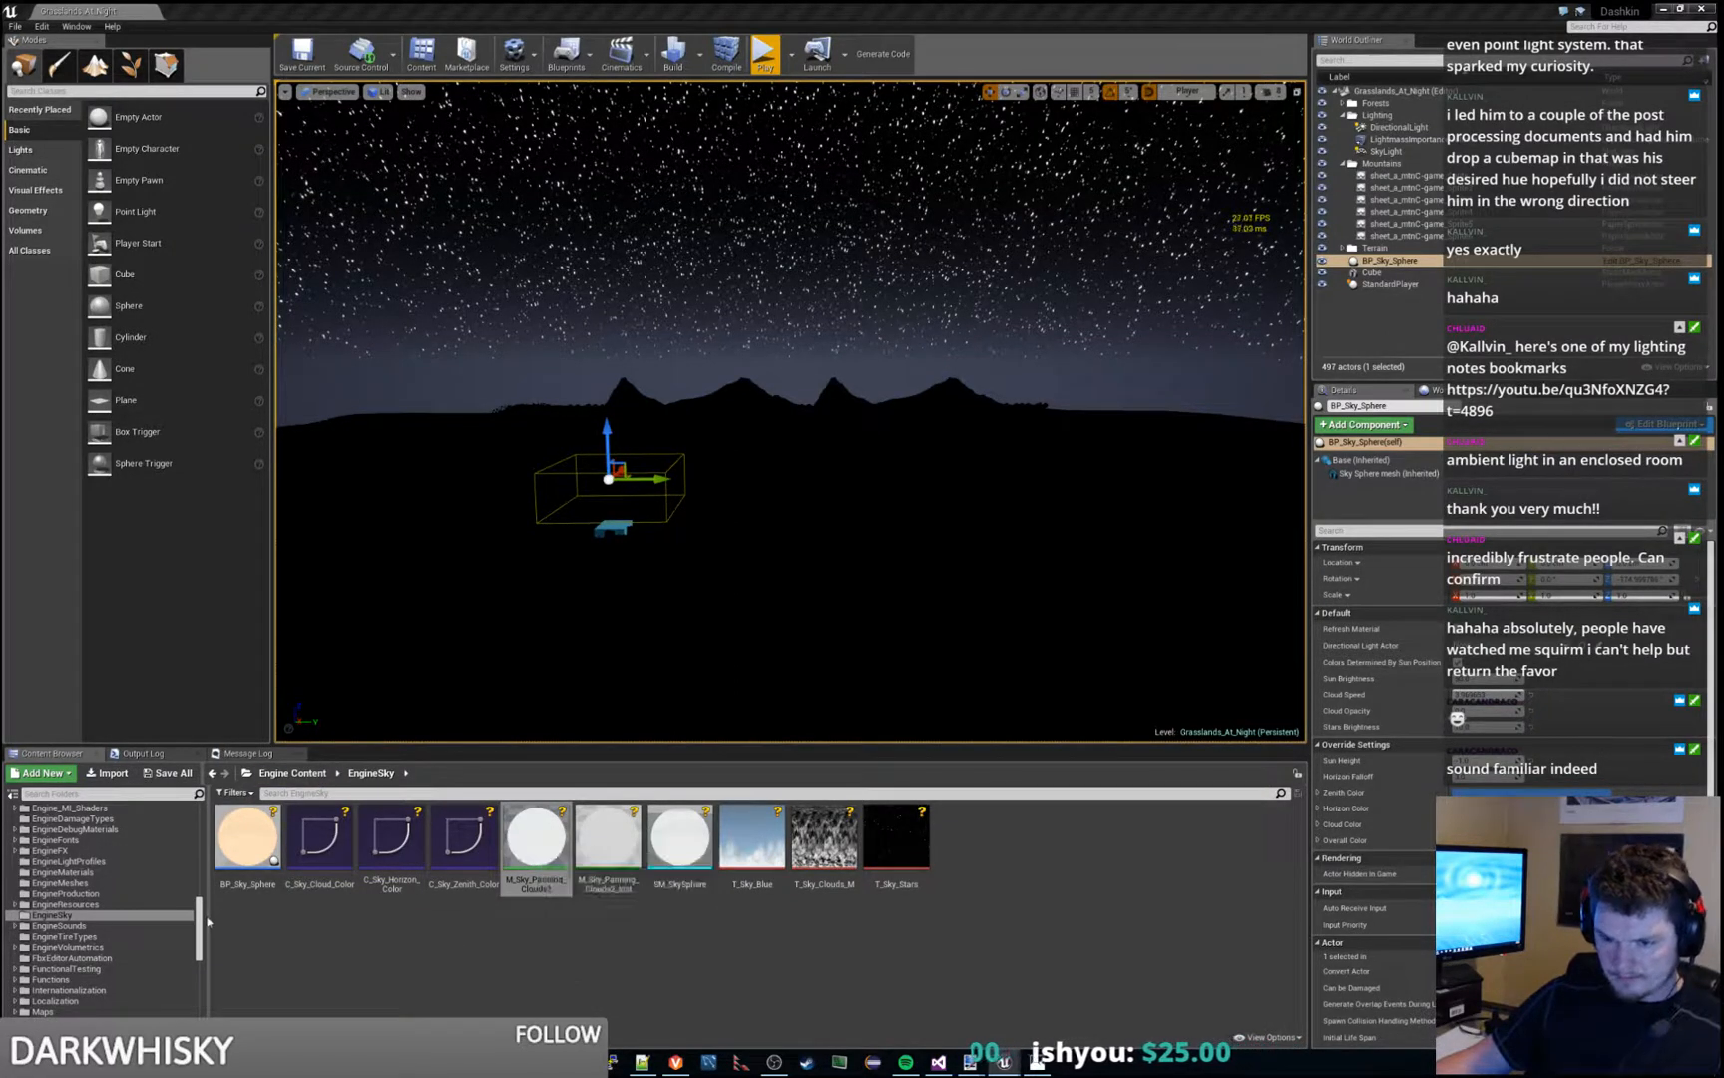
drag(199, 926, 205, 818)
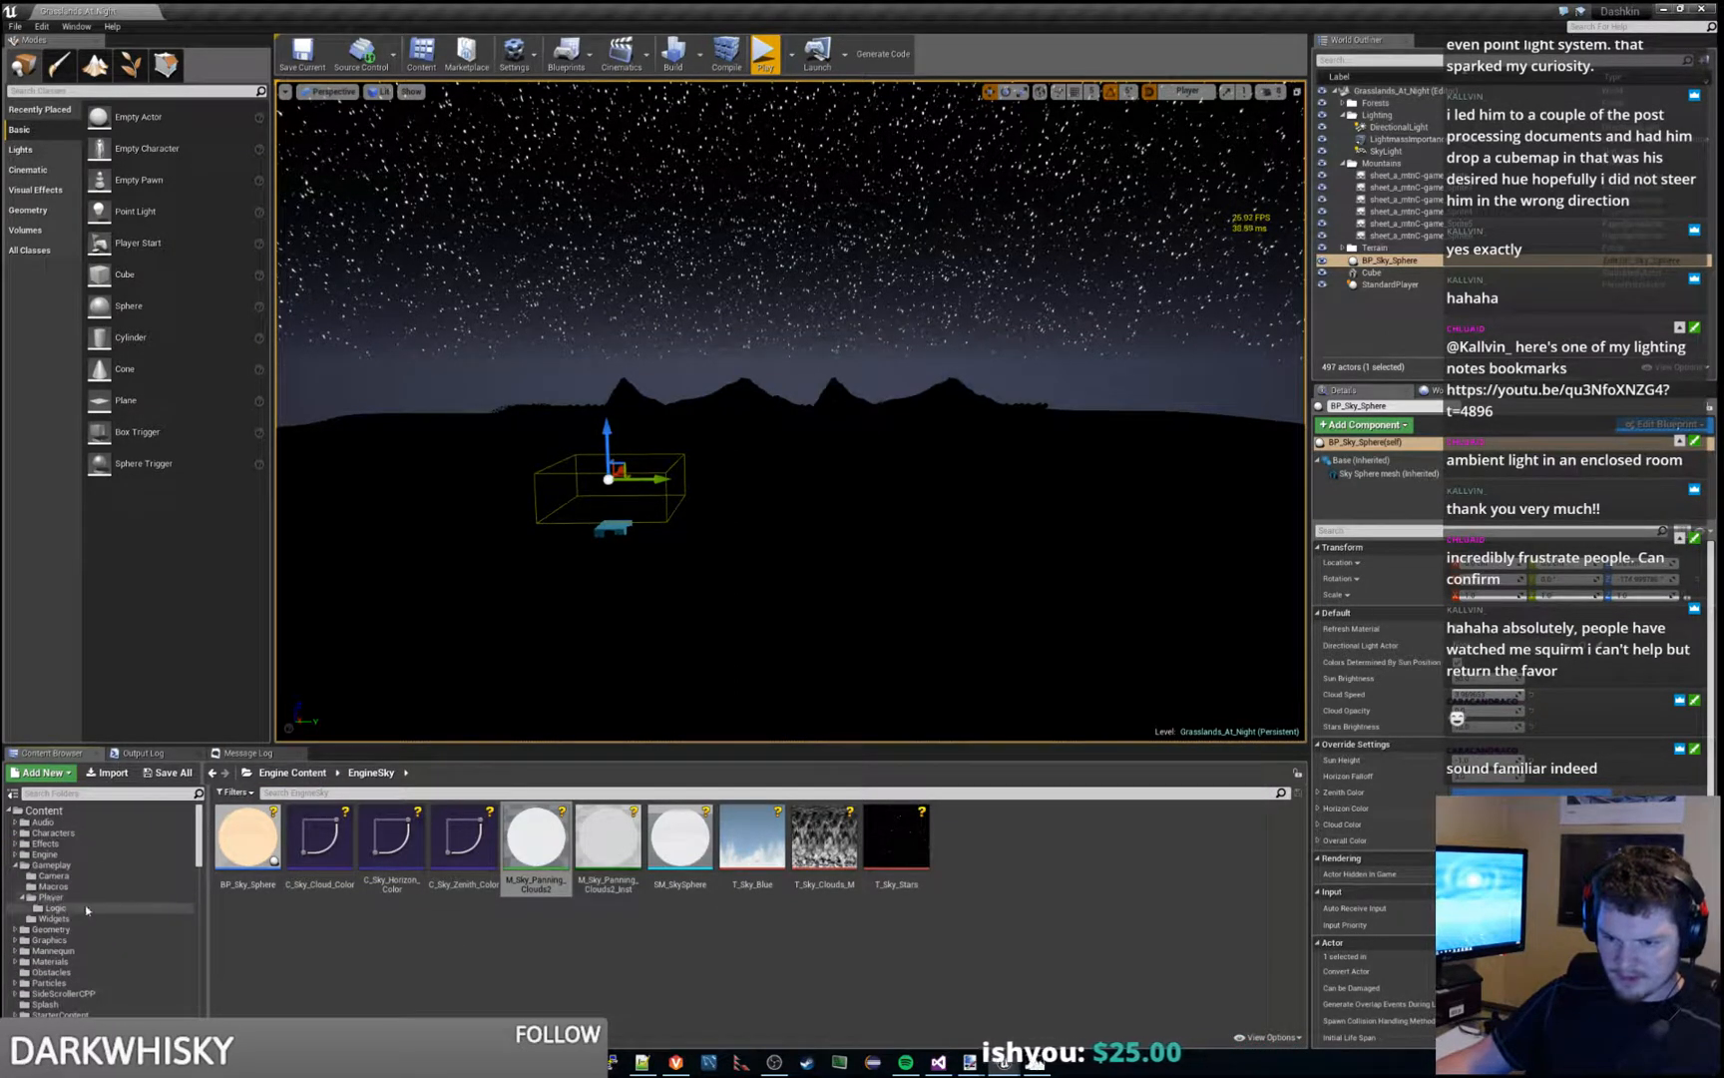
scroll(63, 923, down, 3)
click(60, 939)
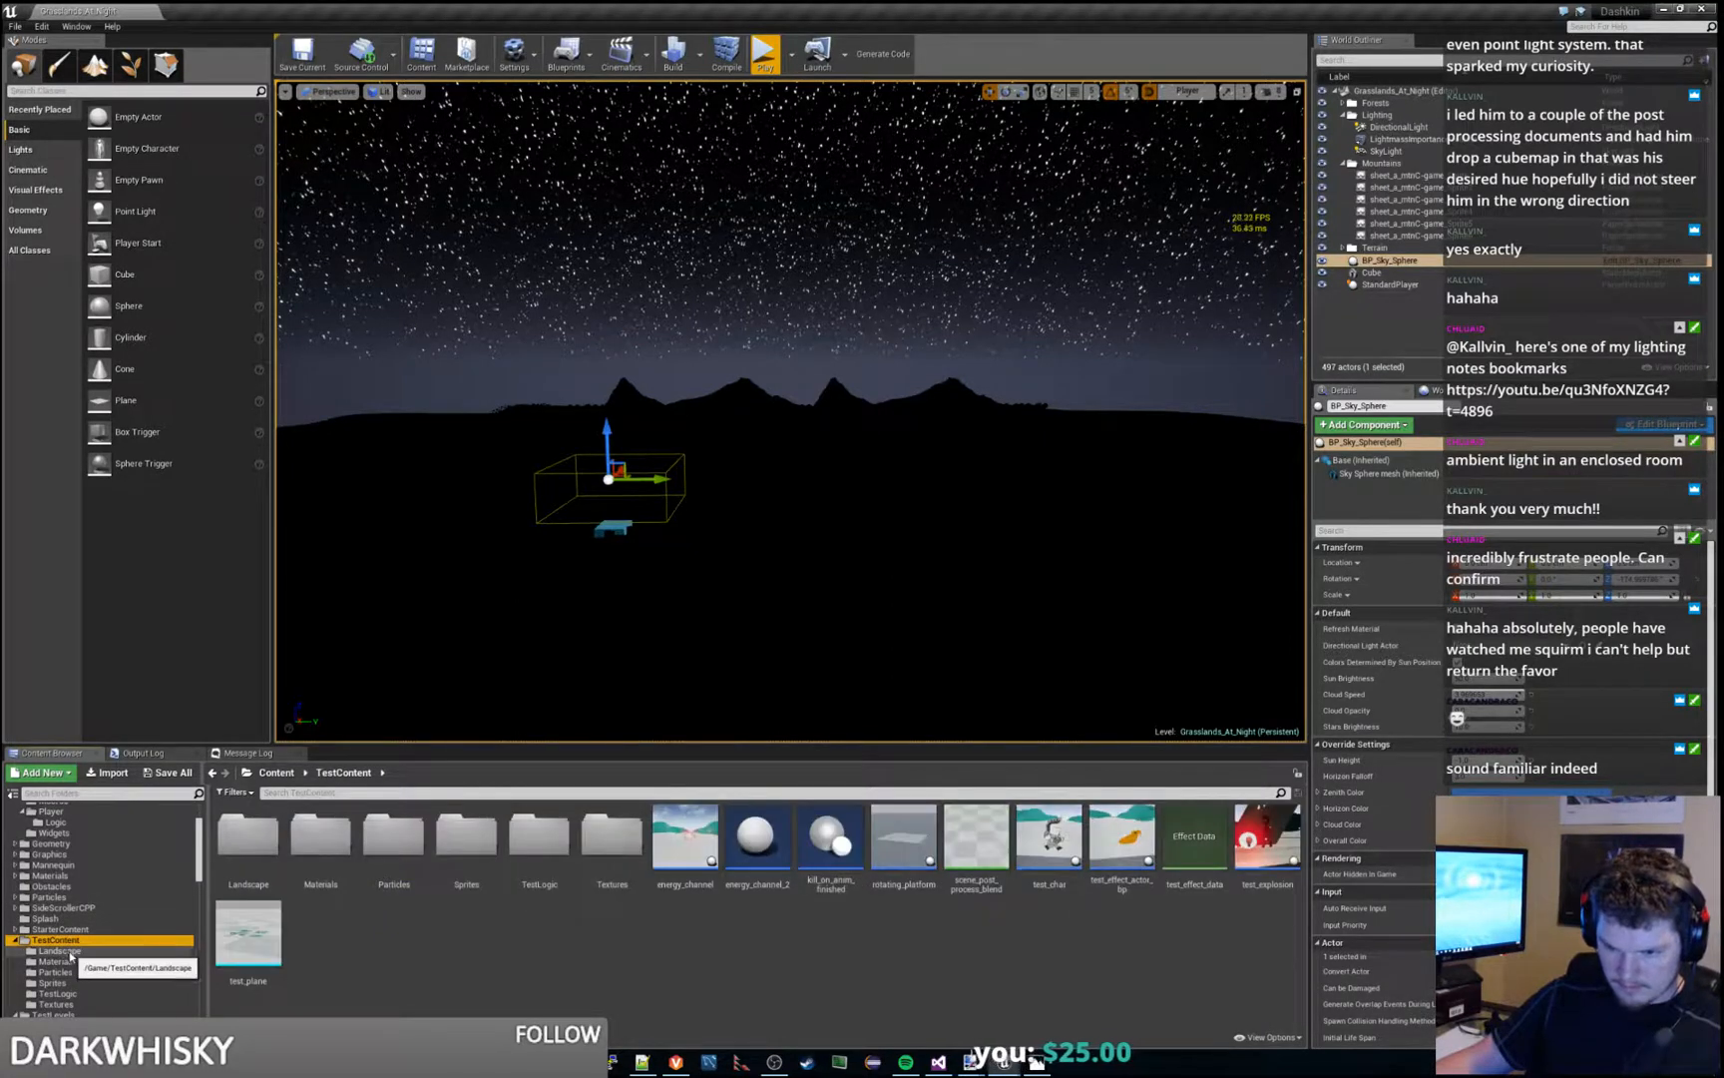
right_click(449, 958)
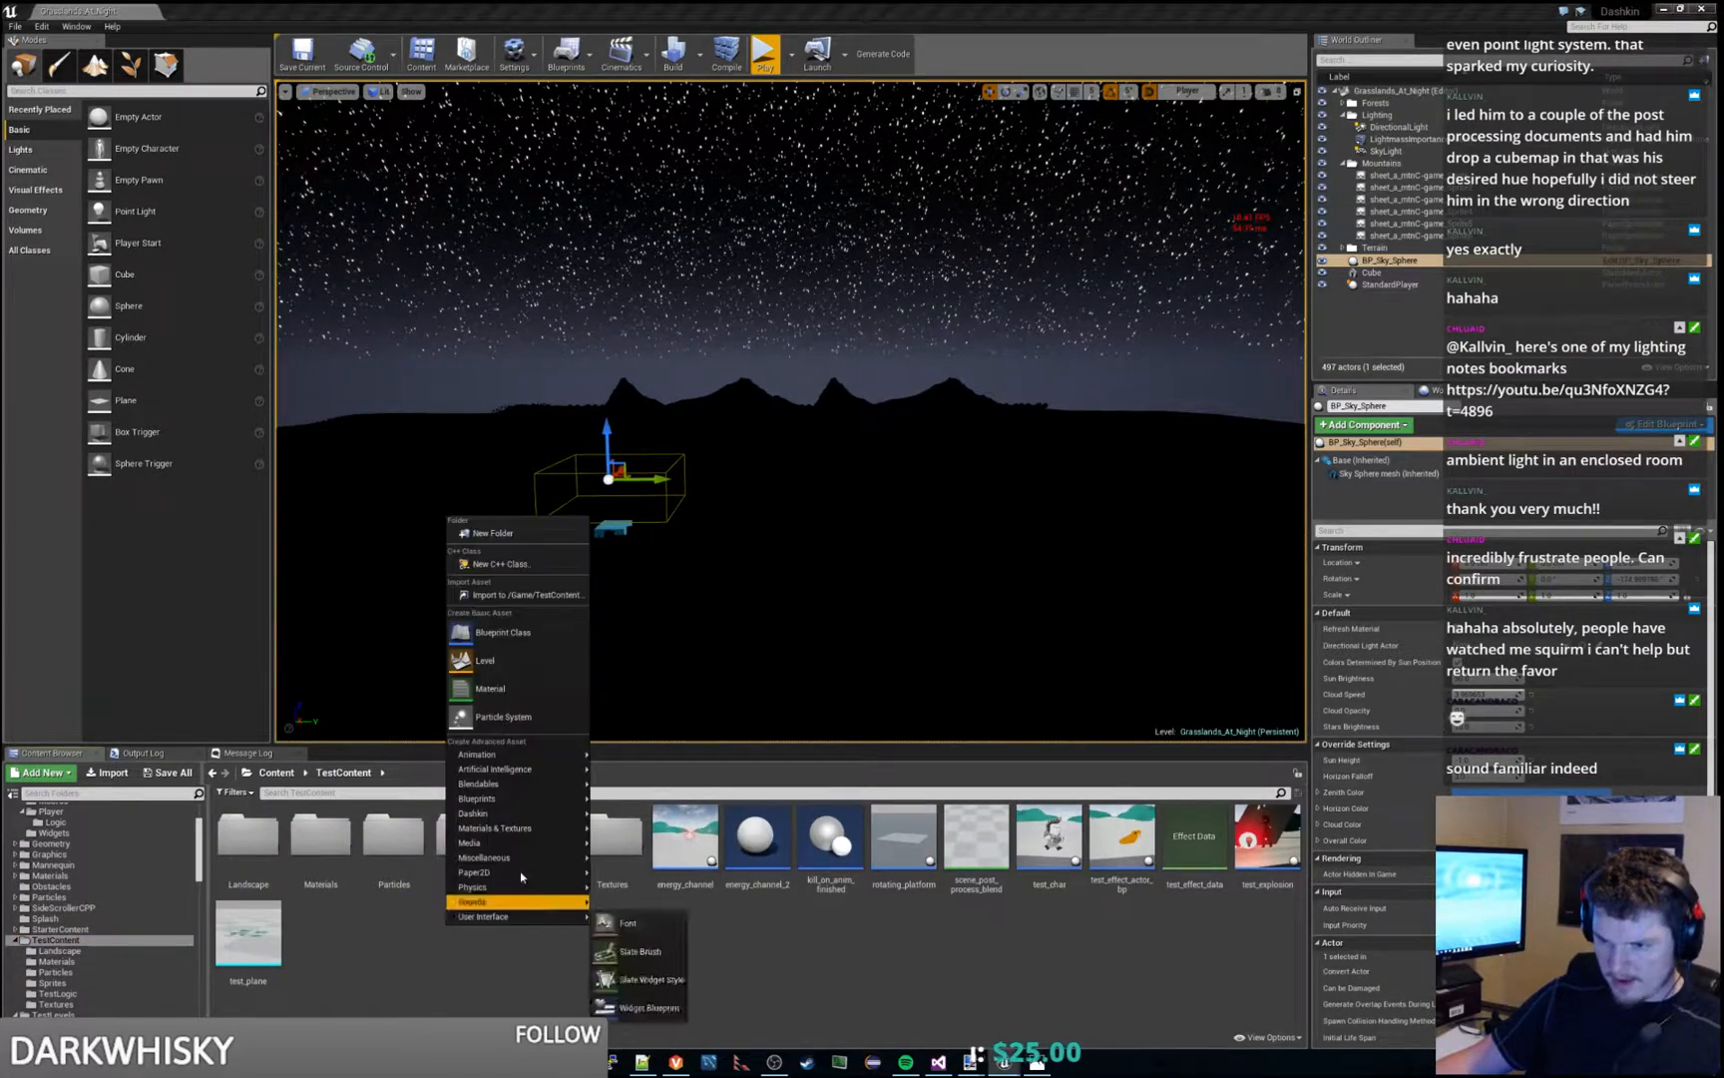
click(493, 534)
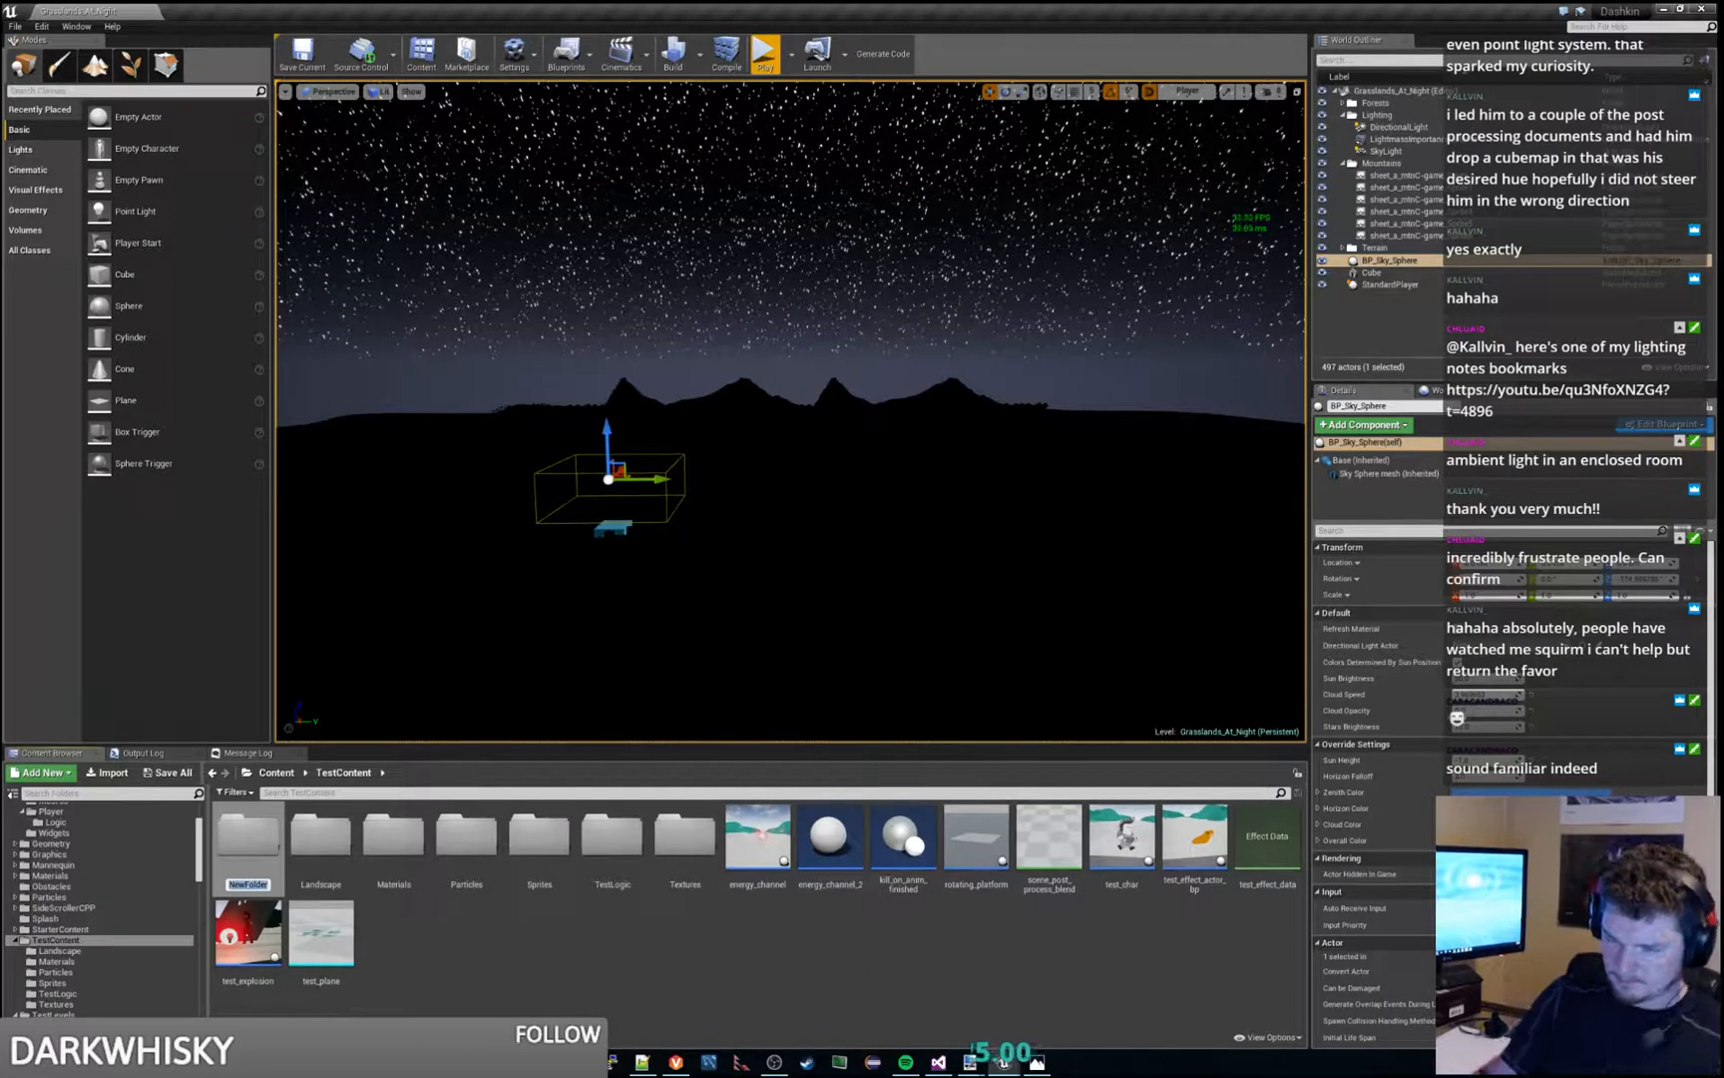
text(Sky)
key(Return)
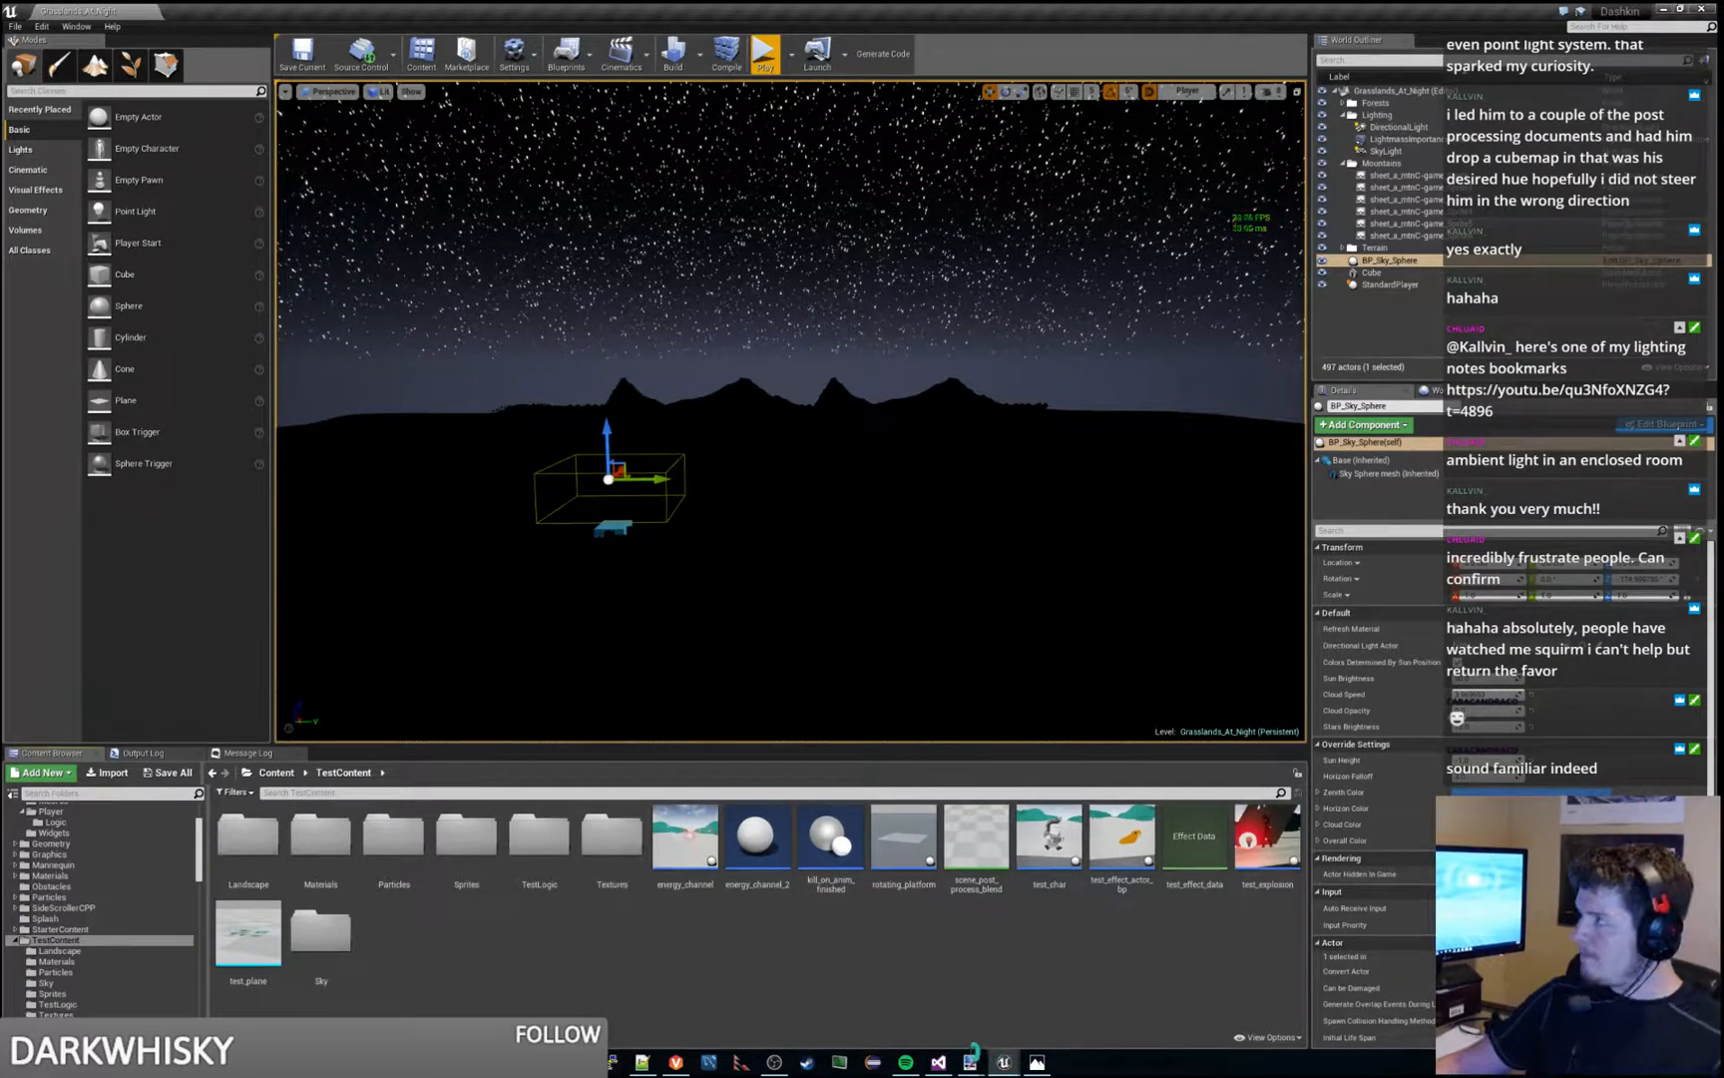
- Locate M_Sky_Panning_Clouds2 in EngineSky and copy it into the TestContent Sky folder
key(ctrl+b)
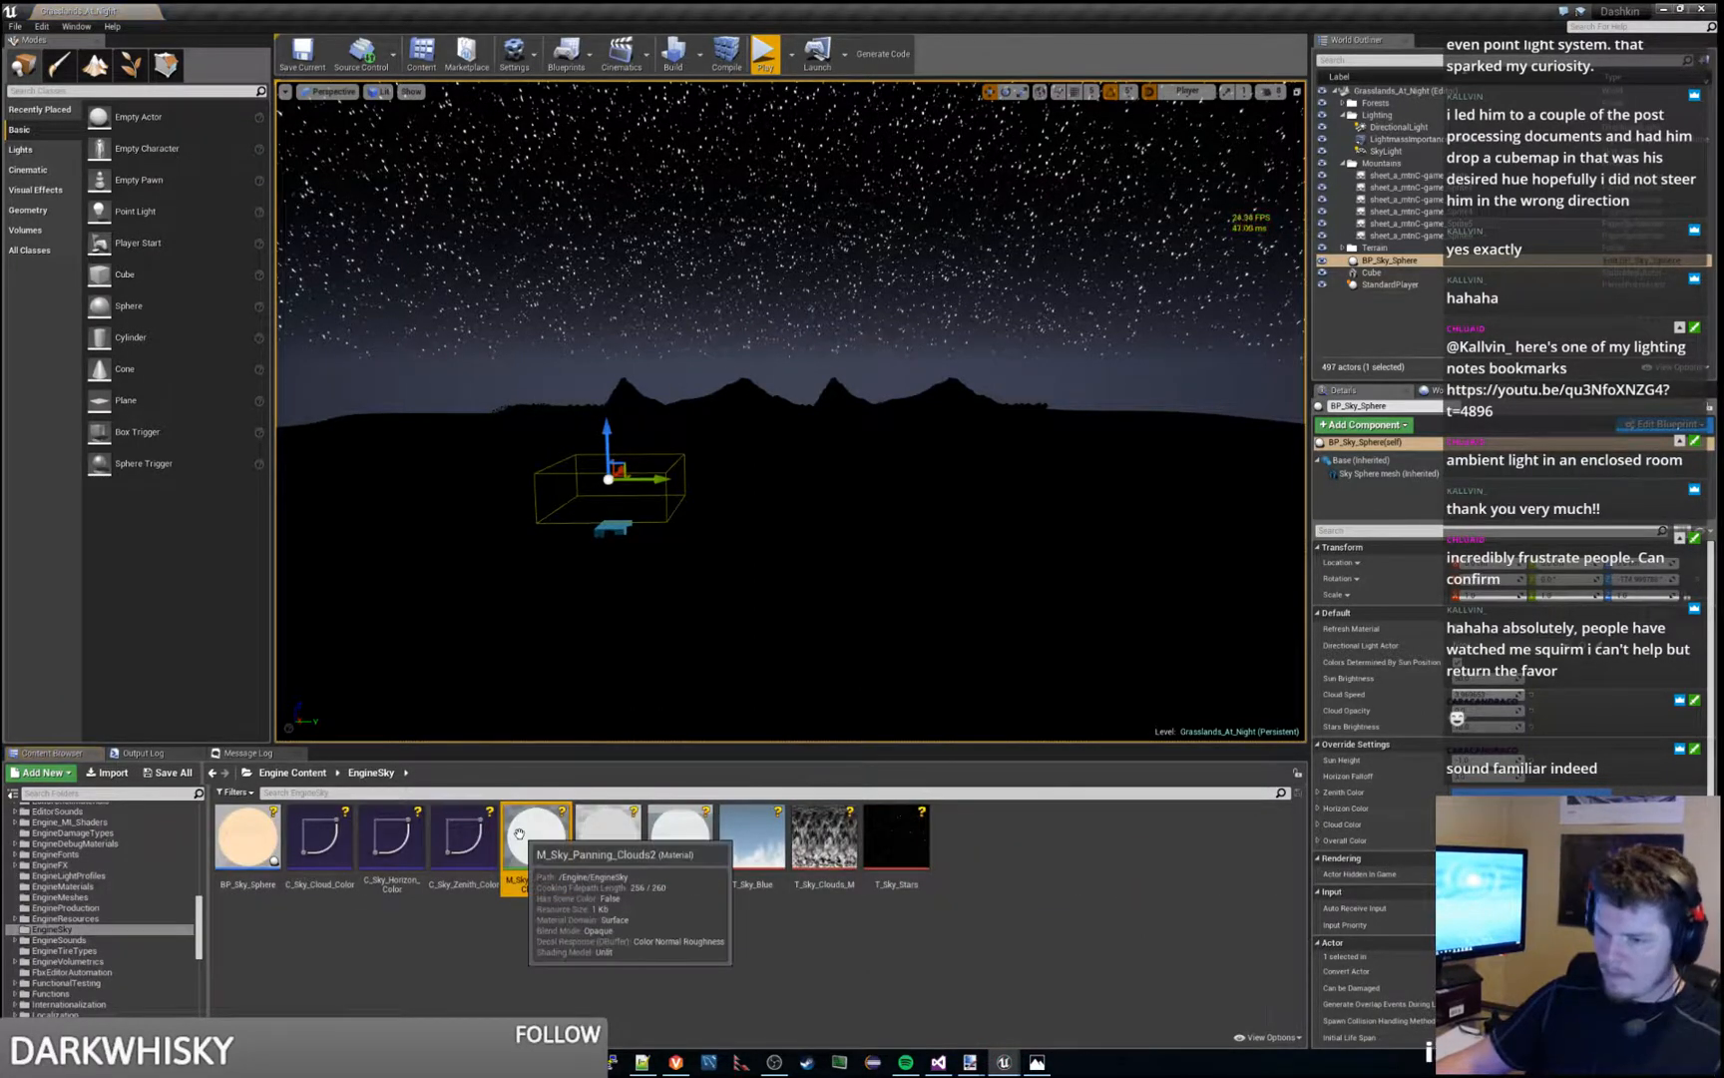
drag(199, 925, 207, 867)
drag(529, 868, 88, 900)
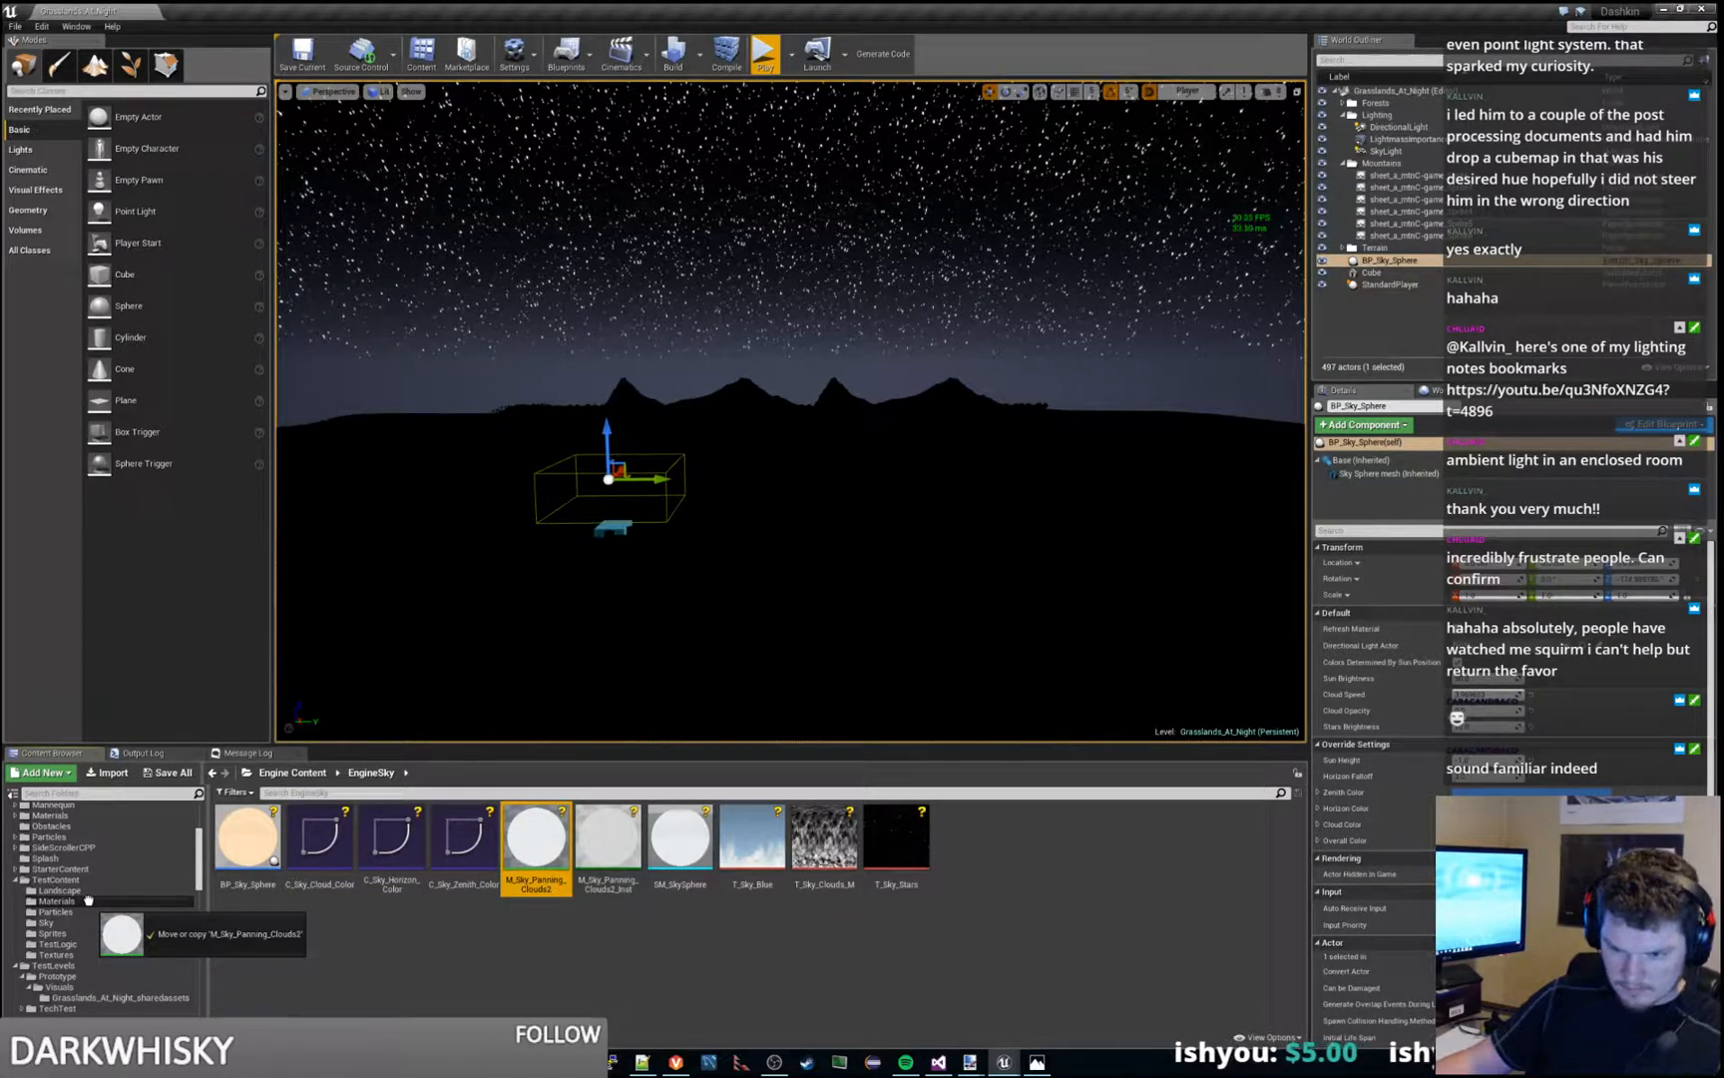
drag(87, 900, 80, 923)
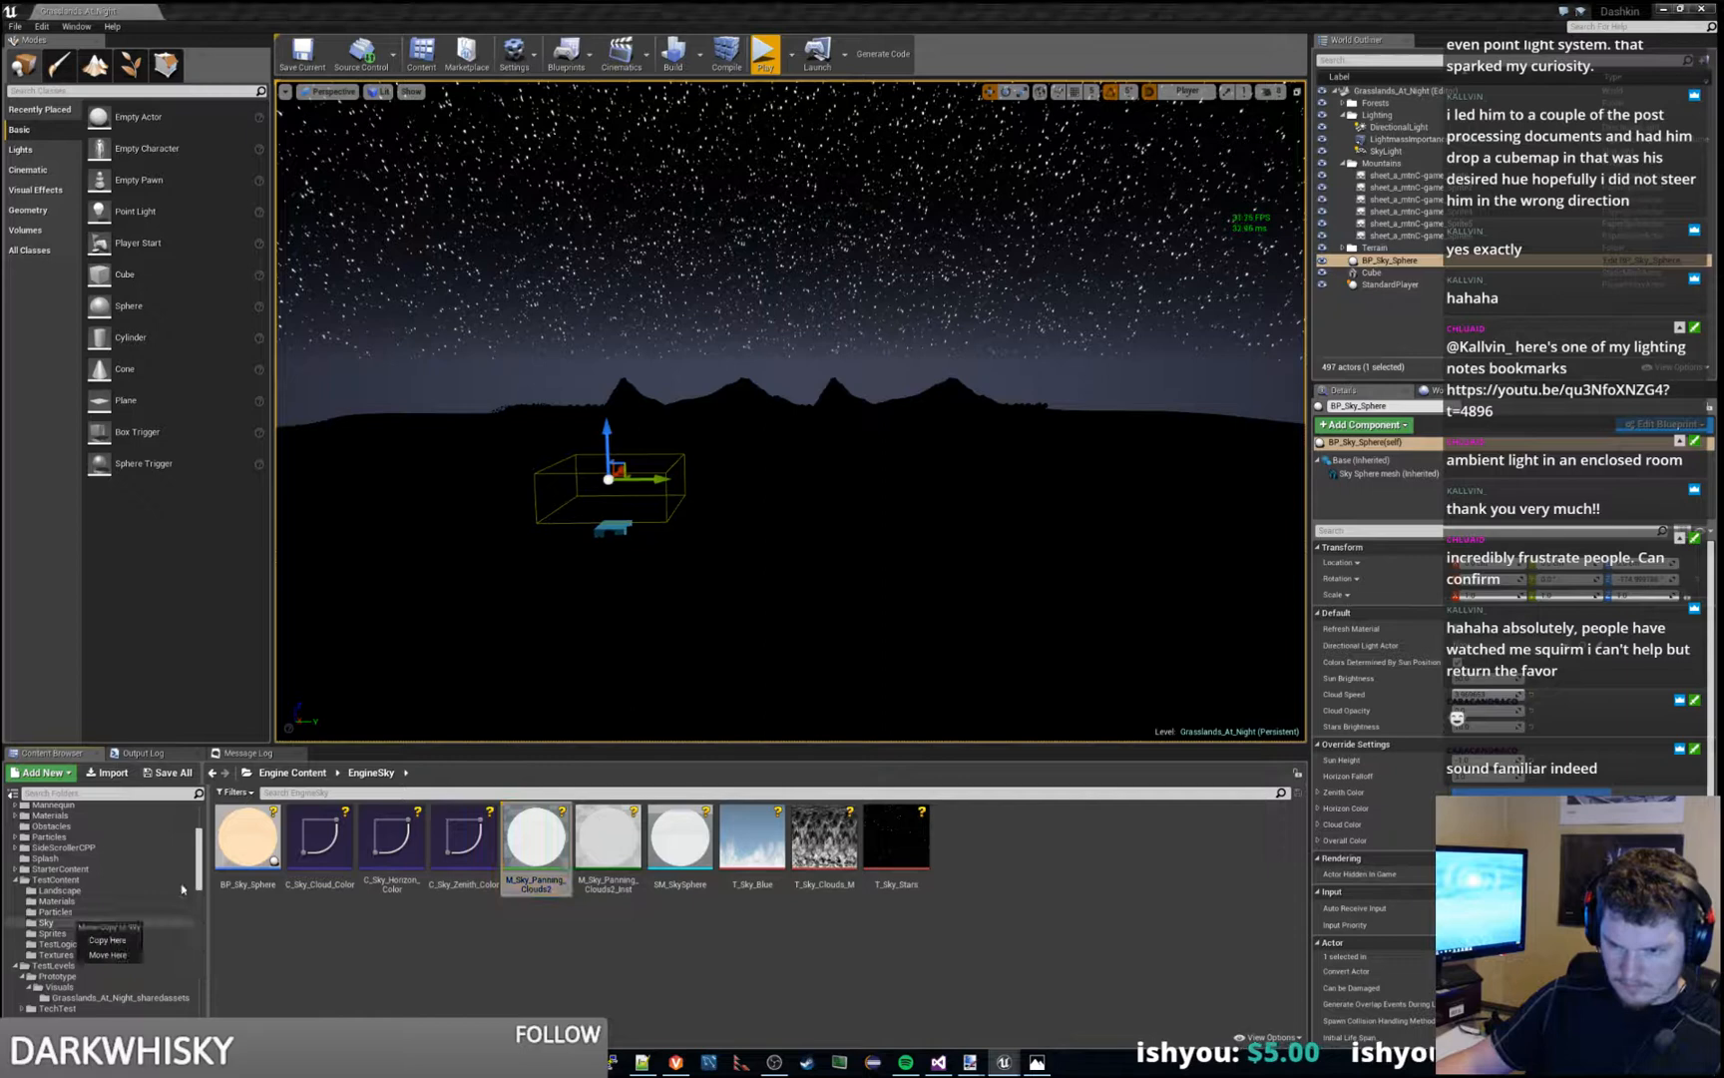
click(108, 953)
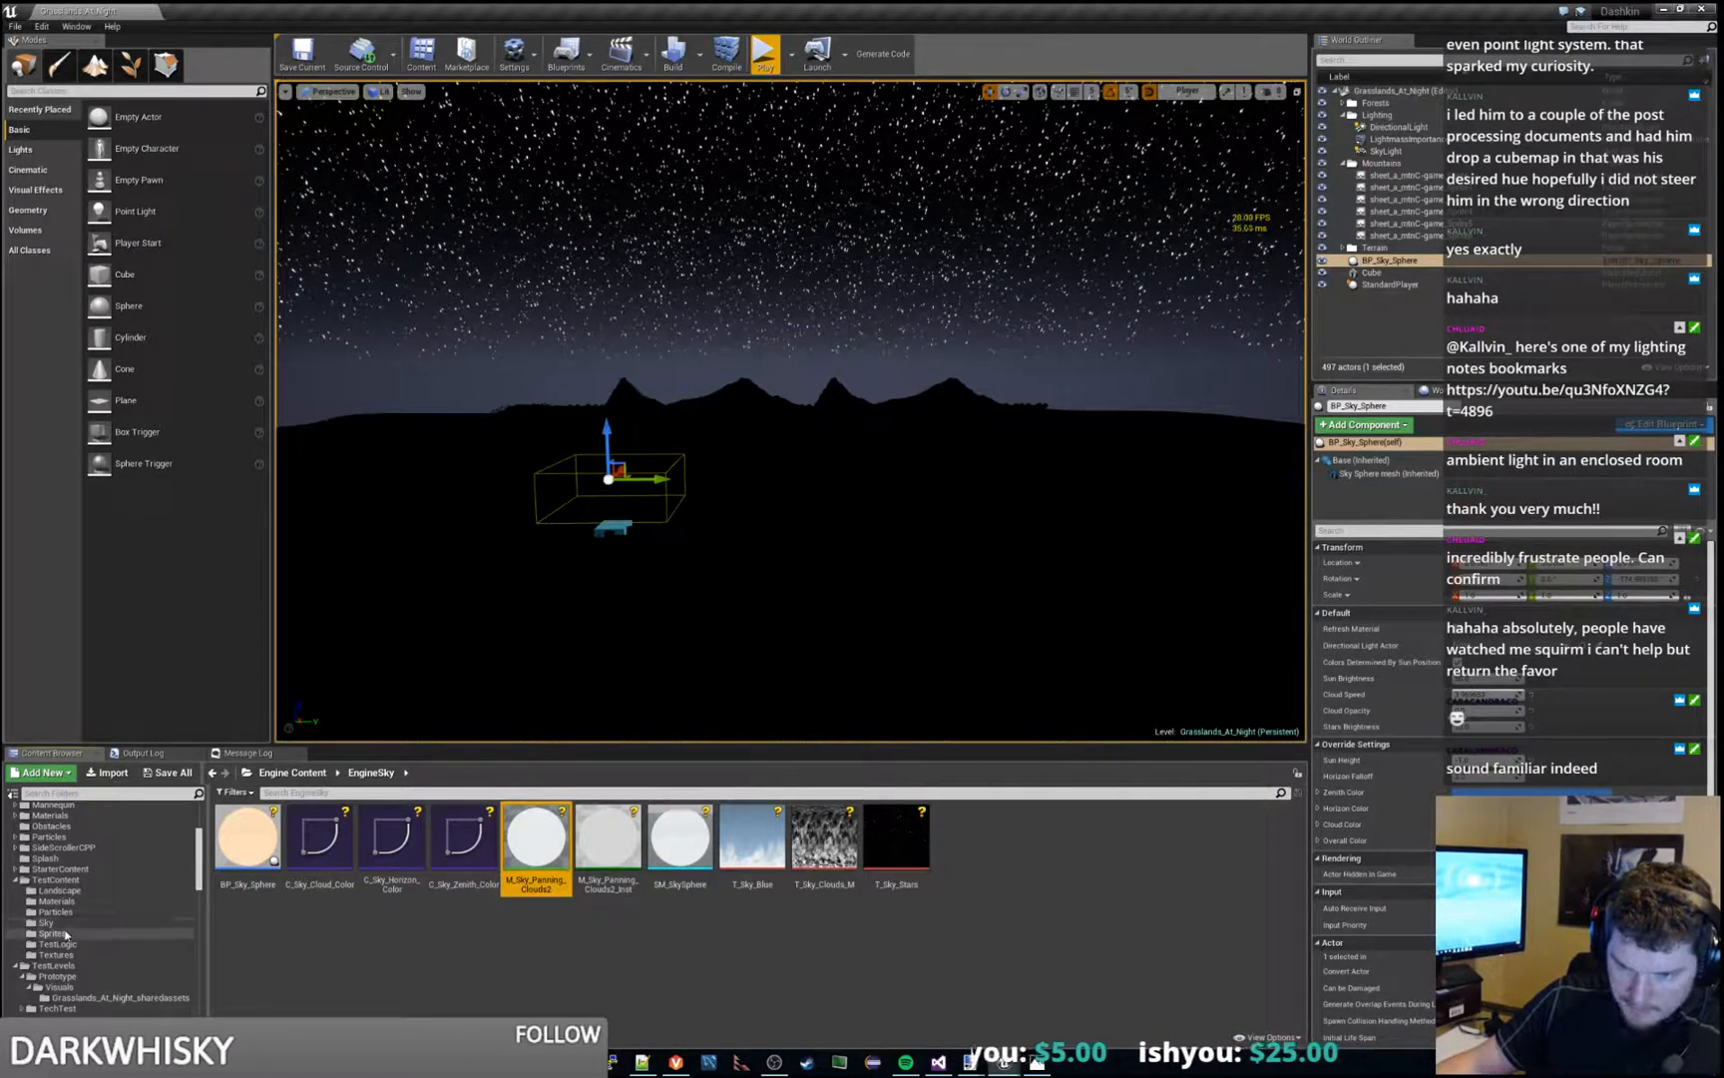
- Locate the level's BP_Sky_Sphere blueprint in EngineSky, copy it into the TestContent Sky folder, and open that folder
click(770, 953)
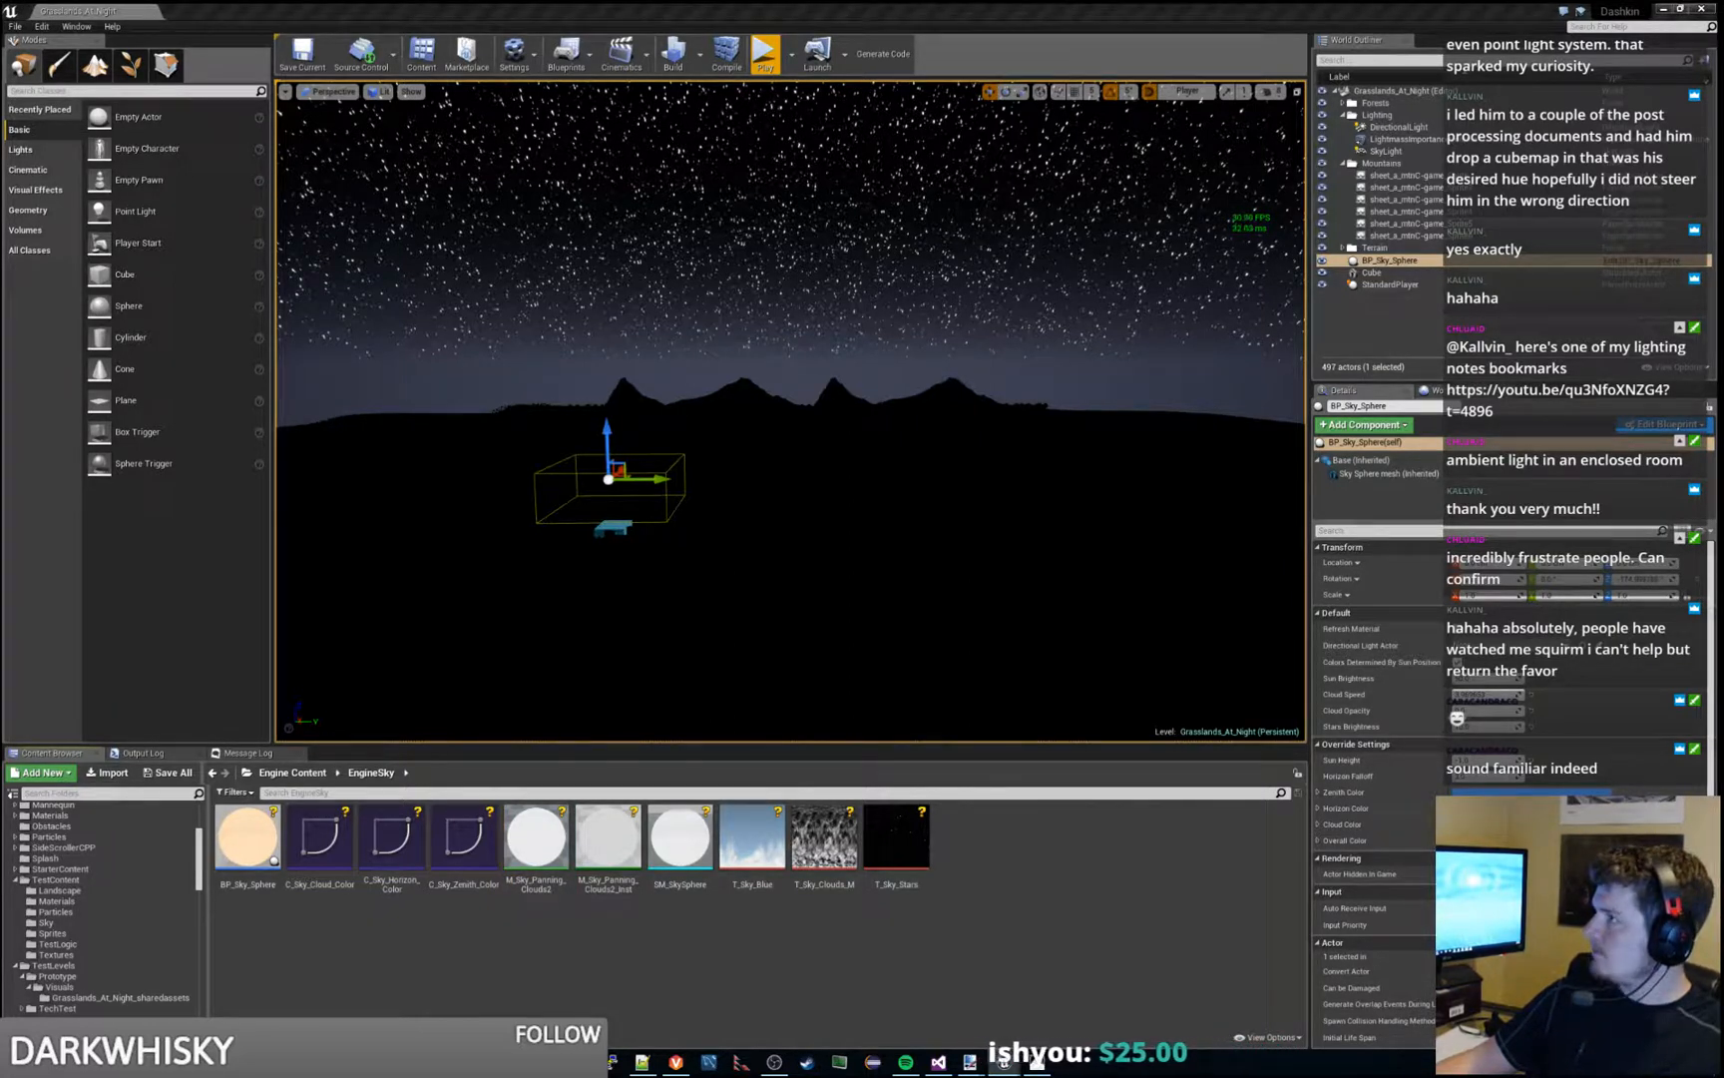
click(1387, 261)
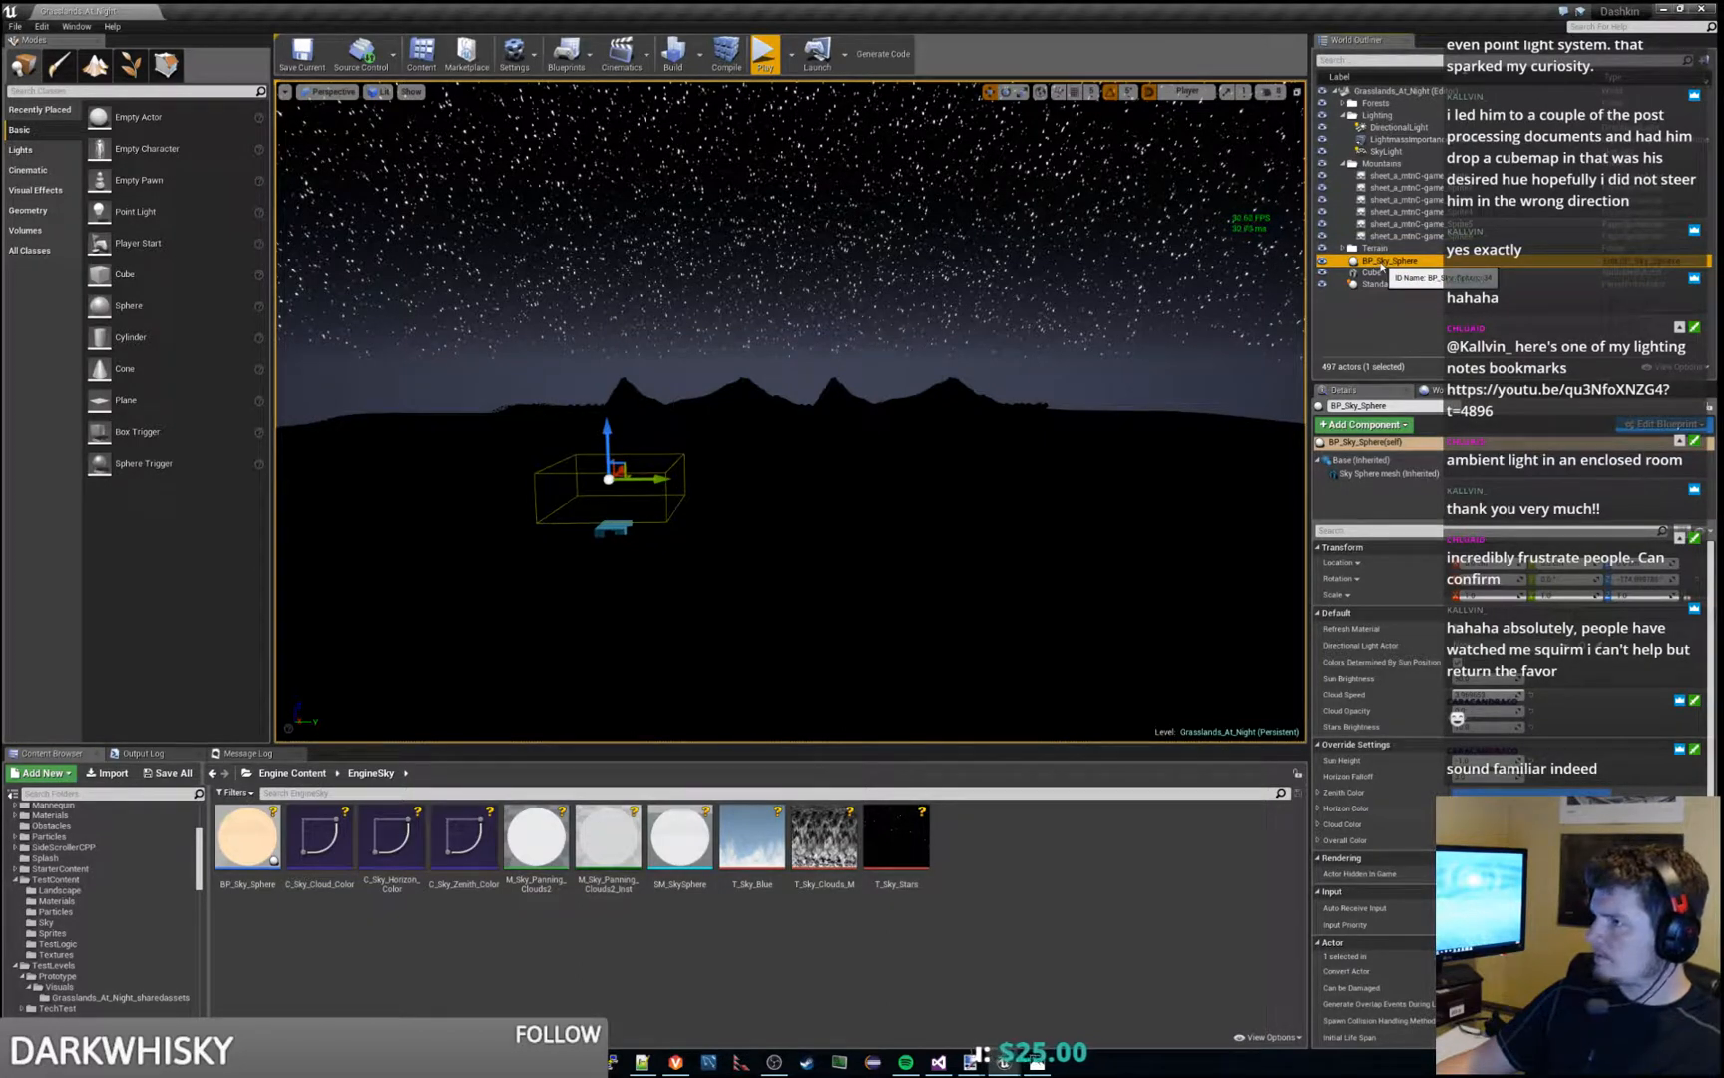
right_click(1382, 267)
click(1415, 280)
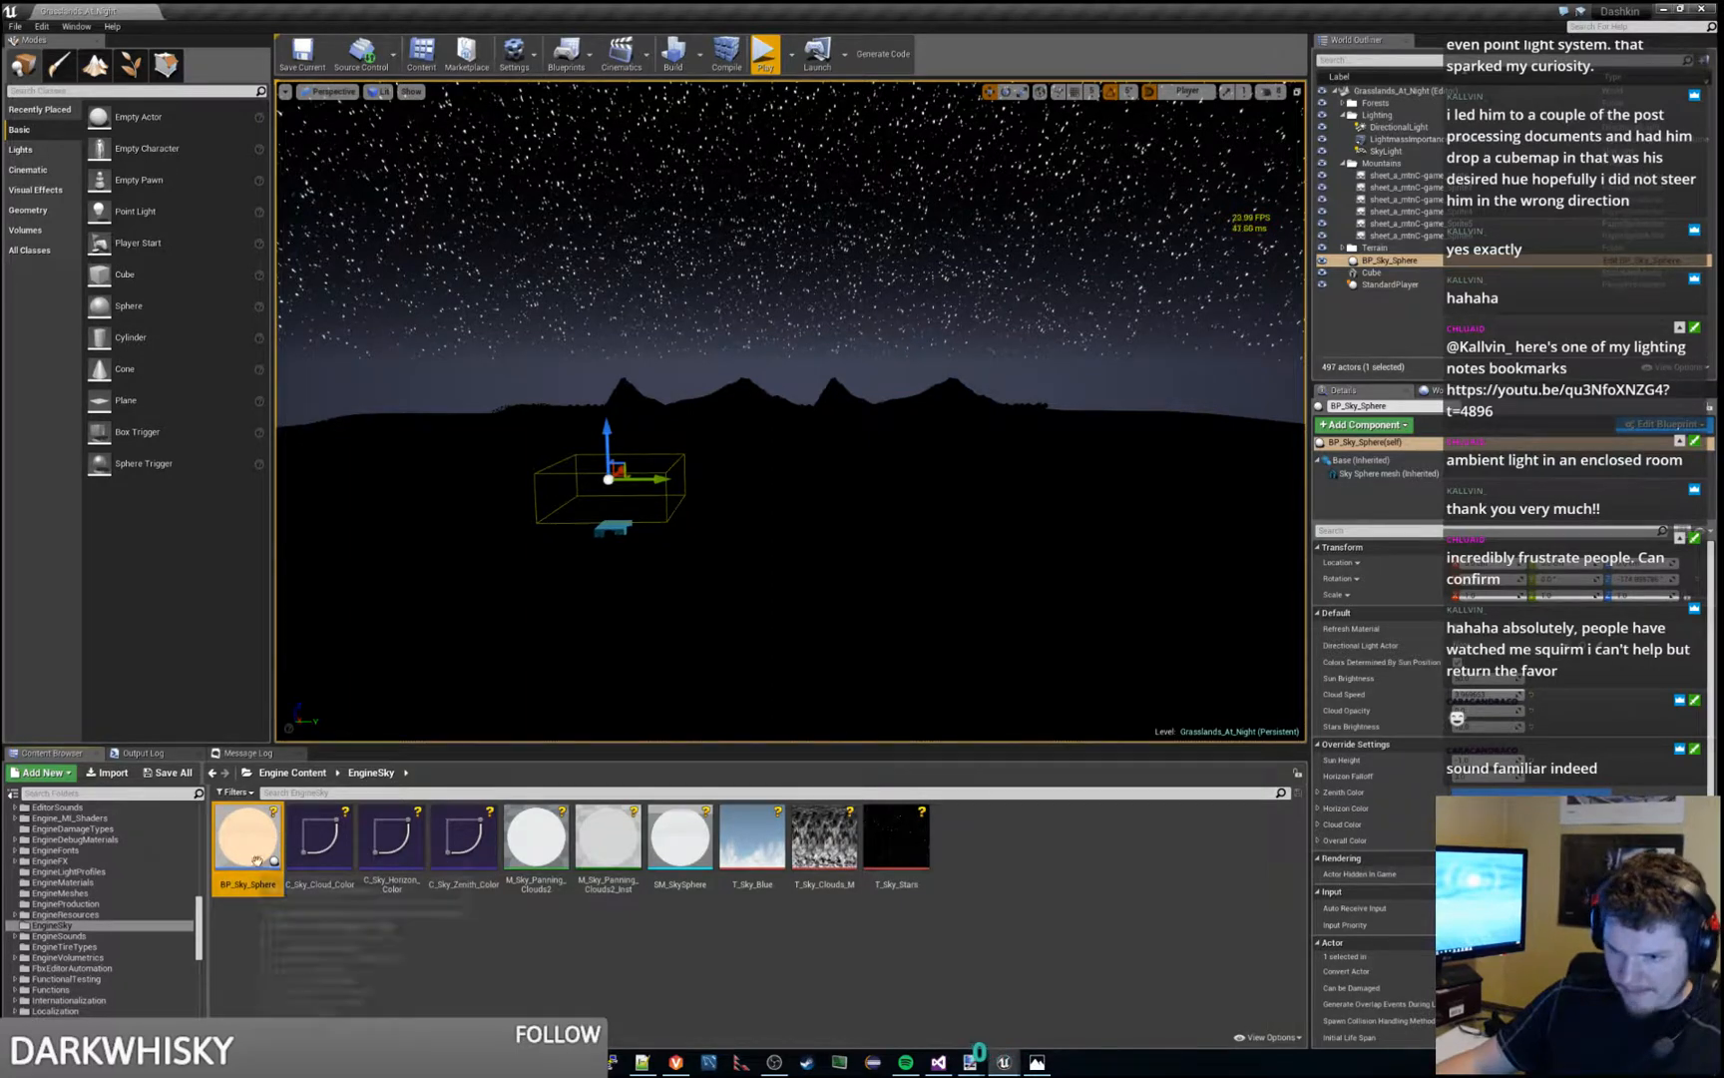
drag(201, 933, 74, 890)
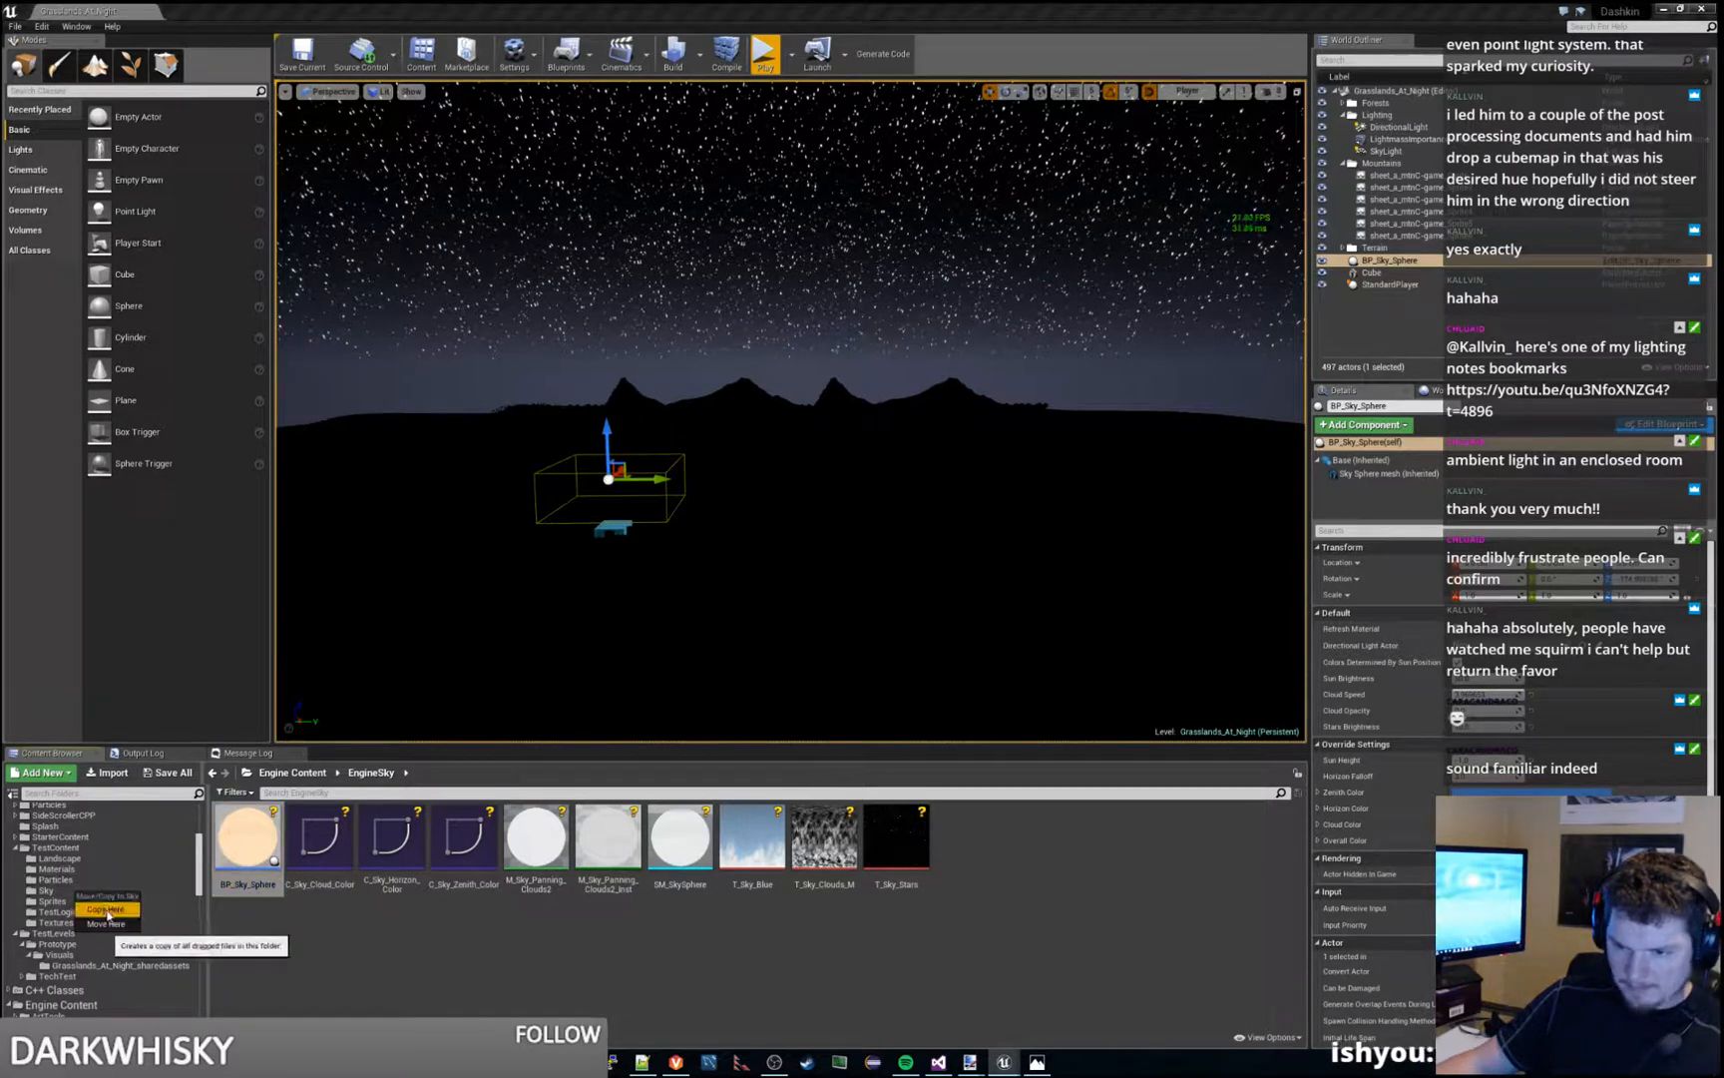
click(105, 904)
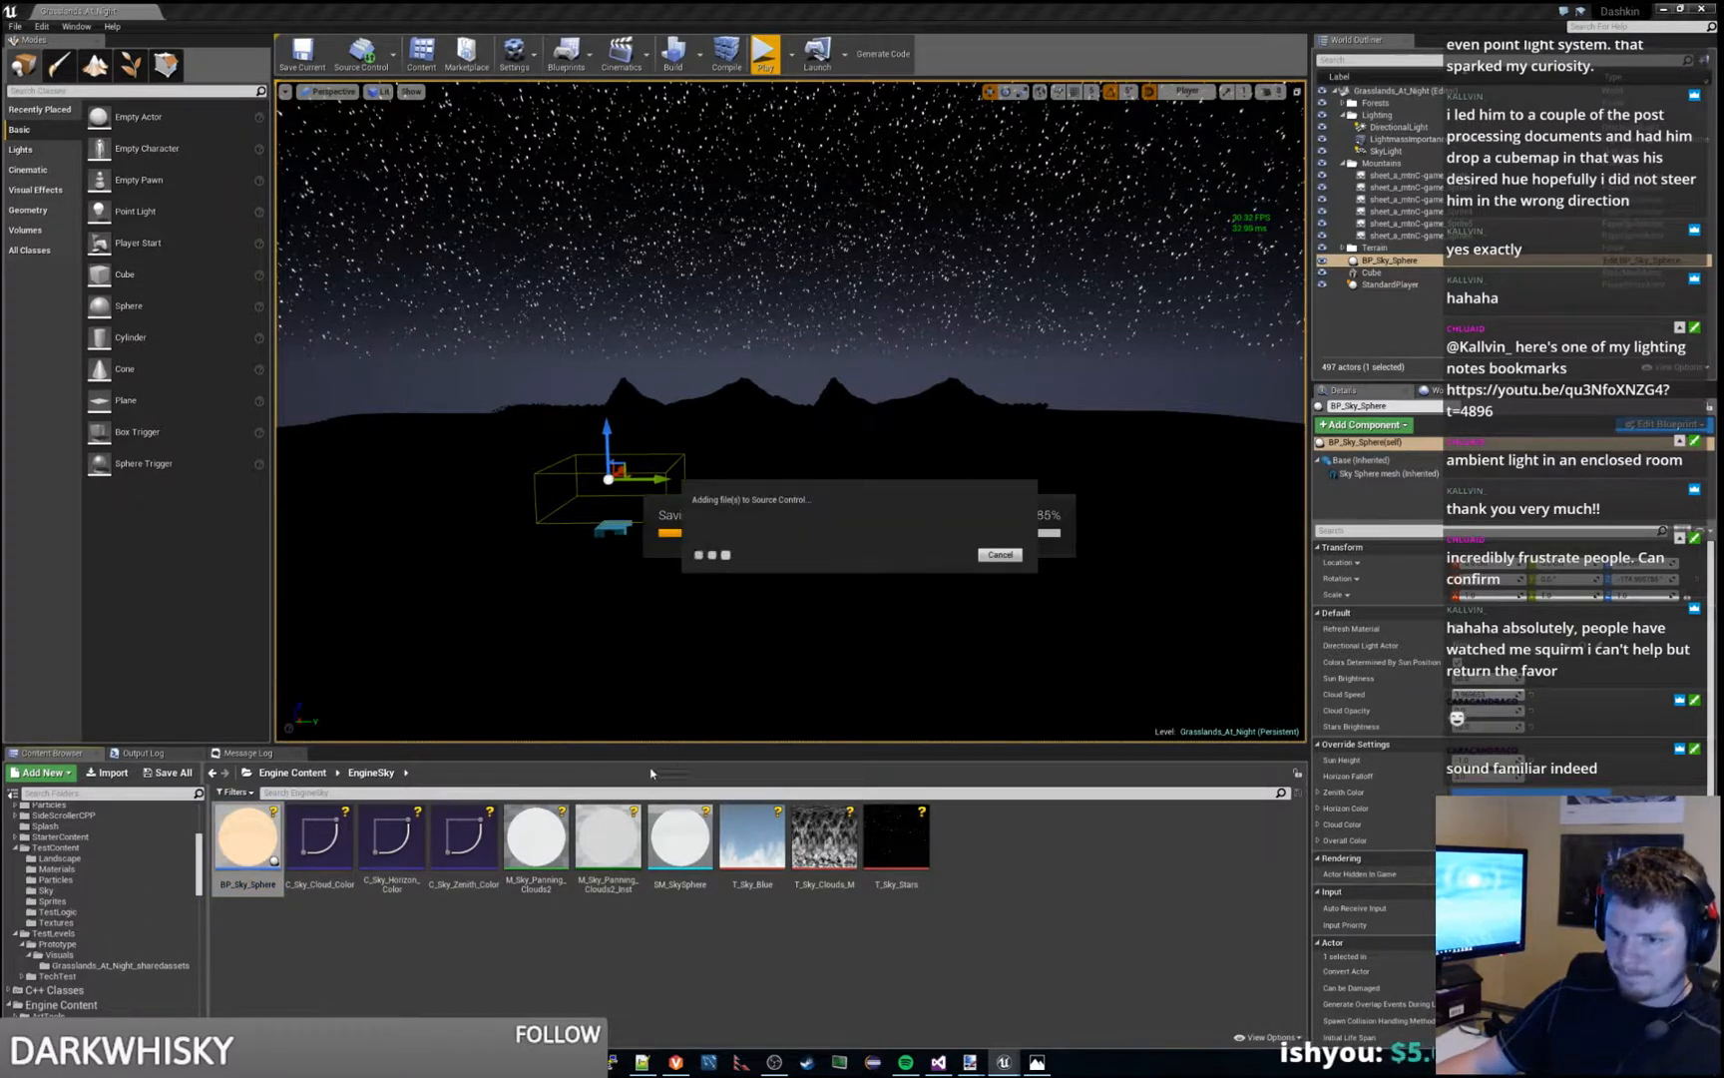
click(55, 893)
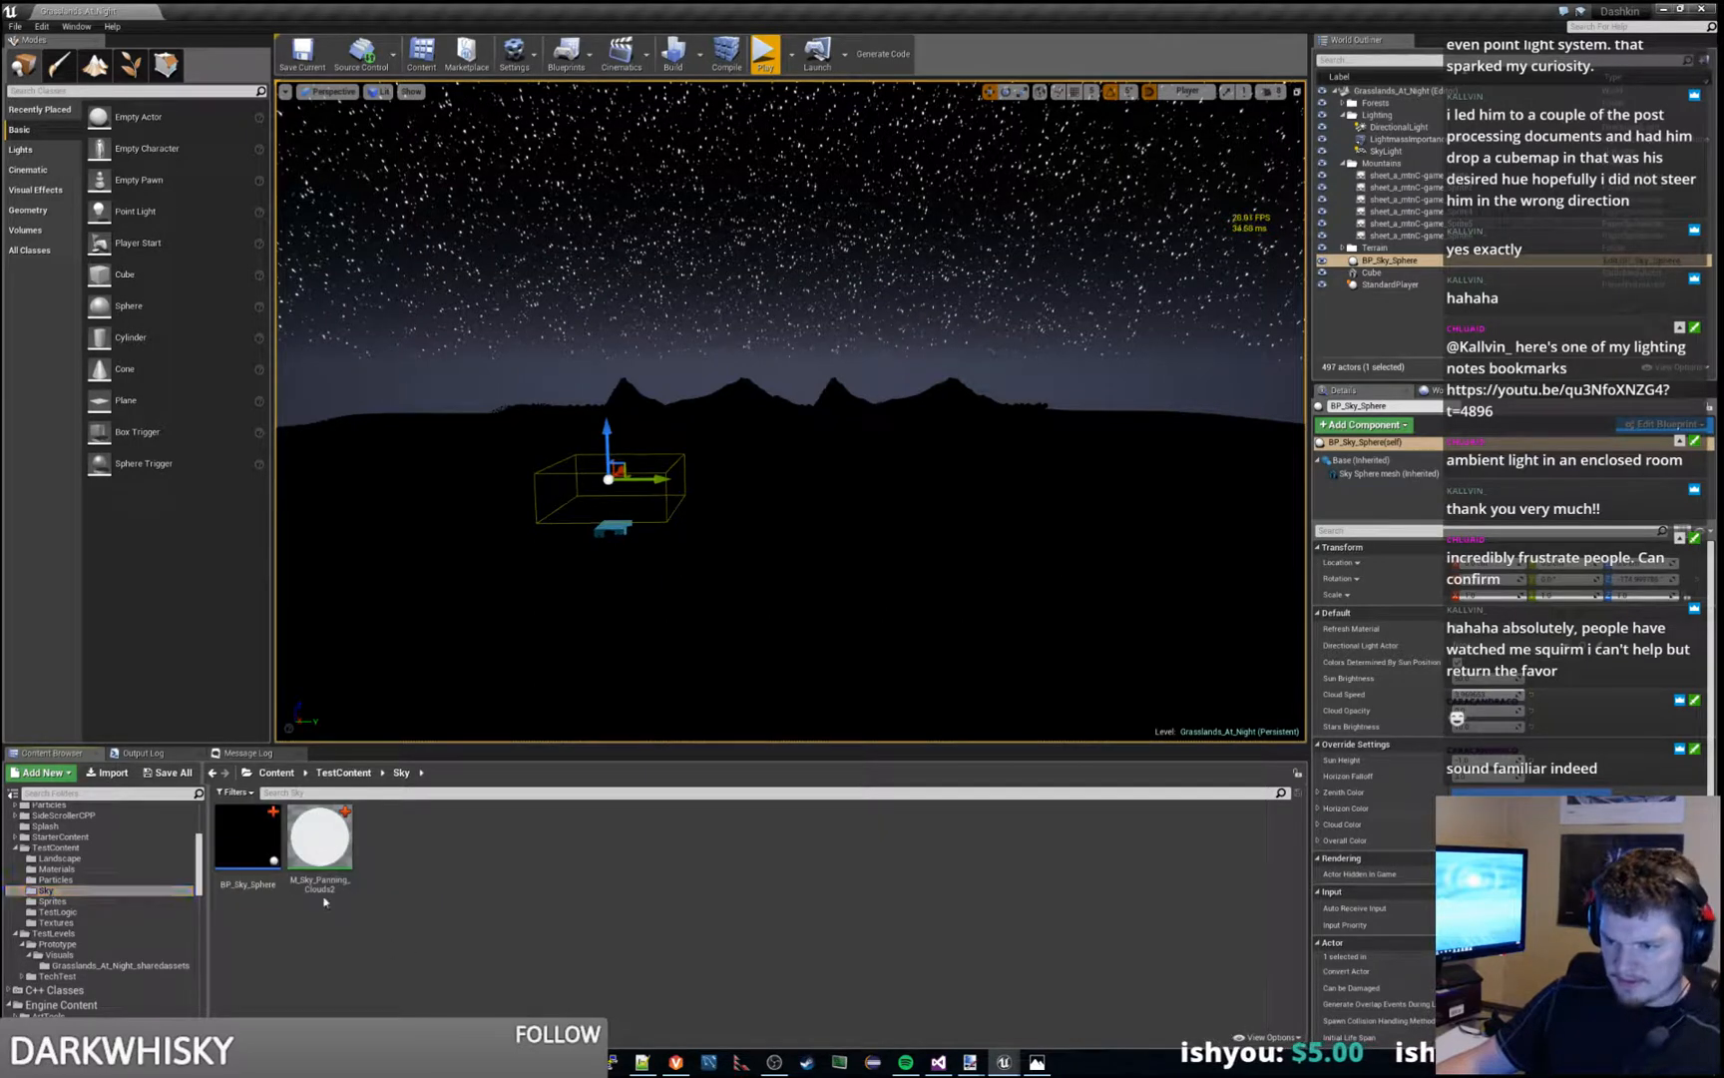
- Rename the copied BP_Sky_Sphere blueprint as BP_TestNightSky
click(247, 843)
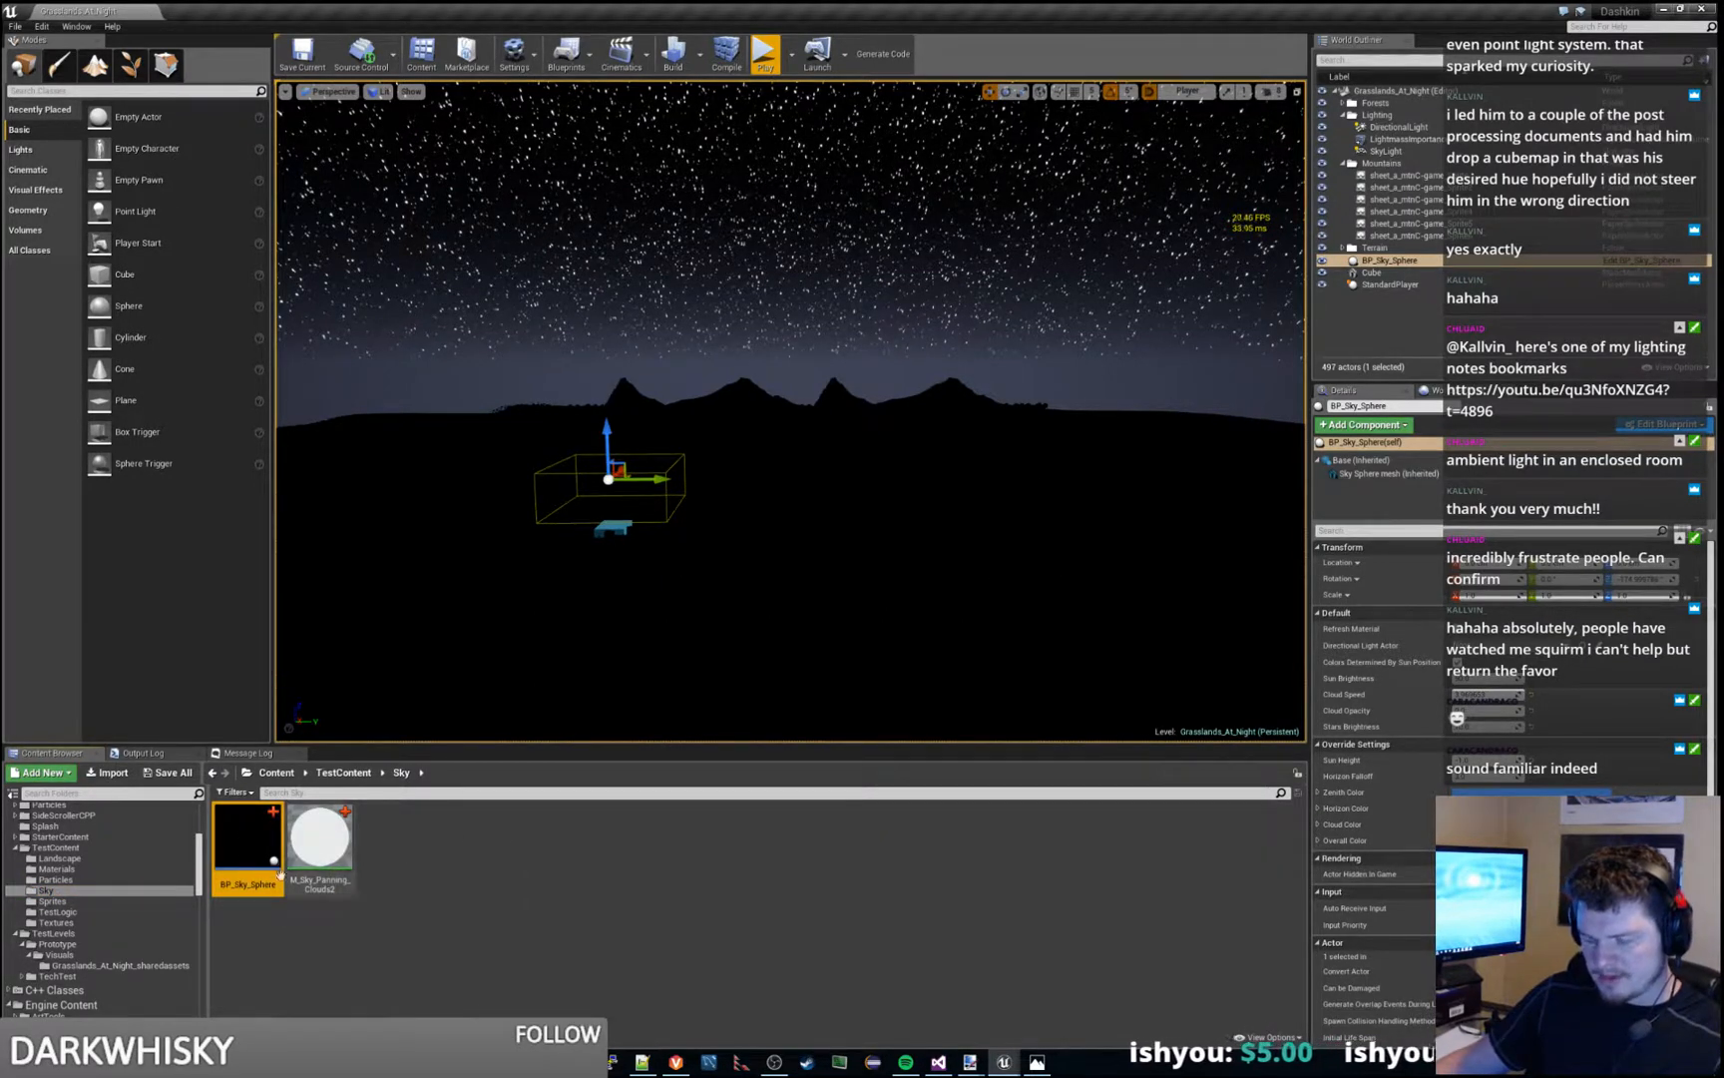
key(F2)
text(BP_Test)
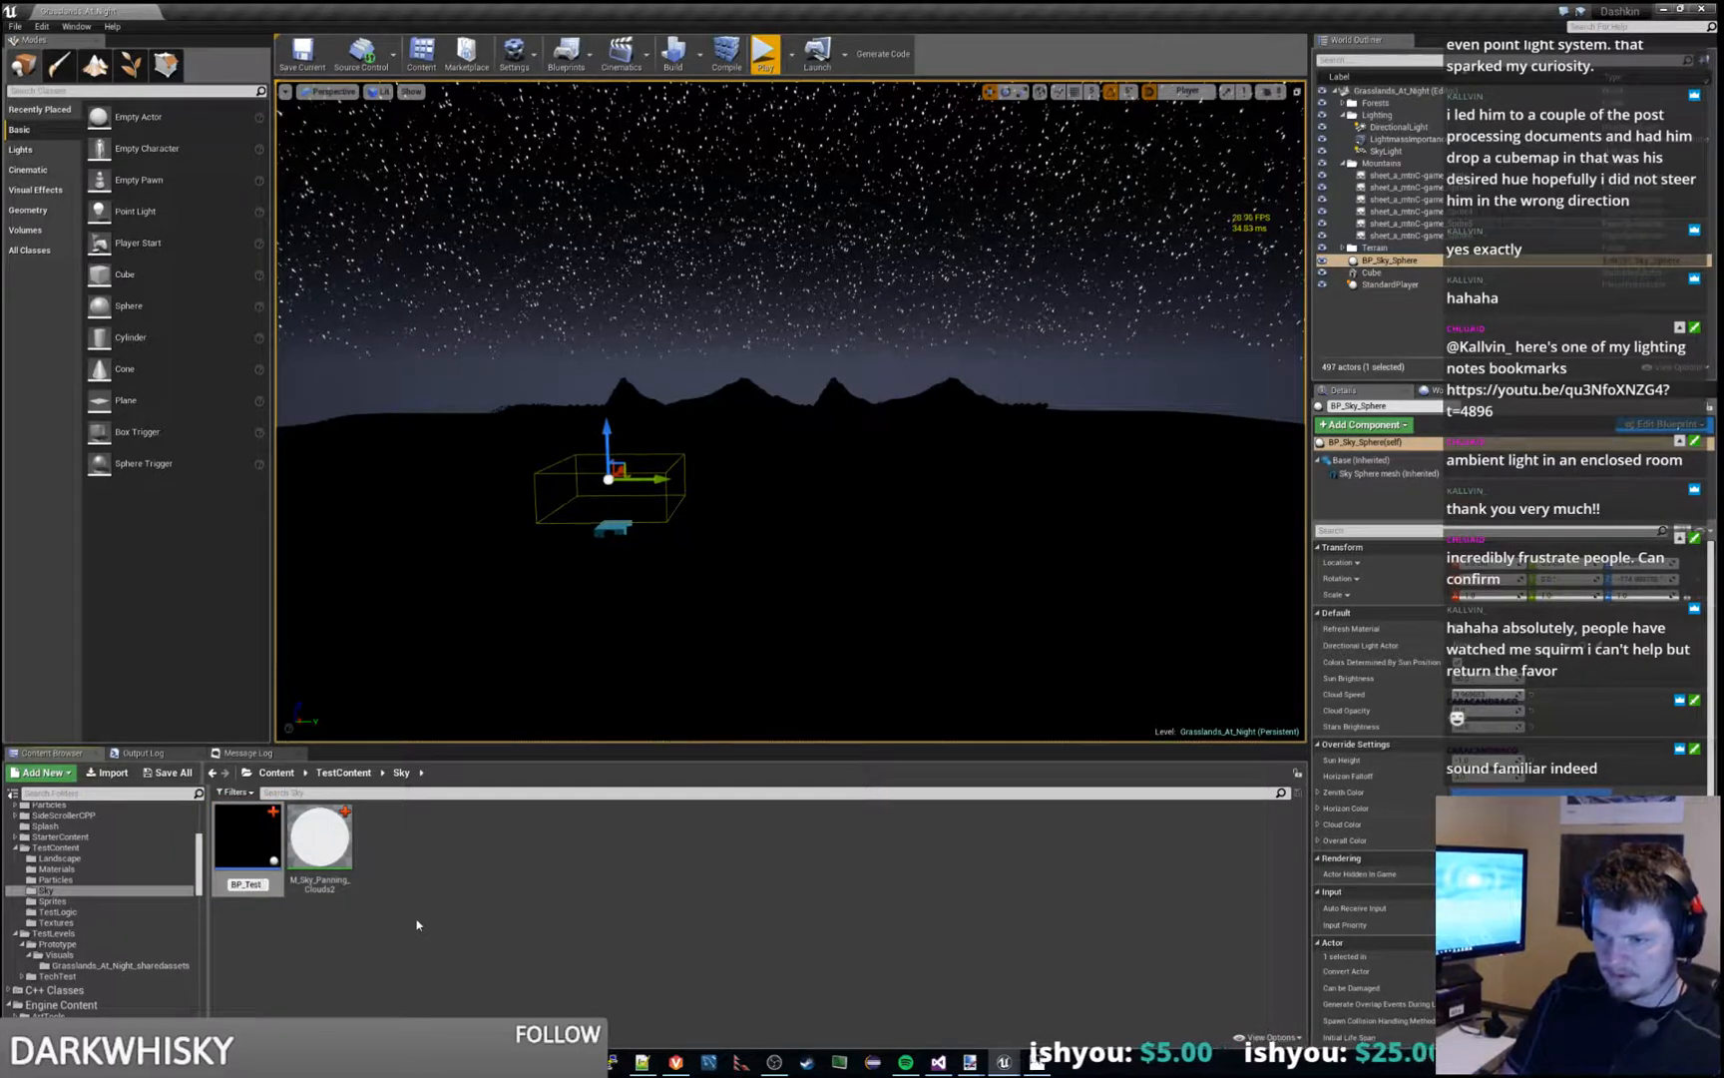
text(Space)
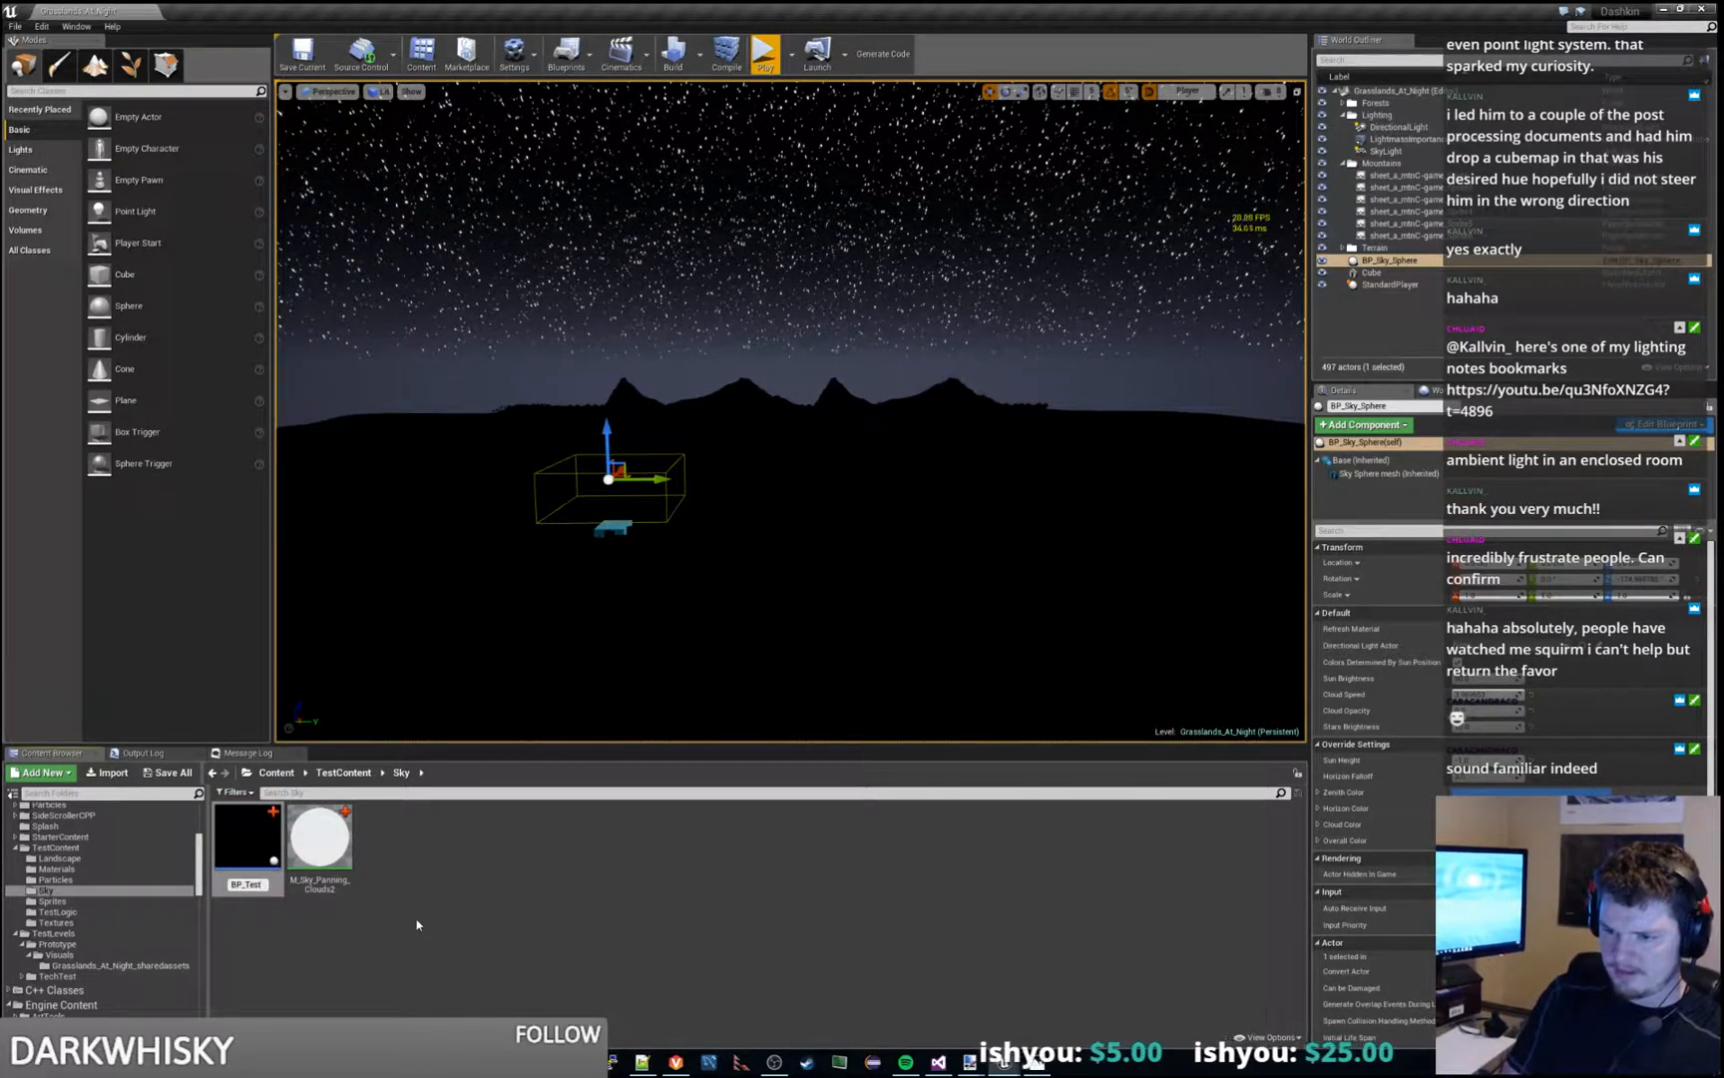
text(ky)
key(Return)
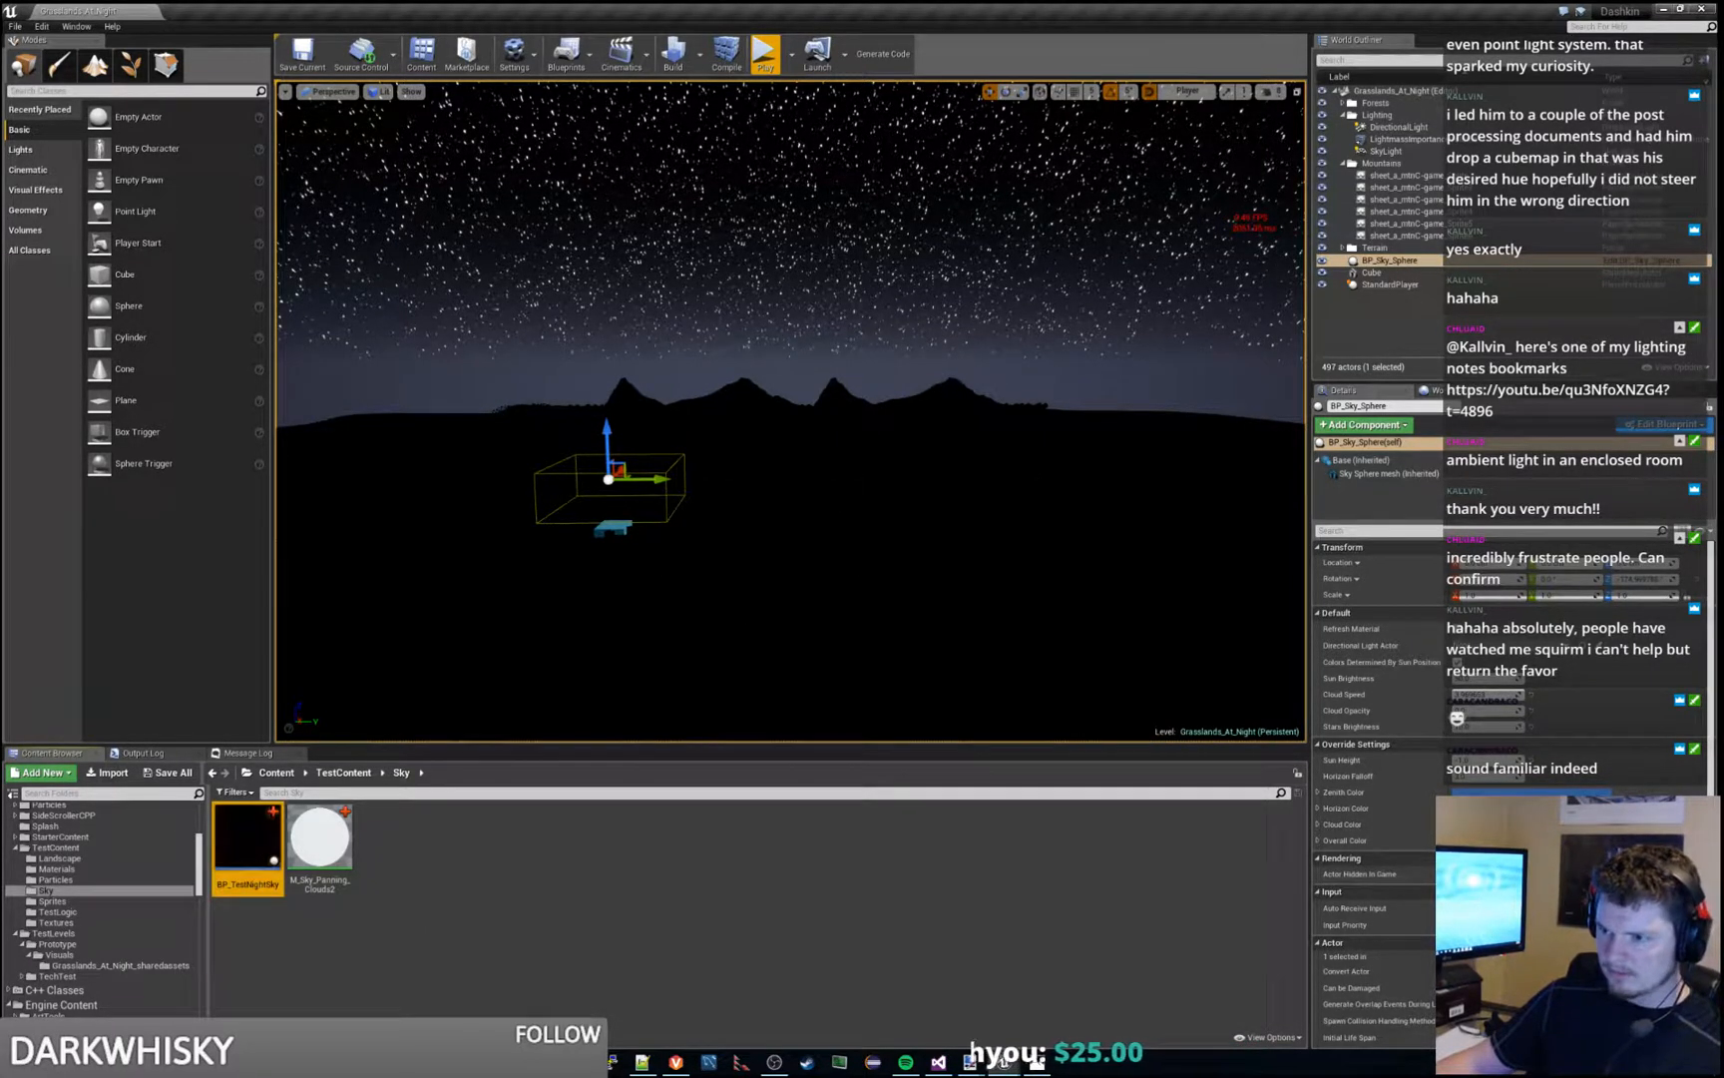
- Rename the copied M_Sky_Panning_Clouds2 material as M_TestSky_Panning_Clouds2
click(325, 840)
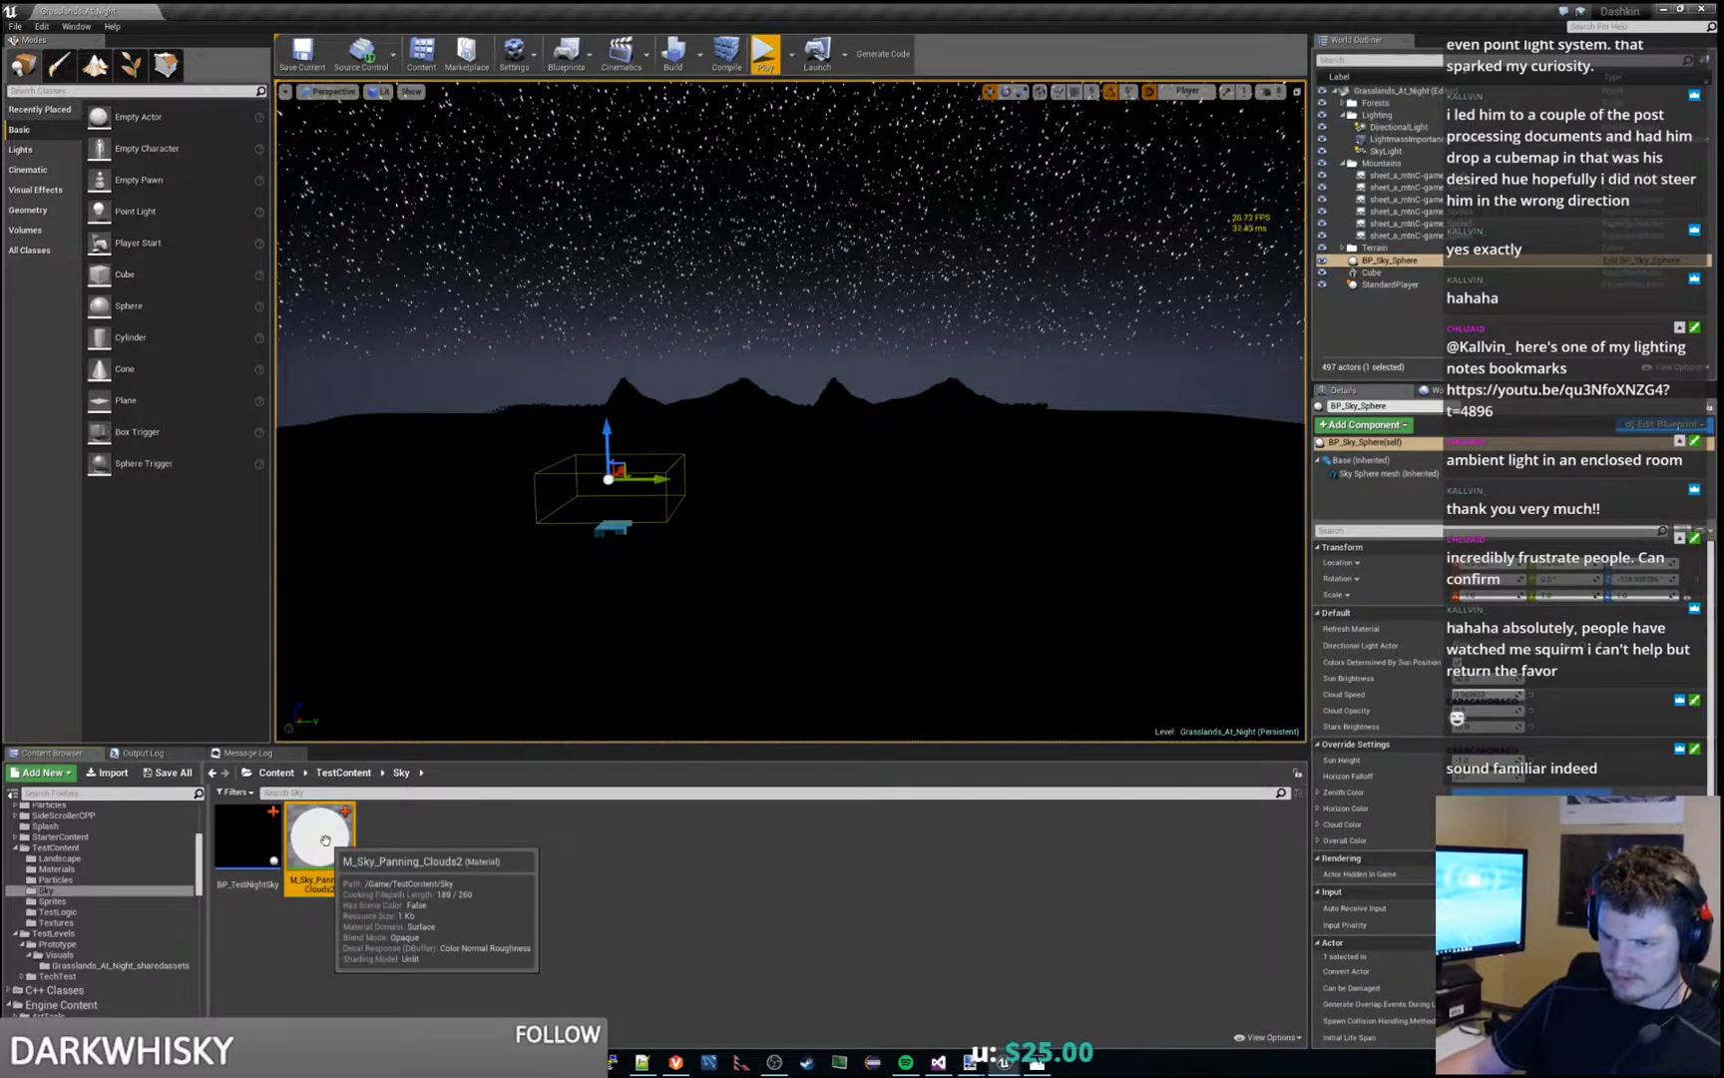
key(F2)
click(311, 884)
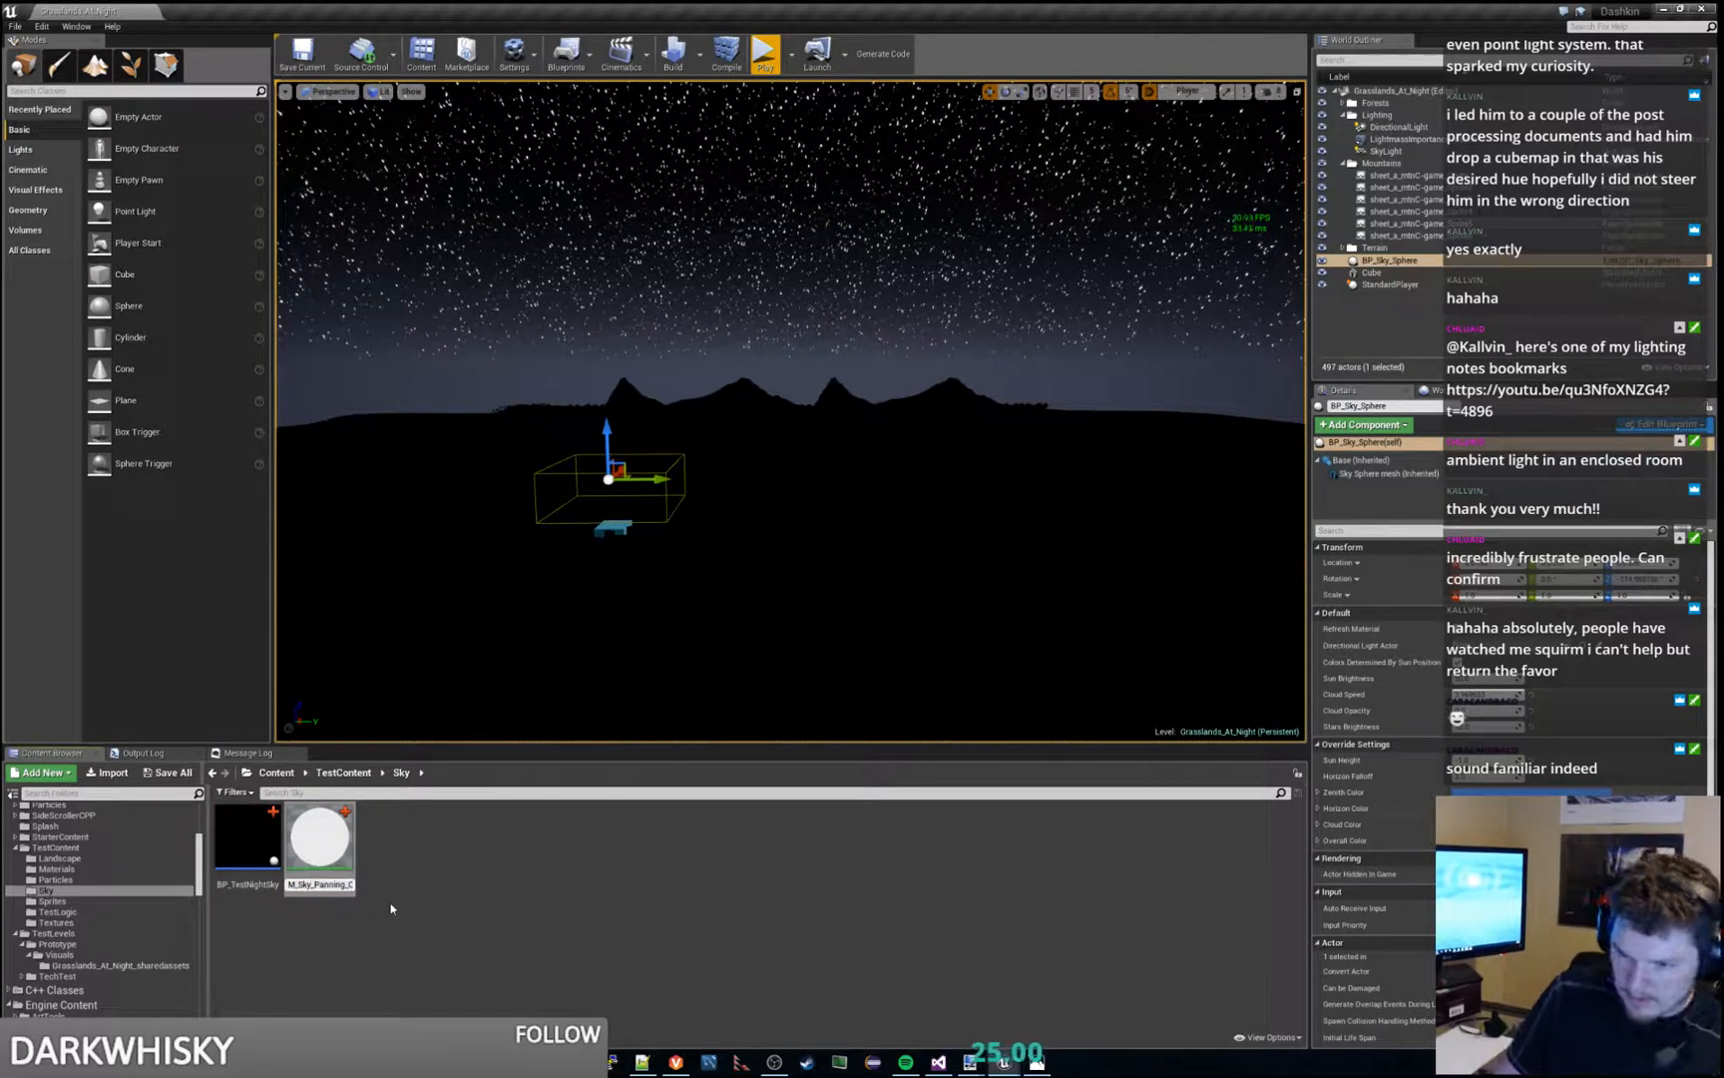
text(Test)
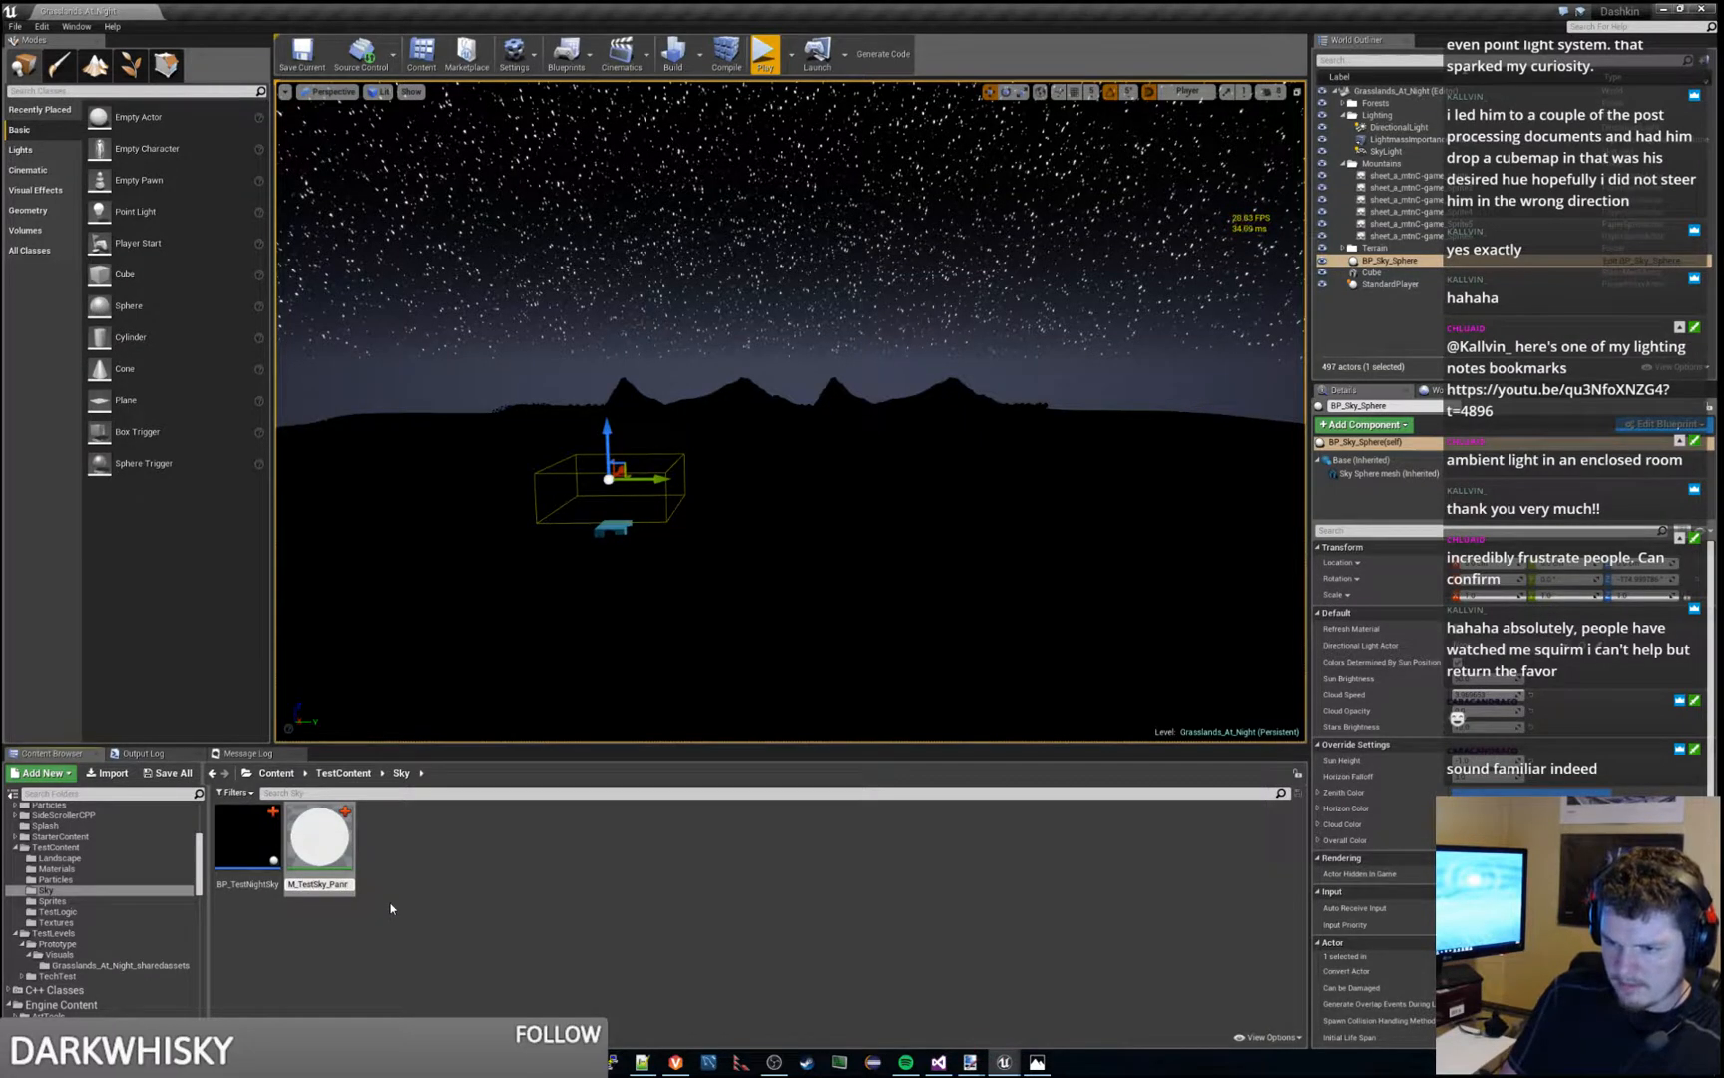
key(Return)
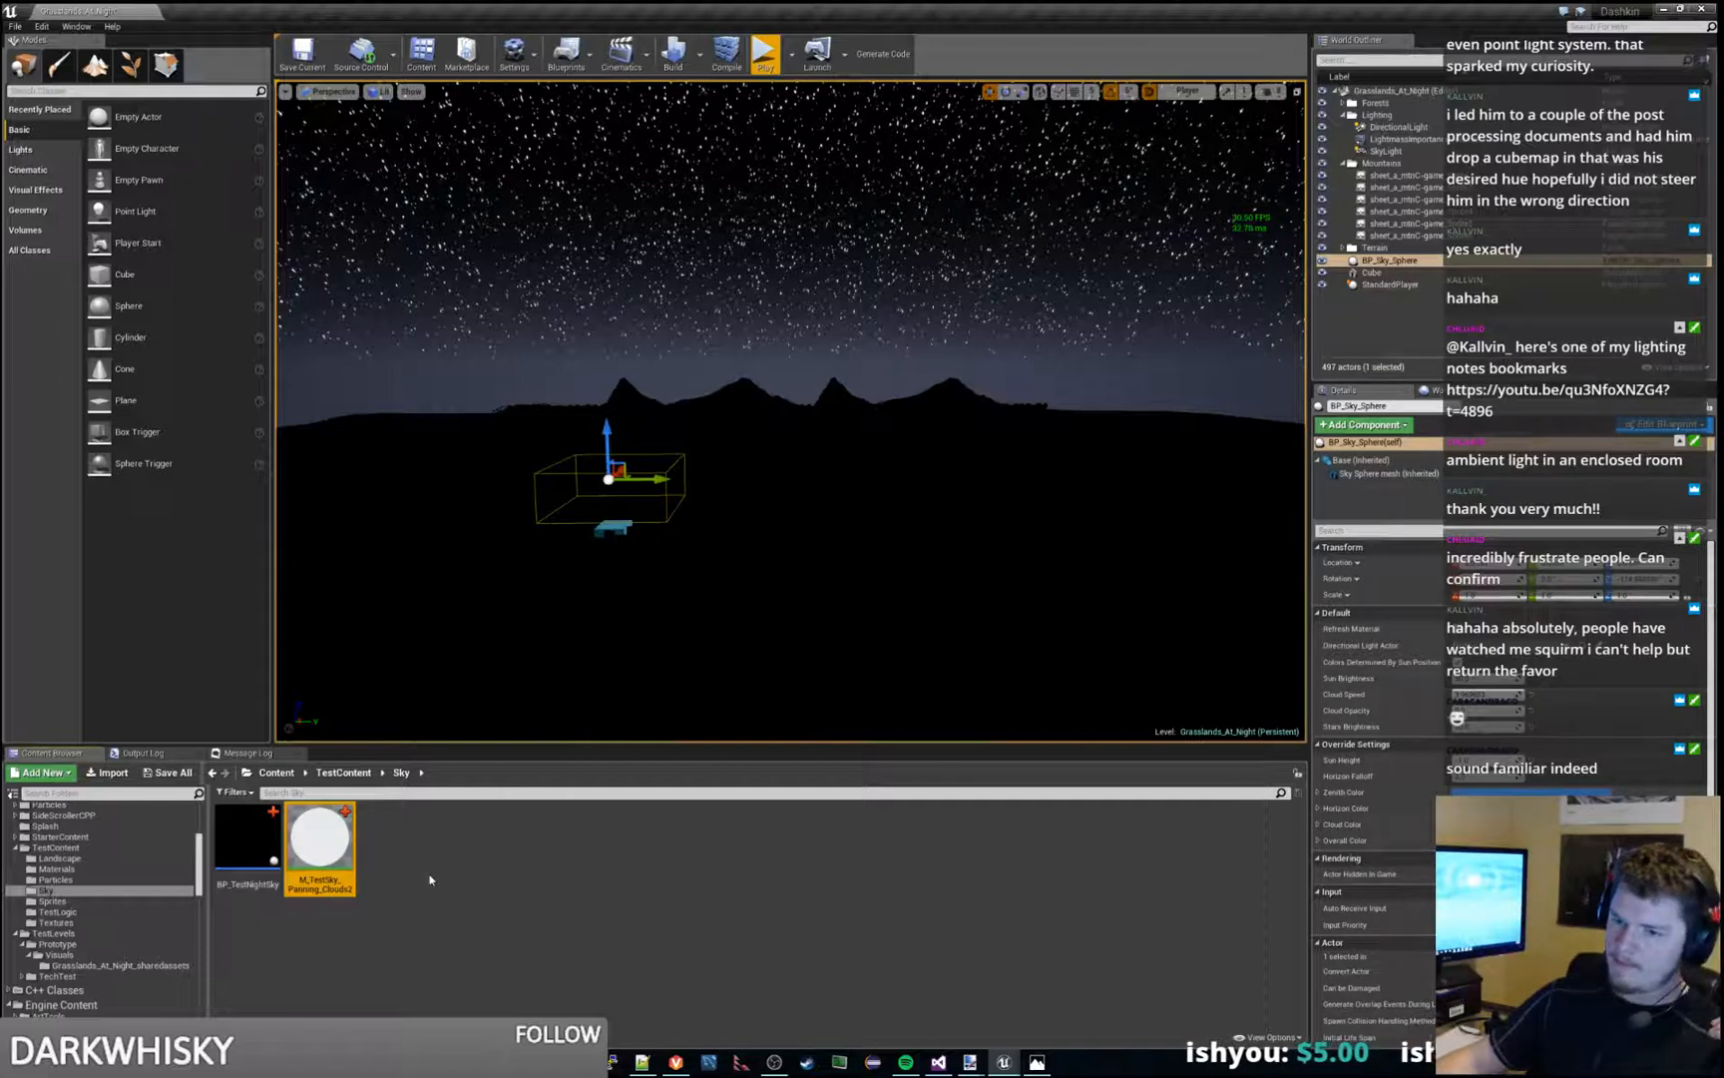
- Delete the BP_Sky_Sphere actor from the level and place BP_TestNightSky in the scene instead
click(248, 847)
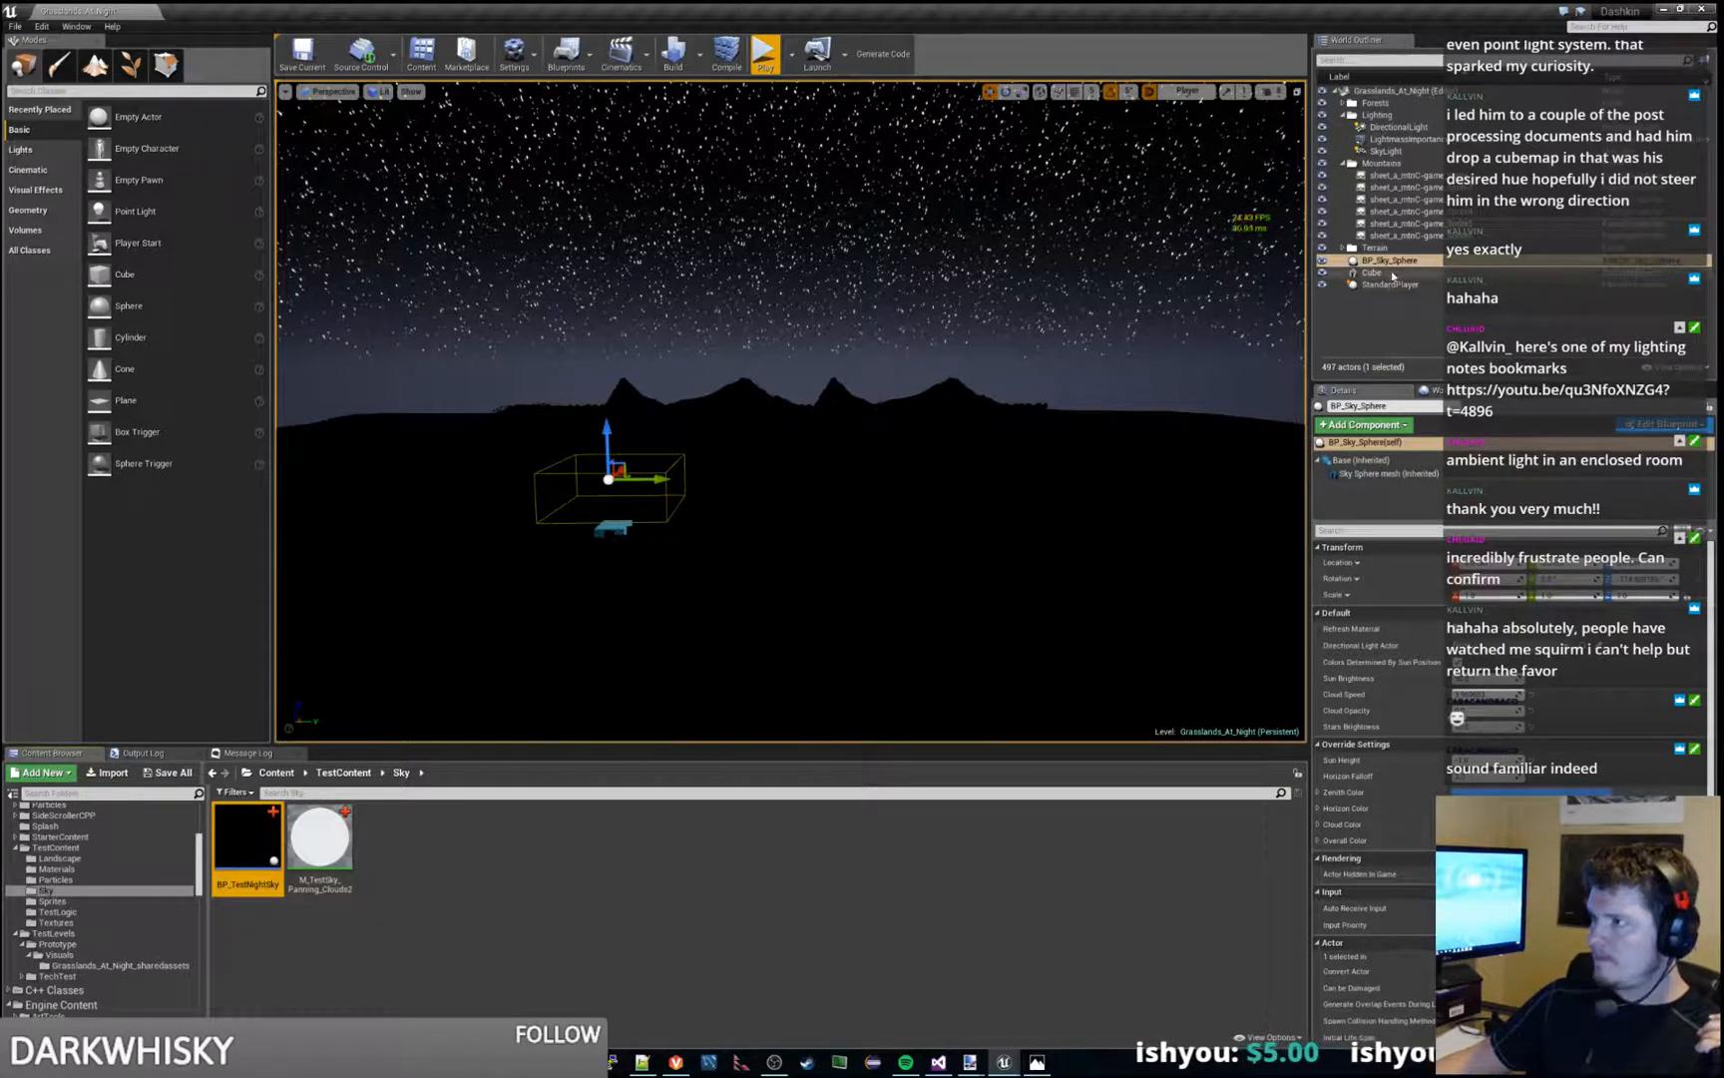
click(1373, 273)
click(1409, 260)
key(Delete)
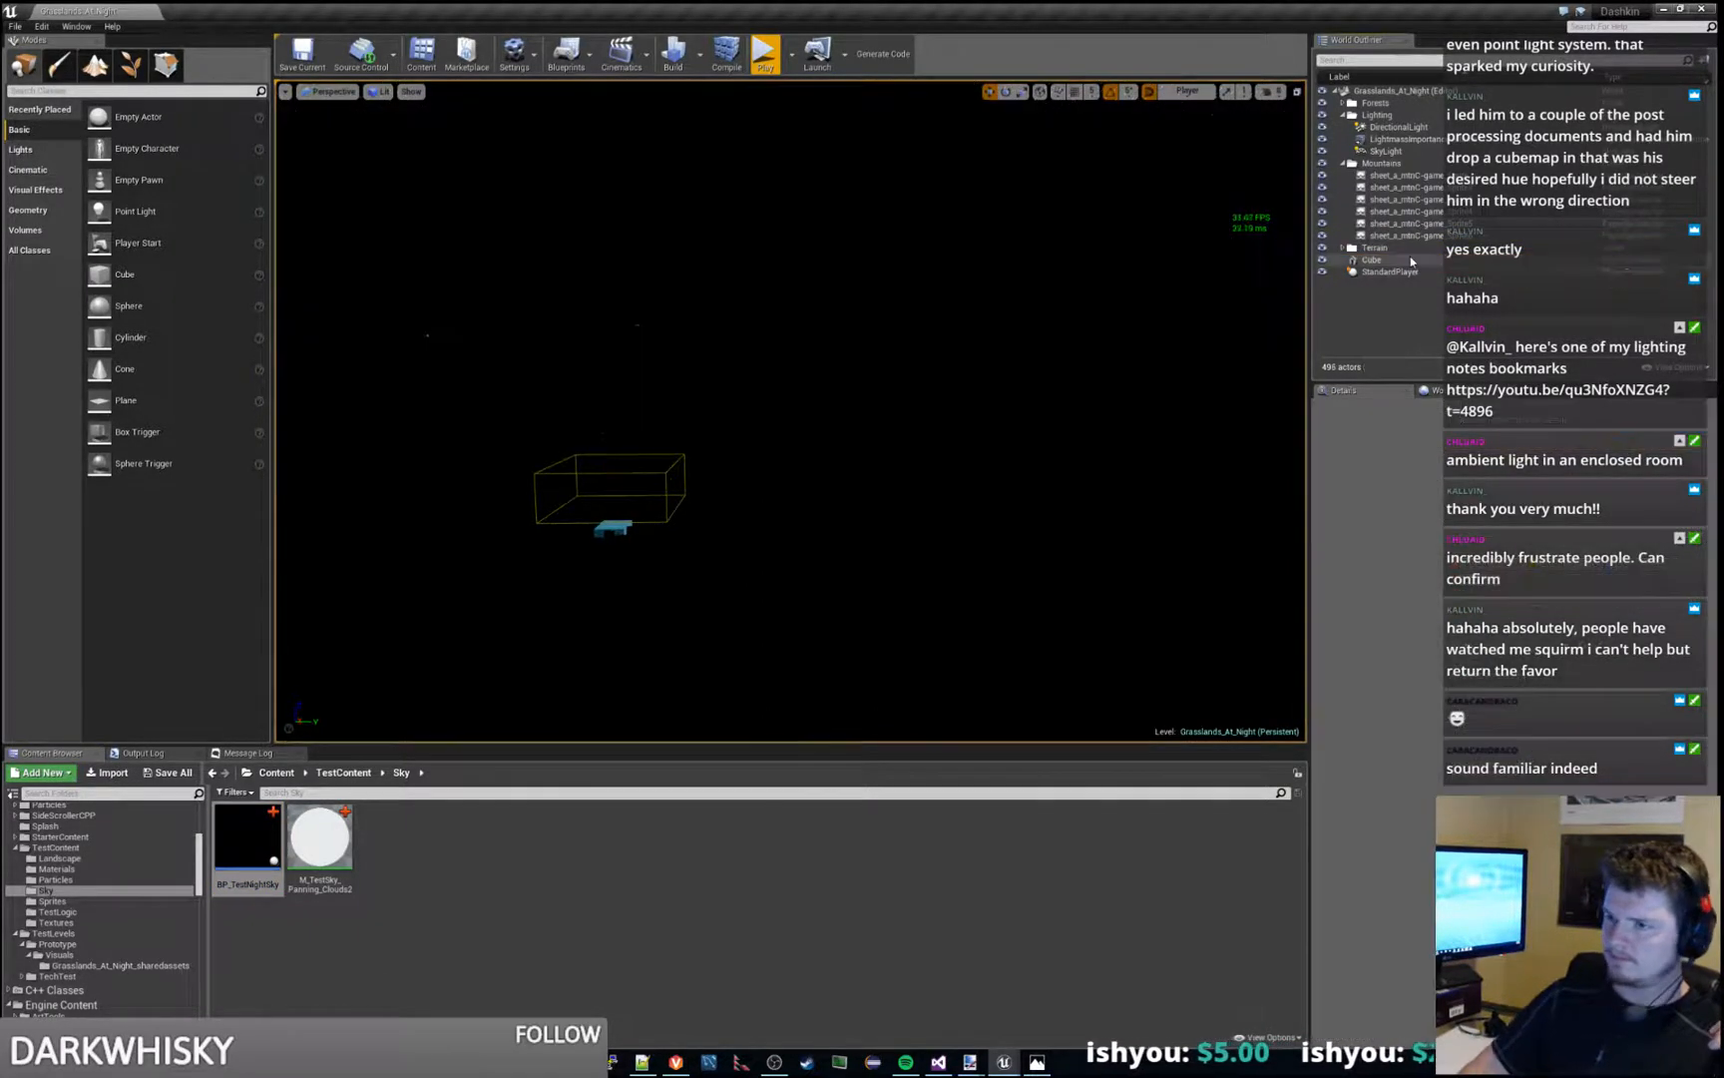
drag(247, 846, 714, 300)
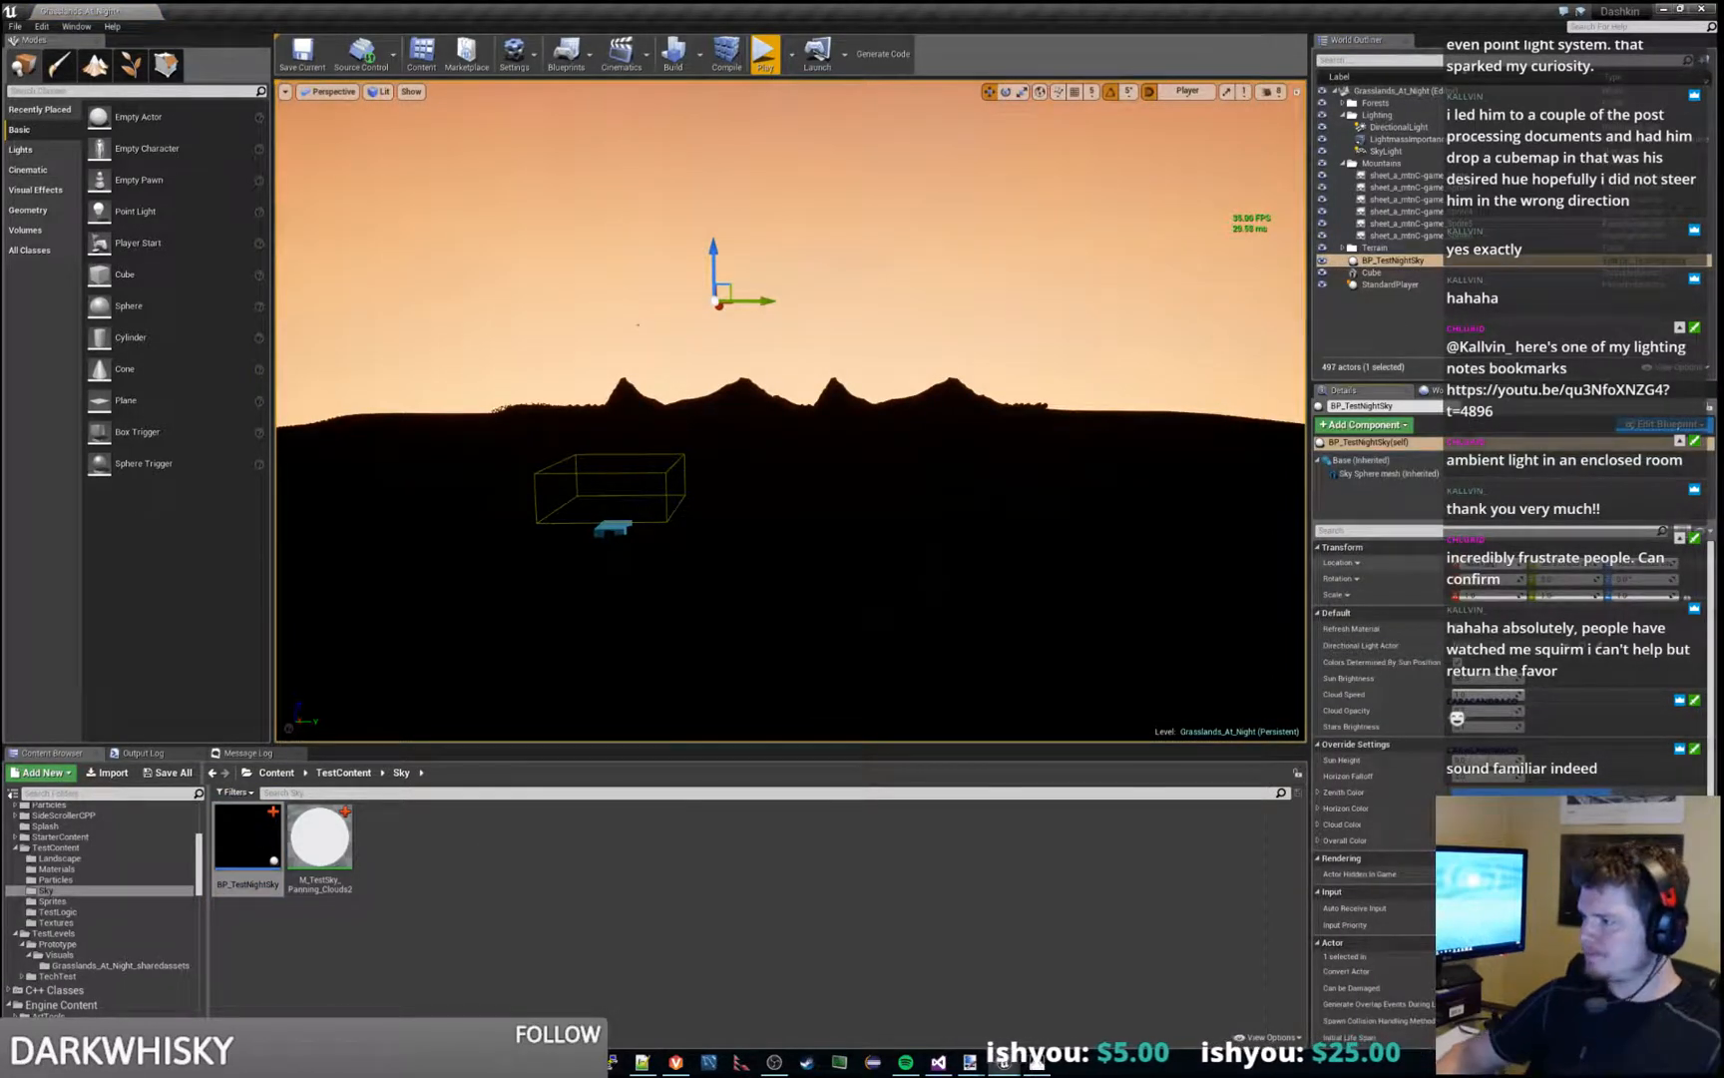
- Set the X and Y location of the BP_TestNightSky actor to 0 and raise it along the Z axis
text(0)
key(Tab)
text(0)
key(Return)
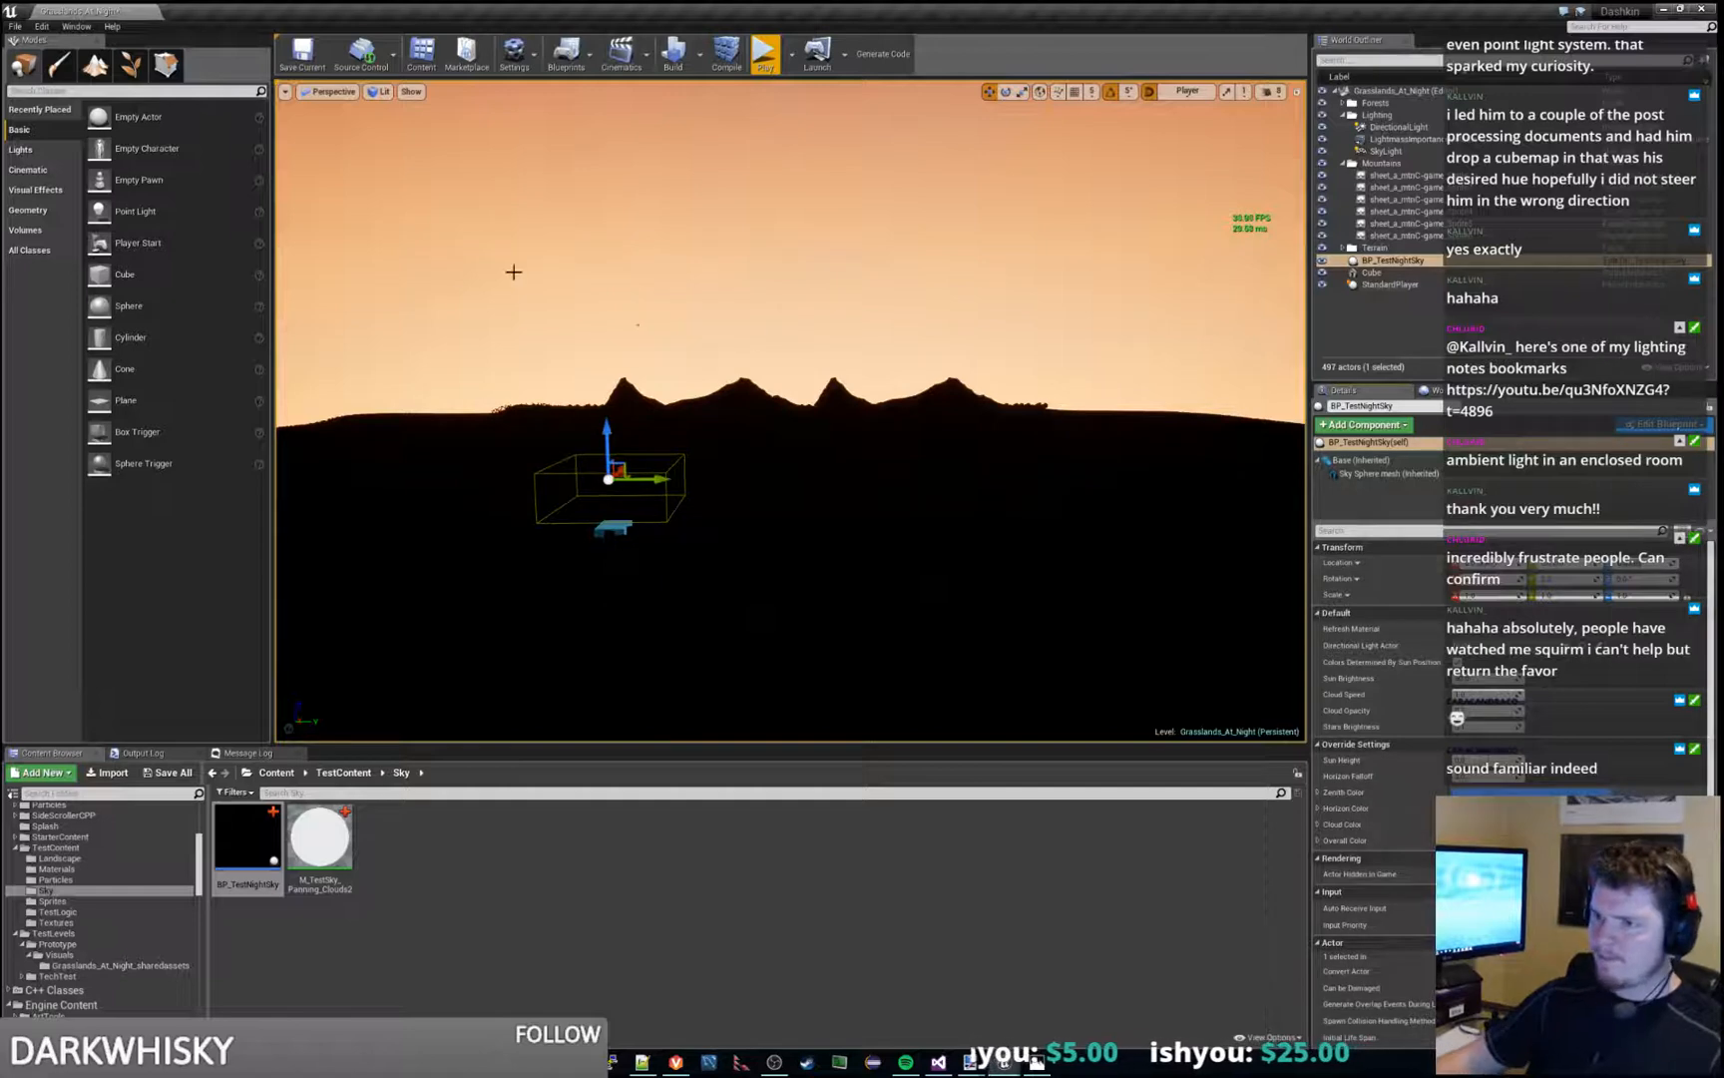
drag(602, 434, 604, 373)
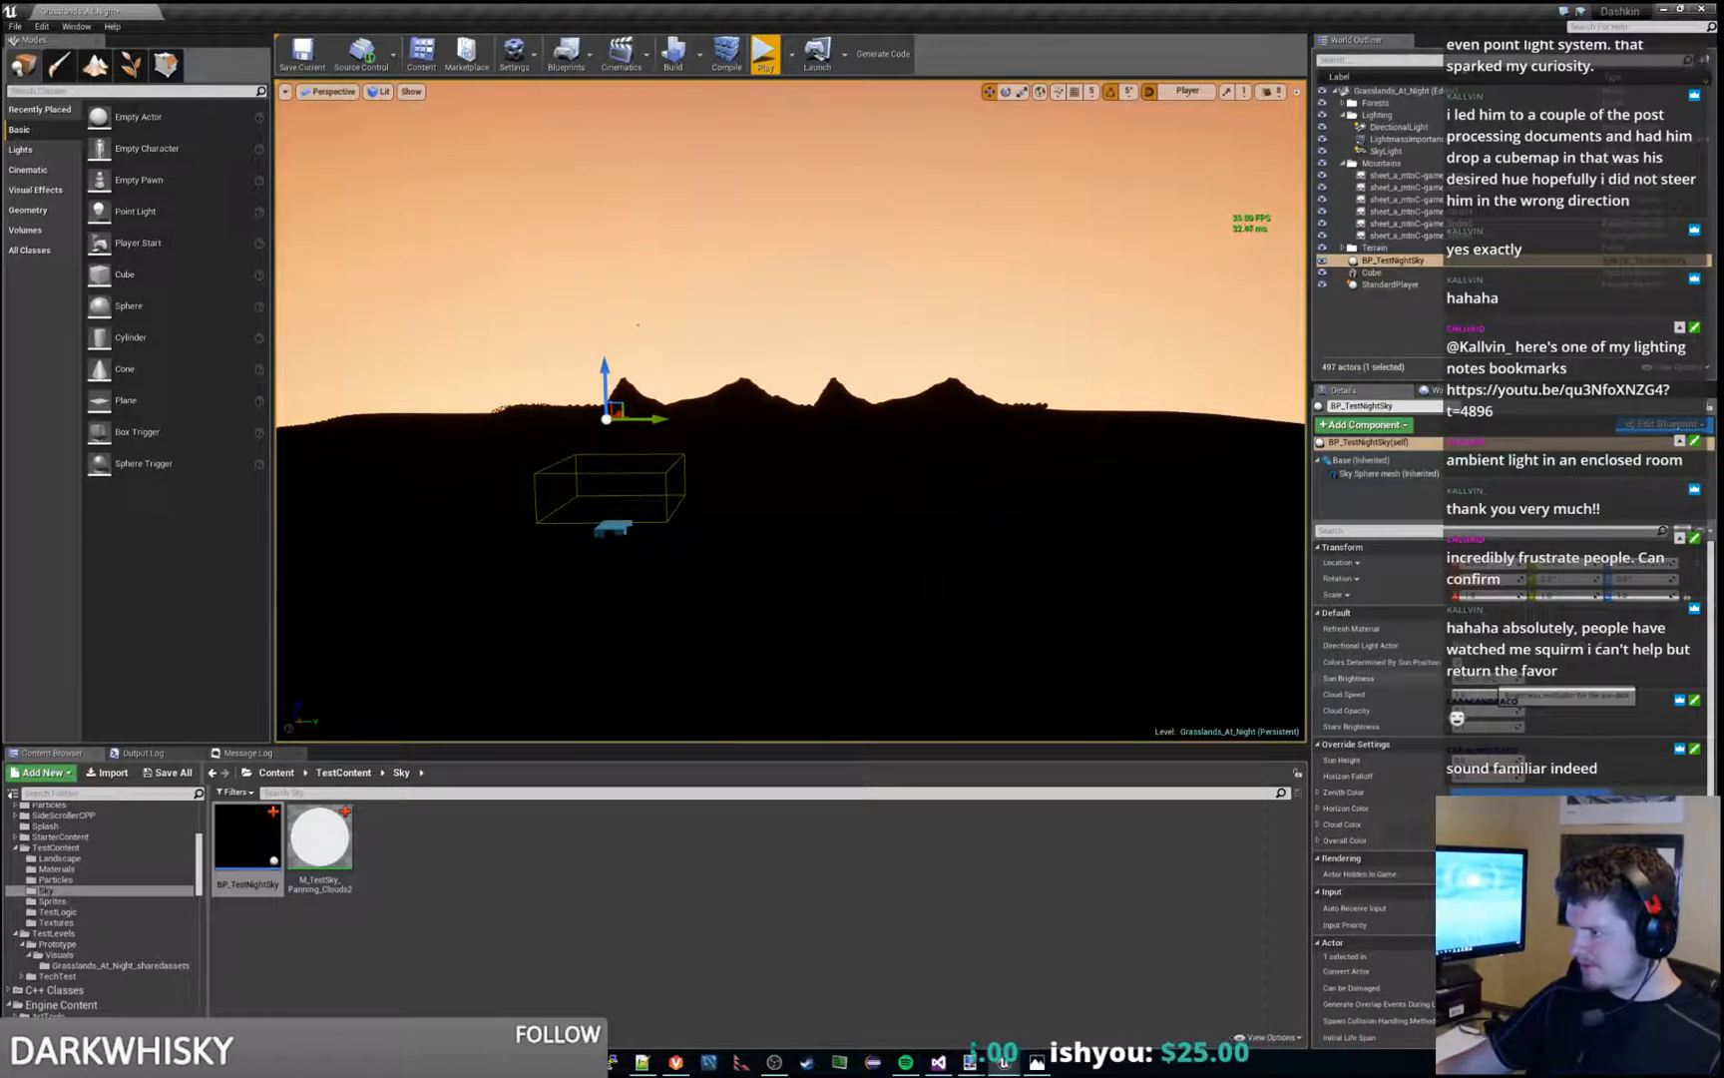
- Lower the sun height and increase the stars brightness of the BP_TestNightSky actor, and save the Grasslands_At_Night level
drag(1489, 760, 1456, 761)
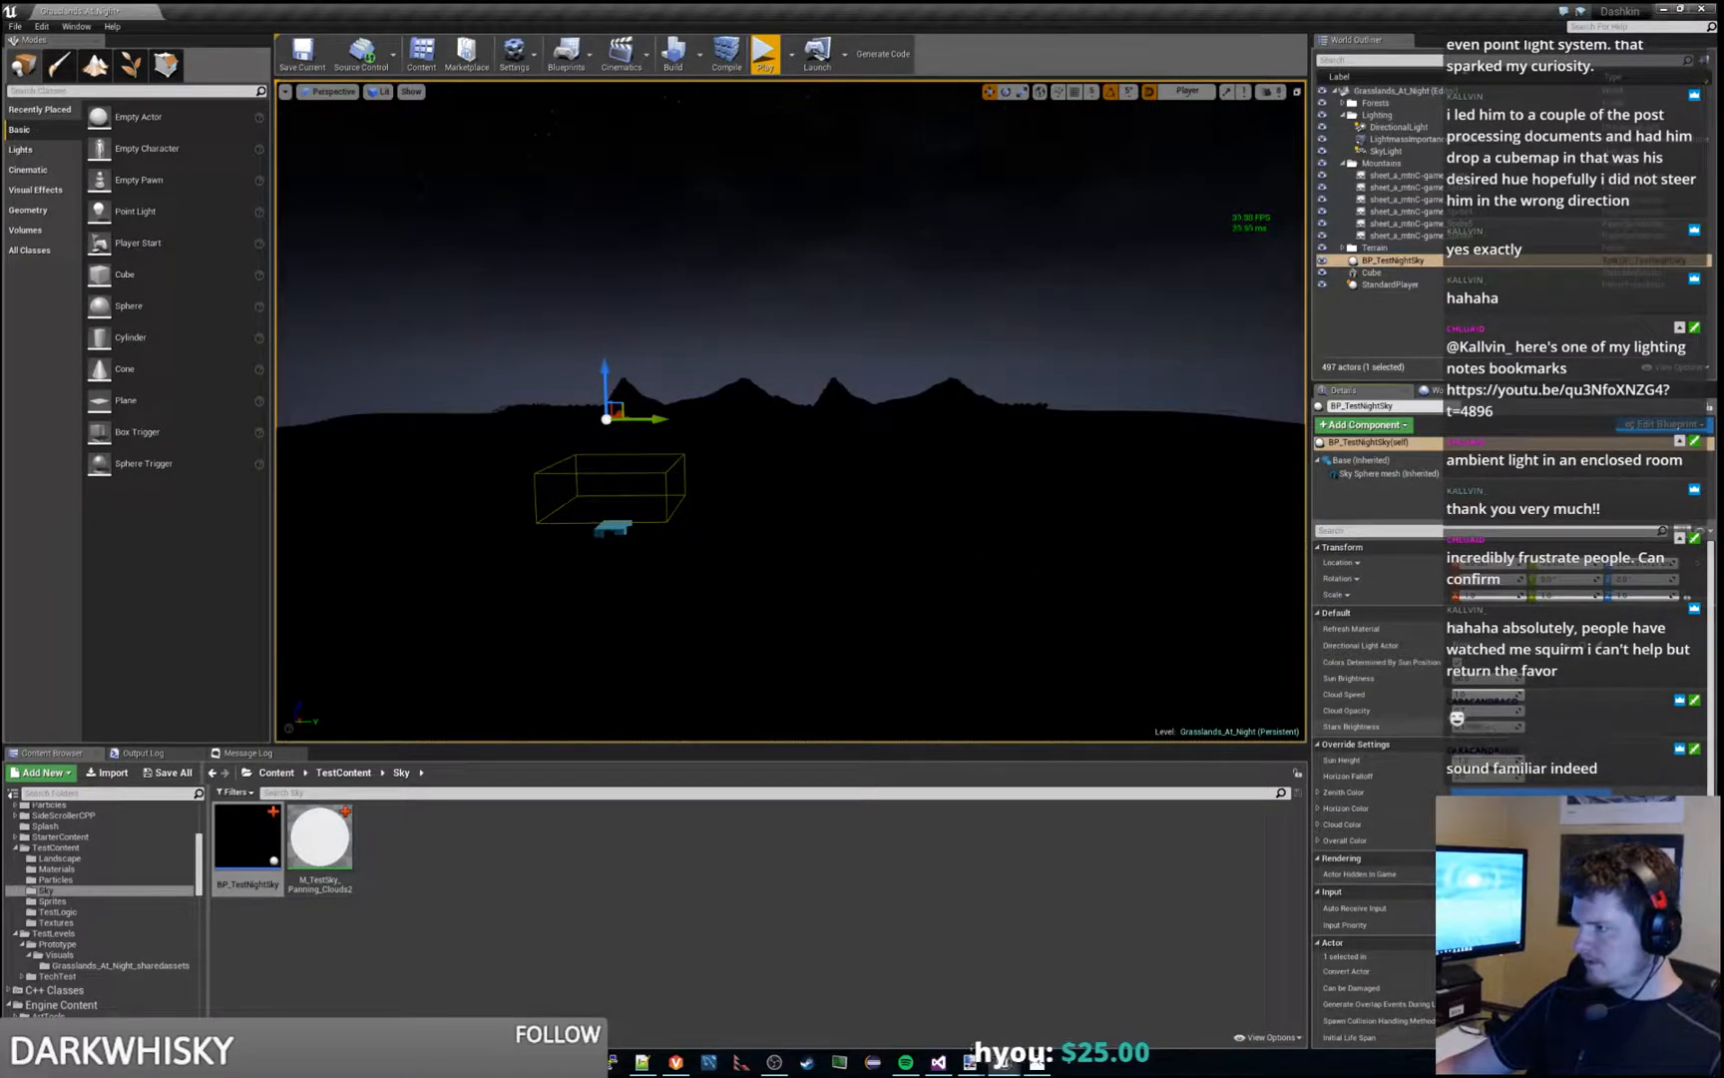
drag(1484, 726, 1508, 727)
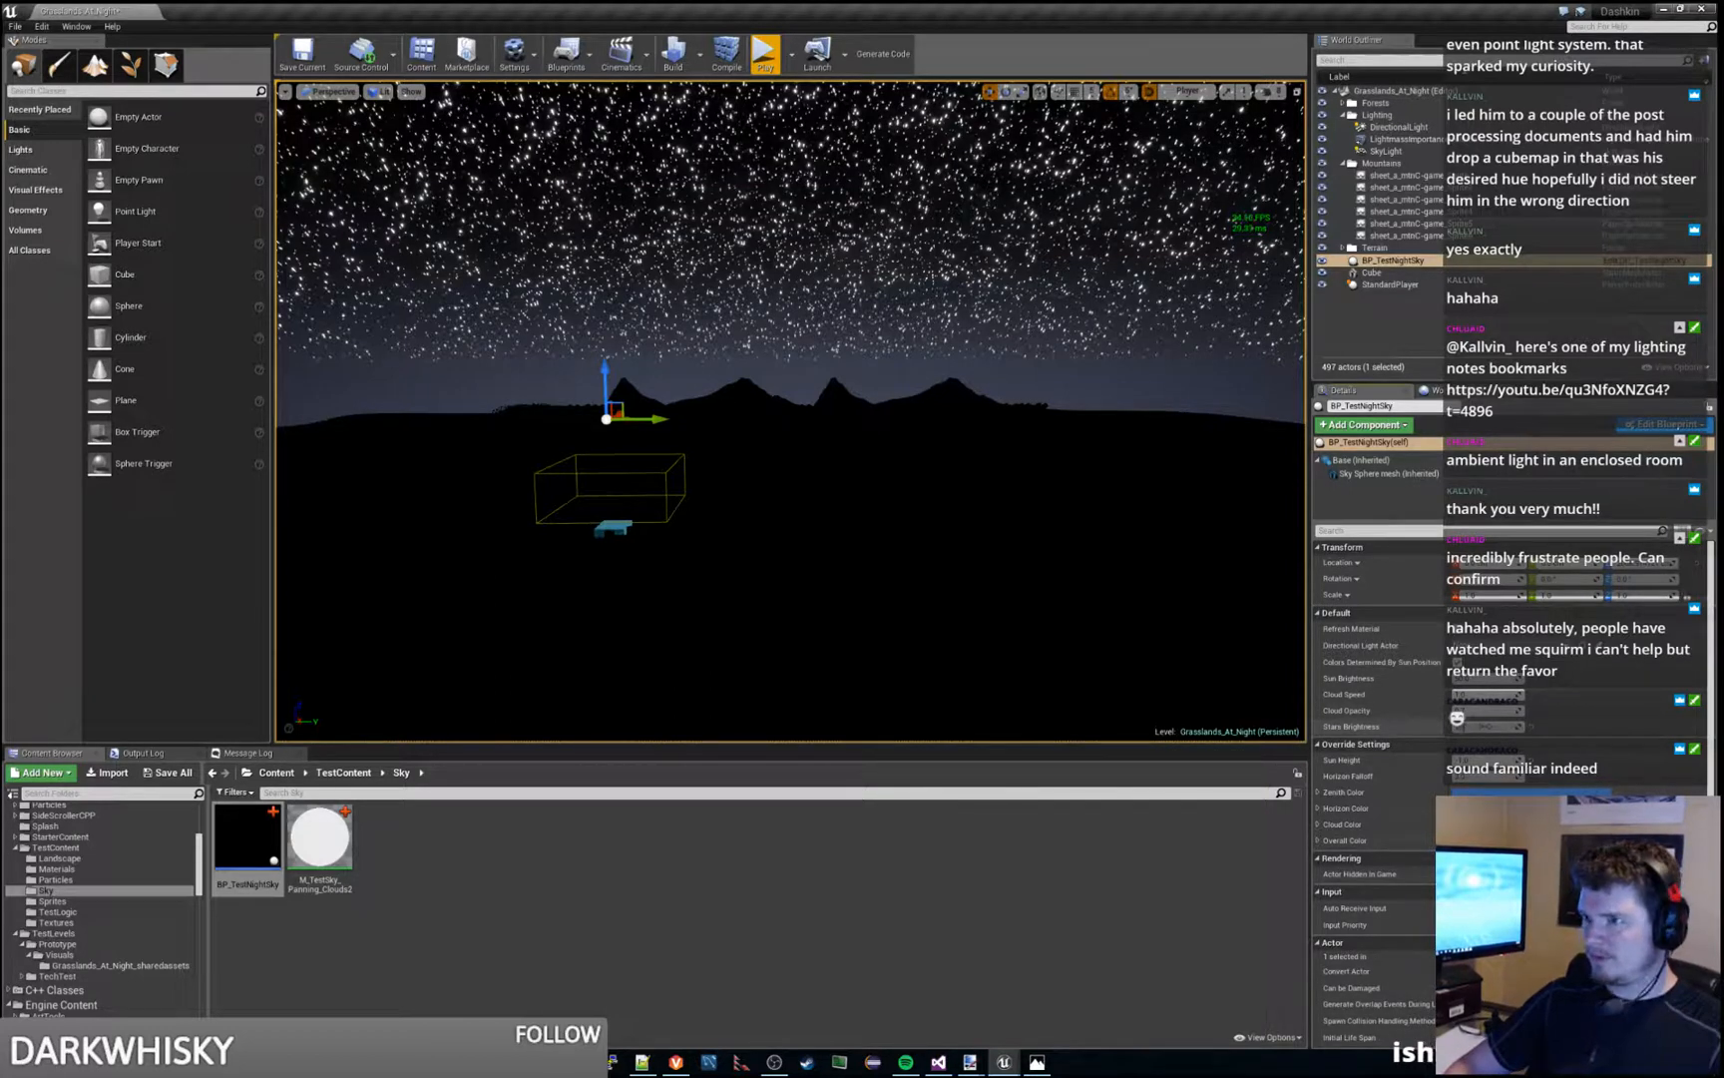
key(ctrl+s)
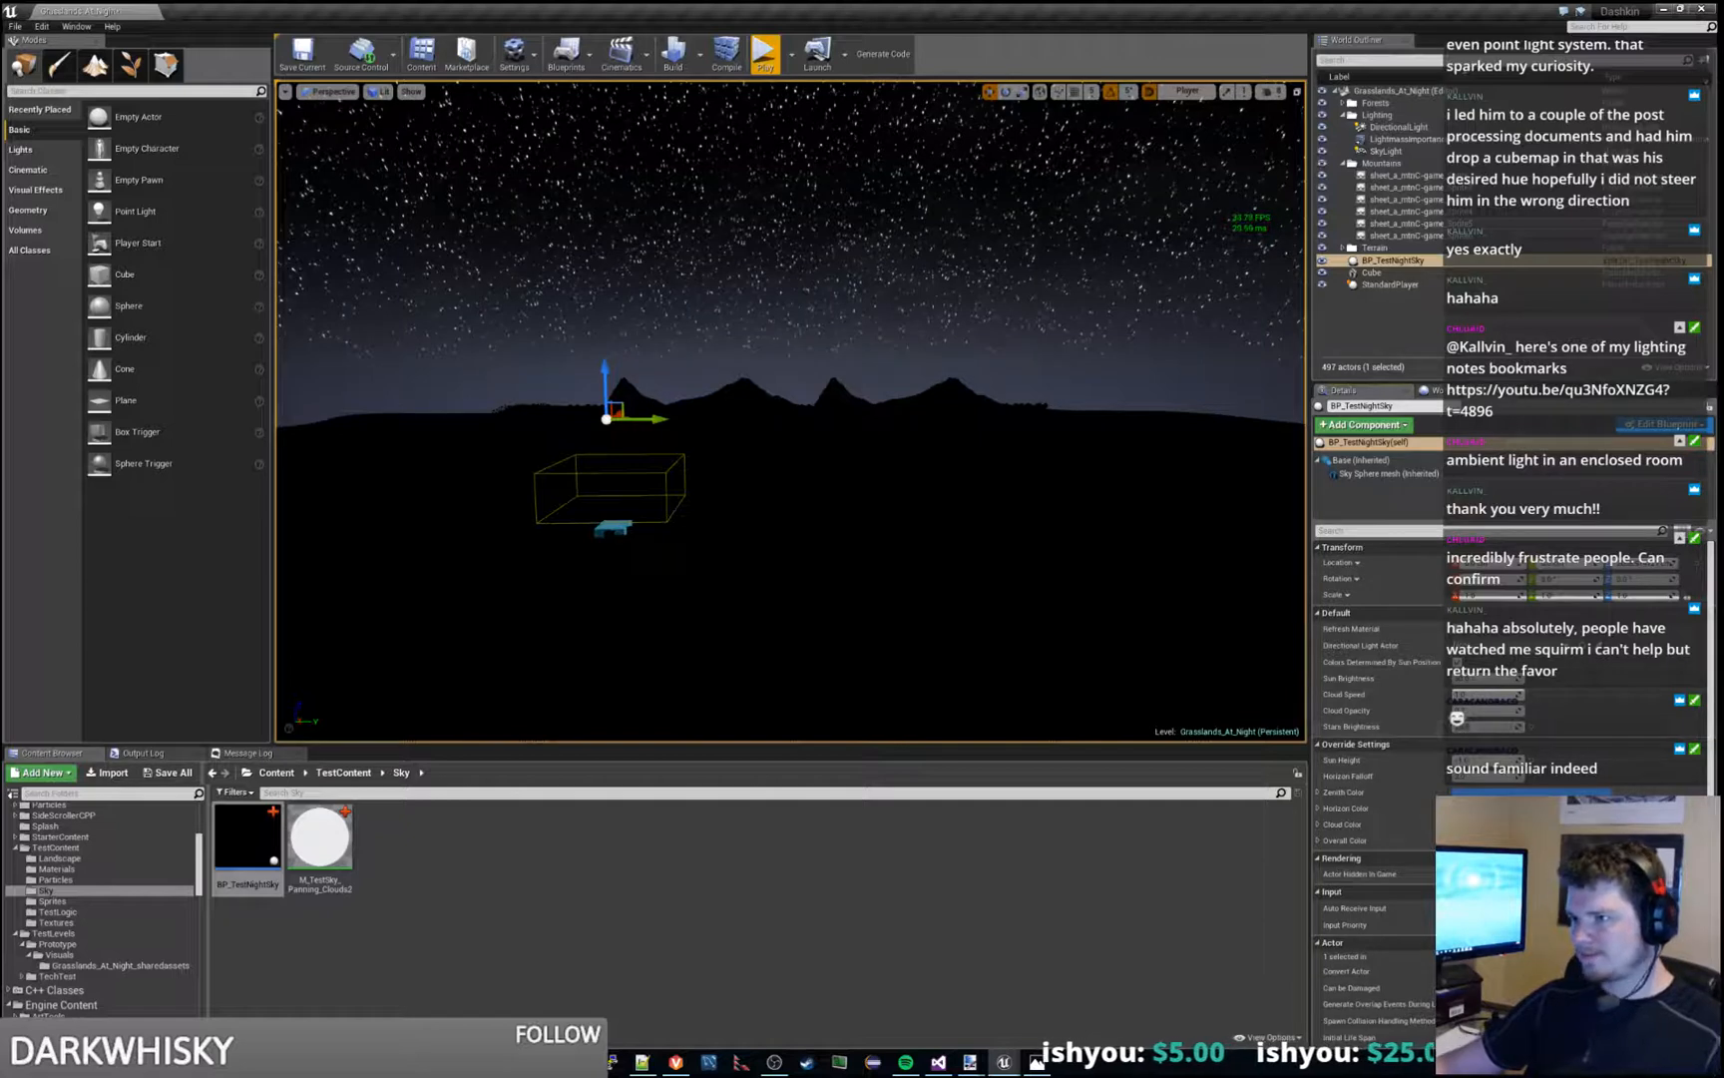
key(ctrl+s)
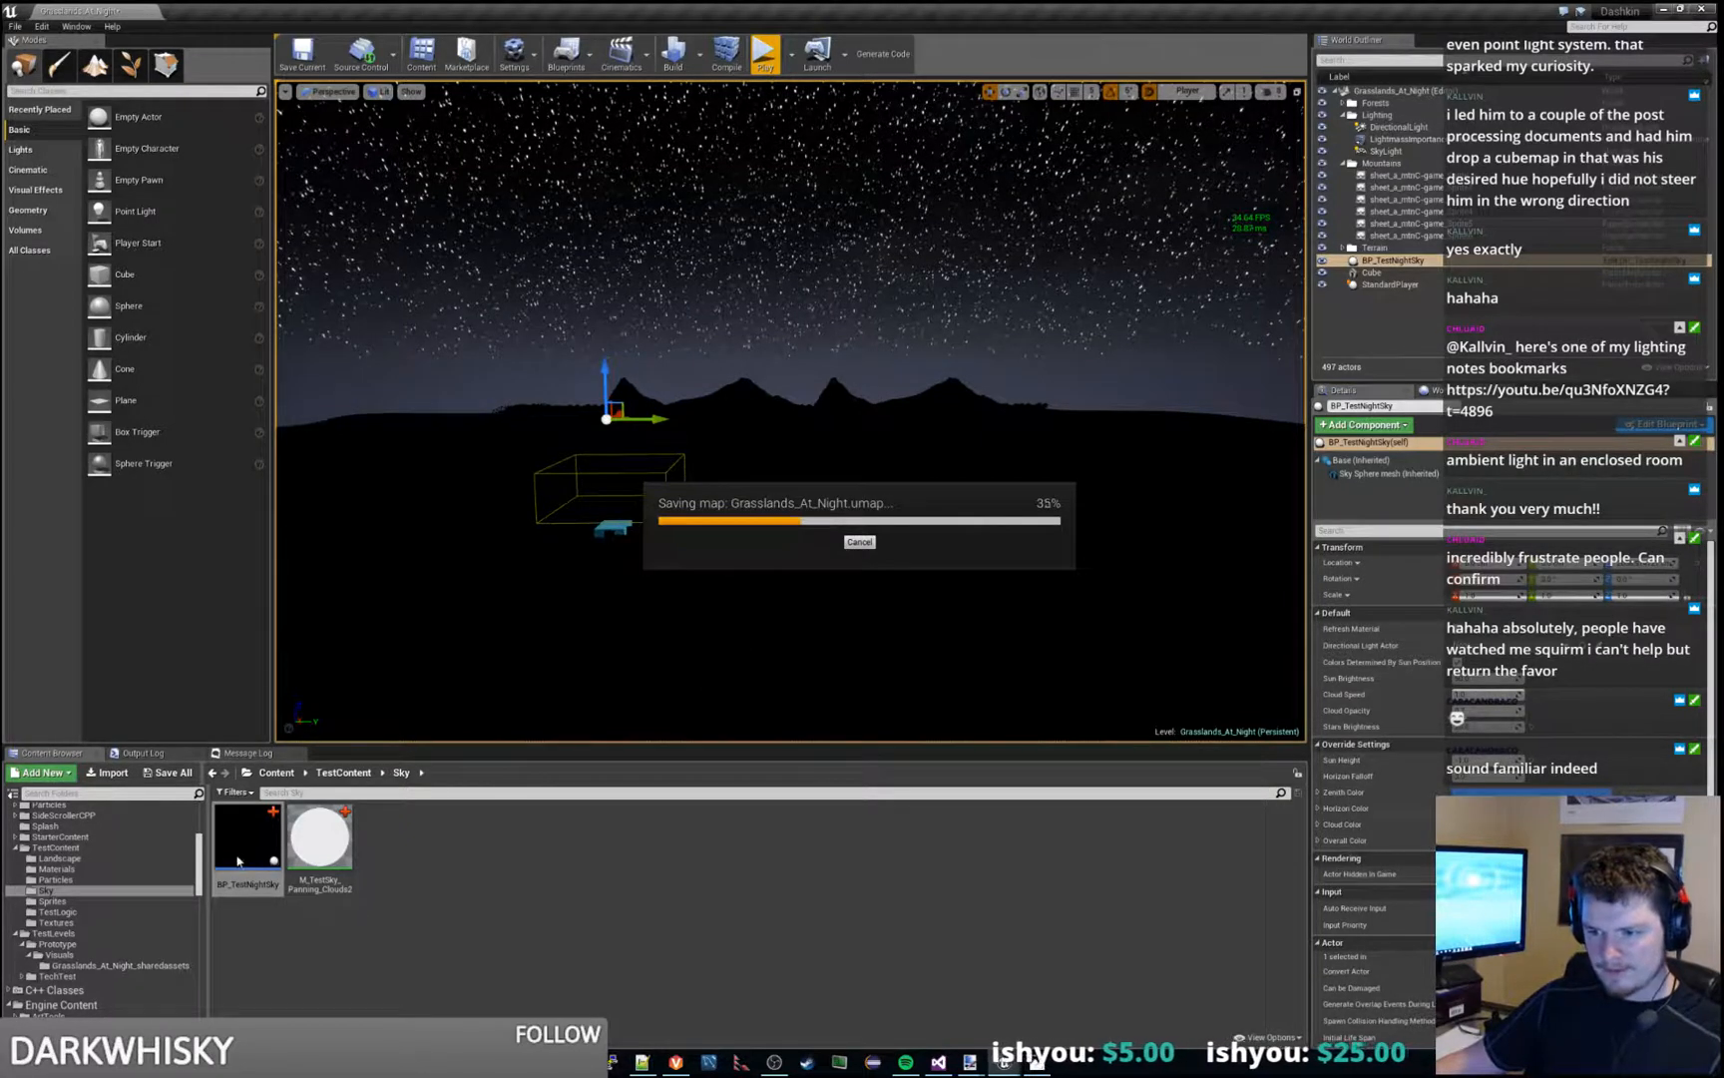
- In BP_TestNightSky's Construction Script, set the Create Dynamic Material Instance node's source material to M_TestSky_Panning_Clouds2, then compile and save the blueprint
double_click(239, 860)
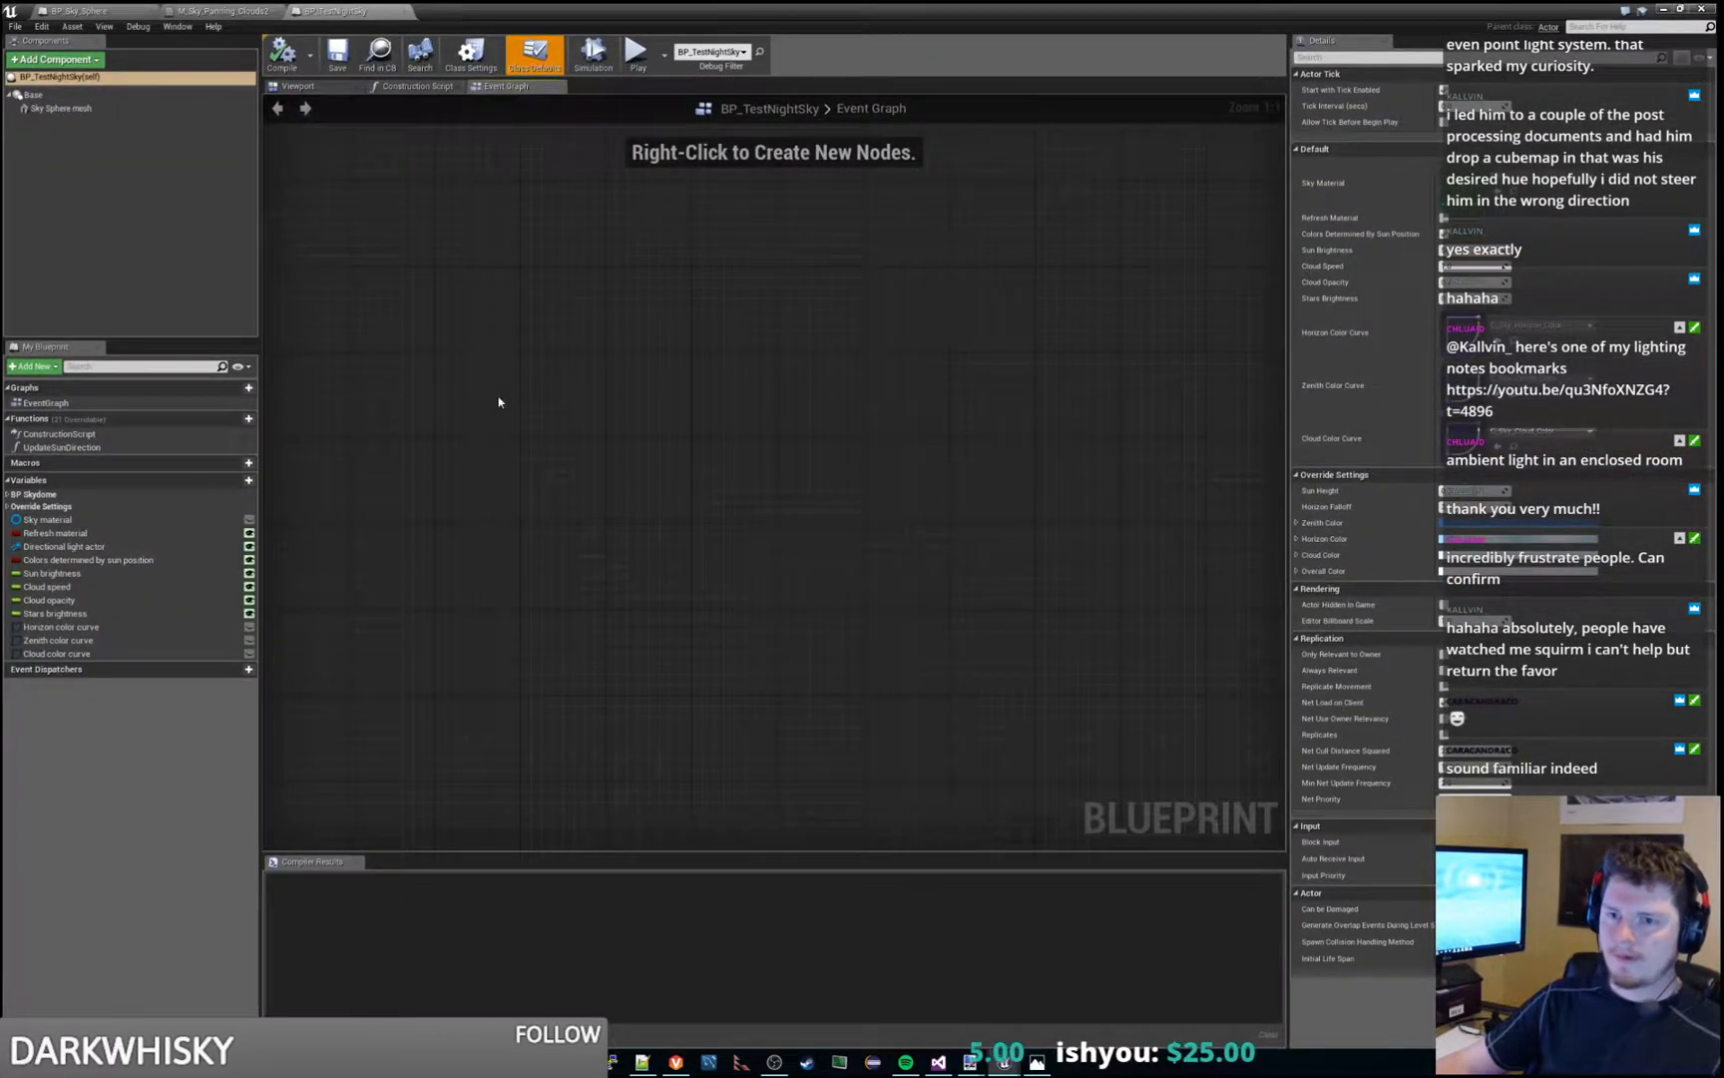
click(393, 88)
scroll(592, 416, down, 1)
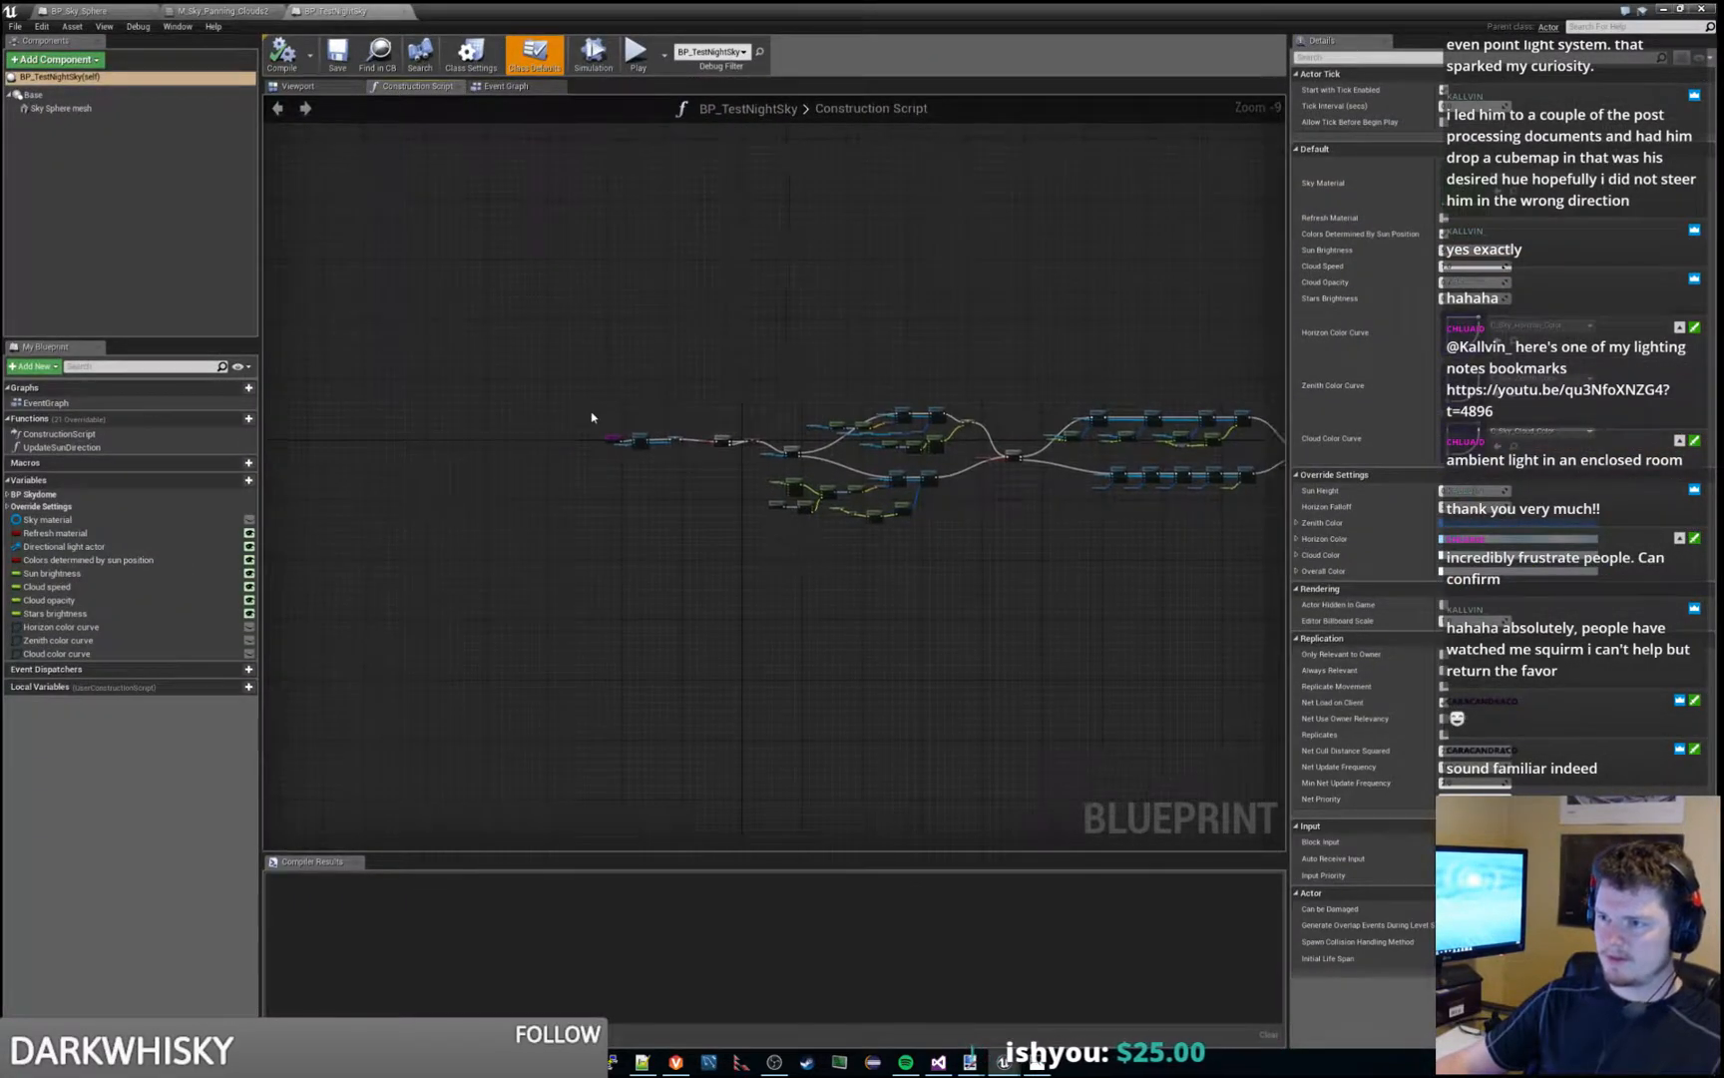
scroll(779, 601, up, 3)
scroll(788, 578, up, 1)
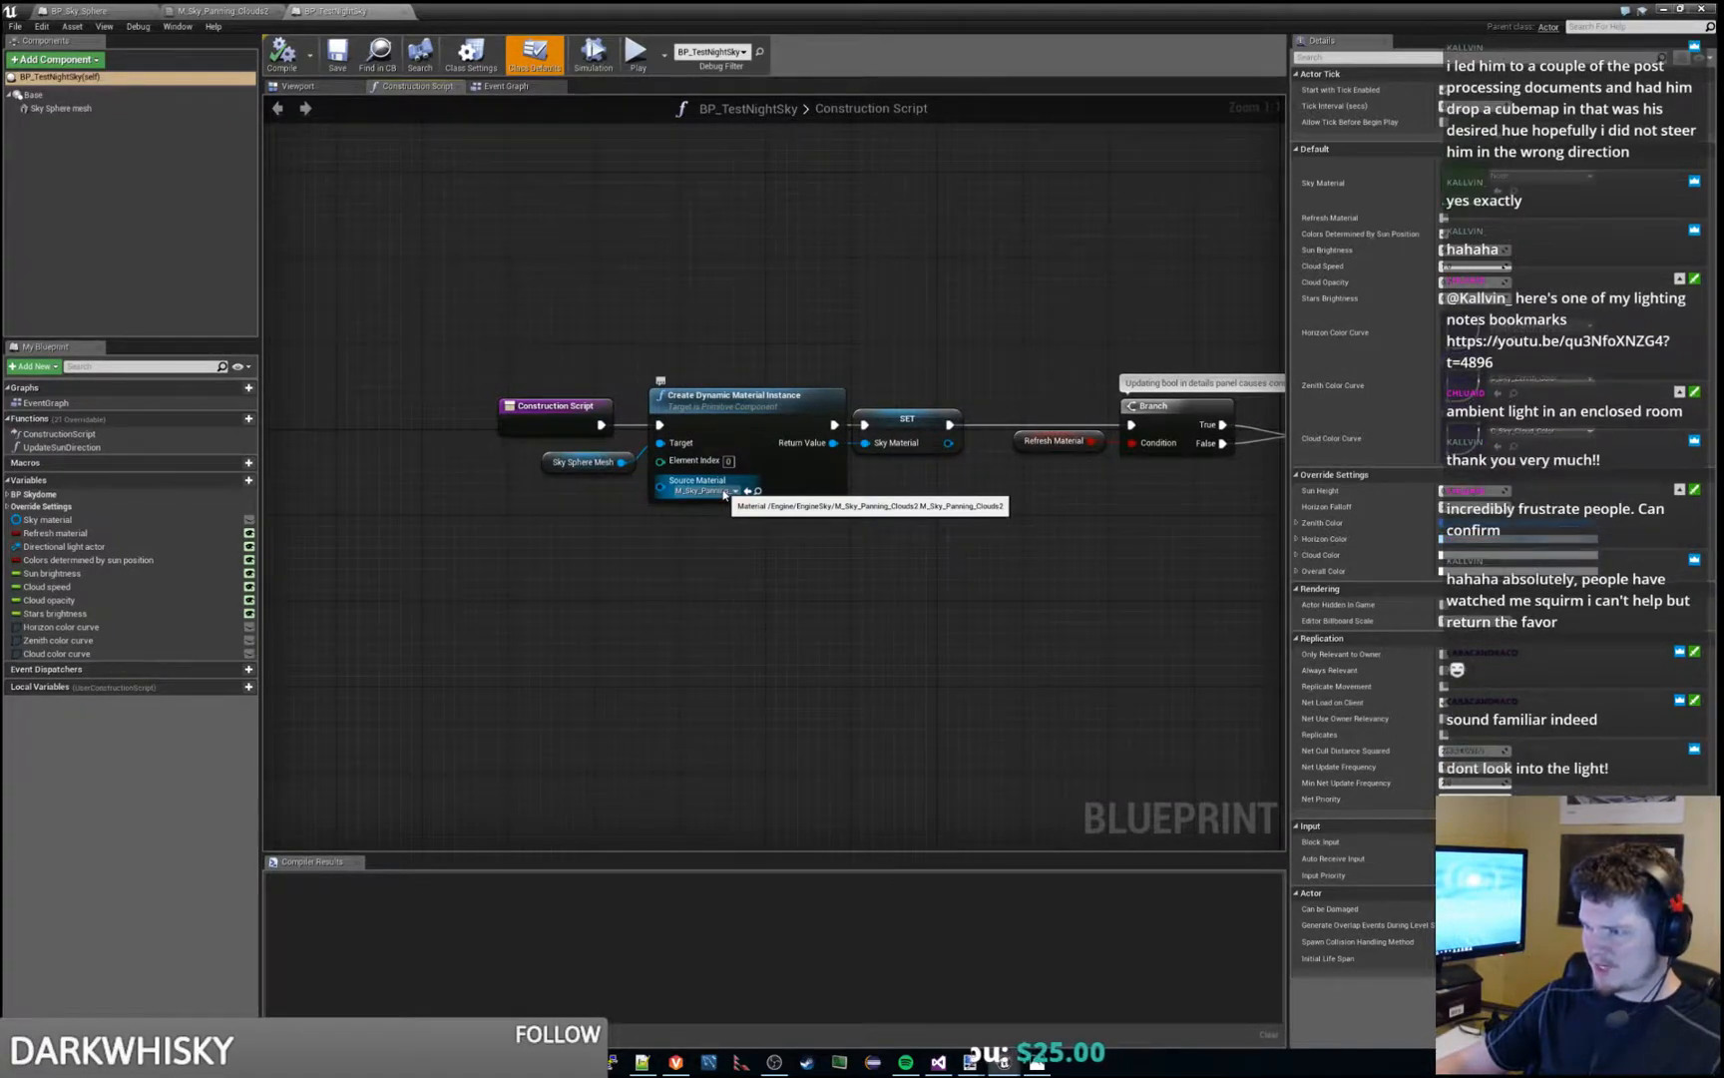
click(724, 491)
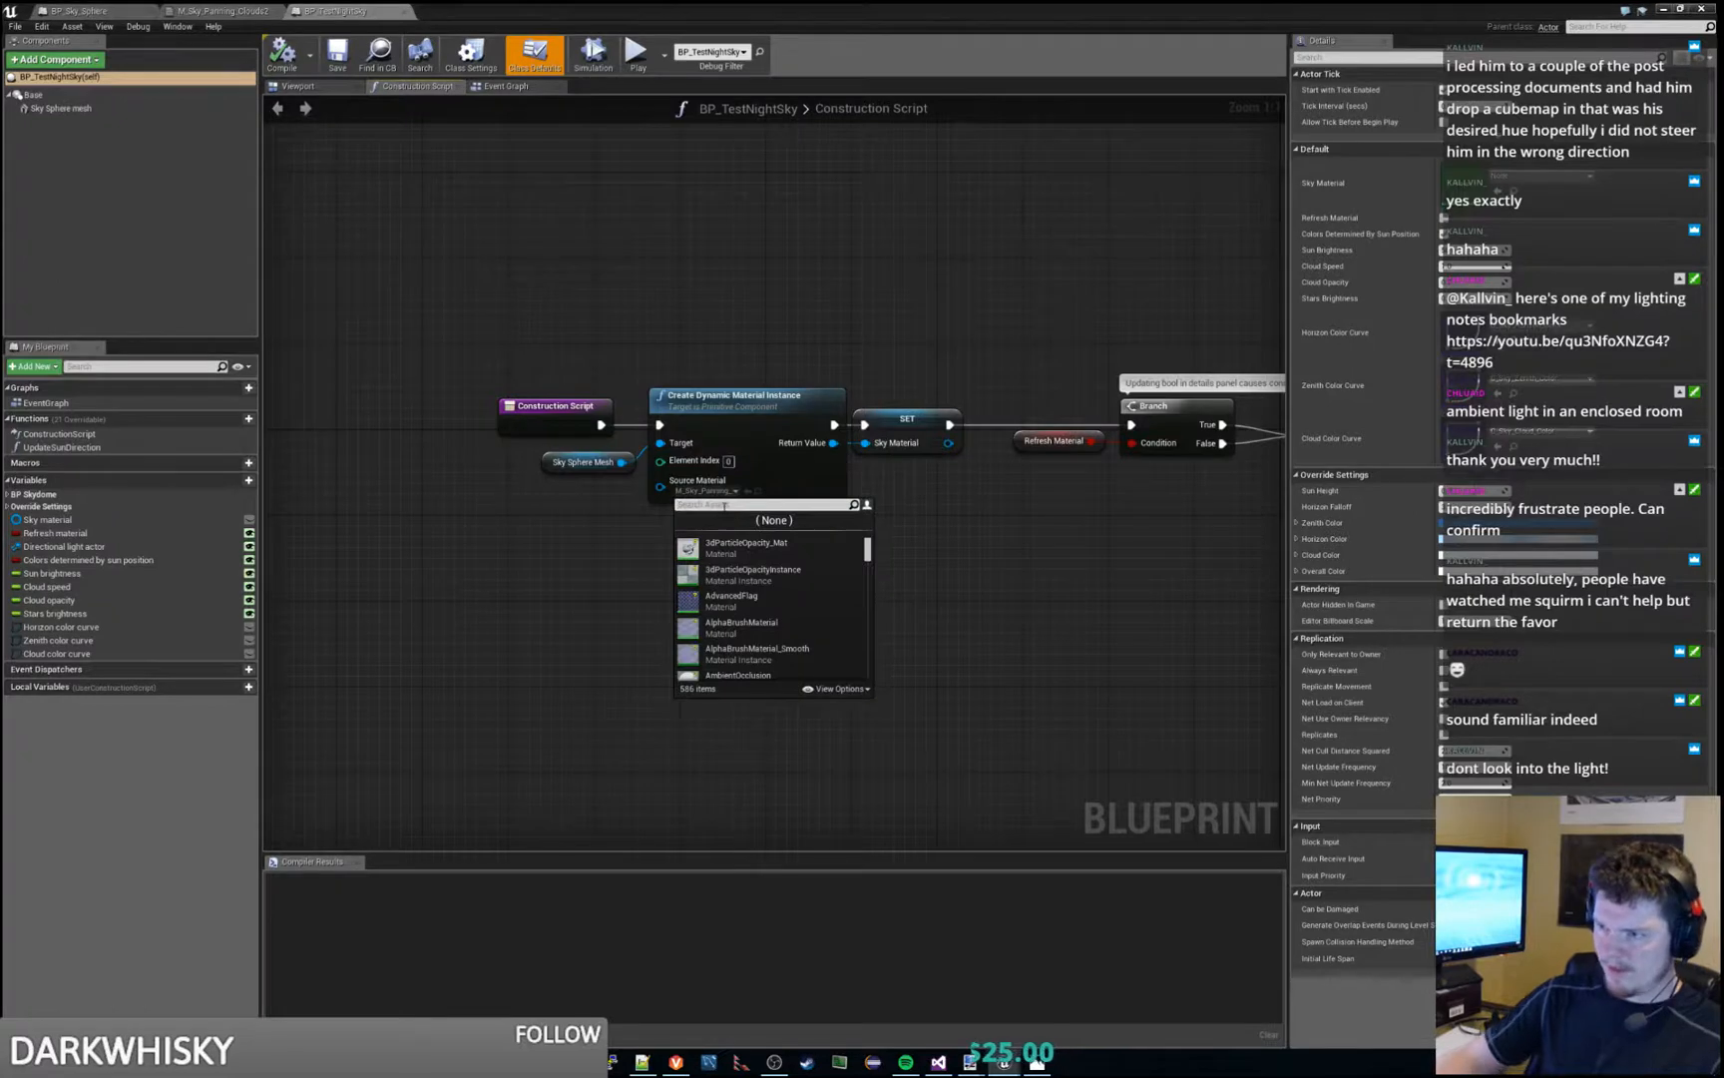
text(M_TestSky)
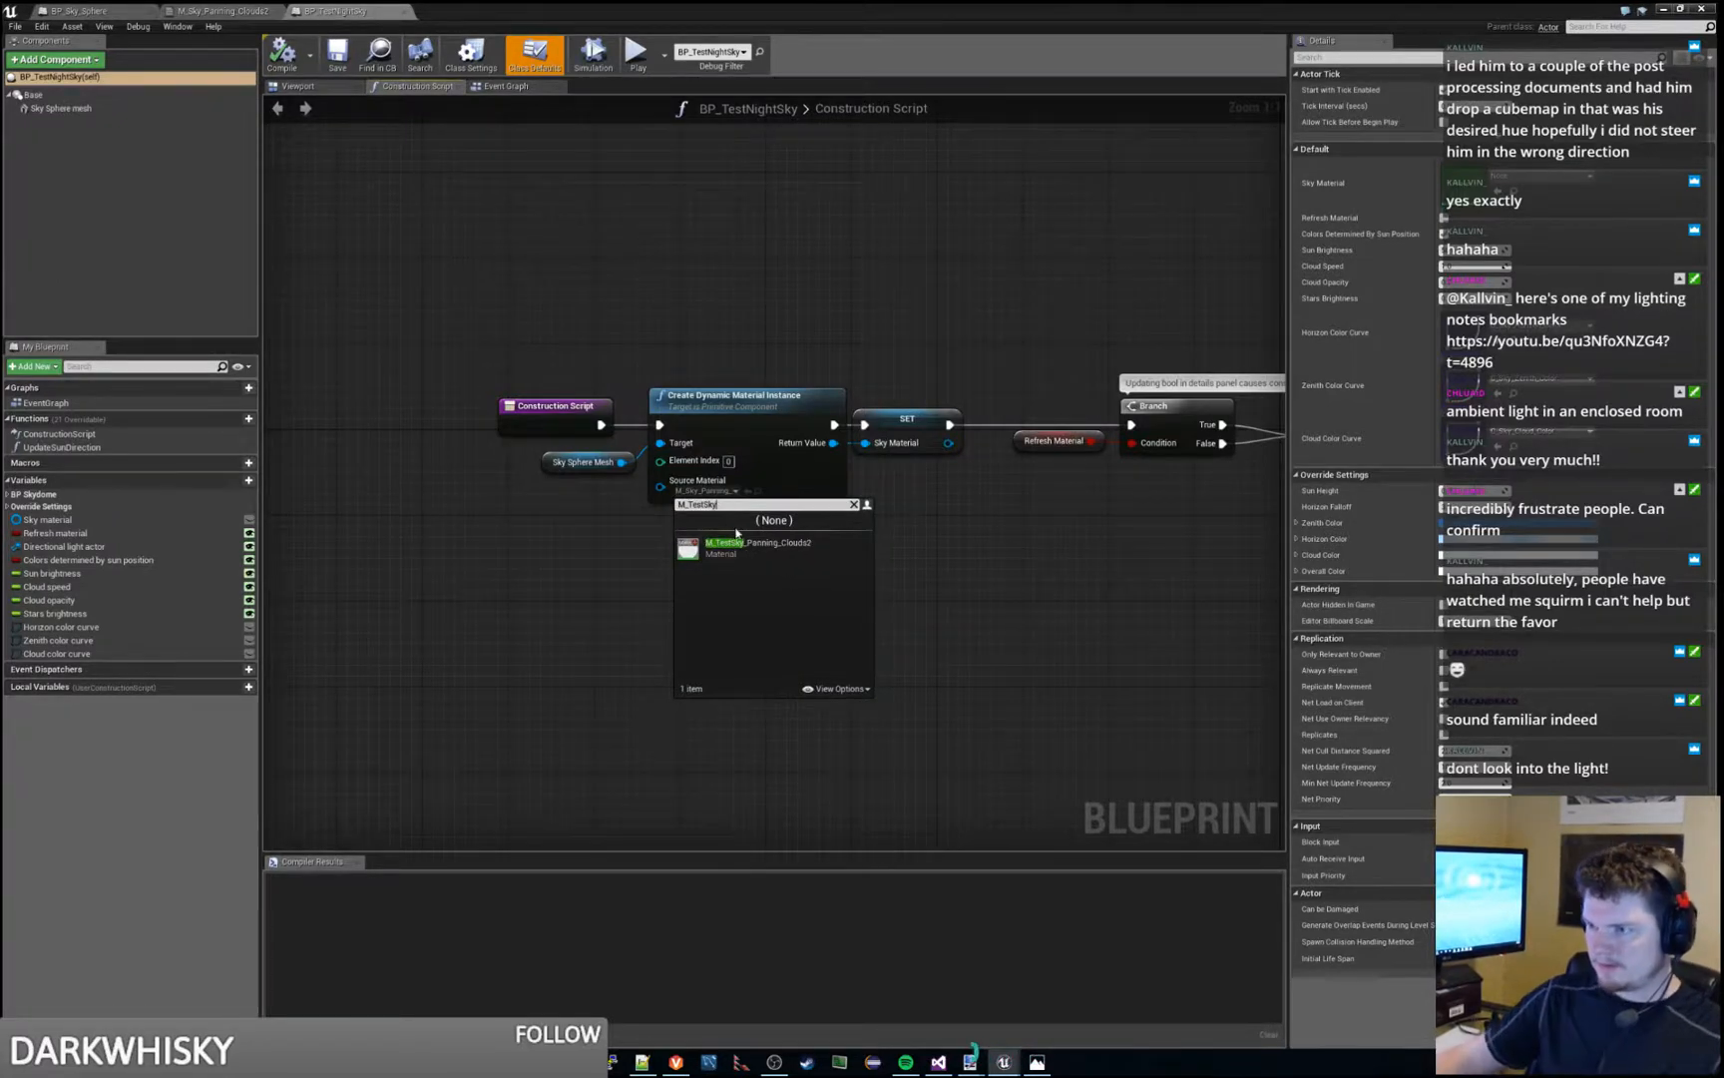
click(738, 546)
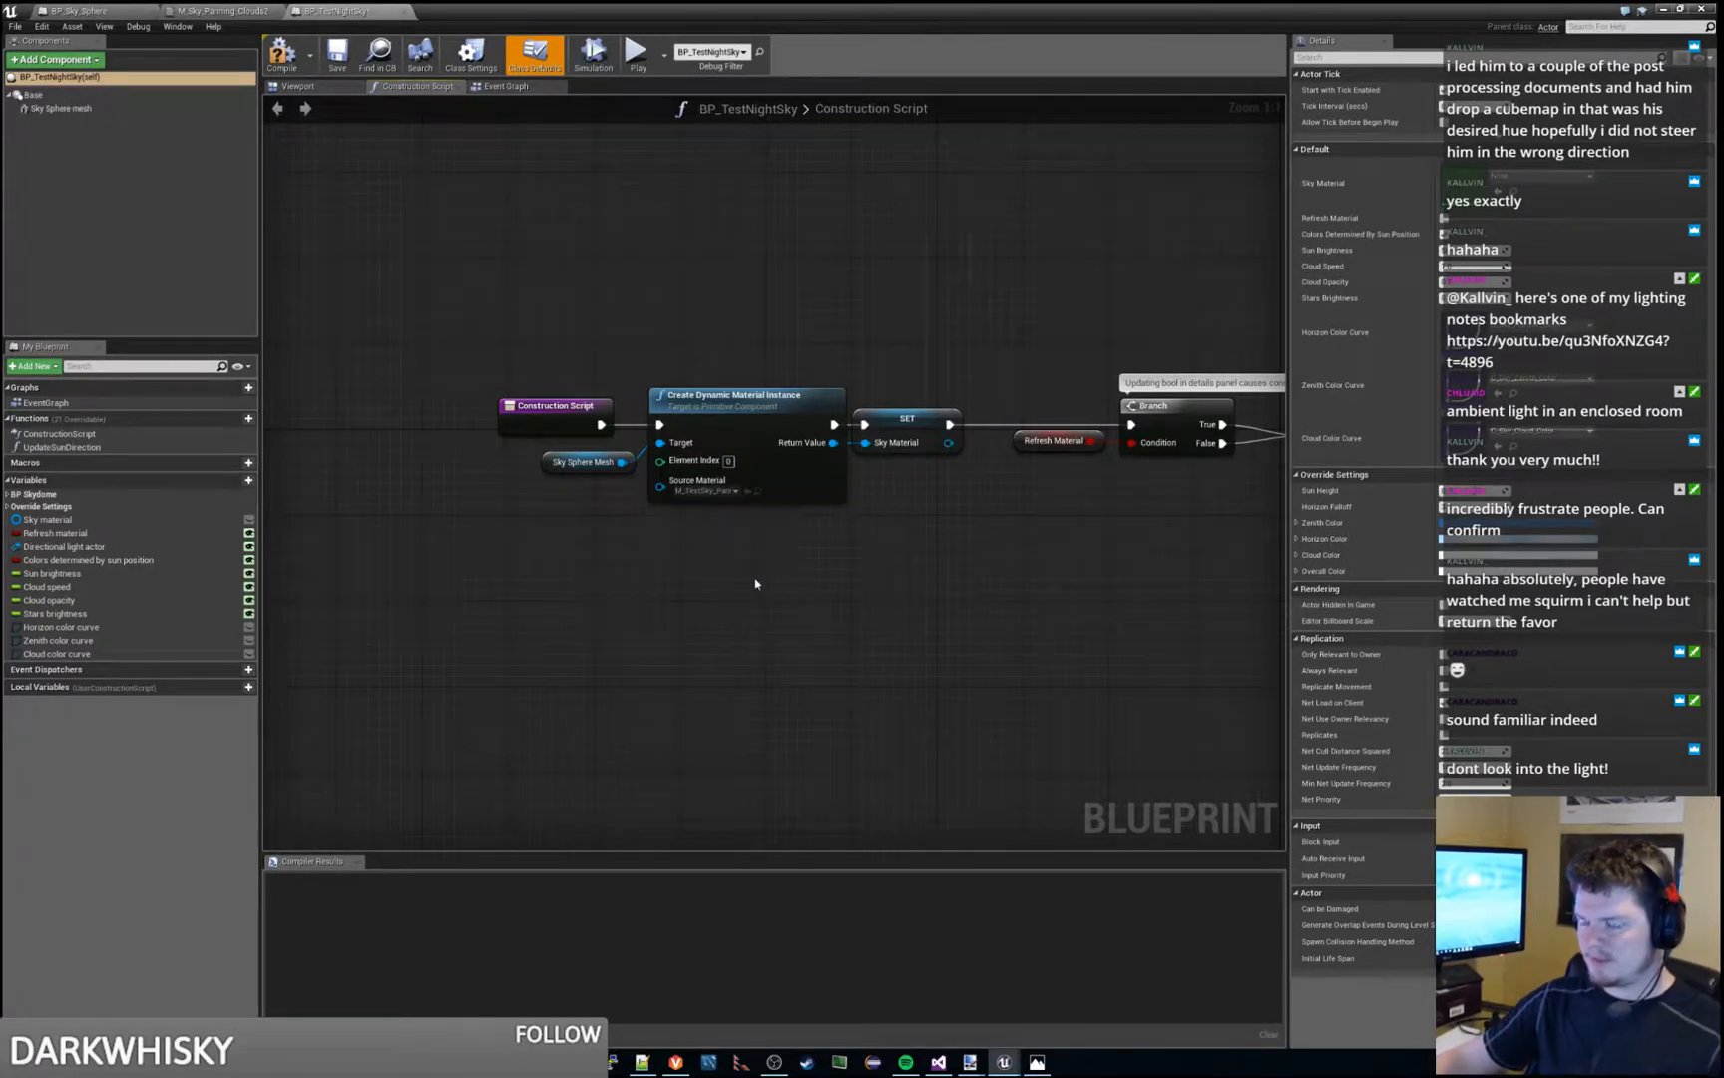
click(279, 43)
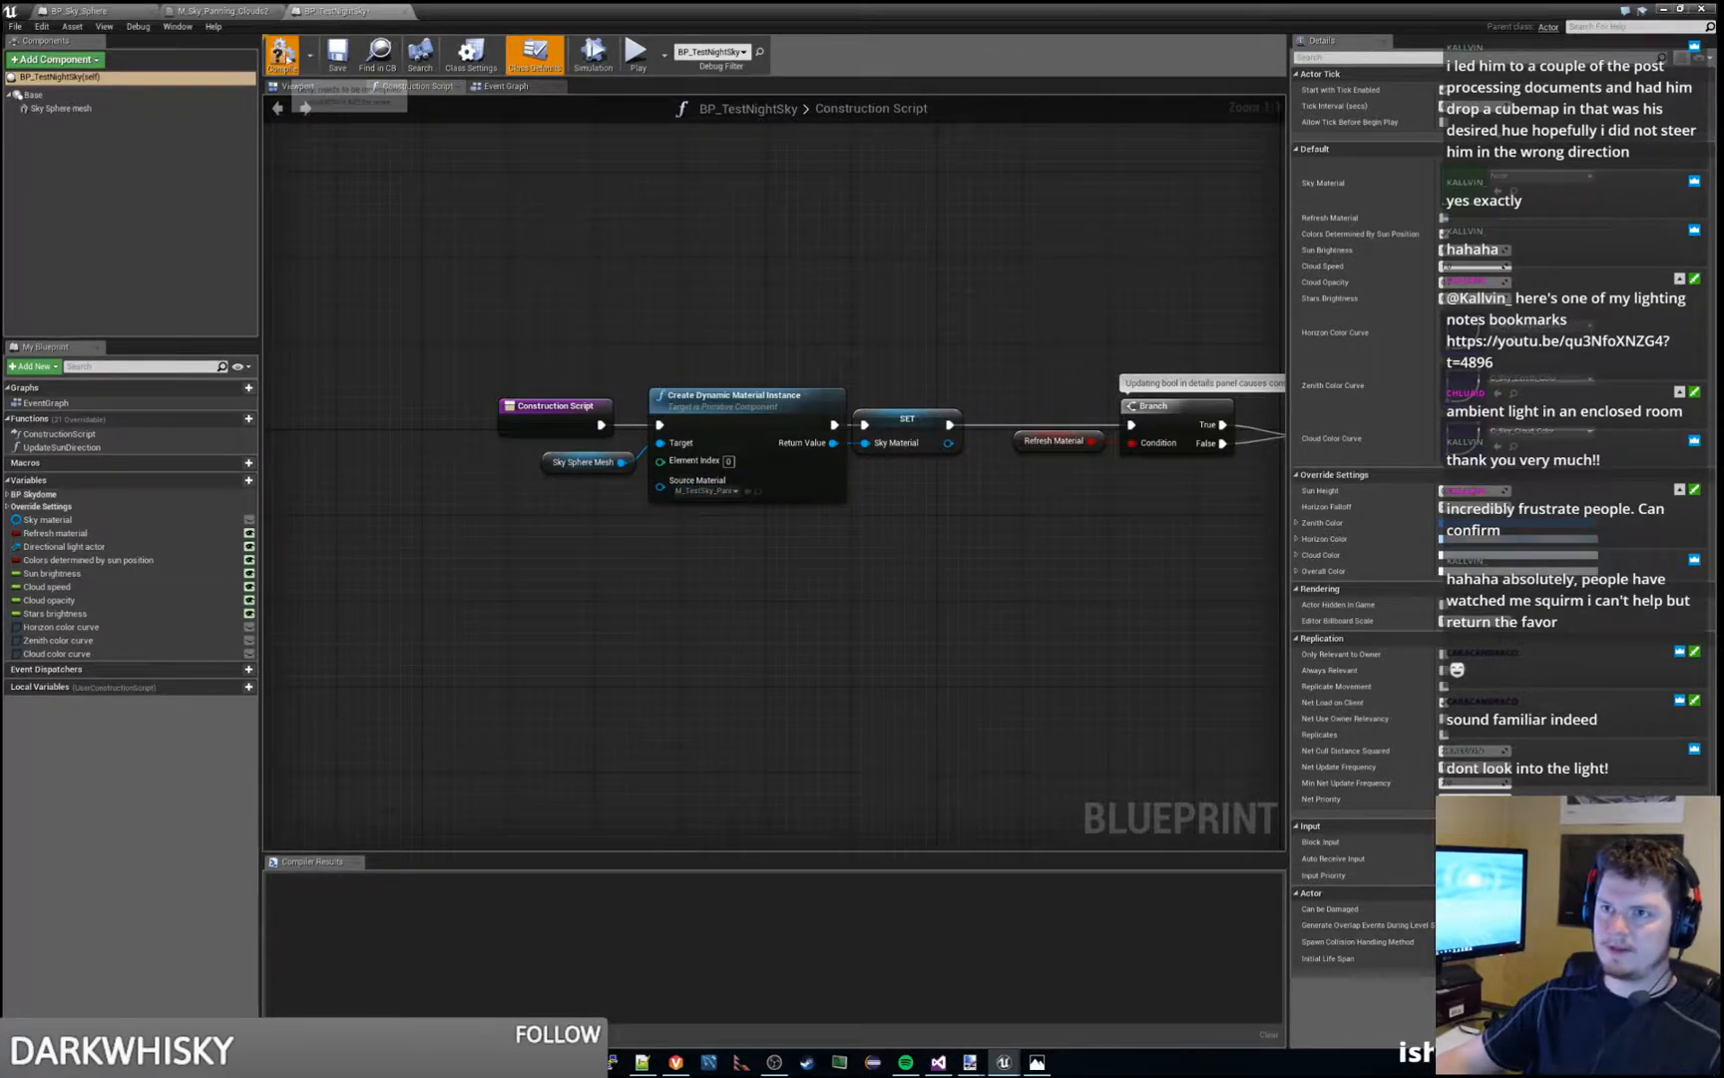
key(ctrl+s)
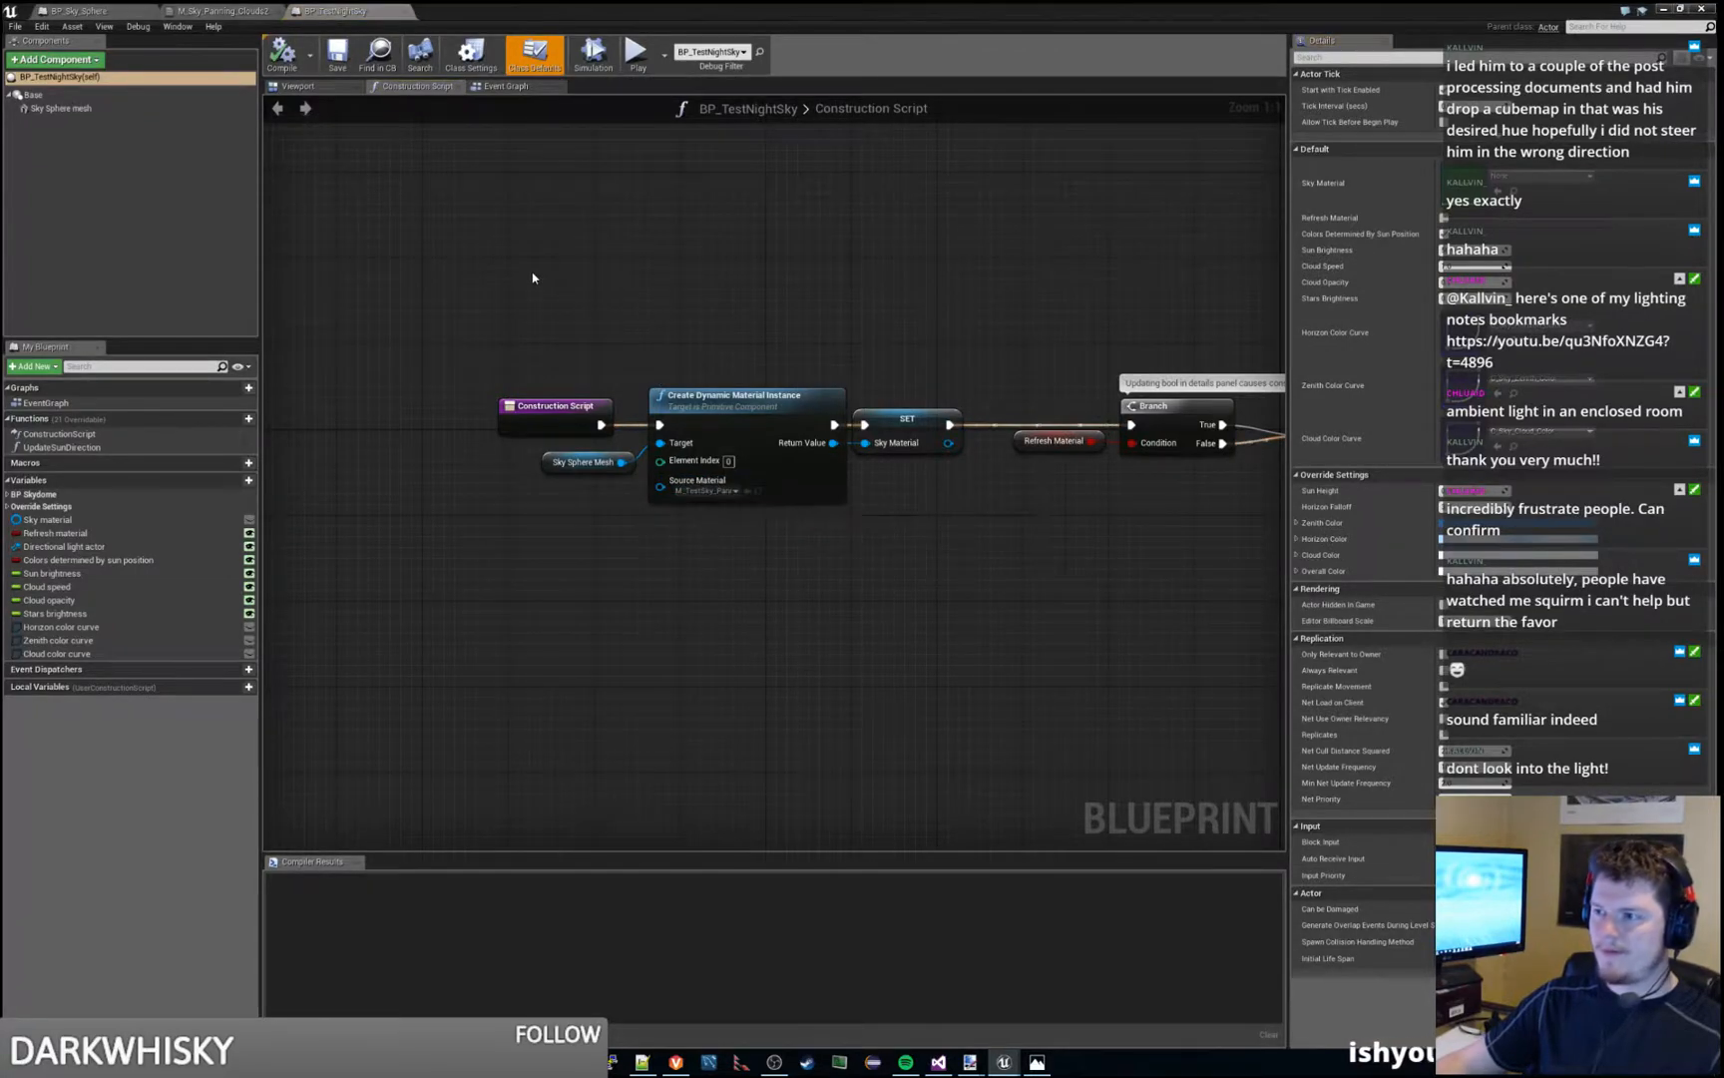
- Return to the Grasslands_At_Night level and open M_TestSky_Panning_Clouds2 at its Overall Color and final Multiply nodes
click(1664, 9)
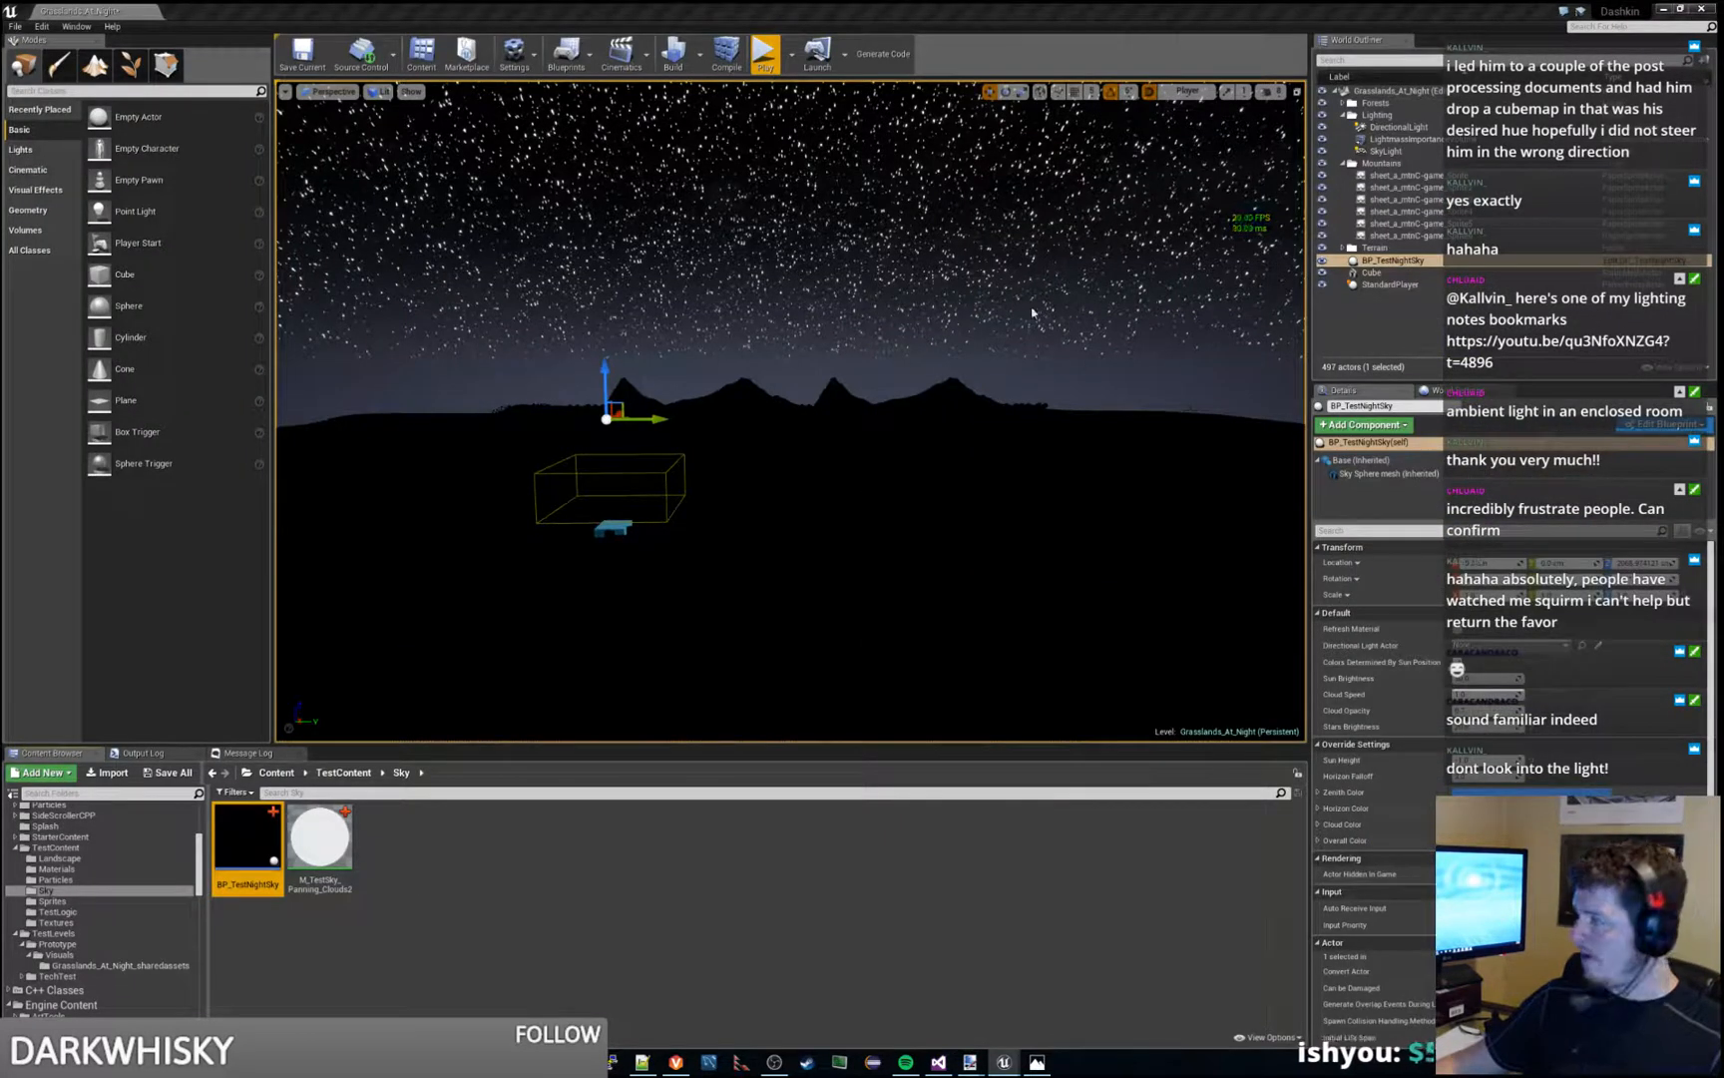
right_click(976, 304)
click(1396, 260)
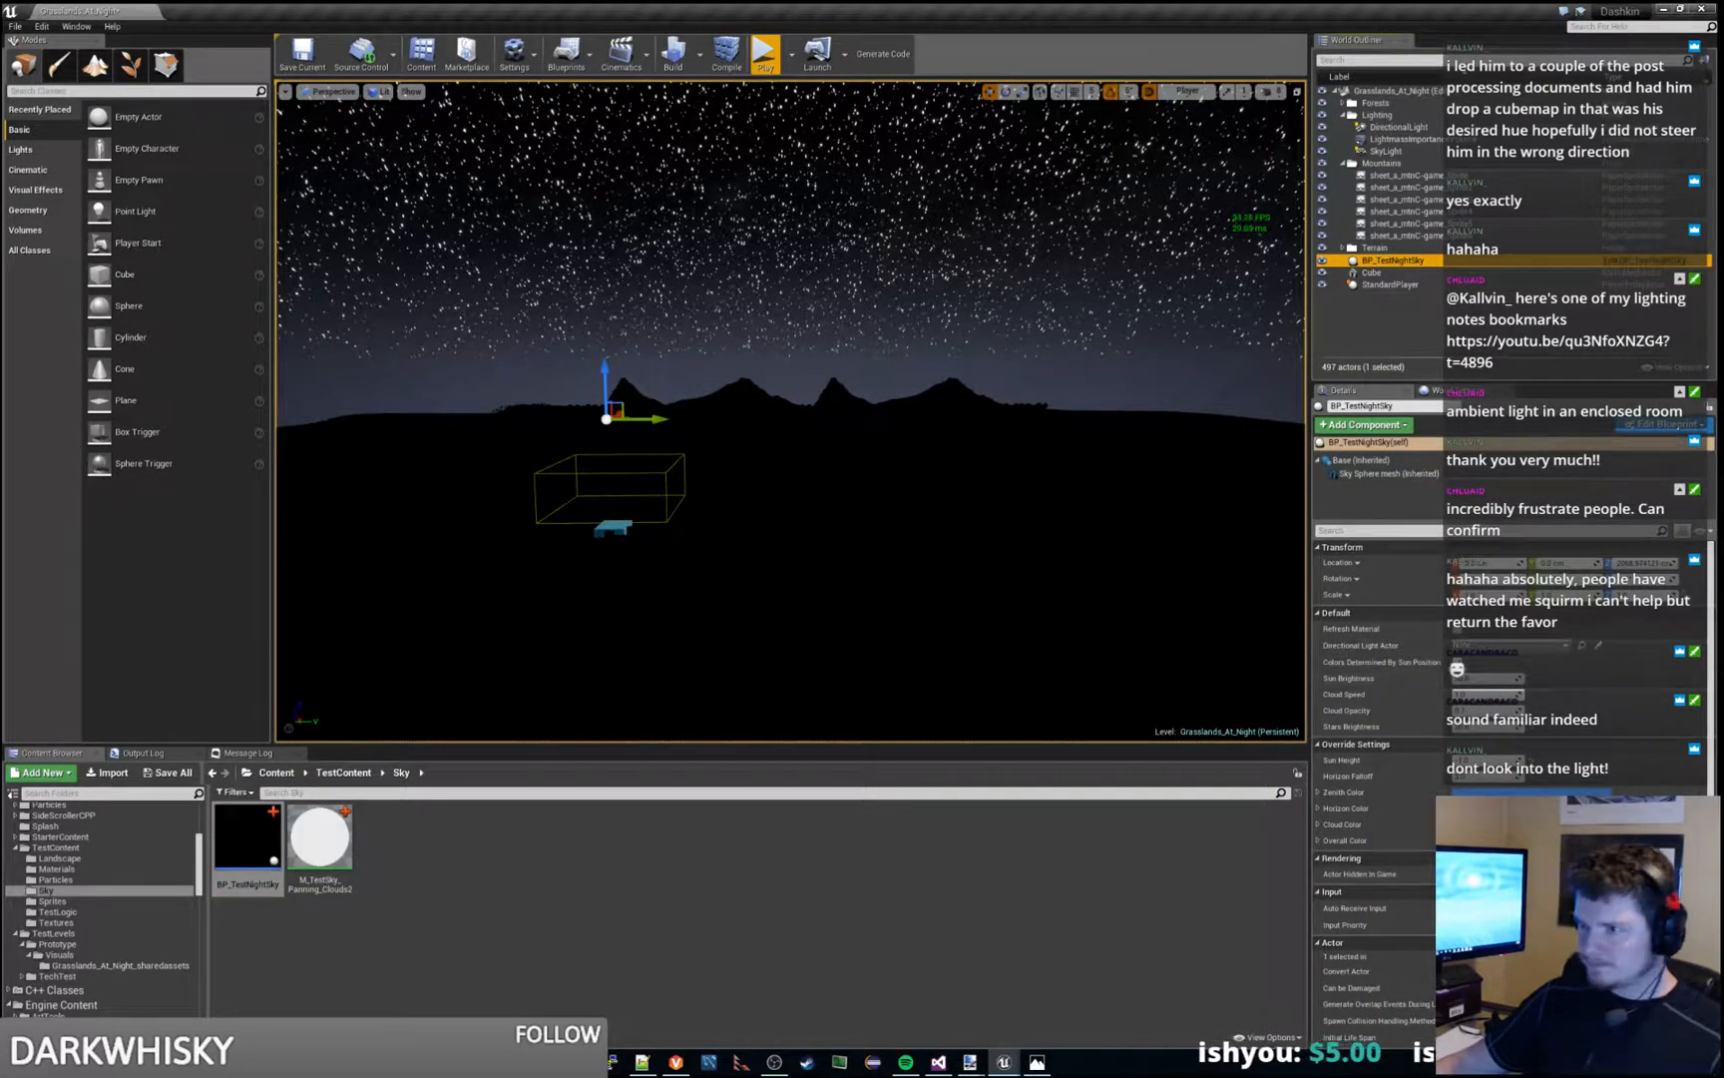
double_click(325, 842)
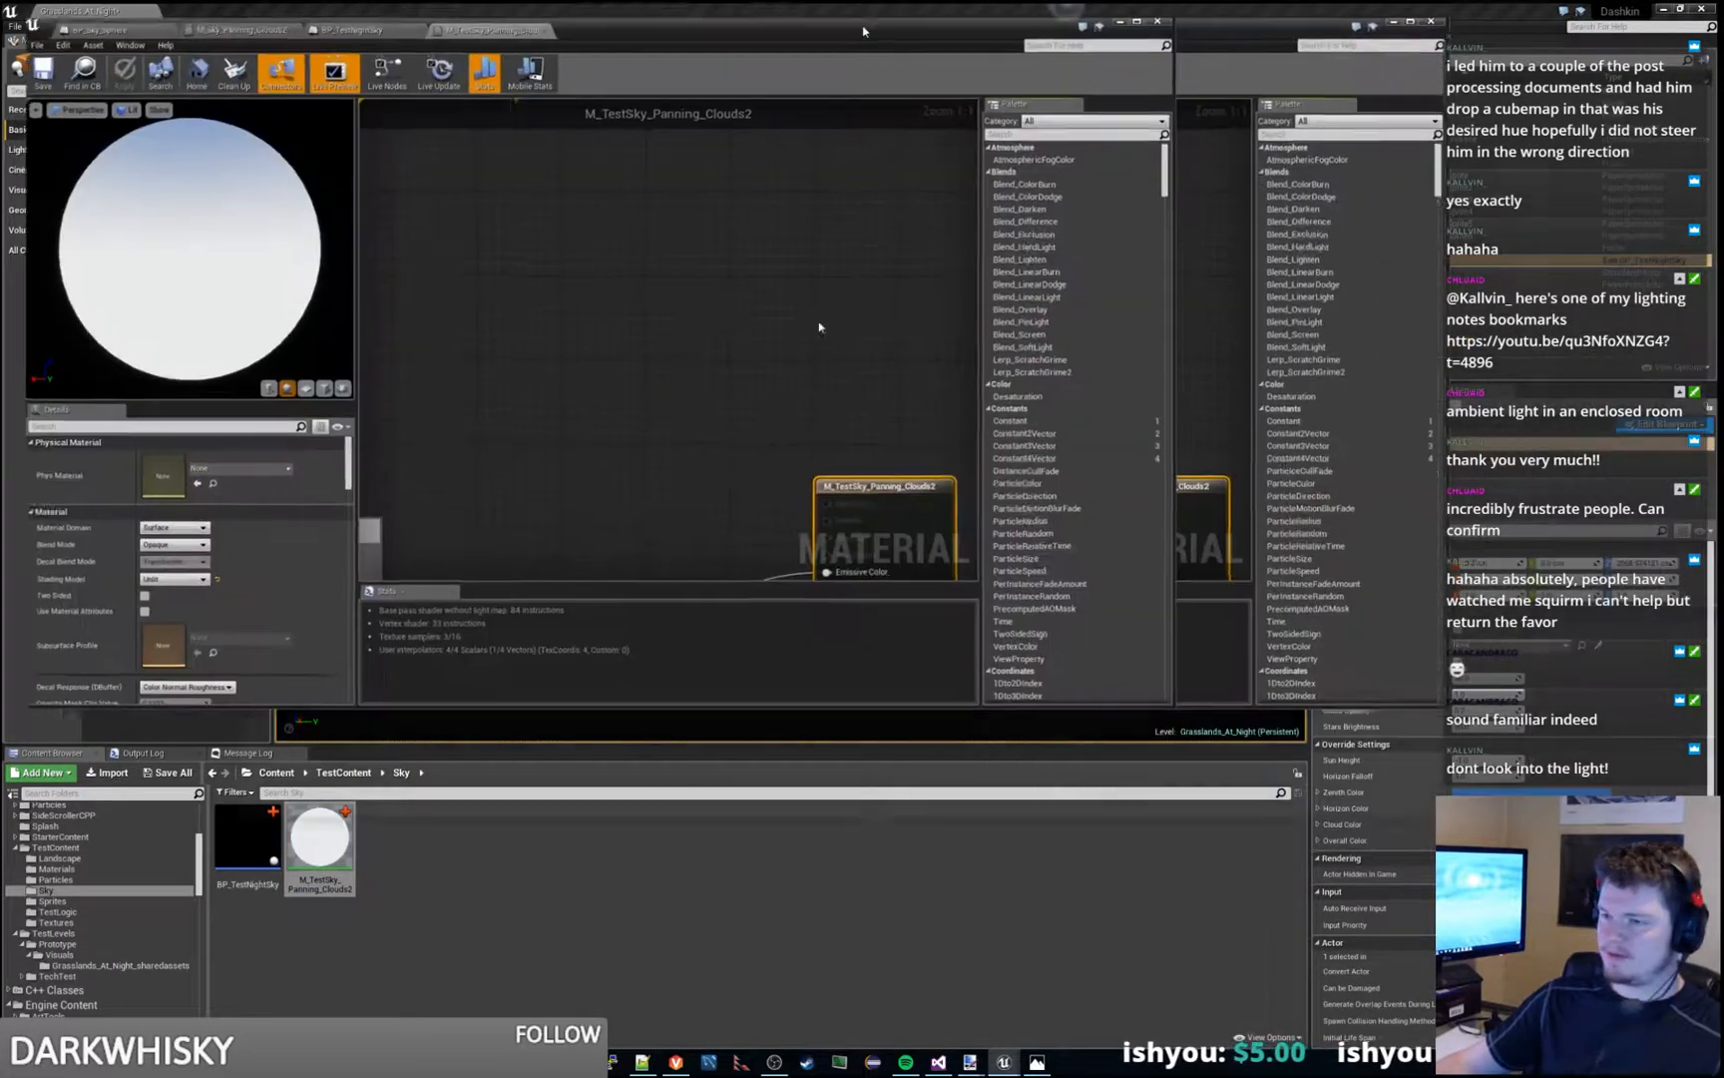
right_drag(573, 500, 1347, 209)
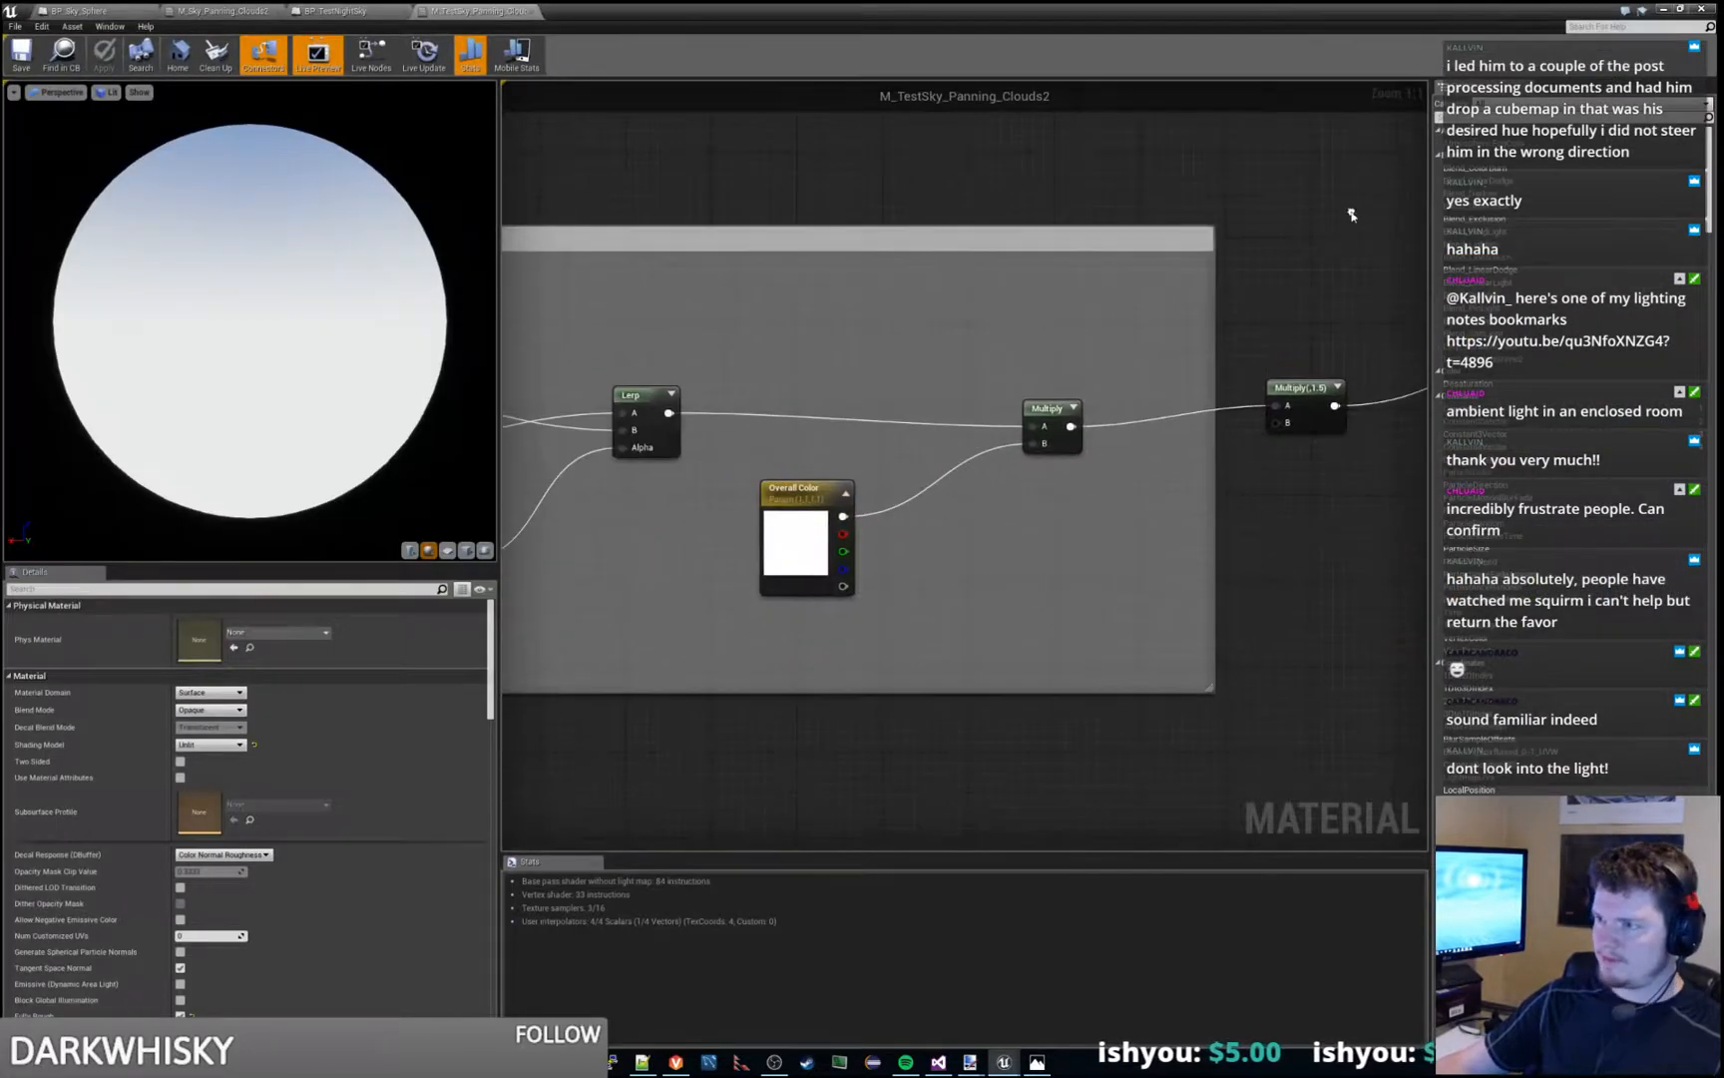
- In the SkyColors group, wire the Add node's output straight into the outer Add that joins sun and sky, bypassing the Lerp
scroll(973, 523, down, 5)
scroll(878, 669, down, 6)
right_drag(715, 774, 1243, 556)
scroll(1243, 555, up, 7)
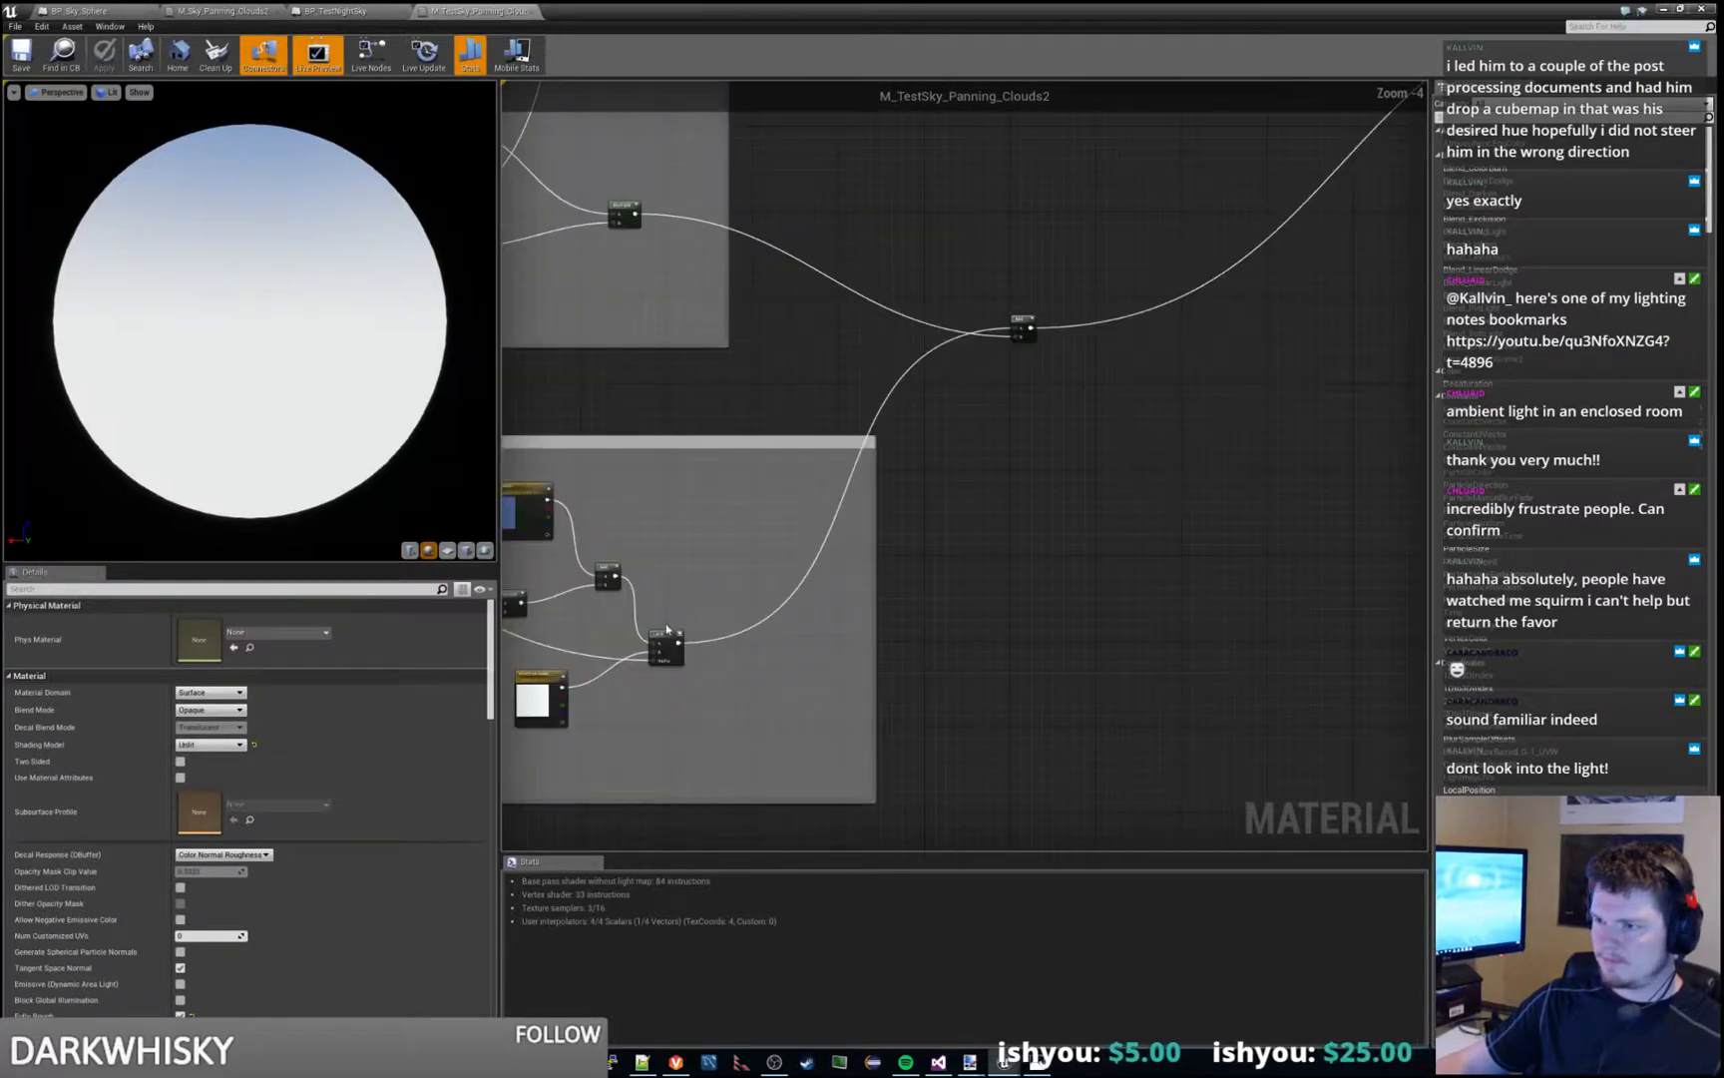
drag(618, 574, 1016, 330)
- Return to the Grasslands_At_Night level and play it, moving and jumping the character to check the night sky, and stop the session
click(1663, 9)
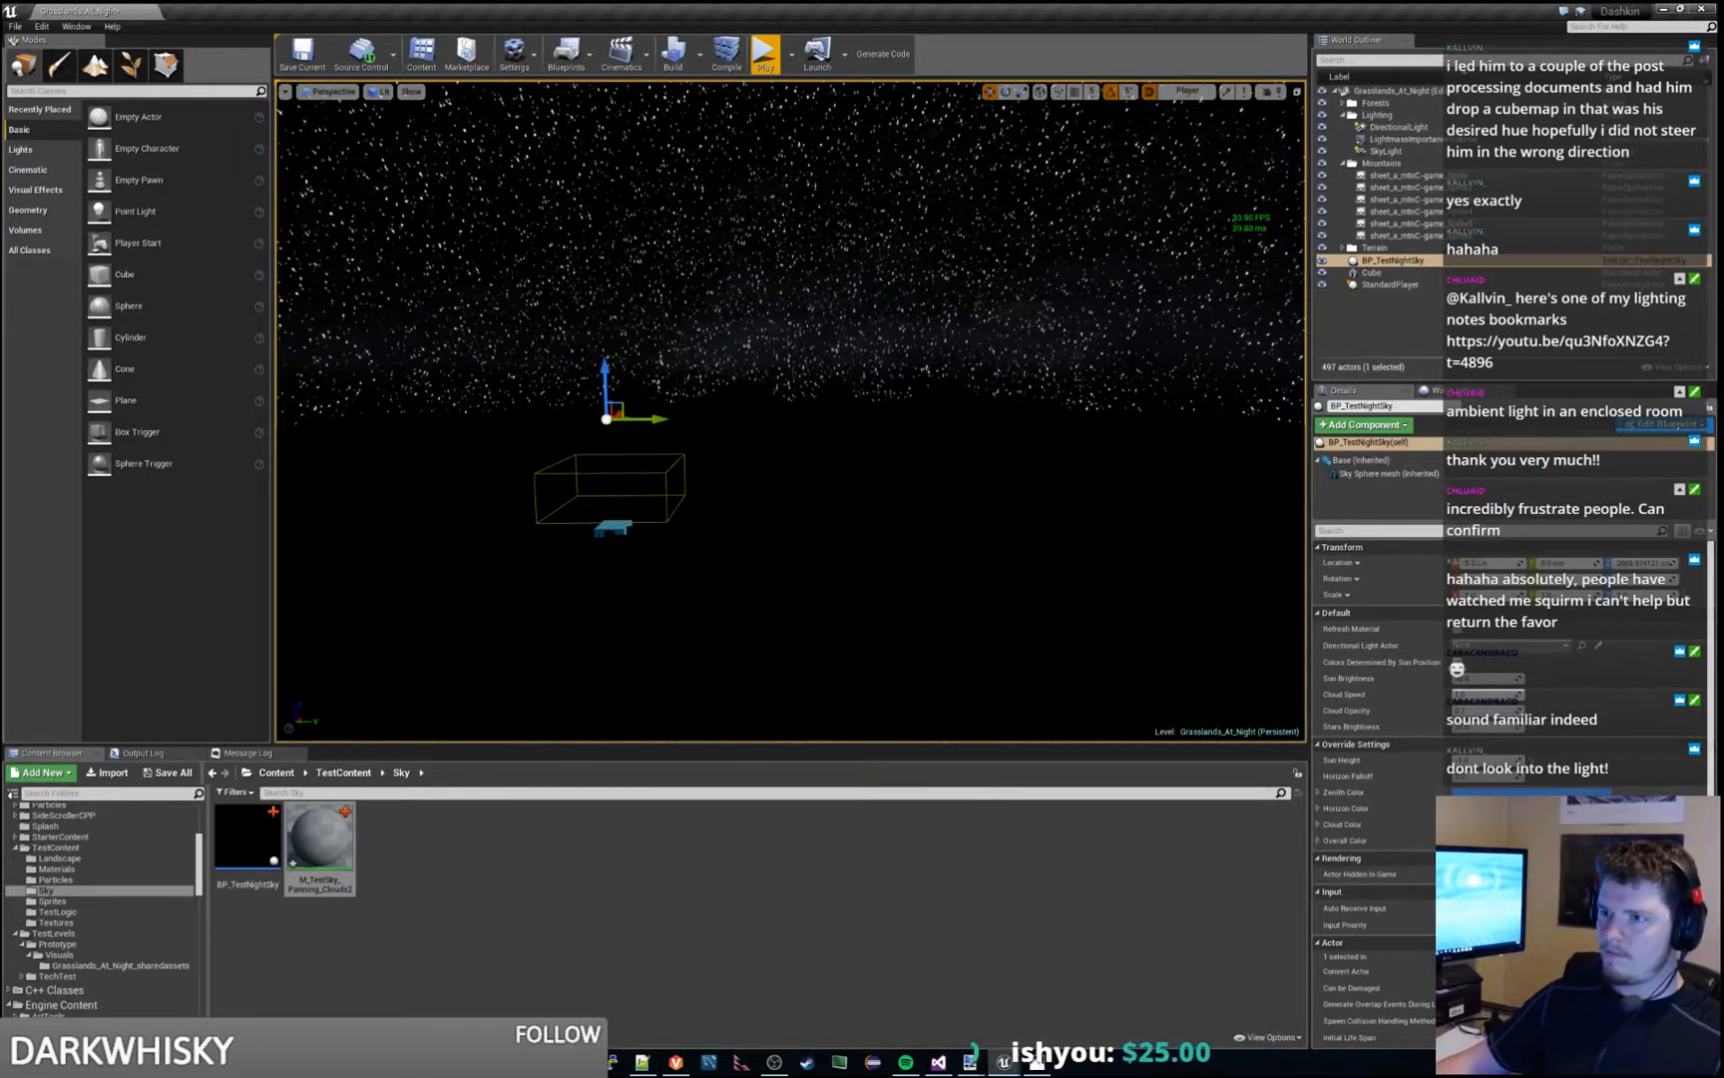
right_drag(790, 411, 1247, 417)
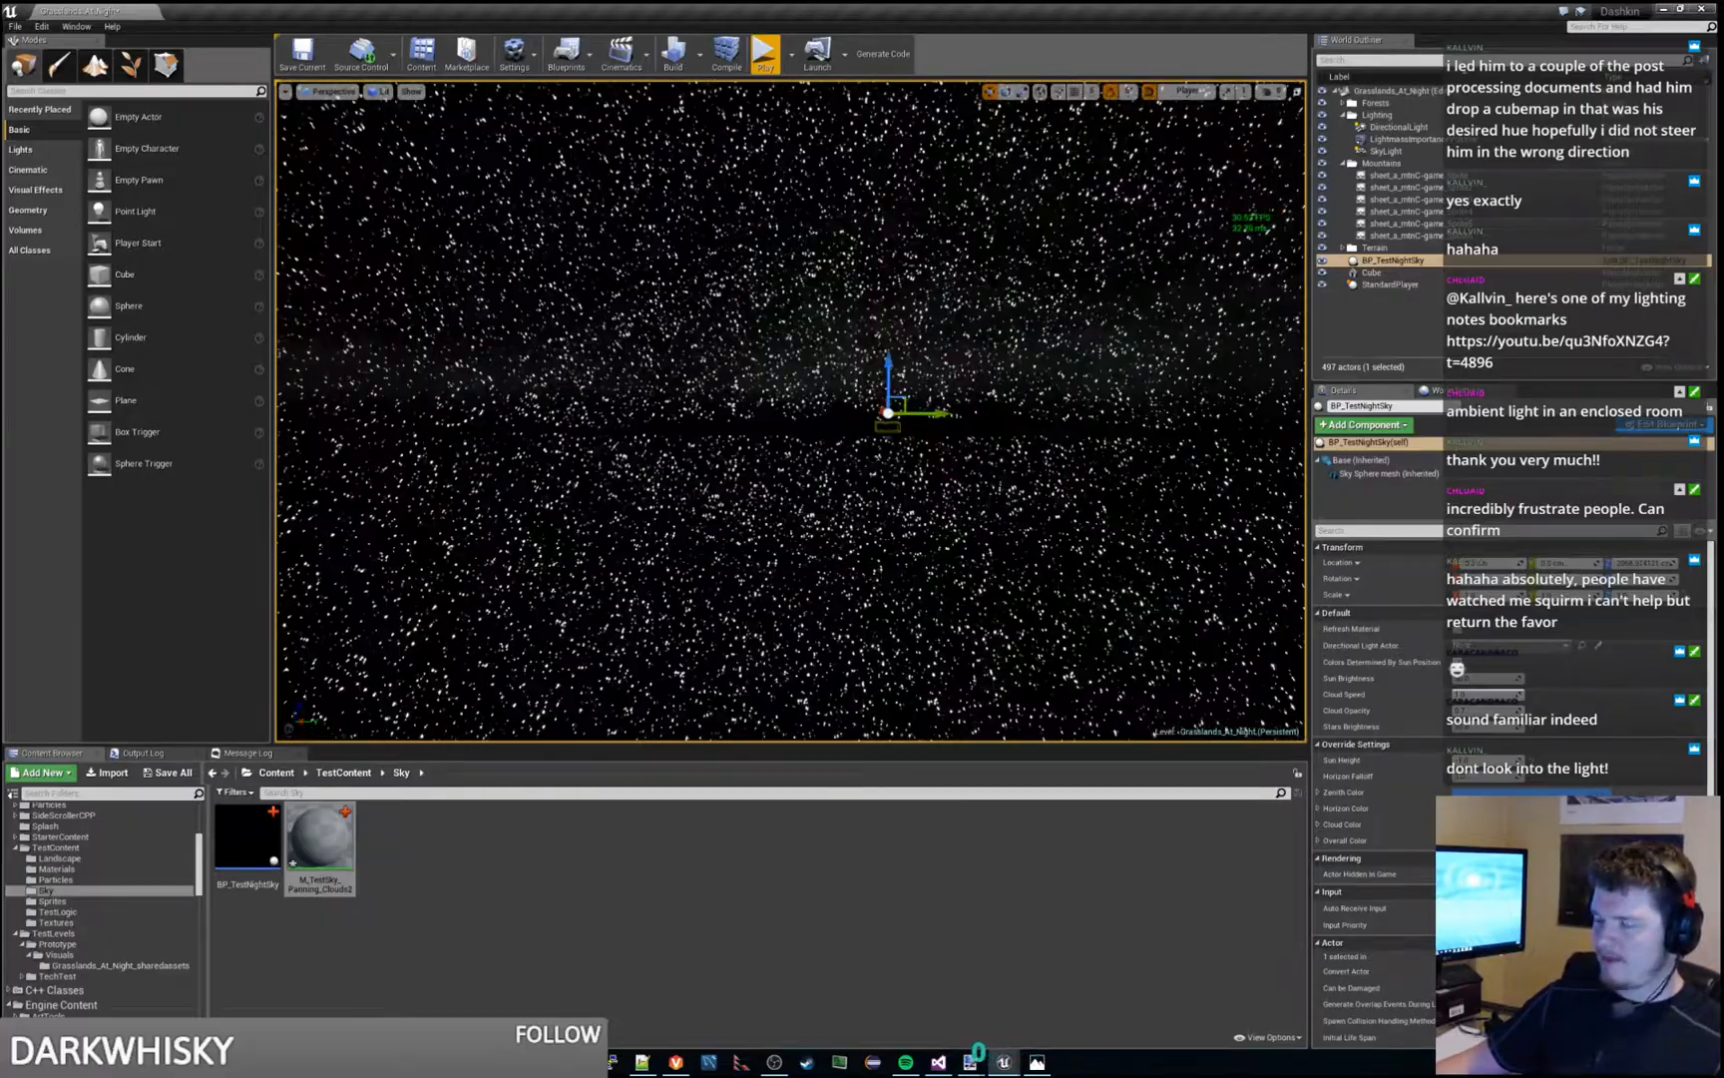
click(766, 57)
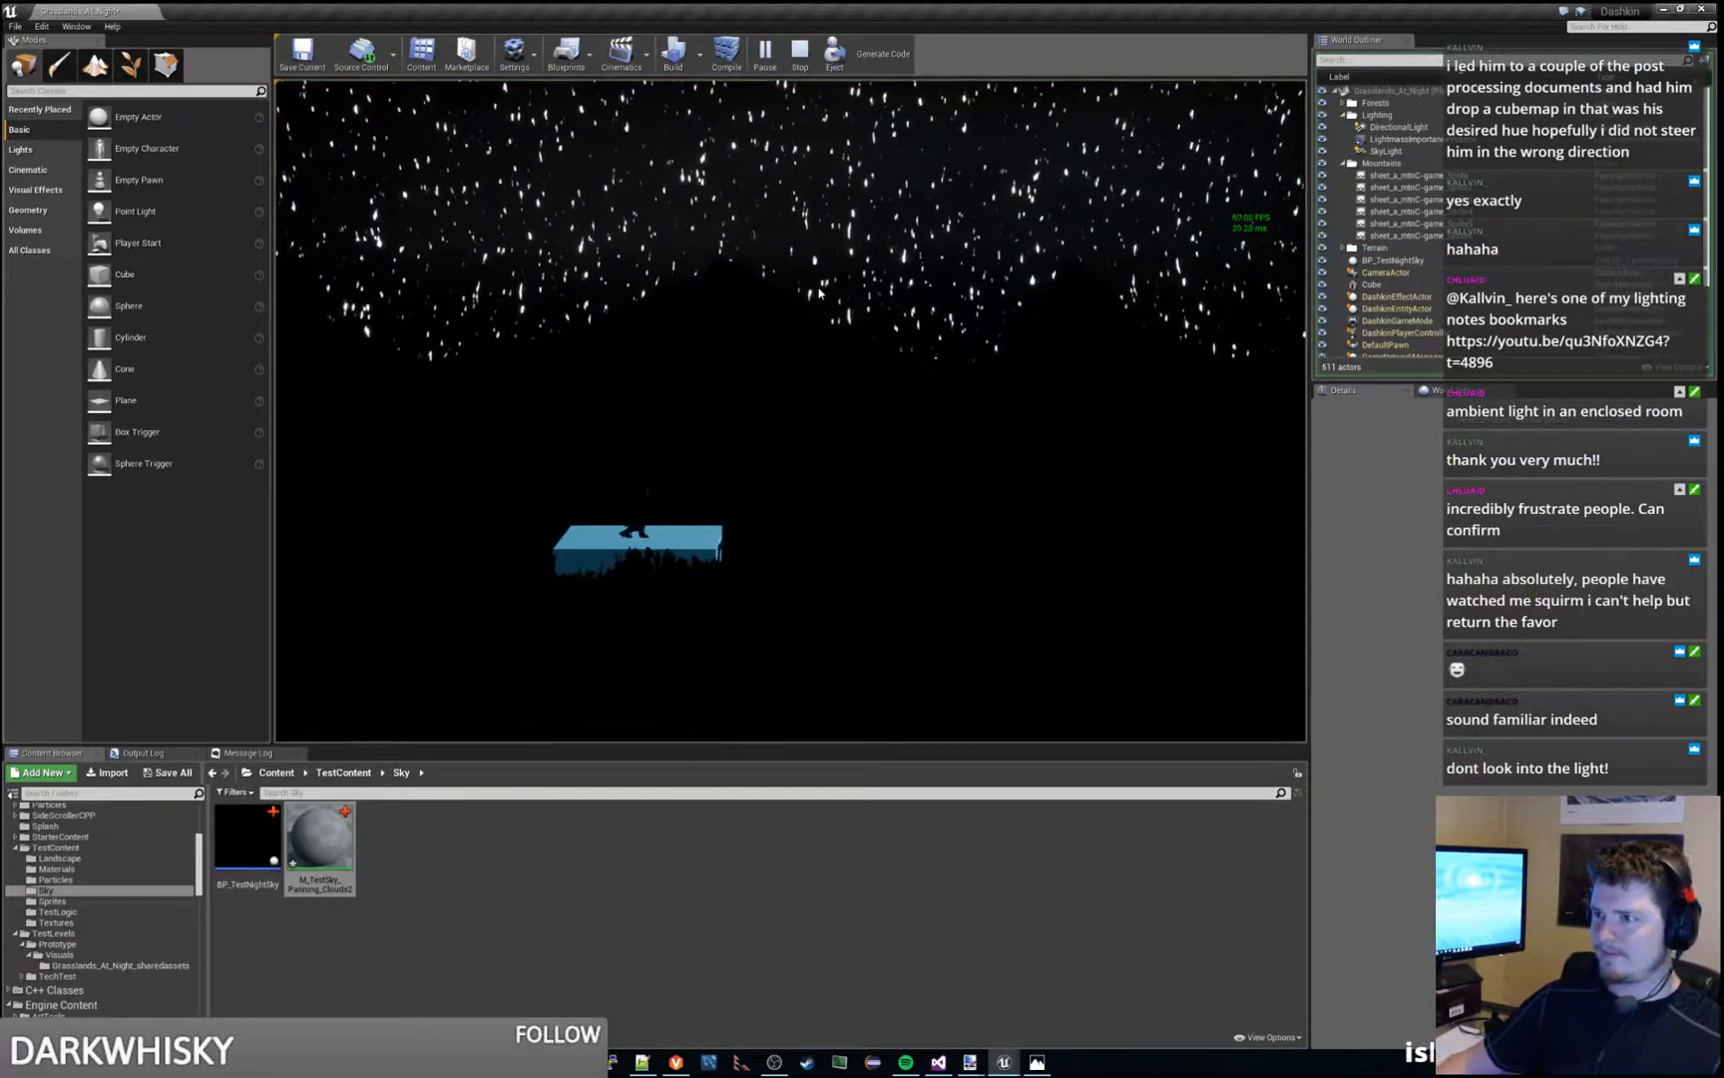
click(819, 293)
key(space)
key(d)
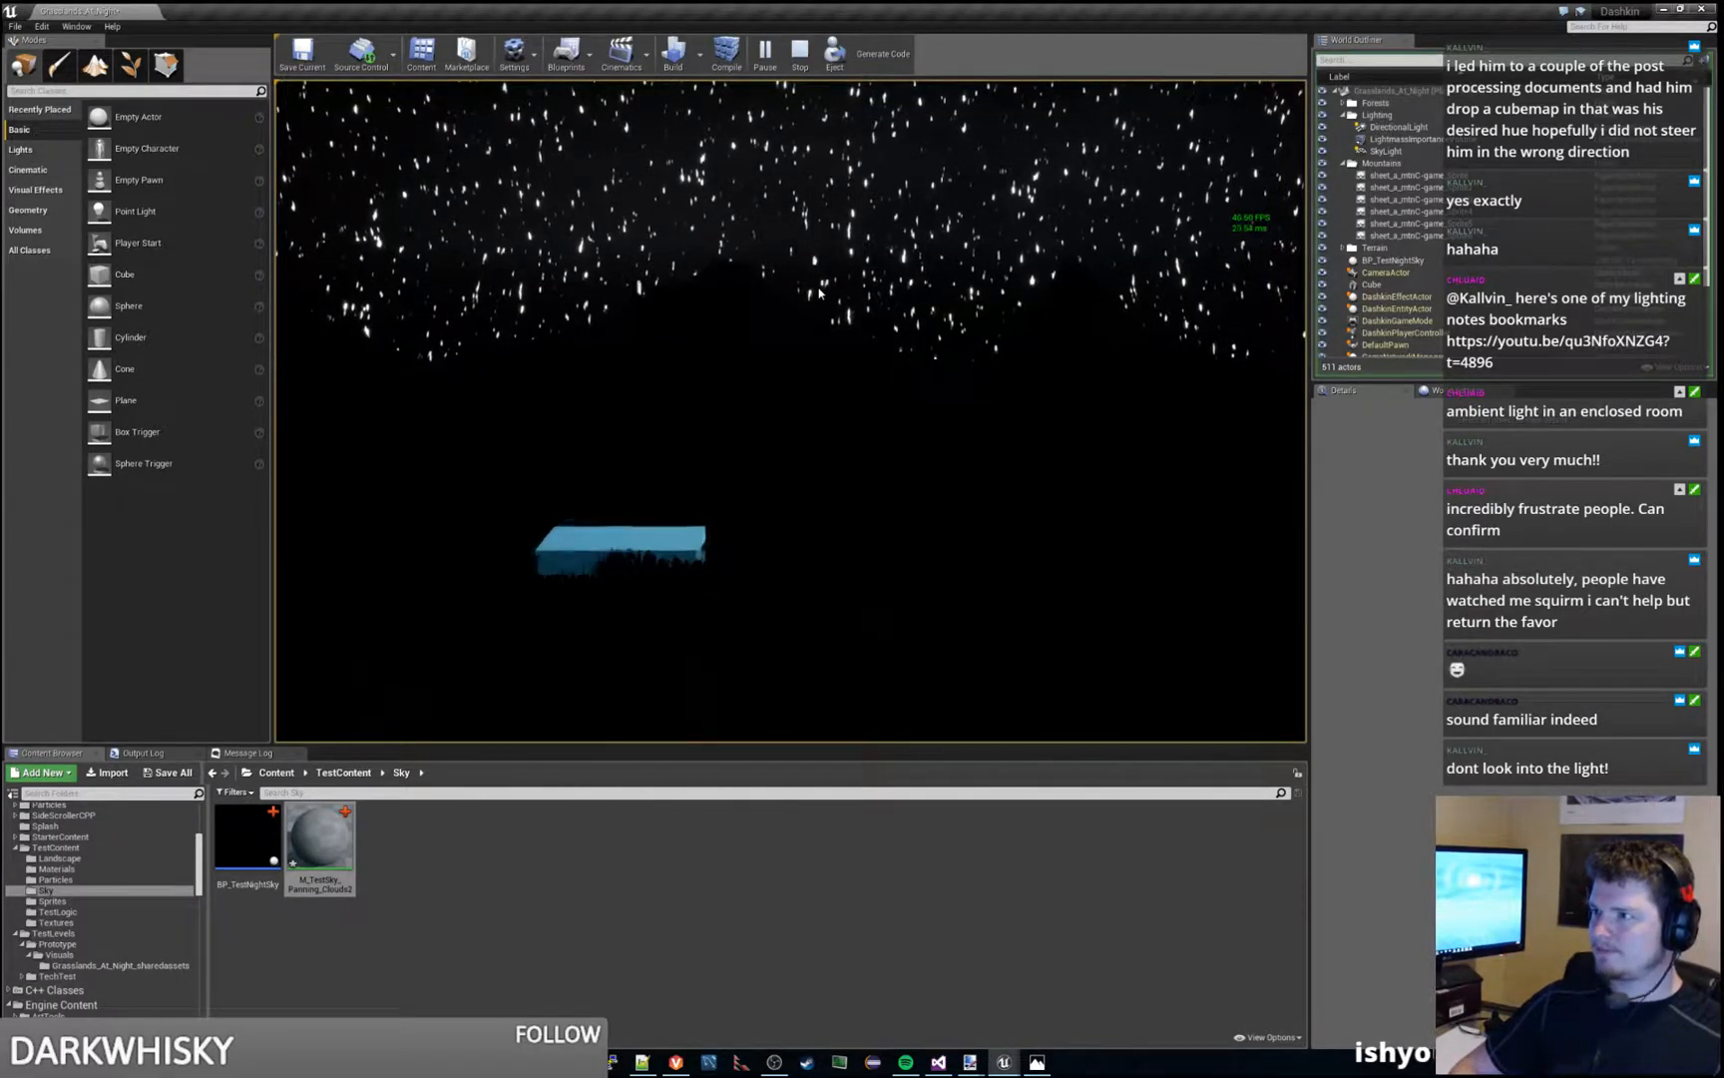
key(space)
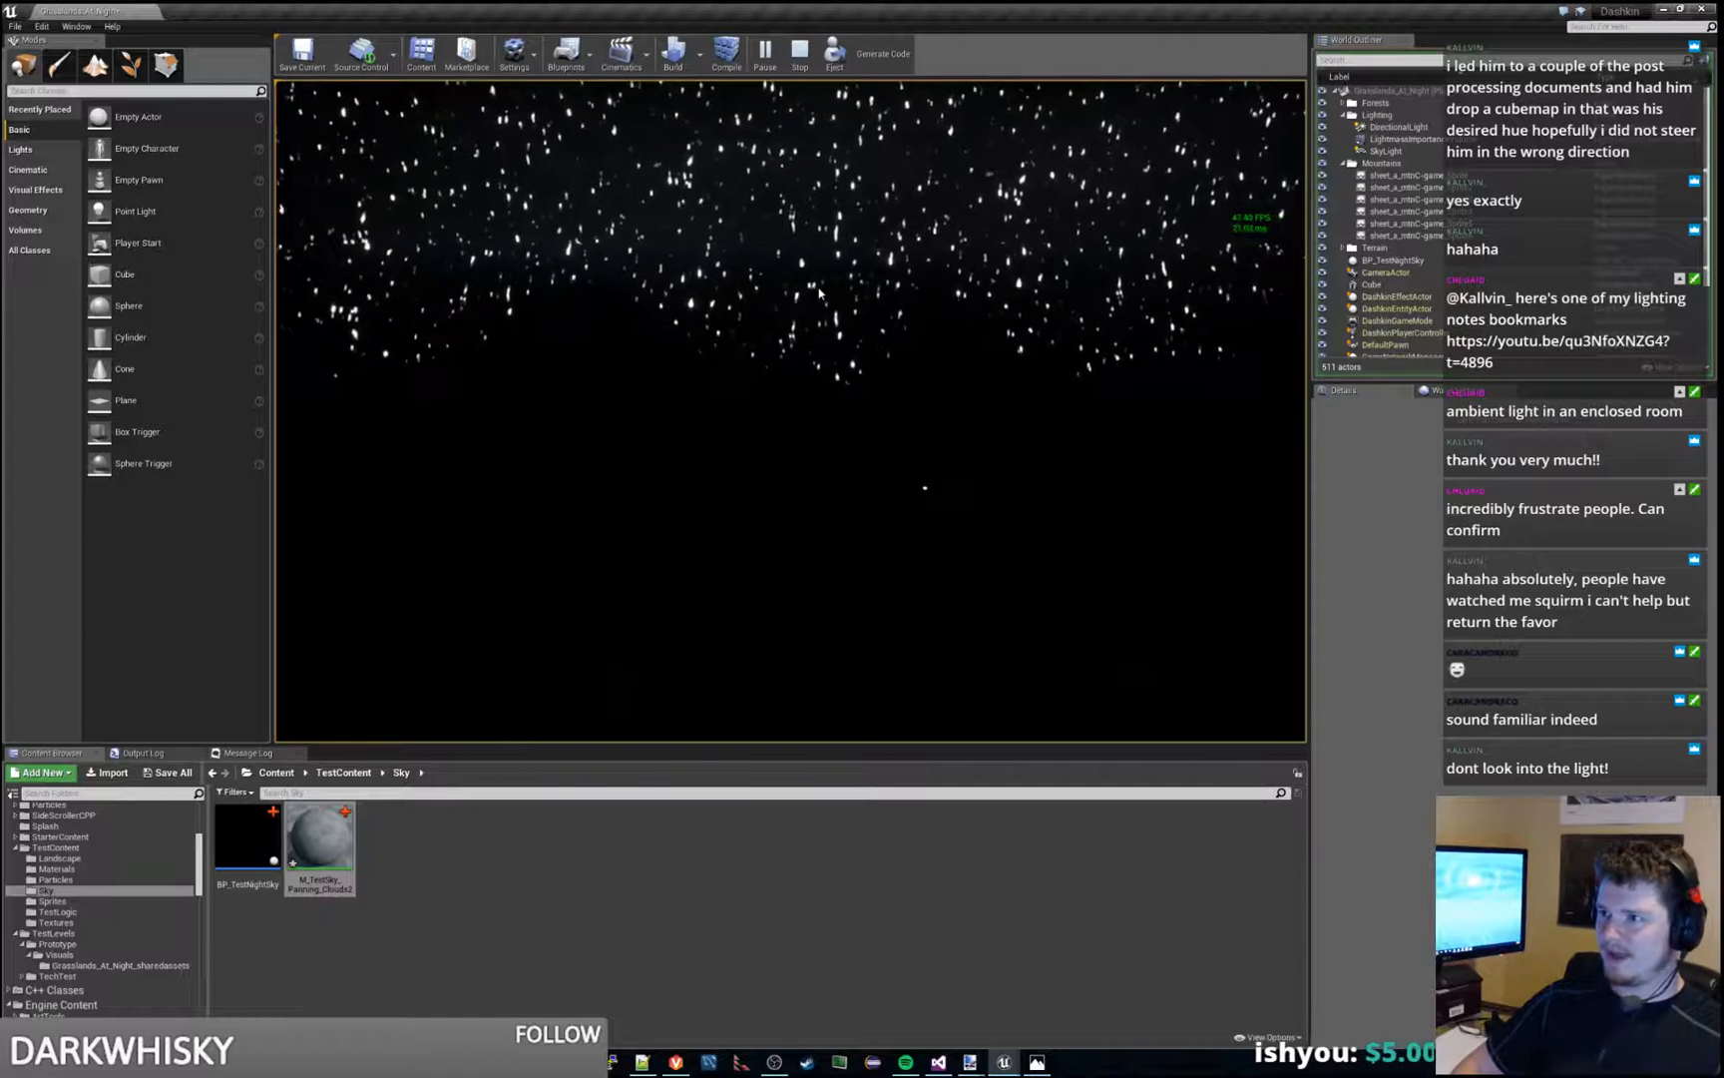
key(a)
key(space)
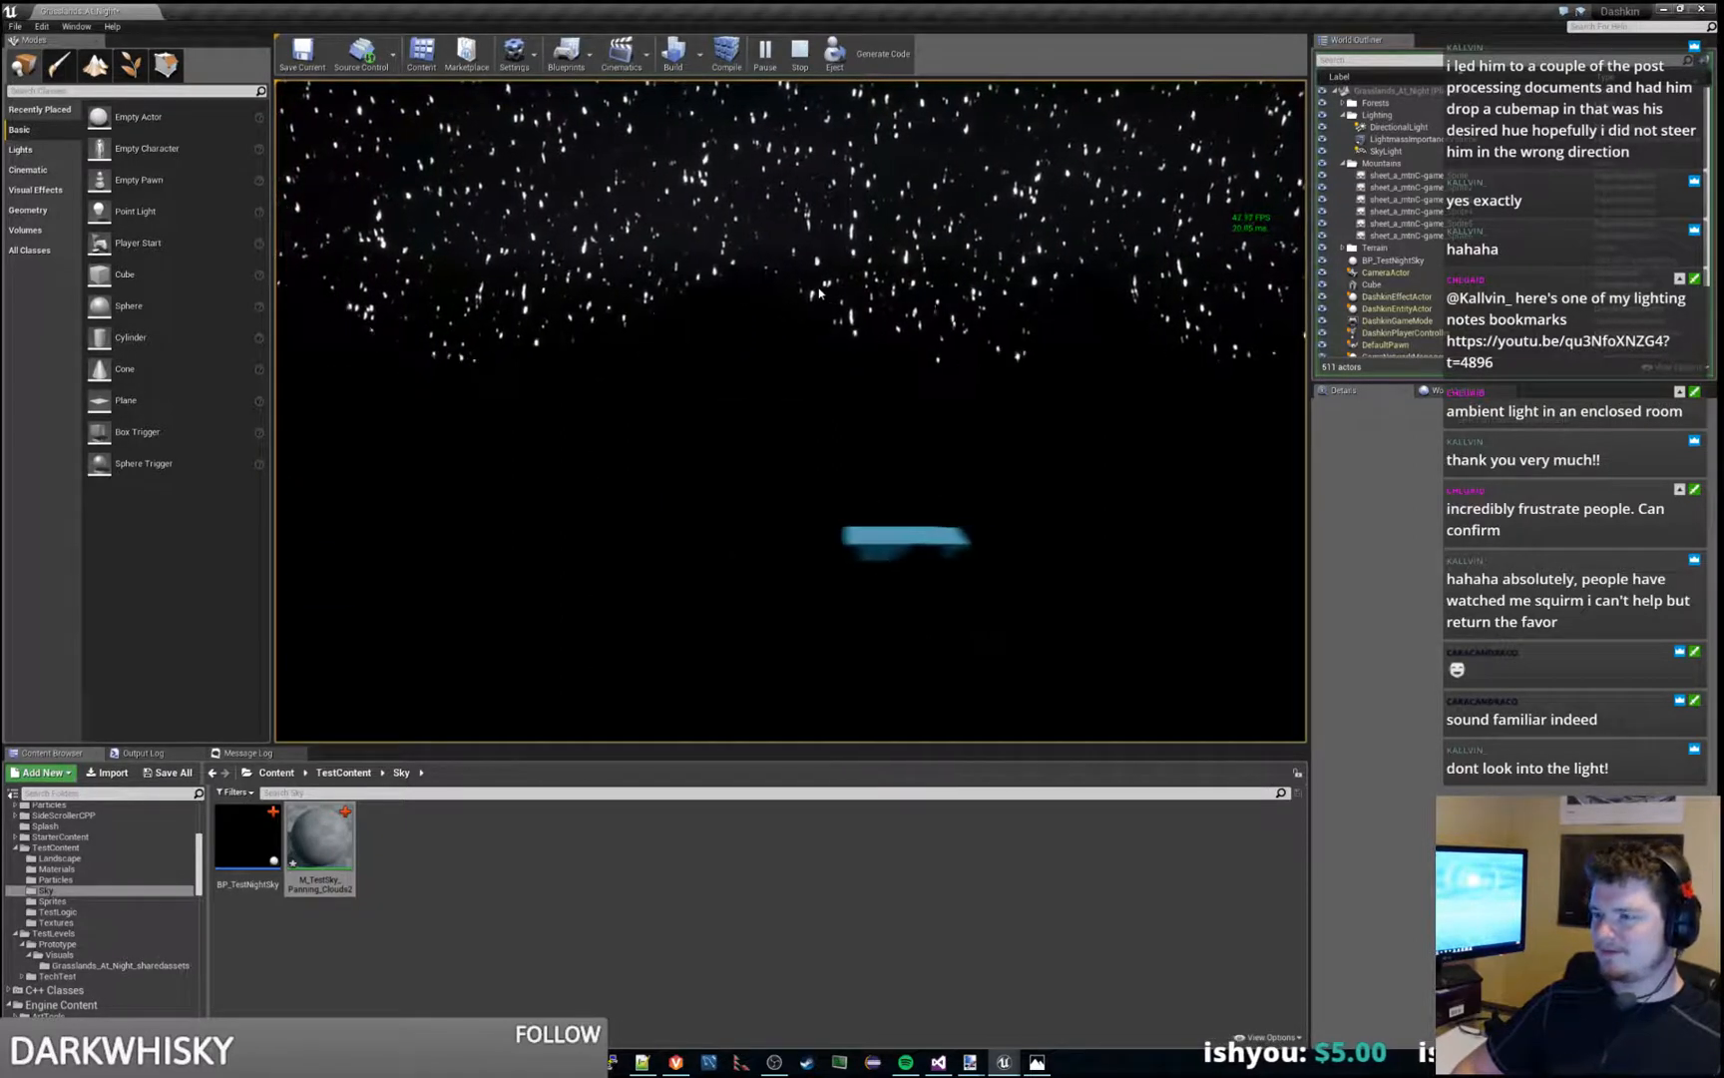
key(d)
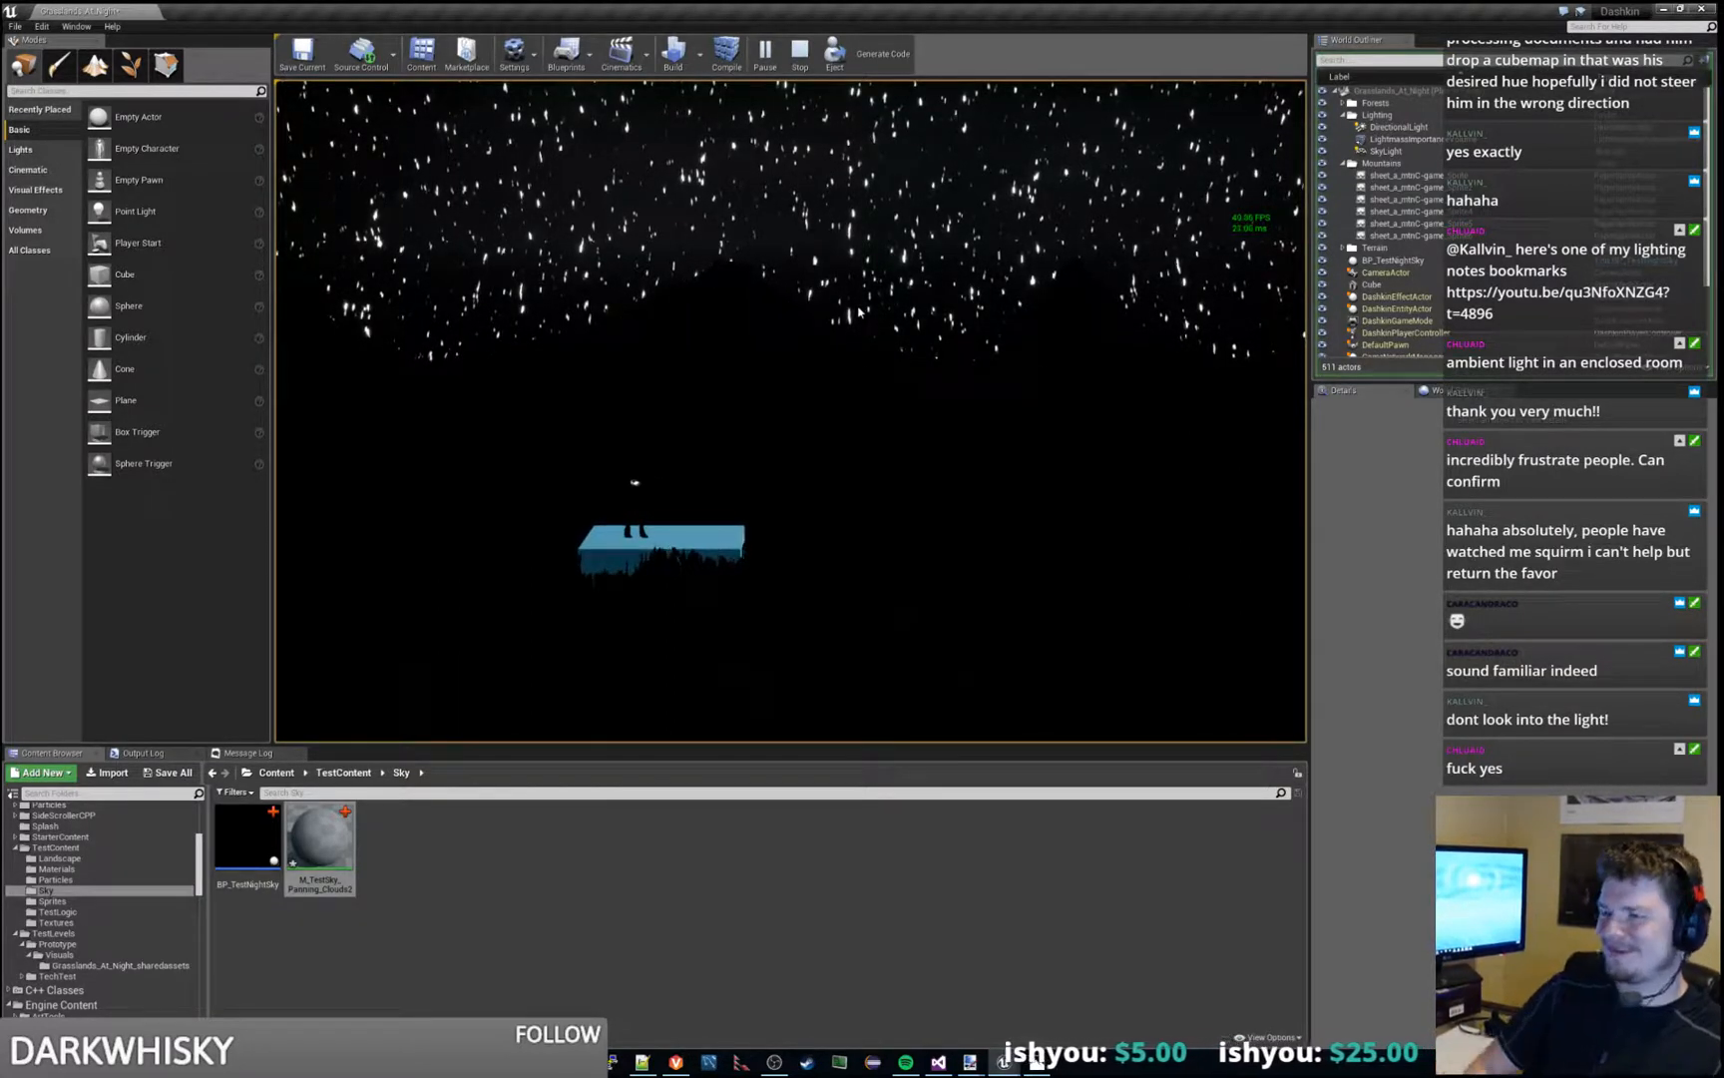
key(d)
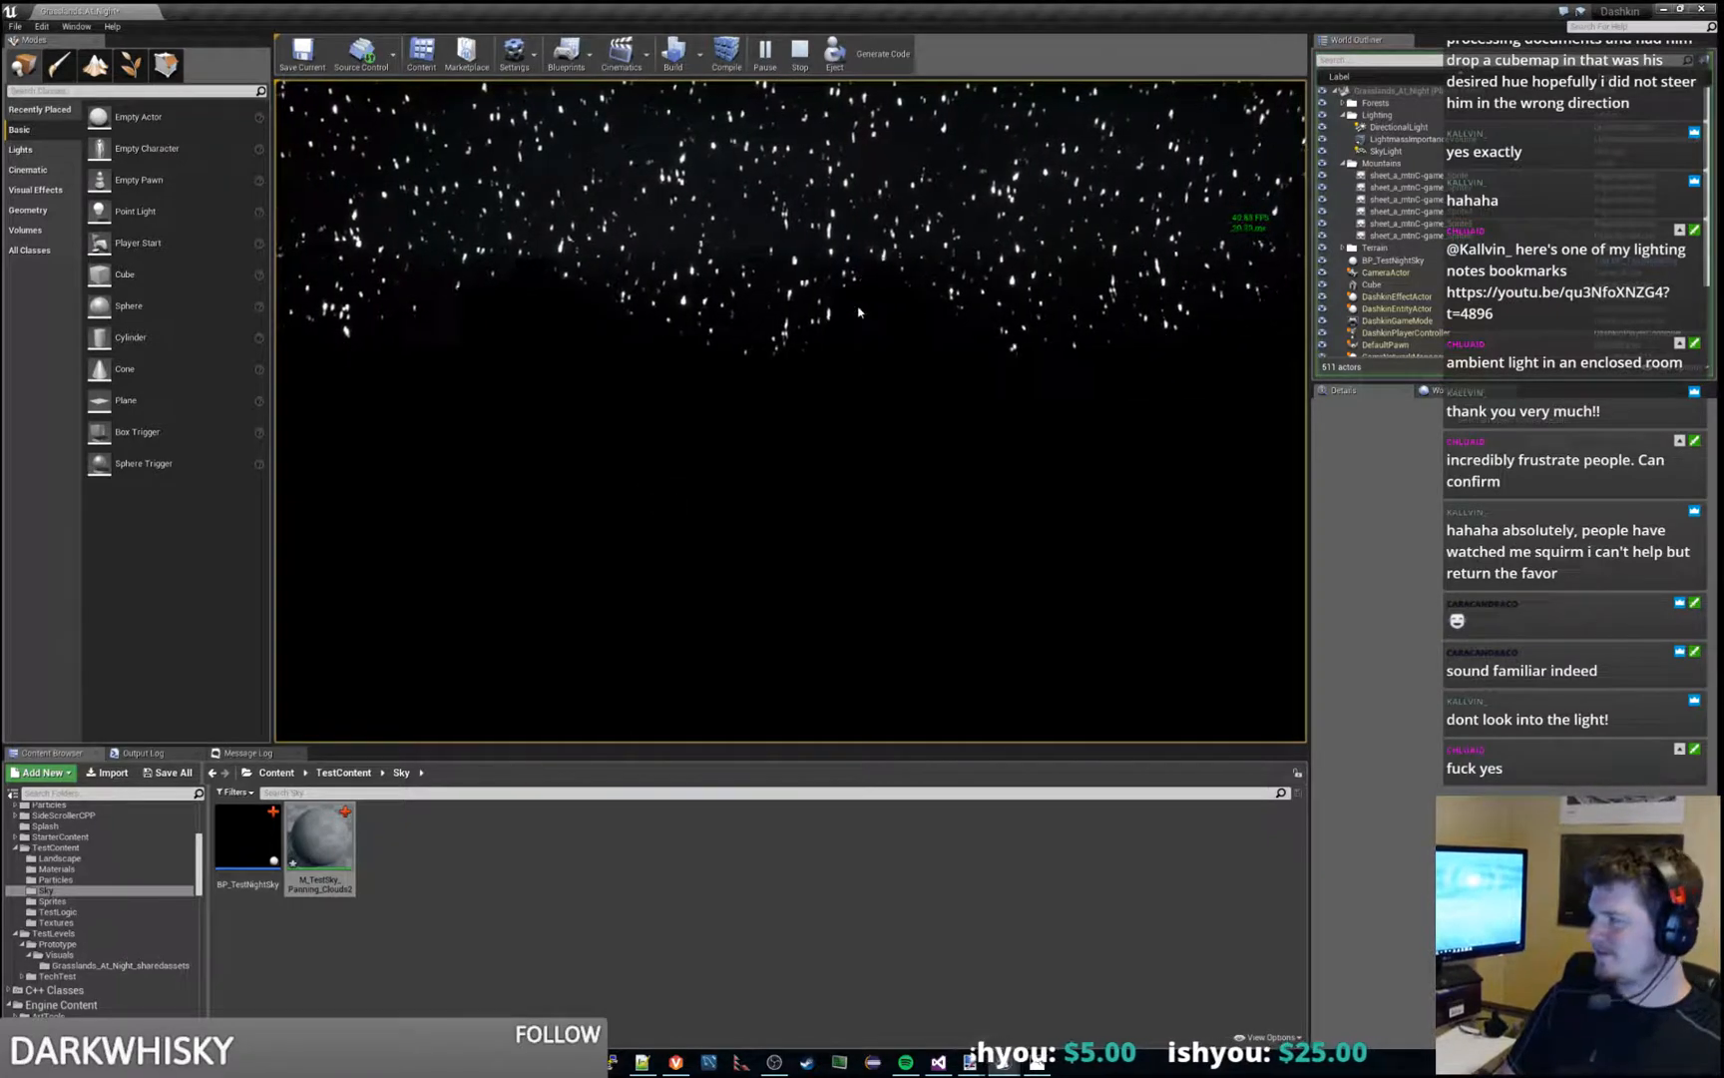
key(Escape)
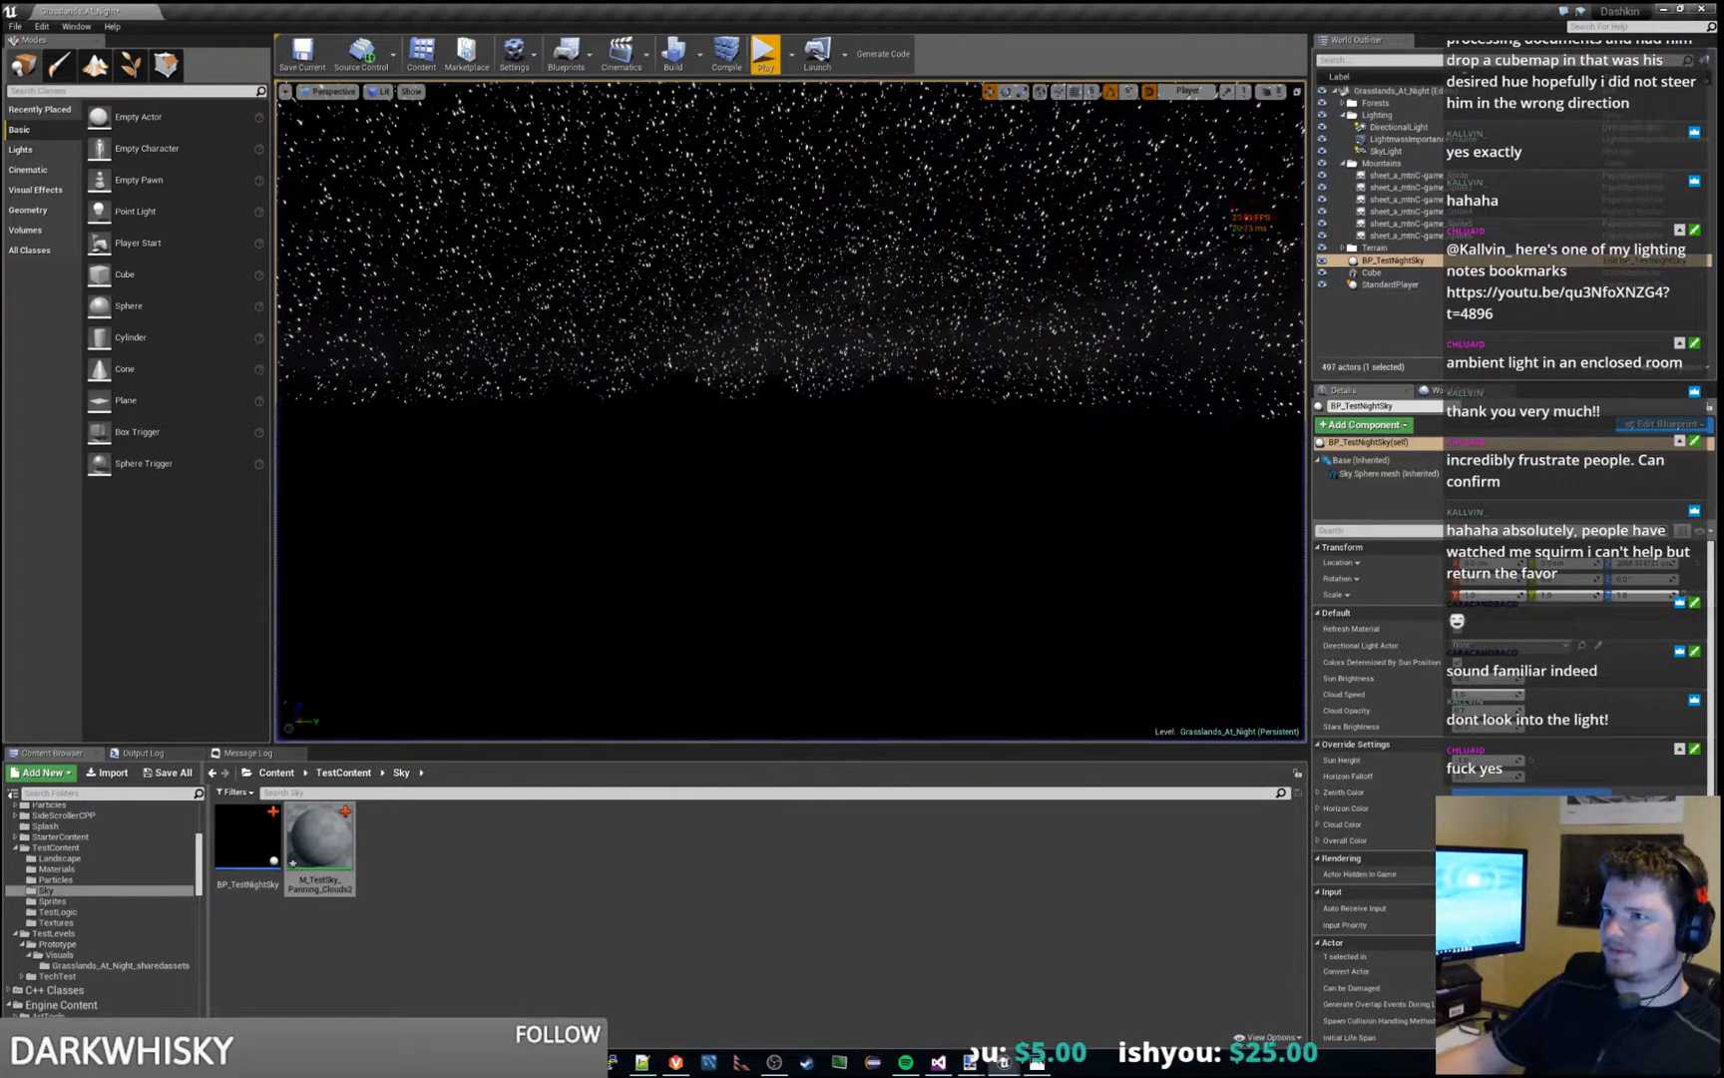
right_drag(791, 412, 688, 429)
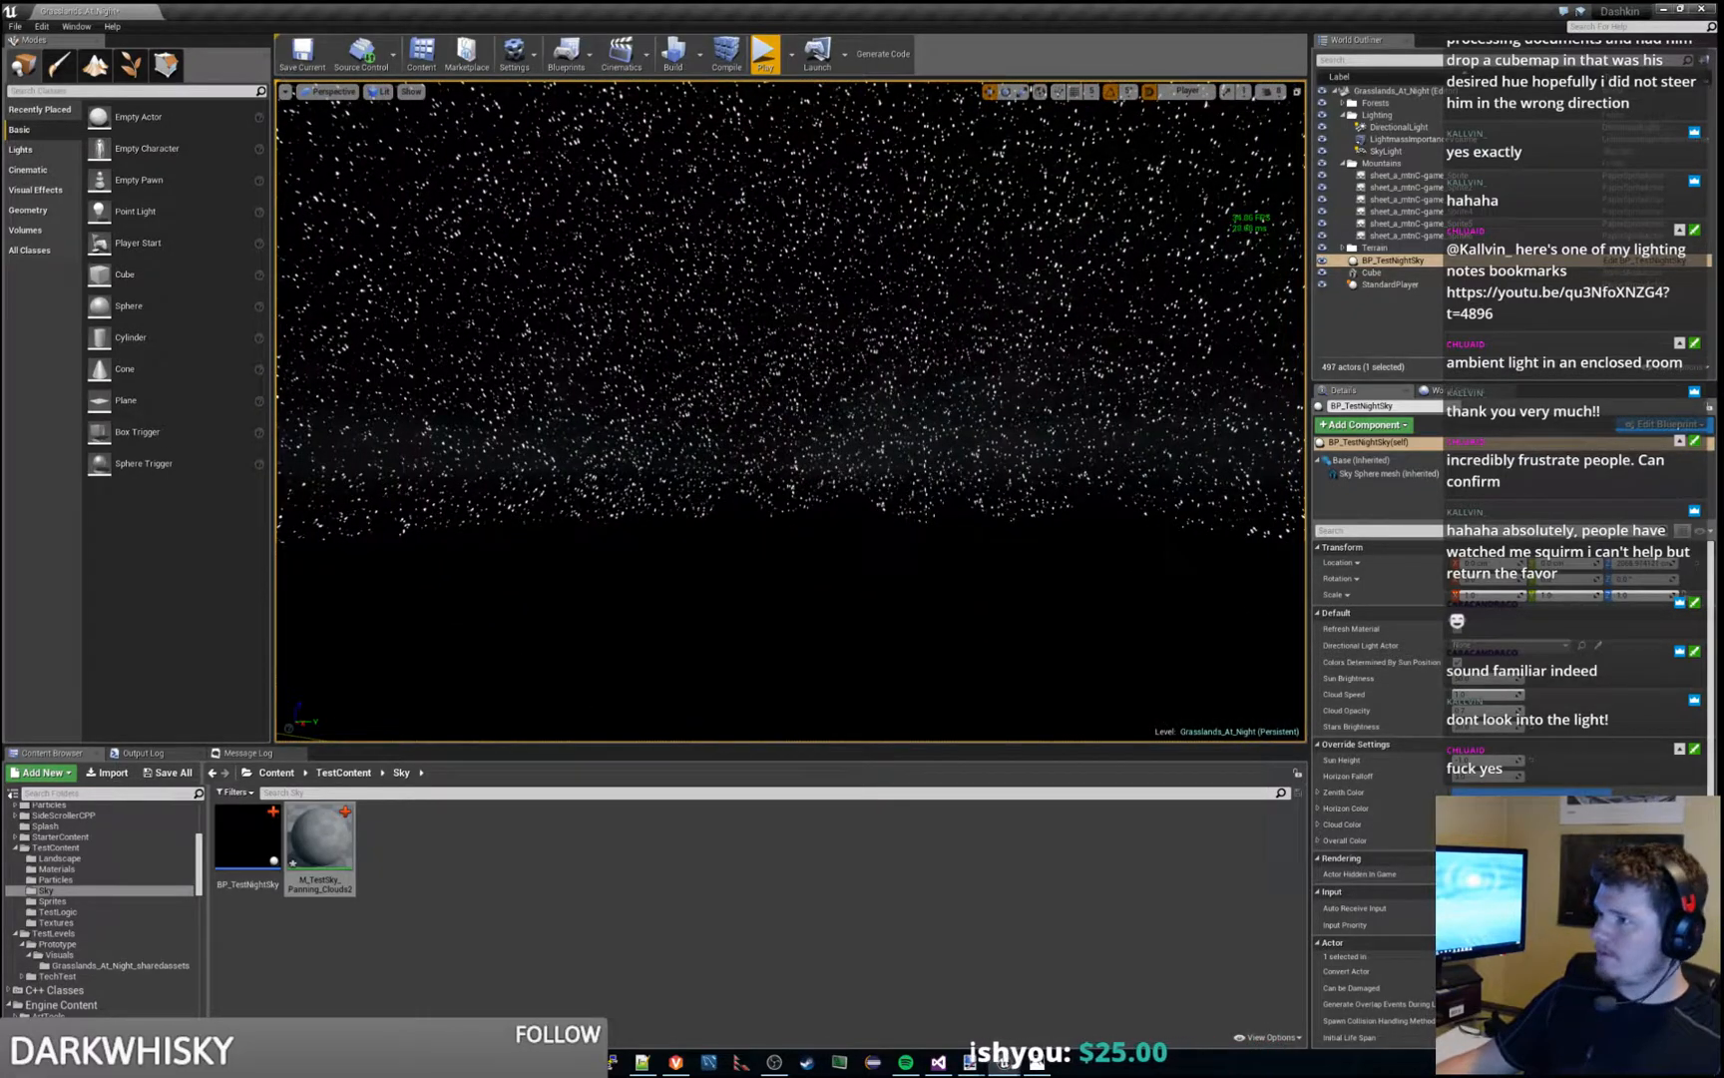
- Switch back to the M_TestSky_Panning_Clouds2 material and examine the nodes of the Sun group
key(alt+Tab)
right_drag(816, 315, 1225, 431)
scroll(1203, 419, down, 3)
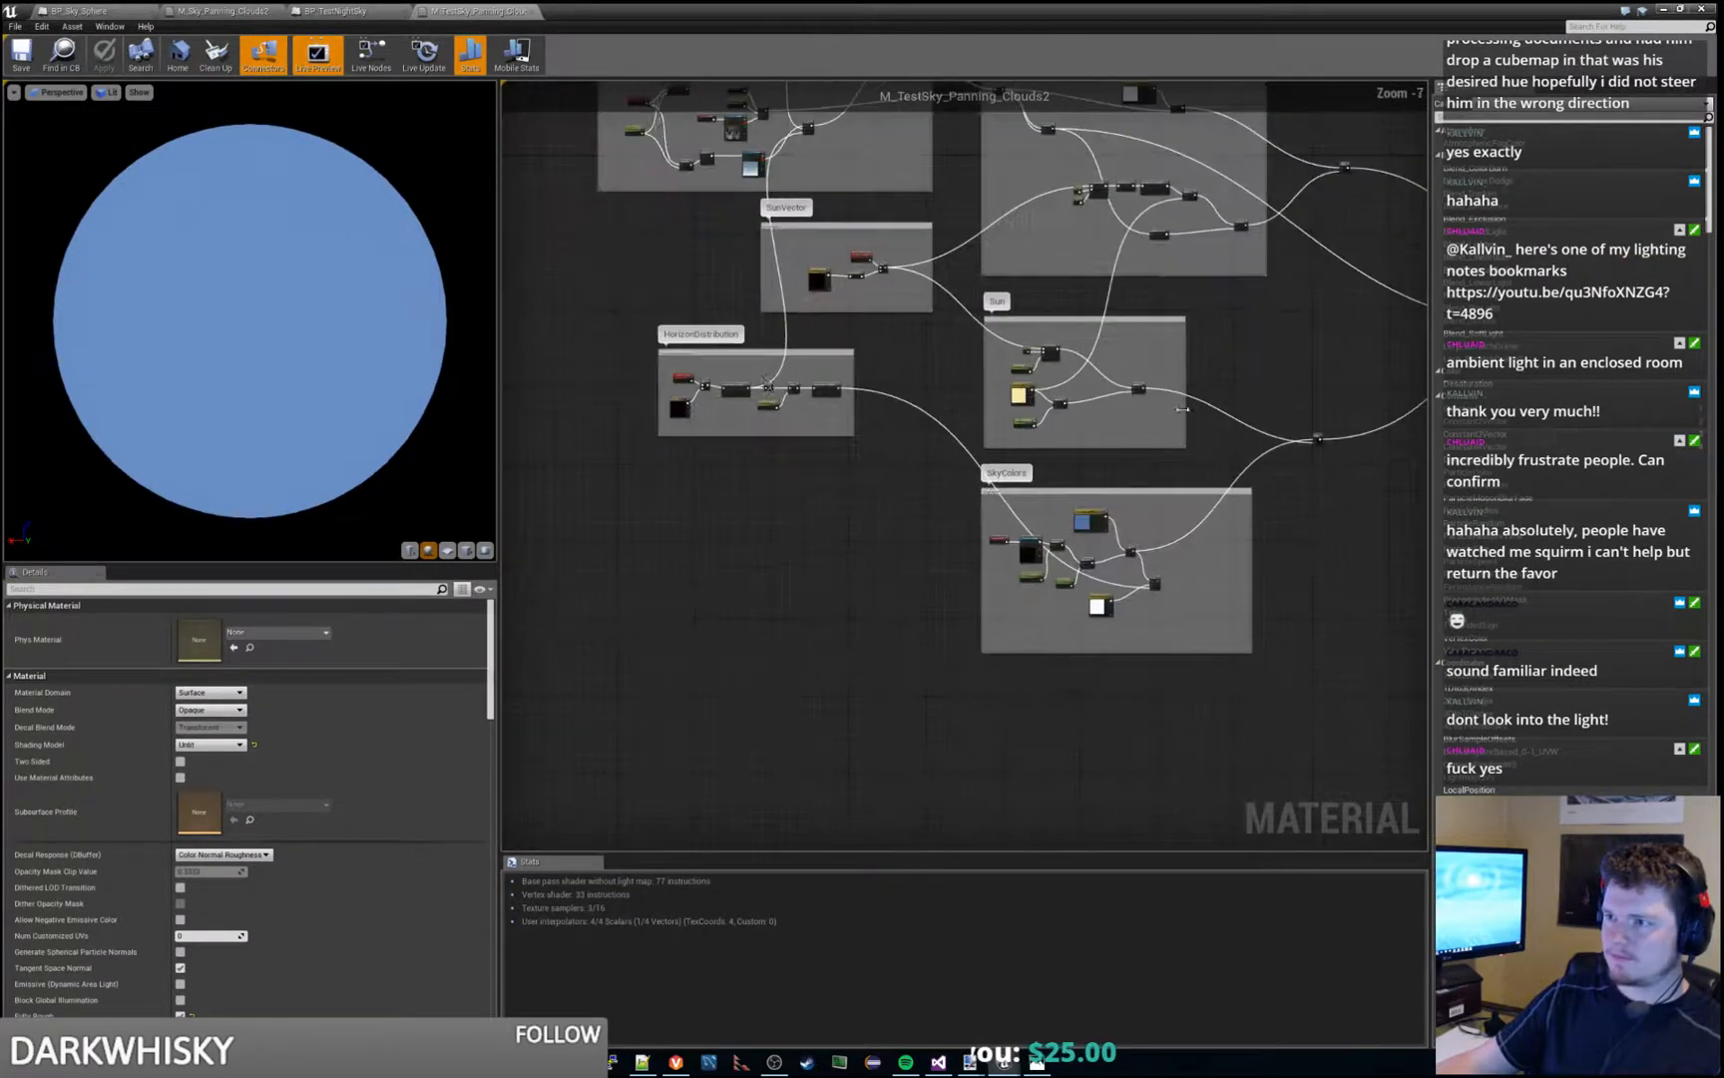
right_drag(652, 425, 727, 656)
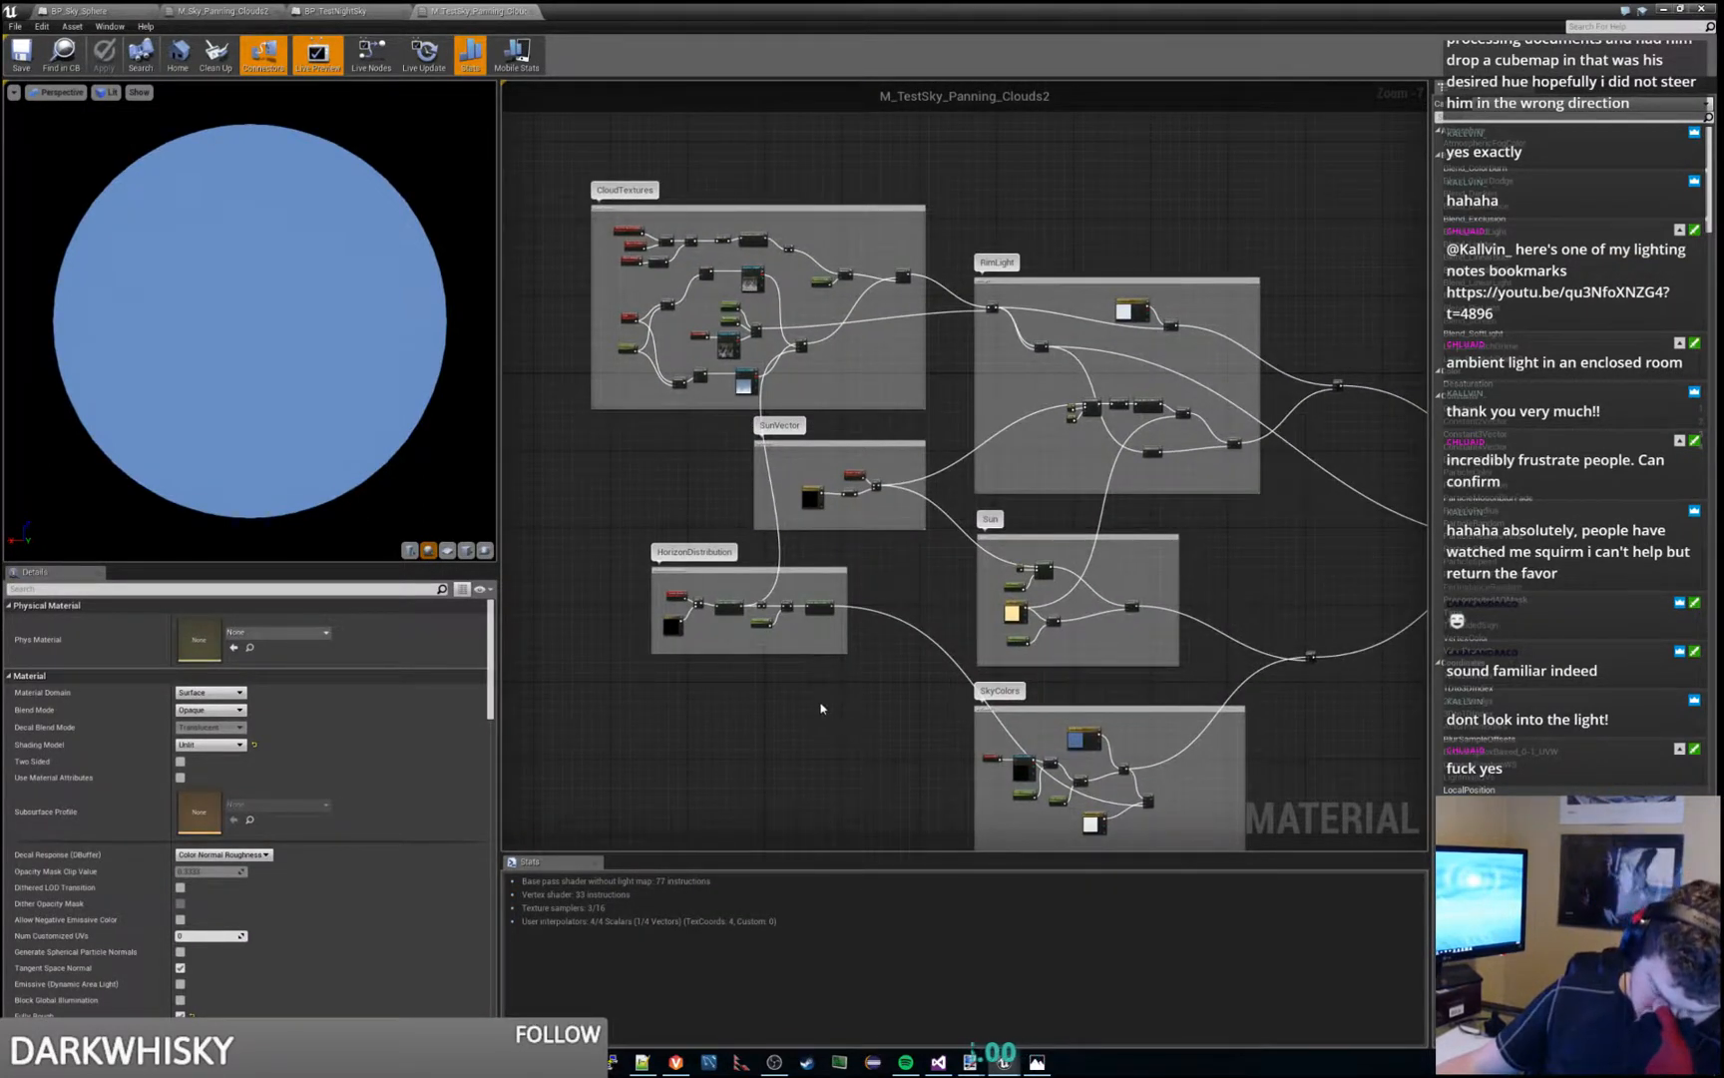
right_drag(897, 719, 618, 654)
scroll(846, 572, up, 4)
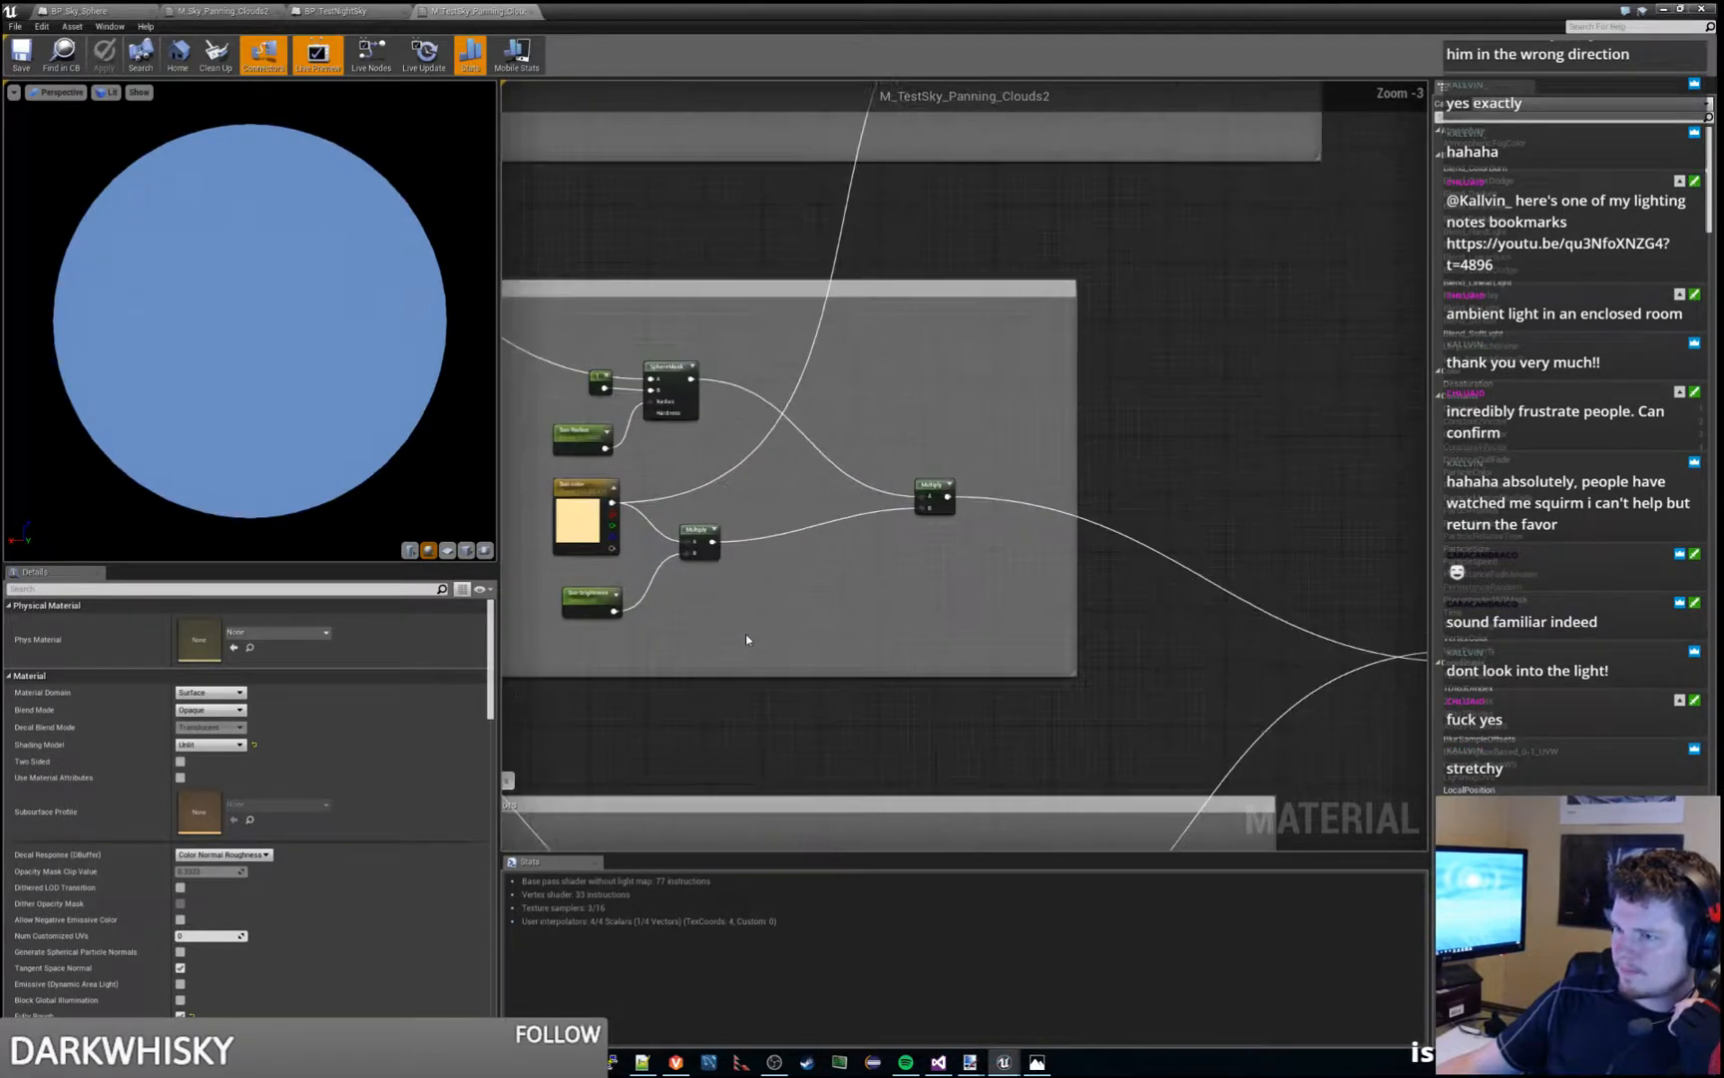
scroll(745, 633, down, 1)
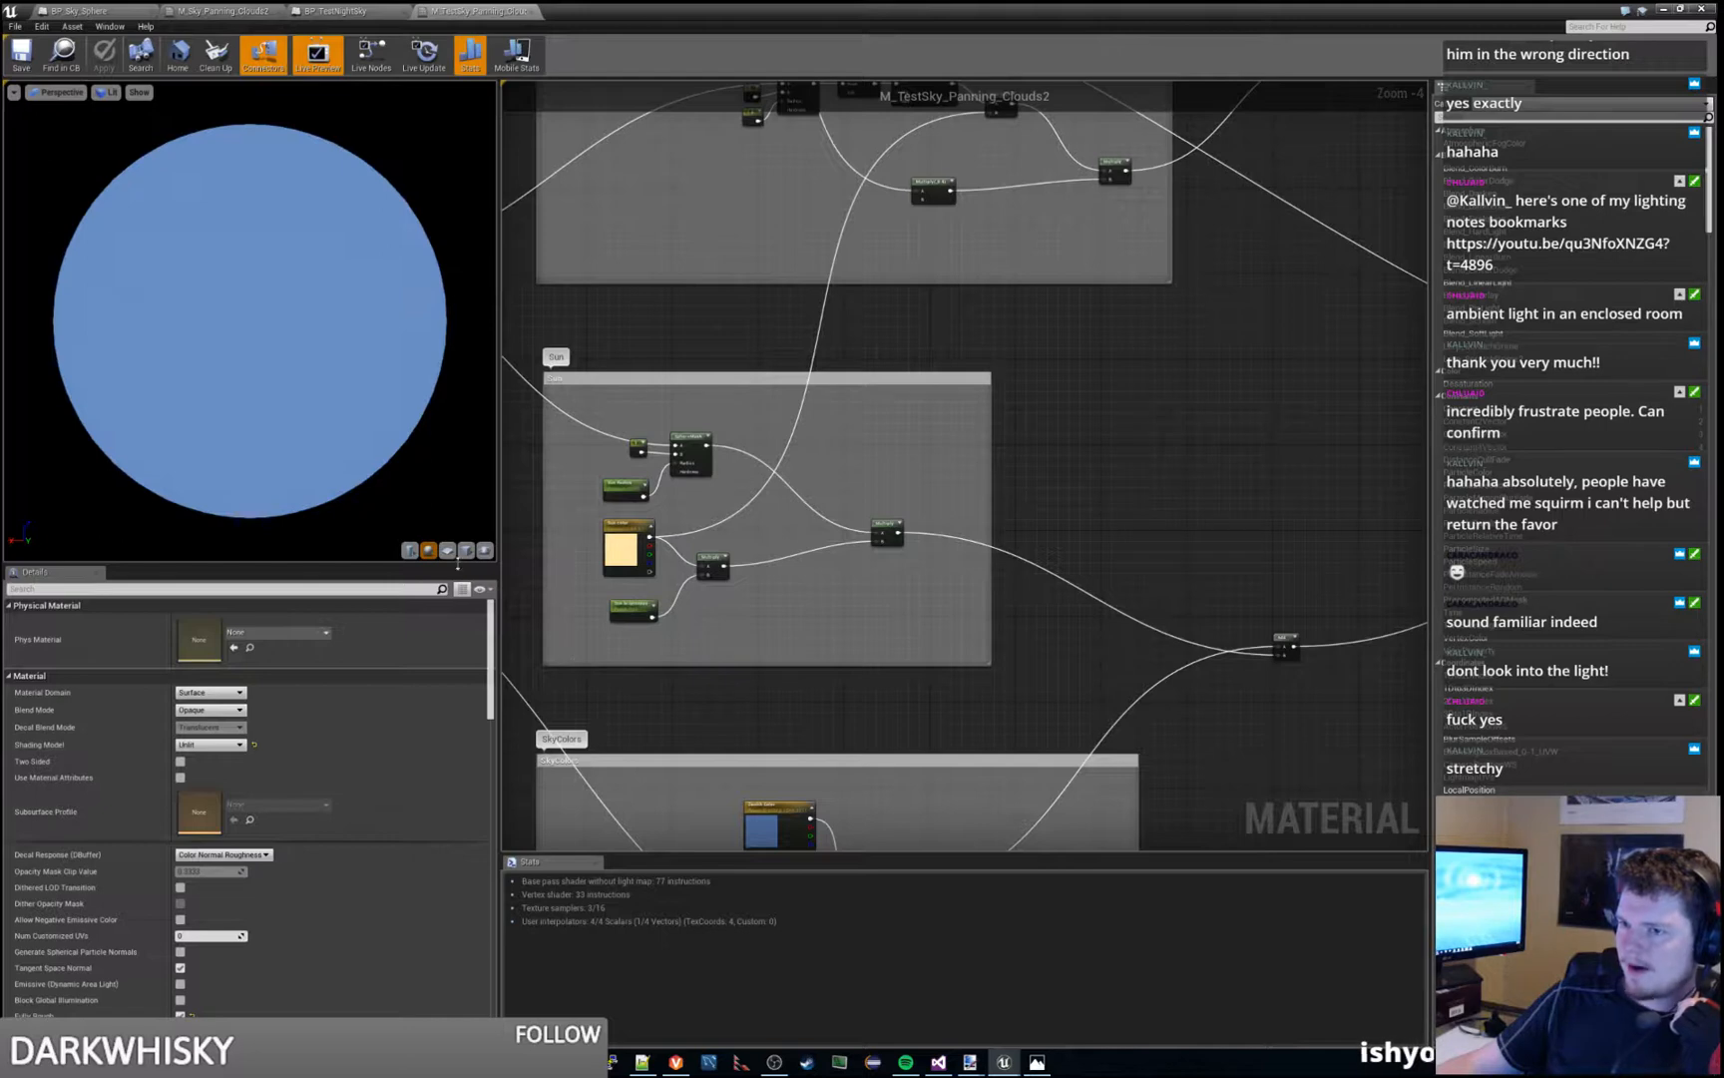
scroll(863, 531, down, 3)
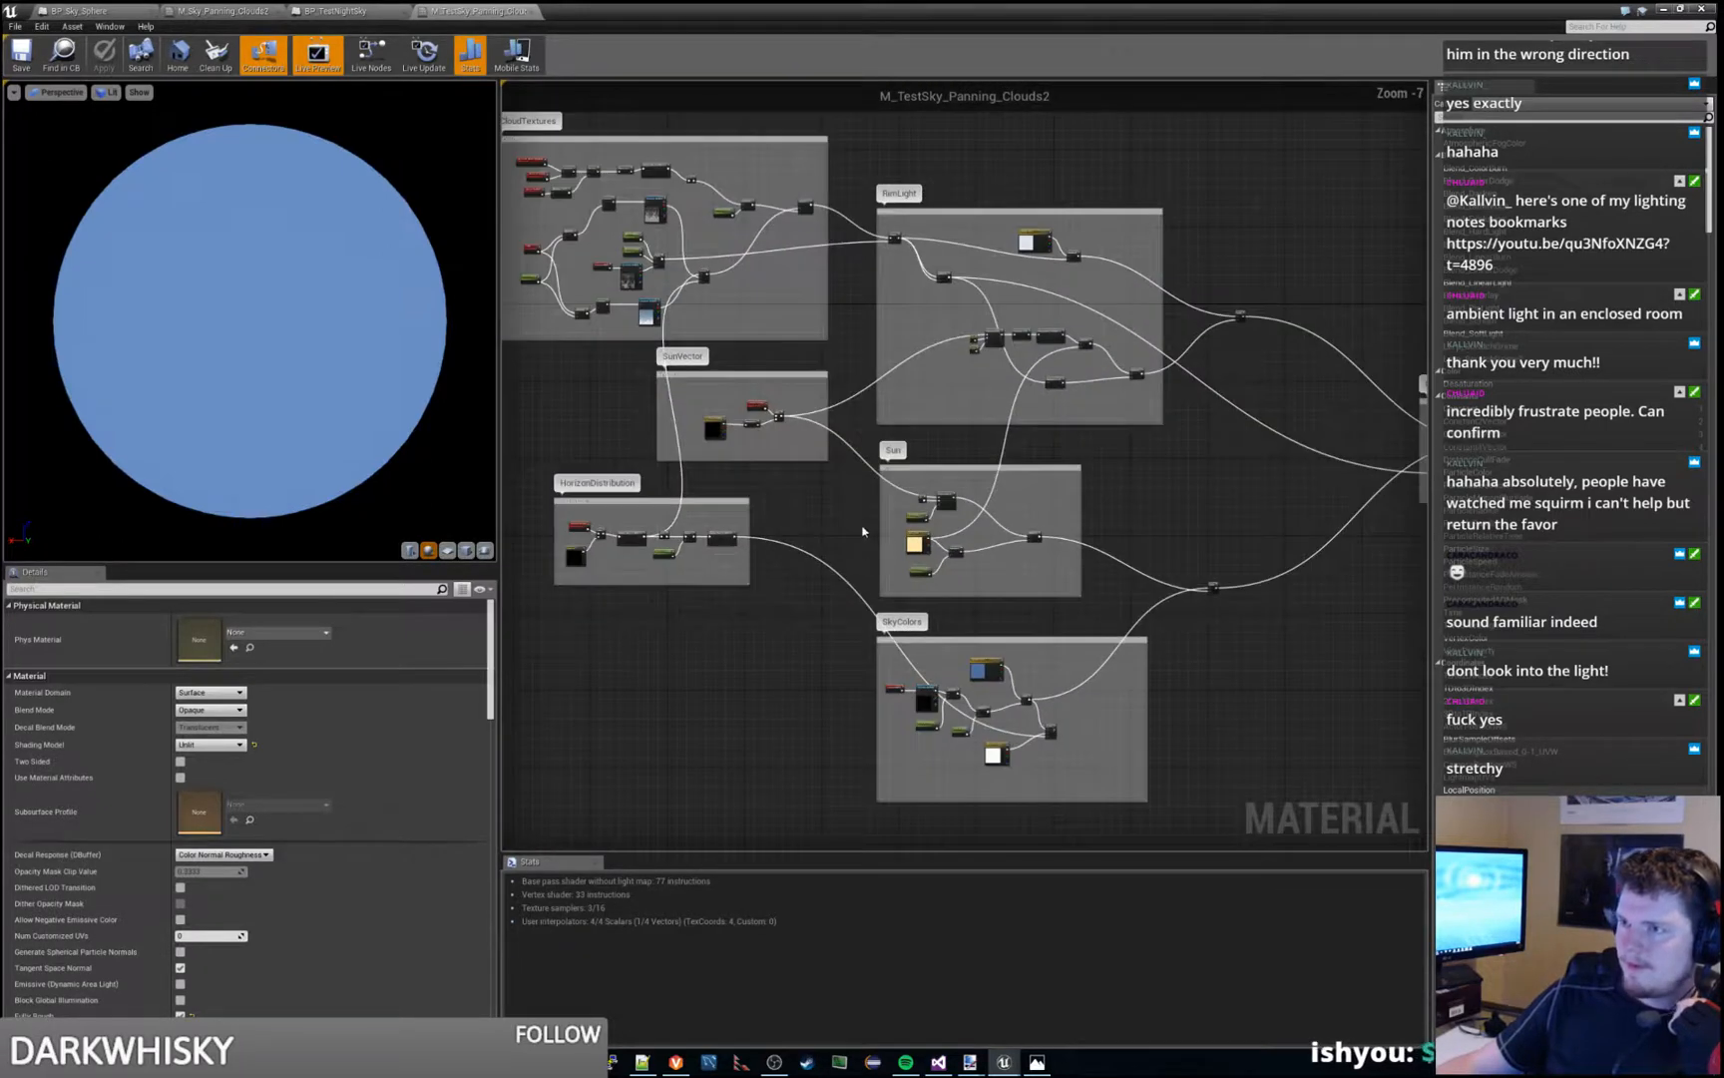
right_drag(863, 530, 835, 663)
scroll(986, 639, up, 7)
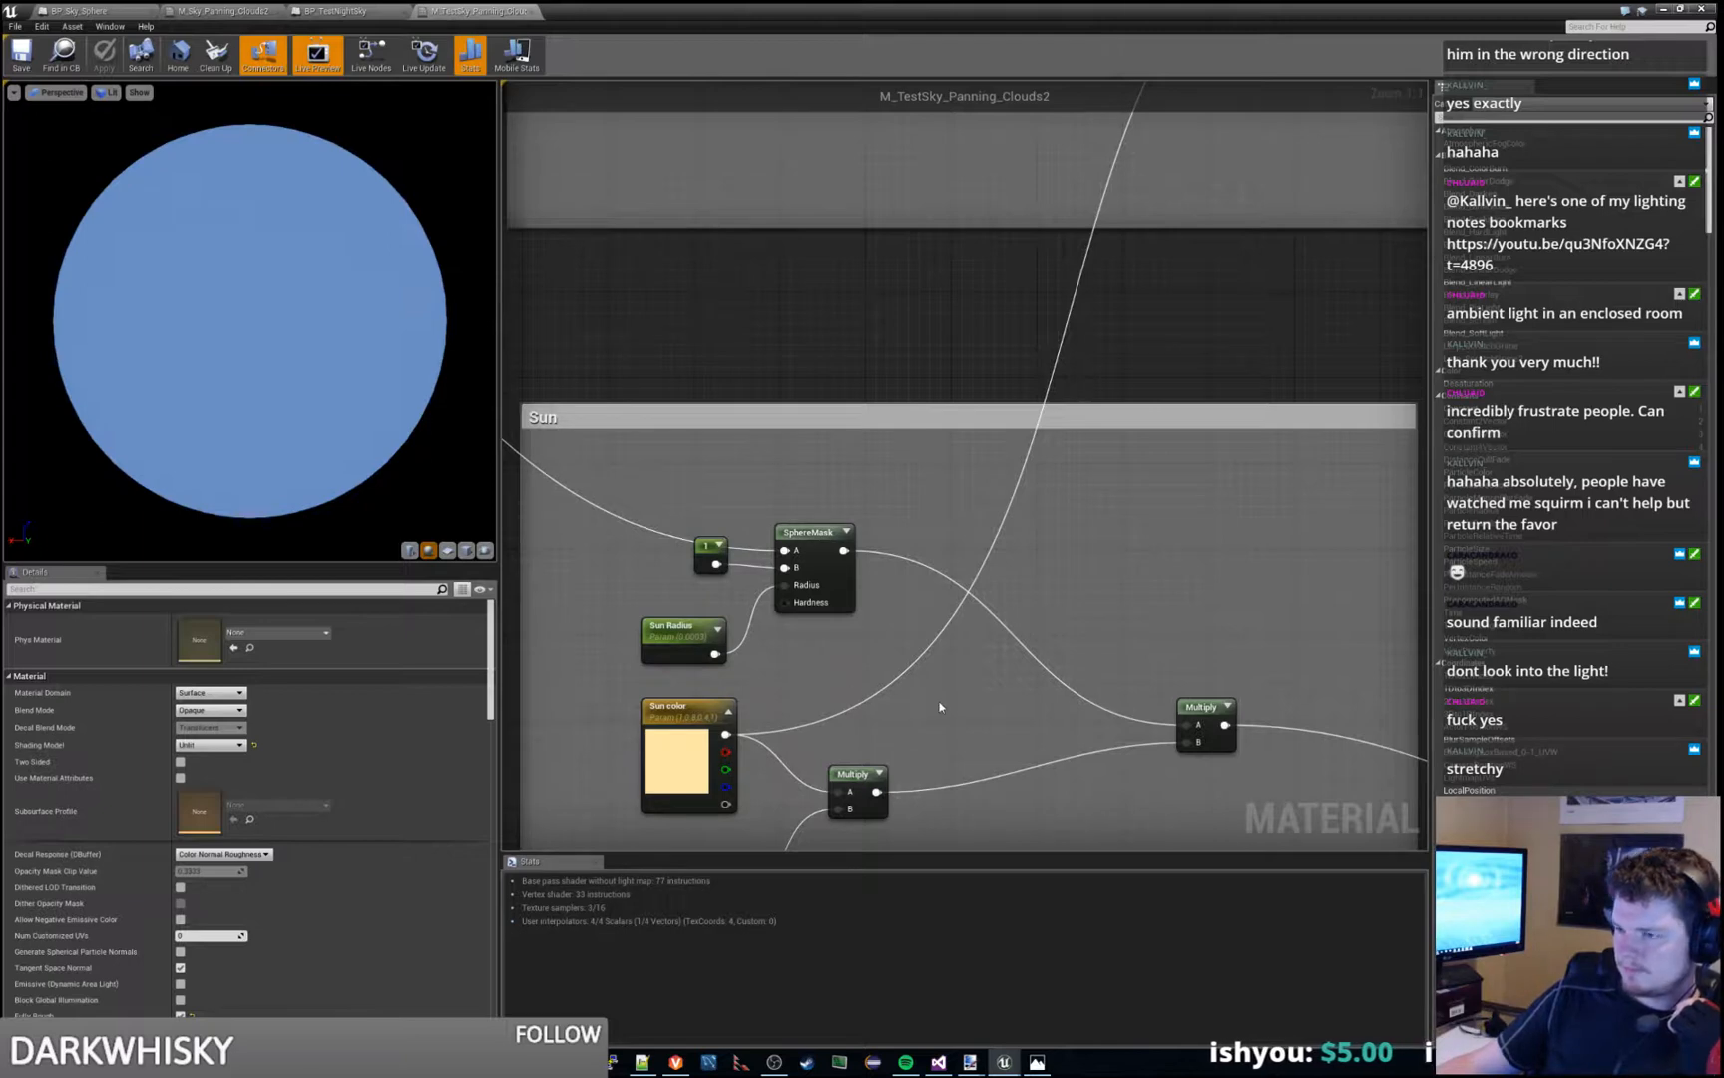
scroll(940, 706, down, 4)
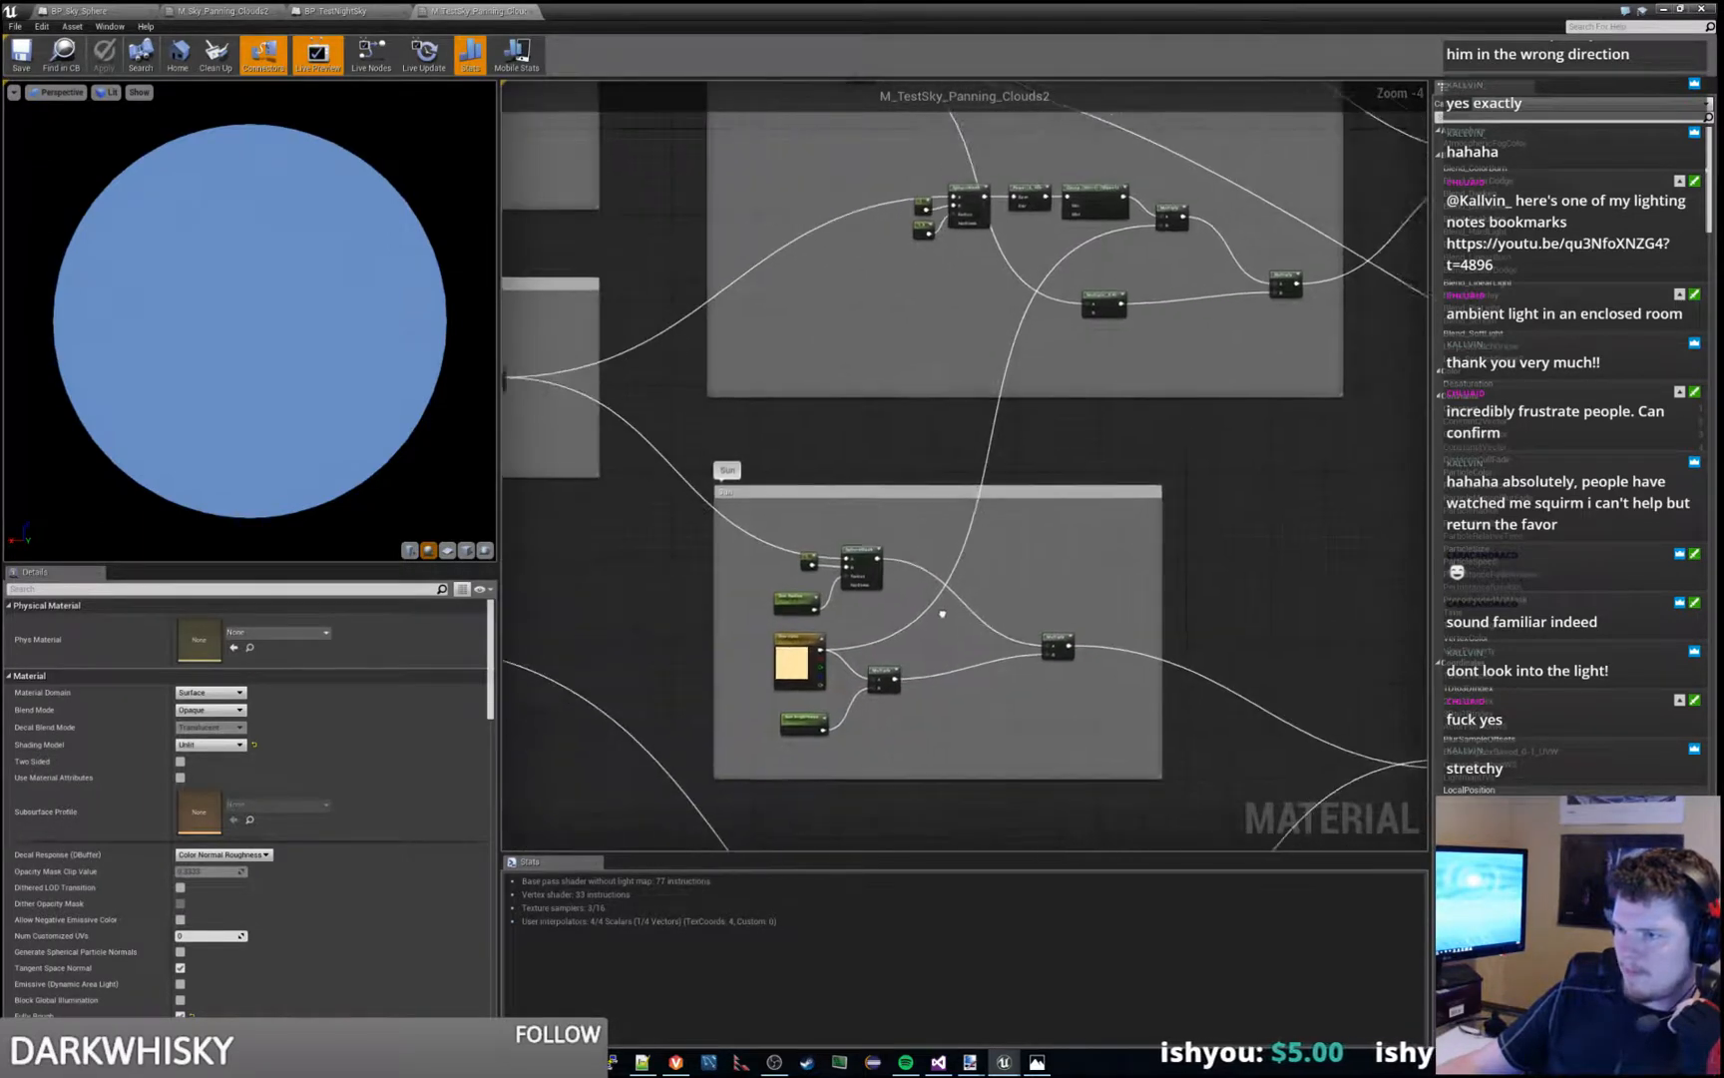
scroll(941, 613, up, 4)
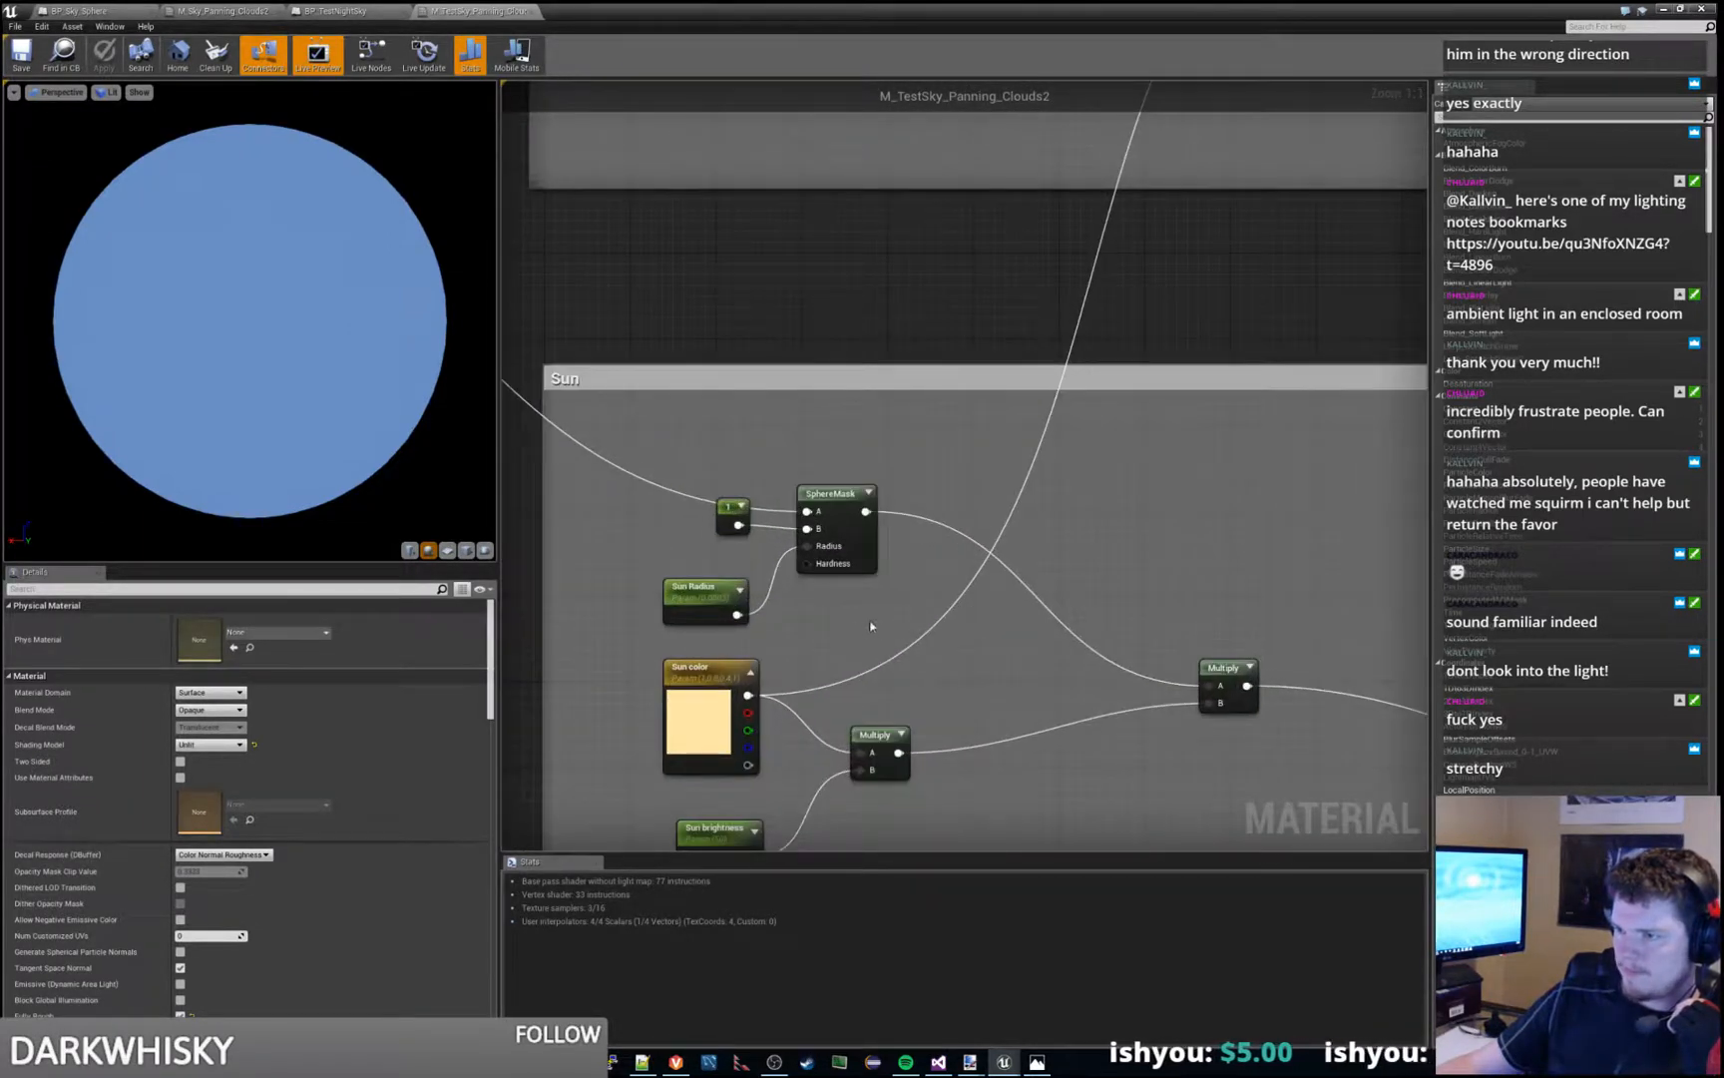
- Trace the material graph through the RimLight, CloudTextures, SkyColors and GlobalParameters groups to see how they connect
right_drag(1050, 677, 858, 597)
scroll(864, 599, down, 2)
right_drag(908, 487, 916, 794)
right_drag(796, 476, 747, 677)
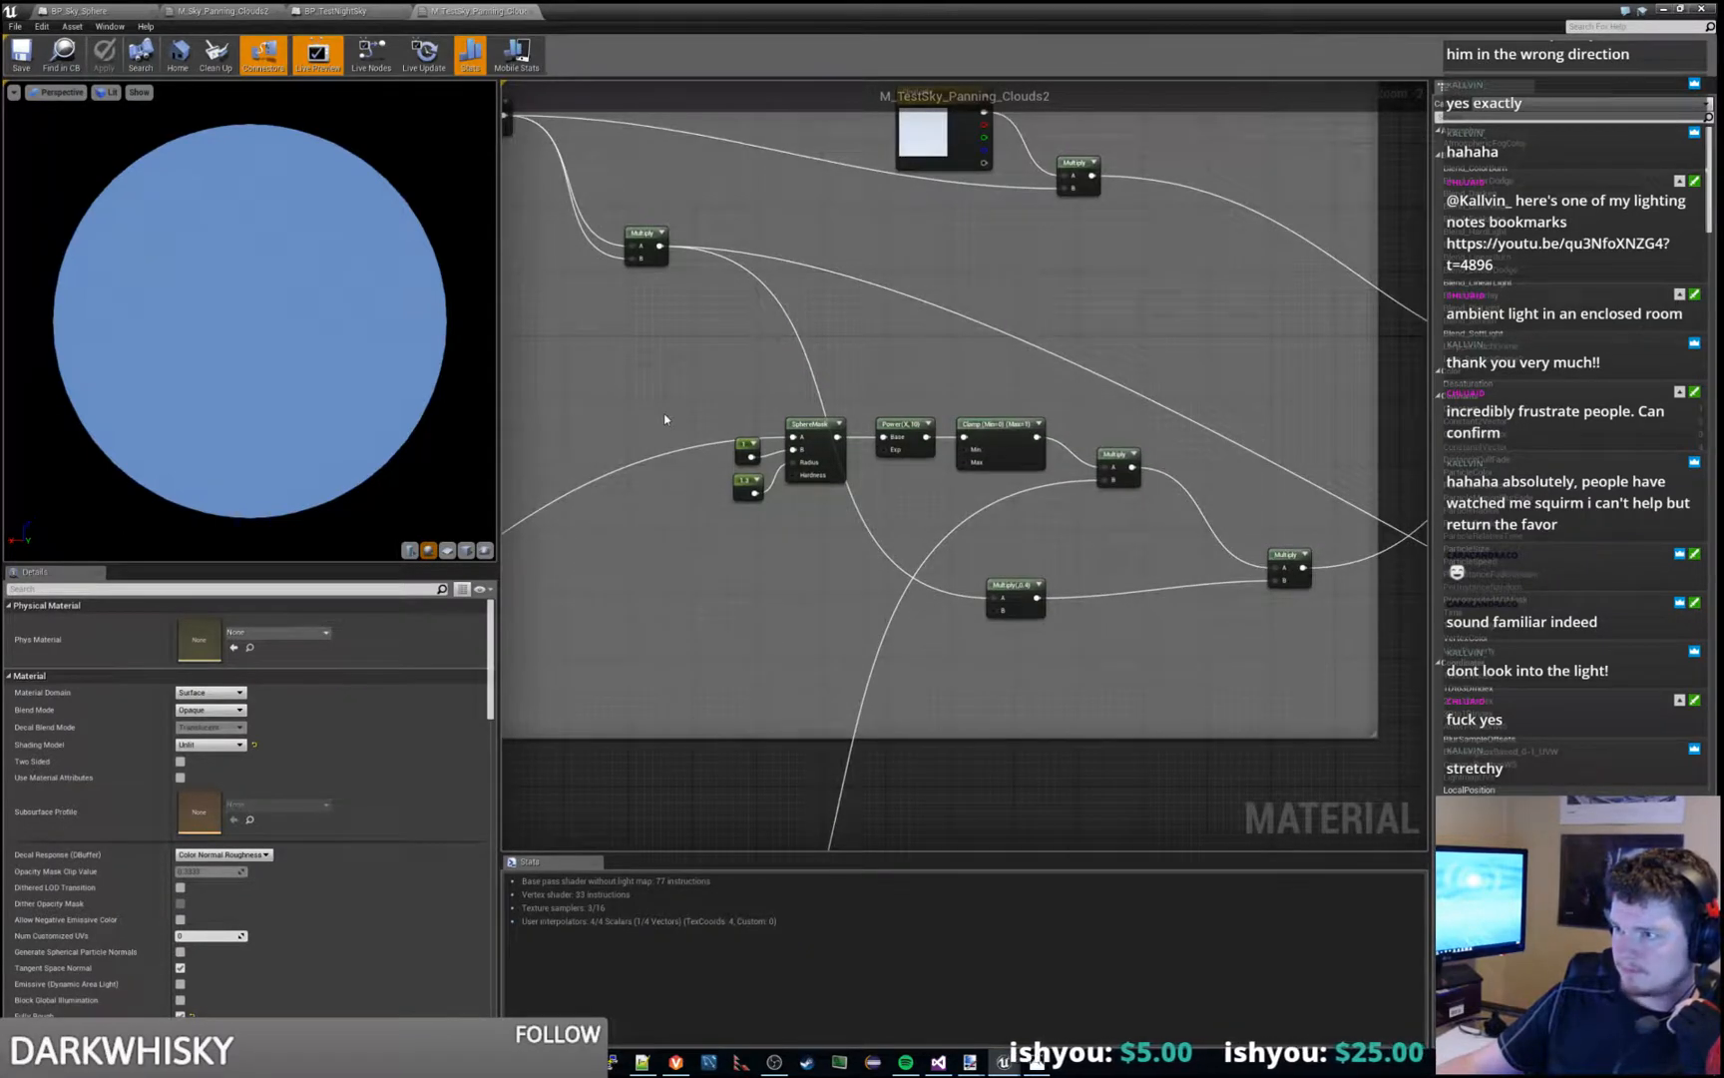
right_drag(665, 419, 931, 706)
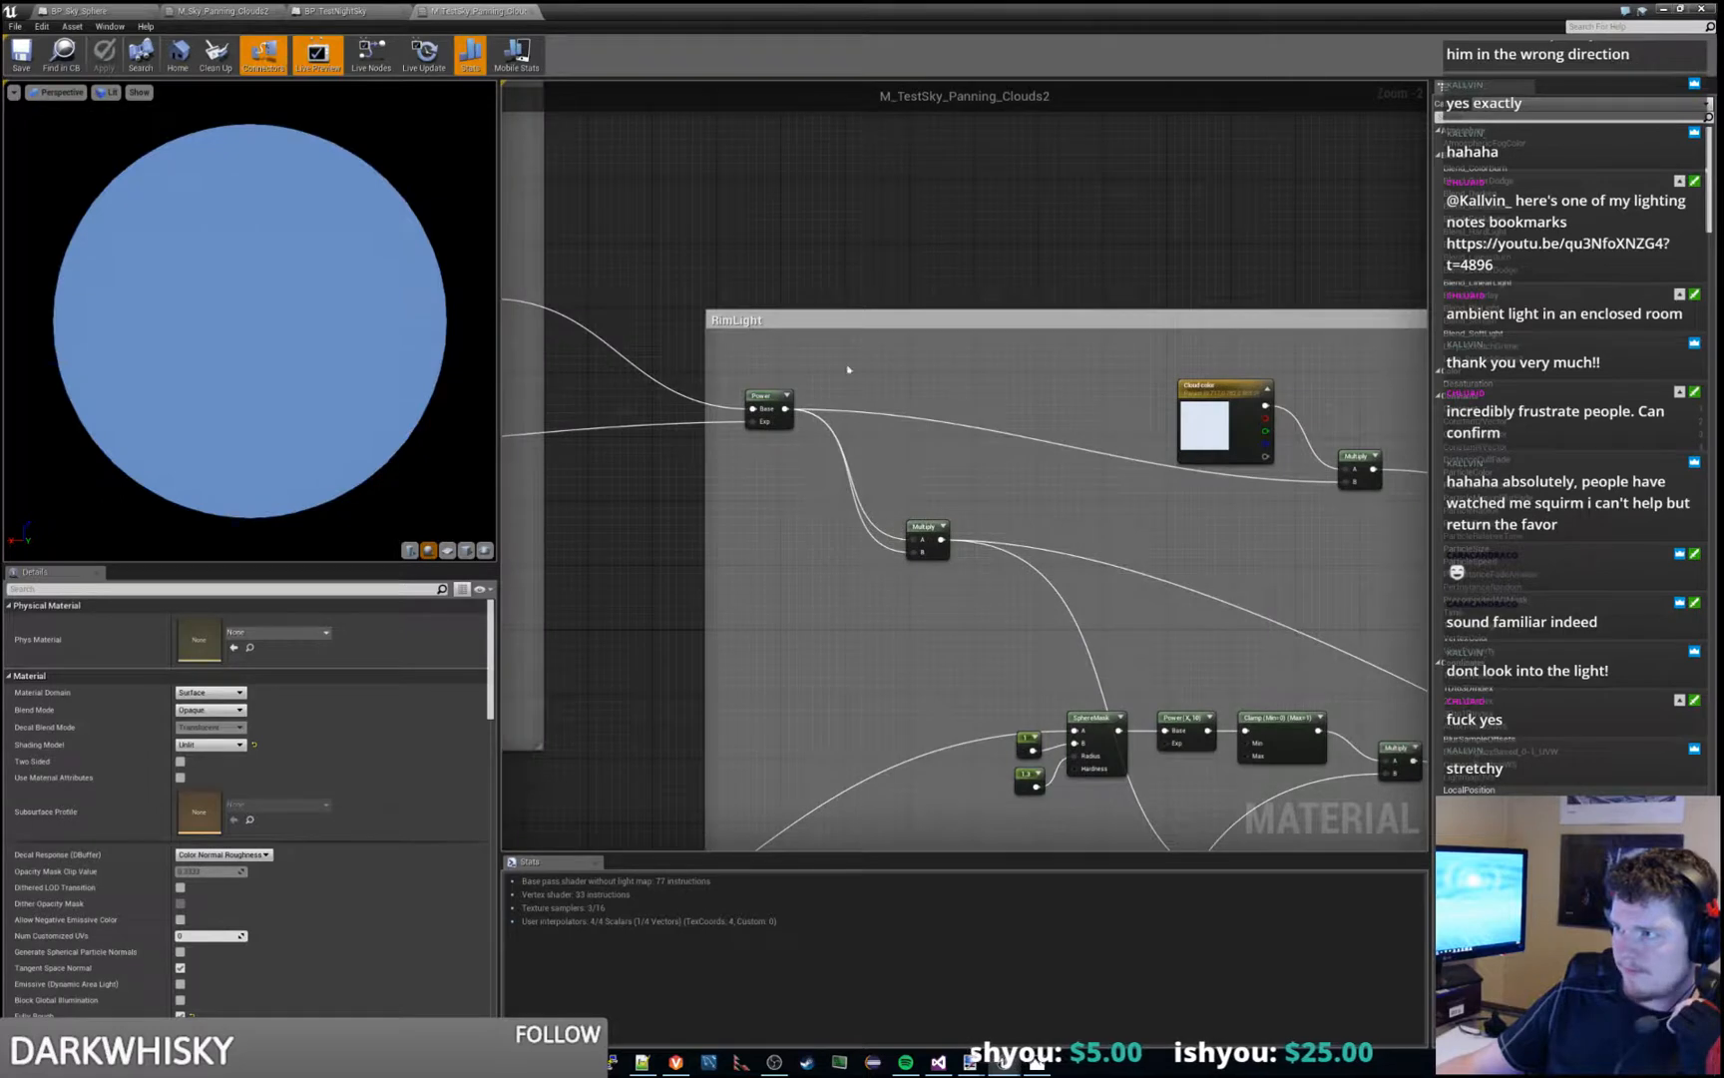
right_drag(786, 360, 1301, 539)
right_drag(790, 298, 1488, 335)
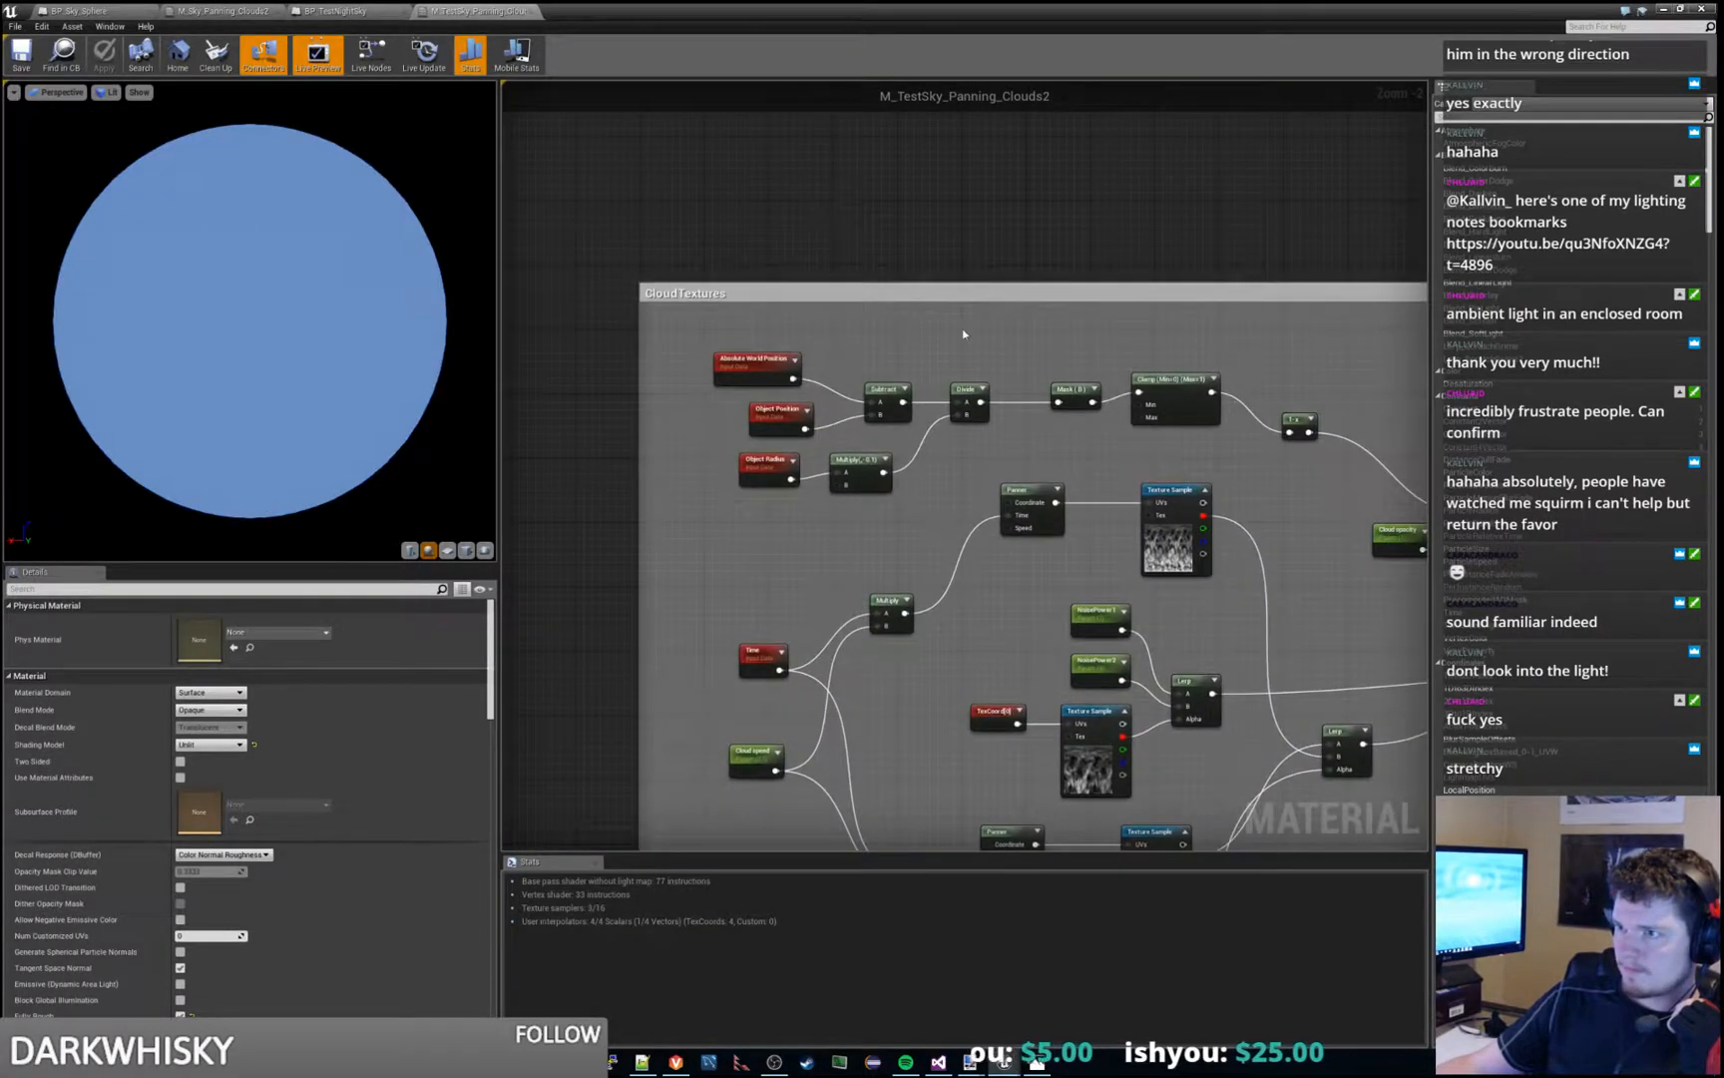
scroll(962, 333, down, 3)
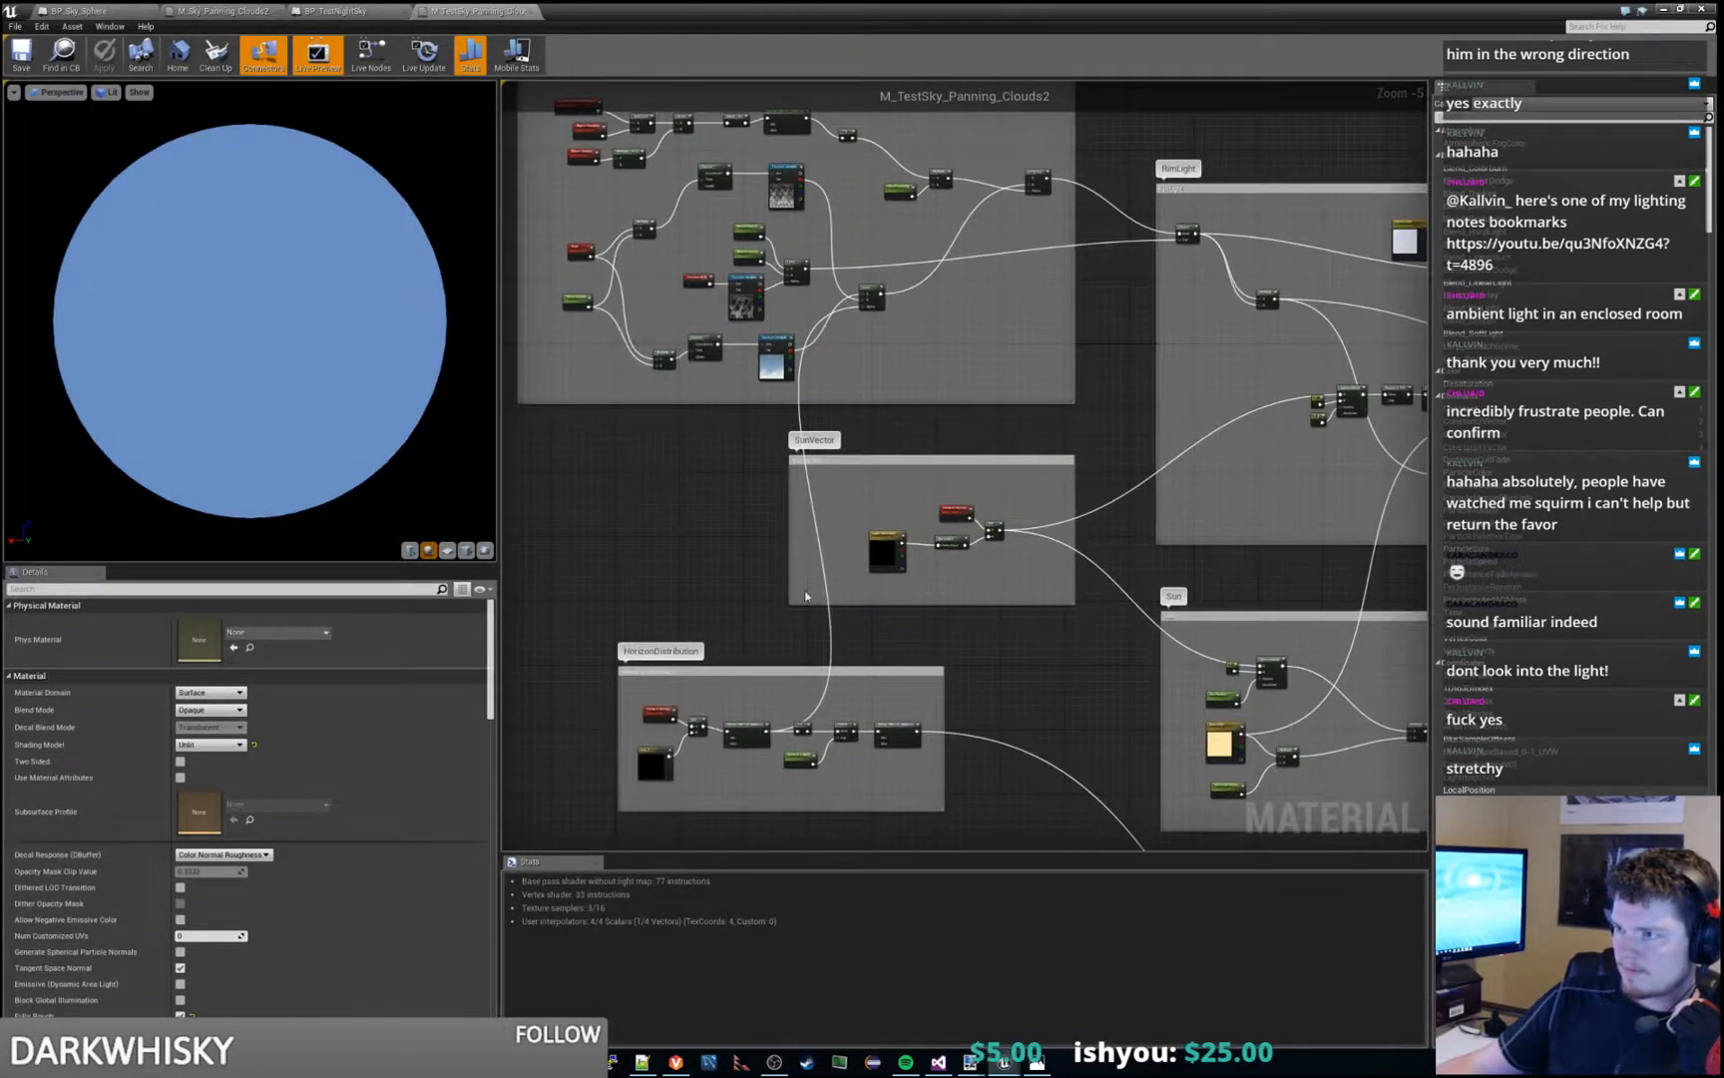
right_drag(806, 596, 425, 128)
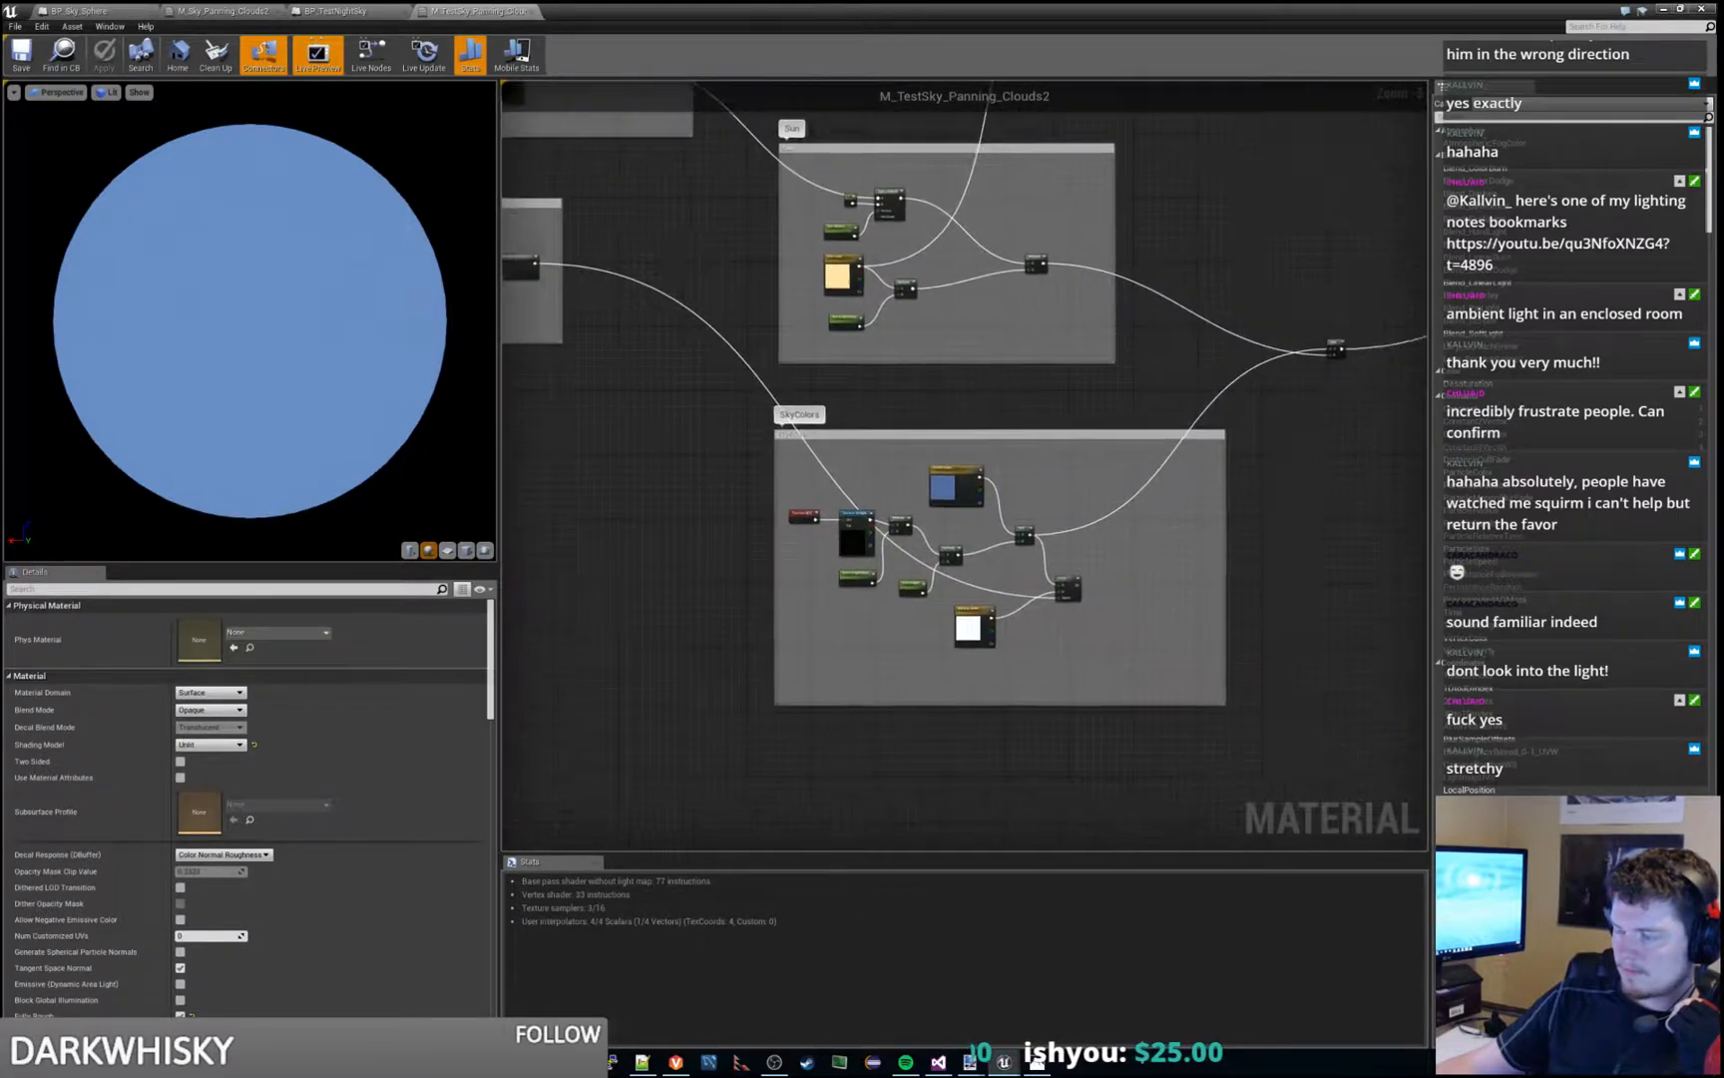
right_drag(1181, 220, 507, 578)
right_drag(1293, 701, 1221, 616)
right_drag(816, 203, 1119, 389)
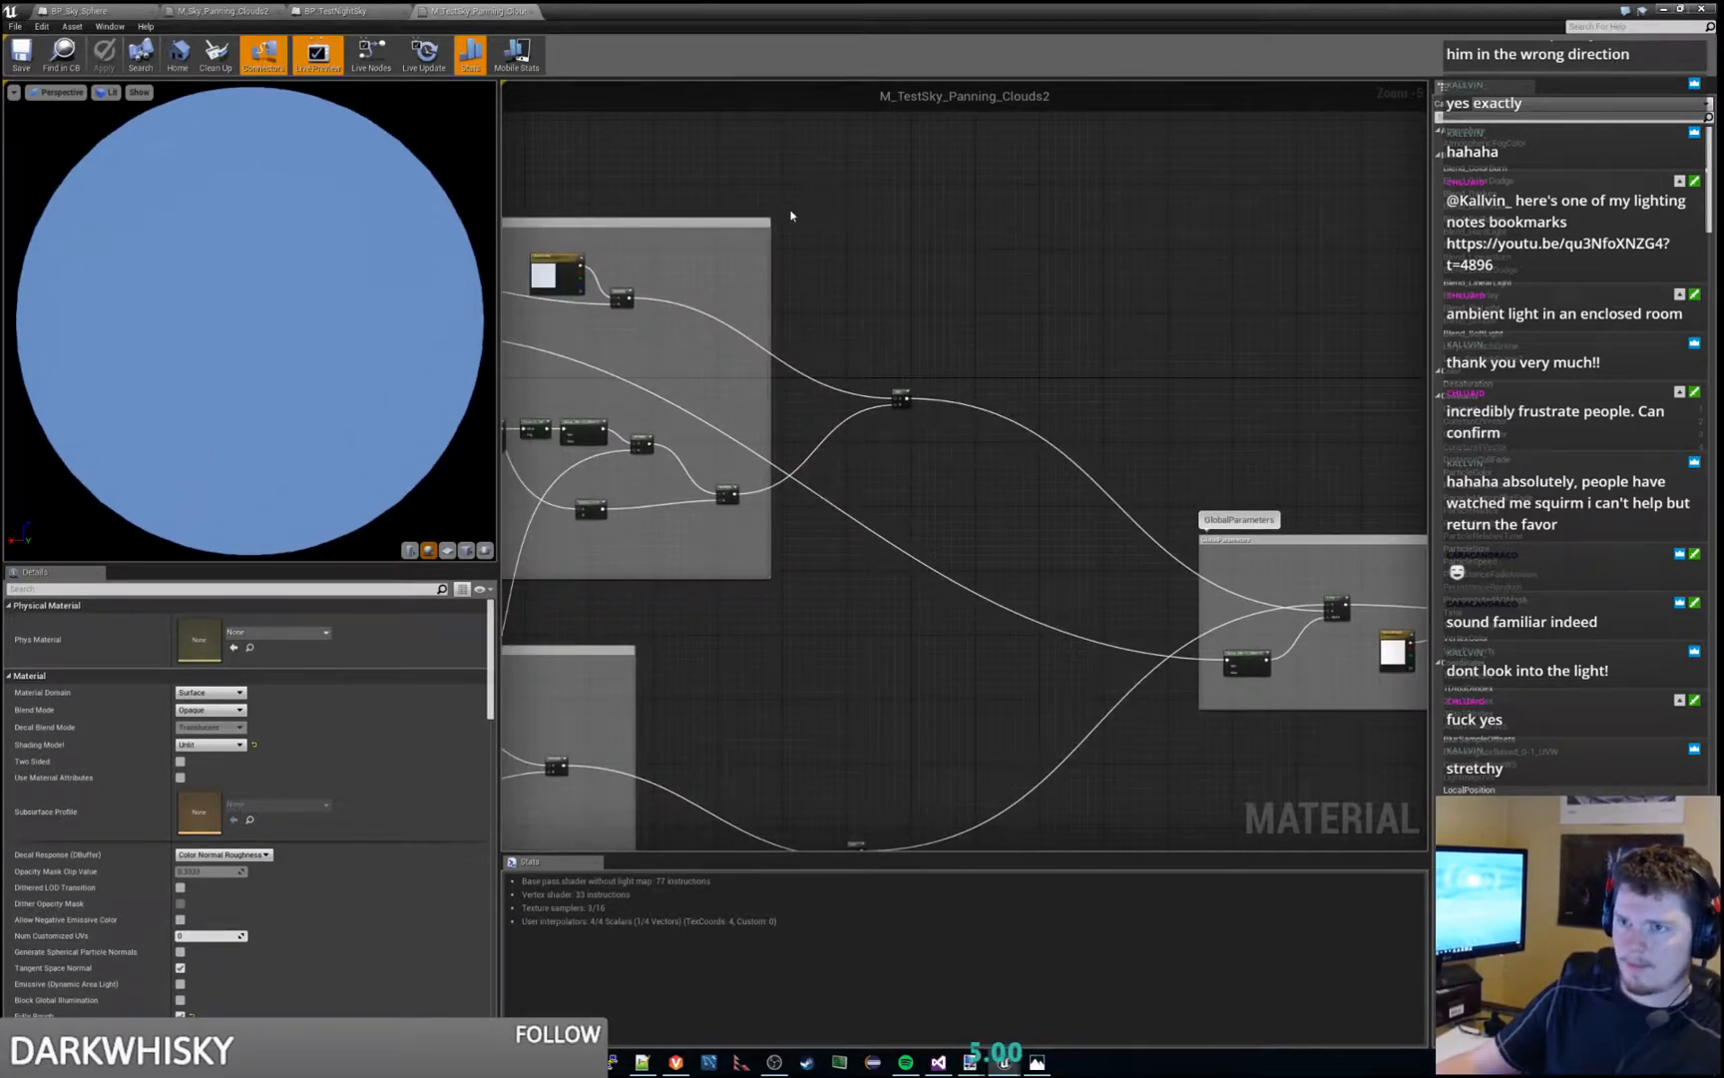
right_drag(739, 255, 987, 185)
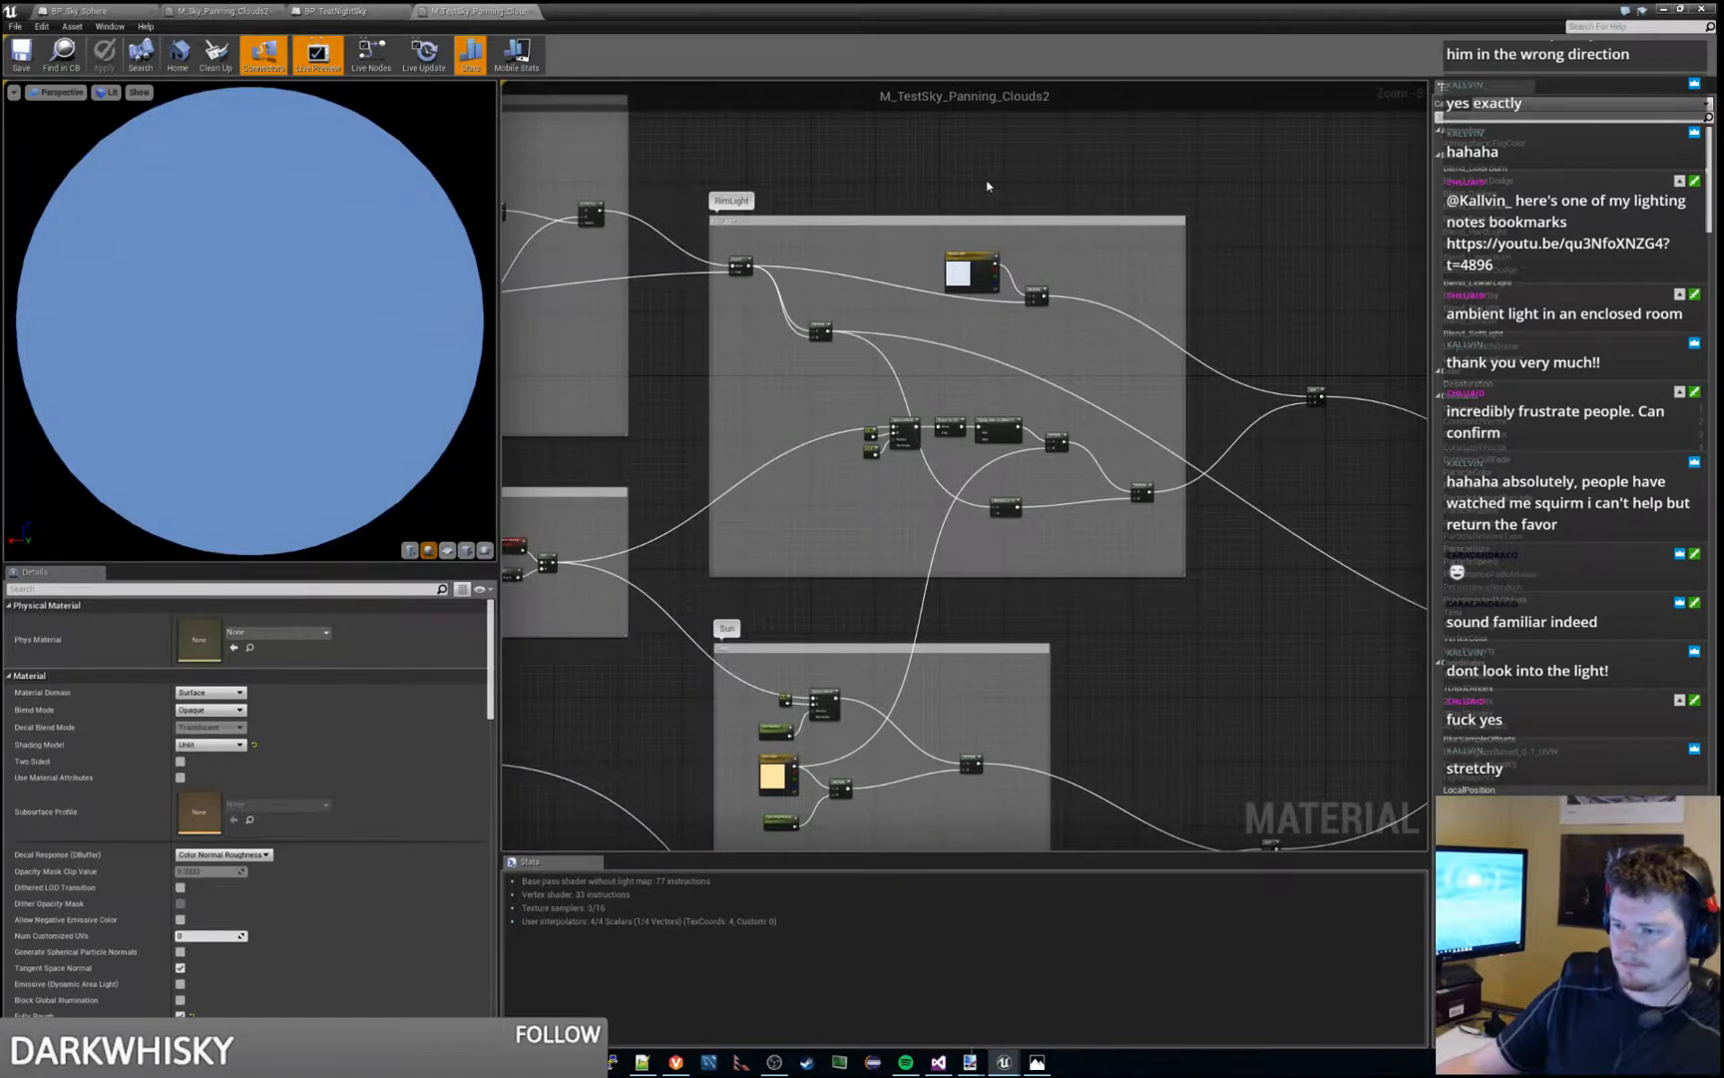
- Search the material graph for "star" and inspect the Light direction parameter and the constant vector in HorizonDistribution
key(ctrl+f)
text(star)
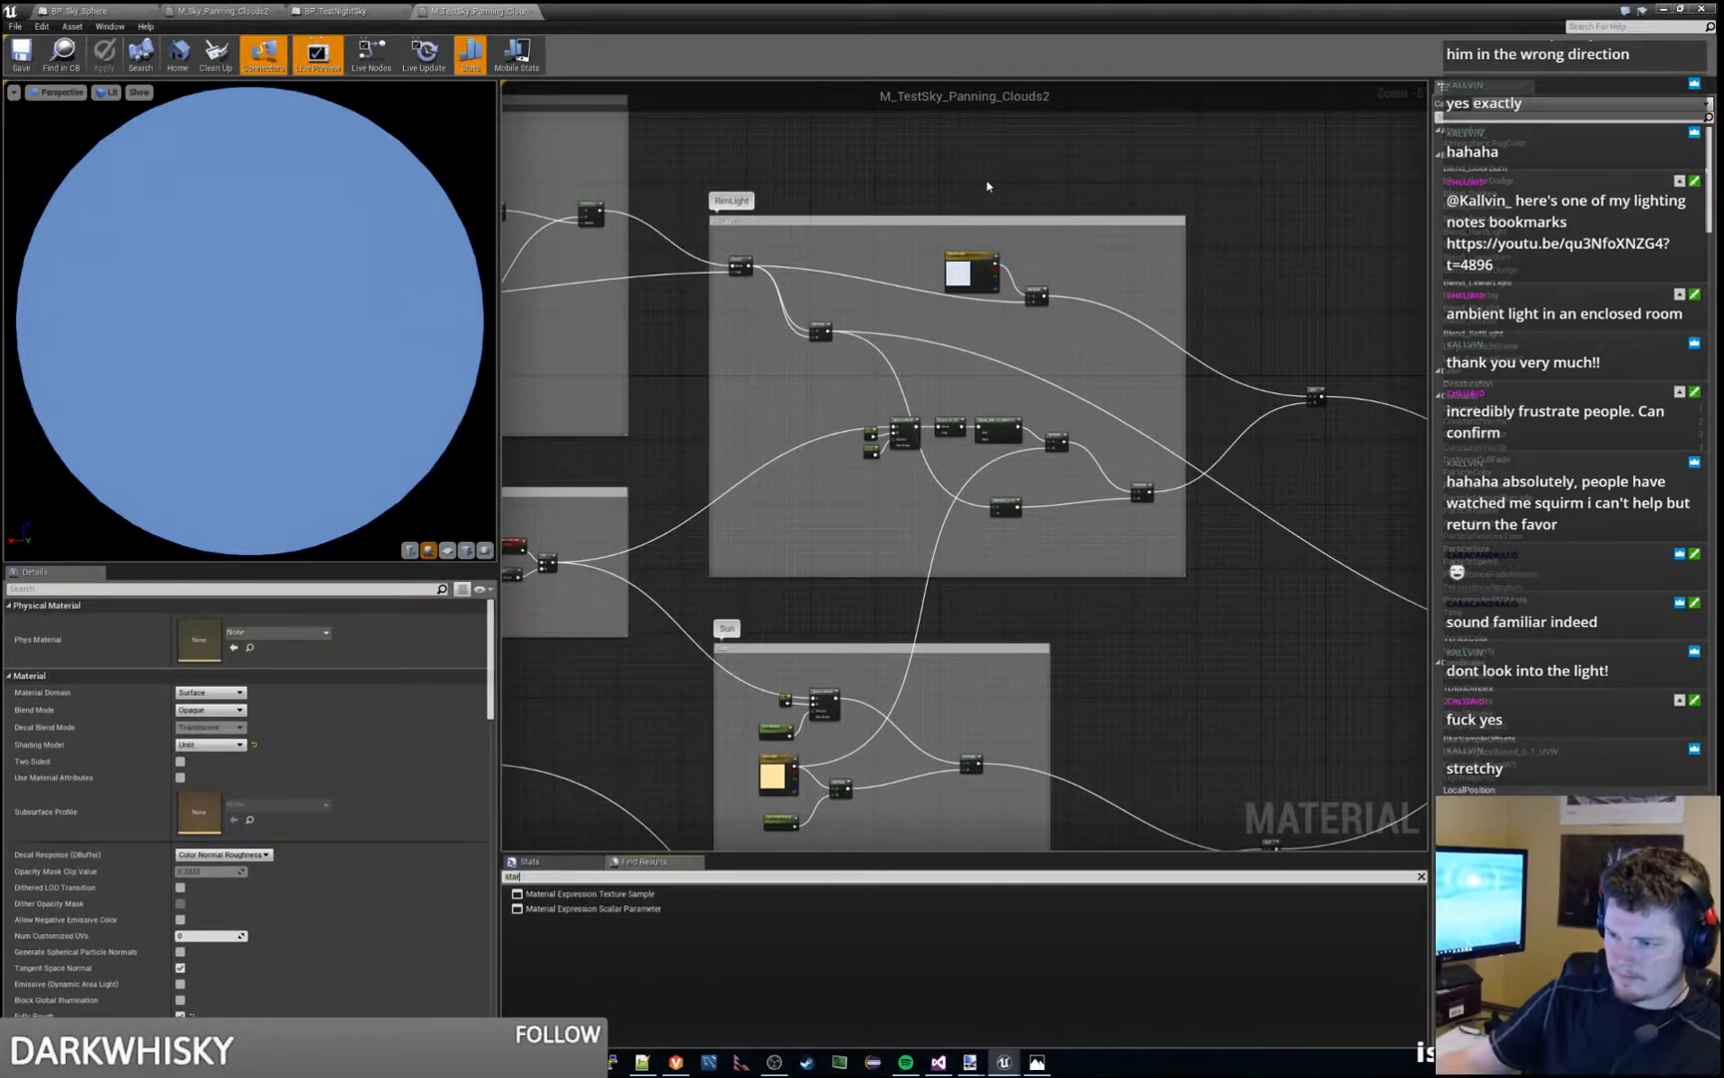
right_drag(654, 469, 1148, 440)
scroll(1011, 607, up, 5)
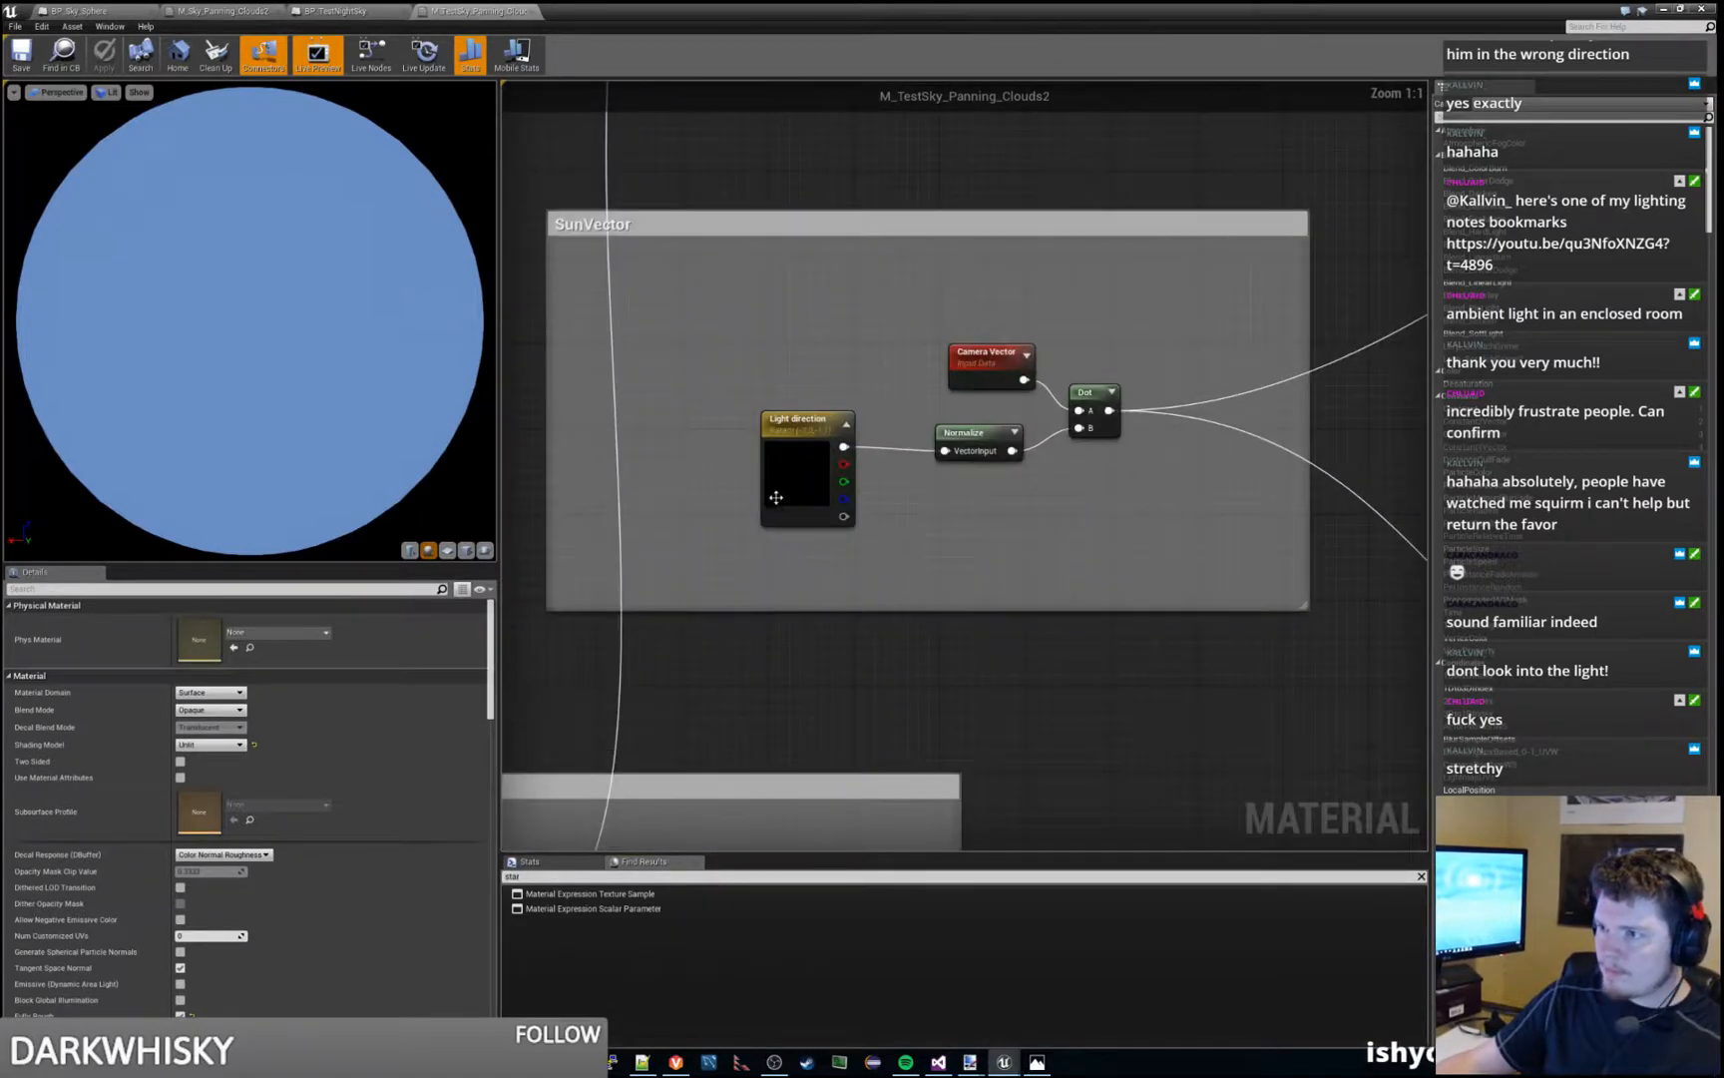
click(776, 497)
click(1078, 559)
scroll(1074, 559, down, 3)
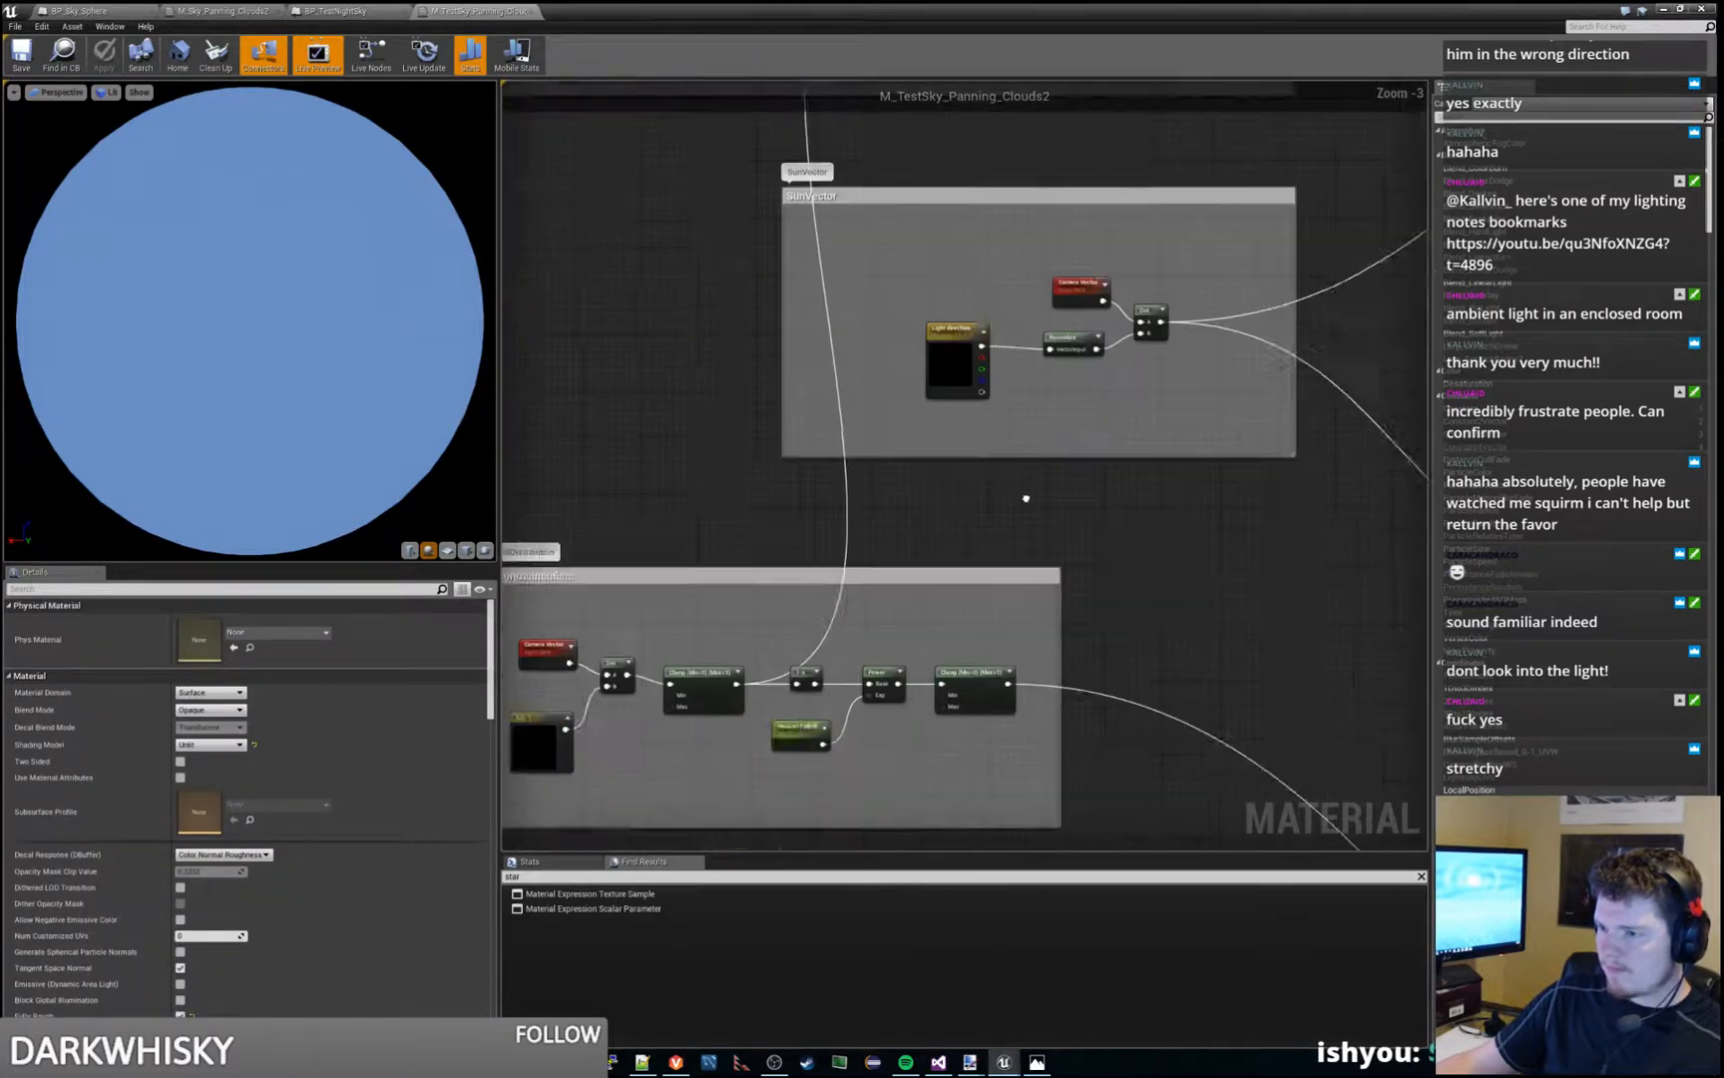
right_drag(1026, 497, 1188, 307)
click(685, 561)
- Inspect the texture sample nodes in the CloudTextures group and the textures they use
right_drag(917, 209, 741, 753)
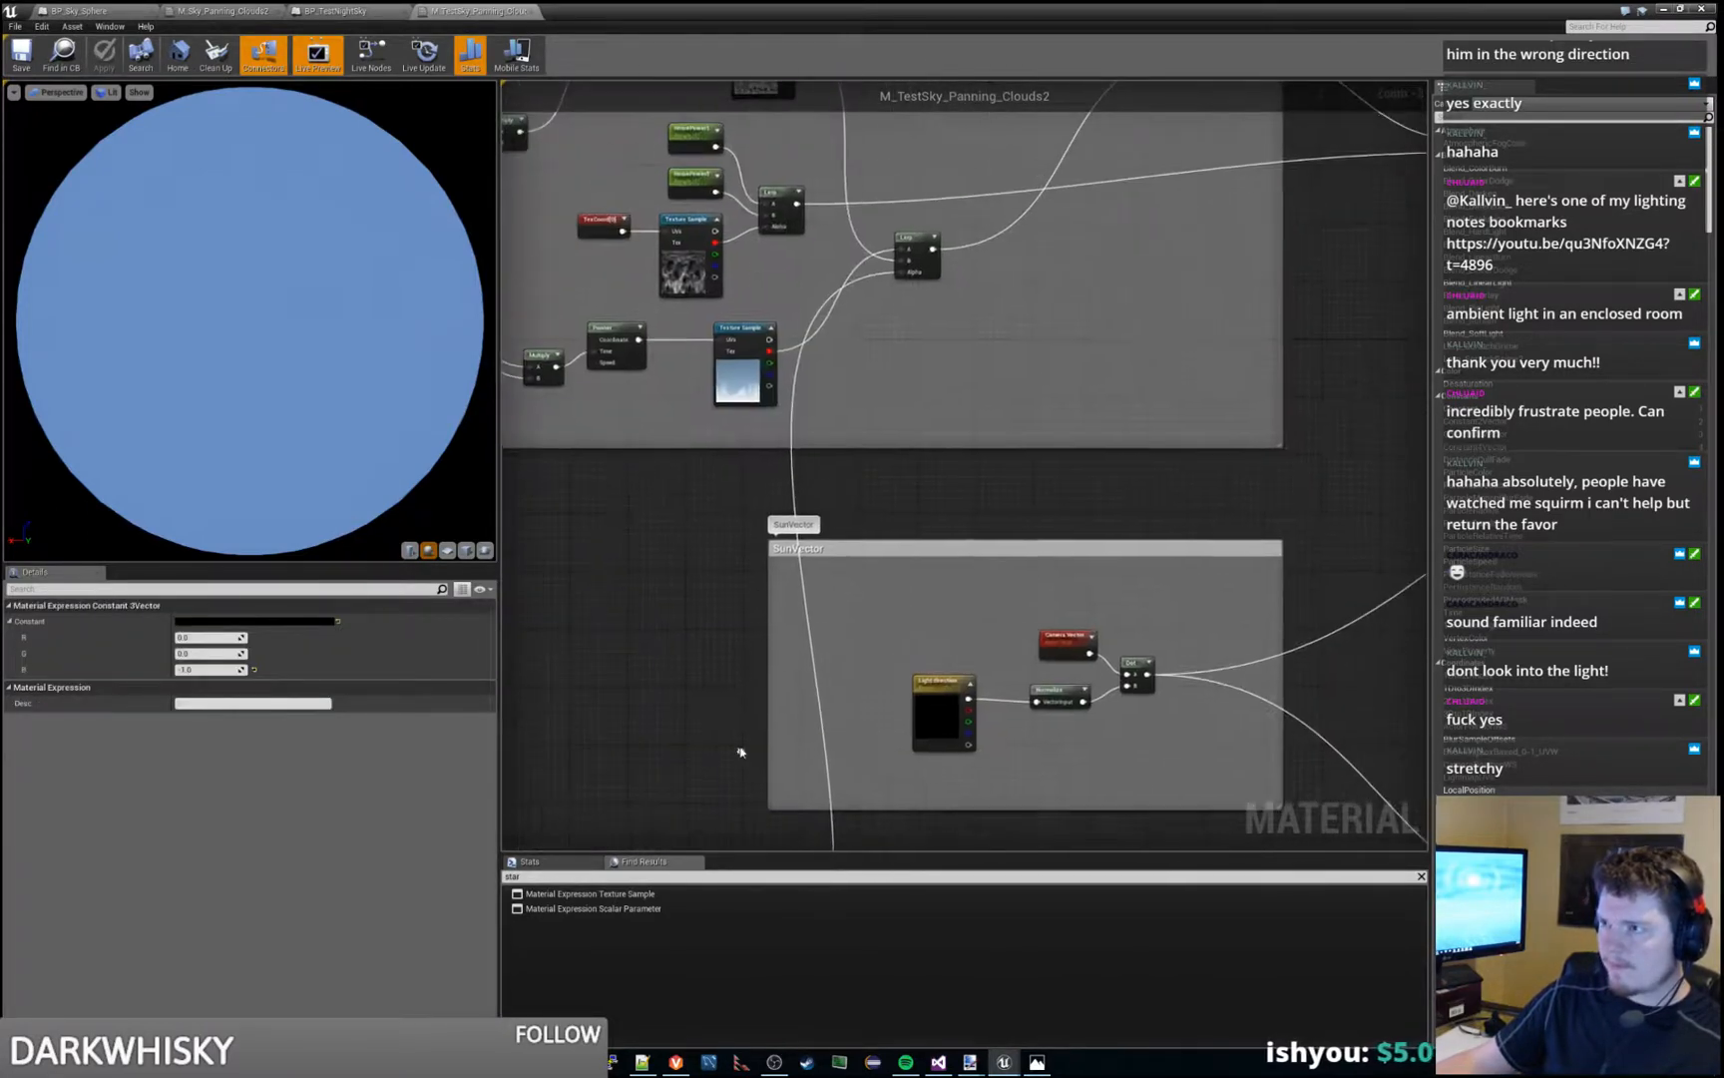
right_drag(744, 279, 890, 558)
click(845, 520)
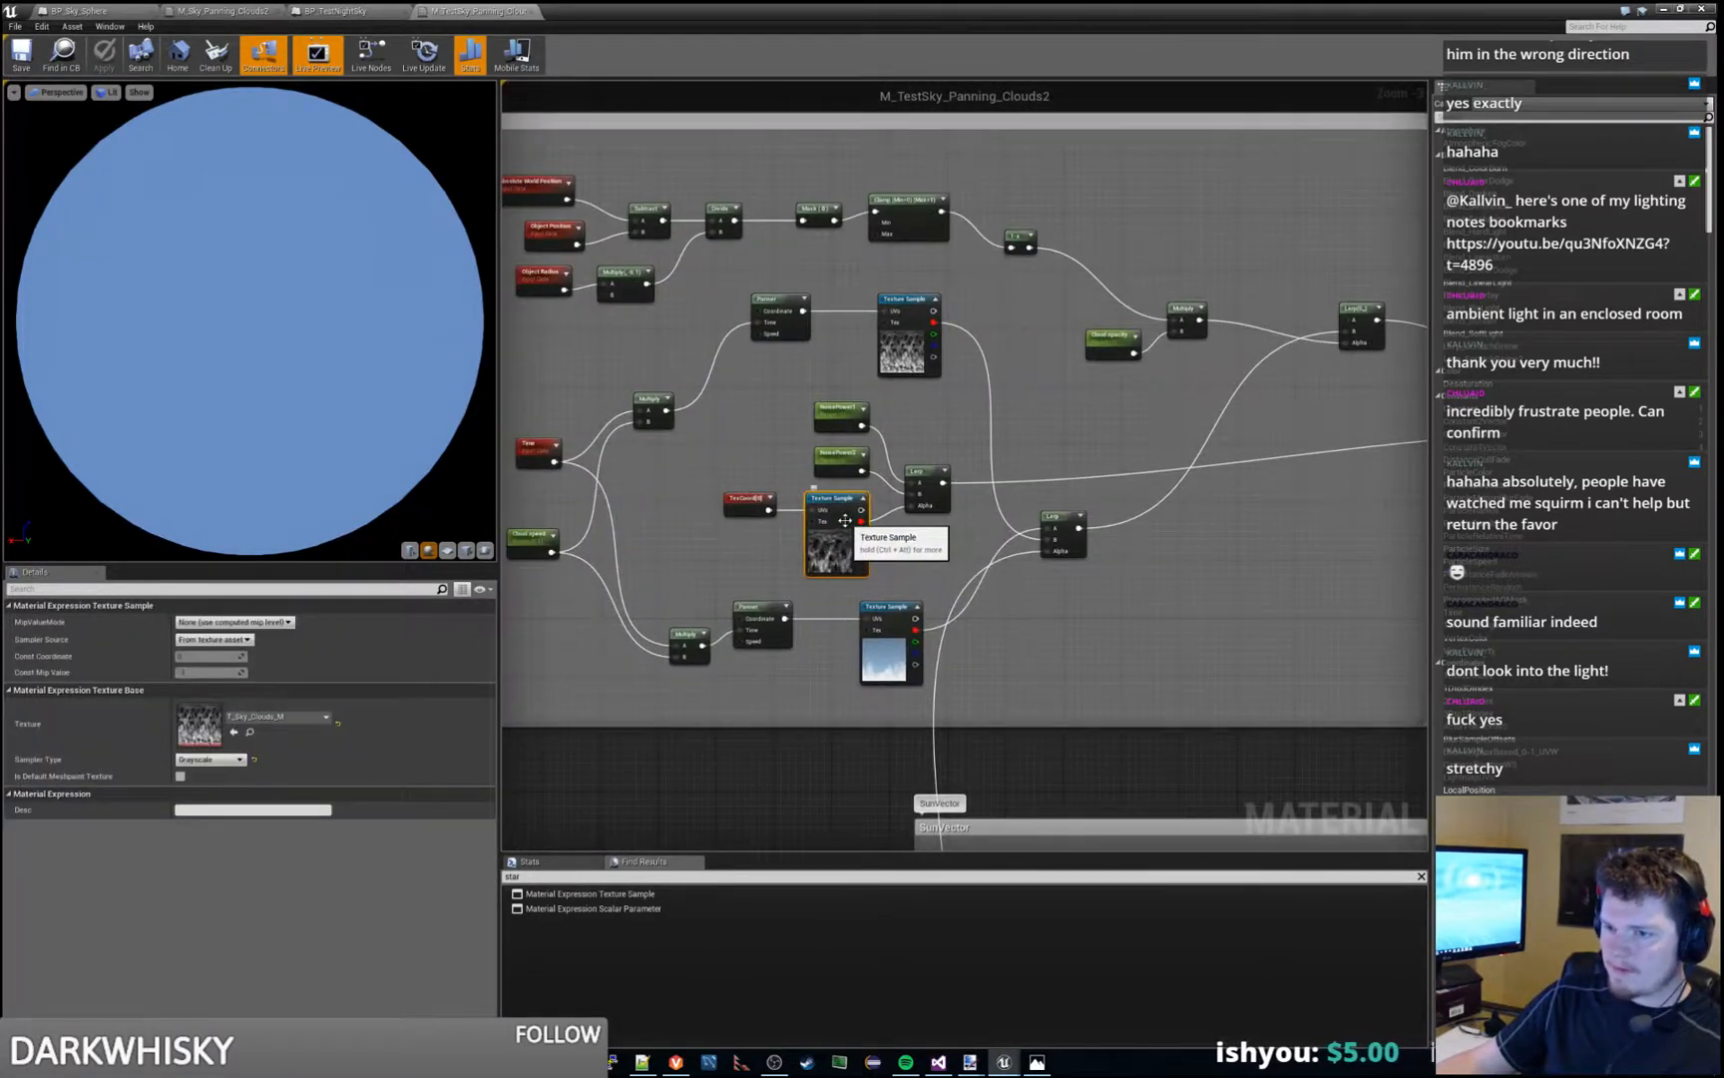
right_drag(899, 356, 1067, 393)
click(1067, 392)
- Check the Cloud color parameter in the RimLight group and follow the graph down to the Sun group
right_drag(1282, 483, 738, 466)
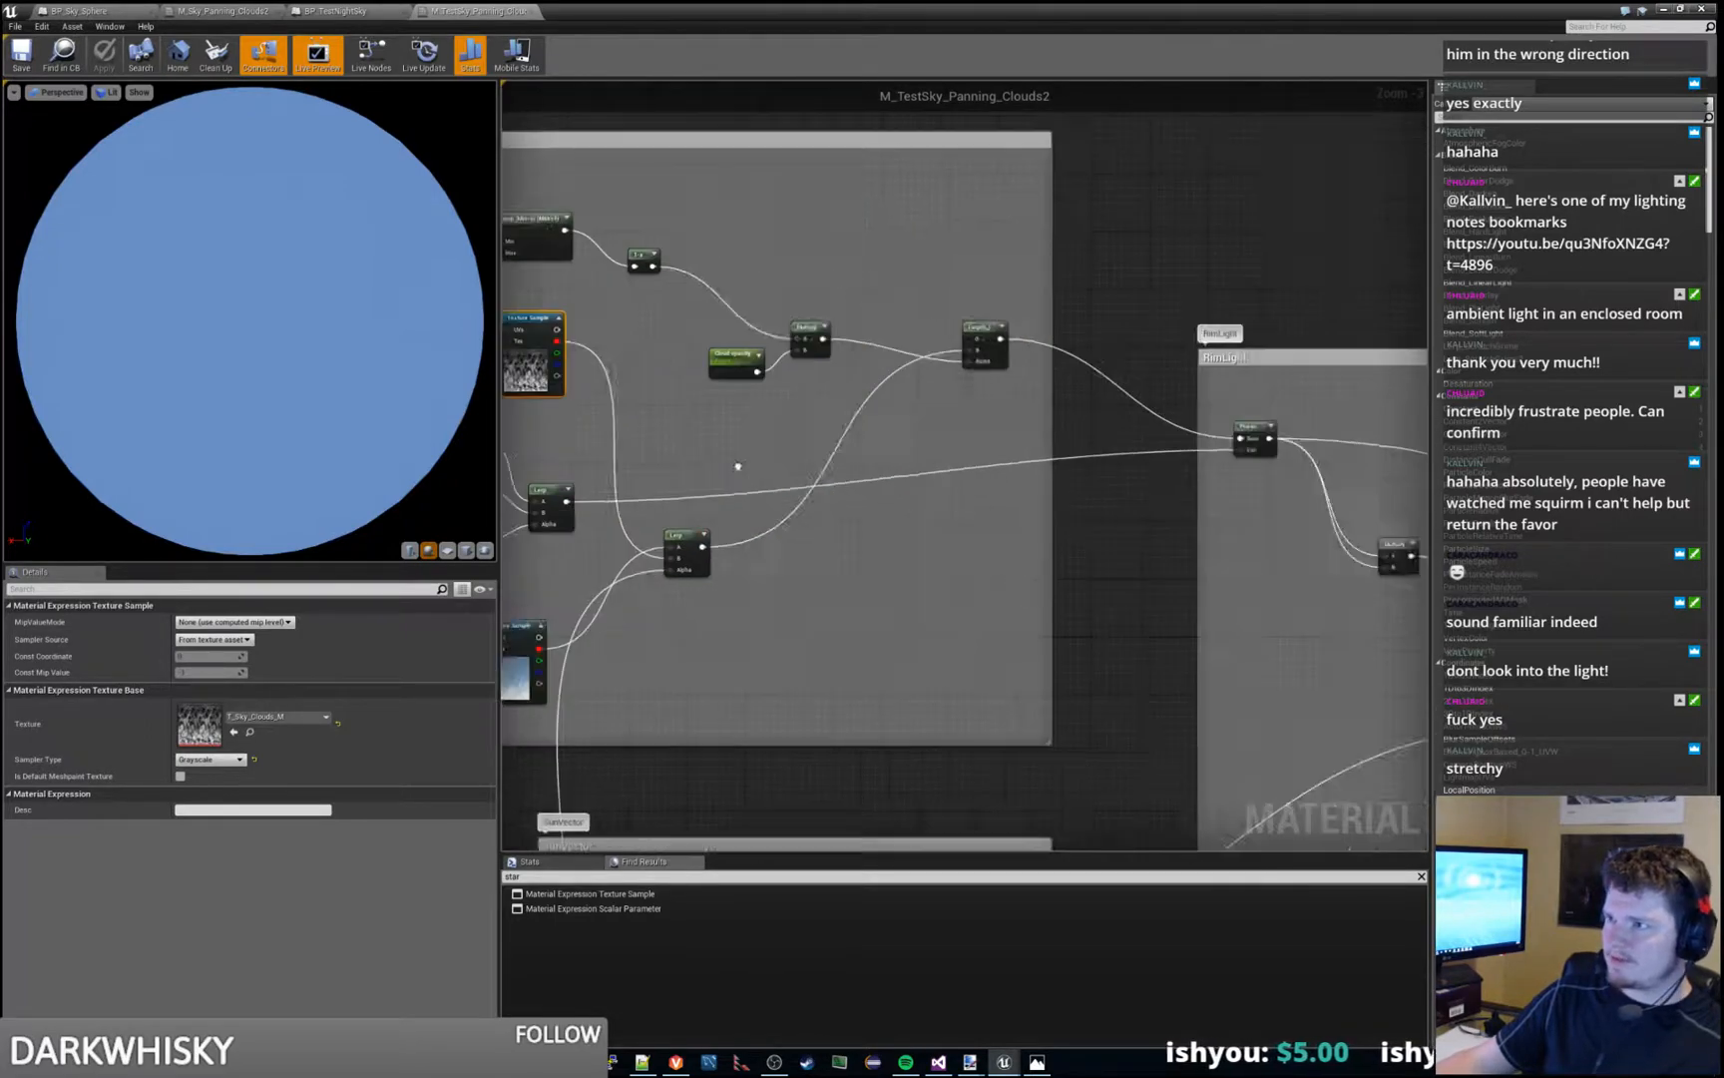
scroll(738, 466, down, 4)
scroll(1028, 473, up, 6)
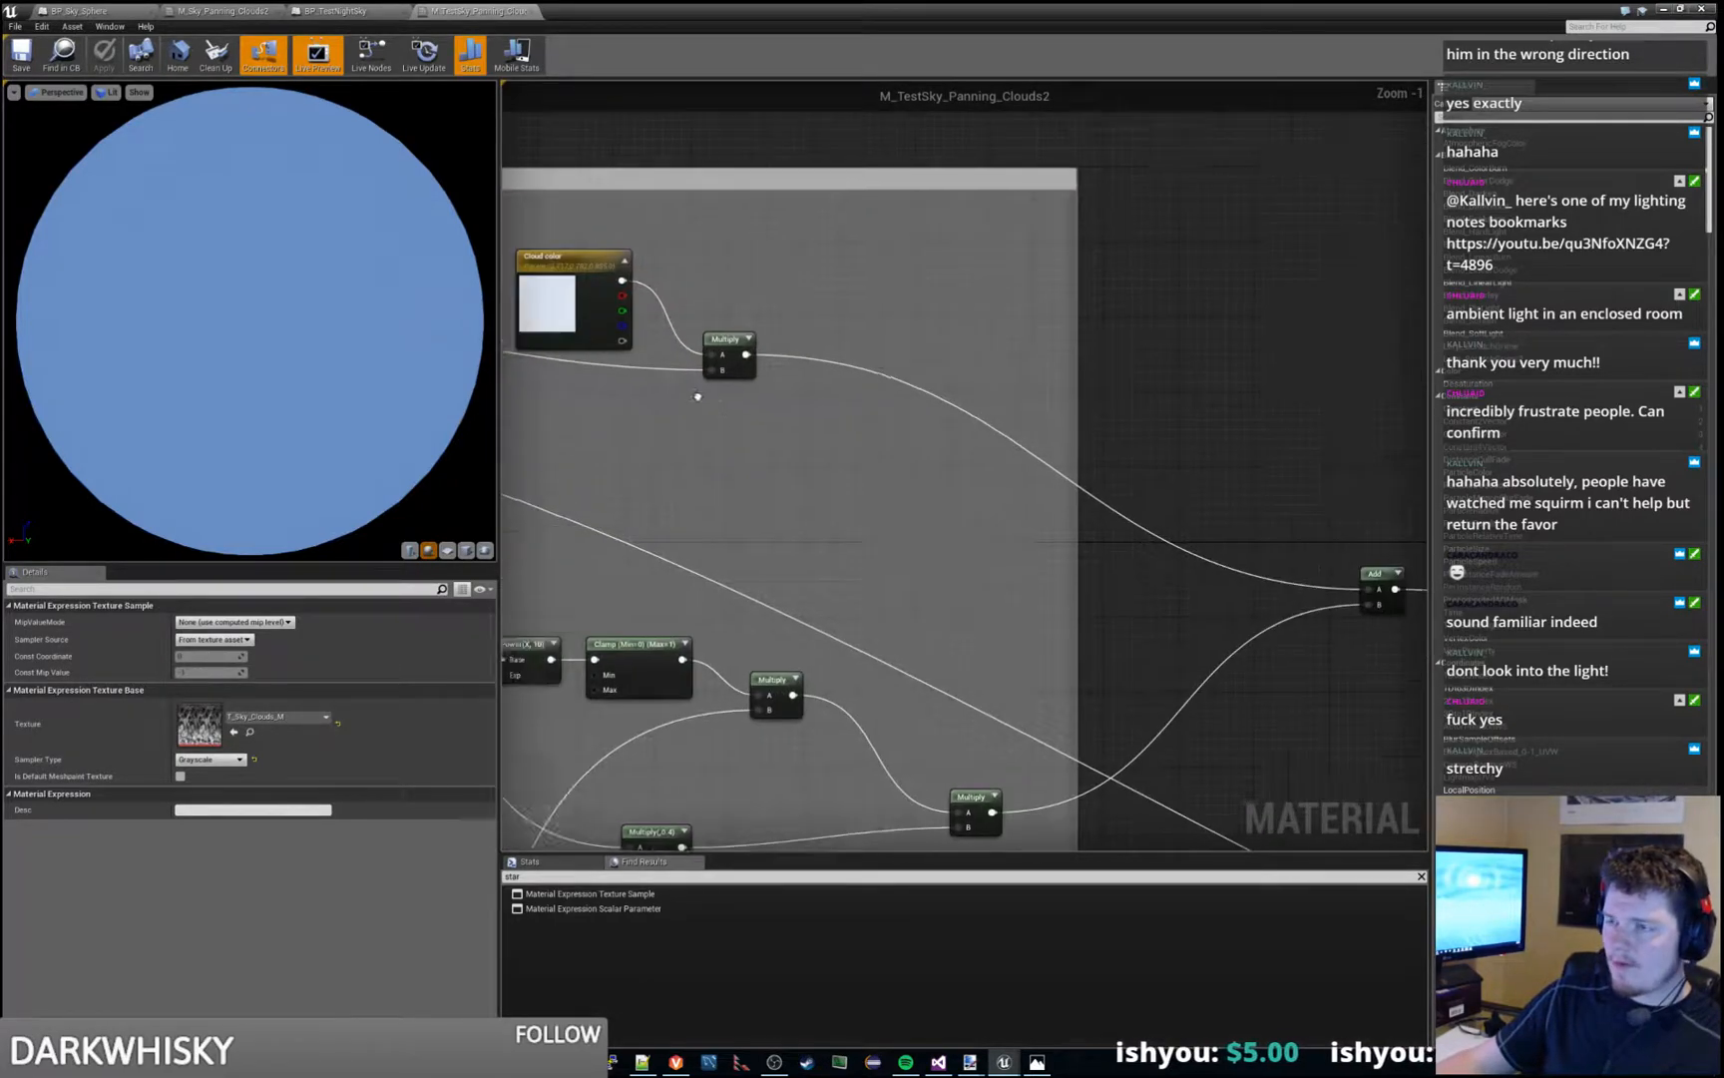
right_drag(698, 396, 1018, 450)
scroll(1018, 450, up, 1)
click(819, 341)
right_drag(912, 593, 1106, 355)
scroll(1106, 355, down, 1)
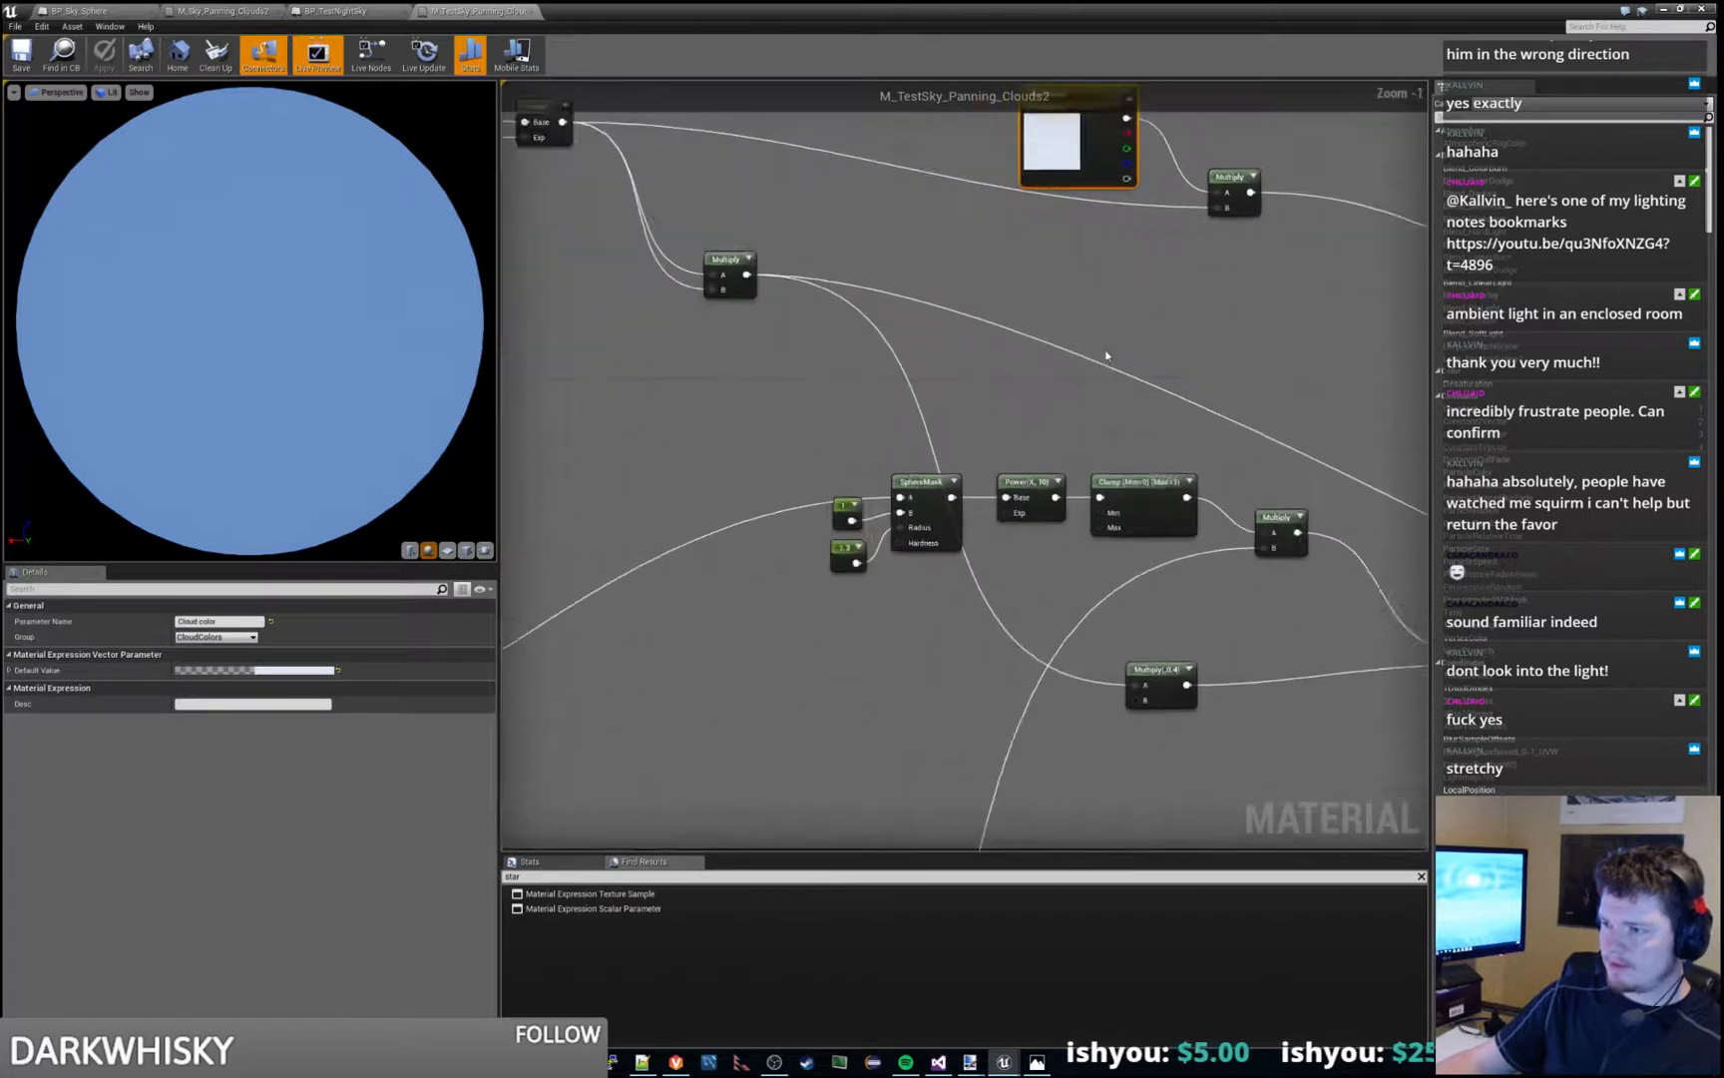
scroll(1106, 355, down, 5)
right_drag(874, 614, 828, 510)
scroll(828, 510, up, 3)
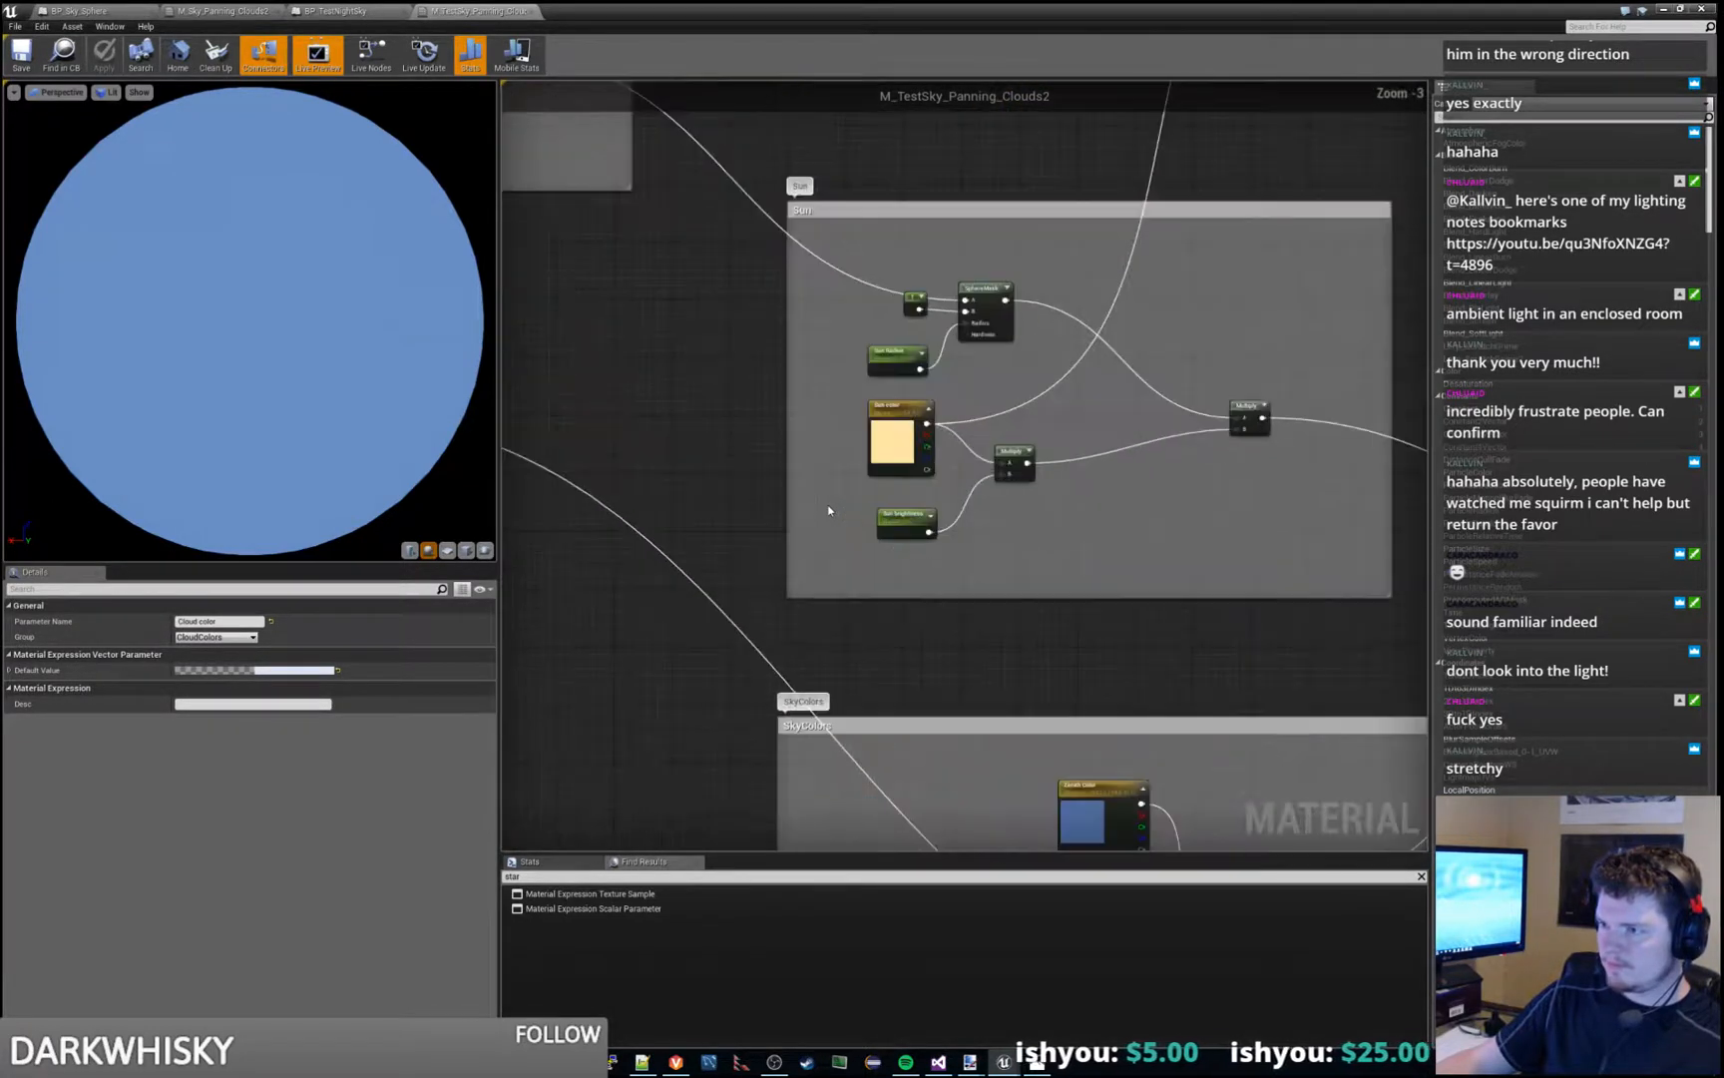
- Inspect the Sun color parameter and the star Texture Sample in the SkyColors group, and open its T_Sky_Stars texture
scroll(860, 507, up, 2)
click(926, 410)
right_drag(1169, 604, 878, 80)
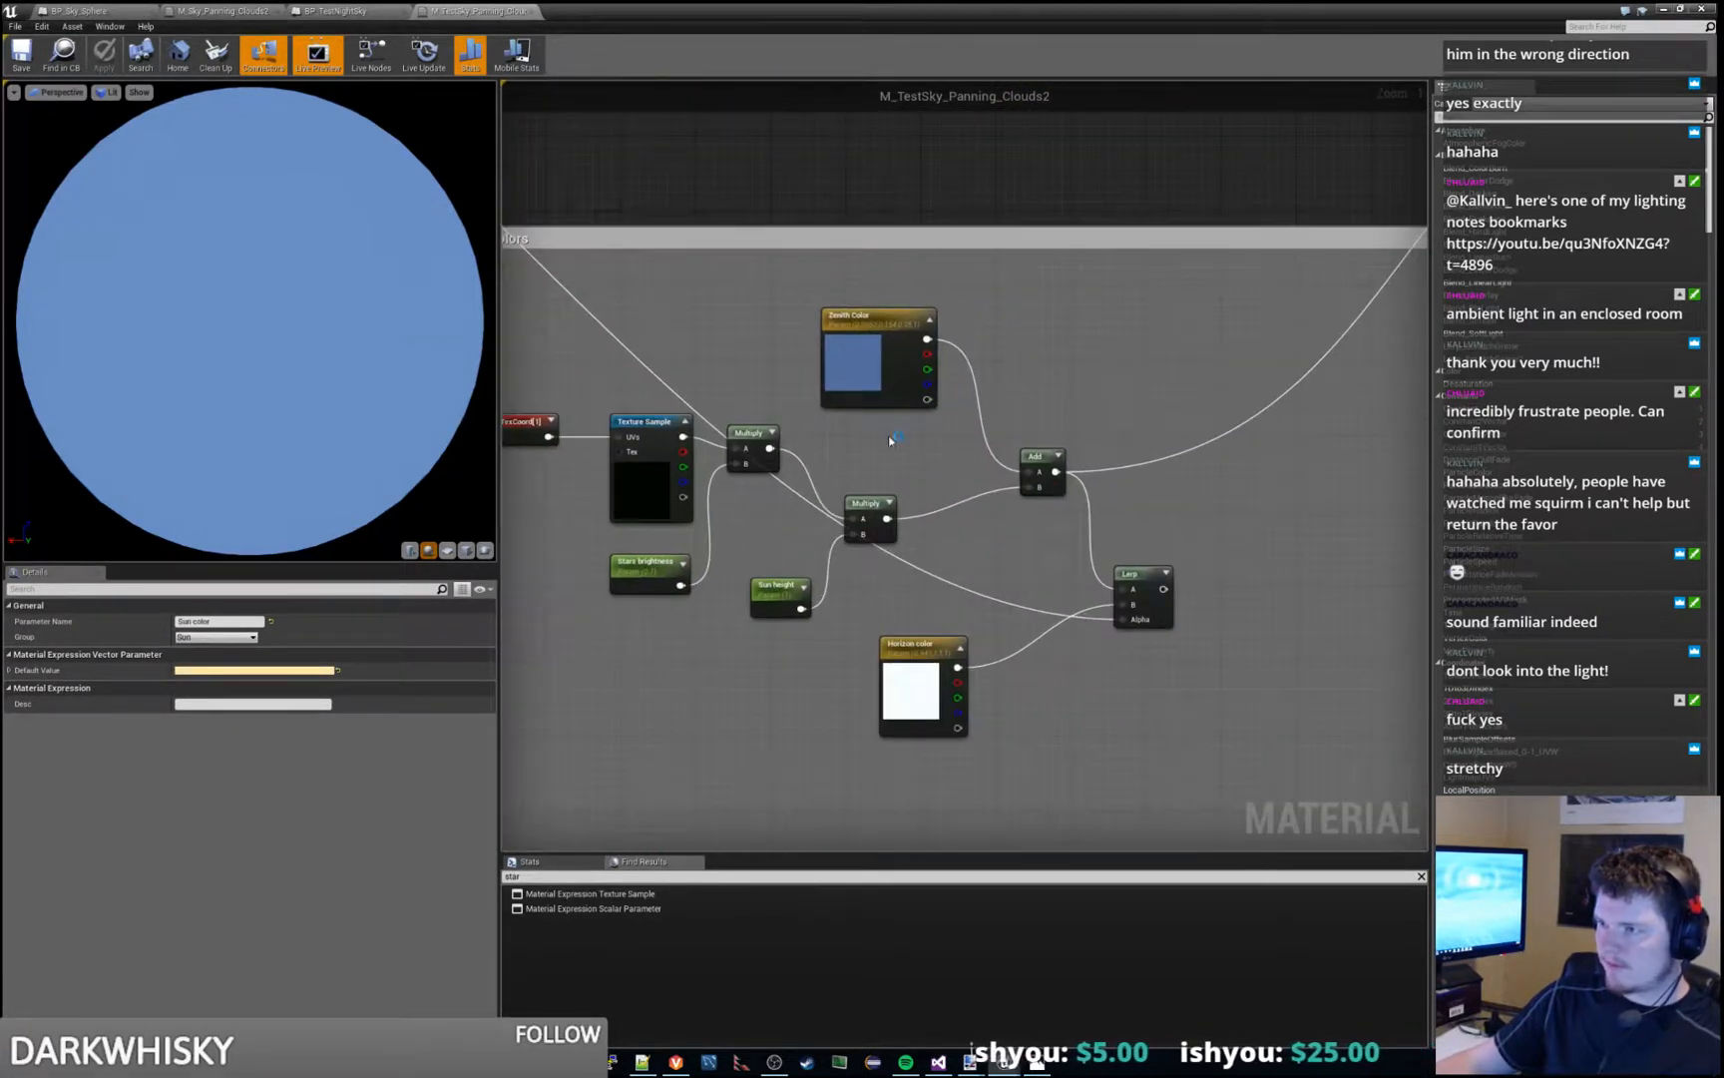
click(630, 495)
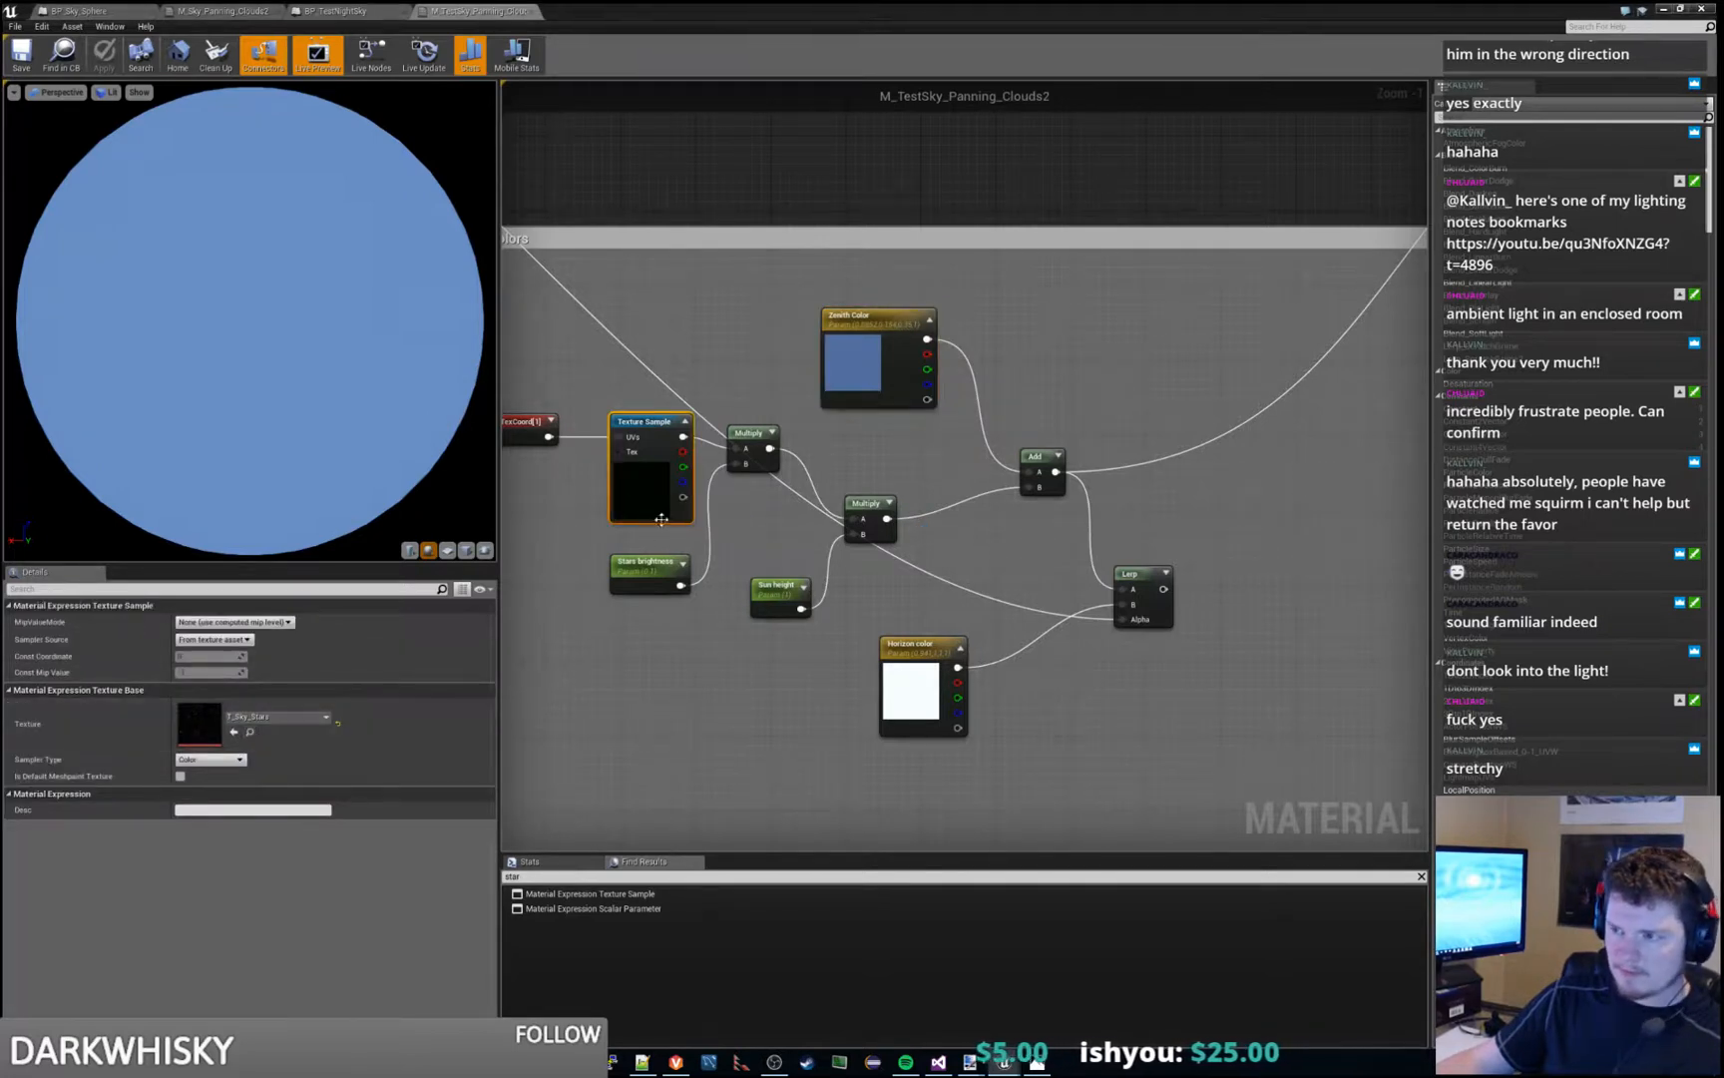
right_drag(549, 596, 590, 585)
click(250, 732)
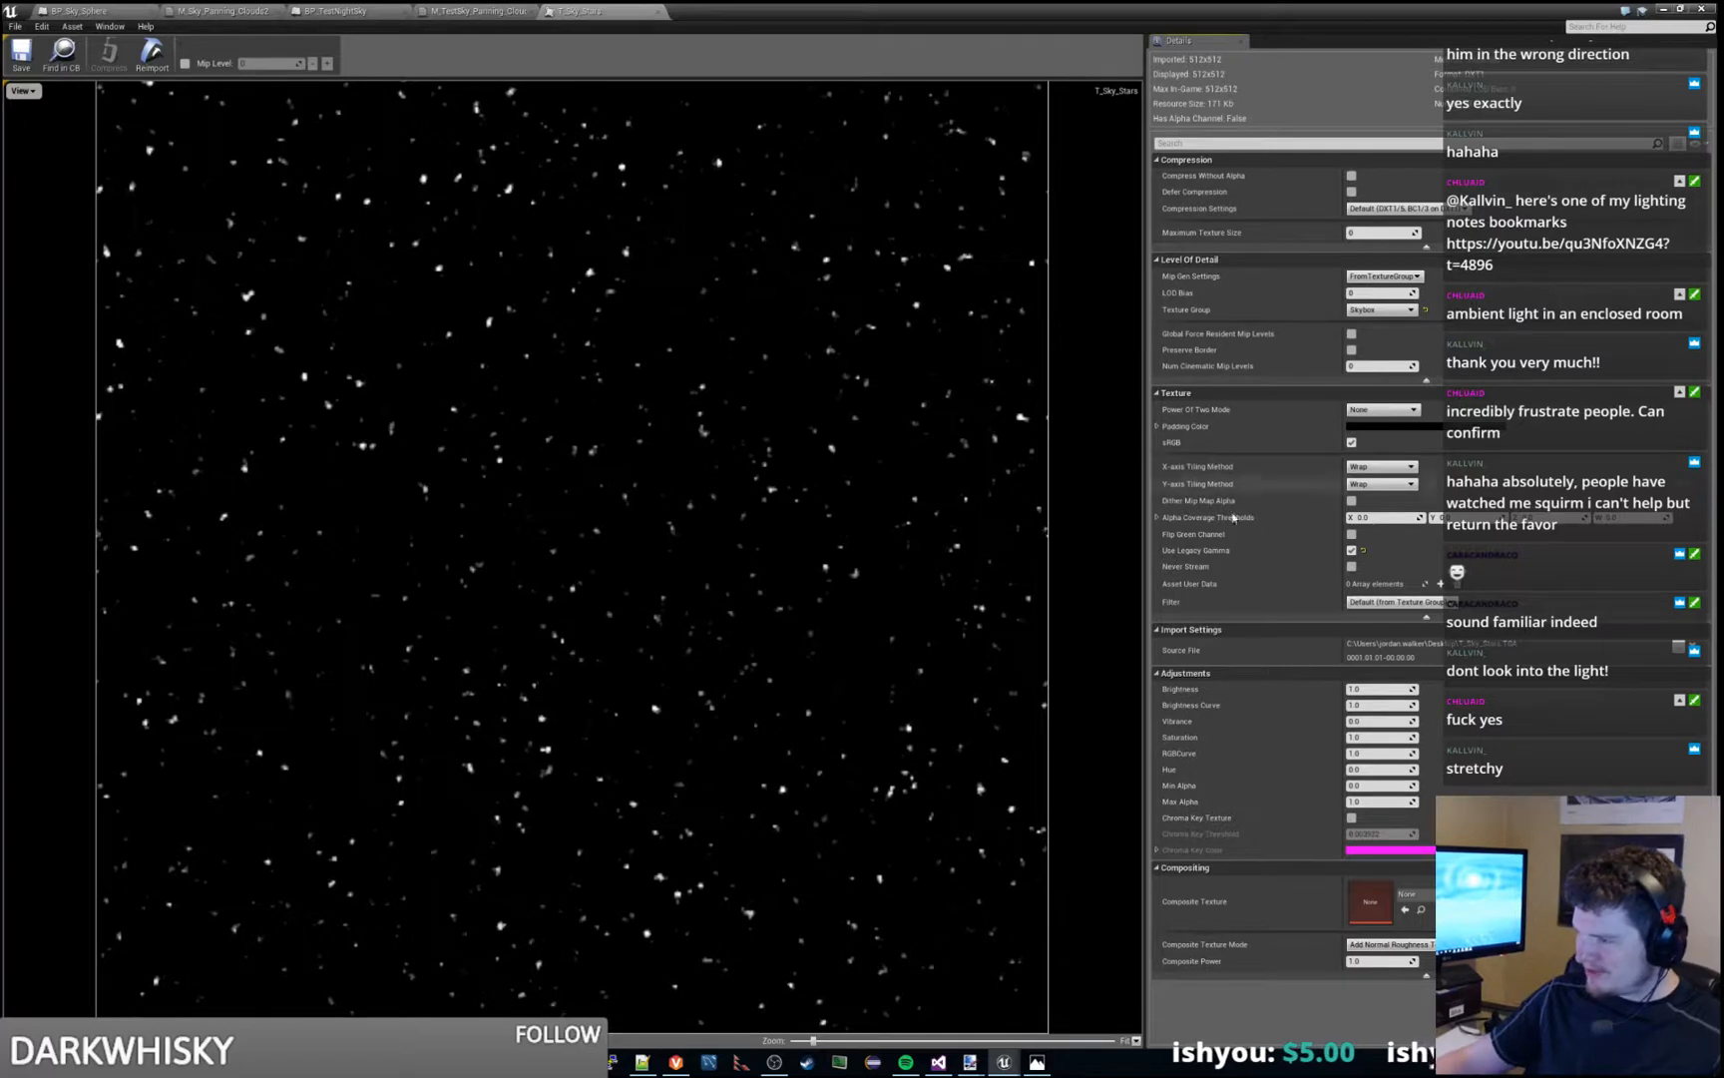
- Examine the source file path in the import settings of the T_Sky_Stars texture
drag(1356, 645, 1387, 644)
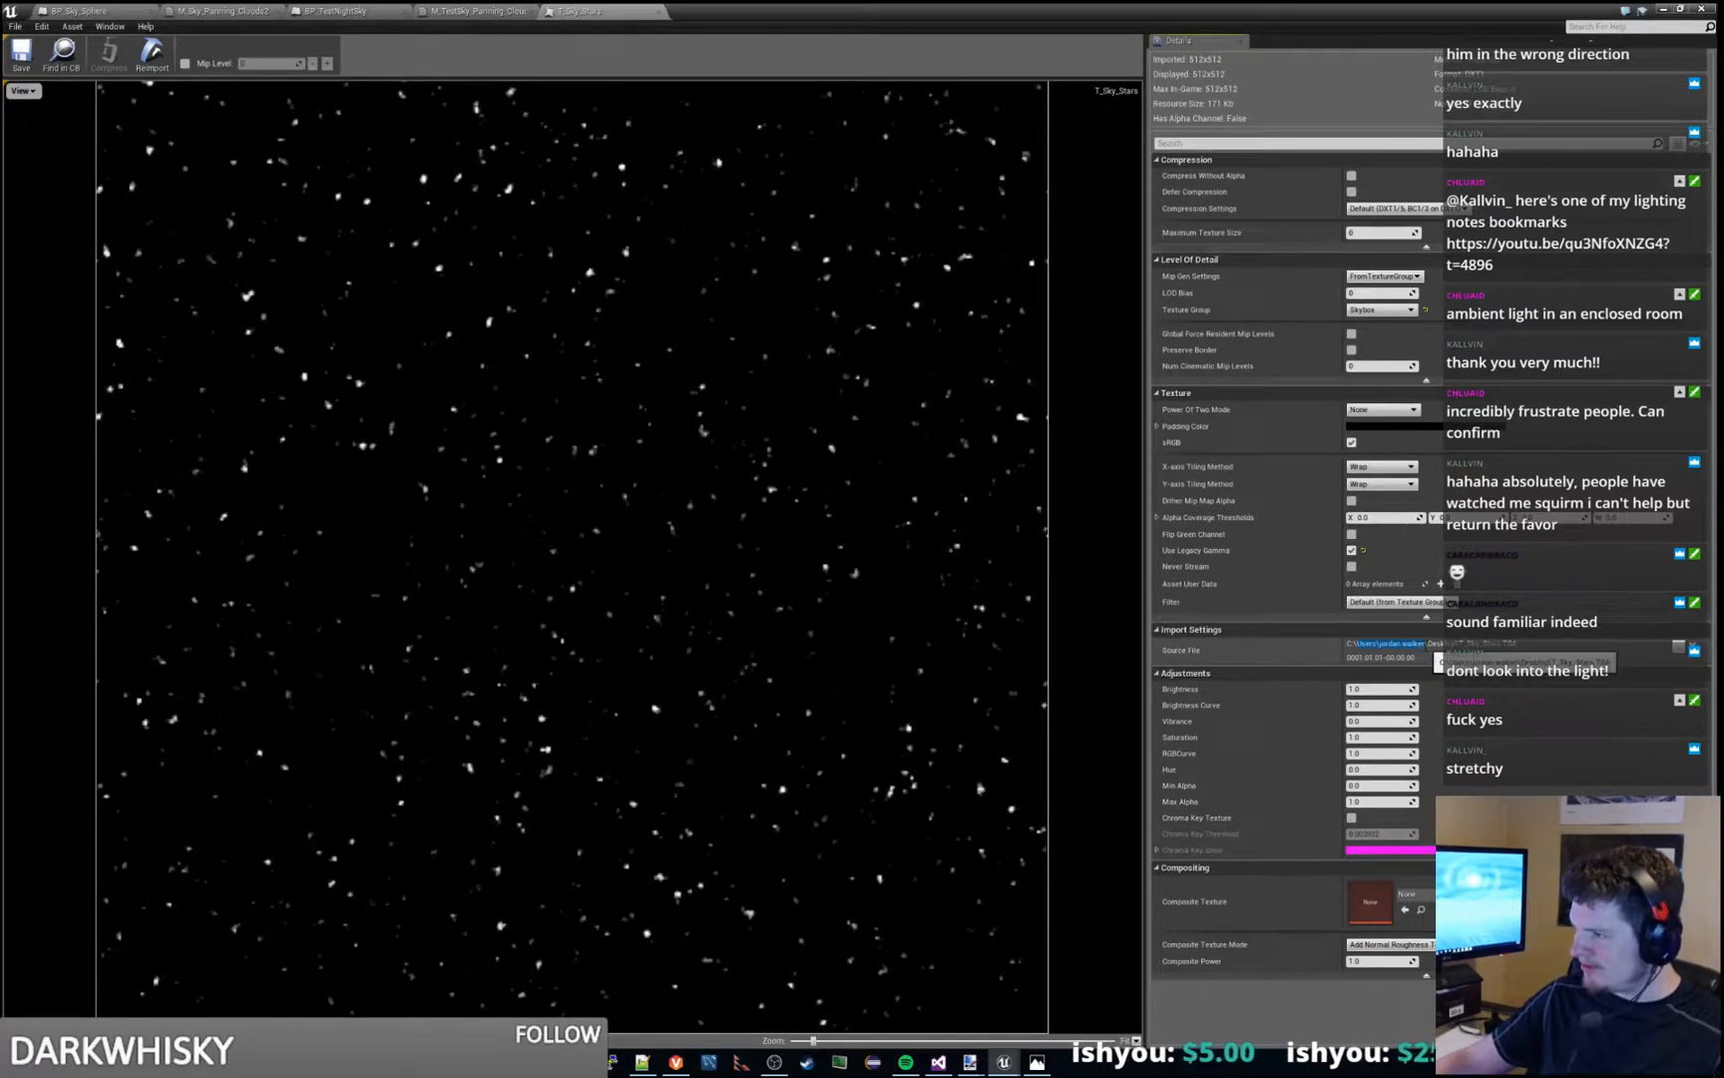
click(1381, 646)
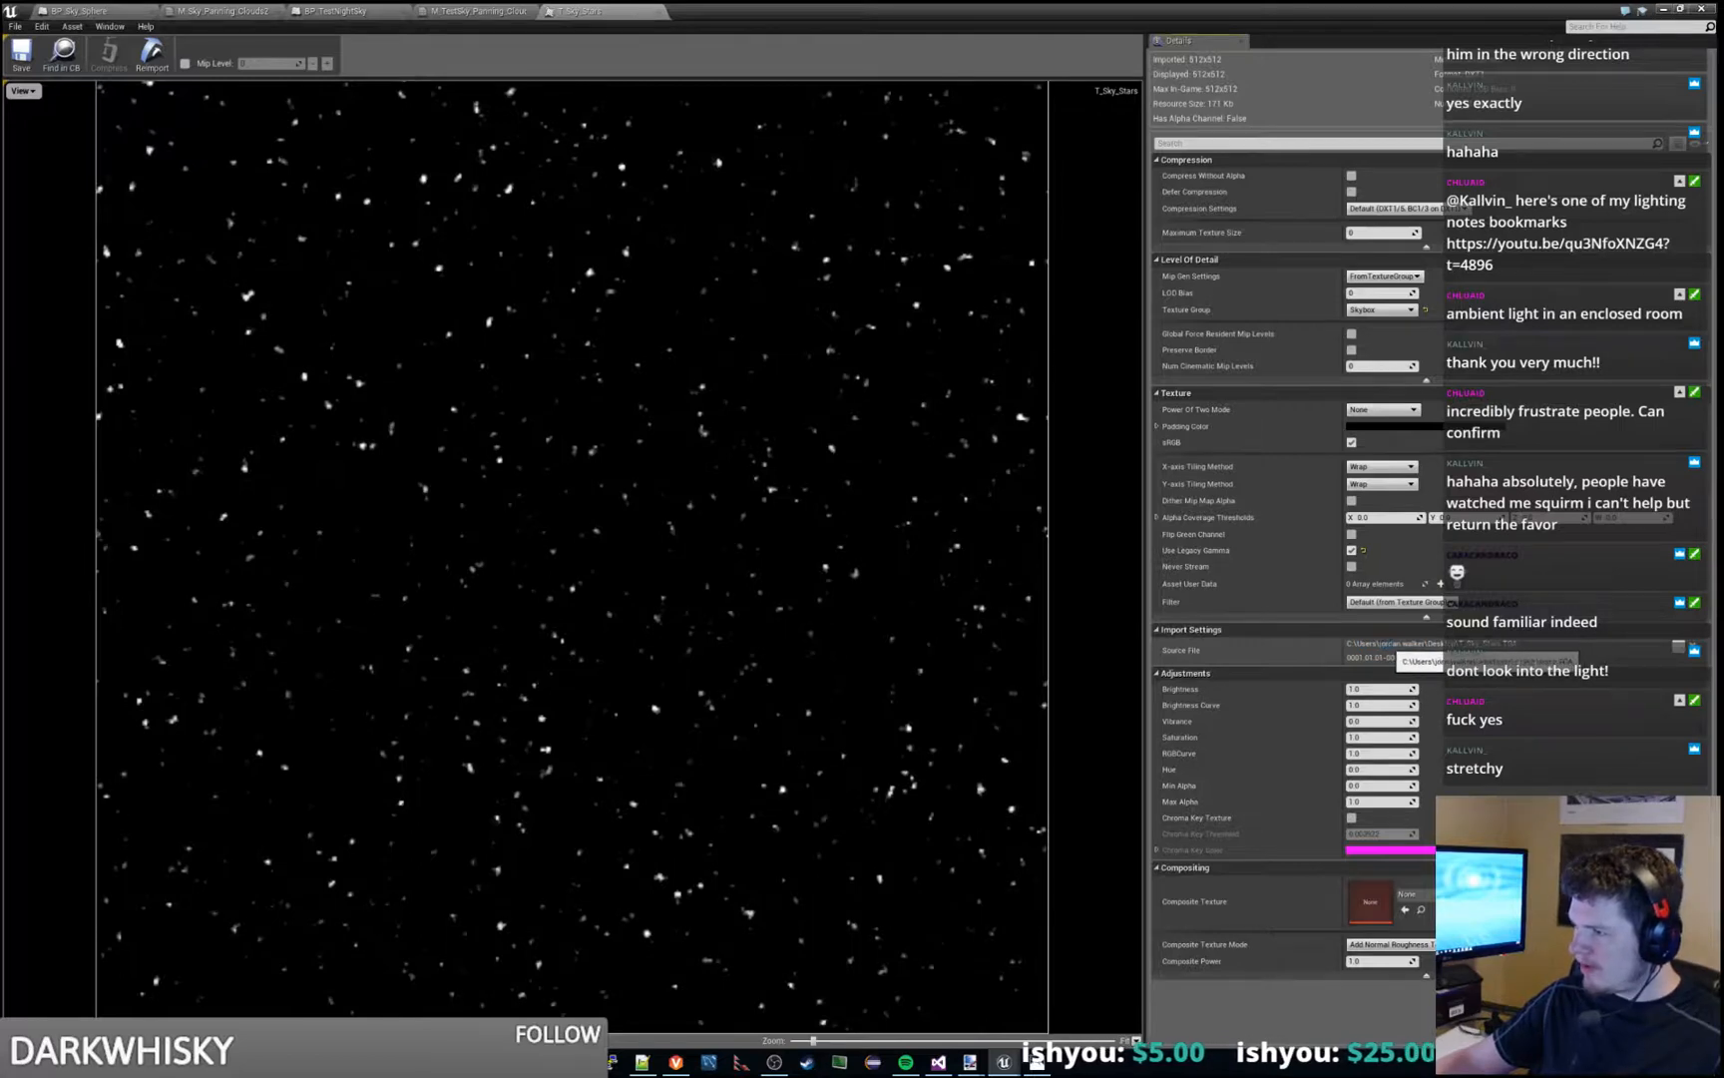
drag(1387, 645, 1428, 644)
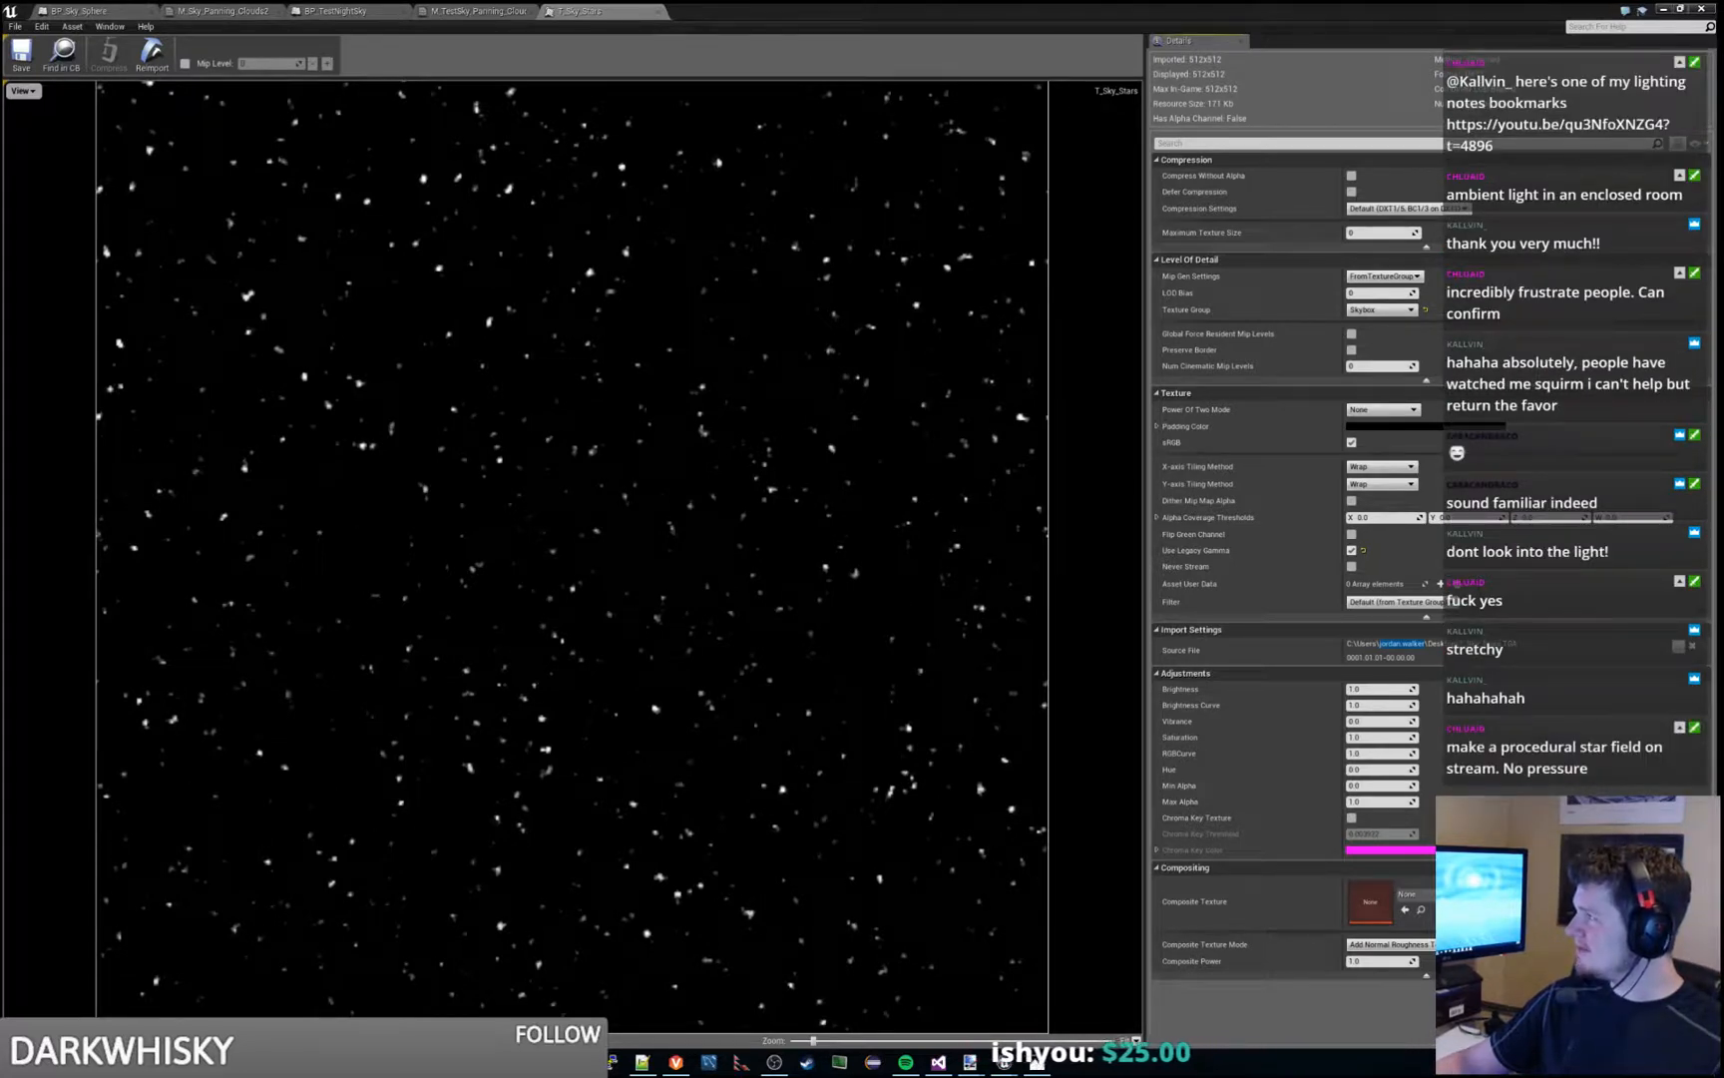
- Switch to the web browser to look at the texture author's LinkedIn profile, and put the browser away again
drag(1723, 140, 1047, 267)
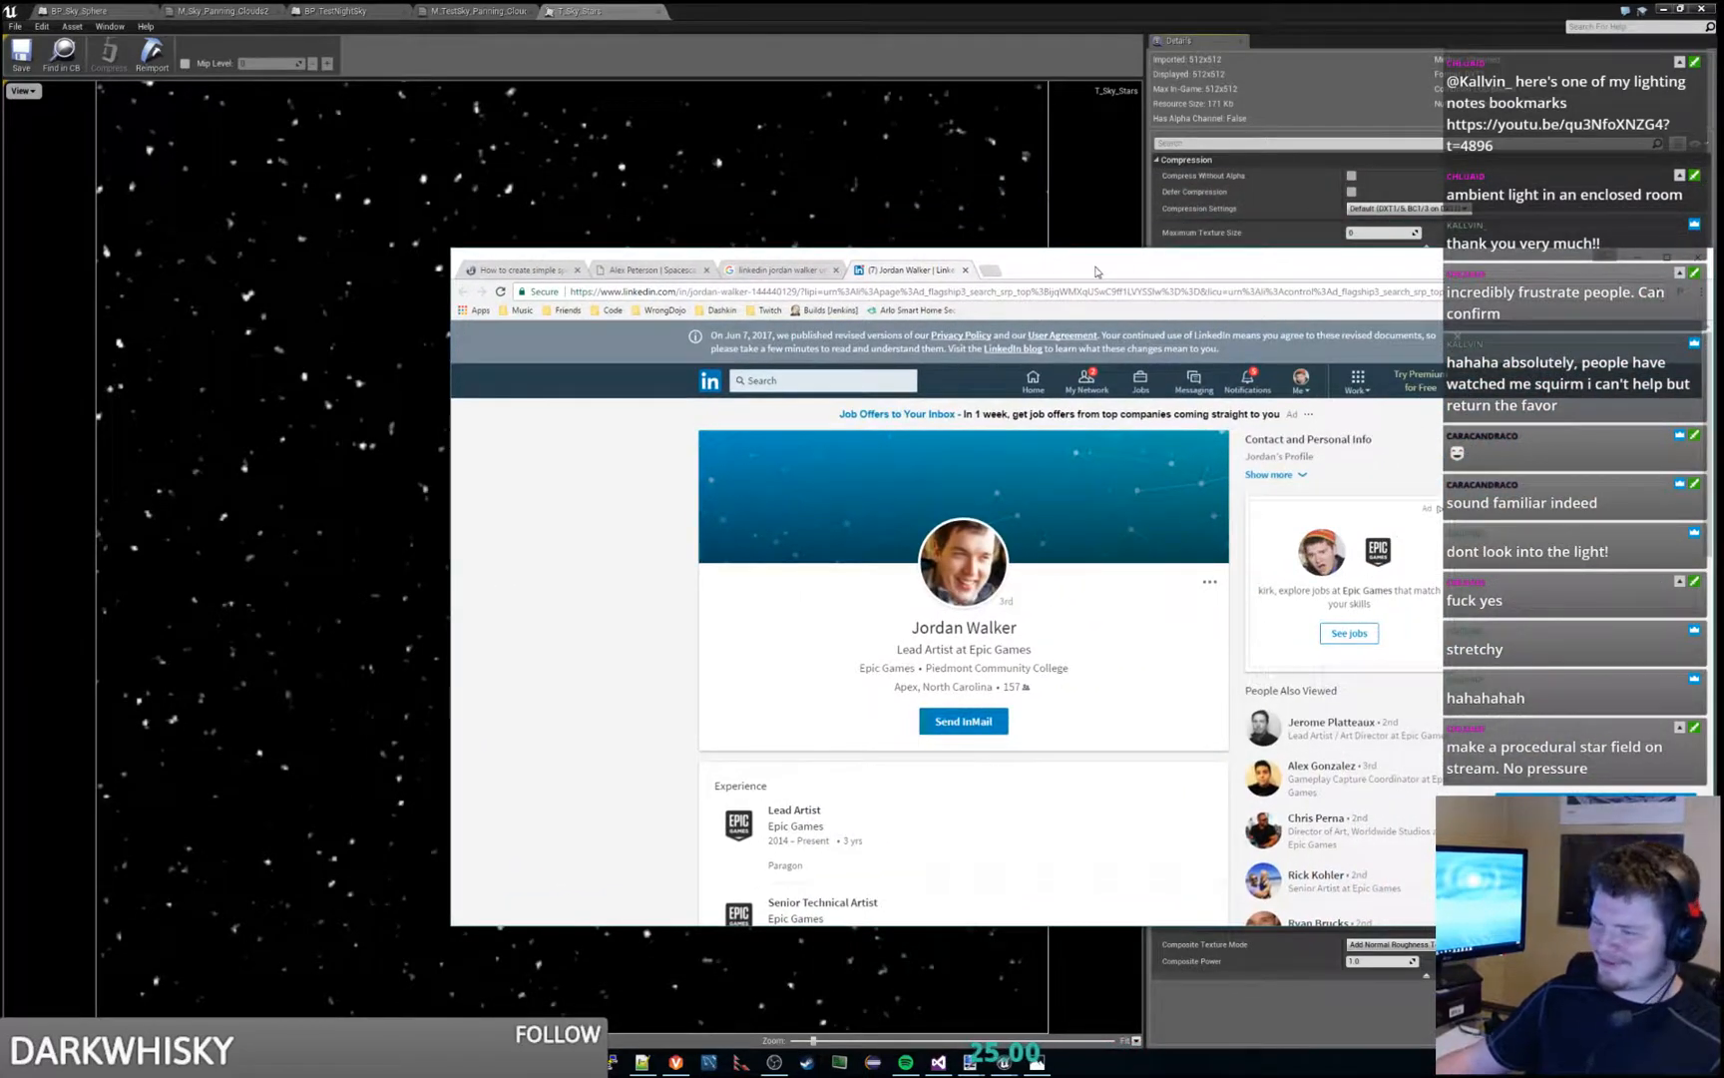
drag(1136, 268, 1723, 233)
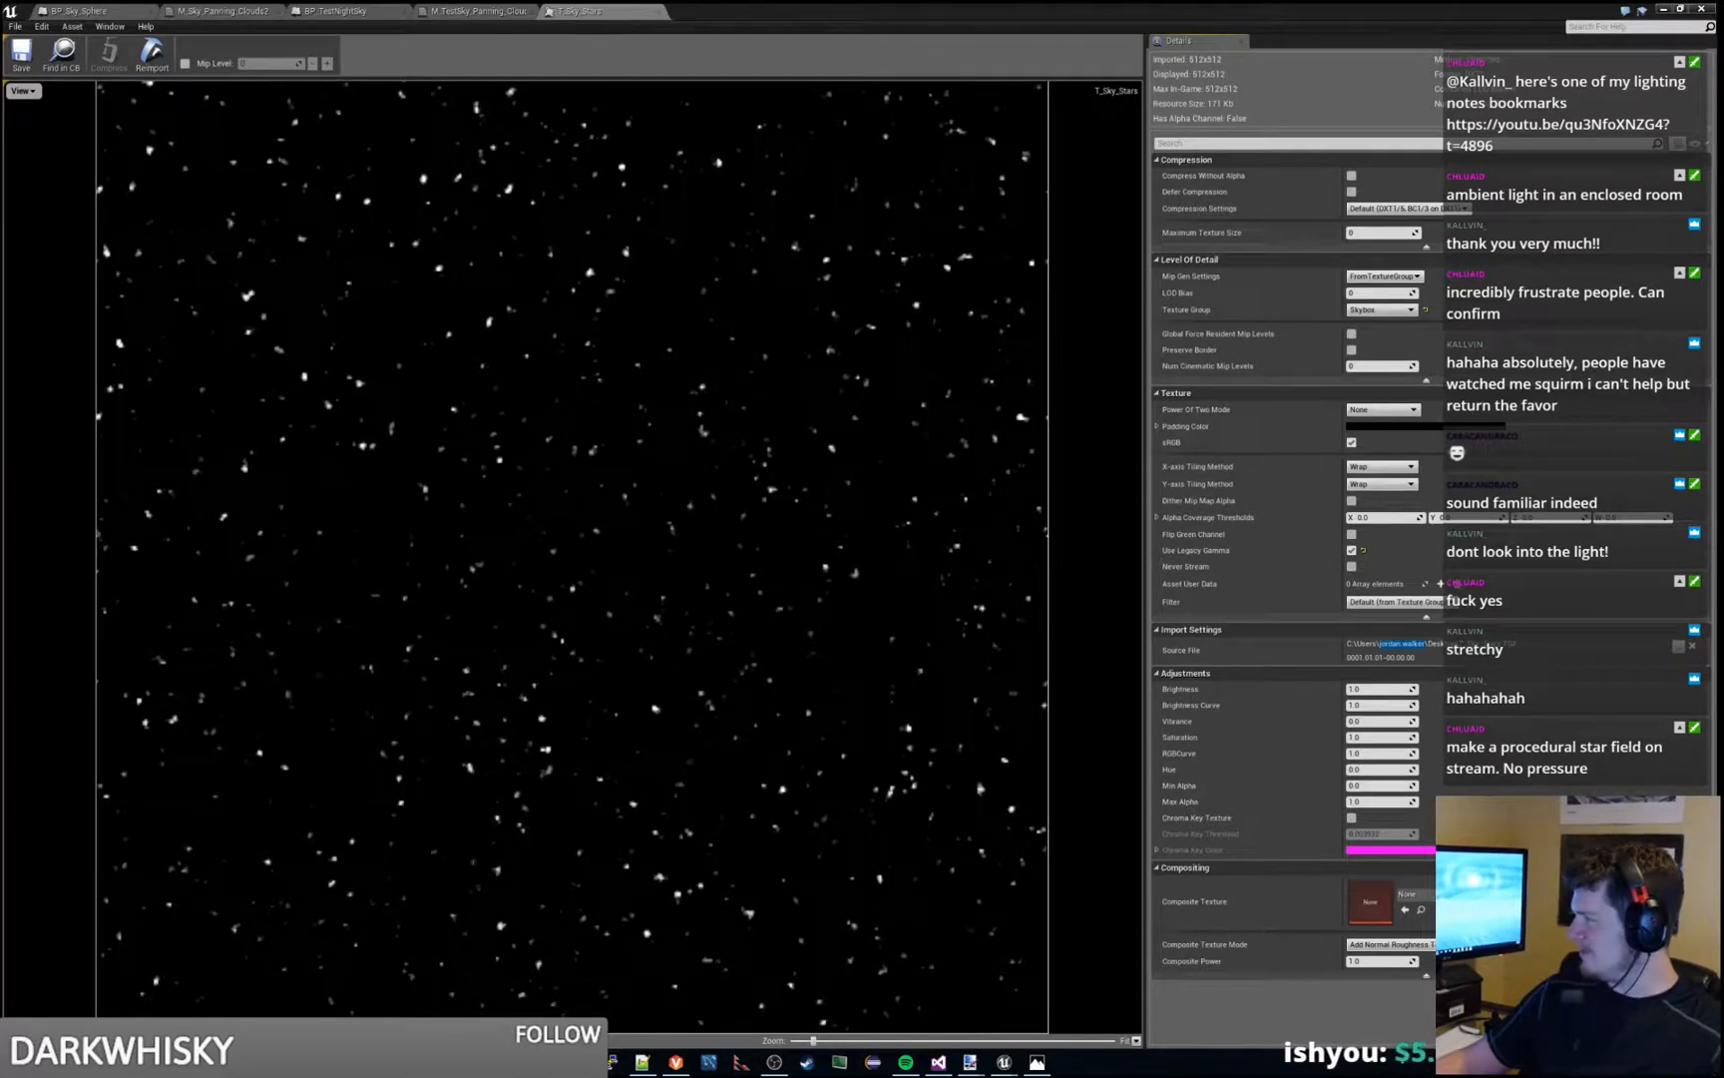
drag(1723, 233, 1527, 271)
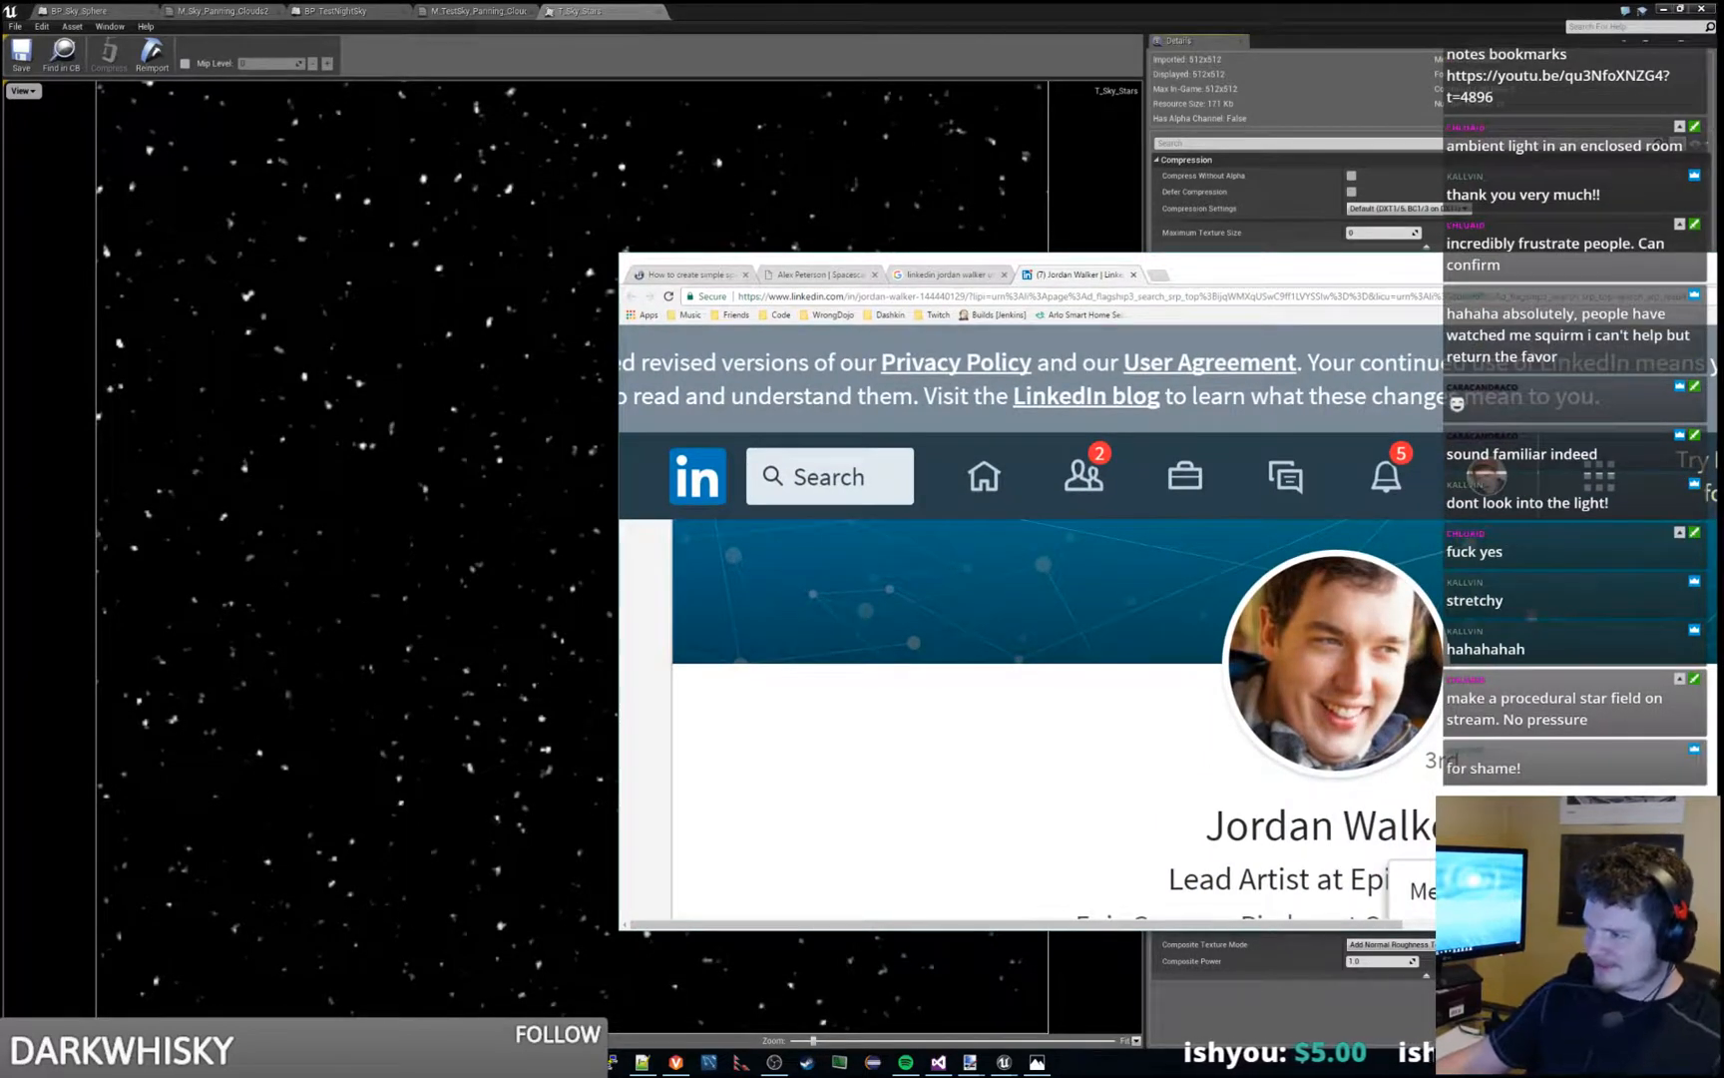
drag(1412, 264, 0, 349)
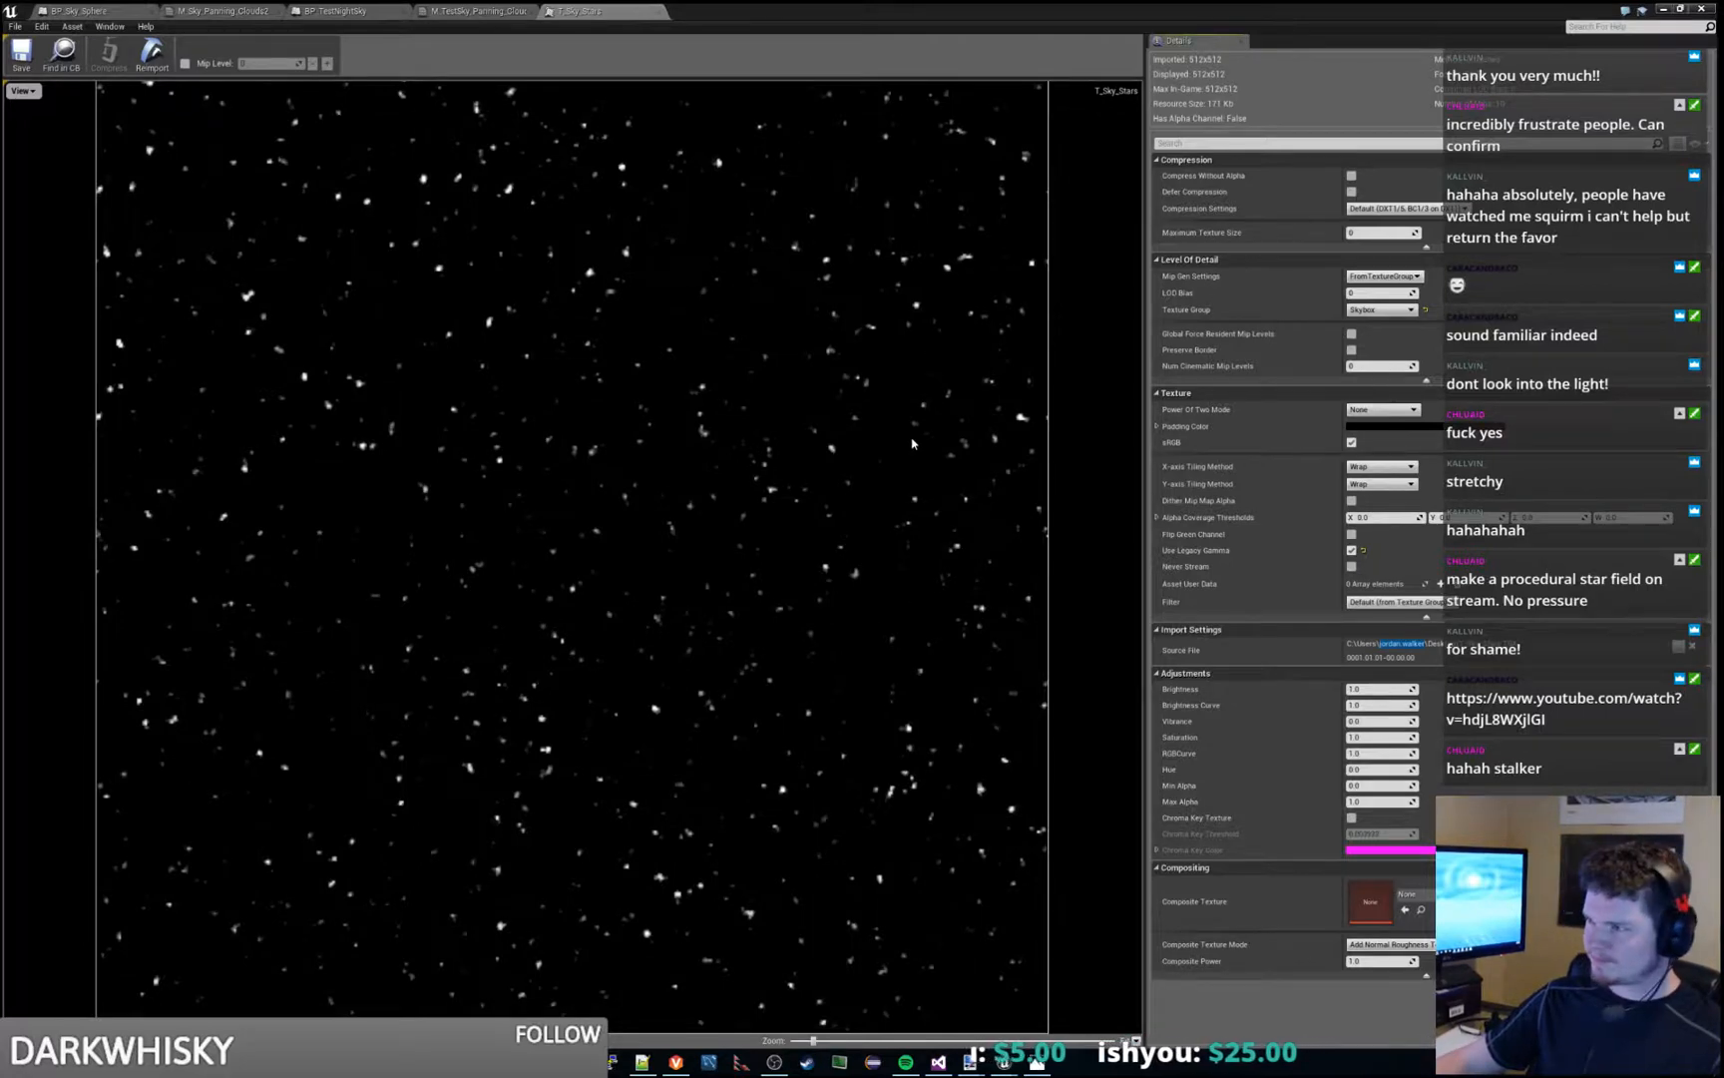
- Close the T_Sky_Stars texture and review the SkyColors group in the M_TestSky_Panning_Clouds2 graph
click(649, 11)
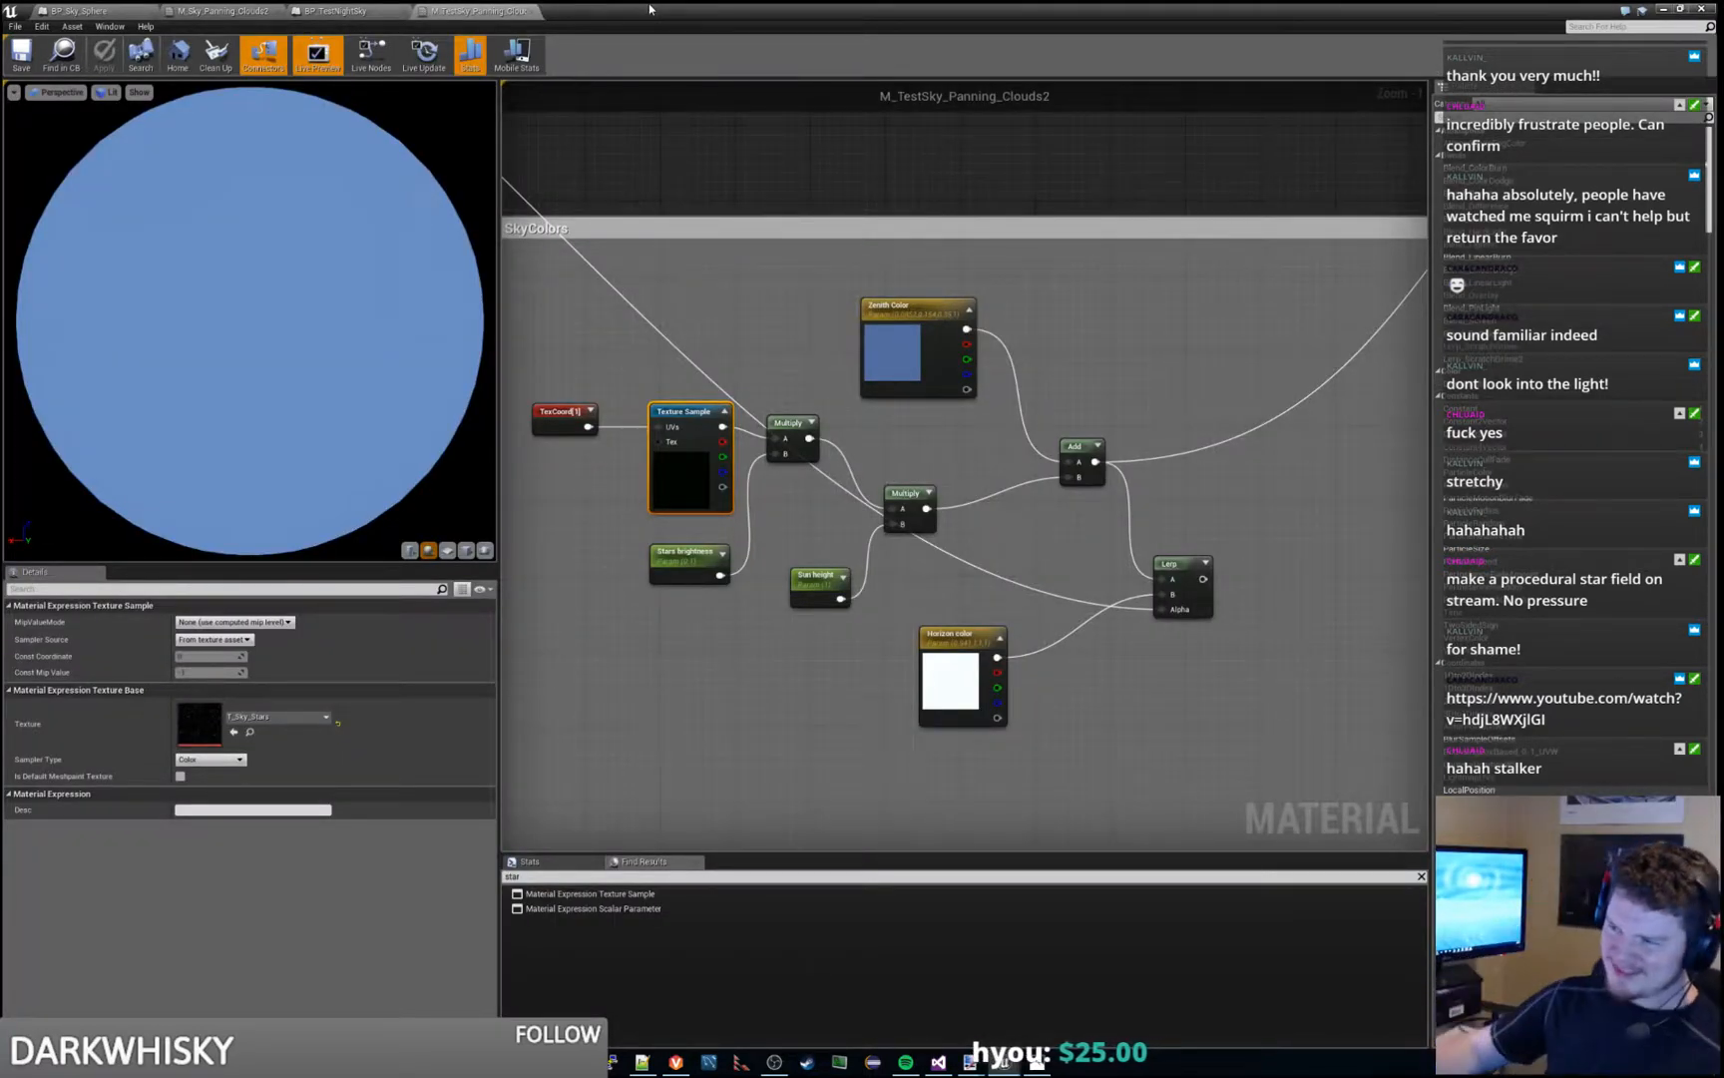
scroll(1147, 338, down, 2)
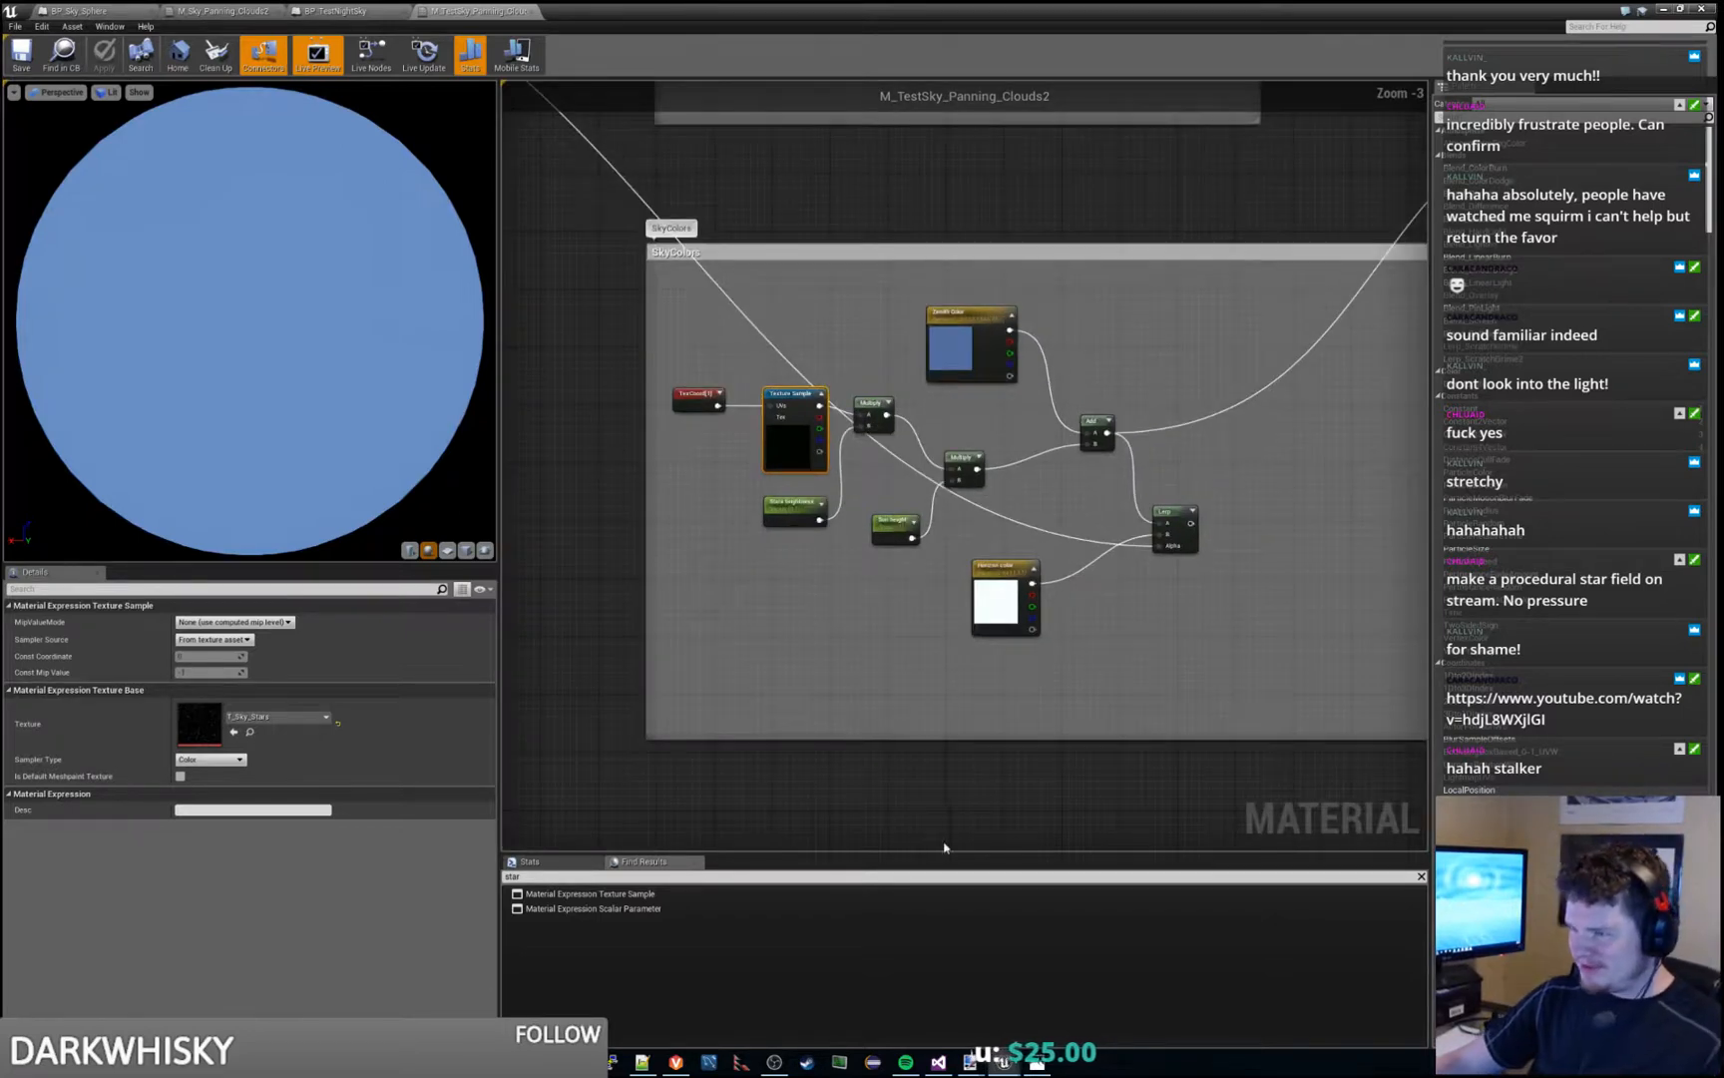
scroll(958, 459, down, 2)
right_drag(1013, 424, 1065, 452)
scroll(1092, 484, up, 1)
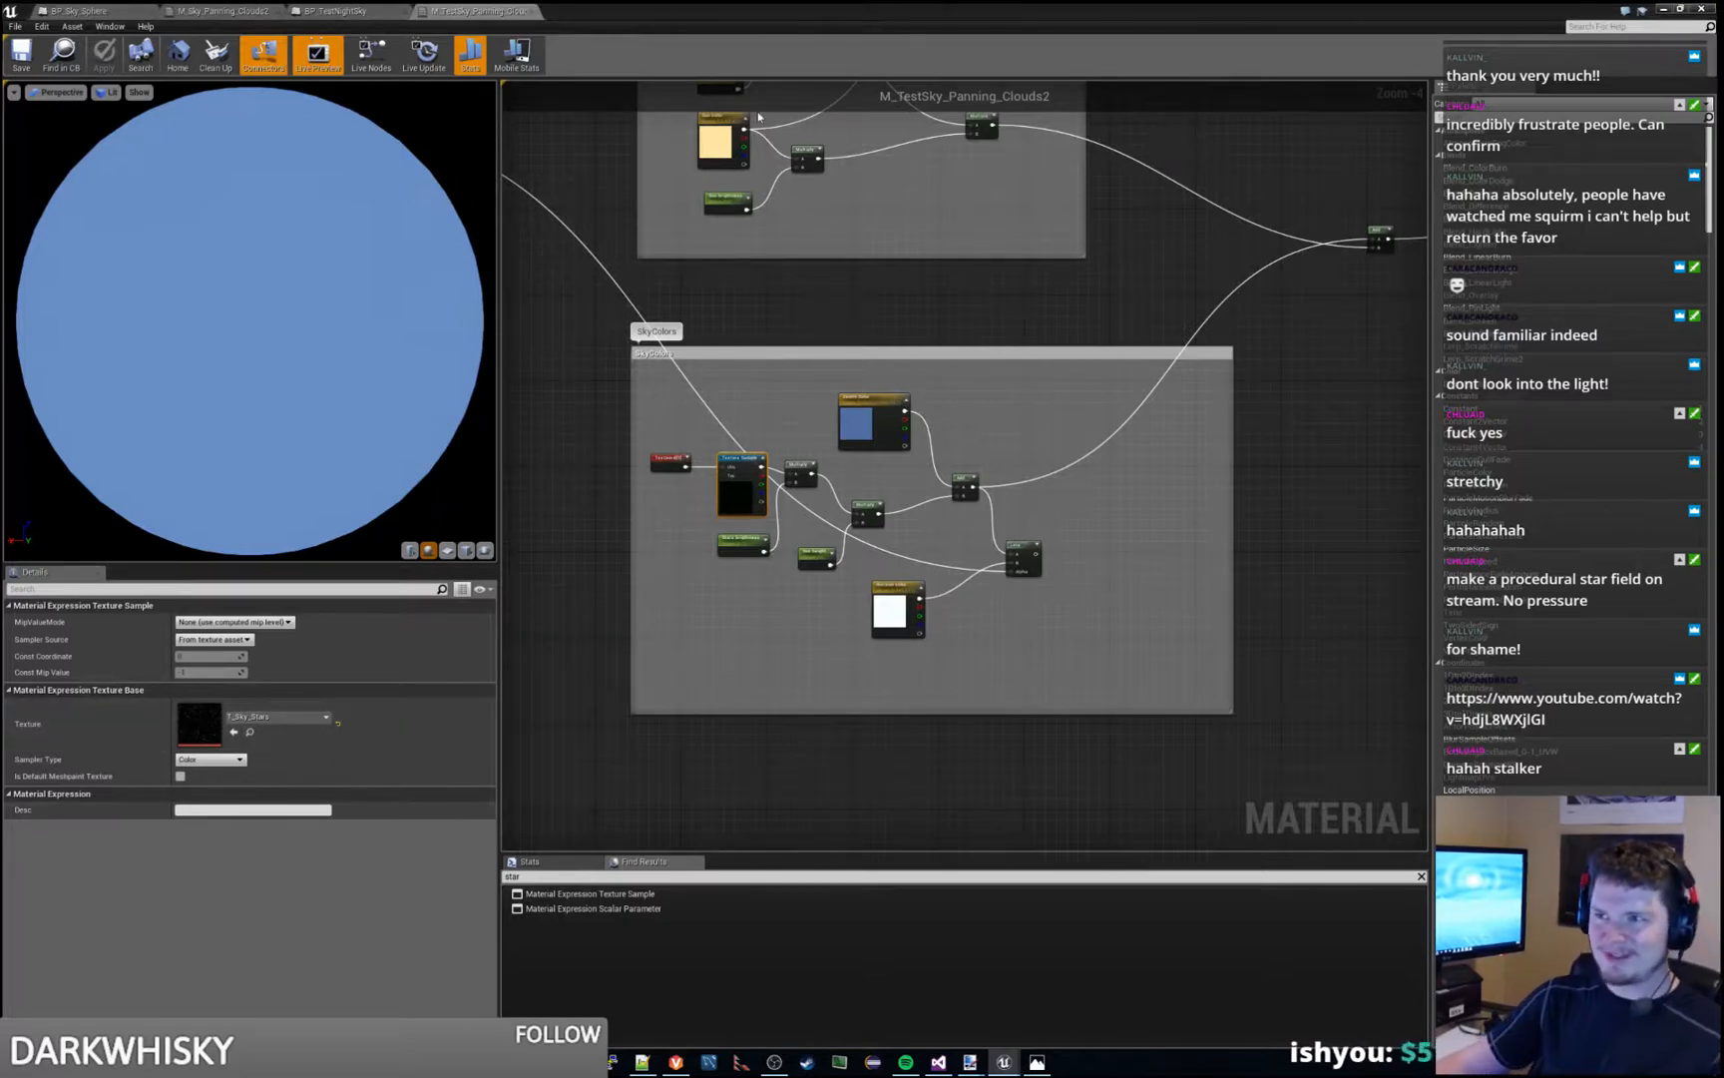
- Reopen T_Sky_Stars from the EngineSky content folder to compare the texture with the stars in the level
drag(860, 9, 860, 0)
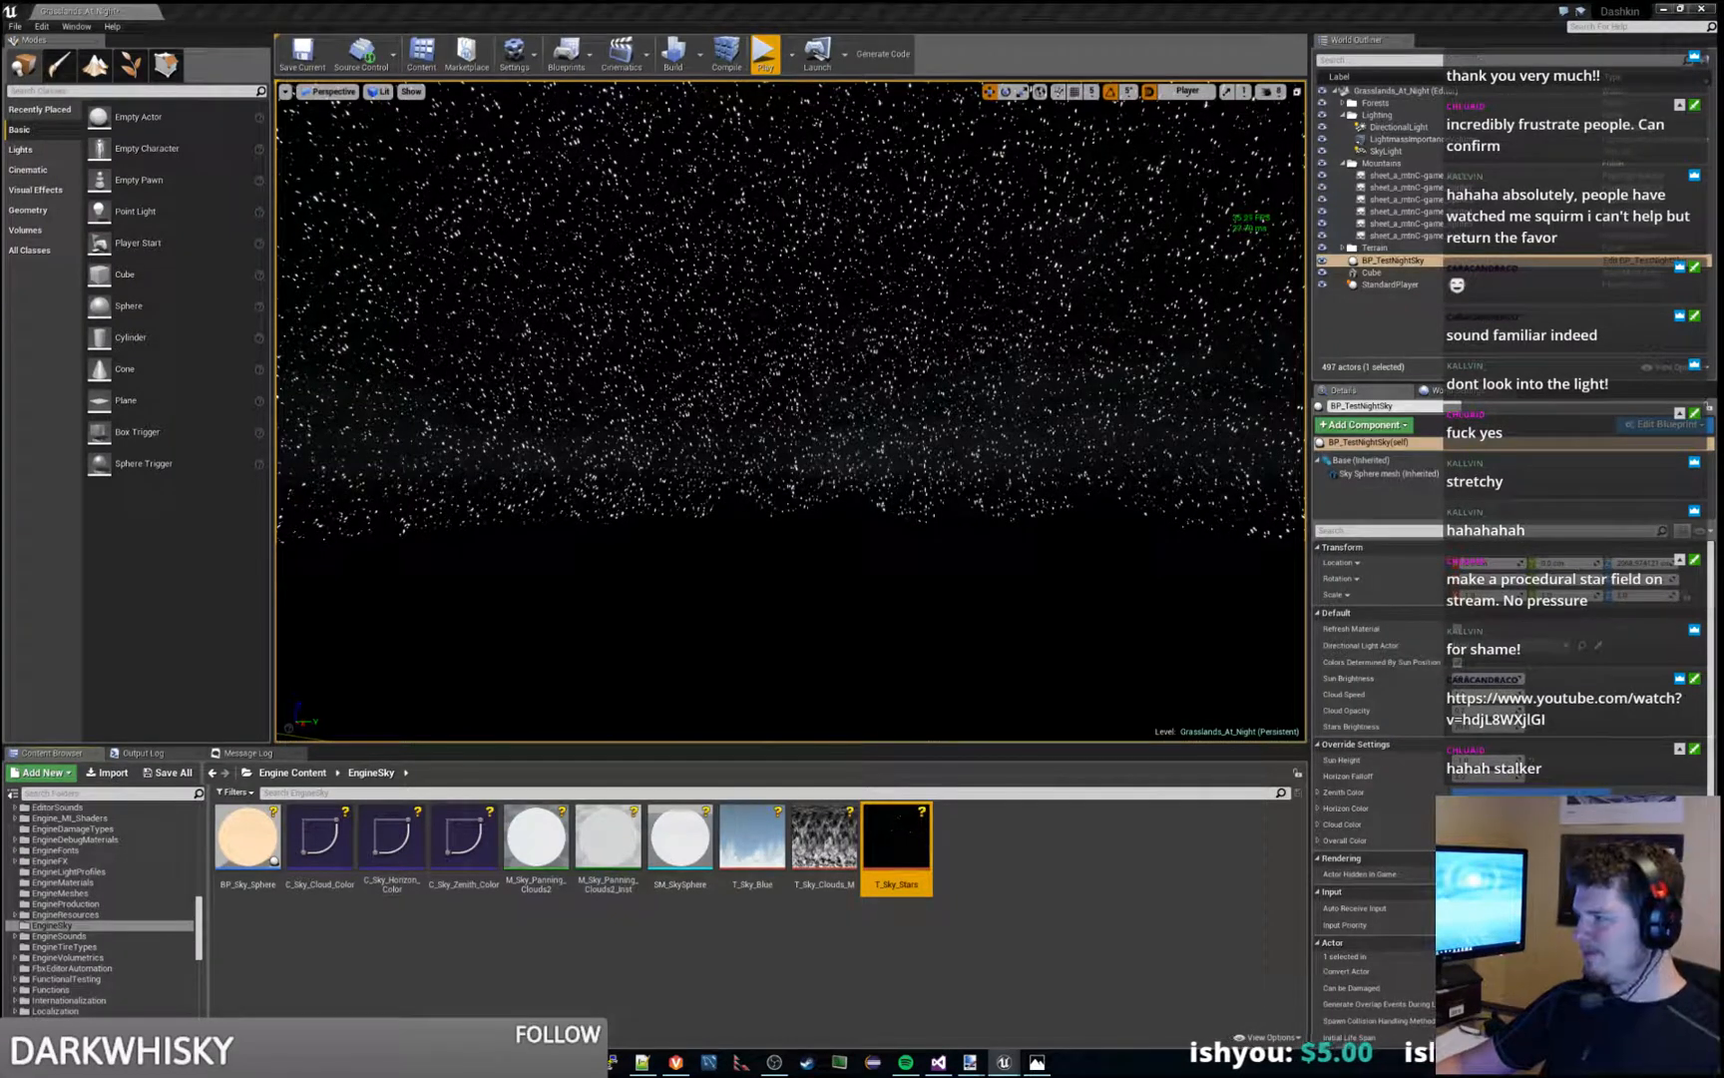
double_click(904, 860)
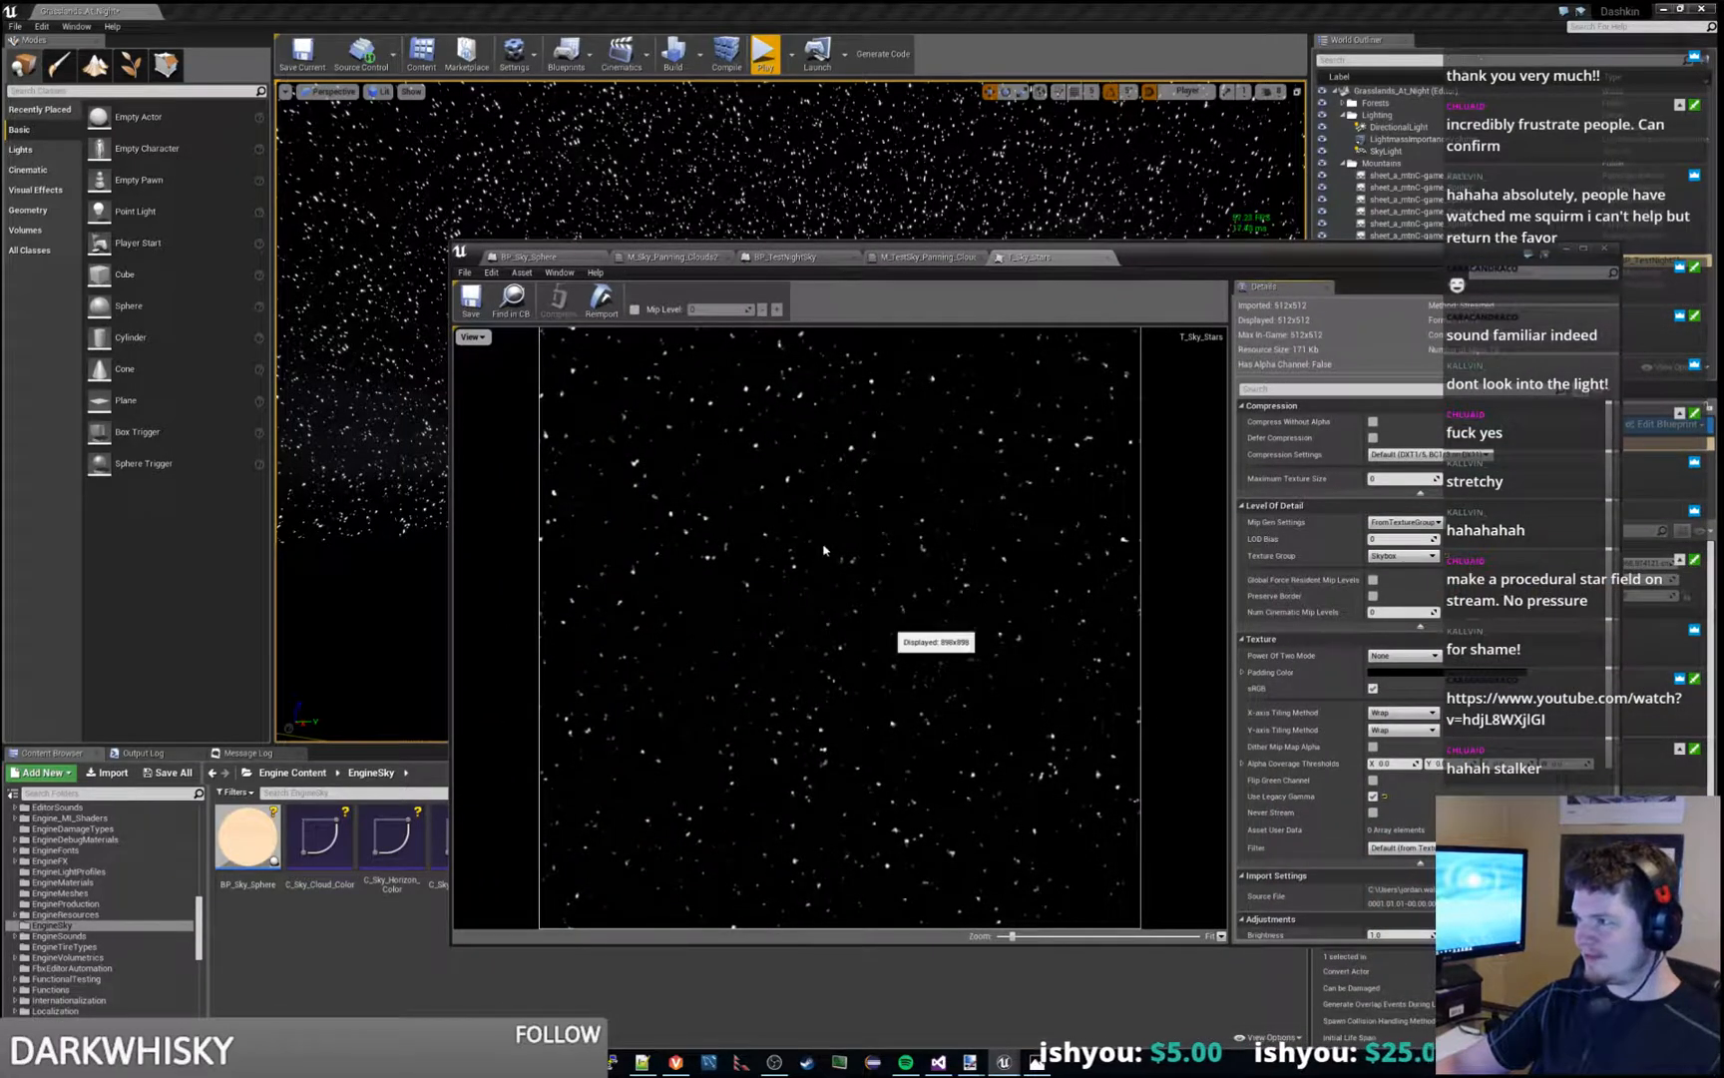
drag(1191, 262, 1190, 267)
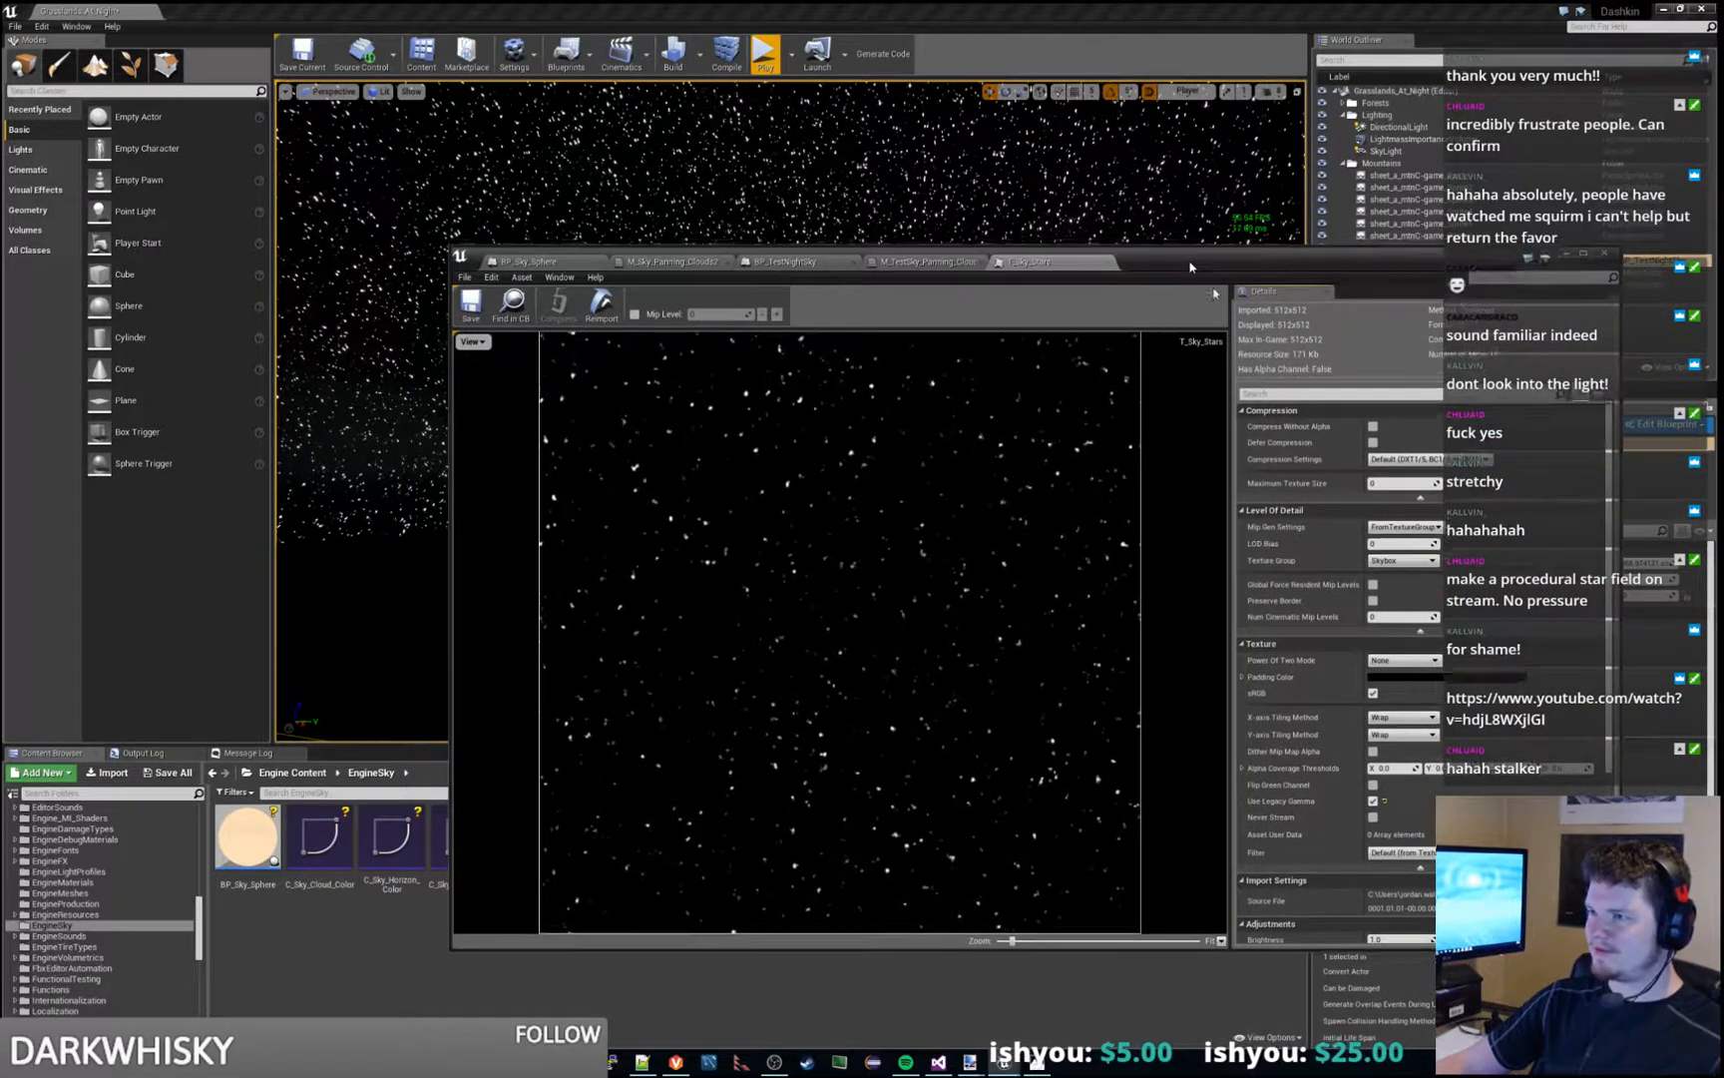
click(1187, 225)
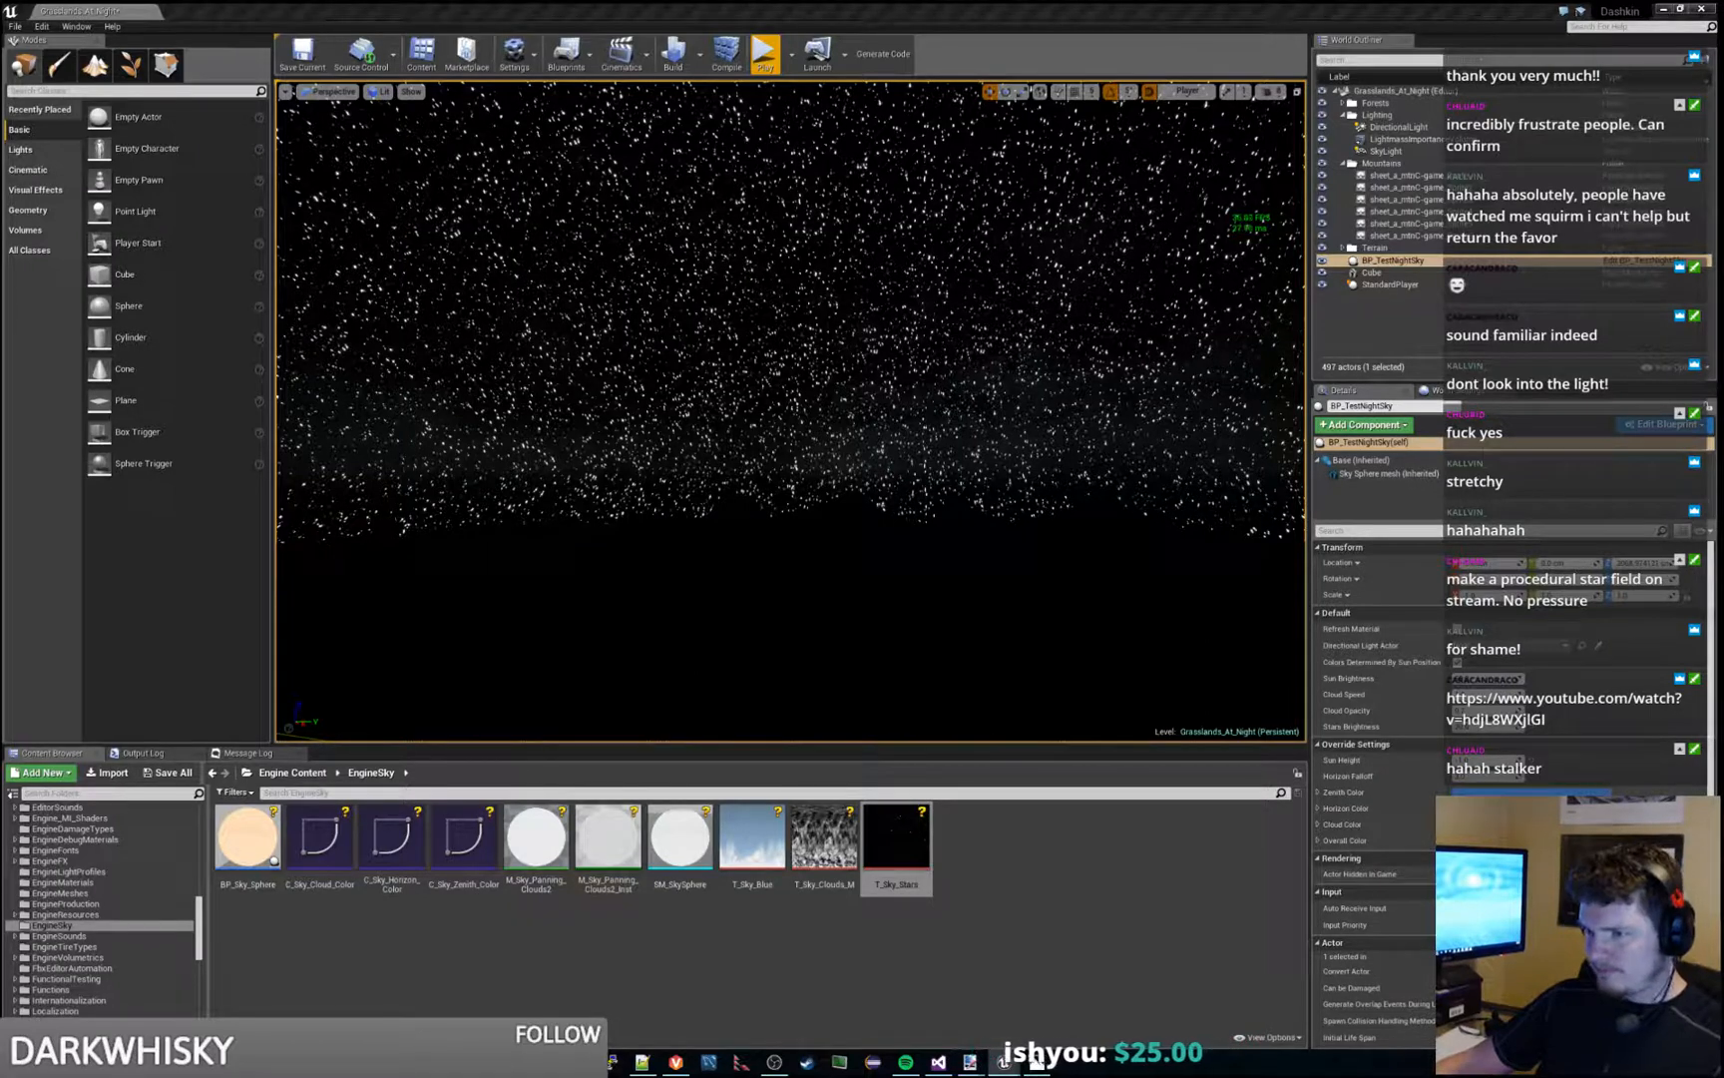
- Look over the night sky in the level and play-test it briefly to check how the stars appear in game
right_drag(791, 411, 699, 449)
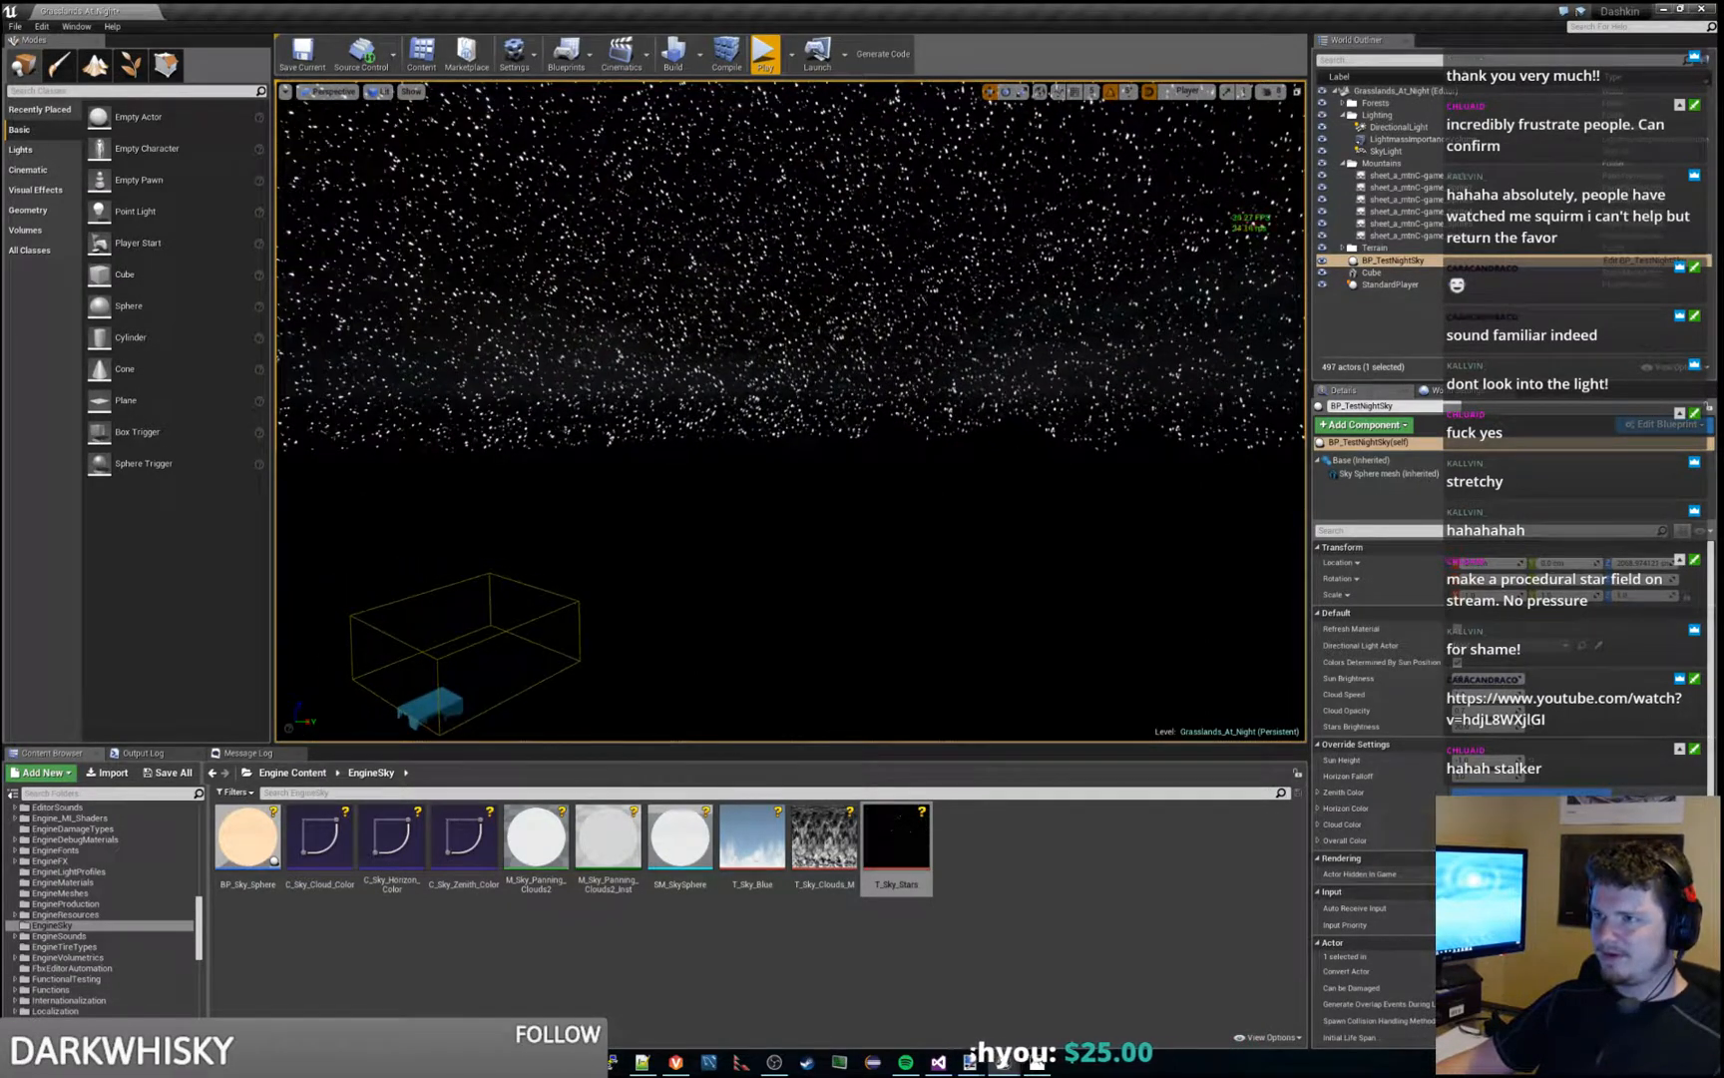
click(764, 56)
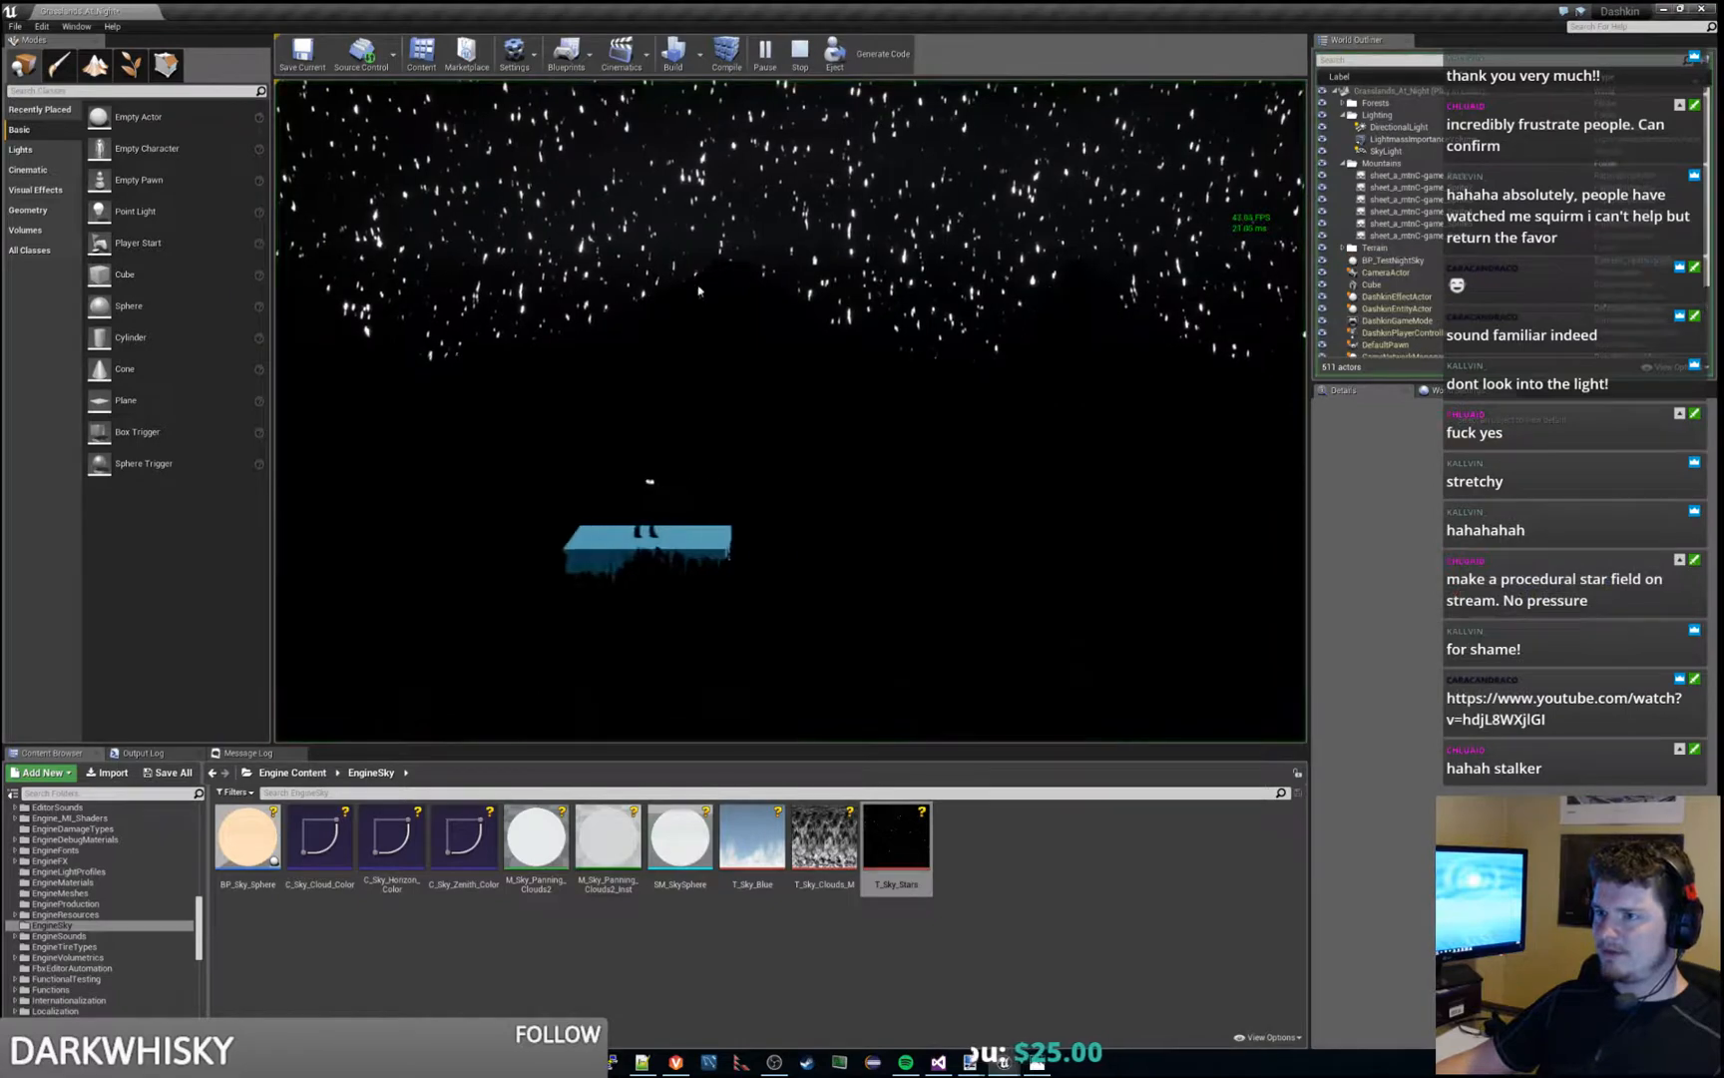
key(Escape)
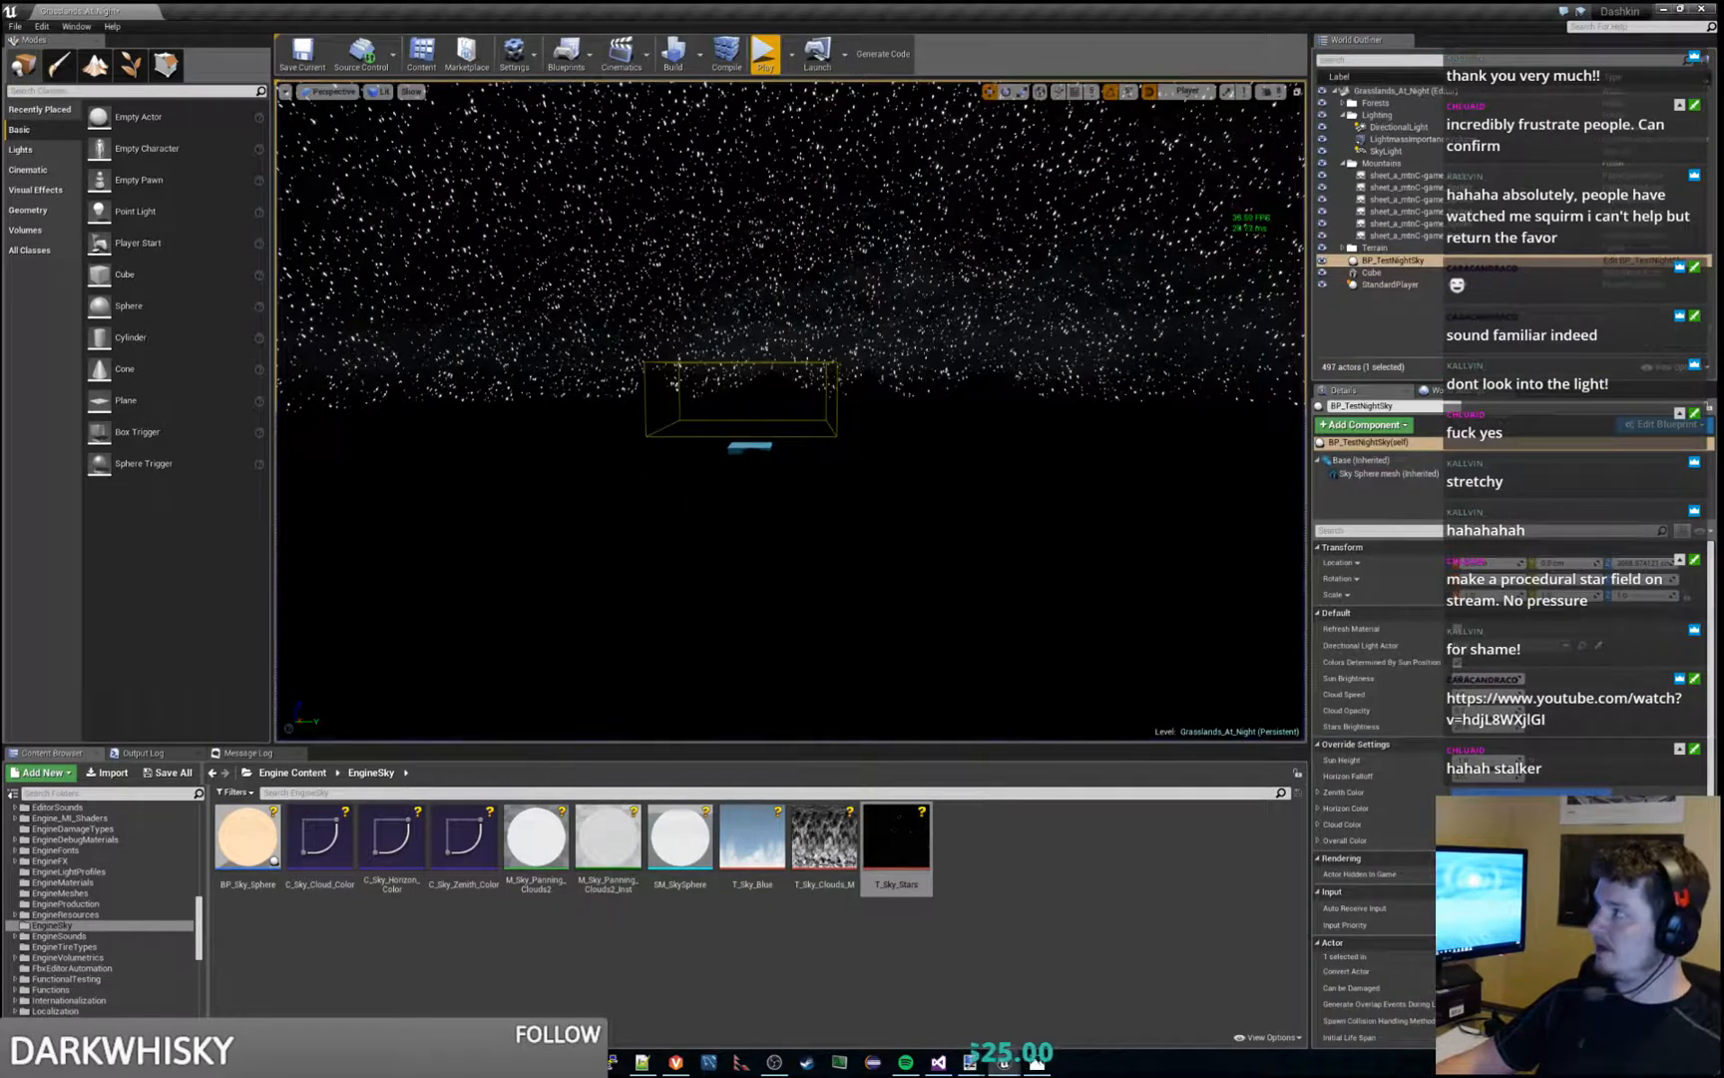
- Return to the M_TestSky_Panning_Clouds2 graph and nudge the TexCoord node feeding the star Texture Sample in SkyColors slightly upward
drag(1723, 12, 1058, 4)
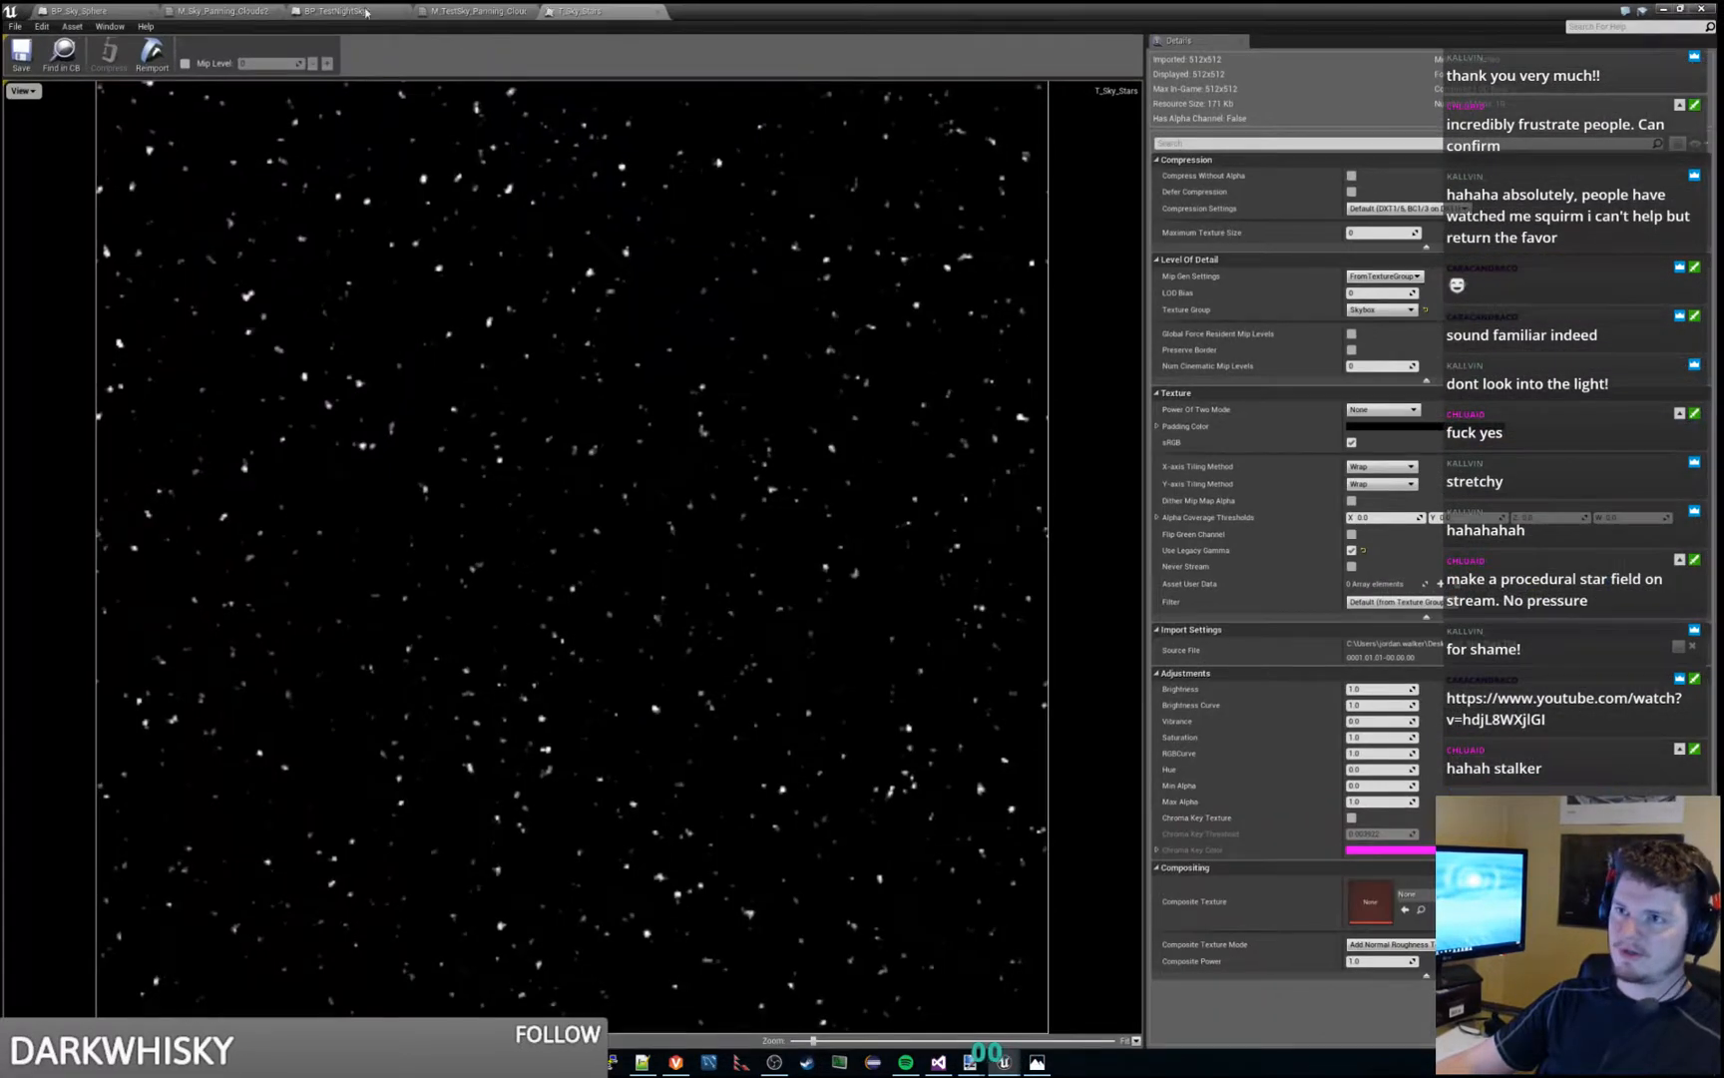
click(449, 11)
click(324, 11)
click(474, 11)
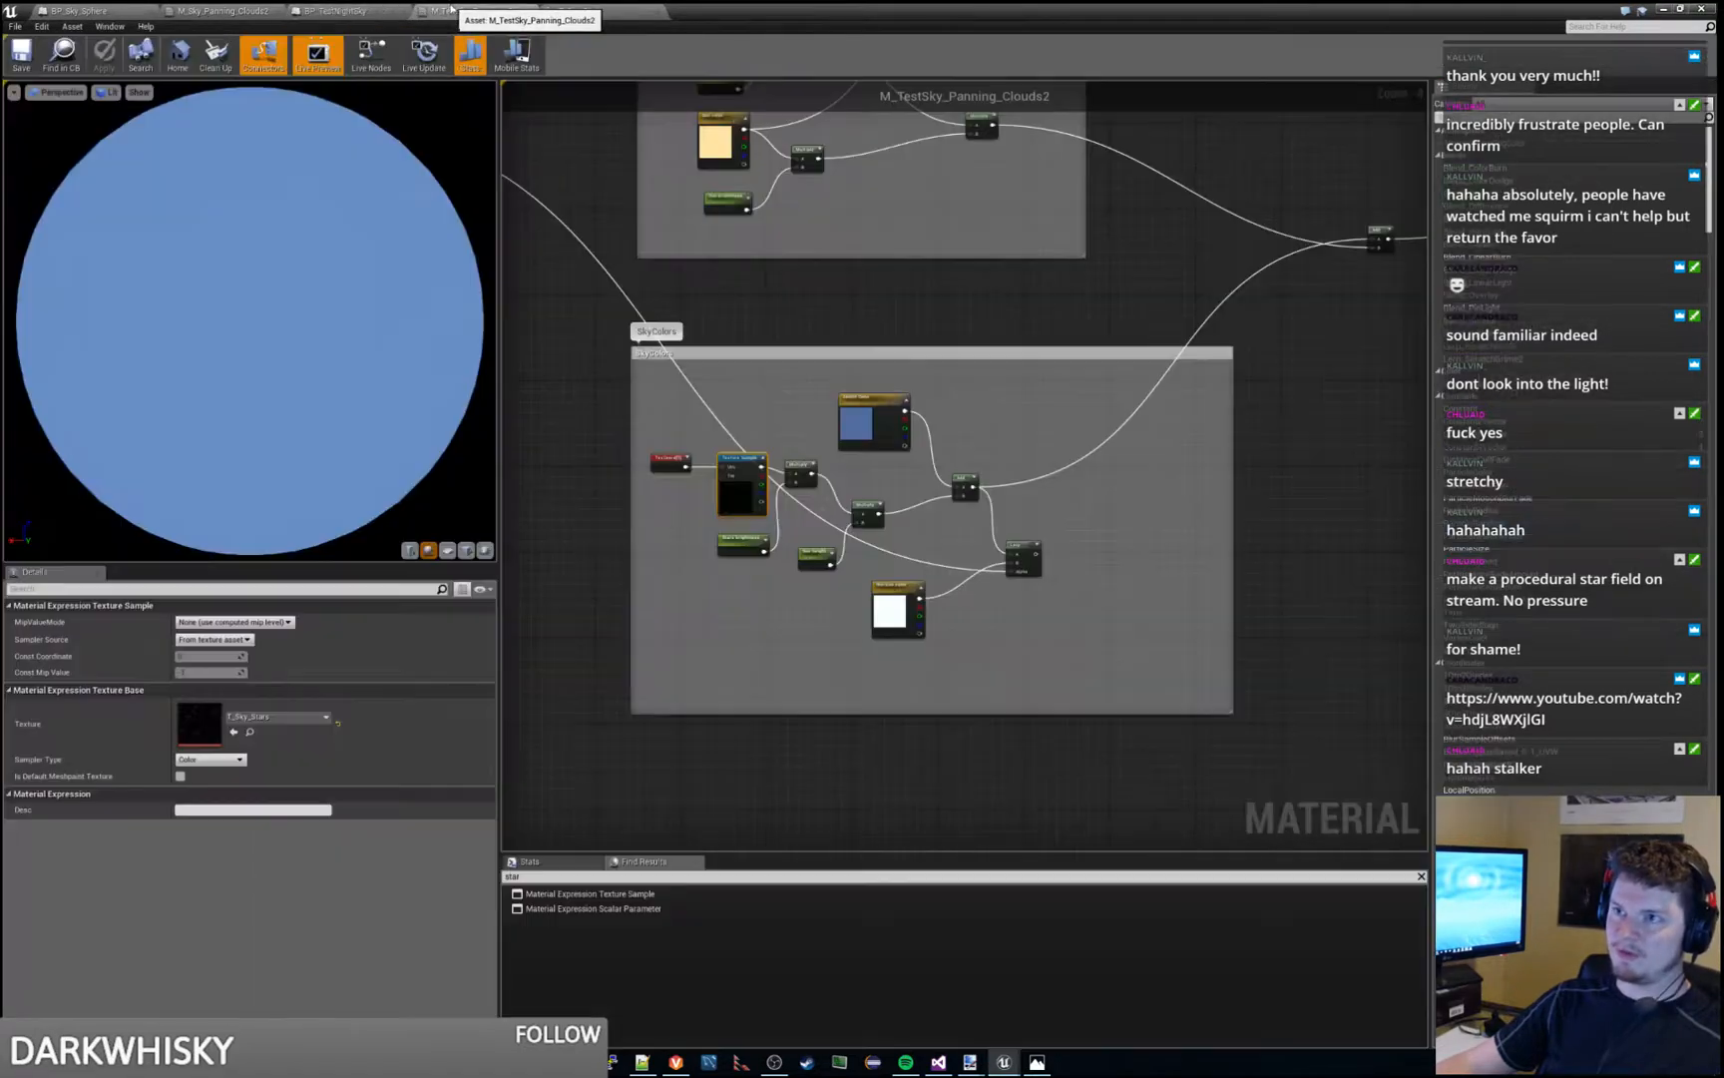
scroll(917, 600, up, 3)
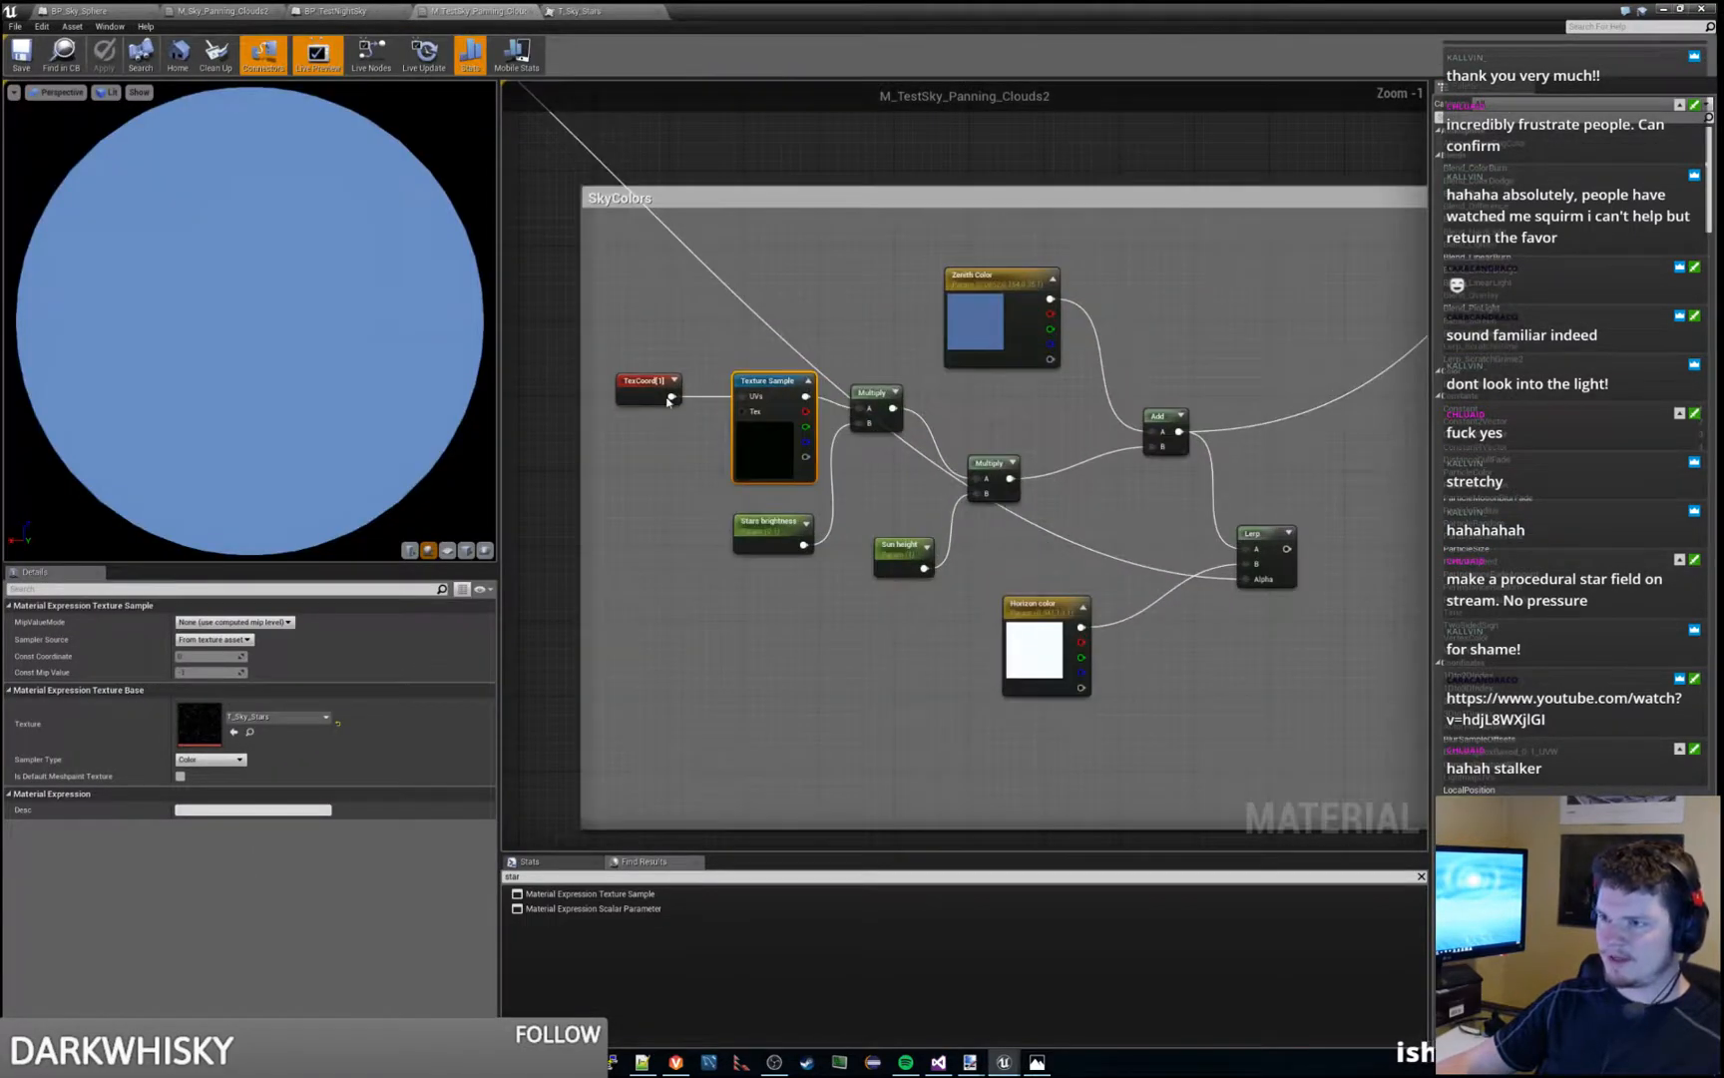
click(667, 392)
scroll(706, 464, up, 1)
drag(707, 463, 714, 469)
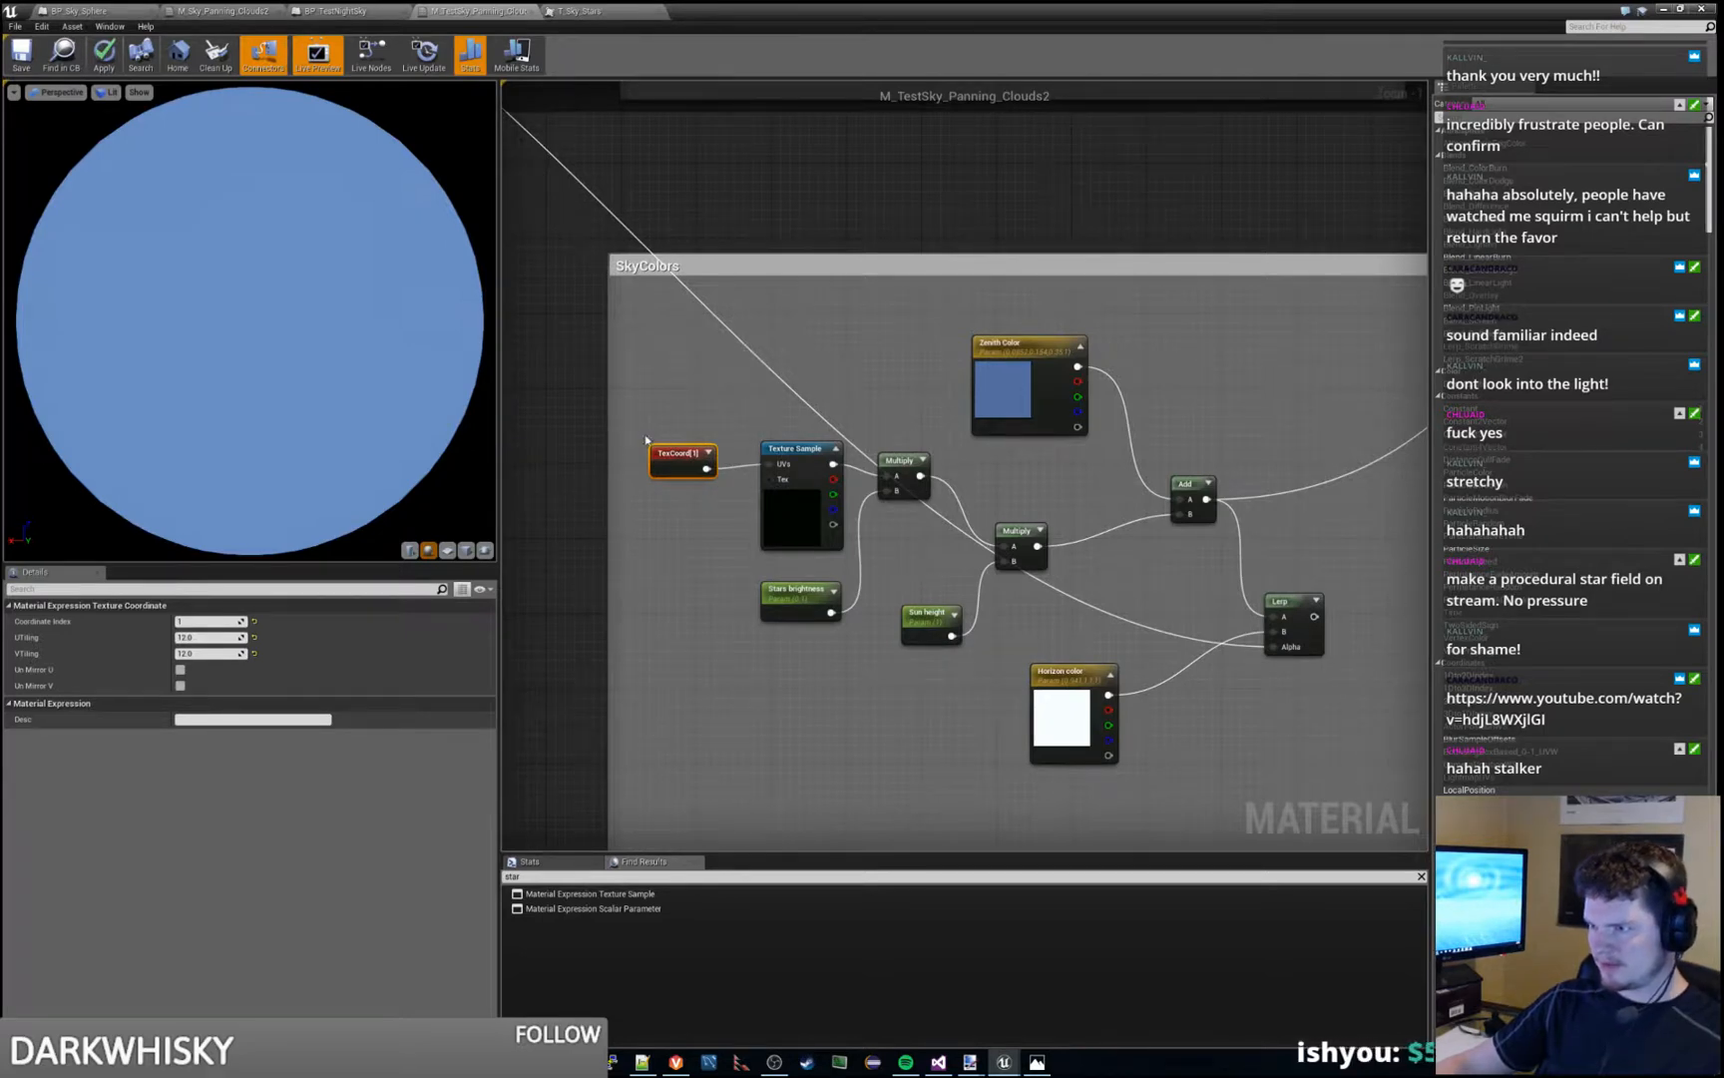
drag(684, 449, 685, 439)
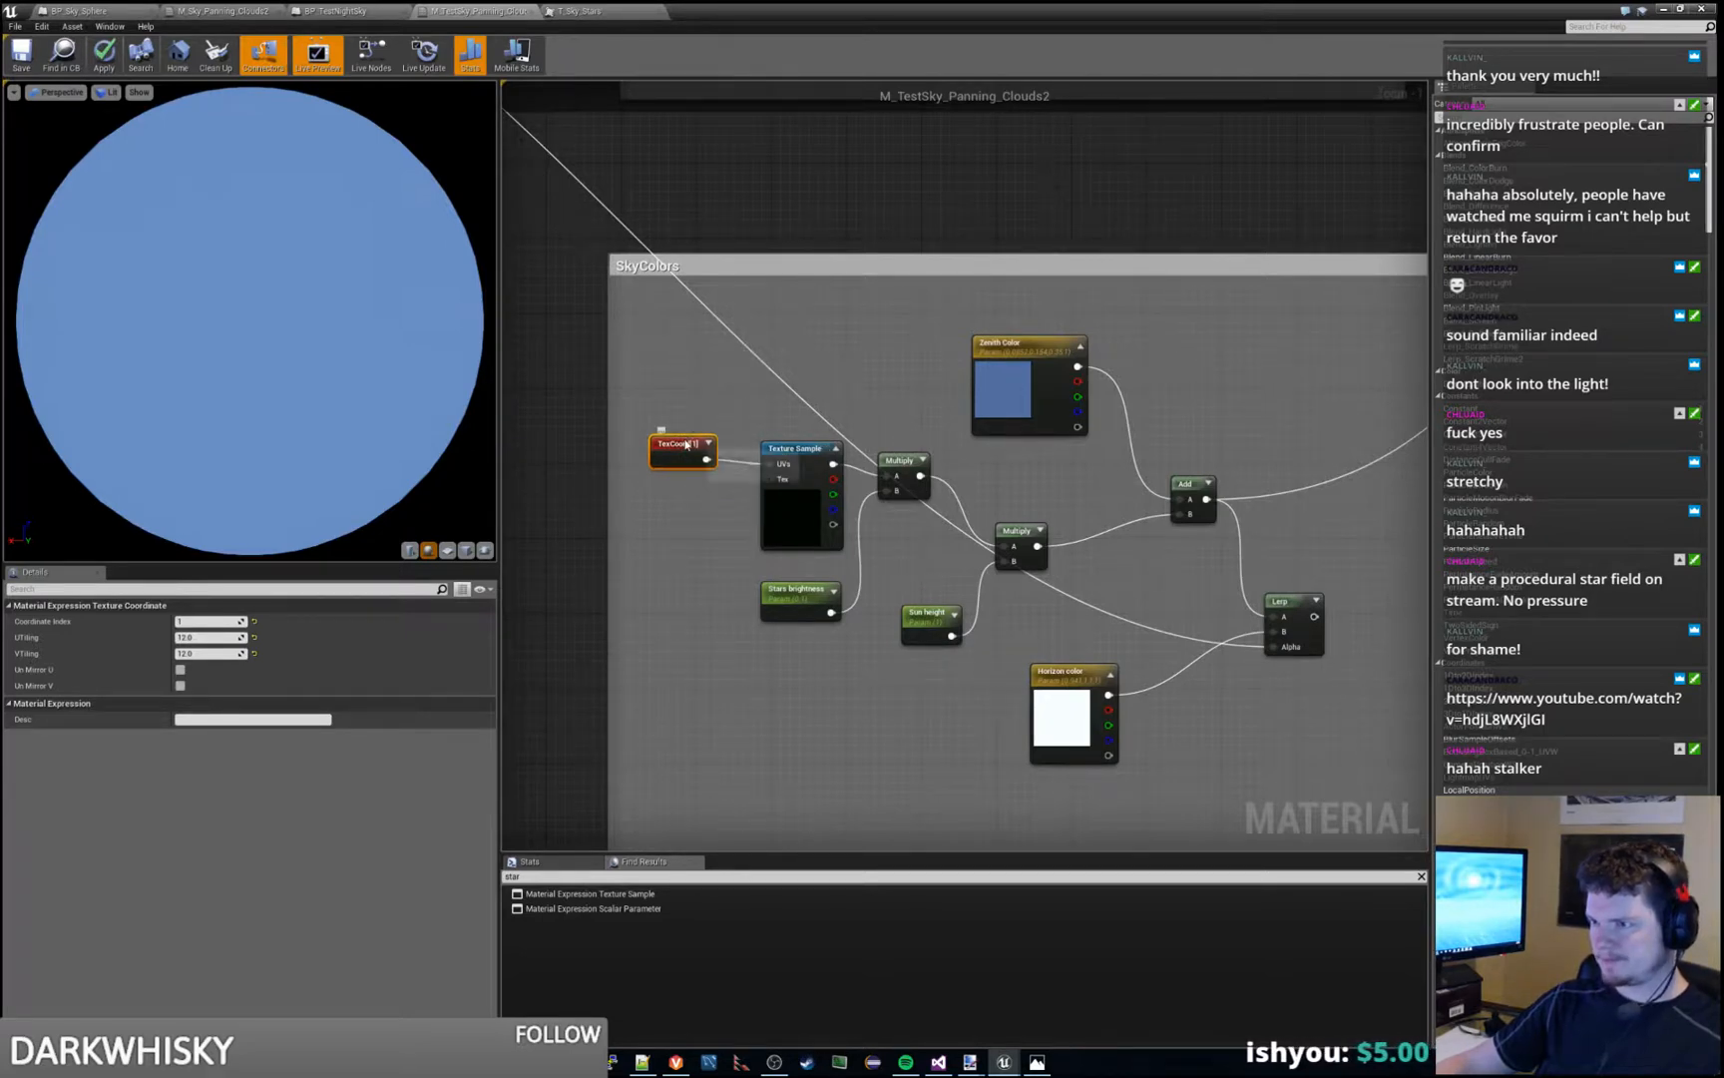
- Inspect the Stars brightness parameter and the tiling settings of the star texture's TexCoord node
click(804, 599)
right_drag(944, 558, 856, 558)
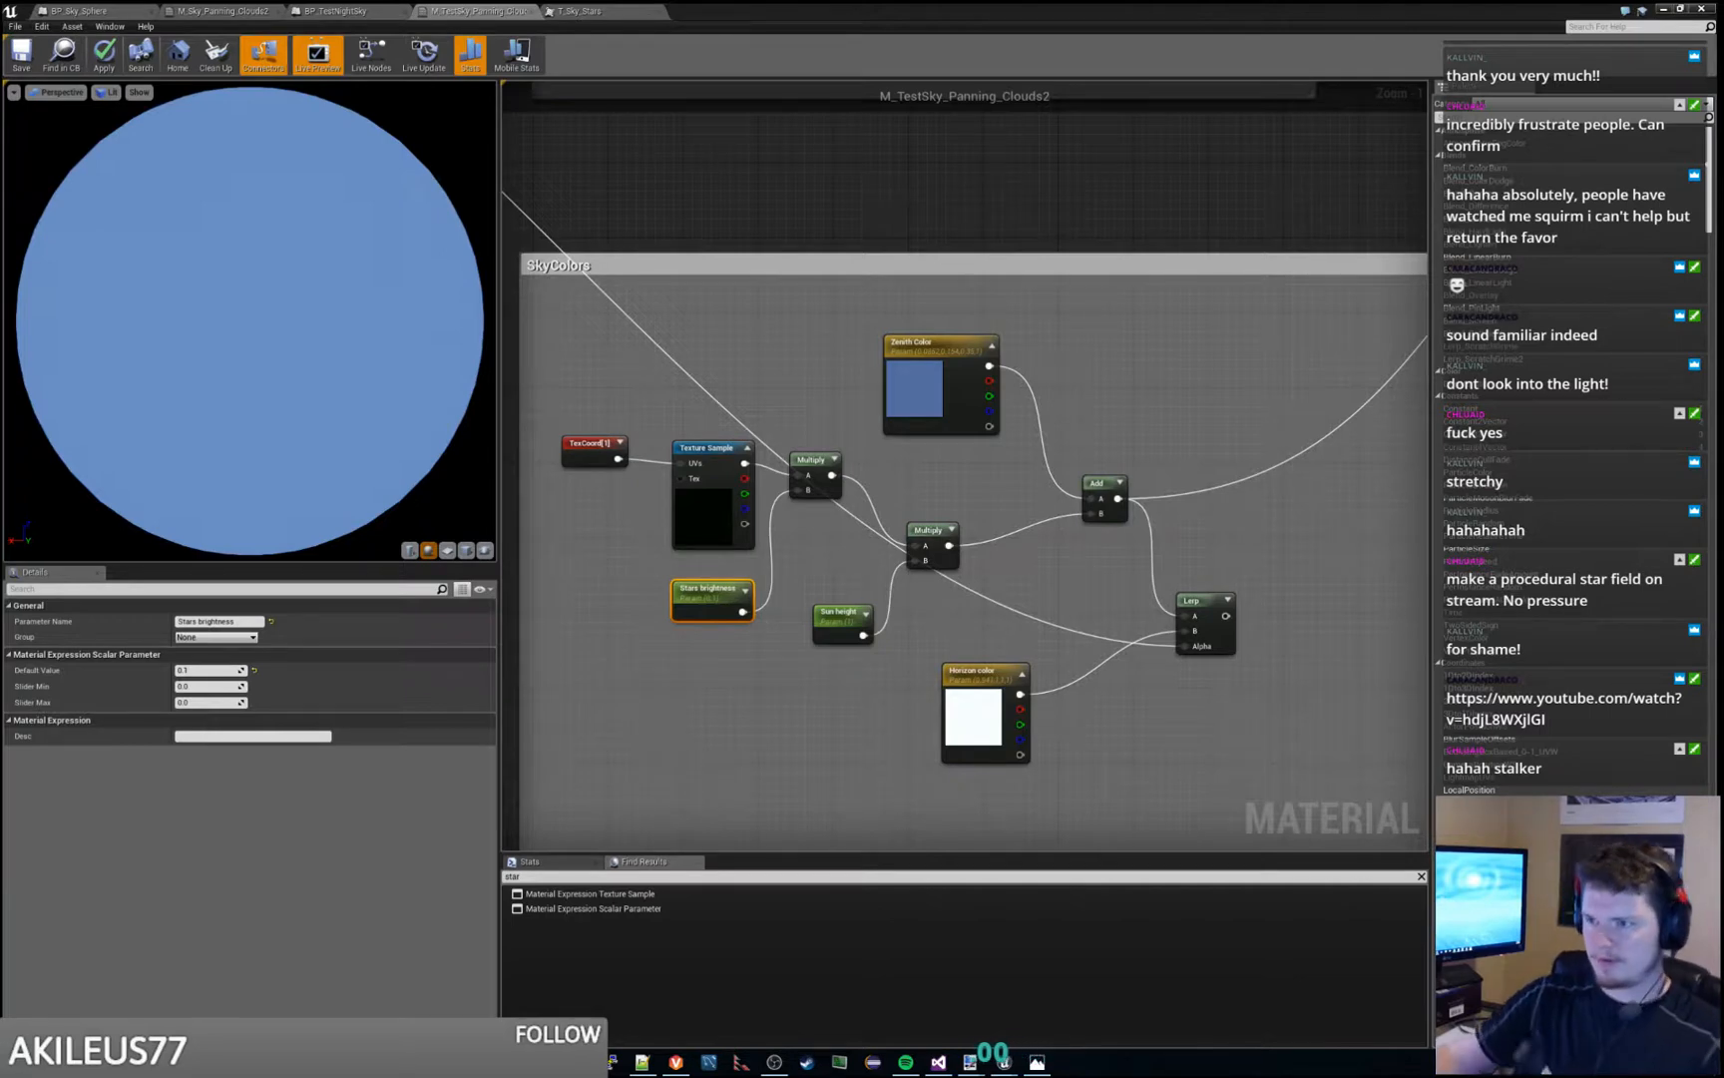
click(584, 445)
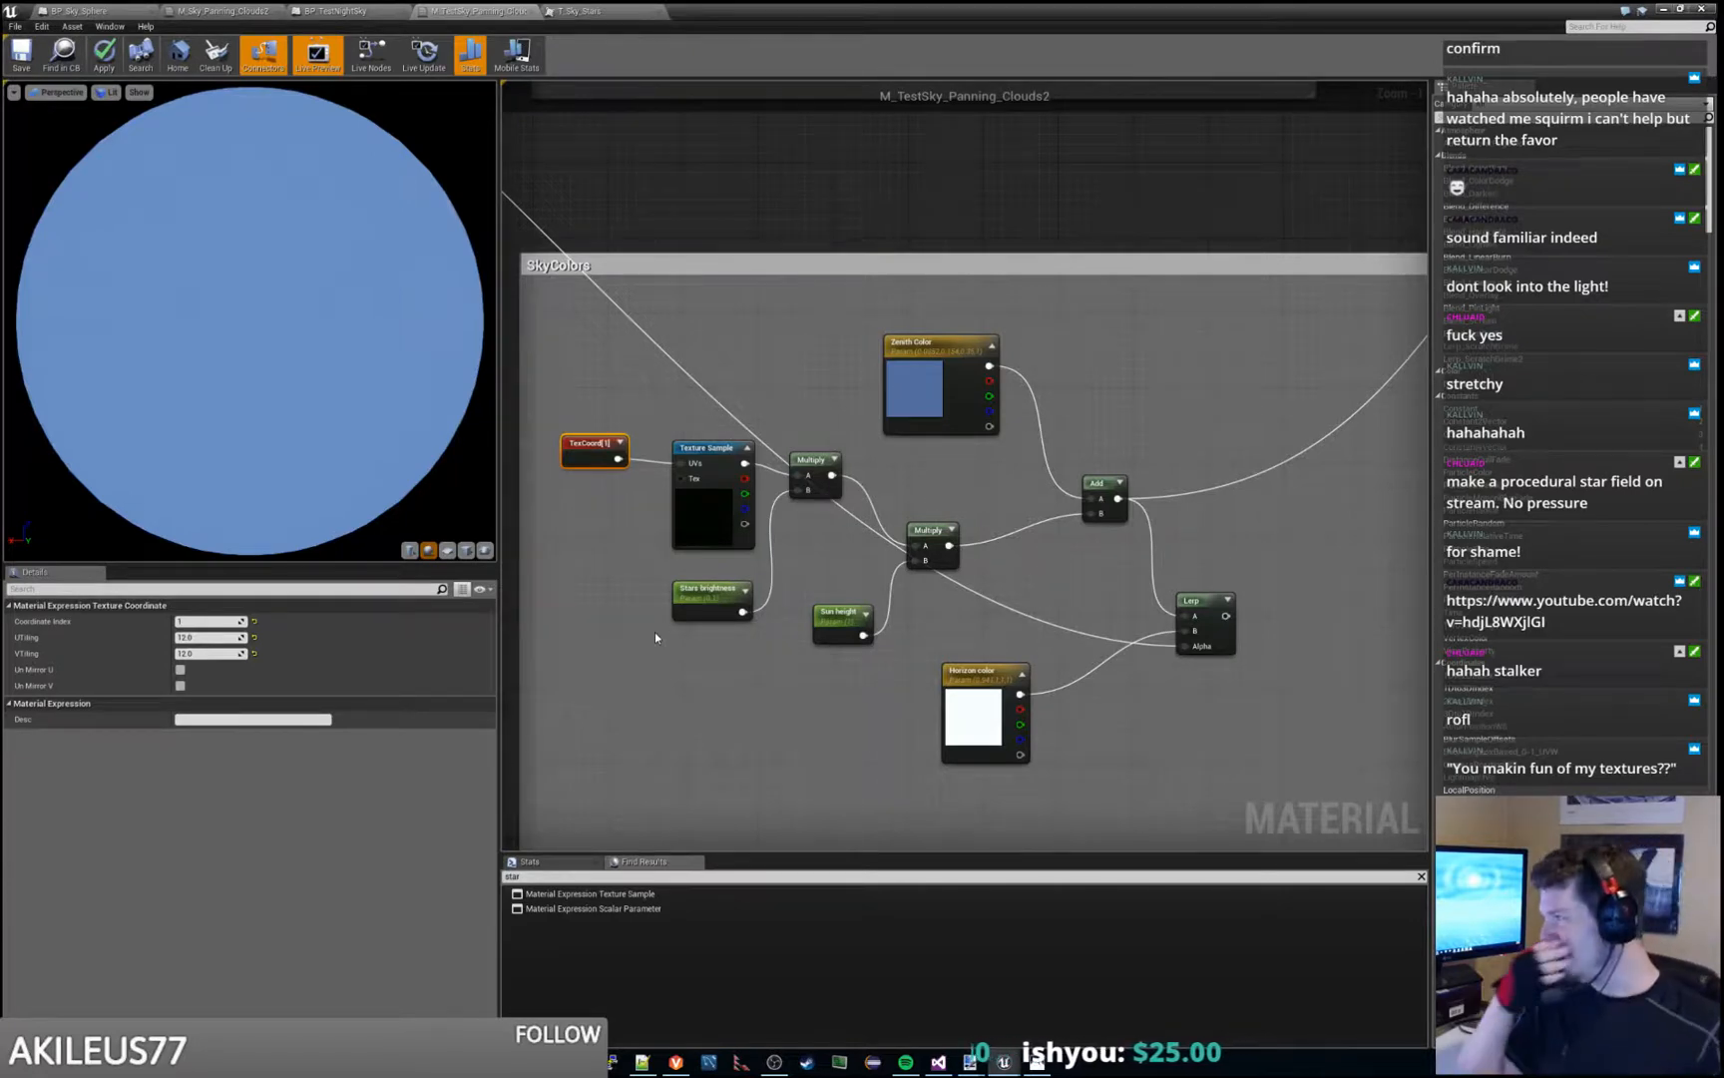
- Trace the material graph from SkyColors through the Sun group to the SunVector group
right_drag(784, 393, 982, 502)
scroll(954, 247, down, 2)
right_drag(847, 249, 889, 624)
scroll(832, 551, down, 2)
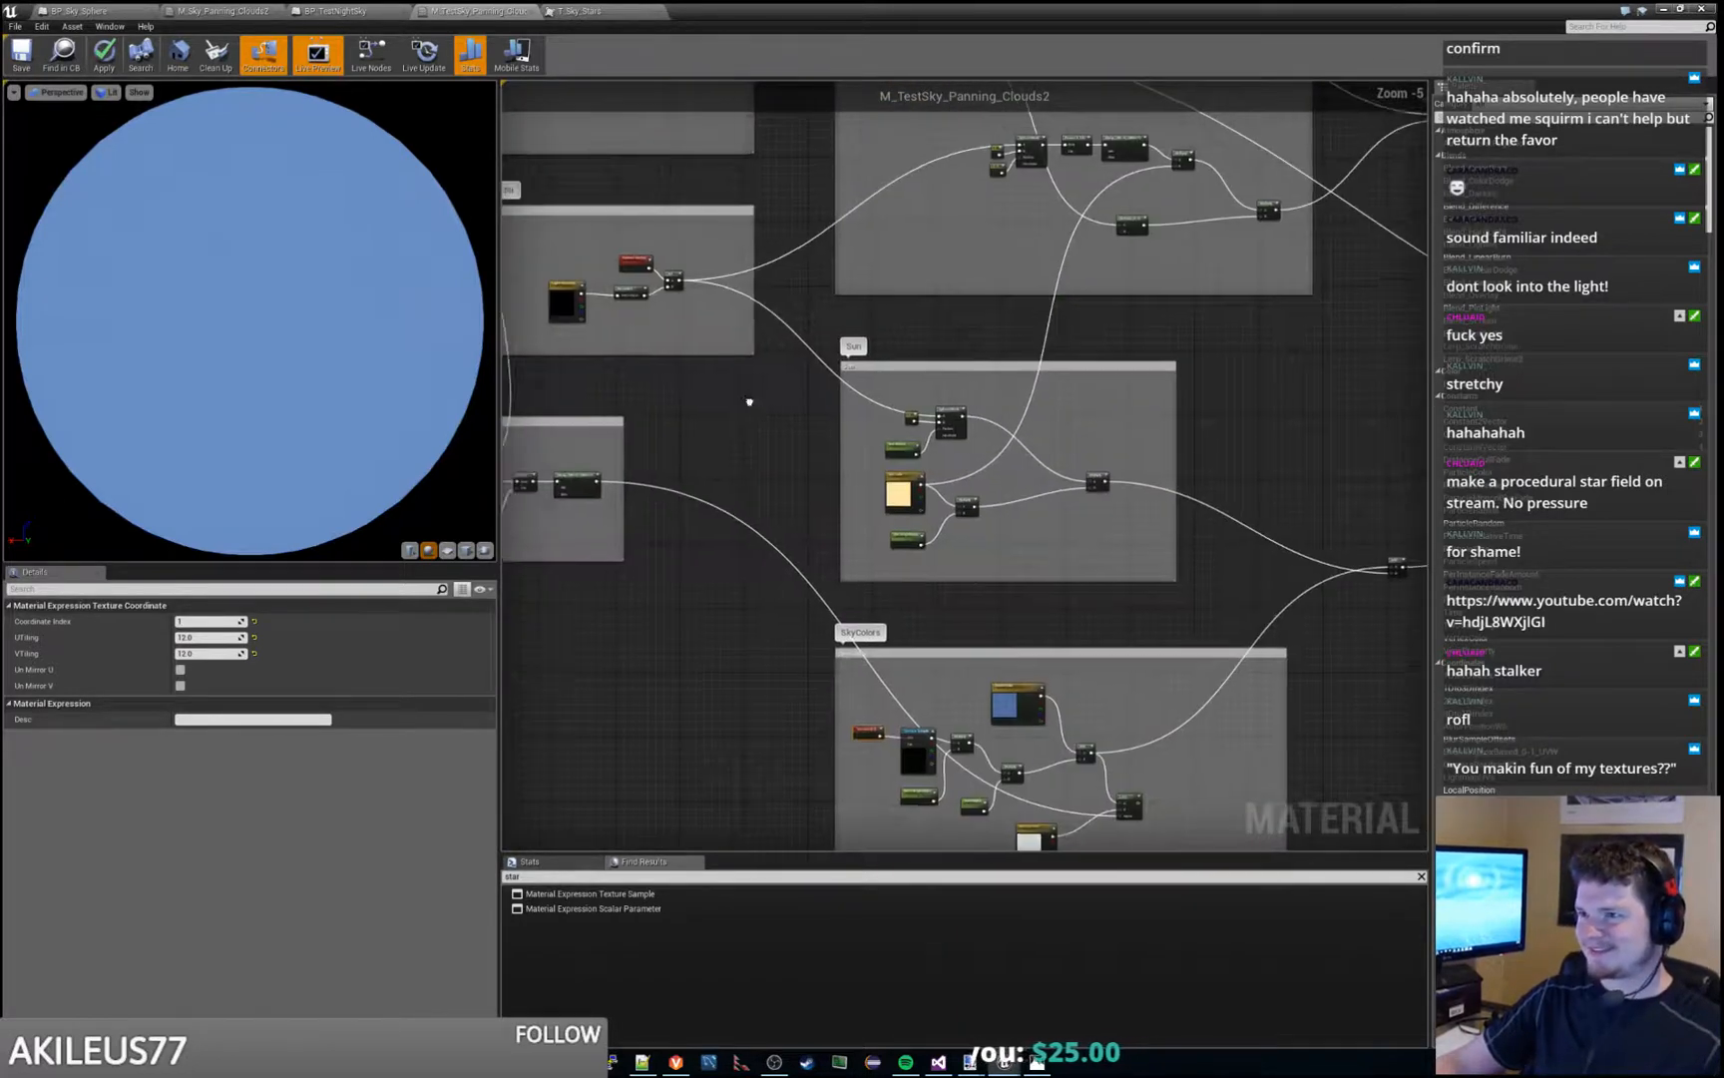
right_drag(750, 400, 1069, 489)
scroll(1021, 399, up, 3)
right_drag(971, 418, 951, 481)
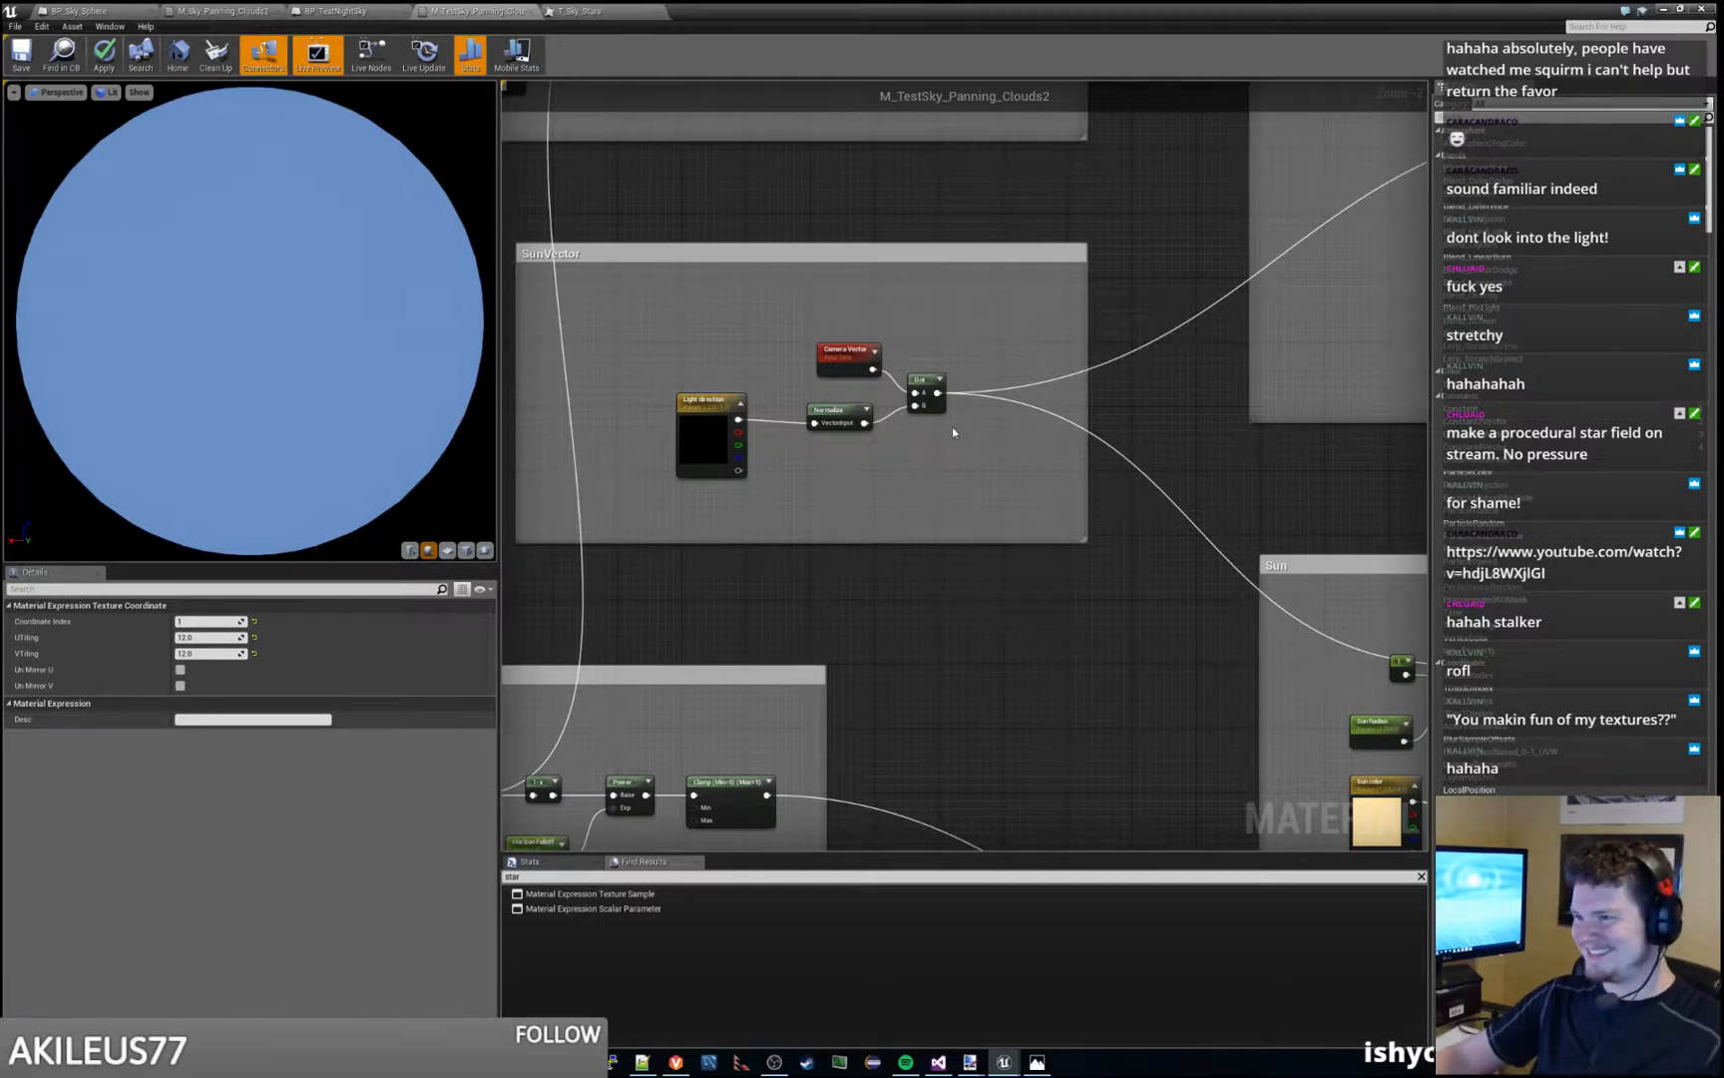
- Inspect the TexCoord node and its T_Sky_Clouds_M texture sample in CloudTextures, and examine how the surrounding cloud nodes connect
right_drag(990, 280, 1020, 701)
right_drag(877, 488, 1079, 447)
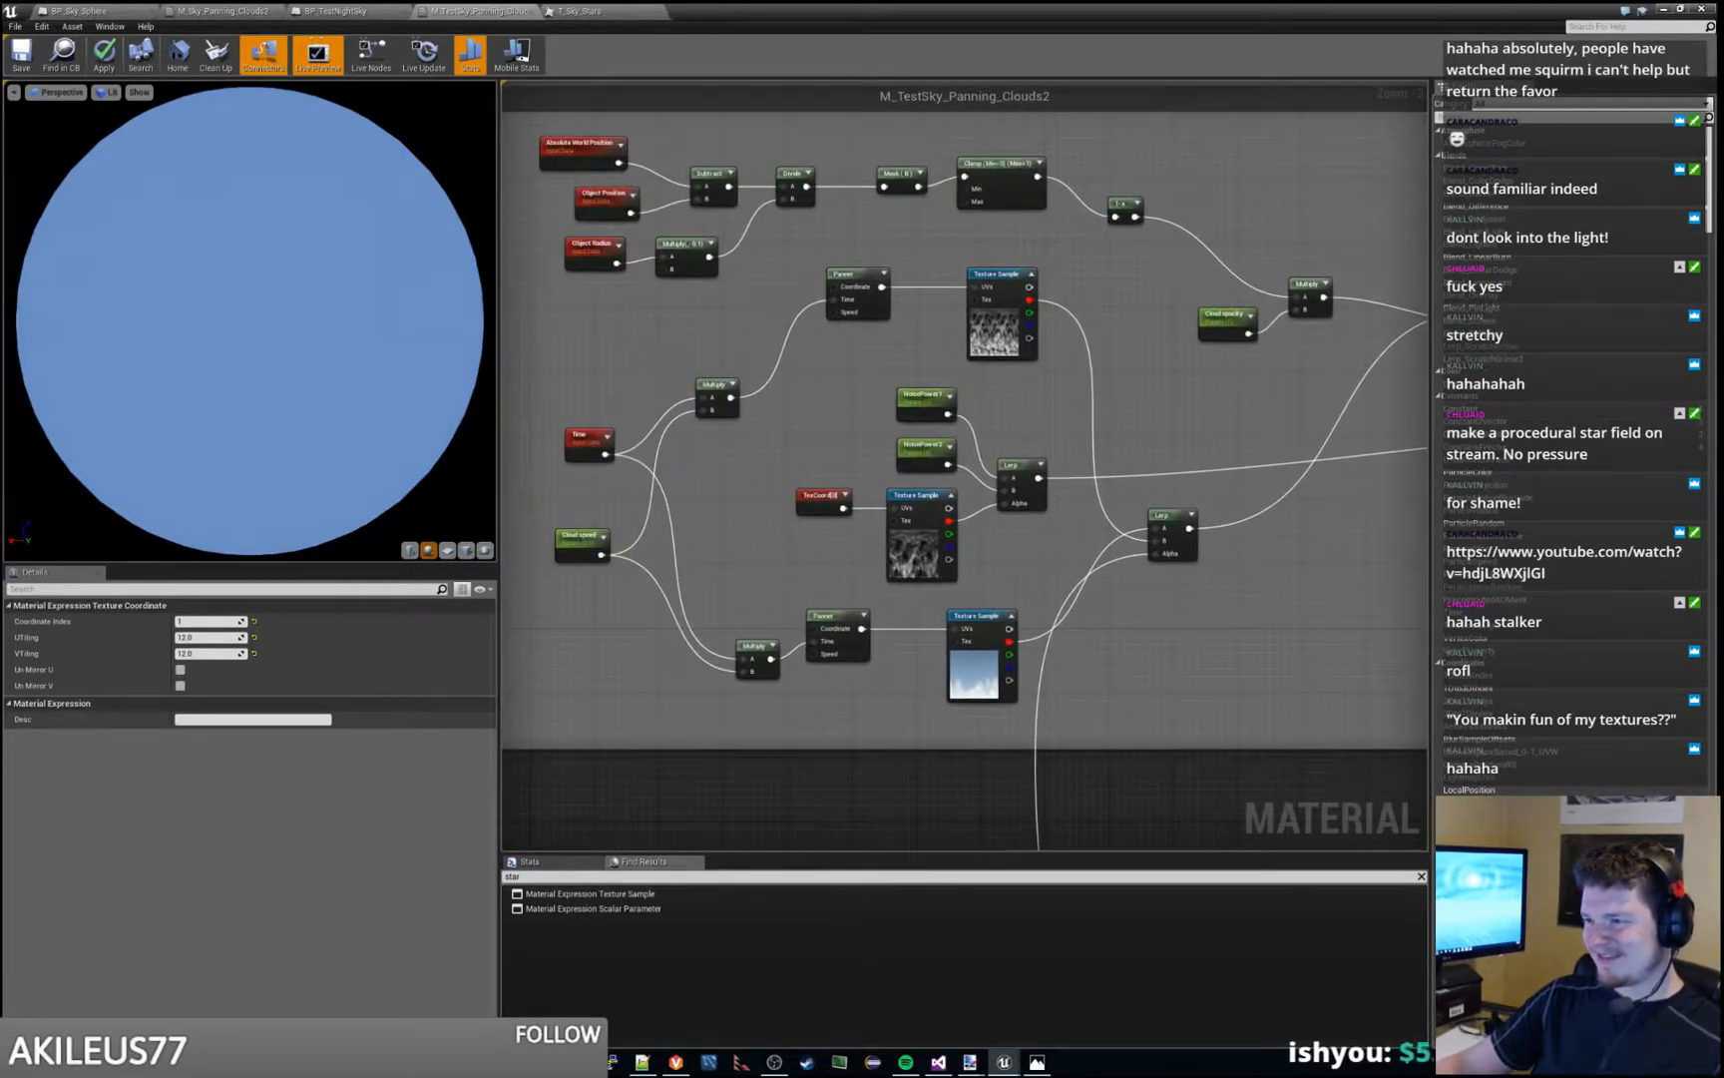
click(823, 498)
scroll(925, 546, up, 1)
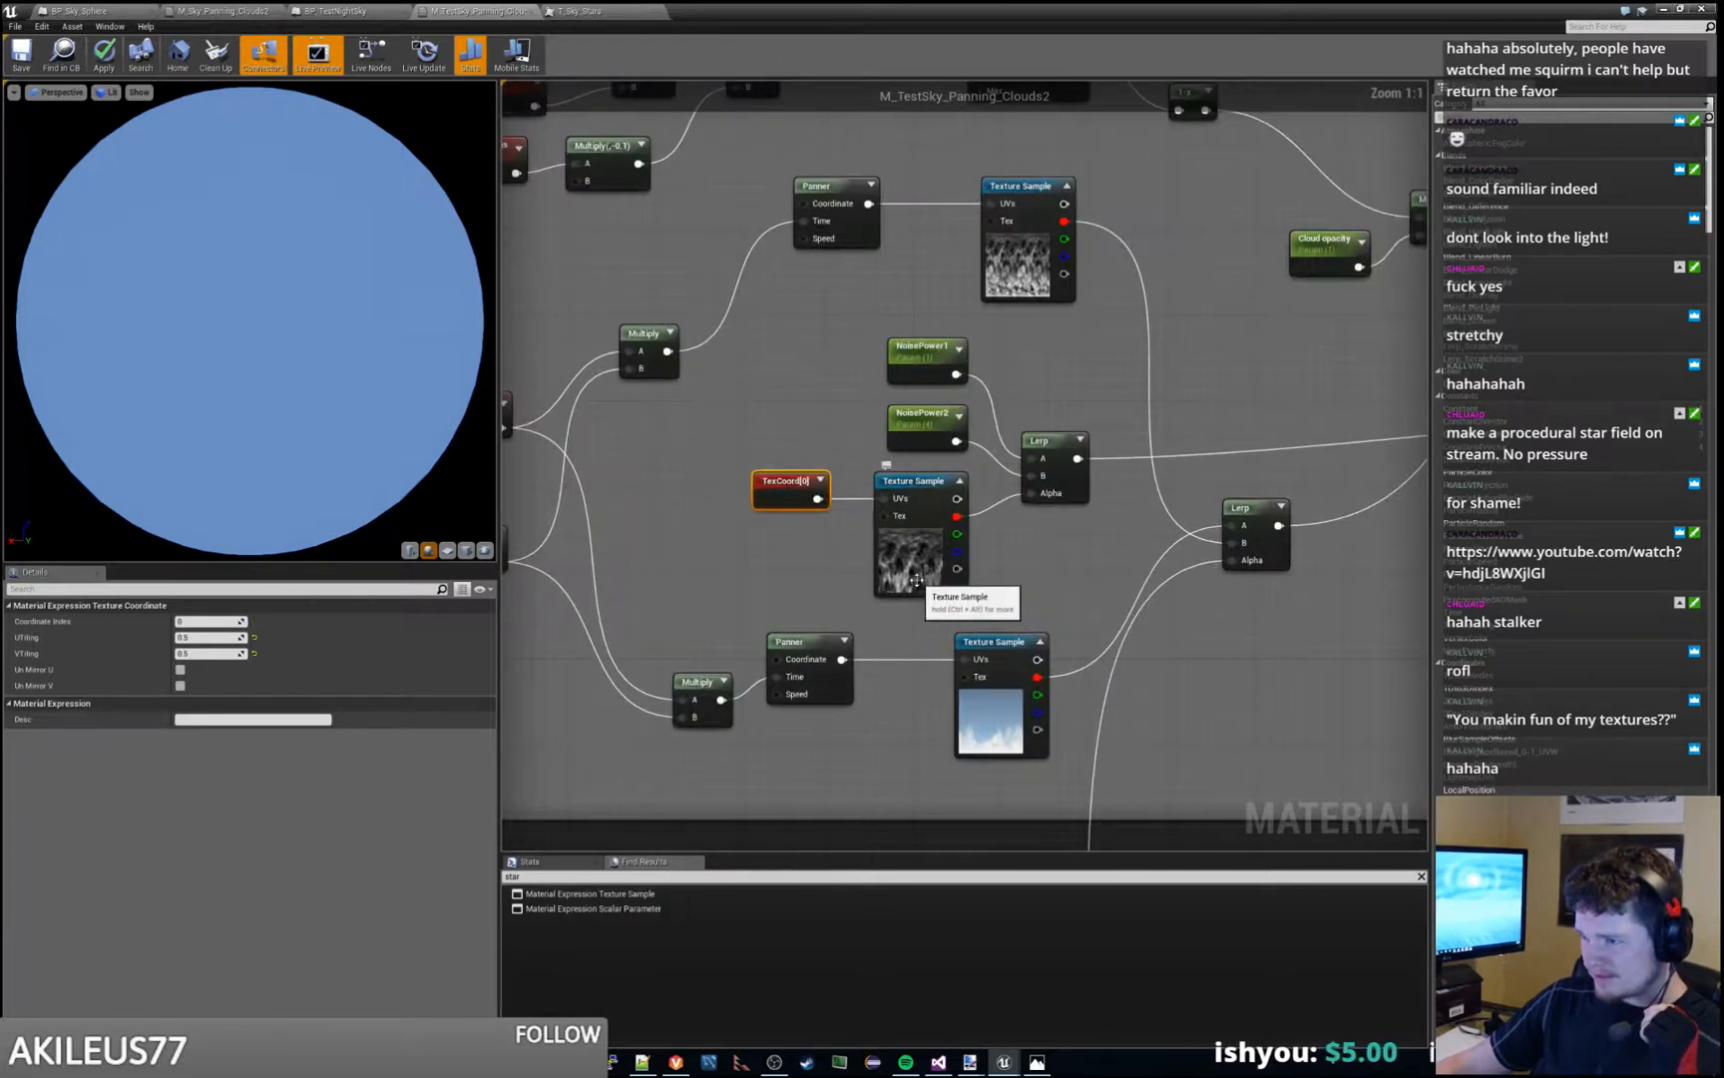
click(926, 587)
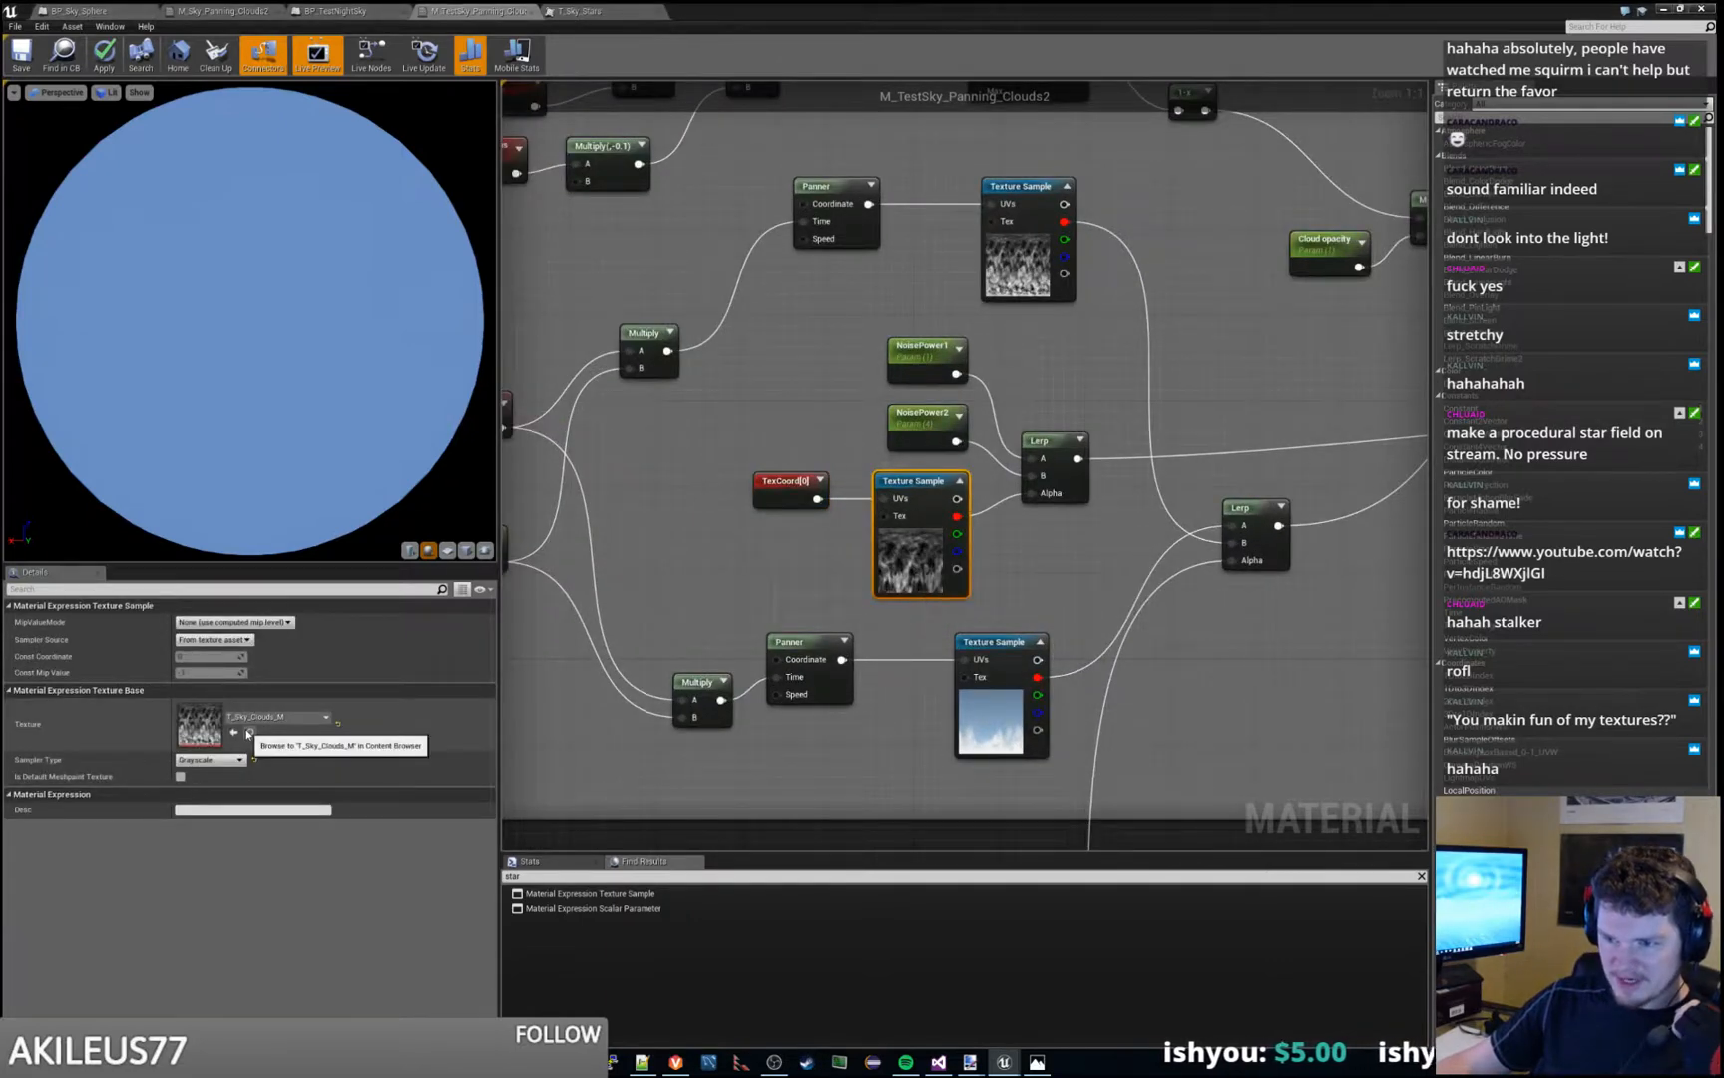
right_drag(709, 435, 966, 651)
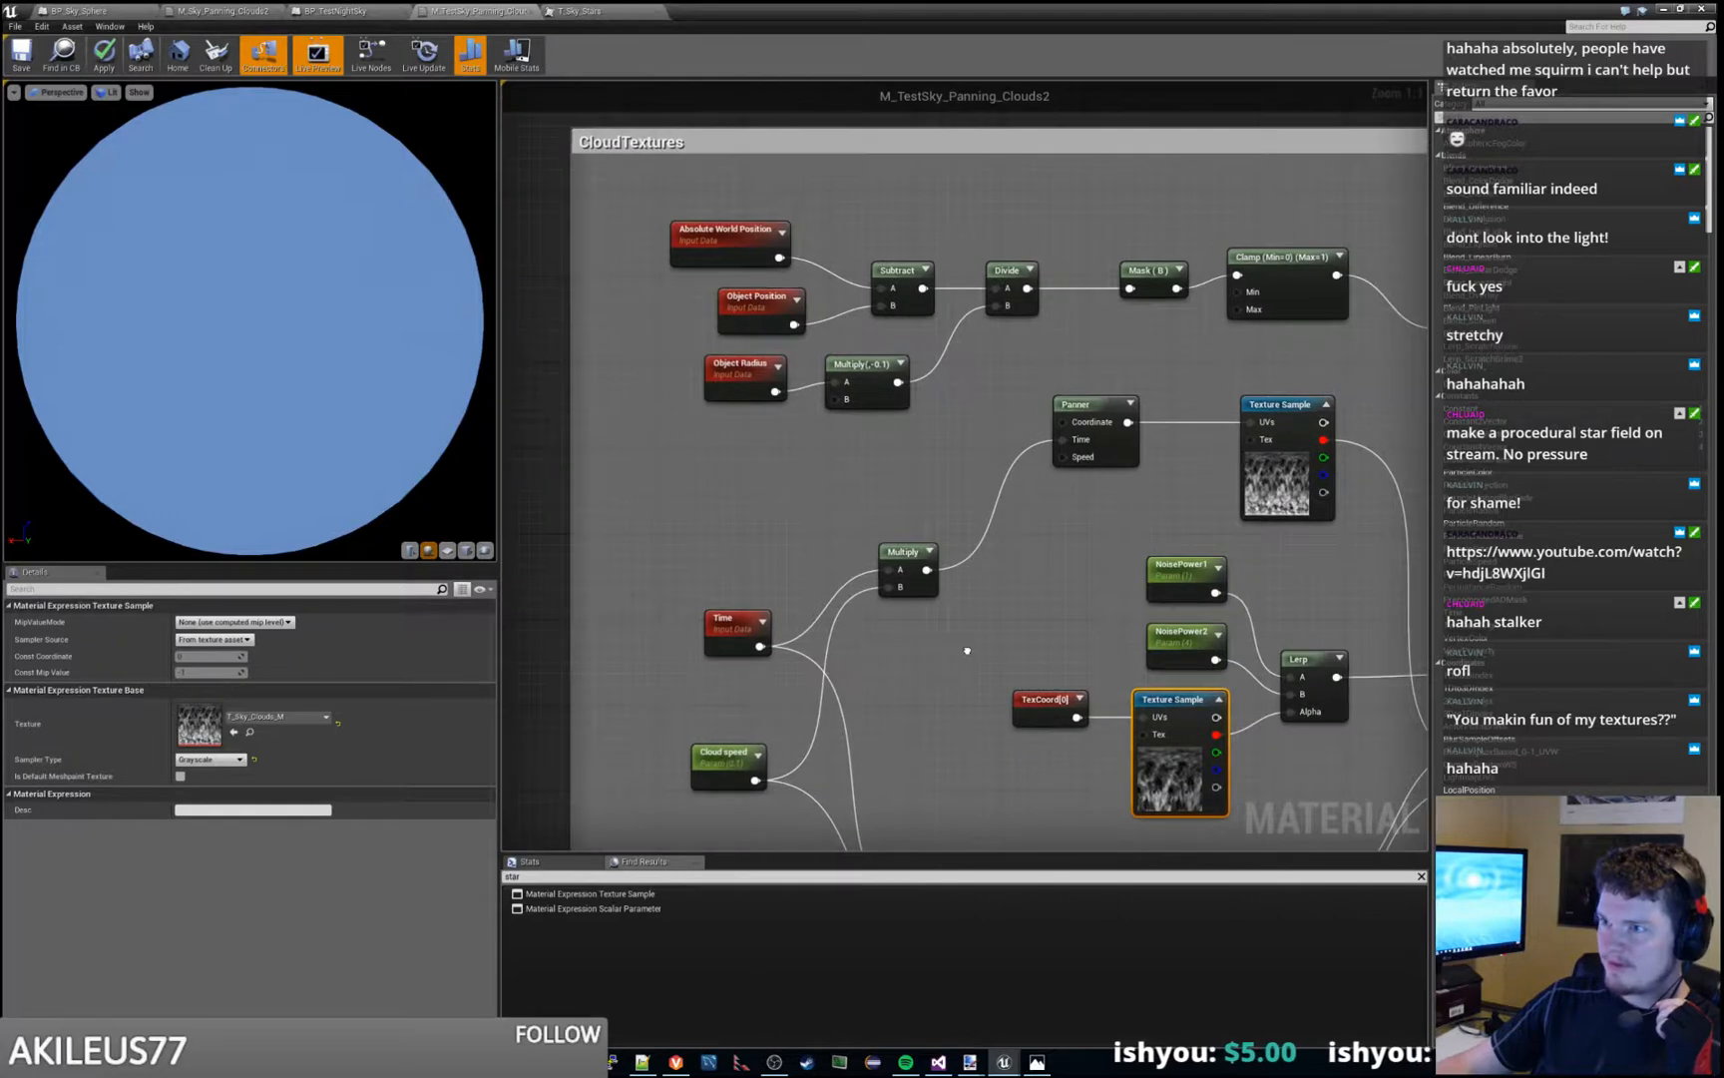
scroll(885, 547, down, 2)
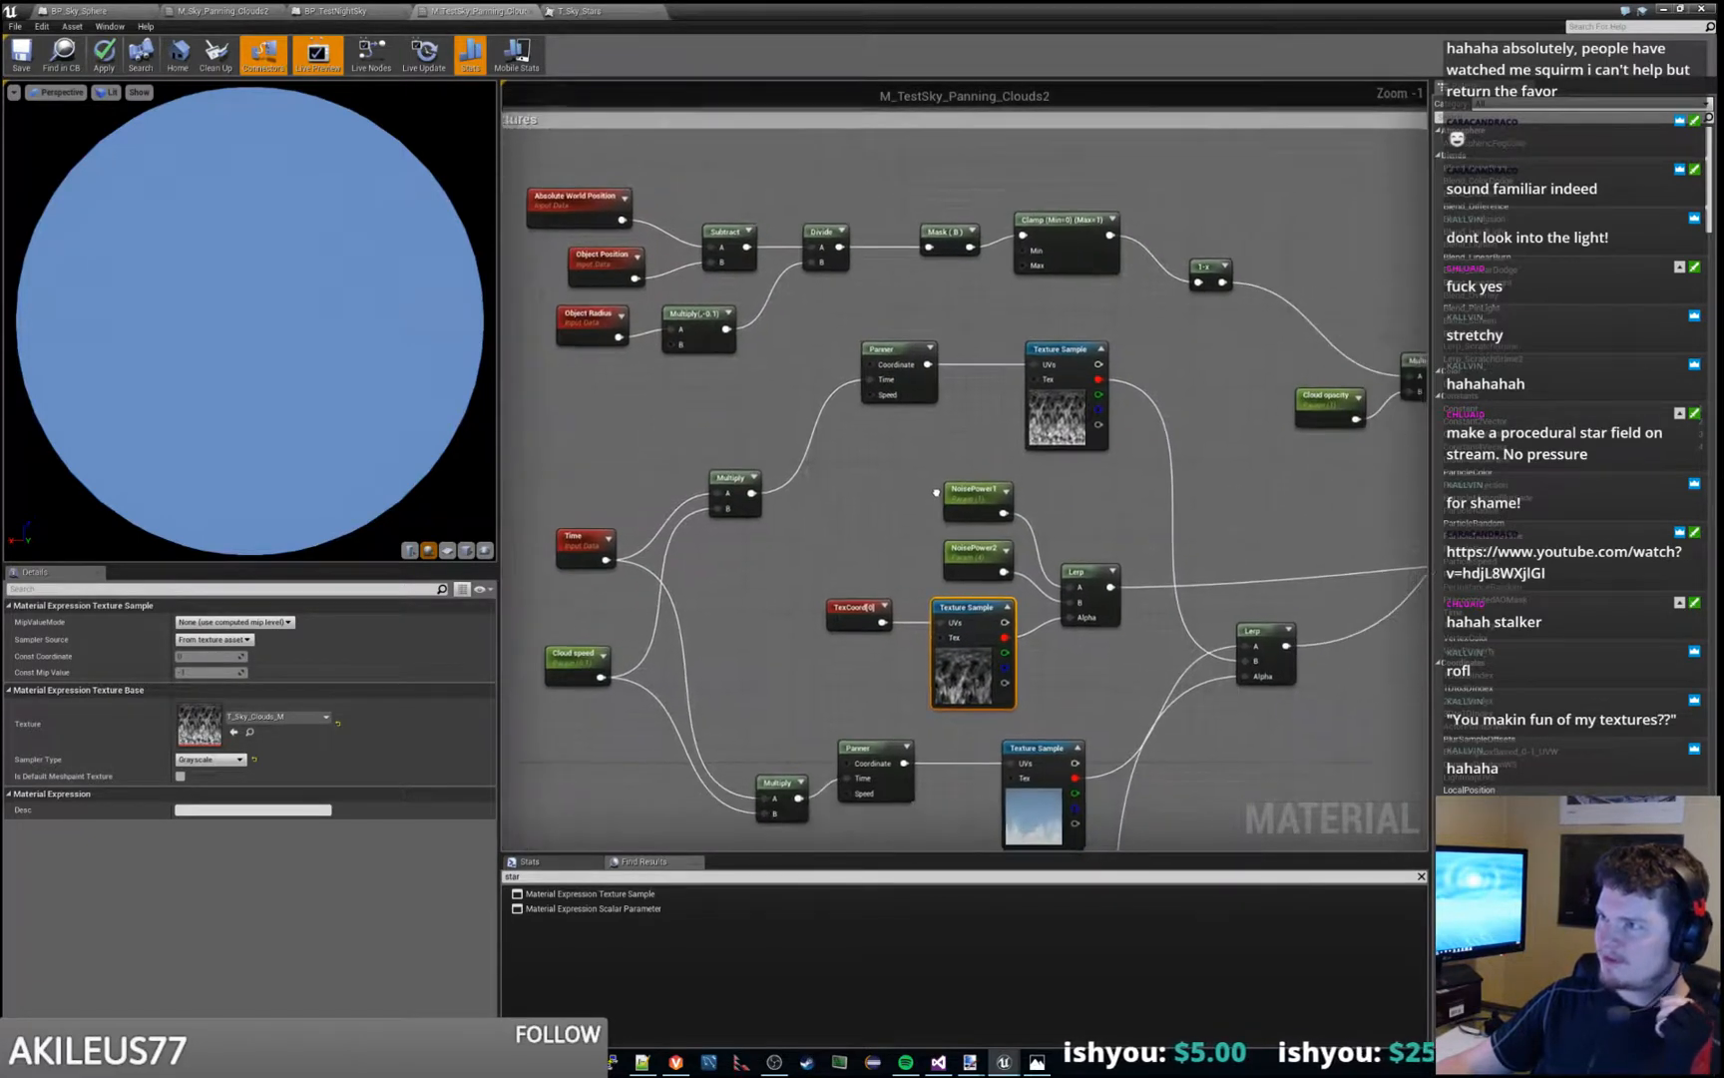
scroll(897, 475, down, 1)
right_drag(983, 744, 879, 666)
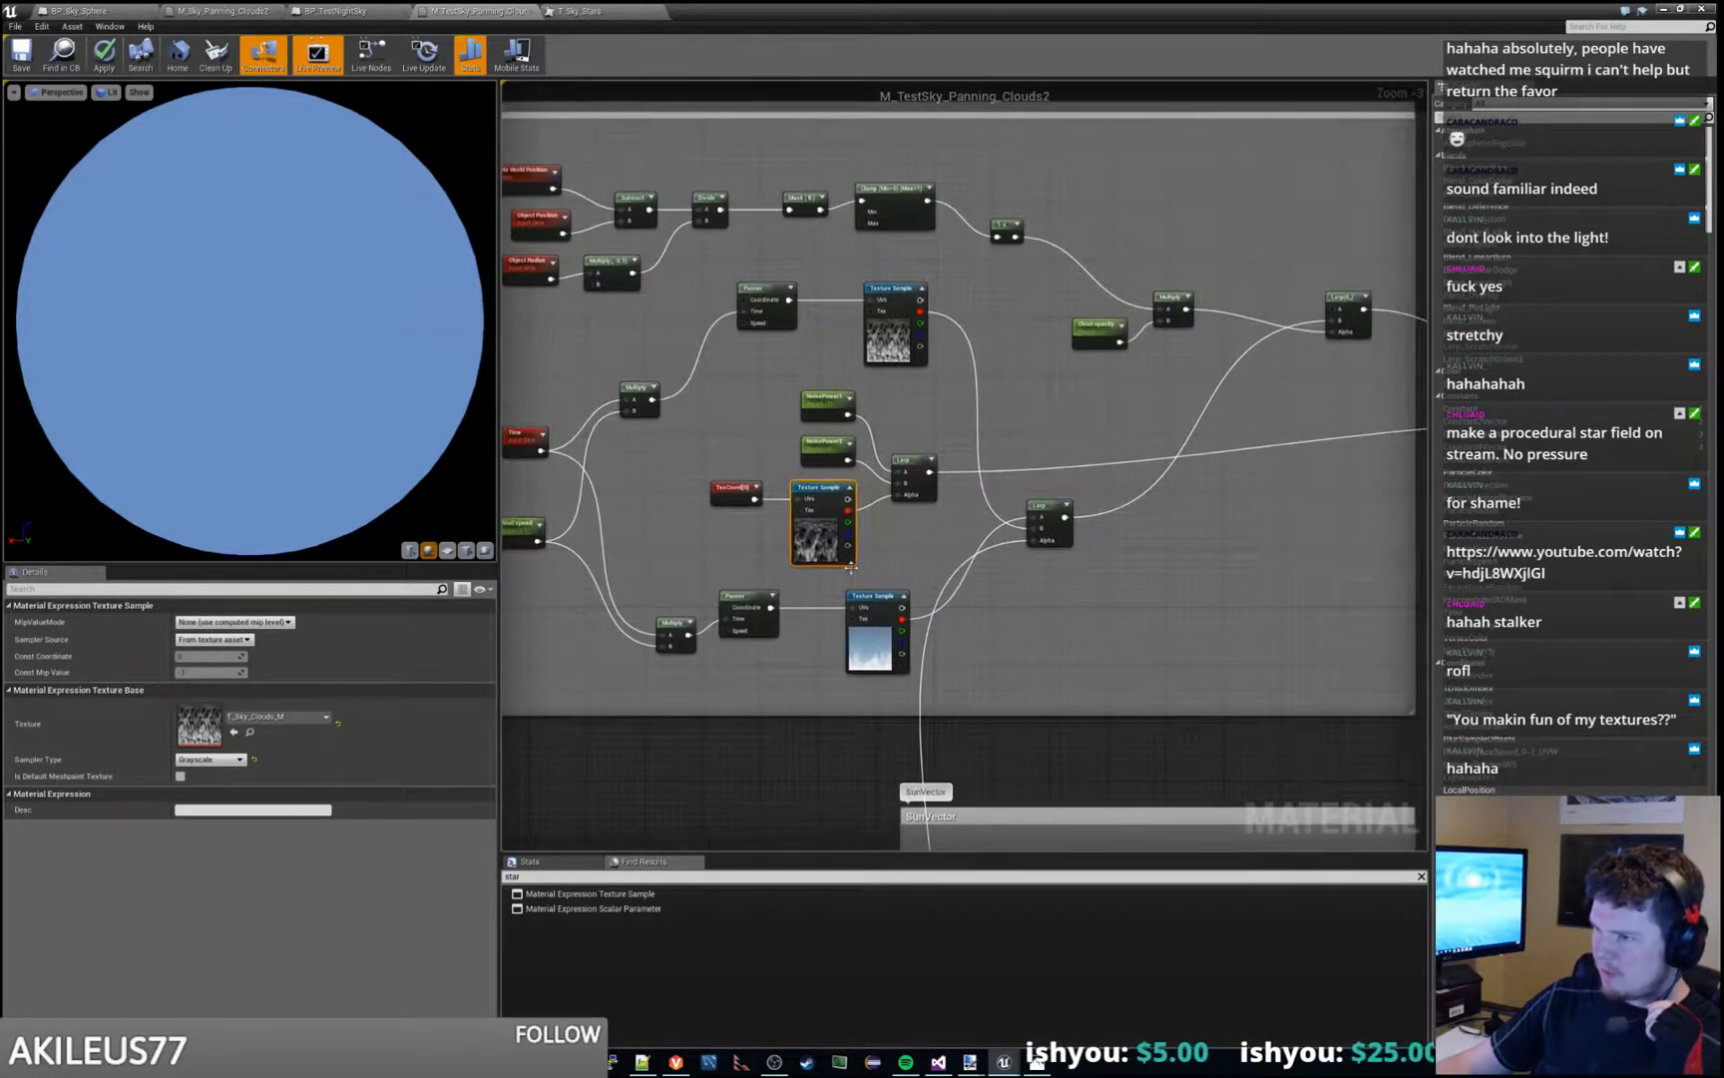
- Inspect the T_Sky_Blue texture sample in CloudTextures and the Light direction parameter in the SunVector group
click(879, 665)
right_drag(1139, 679, 897, 350)
right_drag(885, 516, 854, 335)
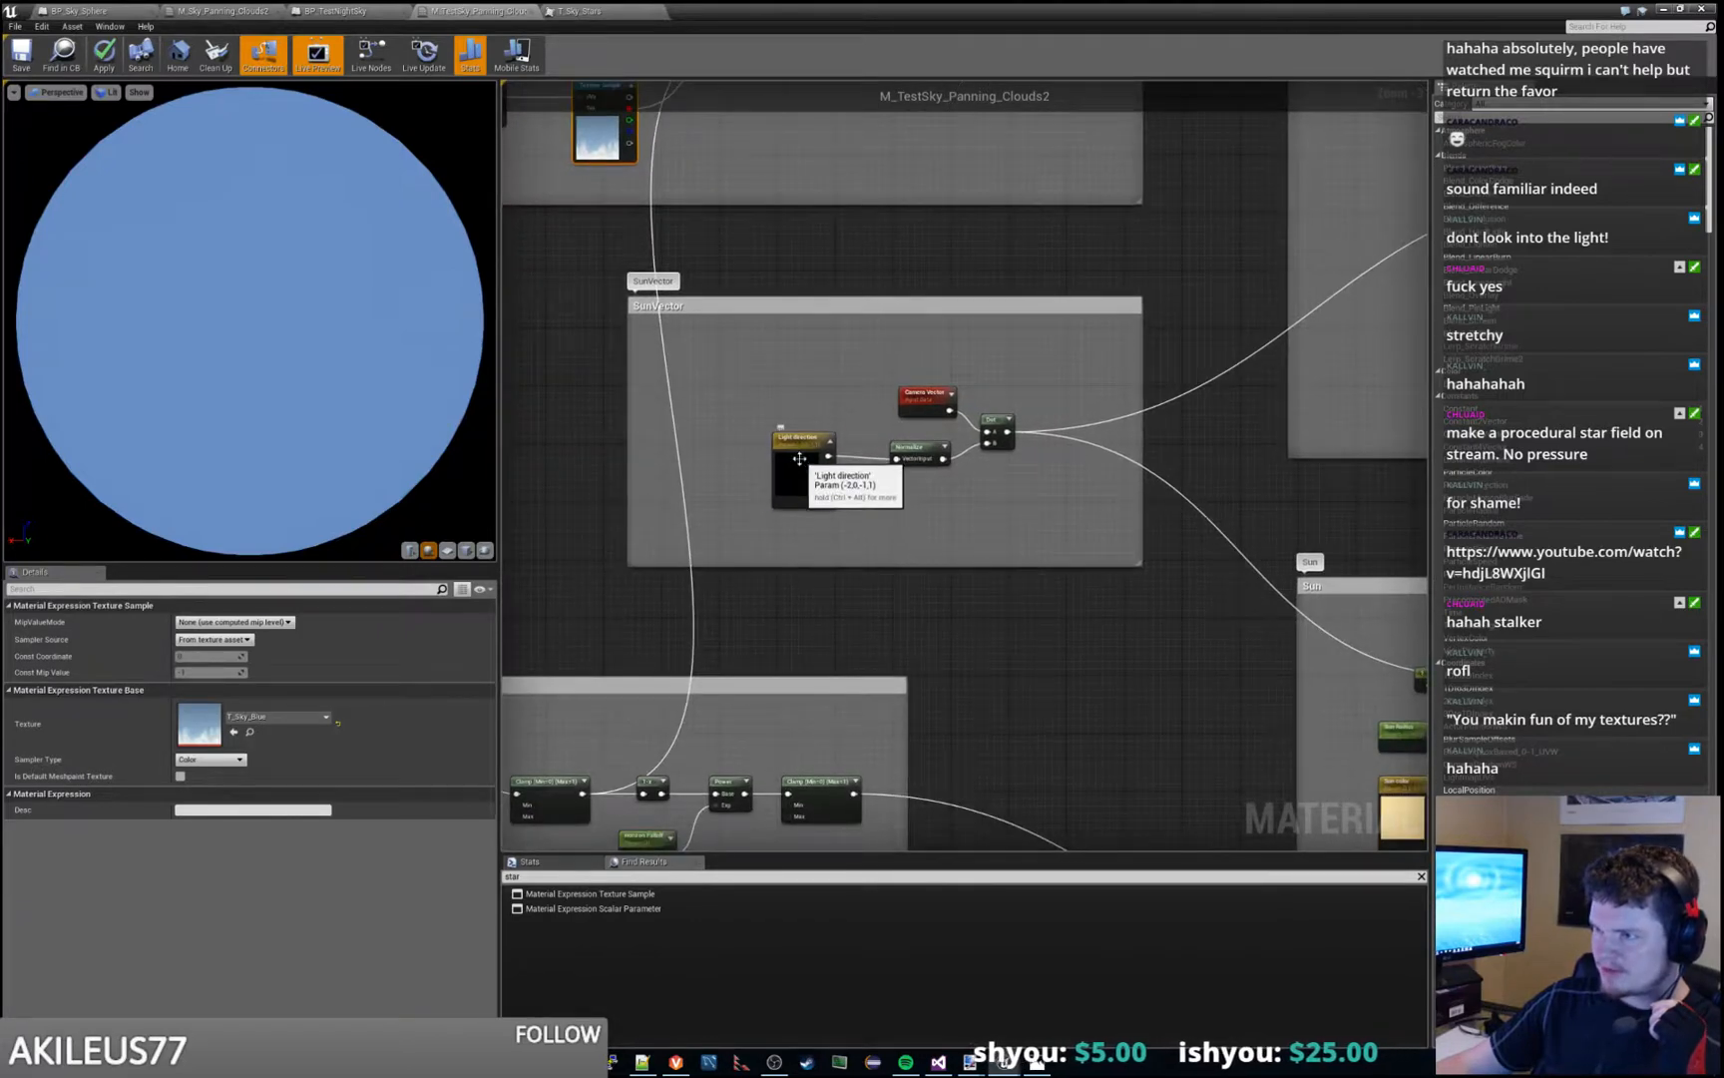
click(800, 455)
right_drag(1058, 543, 714, 413)
mouse_move(1164, 404)
right_down()
mouse_move(1128, 385)
mouse_move(919, 500)
right_up()
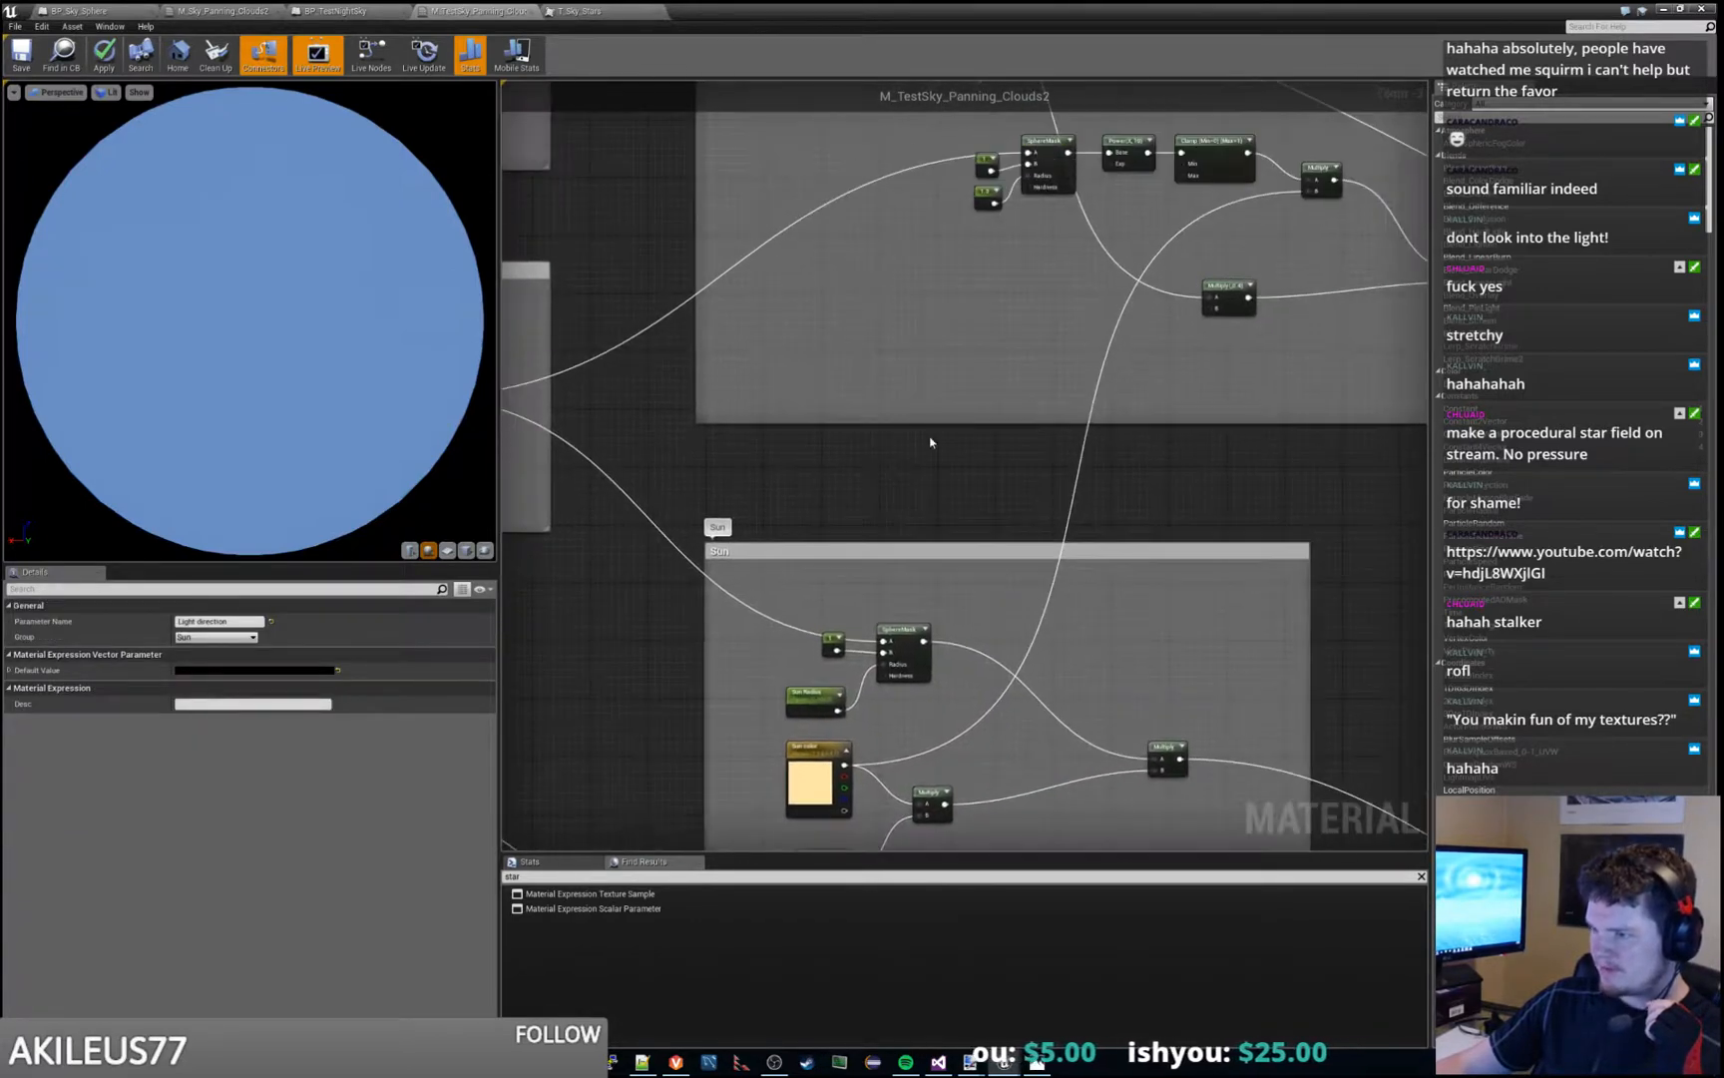
- Trace the node connections from the Sun group through the rim light and cloud colour nodes back to CloudTextures
mouse_move(906, 310)
right_down()
mouse_move(841, 527)
mouse_move(713, 731)
right_up()
right_drag(985, 443, 697, 516)
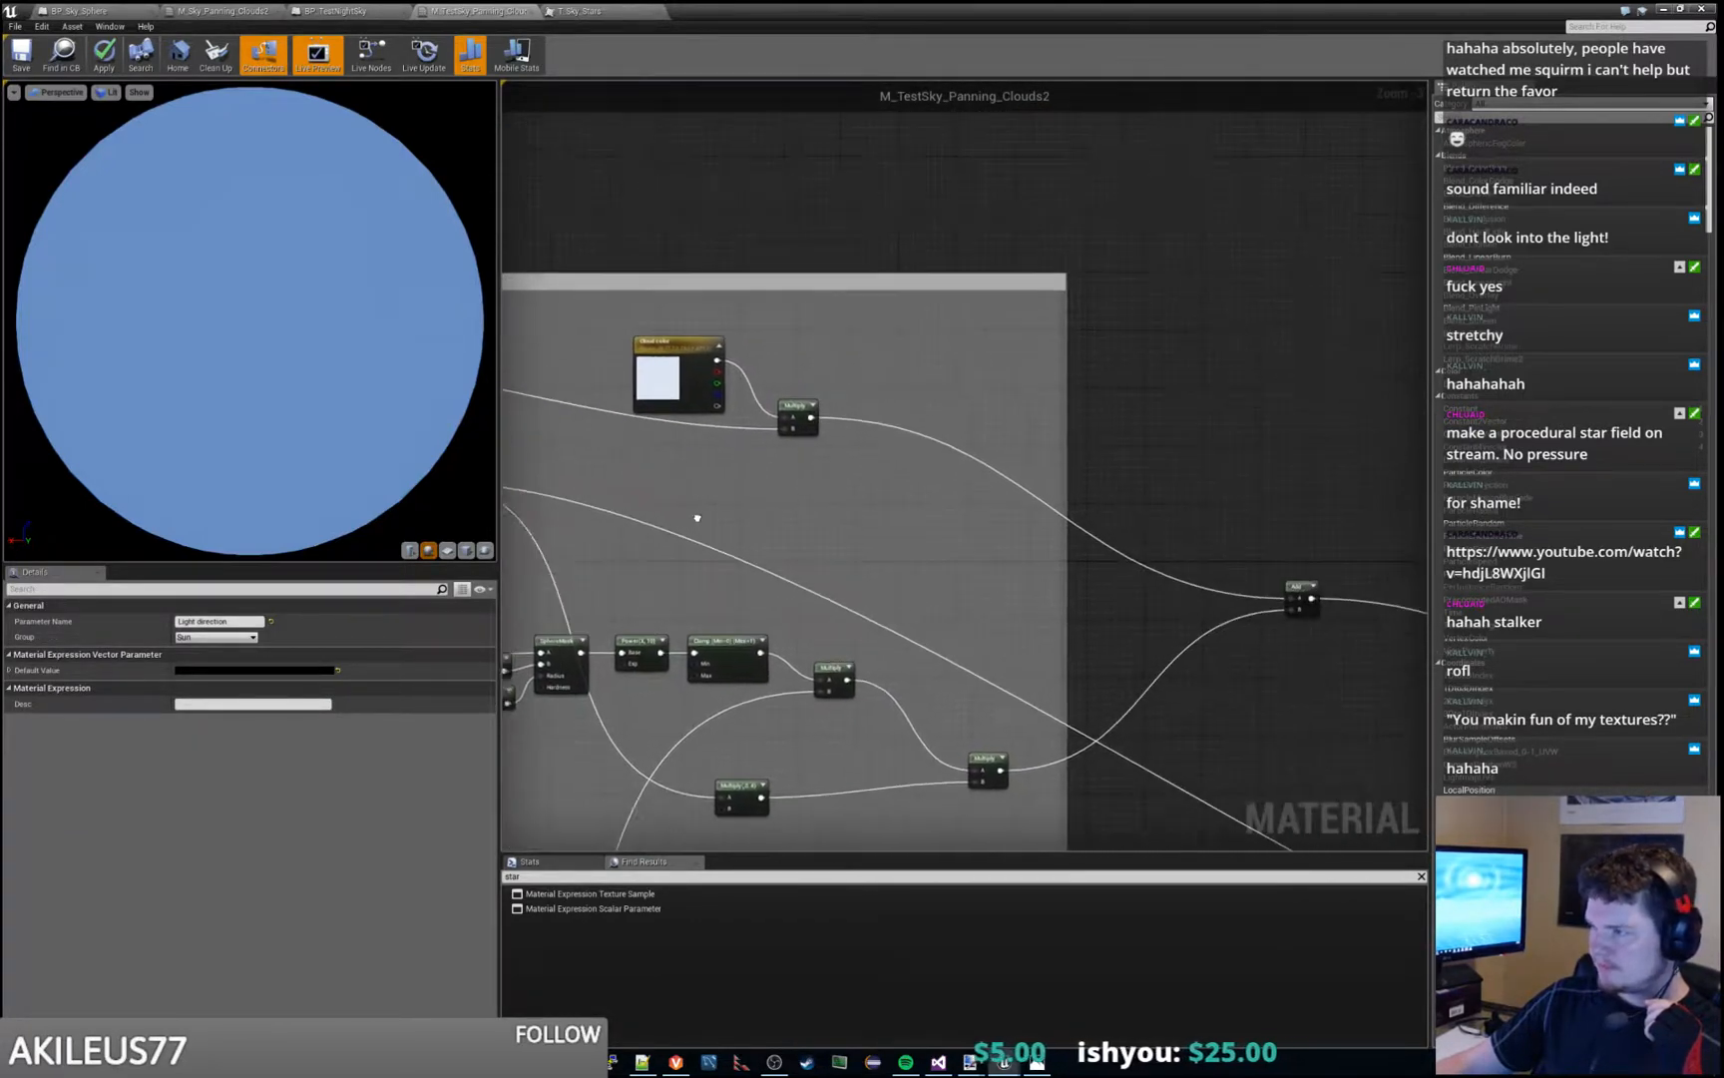
right_drag(1081, 643, 977, 564)
right_drag(785, 475, 1162, 535)
mouse_move(659, 422)
right_down()
mouse_move(1089, 377)
mouse_move(1020, 458)
mouse_move(1214, 456)
right_up()
right_drag(582, 346, 872, 527)
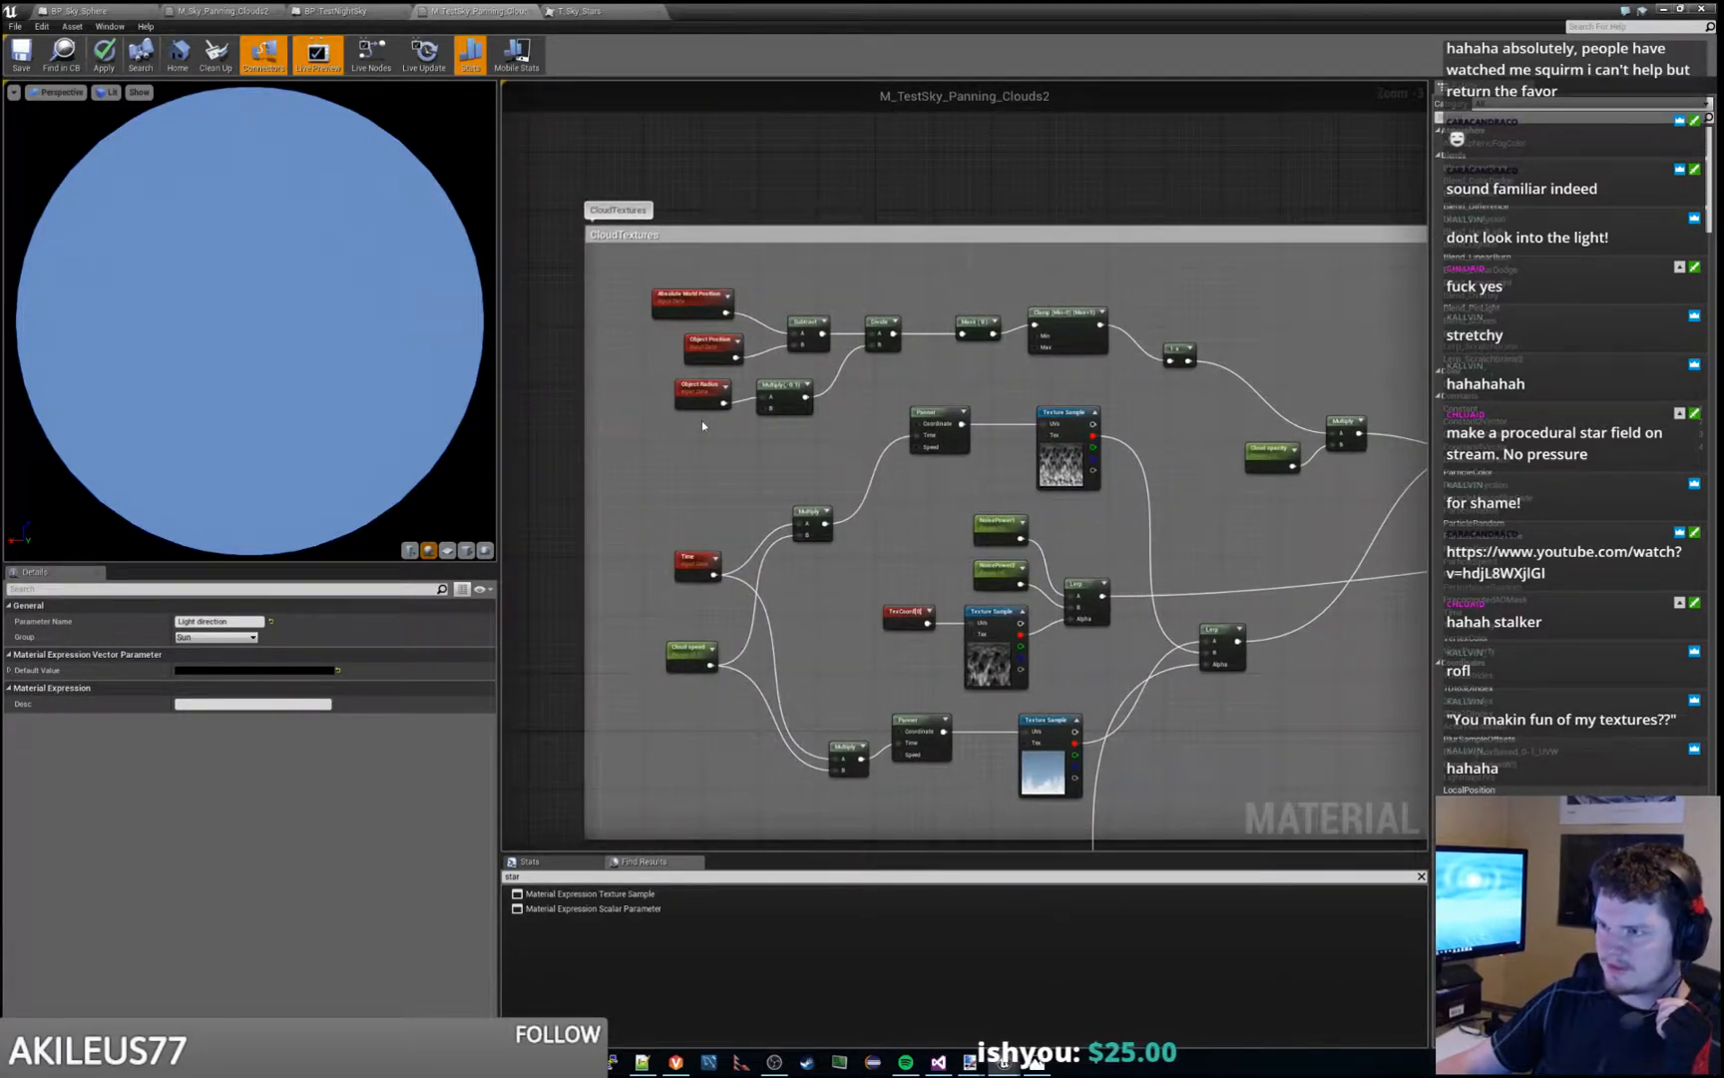
- Inspect the tiling settings of the TexCoord node in CloudTextures and the T_Sky_Clouds_M texture sample it feeds
click(906, 613)
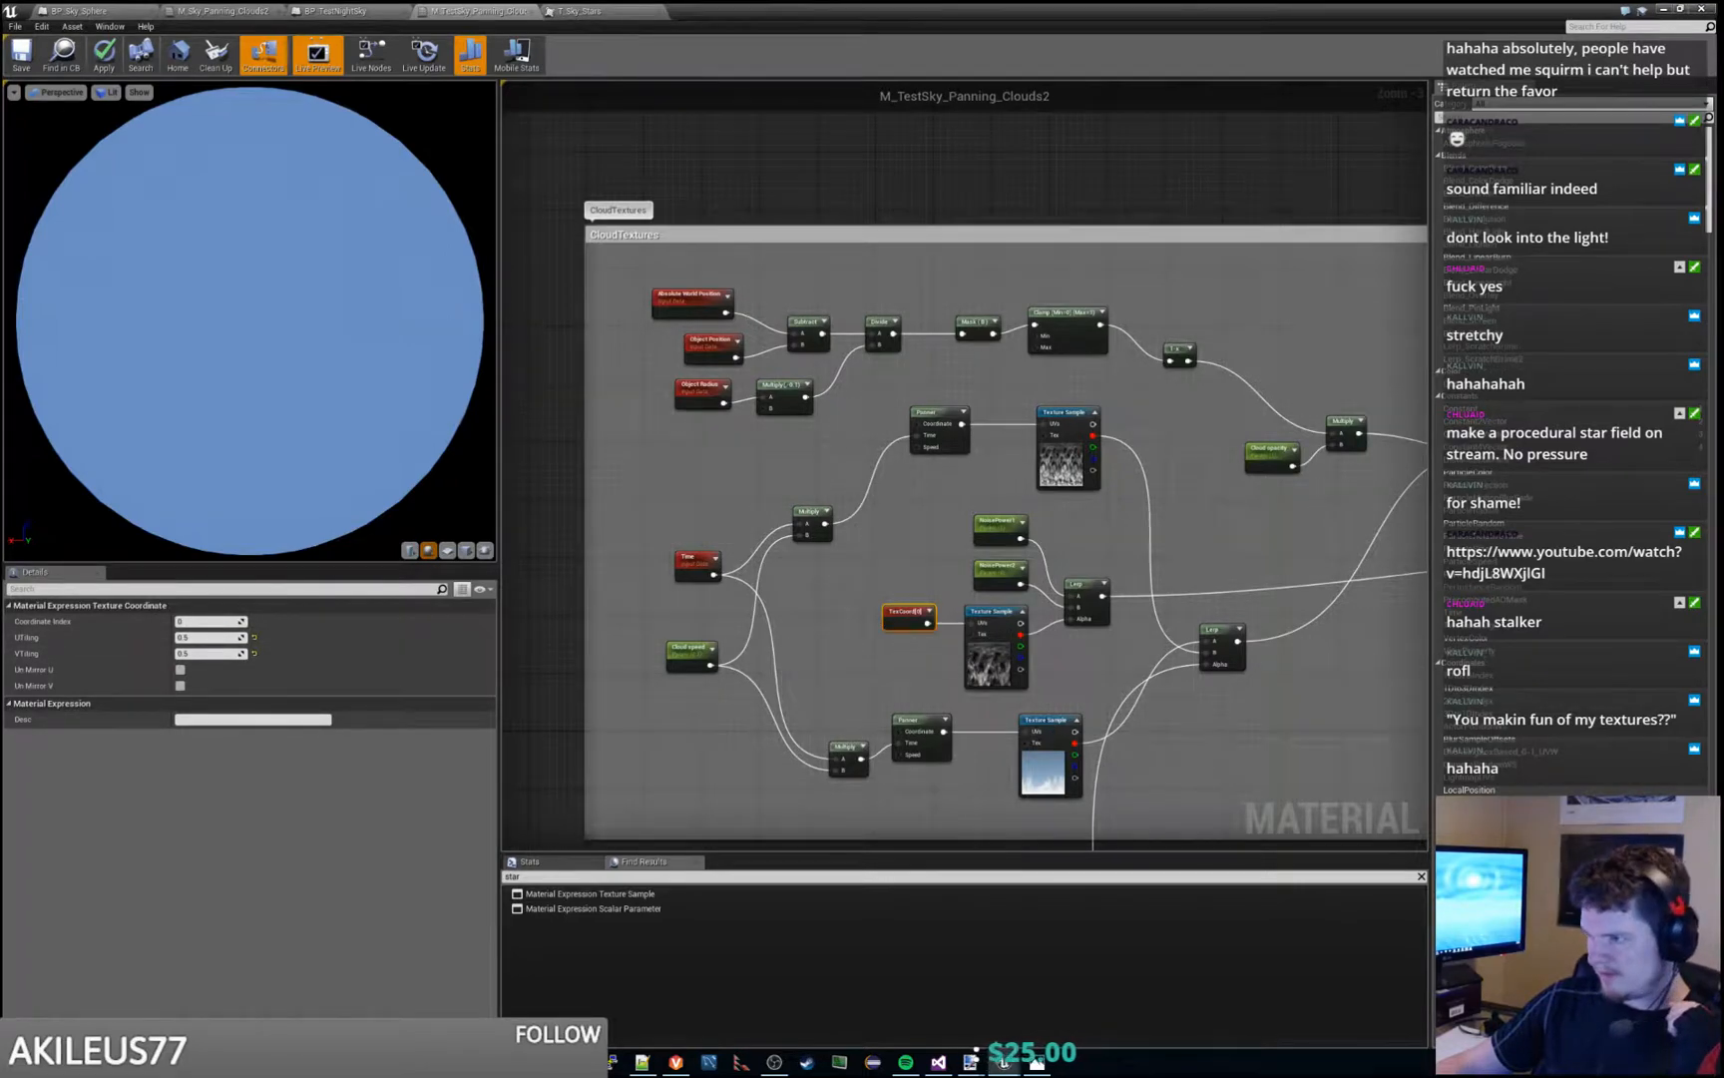
right_drag(1195, 746, 931, 446)
scroll(931, 443, down, 1)
click(776, 373)
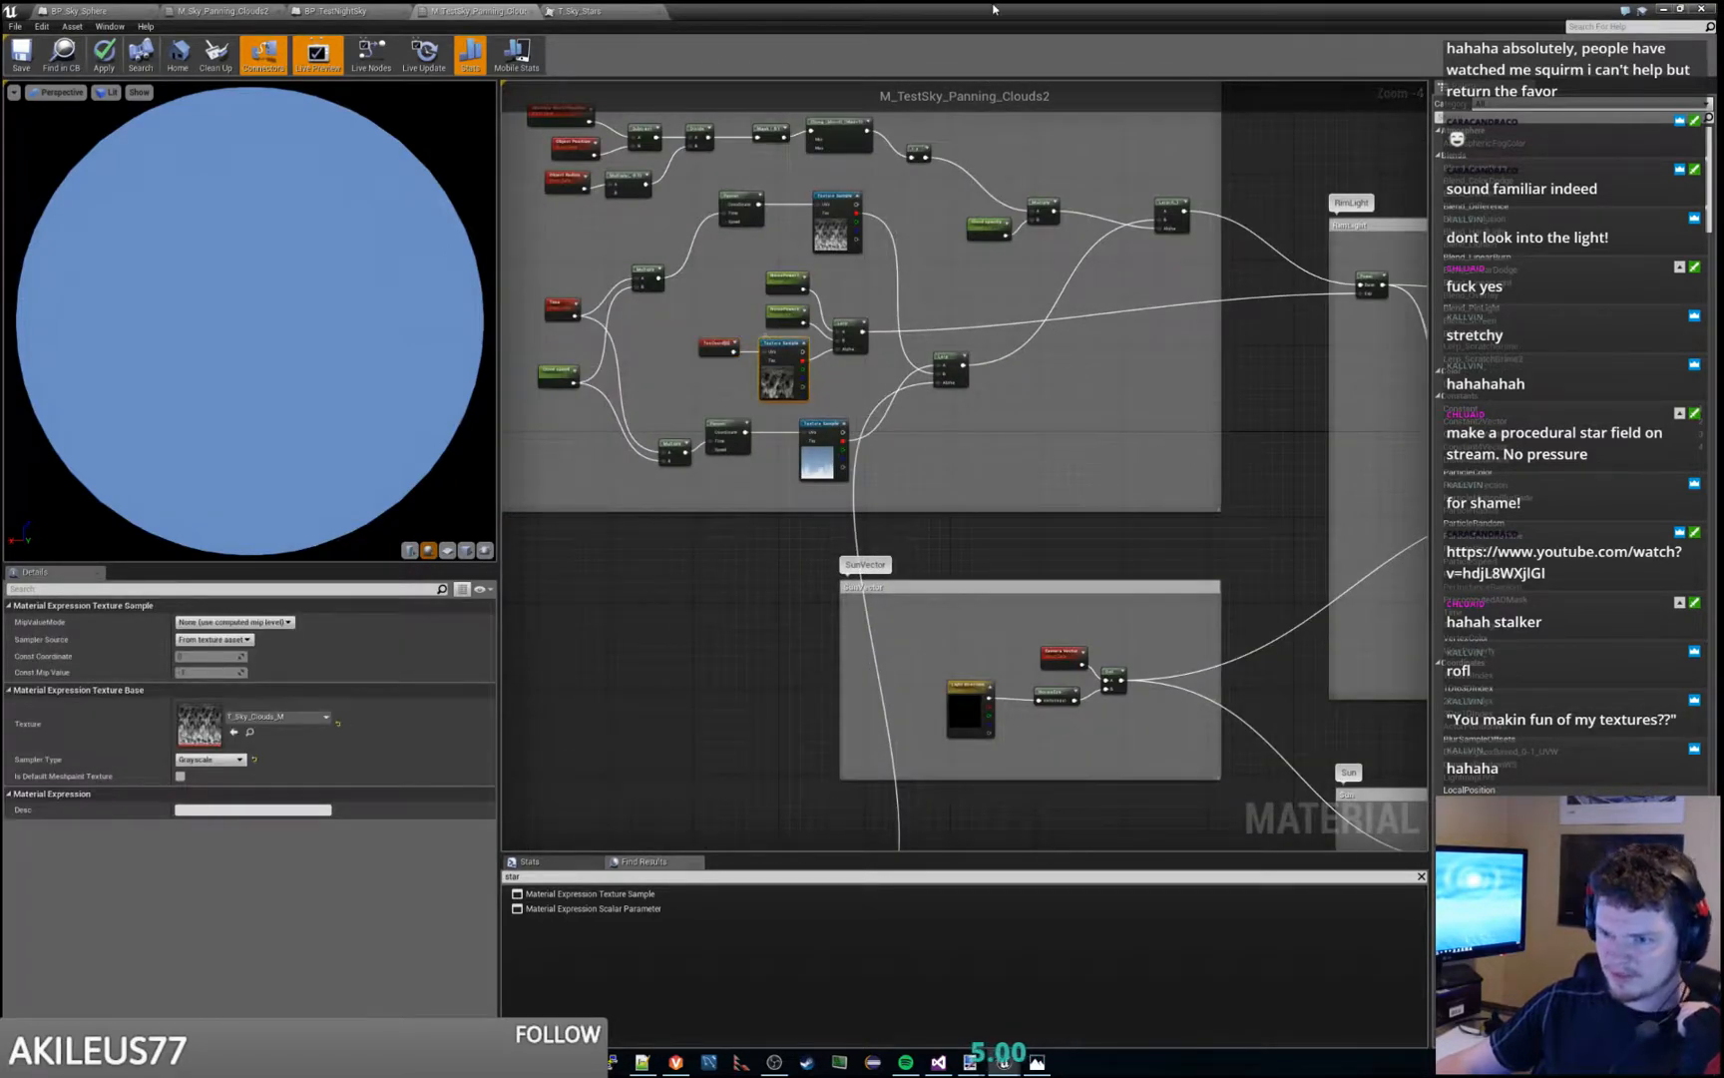
- Open the T_Sky_Clouds_M texture from the EngineSky folder, examine its cloud pattern, and close it
drag(1025, 9, 1723, 374)
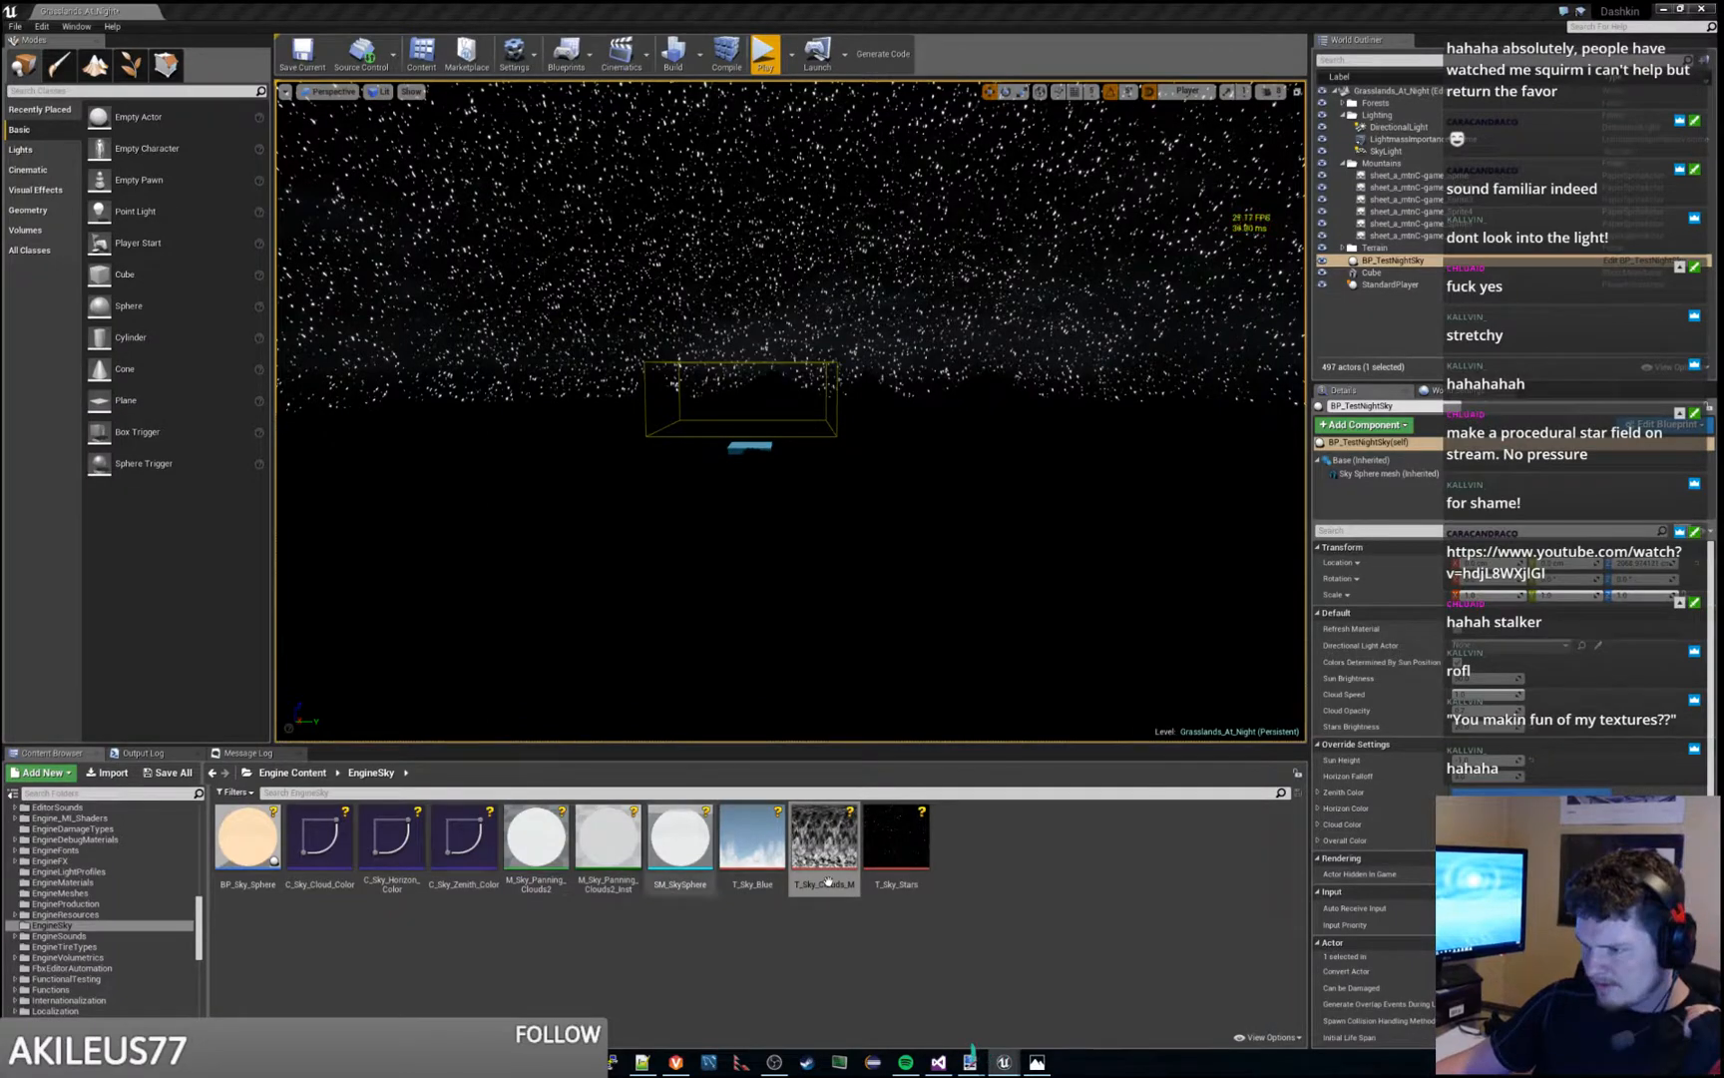
drag(1723, 210, 1008, 1)
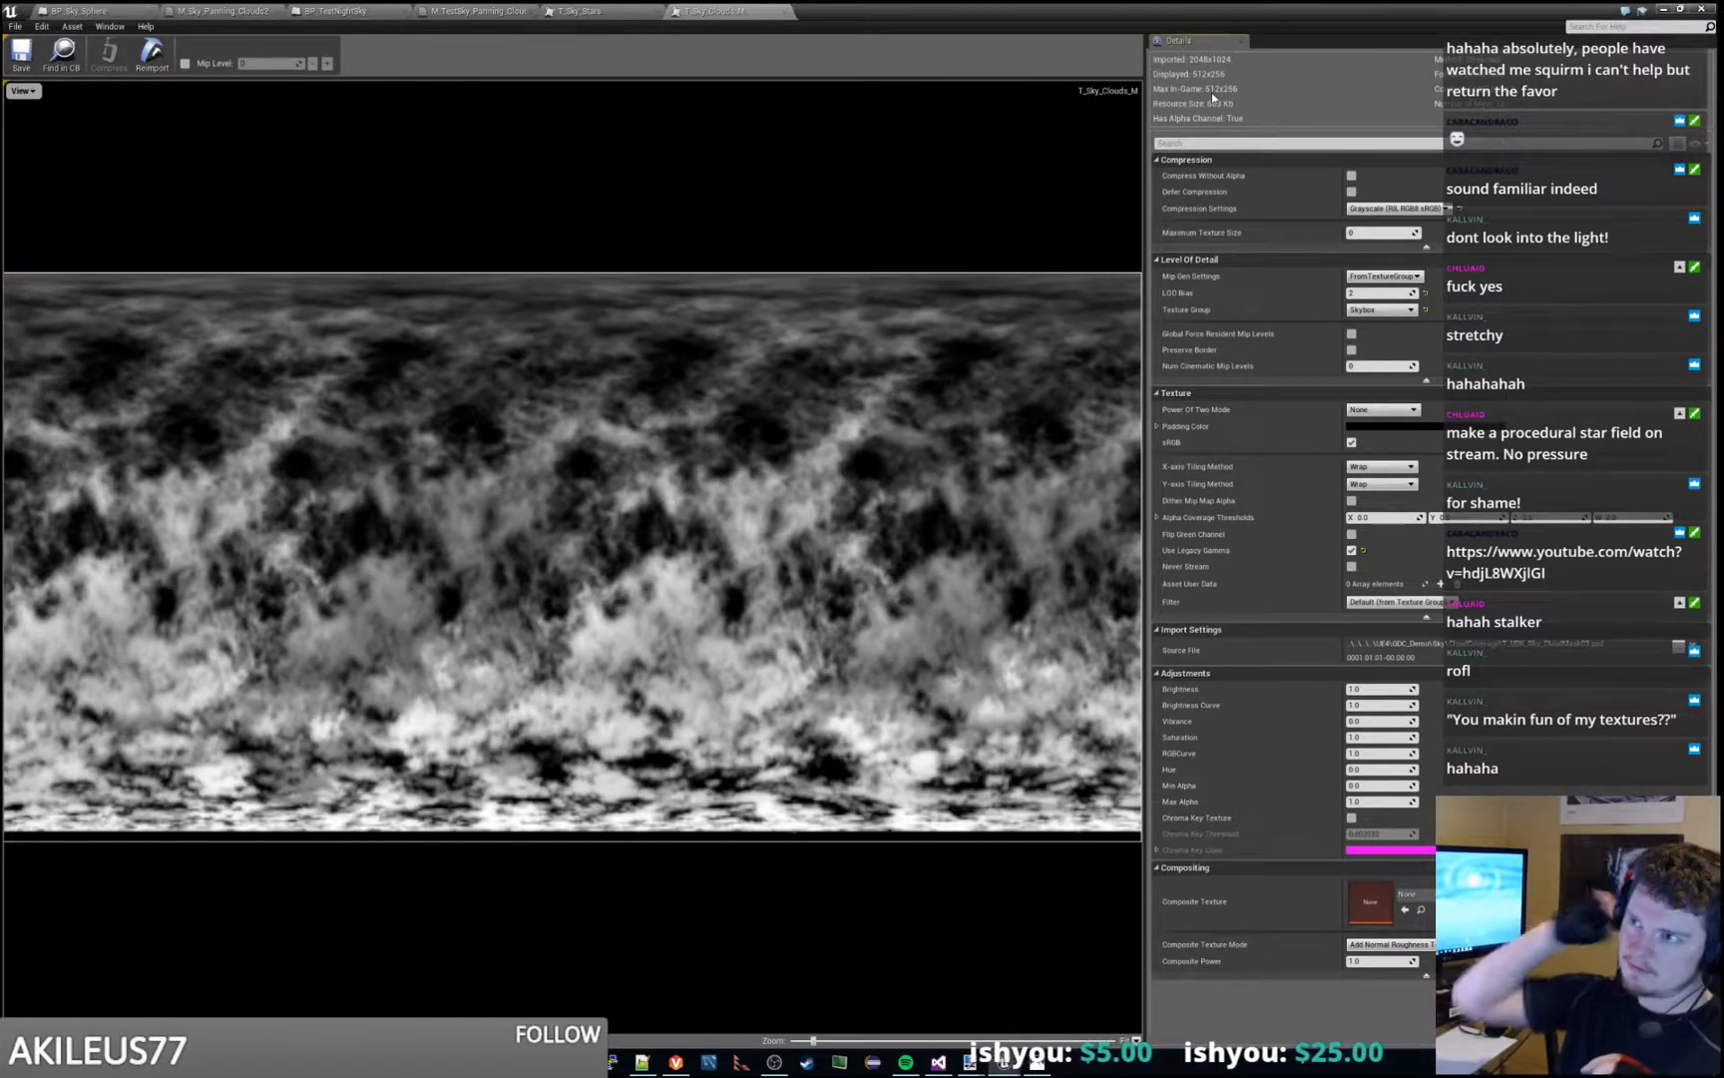
click(776, 10)
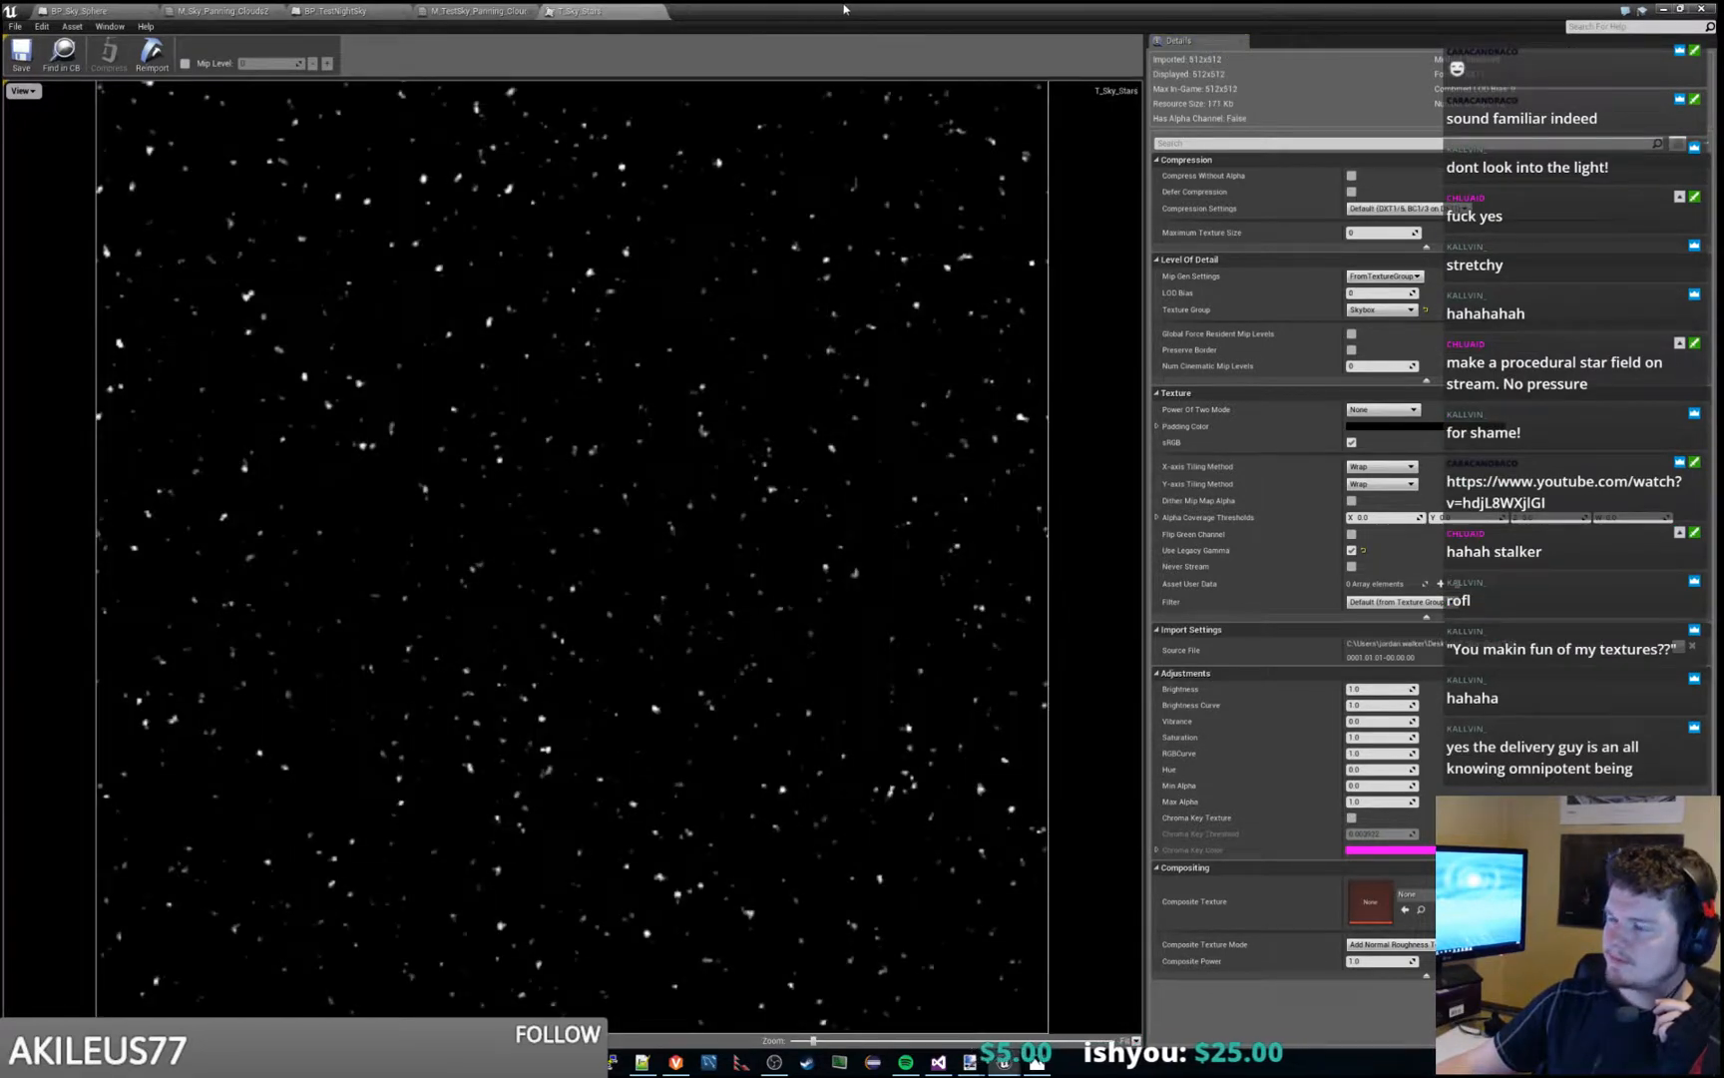
- Check the BP_TestNightSky construction script and return to the M_TestSky_Panning_Clouds2 graph
click(494, 10)
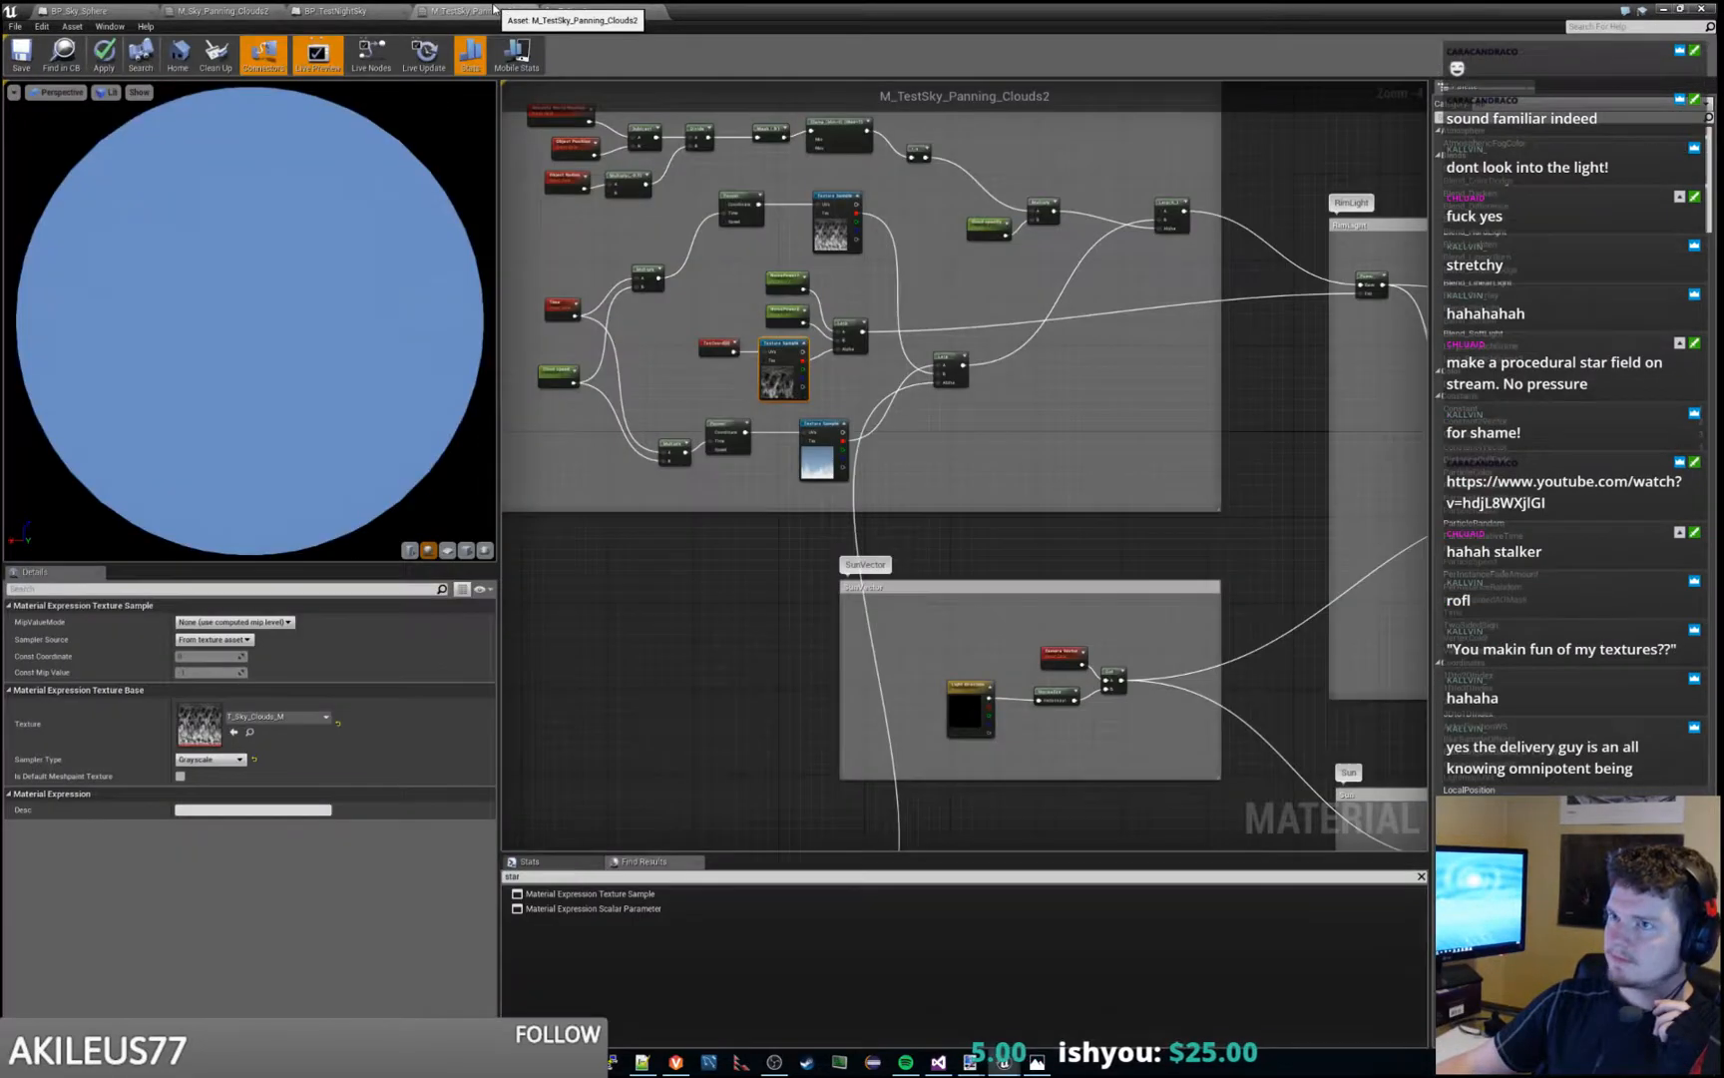
click(375, 14)
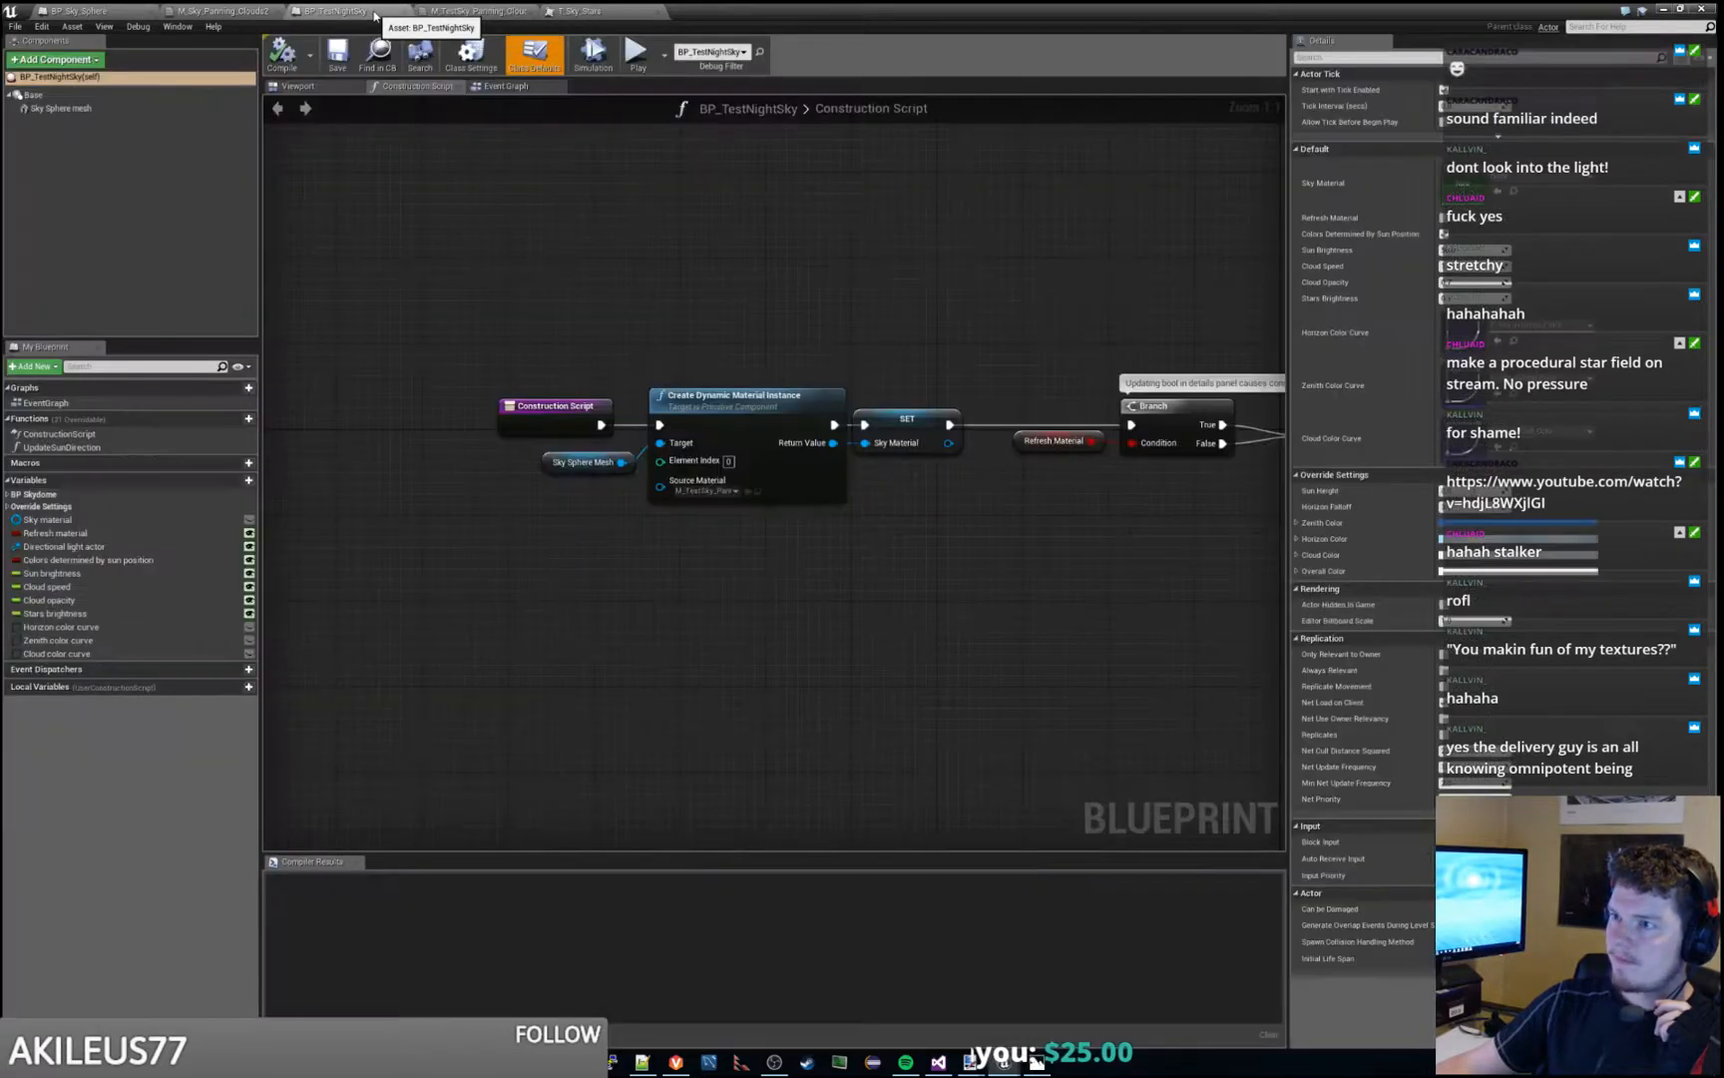
click(479, 10)
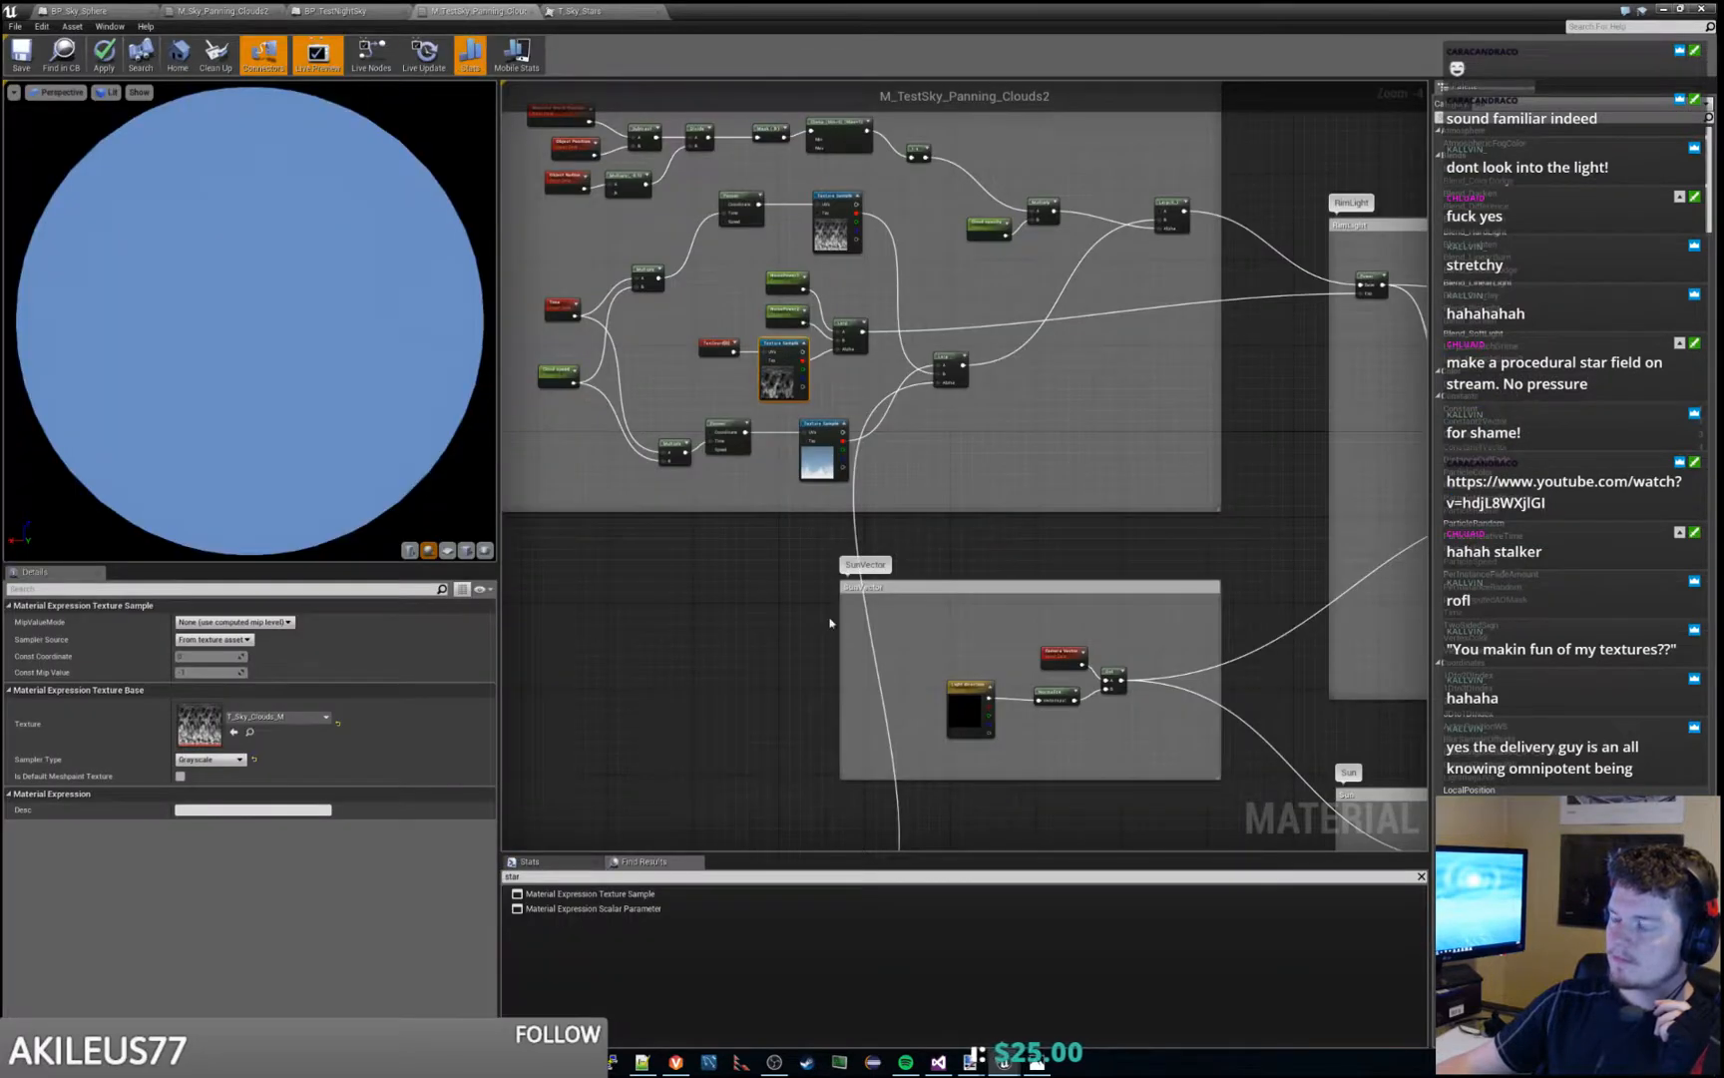
- Follow the graph past the Sun group to SkyColors and inspect the T_Sky_Stars texture sample
right_drag(1108, 523, 502, 213)
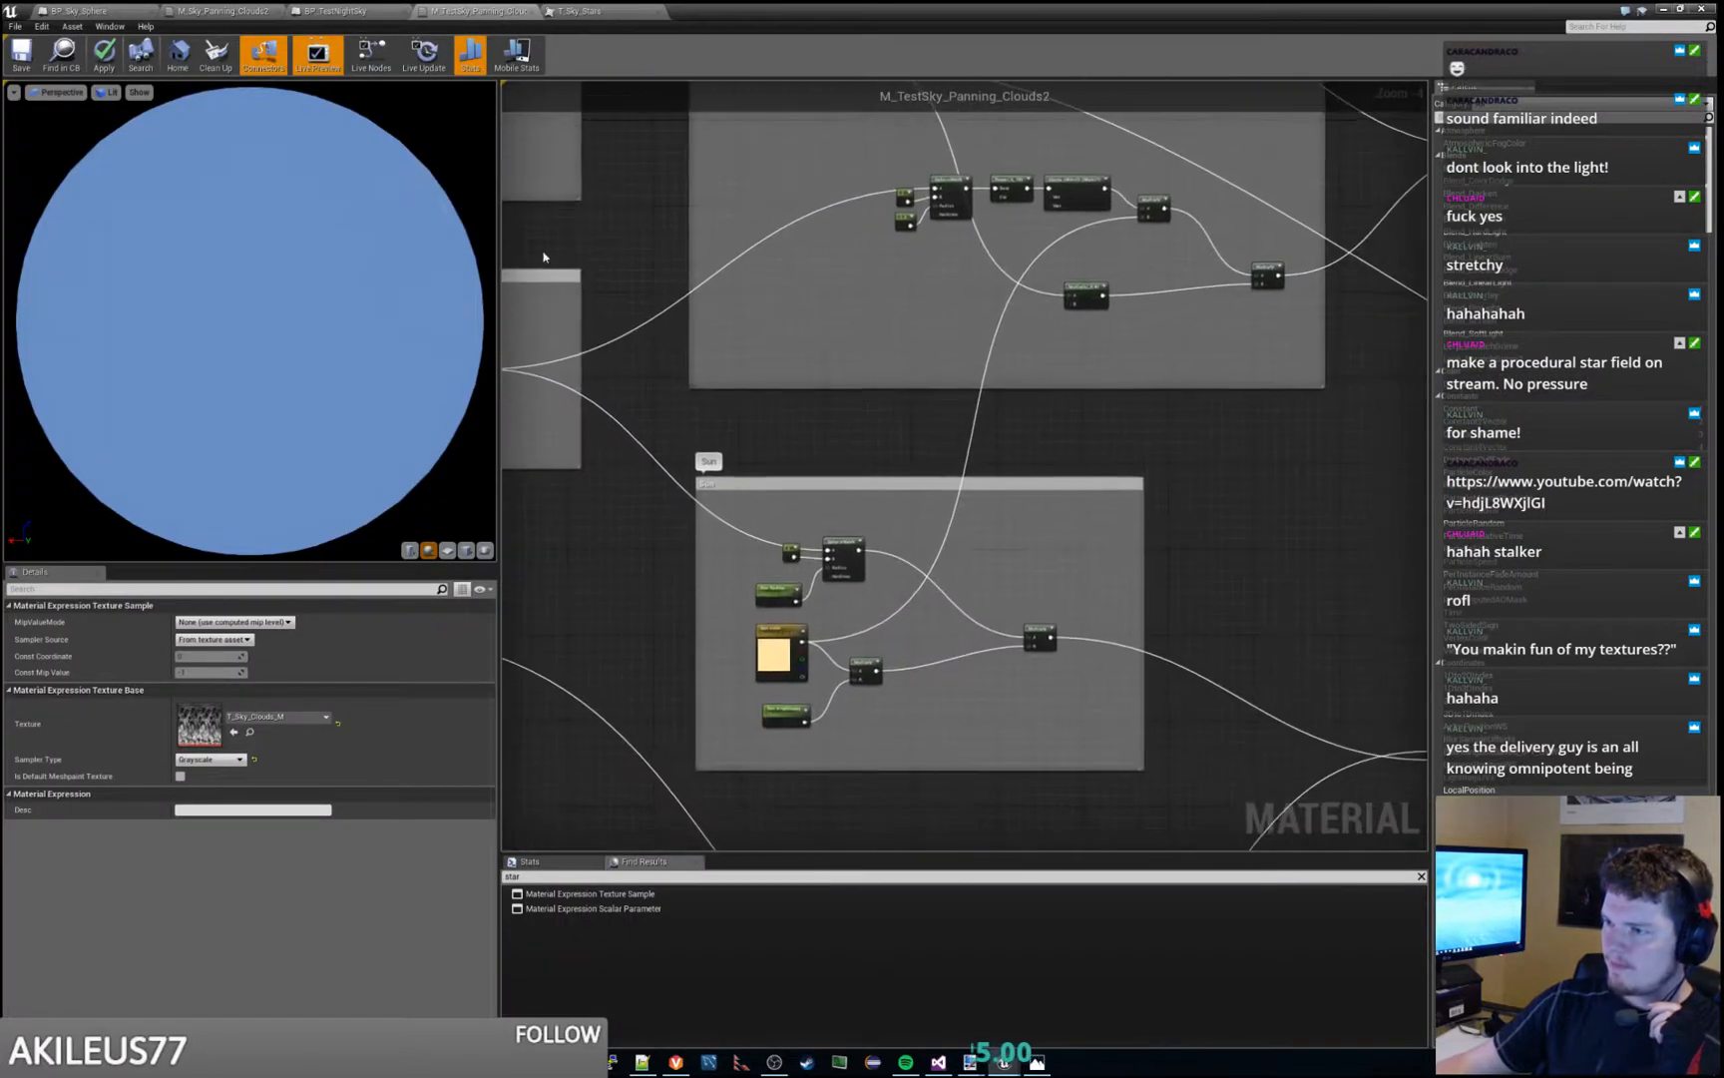
right_drag(909, 669, 1001, 590)
scroll(991, 564, up, 1)
scroll(991, 564, up, 1)
right_drag(902, 500, 1055, 242)
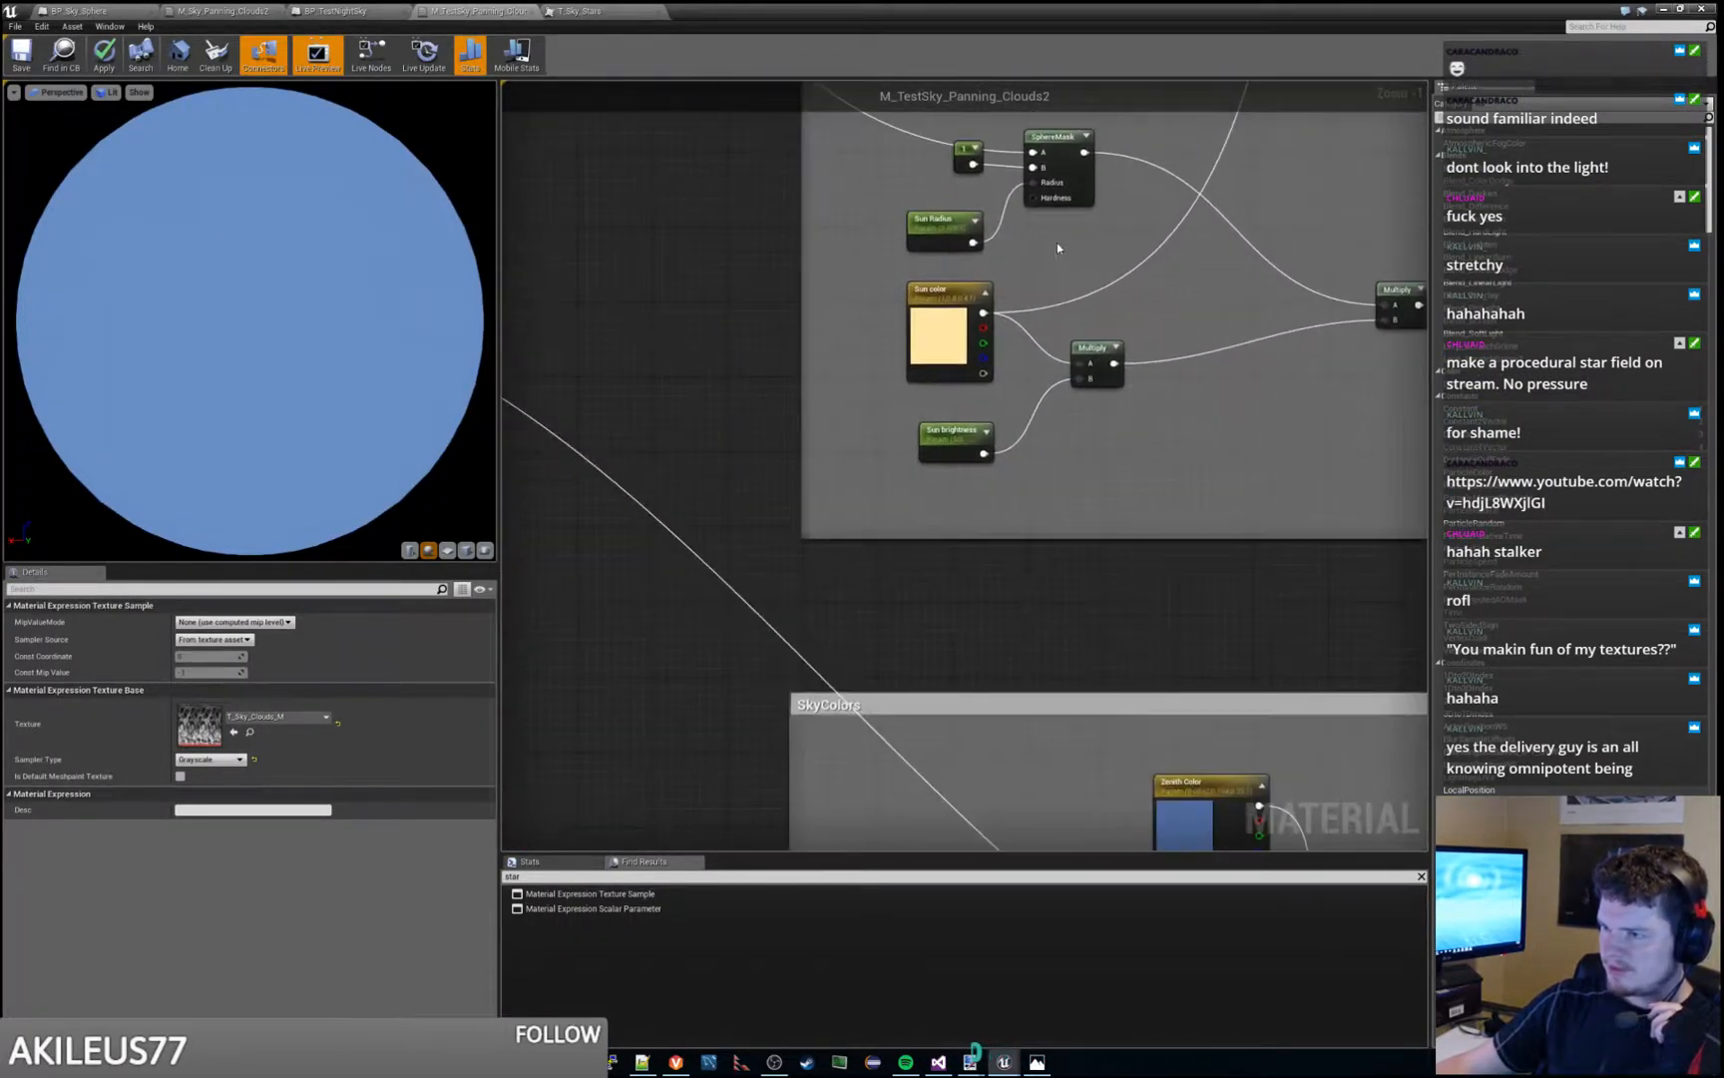
scroll(1056, 244, down, 2)
right_drag(999, 631, 965, 390)
click(965, 394)
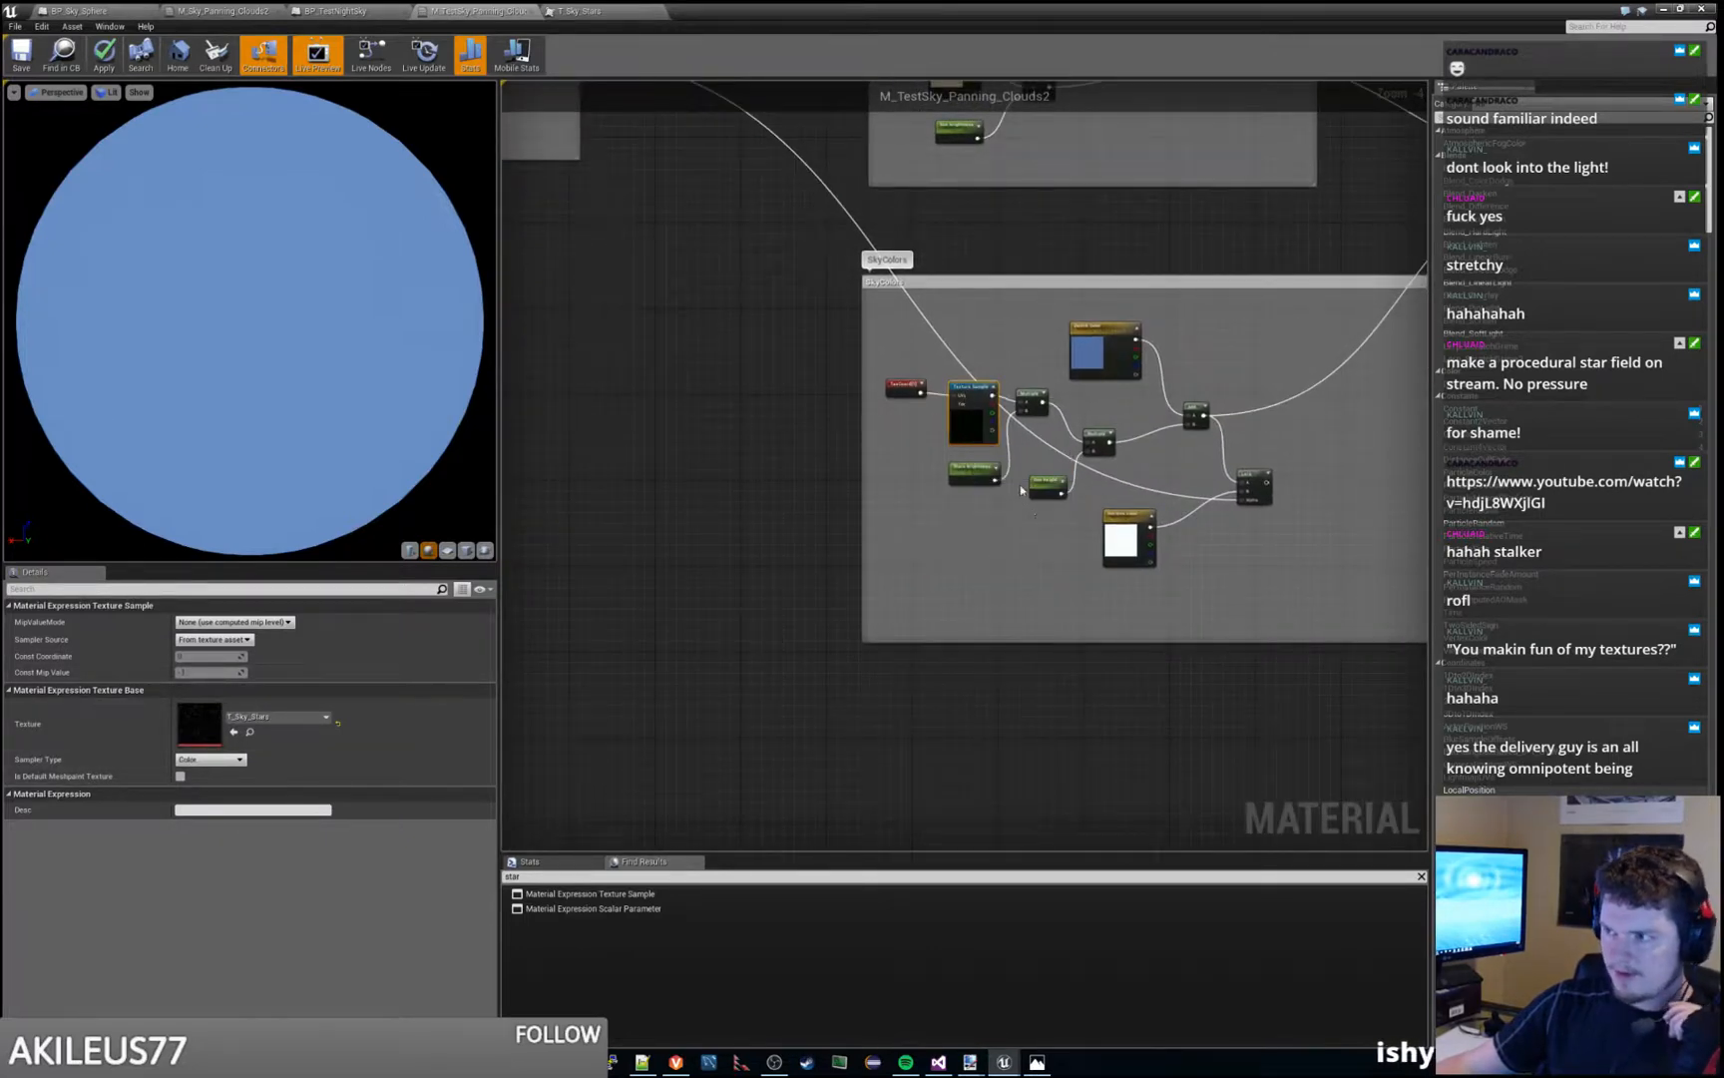
- Set UTiling and VTiling of the TexCoord node feeding the star texture to 36 and apply the material
scroll(1018, 475, up, 3)
click(807, 318)
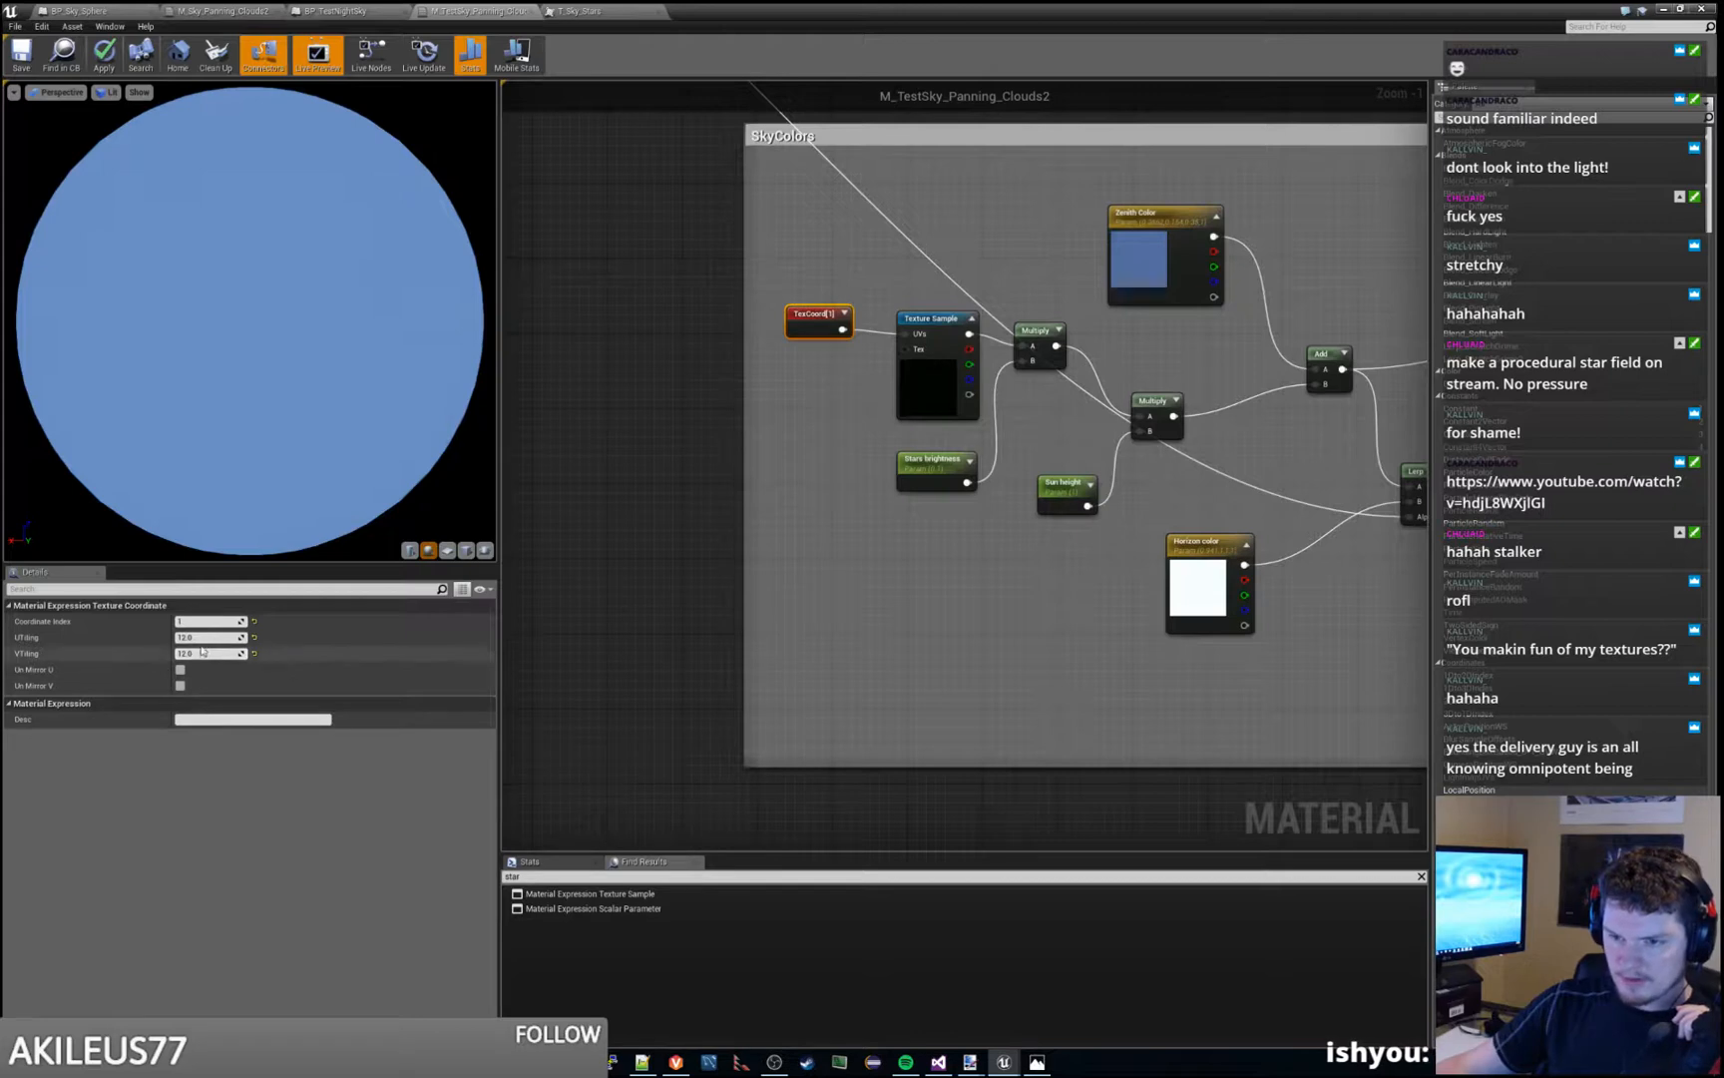
click(255, 638)
click(255, 654)
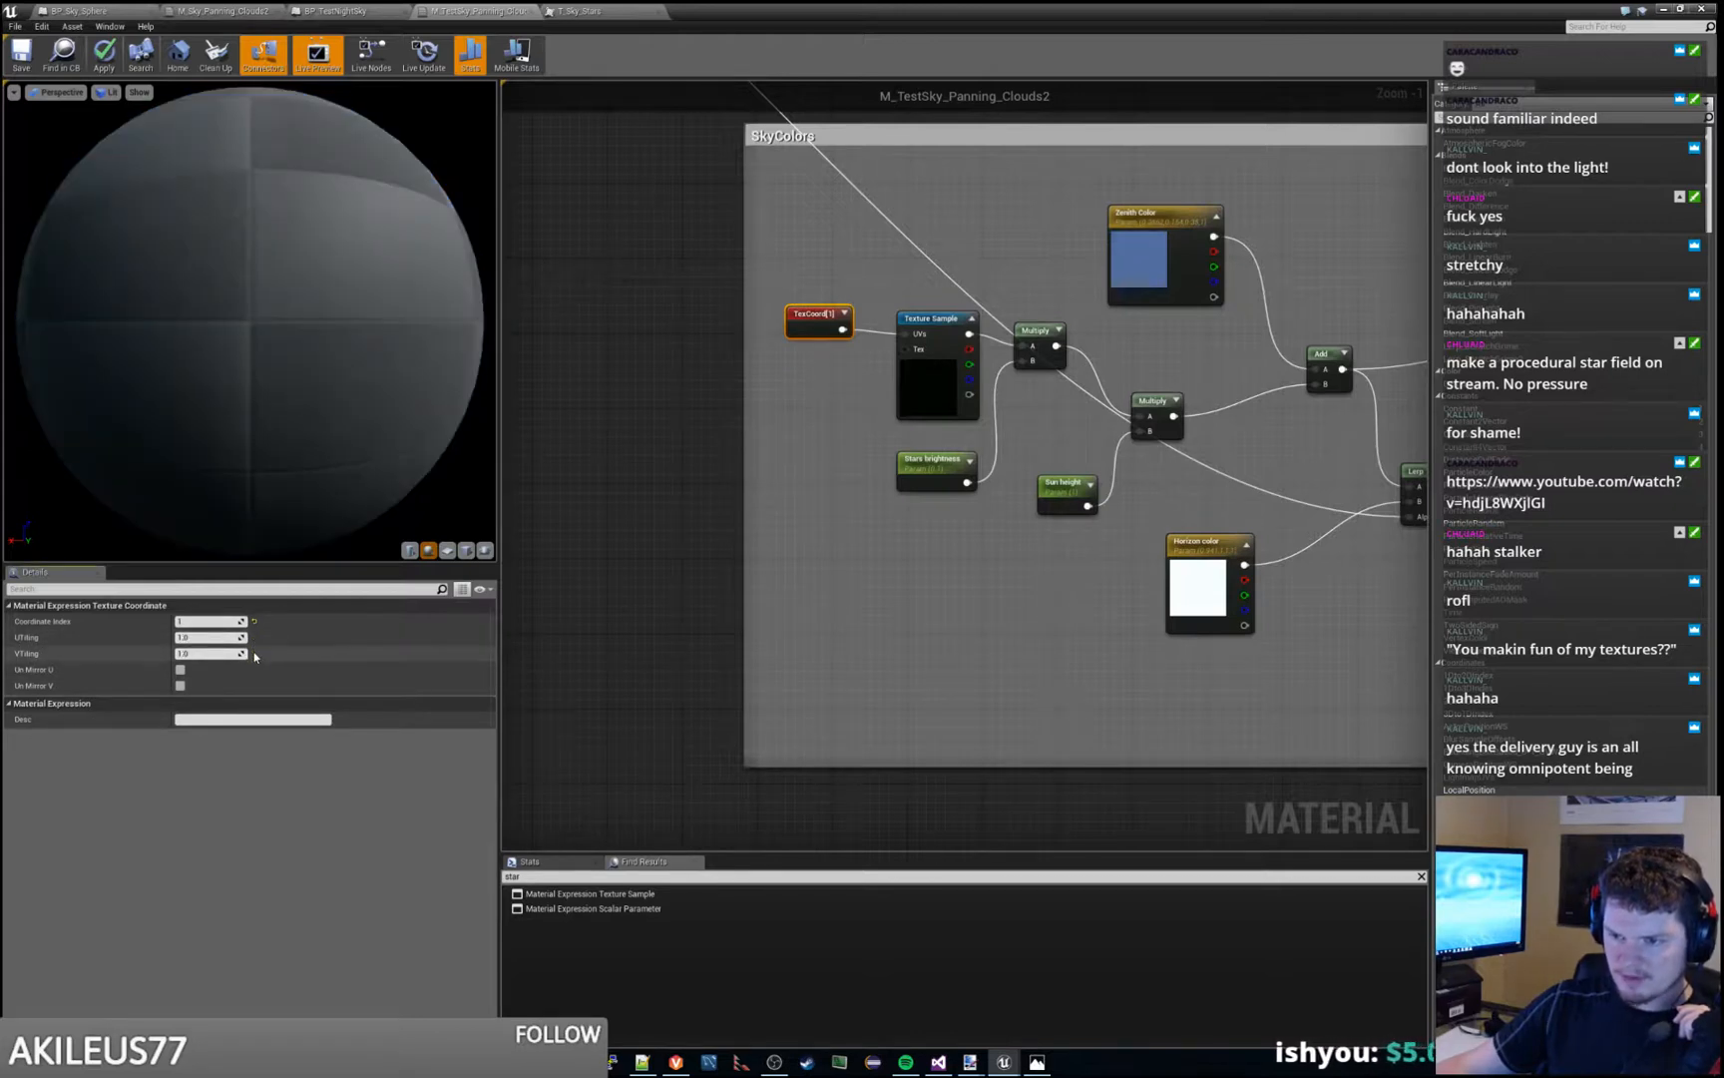
click(203, 636)
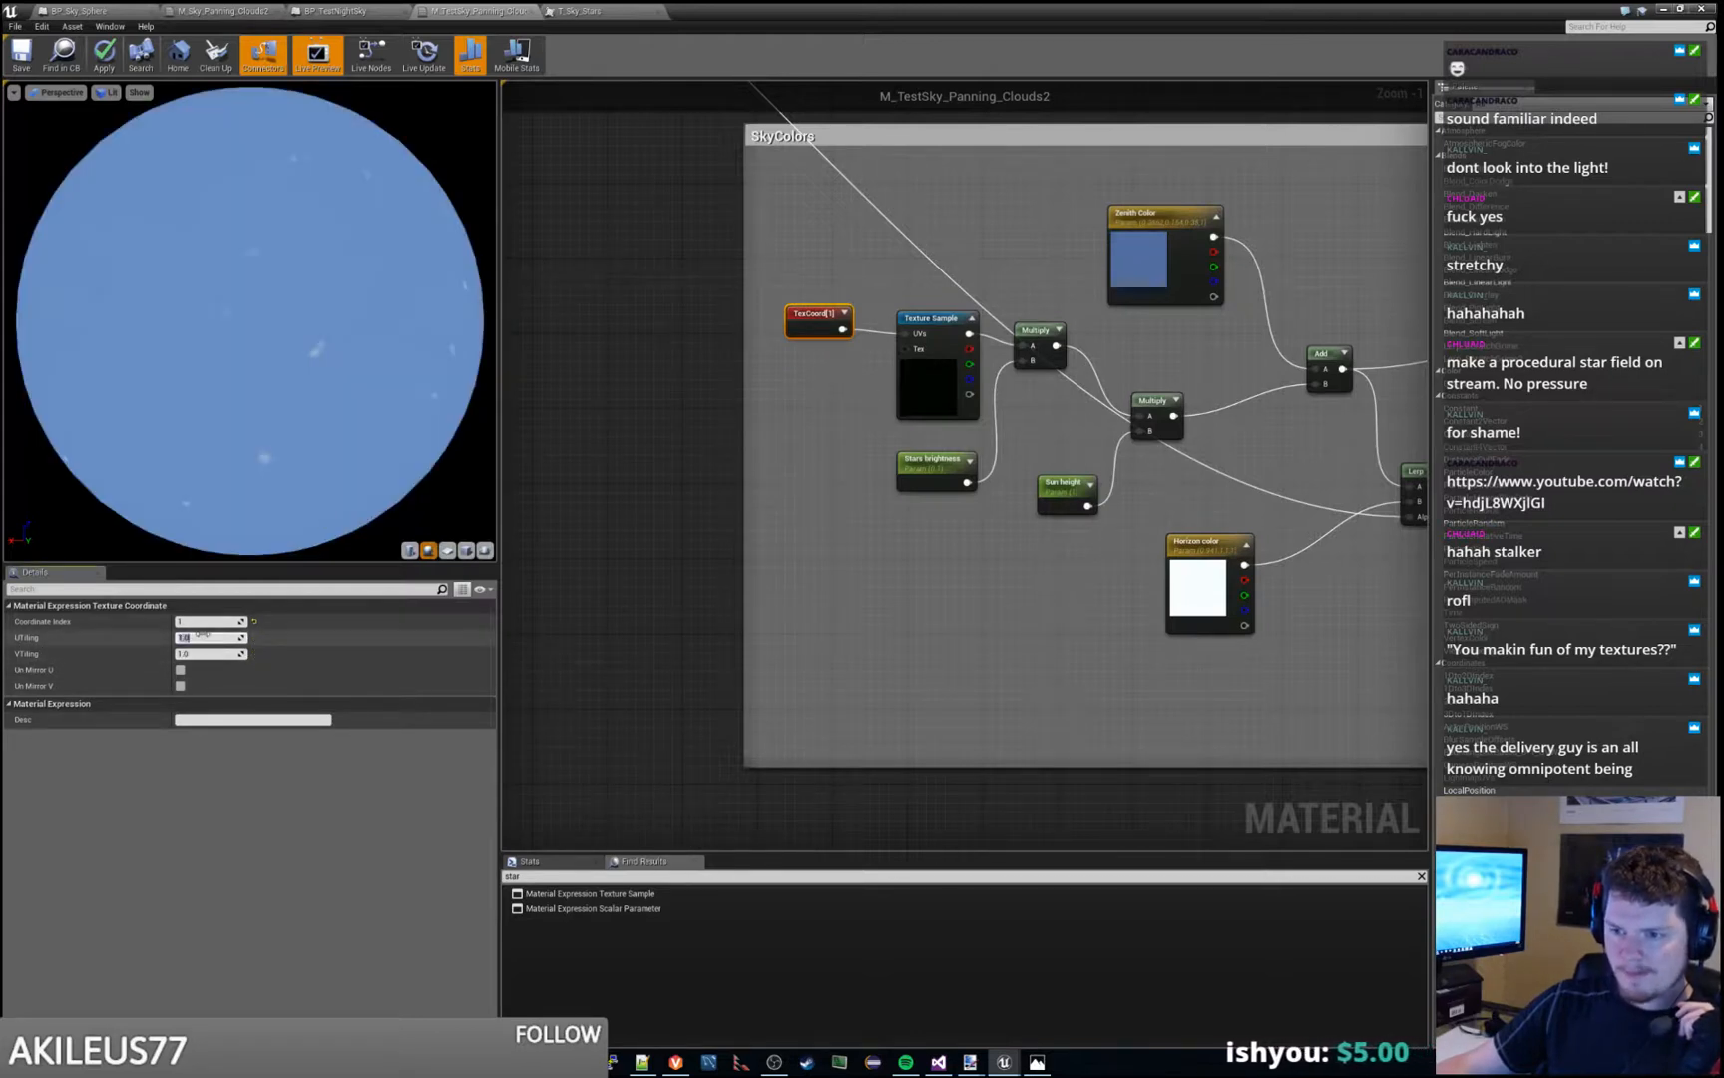
text(36)
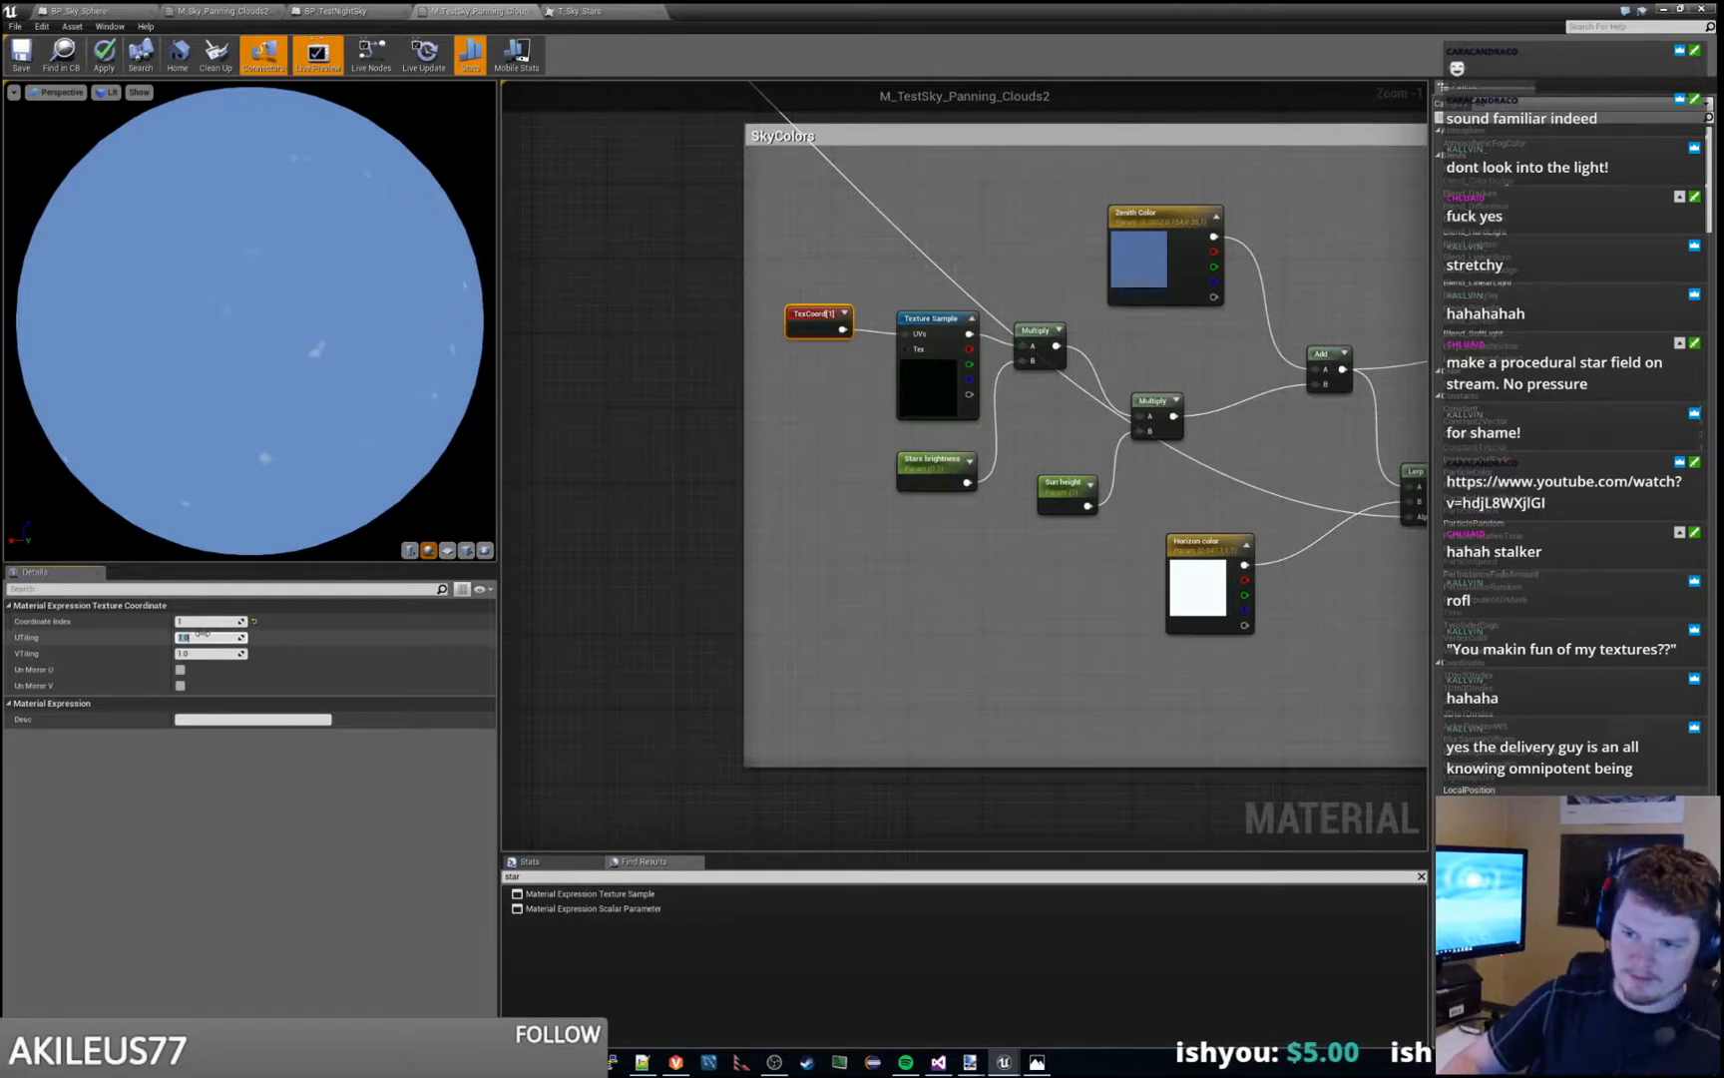
key(Tab)
text(36)
key(Return)
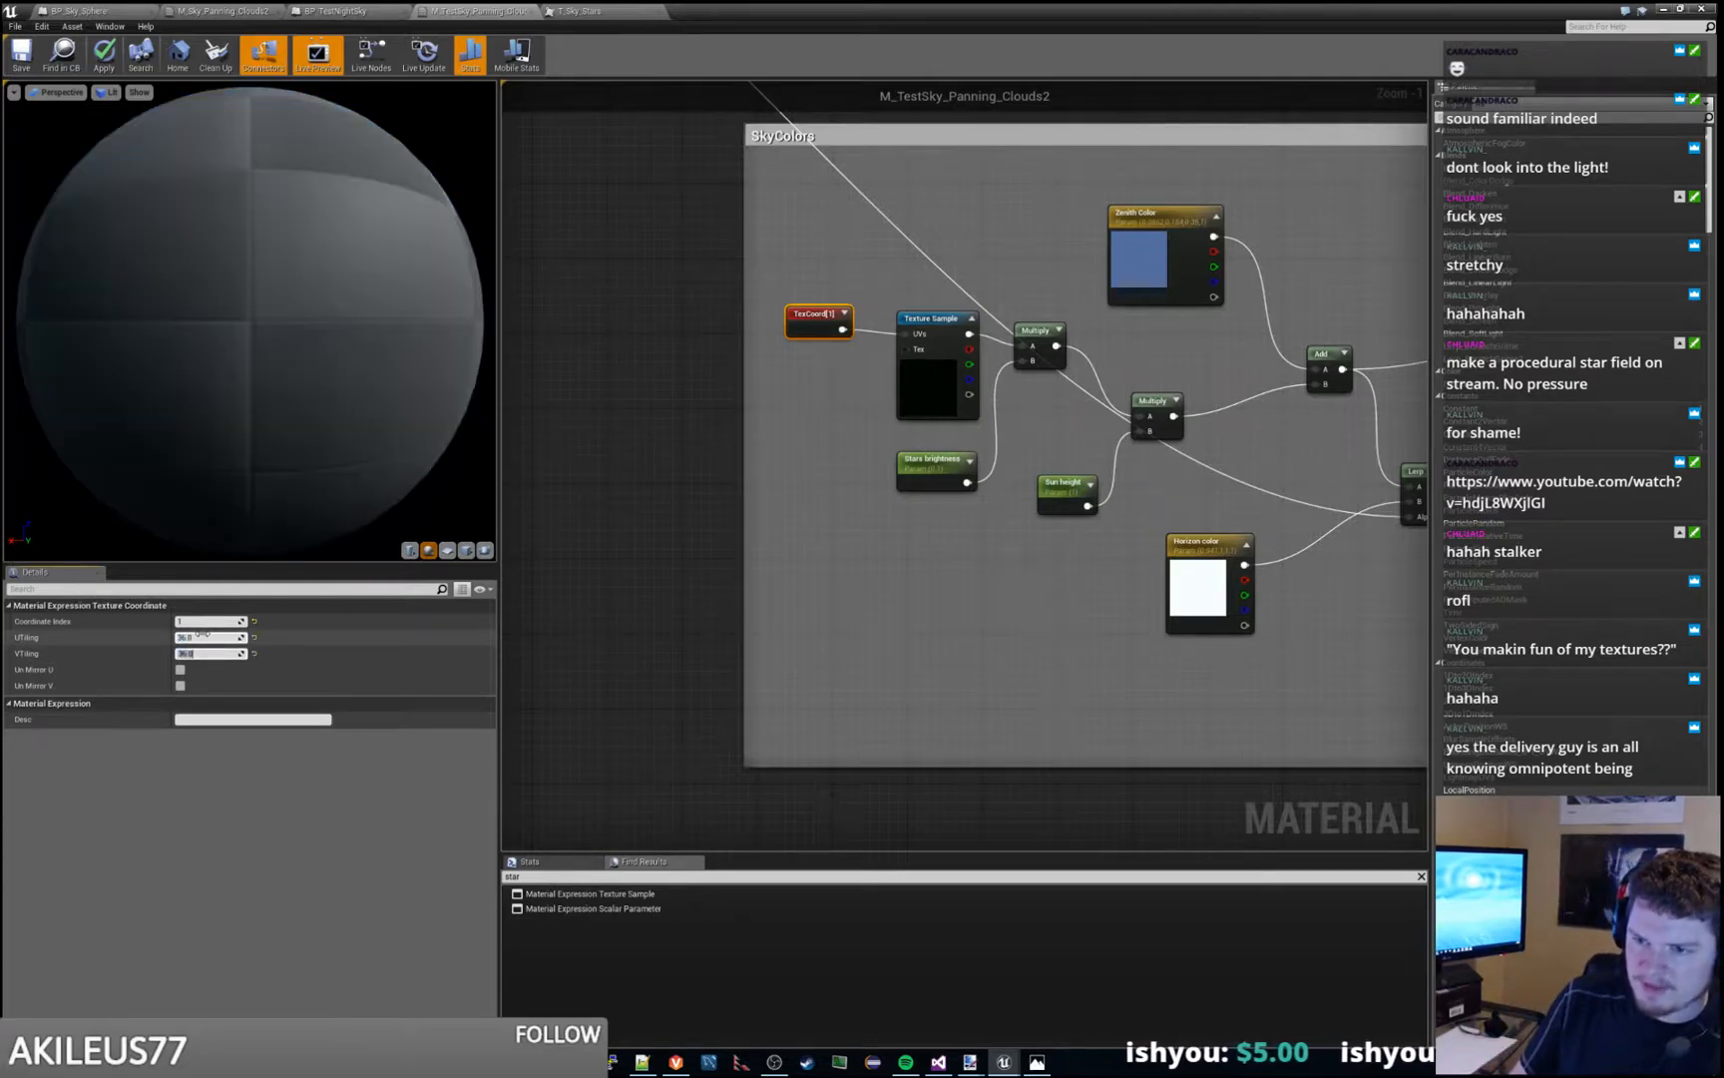
click(103, 55)
- Play Grasslands_At_Night, run the character across the terrain to check the star tiling, stop, and save the level
drag(909, 10, 1723, 20)
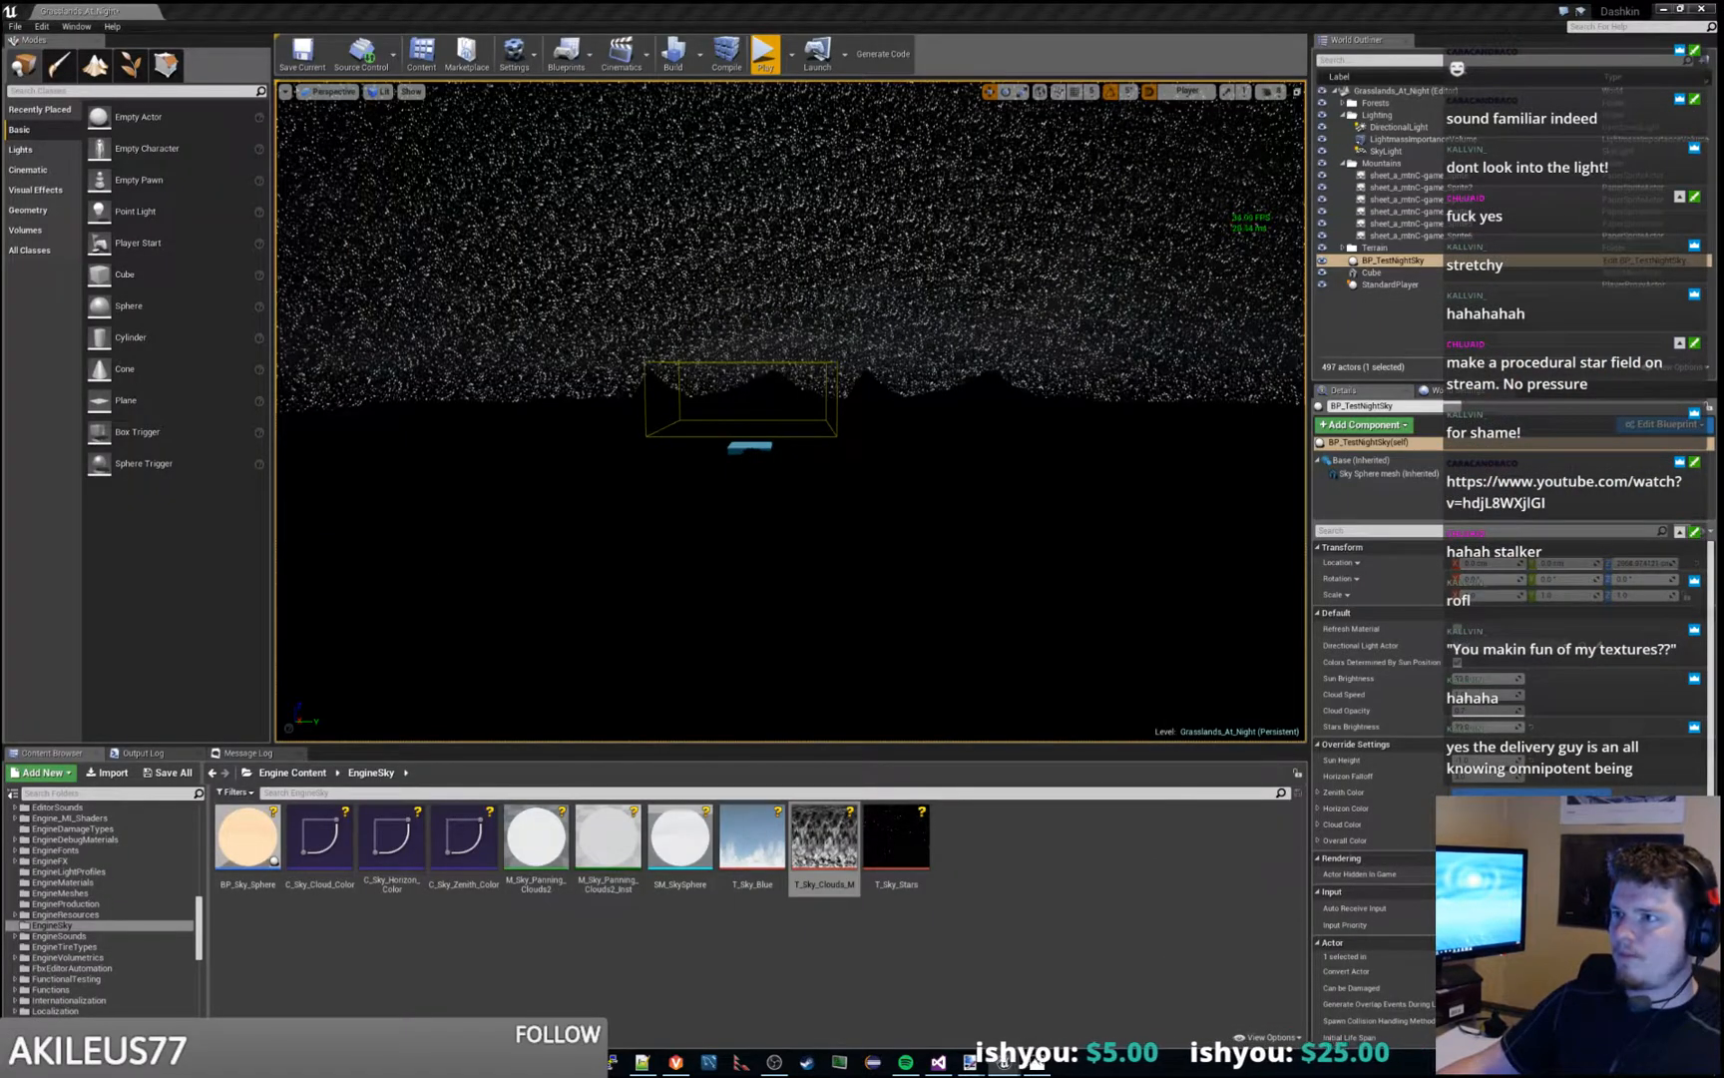
click(764, 55)
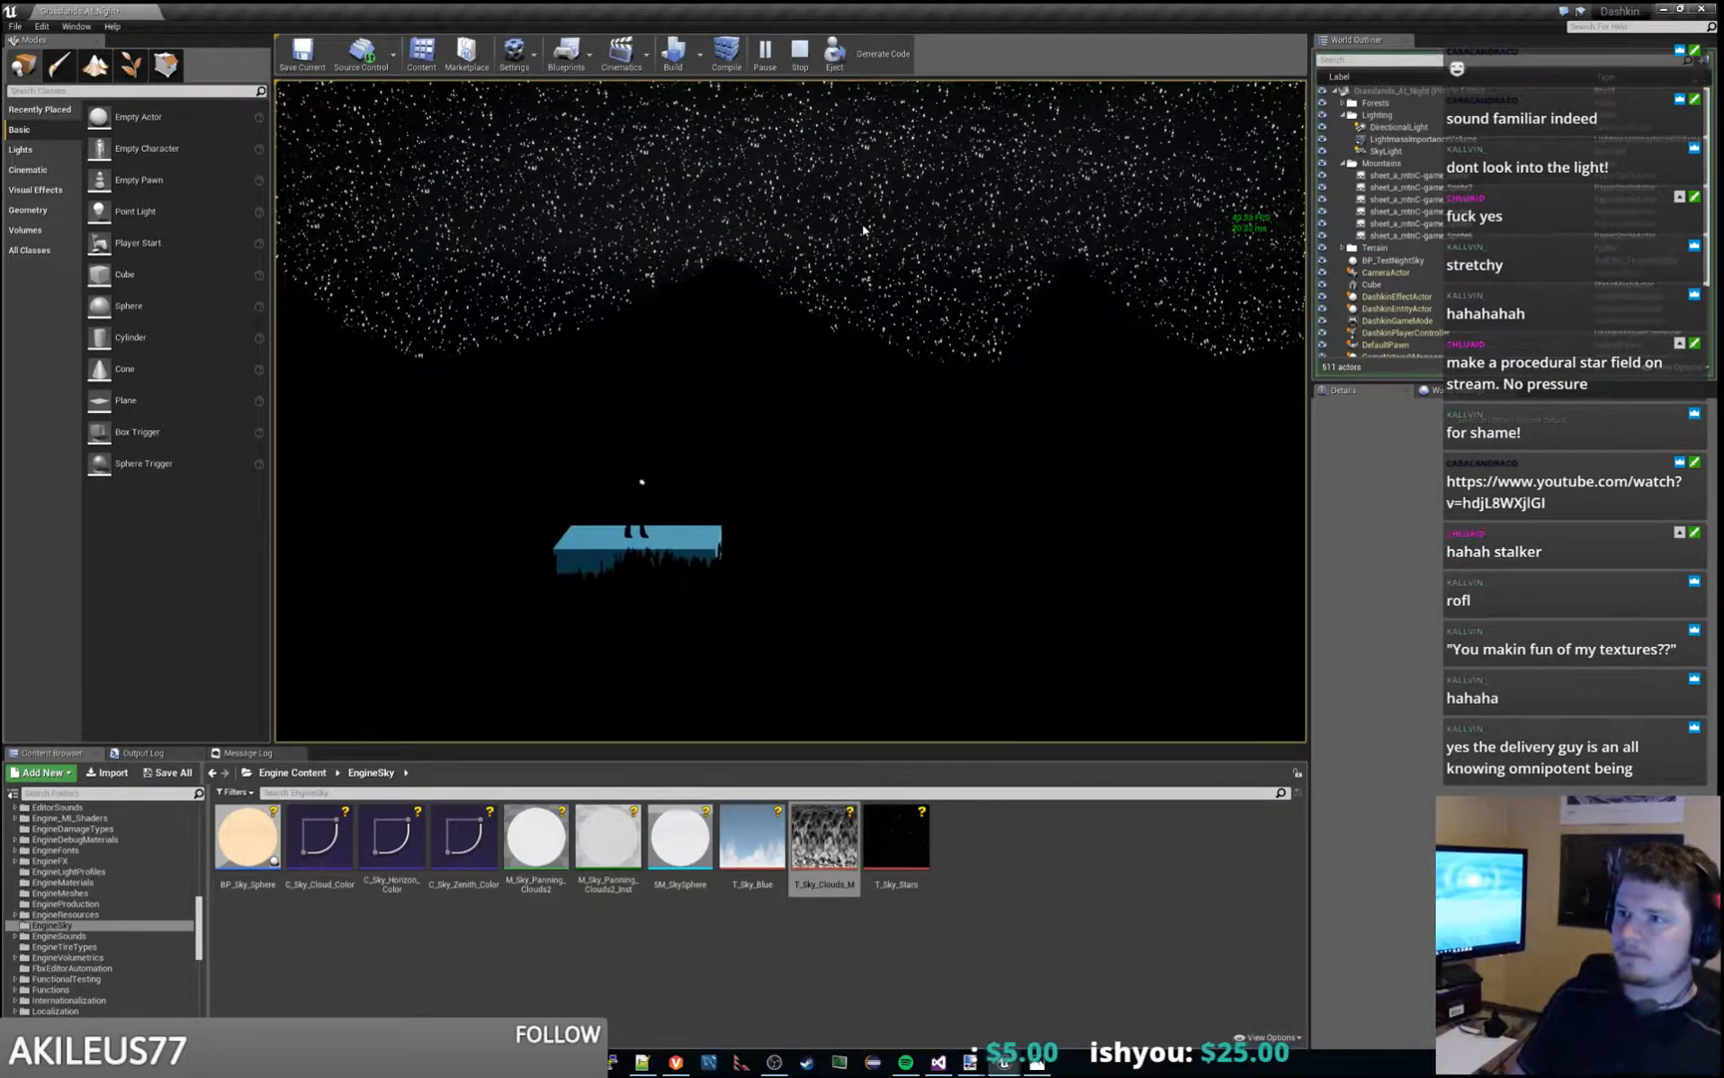
key(d)
key(space)
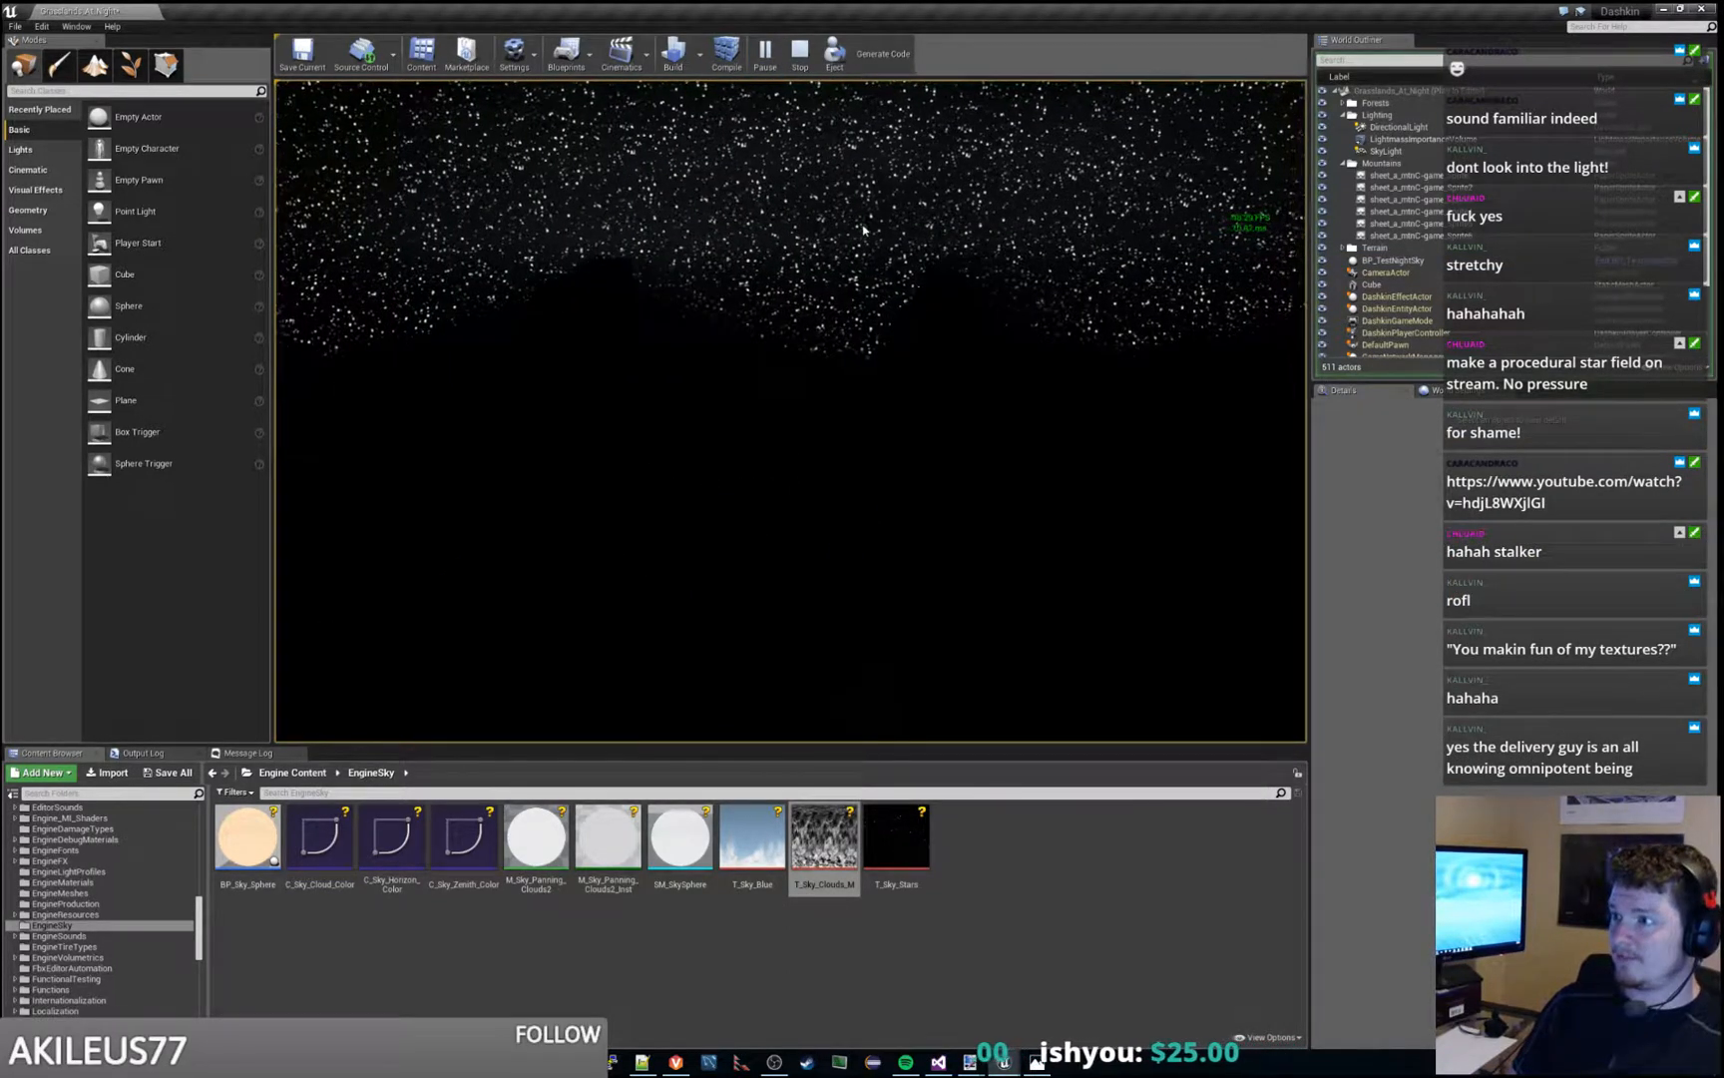
key(d)
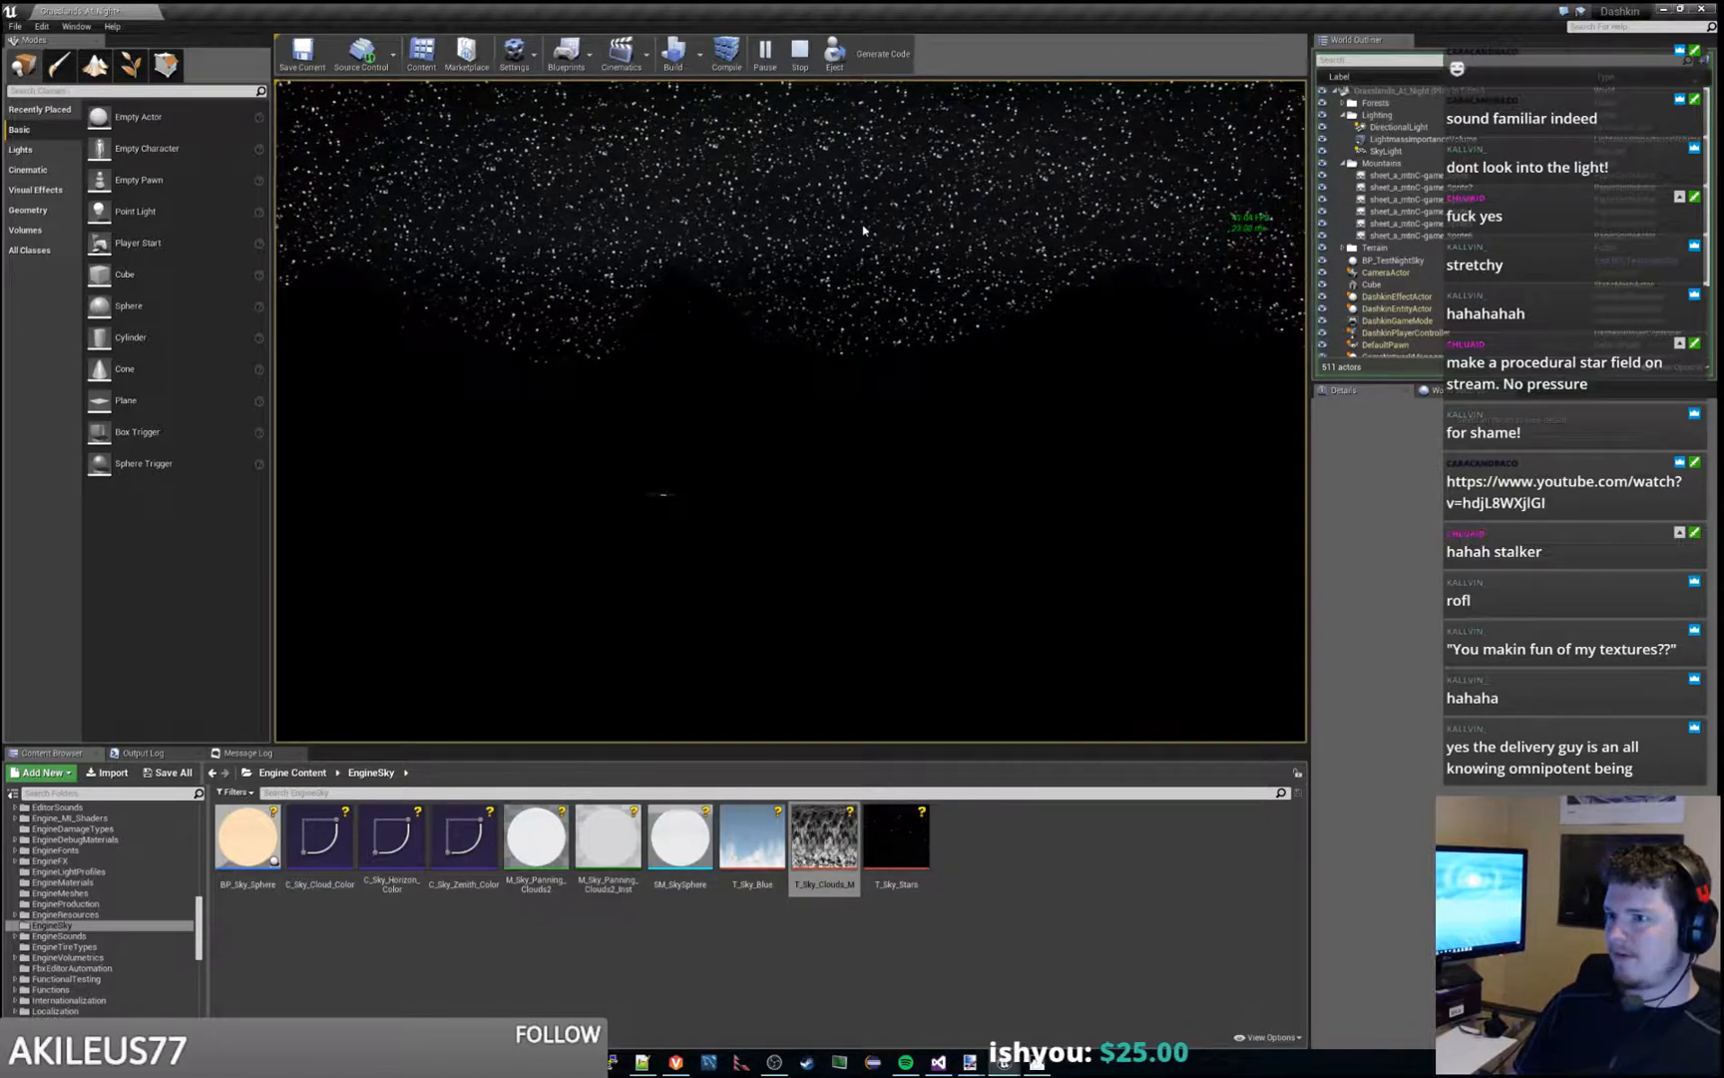
key(d)
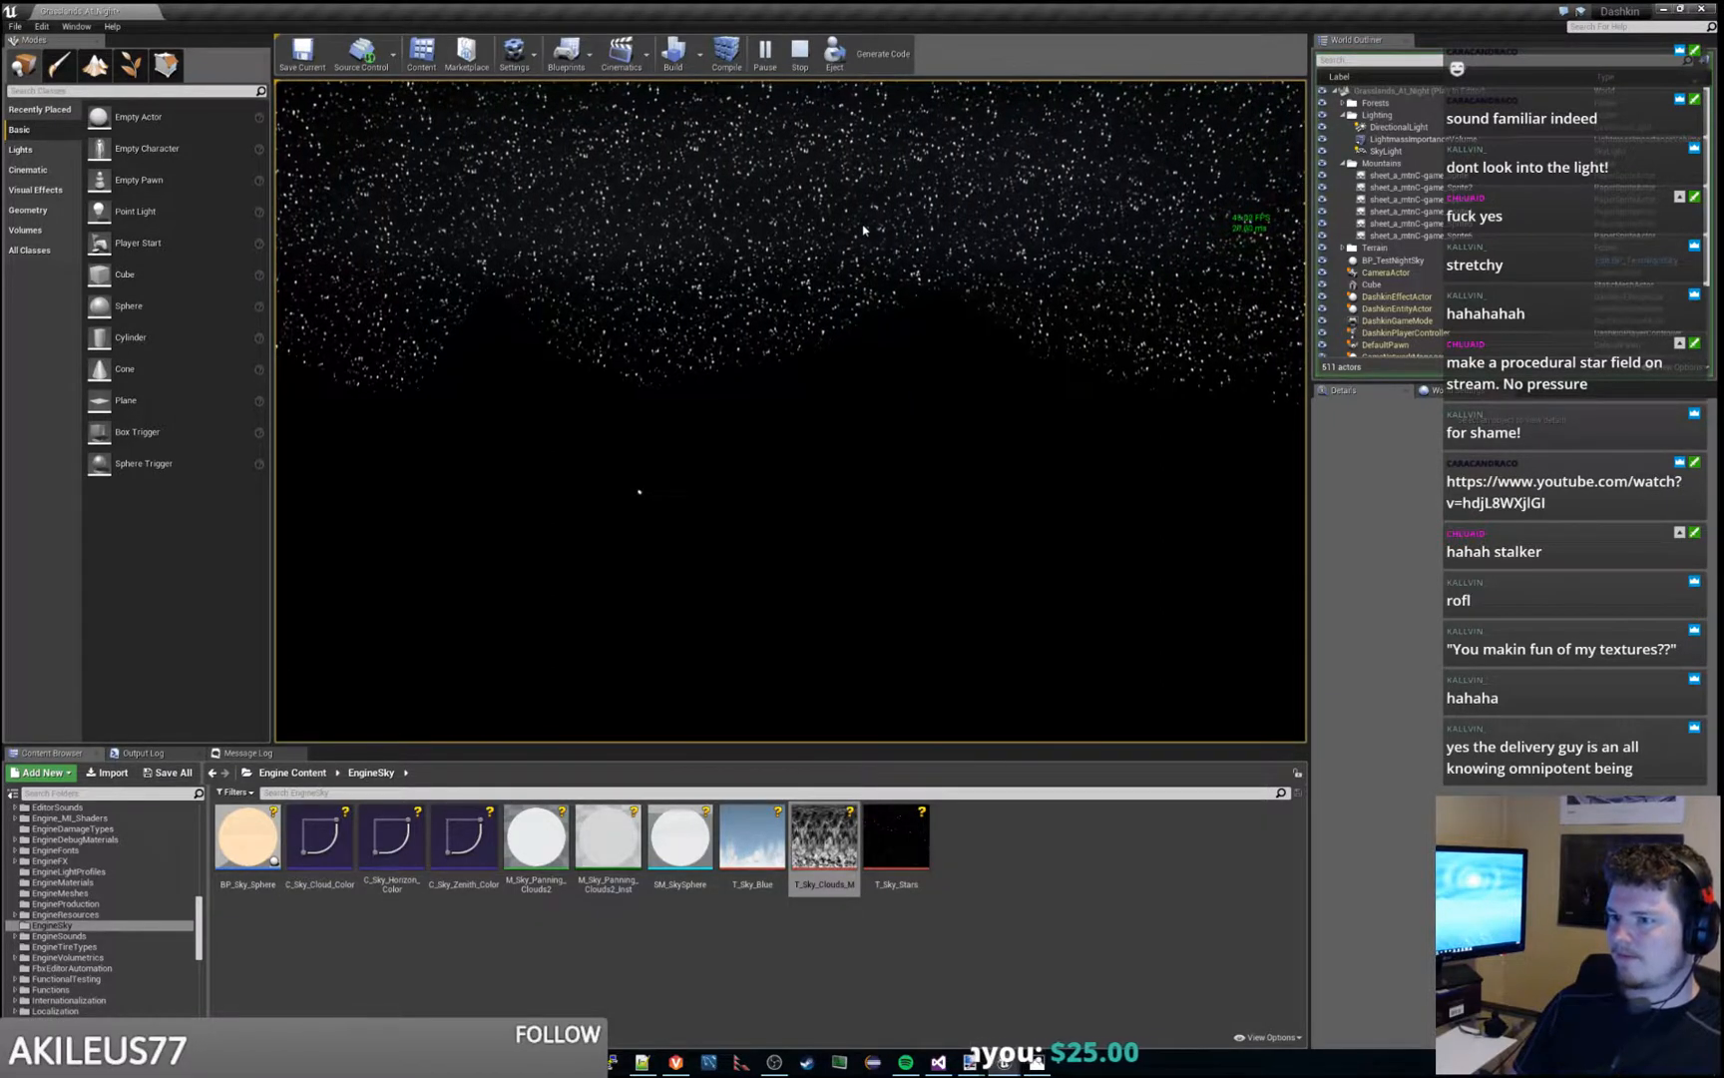
key(d)
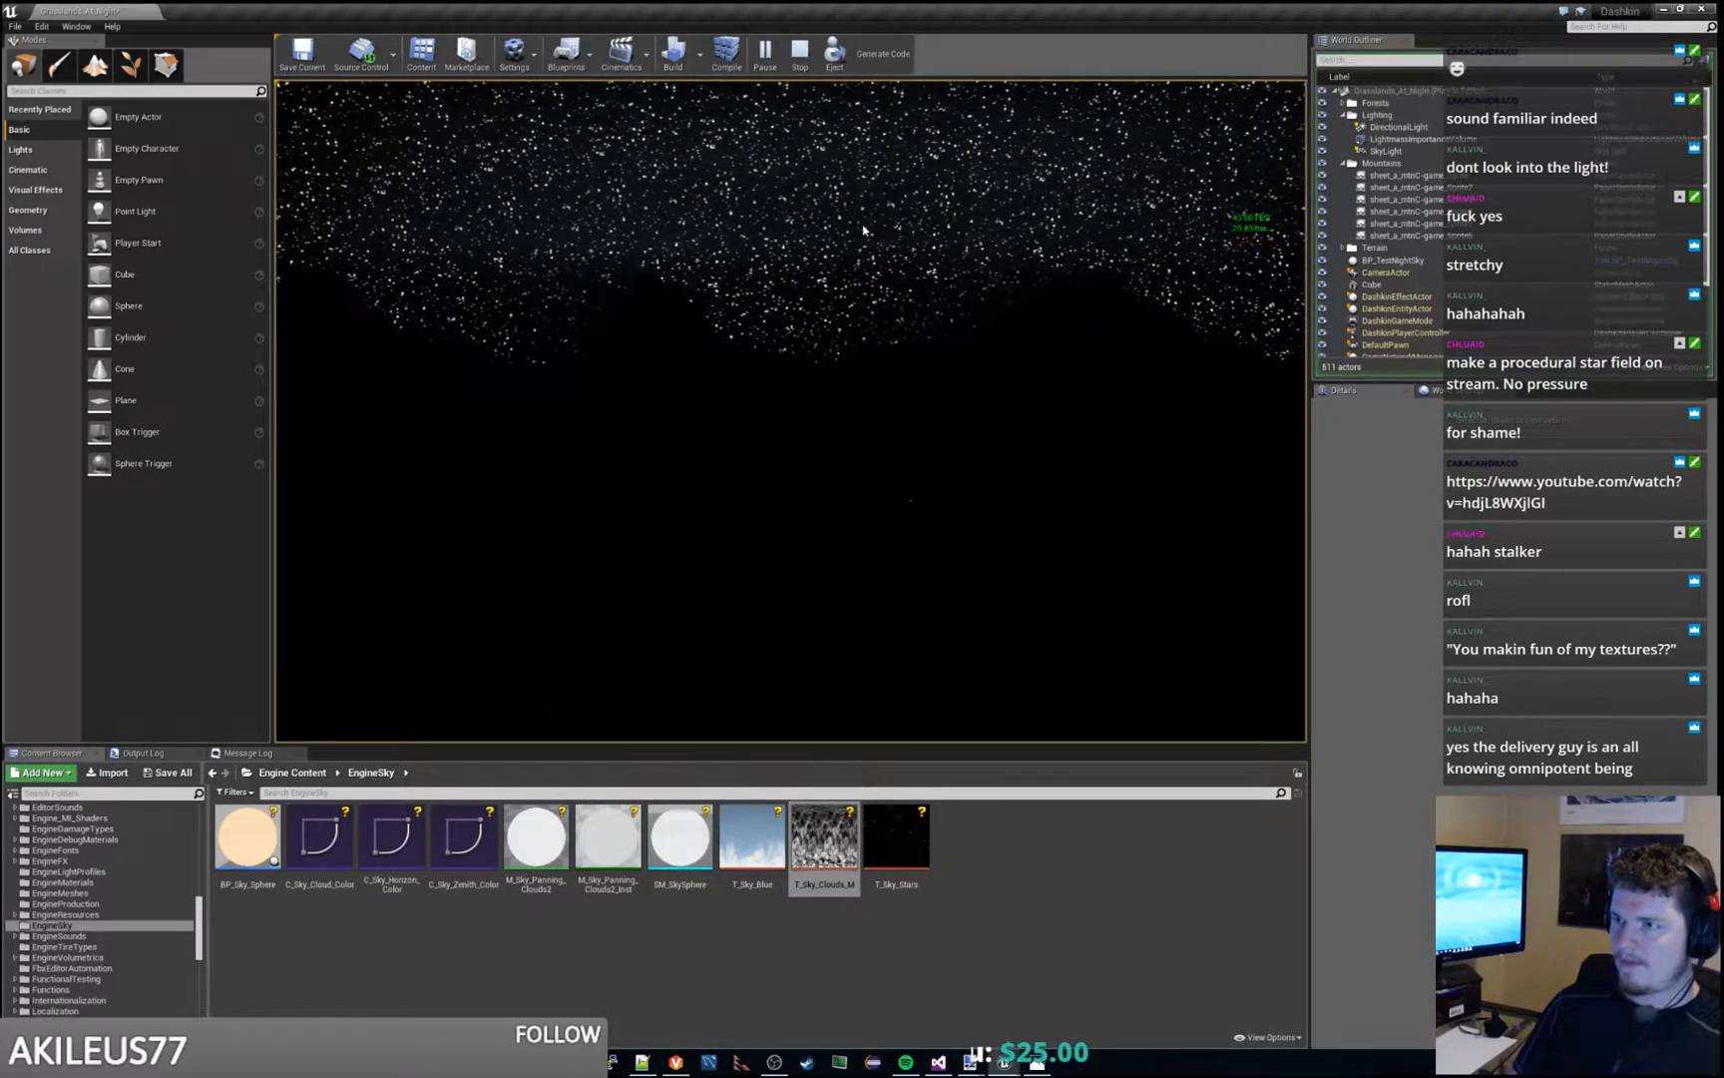
key(d)
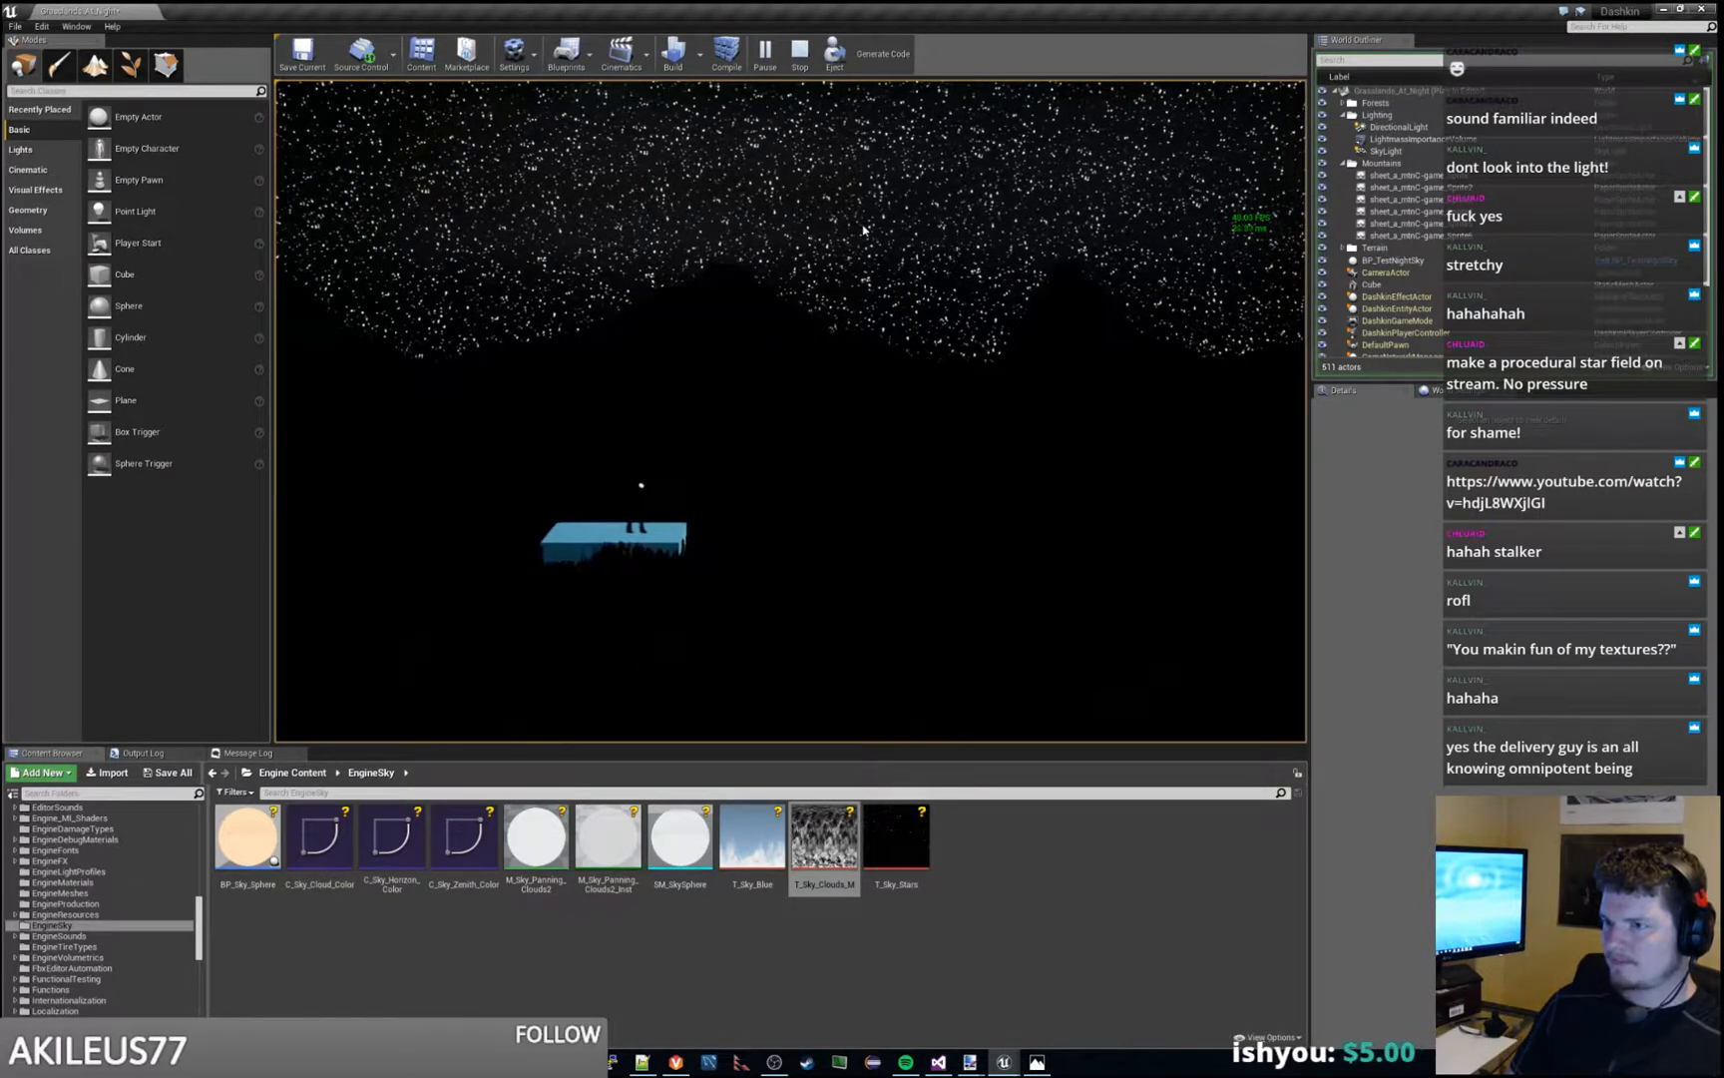
key(Escape)
key(ctrl+s)
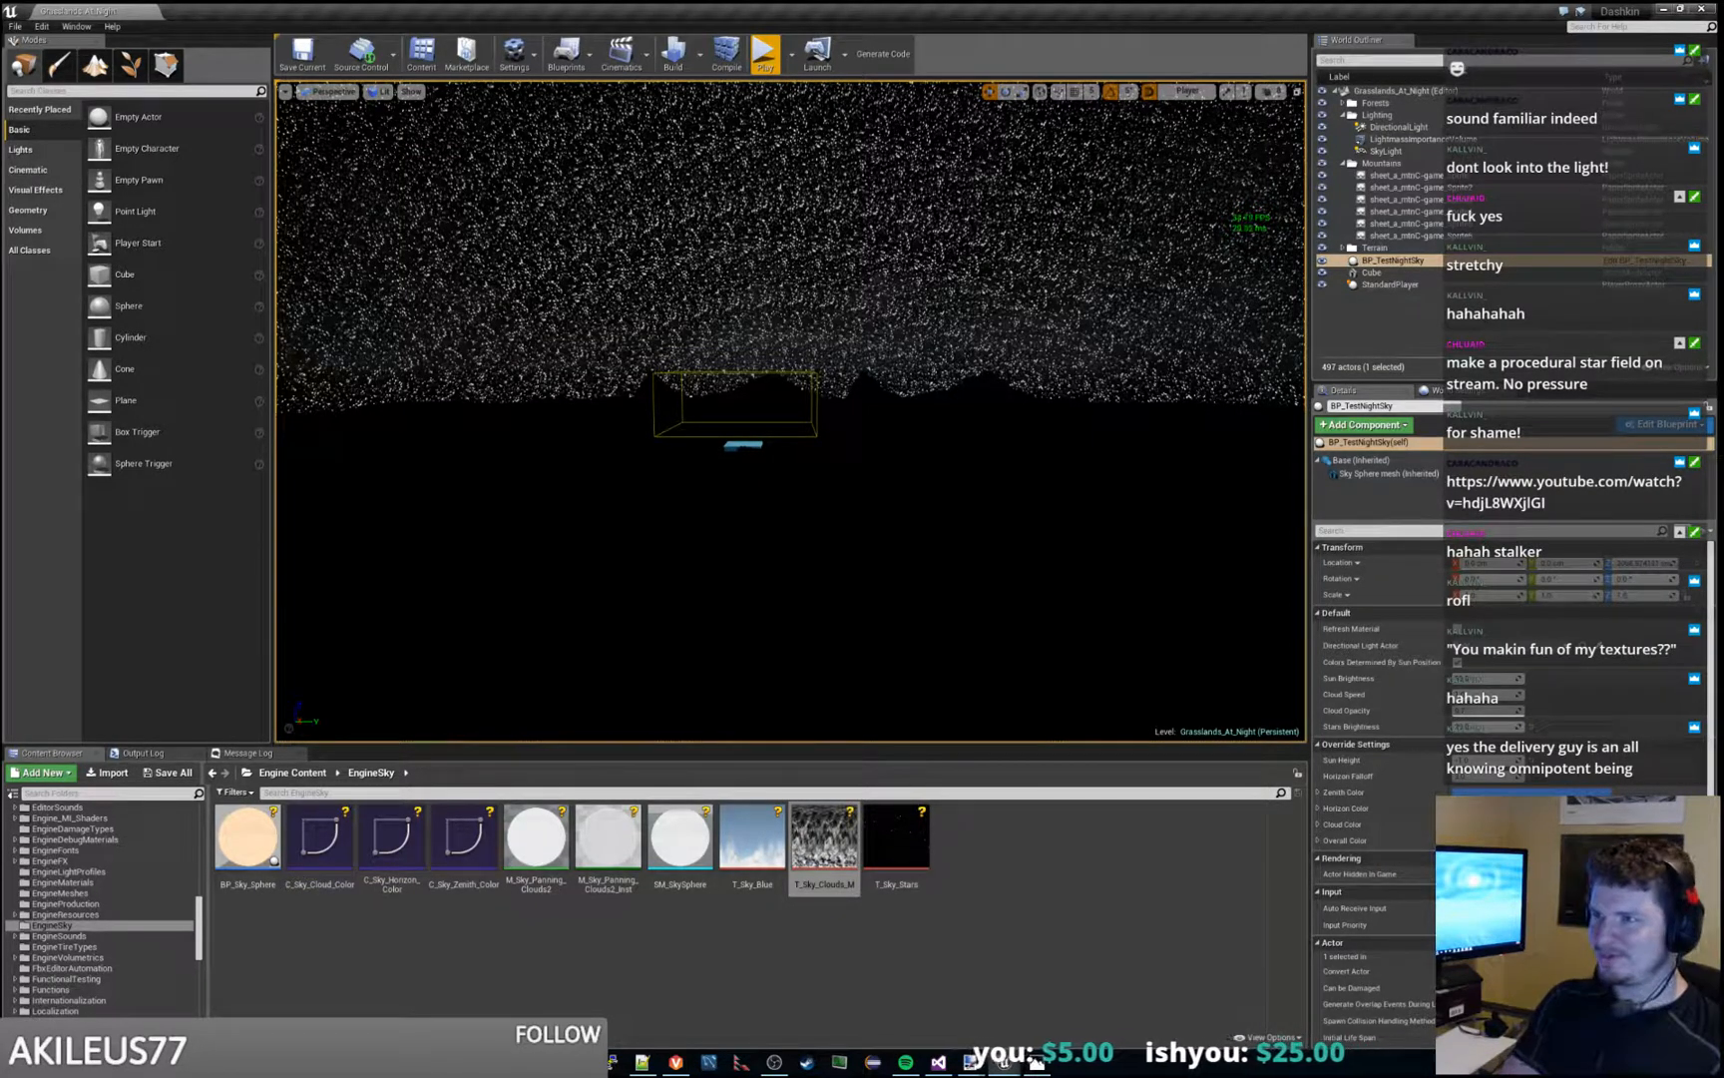
- Play and stop the level twice more to examine how the star field looks behind the mountains
click(767, 58)
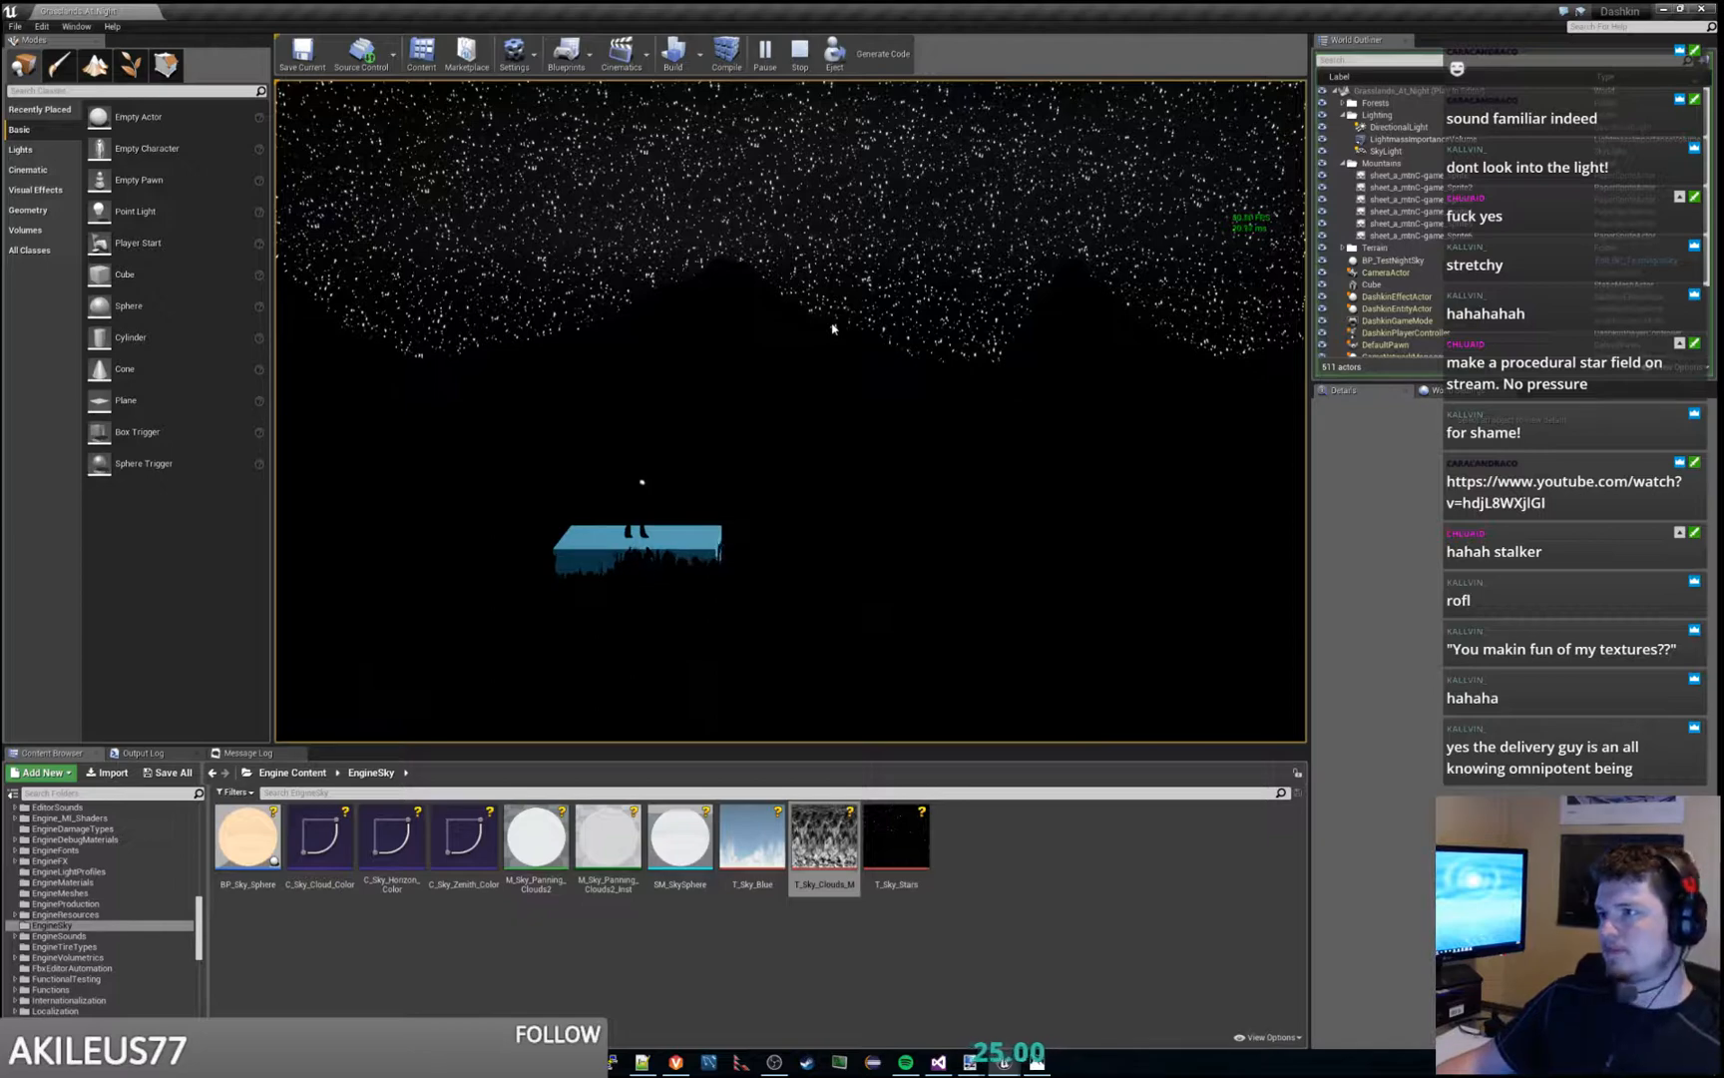
key(Escape)
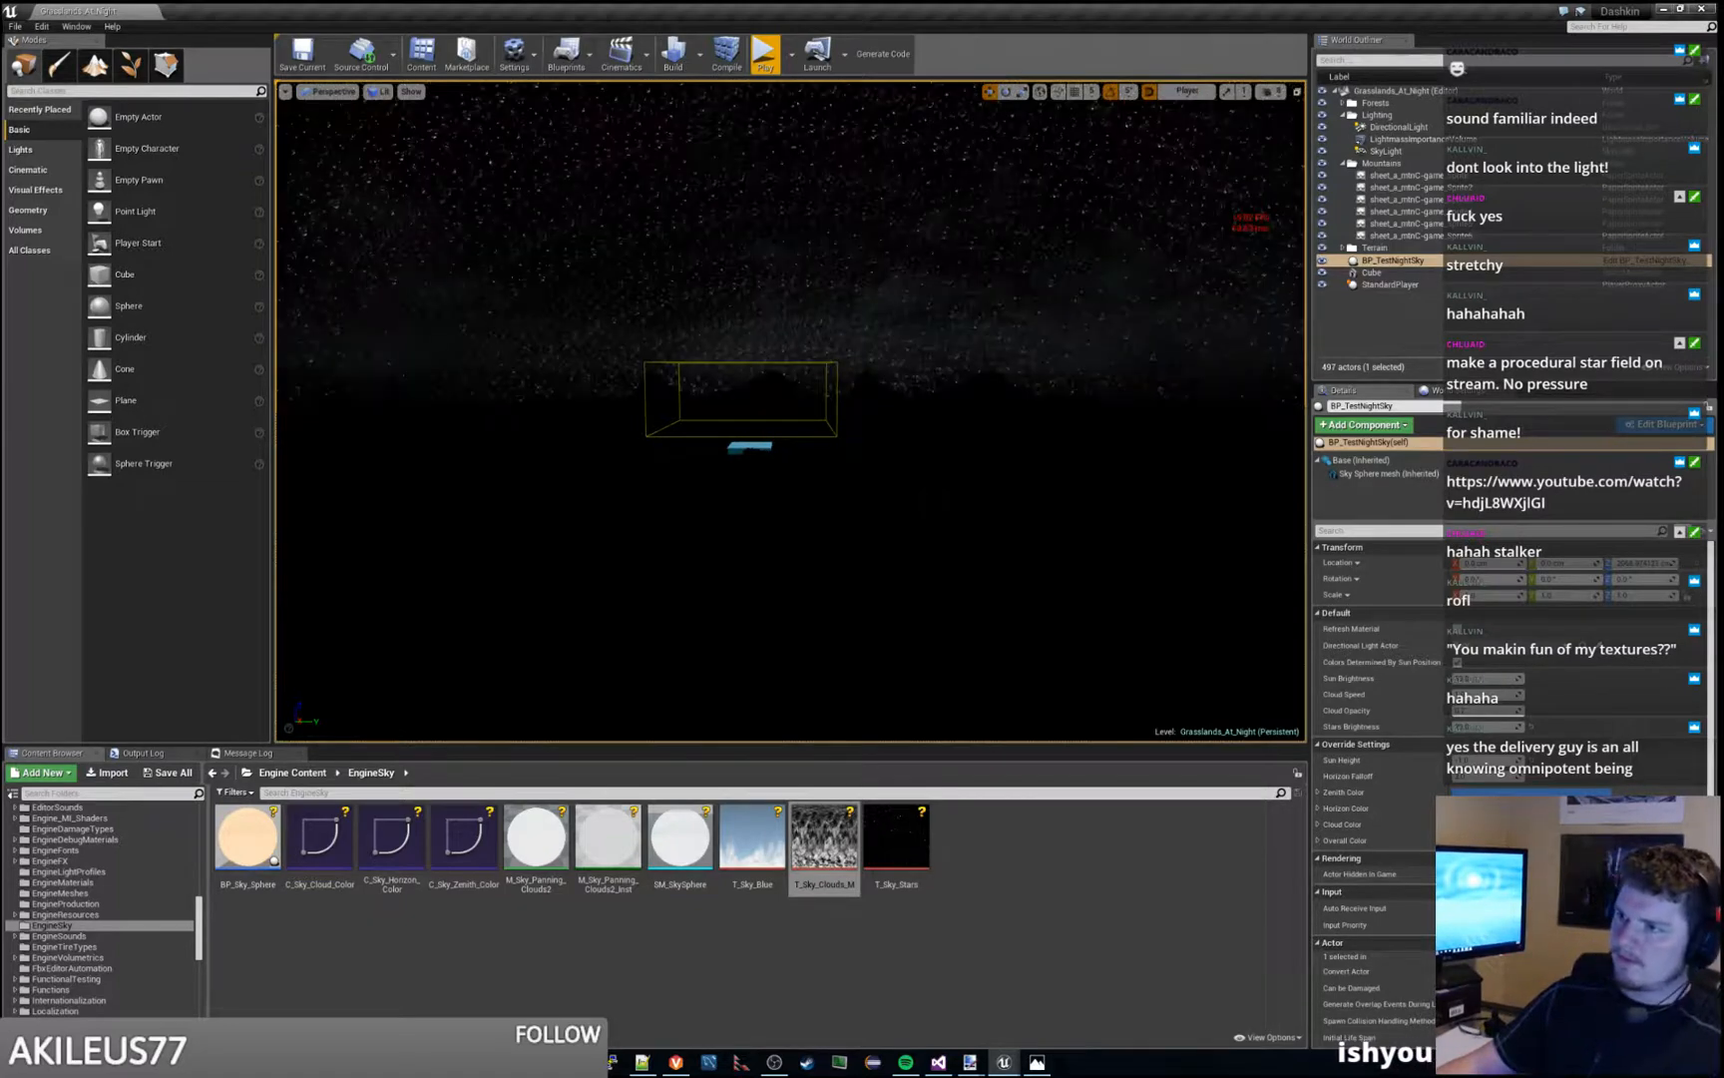
click(764, 56)
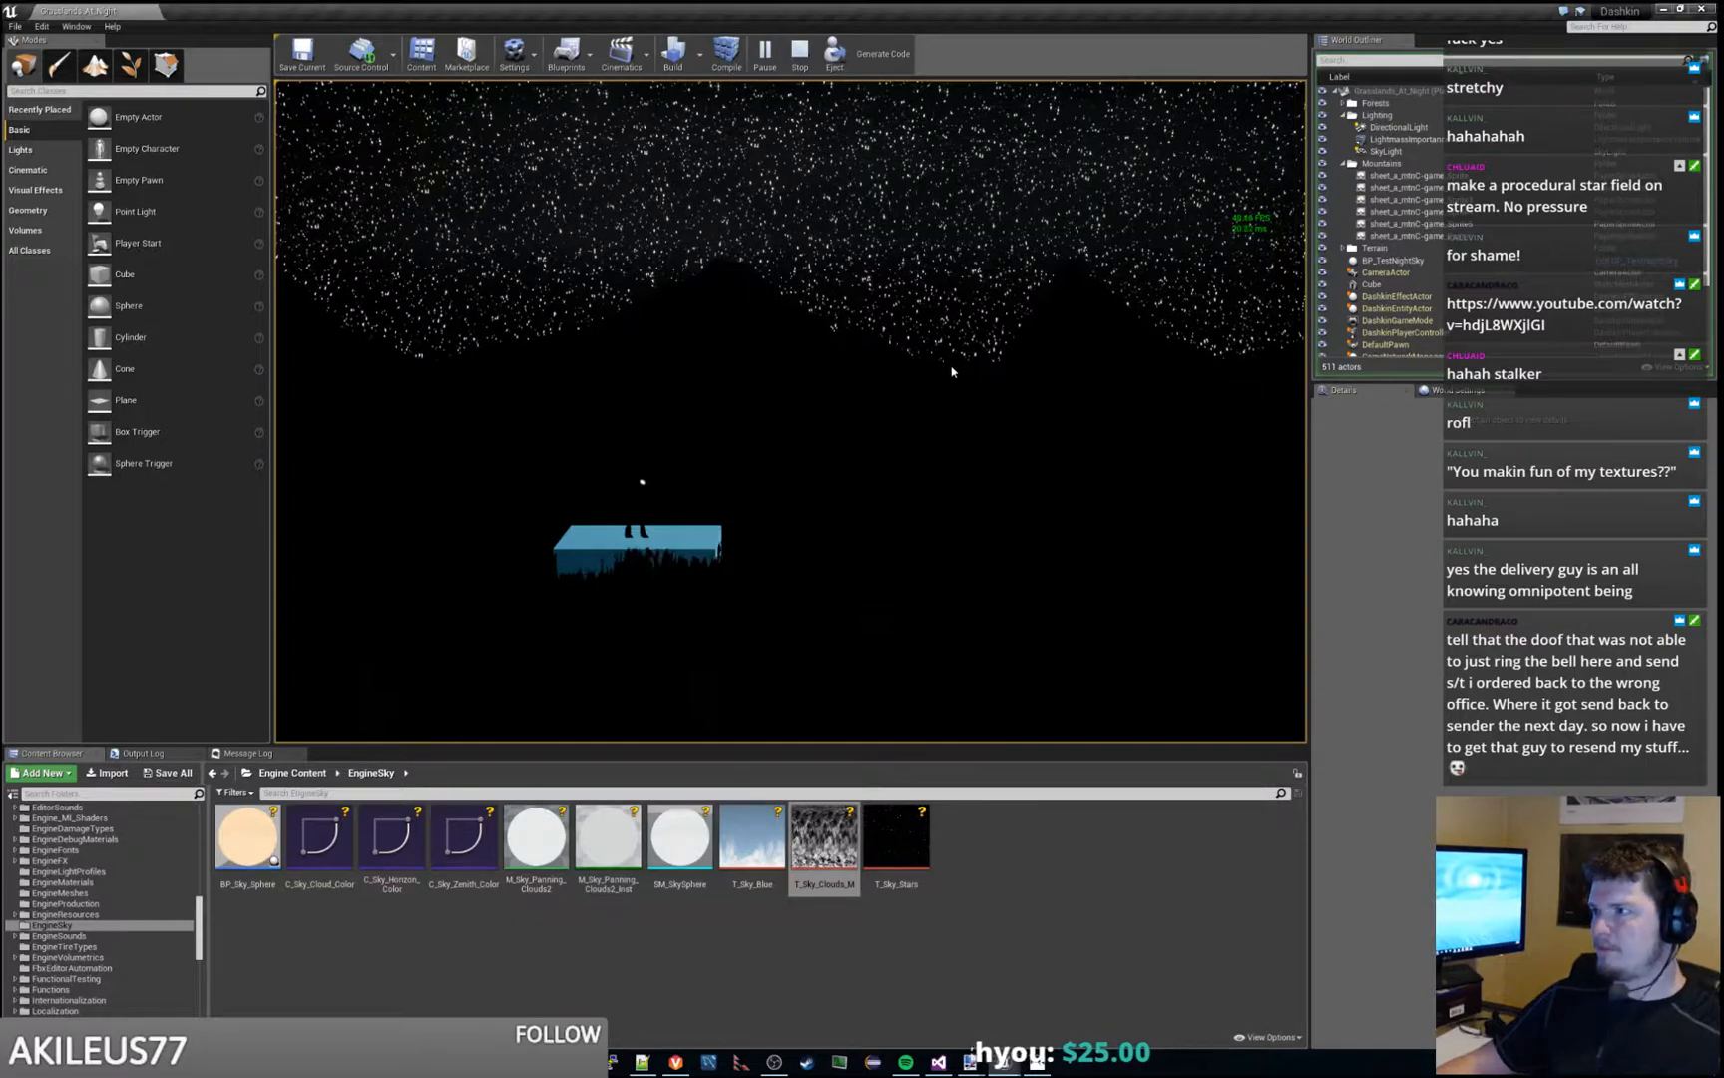
key(Escape)
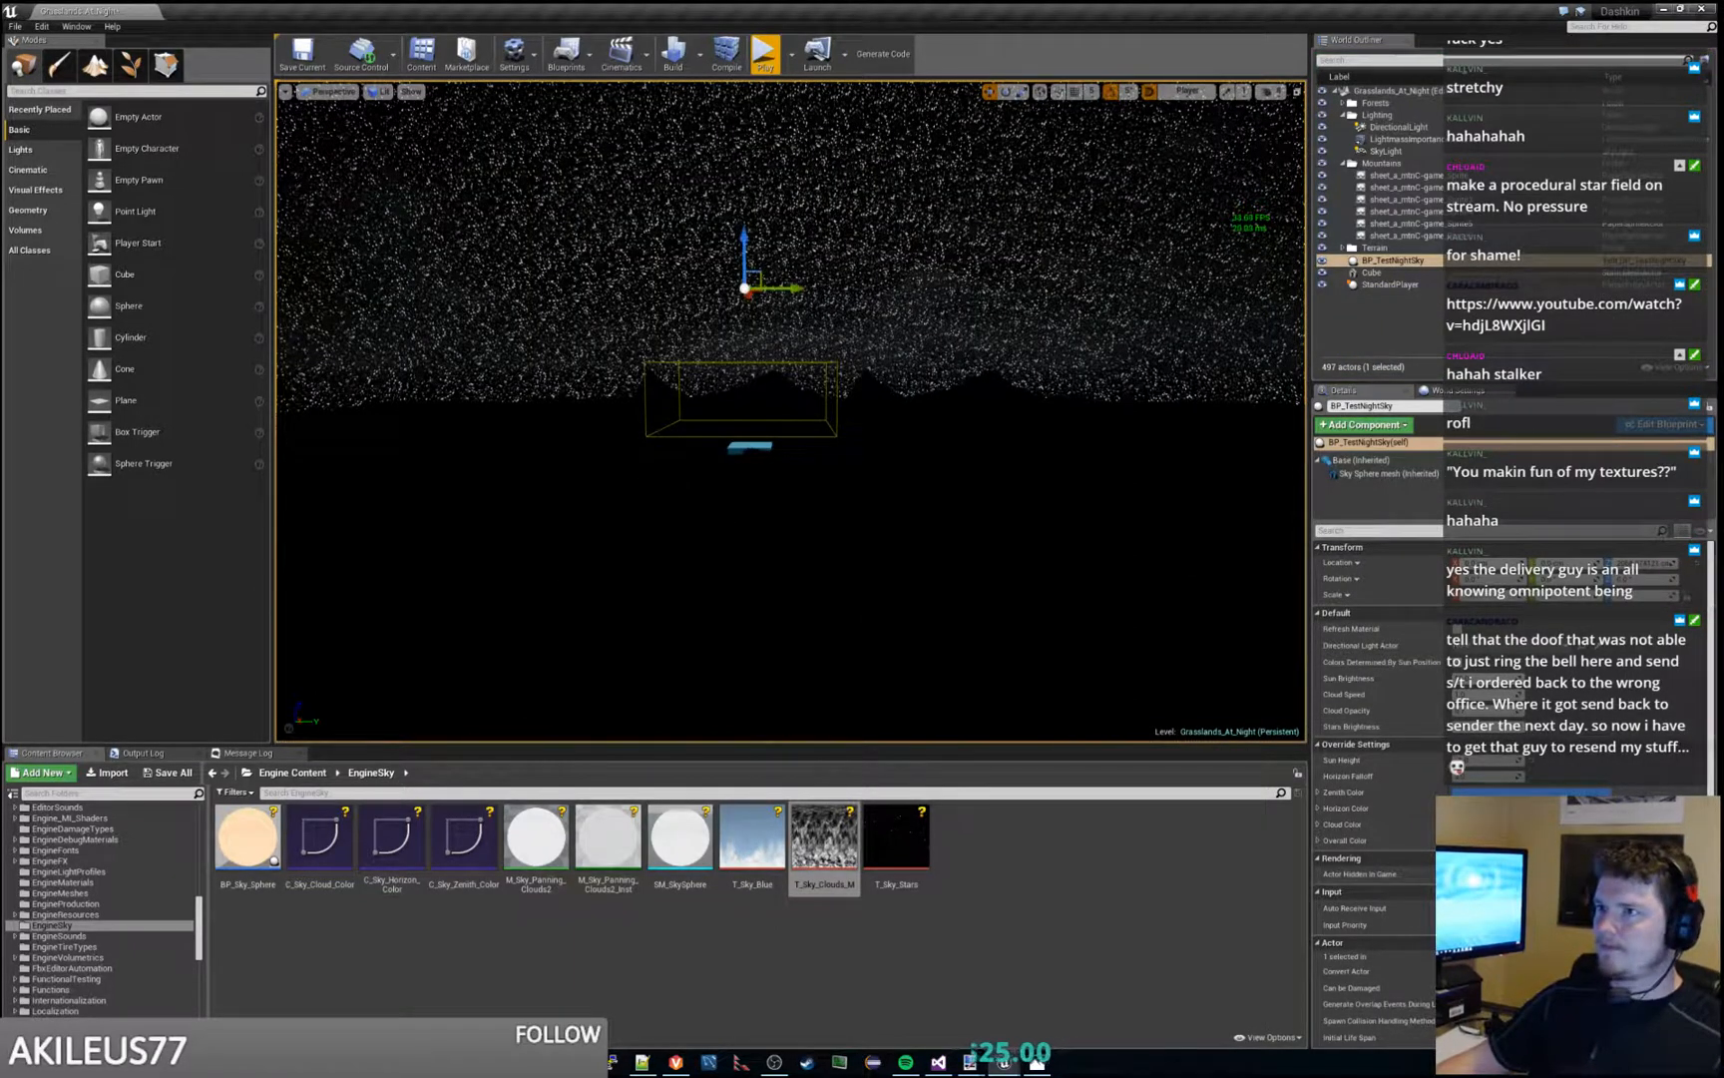
- Play the level again and compare its sky with the GRL_night_2560.jpg reference image in Photos, moving the image aside
click(766, 55)
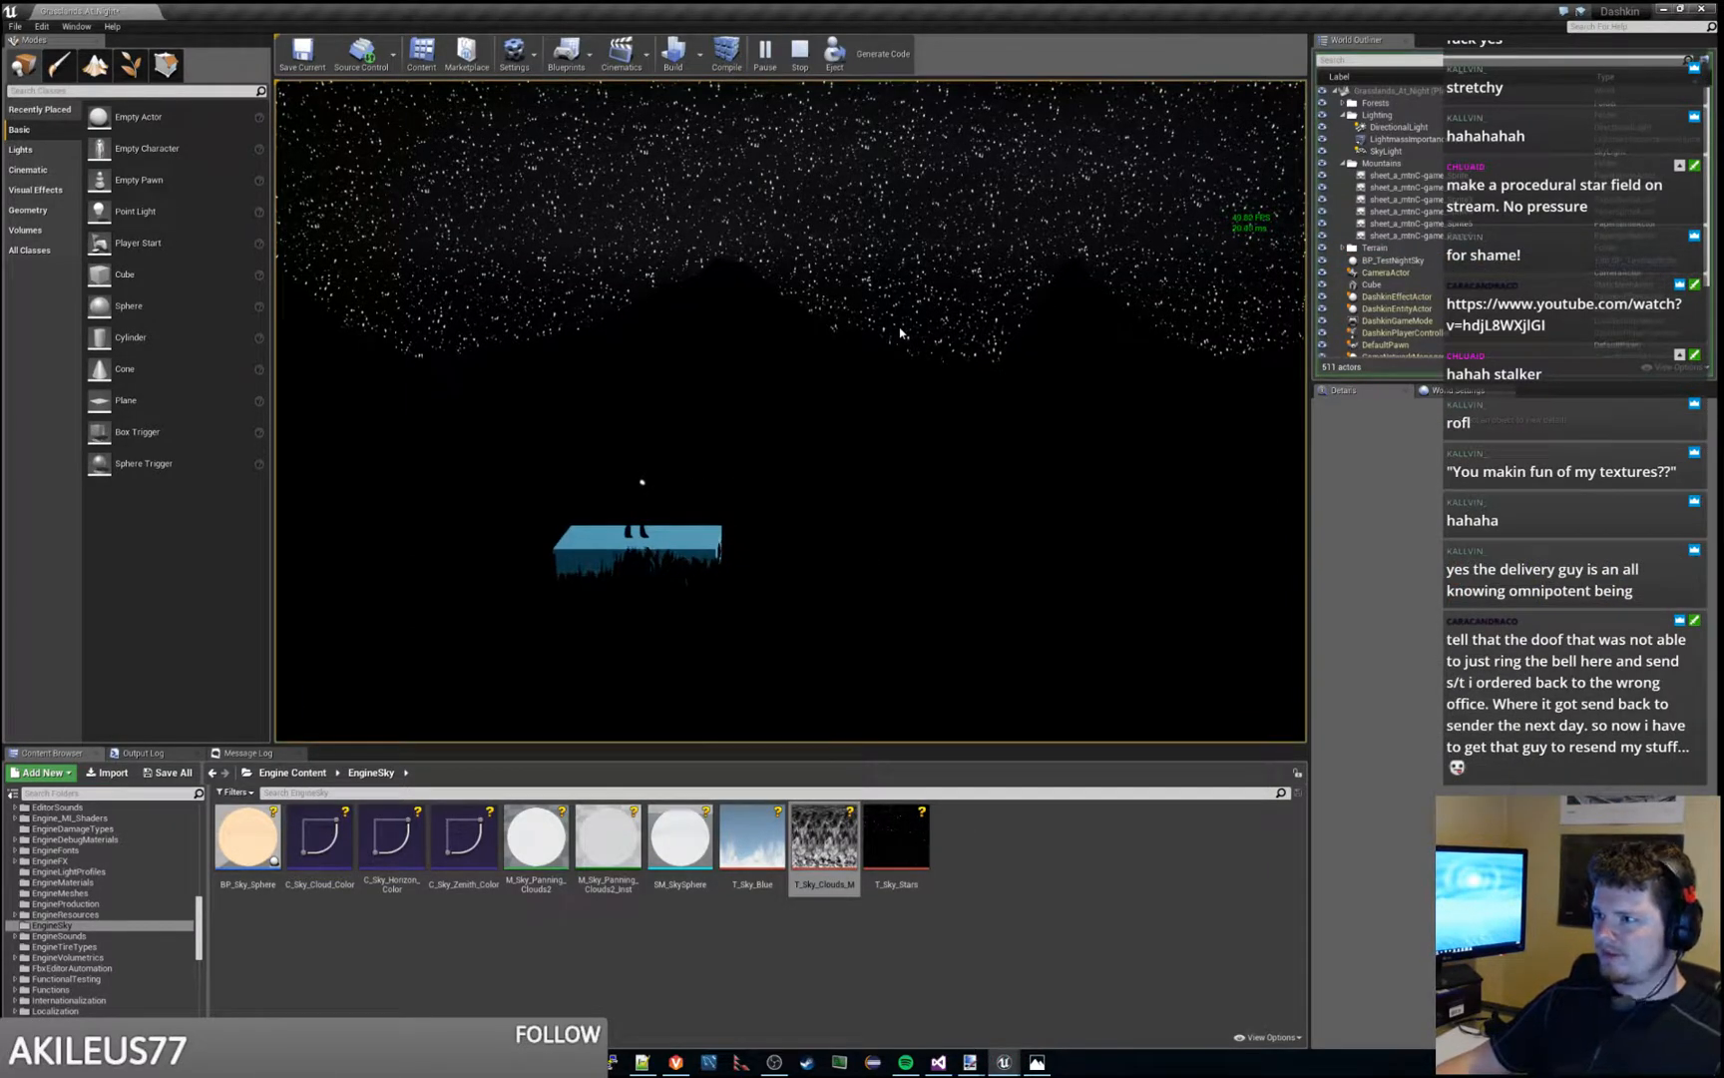
click(1037, 1062)
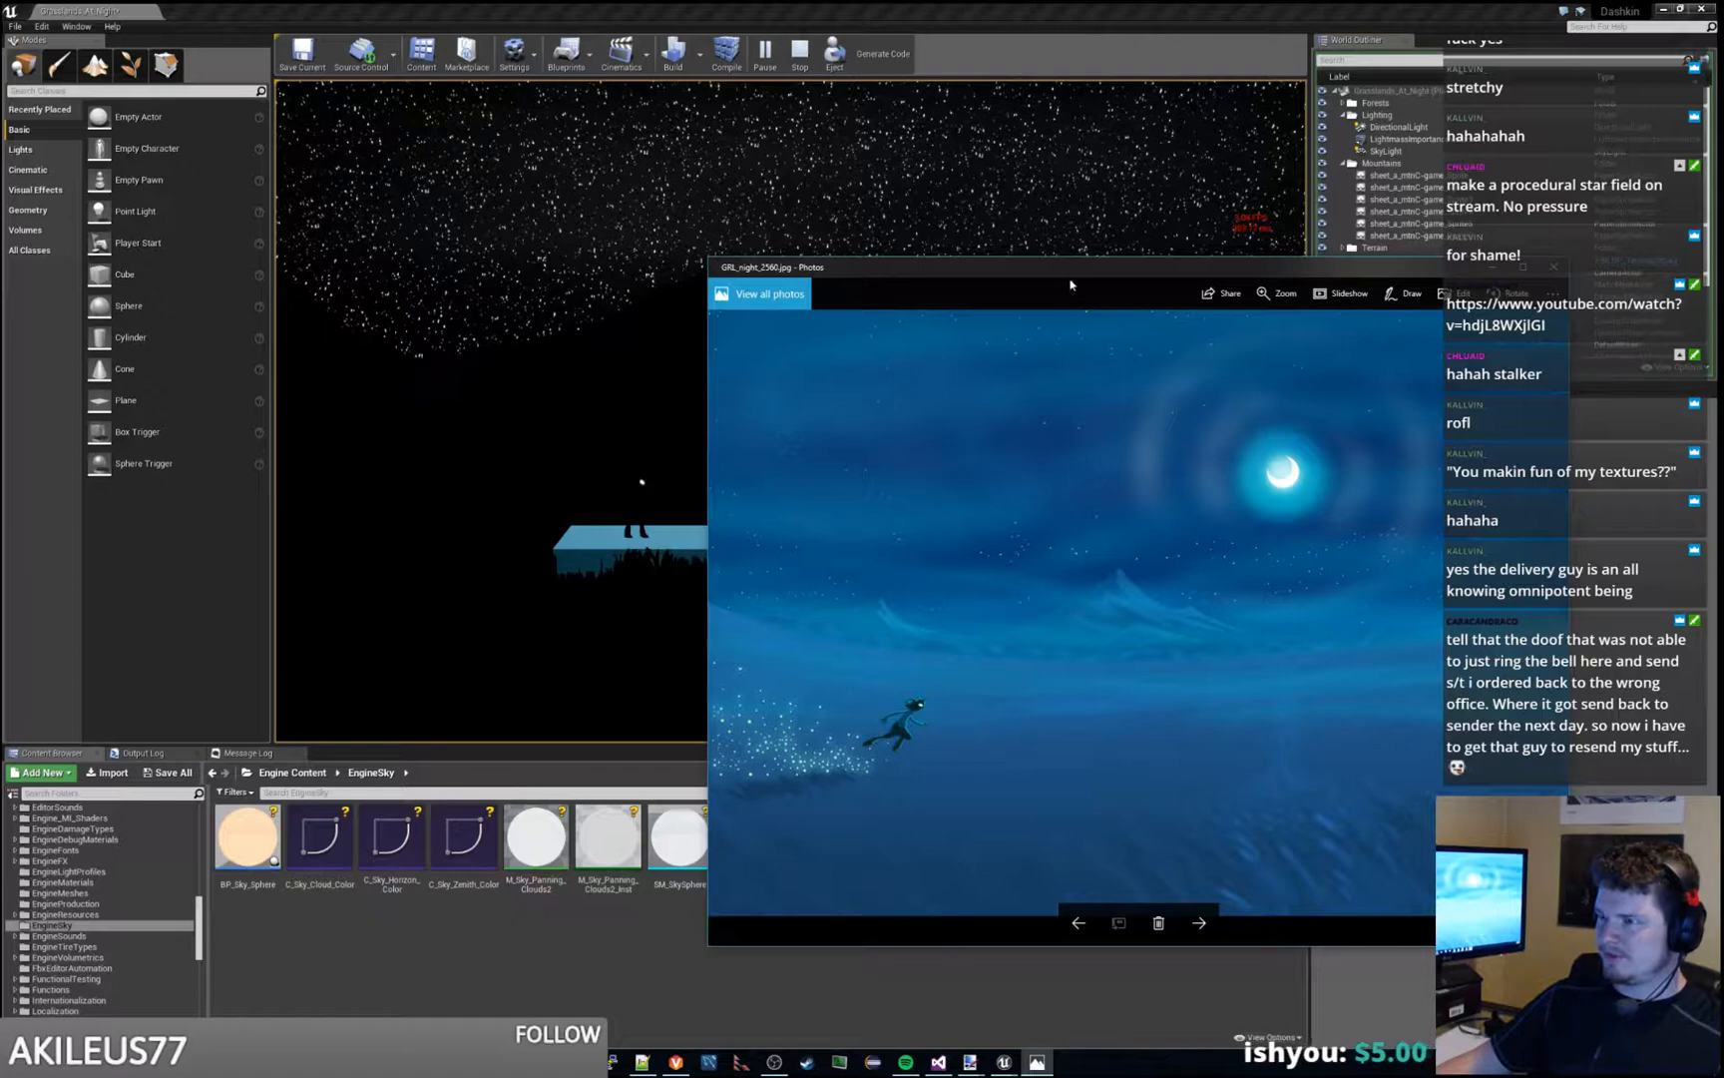
drag(1070, 275, 1723, 299)
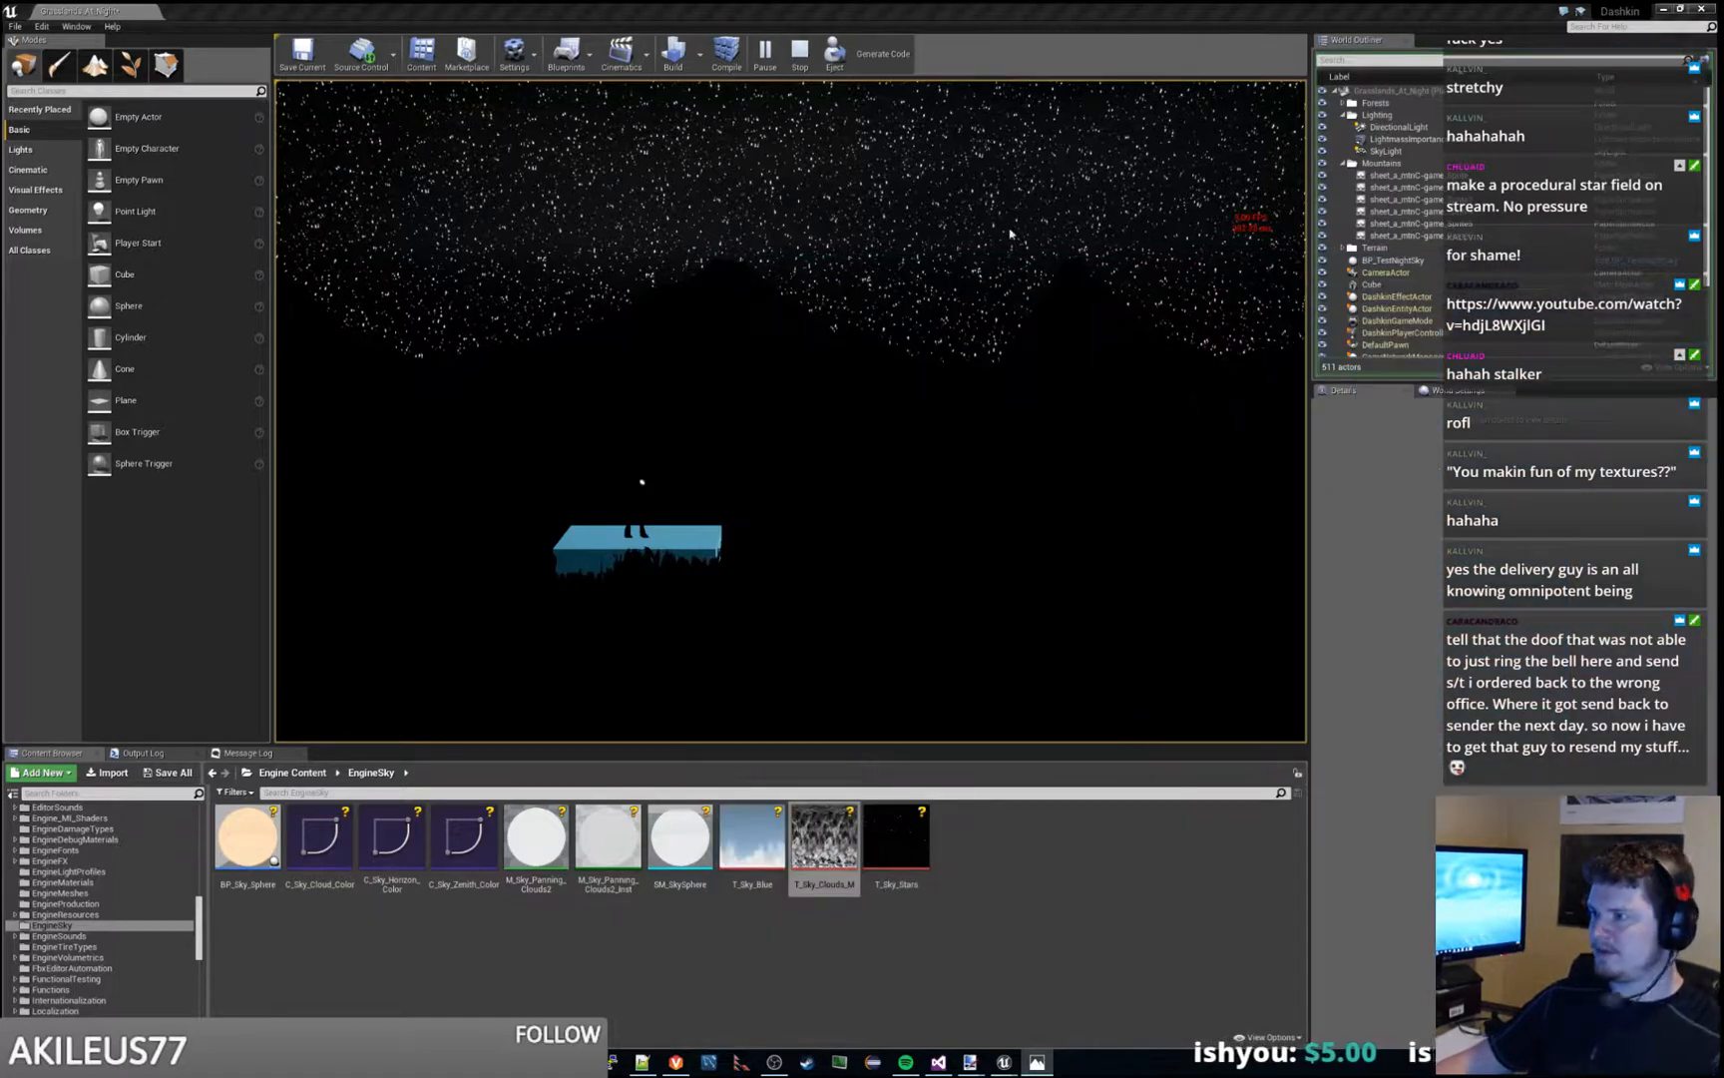
- Stop and replay the level, compare its star field with the GRL_night_2560.jpg reference in Photos, and move the image out of view
key(Escape)
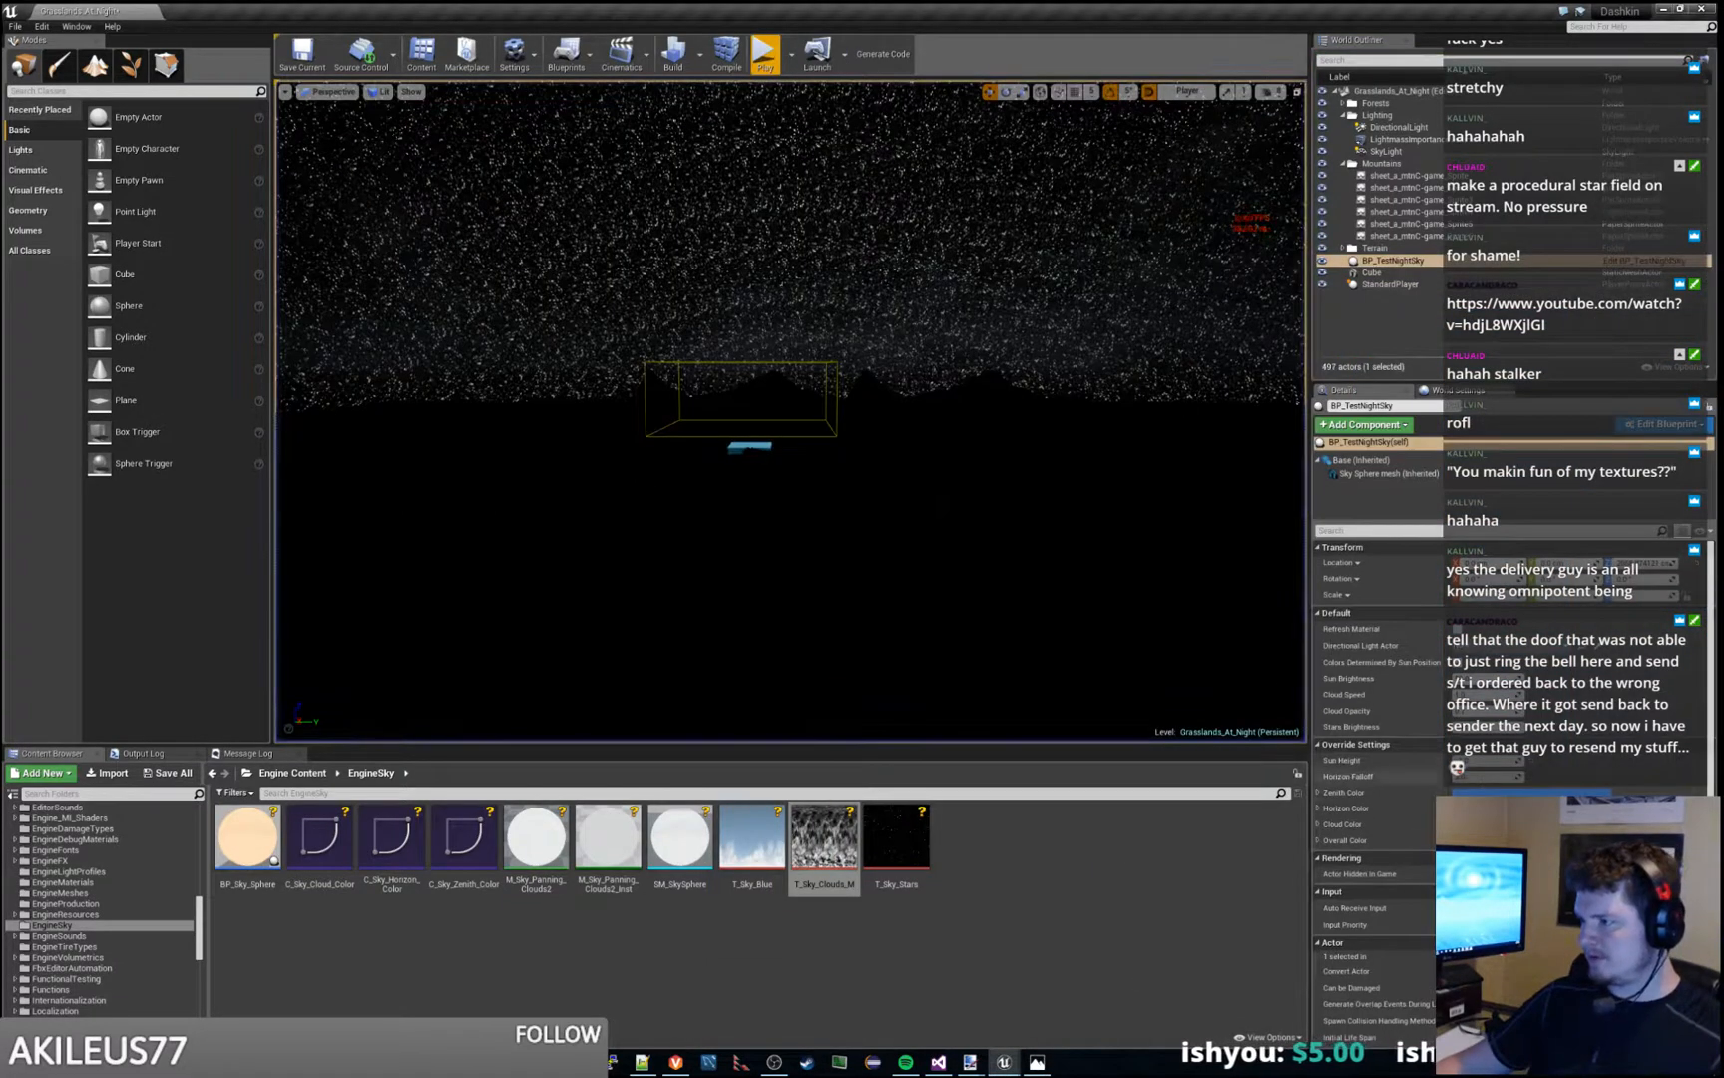
click(761, 55)
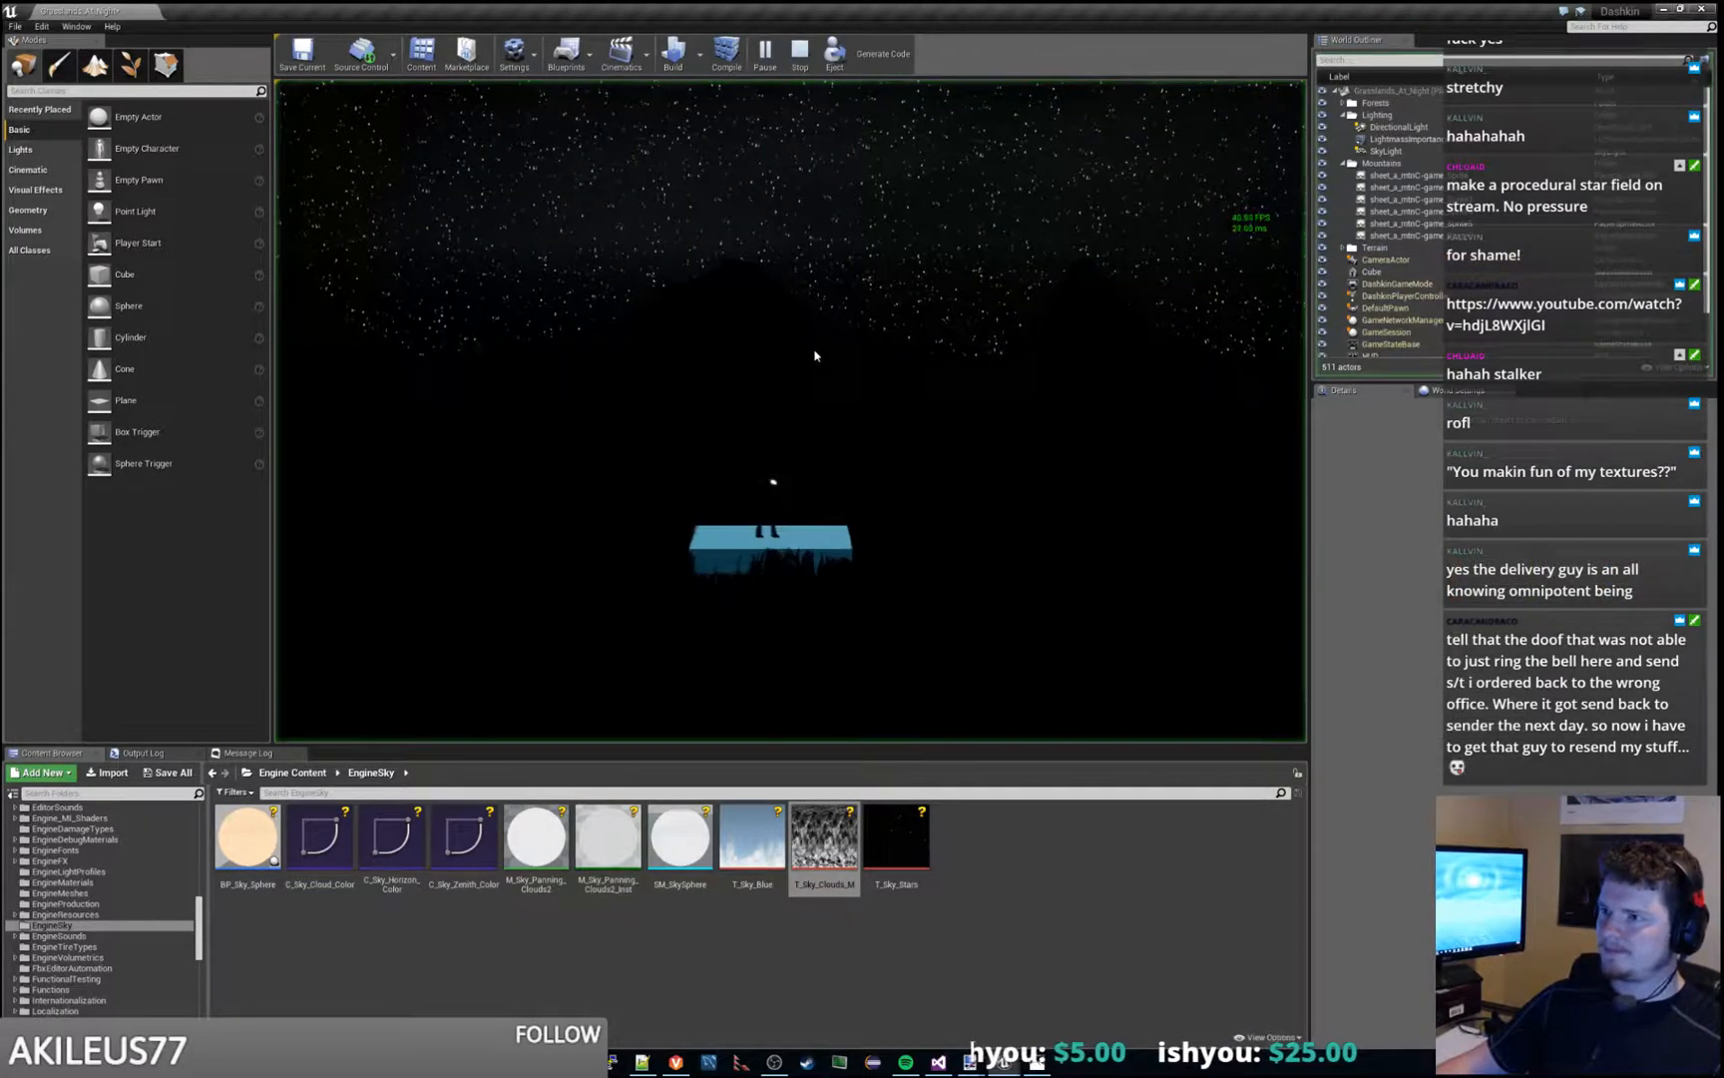
click(1047, 1067)
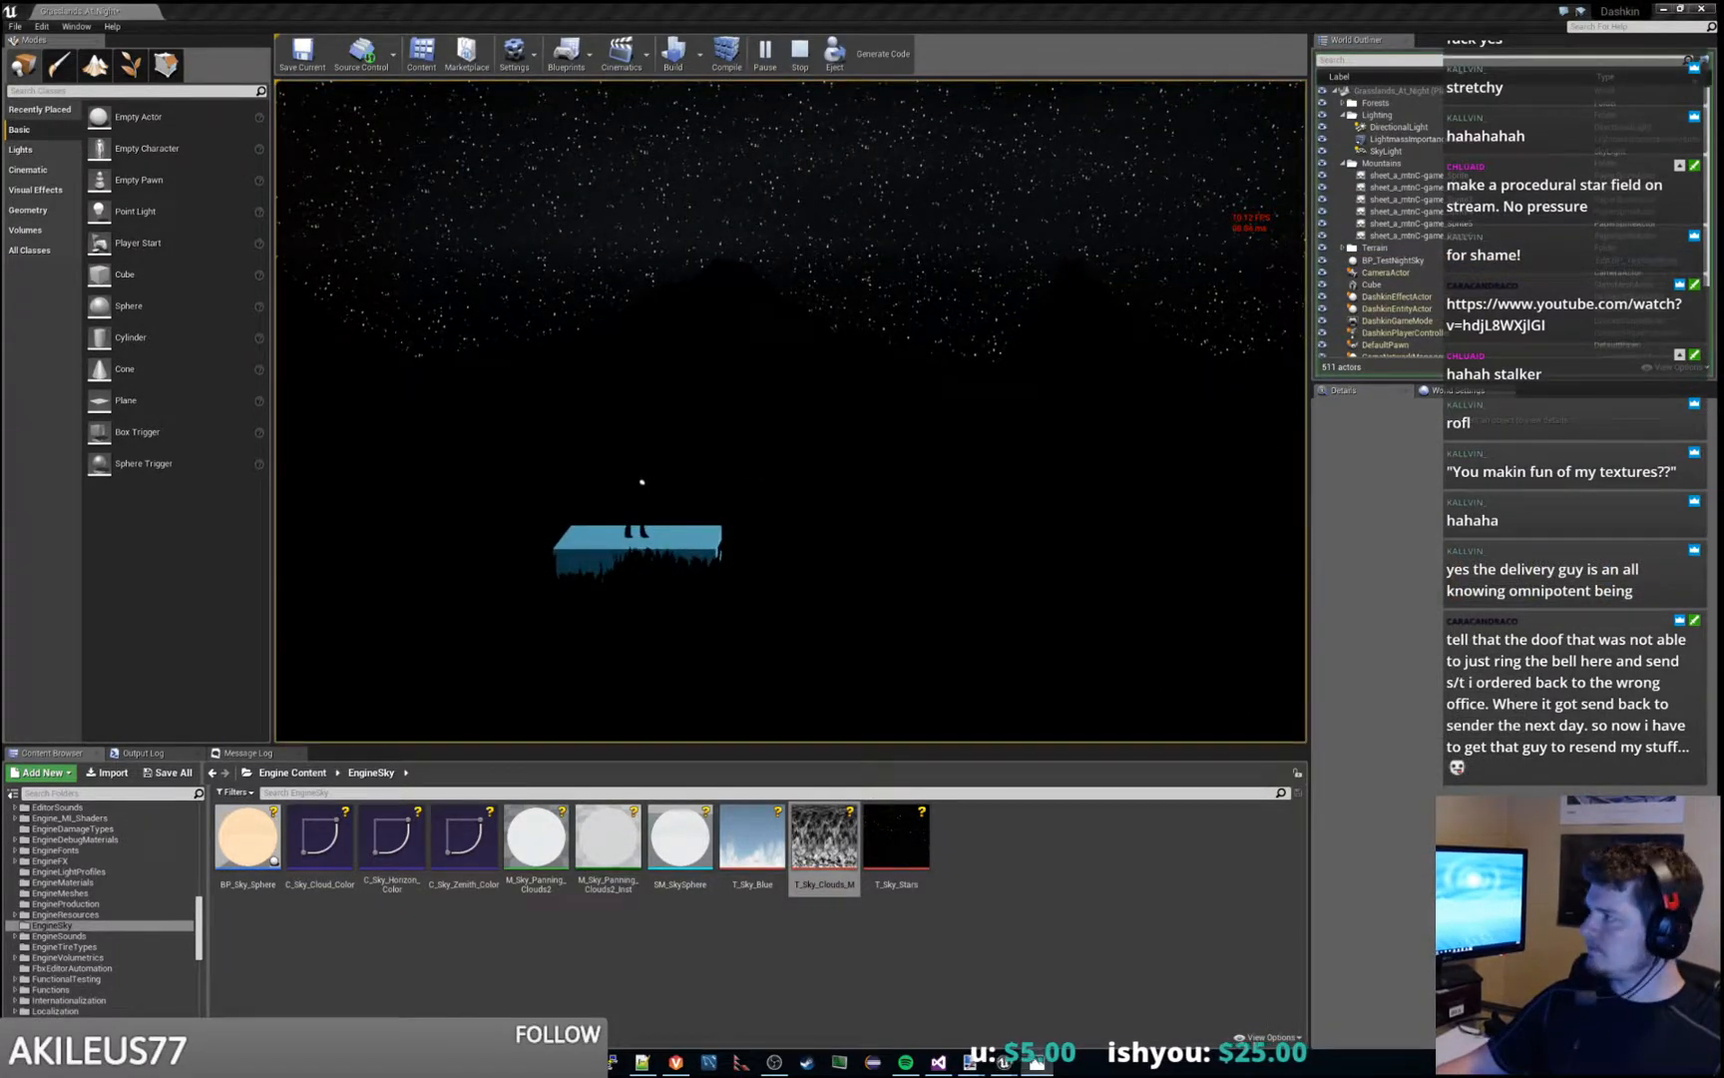
drag(1275, 318, 1260, 322)
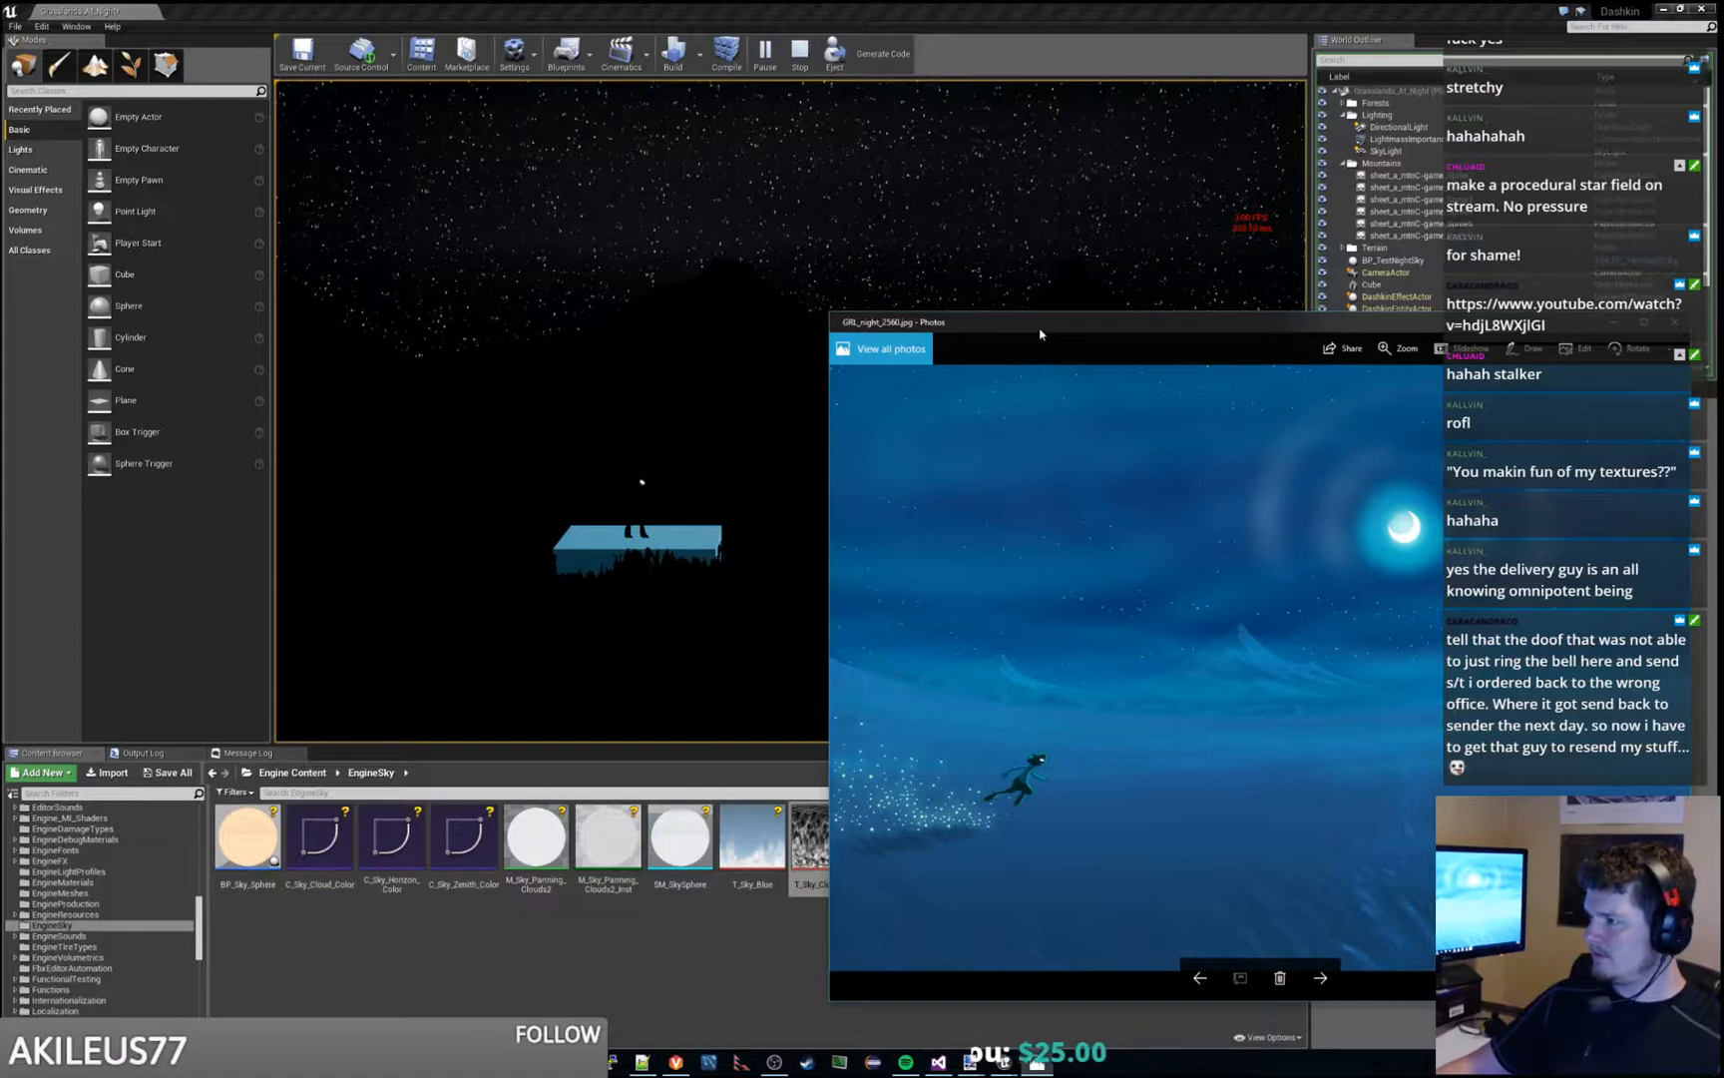
drag(1040, 333, 1723, 439)
- Return to the running level in Unreal Editor, stop play mode, and save Grasslands_At_Night
click(841, 426)
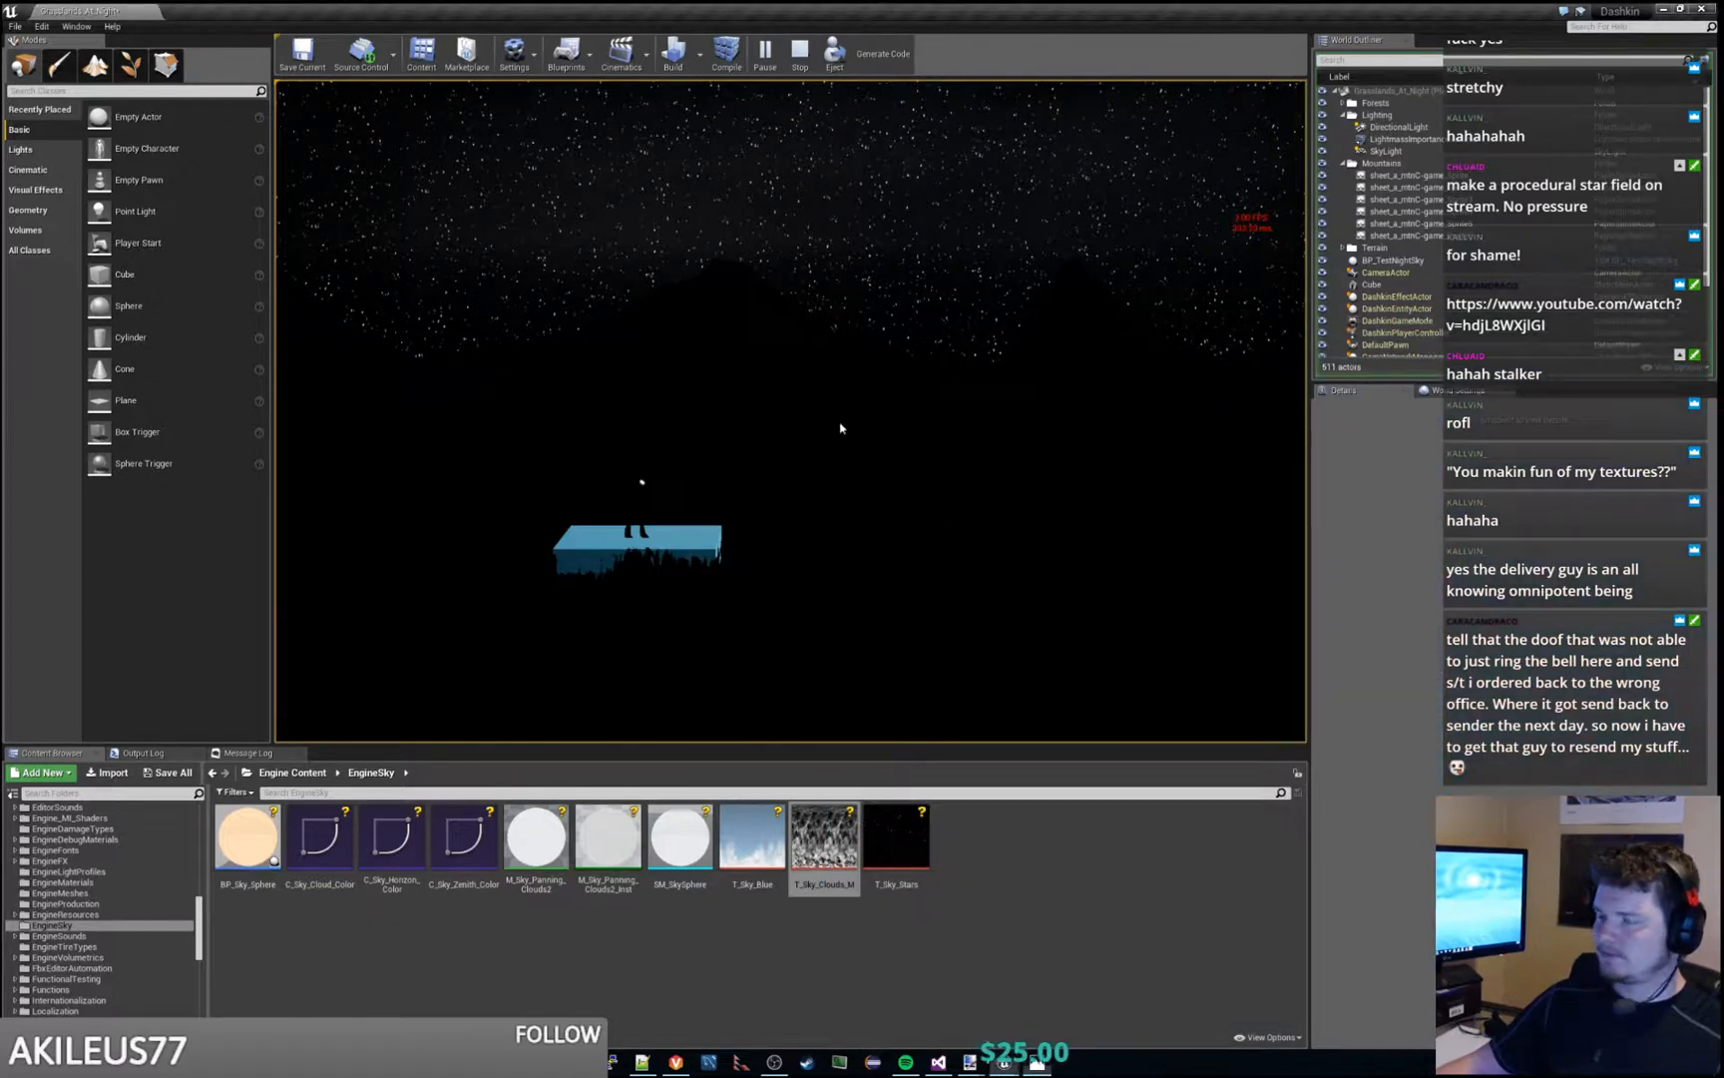
click(800, 52)
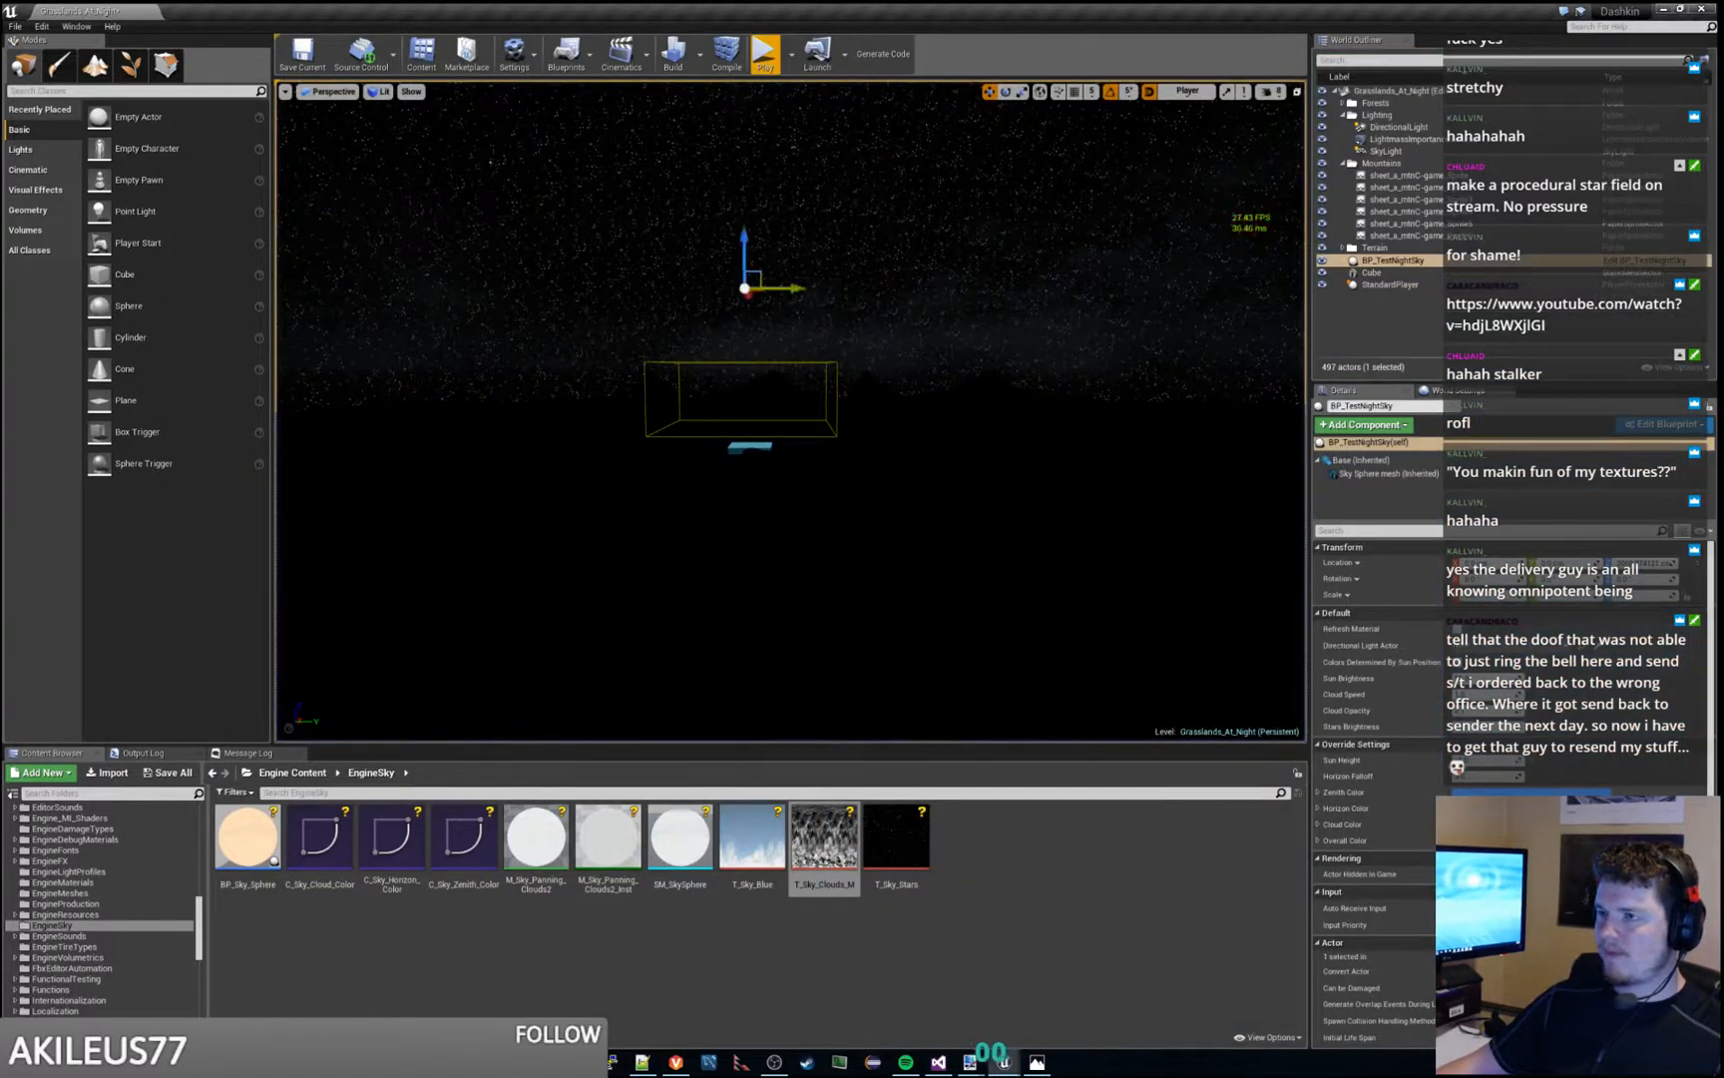
key(ctrl+s)
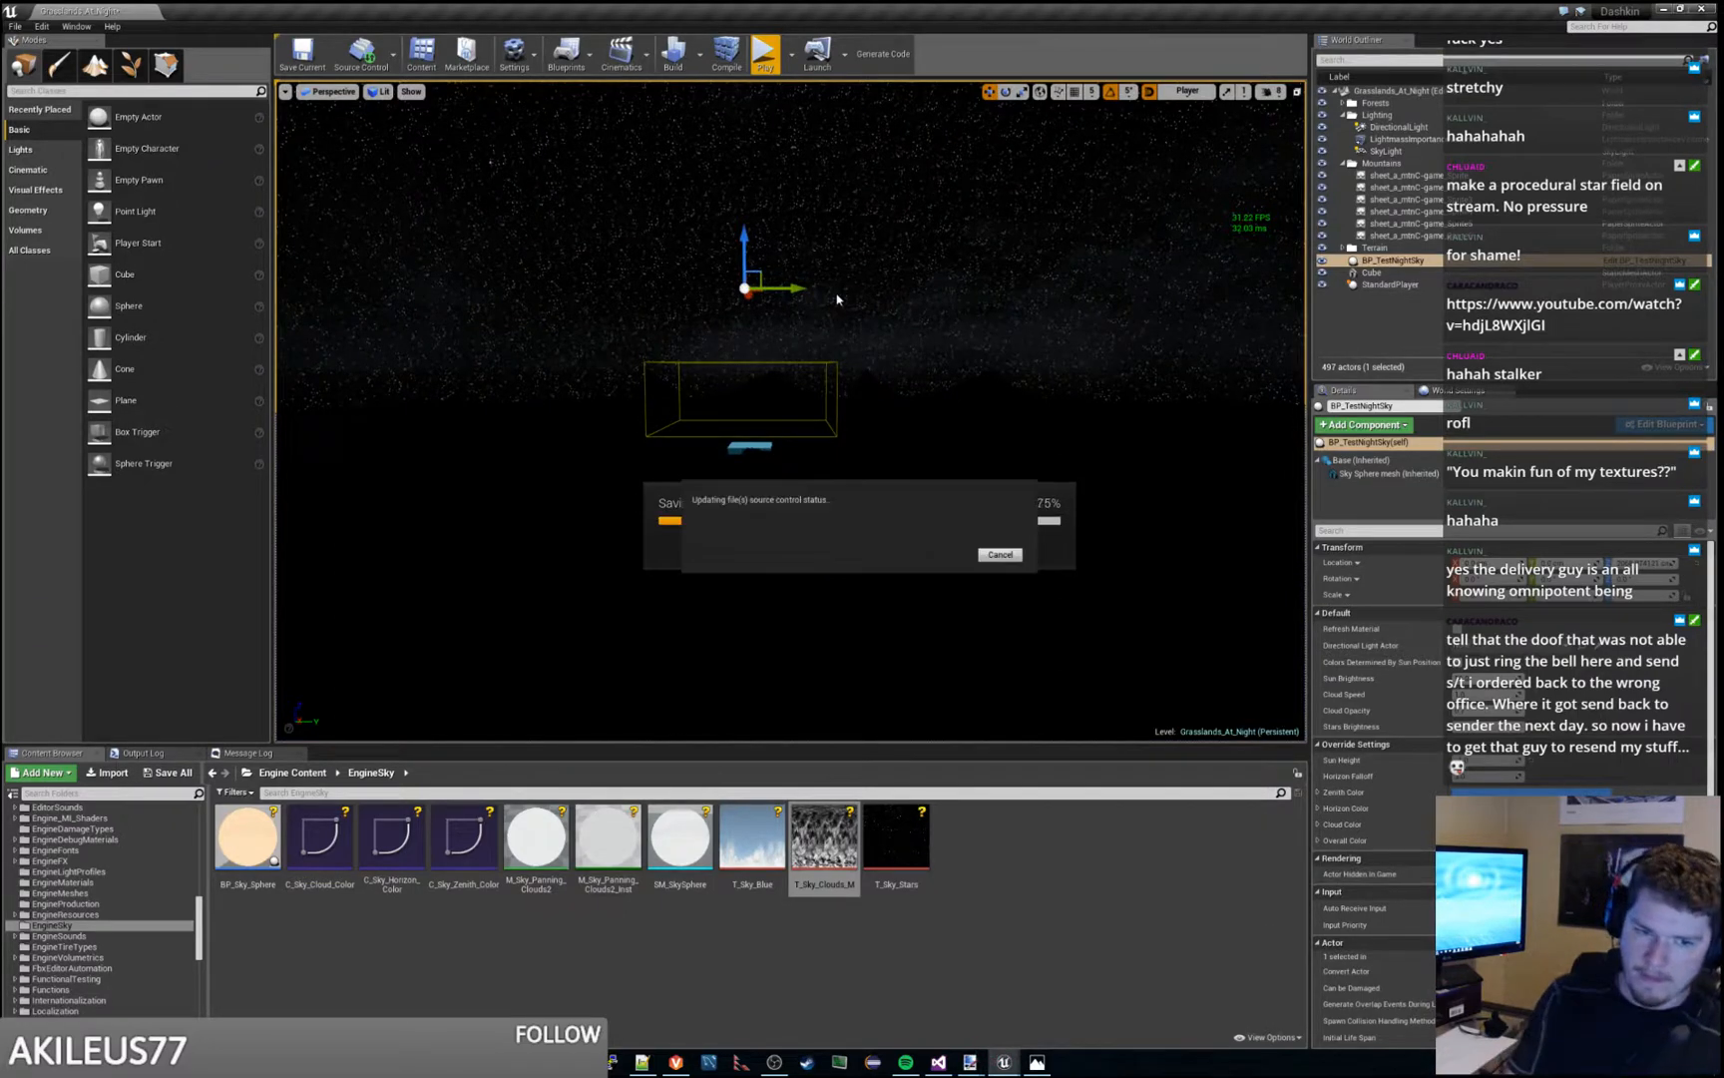
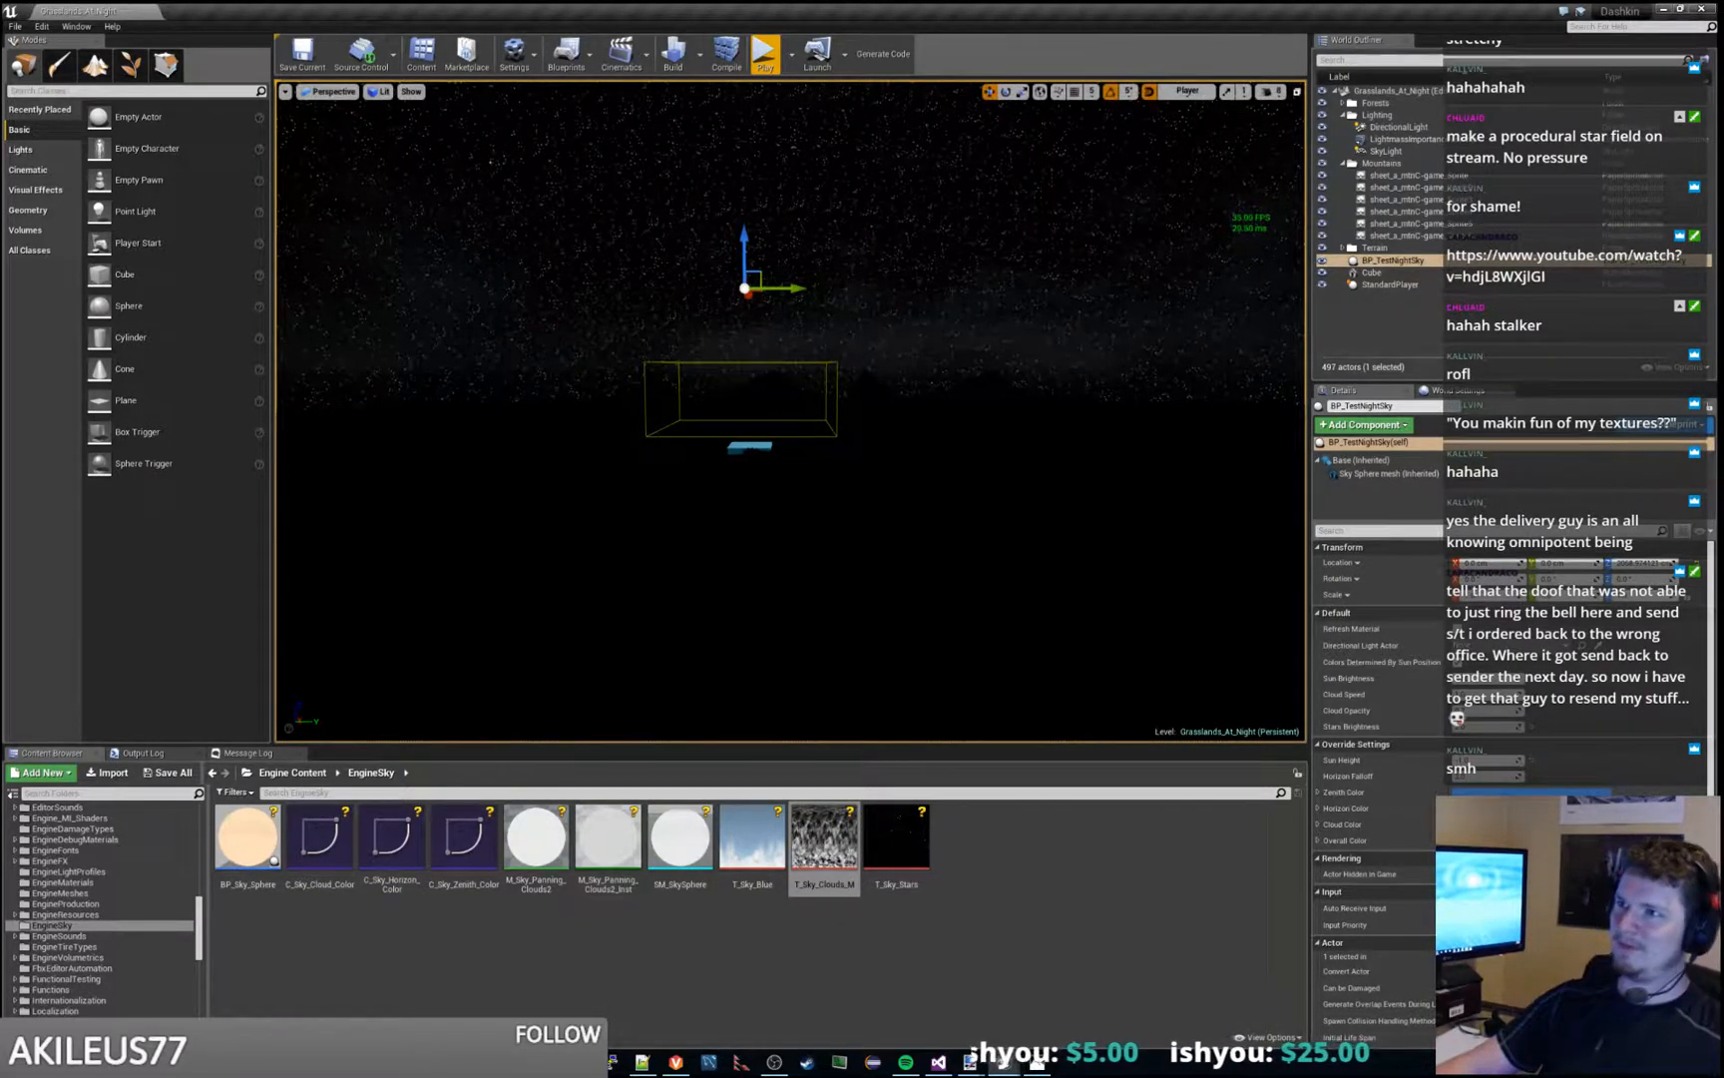
- Raise the Cloud Opacity of BP_TestNightSky and check the resulting cloud cover over the mountains in play mode
click(766, 55)
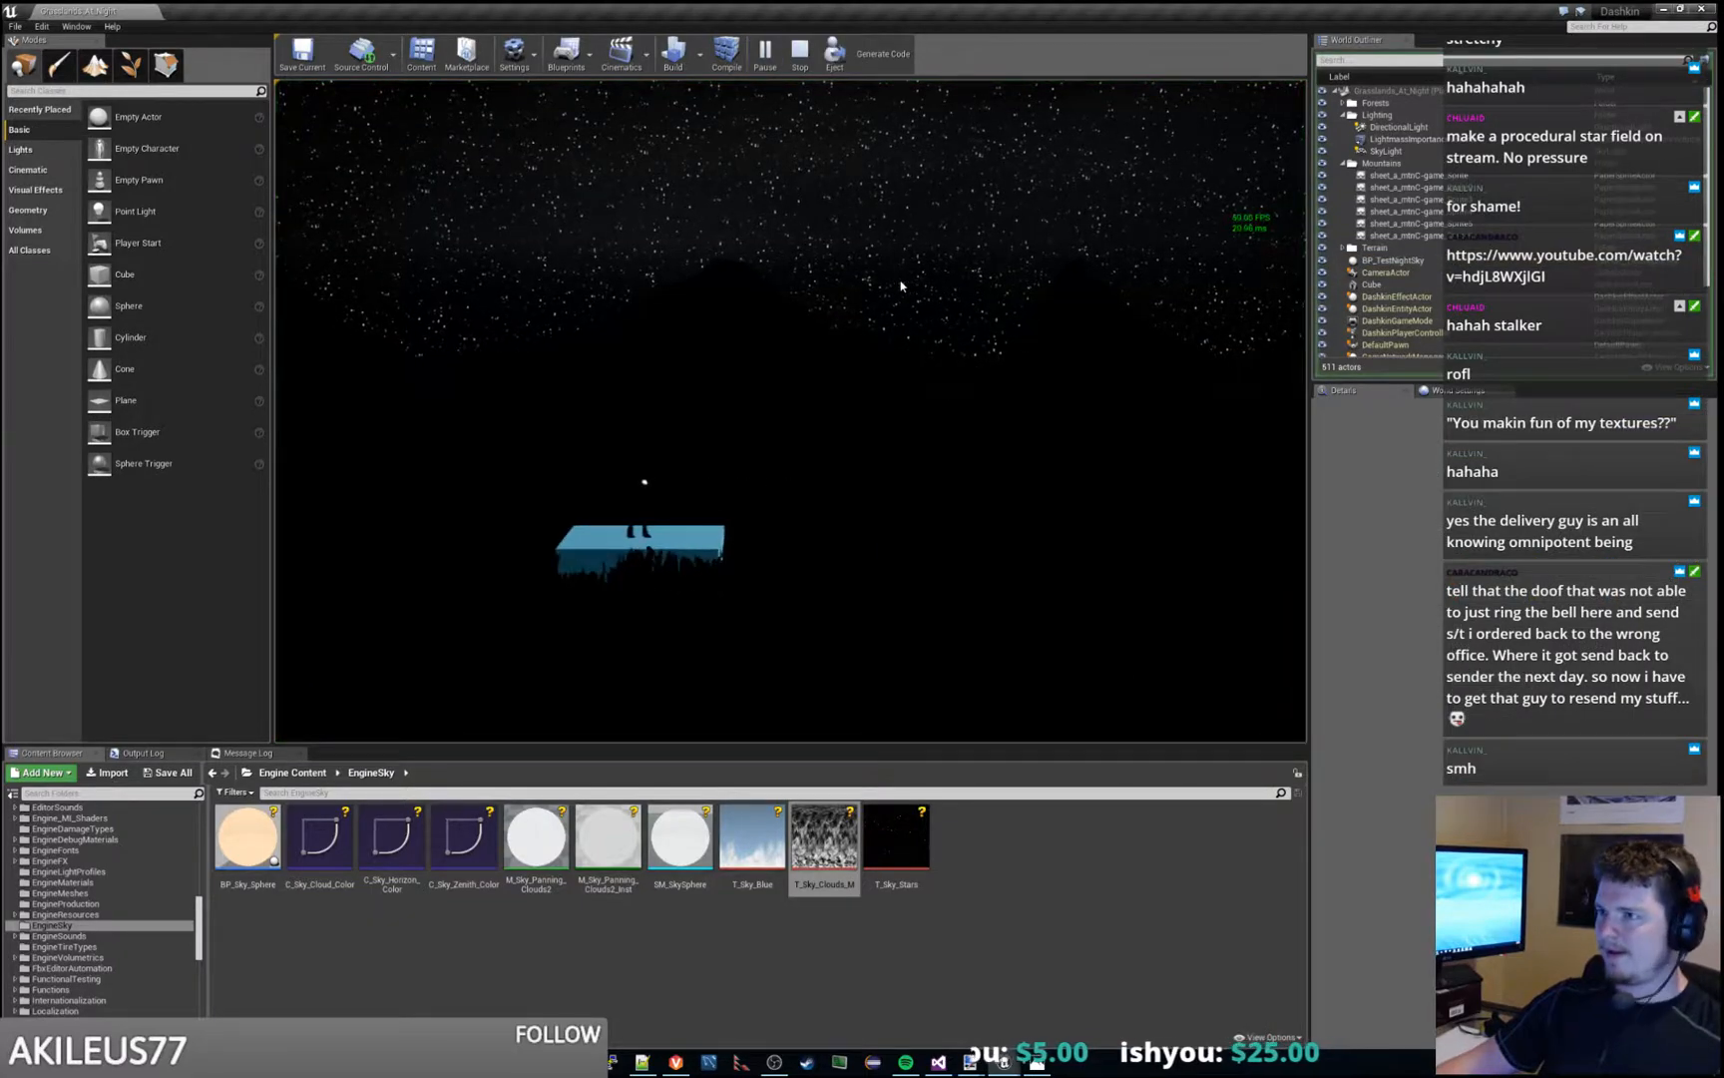
key(Escape)
right_drag(790, 411, 748, 366)
key(s)
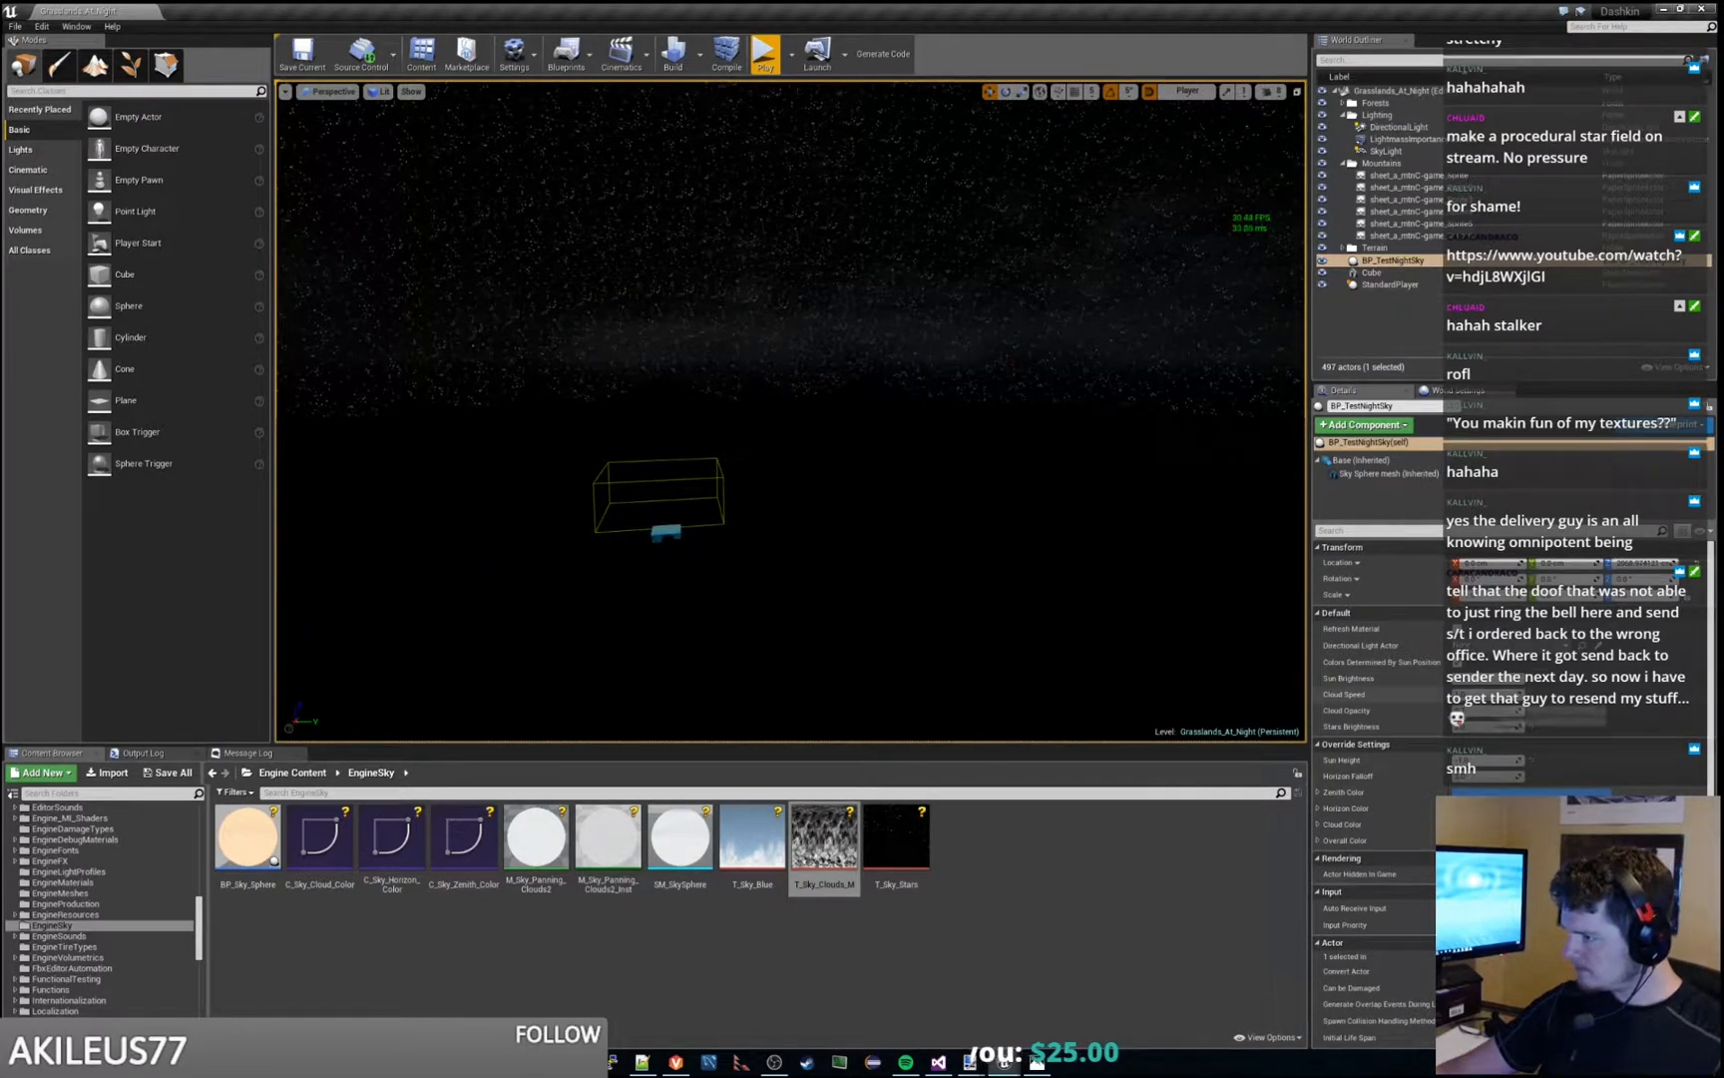
mouse_move(1483, 711)
mouse_down()
mouse_move(1519, 710)
mouse_move(1499, 710)
mouse_up()
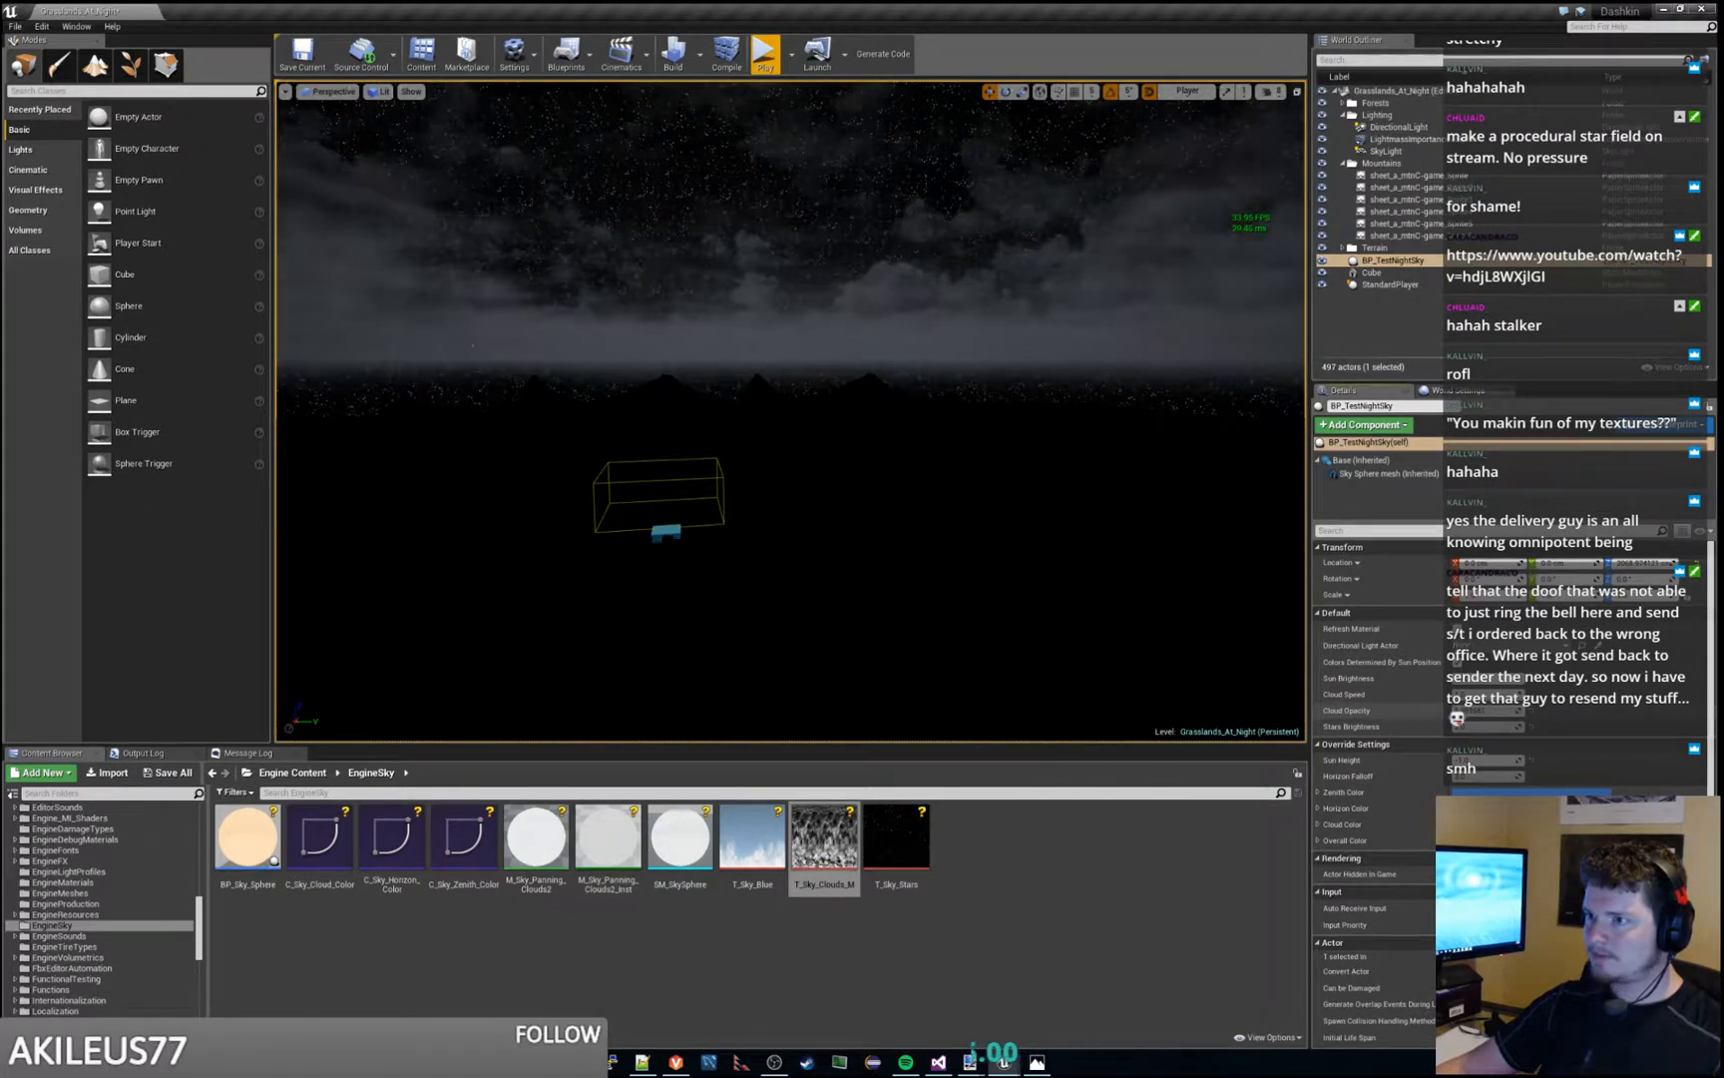
click(765, 55)
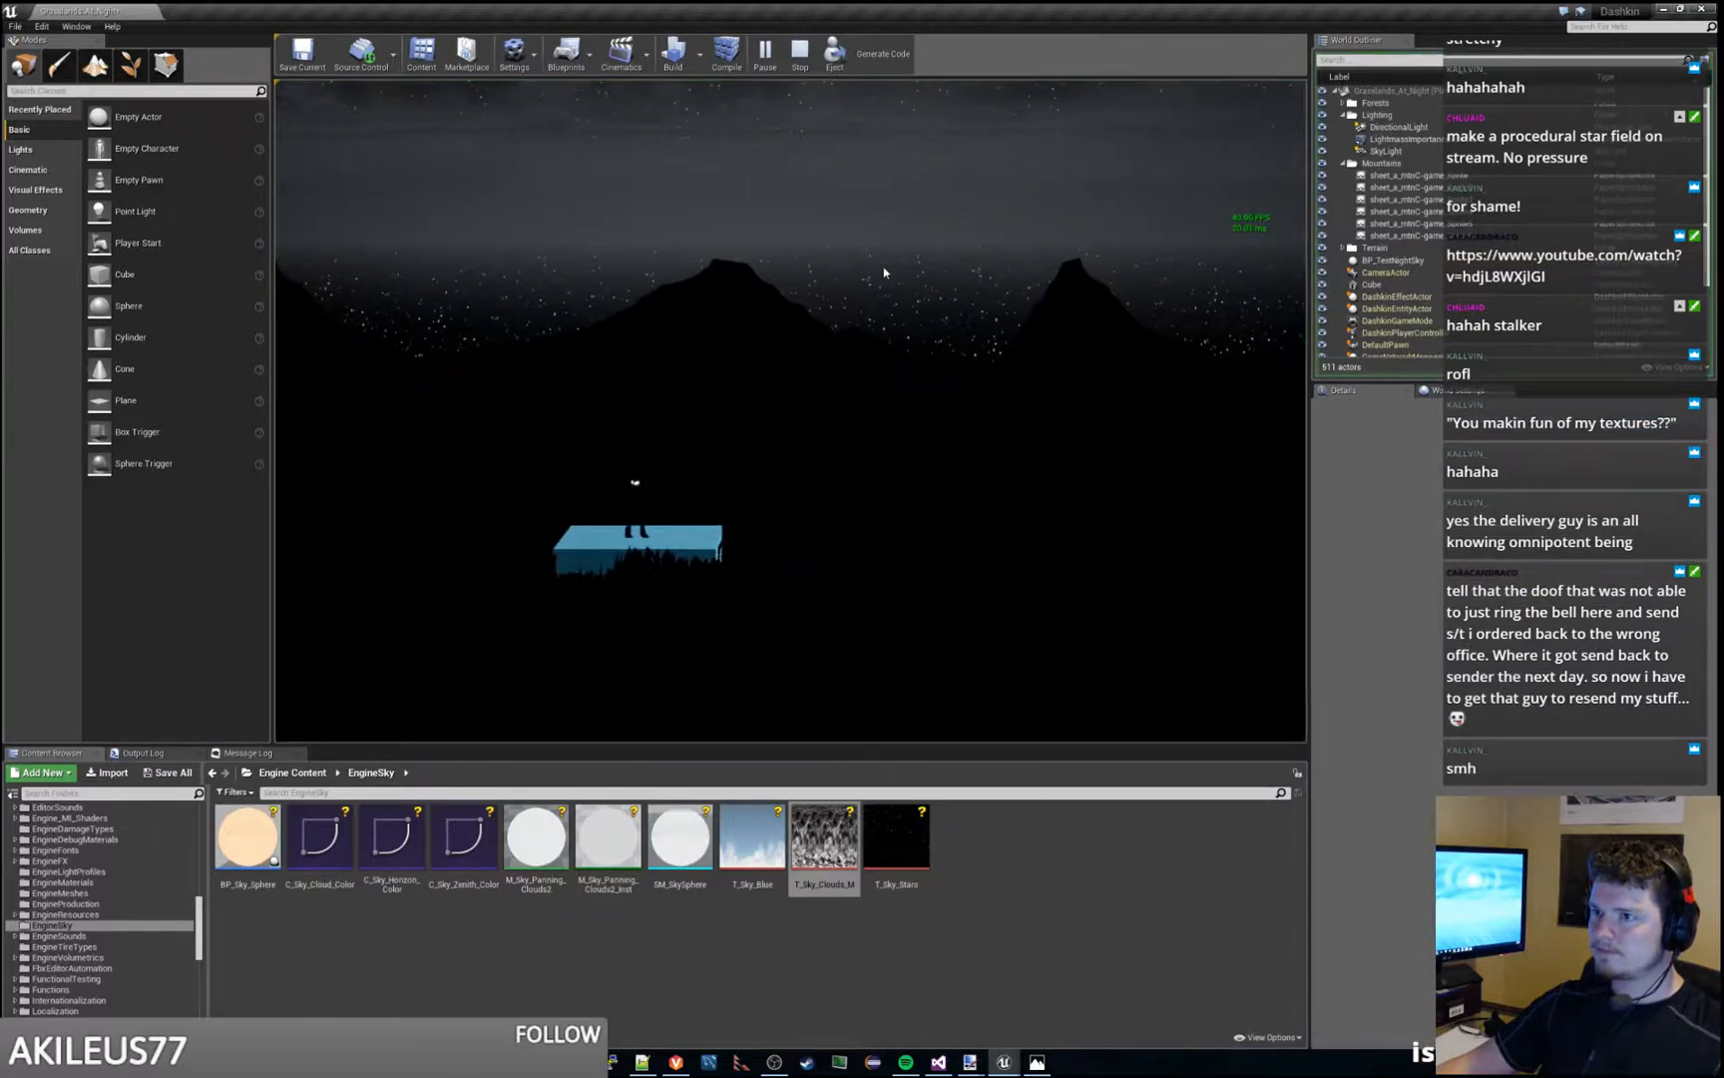
key(Escape)
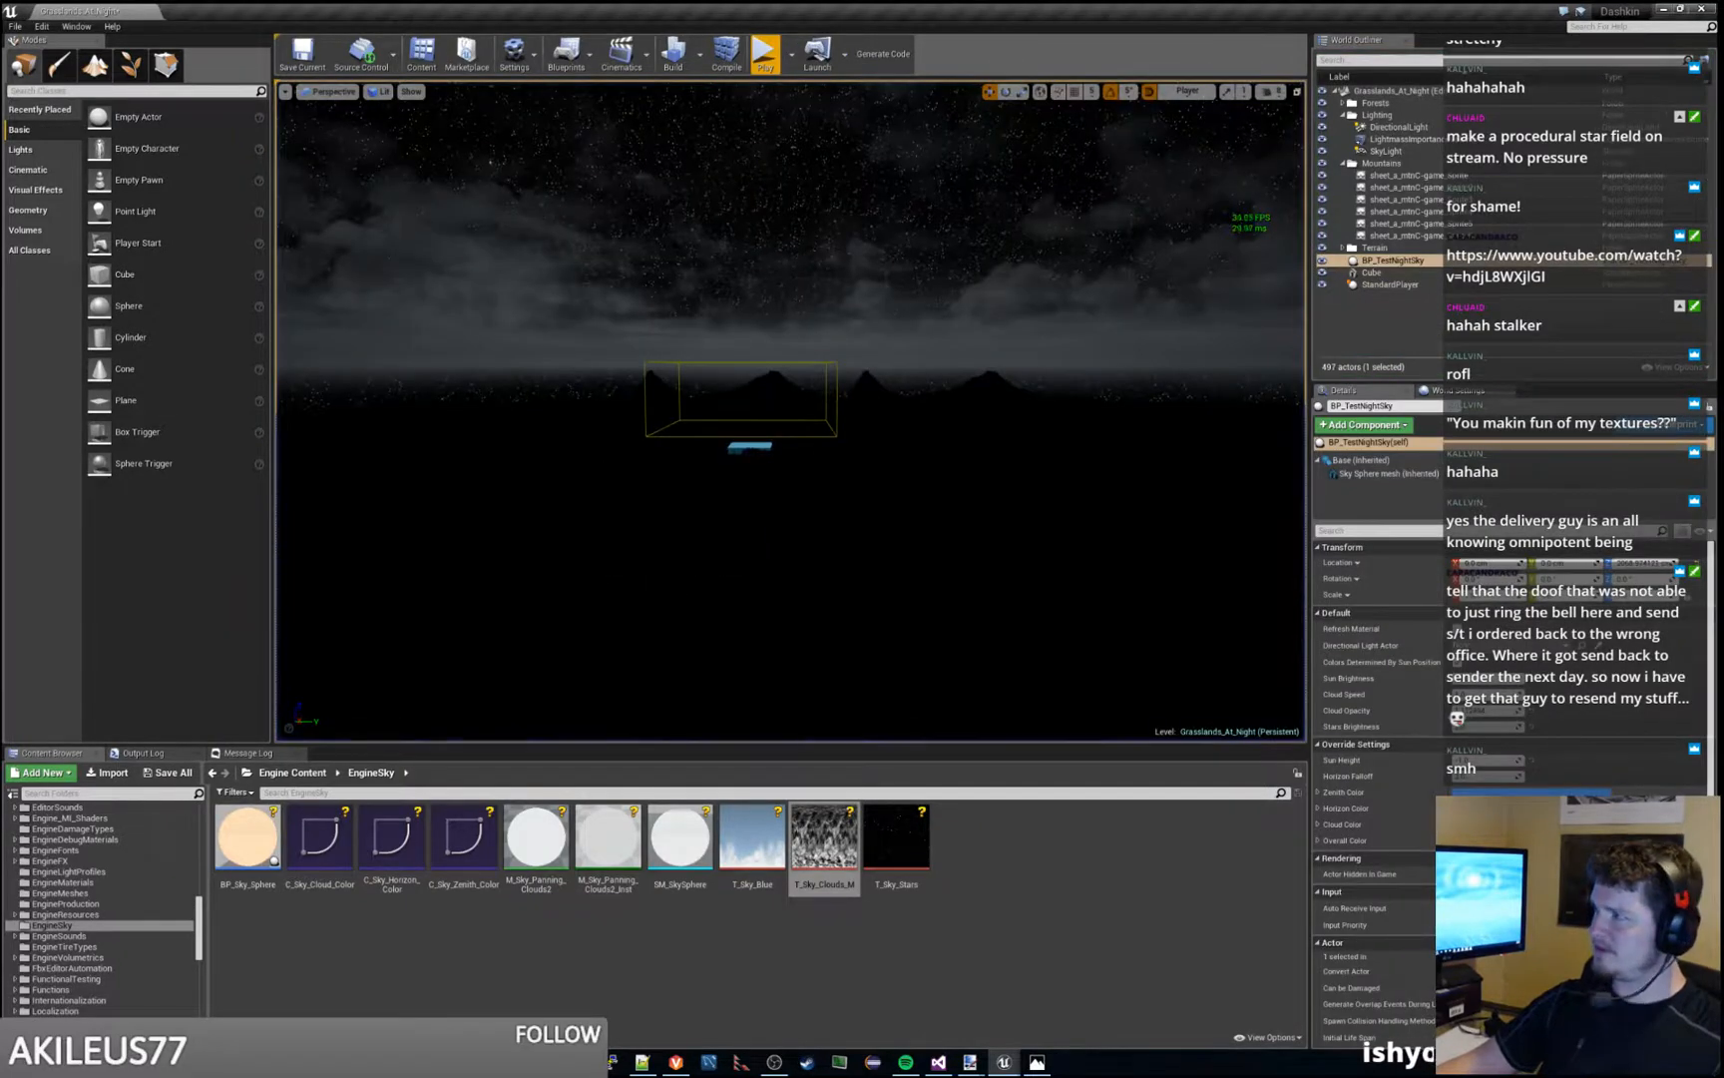
- In M_TestSky_Panning_Clouds2, change the UTiling of the TexCoord node feeding the cloud noise texture, and move the material window aside
drag(1723, 8, 796, 1)
scroll(805, 431, down, 5)
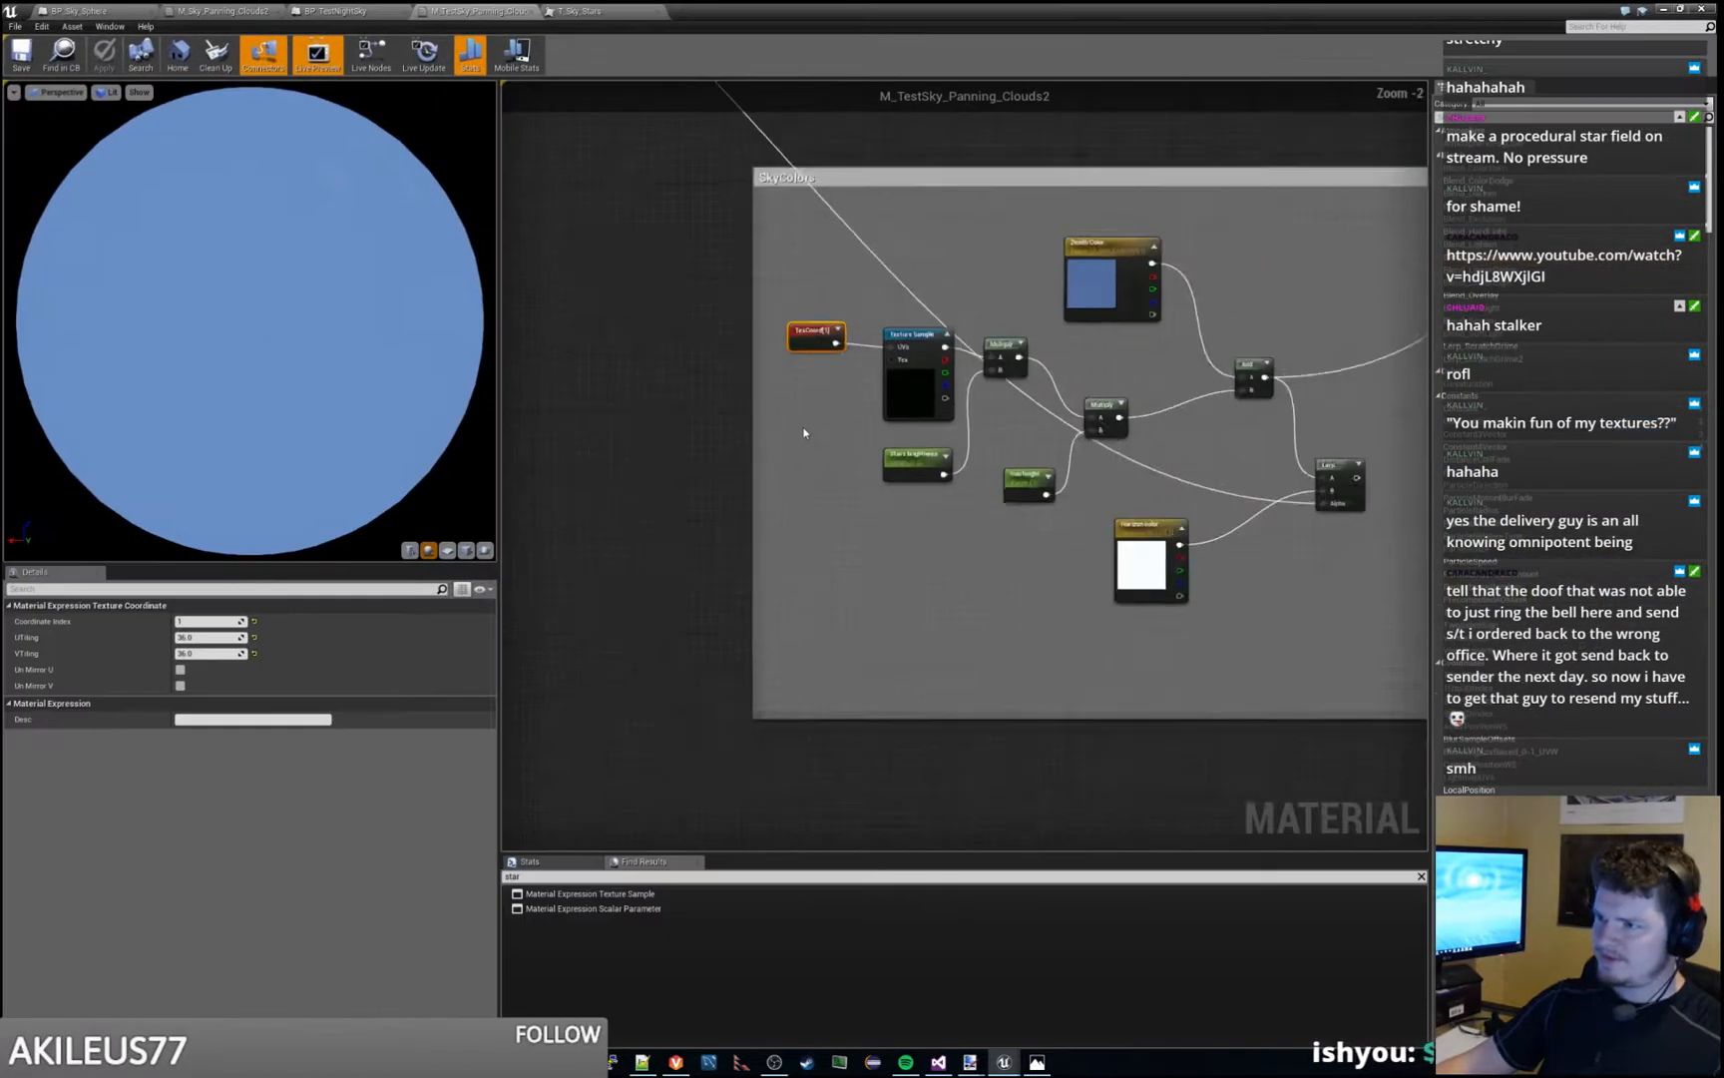
right_drag(804, 431, 1239, 703)
scroll(1041, 364, up, 4)
right_drag(1005, 315, 1013, 553)
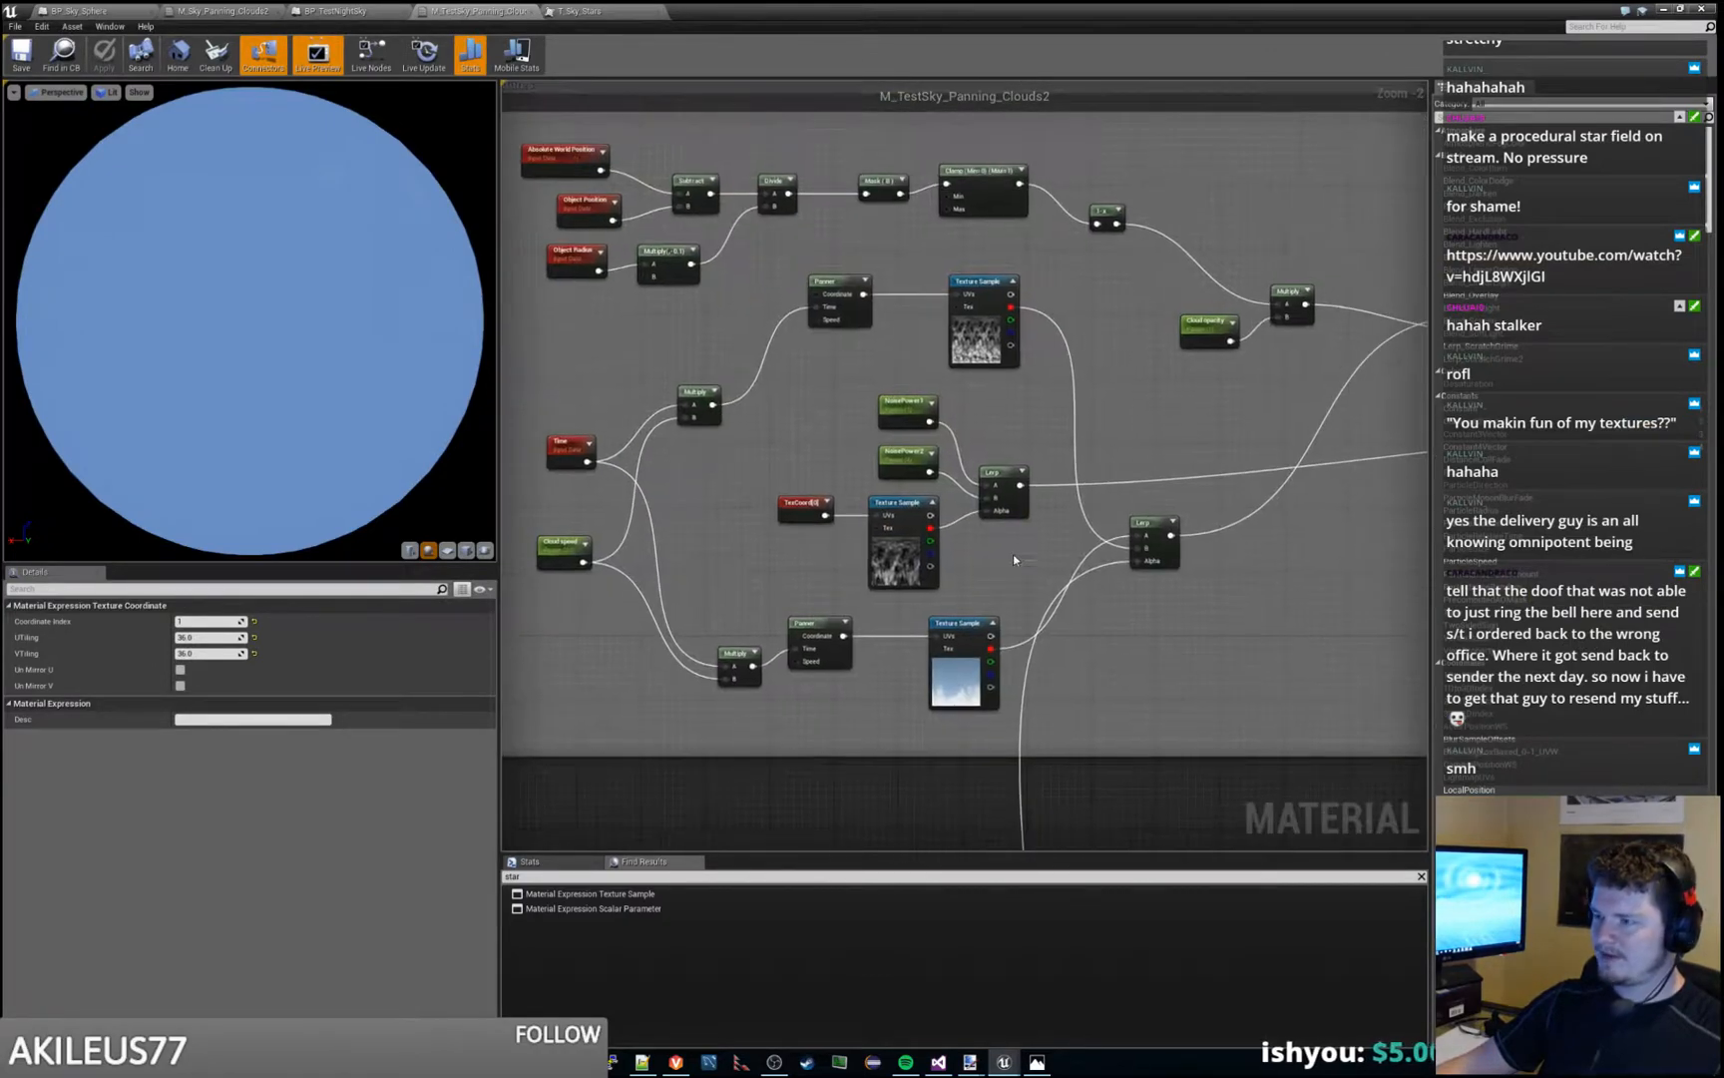
scroll(981, 524, up, 2)
click(734, 494)
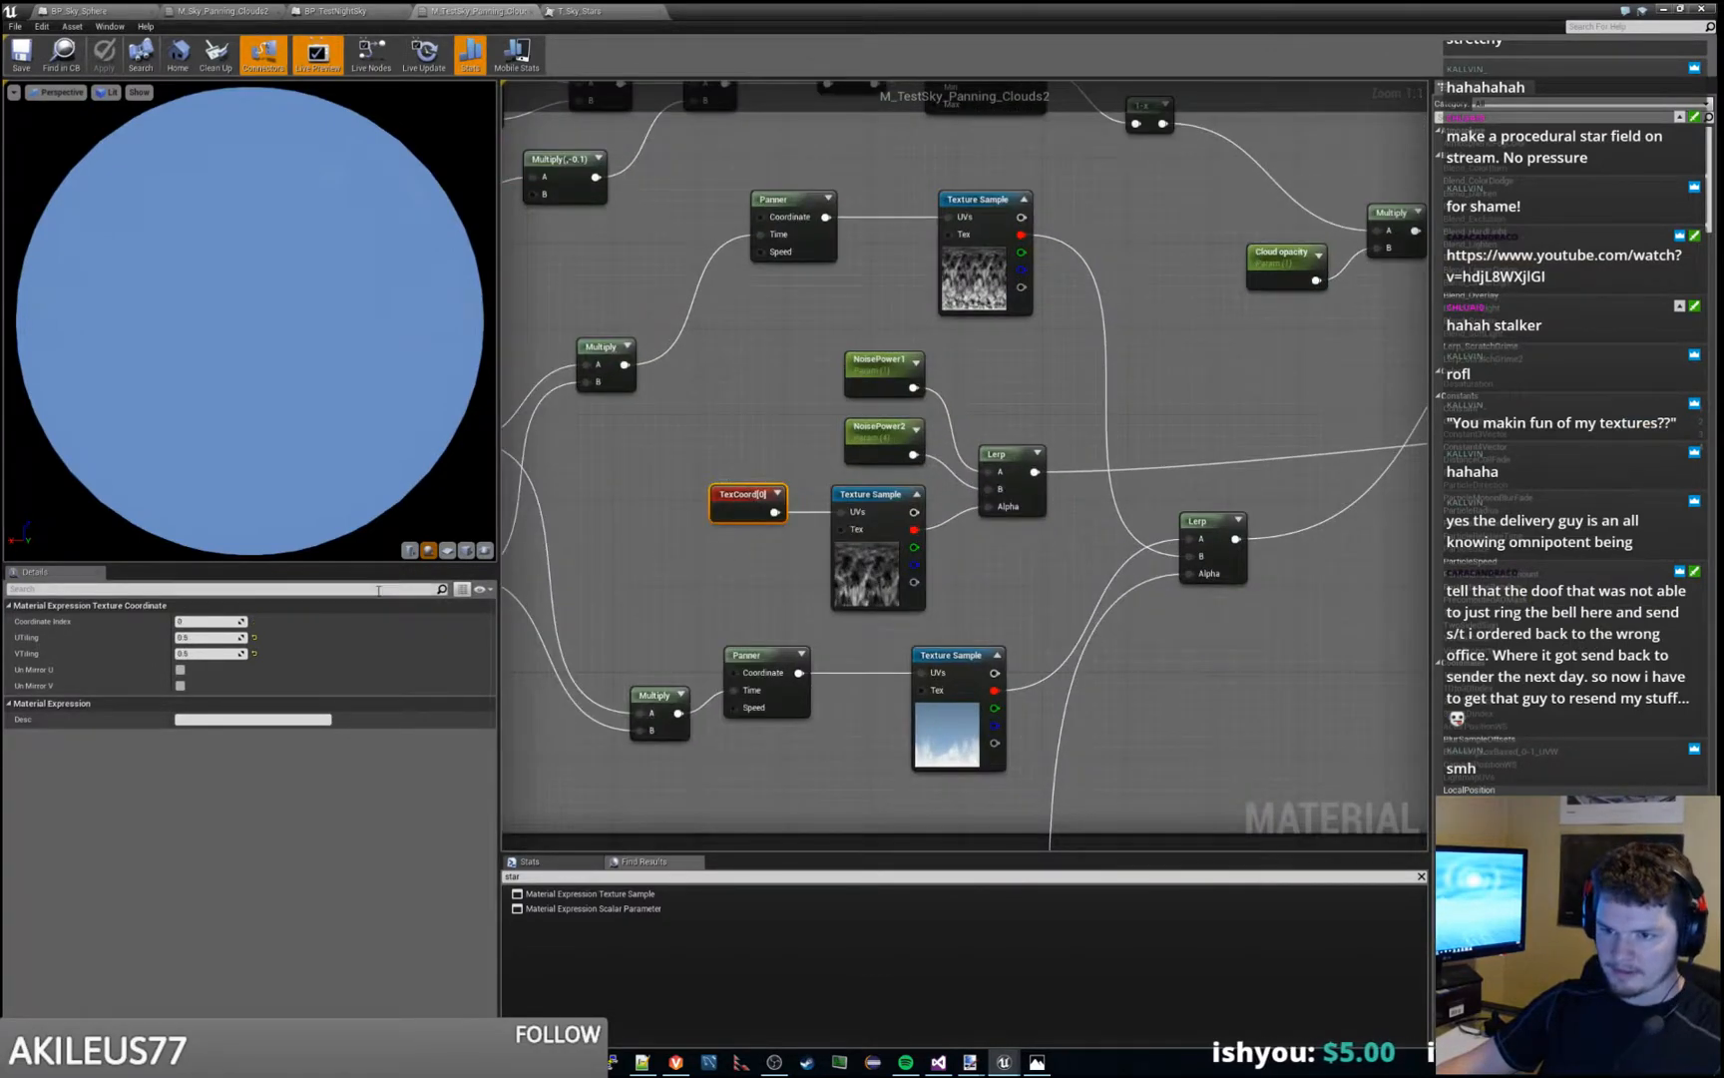
click(202, 637)
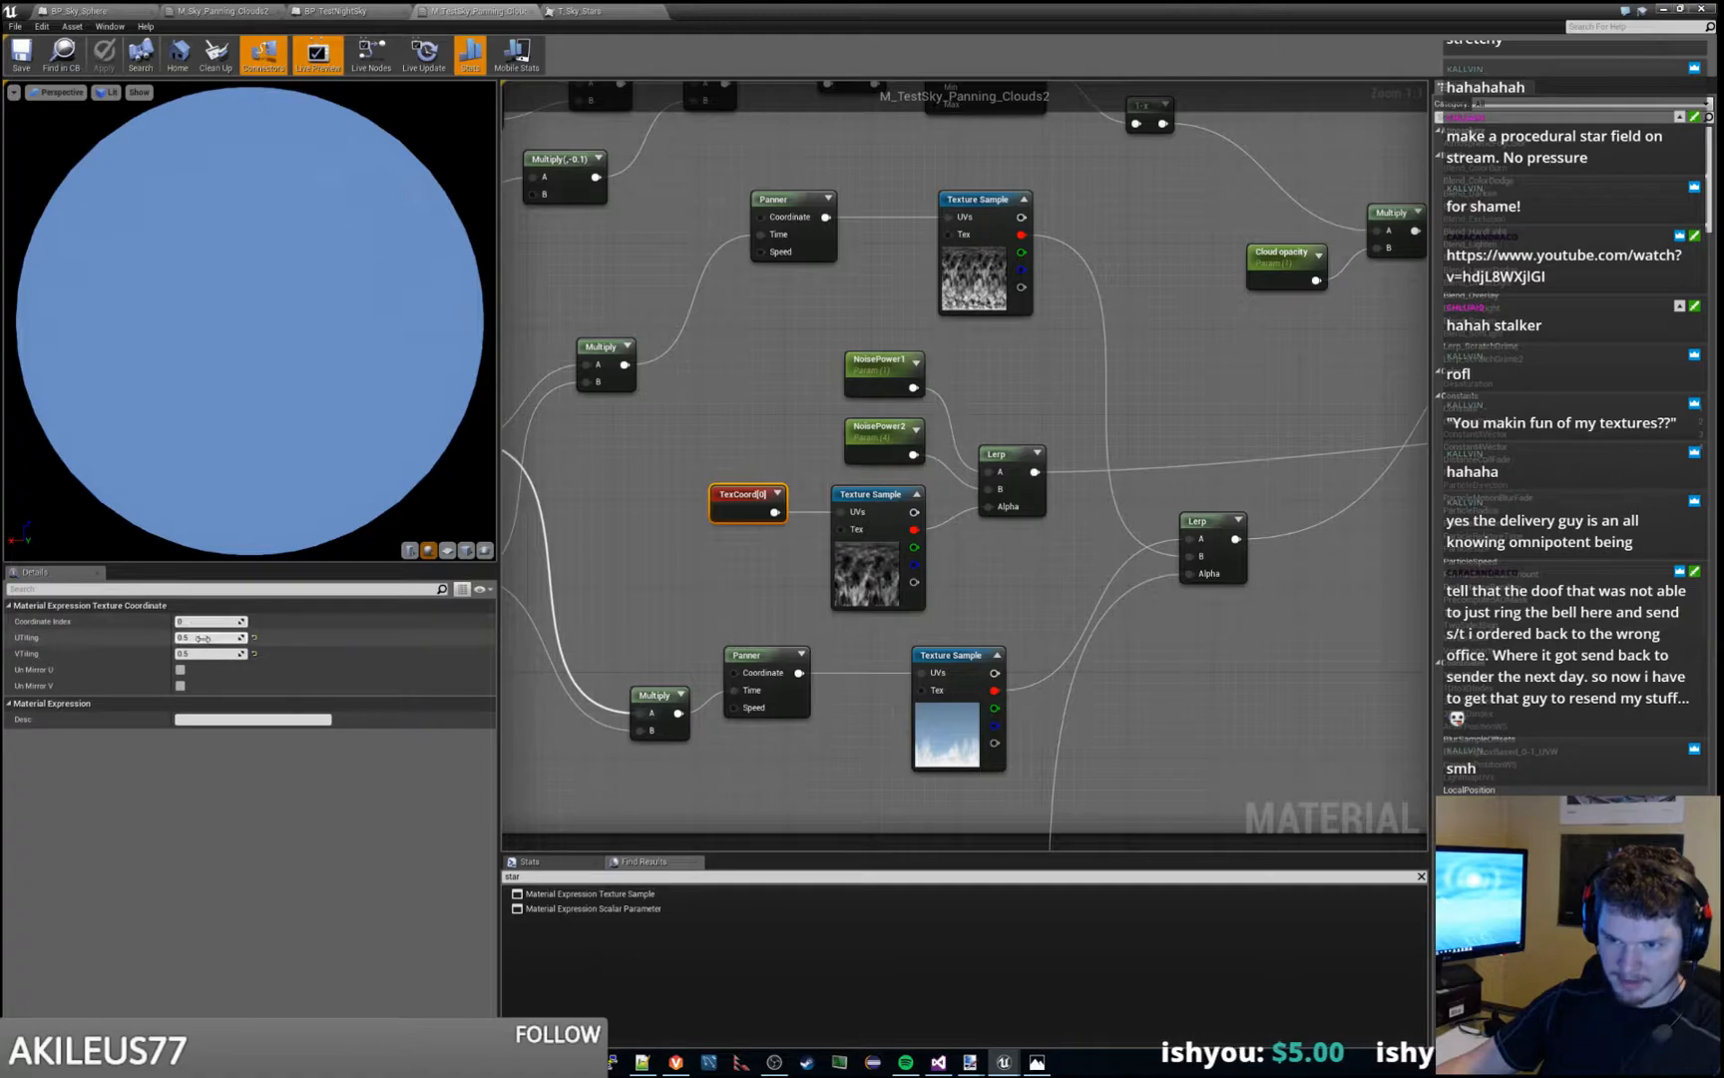
drag(918, 11, 1723, 399)
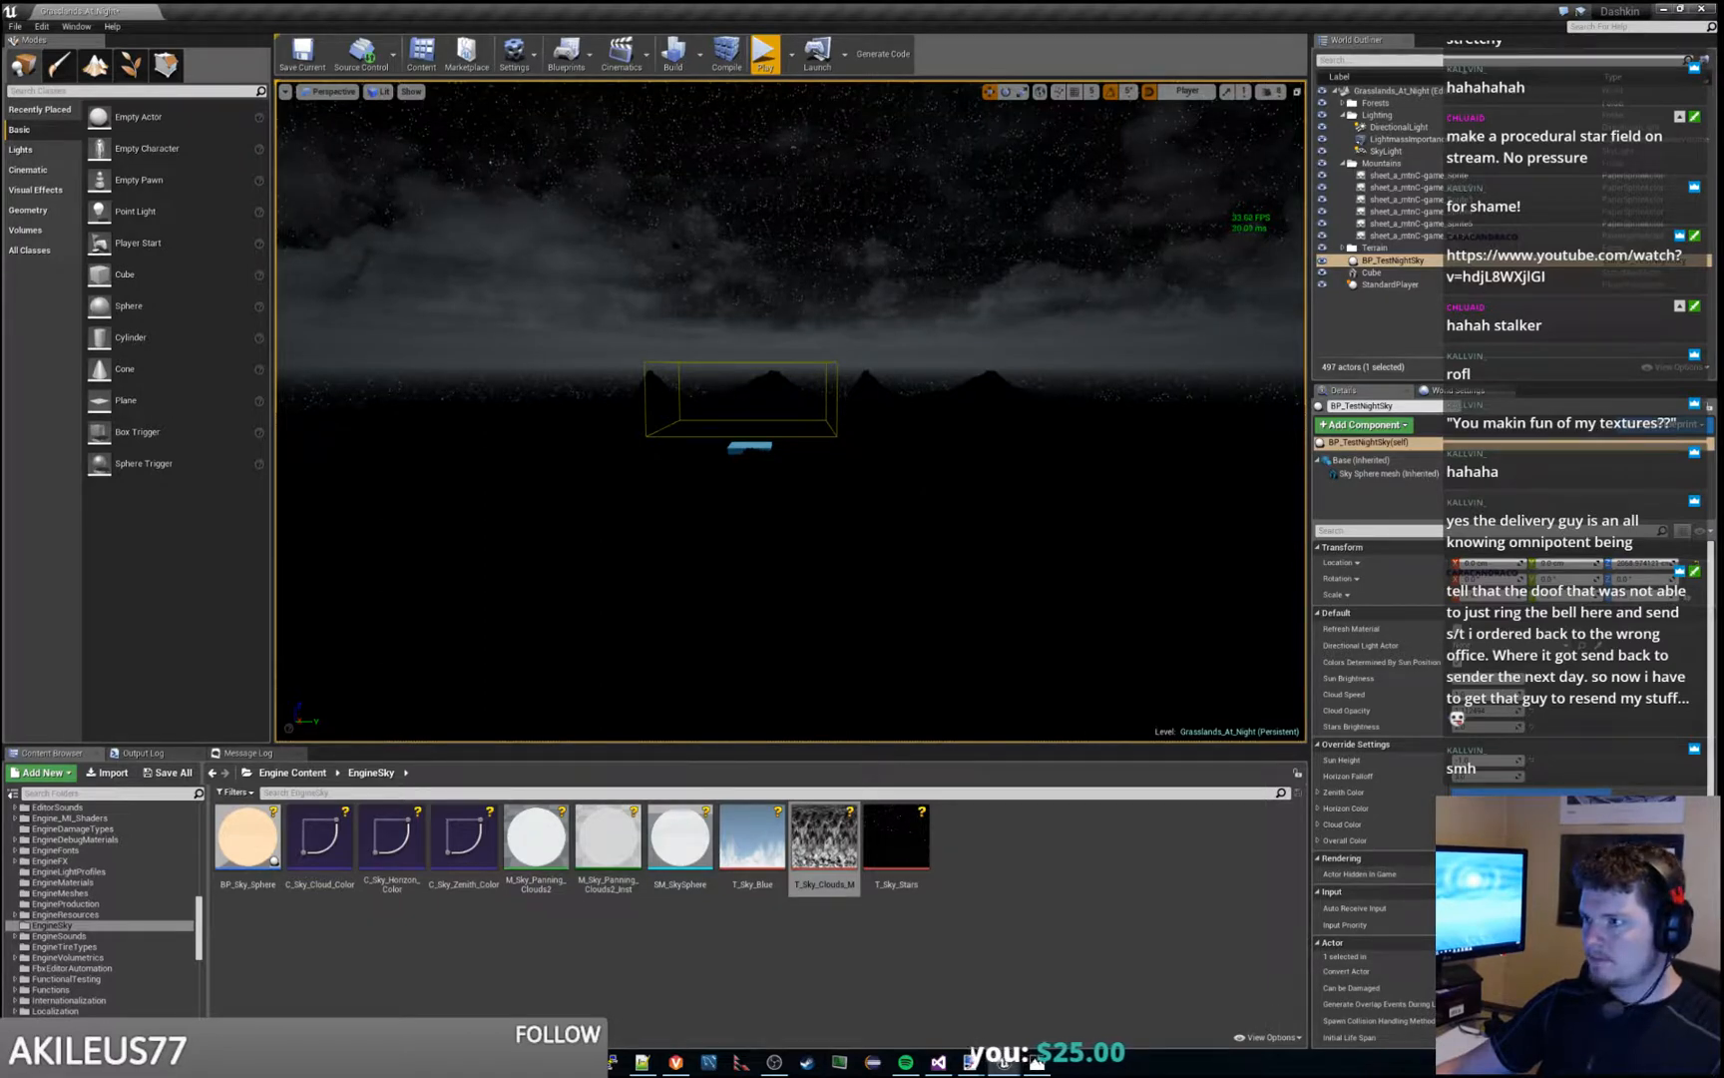
- Play and stop the level three times to examine how the retiled clouds look above the mountains
click(765, 55)
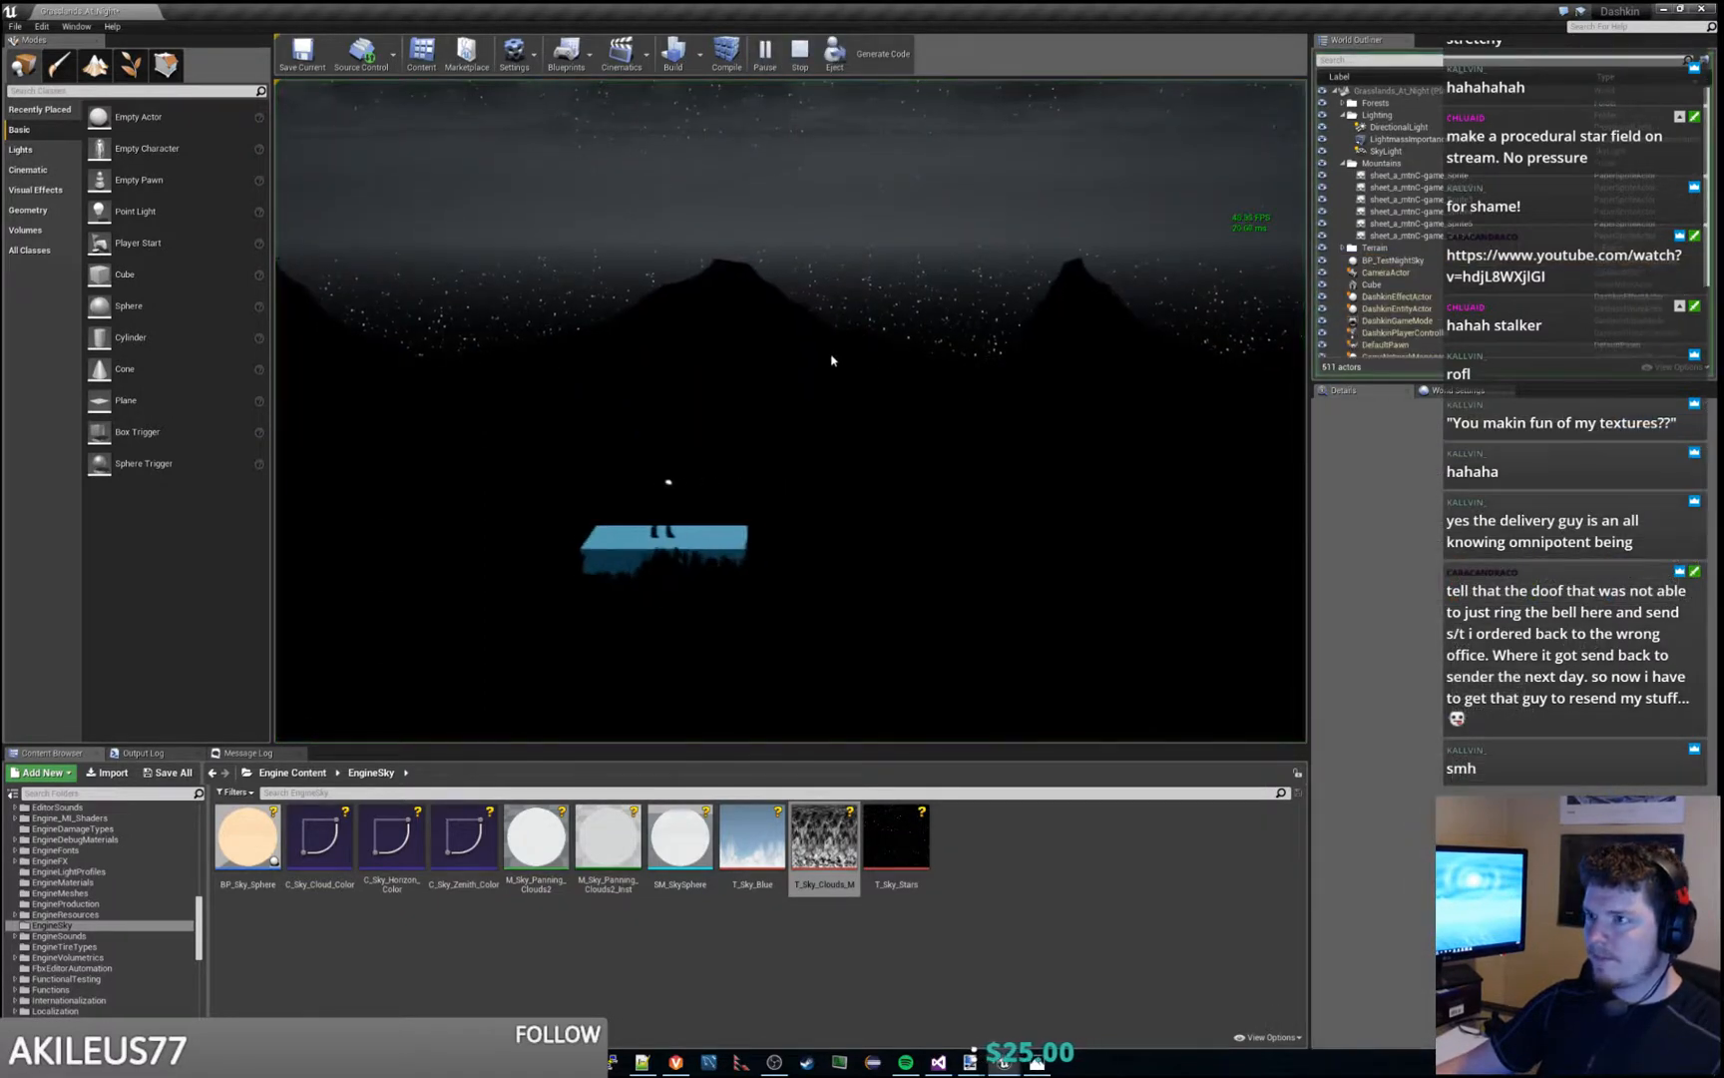
key(Escape)
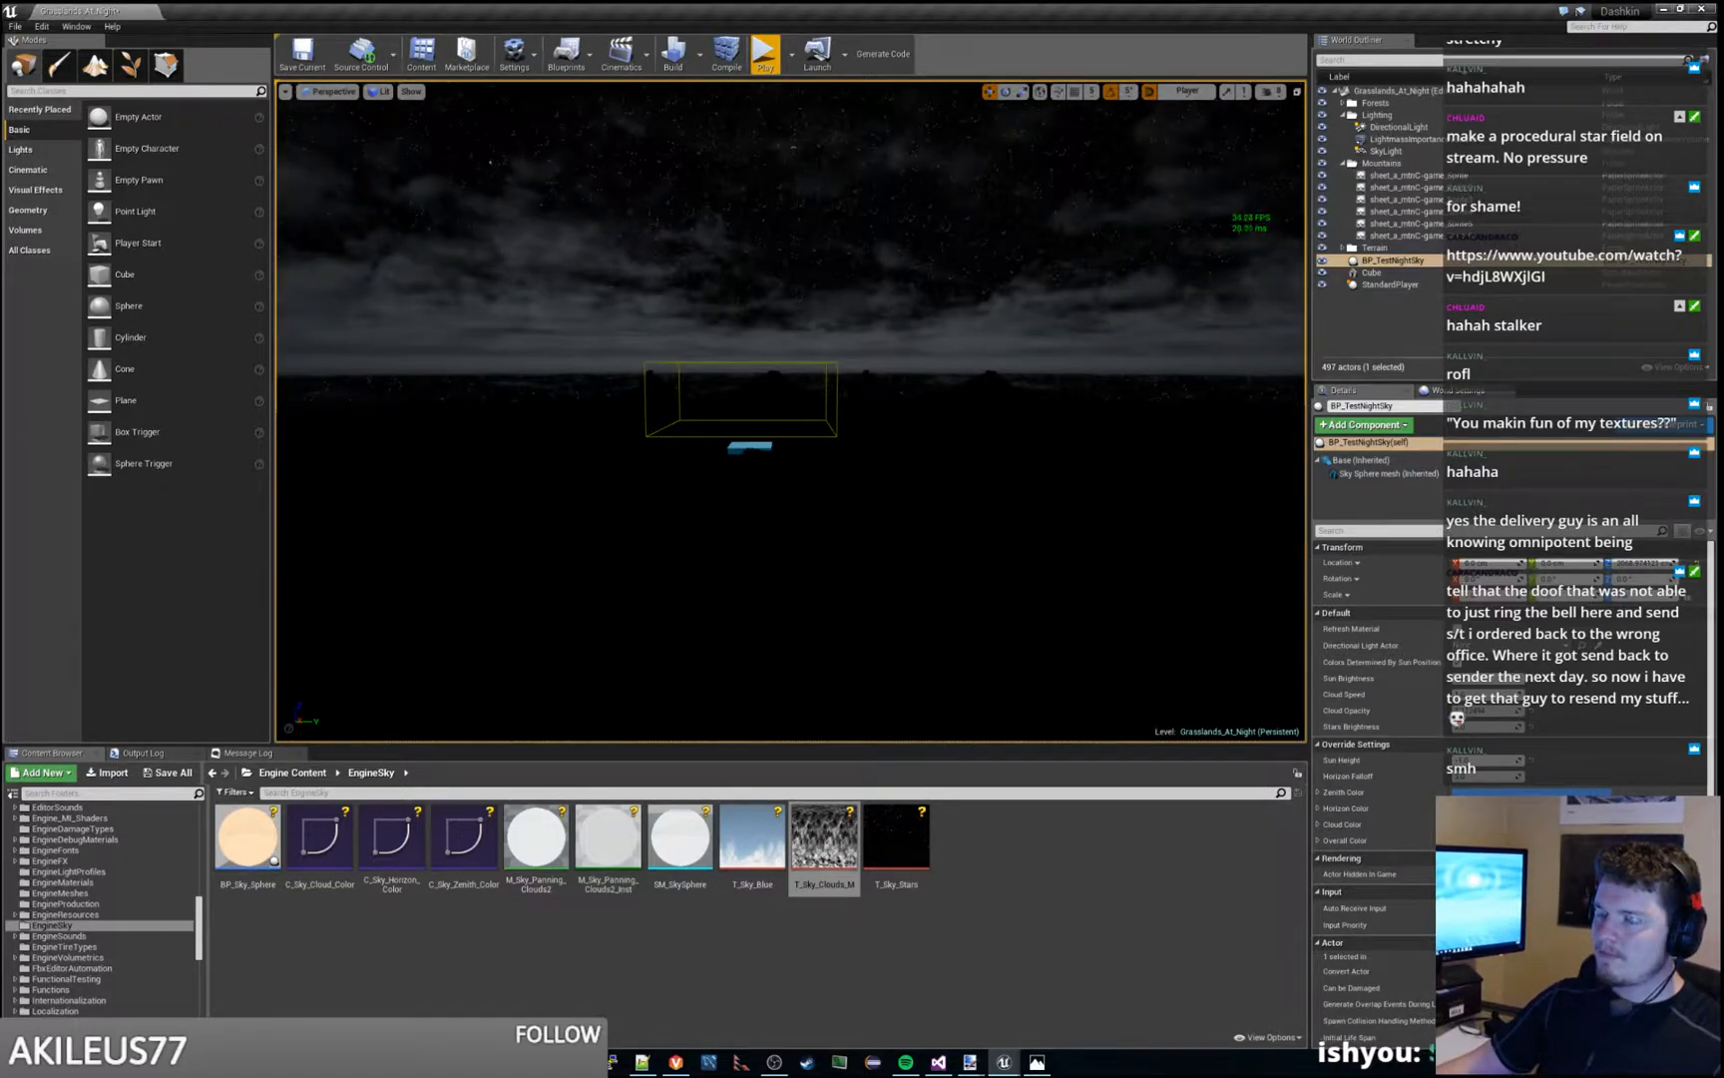
click(764, 55)
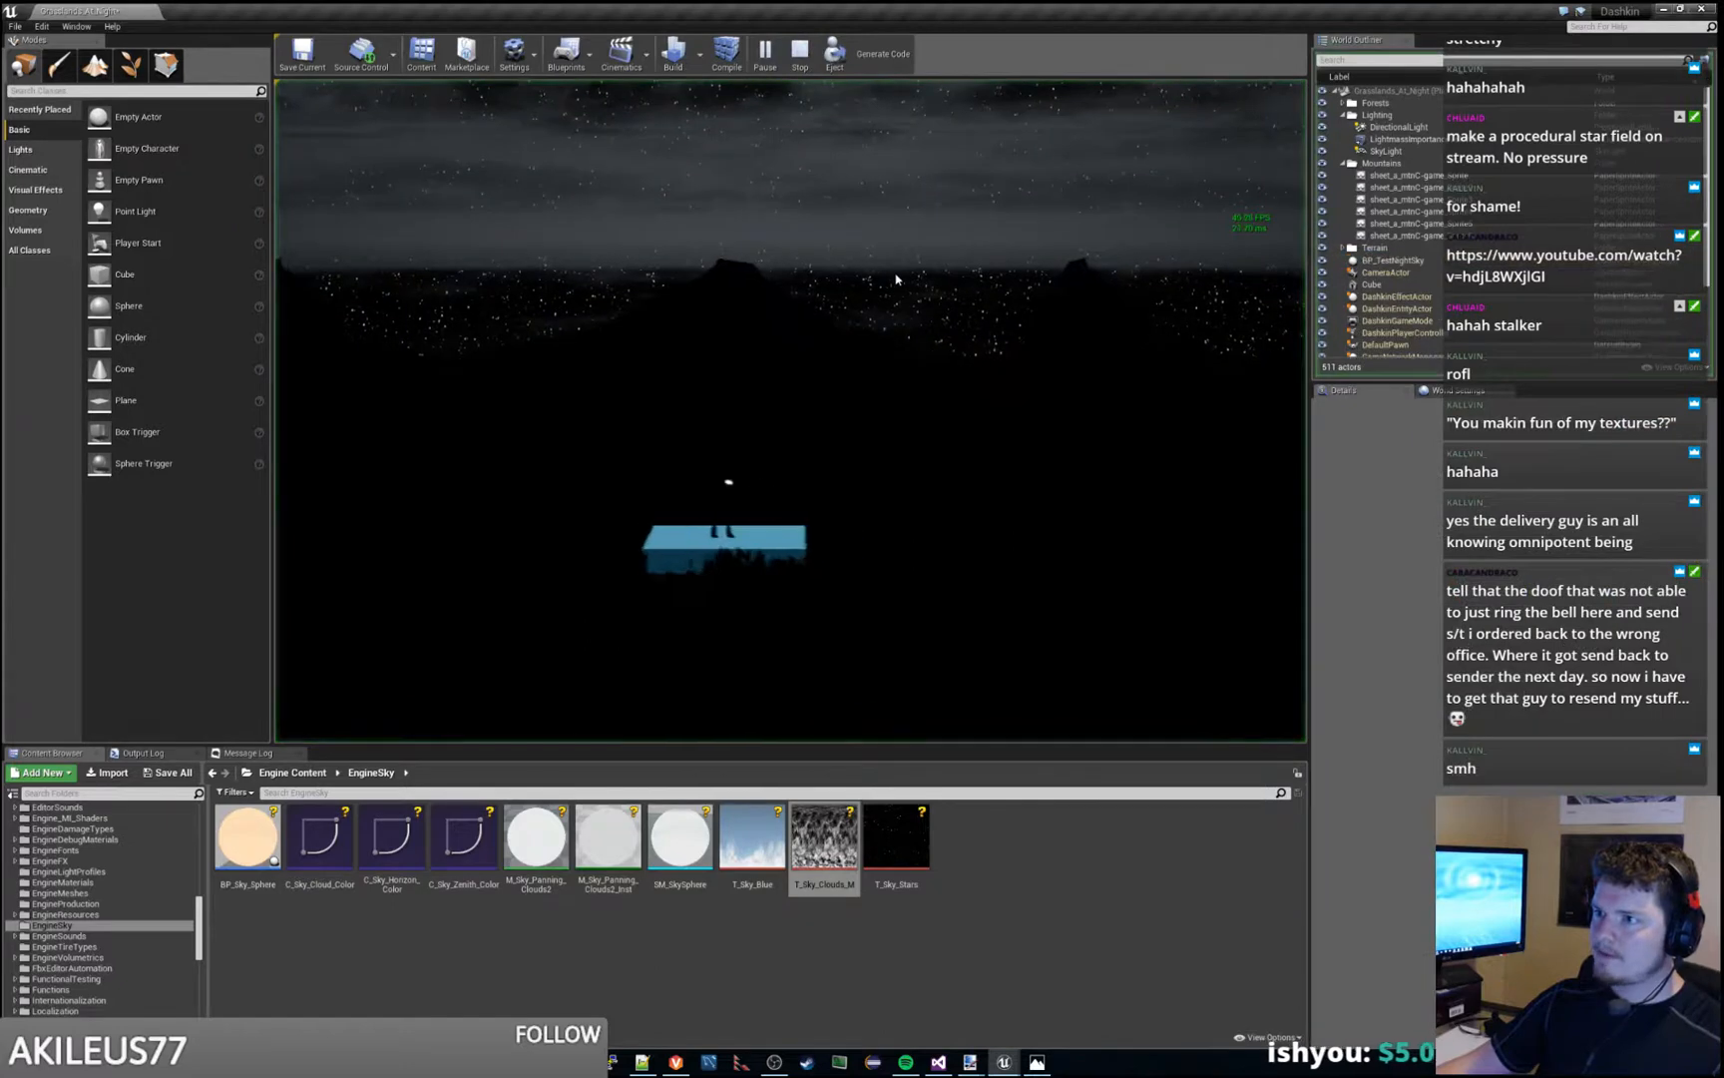
key(Escape)
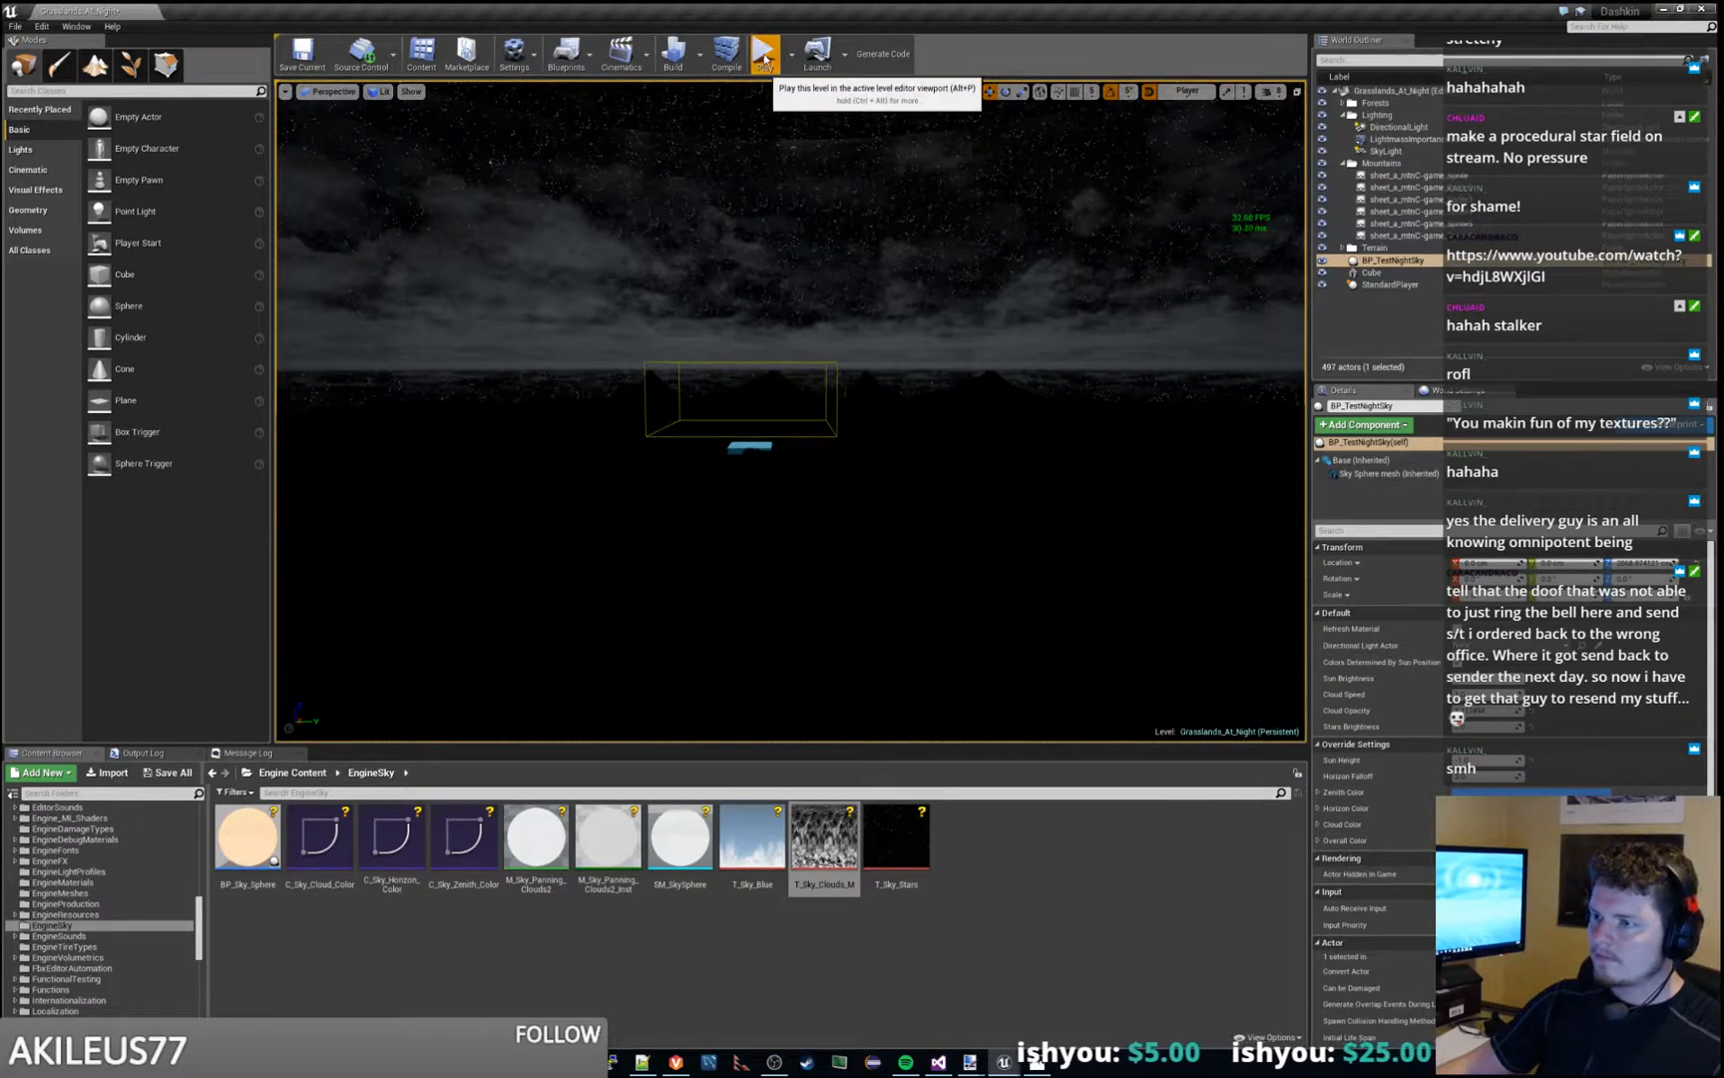
click(764, 58)
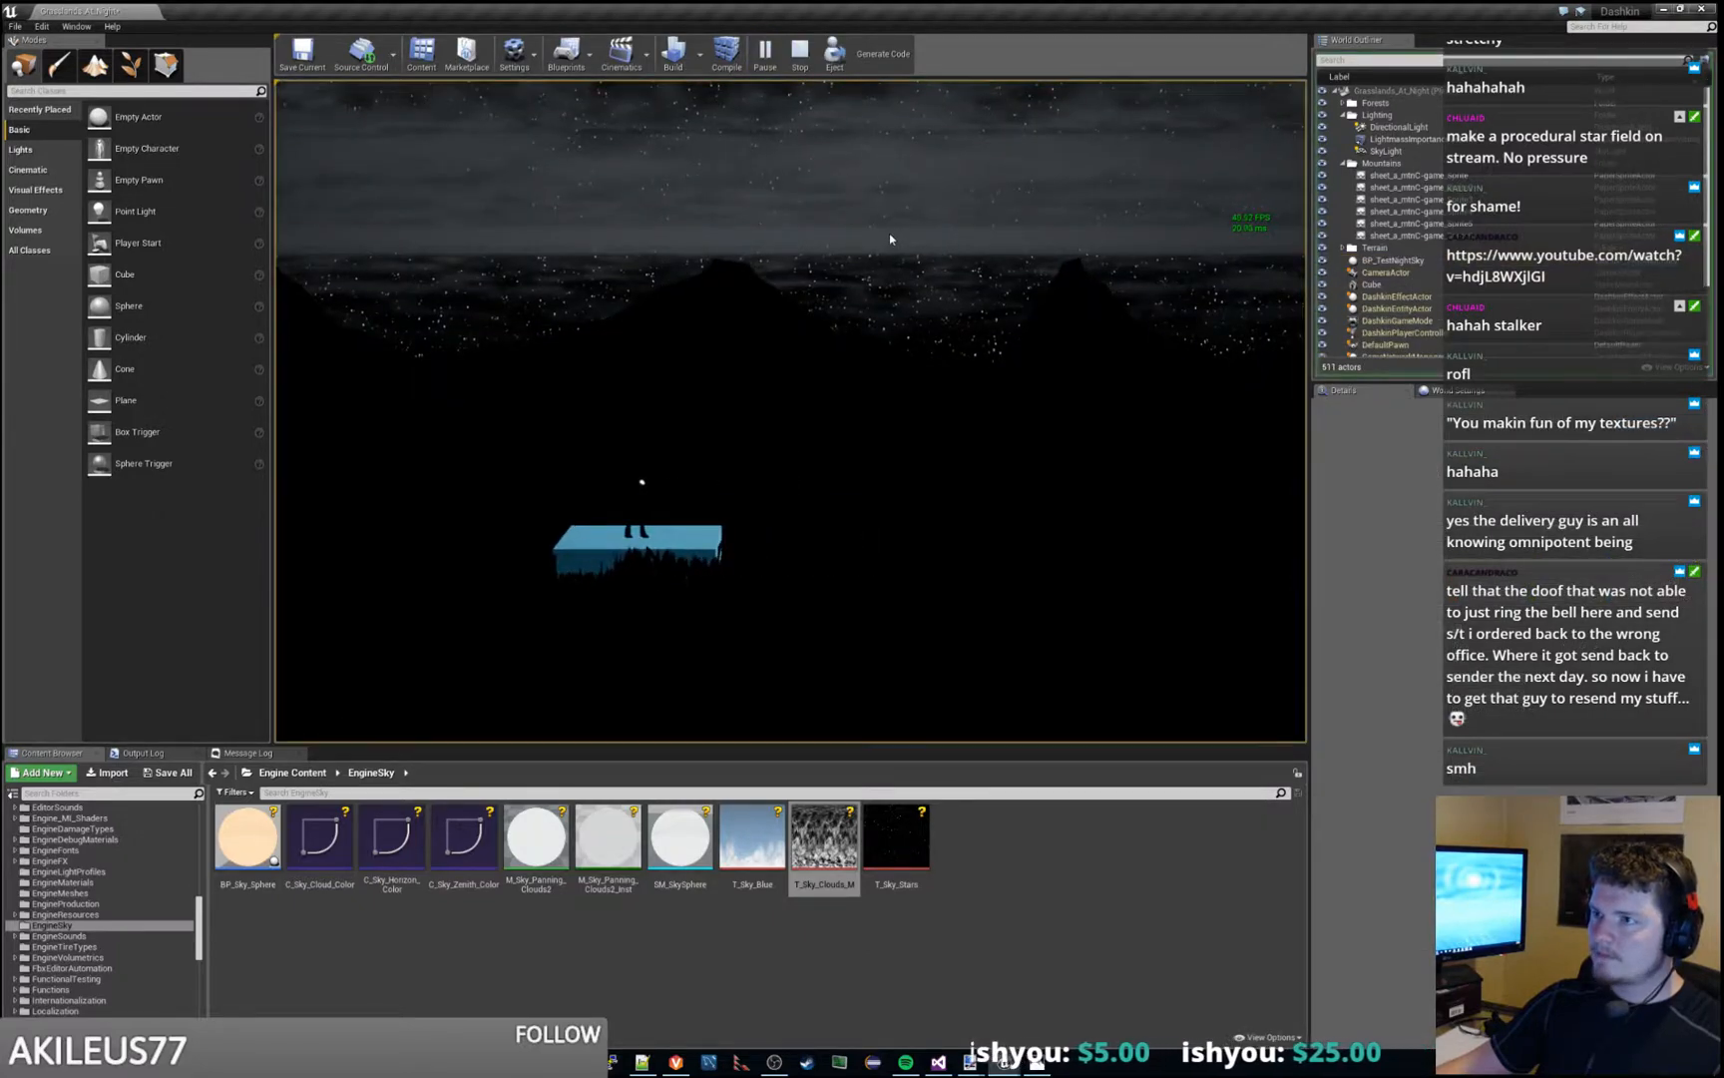
key(Escape)
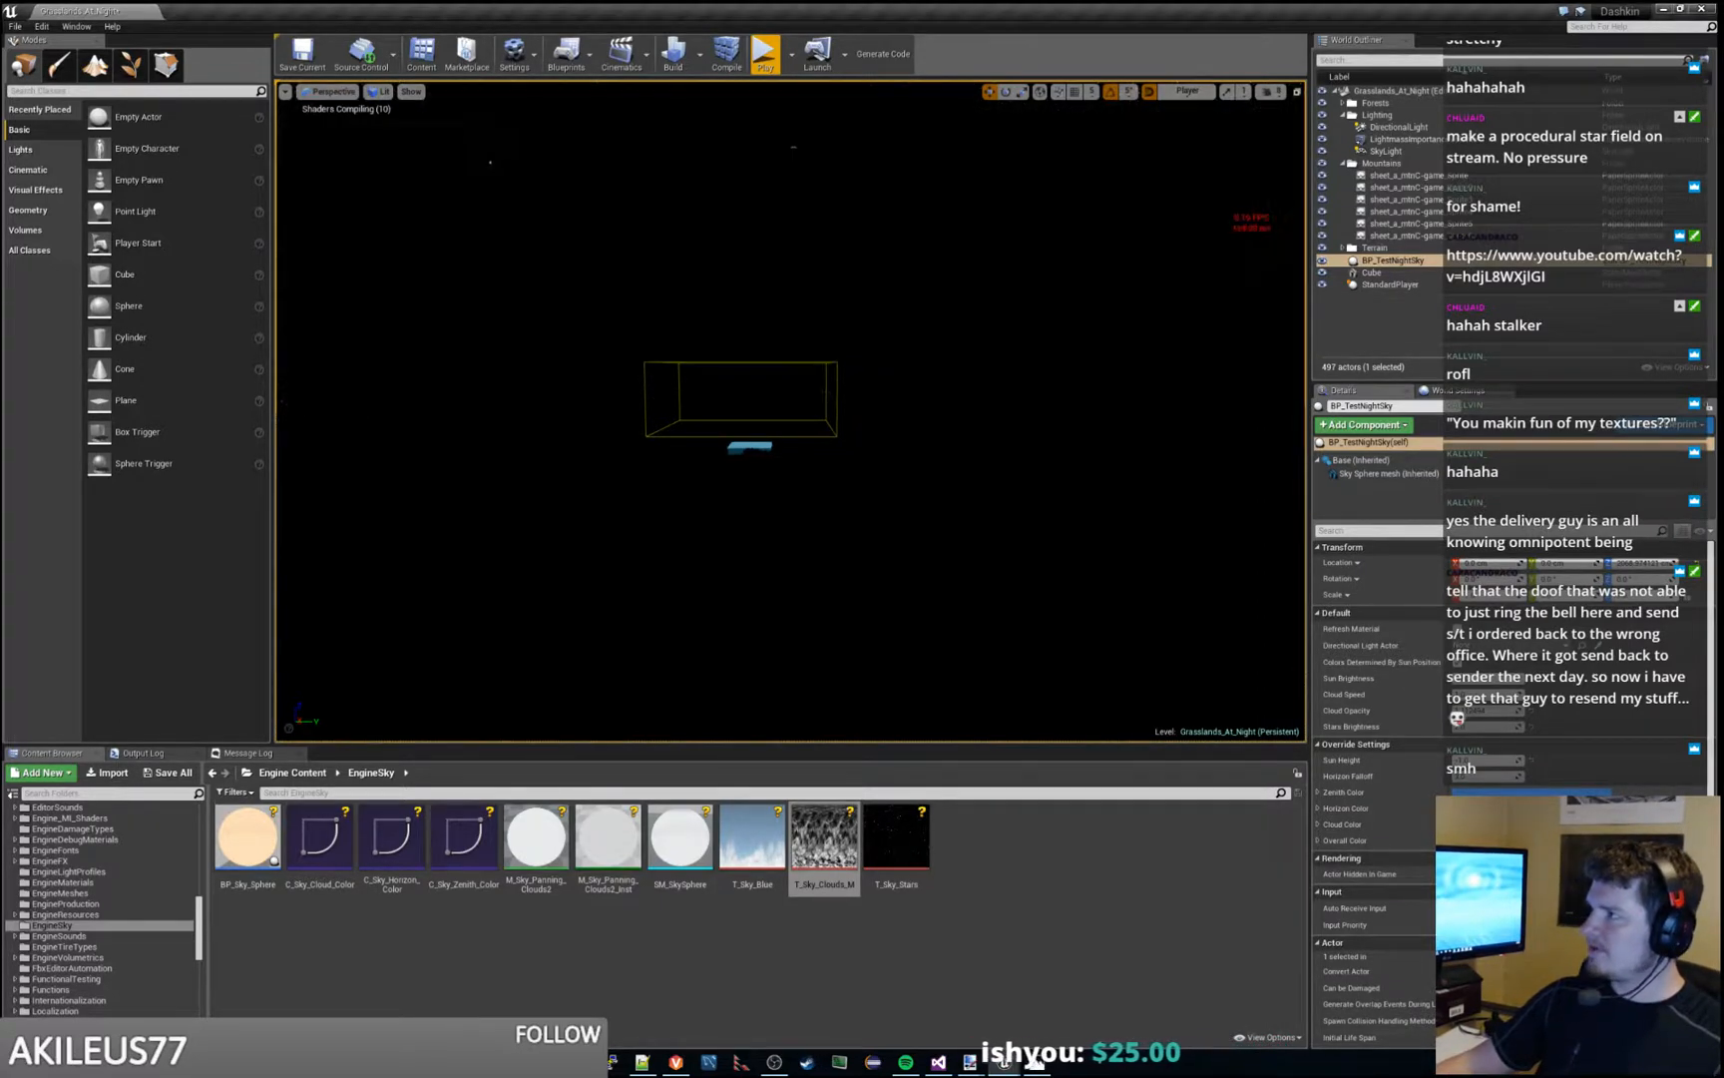
- Review the noise TexCoord and texture nodes in M_TestSky_Panning_Clouds2, move the window away, and check the clouds in play mode
drag(1722, 391, 1052, 163)
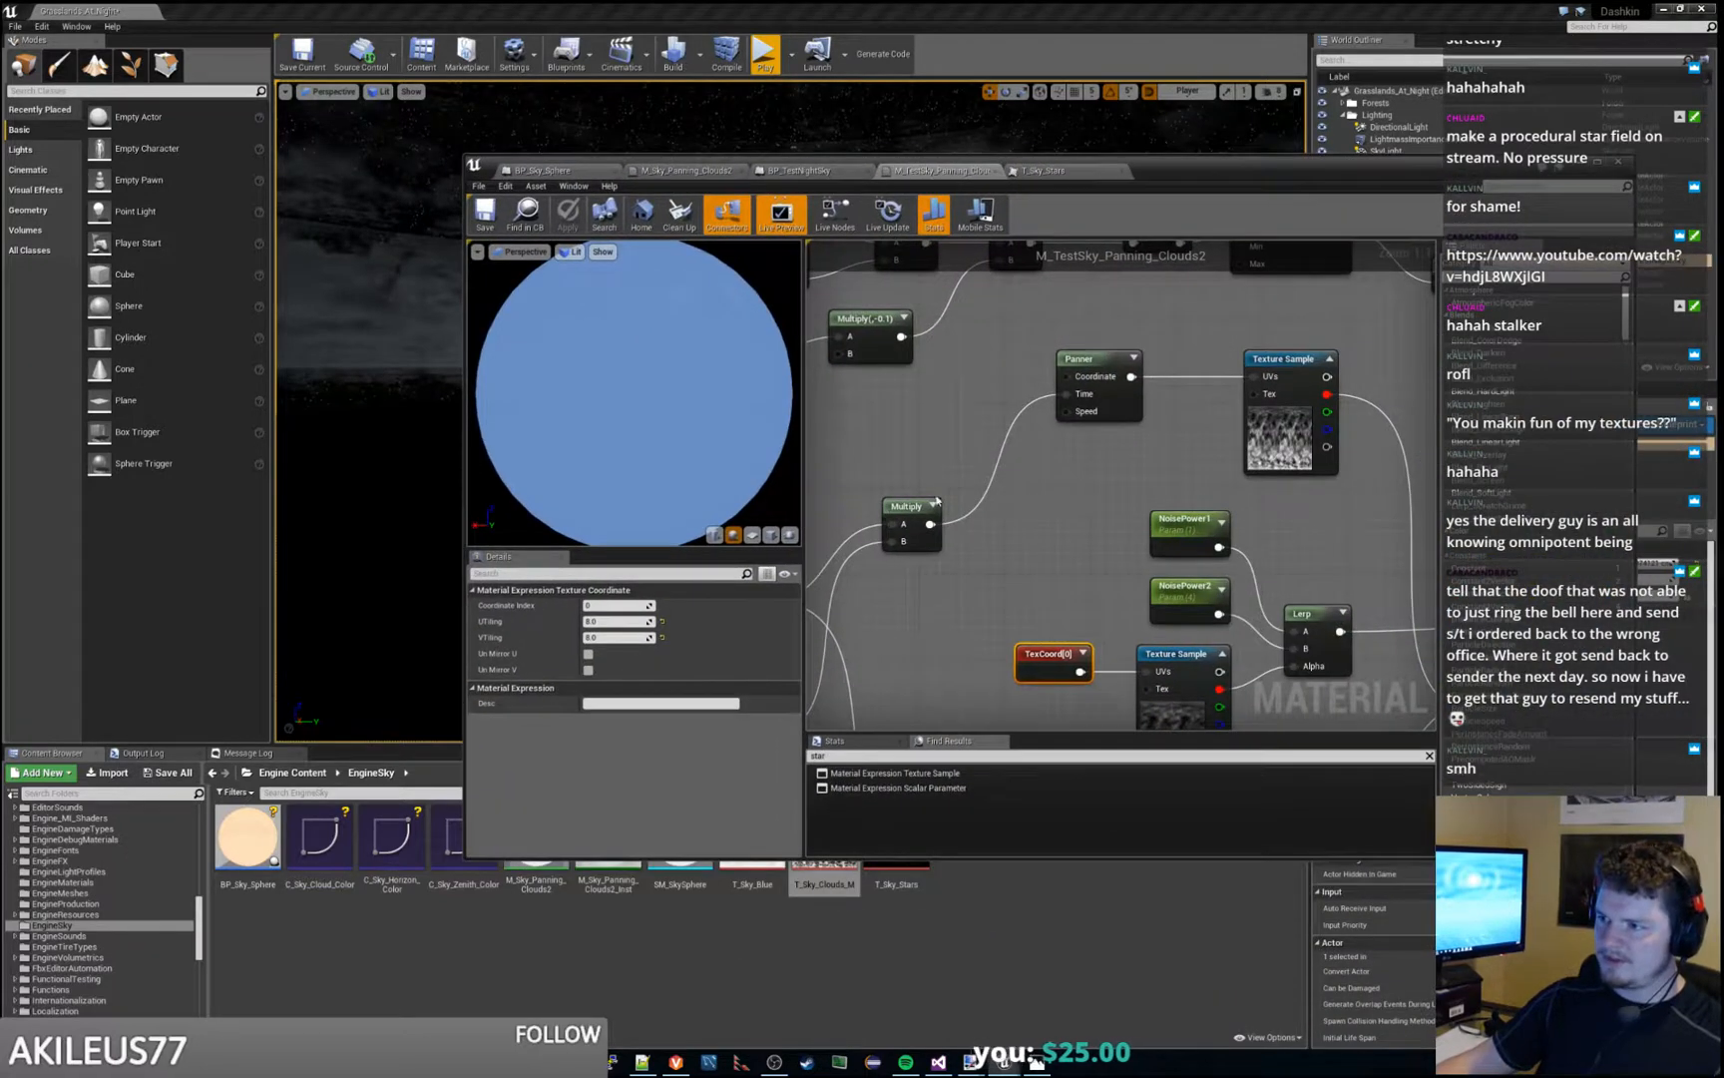
right_drag(1073, 570, 1189, 408)
scroll(1192, 408, down, 2)
right_drag(1272, 518, 1041, 579)
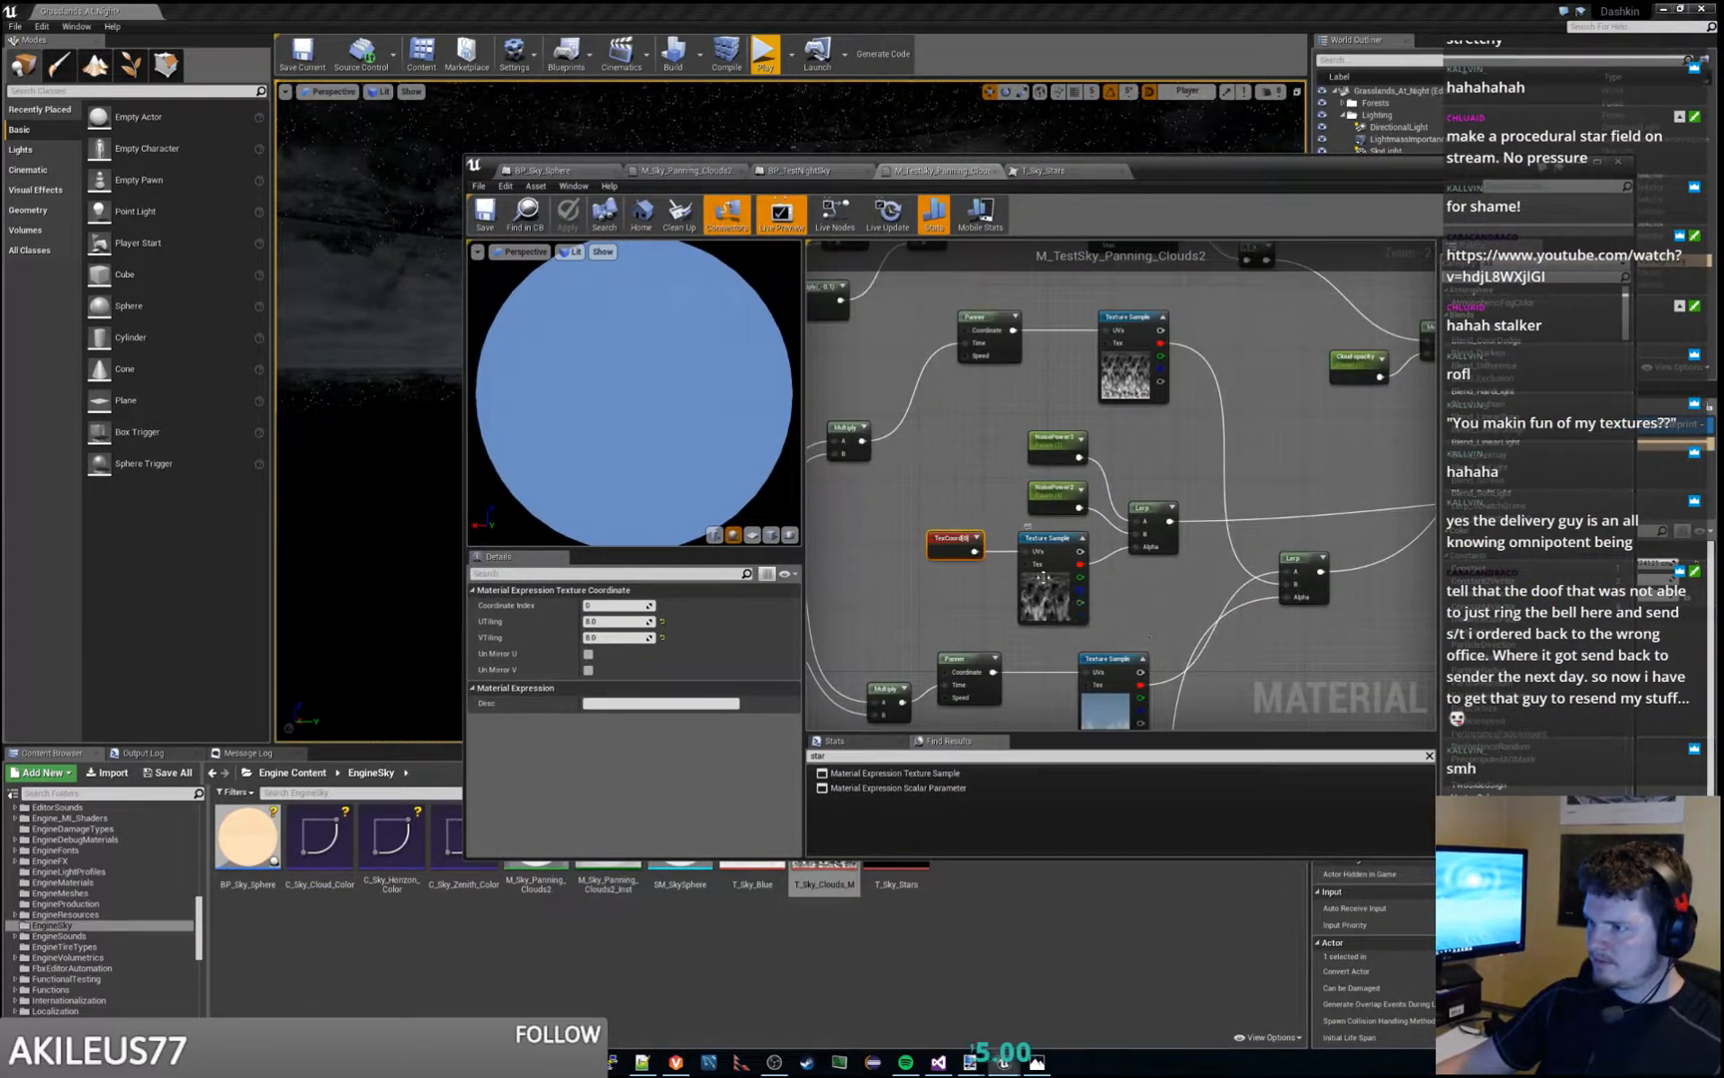
drag(1249, 168, 1723, 90)
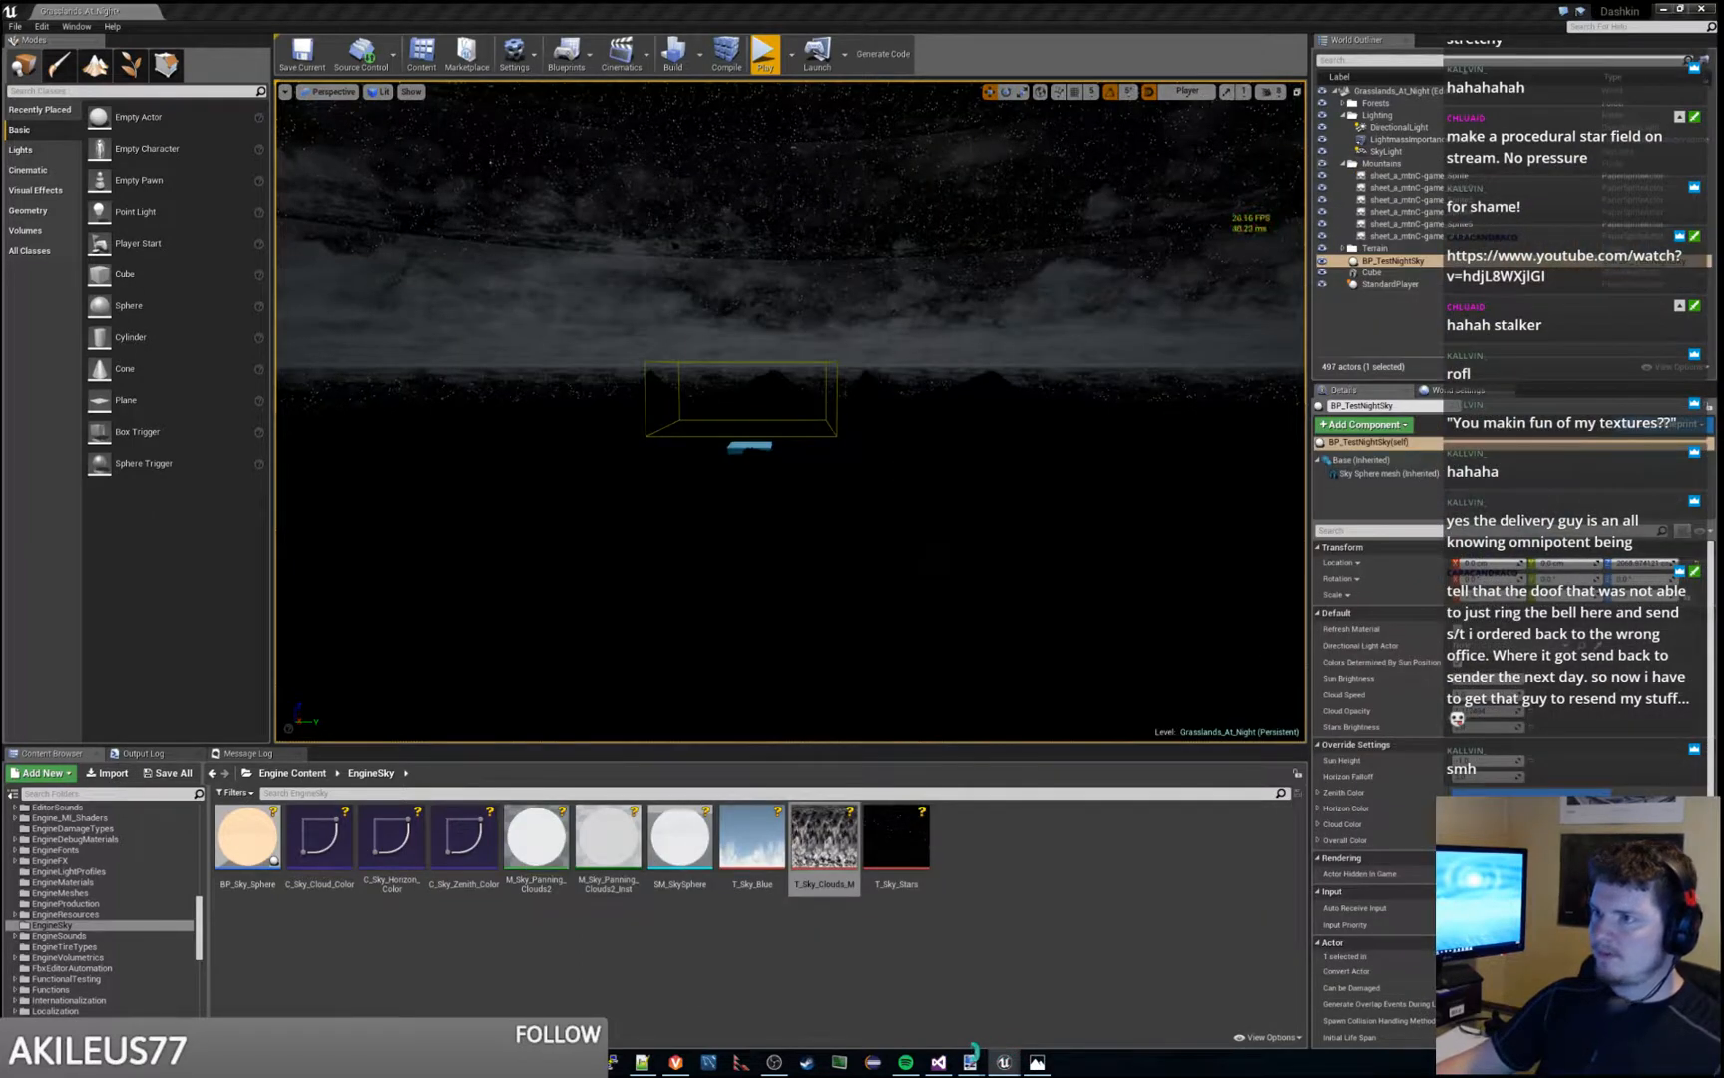
click(770, 56)
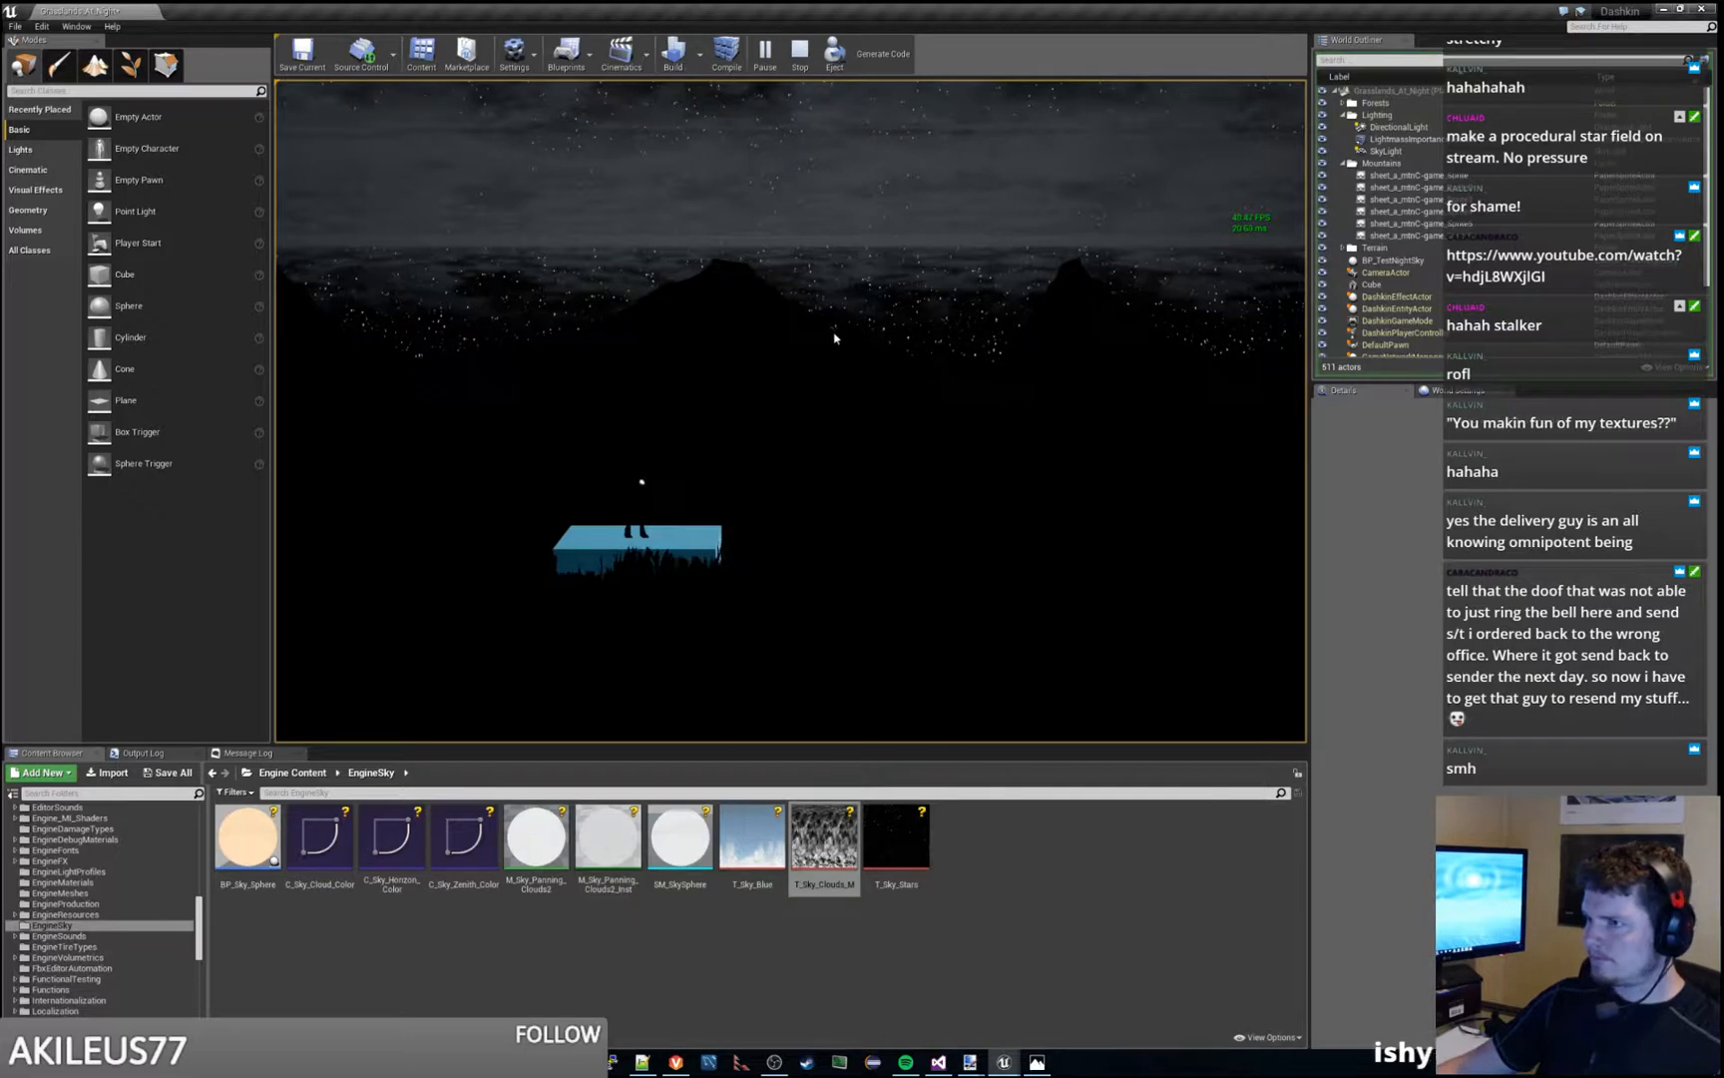
click(800, 53)
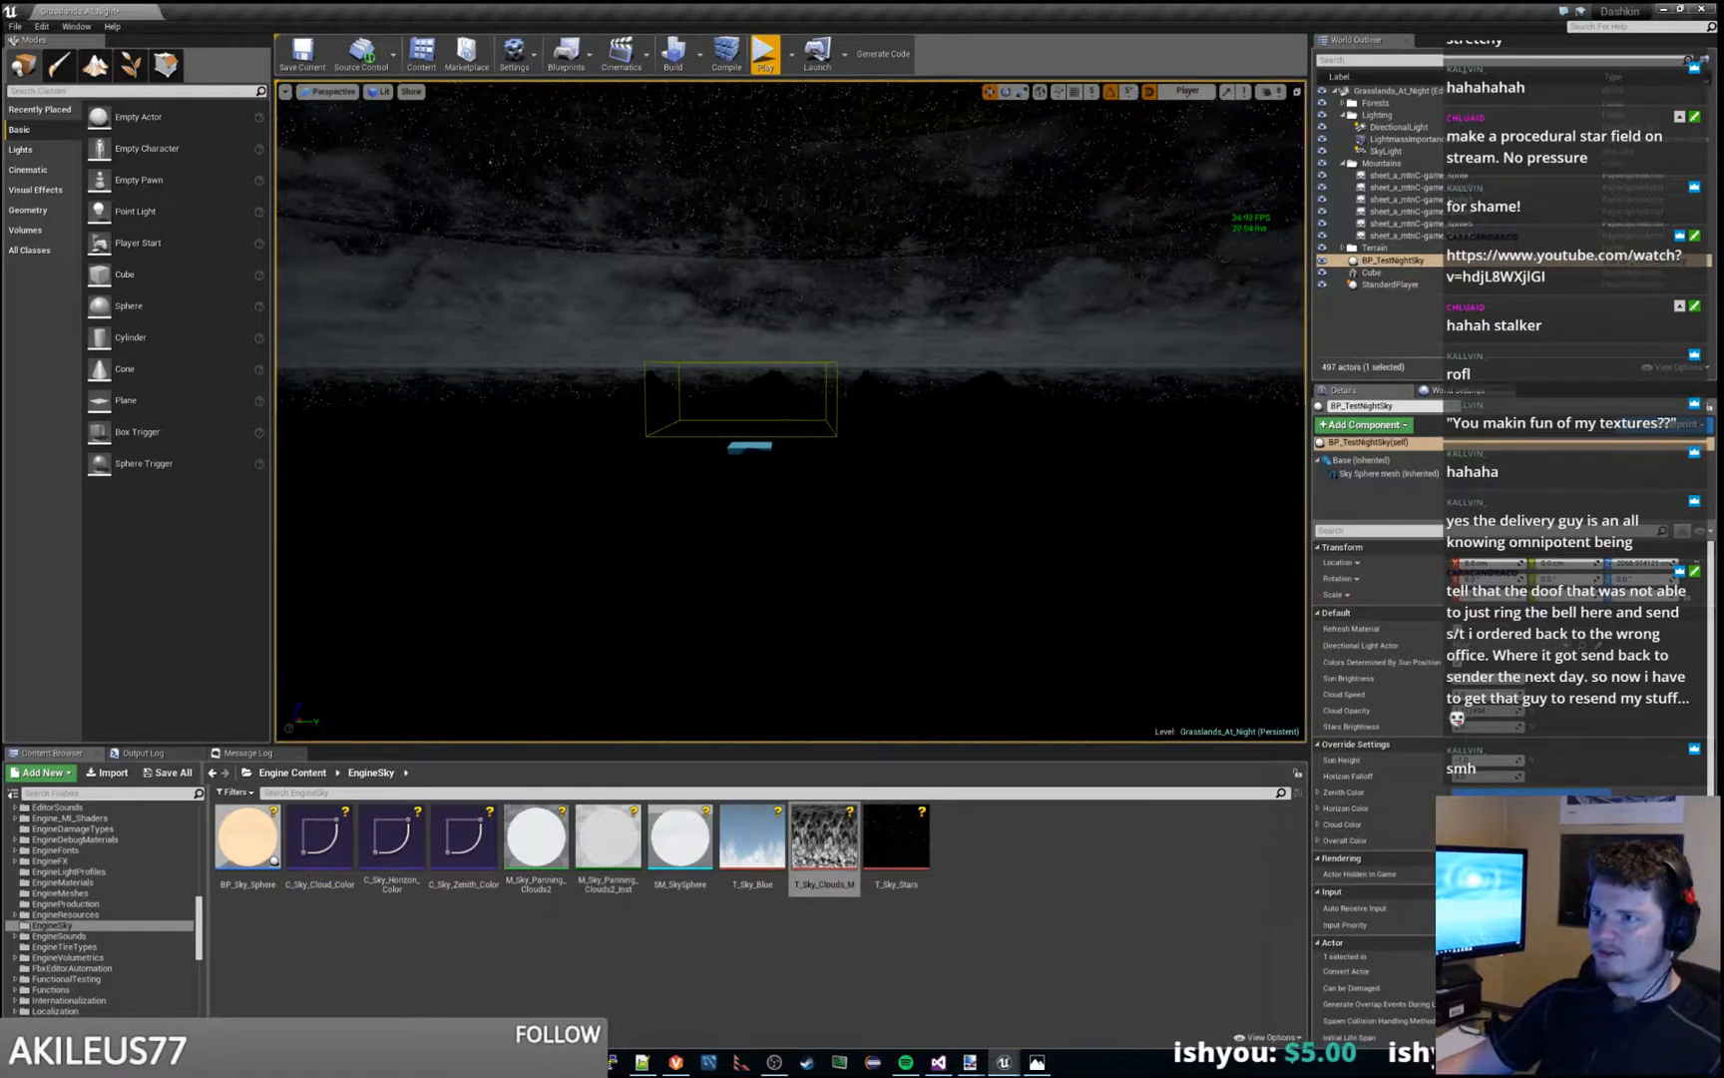
- Examine the CloudTextures node network in M_TestSky_Panning_Clouds2, including the T_Sky_Clouds_M texture sample and its Panner and Lerp connections
drag(1723, 10, 891, 2)
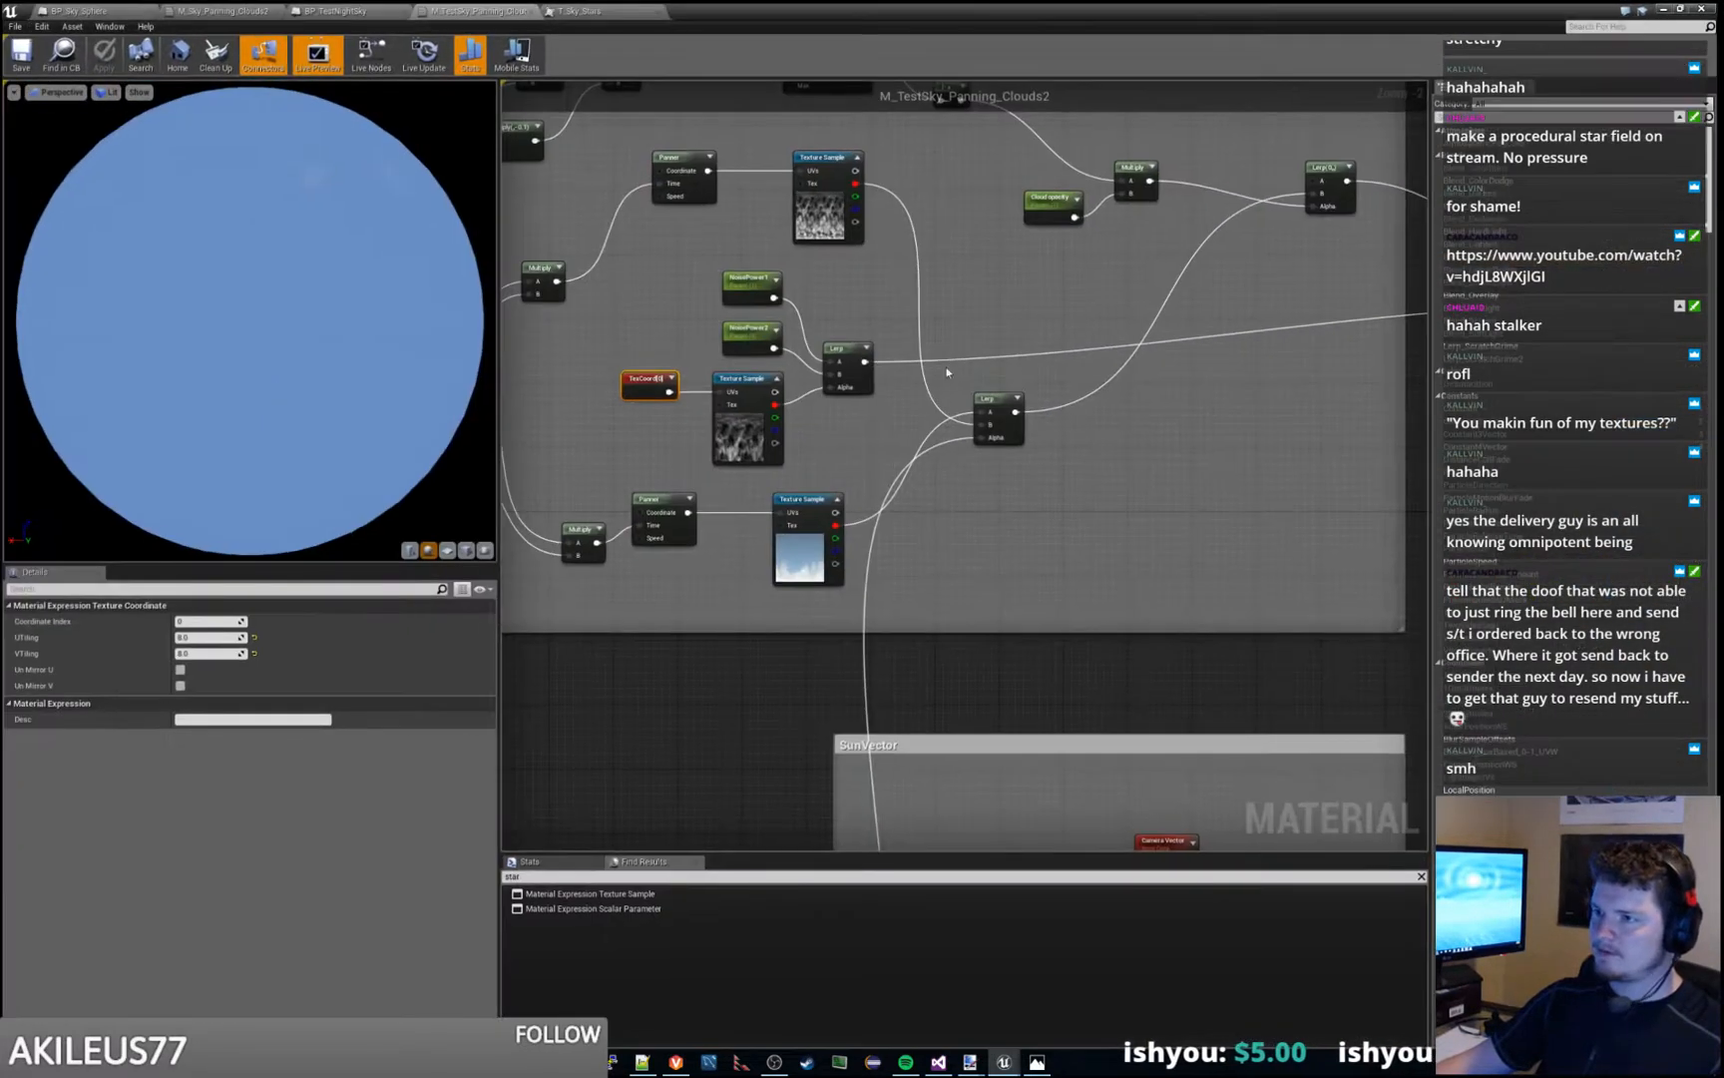
right_drag(981, 321, 1302, 539)
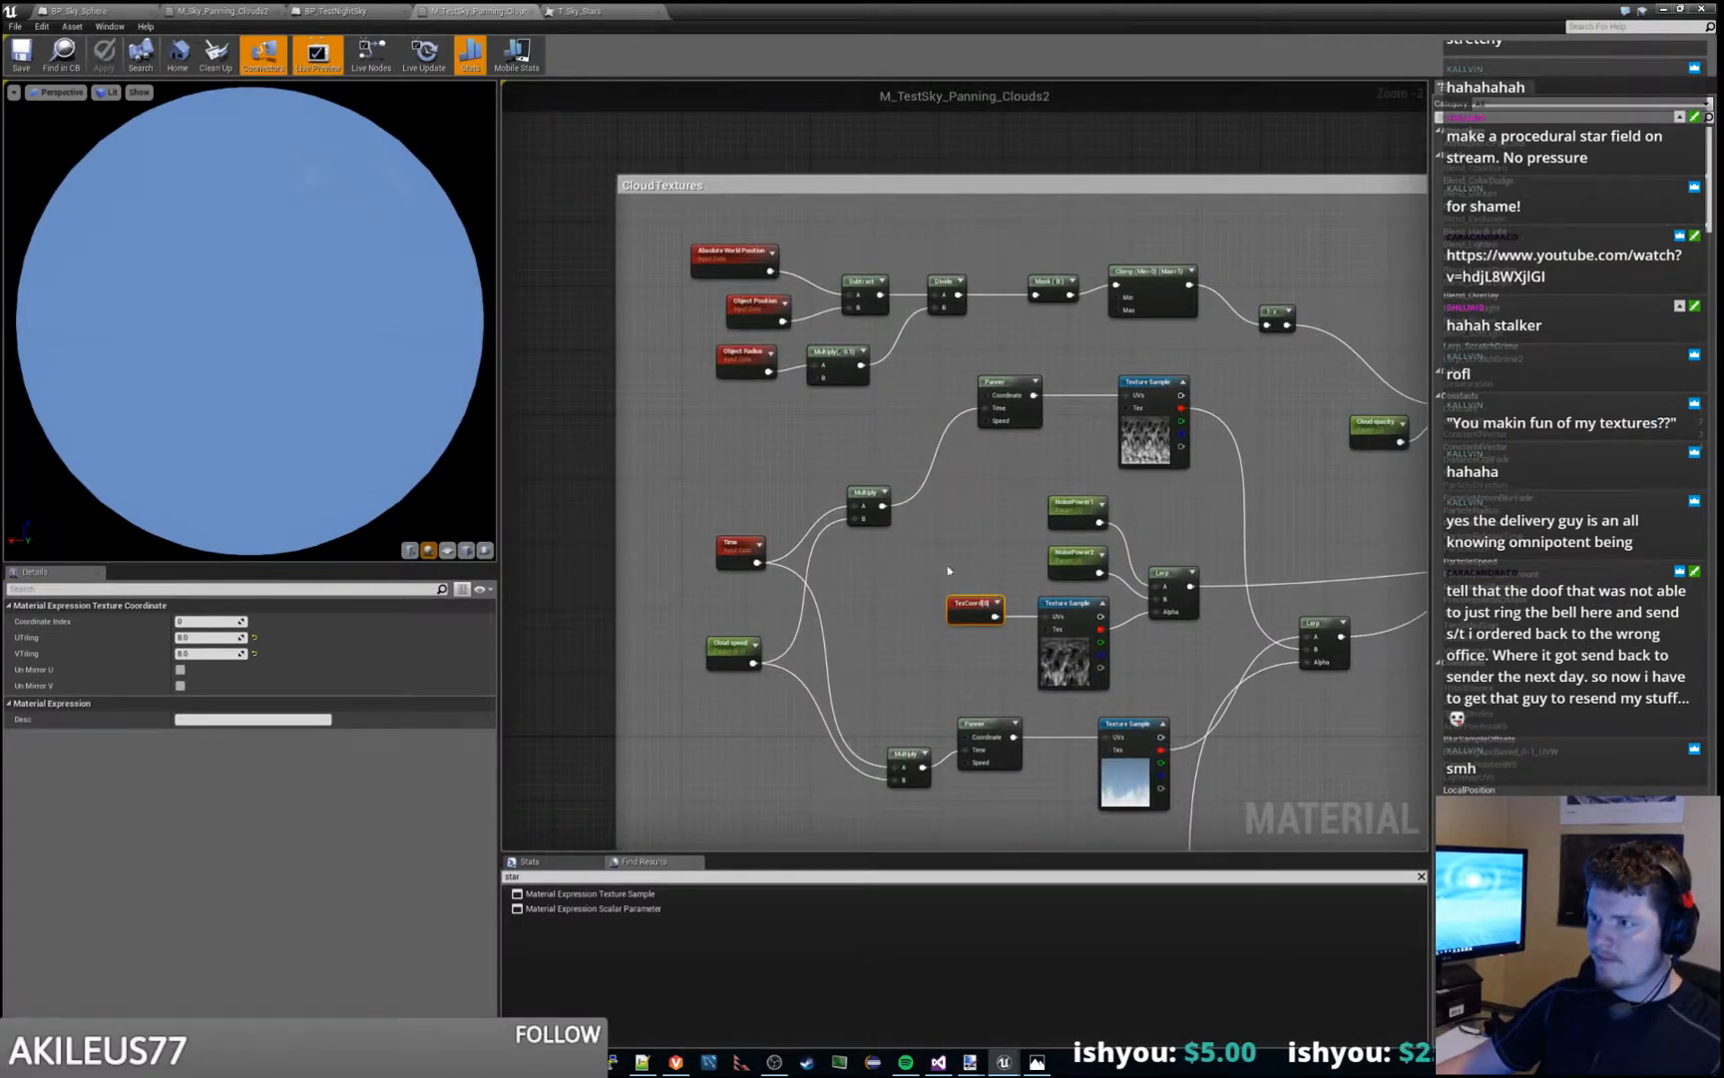
right_drag(949, 569, 831, 540)
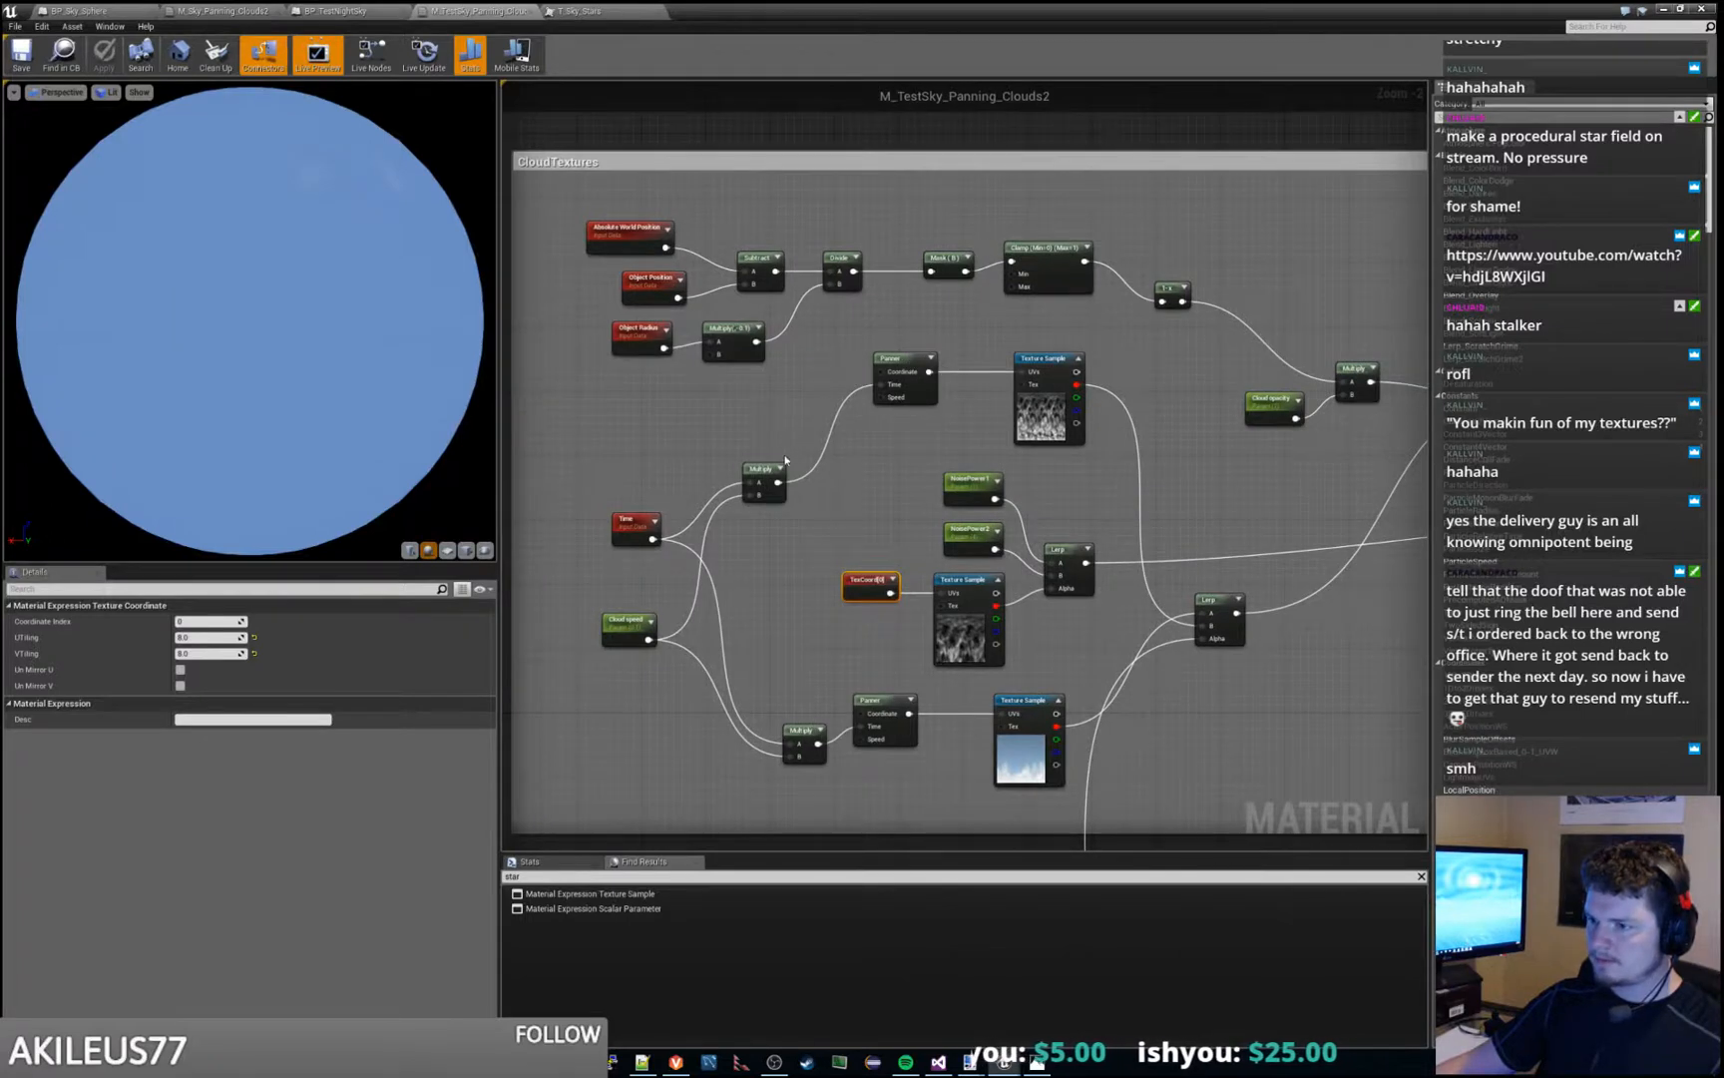
right_drag(861, 488, 778, 485)
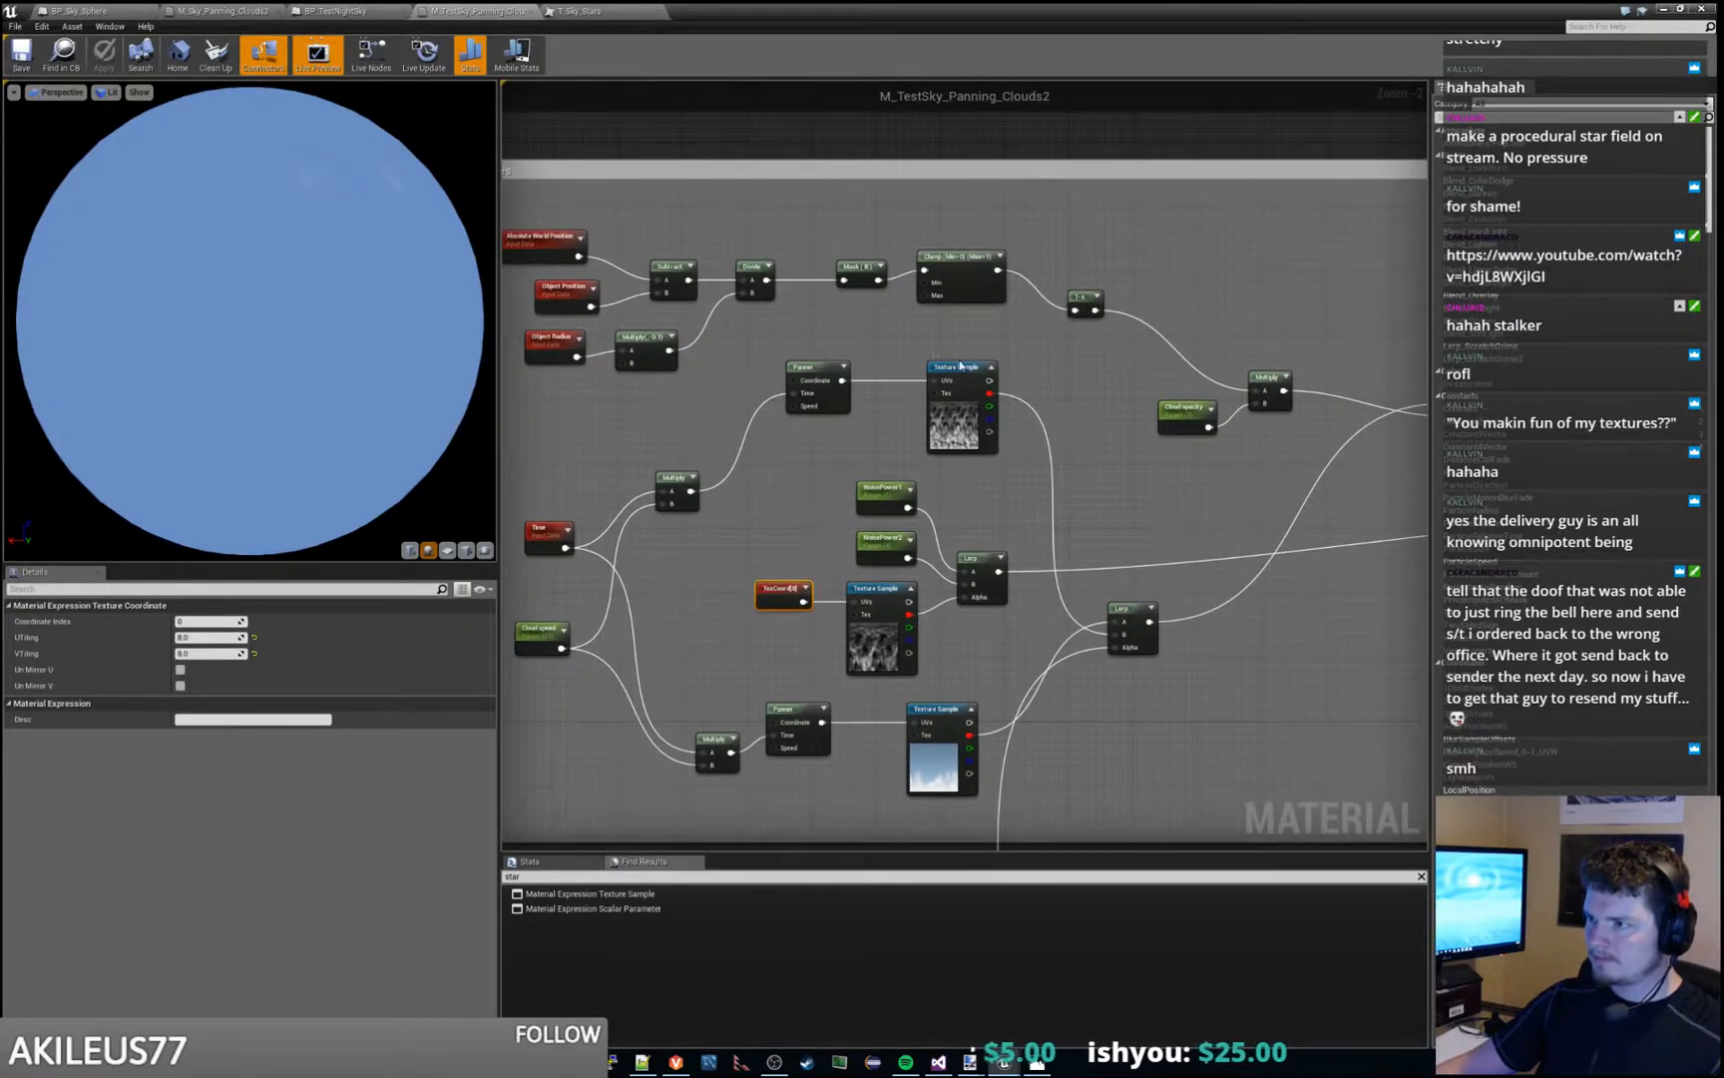
click(990, 361)
right_drag(1058, 416, 925, 381)
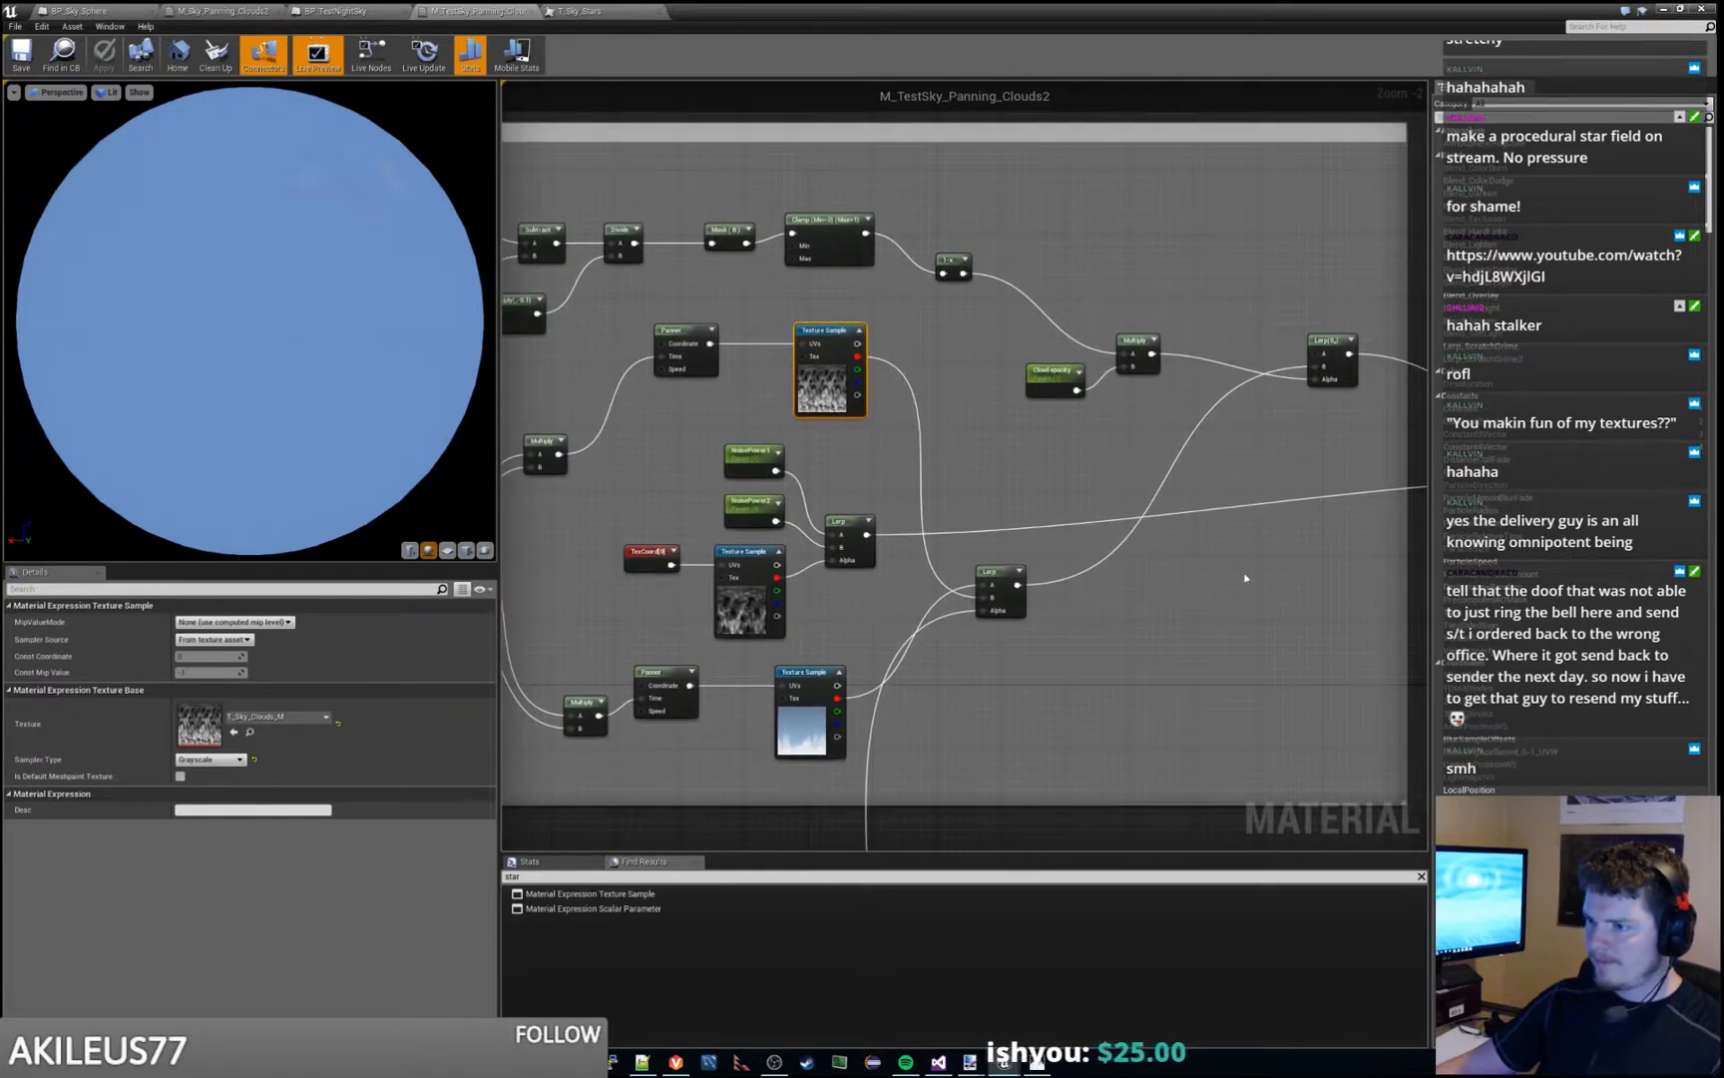
right_drag(1245, 578, 786, 523)
right_drag(1105, 571, 1419, 602)
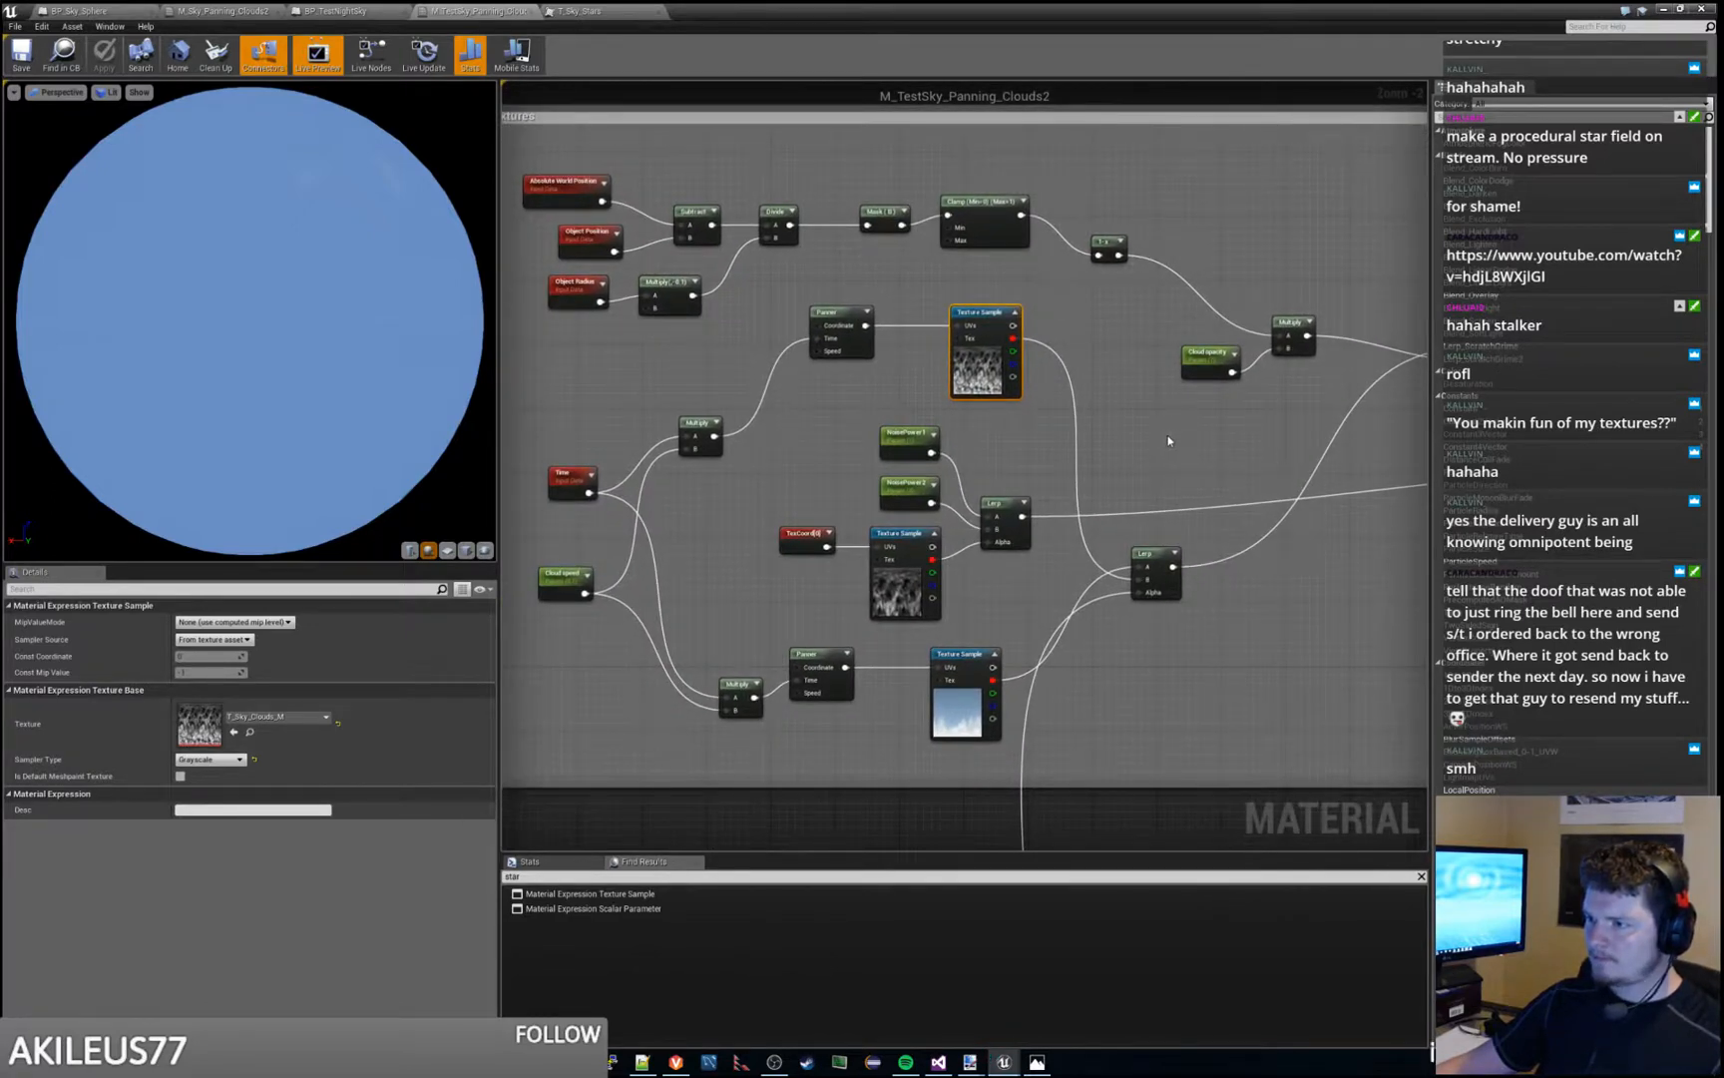
right_drag(768, 459, 823, 454)
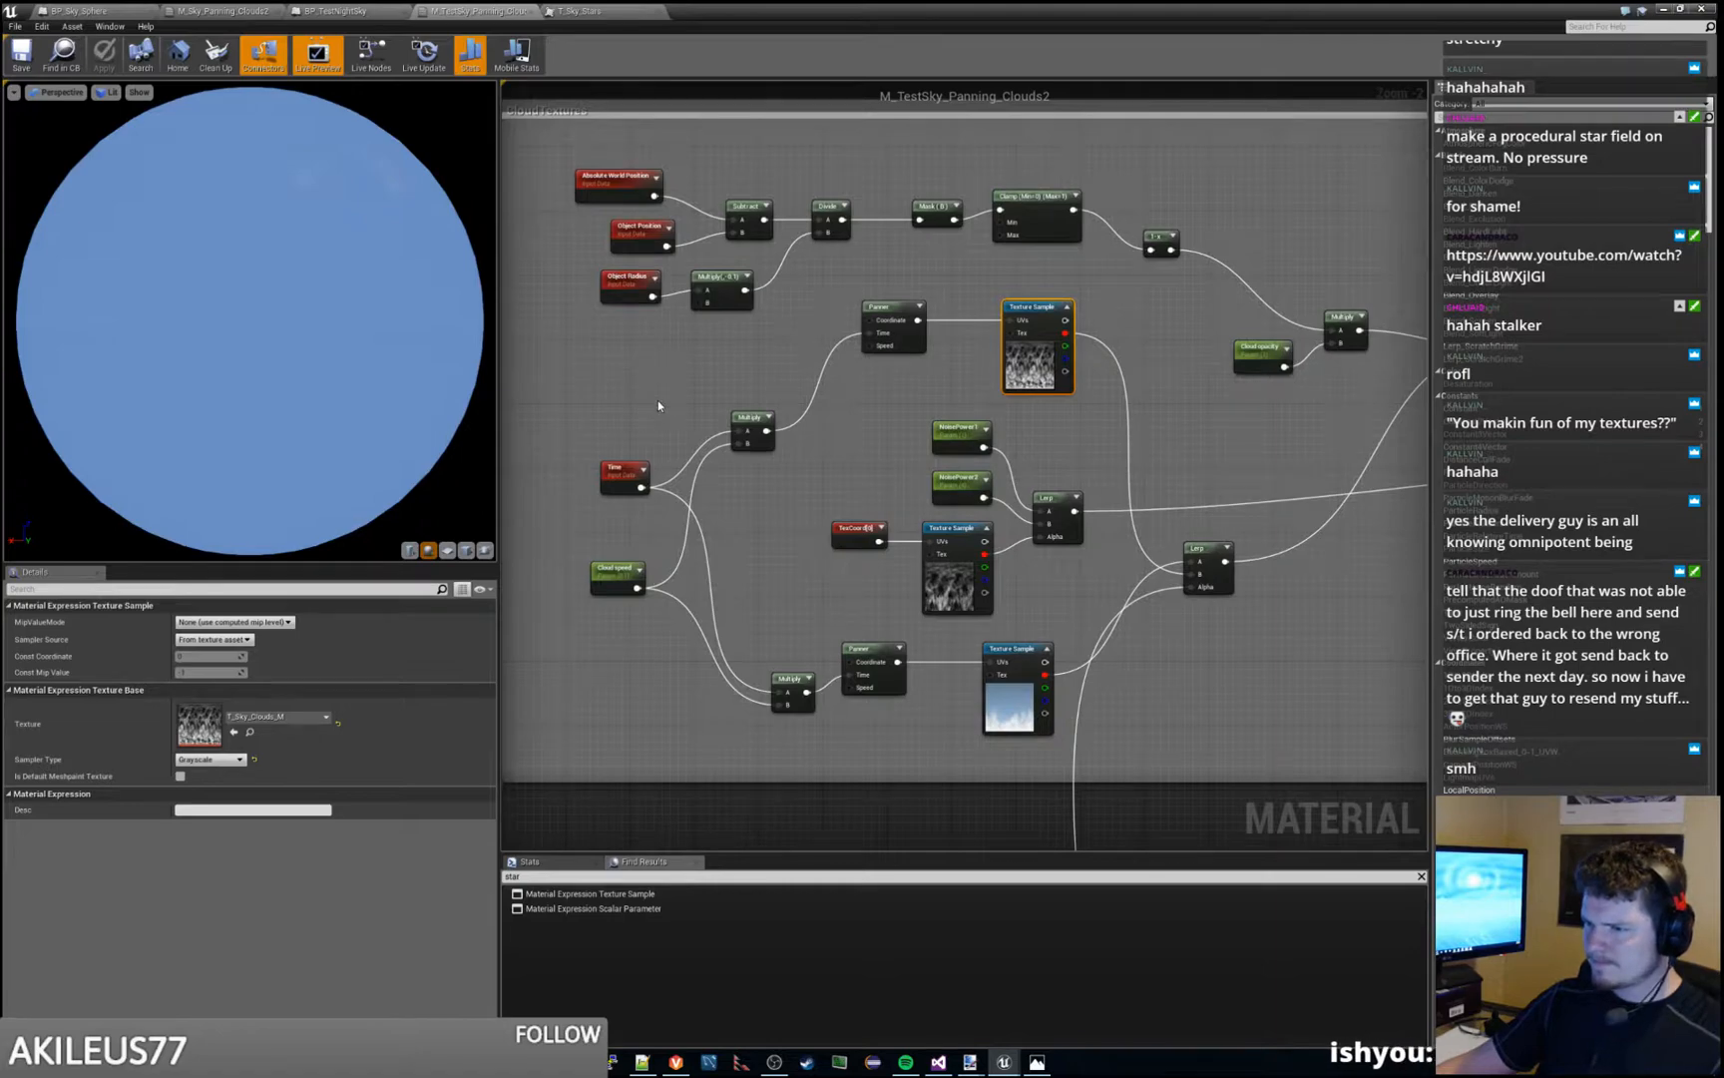
- Move the material window aside and play the level once more to inspect the clouds near the horizon
drag(931, 9, 1723, 60)
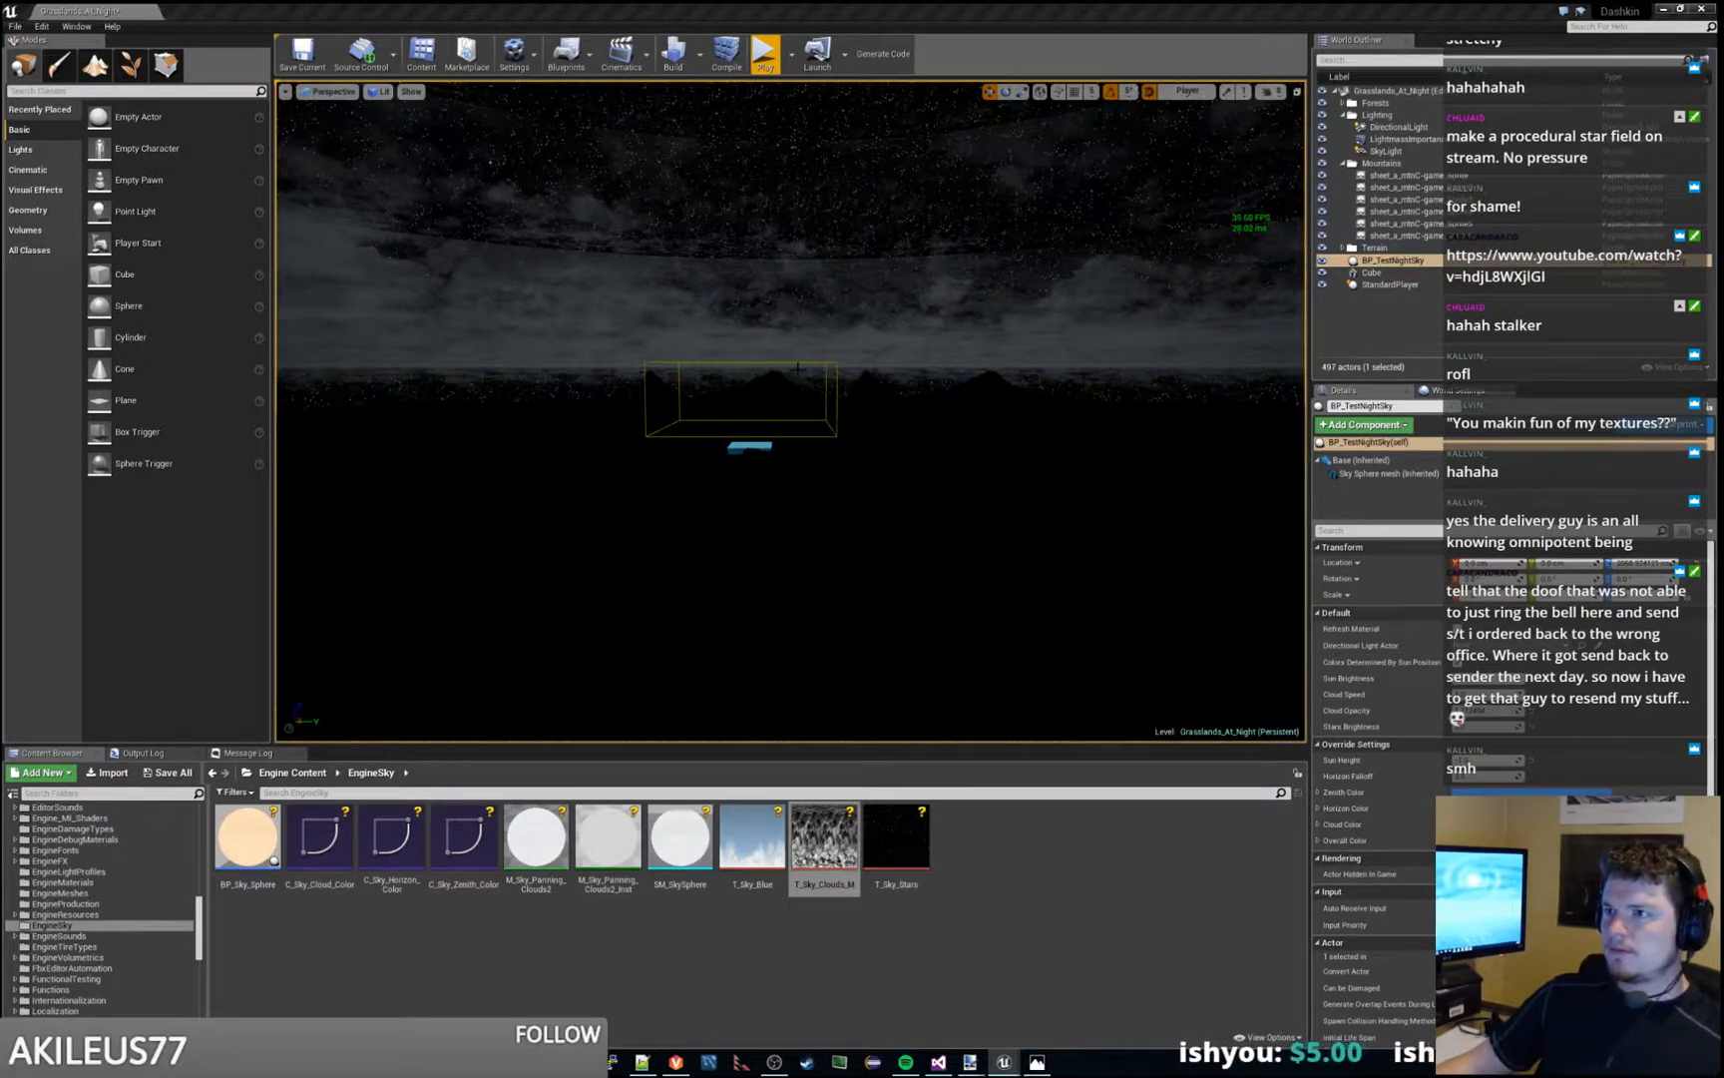
click(764, 55)
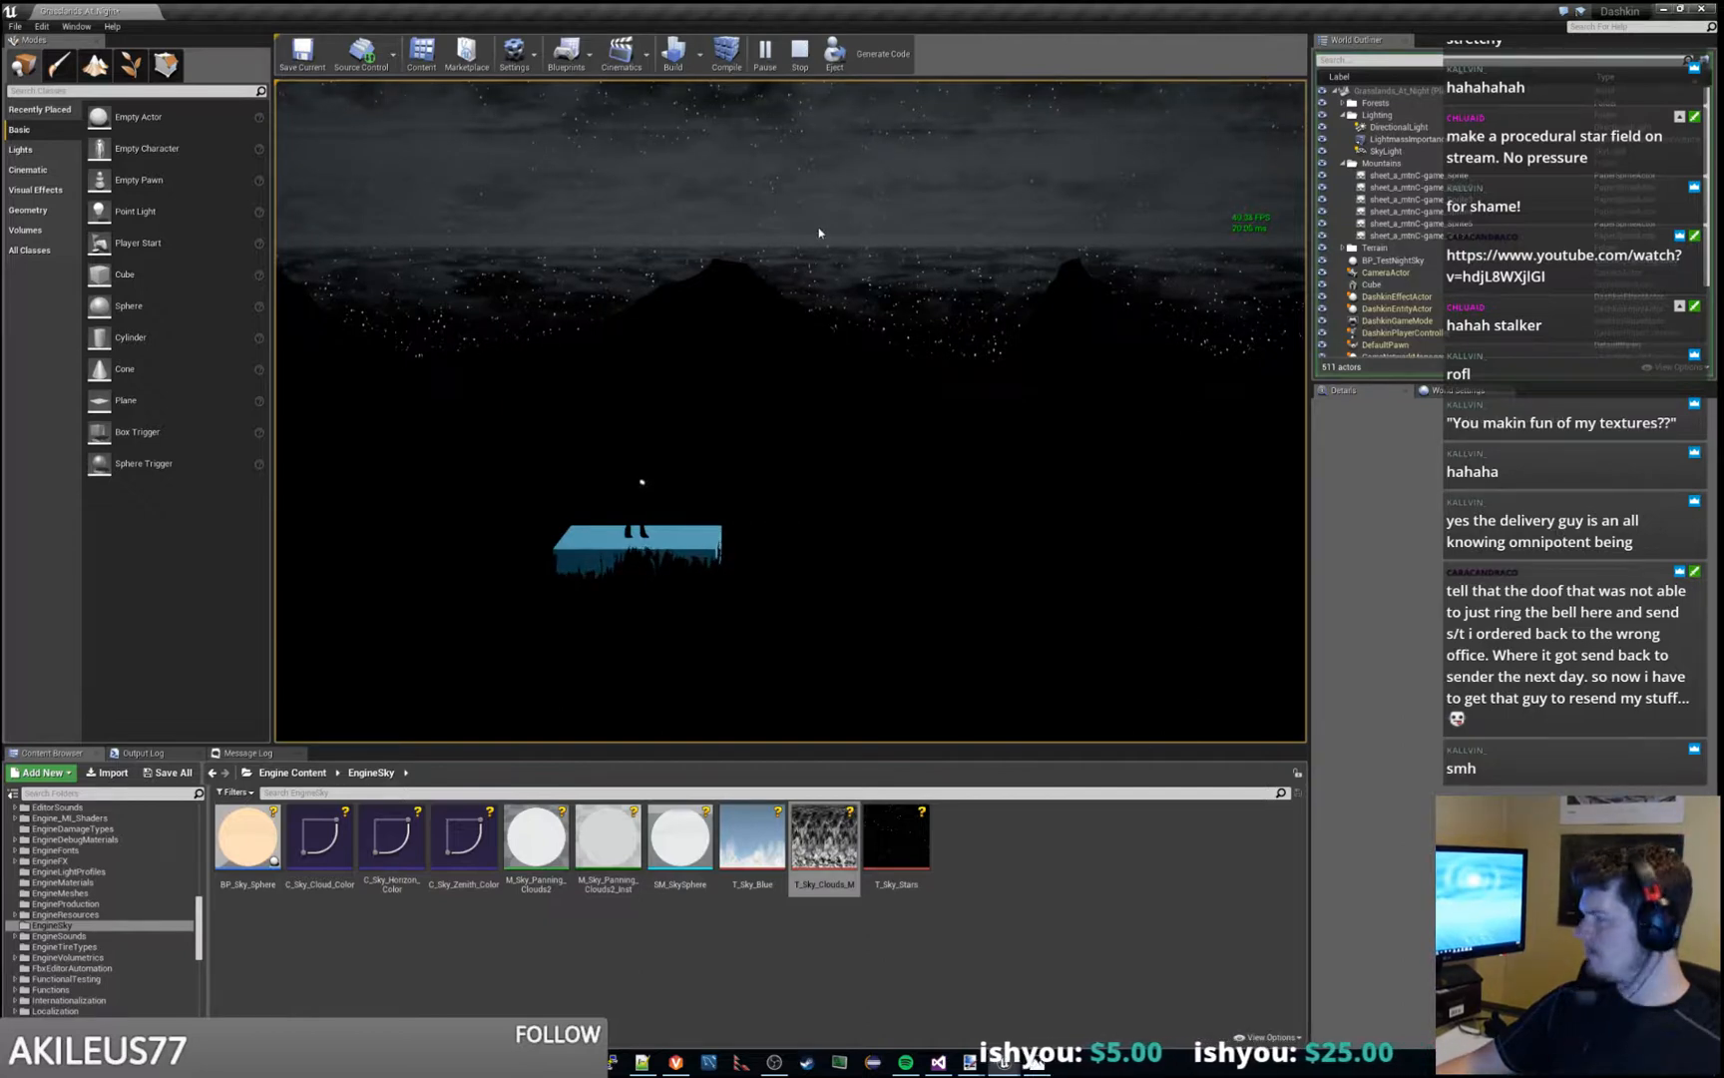
key(Escape)
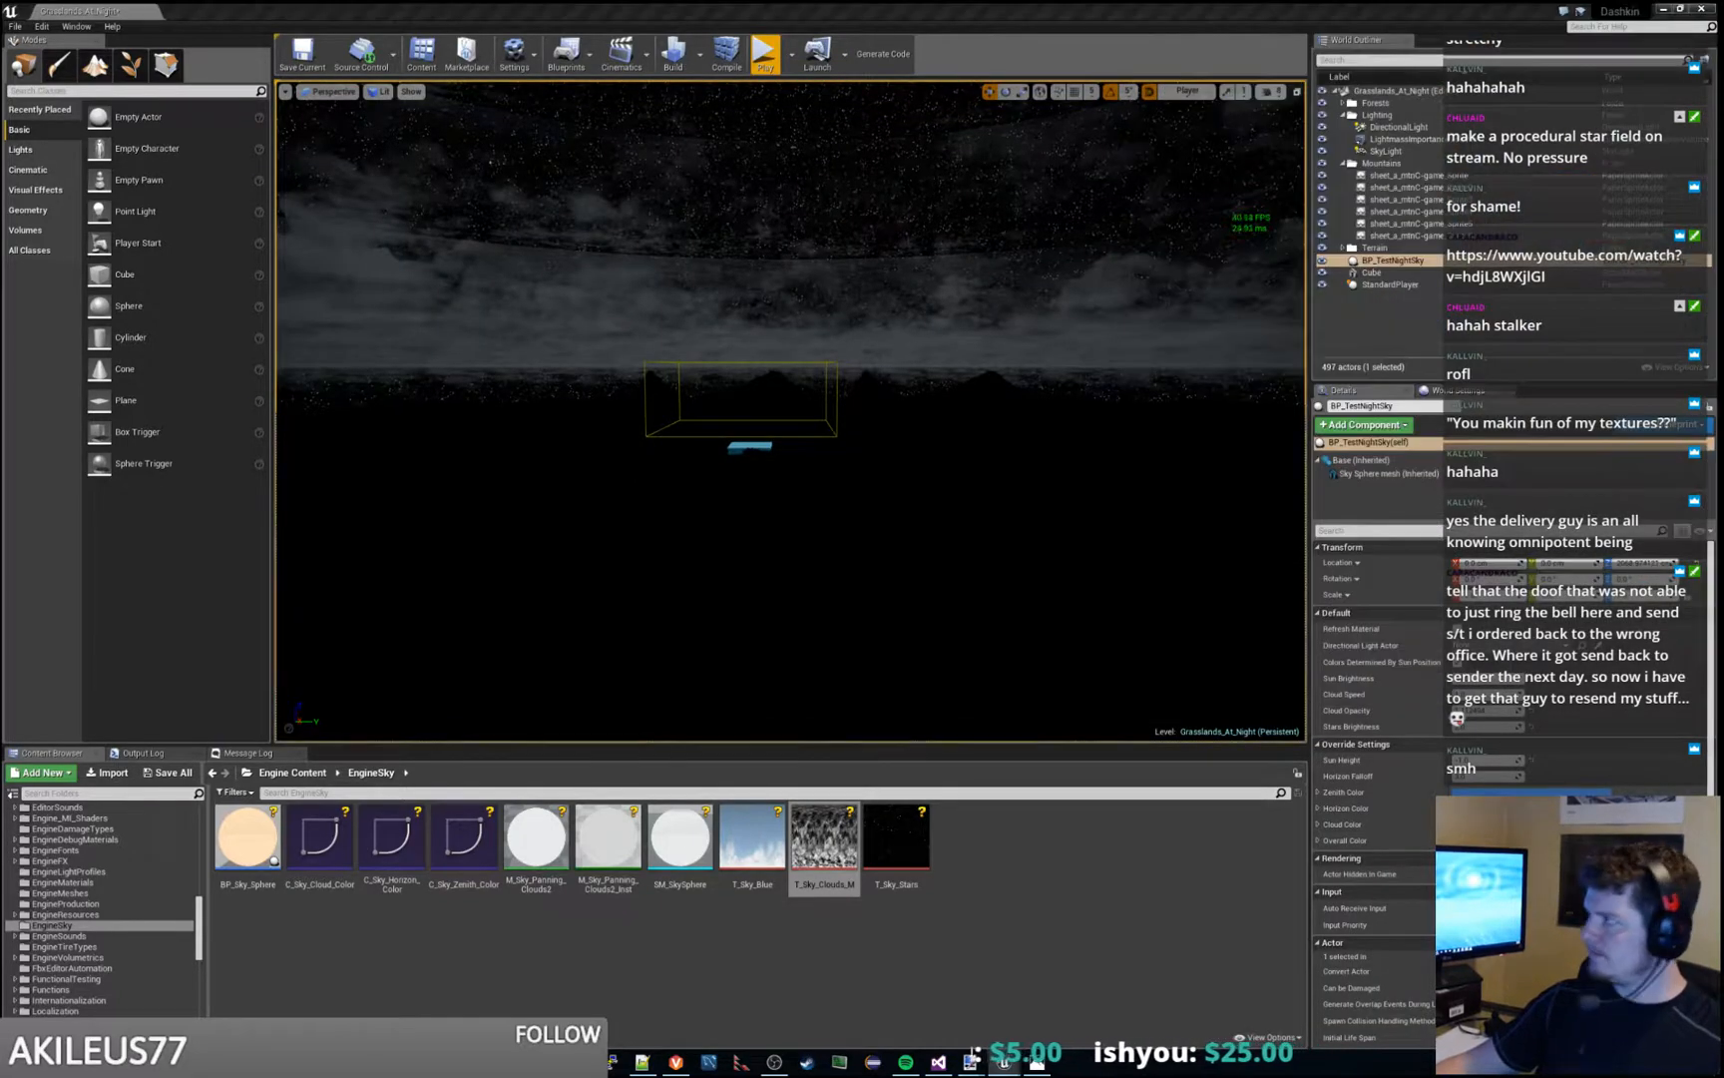
- Trace the connection between the HorizonDistribution group and the cloud Lerp alpha in M_TestSky_Panning_Clouds2 to examine how clouds are blended
drag(0, 10, 639, 1)
scroll(885, 699, down, 5)
right_drag(885, 707, 878, 416)
scroll(931, 586, up, 5)
right_drag(930, 586, 972, 675)
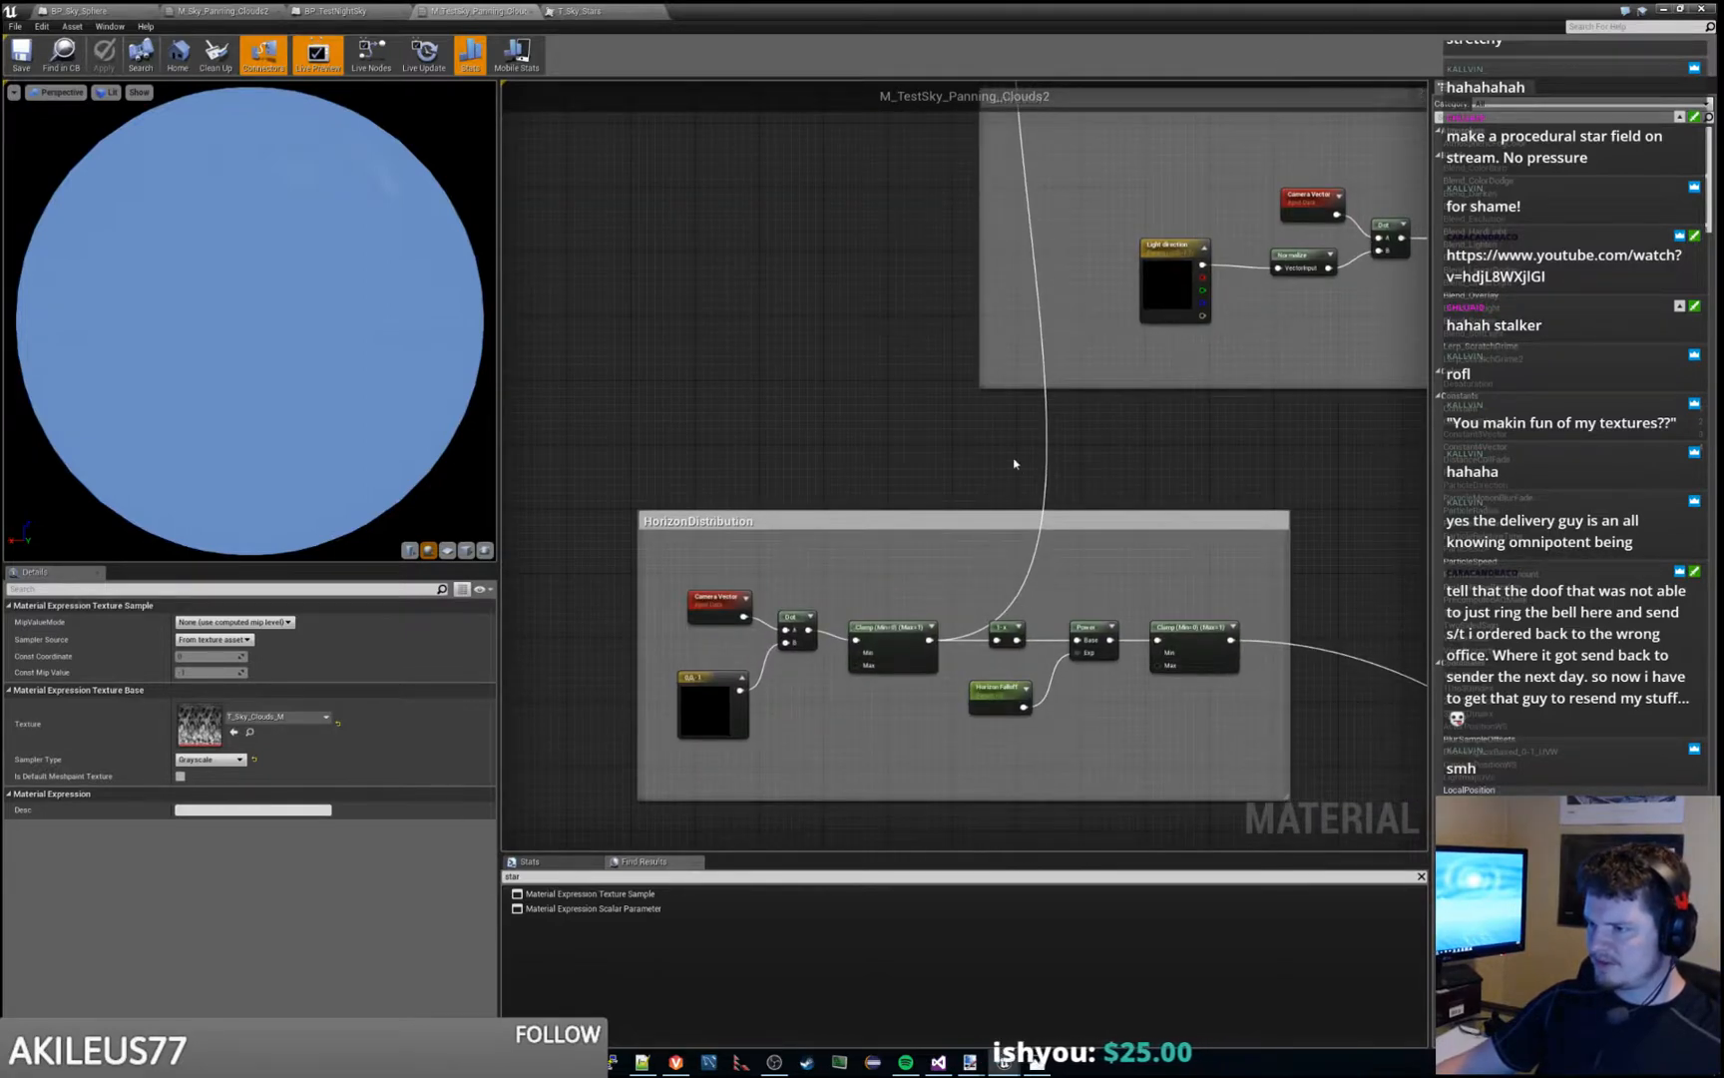
right_drag(1054, 242, 854, 885)
right_drag(891, 459, 903, 544)
scroll(903, 546, up, 2)
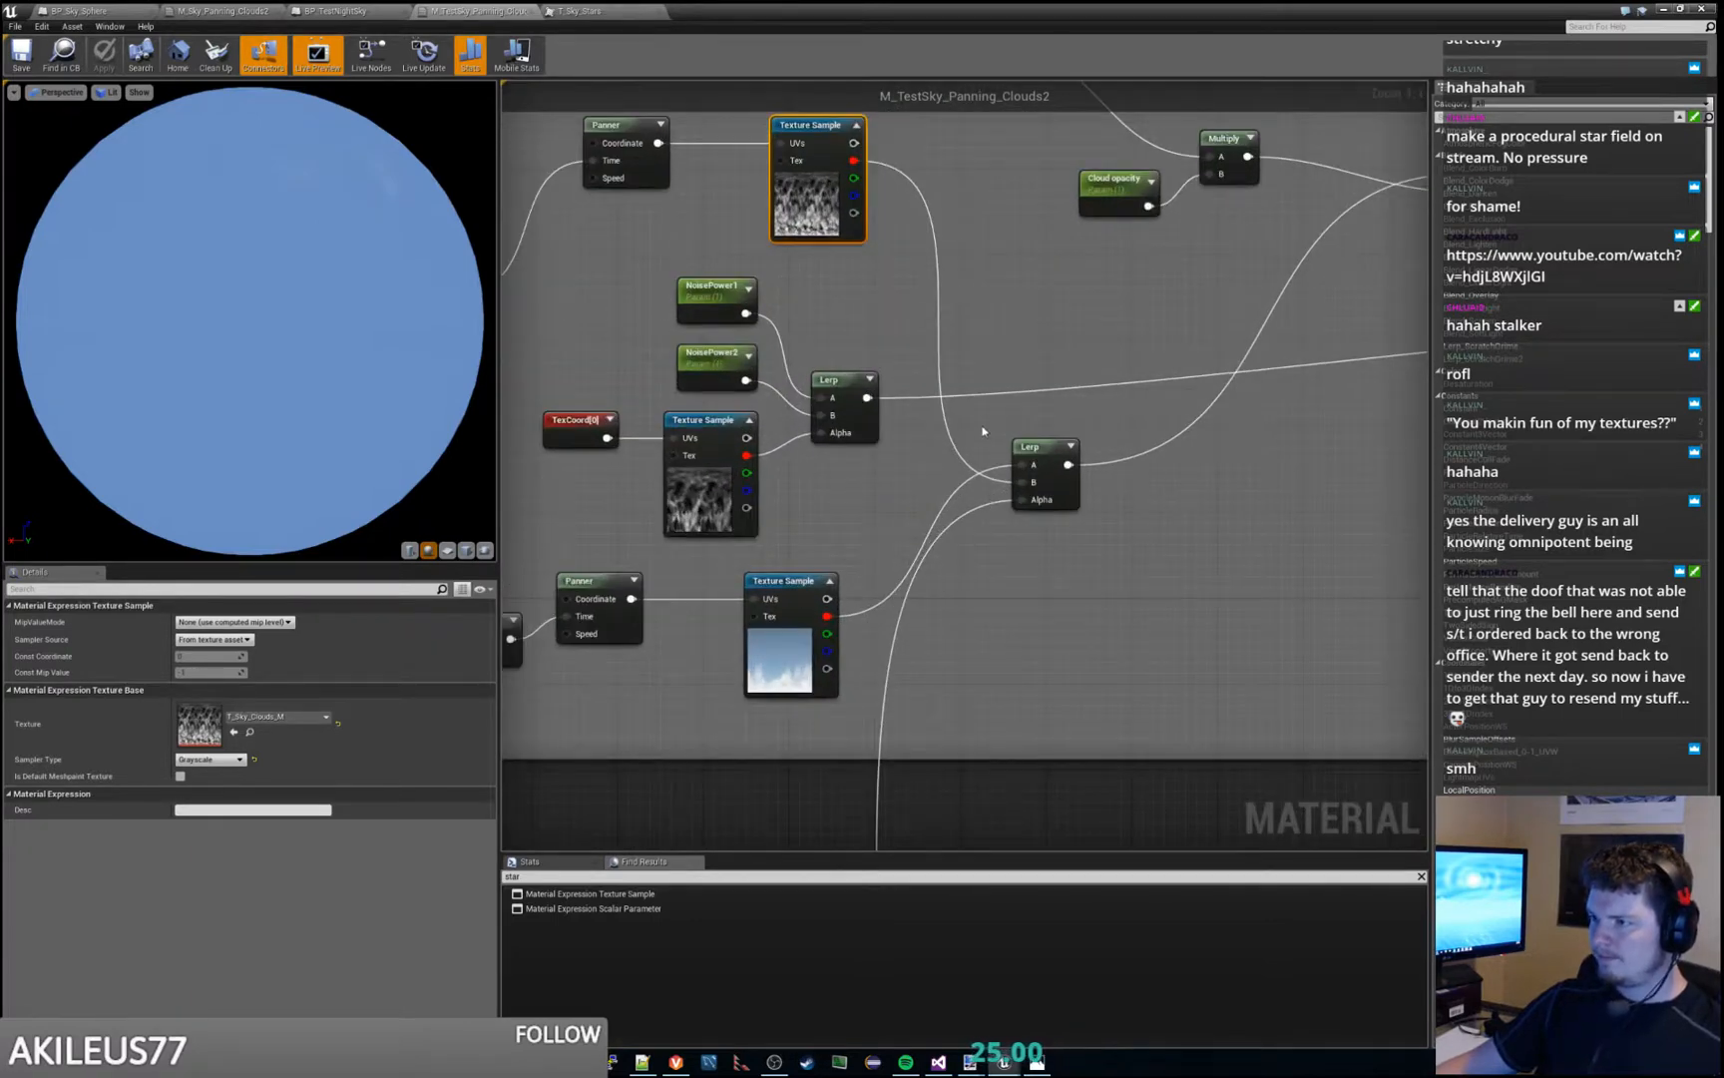
scroll(1259, 333, down, 5)
scroll(1200, 358, up, 3)
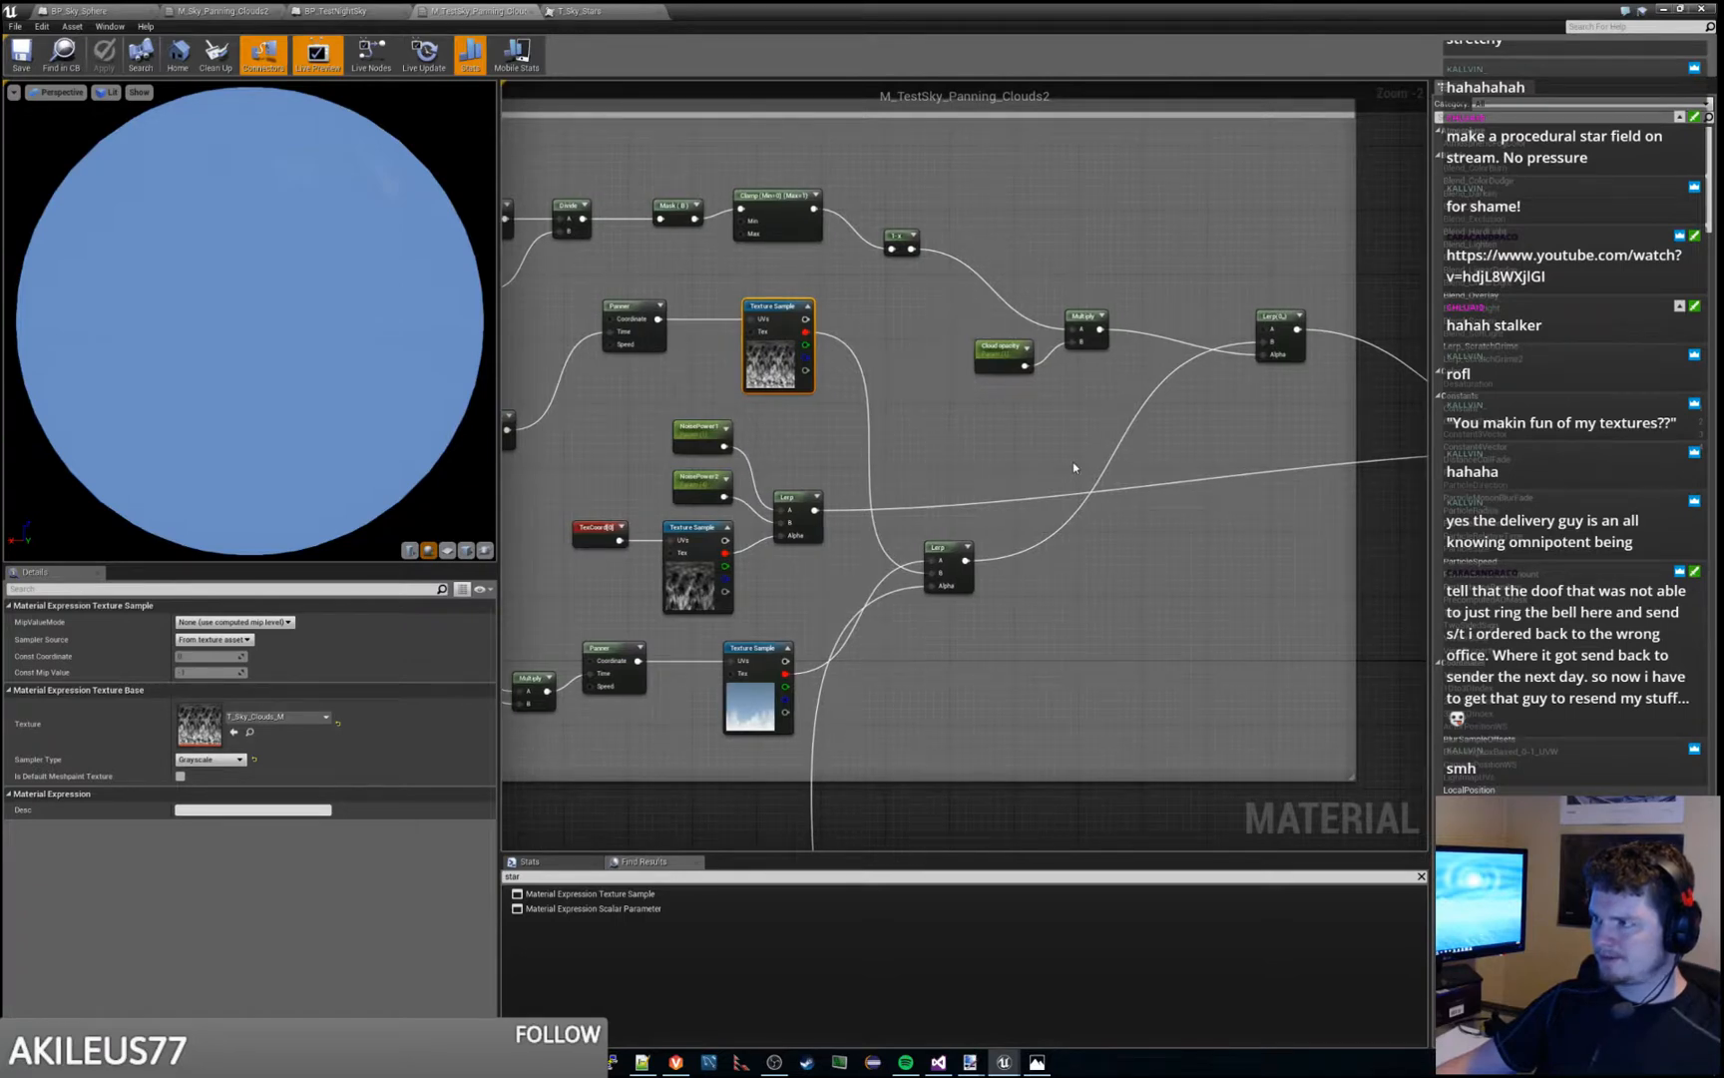
right_drag(1248, 515, 1314, 436)
right_drag(739, 818, 1114, 327)
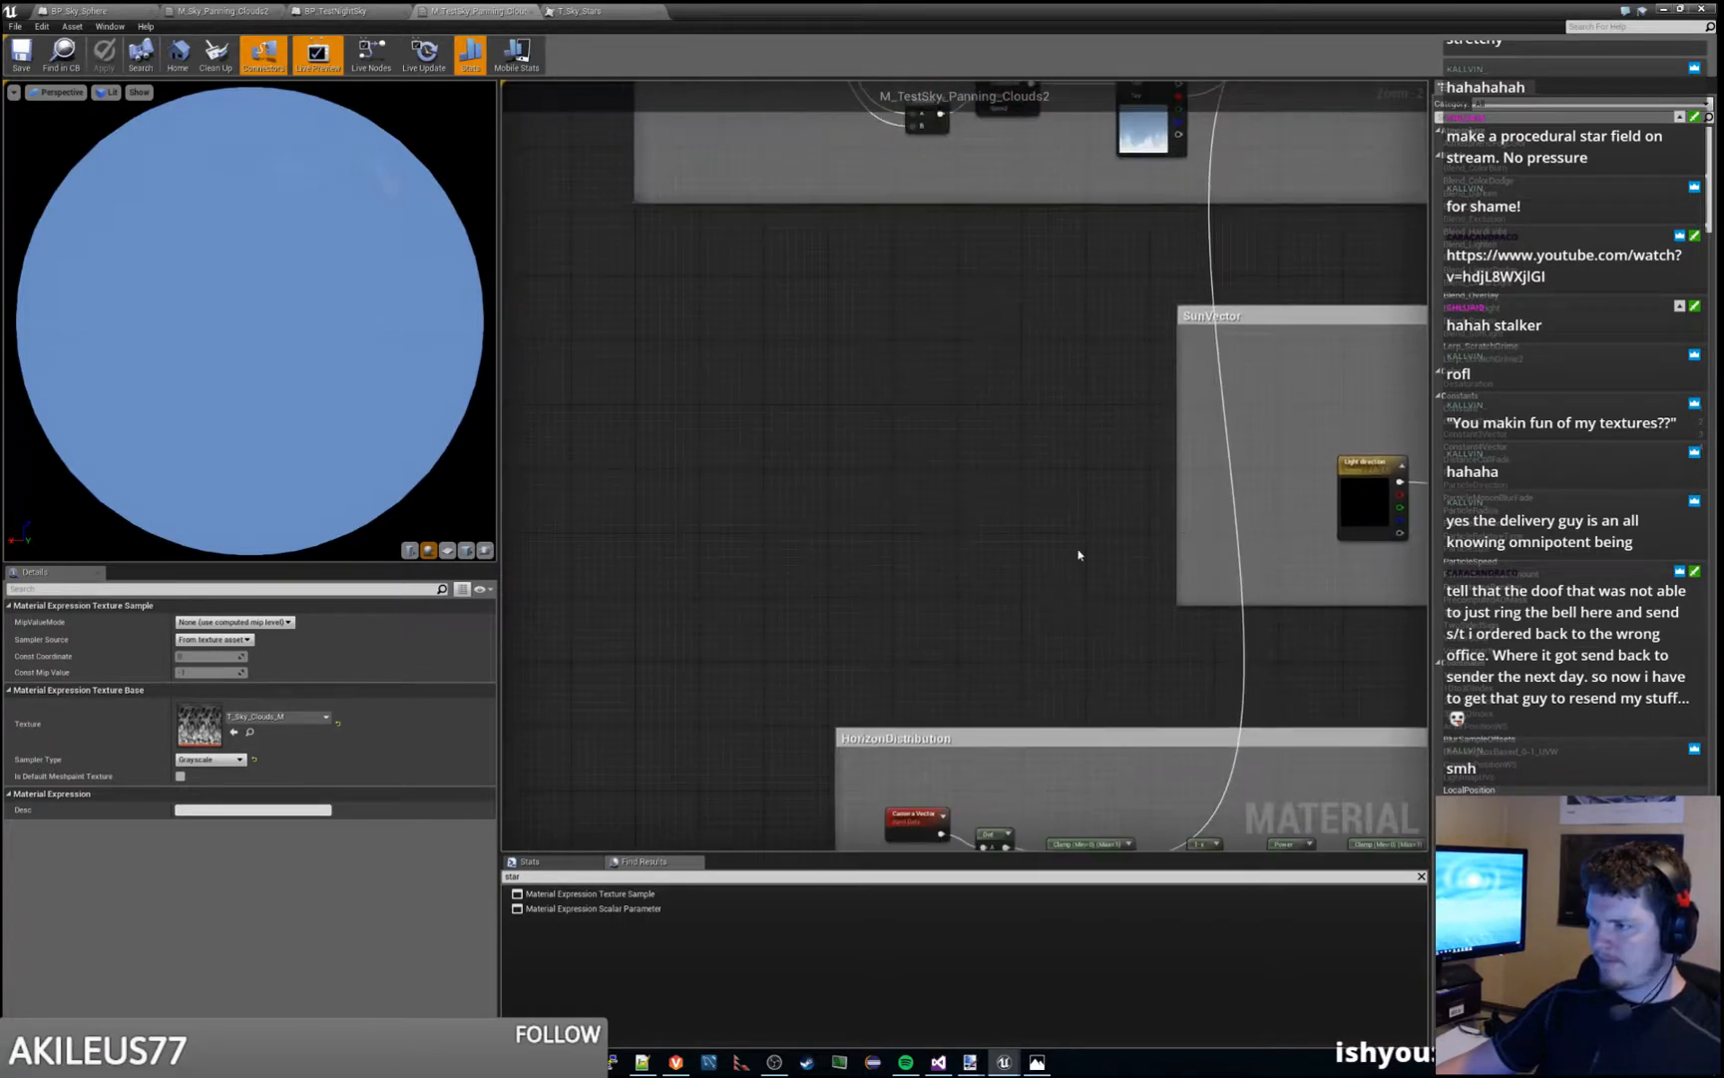
- Shift the first Clamp node up slightly in the HorizonDistribution group and add a Constant node above it
right_drag(981, 658, 844, 268)
scroll(860, 370, up, 2)
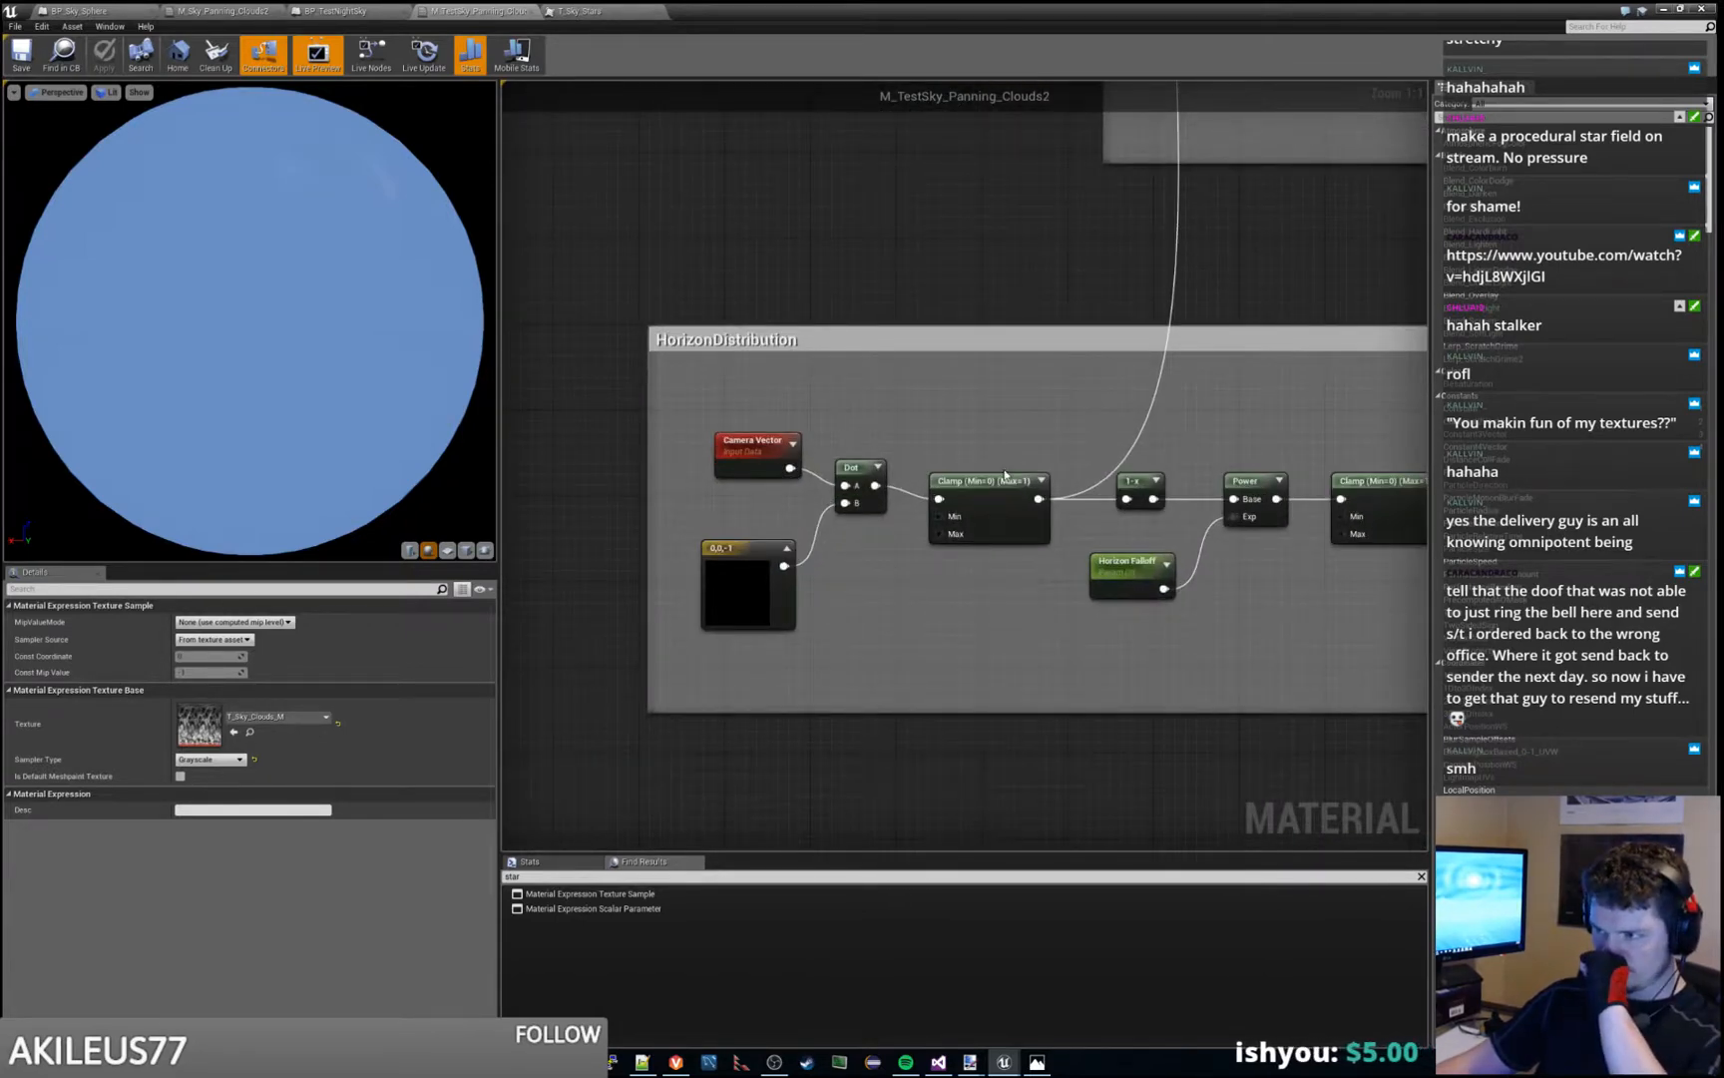
drag(1002, 479, 1002, 460)
click(1029, 581)
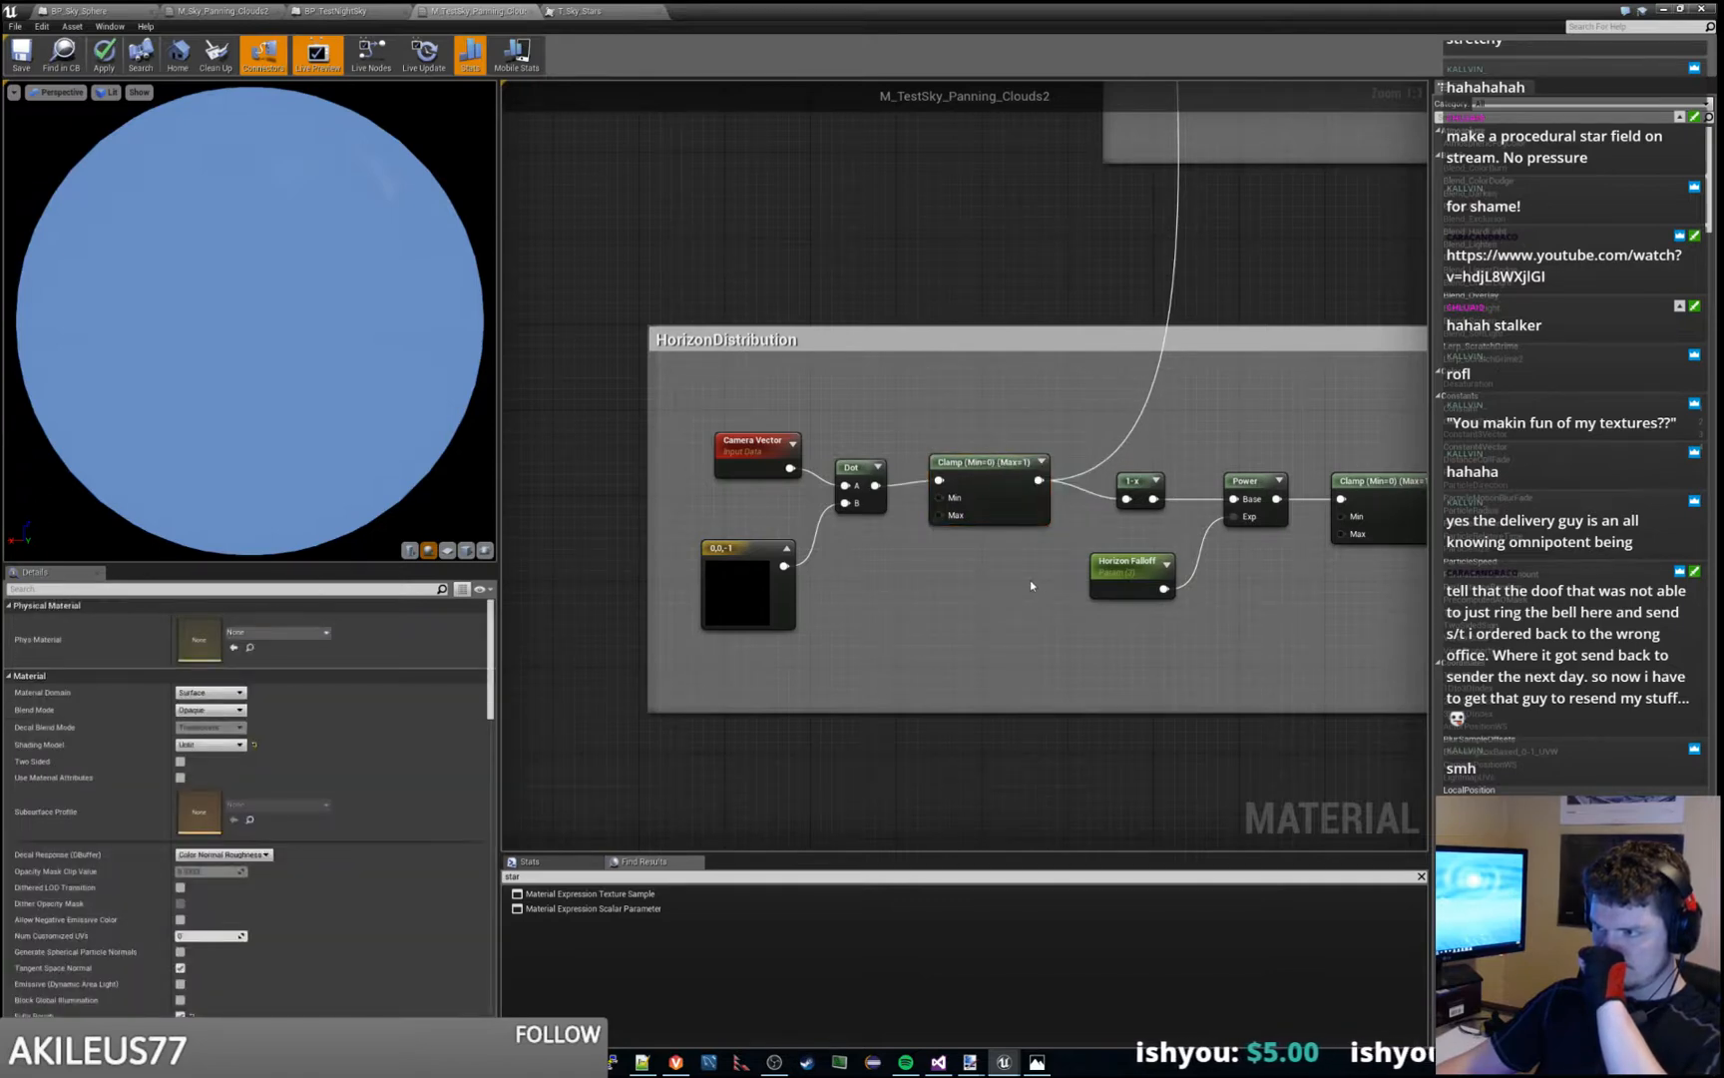
right_click(928, 396)
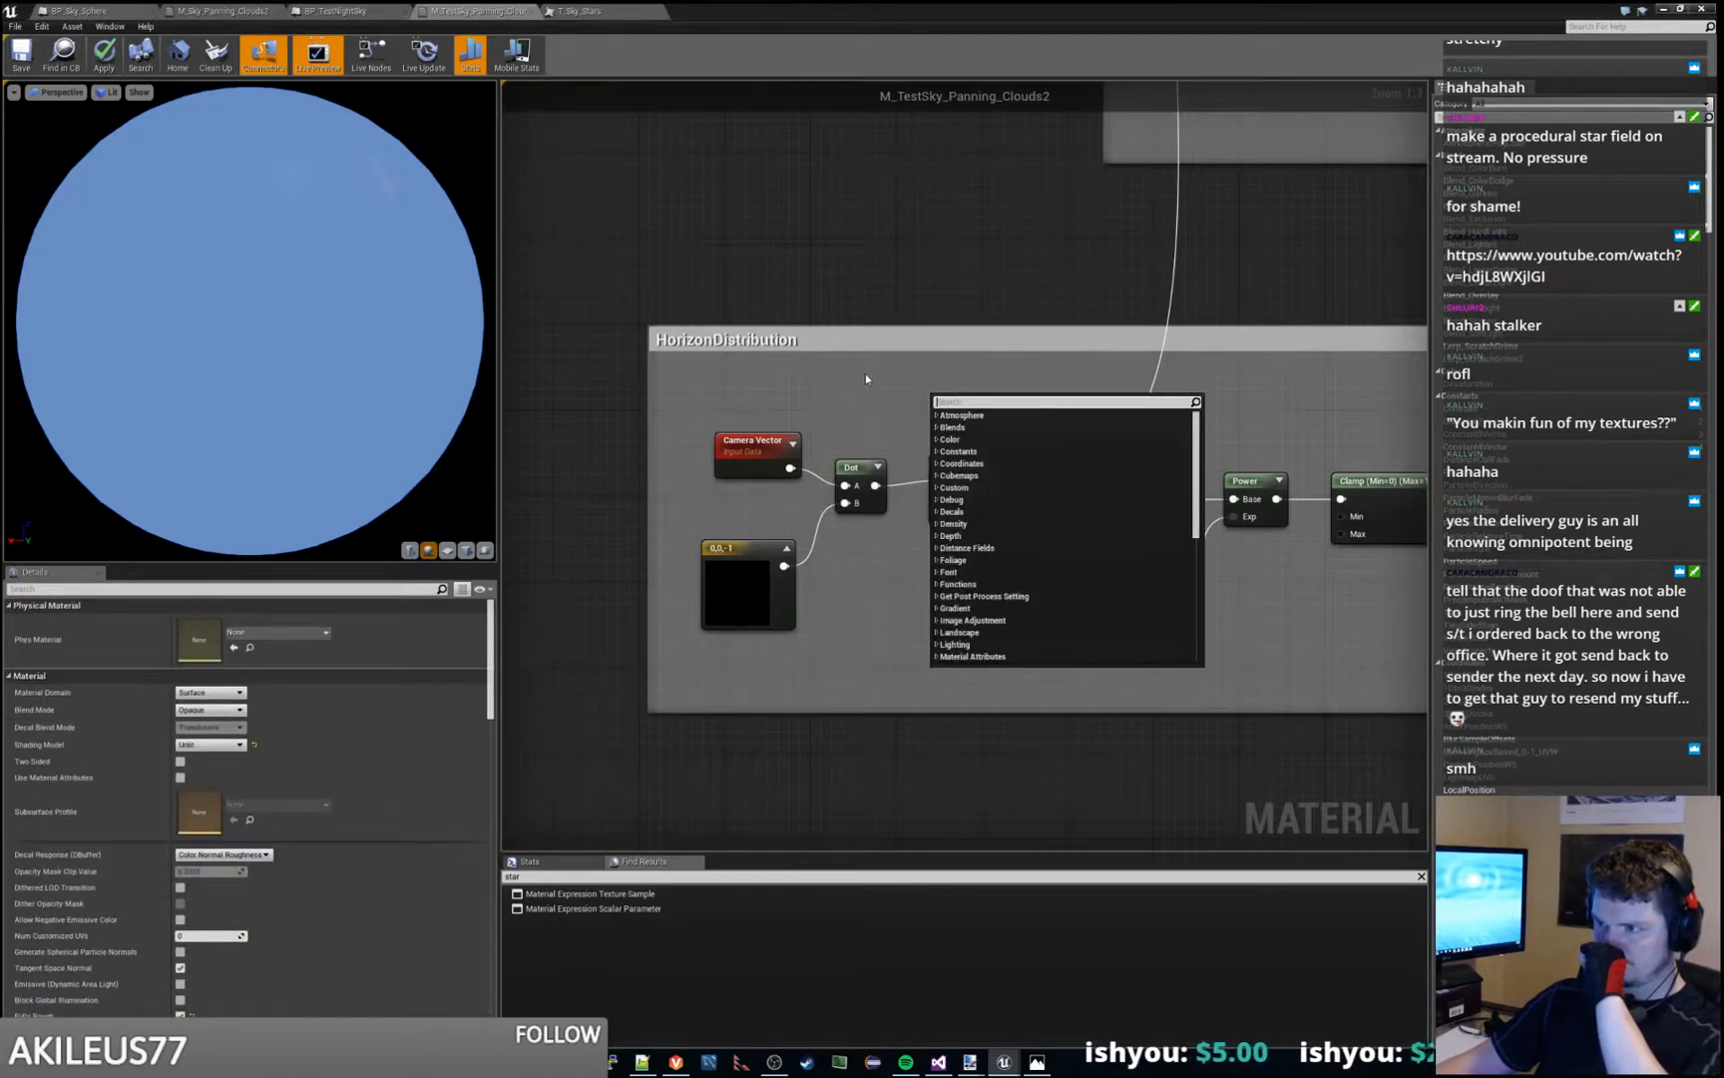
text(constant)
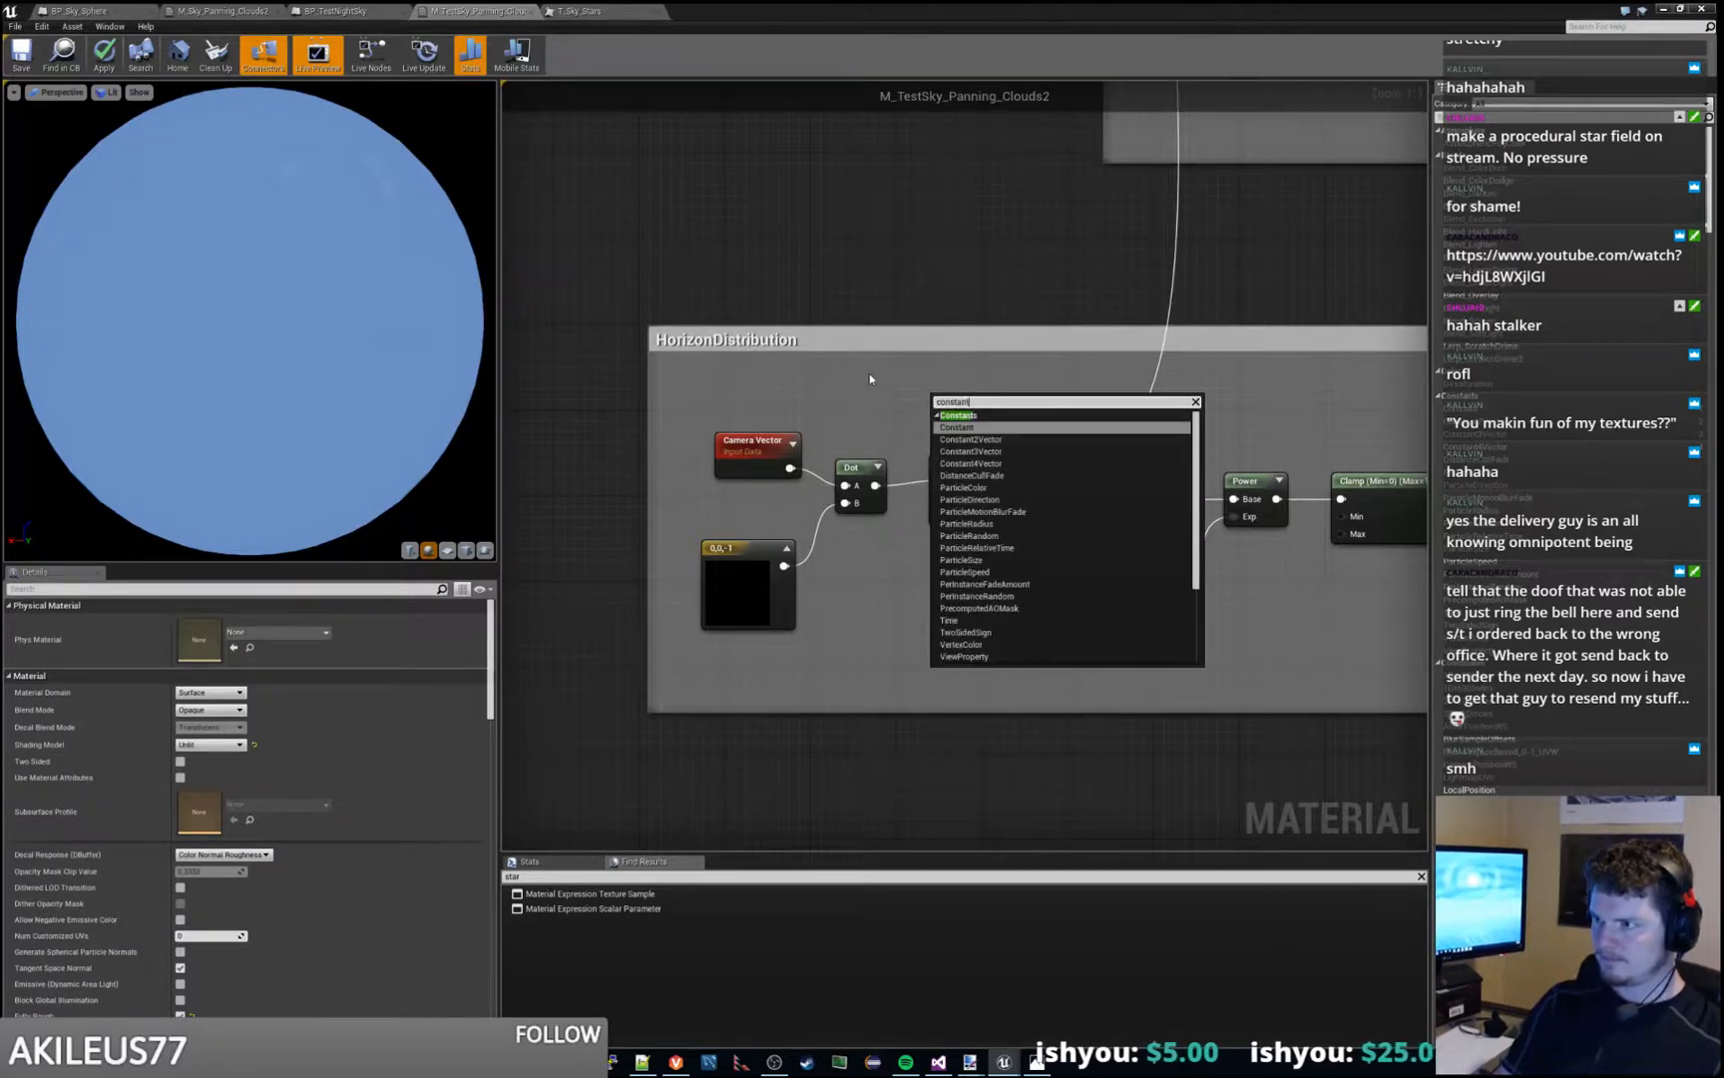
key(Return)
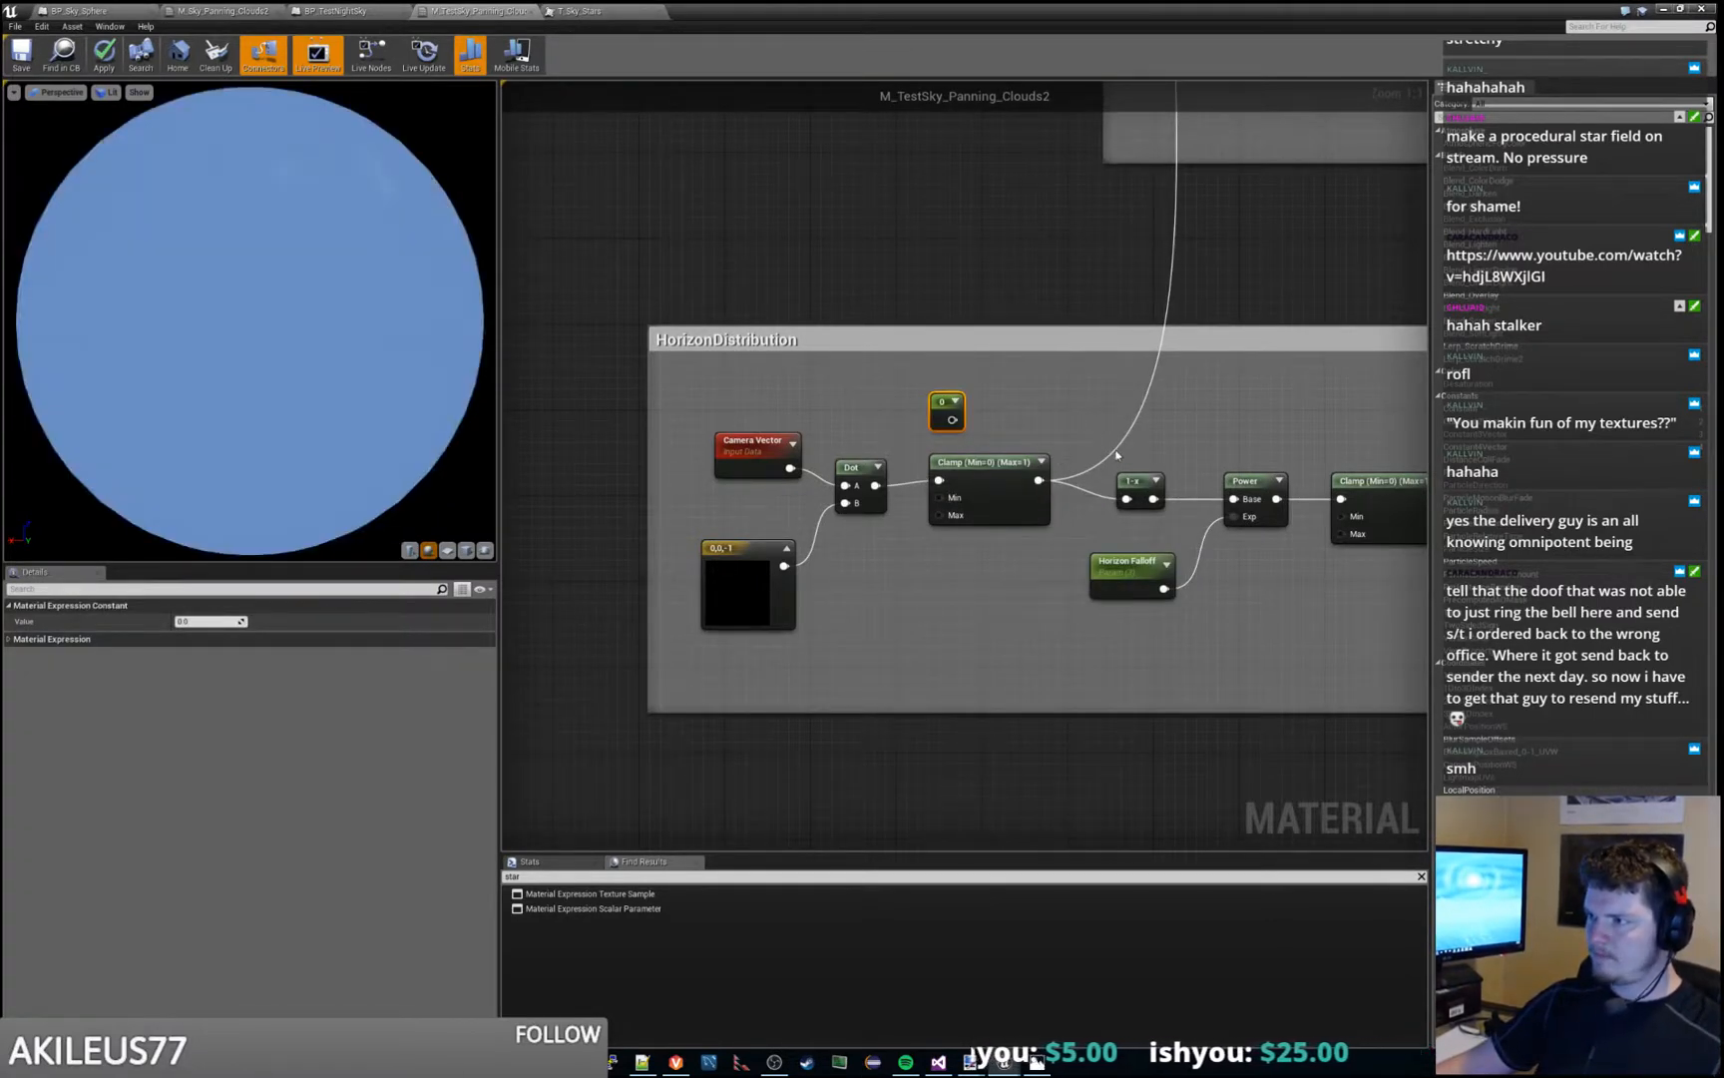
- Try to break the connection from the HorizonDistribution Clamp node to the cloud Lerp, and undo it
click(1075, 442)
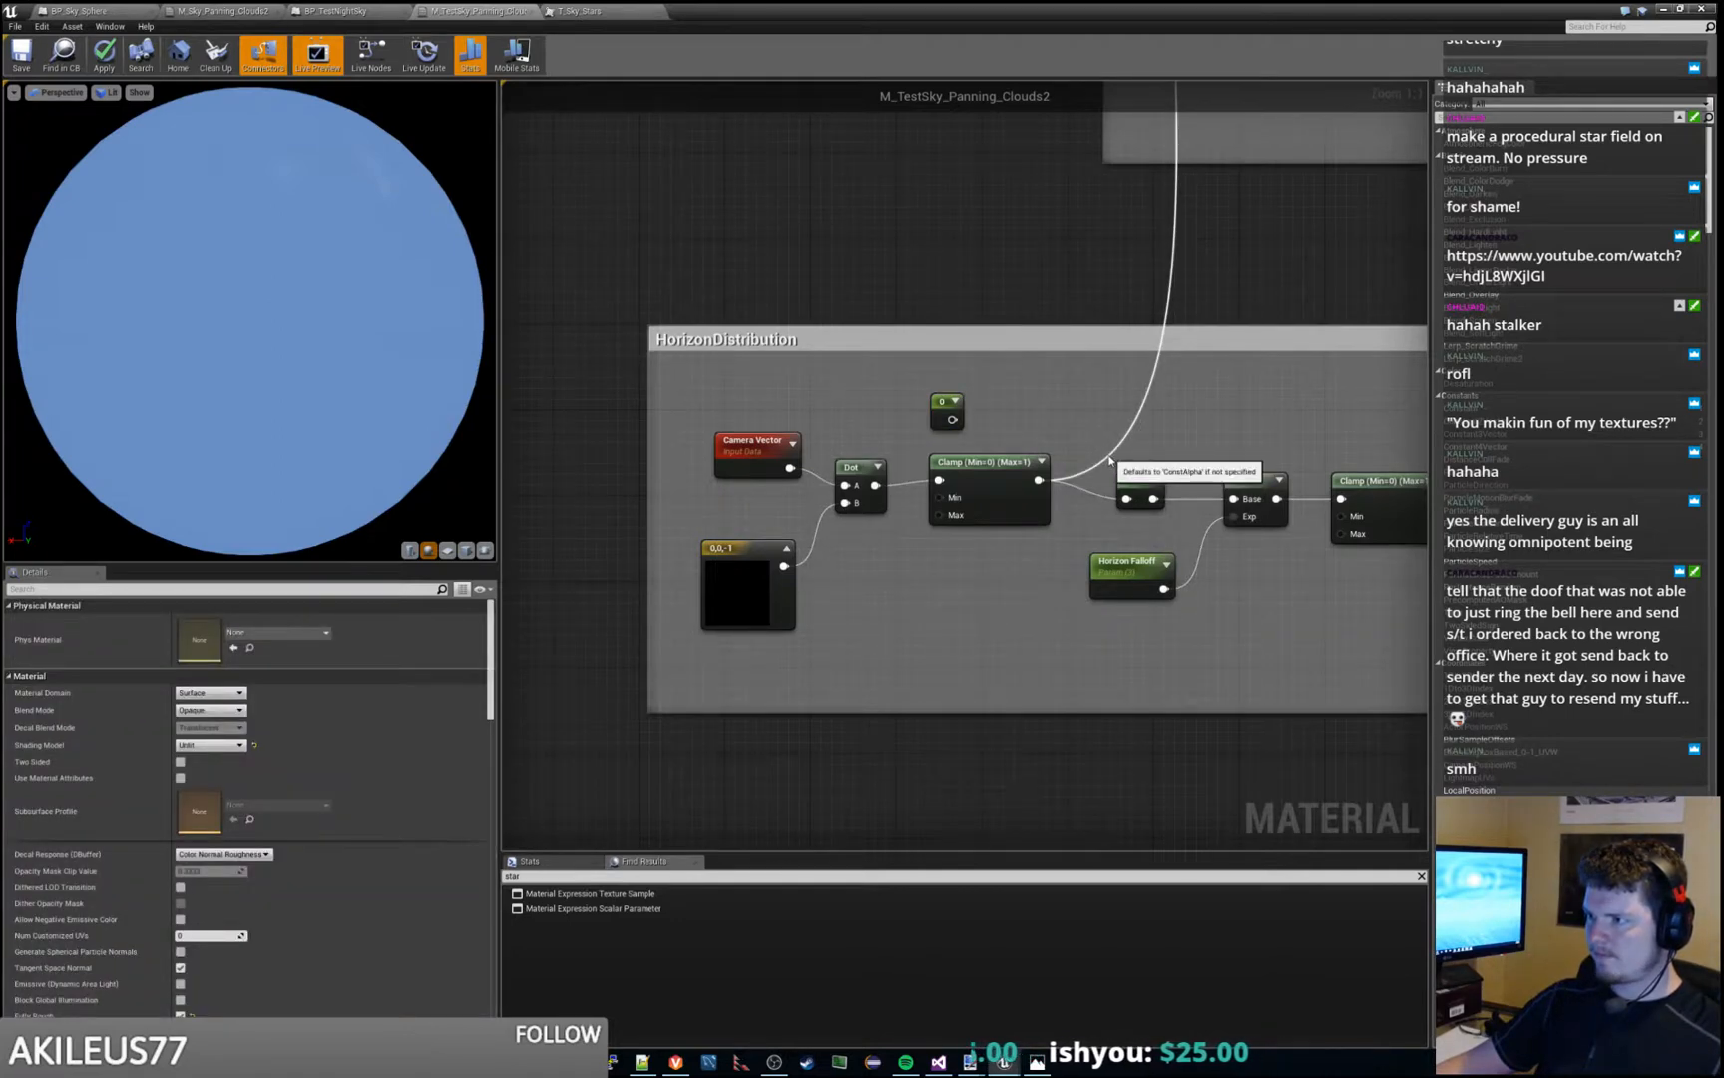
ctrl+drag(1109, 456, 1080, 436)
click(1031, 394)
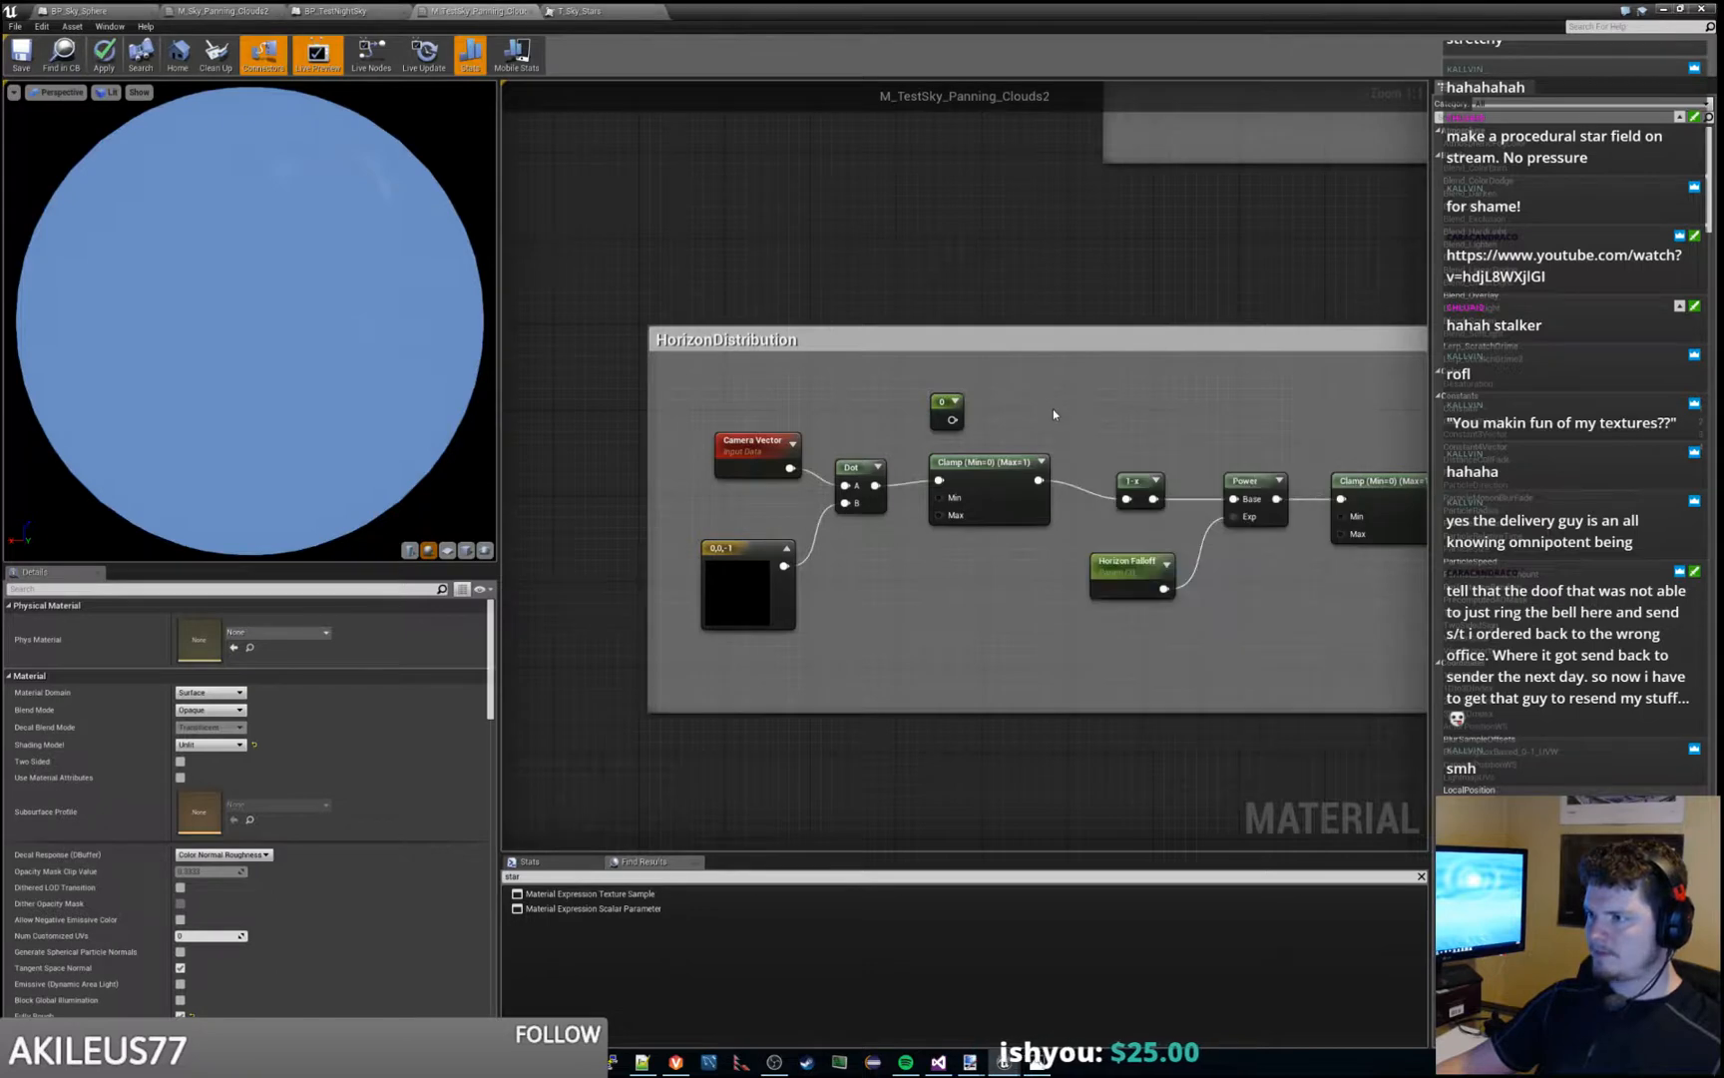
key(ctrl+z)
- Rewire the Alpha input of the cloud Lerp in the CloudTextures group to the new Constant node
scroll(1055, 284, down, 3)
scroll(1053, 283, down, 1)
right_drag(1053, 284, 959, 599)
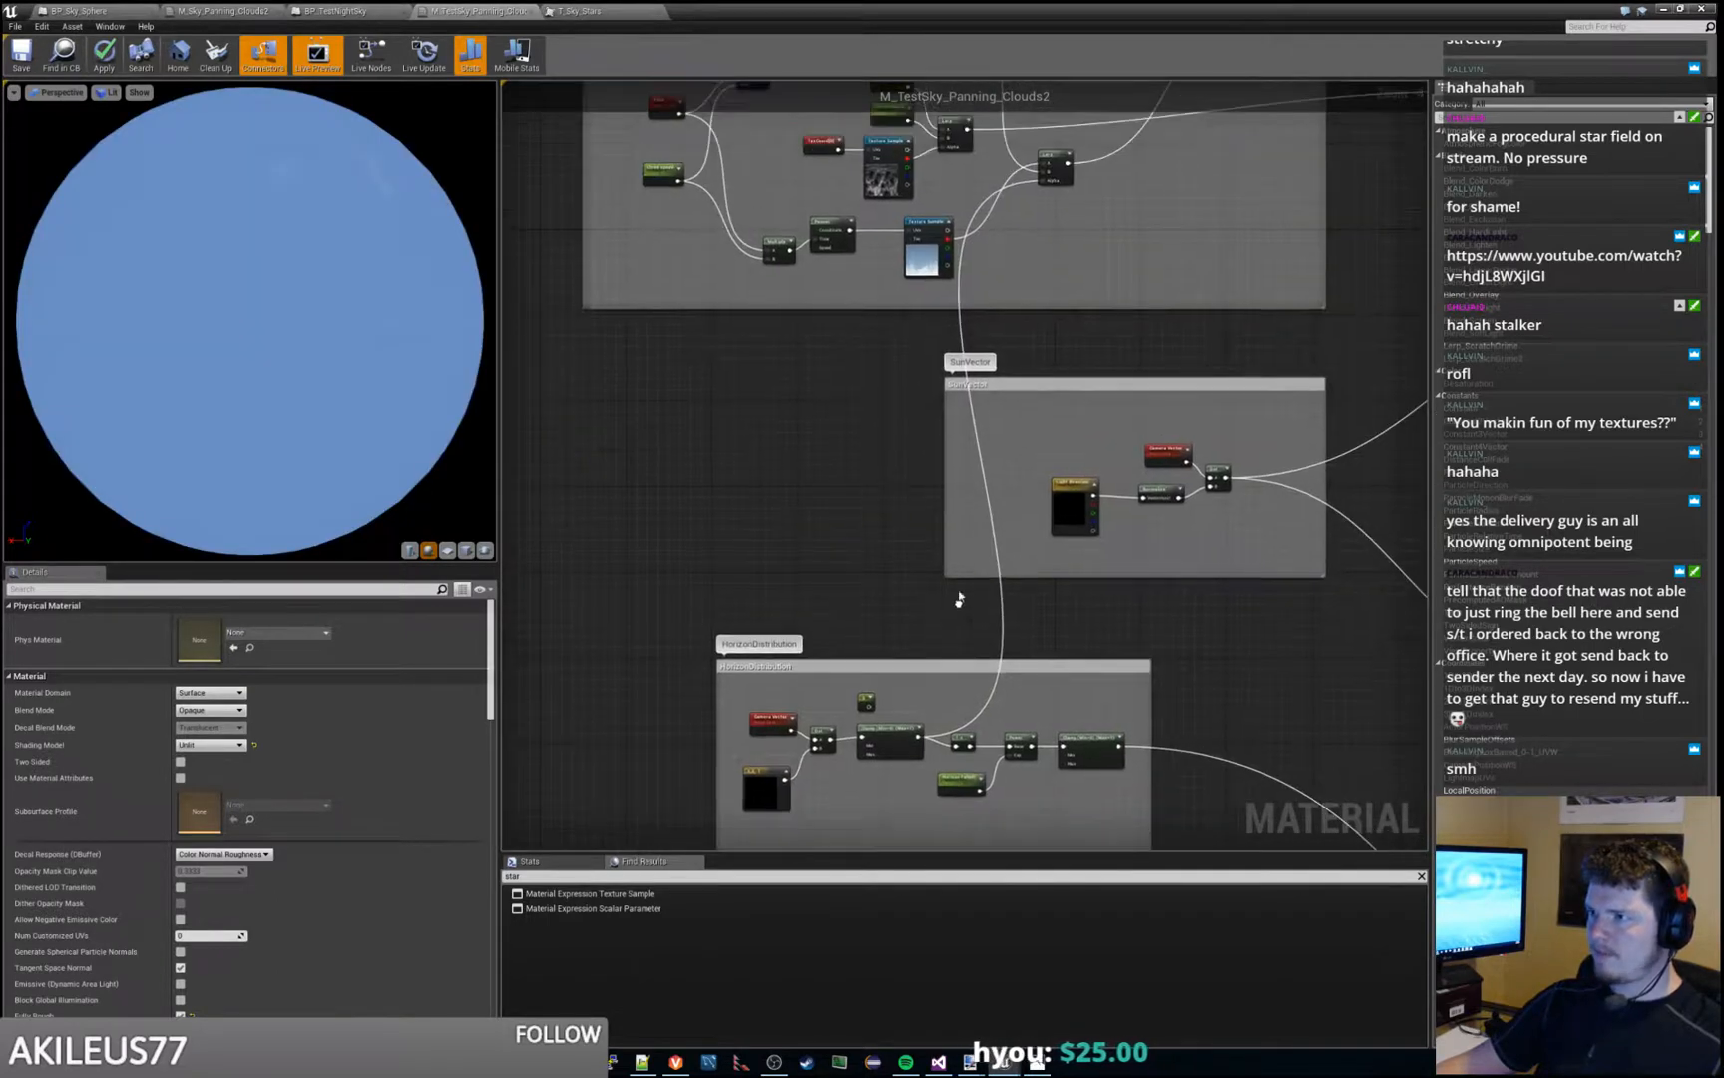
ctrl+drag(977, 216, 1042, 180)
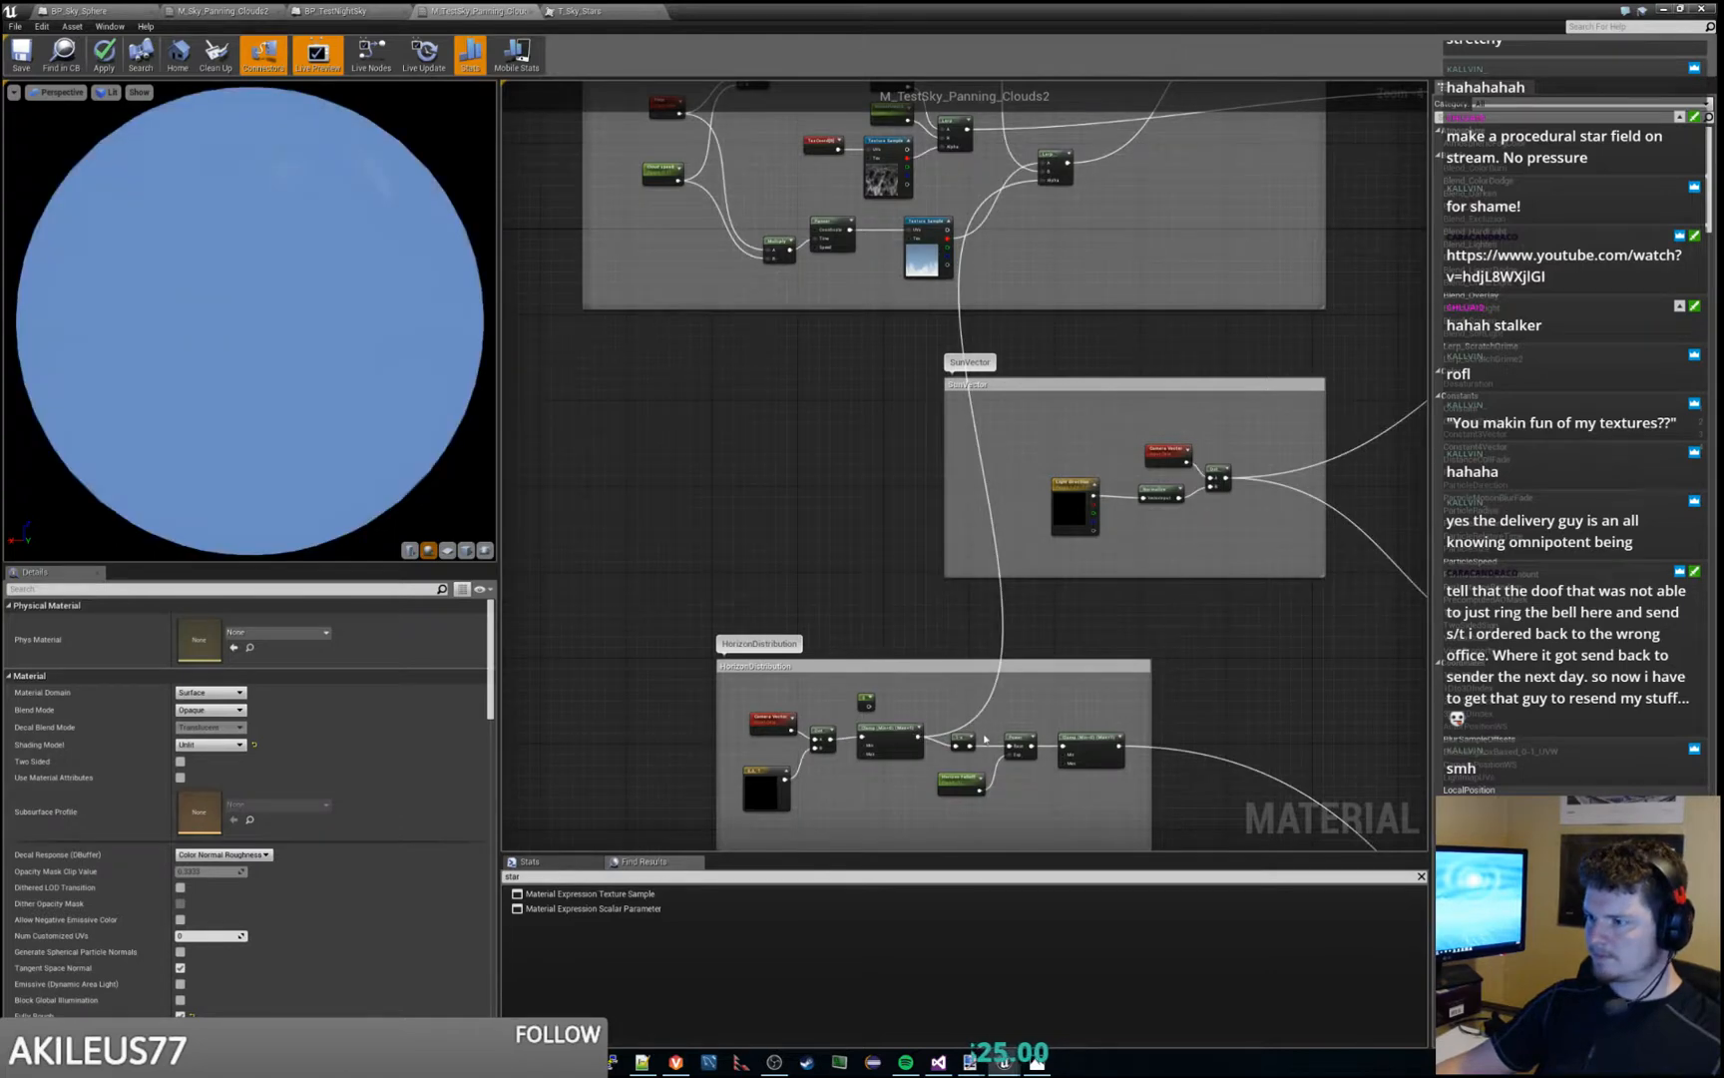
alt+click(961, 727)
drag(918, 736, 1041, 184)
click(921, 692)
key(ctrl+z)
click(896, 676)
- Put the material window away and play the level to check the clouds with the constant blend
click(1663, 9)
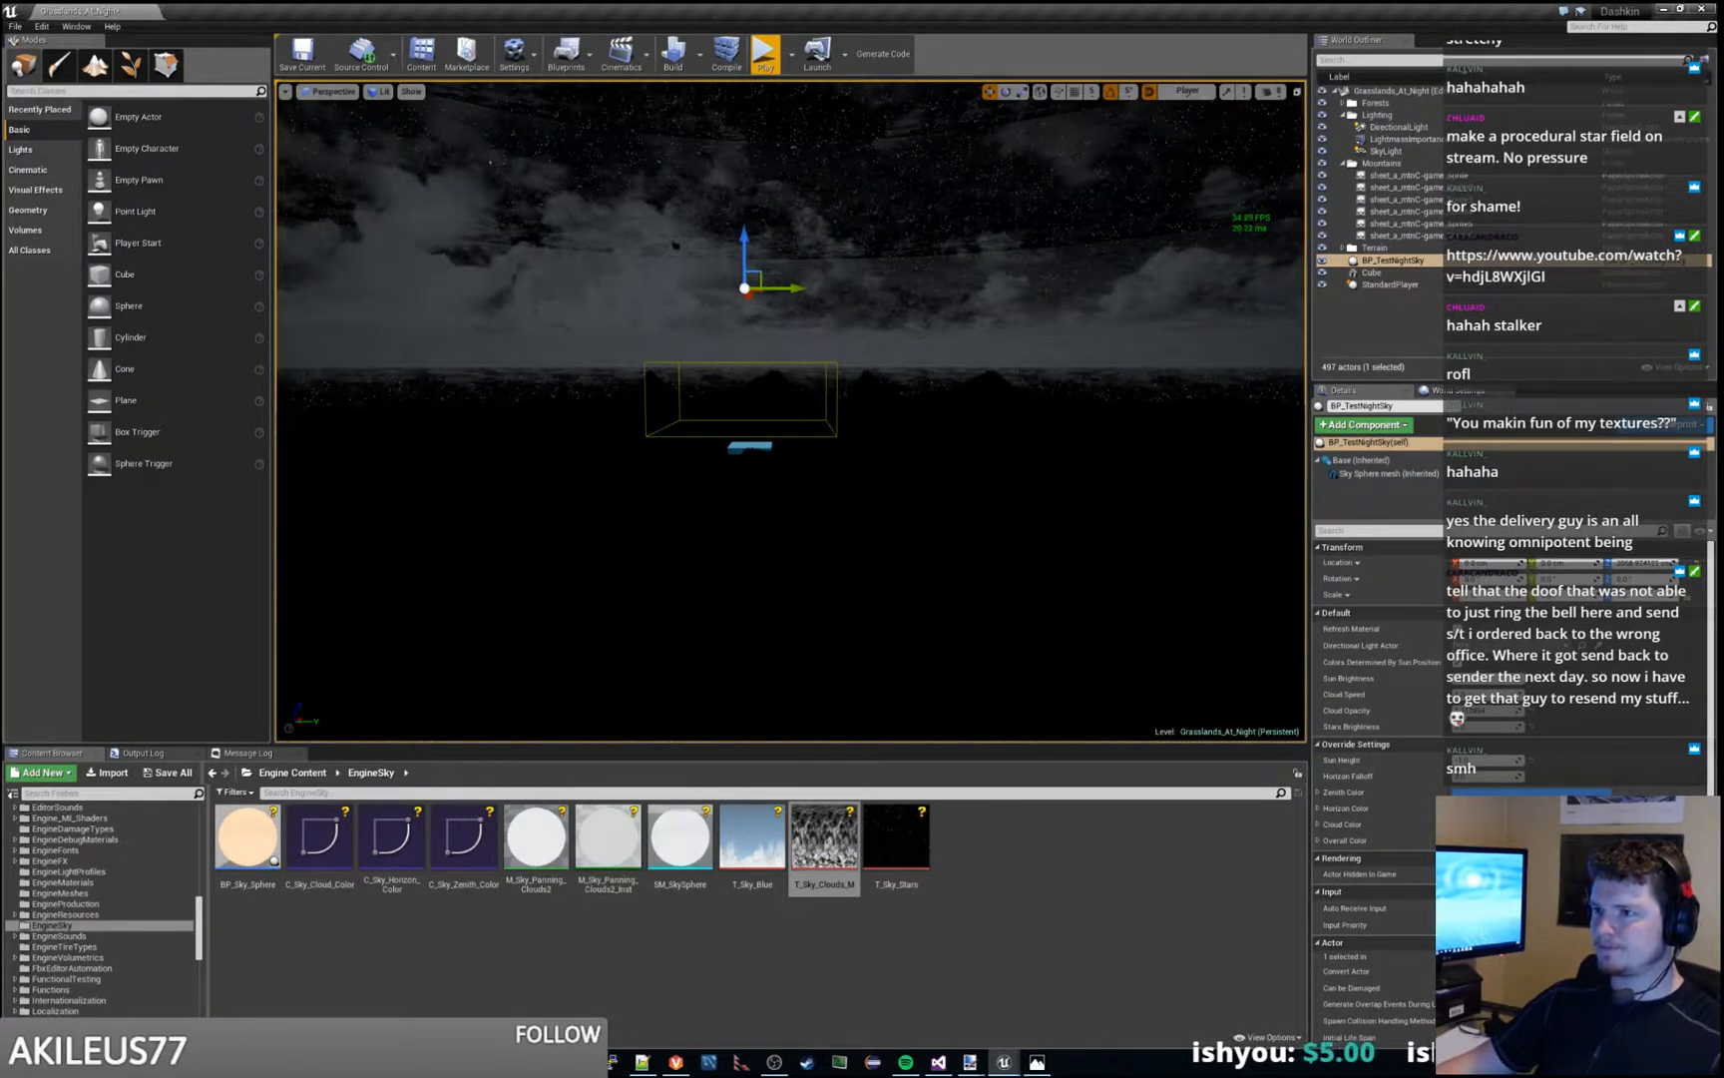
right_drag(790, 411, 790, 470)
key(w)
key(s)
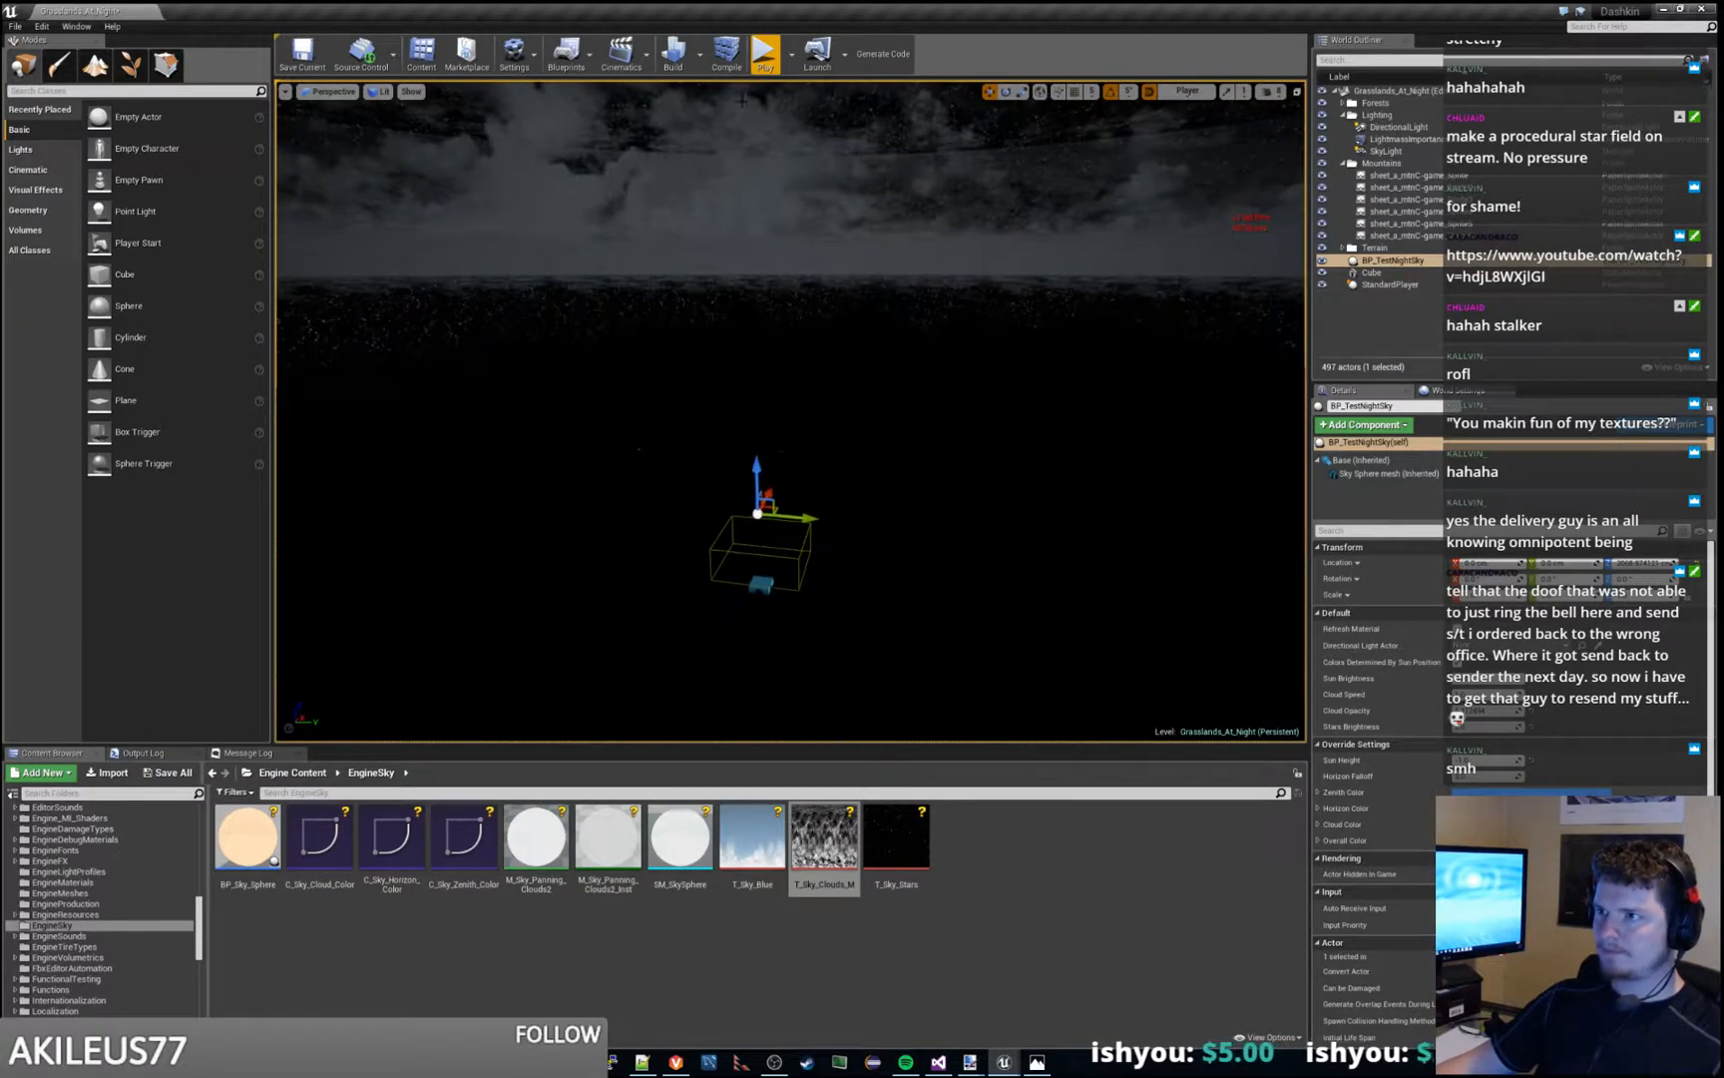
click(764, 55)
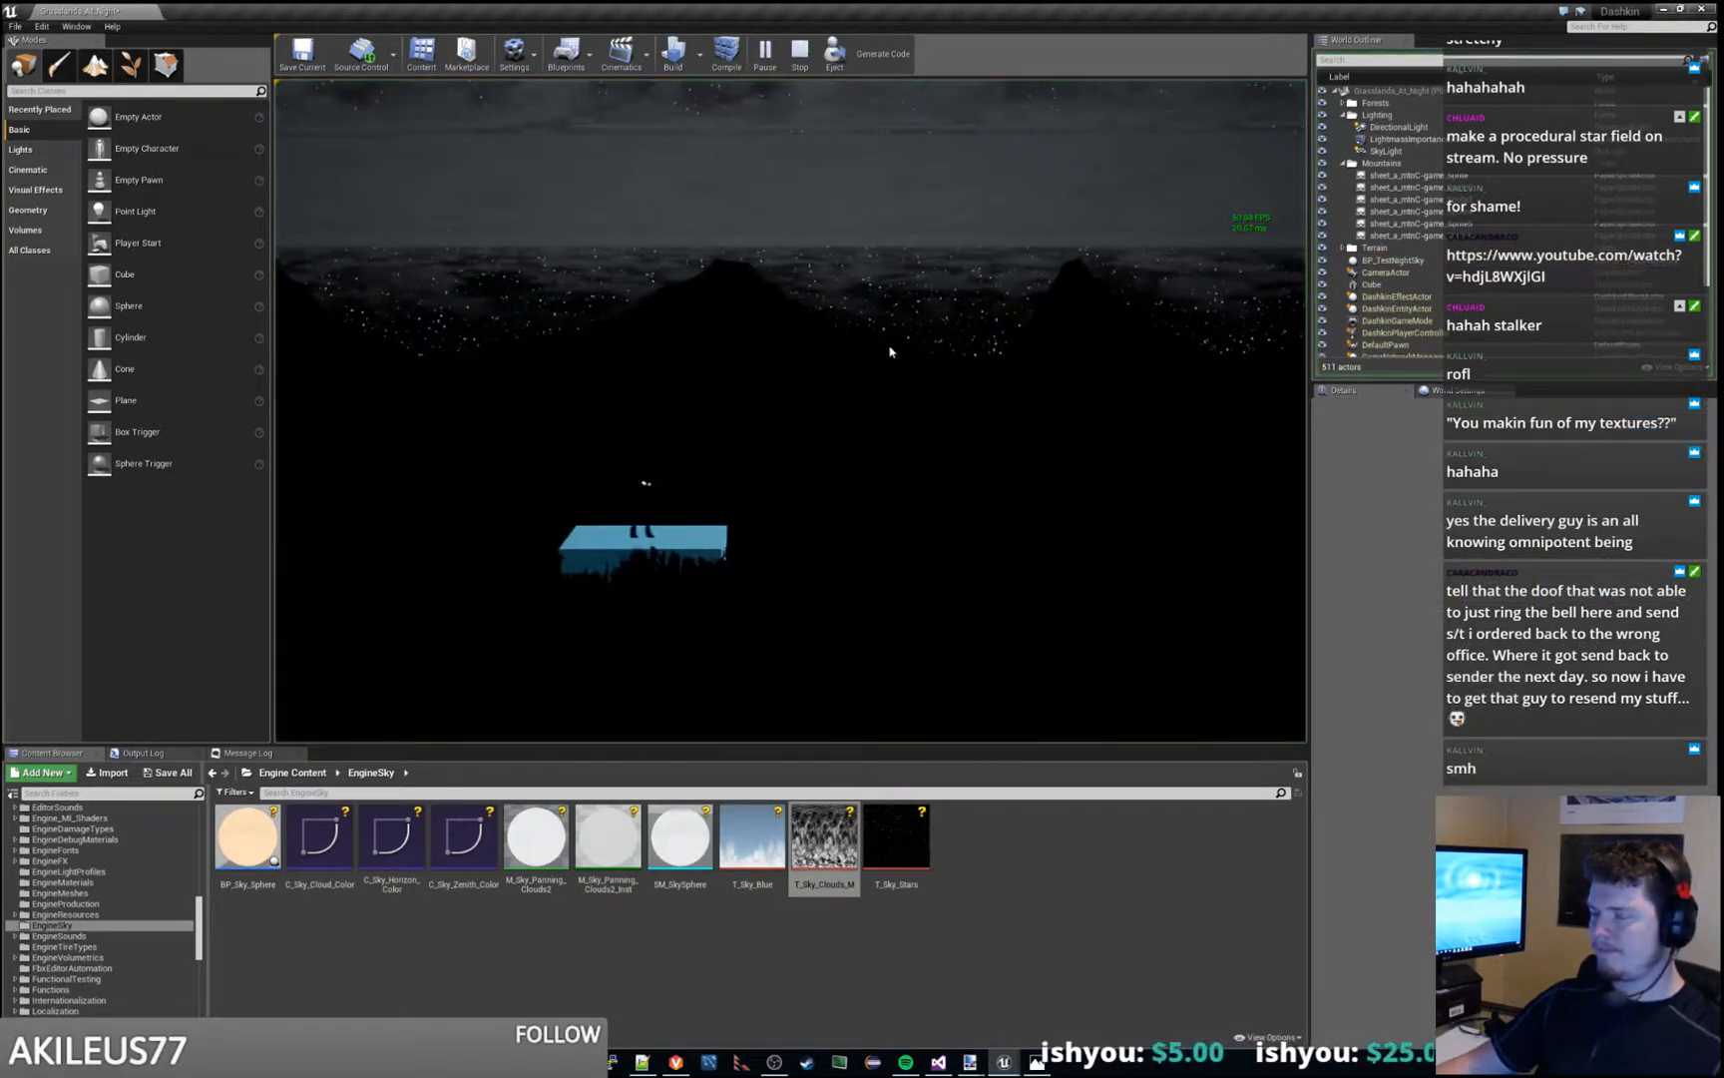
key(Escape)
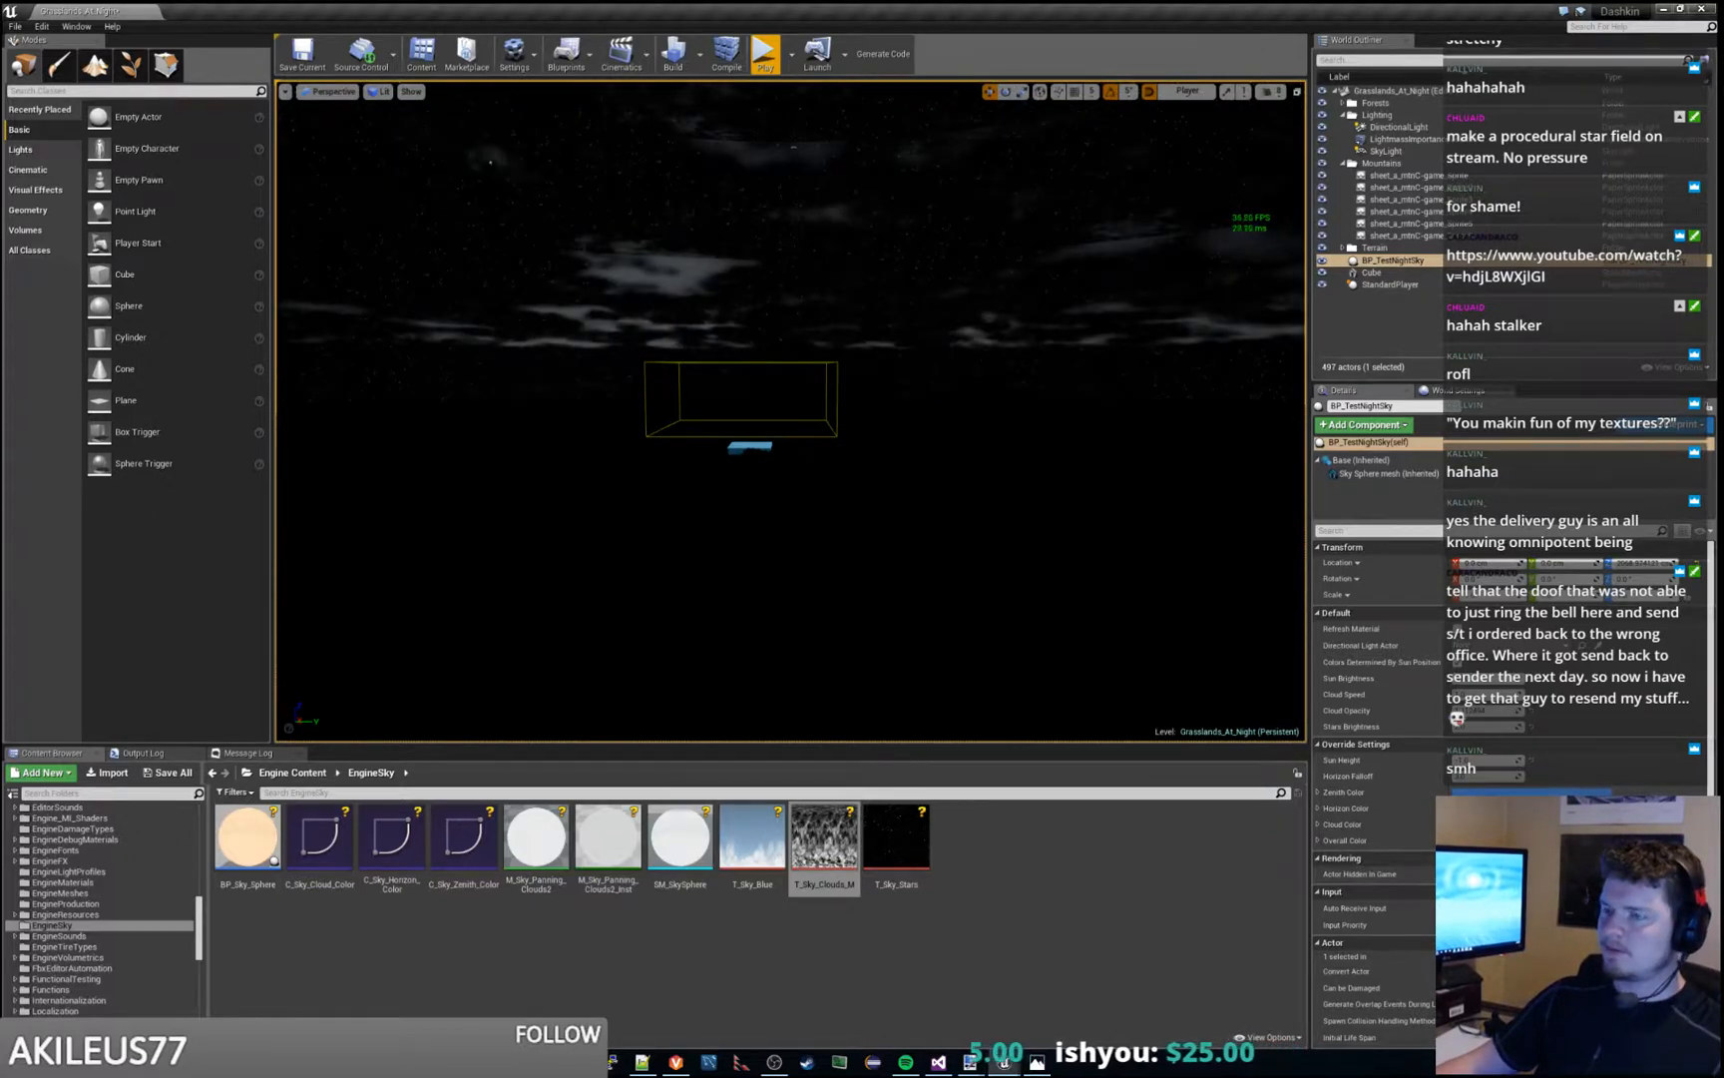
- View the sky from a different camera angle and replay the level to compare clouds and stars
right_drag(791, 411, 754, 465)
key(w)
key(s)
key(a)
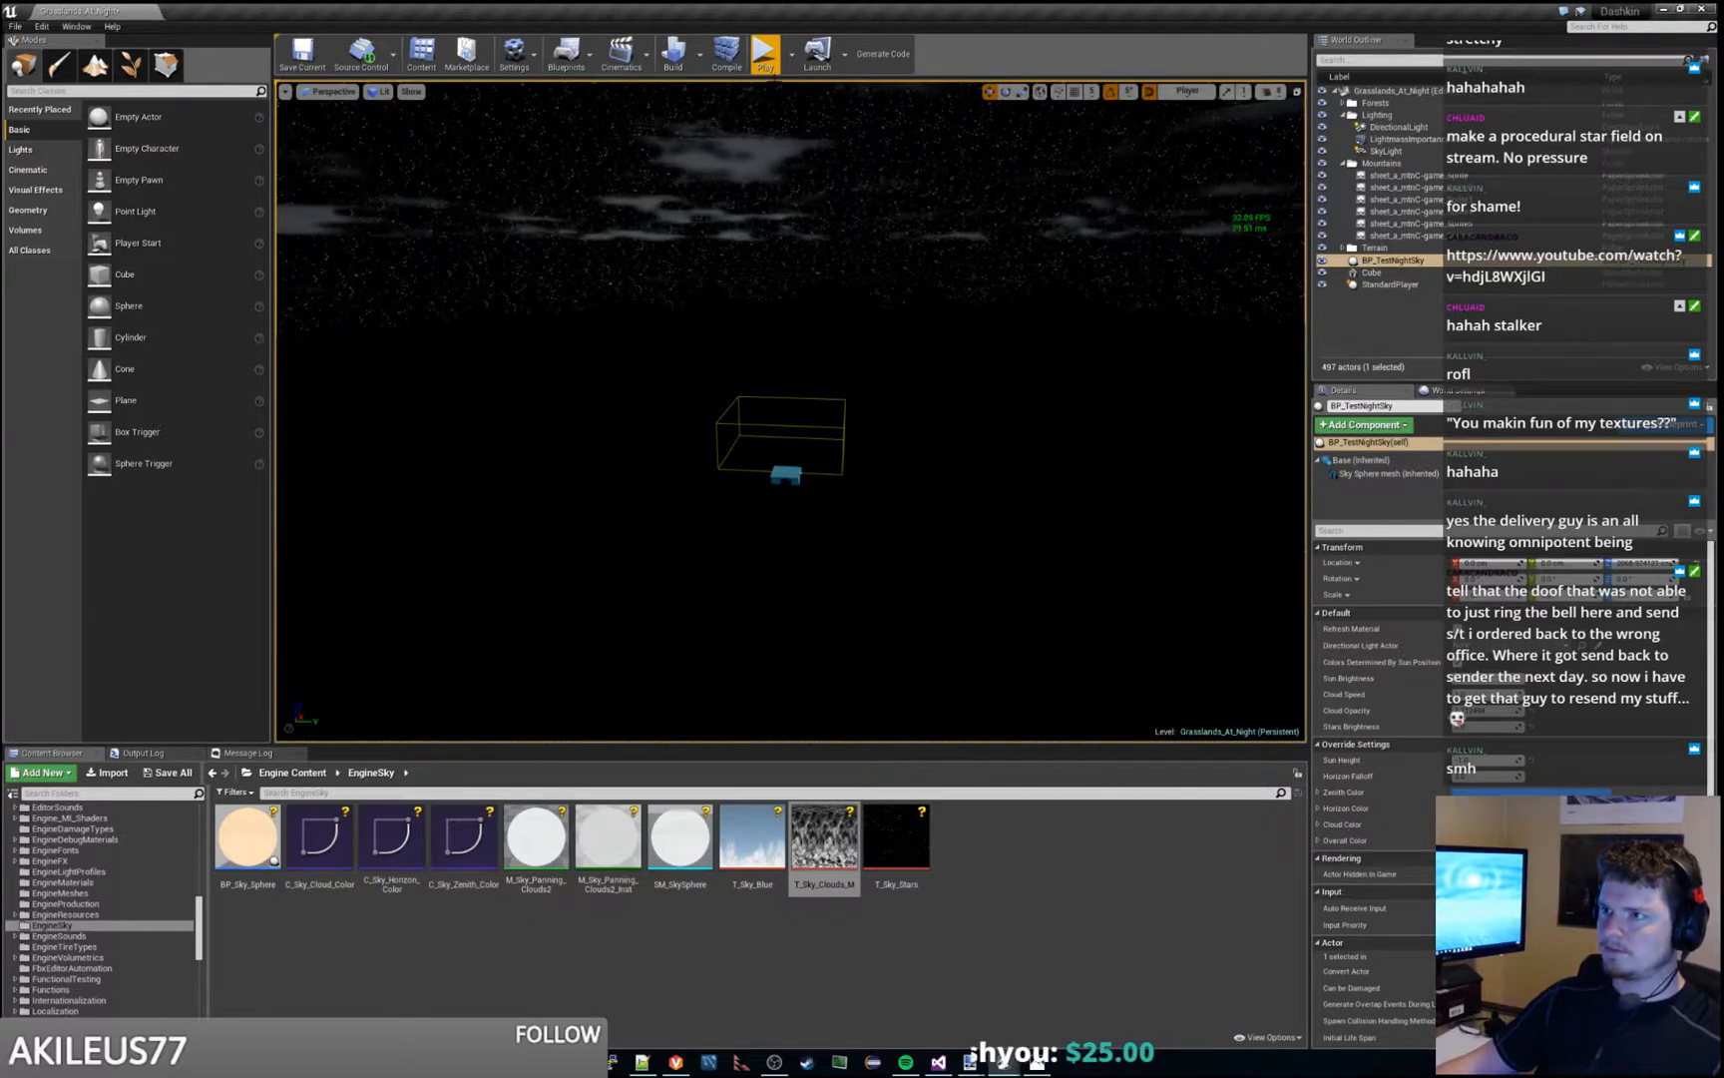
click(766, 58)
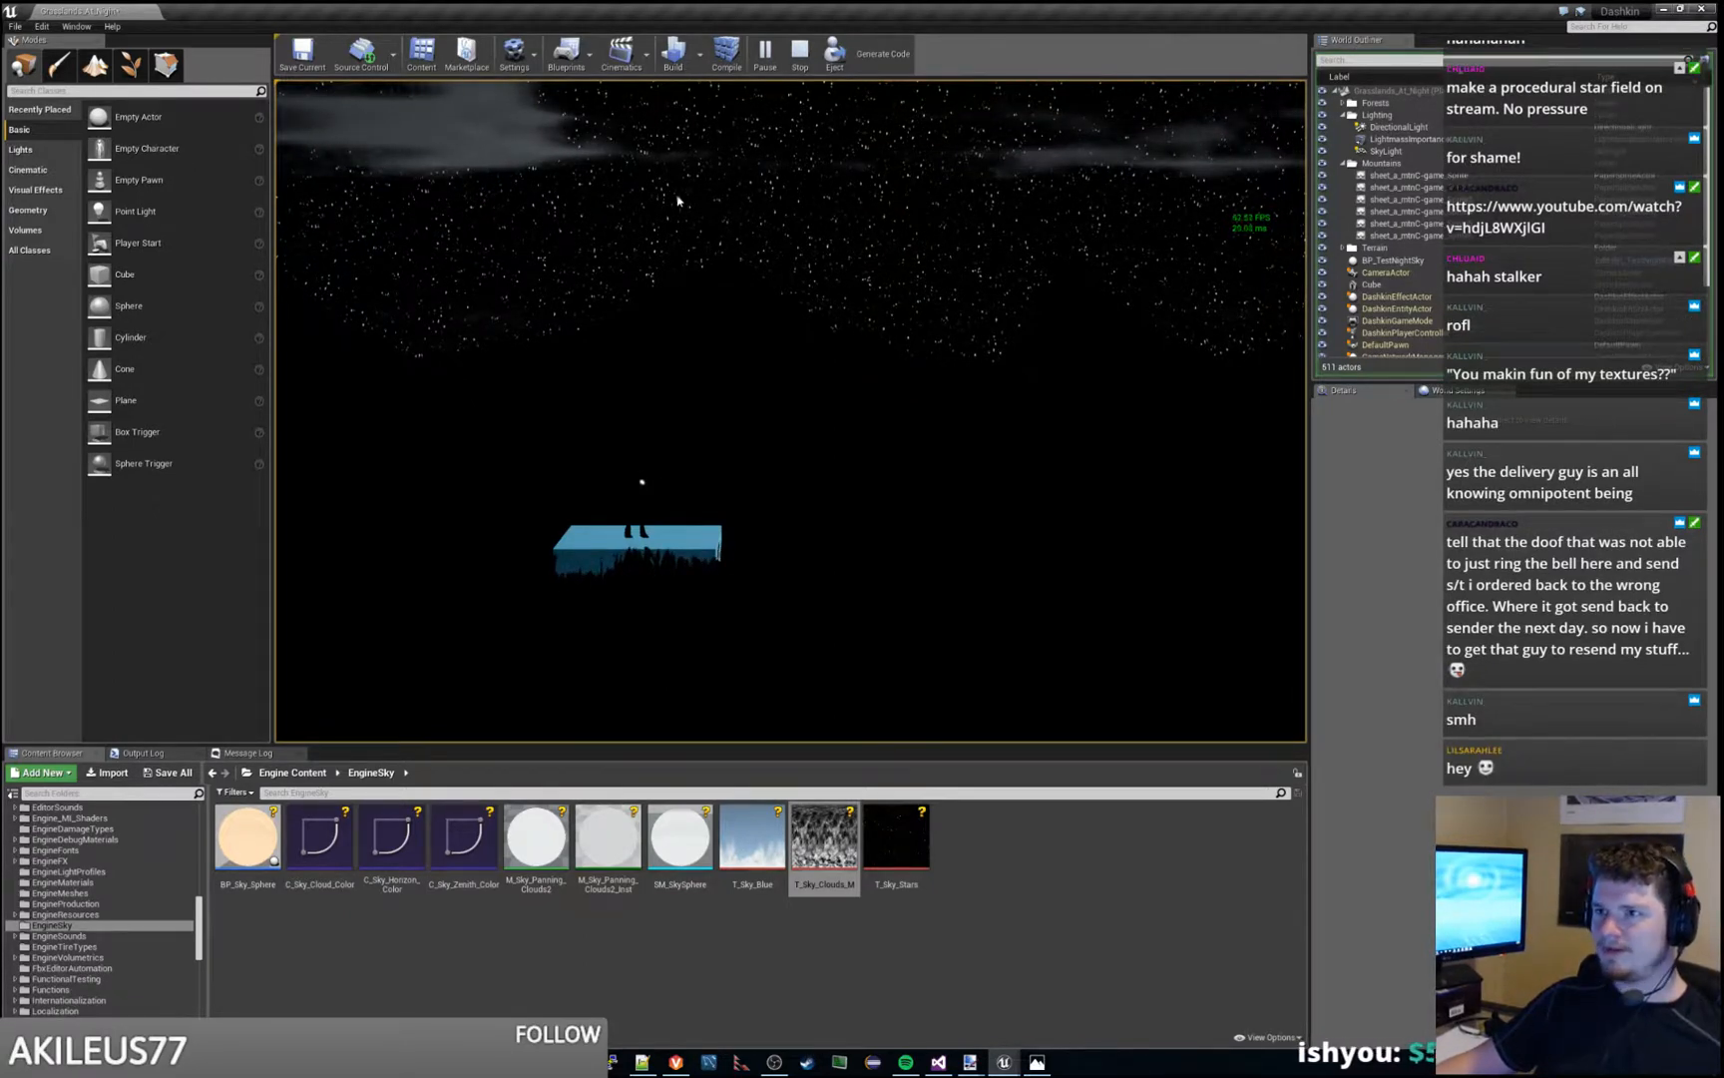
click(800, 55)
right_drag(788, 409, 738, 392)
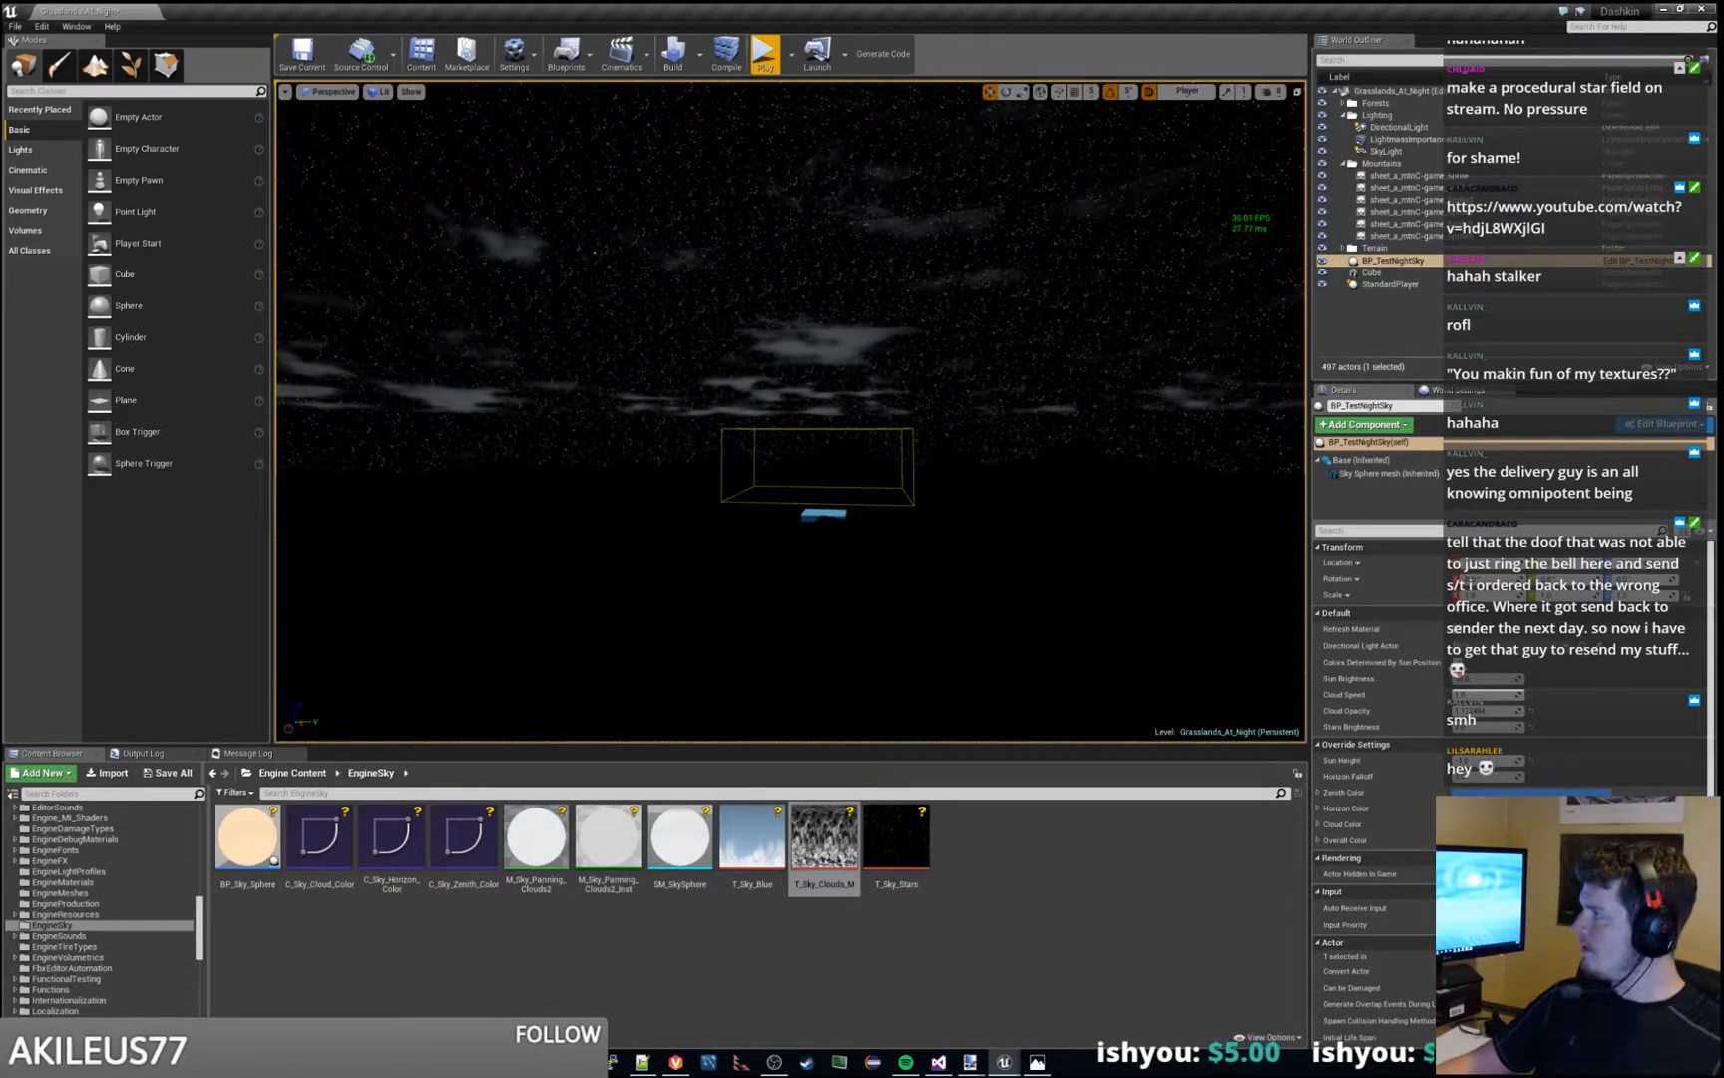
- Set the noise TexCoord node's U and V tiling to 8.0 in M_TestSky_Panning_Clouds2 and apply the material
drag(1723, 12, 1013, 1)
right_drag(912, 323, 858, 562)
right_drag(800, 429, 761, 508)
scroll(760, 508, up, 1)
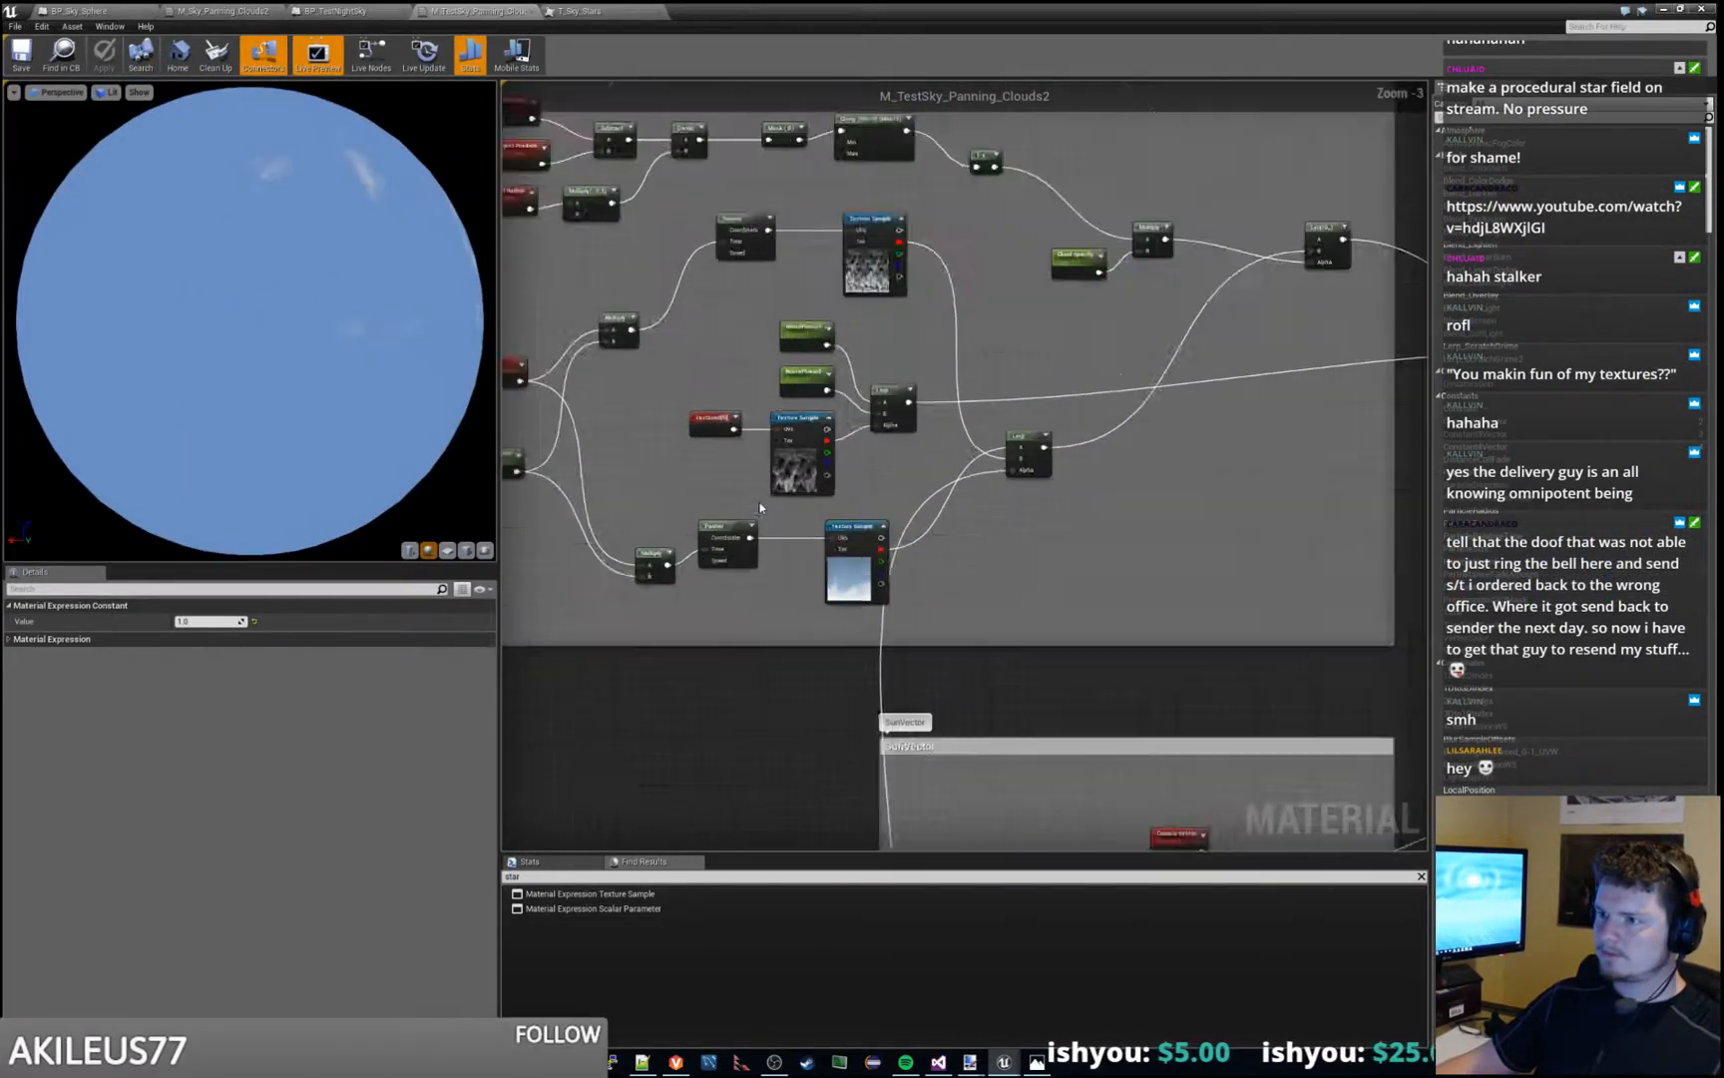
scroll(760, 508, up, 2)
click(700, 395)
click(215, 637)
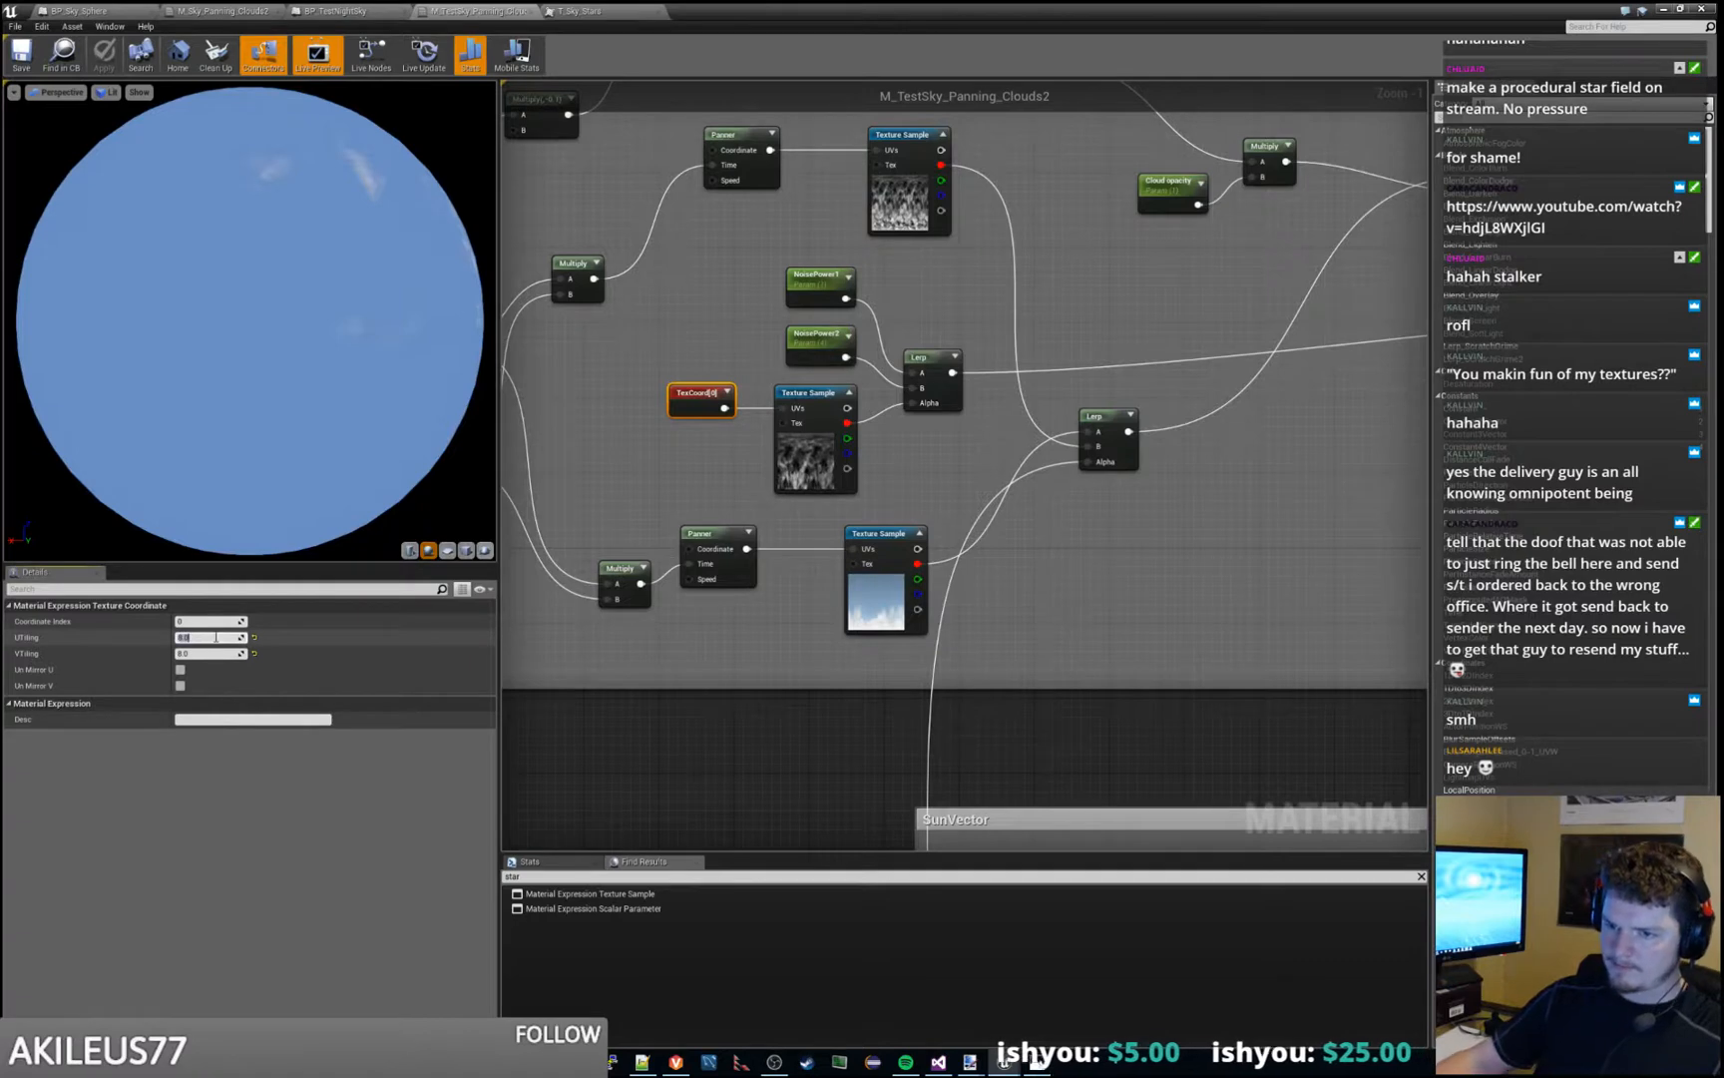
text(0.5)
key(Tab)
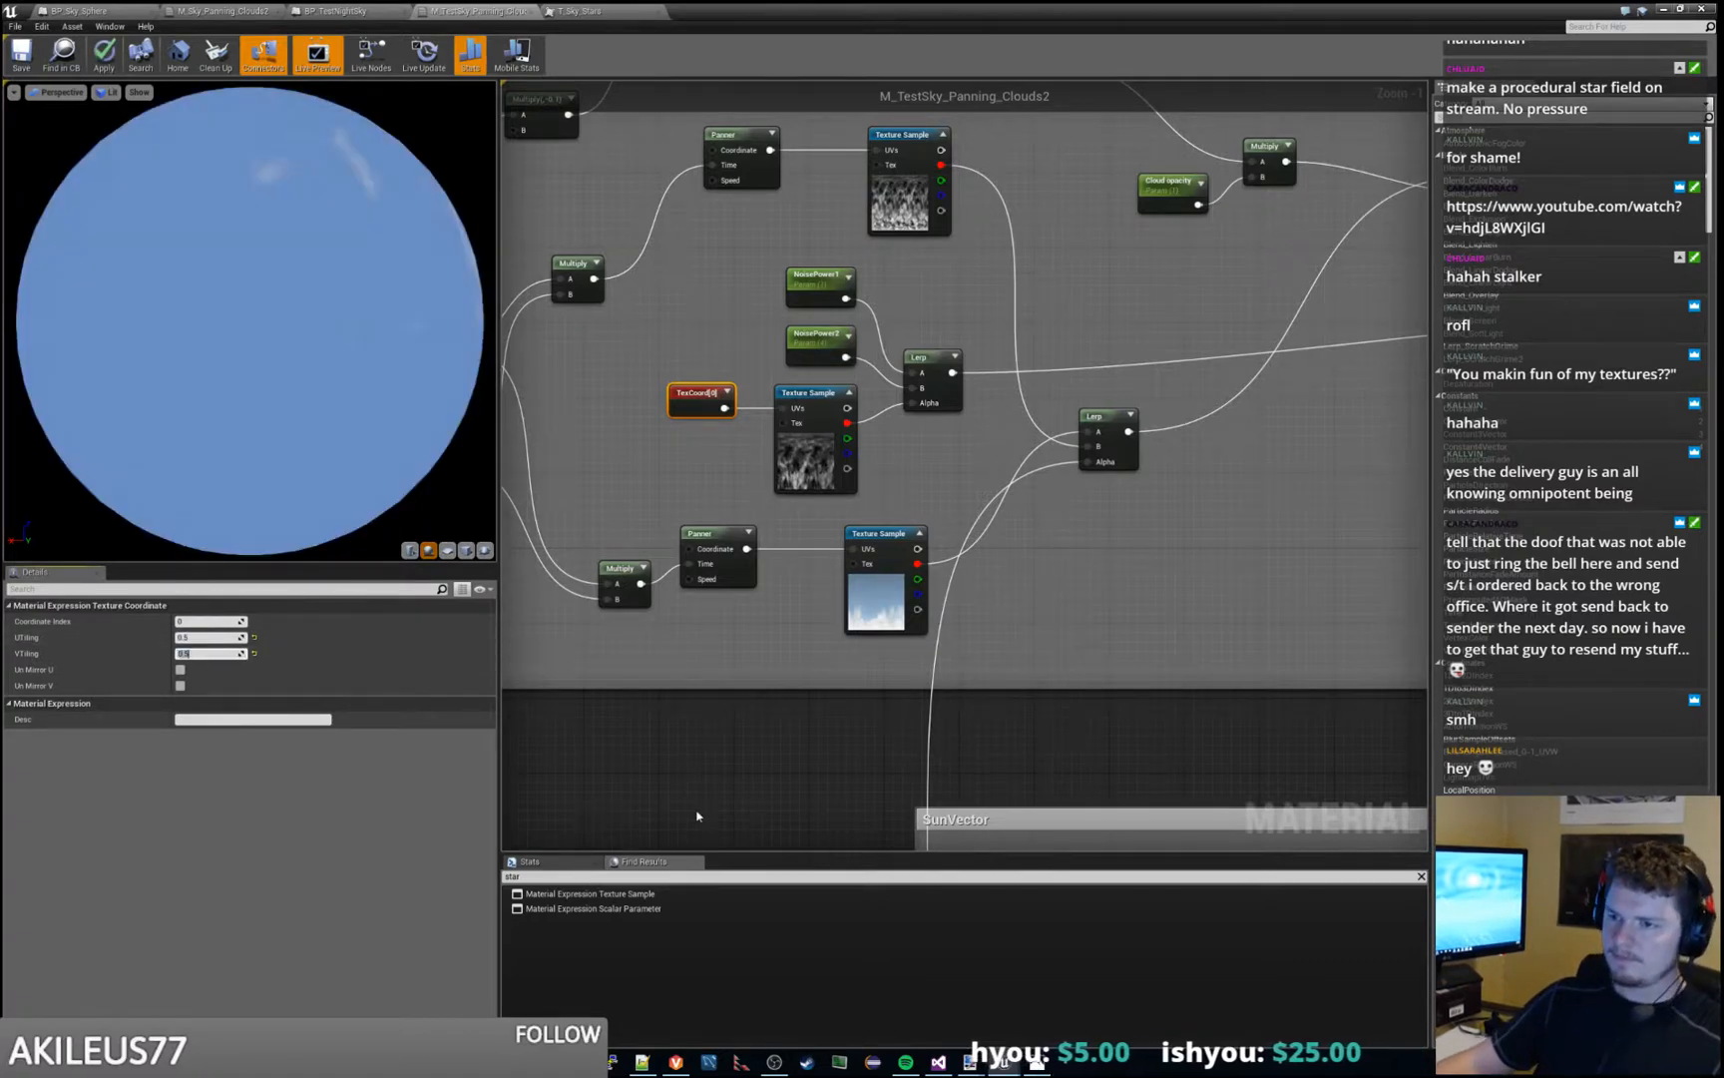
click(696, 815)
click(87, 58)
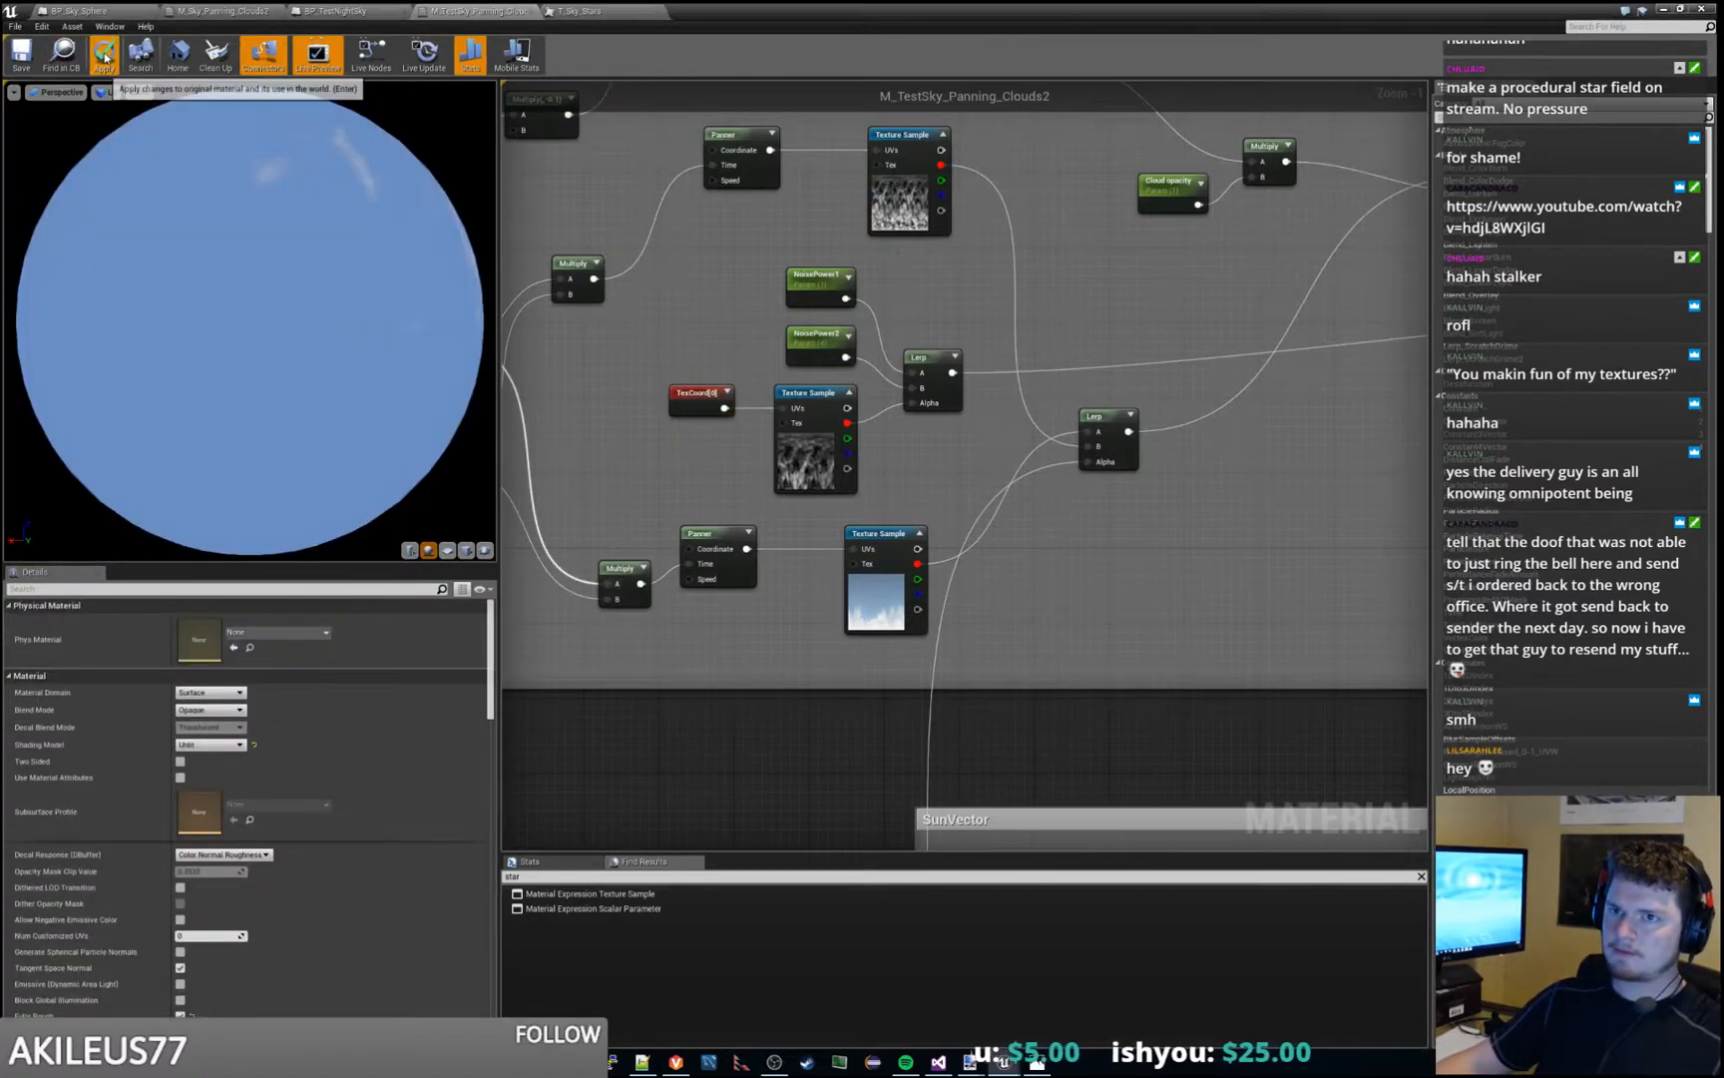
- Move the material window aside and play the level to check the effect of the new noise tiling
drag(1015, 10, 1723, 310)
click(765, 55)
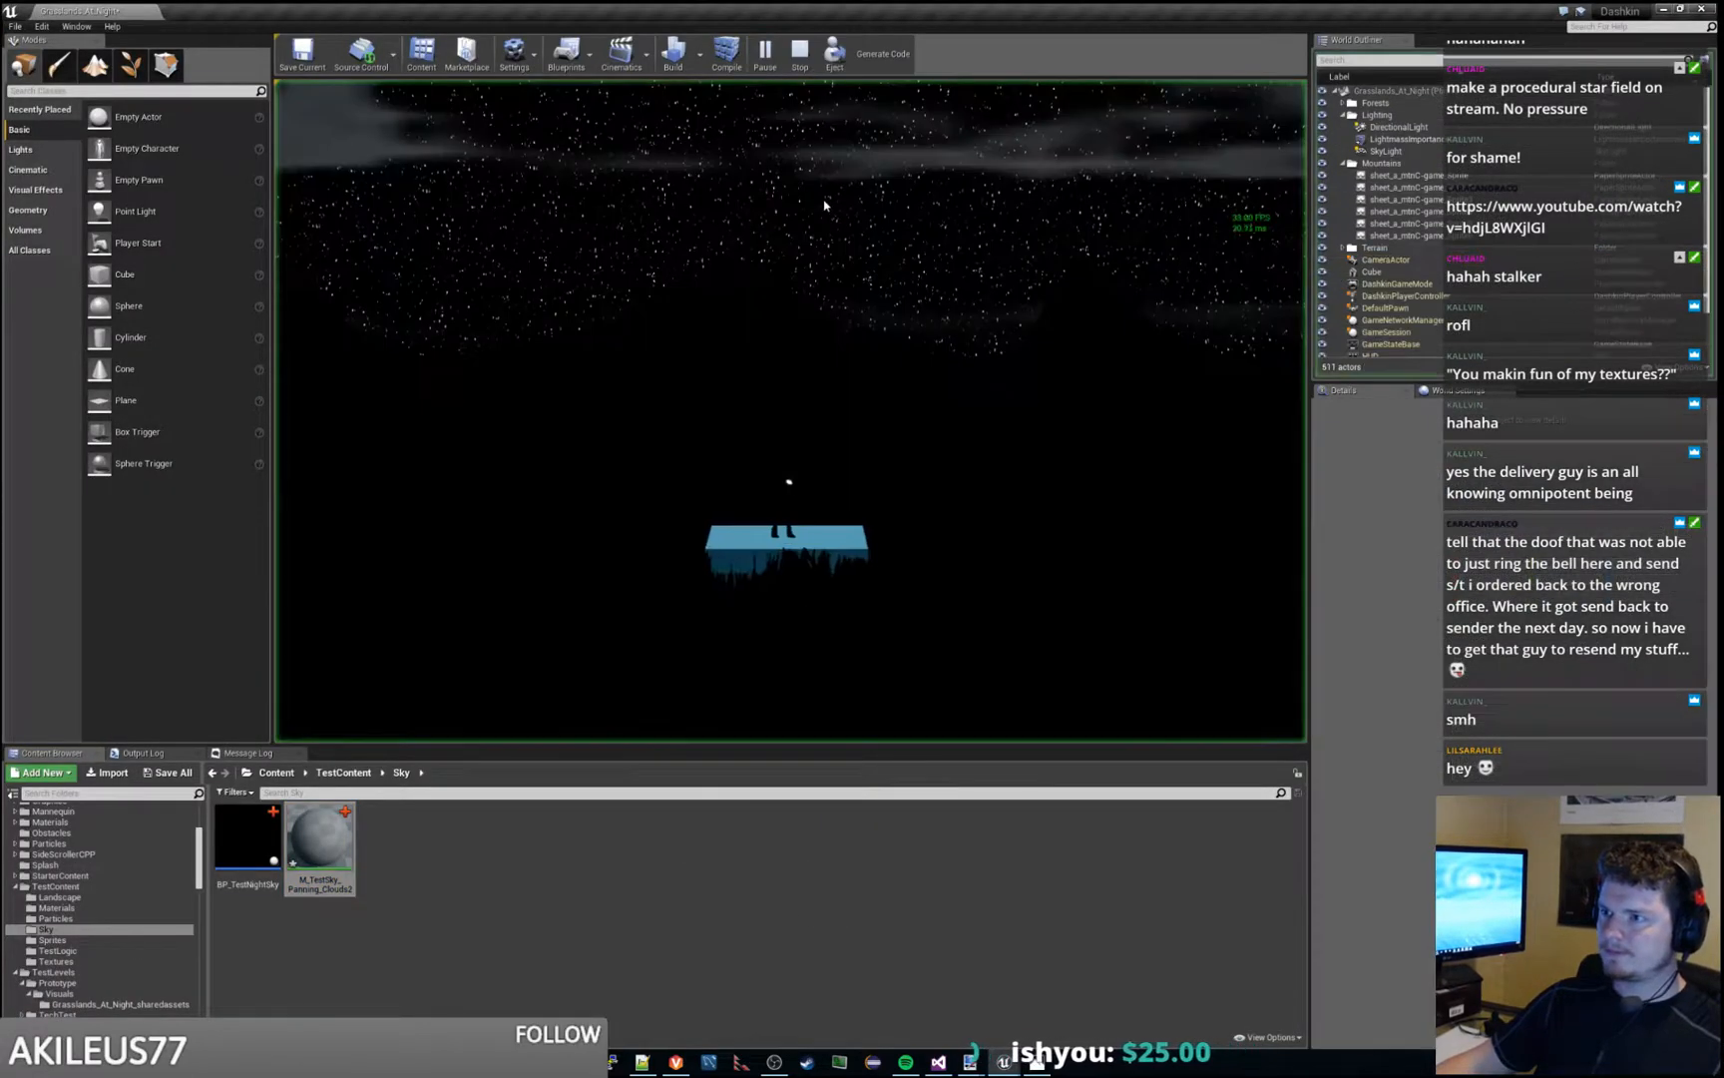
key(Escape)
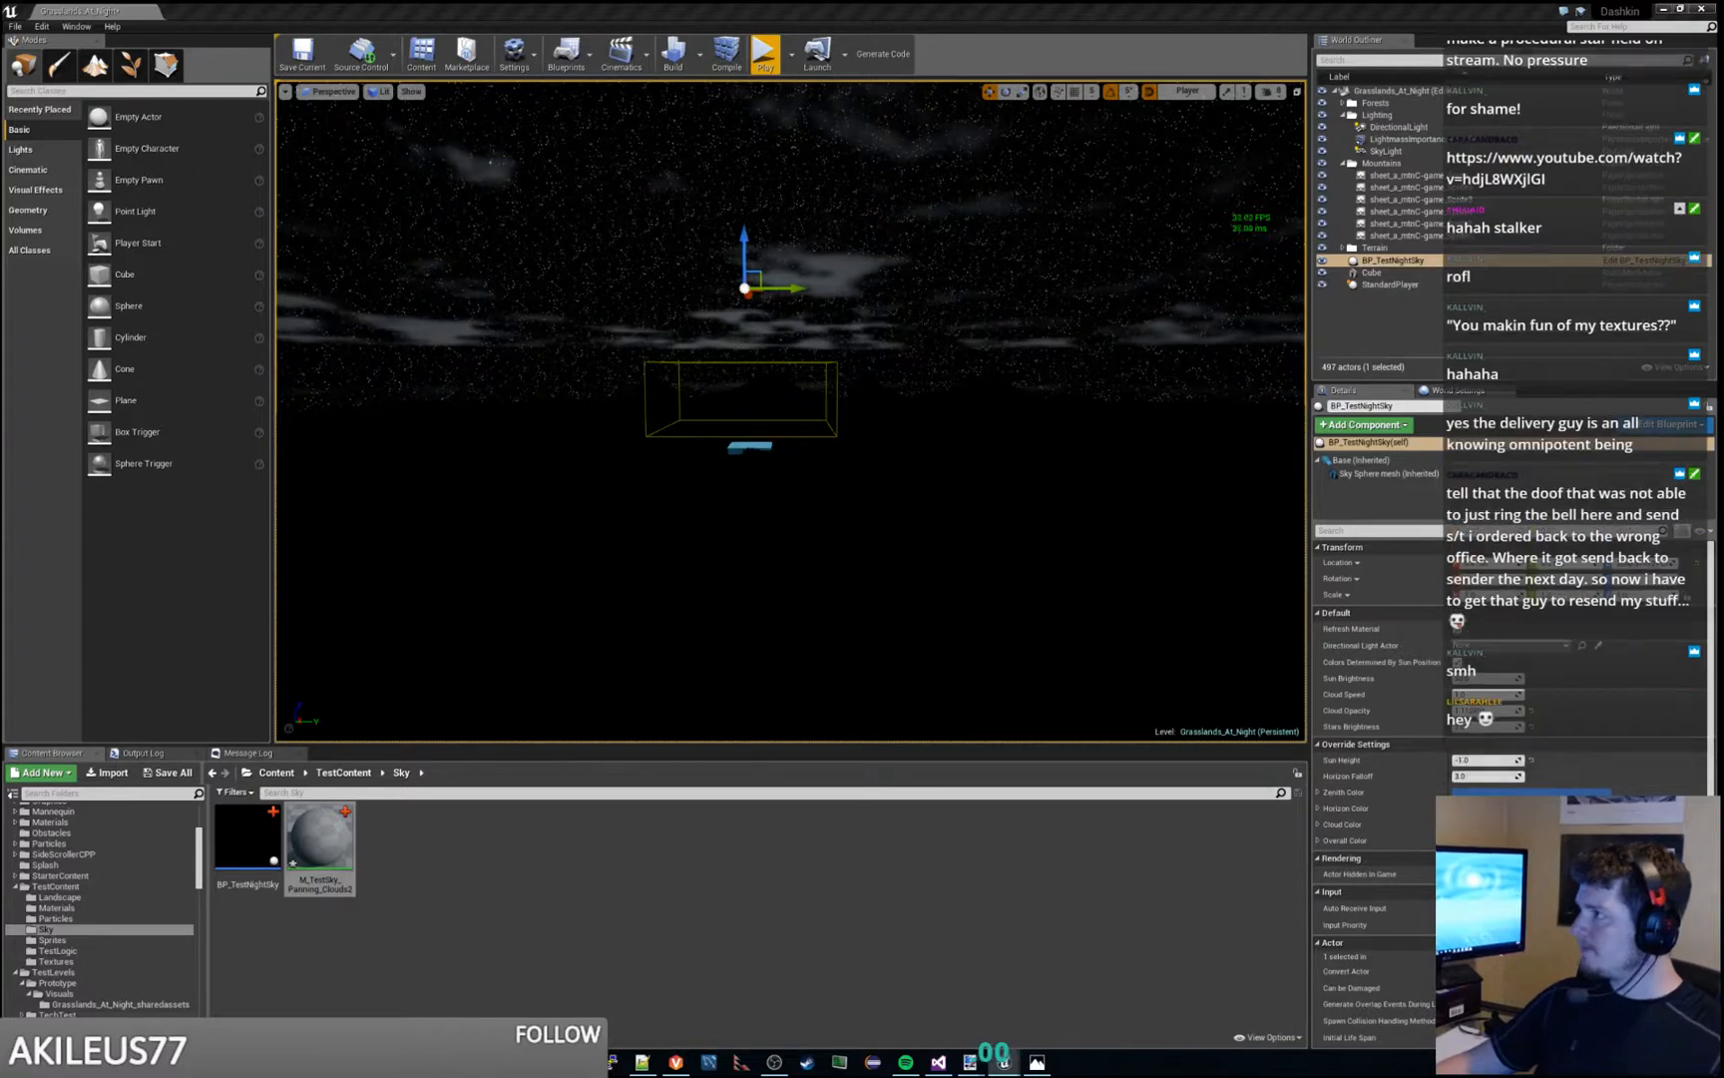
- Follow the noise Lerp and cloud Lerp outputs through the M_TestSky_Panning_Clouds2 graph to examine where they feed
drag(1723, 10, 616, 1)
right_drag(1026, 299, 959, 462)
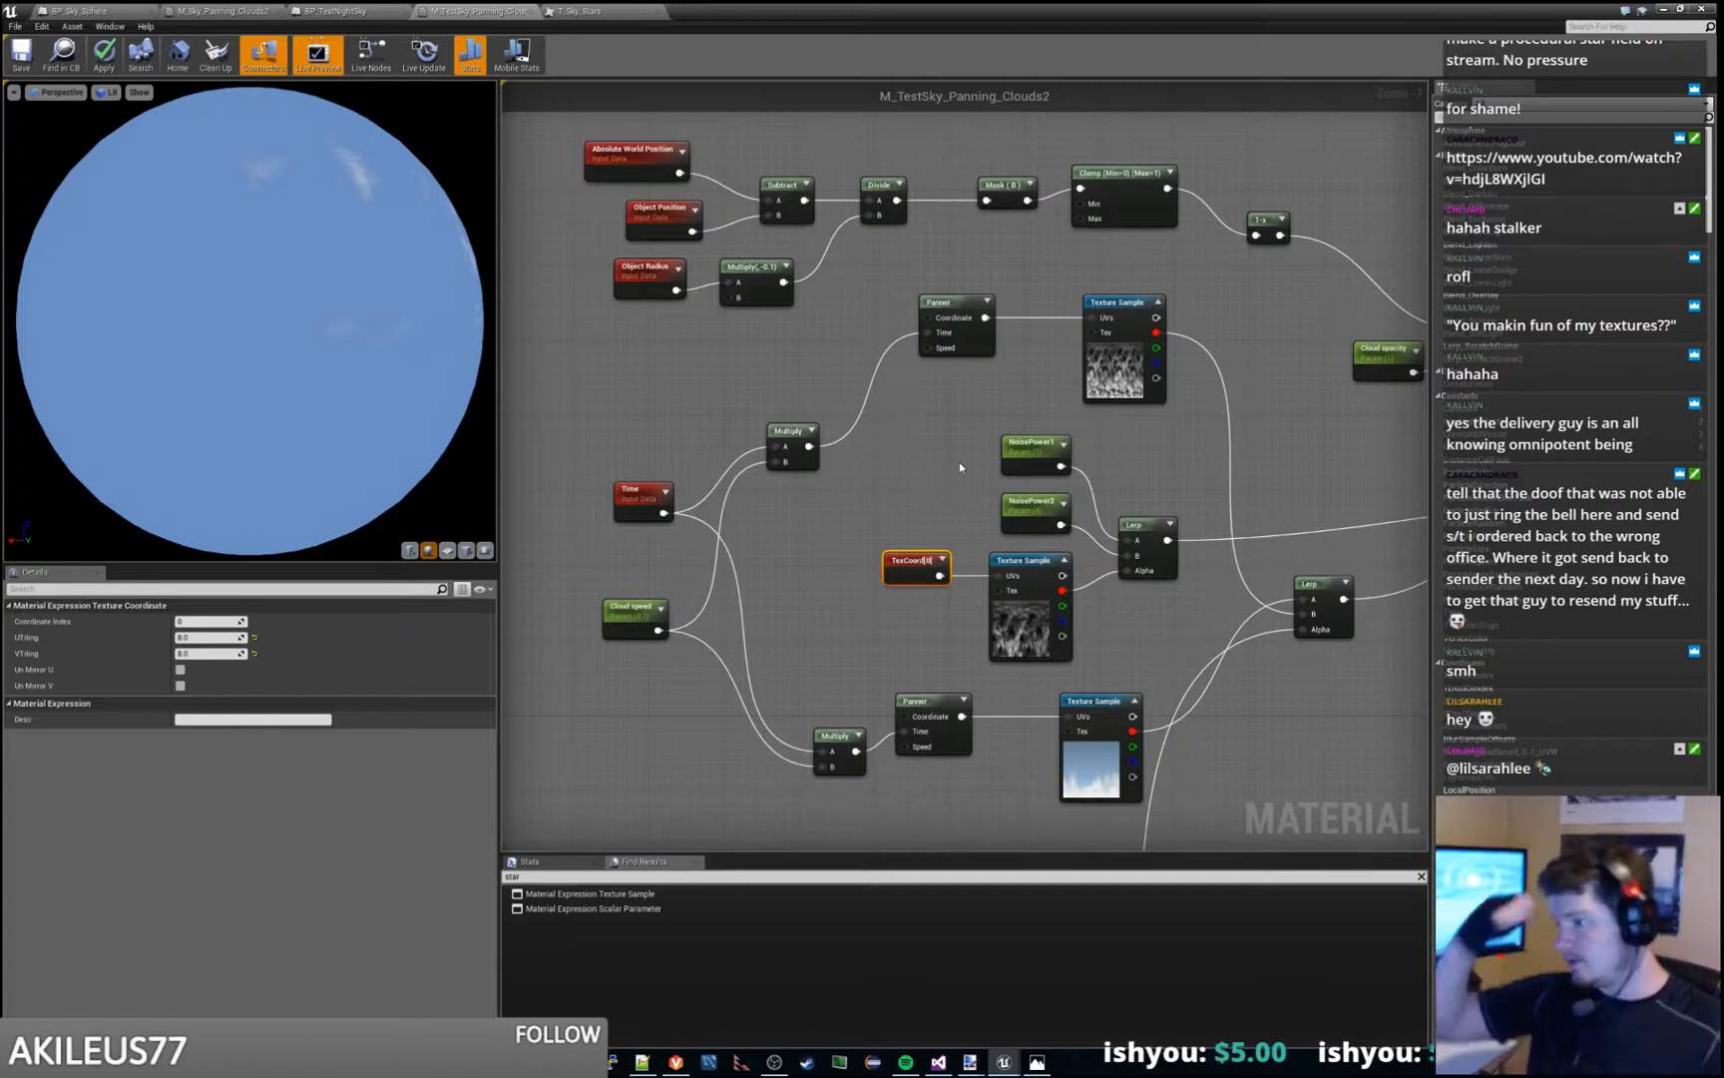
right_drag(1248, 353, 949, 343)
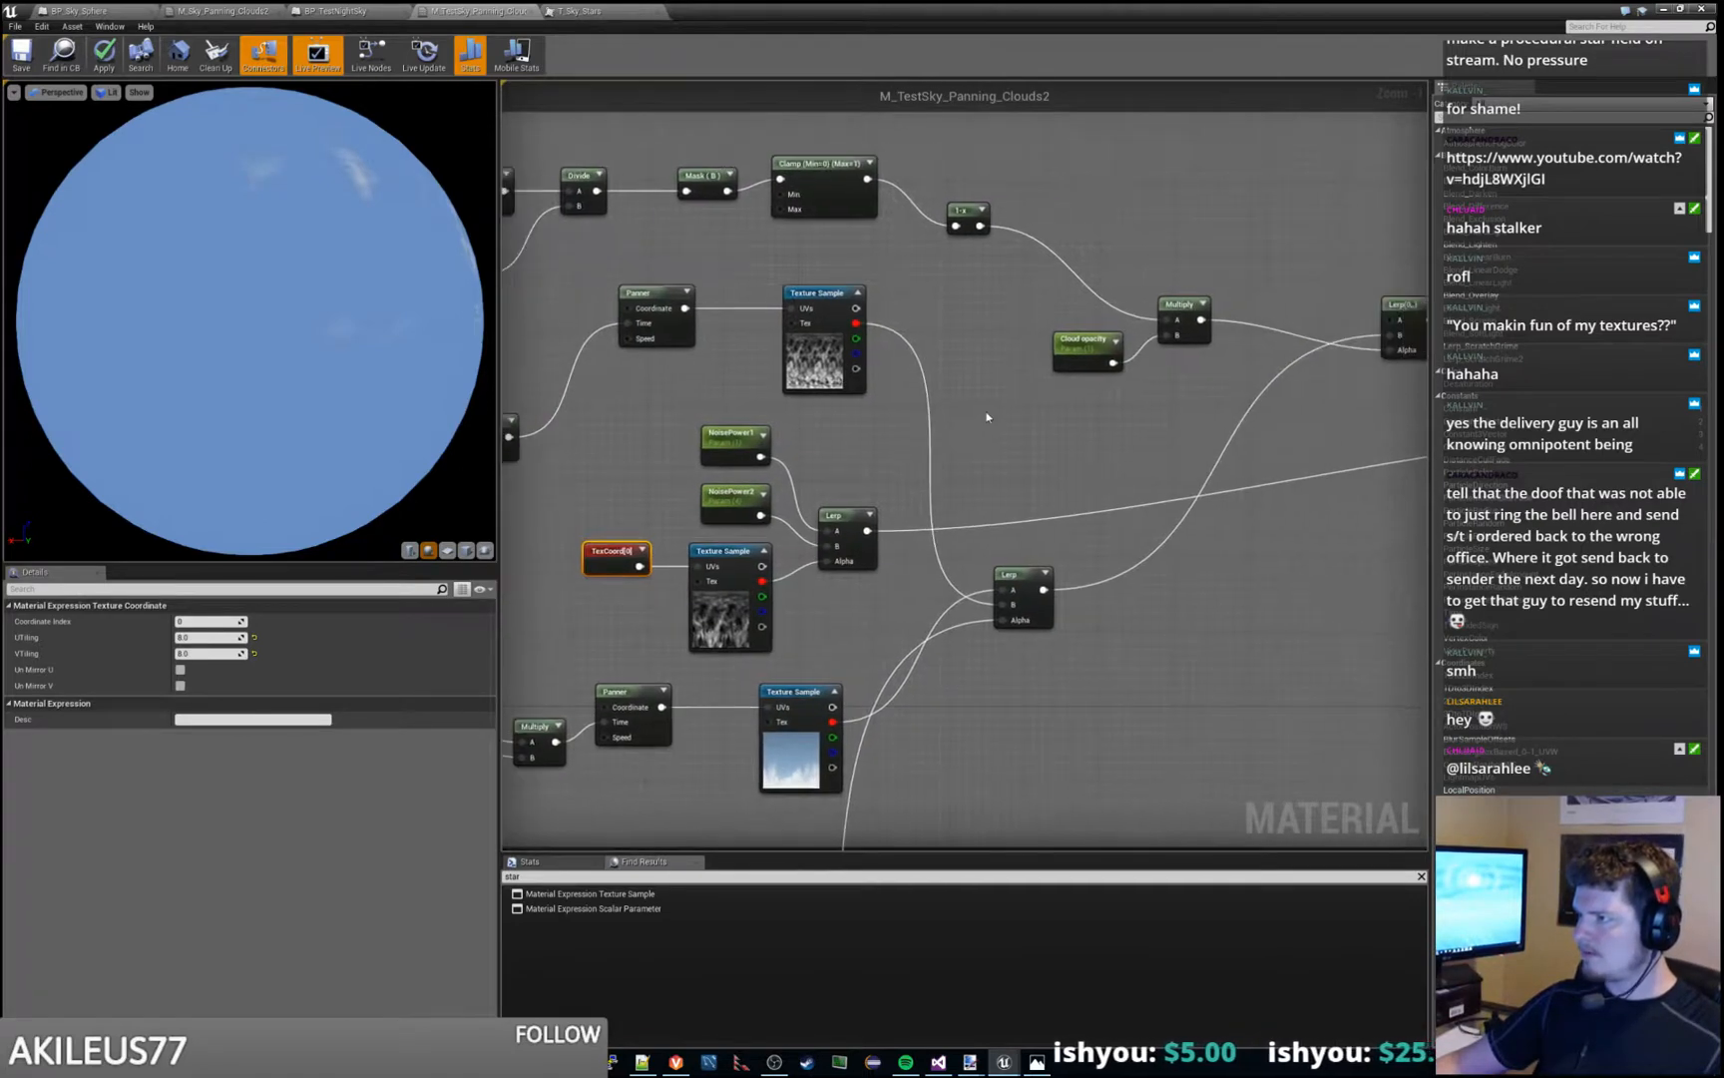
mouse_move(1202, 471)
right_down()
mouse_move(868, 473)
mouse_move(983, 424)
mouse_move(694, 457)
mouse_move(618, 417)
right_up()
right_drag(1081, 581, 672, 436)
right_drag(866, 525, 705, 446)
right_drag(1138, 461, 1284, 512)
right_drag(877, 519, 1003, 472)
- Return to the level and play it twice to watch how the clouds move across the stars
drag(971, 9, 1723, 20)
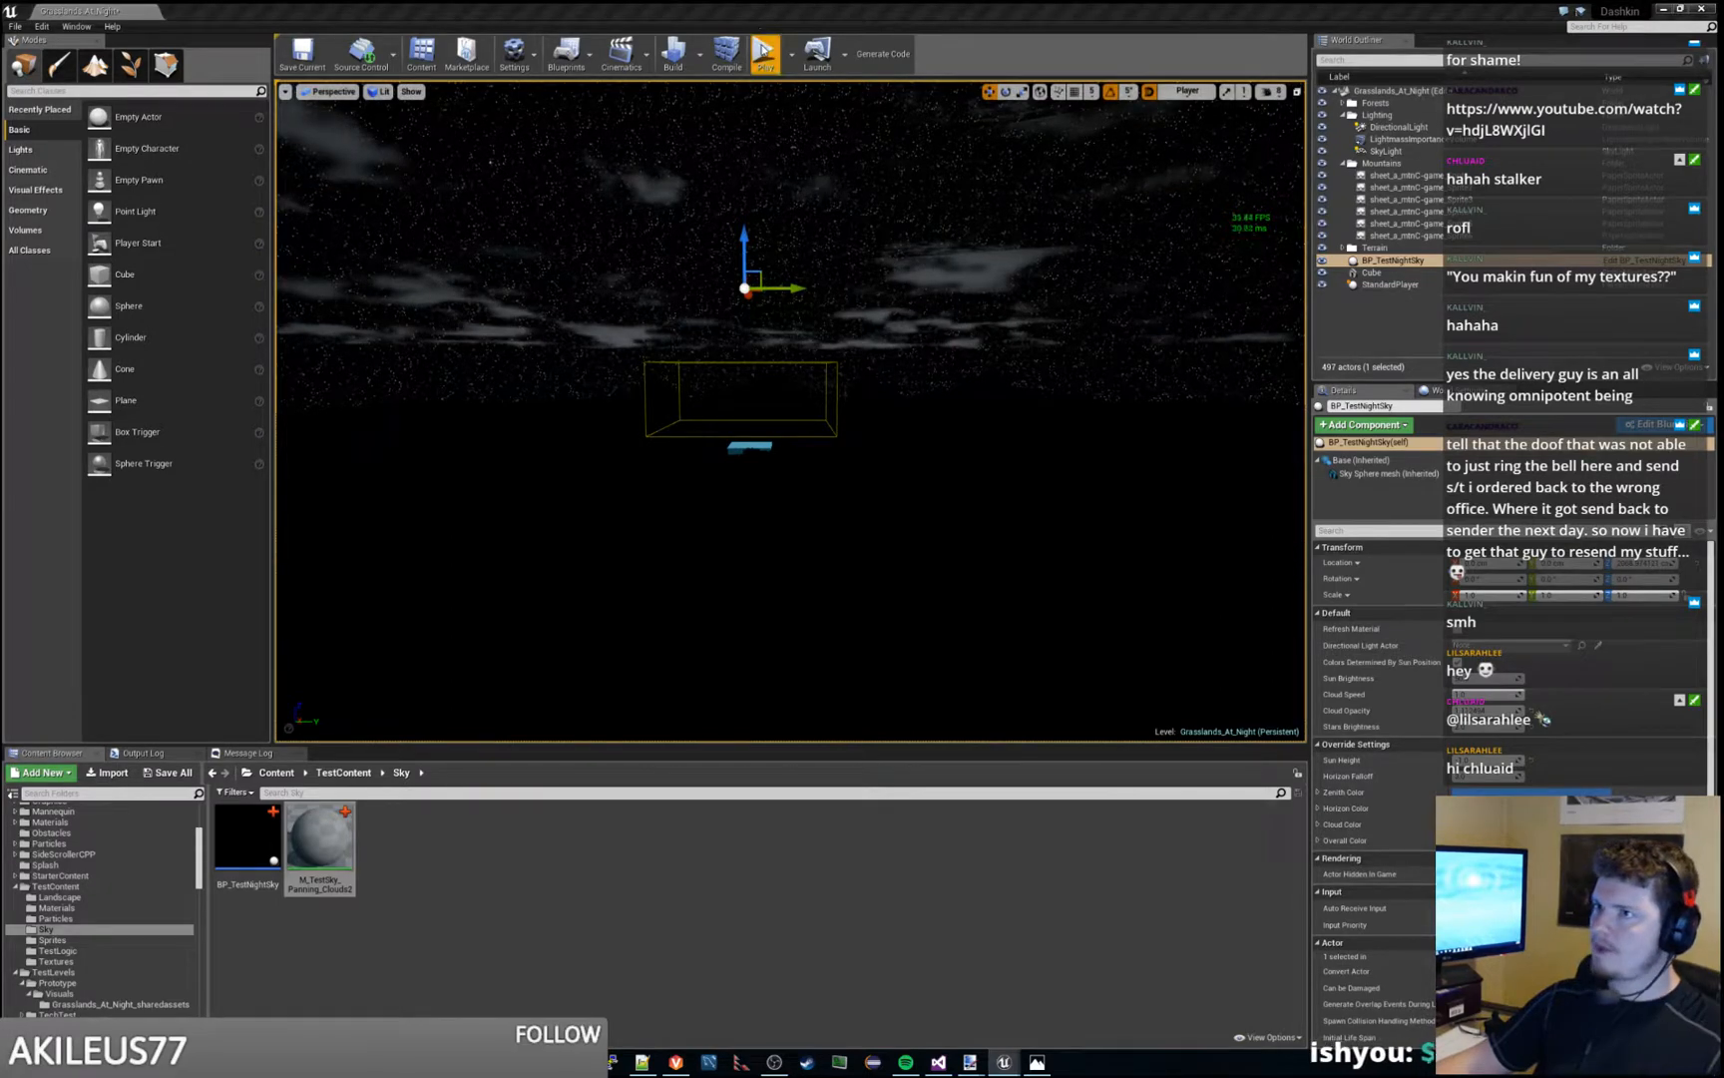
click(763, 54)
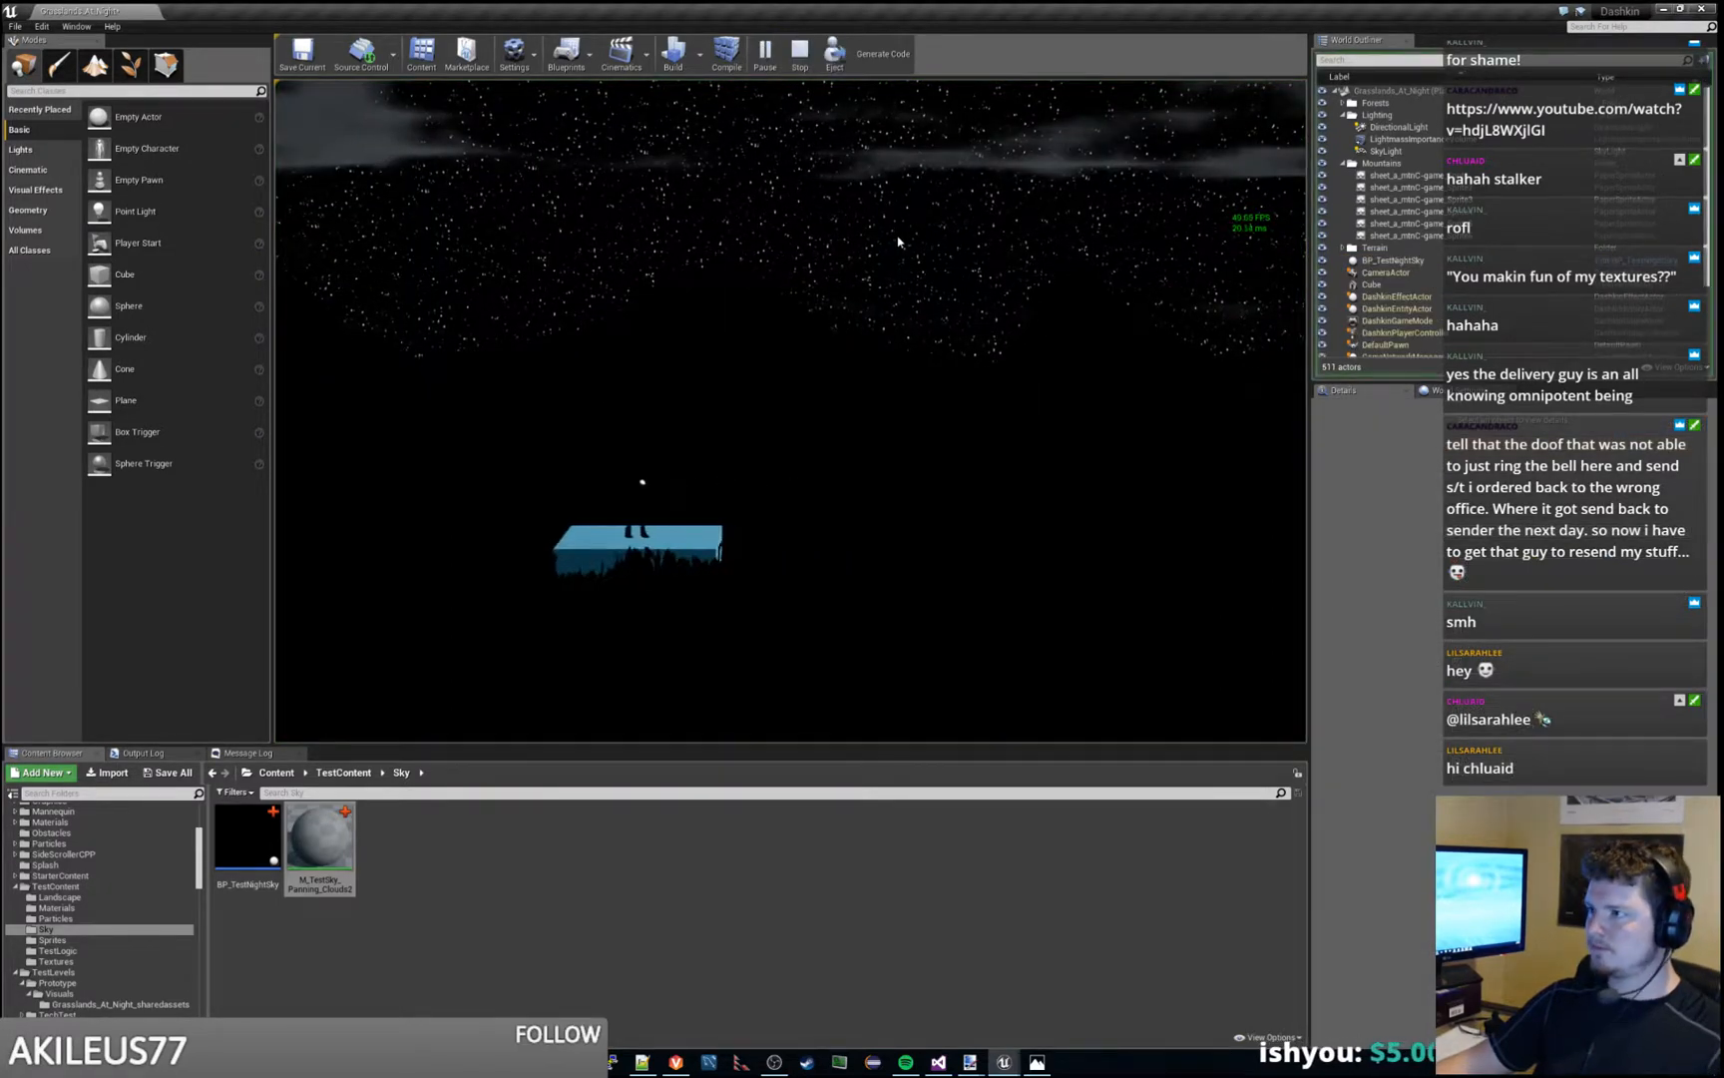
key(Escape)
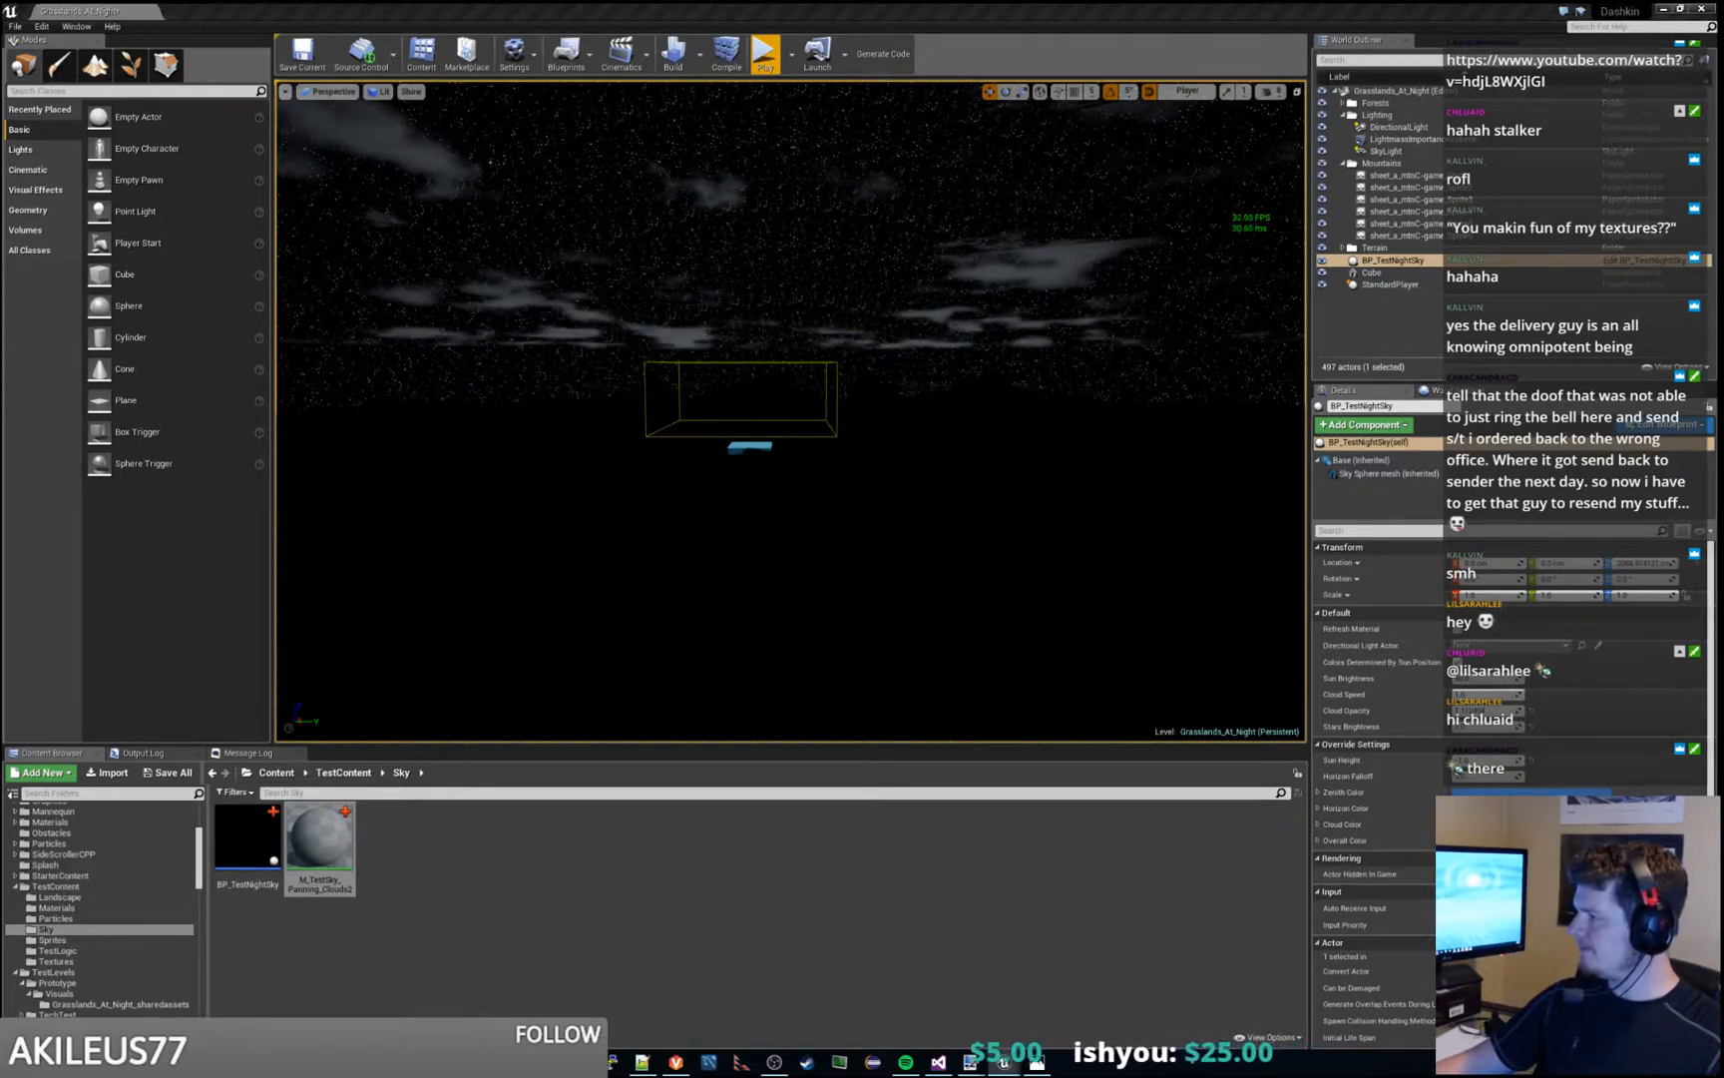
click(763, 58)
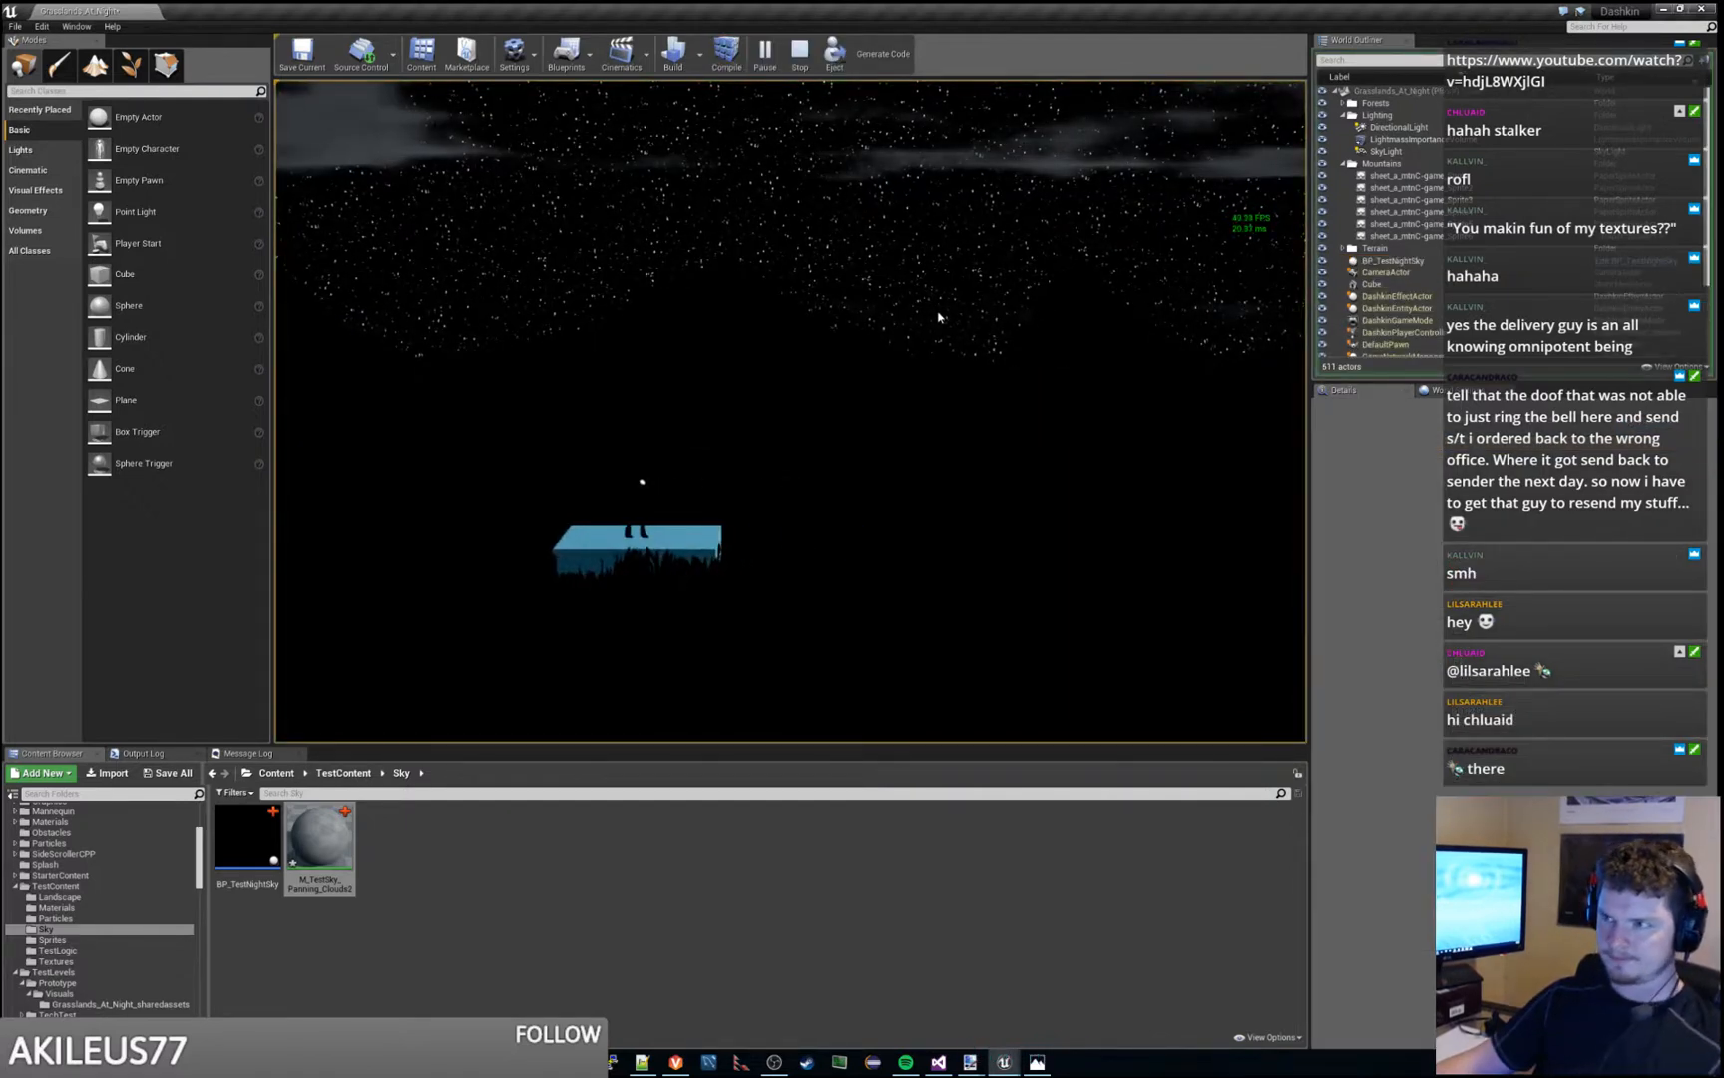
key(Escape)
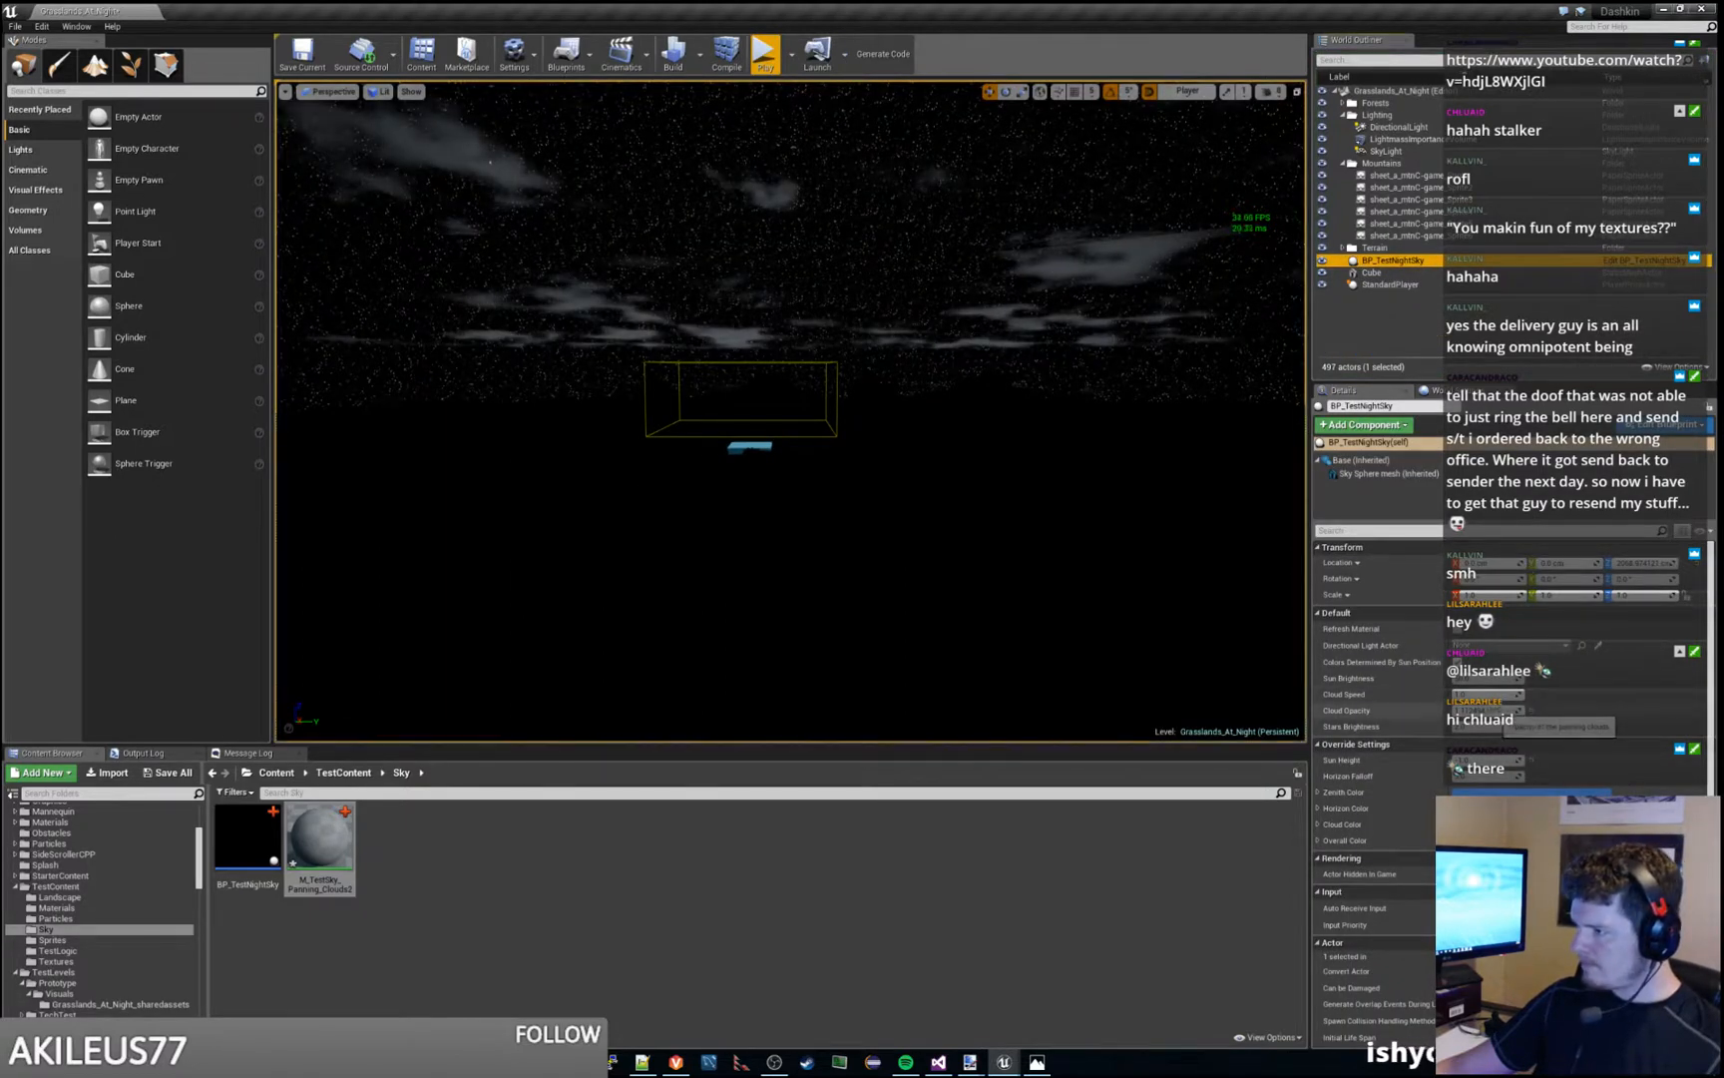
- Raise the Cloud Opacity and Cloud Speed of BP_TestNightSky well above their current settings and test them in play mode
drag(1485, 710, 1646, 711)
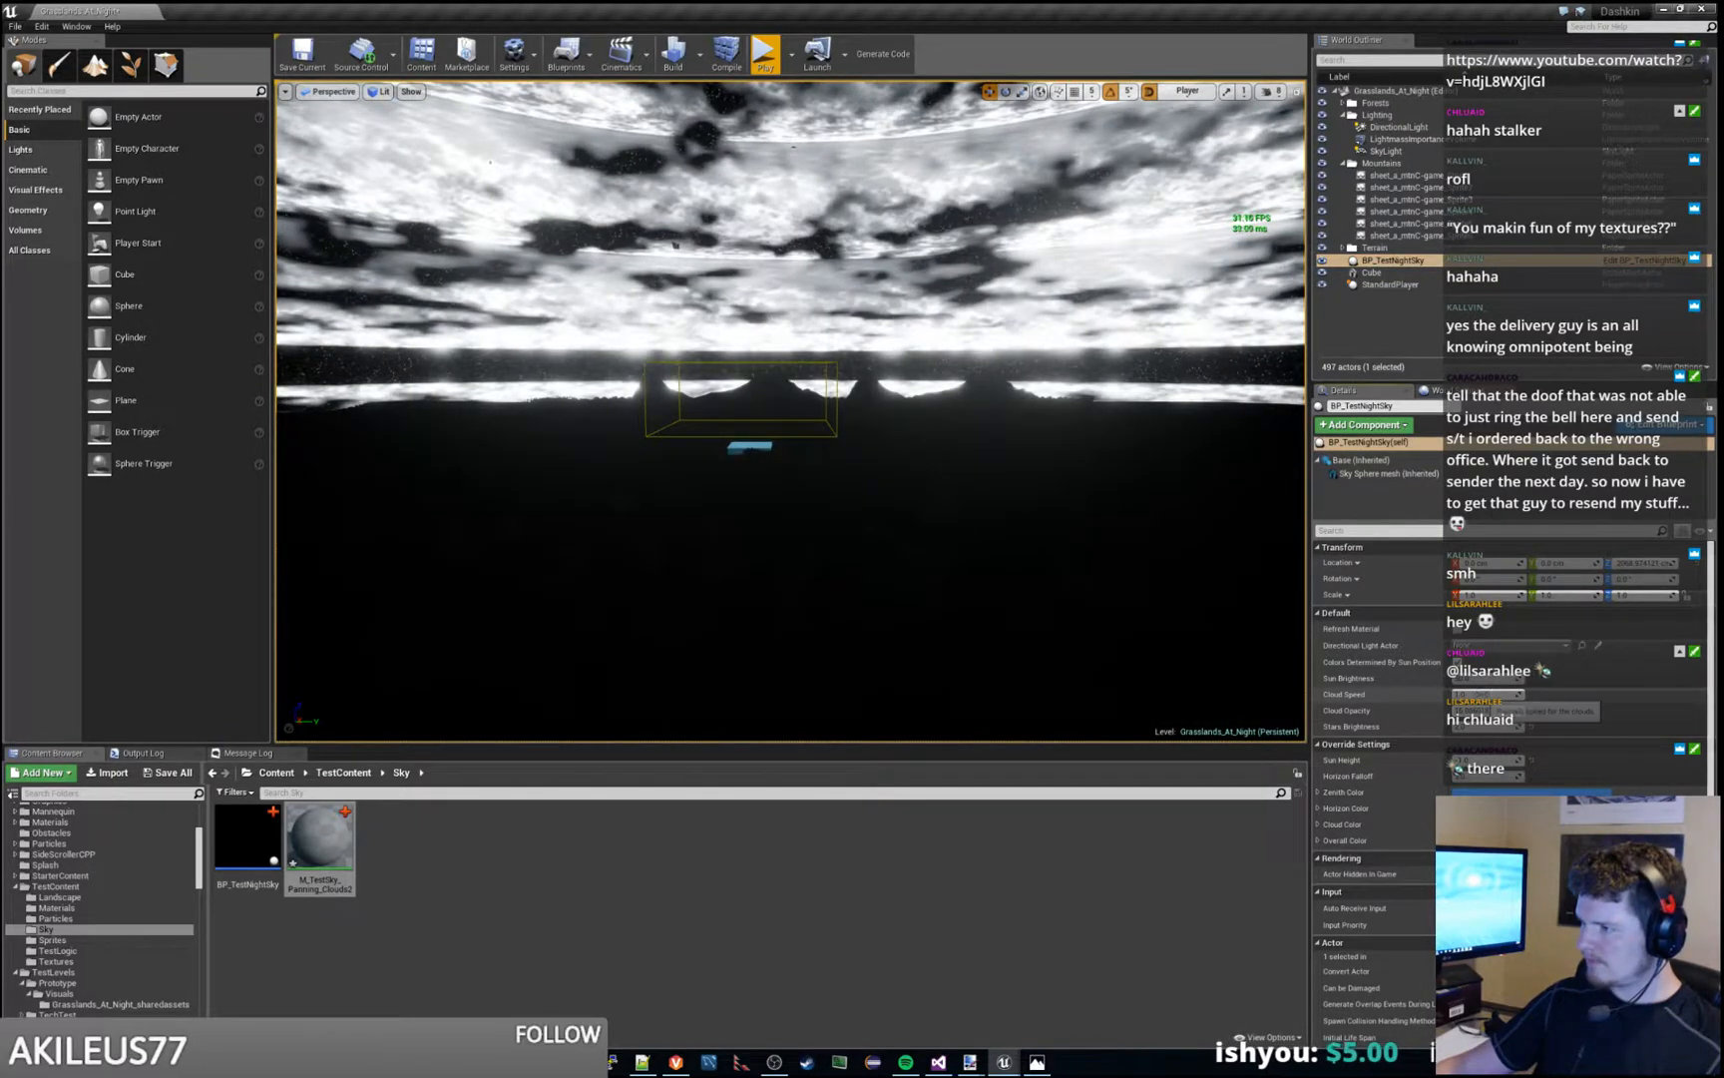
drag(1485, 694, 1577, 694)
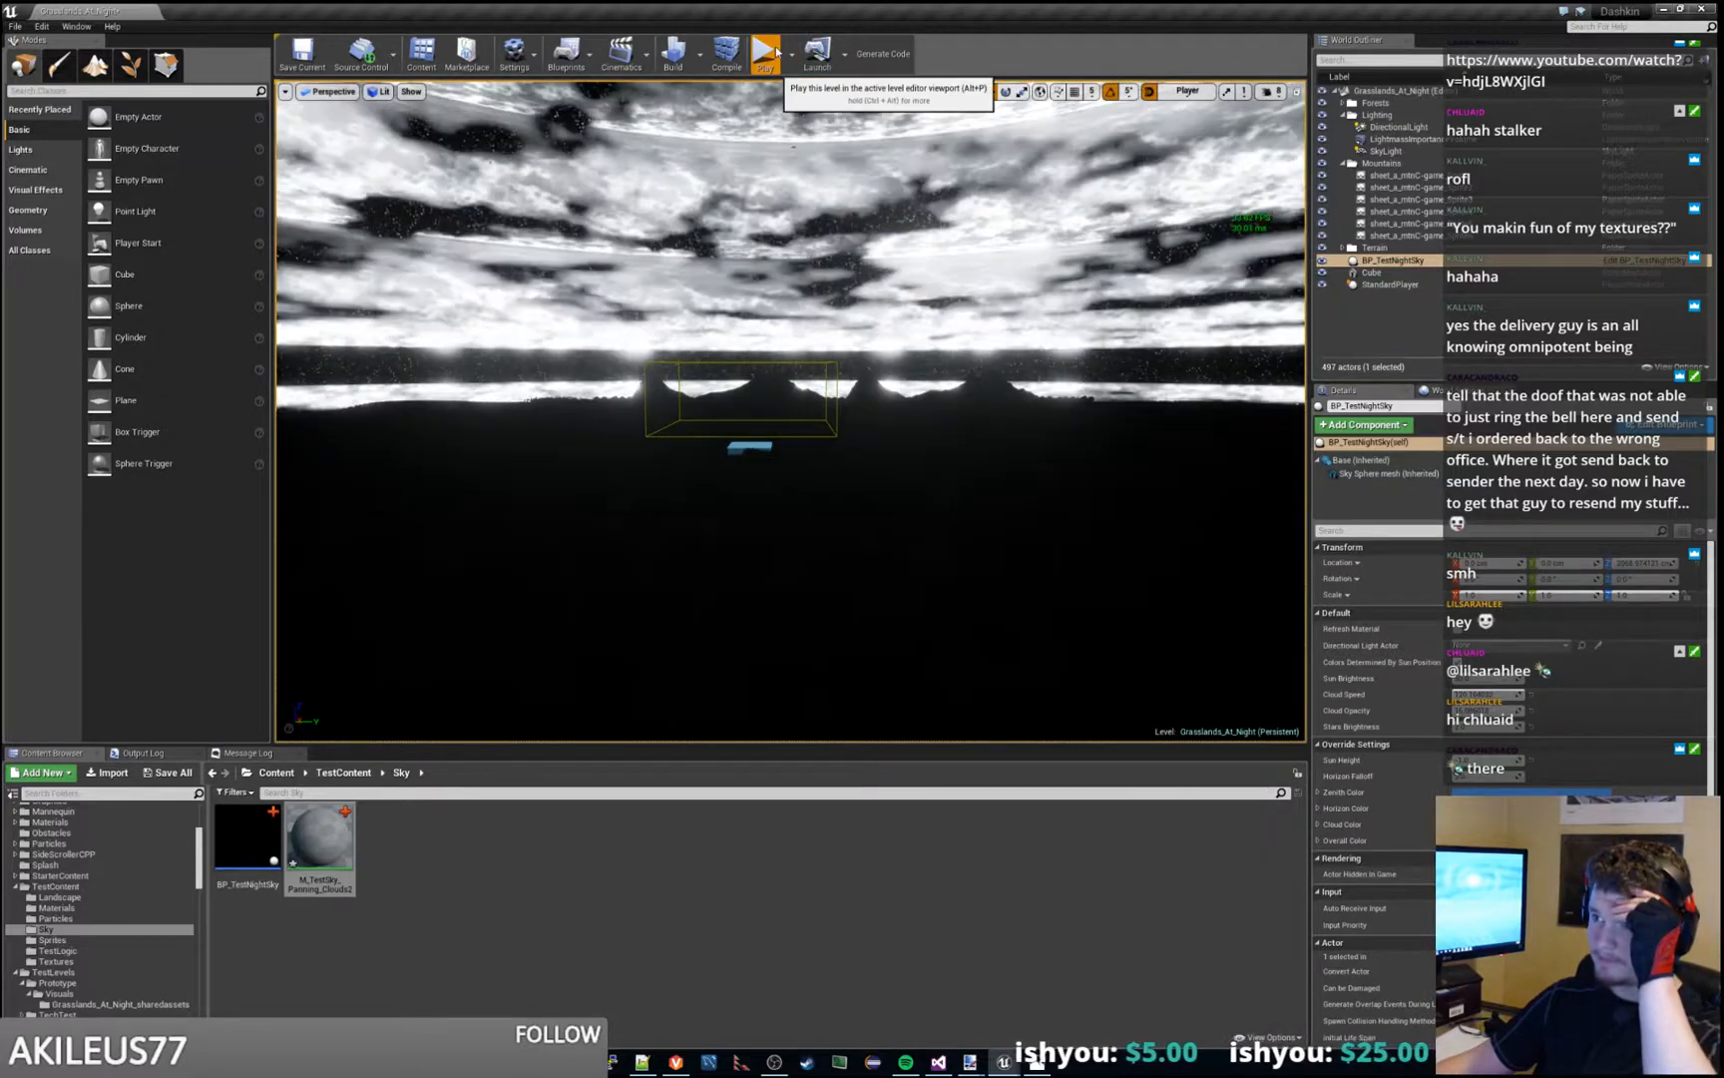
click(765, 54)
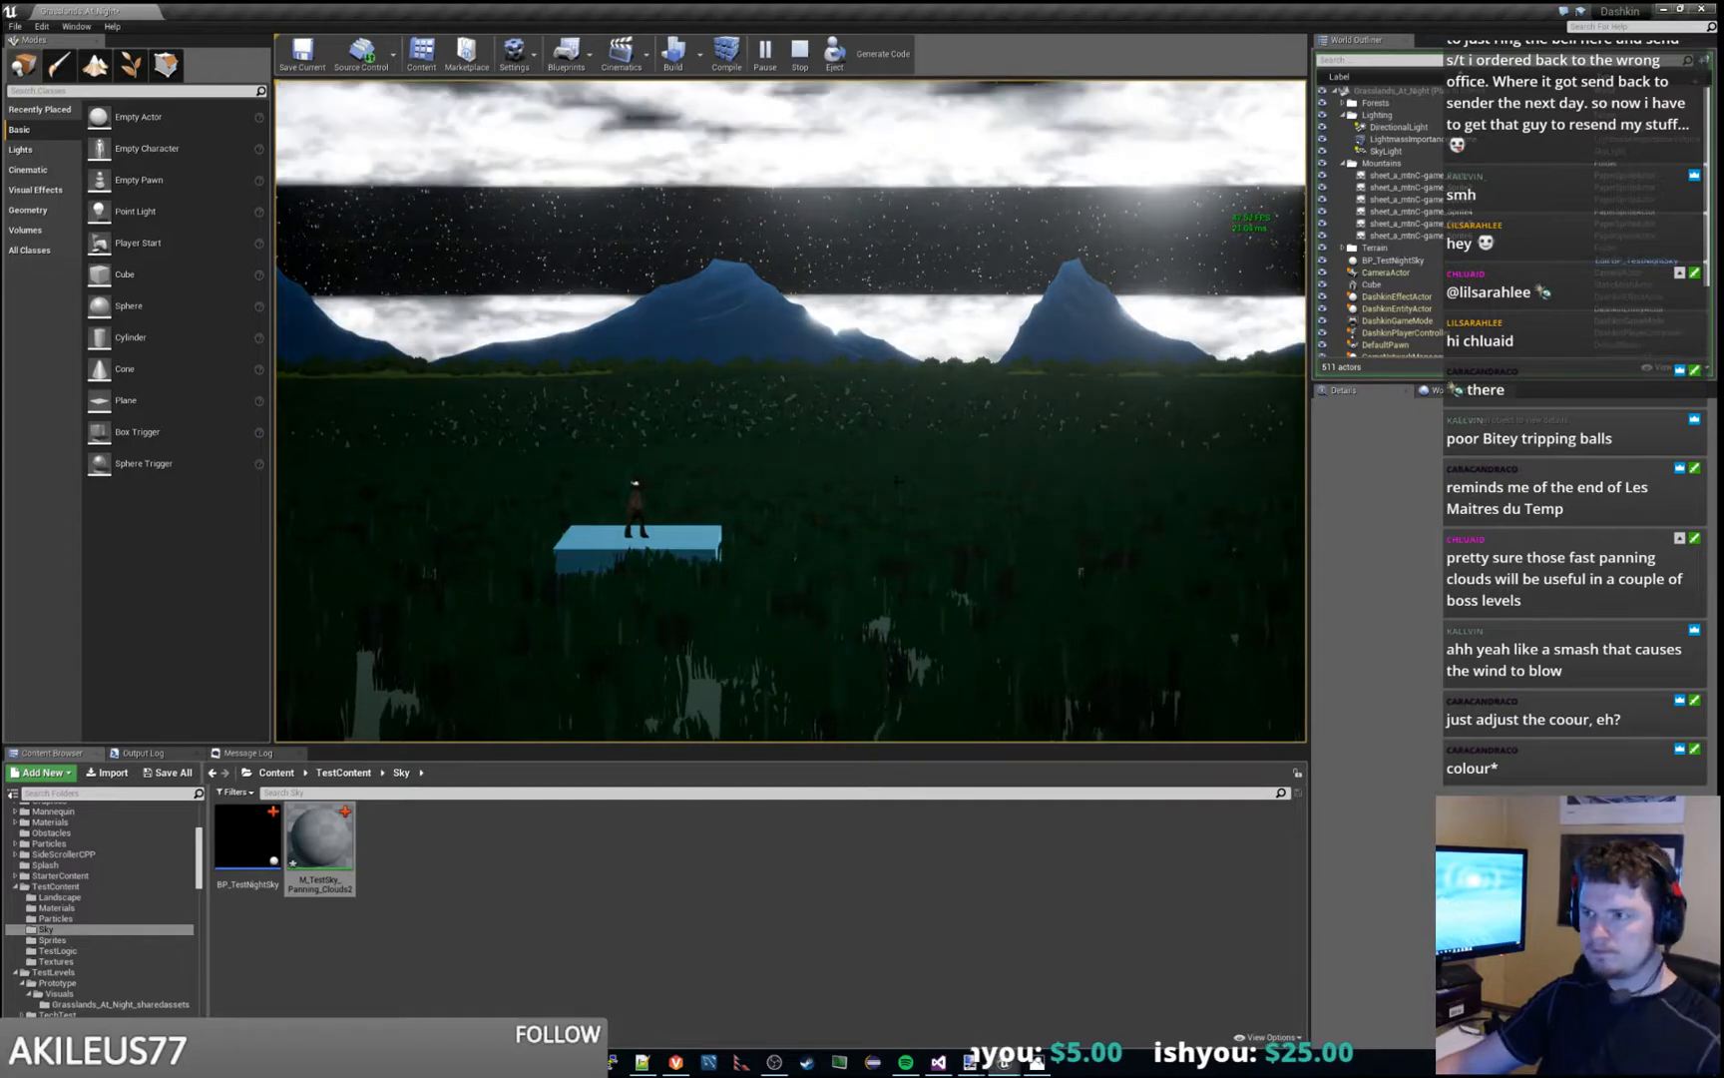
key(Escape)
- Survey the brightened clouds and the dark band above the horizon from the level viewport
right_click(903, 463)
click(862, 344)
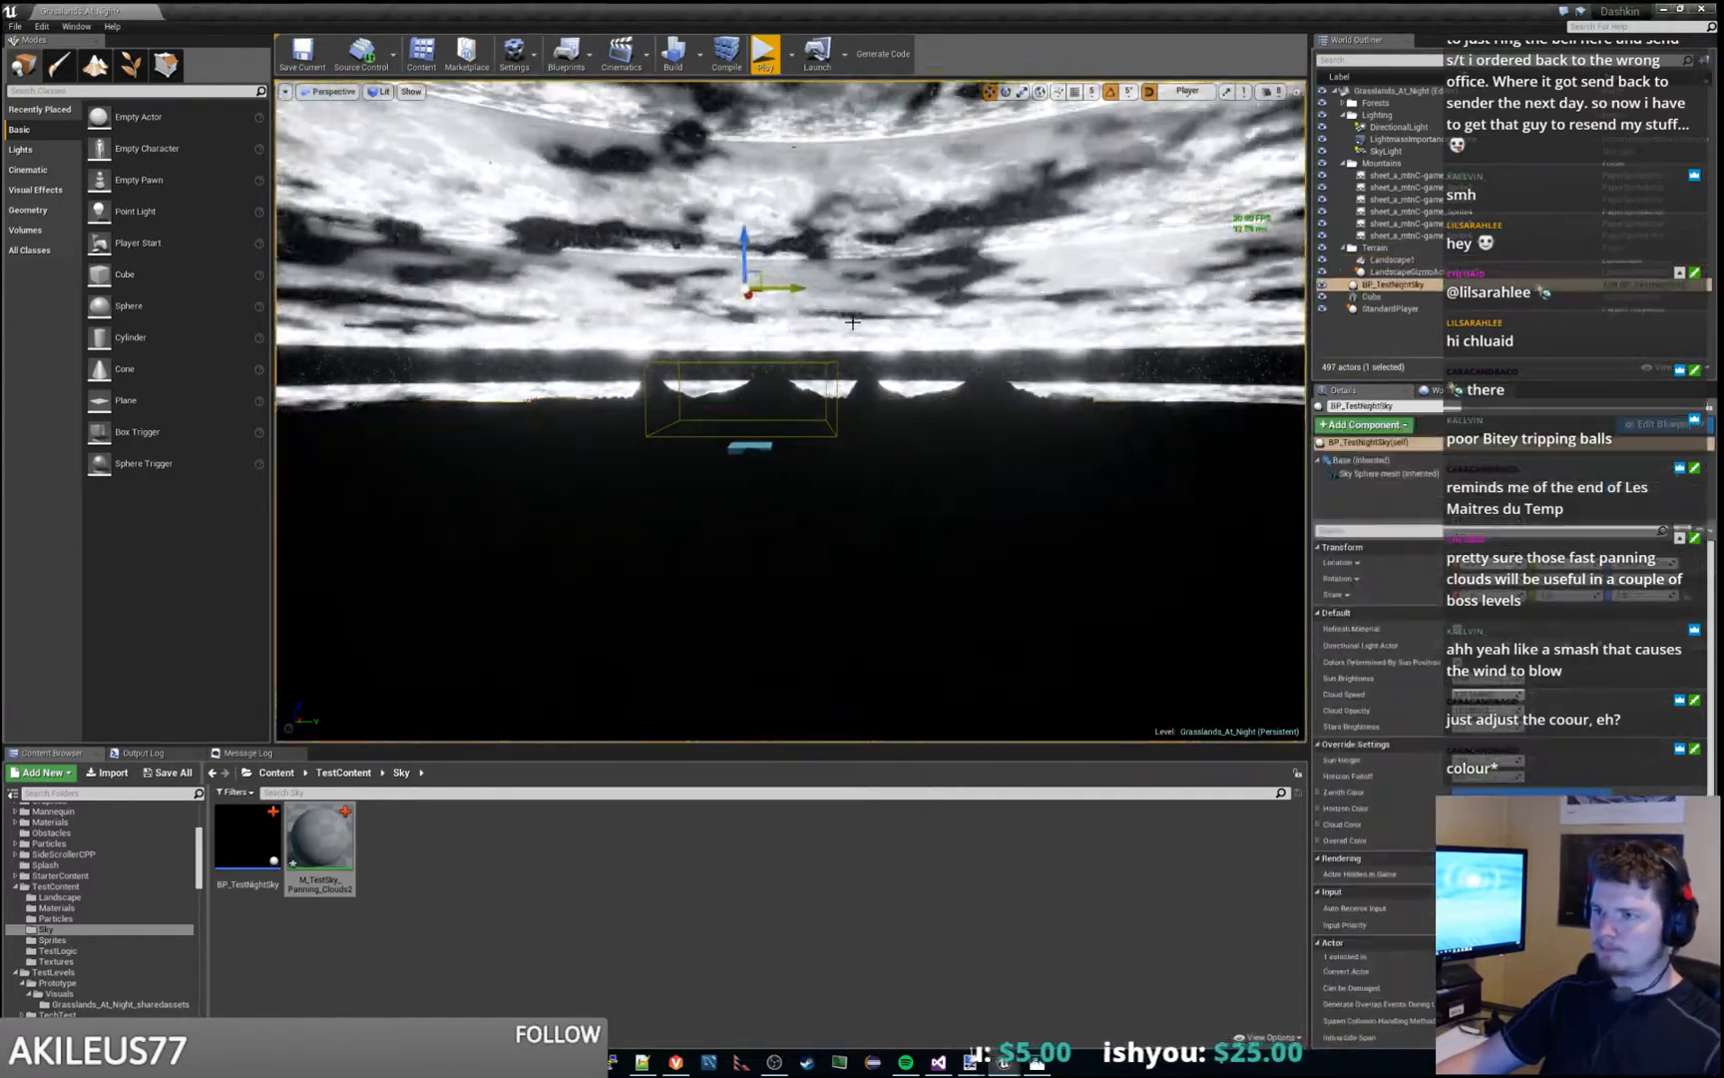
right_drag(862, 344, 673, 474)
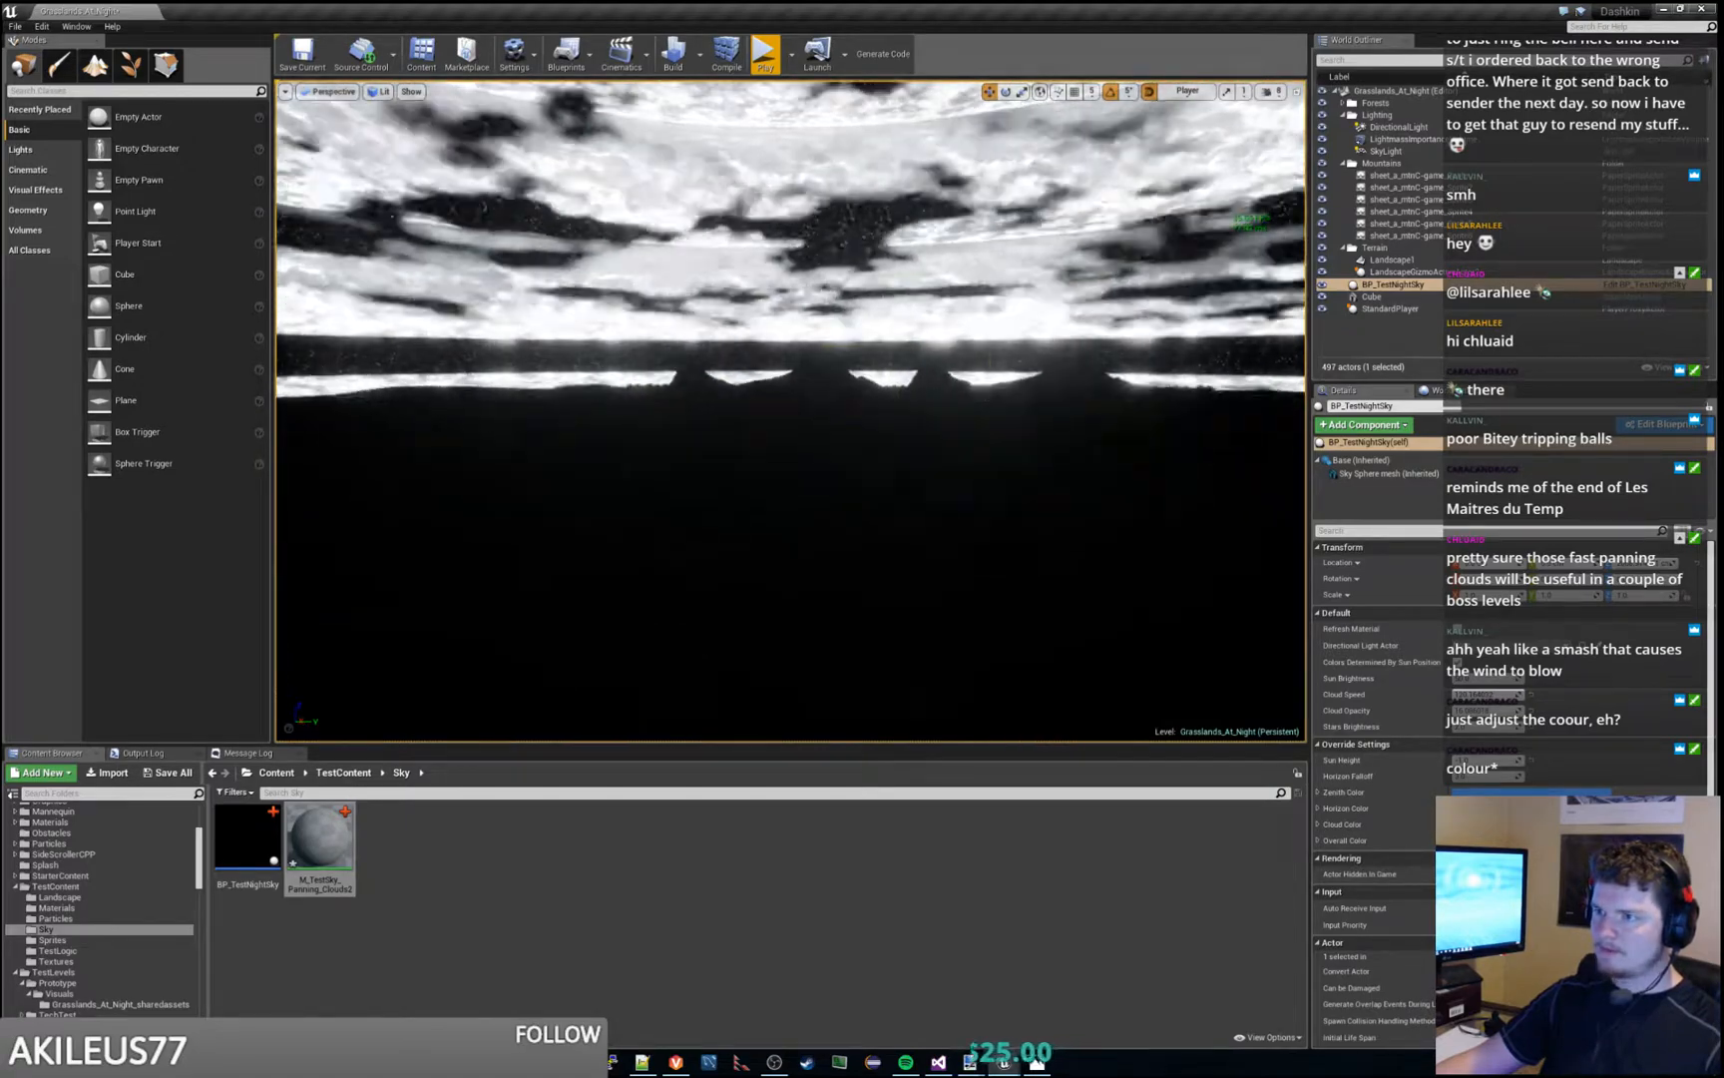
key(s)
key(w)
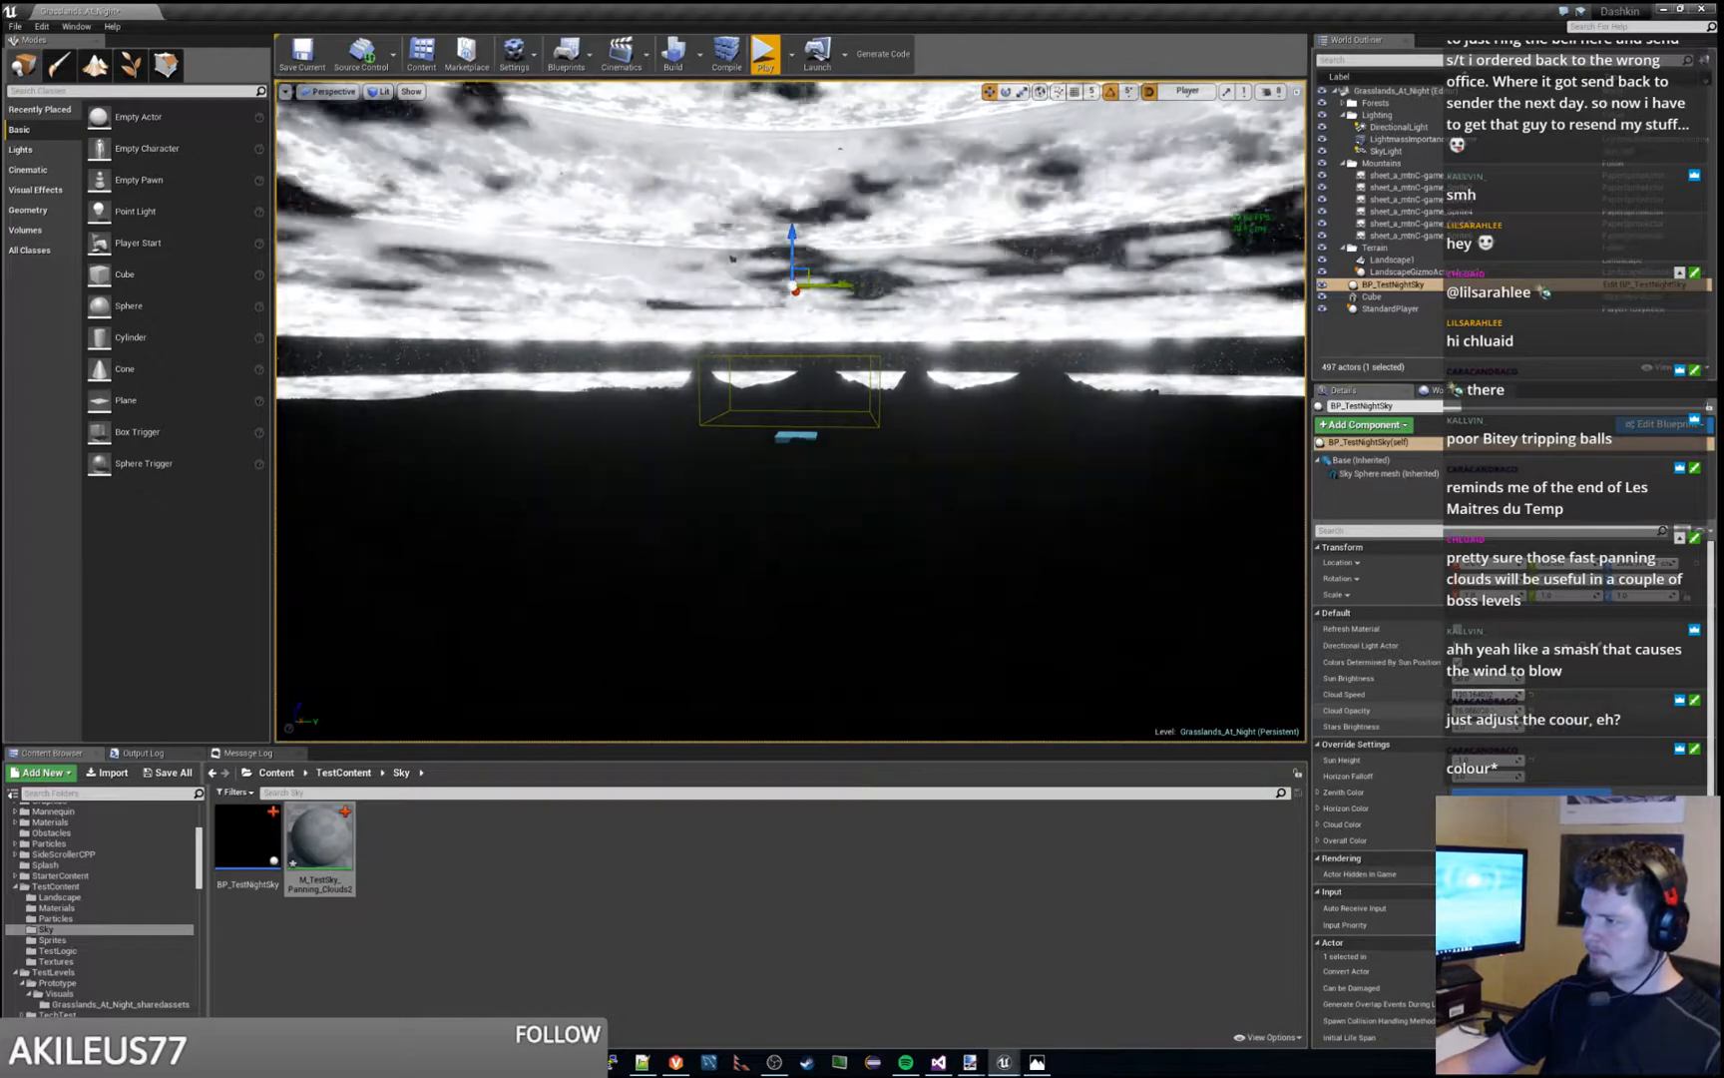
- Reduce the Cloud Opacity of BP_TestNightSky to dim the clouds and check the sky in the level viewport
mouse_move(1484, 711)
mouse_down()
mouse_move(1587, 711)
mouse_move(1507, 711)
mouse_up()
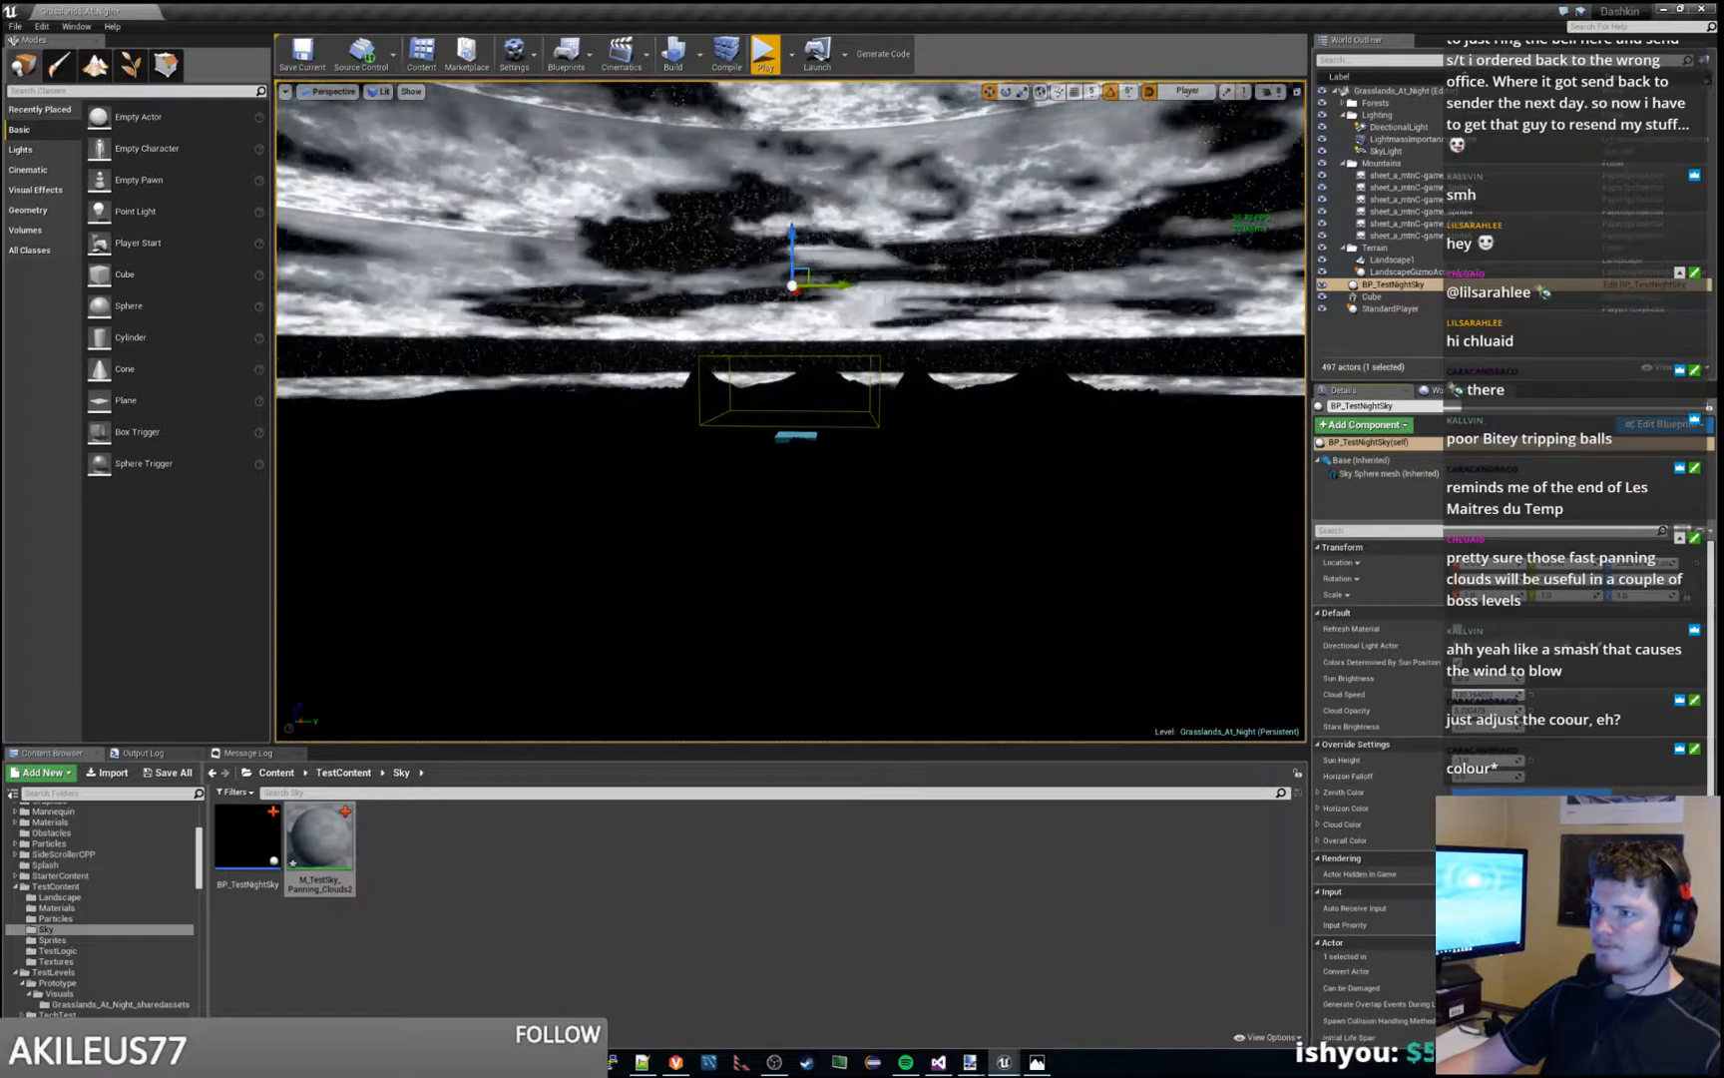
right_drag(791, 419, 898, 411)
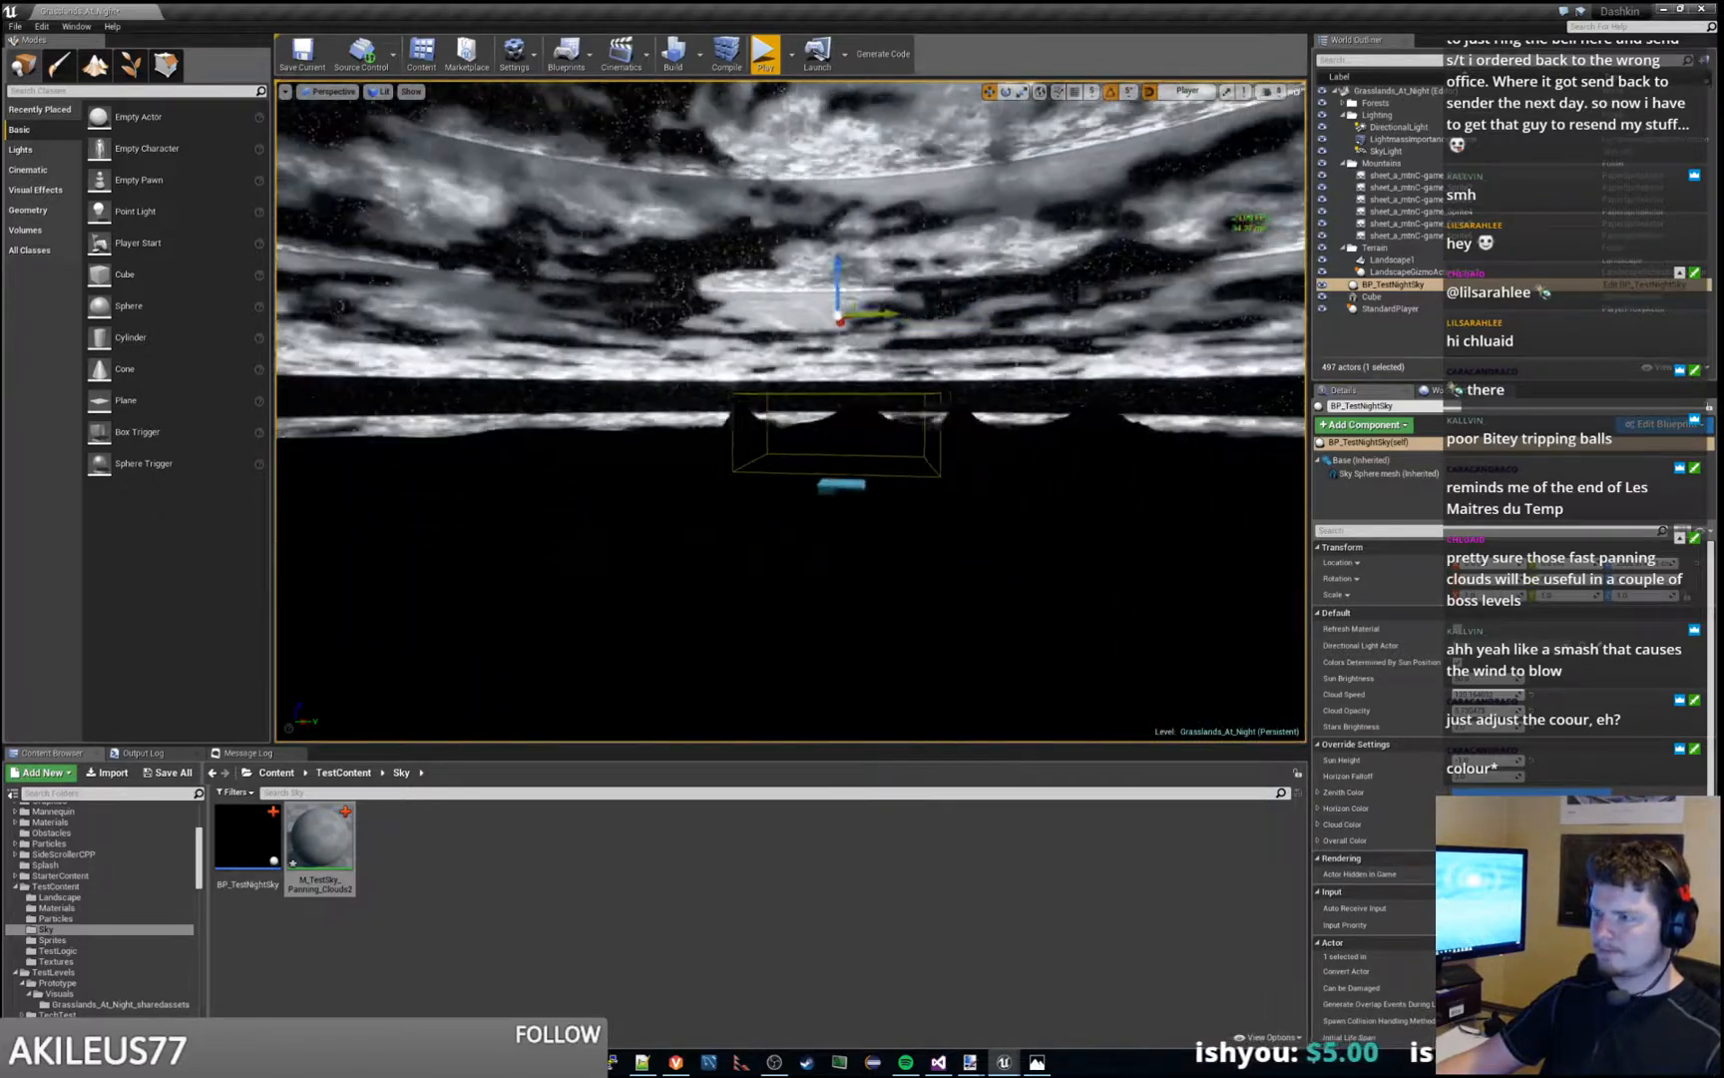
key(w)
key(s)
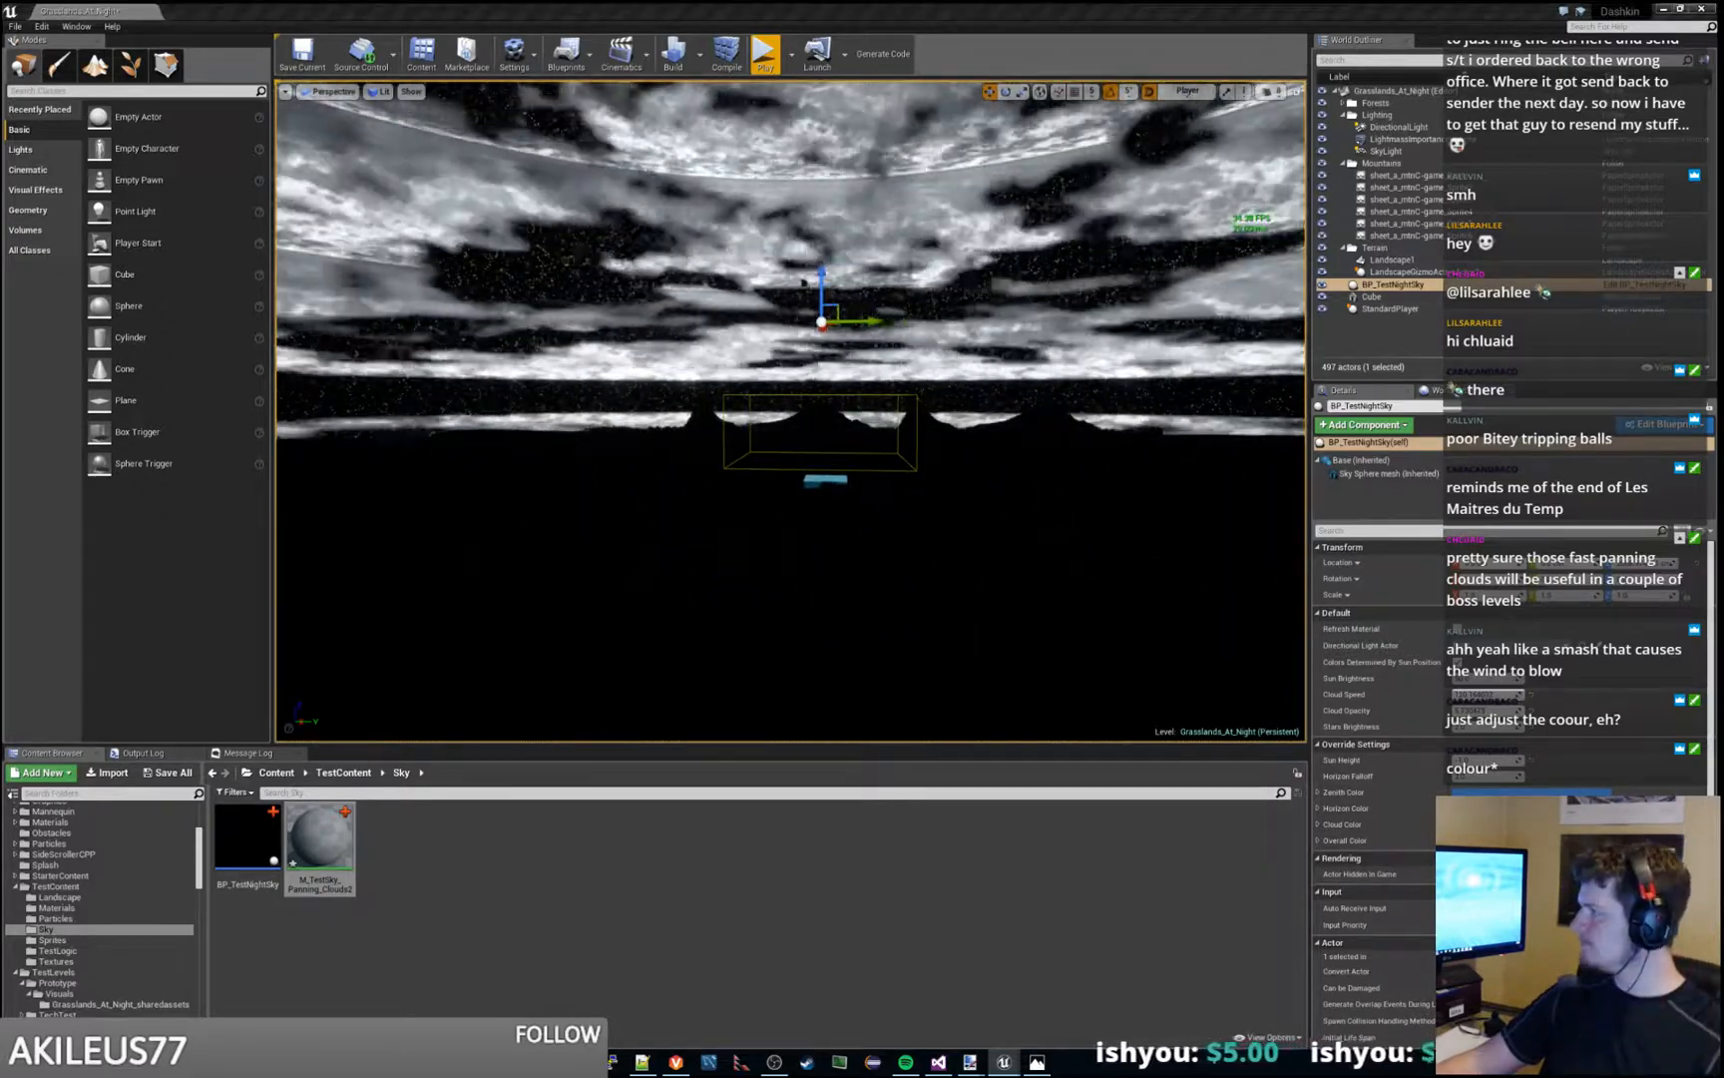
- Return to the M_TestSky_Panning_Clouds2 graph and examine its RimLight section and the panning cloud nodes
key(alt+Tab)
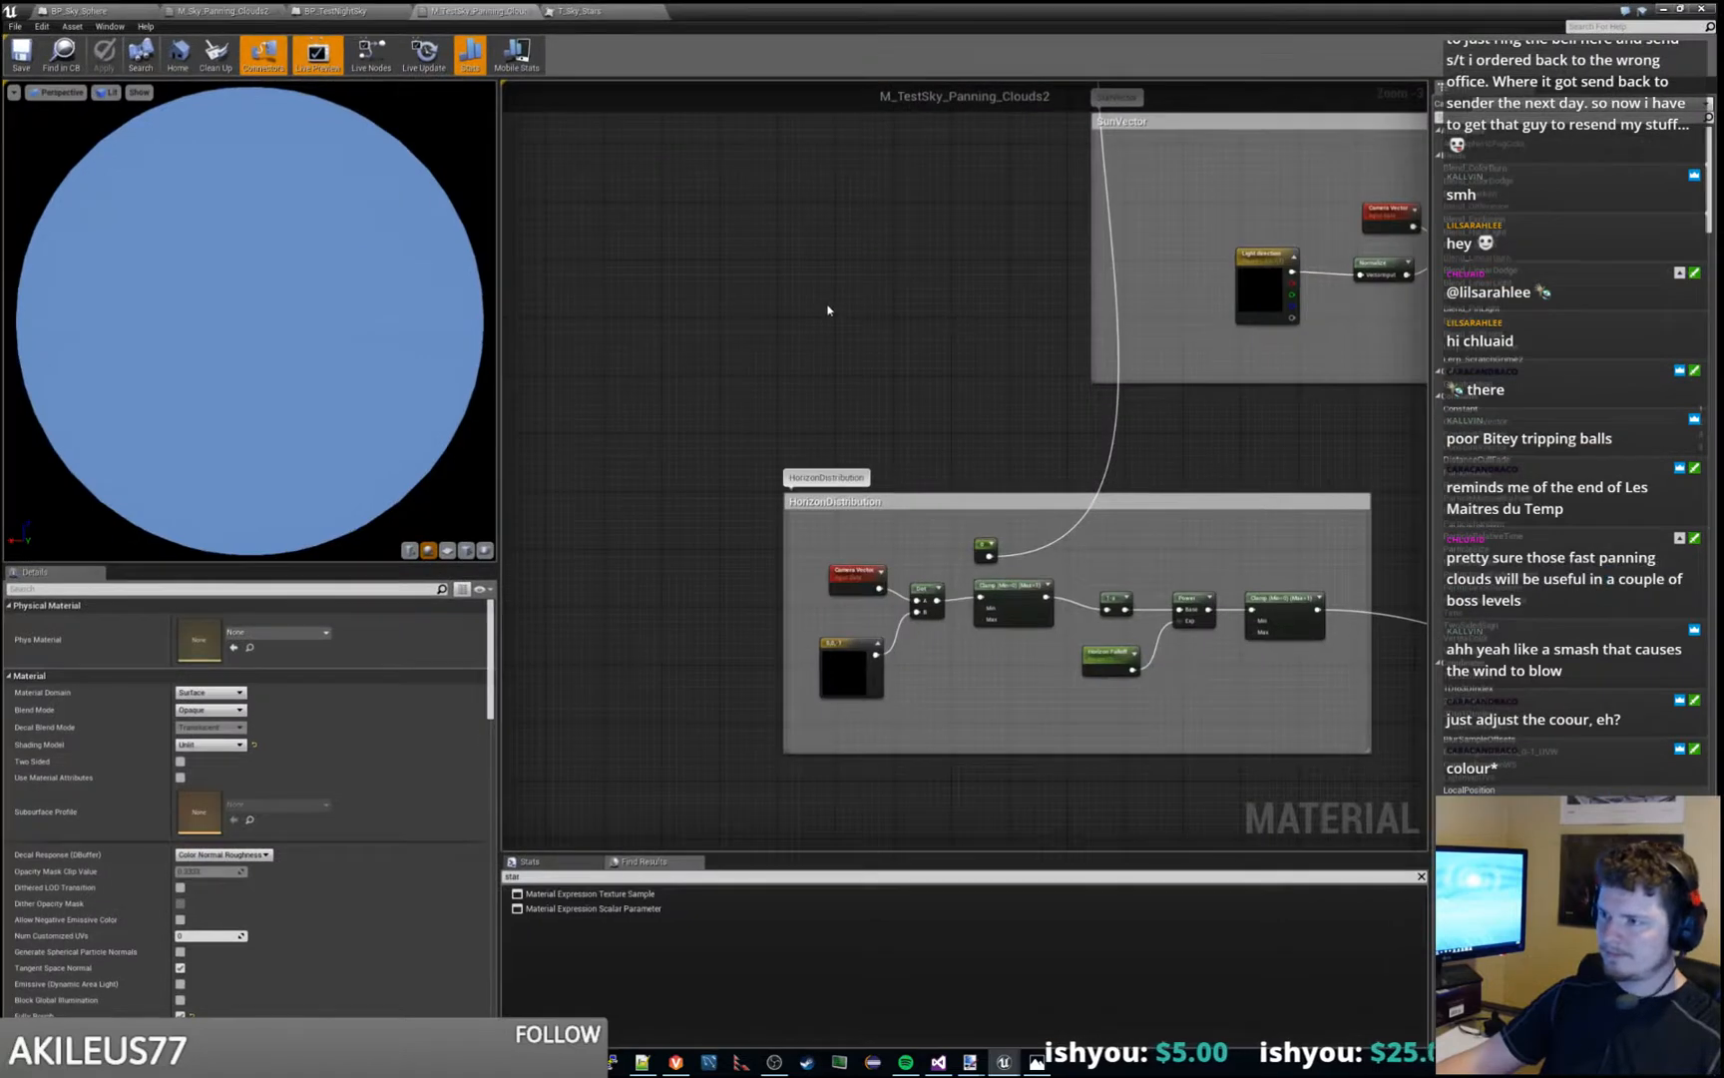
right_drag(827, 311, 775, 576)
scroll(707, 381, down, 1)
scroll(789, 539, down, 1)
right_drag(1052, 465, 829, 509)
scroll(971, 477, up, 2)
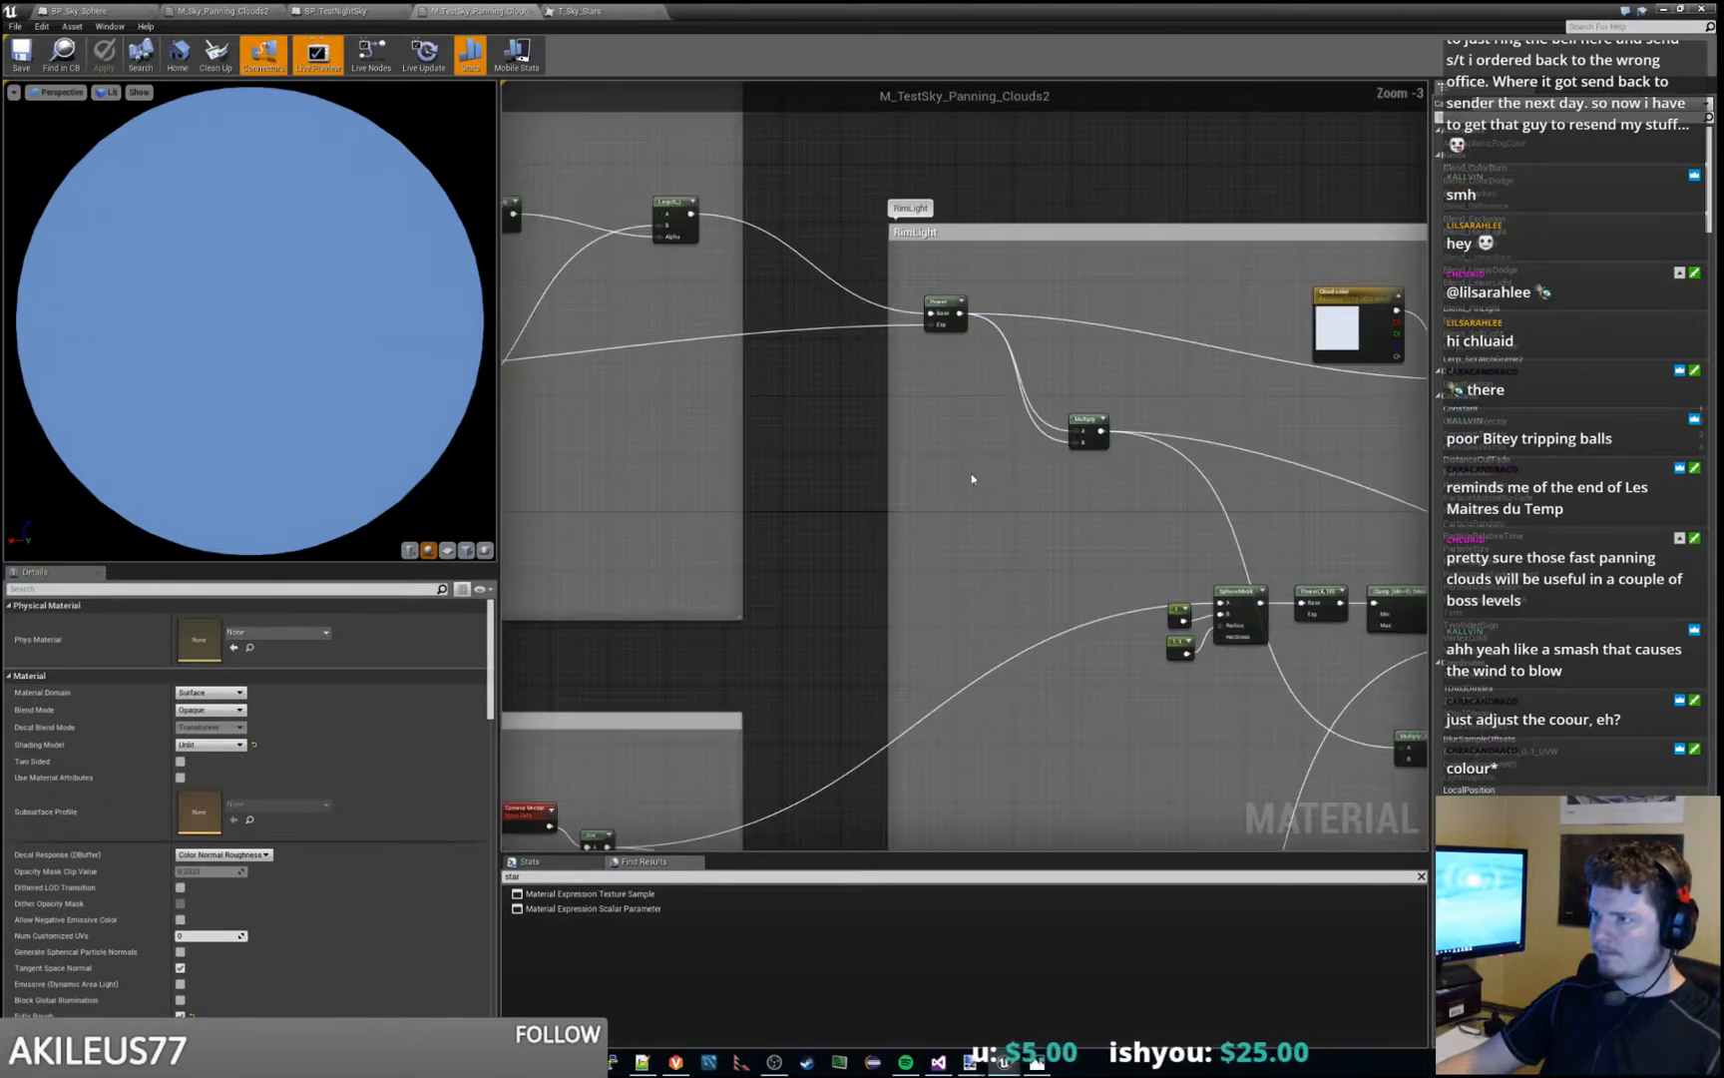
right_drag(1063, 523, 1708, 656)
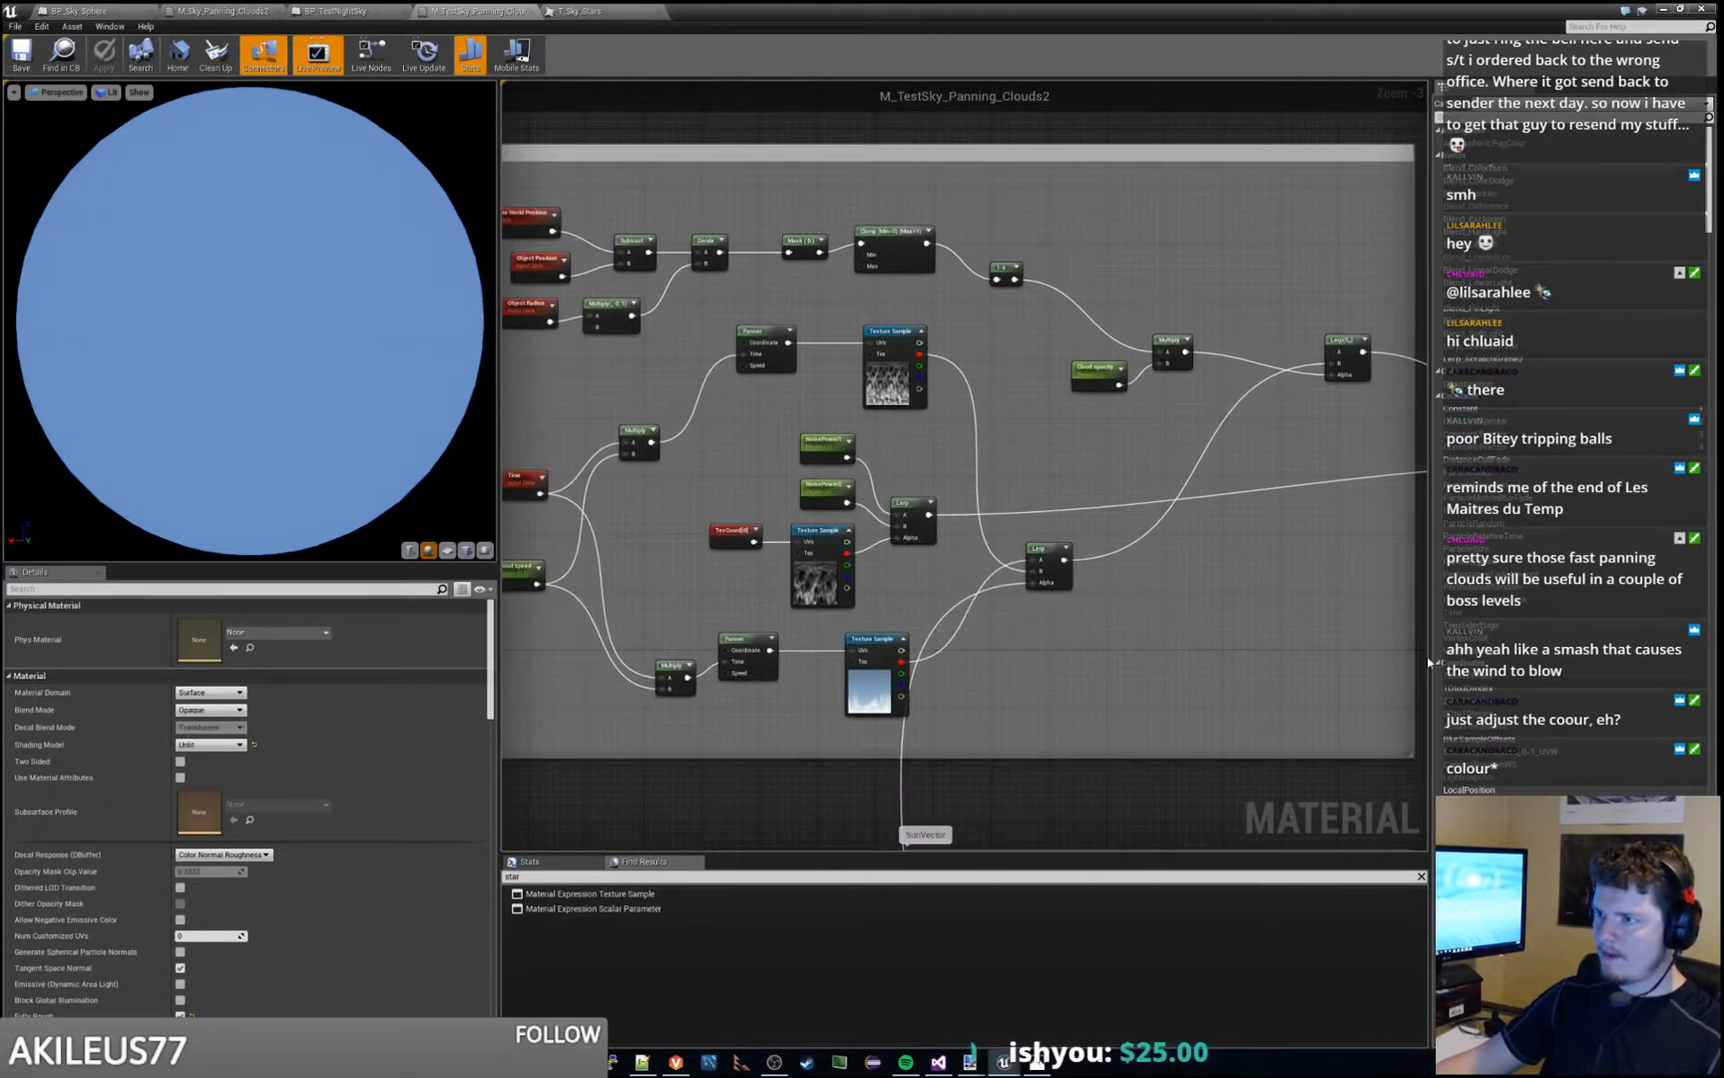
right_drag(716, 513, 836, 455)
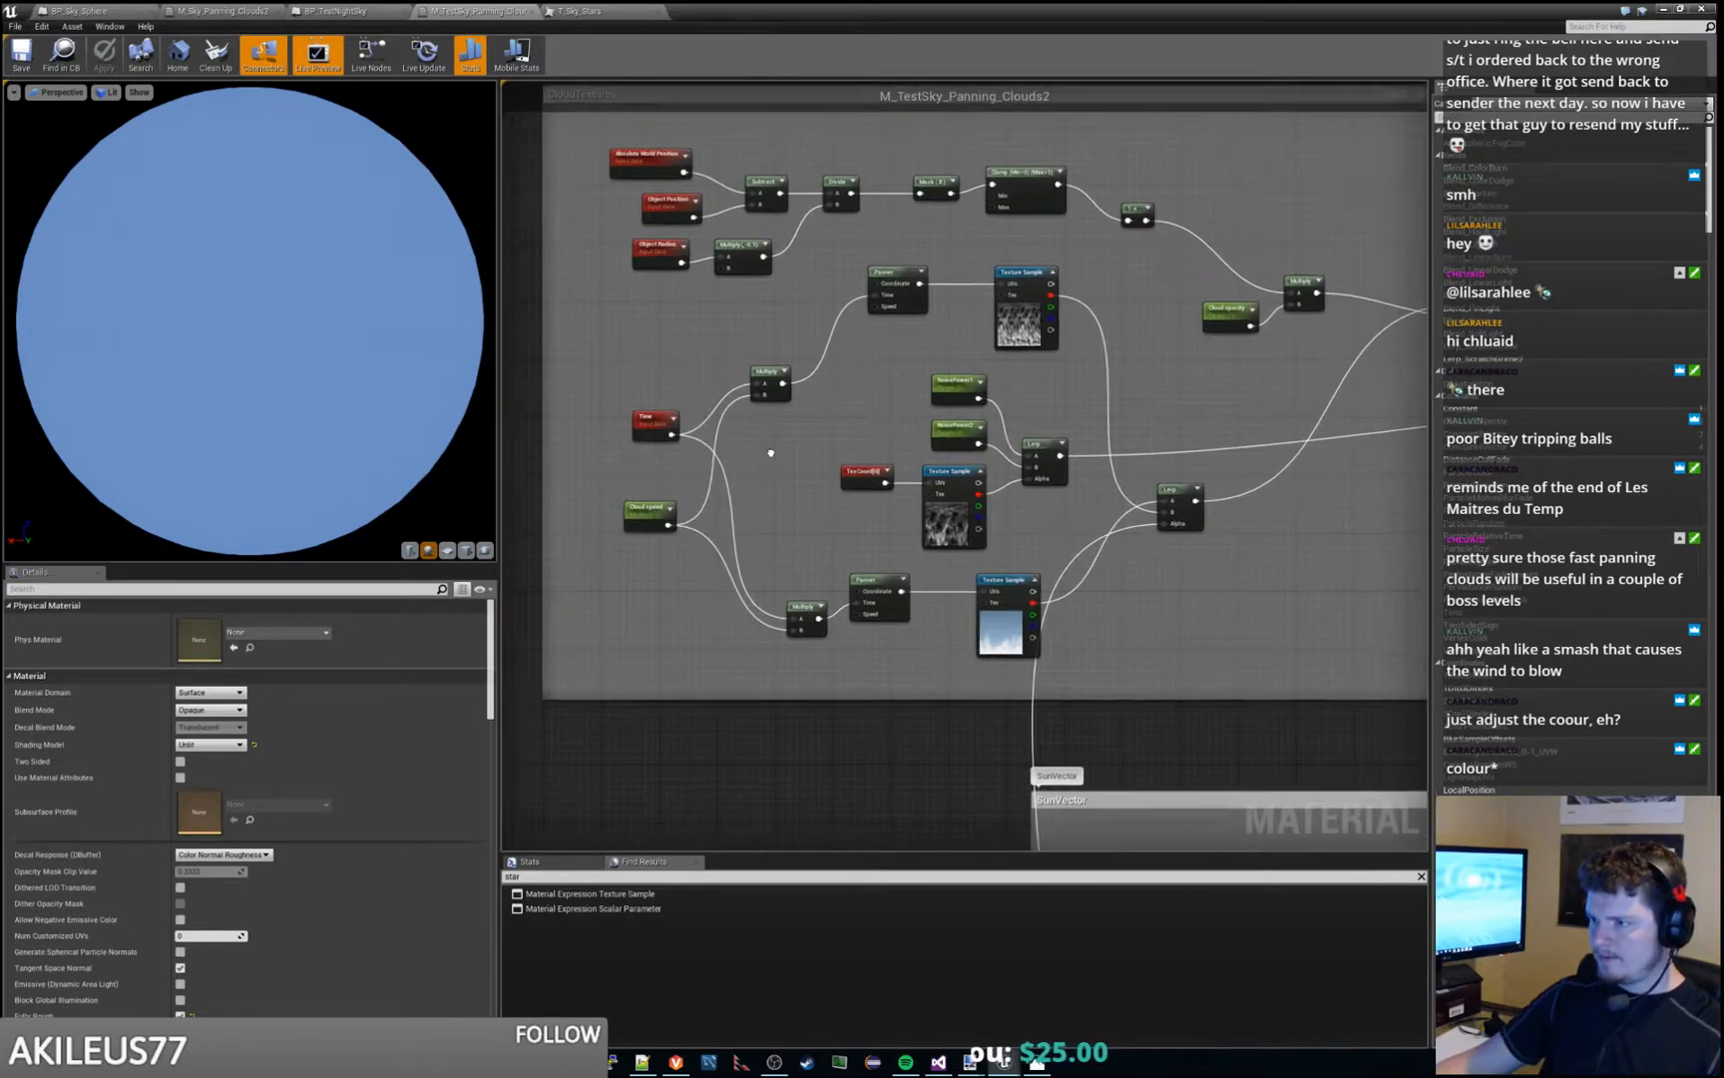
right_drag(769, 458, 803, 441)
- Locate the T_Sky_Blue texture used by the lower cloud Texture Sample in the EngineSky folder and open it for viewing
click(1023, 571)
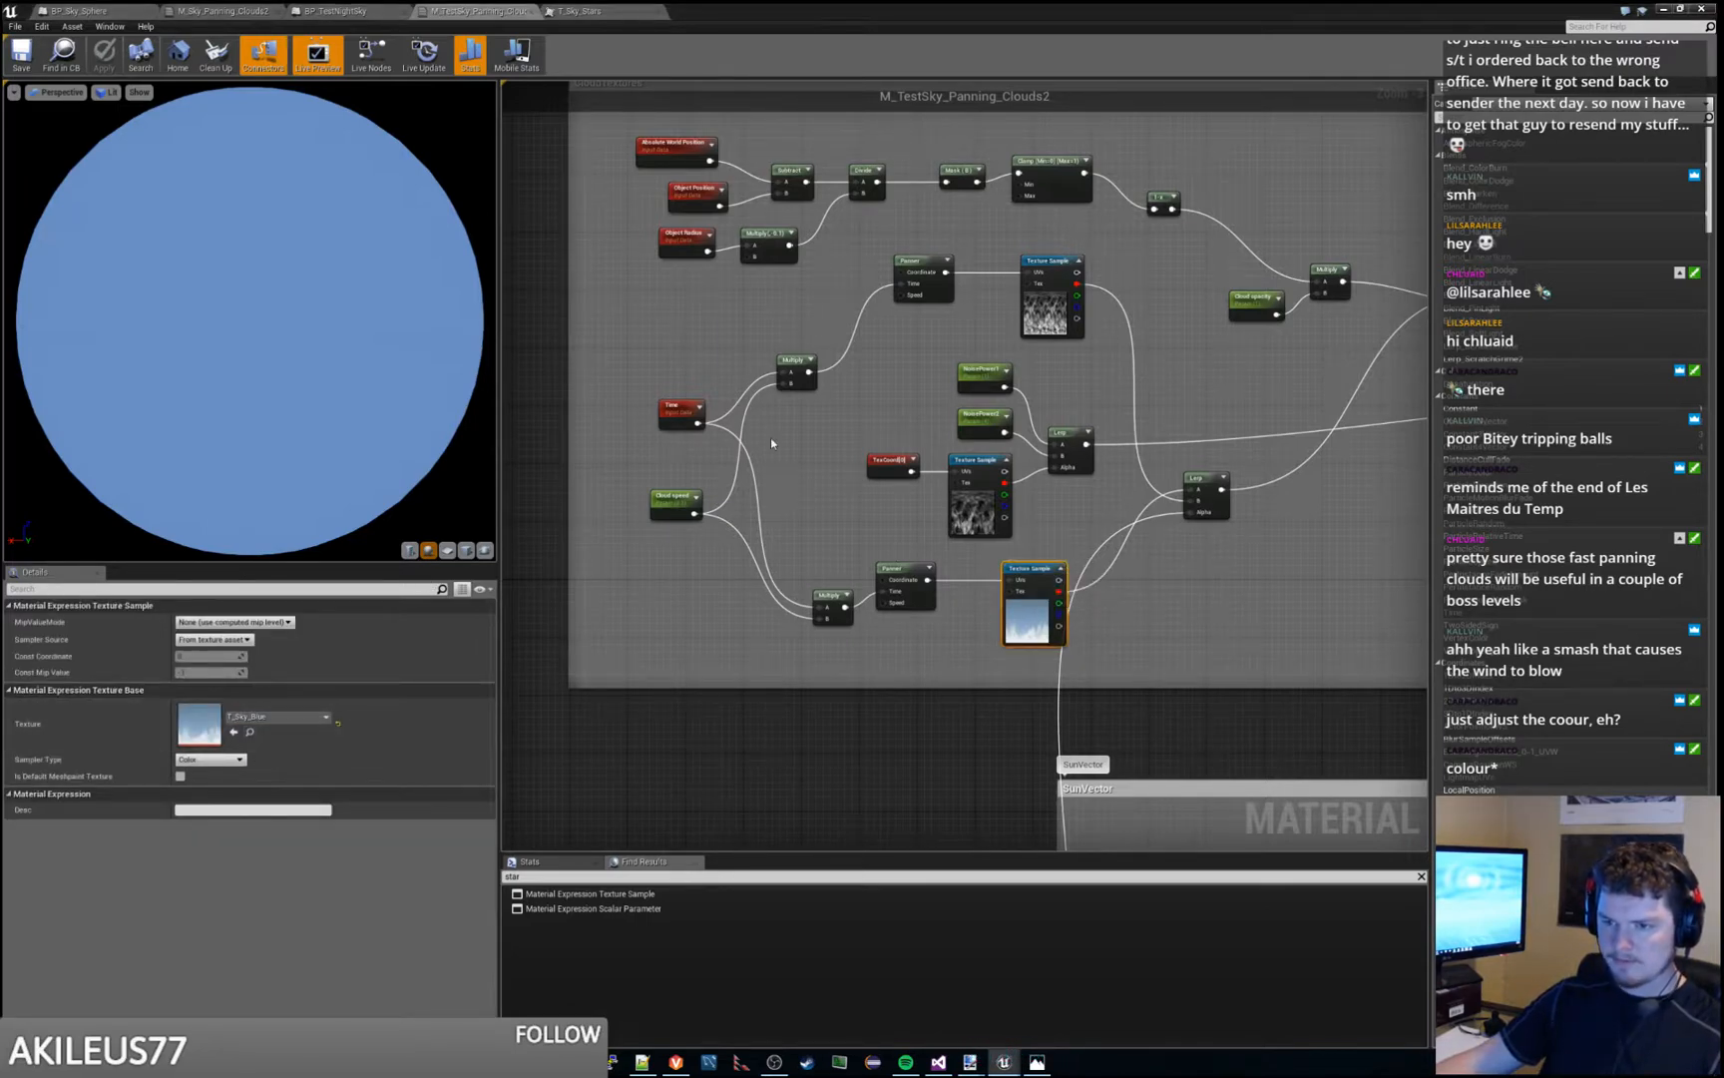
click(1664, 9)
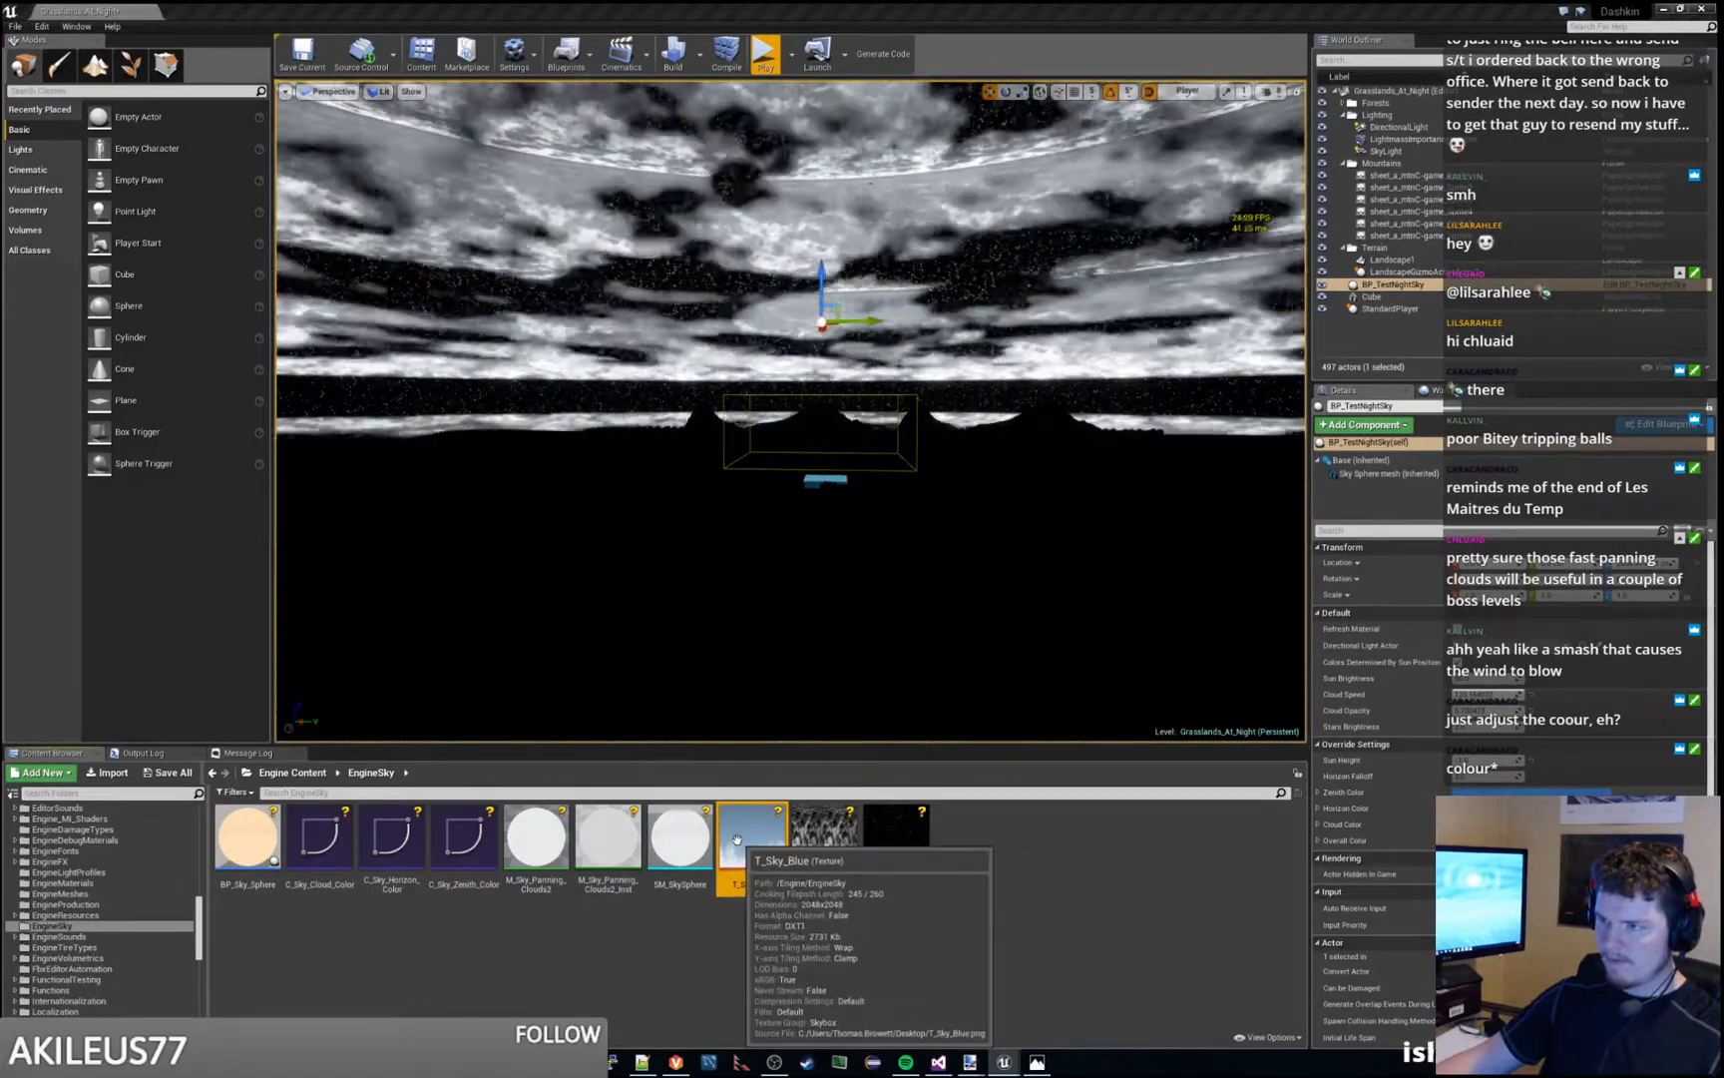
double_click(736, 839)
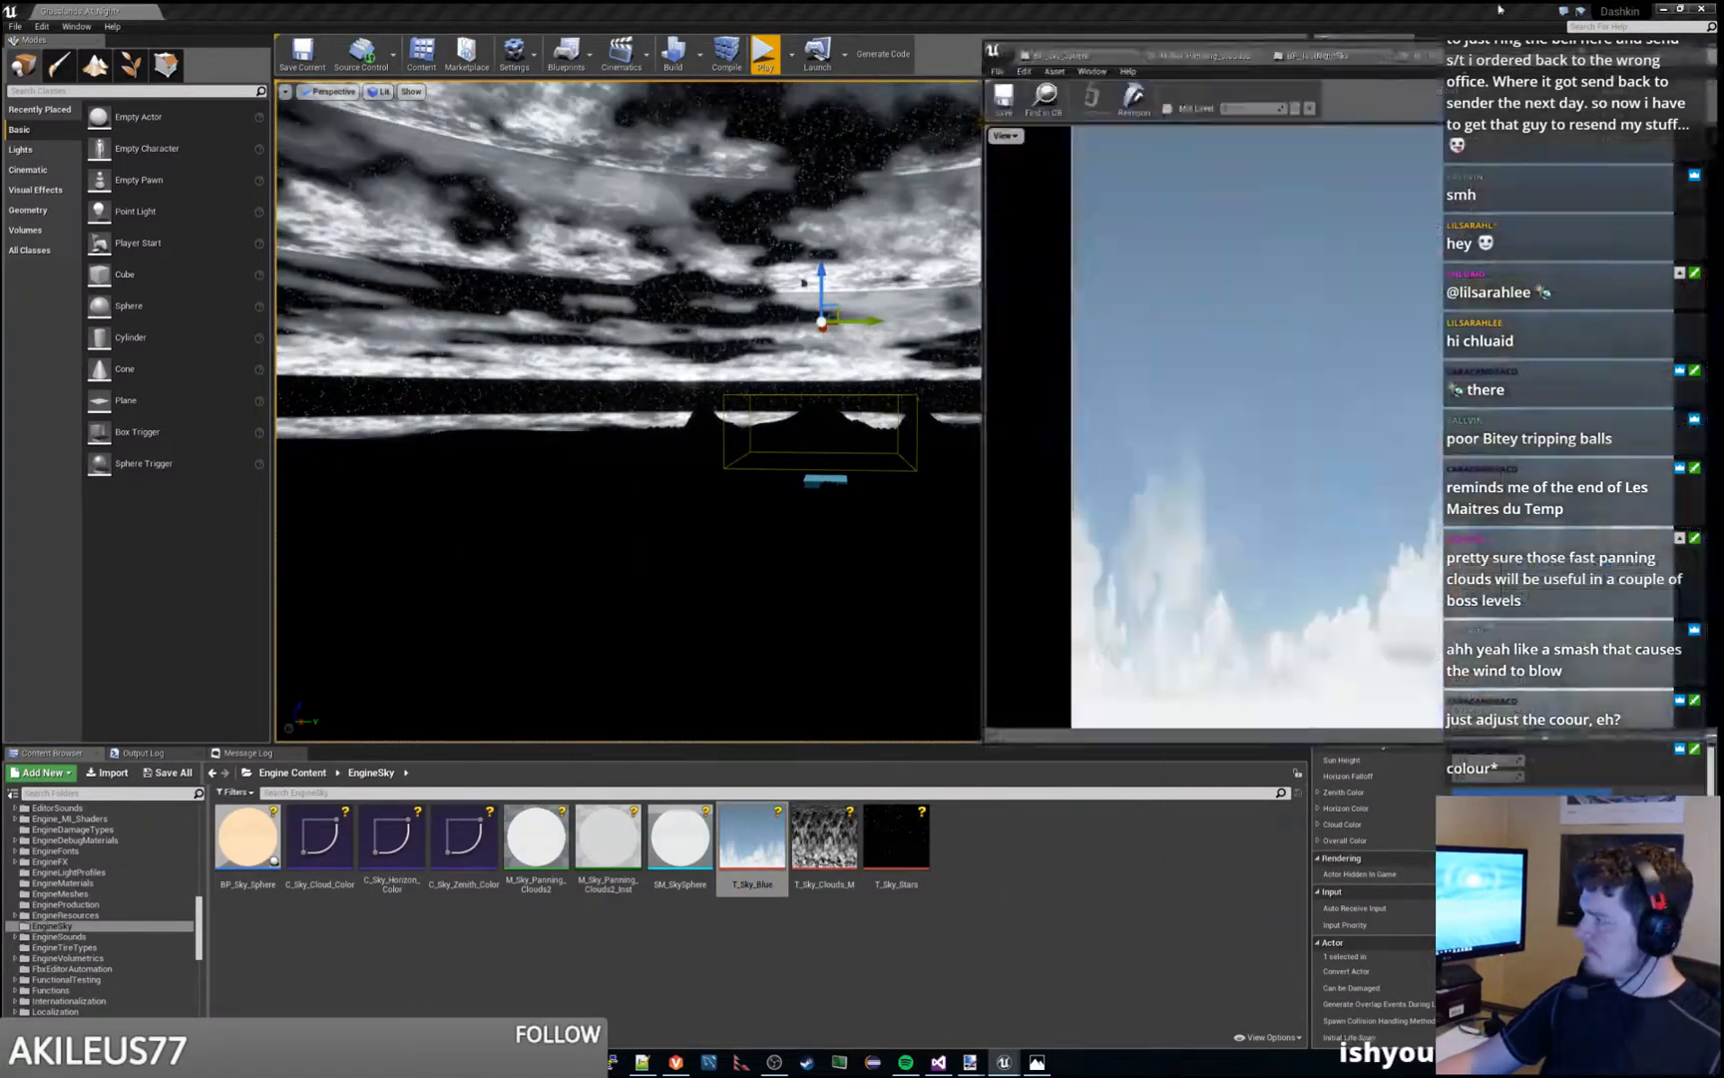
drag(1500, 9, 1498, 0)
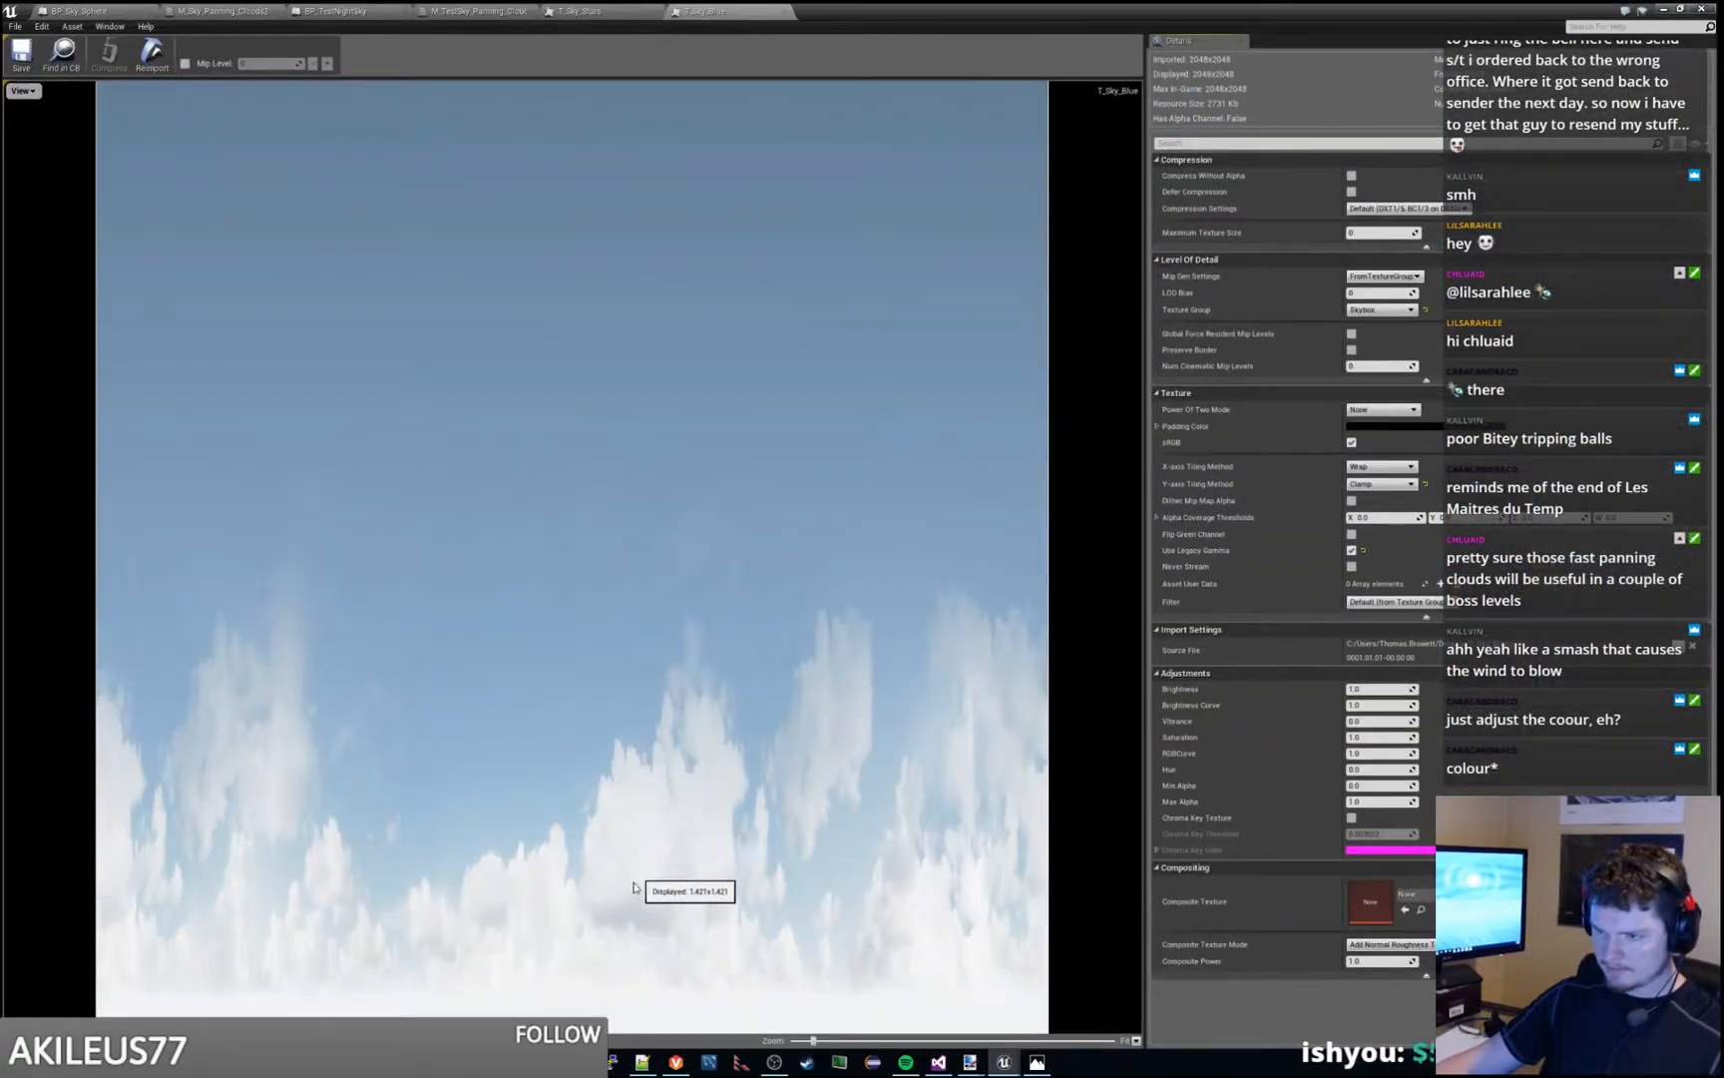
- Return to the level and play it repeatedly to examine the clouds above the mountains
click(1663, 9)
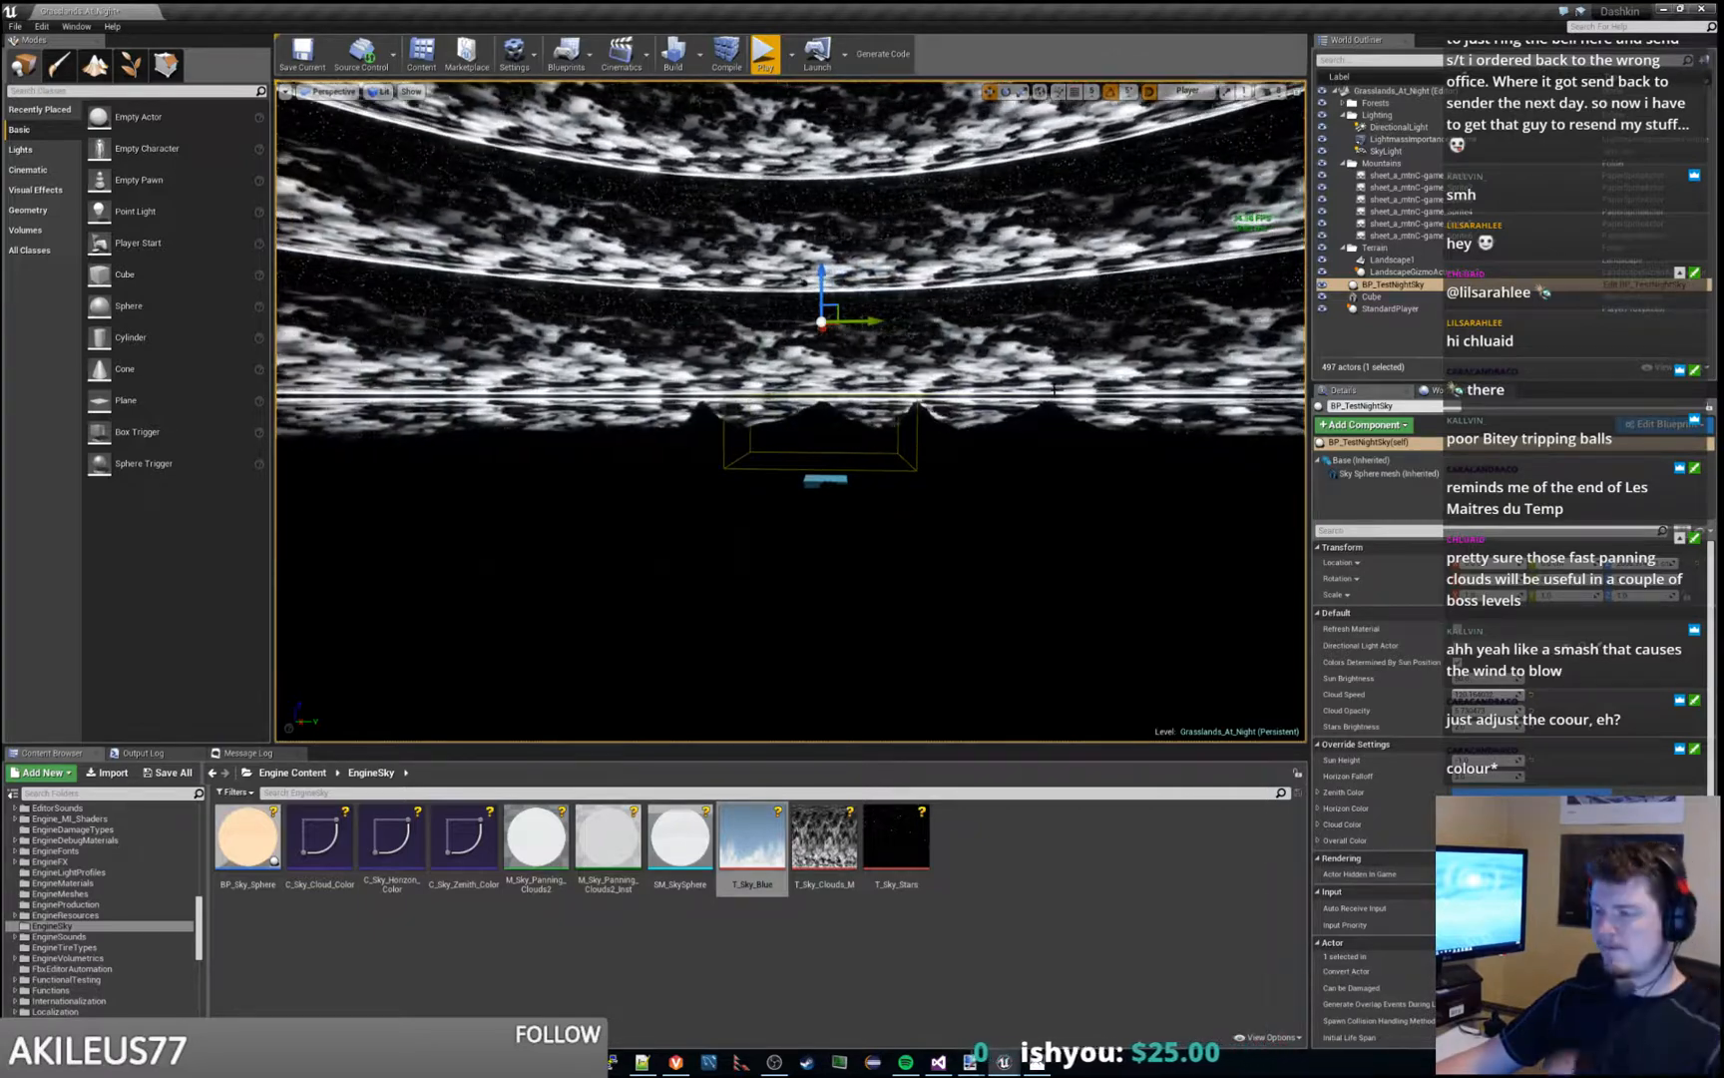
mouse_move(1051, 389)
right_down()
mouse_move(1183, 389)
mouse_move(1072, 386)
right_up()
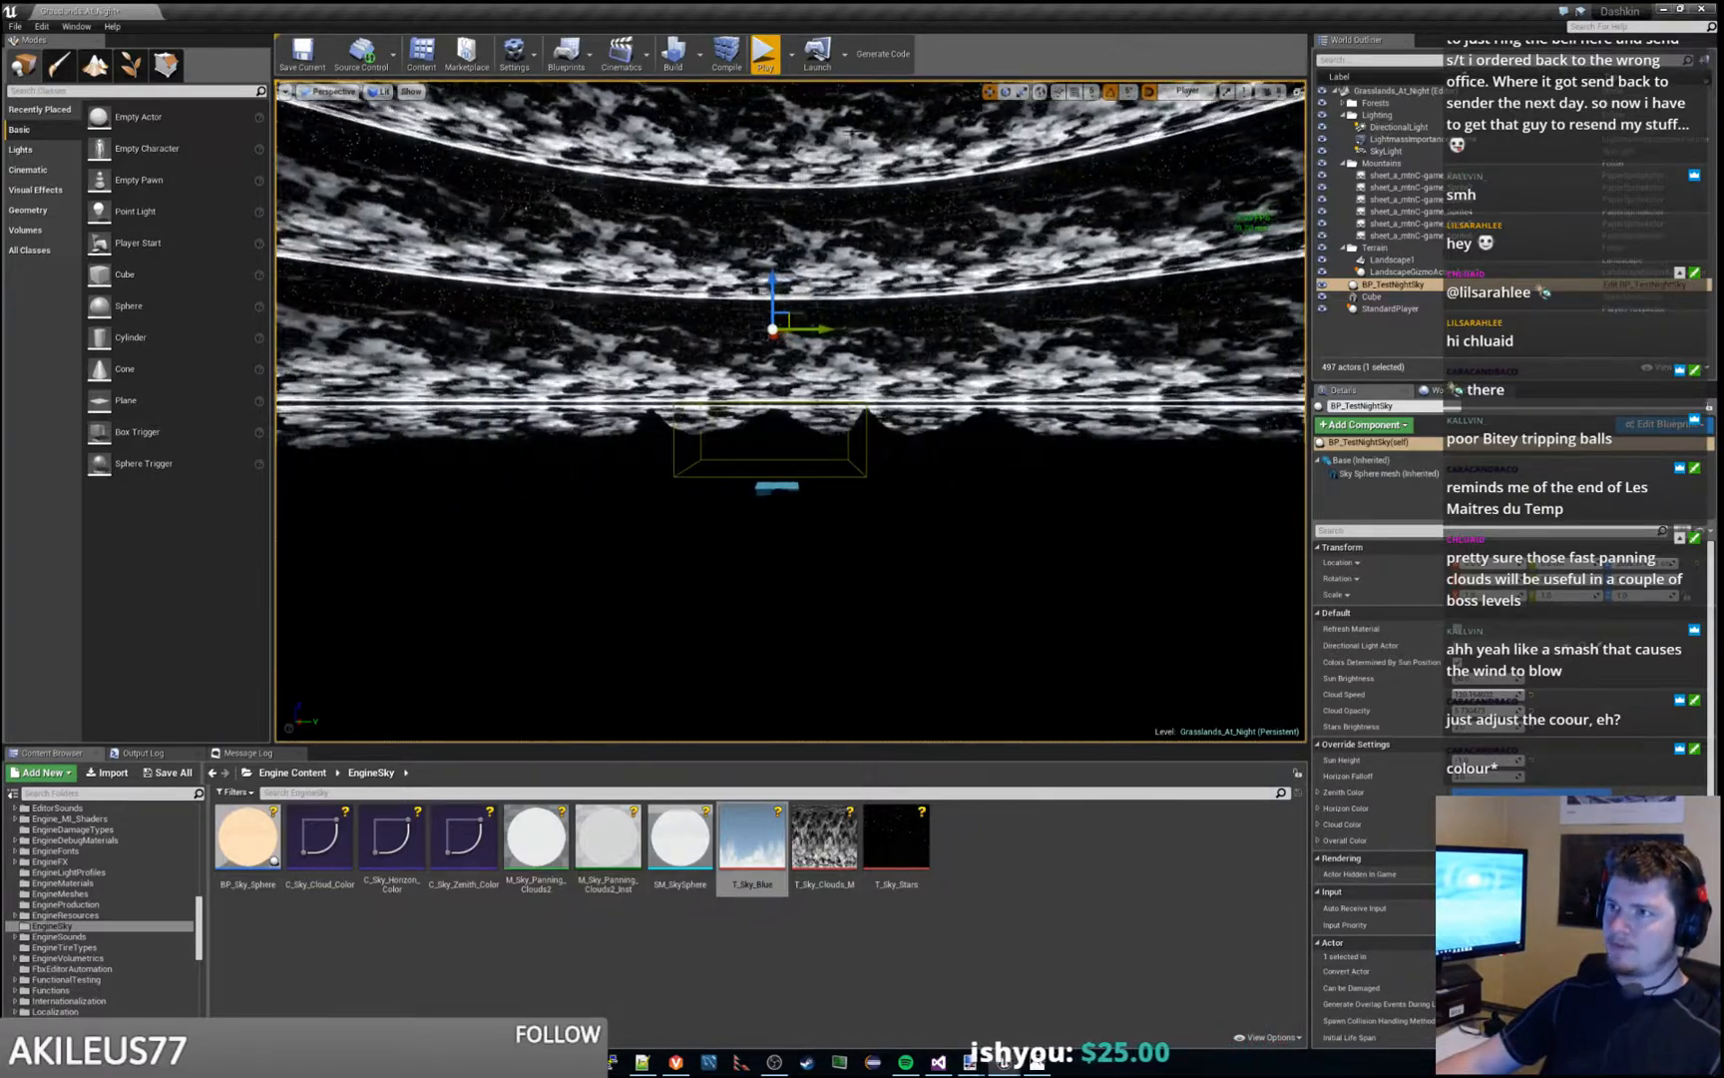
click(764, 55)
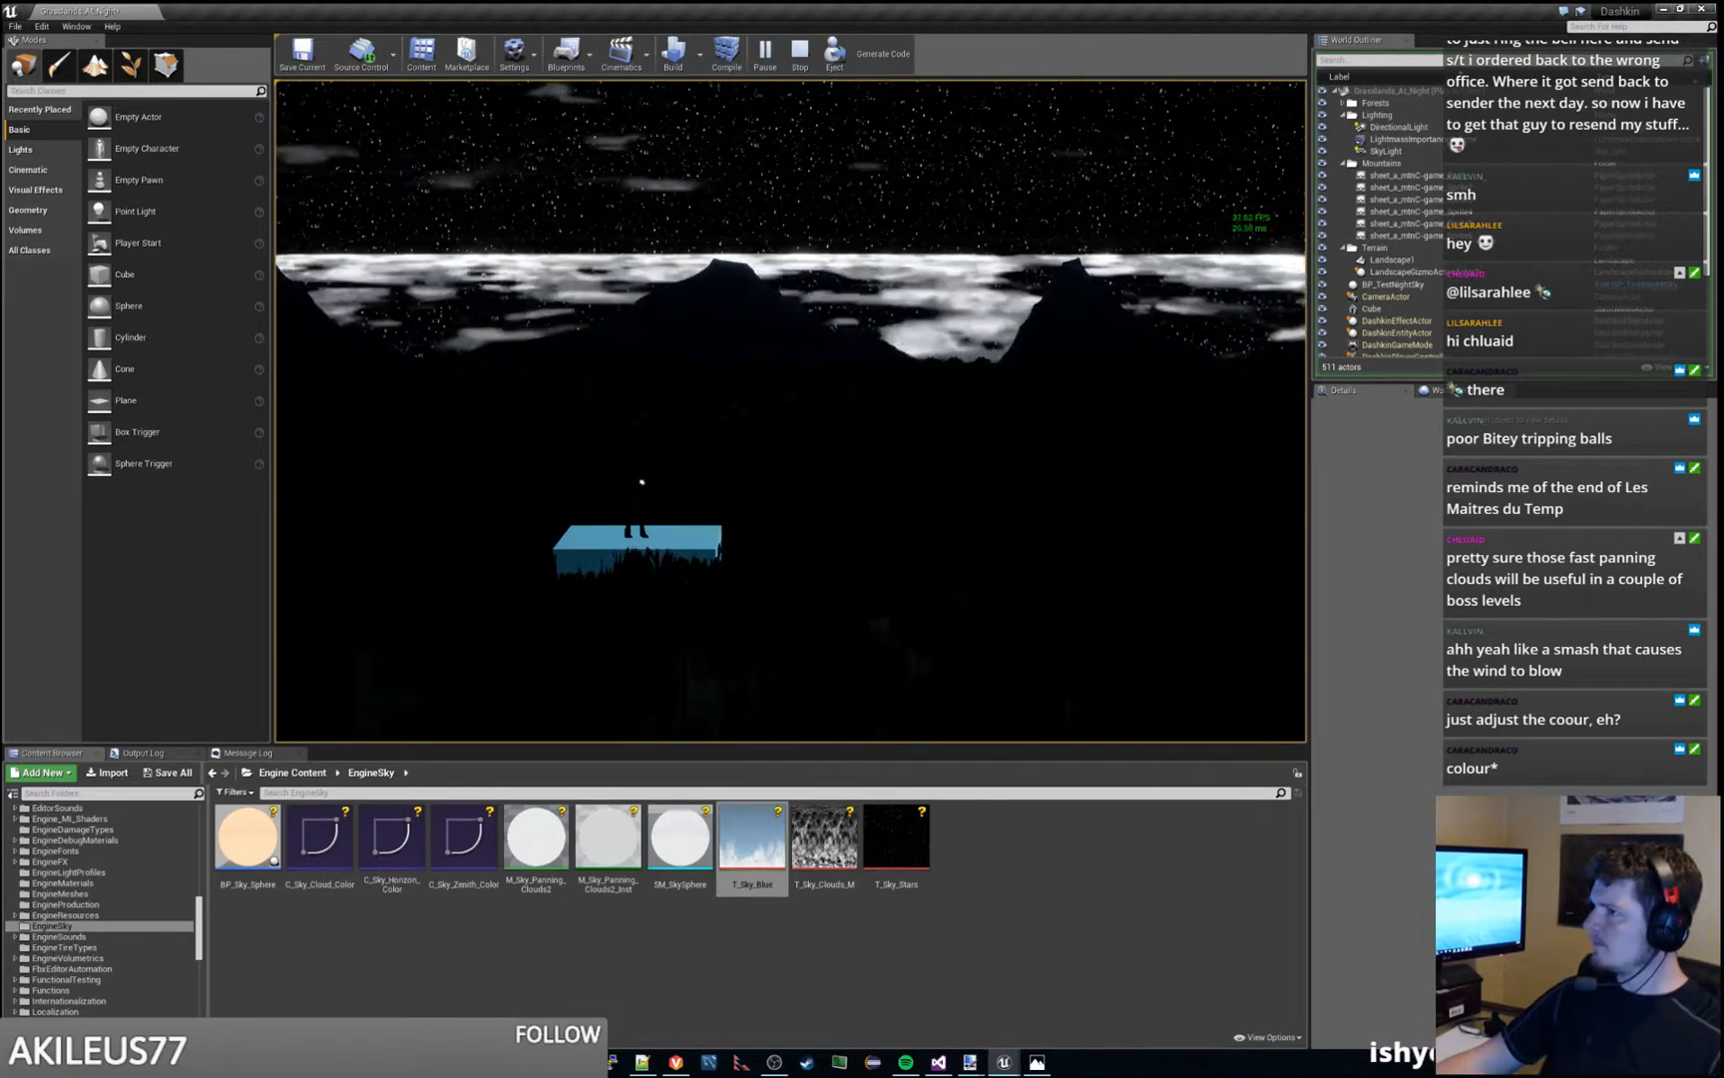
key(Escape)
key(alt+p)
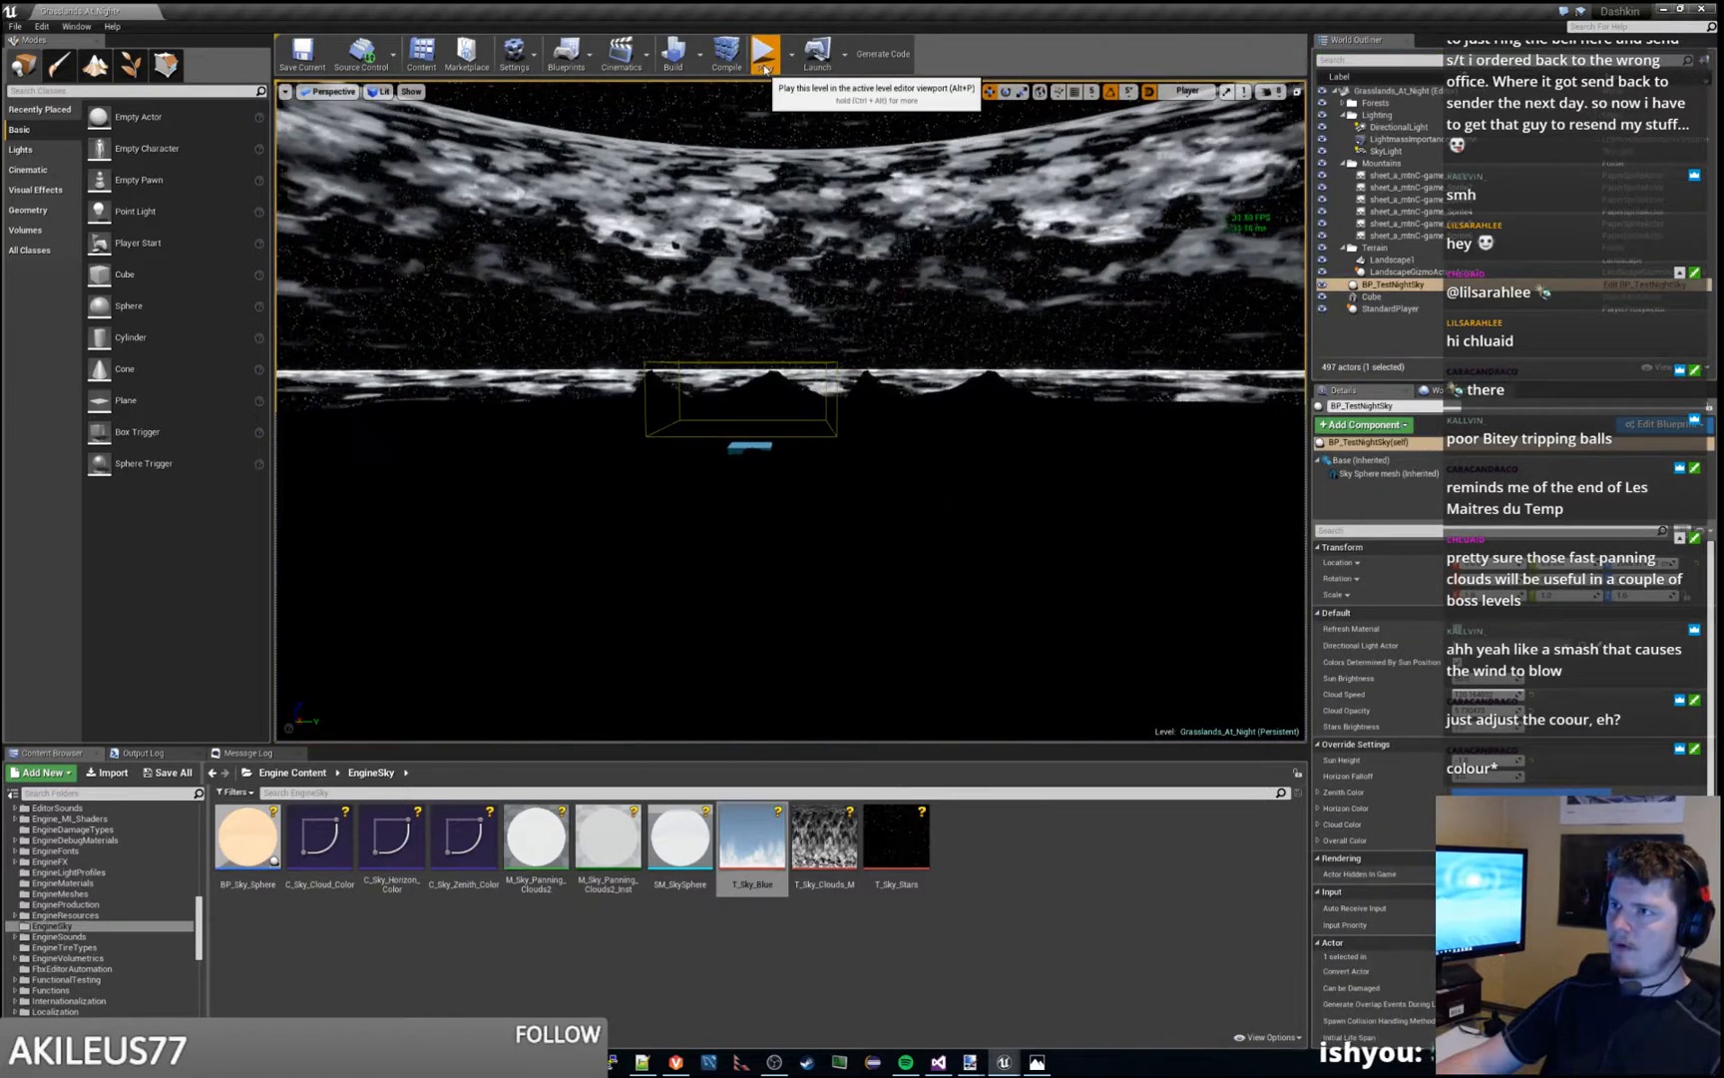
key(Escape)
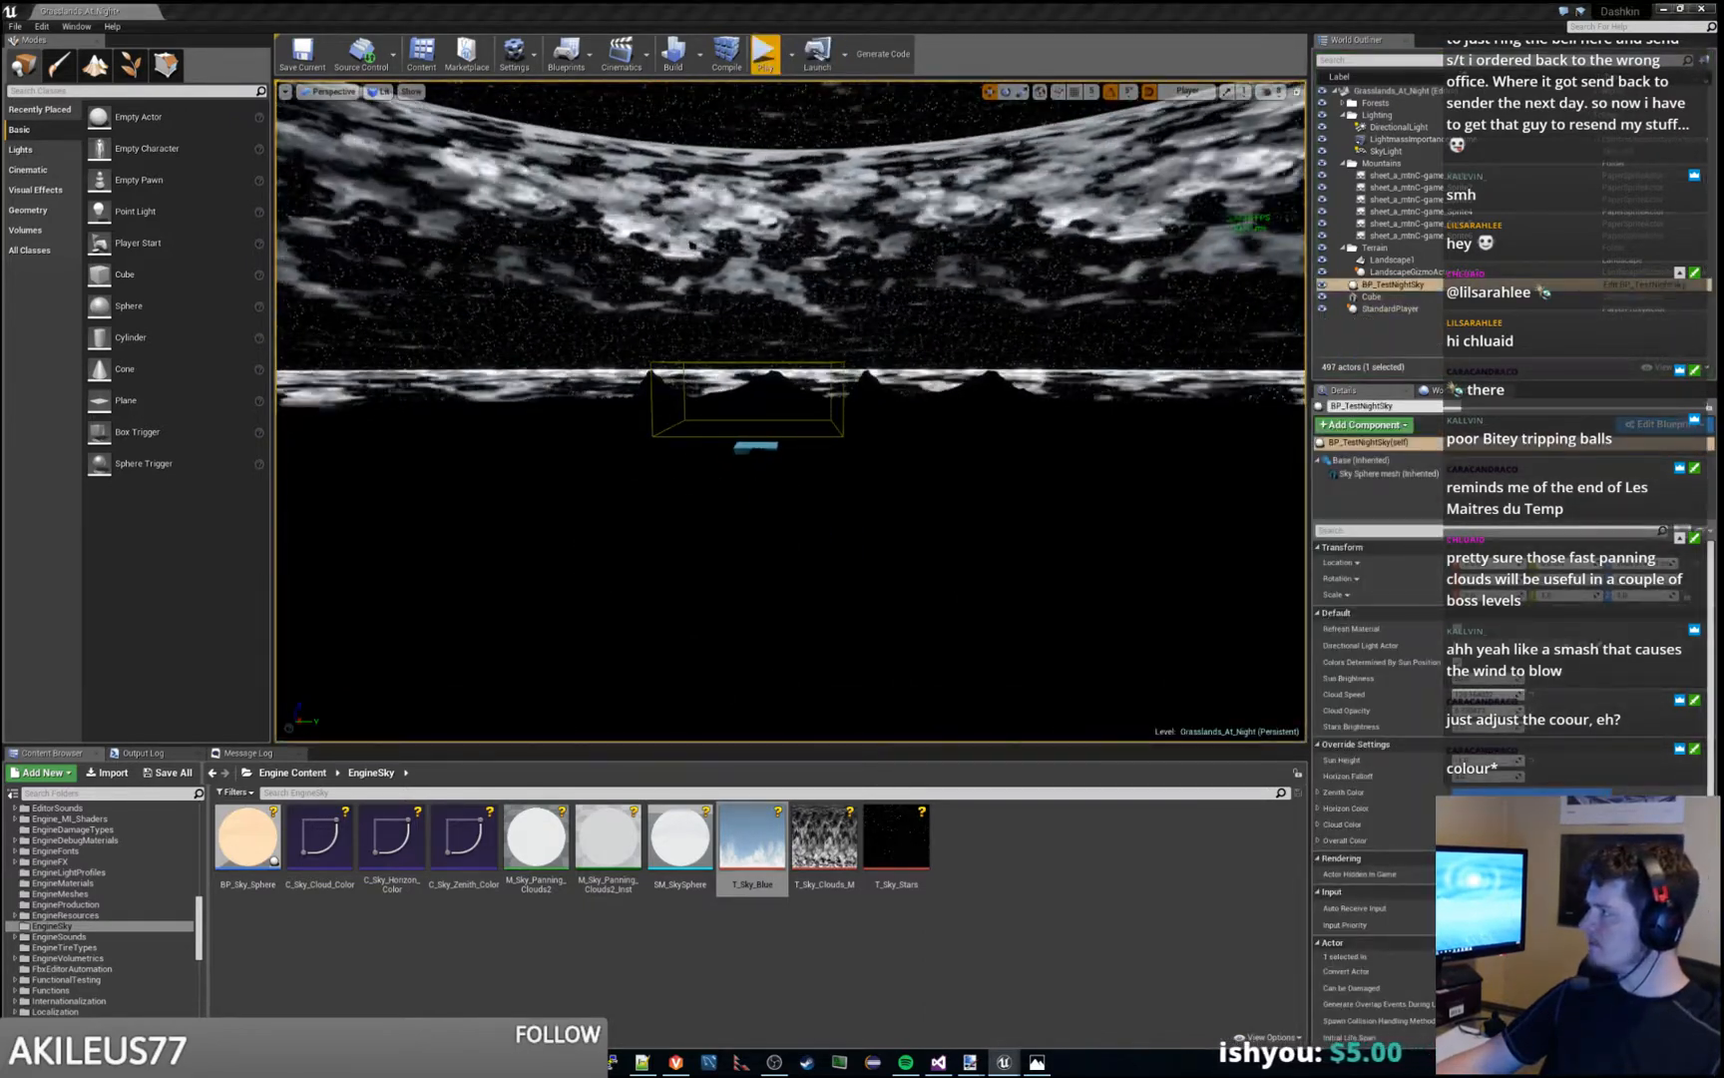
click(1185, 297)
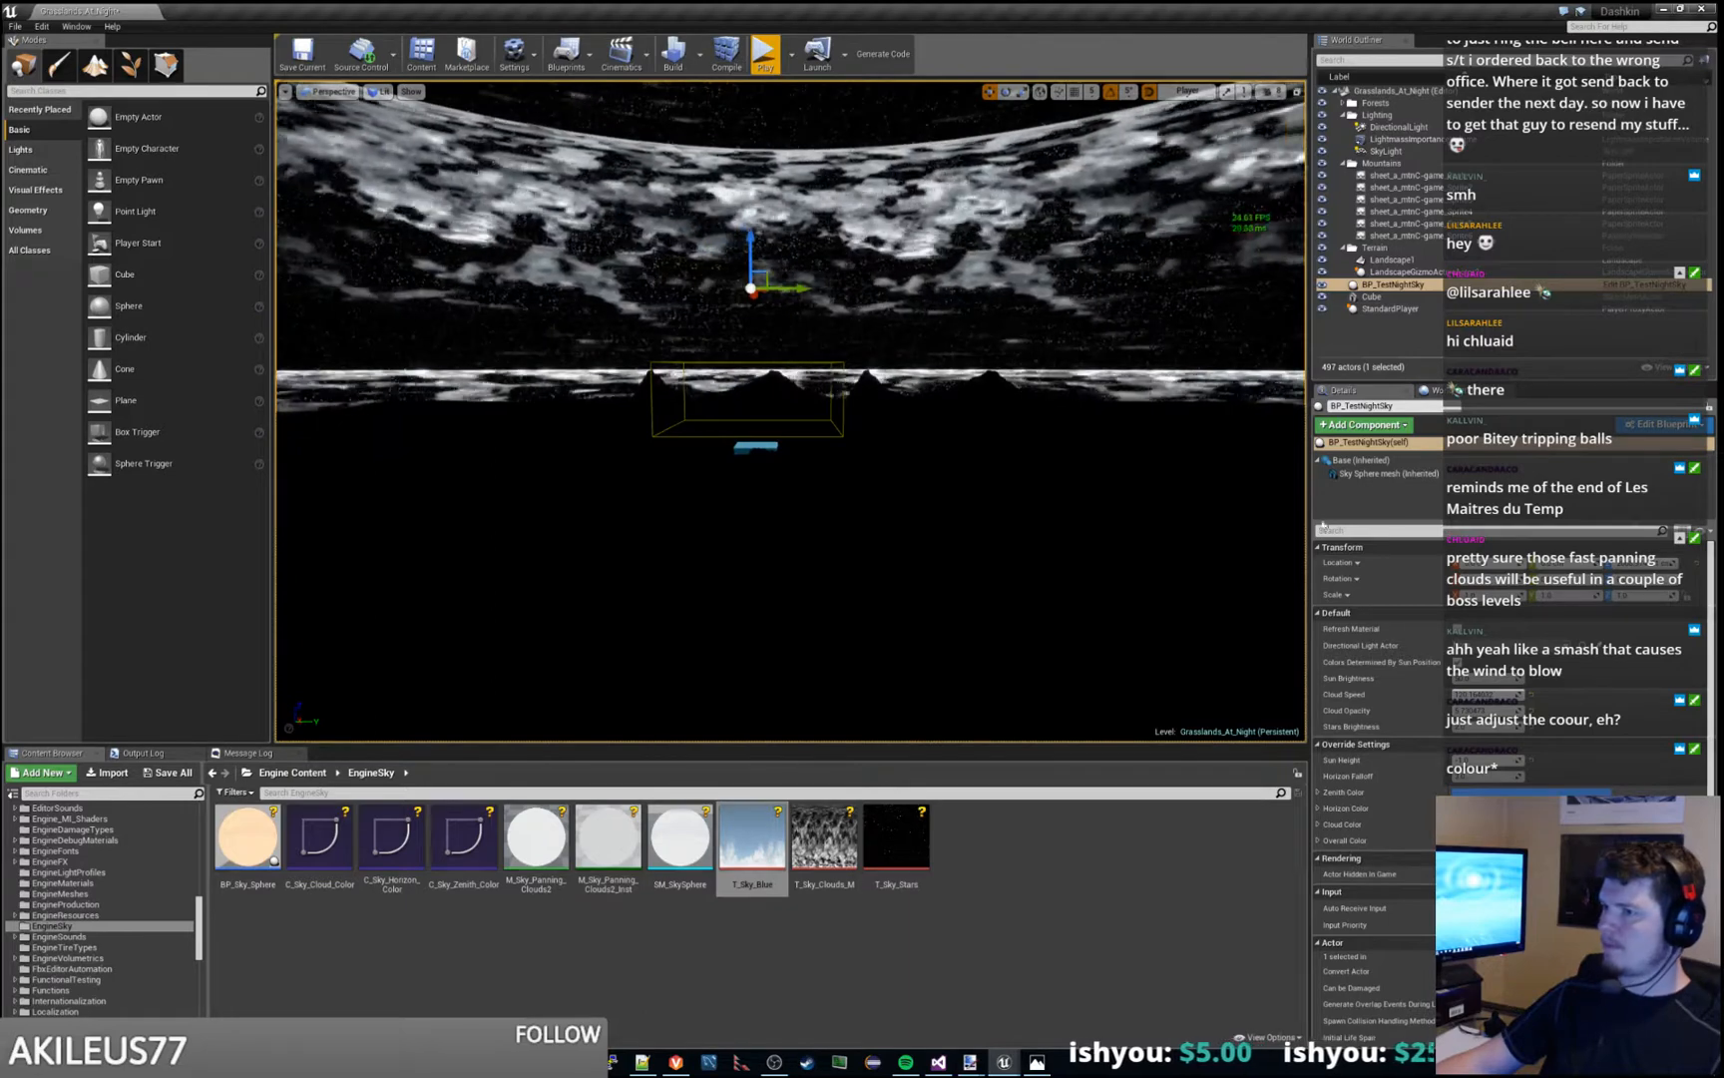
click(765, 56)
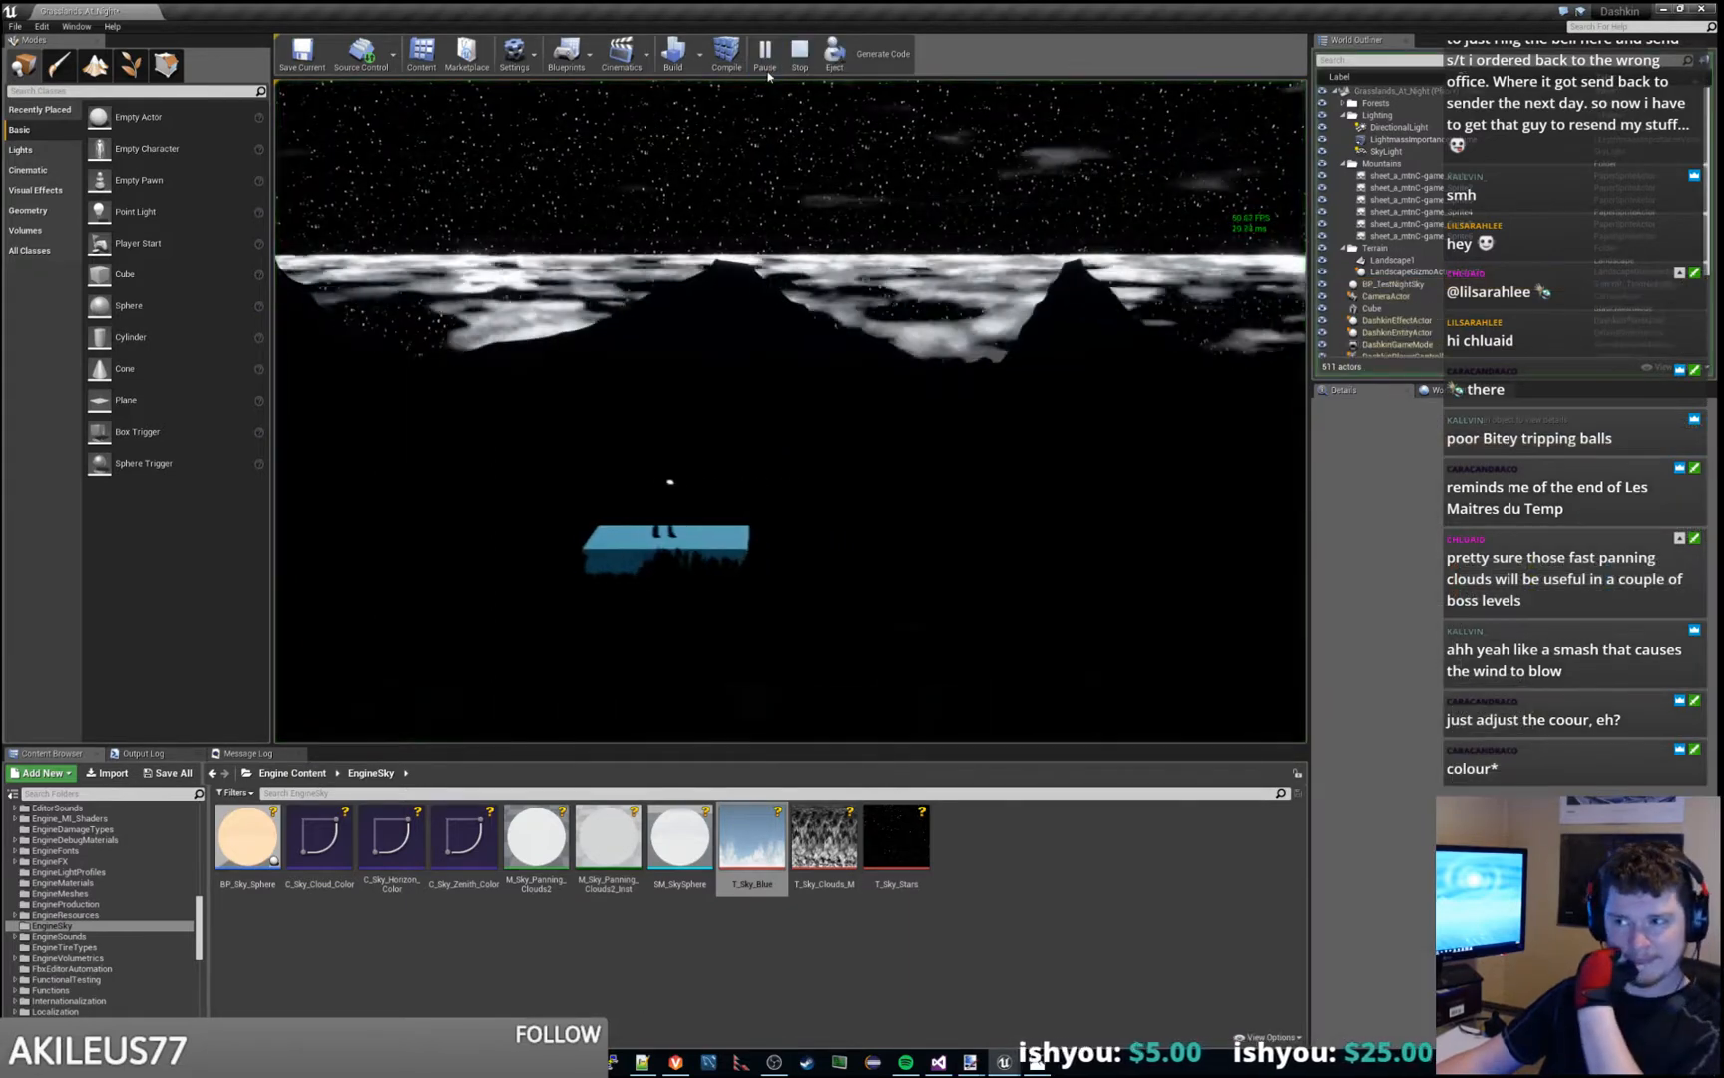
click(766, 190)
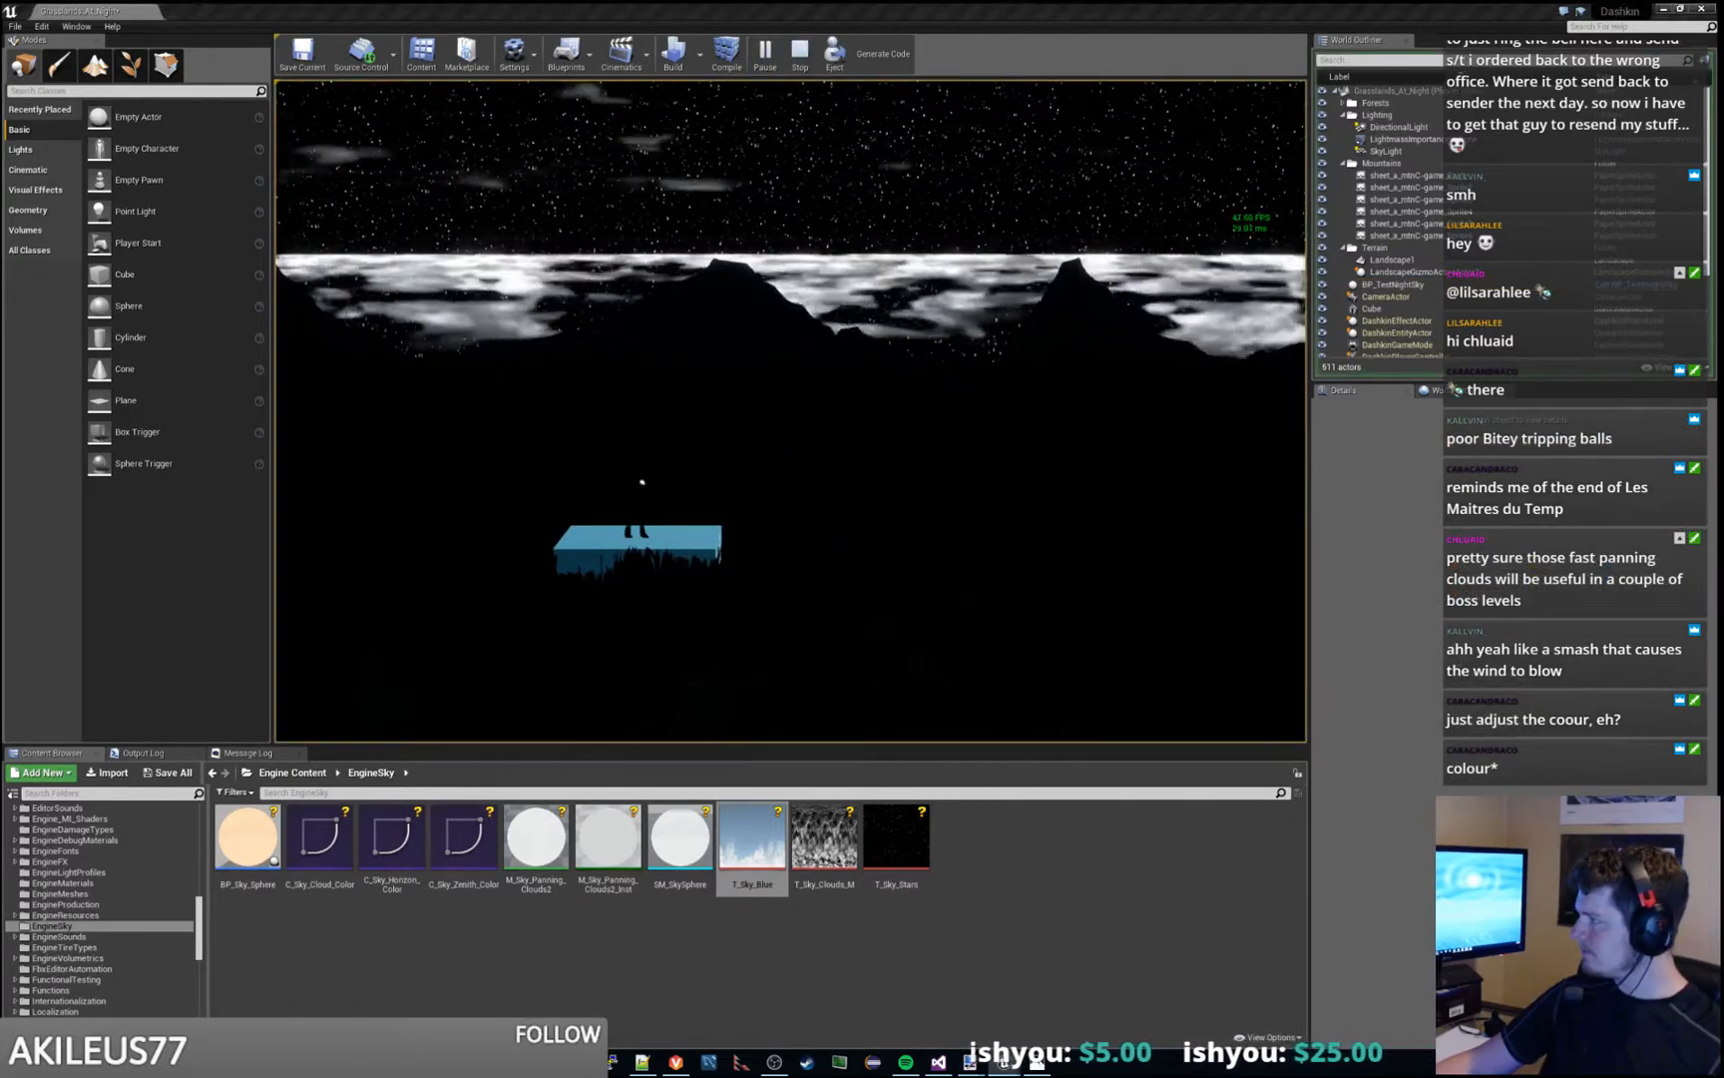
key(ctrl+shift+h)
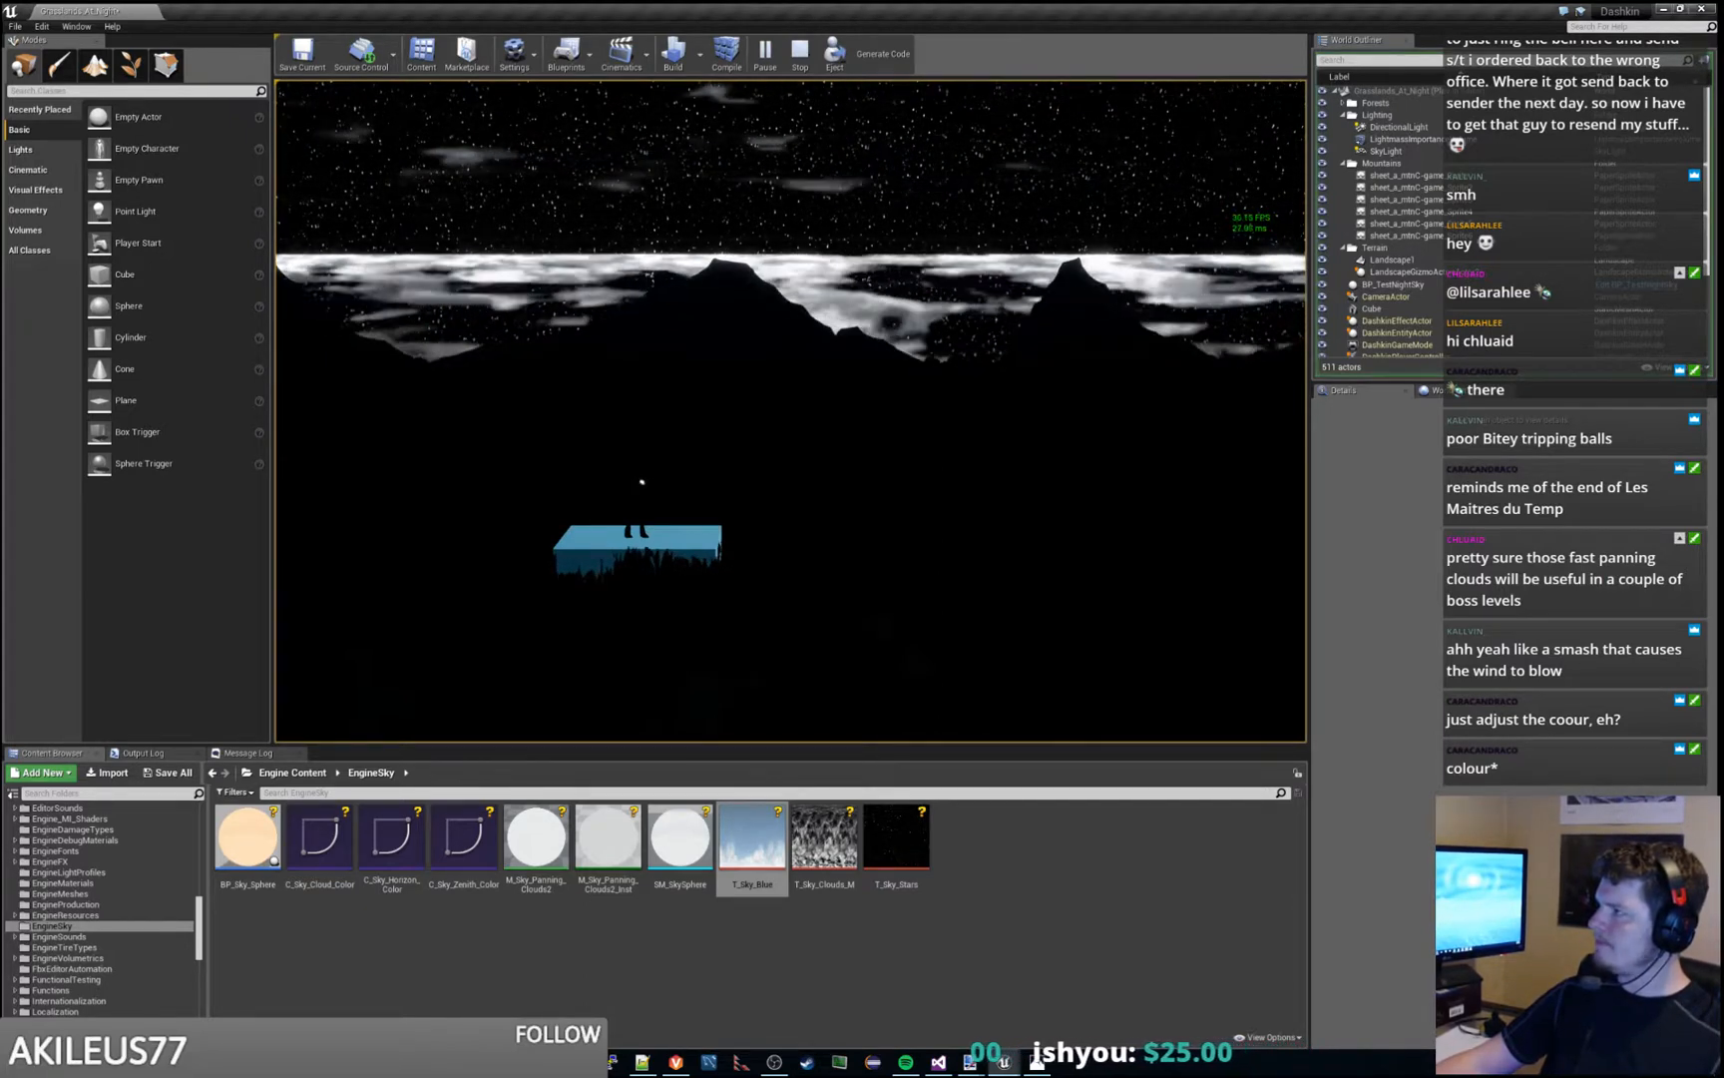
key(Escape)
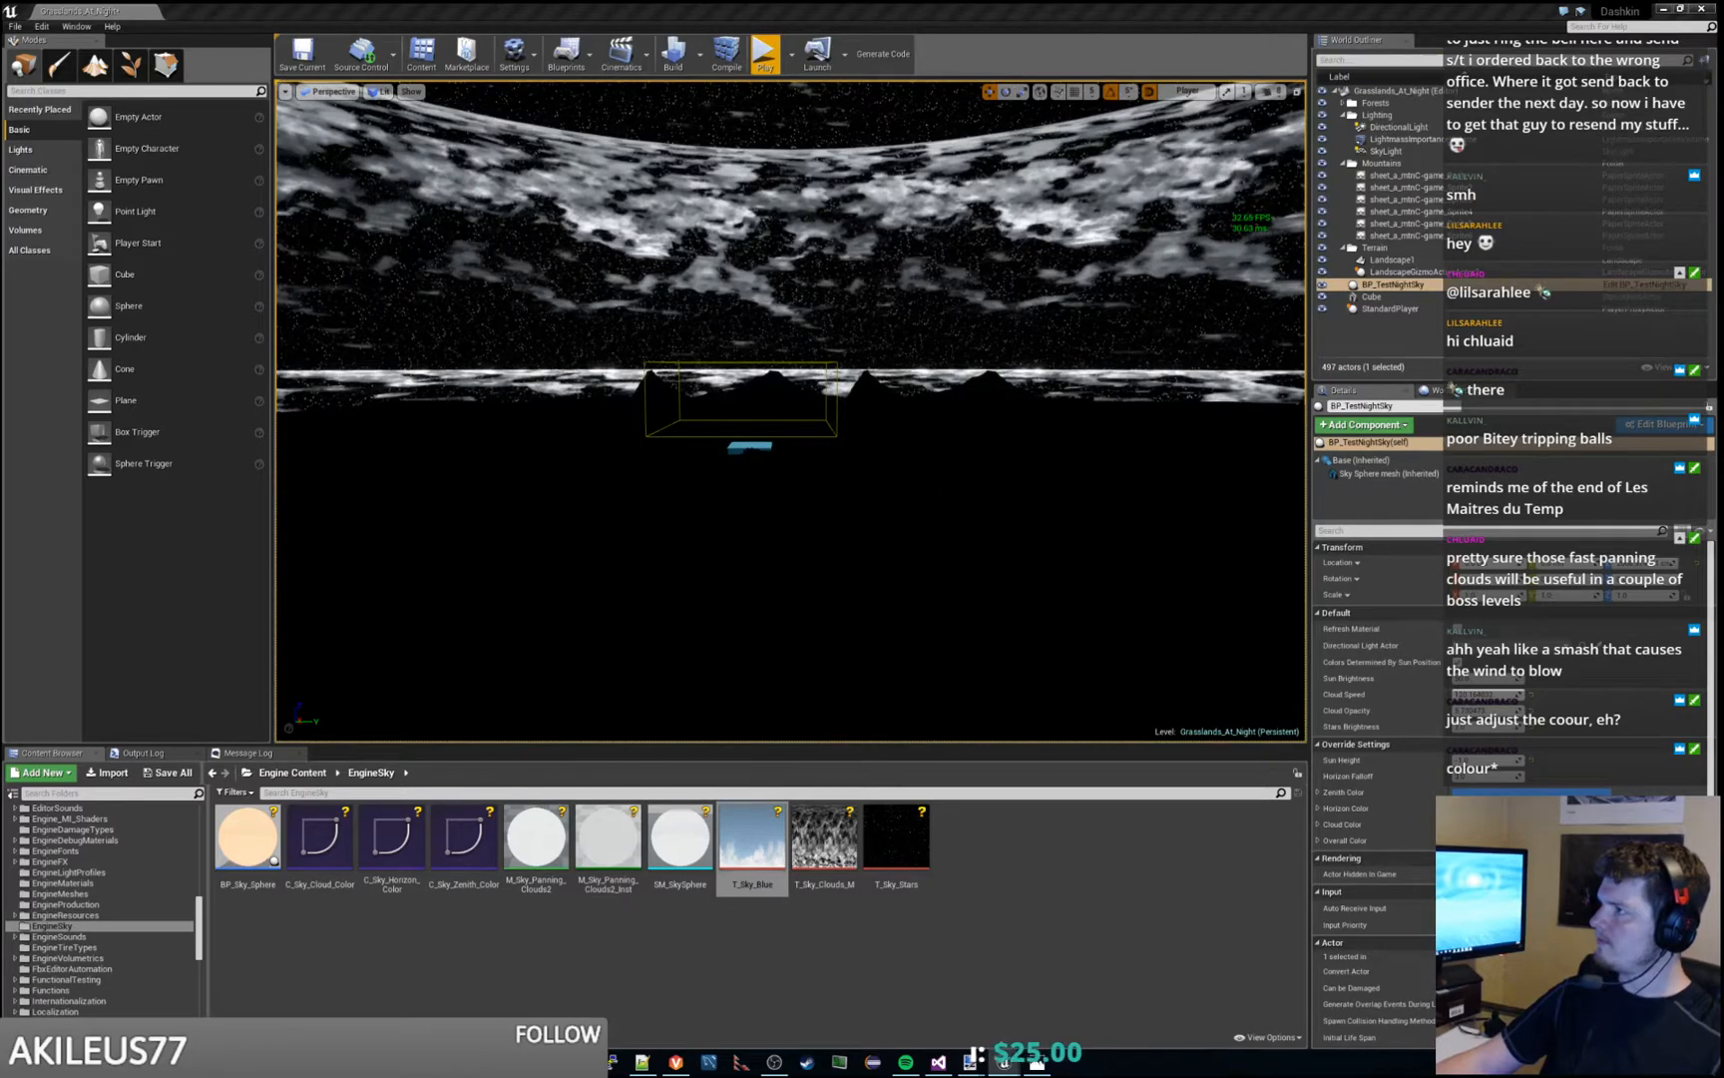
- Survey the cloud layers and the horizon from several camera positions in the level viewport
key(s)
right_drag(791, 399, 846, 344)
key(w)
key(w)
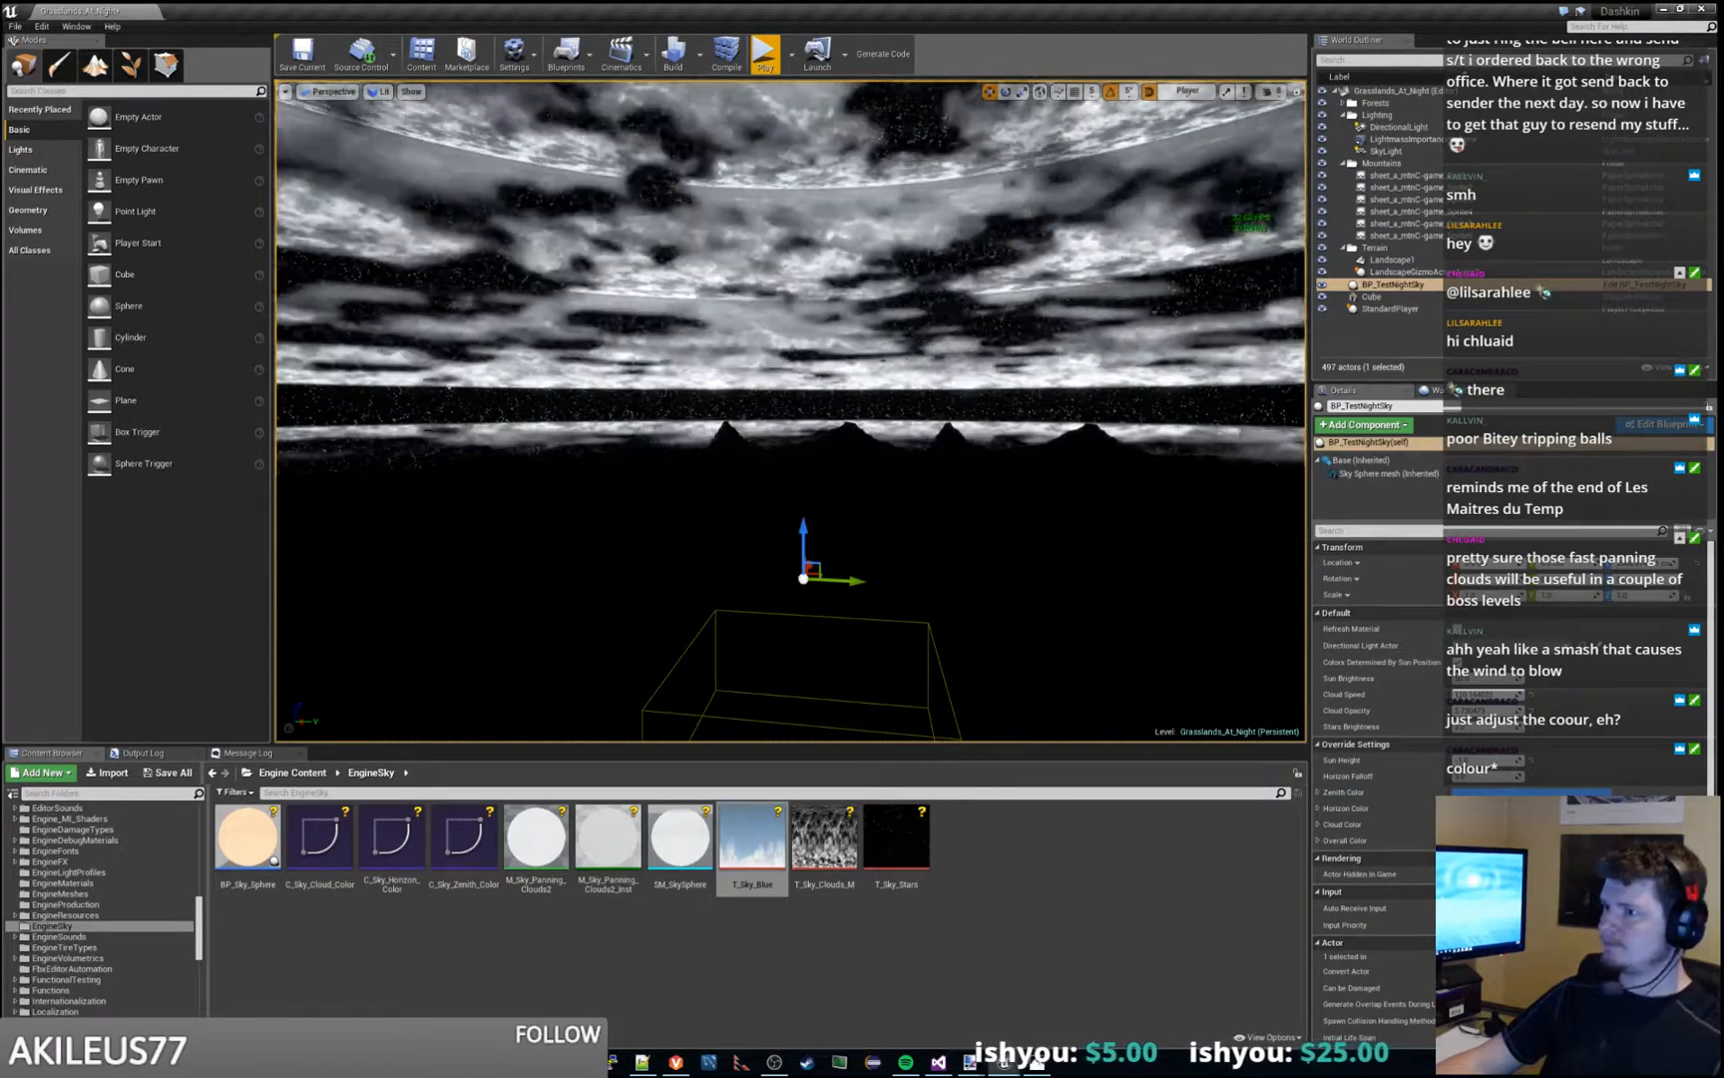
right_drag(790, 409, 868, 486)
key(s)
key(w)
key(w)
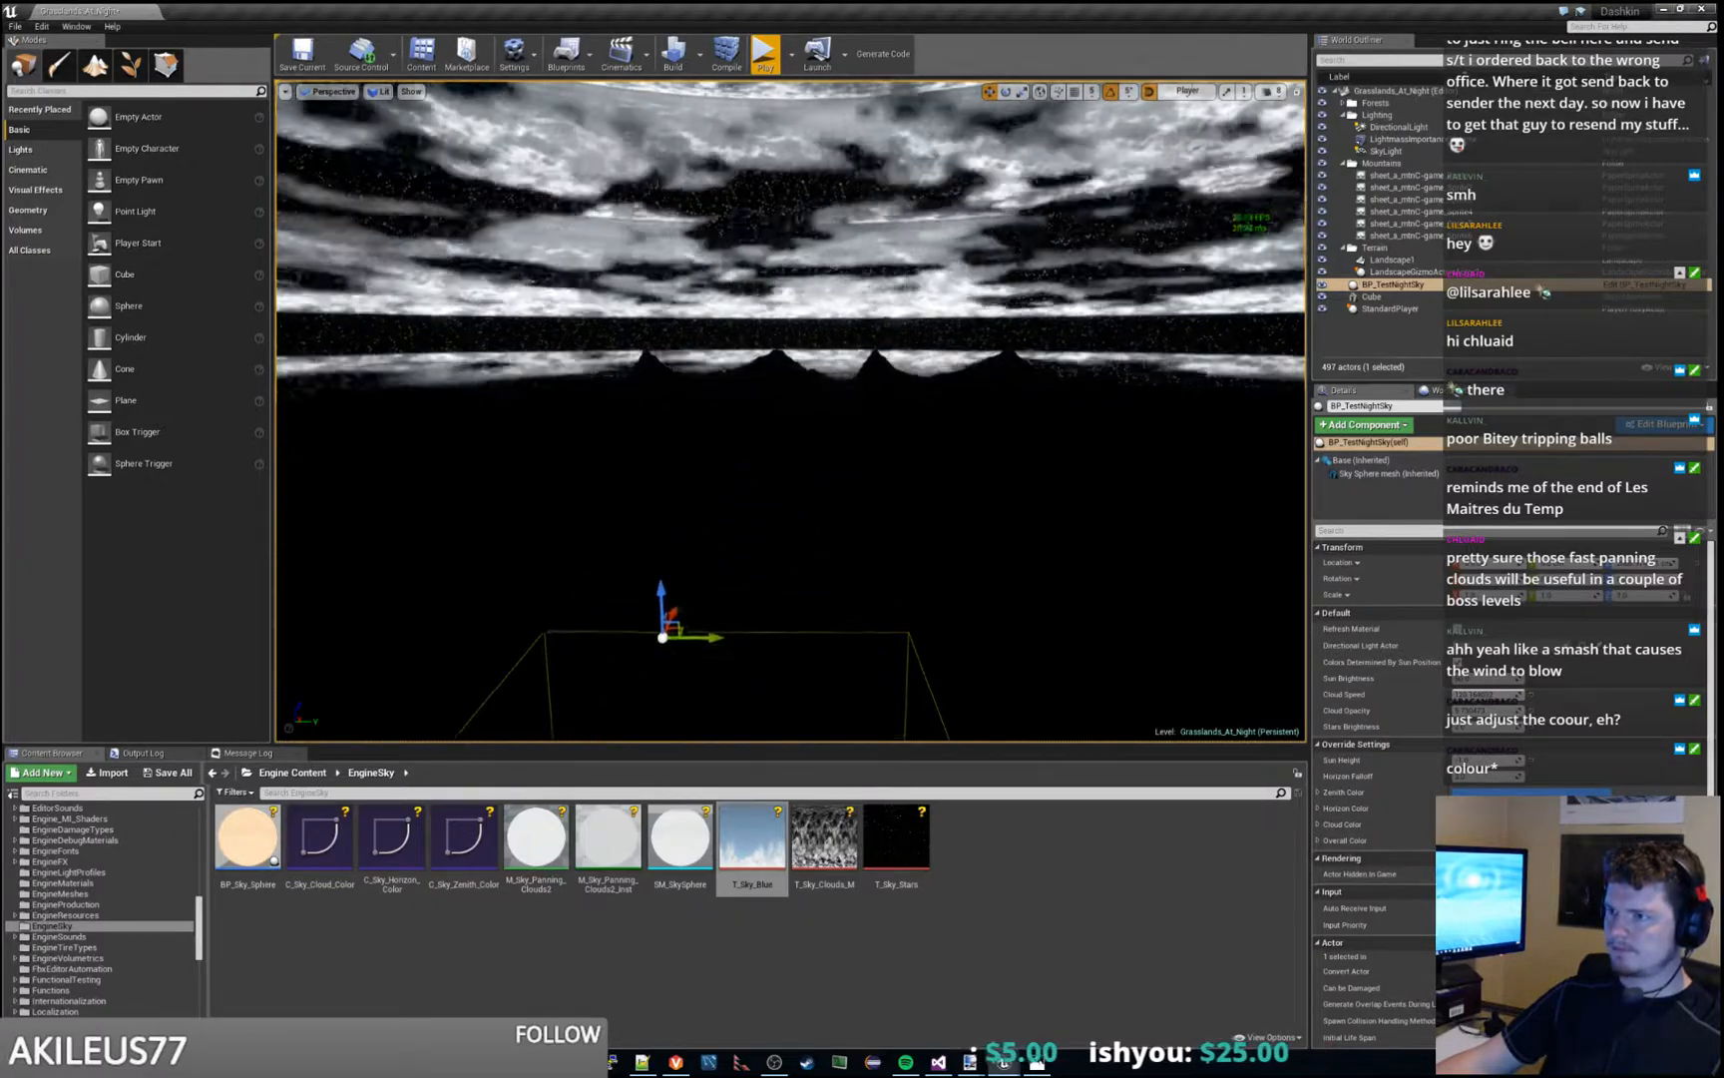
key(s)
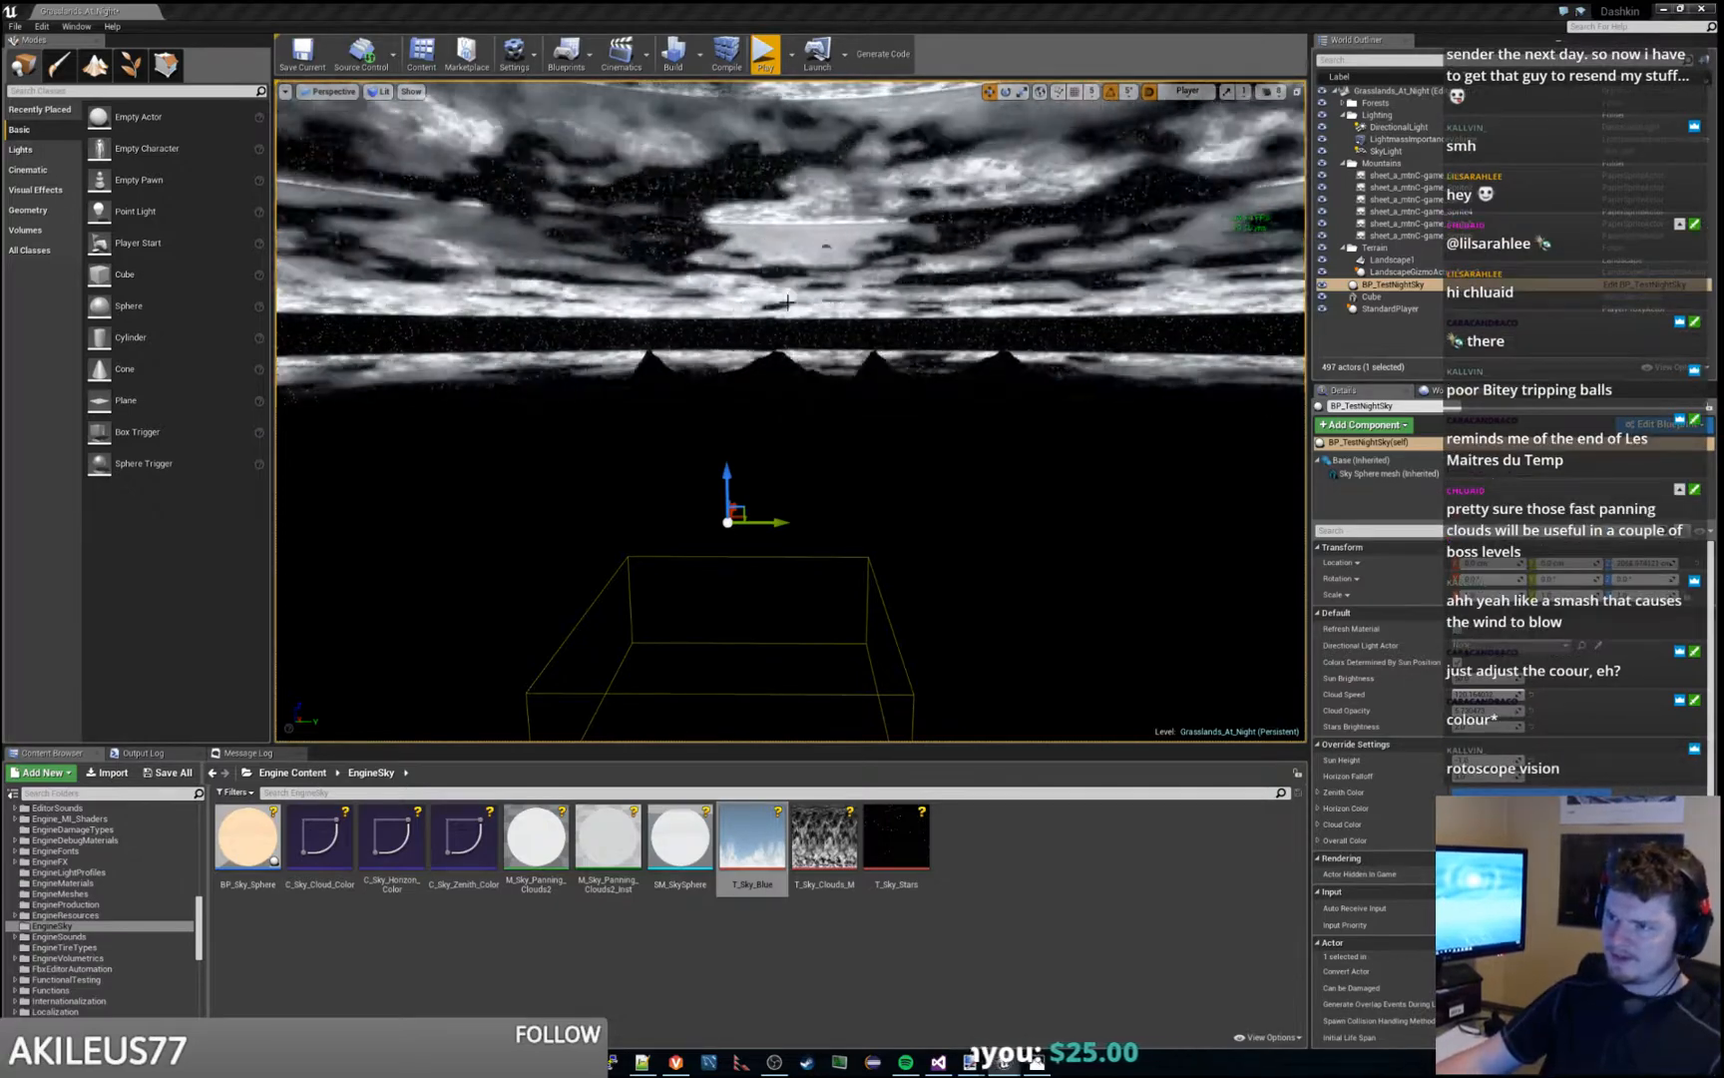
- Inspect the T_Sky_Clouds_M Texture Sample and the cloud Lerp it feeds in the M_TestSky_Panning_Clouds2 graph
drag(1723, 130, 786, 1)
right_drag(837, 281, 728, 351)
click(1046, 442)
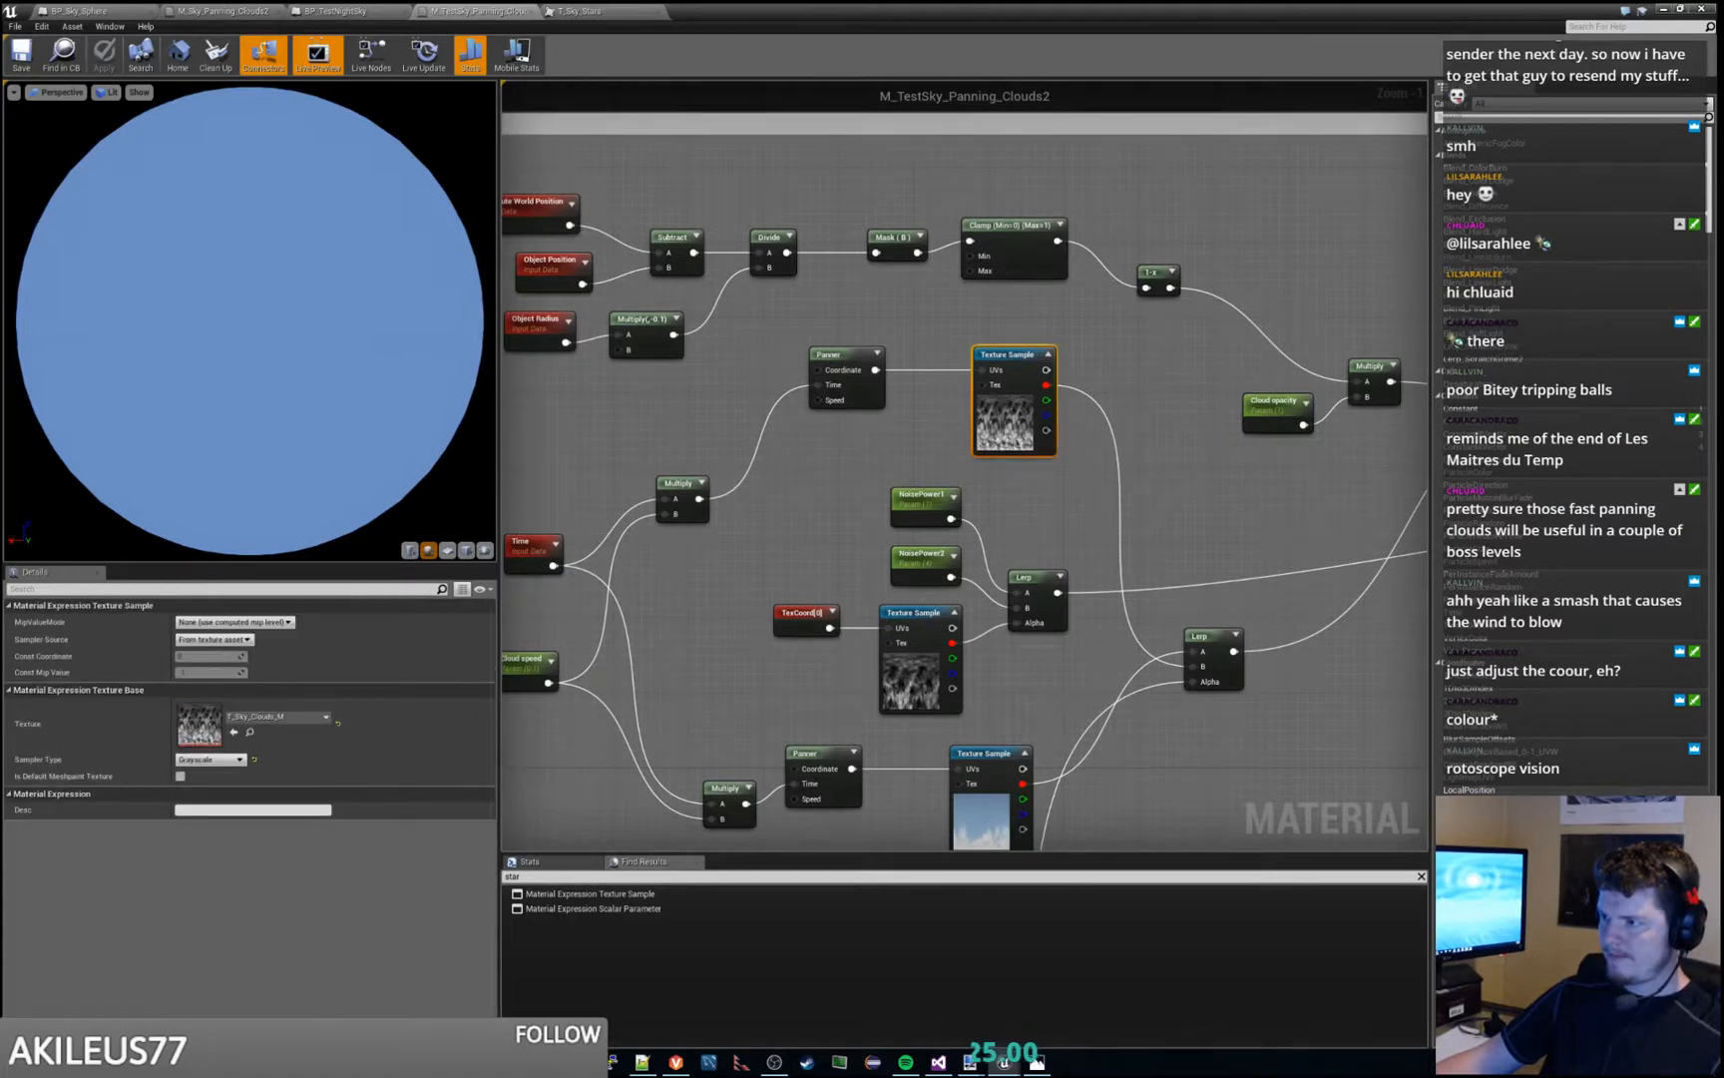
right_drag(1264, 519, 1070, 486)
scroll(993, 371, down, 2)
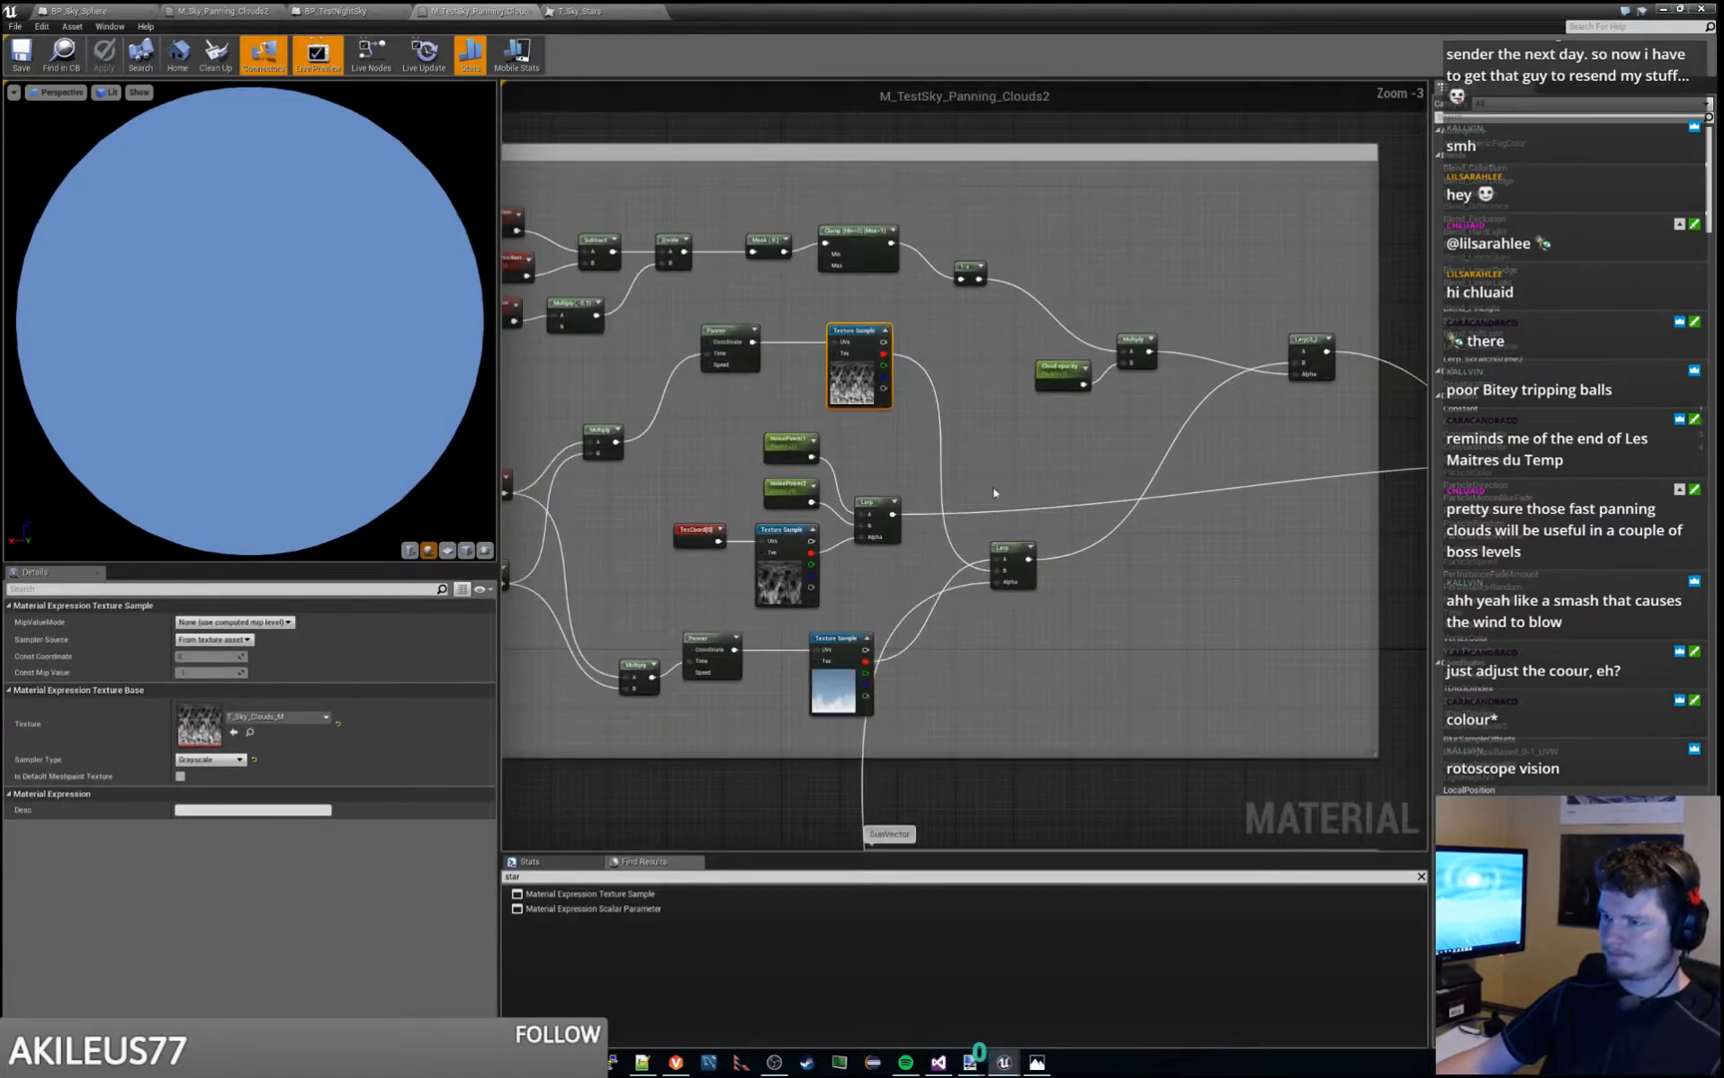
- Examine the HorizonDistribution nodes and trace the SunVector dot product output to the SphereMask in the RimLight section
right_drag(939, 534, 890, 81)
right_drag(1025, 637, 1088, 548)
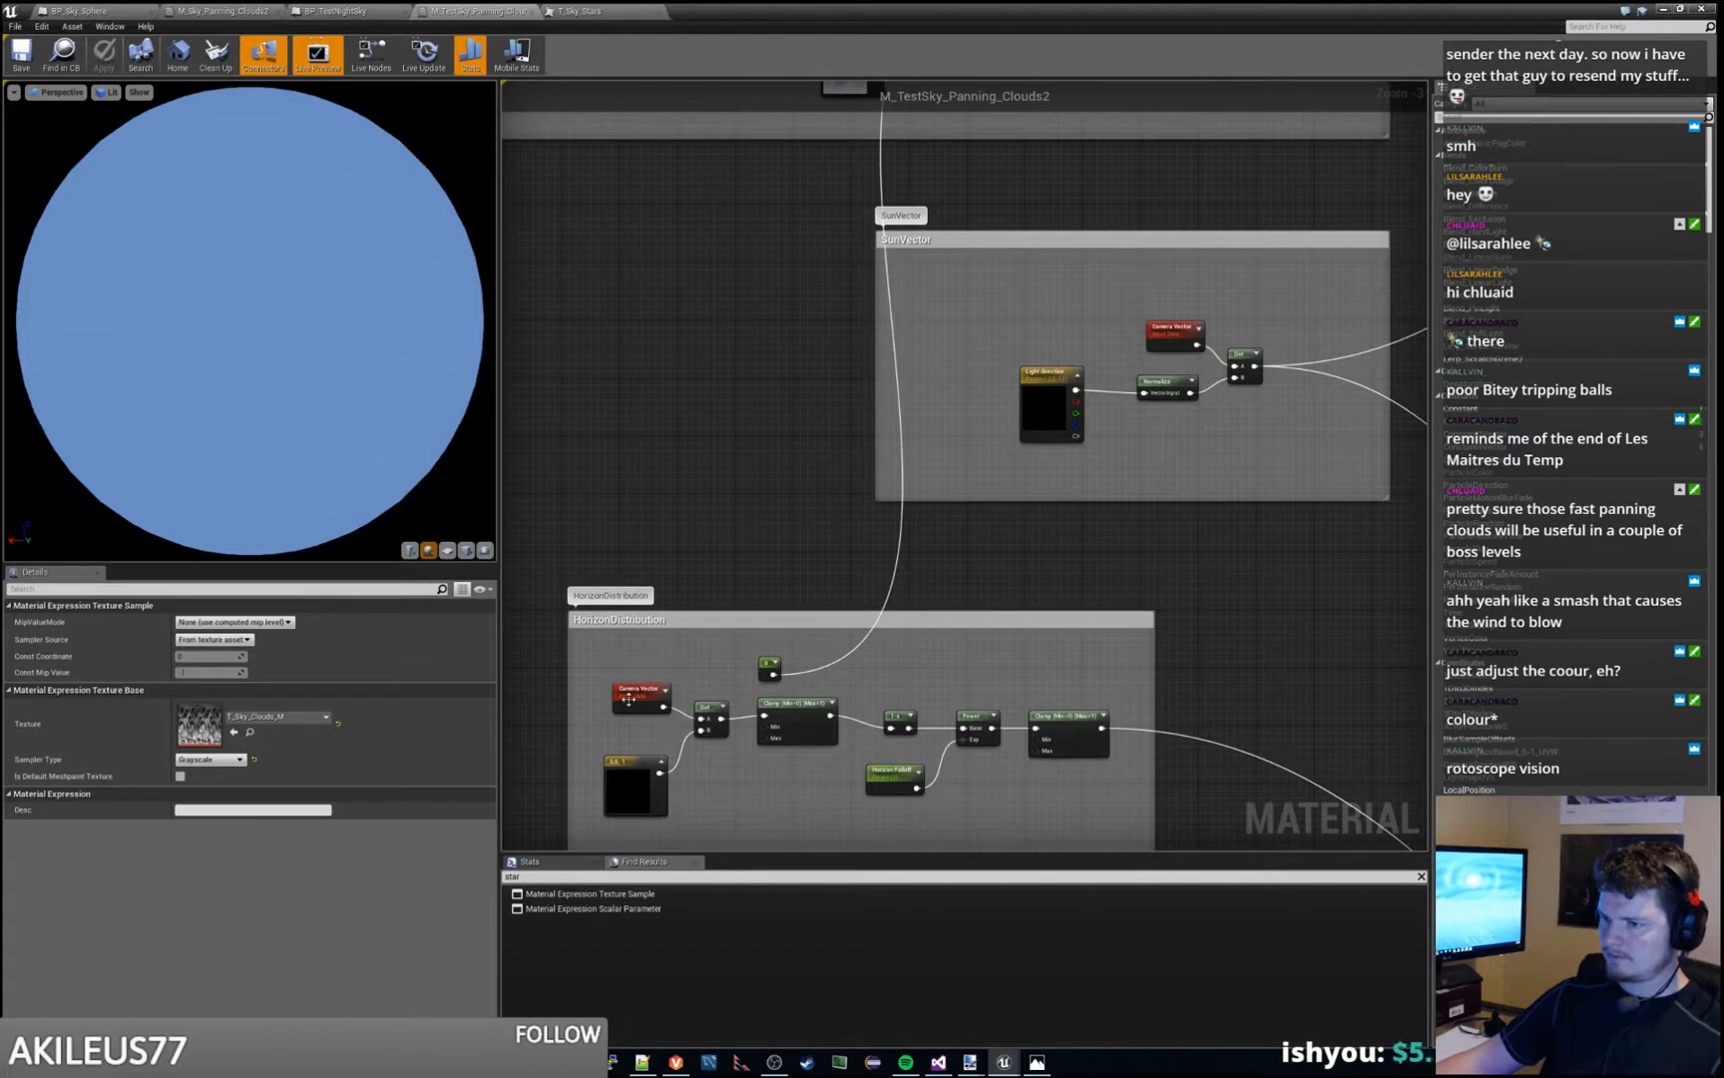
click(639, 695)
right_drag(1147, 503, 891, 667)
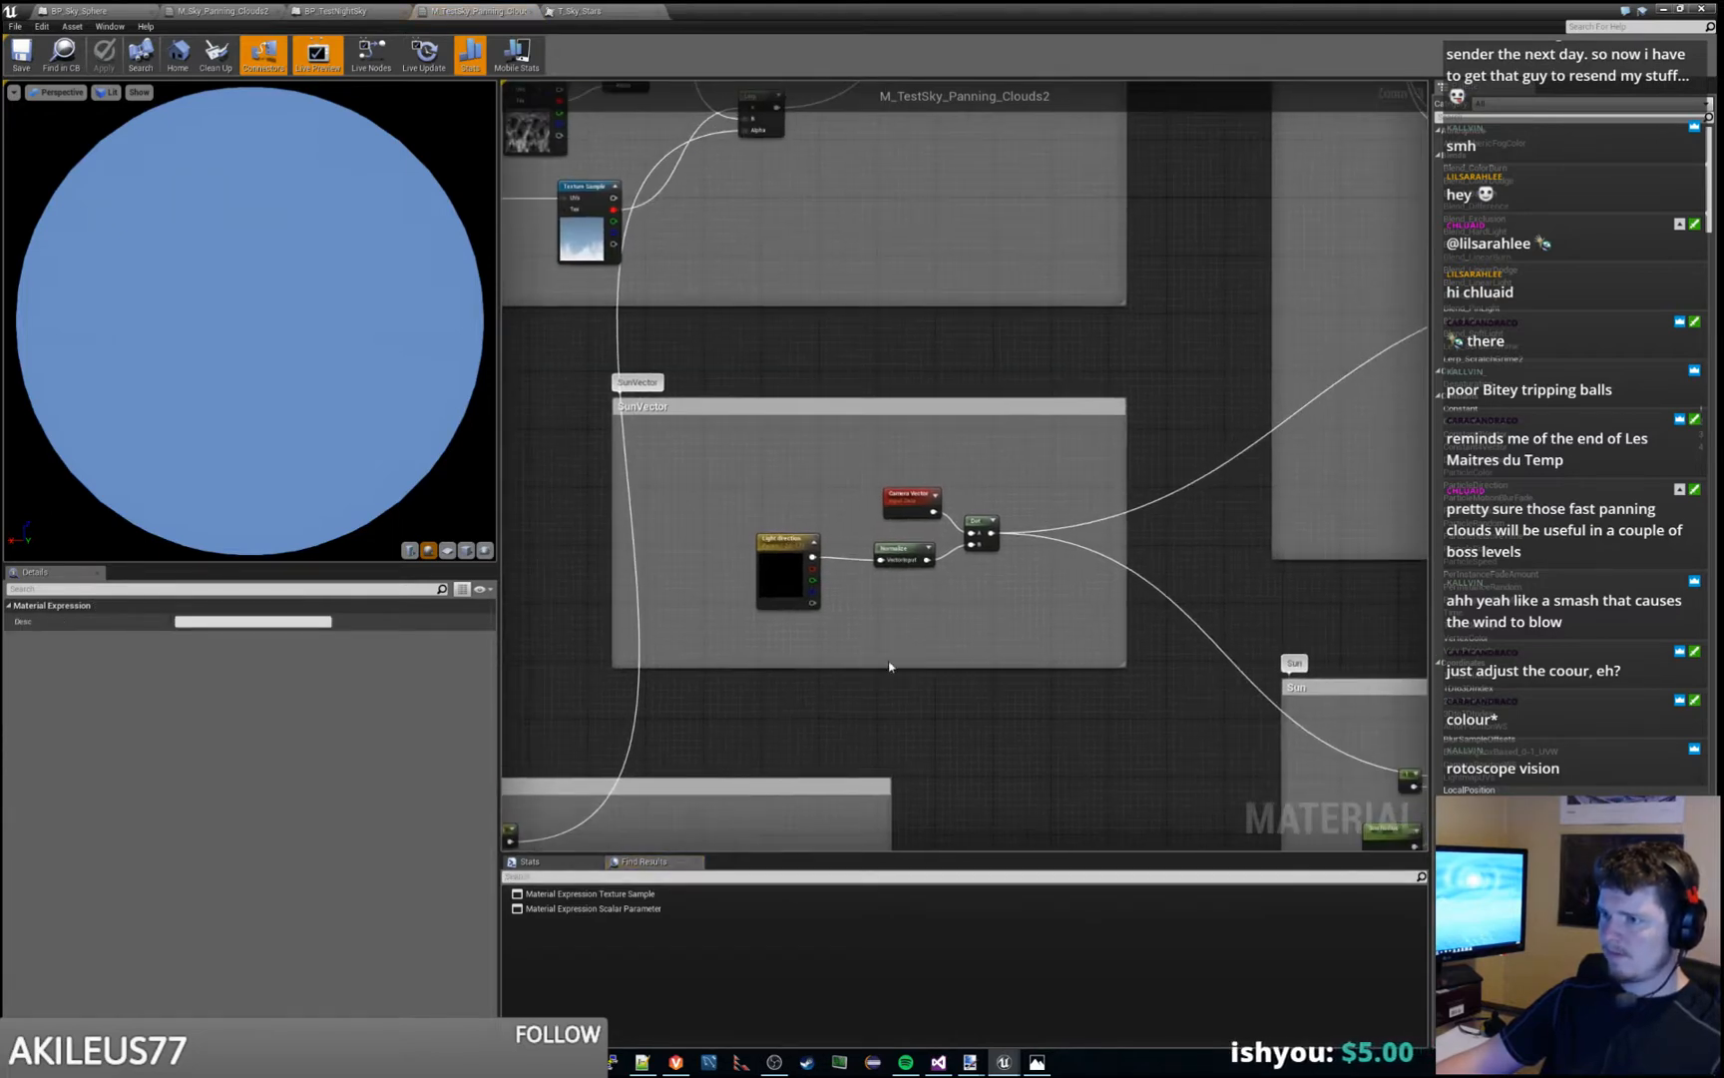
right_drag(1010, 477, 898, 529)
right_drag(1175, 520, 778, 627)
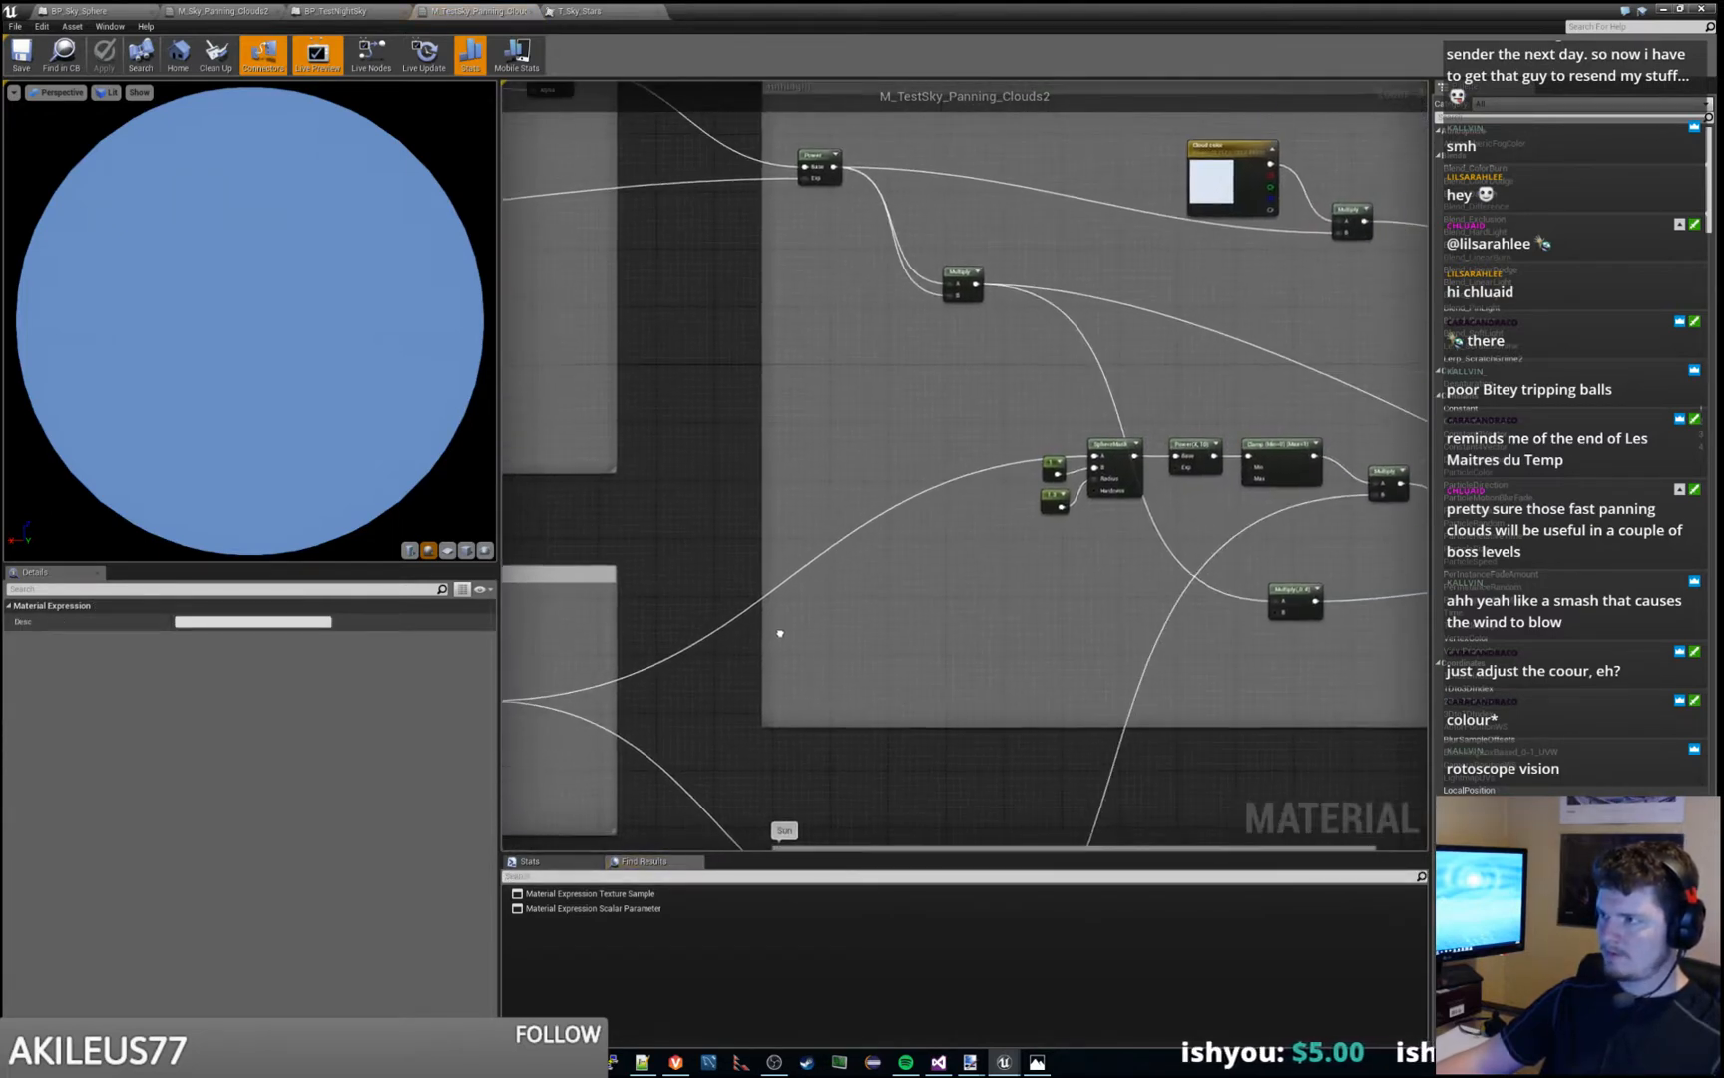
scroll(1074, 505, up, 3)
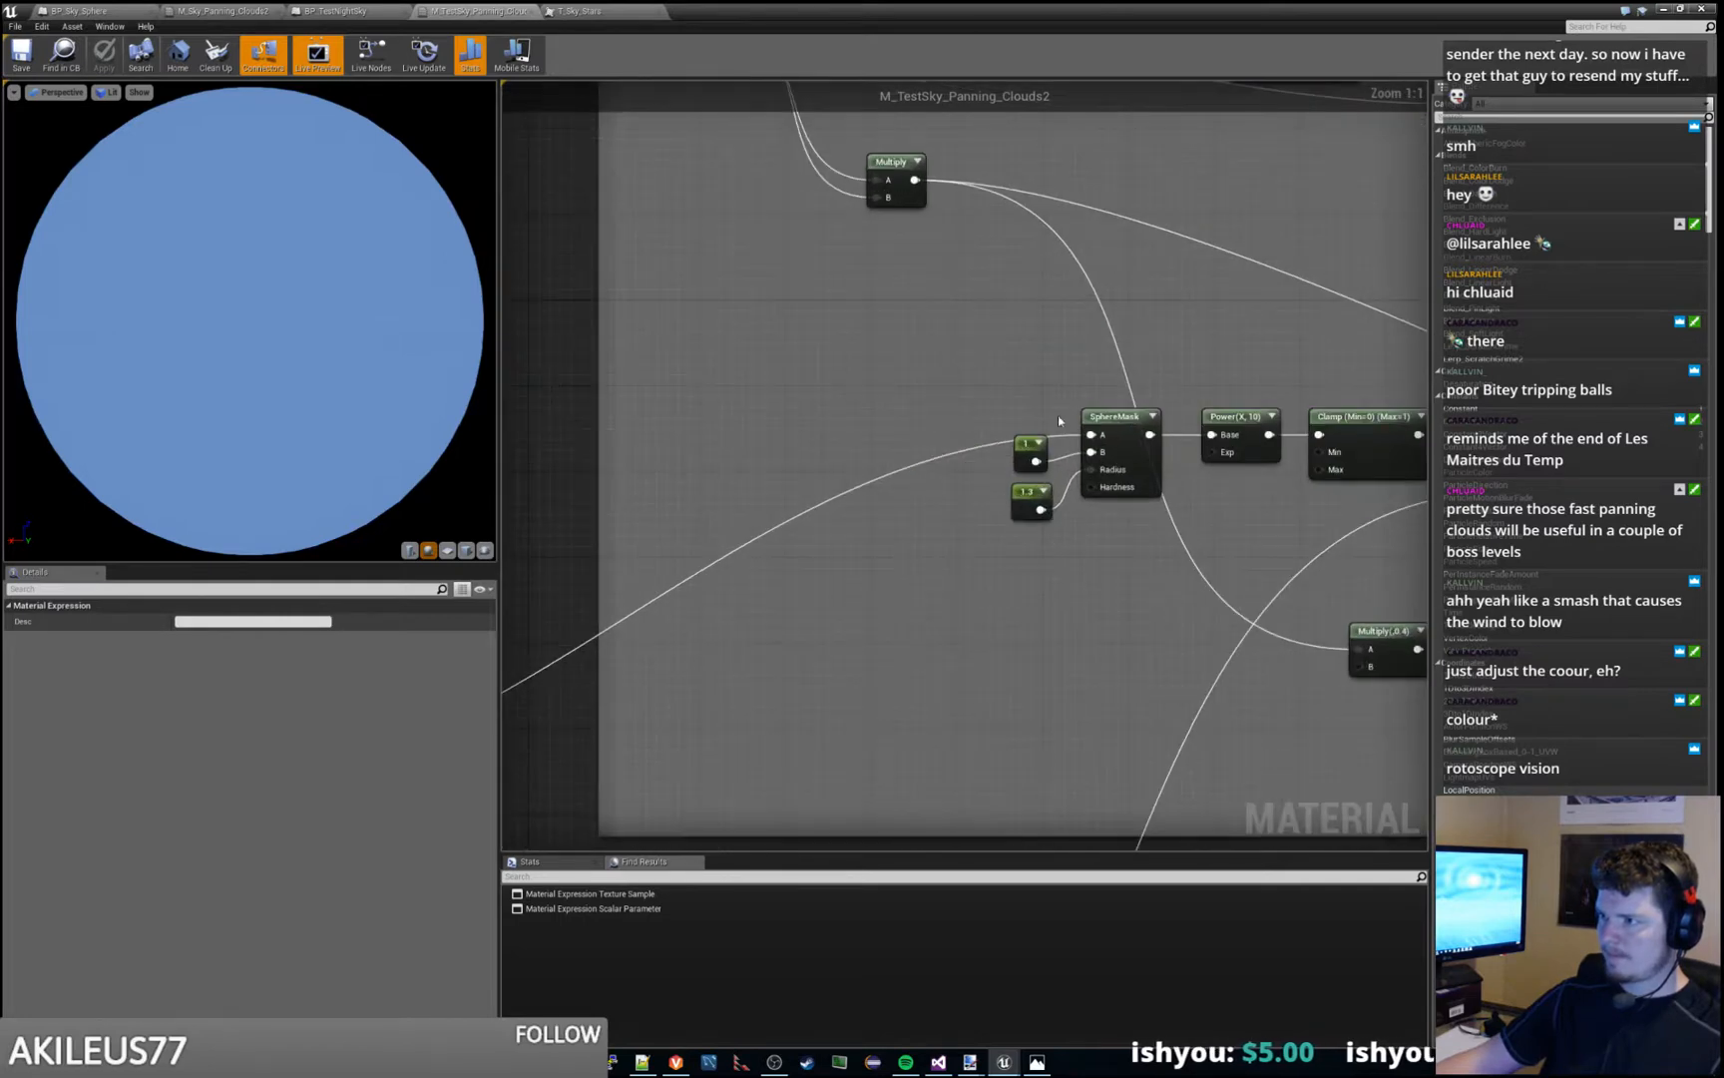
- Move the RimLight SphereMask and its two constant nodes together, farther away from the Power node
drag(1038, 410, 1087, 586)
drag(1124, 434, 981, 435)
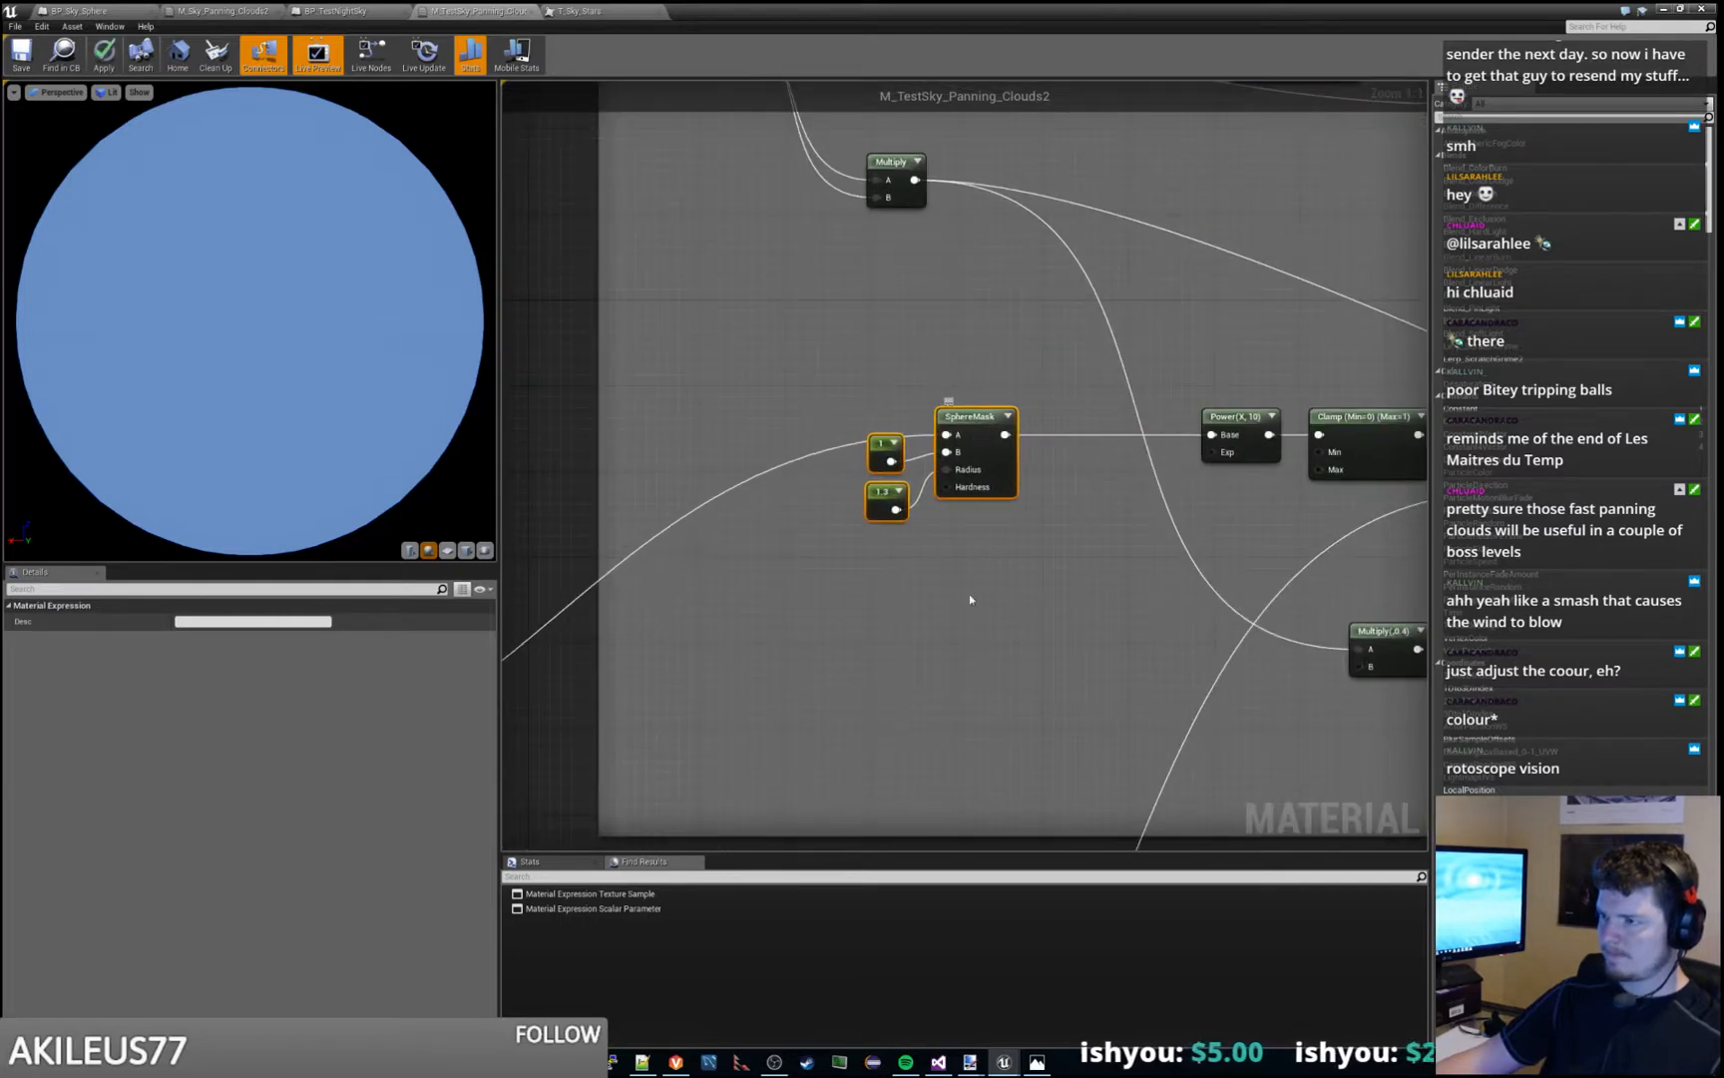
click(969, 594)
- Examine the multiply chain after the RimLight SphereMask and trace its input back to the SunVector nodes
scroll(958, 601, down, 2)
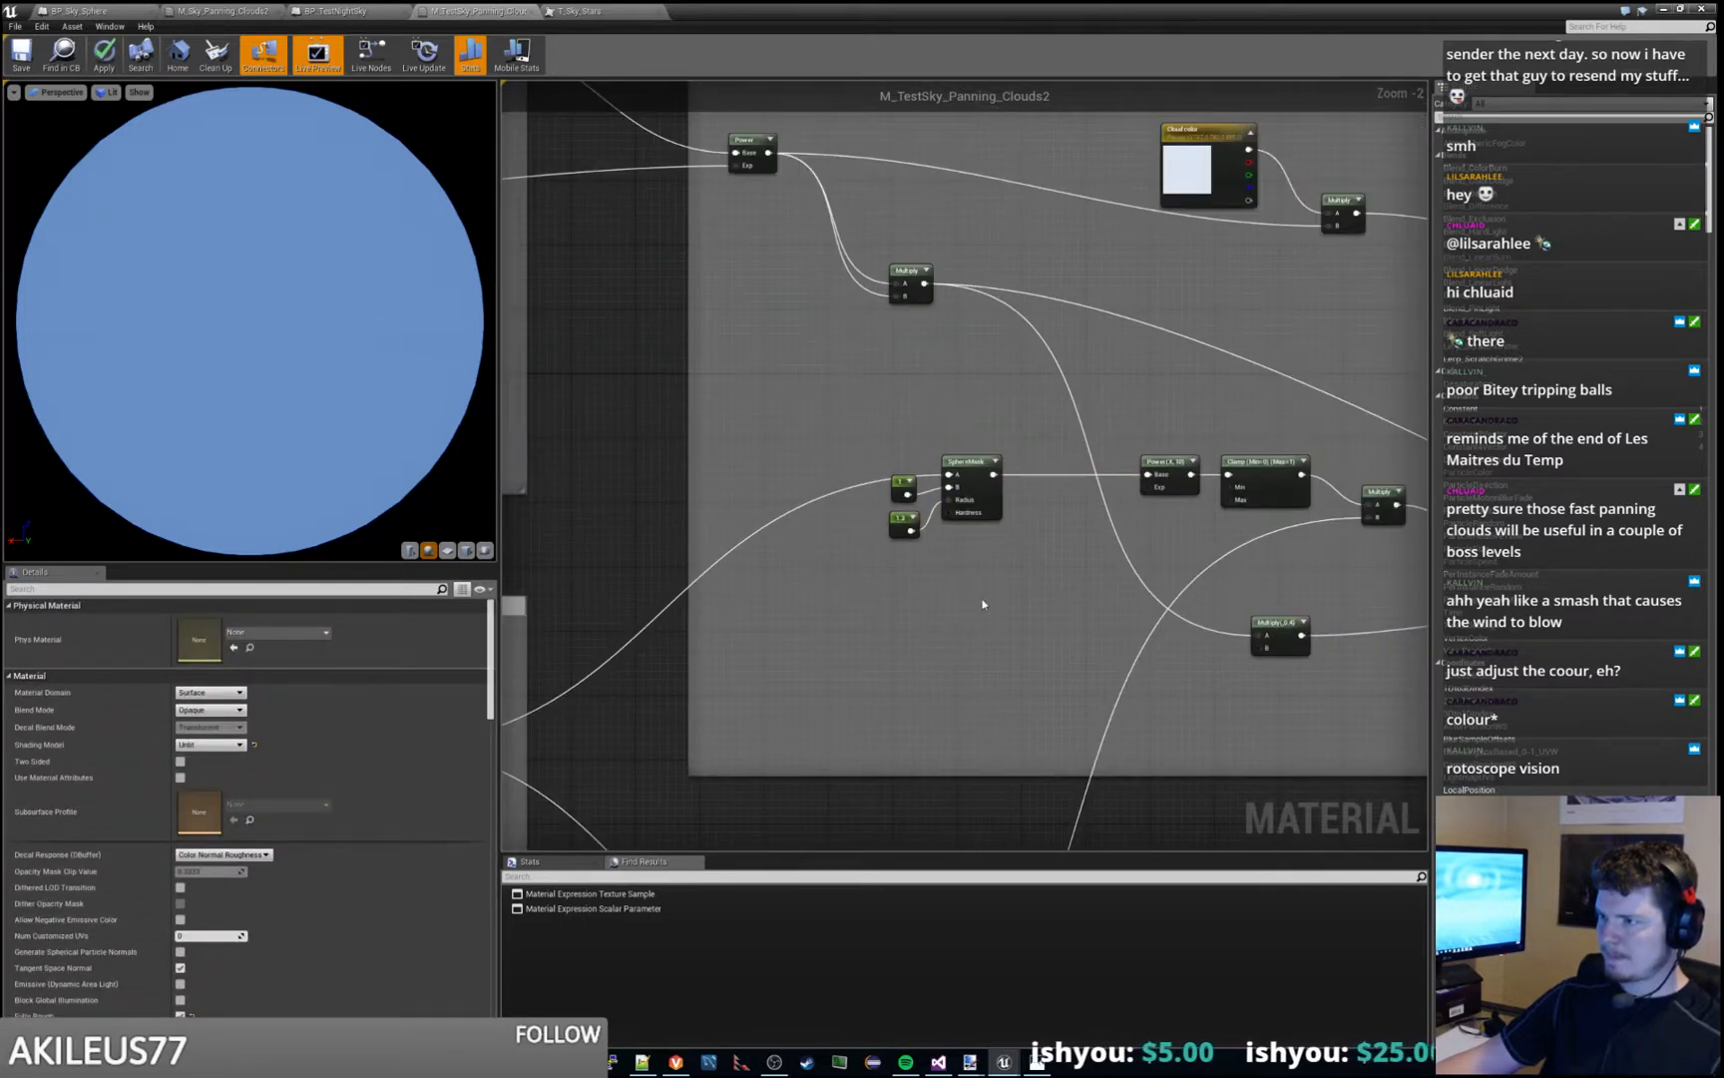
right_drag(981, 600, 798, 646)
right_drag(1094, 468, 1223, 412)
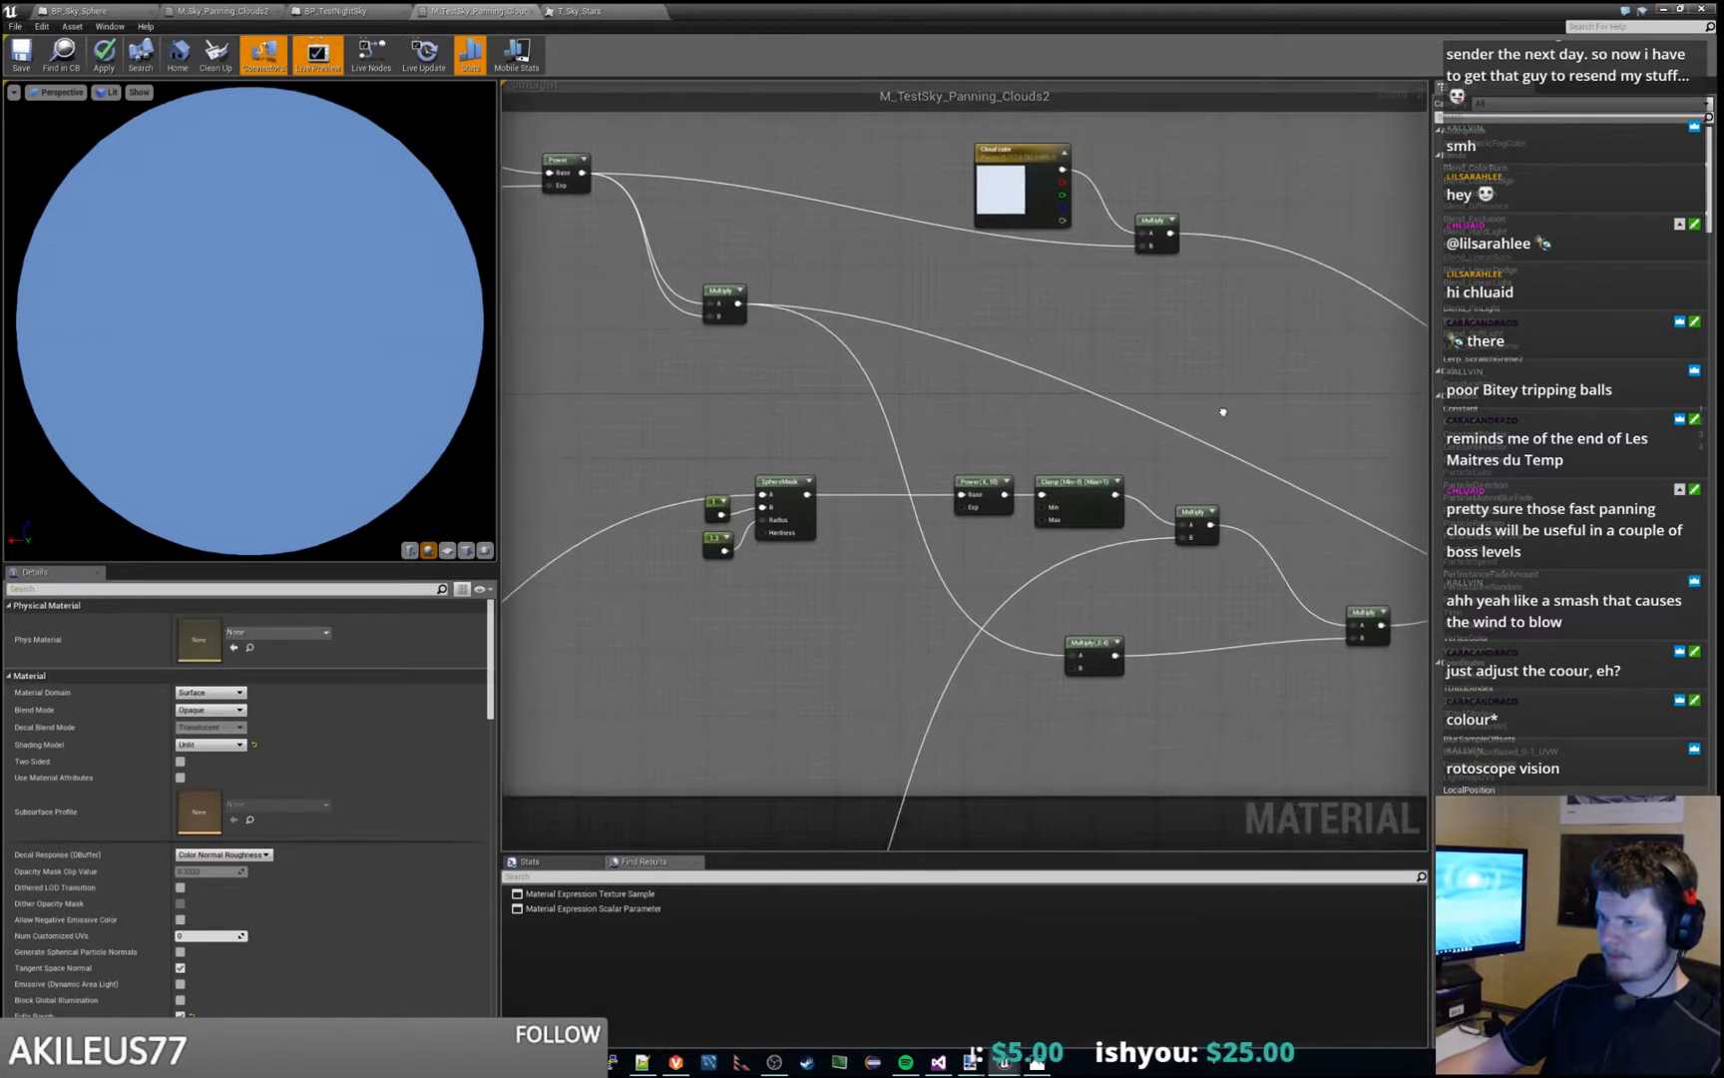
right_drag(872, 571, 1480, 359)
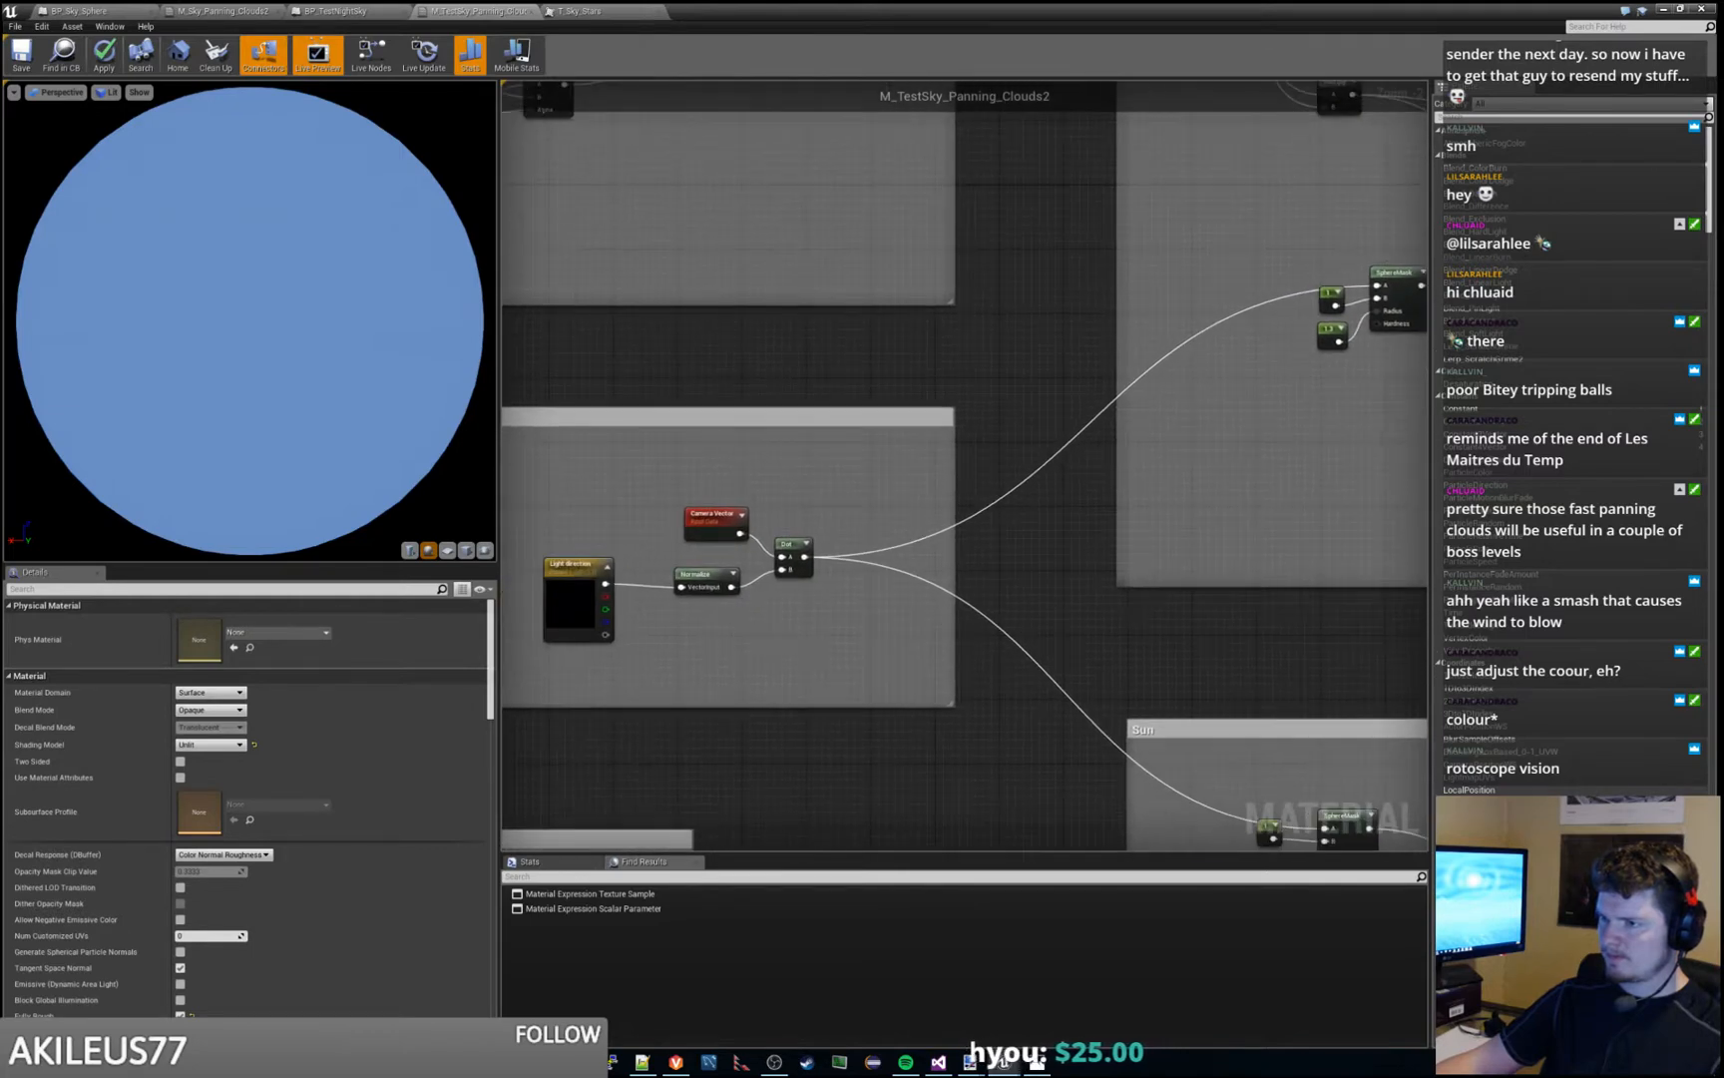
right_drag(692, 686, 694, 685)
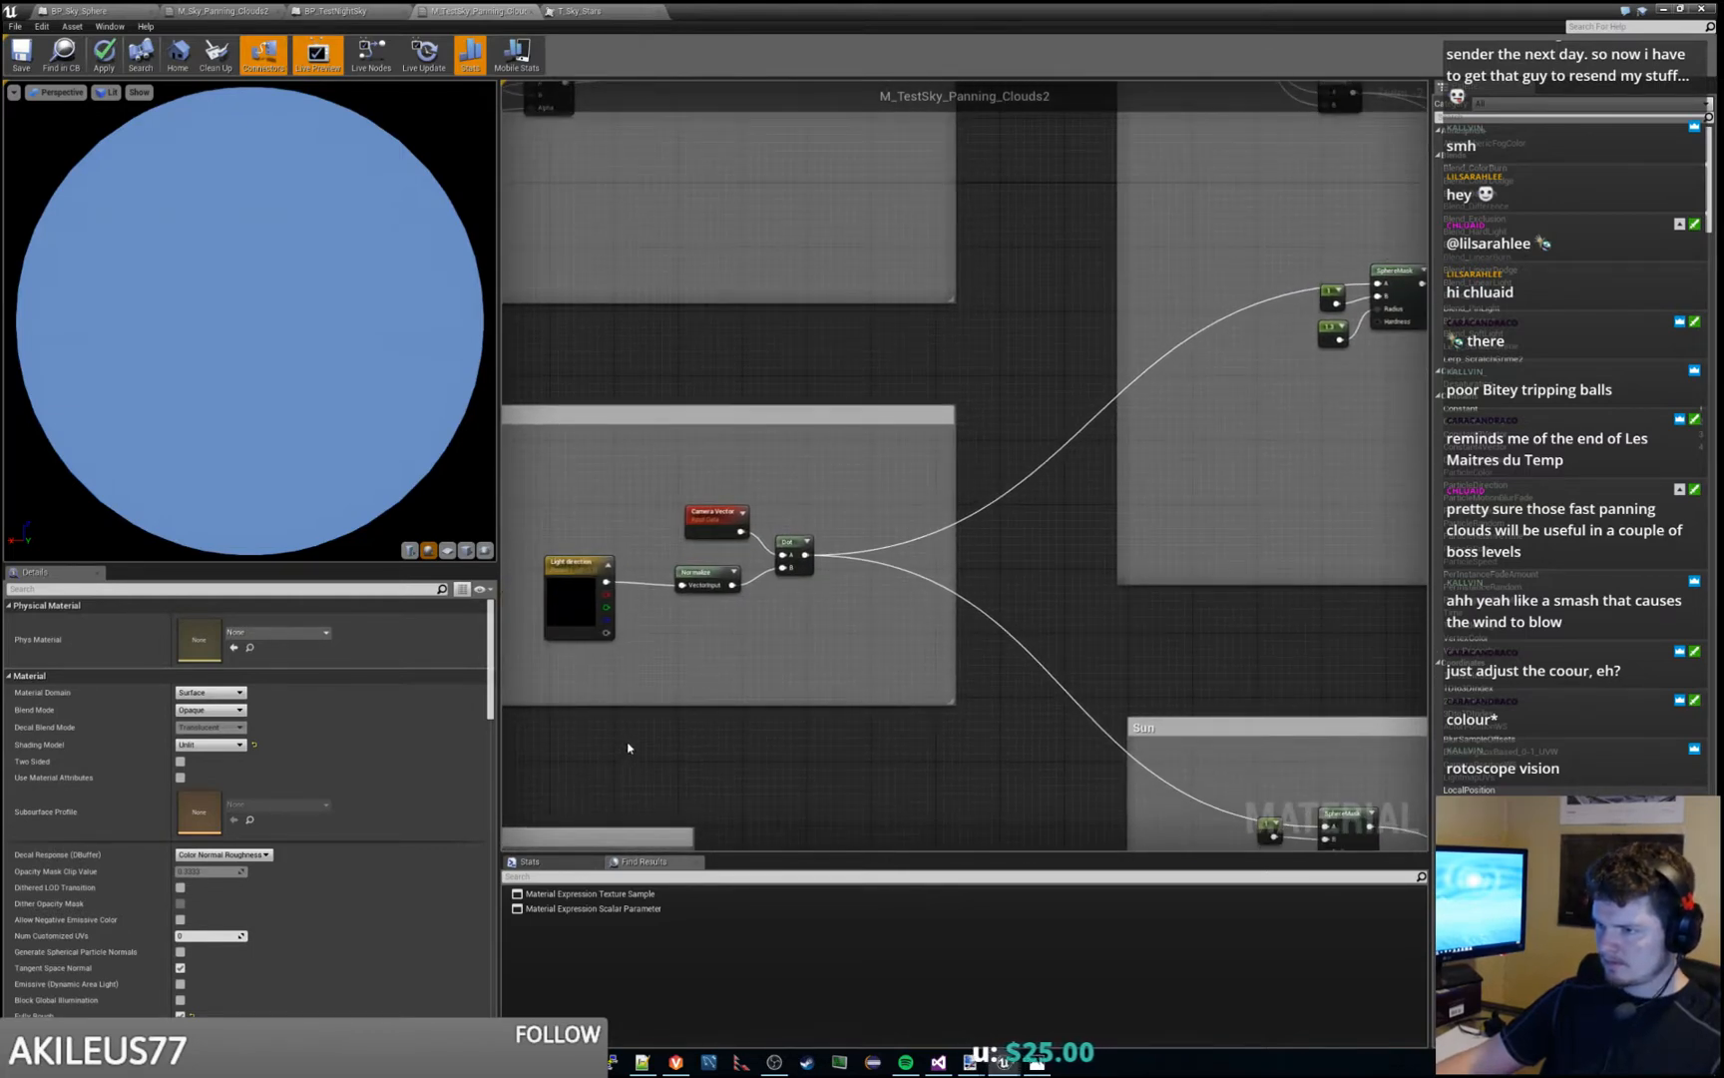
- Inspect the Light direction, Normalize and Dot nodes in the SunVector section of M_TestSky_Panning_Clouds2
click(594, 599)
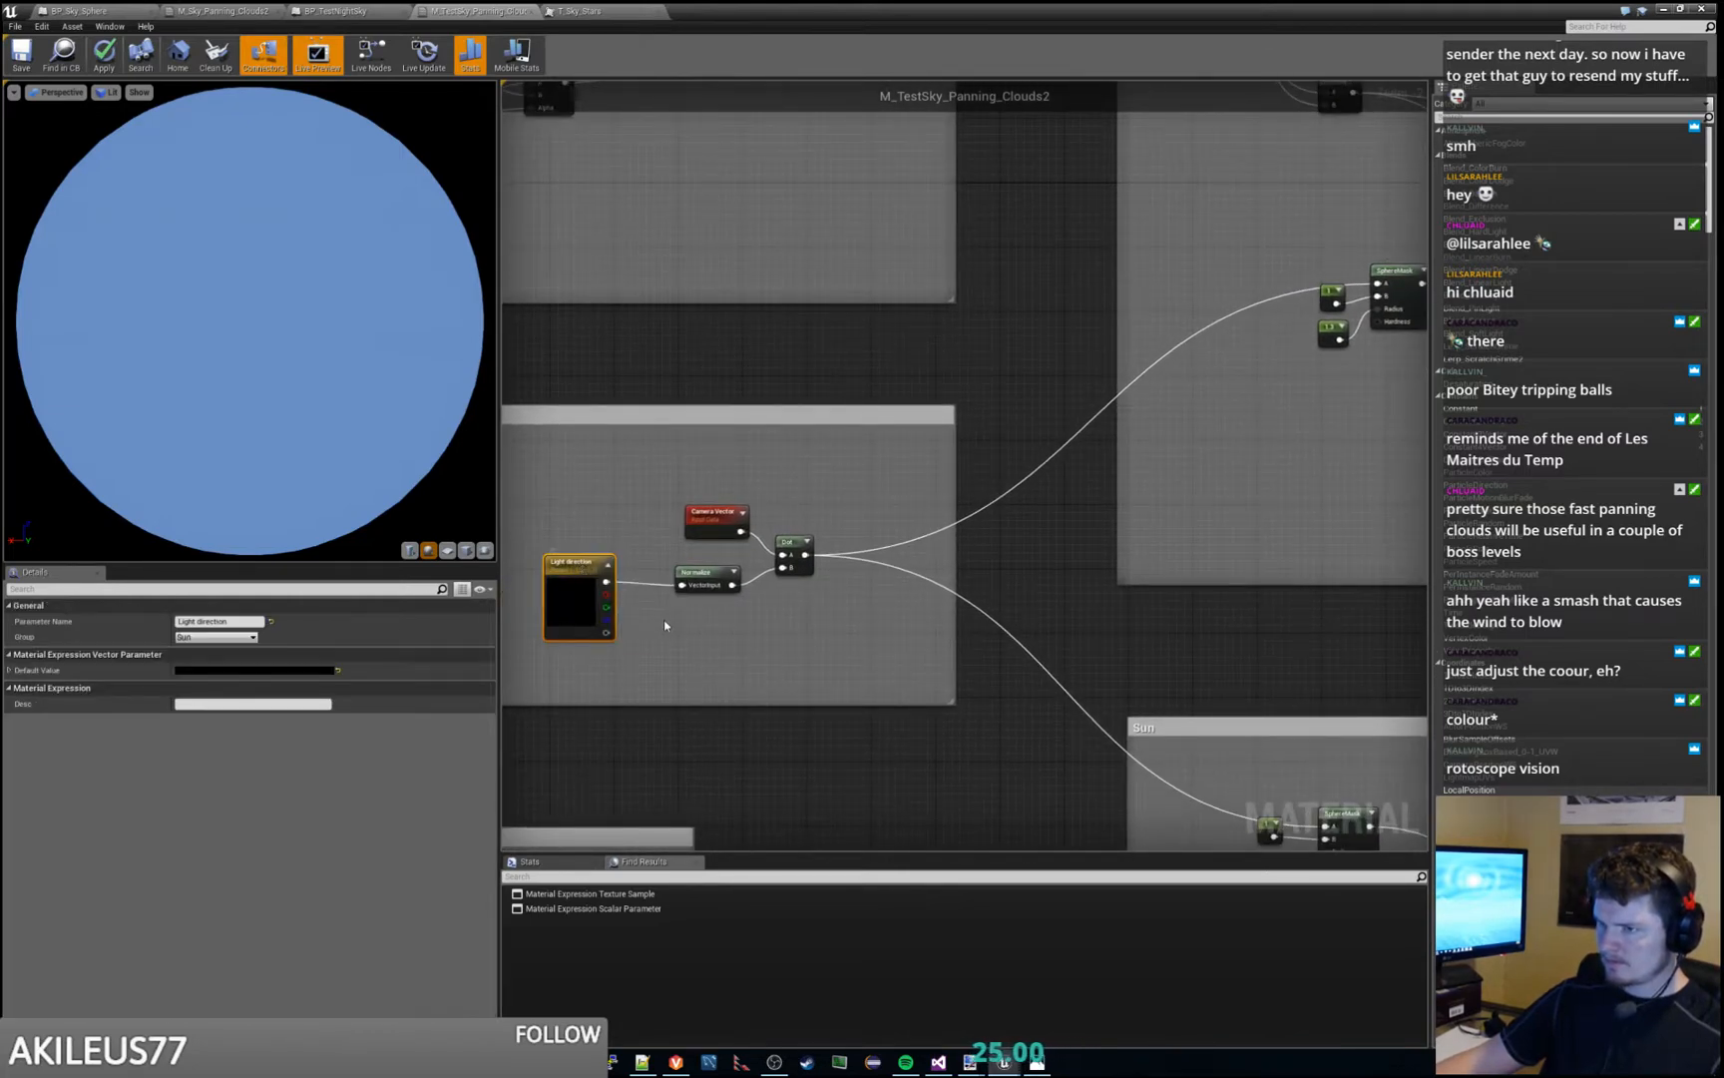
click(698, 572)
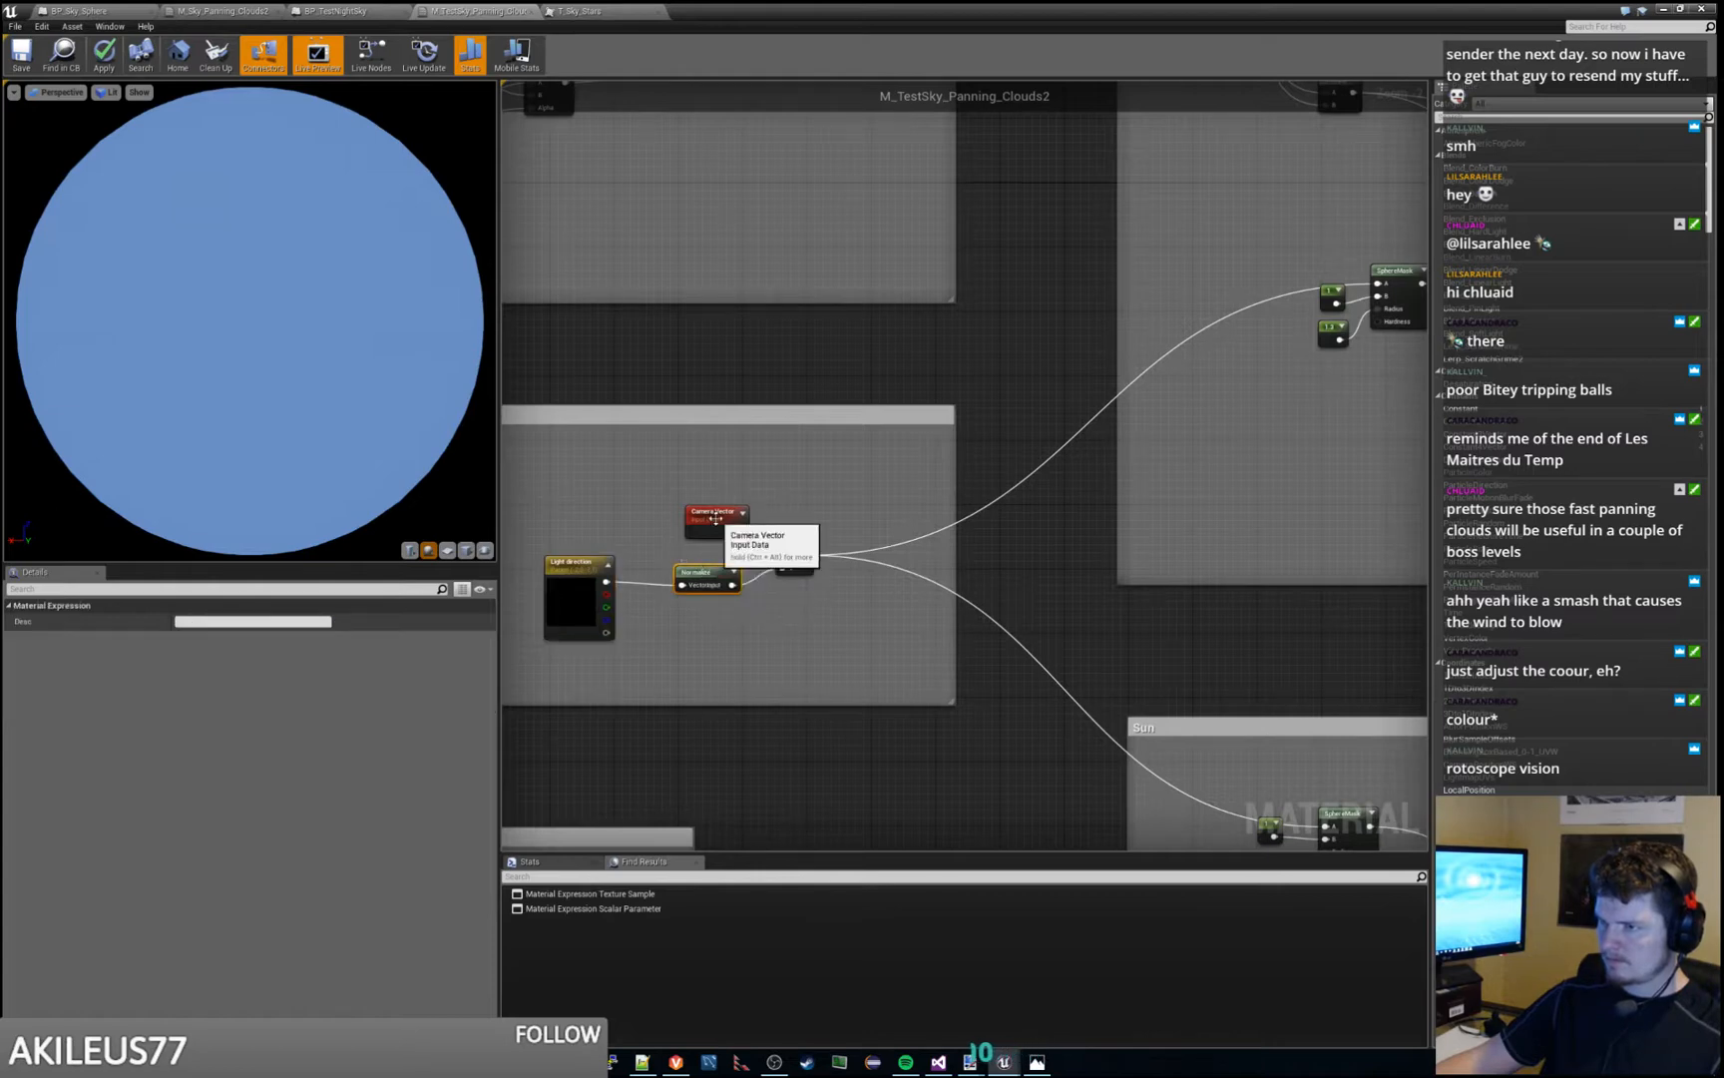
click(794, 544)
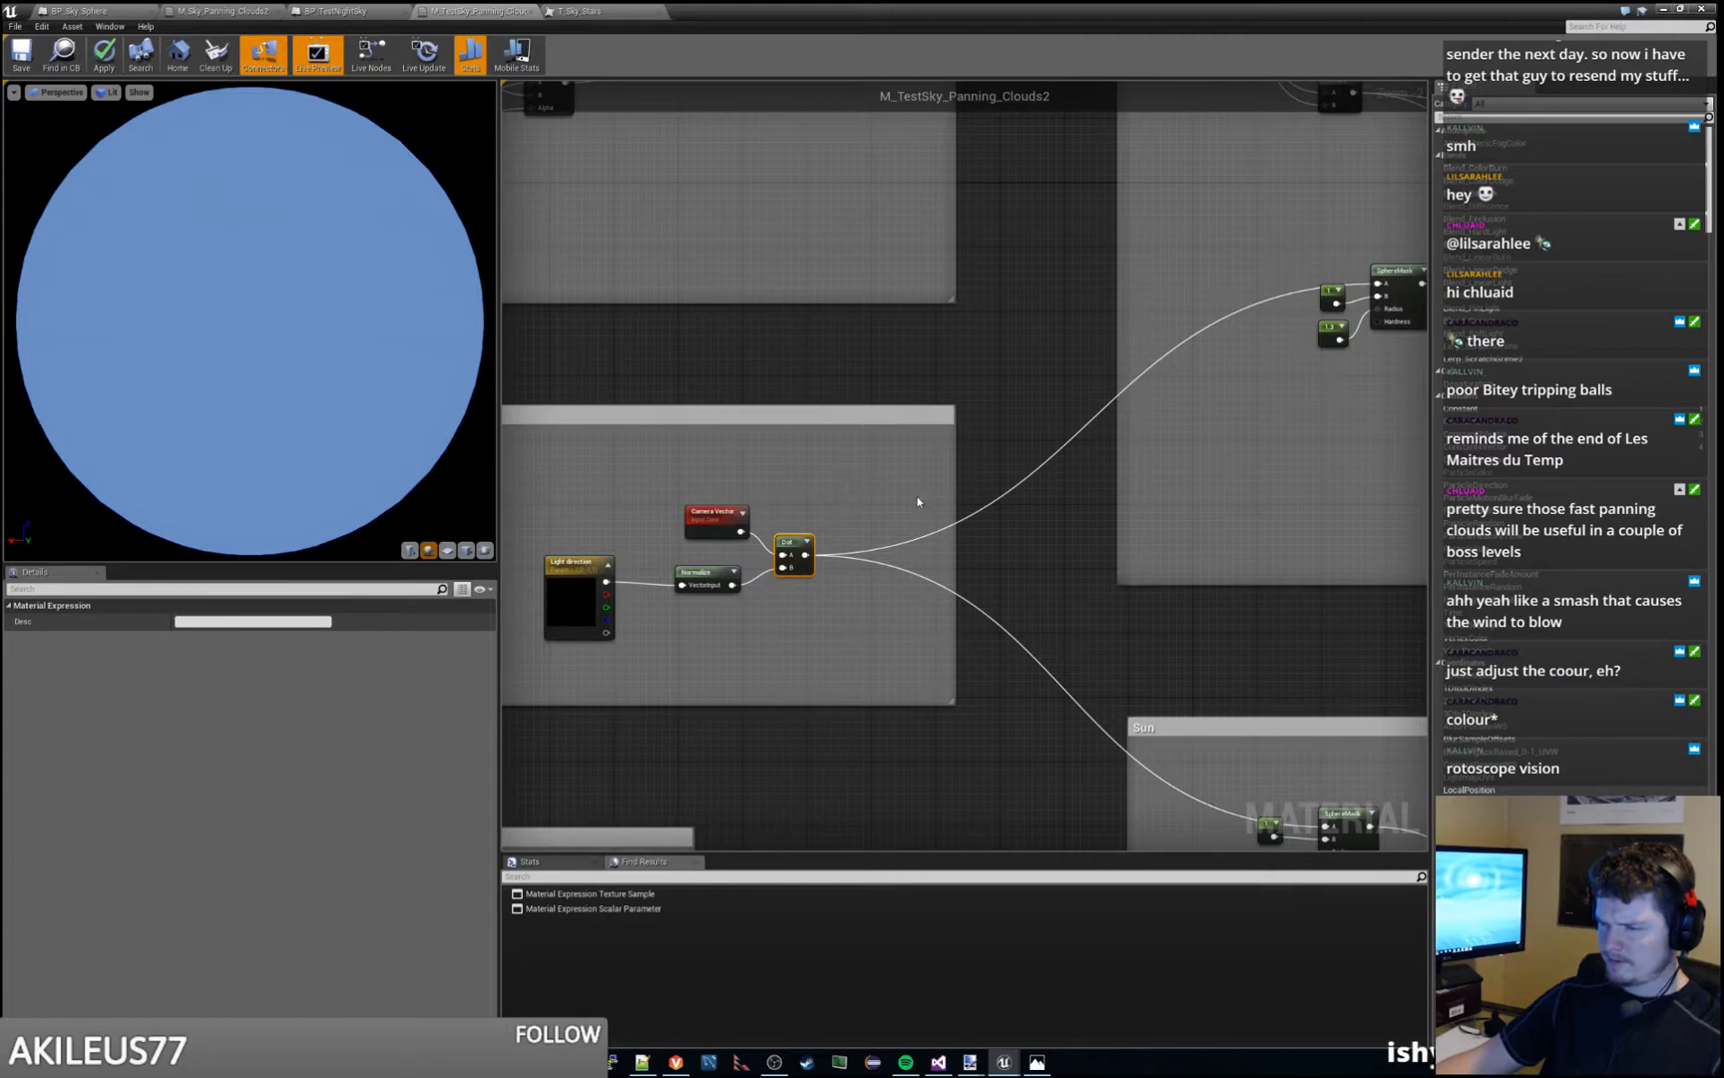
- Feed a new Constant node into input A of the Multiply after the RimLight Clamp, replacing the Clamp connection, and place it above the Clamp
right_drag(918, 501, 627, 646)
right_drag(1113, 596, 893, 666)
scroll(788, 552, up, 1)
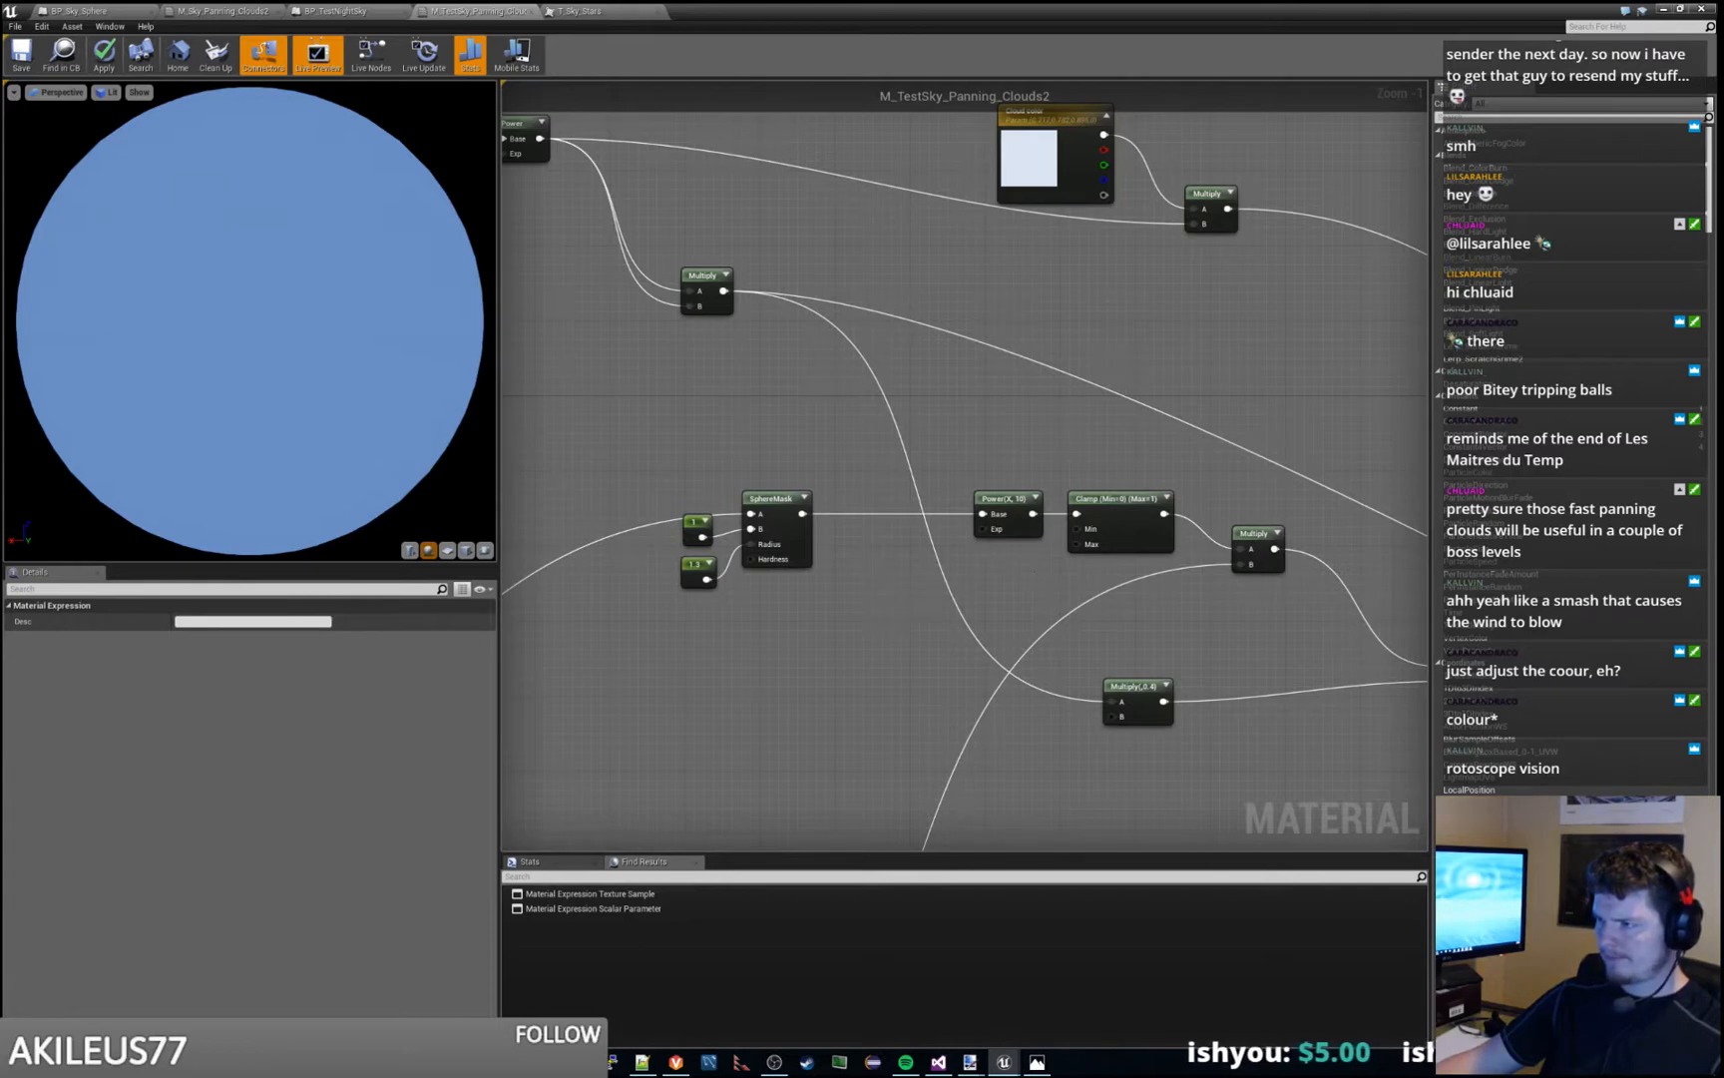
right_drag(1027, 576, 816, 585)
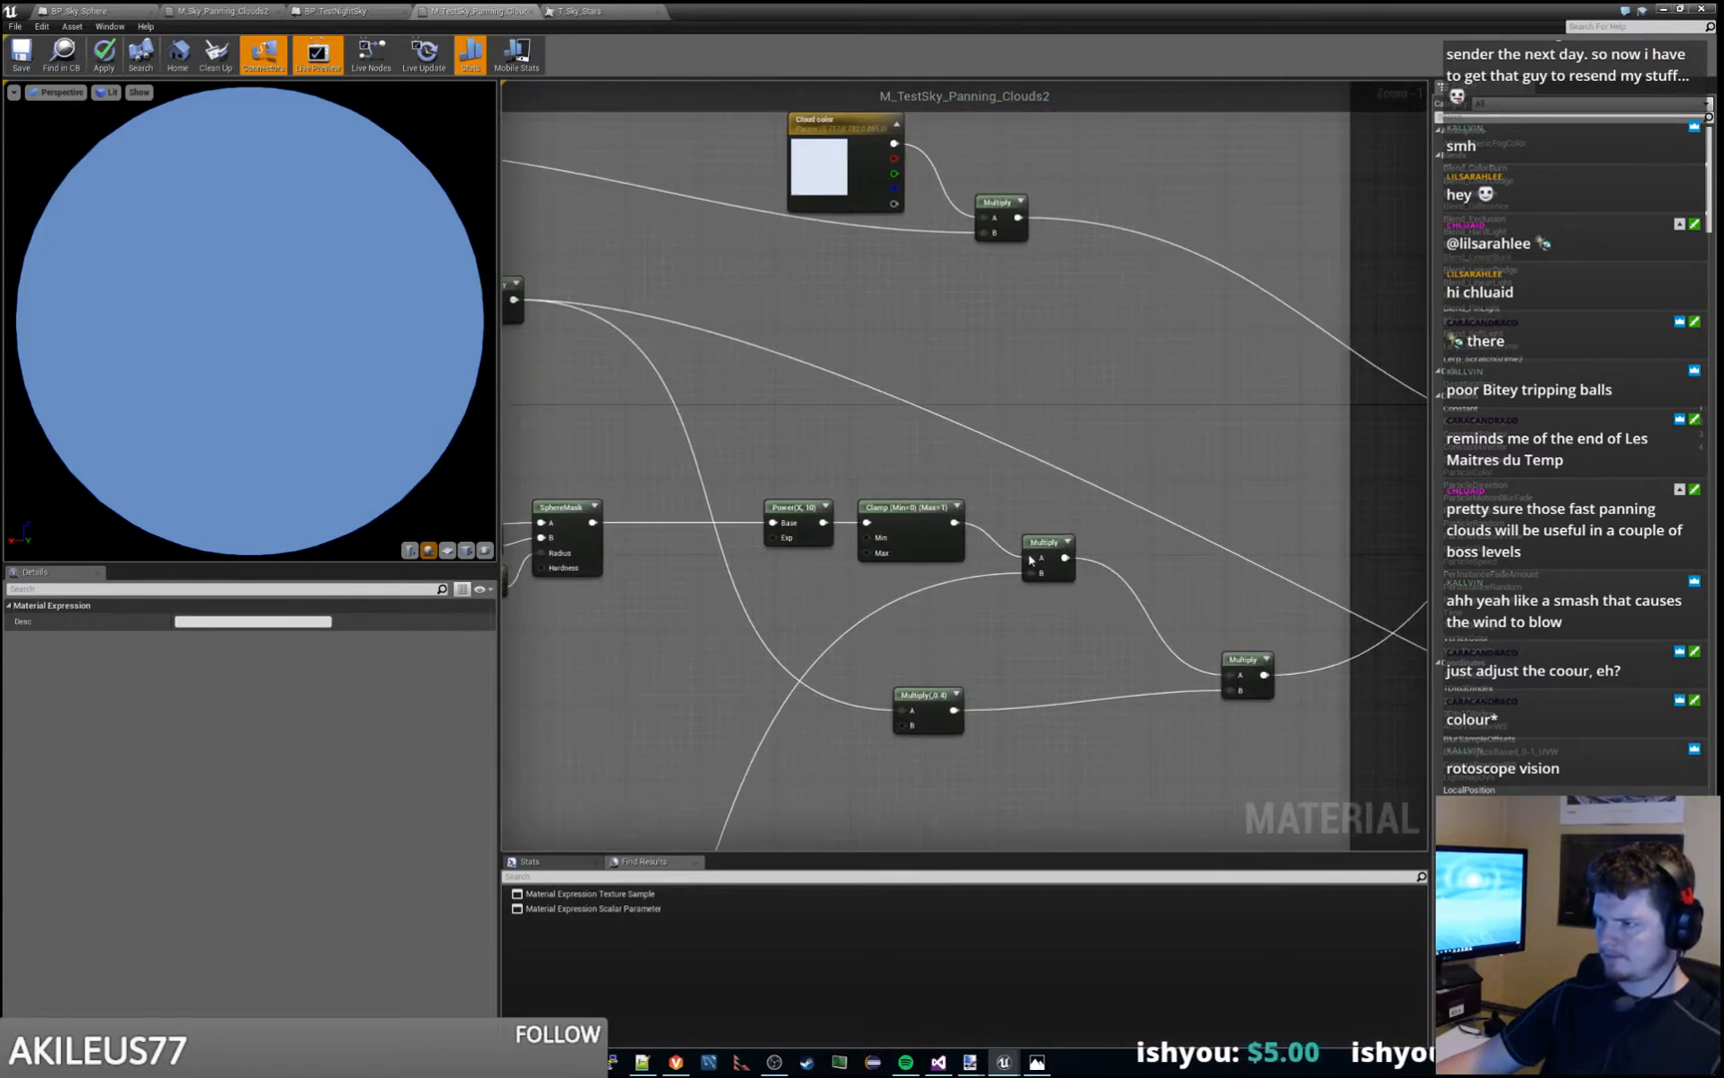
drag(1031, 559, 963, 486)
text(constan)
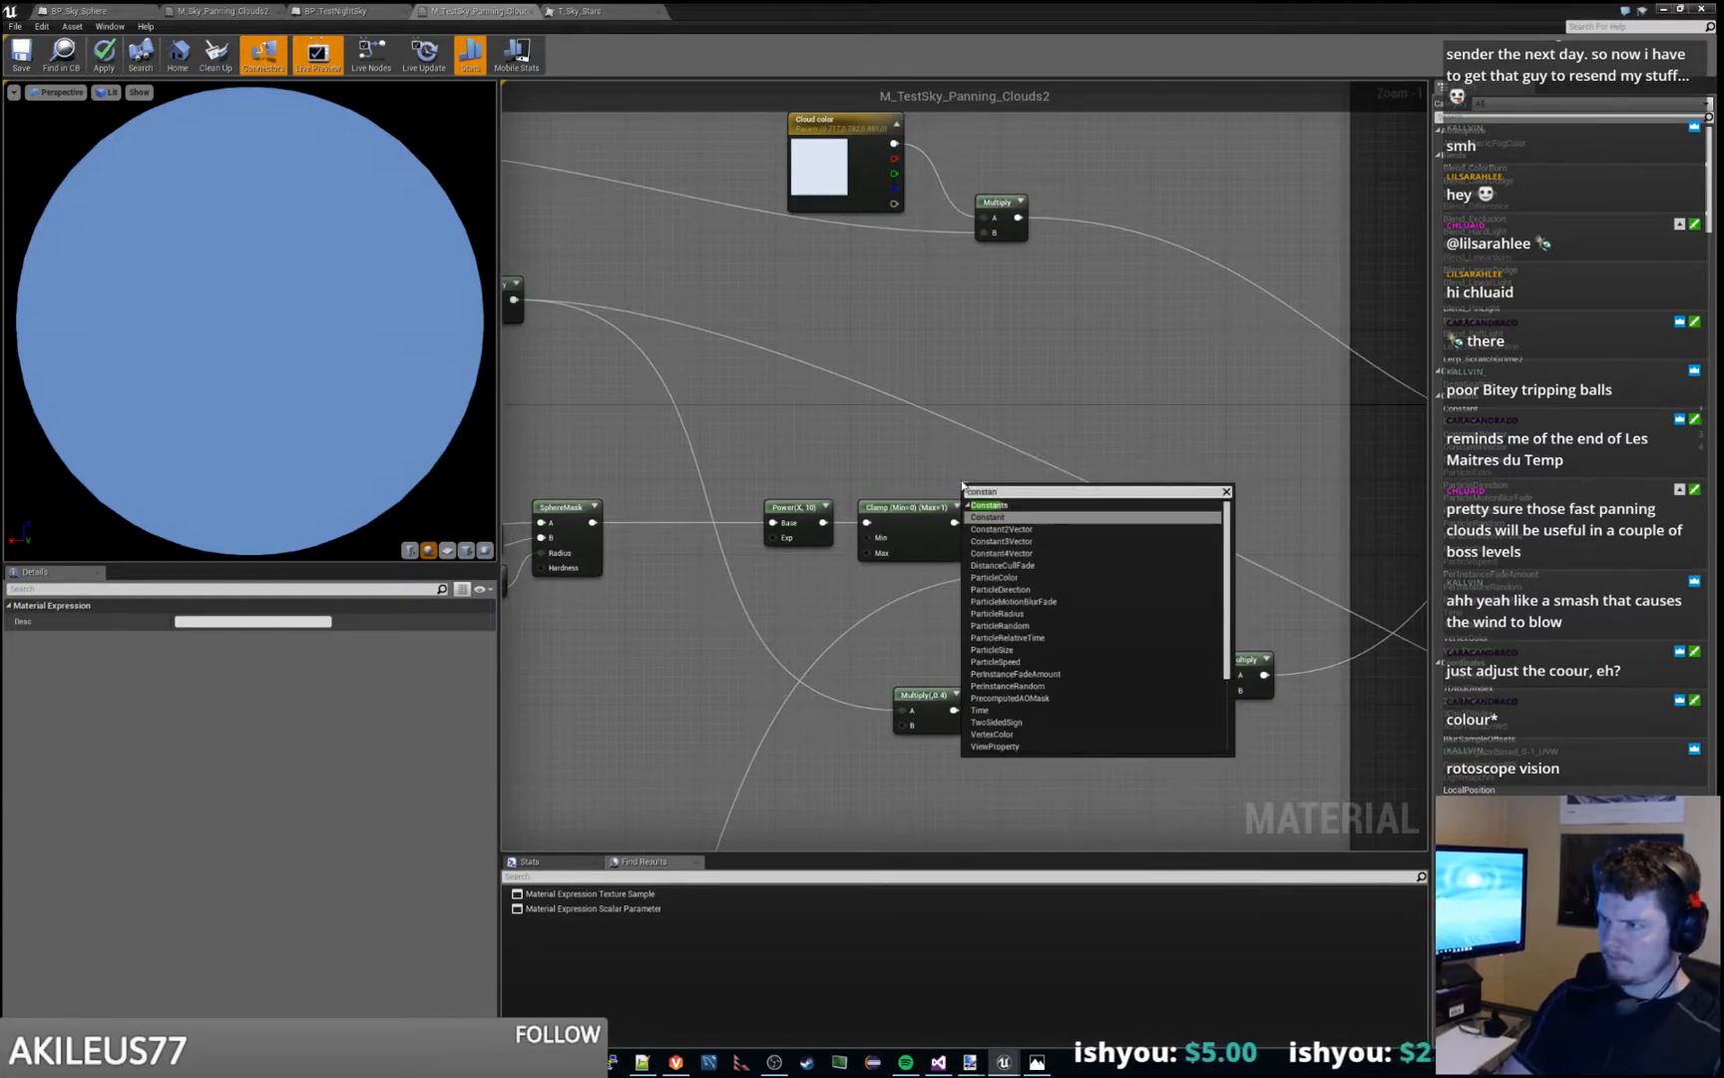
key(Return)
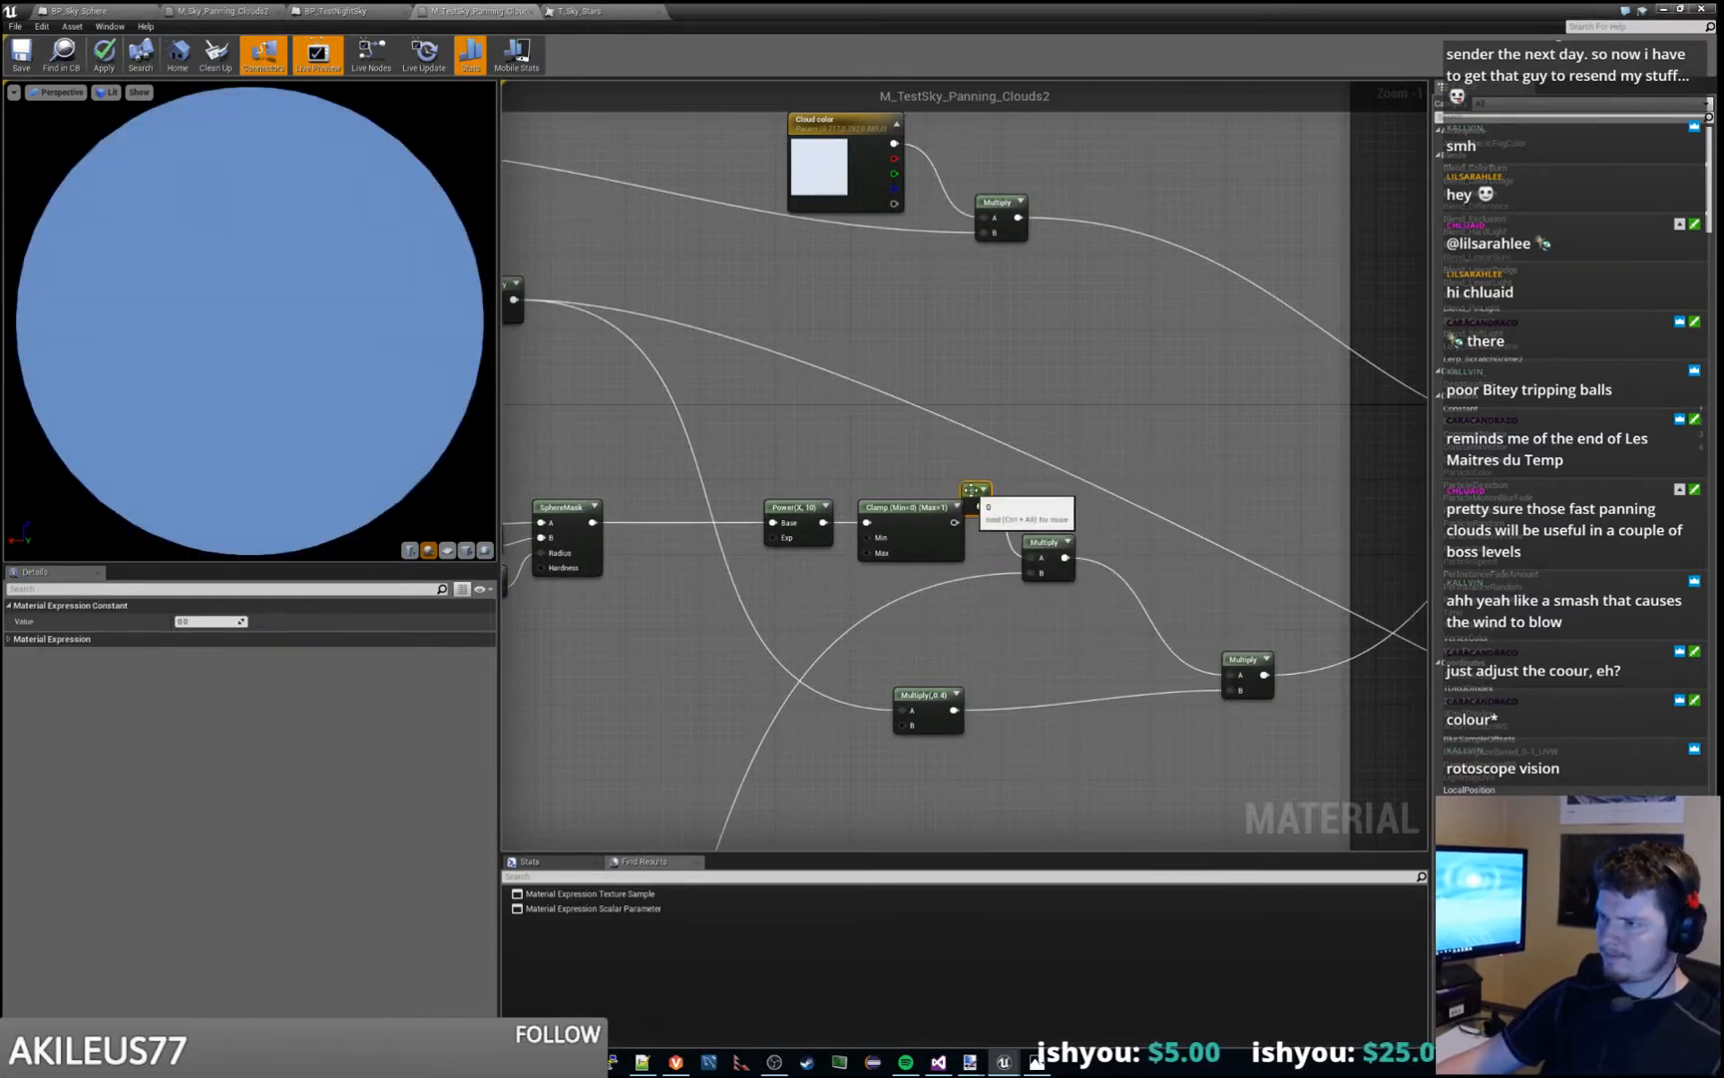
drag(970, 489, 917, 457)
- Switch to the Grasslands_At_Night level editor and check the T_Sky_Blue and T_Sky_Clouds_M textures and the BP_TestNightSky actor
key(alt+Tab)
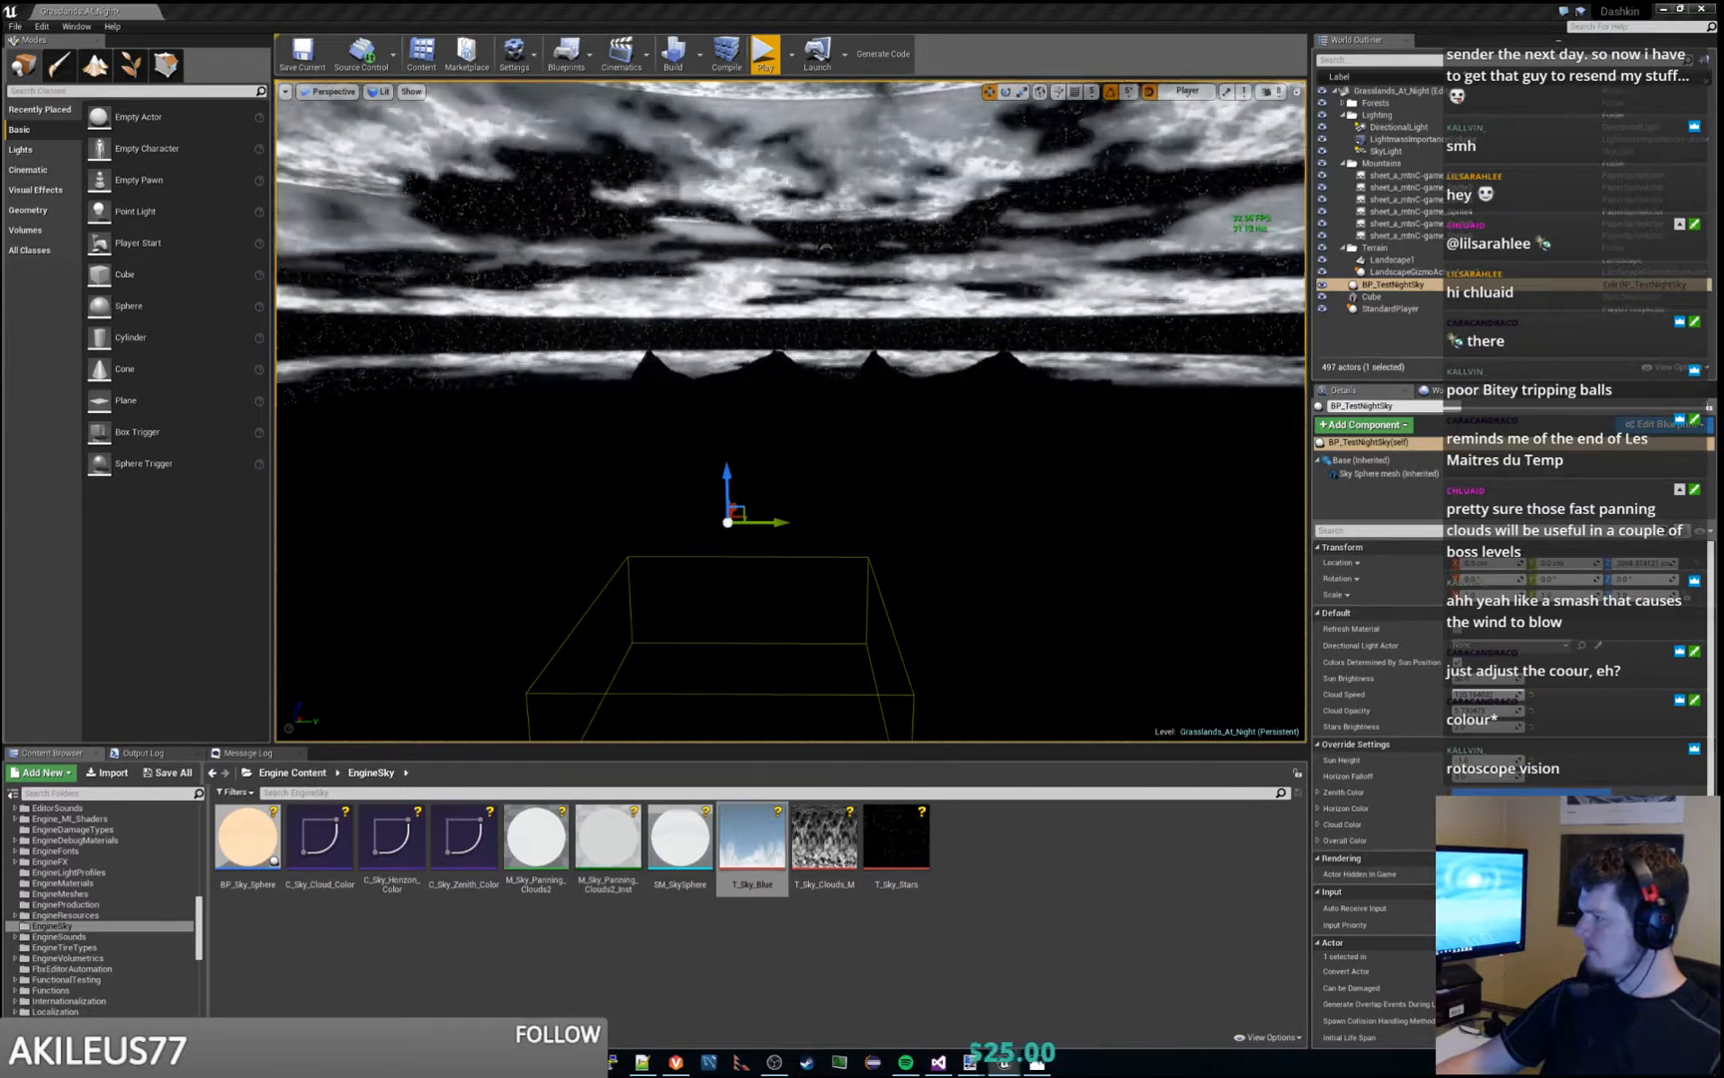
click(753, 846)
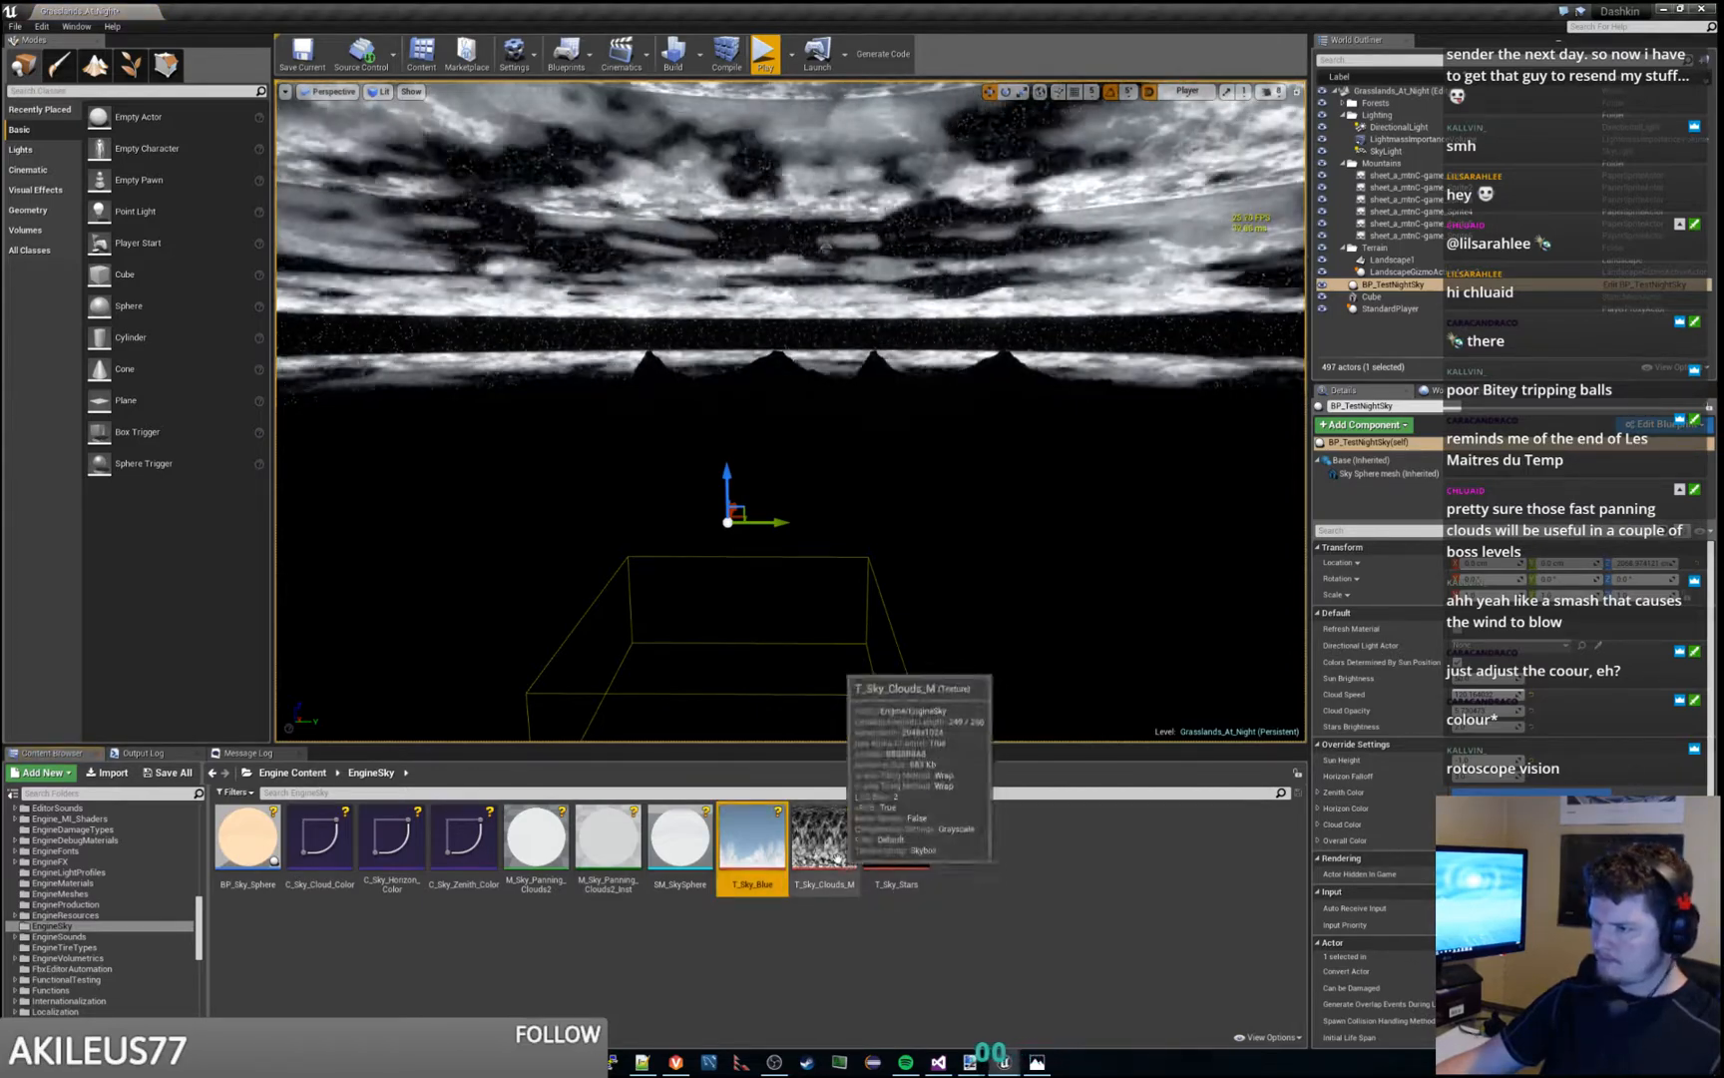
click(838, 858)
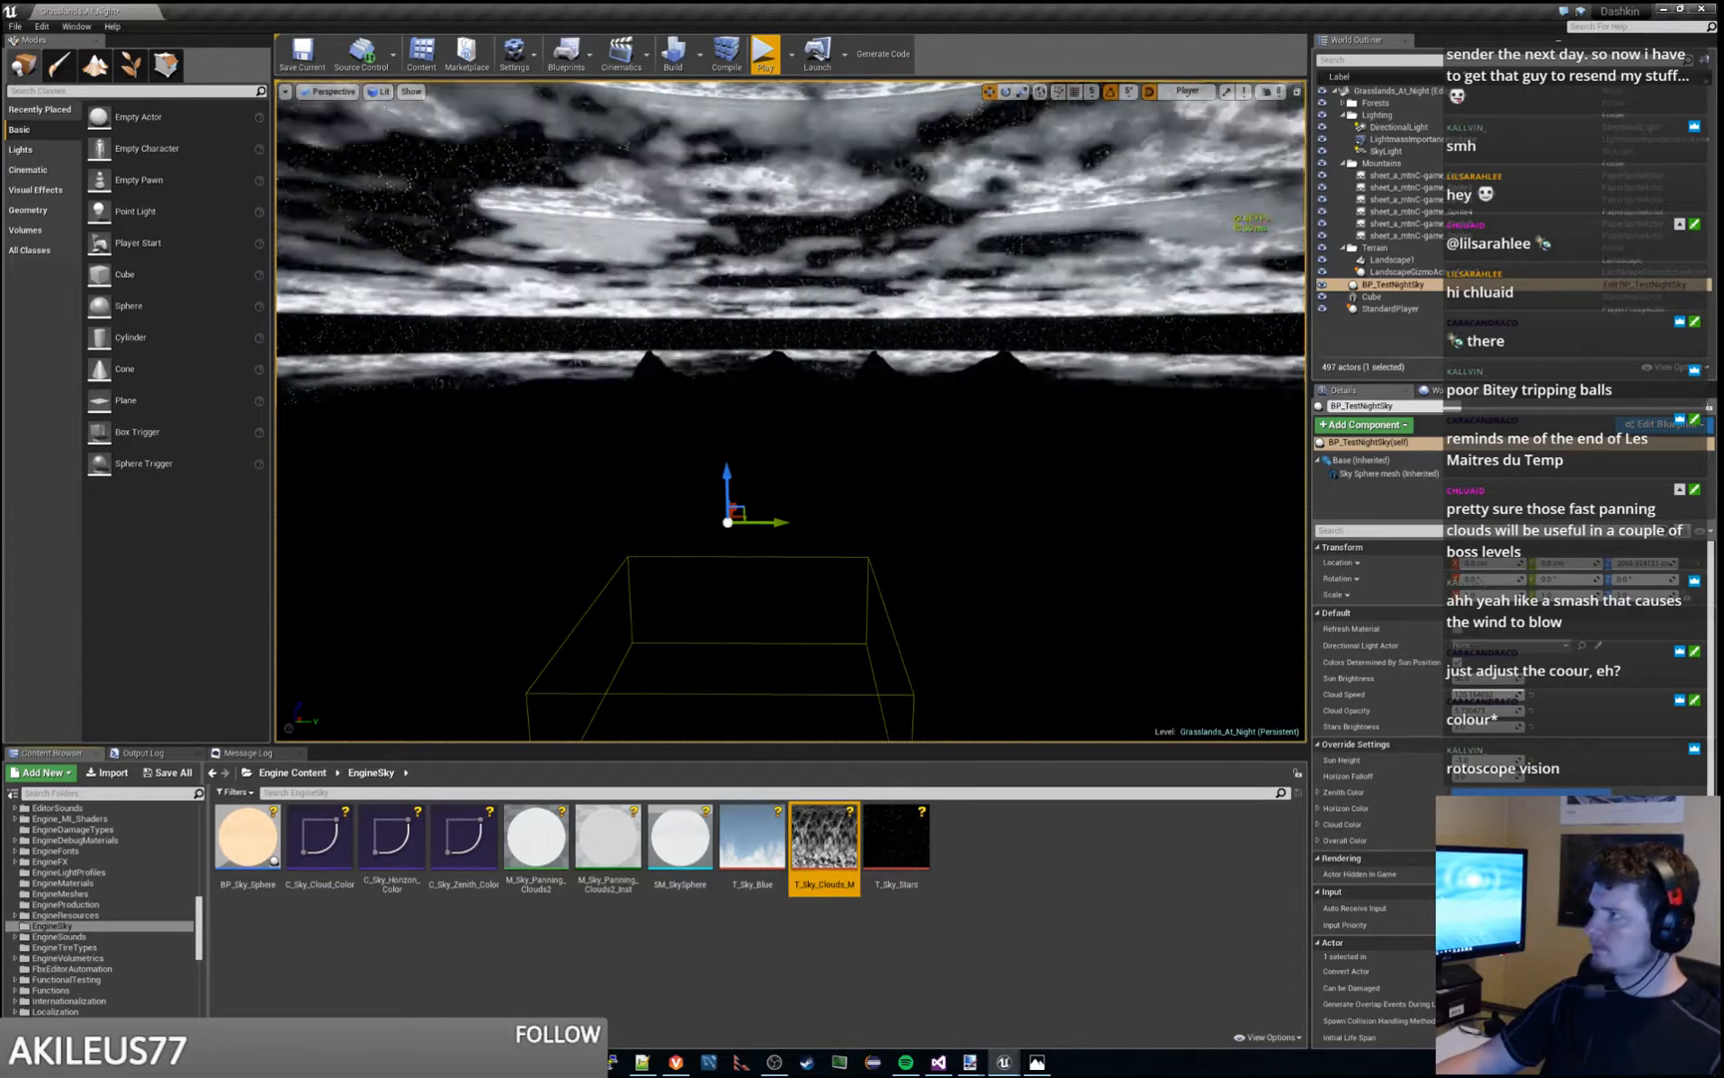
click(1385, 284)
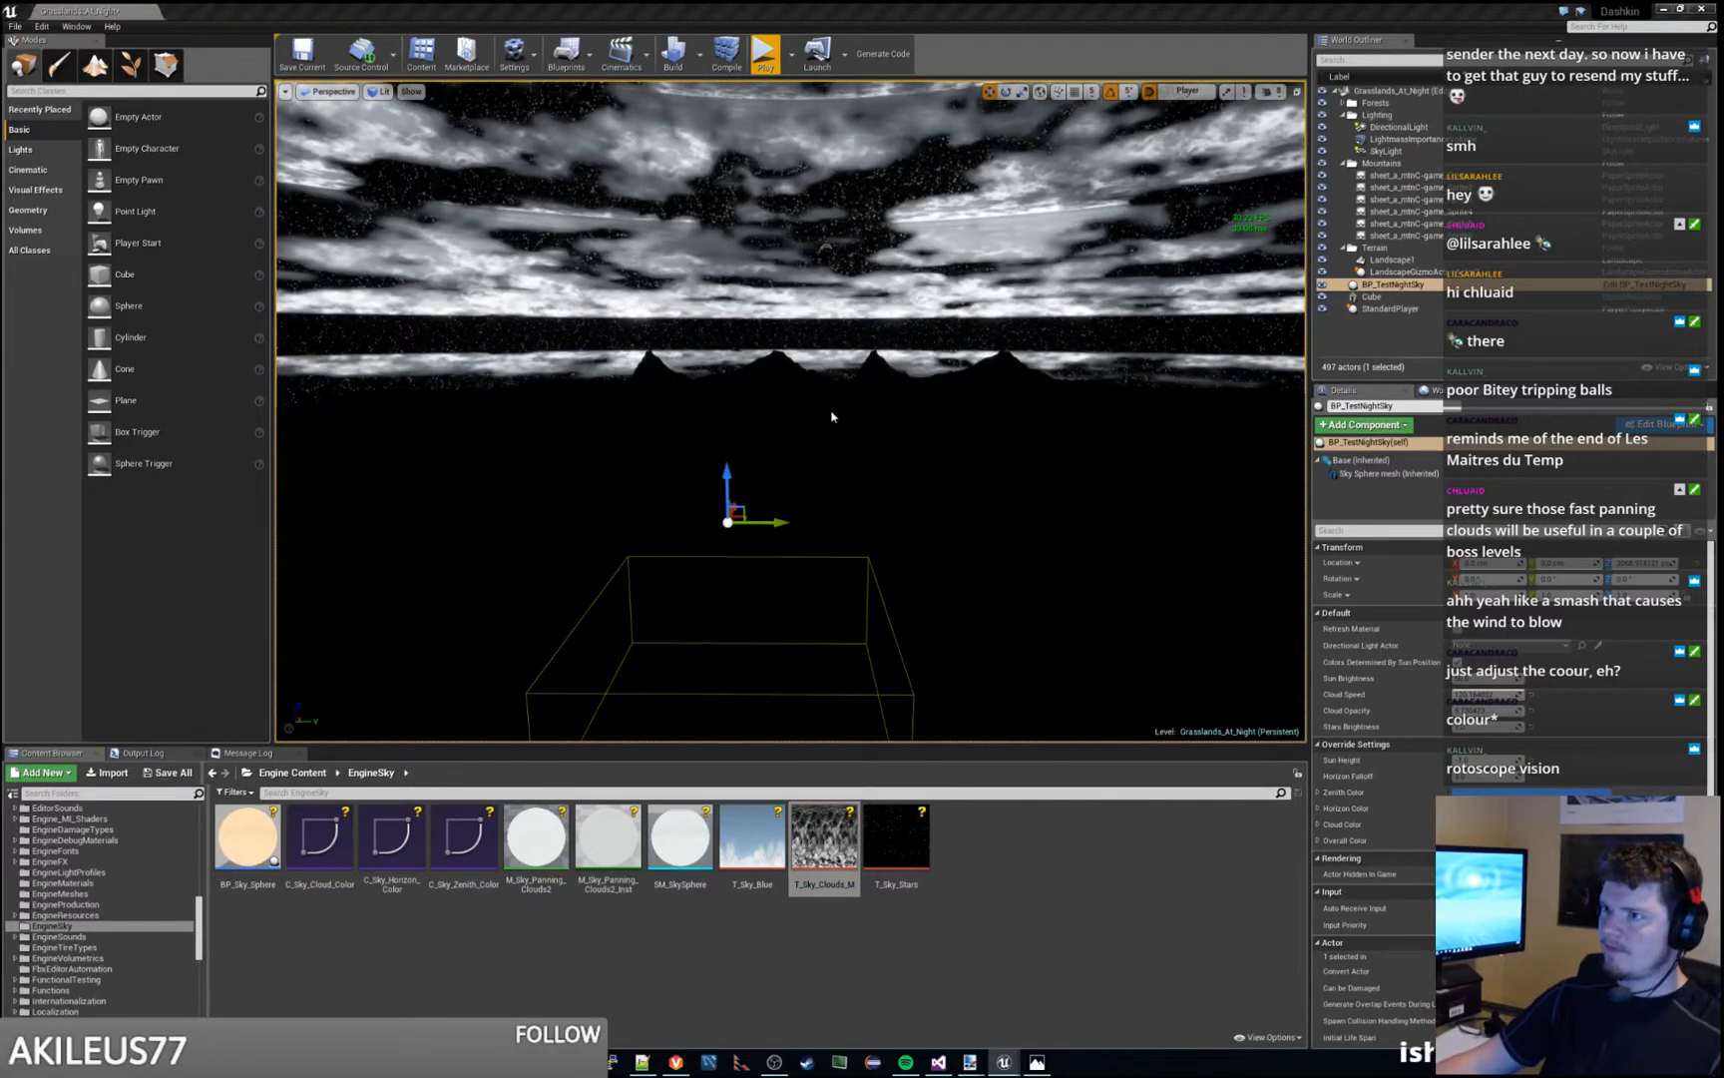
double_click(829, 846)
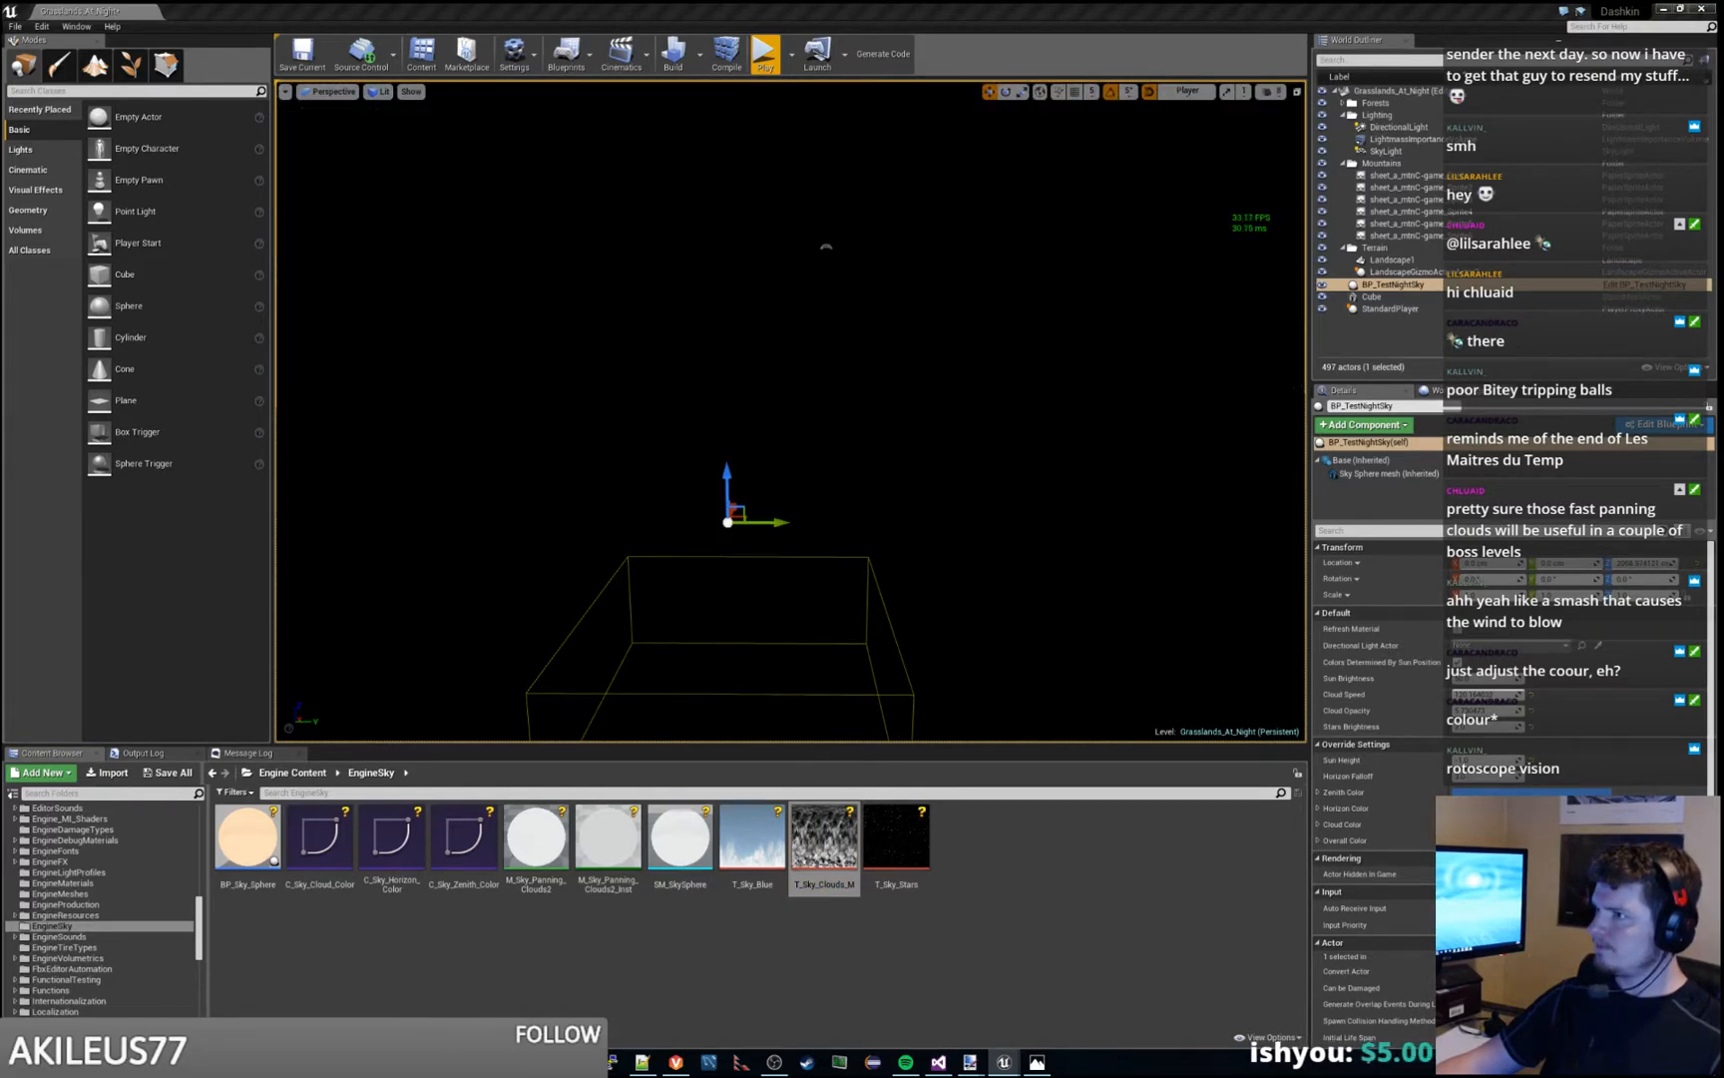
- Back away from the BP_TestNightSky actor and briefly play-test the level to check the sky
key(s)
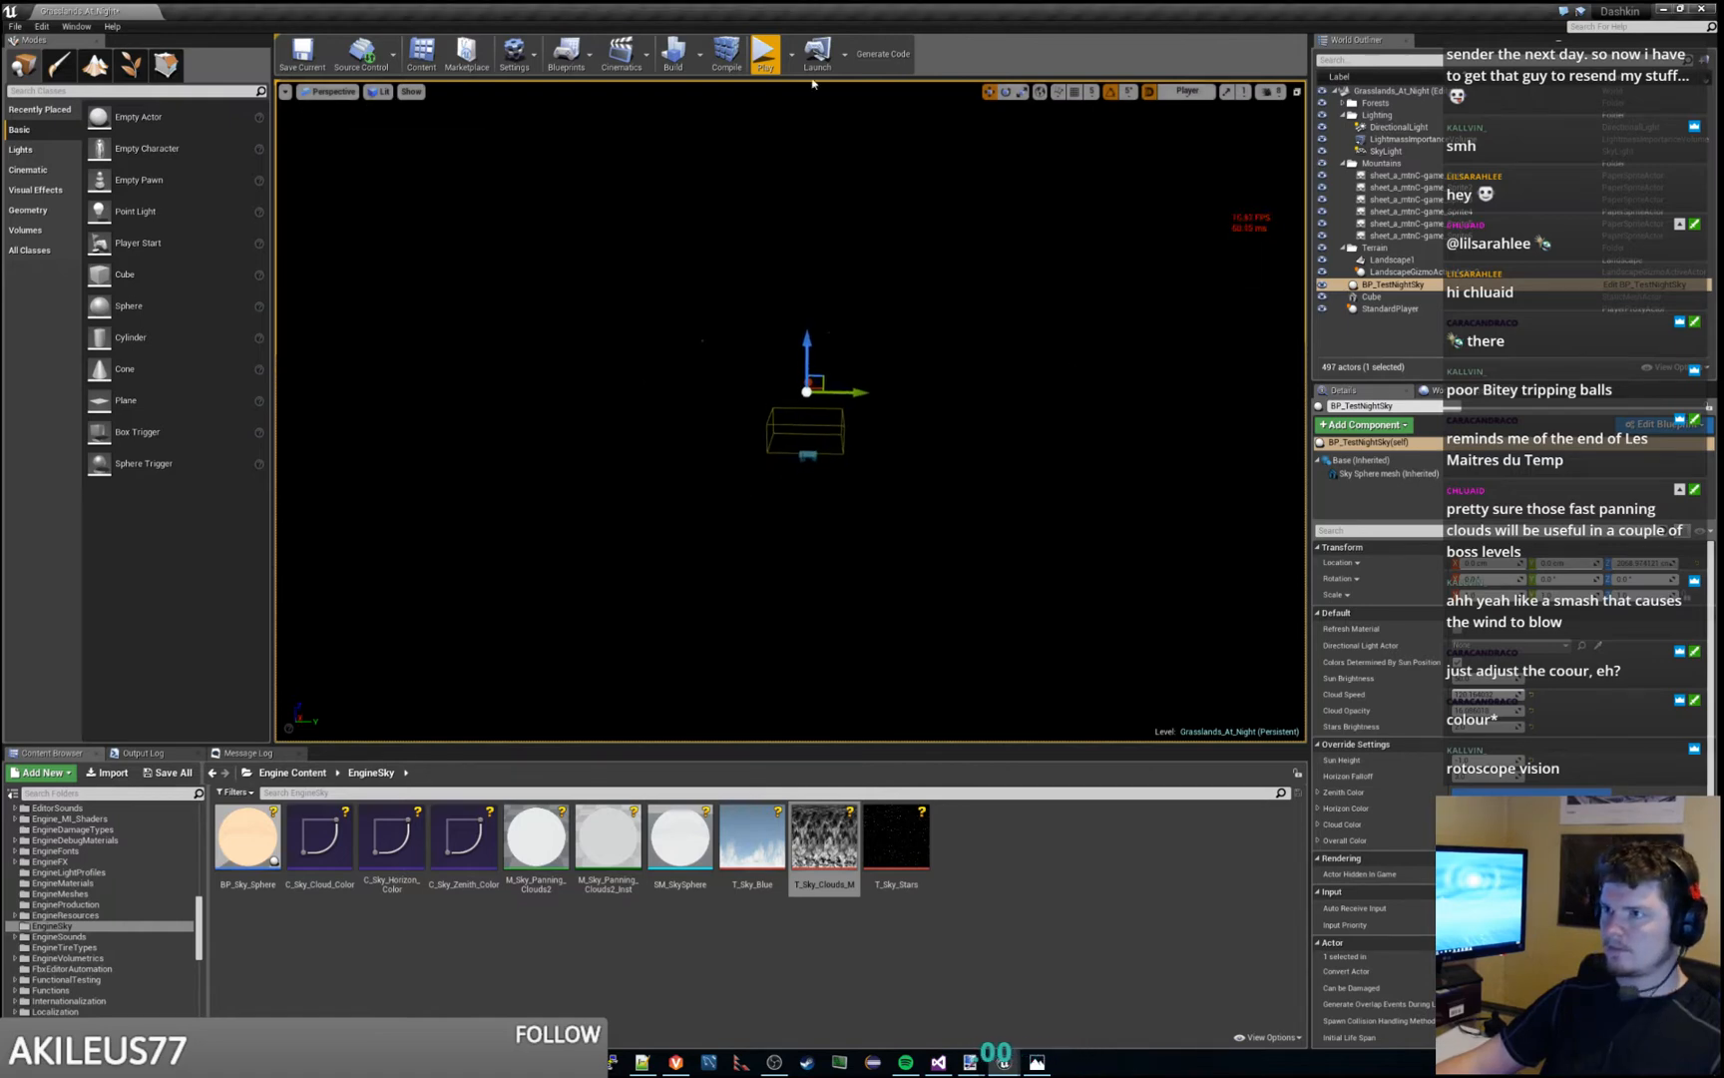
click(765, 57)
key(Escape)
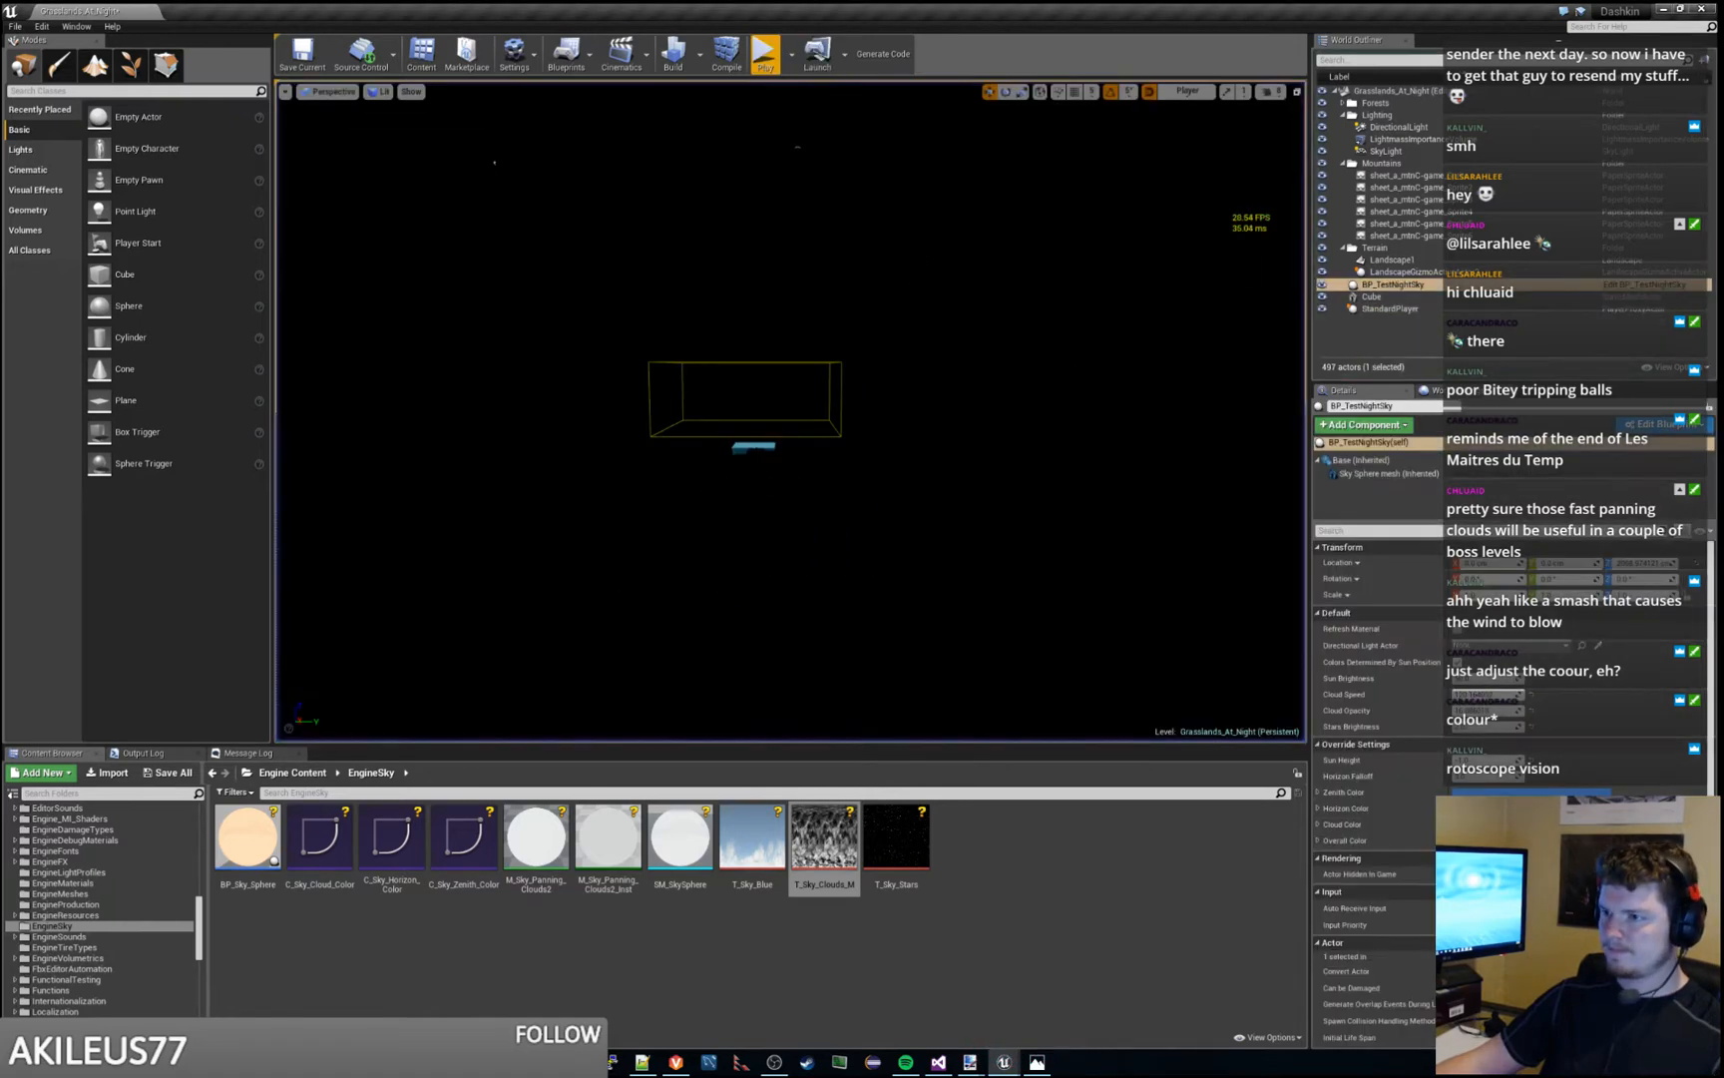